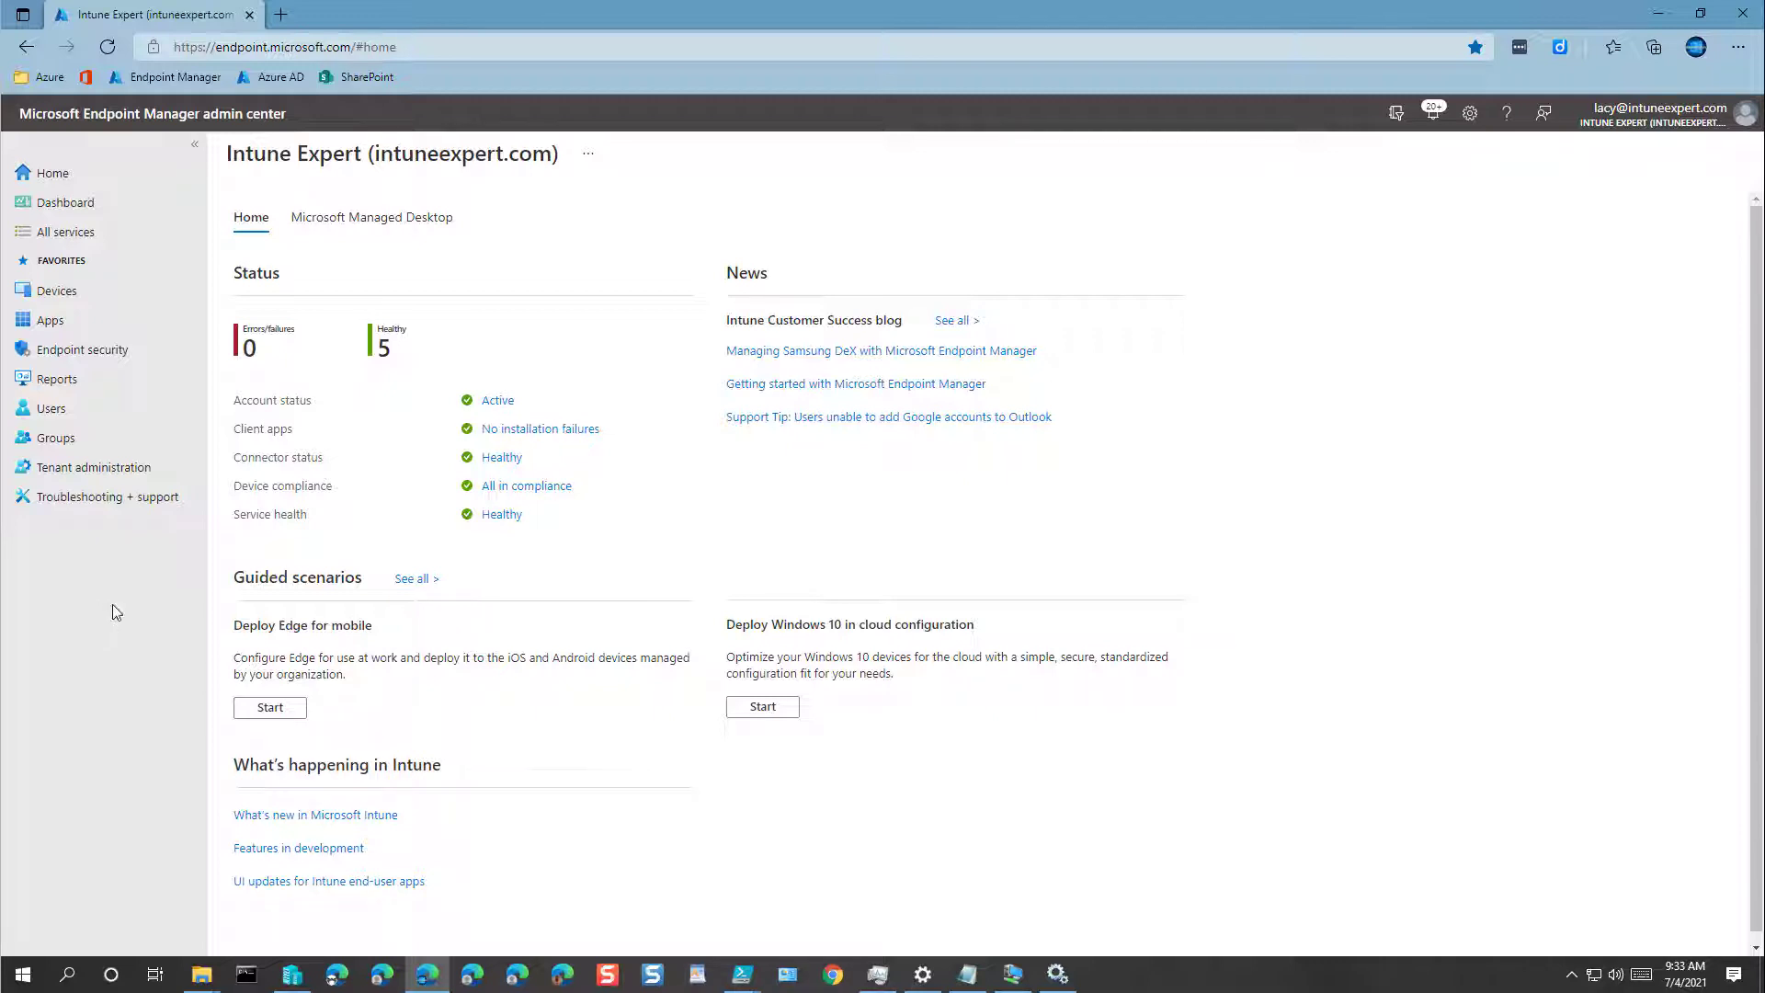
Step: Go from the tenant home page to the Devices area
left_click(57, 293)
Step: Create the security group Intune-Admins, described as Intune-Admins, with the admin account as owner
left_click(58, 440)
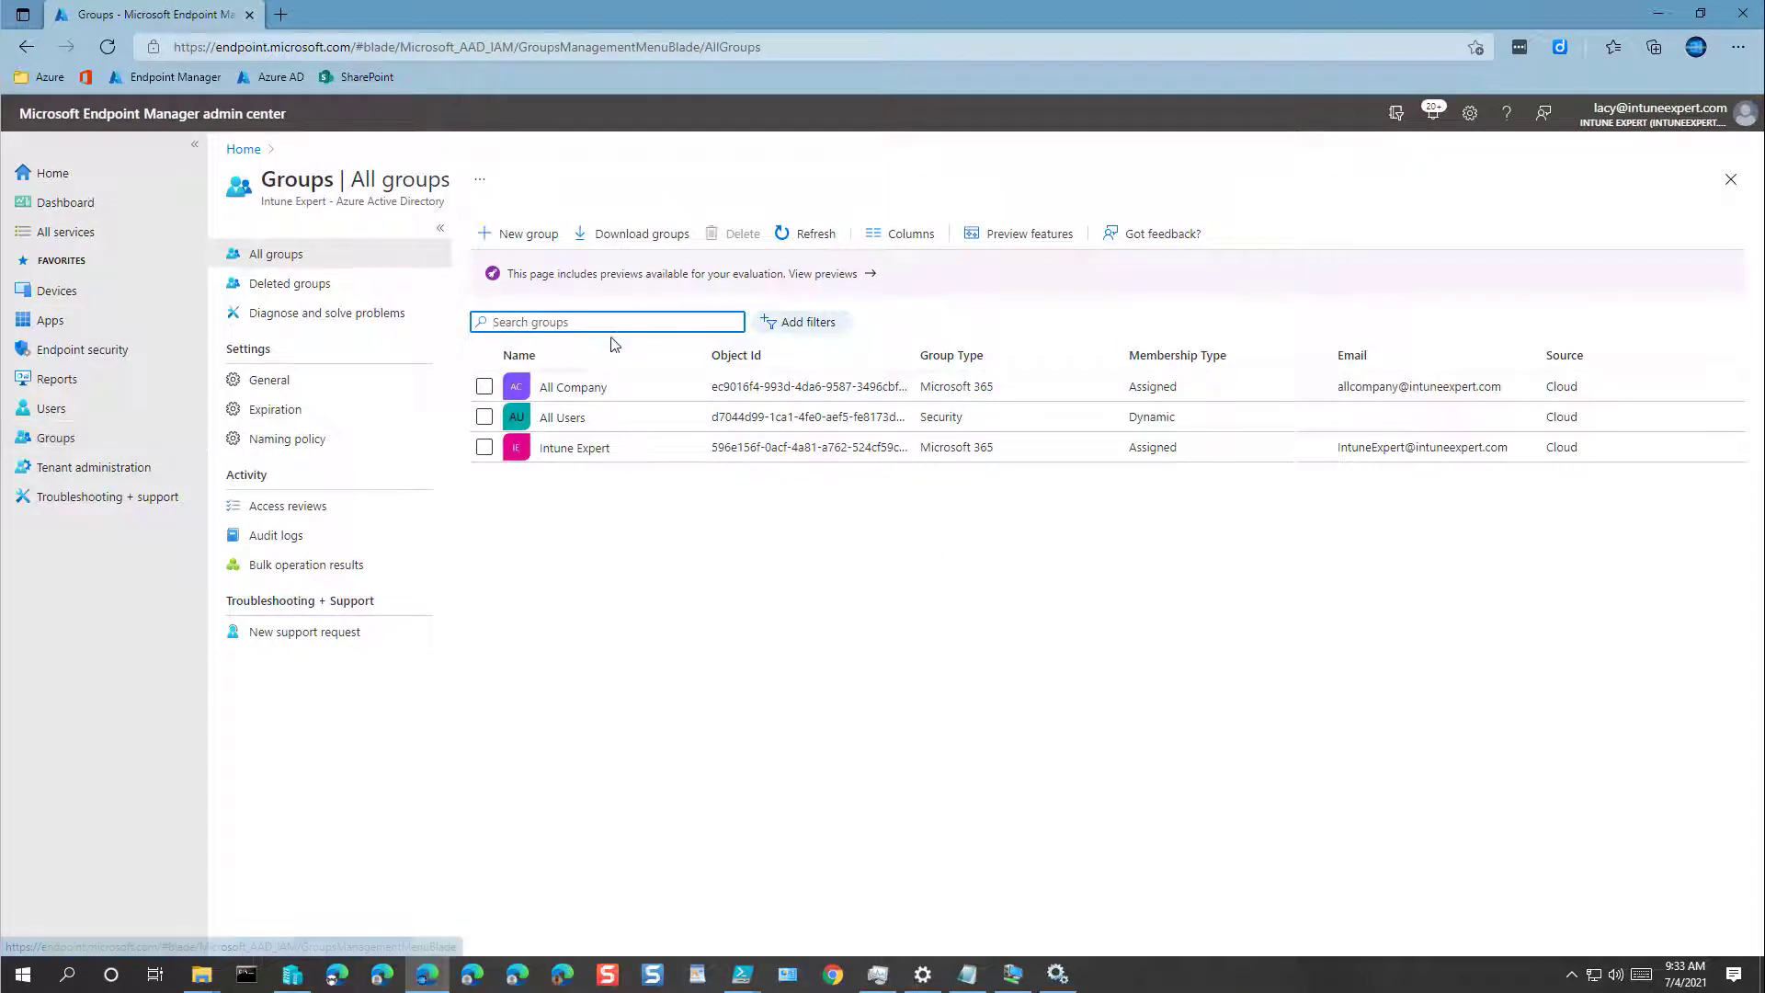
left_click(531, 235)
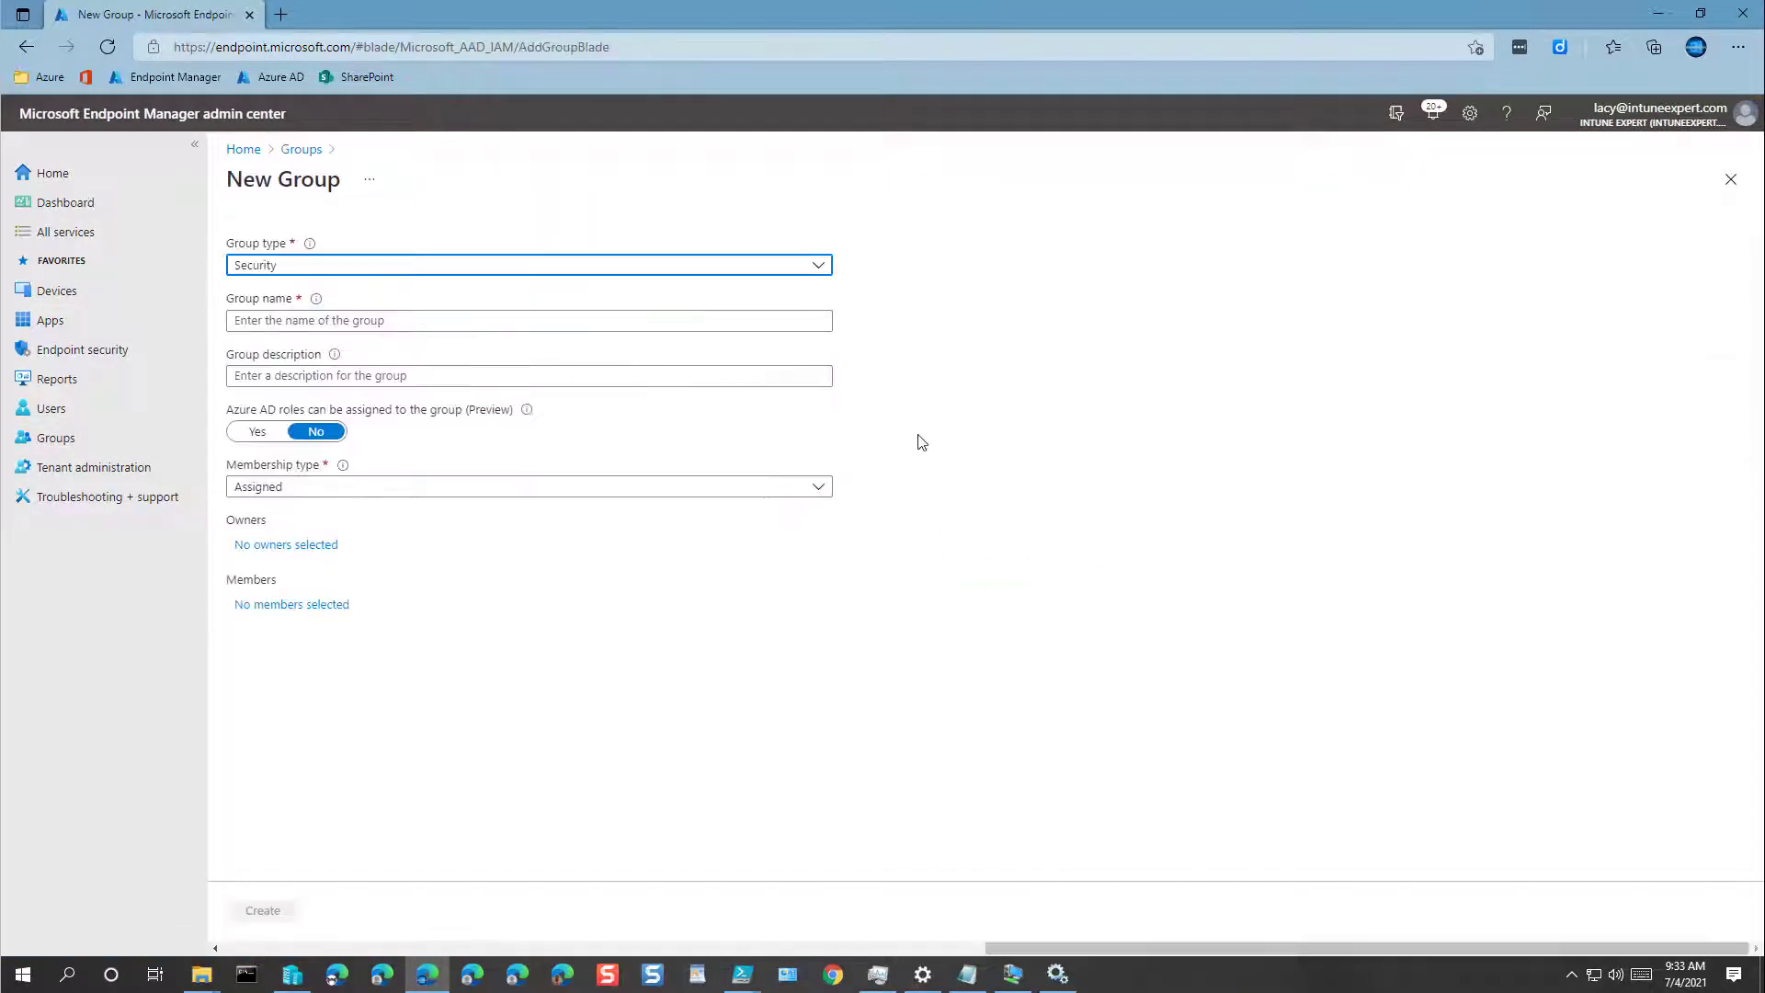
left_click(346, 321)
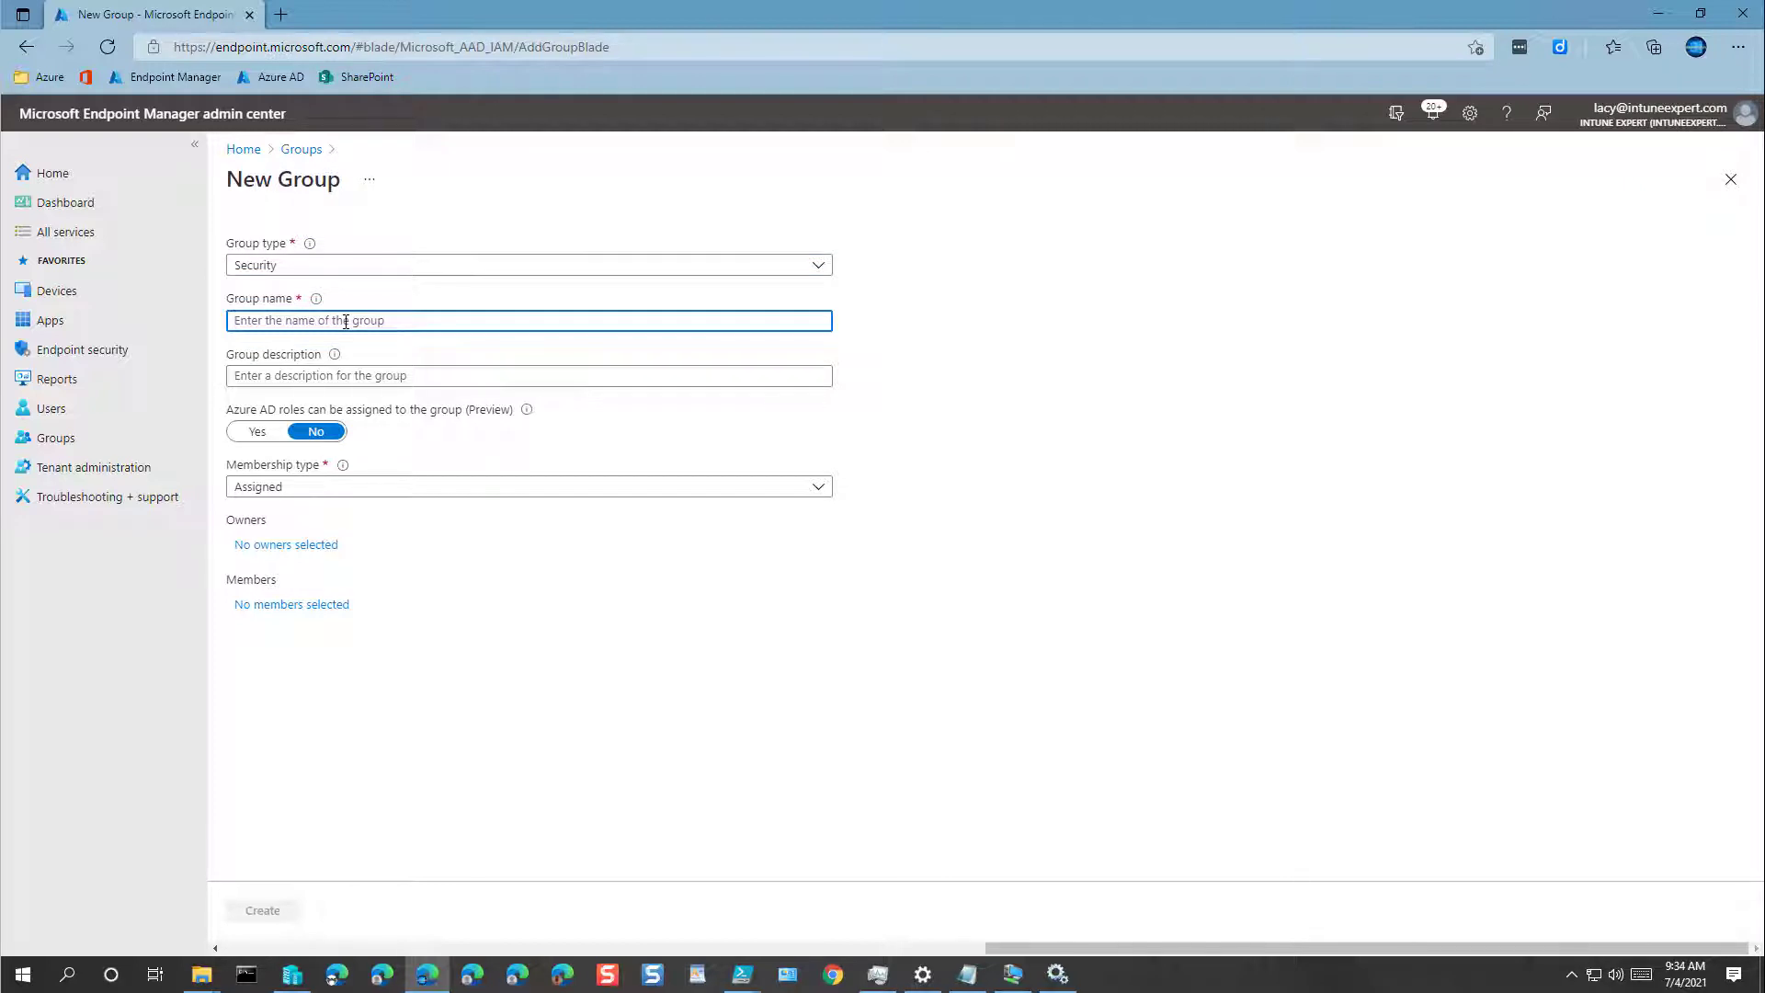
type("Intune")
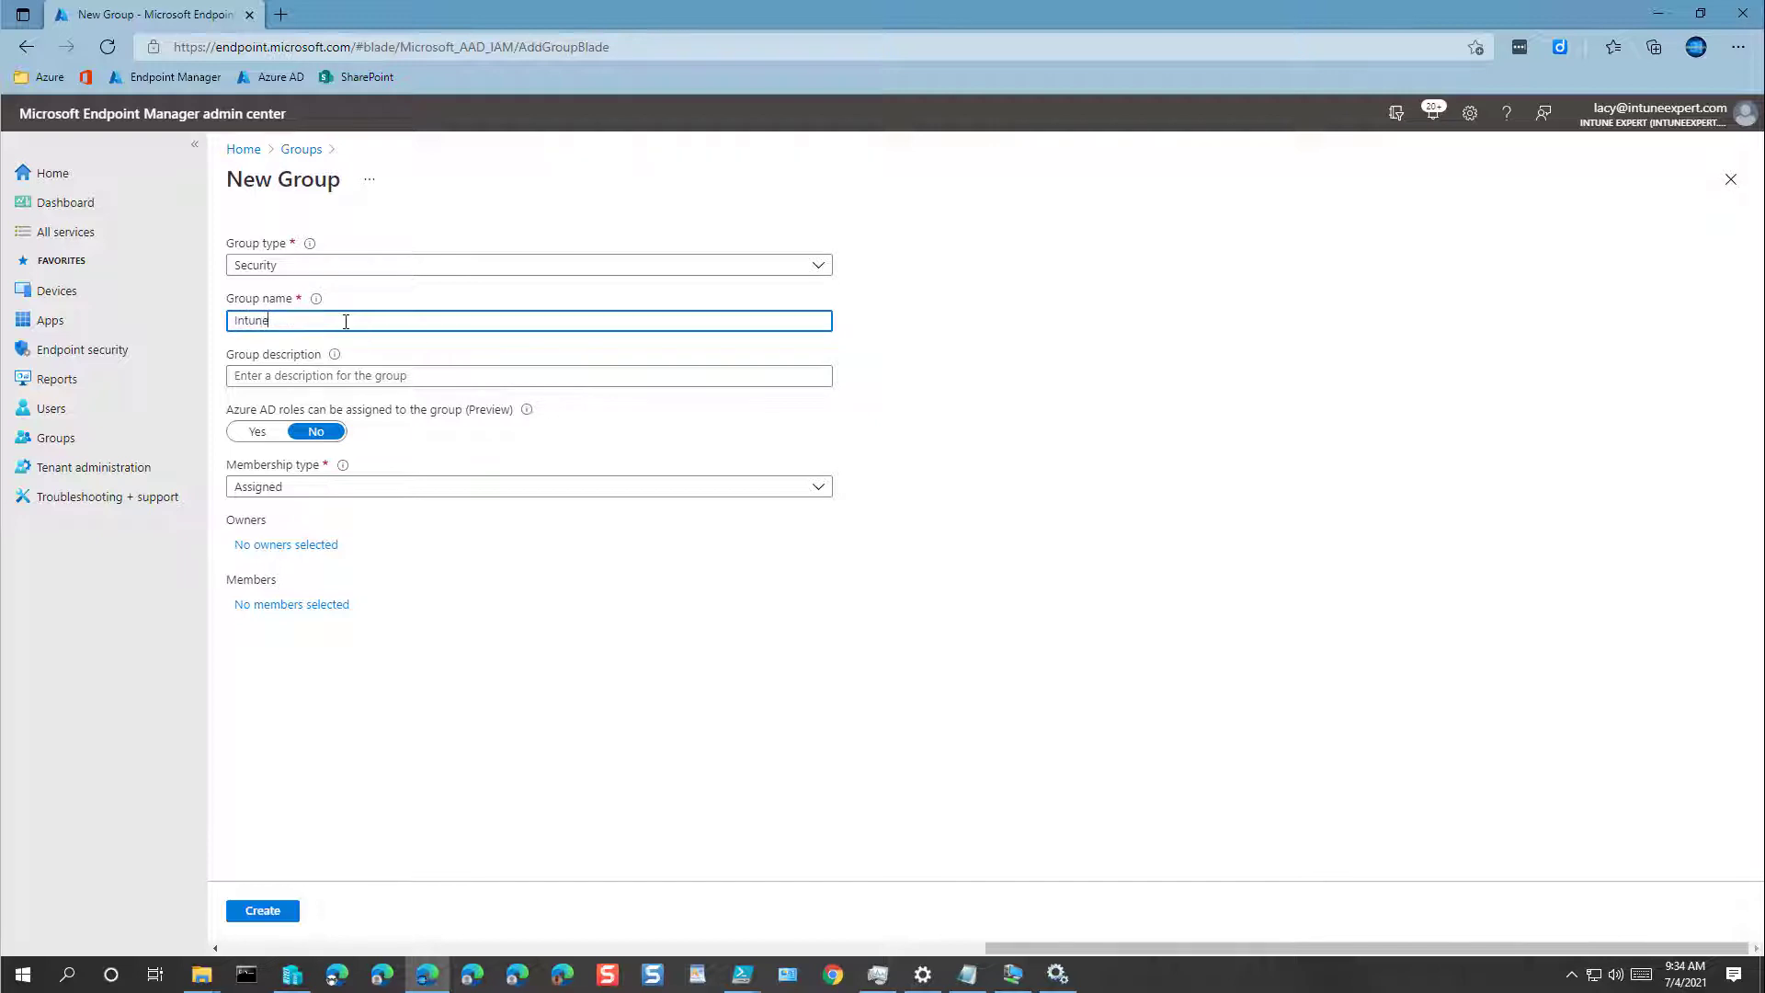
type("-Admins")
key("ctrl+a")
key("ctrl+c")
left_click(367, 377)
key("ctrl+v")
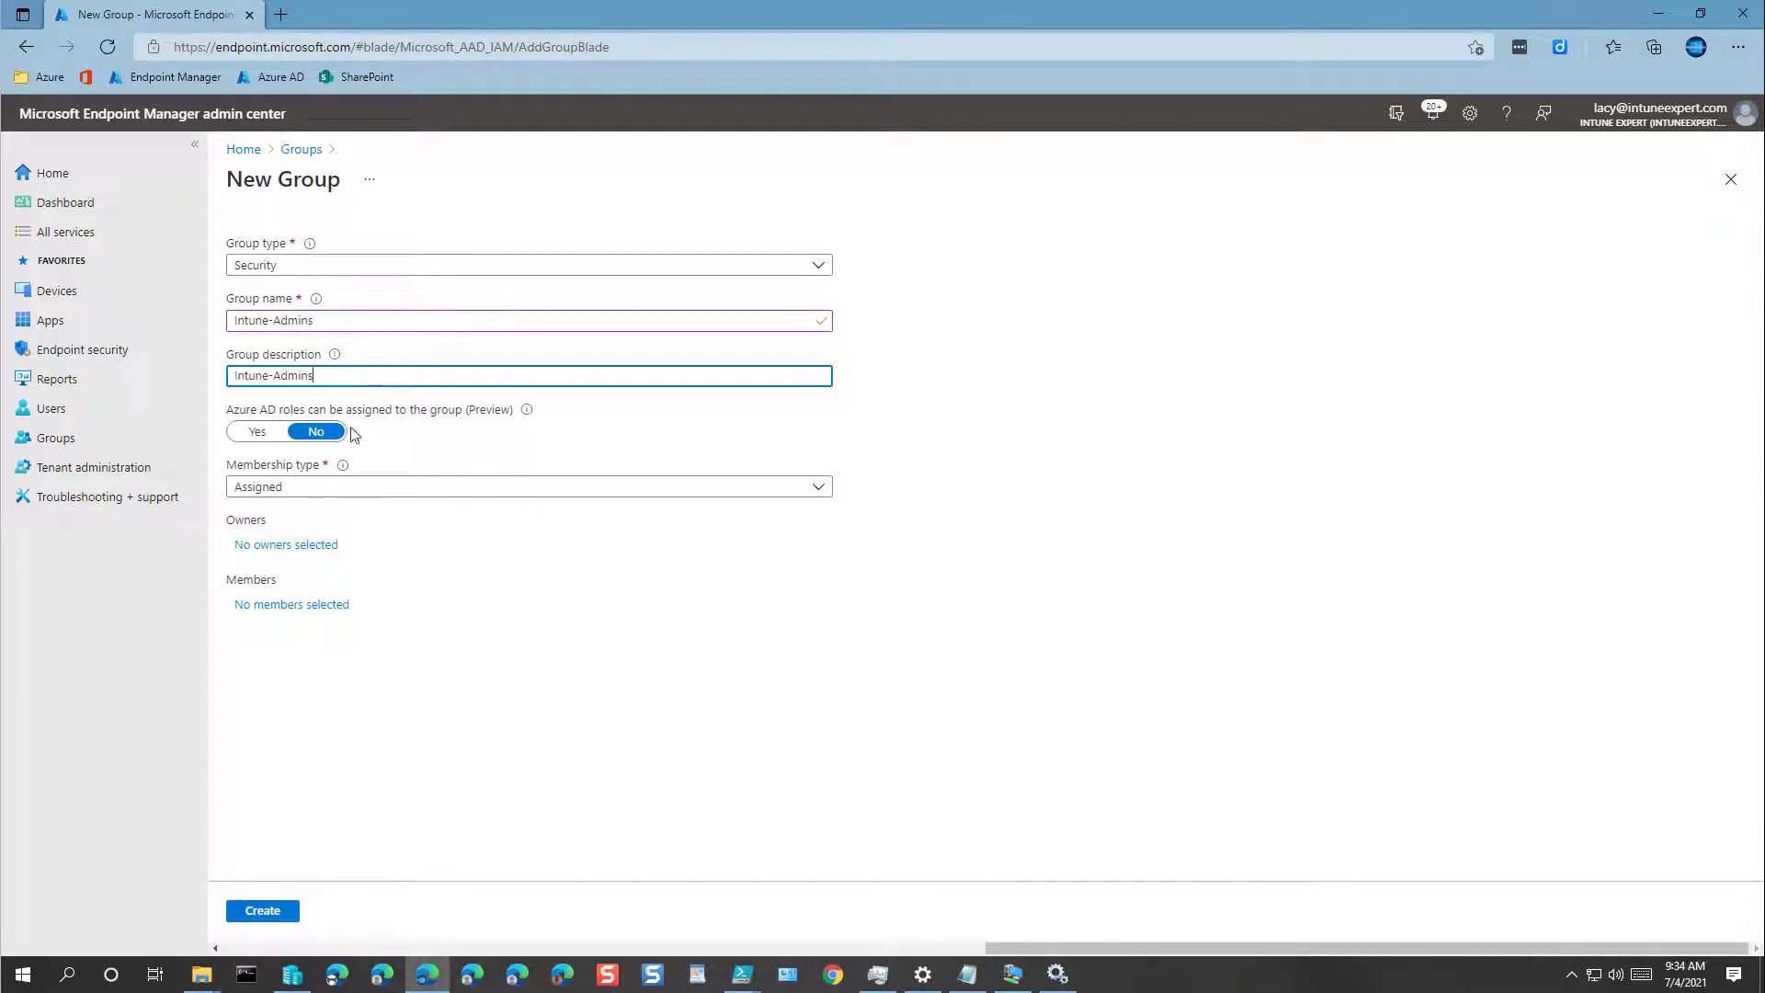
left_click(297, 550)
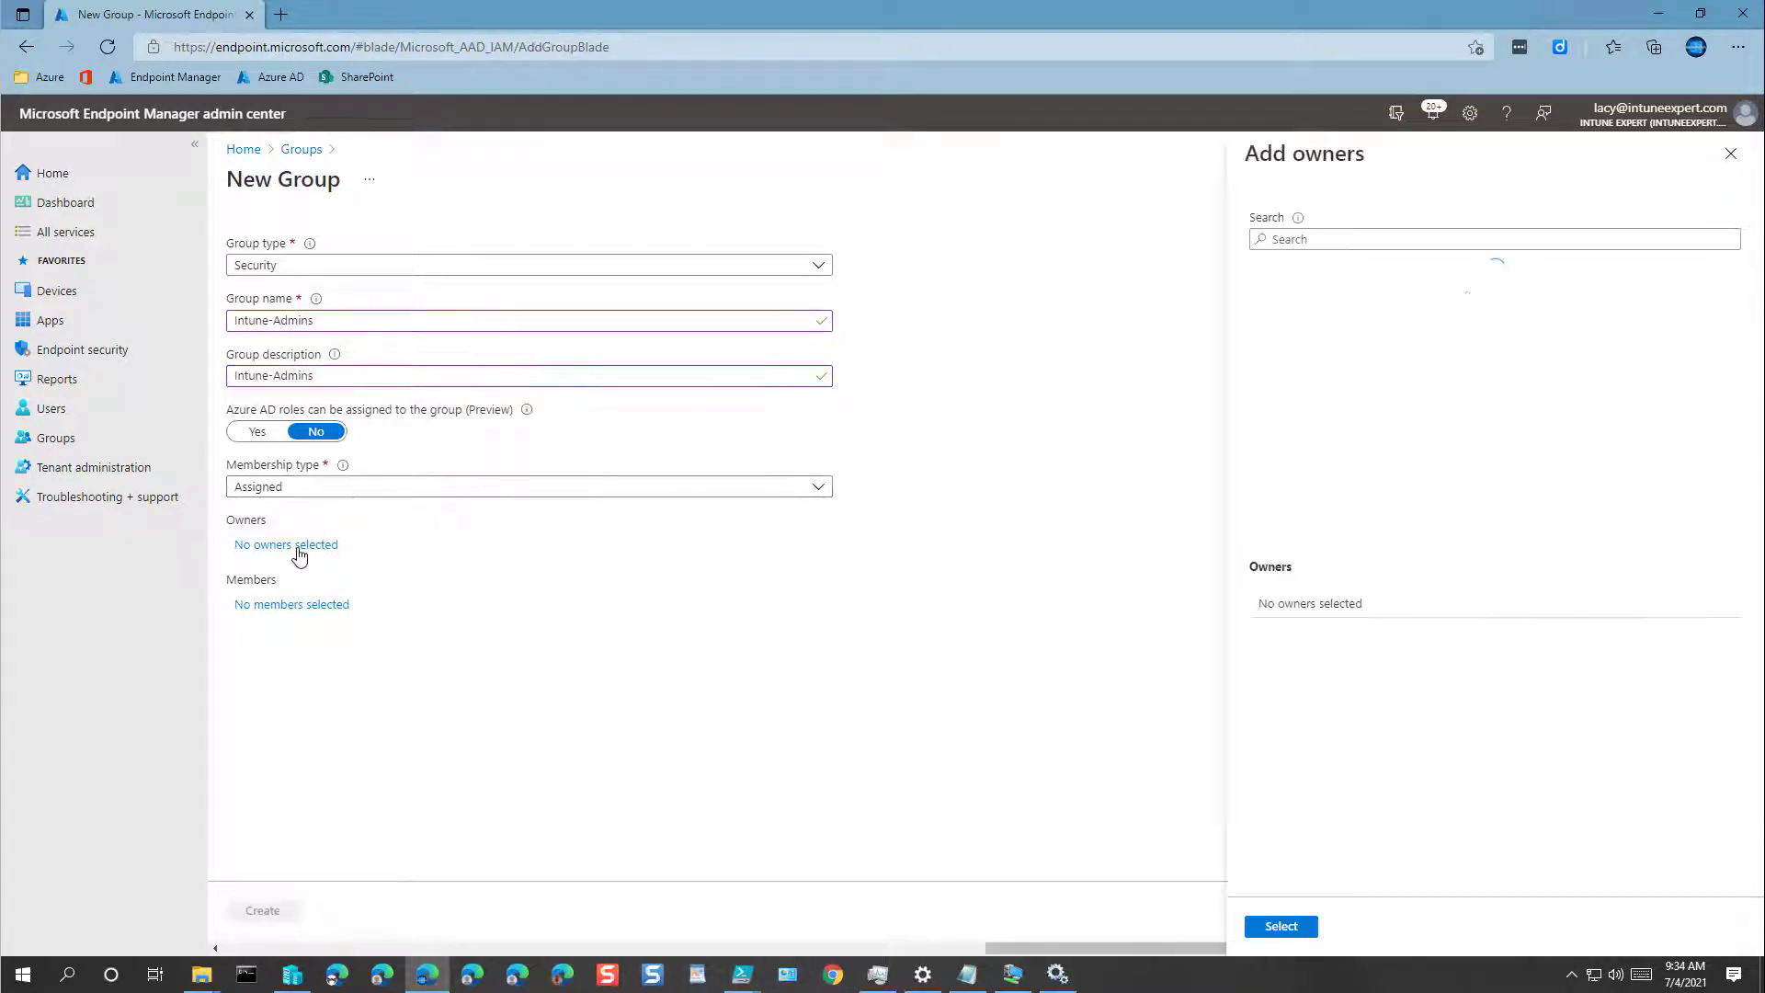
left_click(1368, 347)
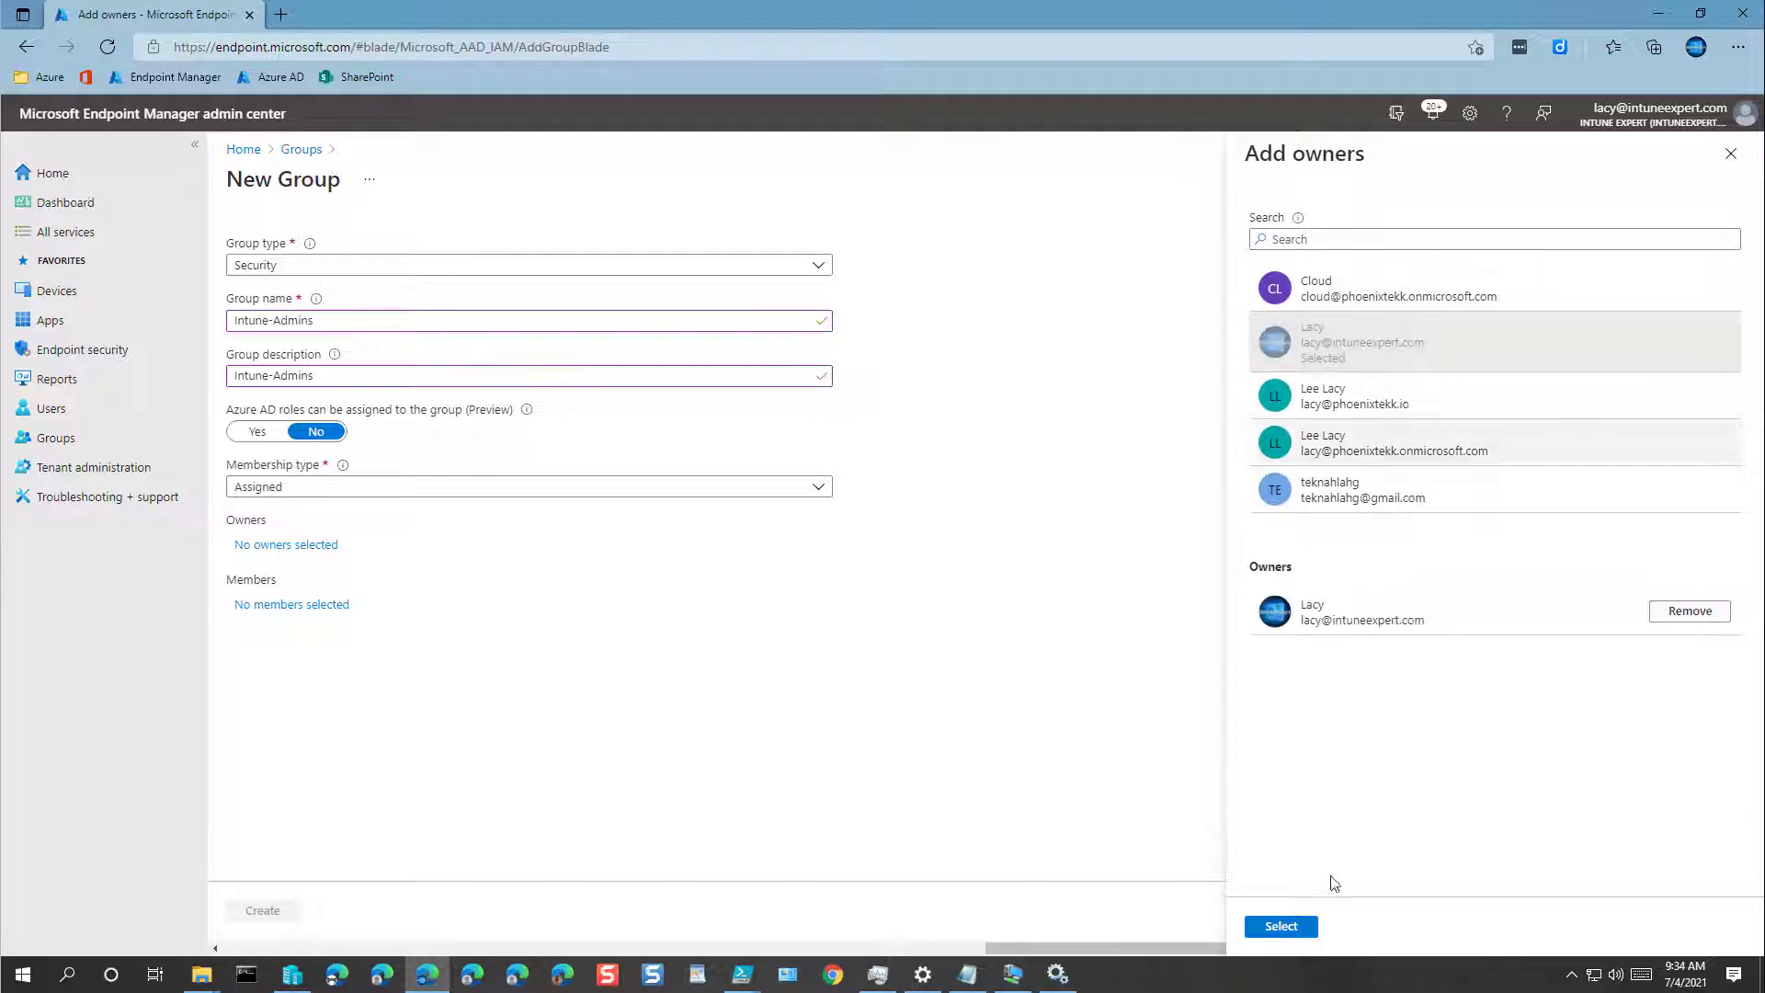
left_click(1278, 927)
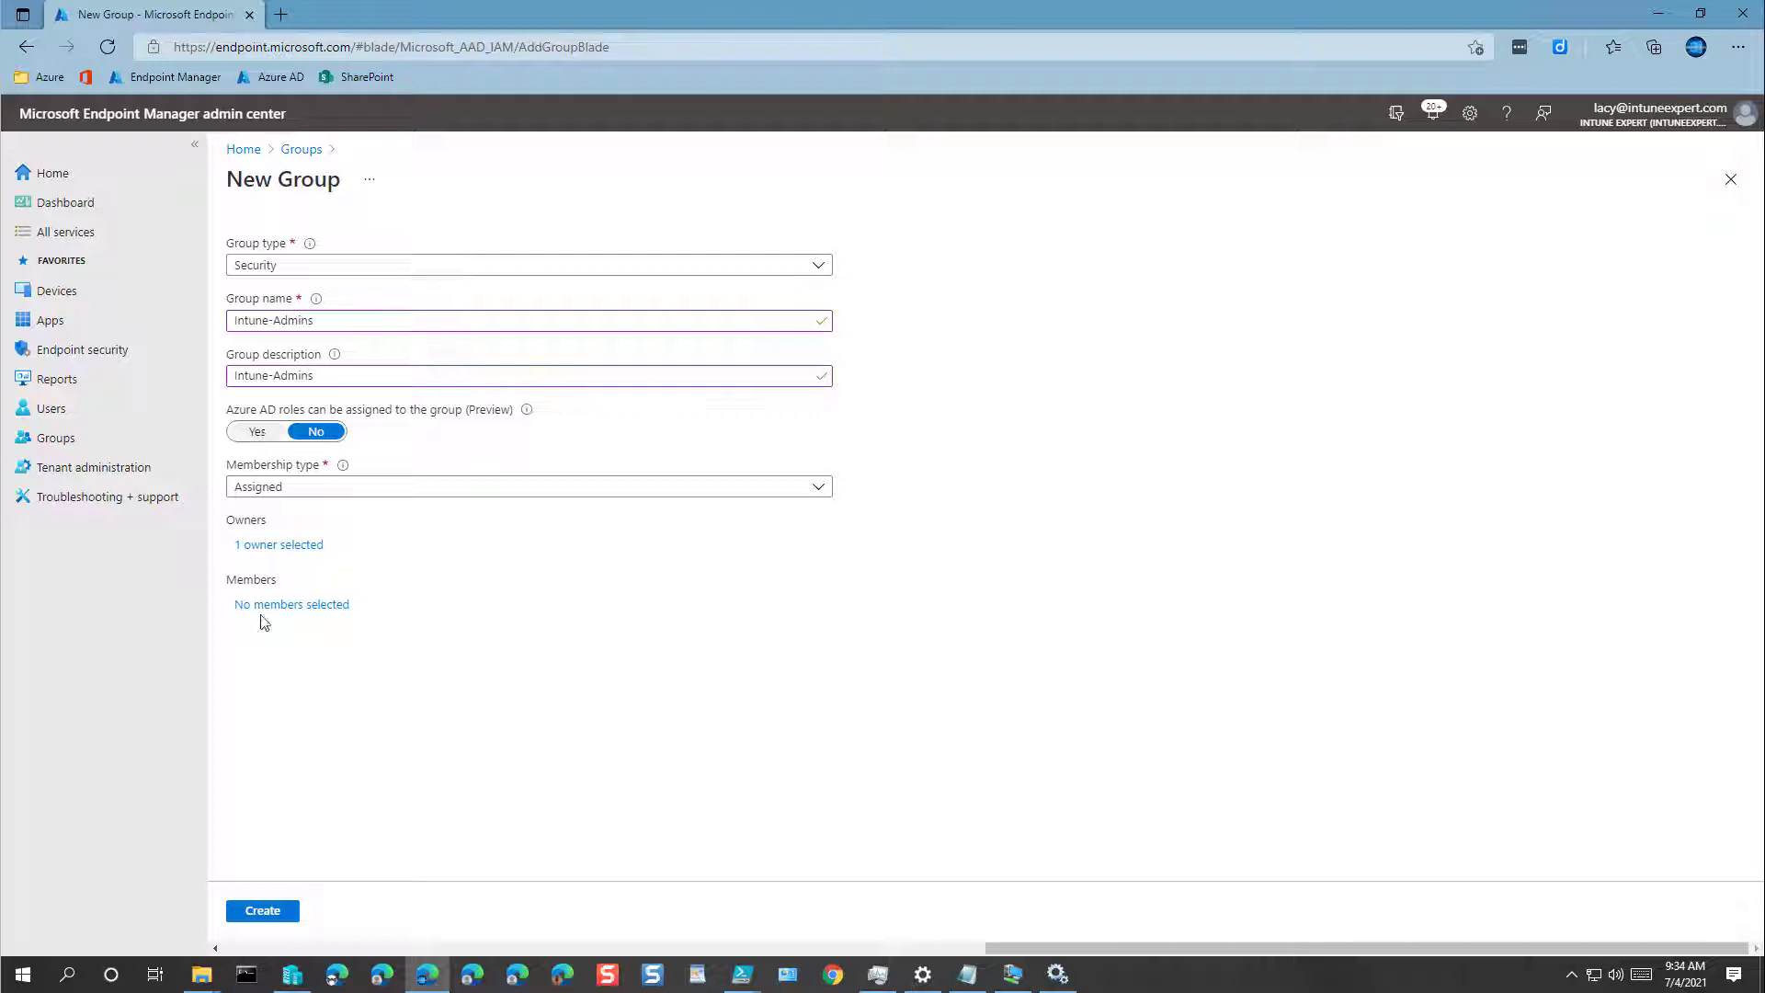
left_click(264, 910)
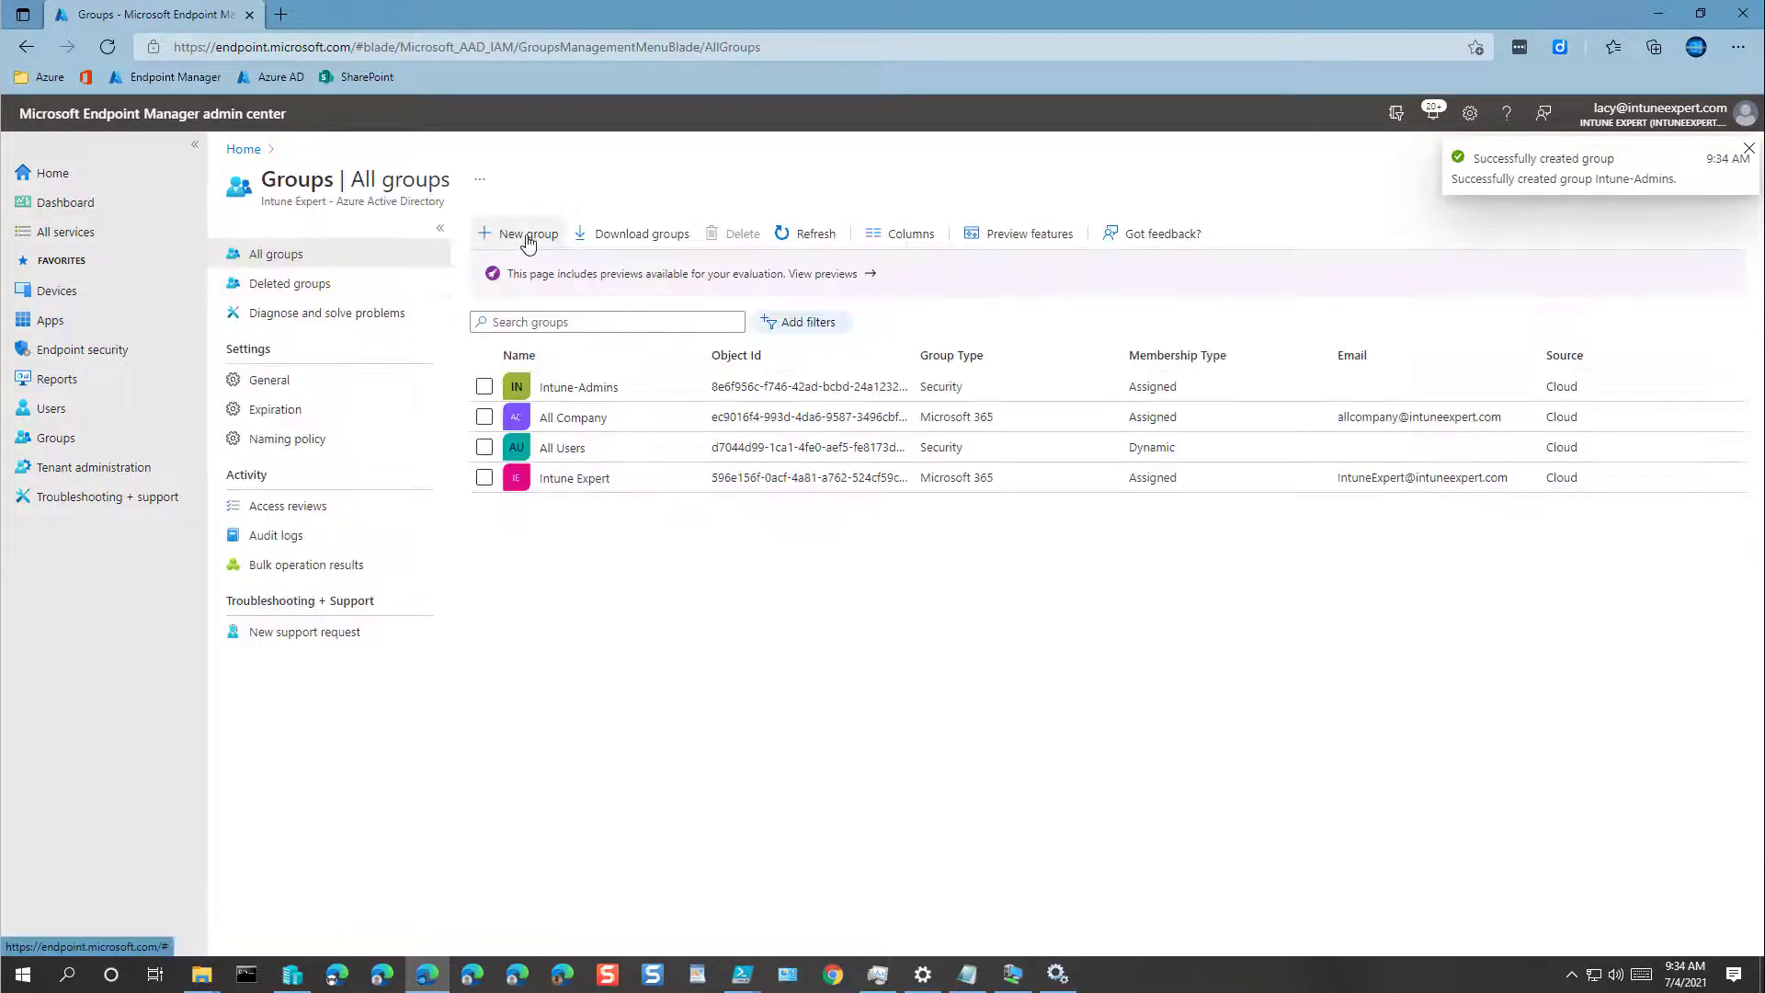
Step: Create the group Intune-Admins-Devices, same description, with the admin account as owner
left_click(524, 236)
left_click(355, 320)
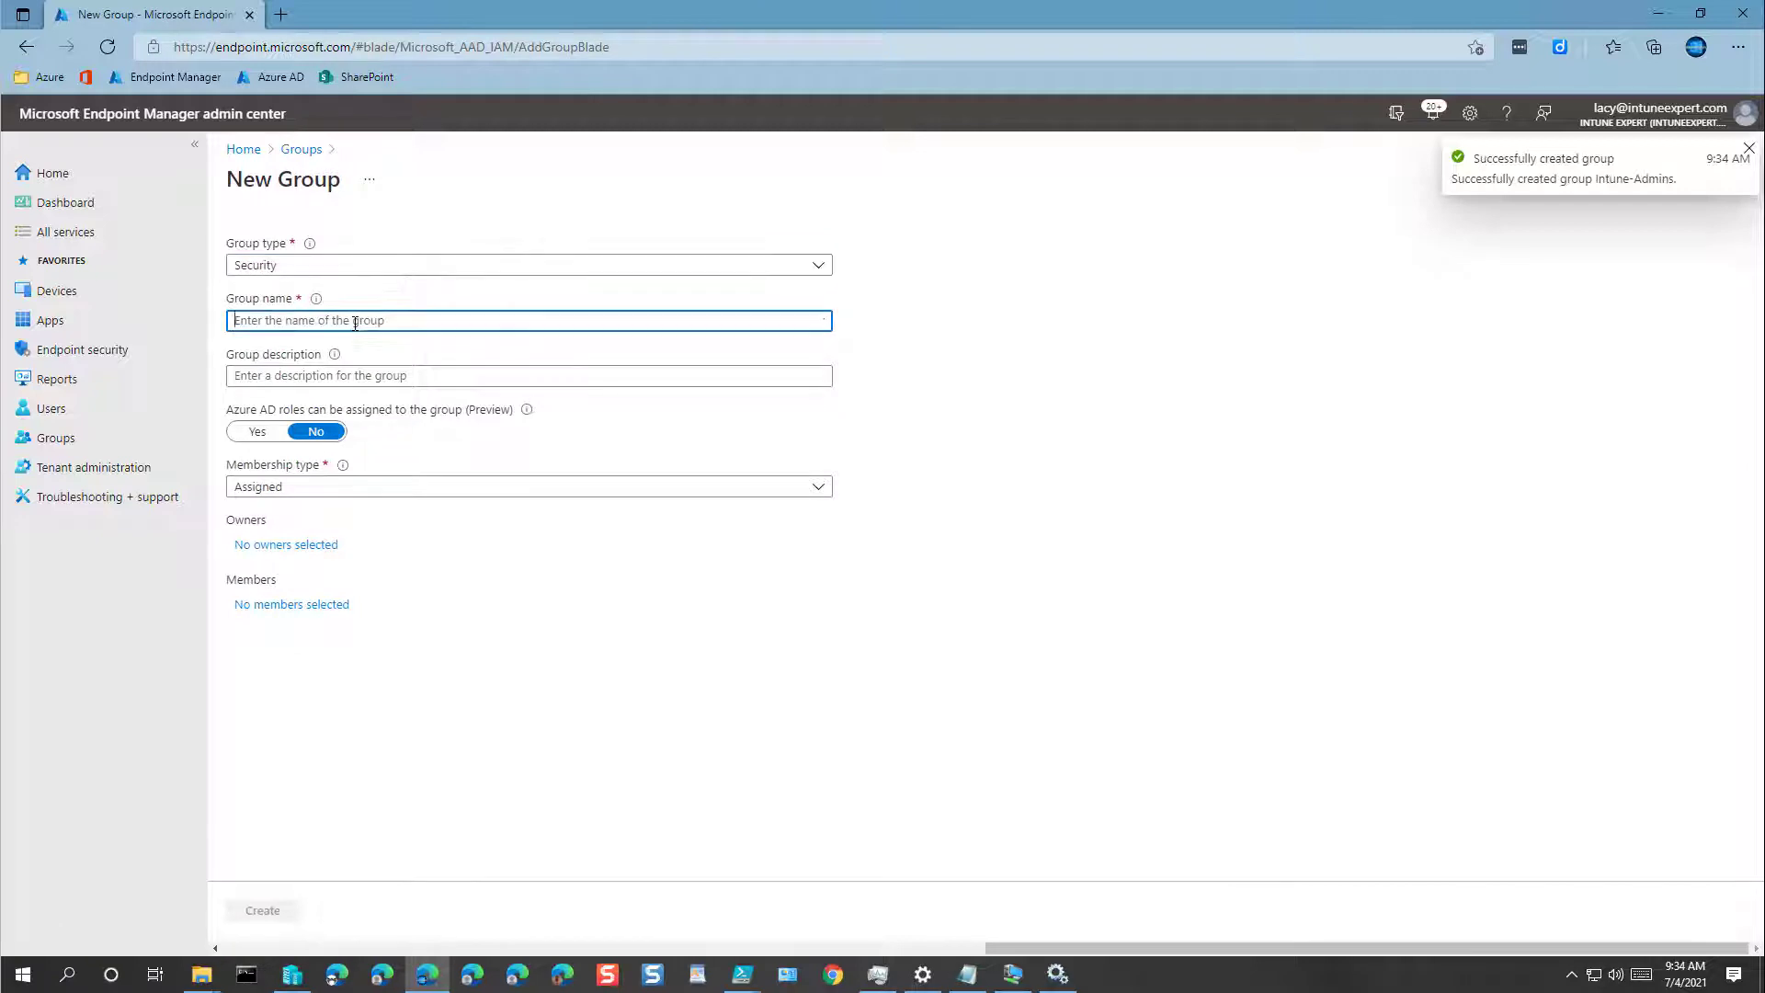
key("ctrl+v")
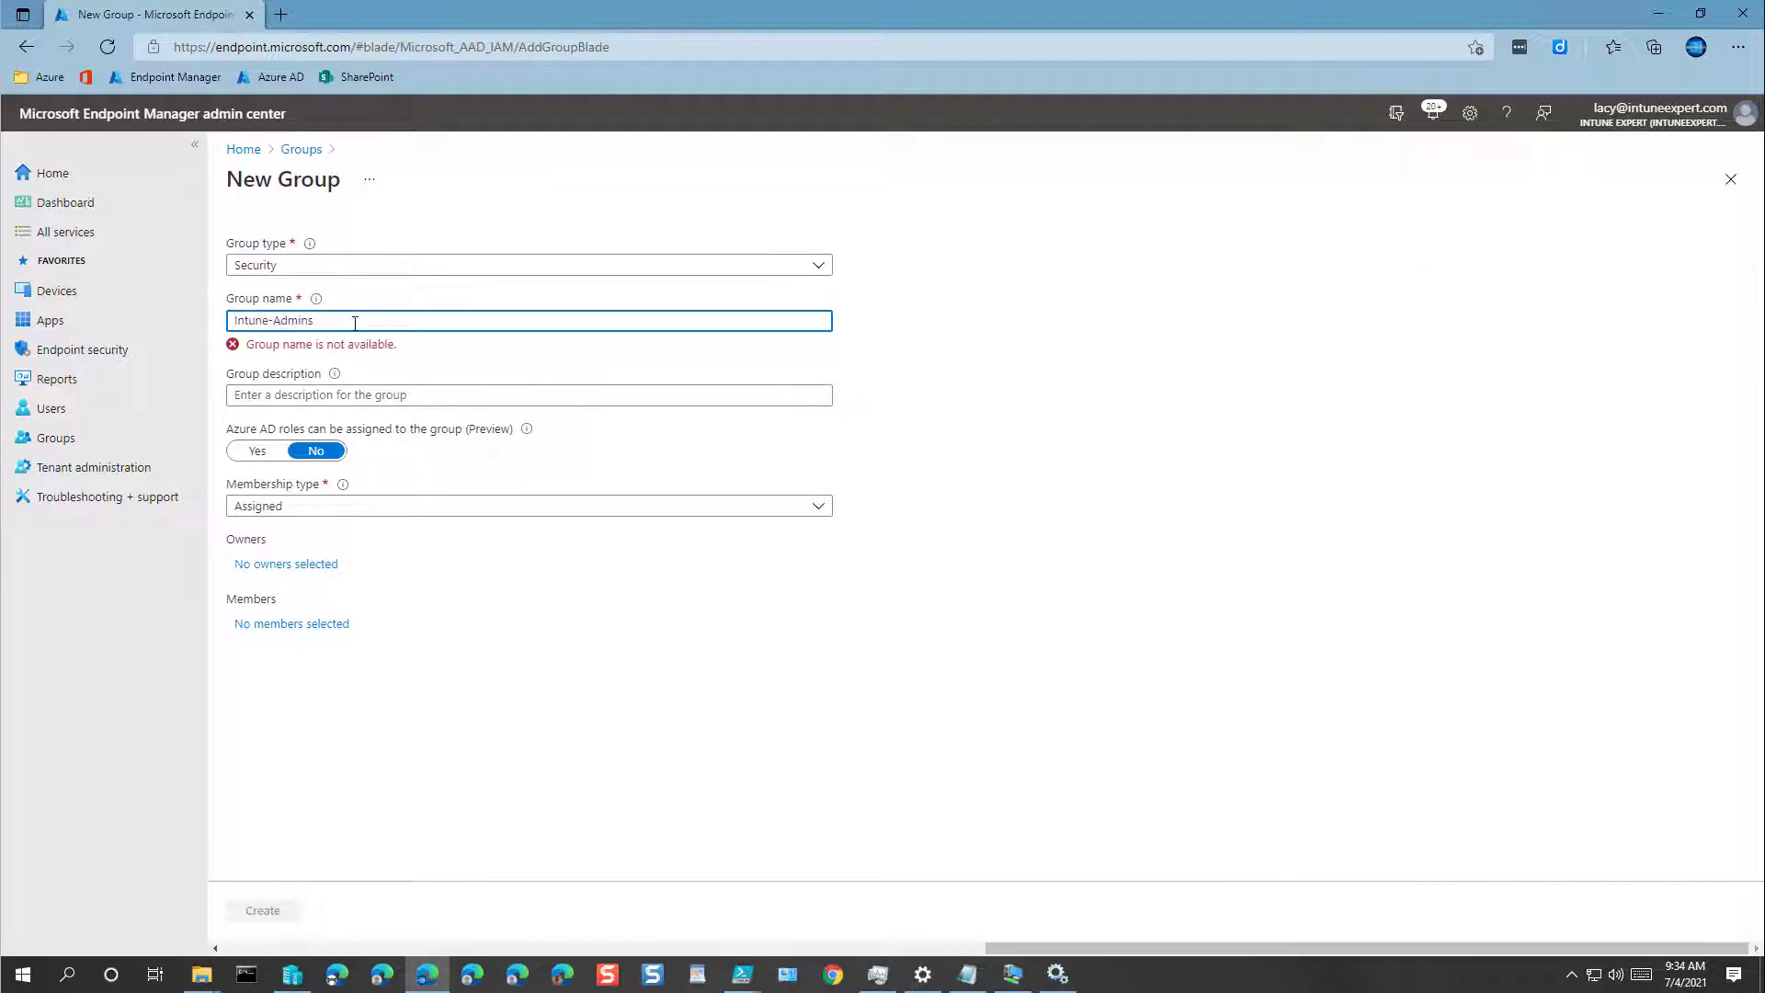
type("-Device")
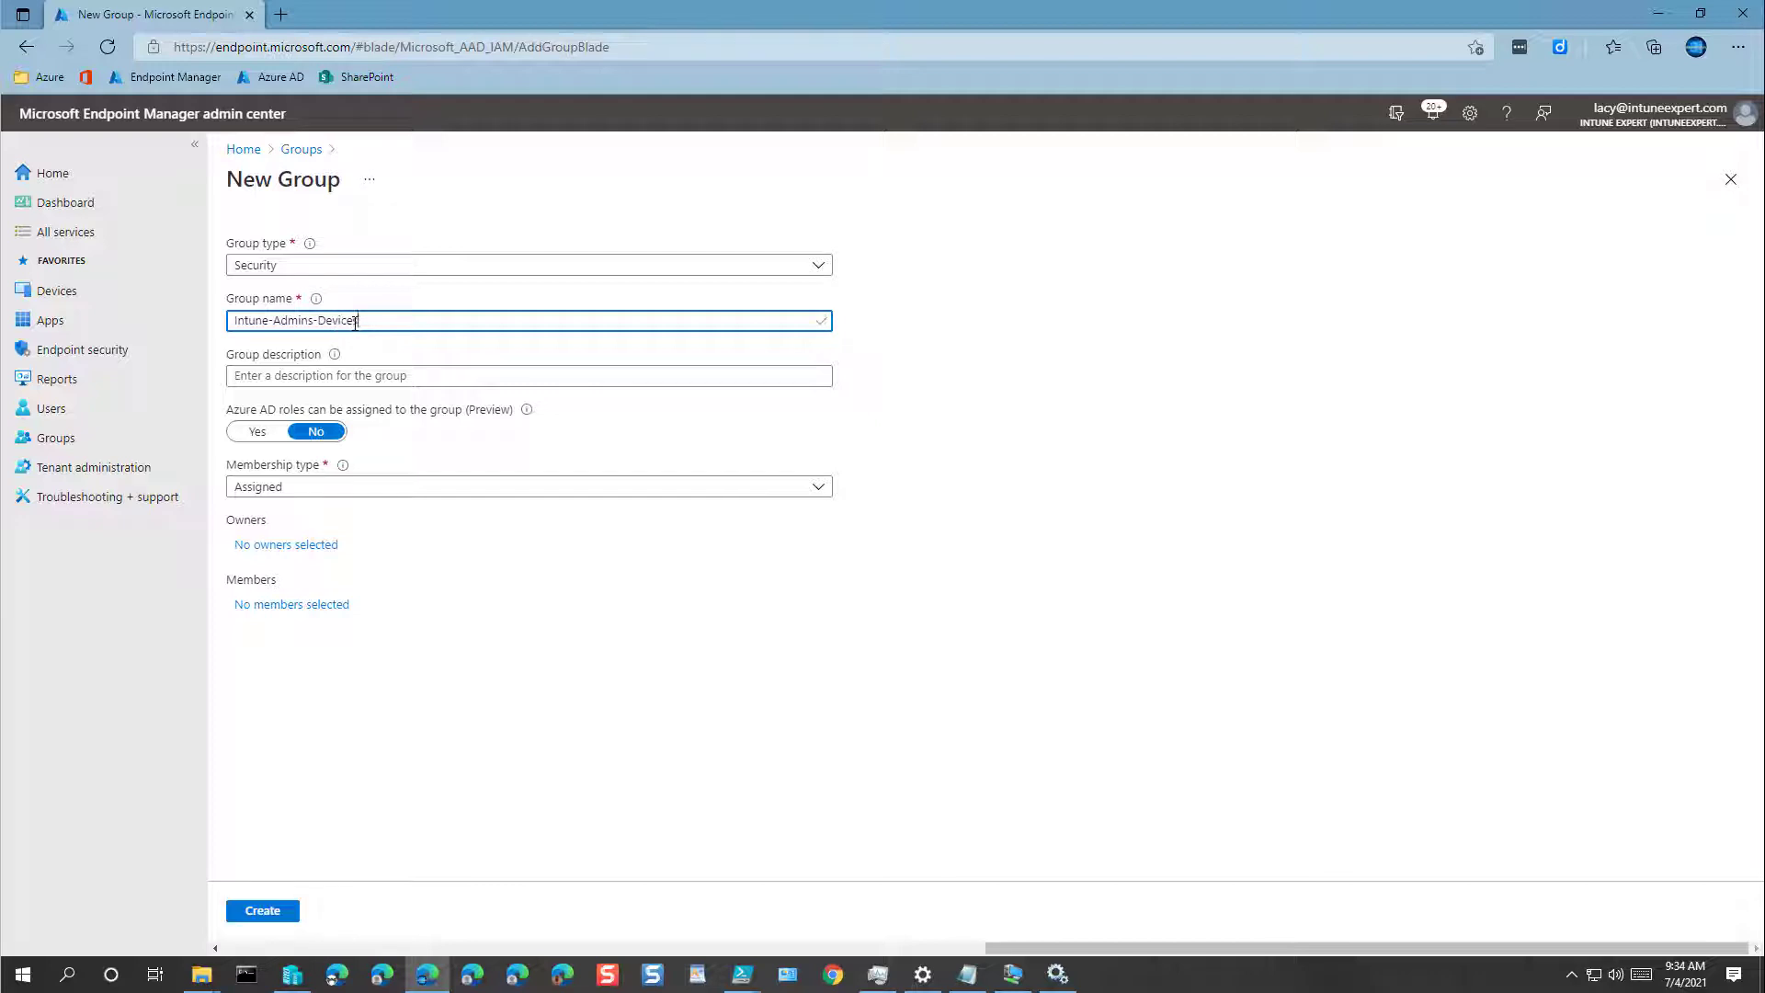
key("ctrl+a")
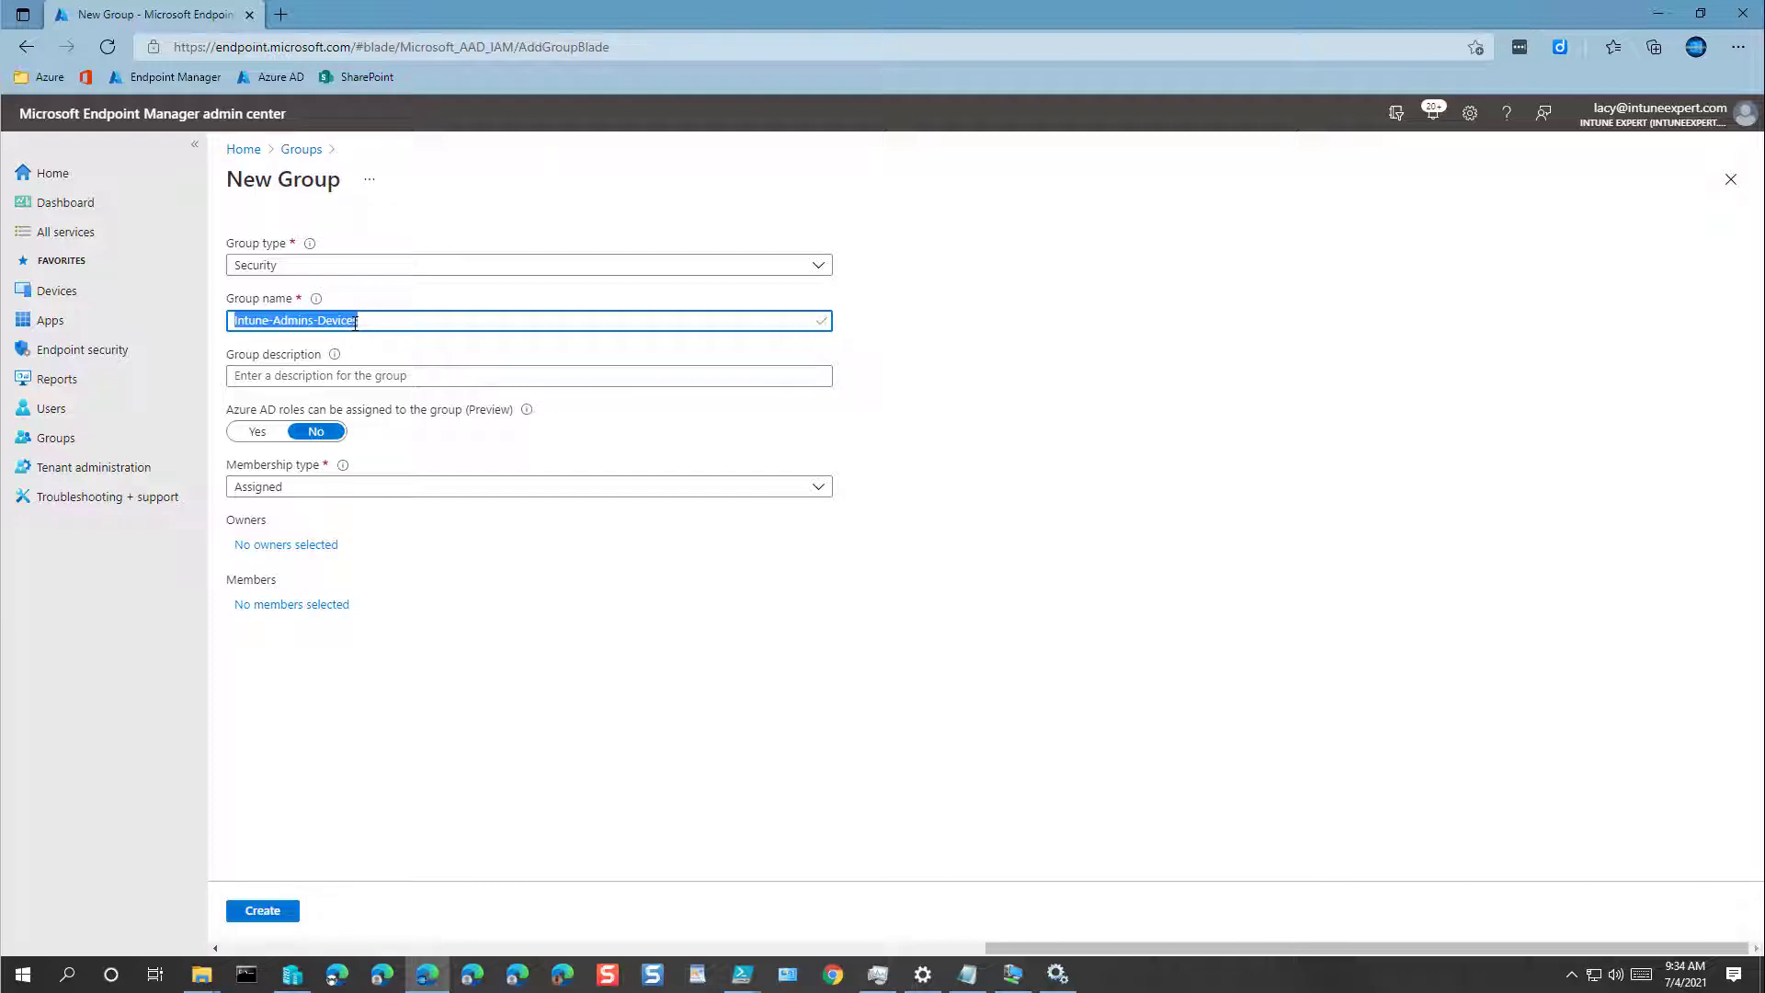
key("ctrl+c")
left_click(336, 377)
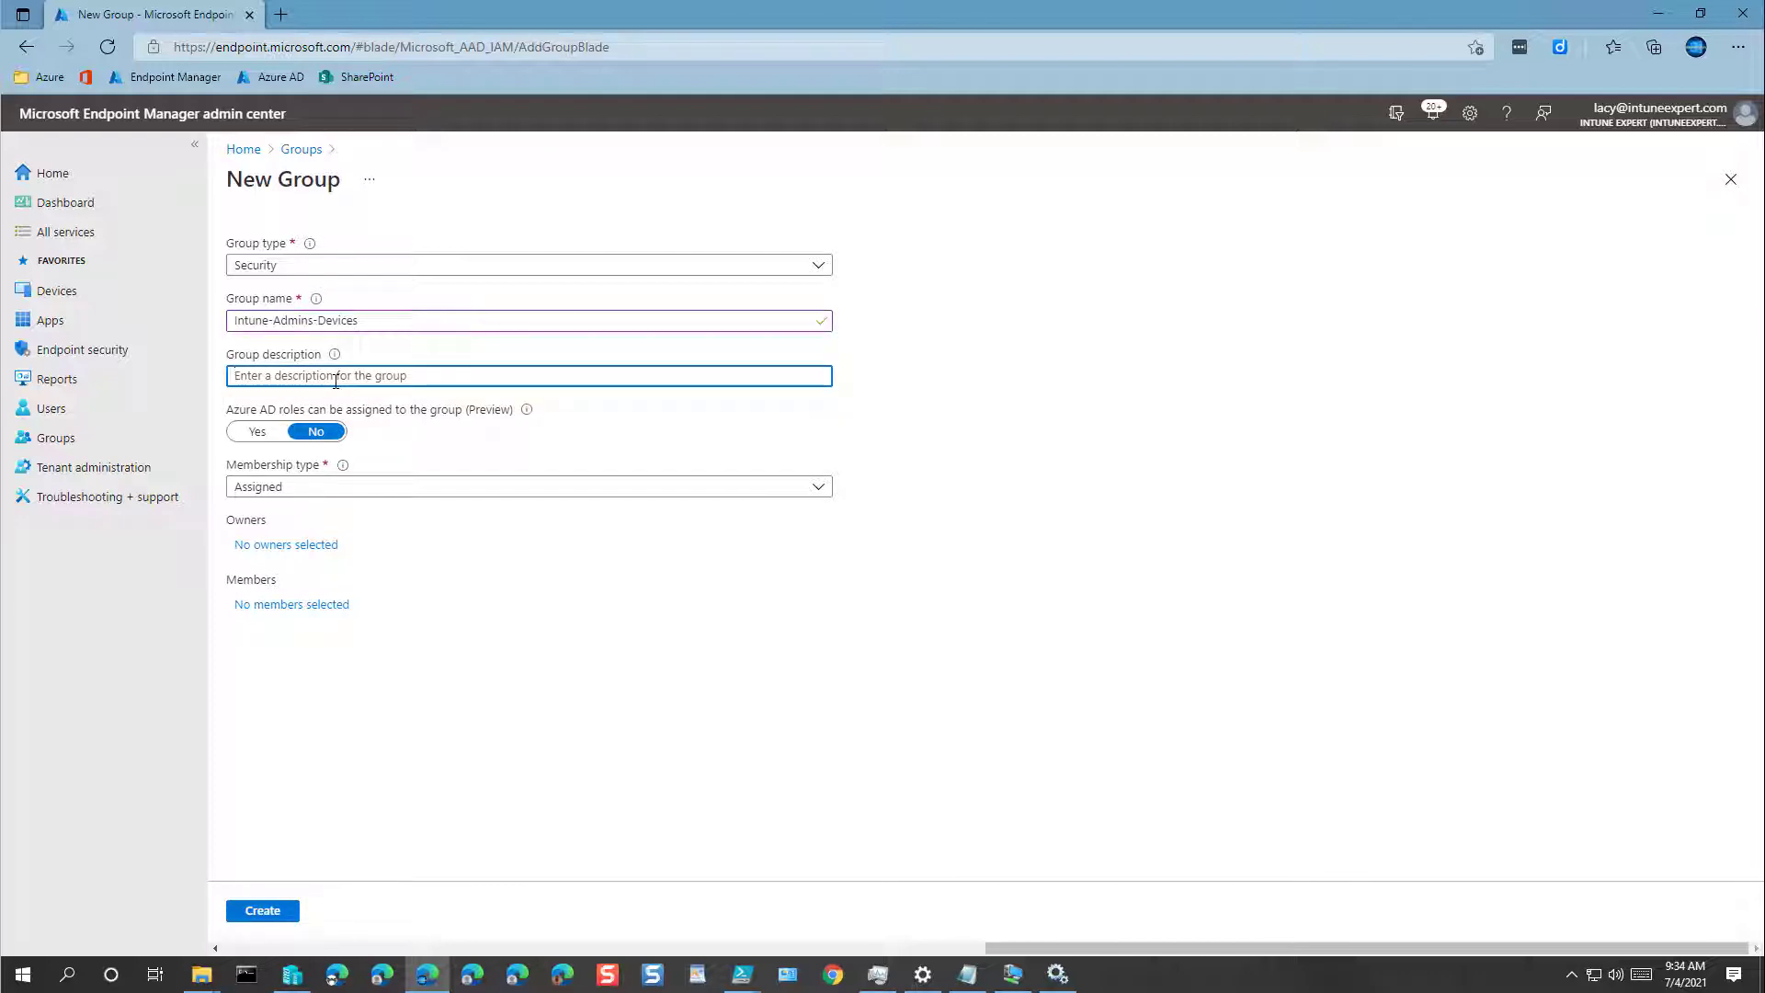
key("ctrl+v")
left_click(286, 545)
left_click(1359, 344)
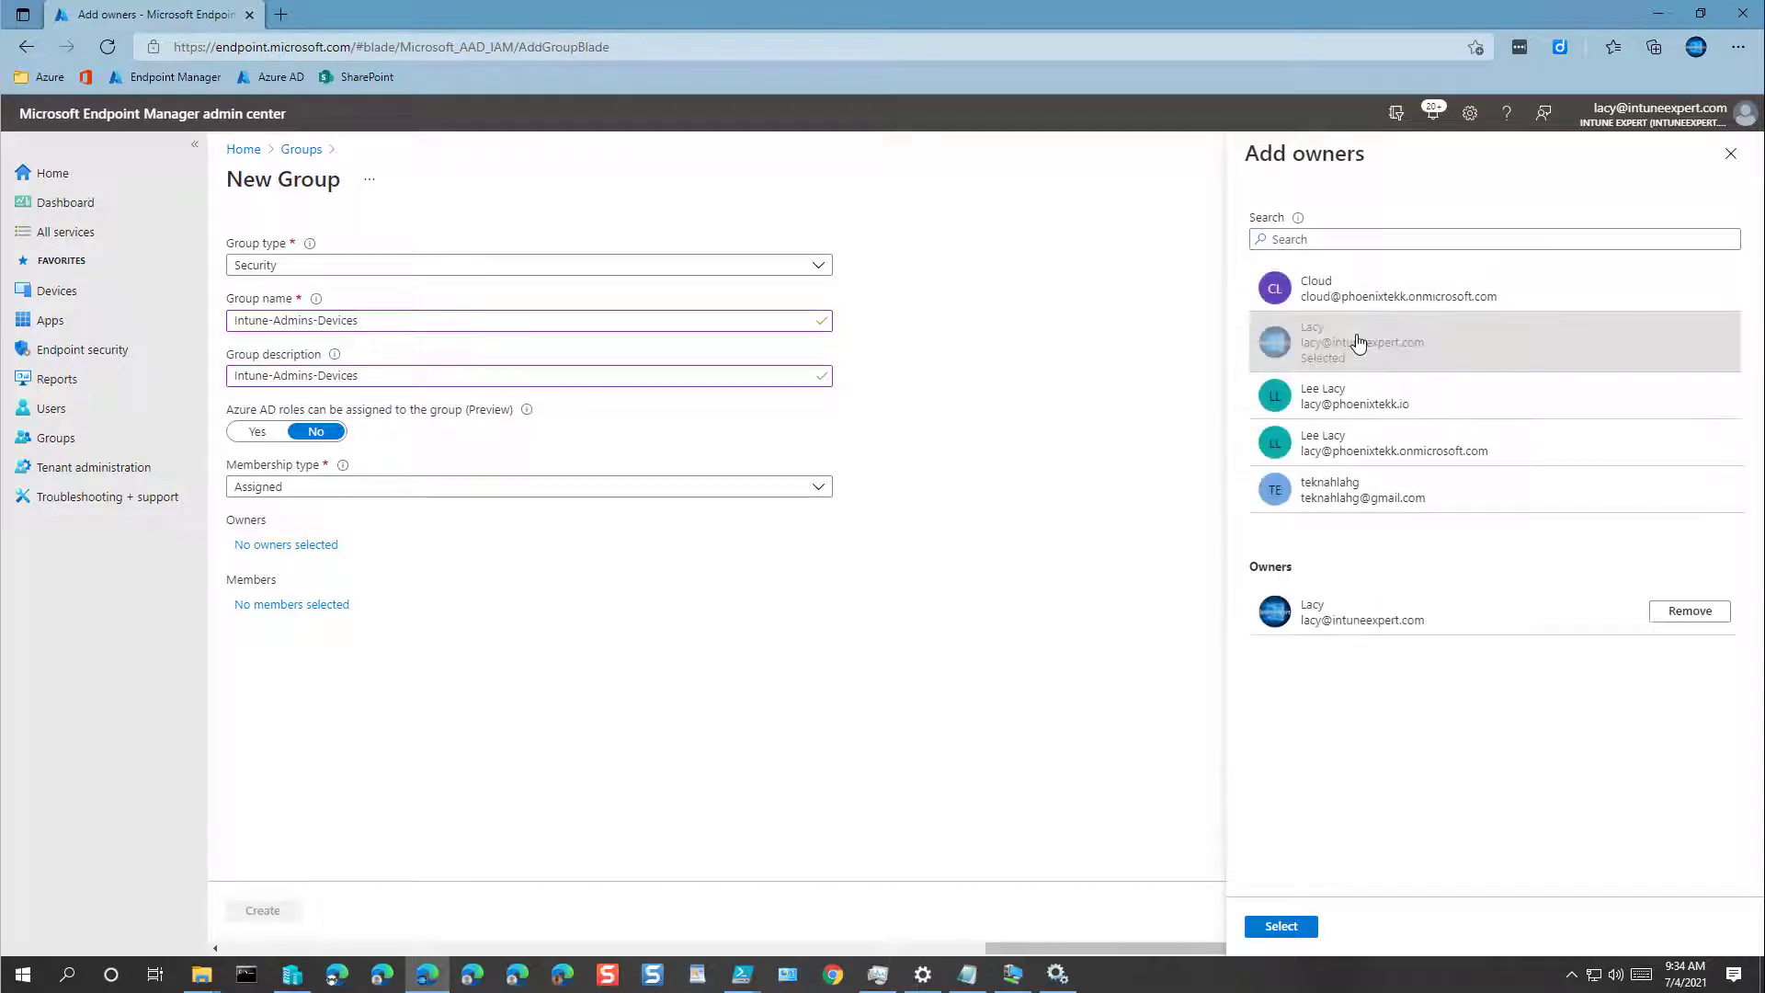
left_click(1290, 927)
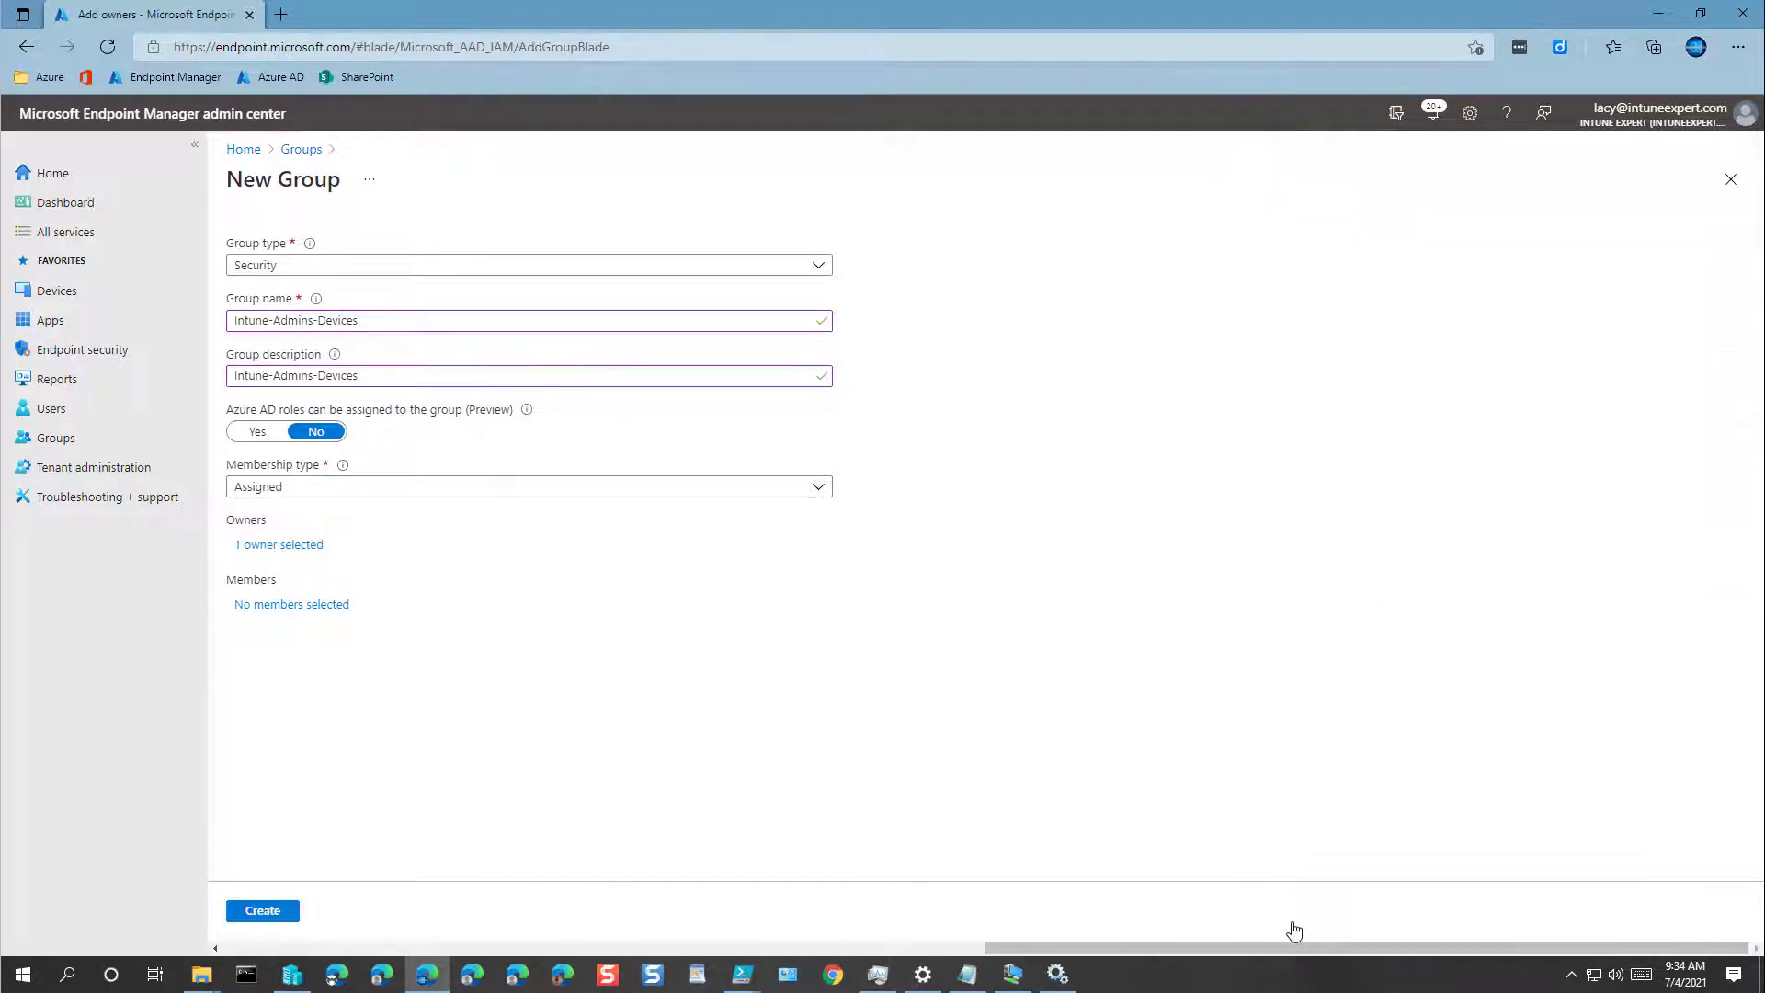
left_click(267, 913)
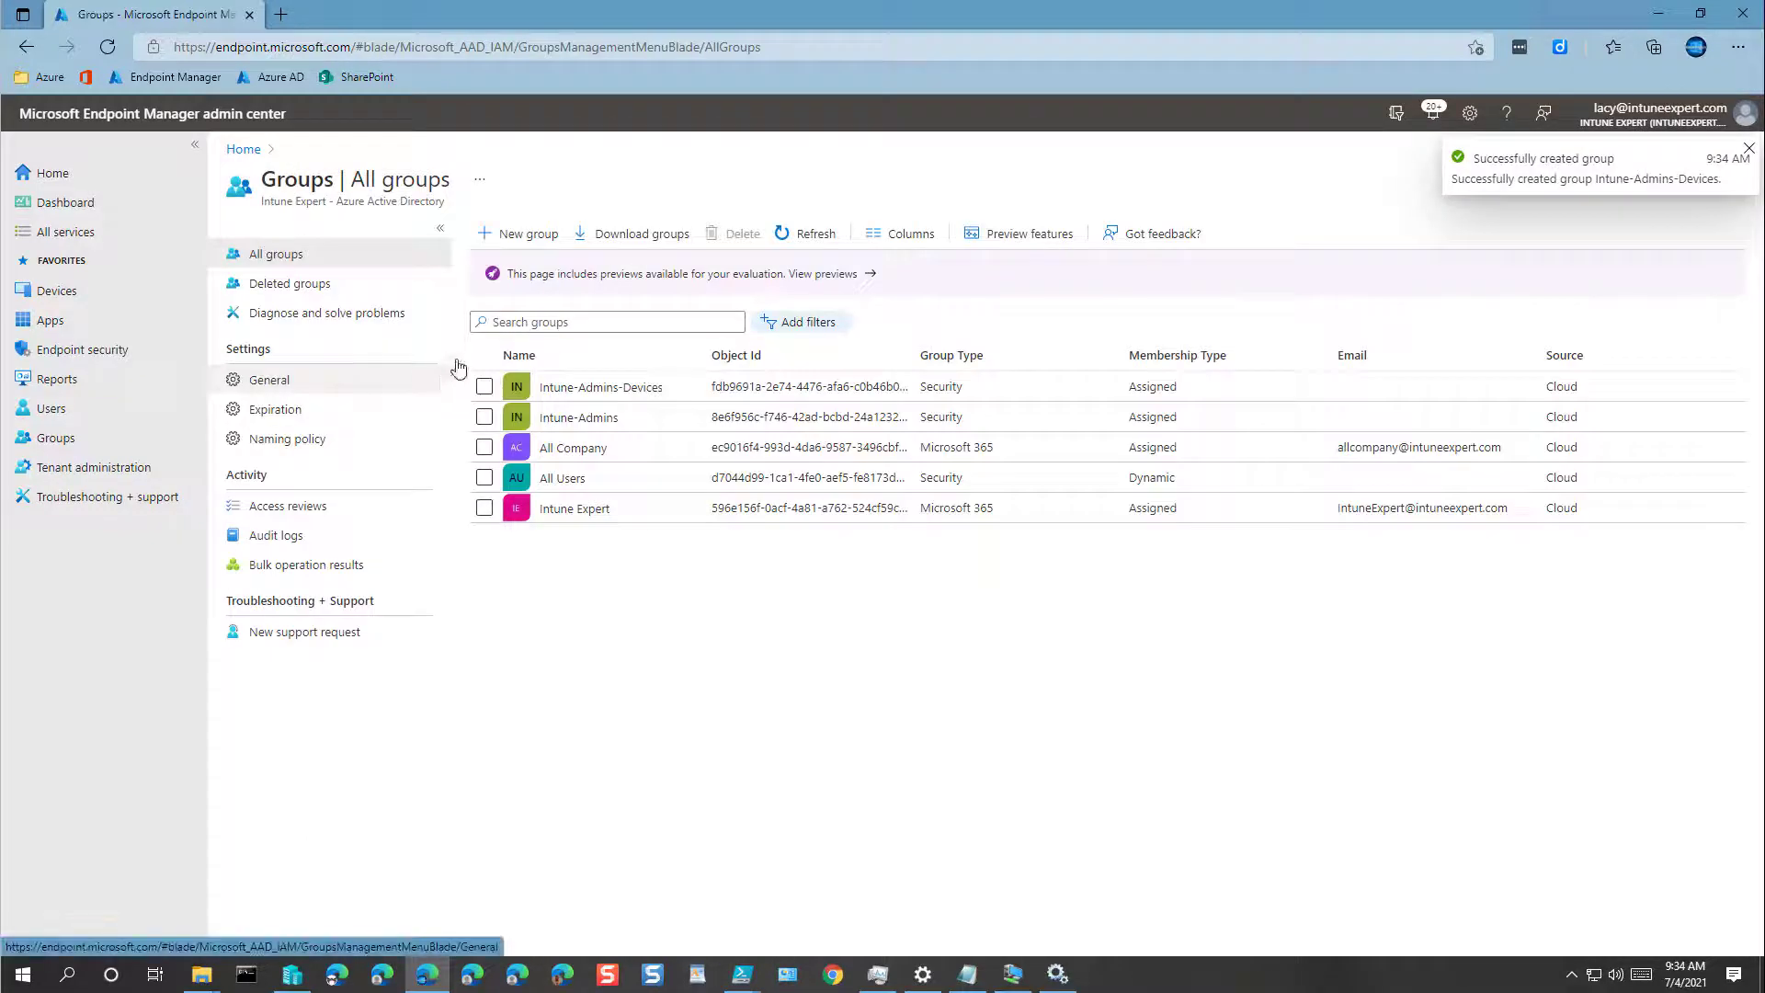
Step: Create the group Intune-Admins-Exclusions, same description, with the admin account as owner
left_click(533, 242)
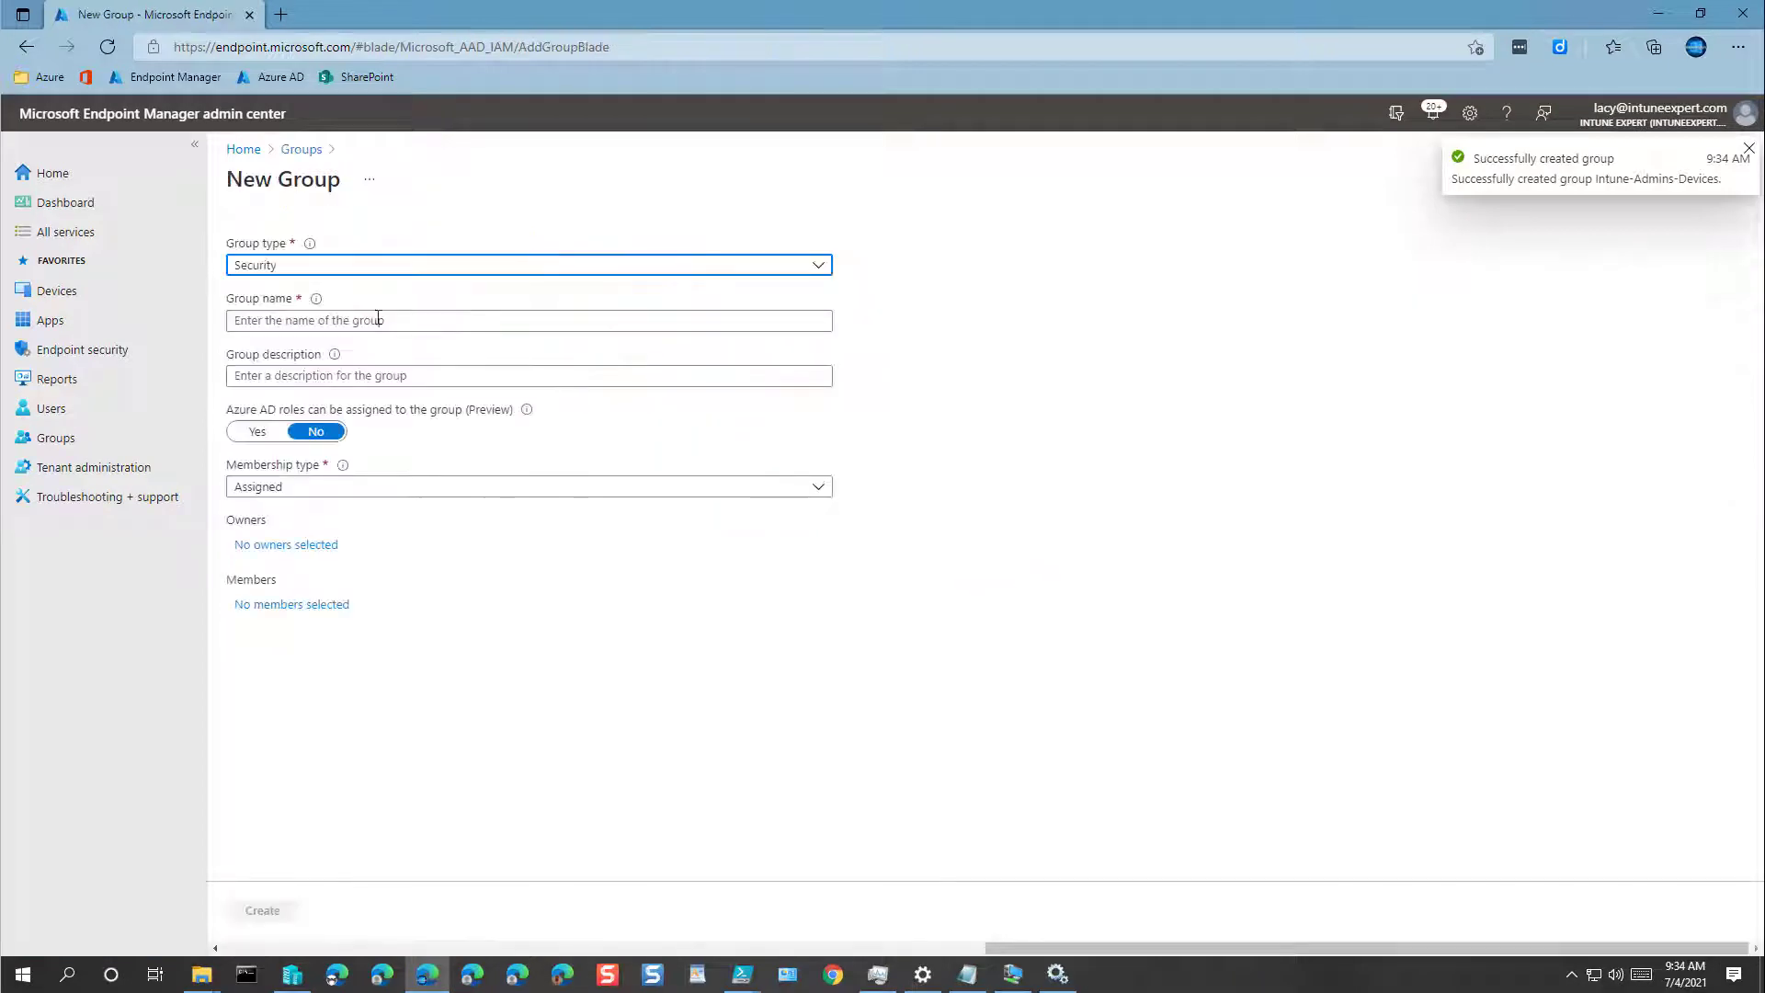
left_click(349, 321)
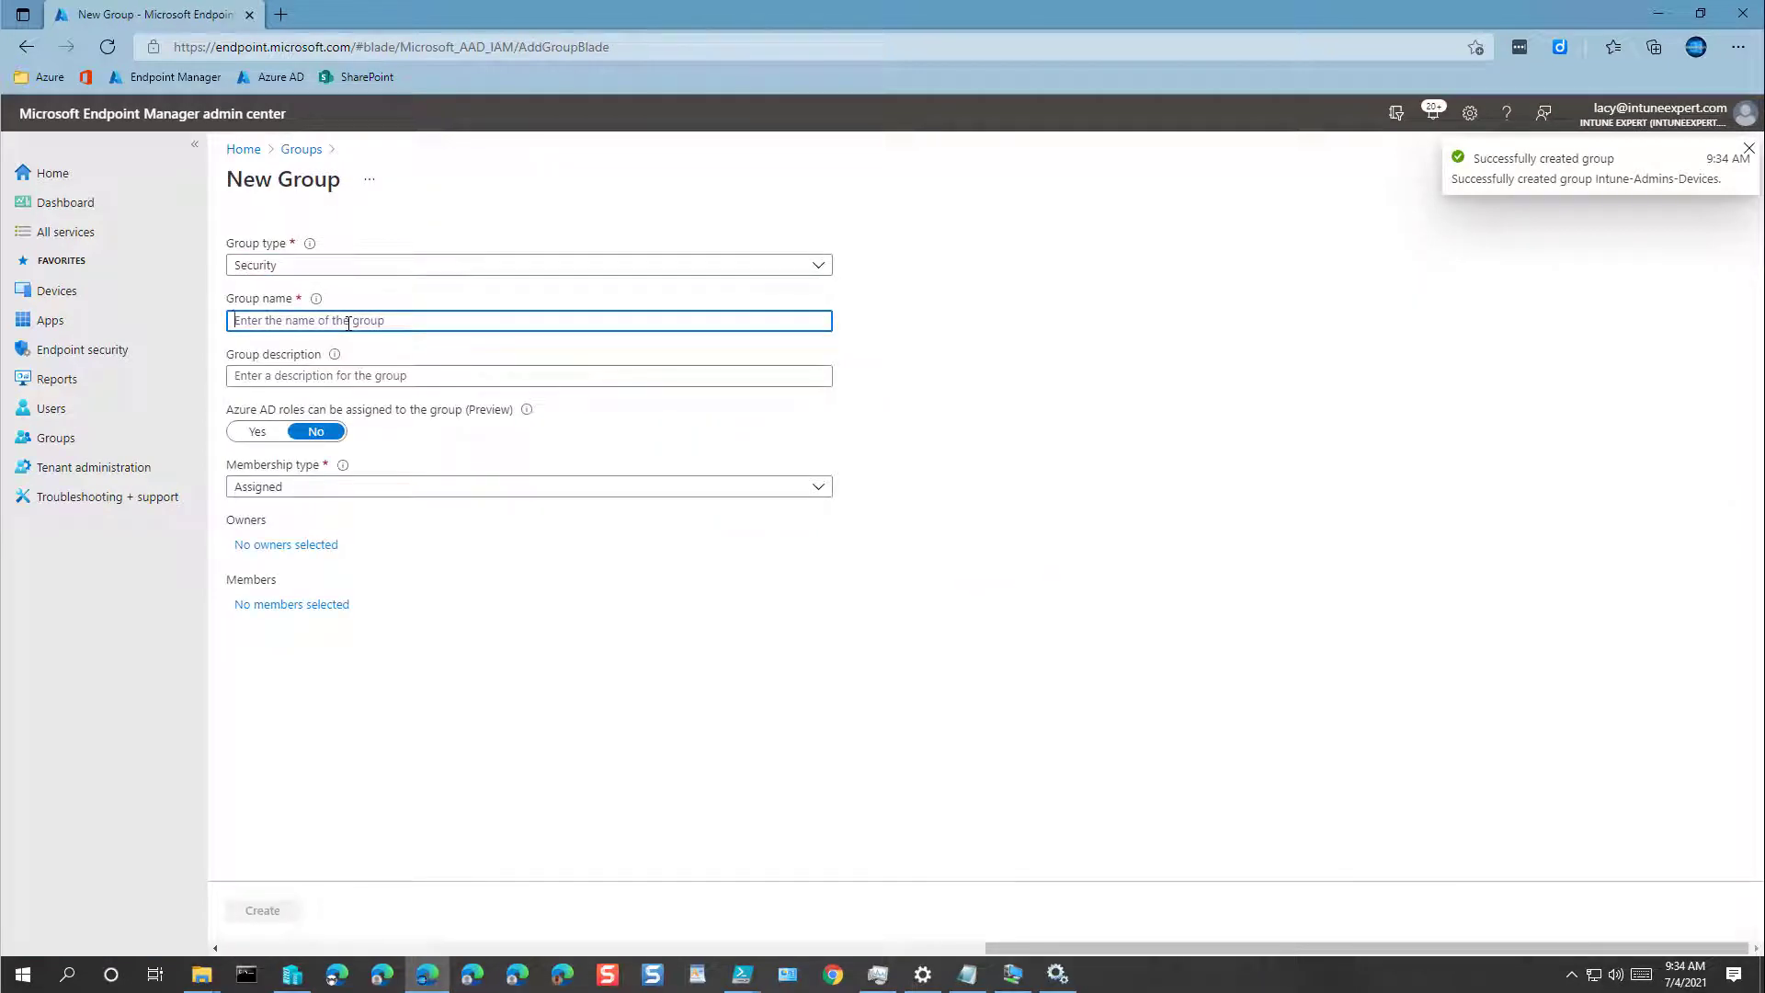
key("ctrl+v")
double_click(349, 320)
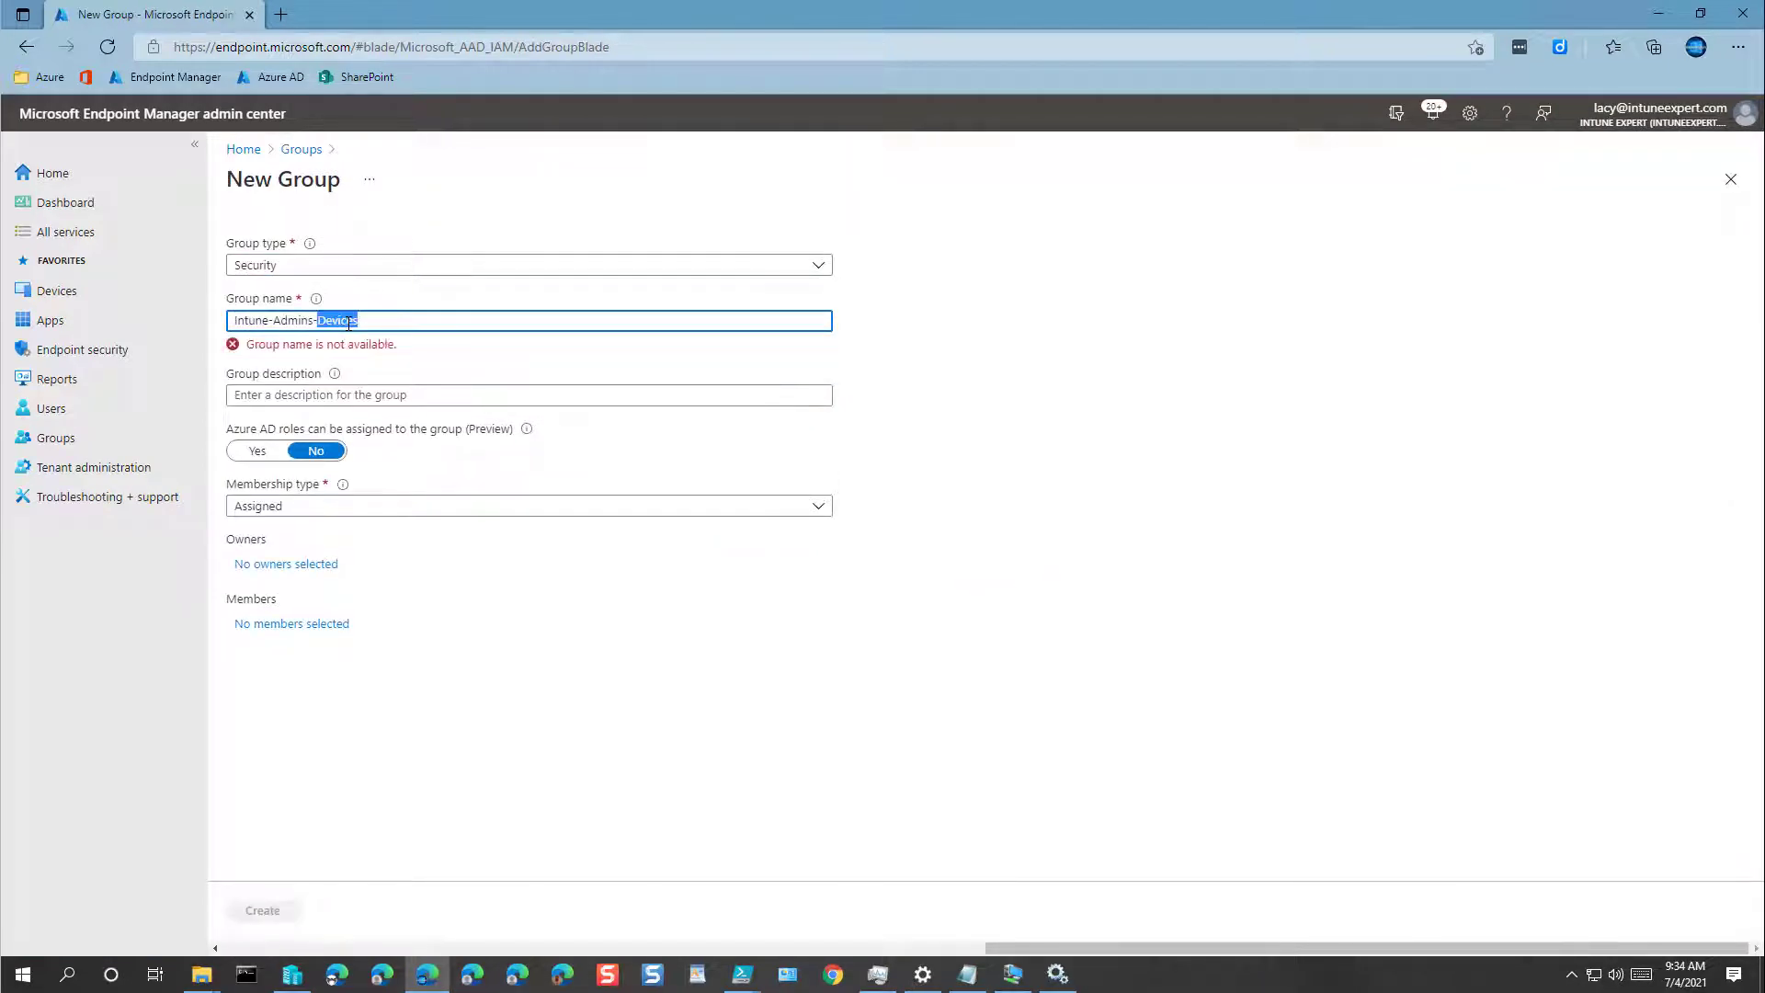
type("Exclusions")
key("ctrl+a")
key("ctrl+c")
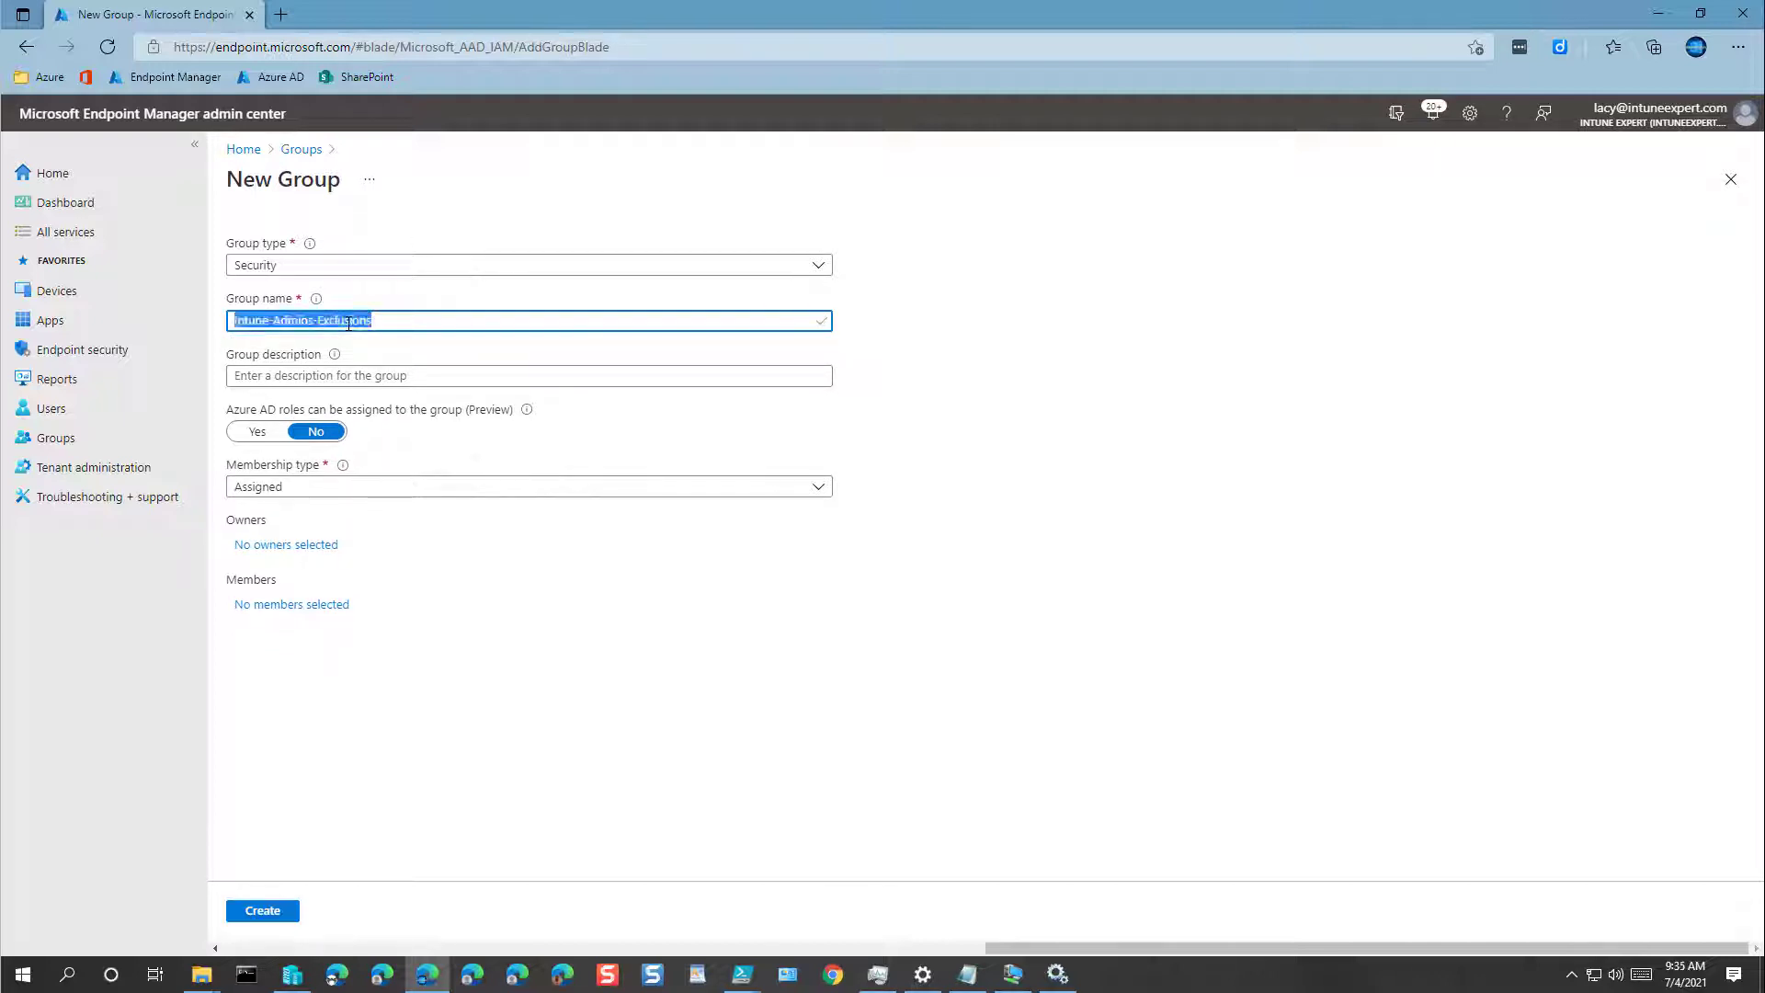
left_click(340, 379)
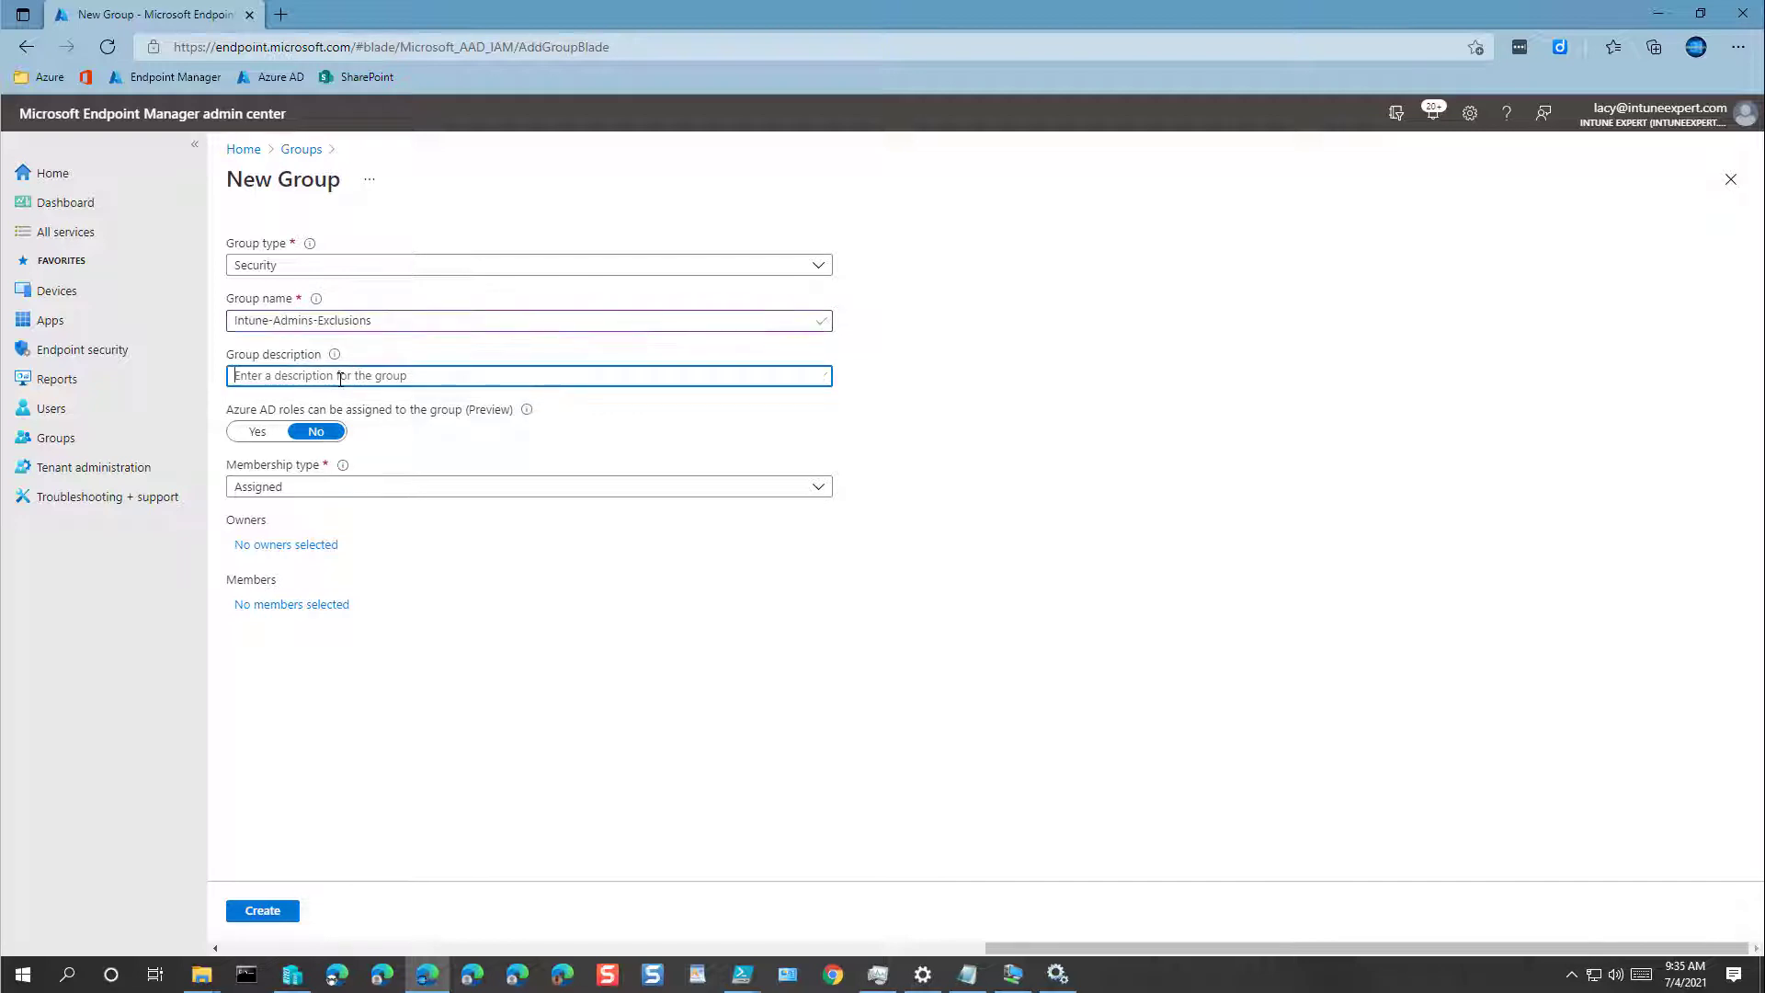
key("ctrl+v")
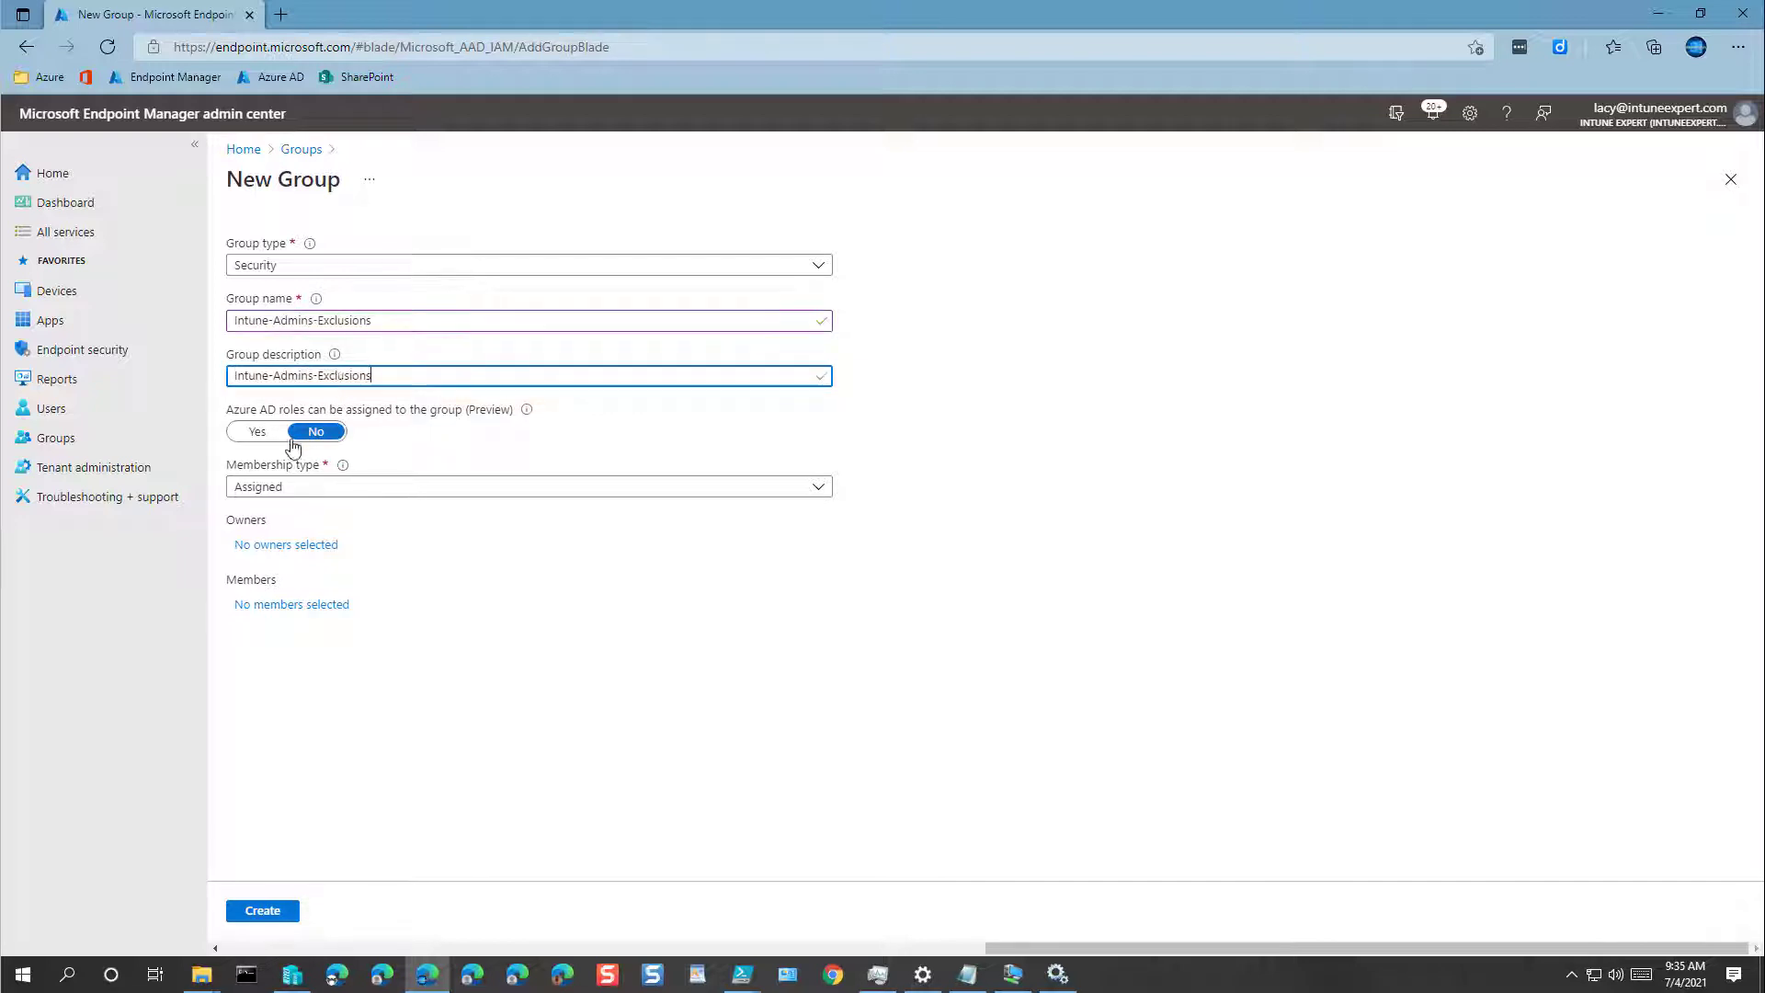
left_click(281, 544)
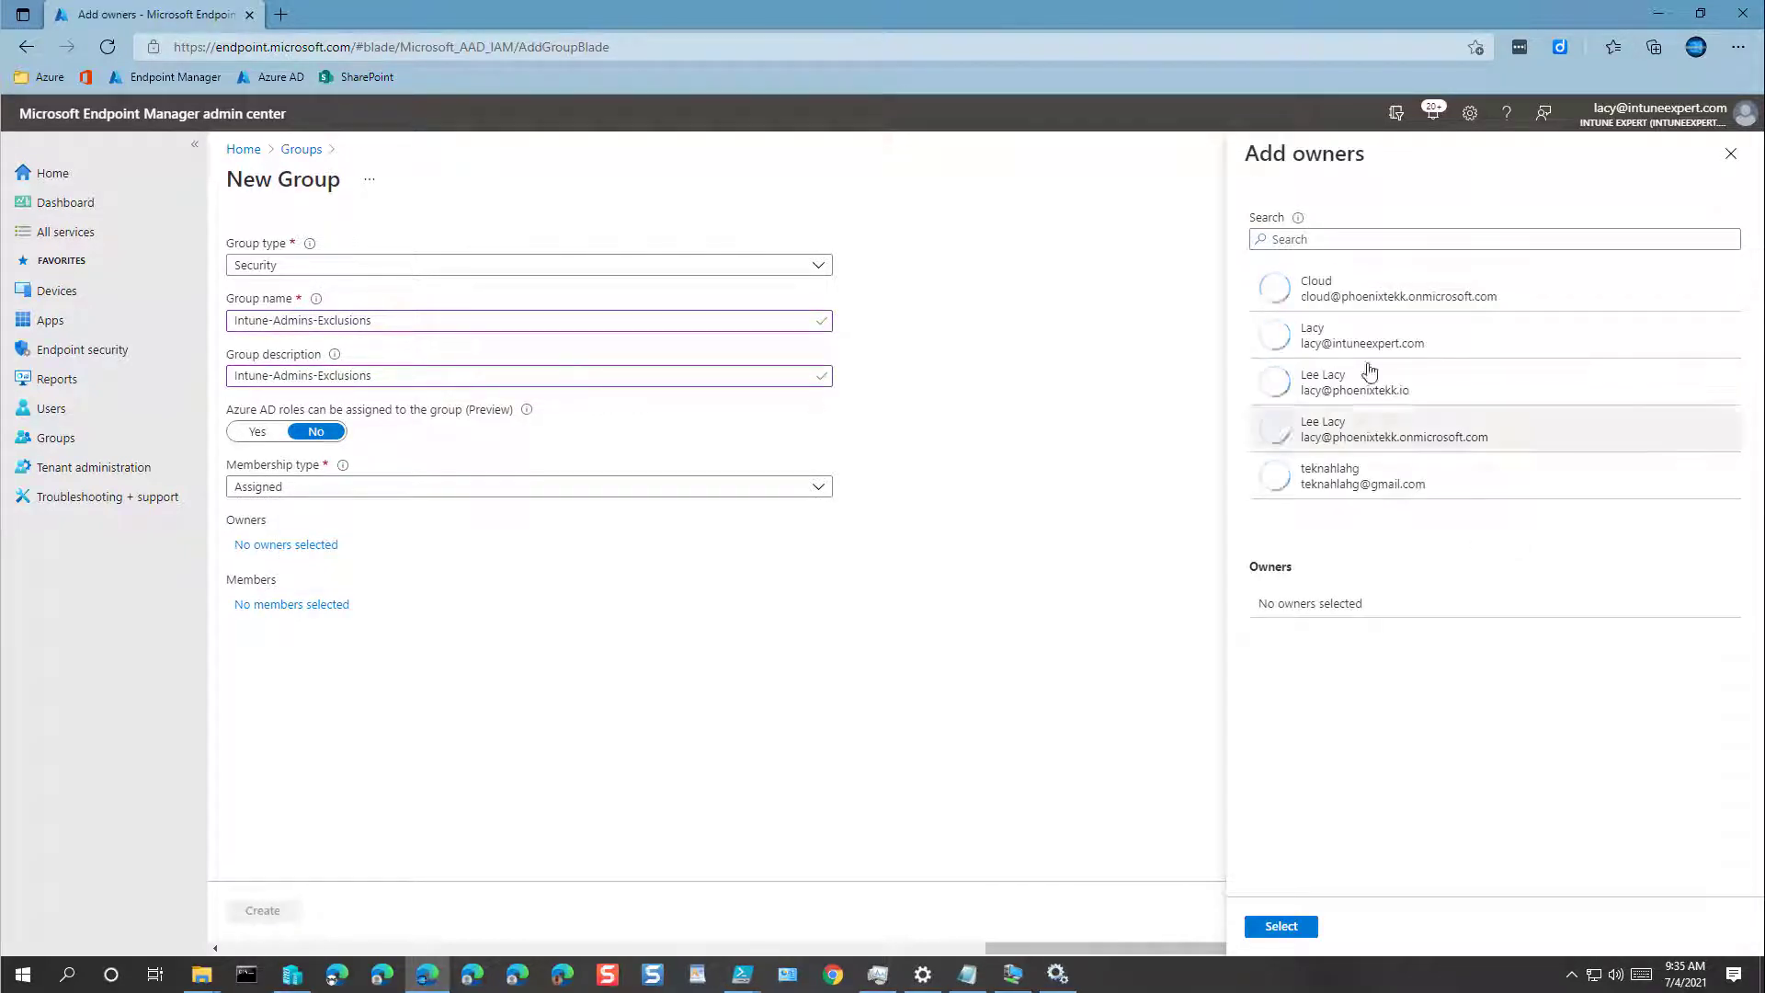
left_click(1352, 338)
left_click(1280, 926)
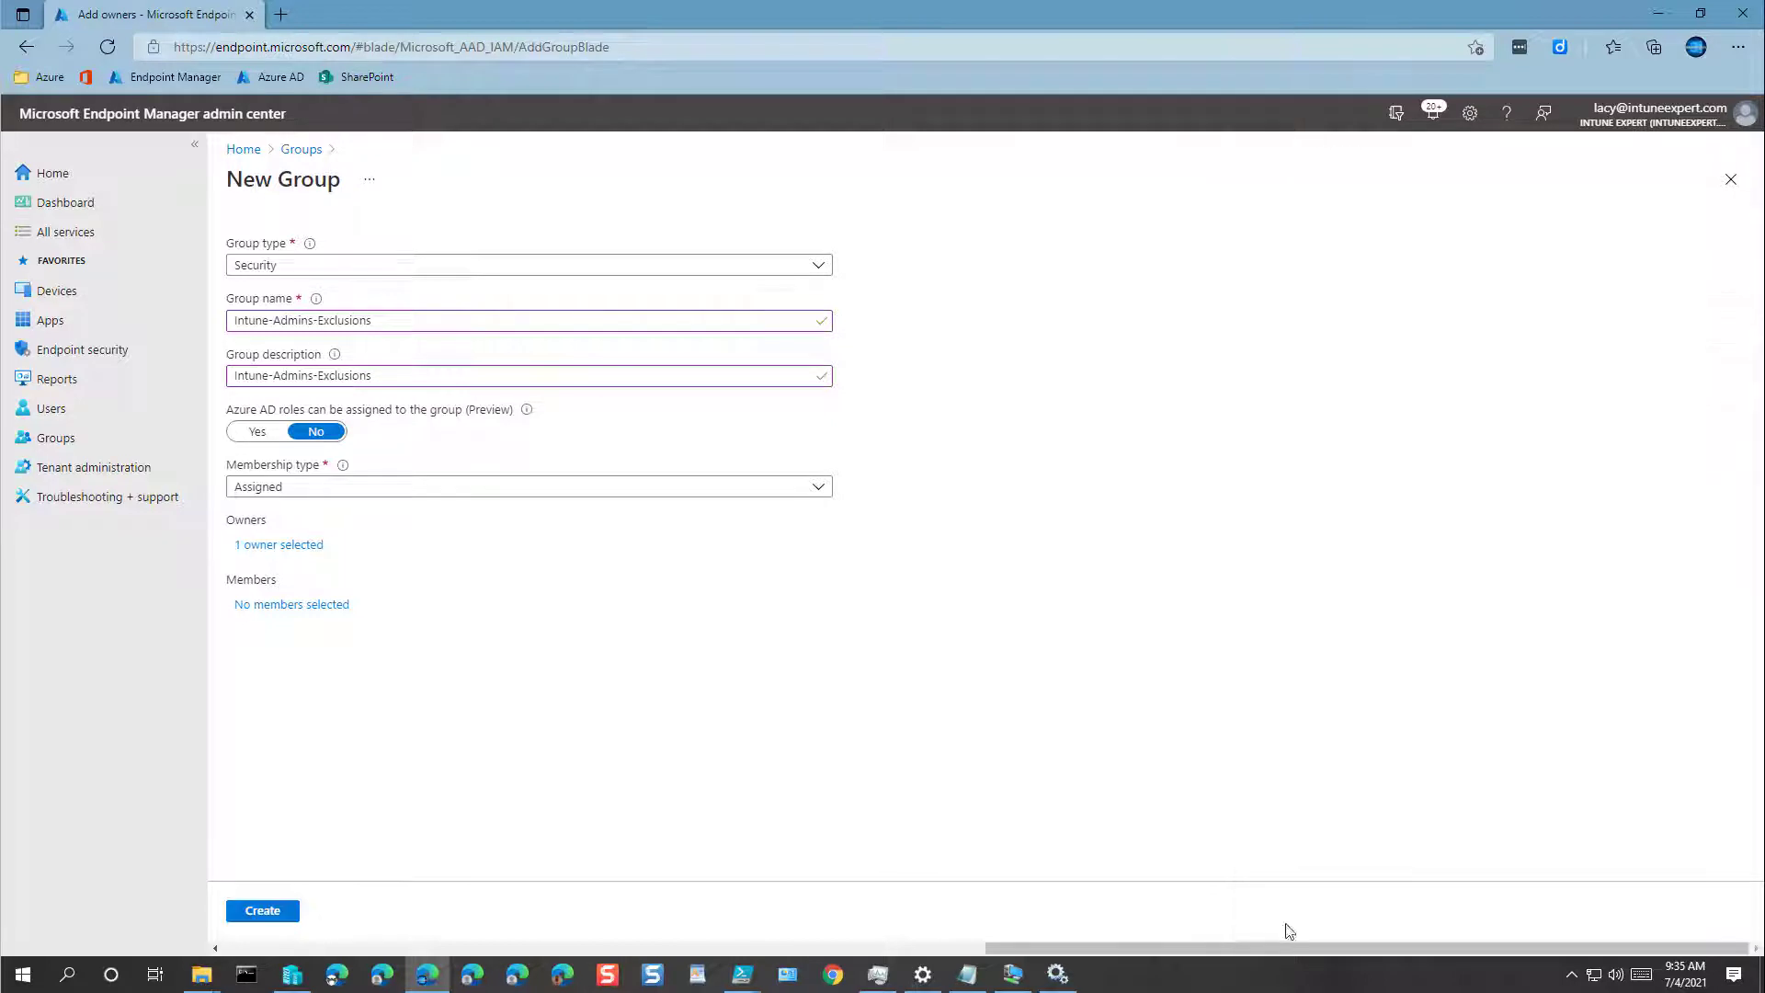
left_click(262, 911)
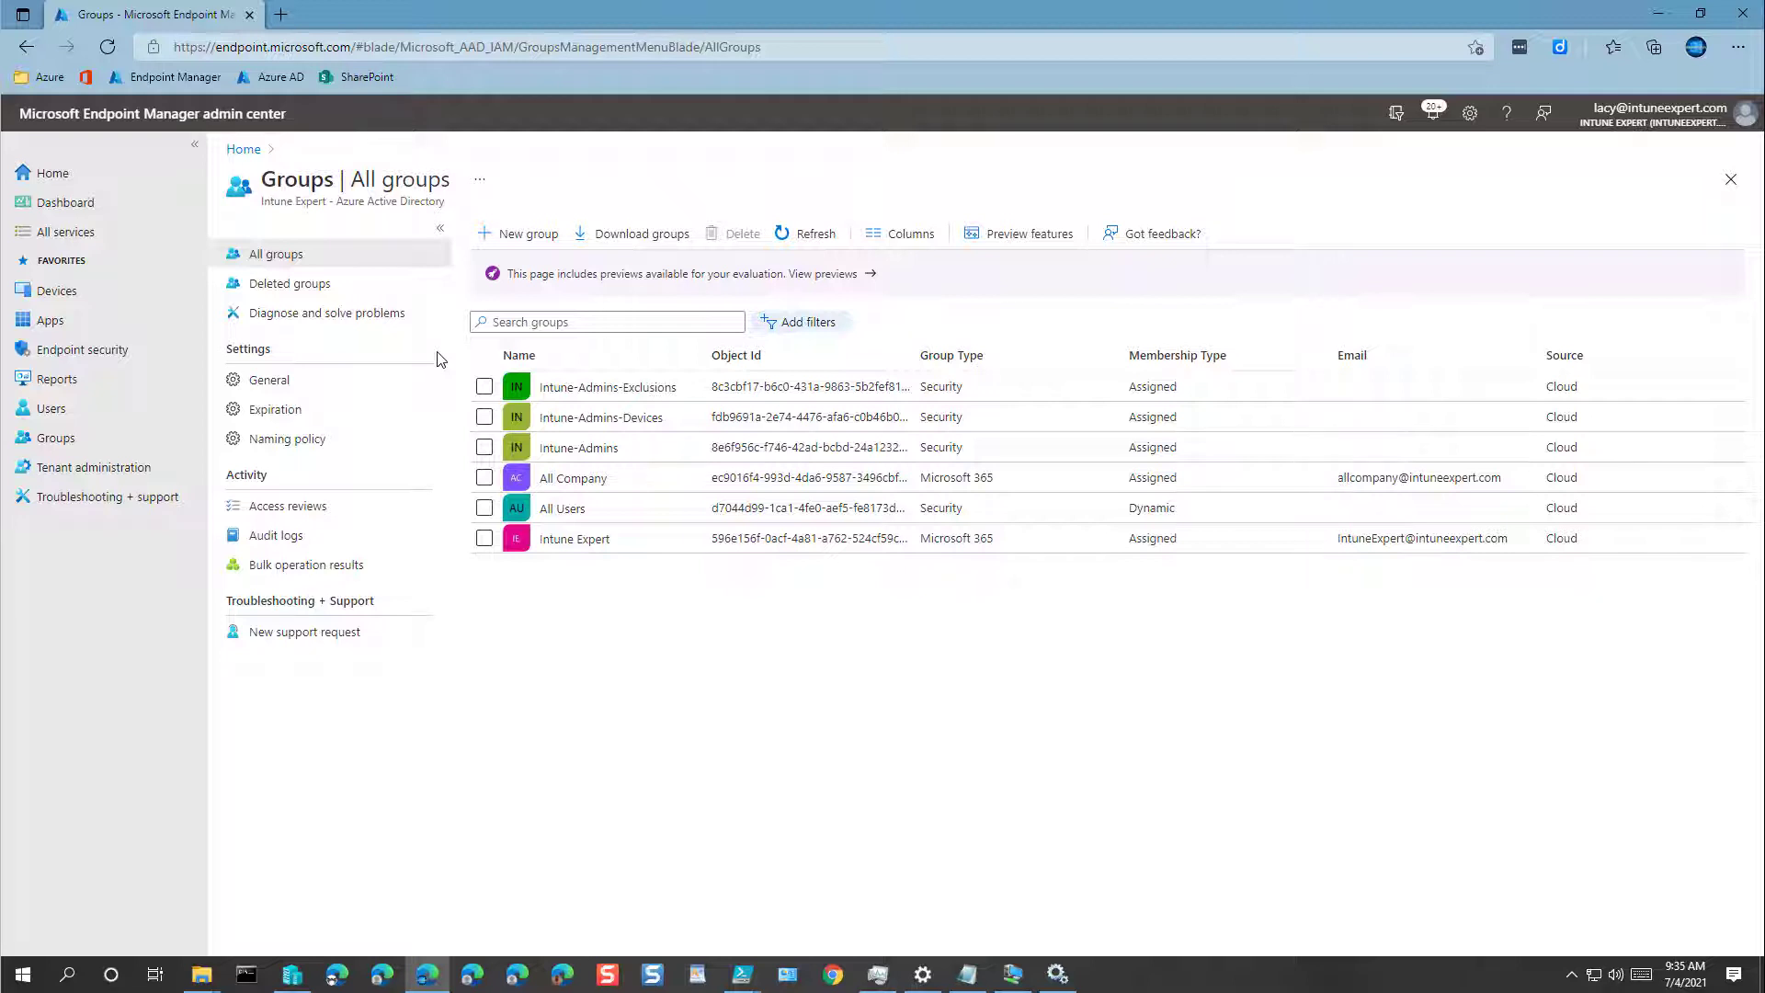
Step: Start a new group named Intune-All-Users with a matching description
left_click(529, 237)
left_click(315, 323)
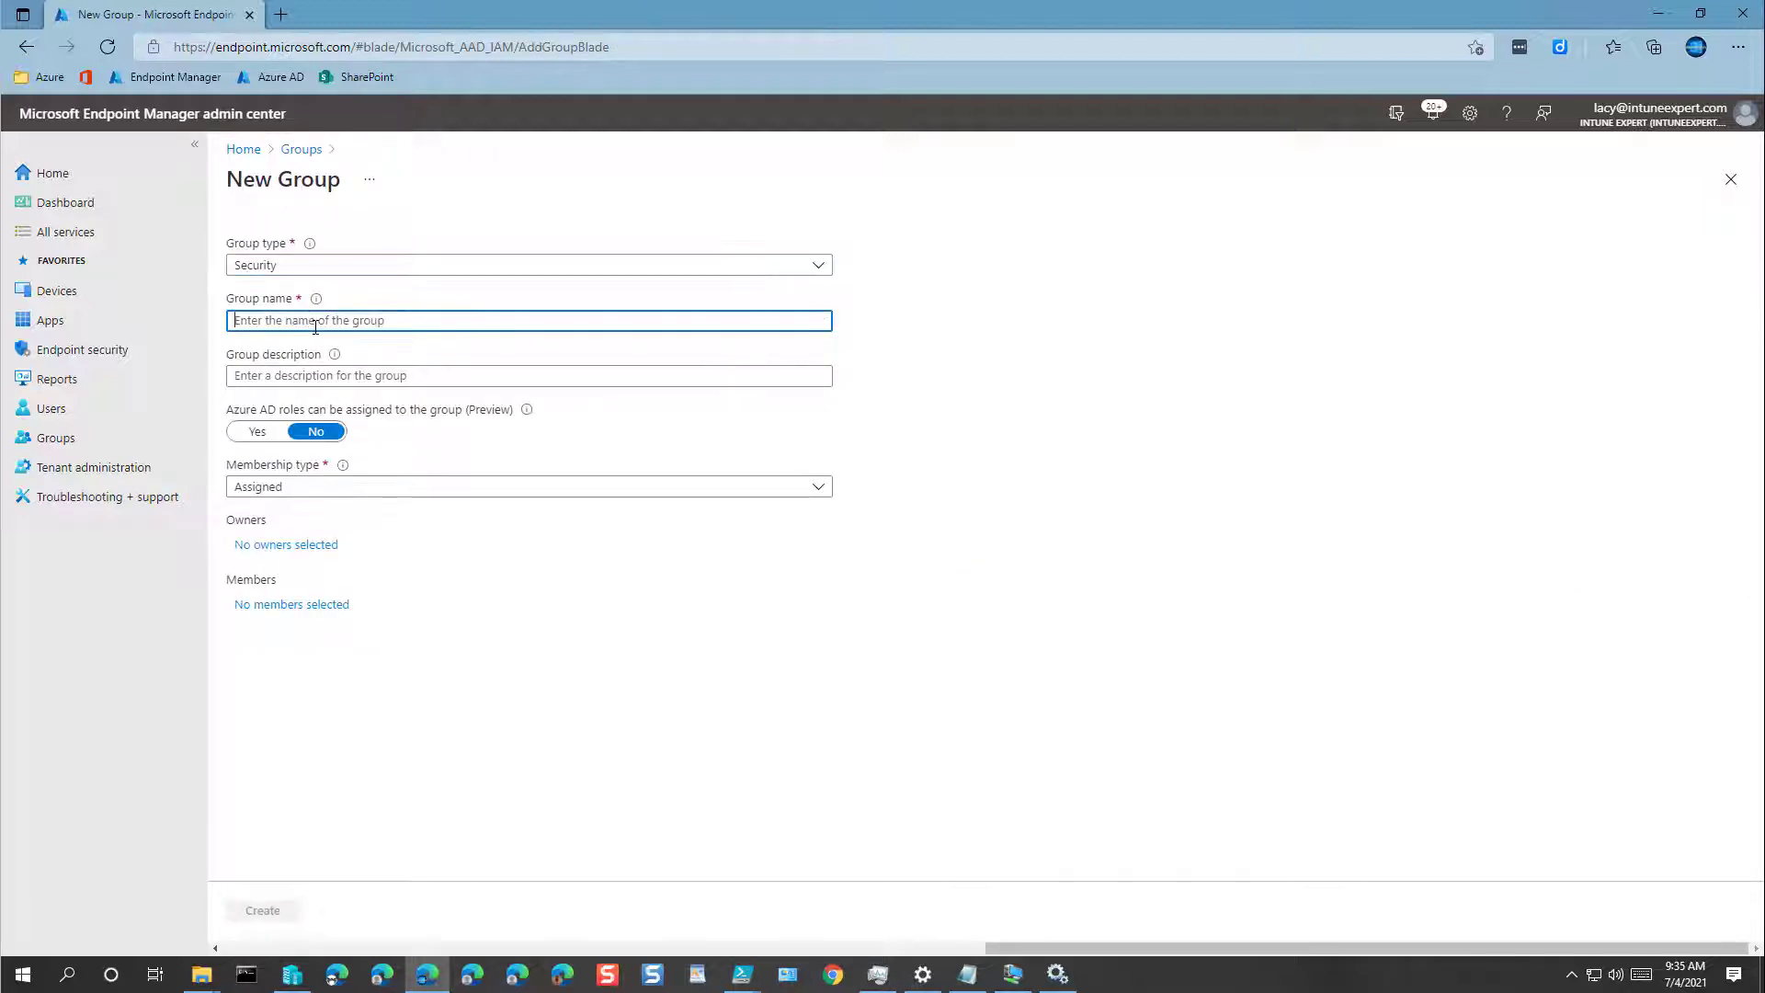
key("ctrl+v")
key("ctrl+a")
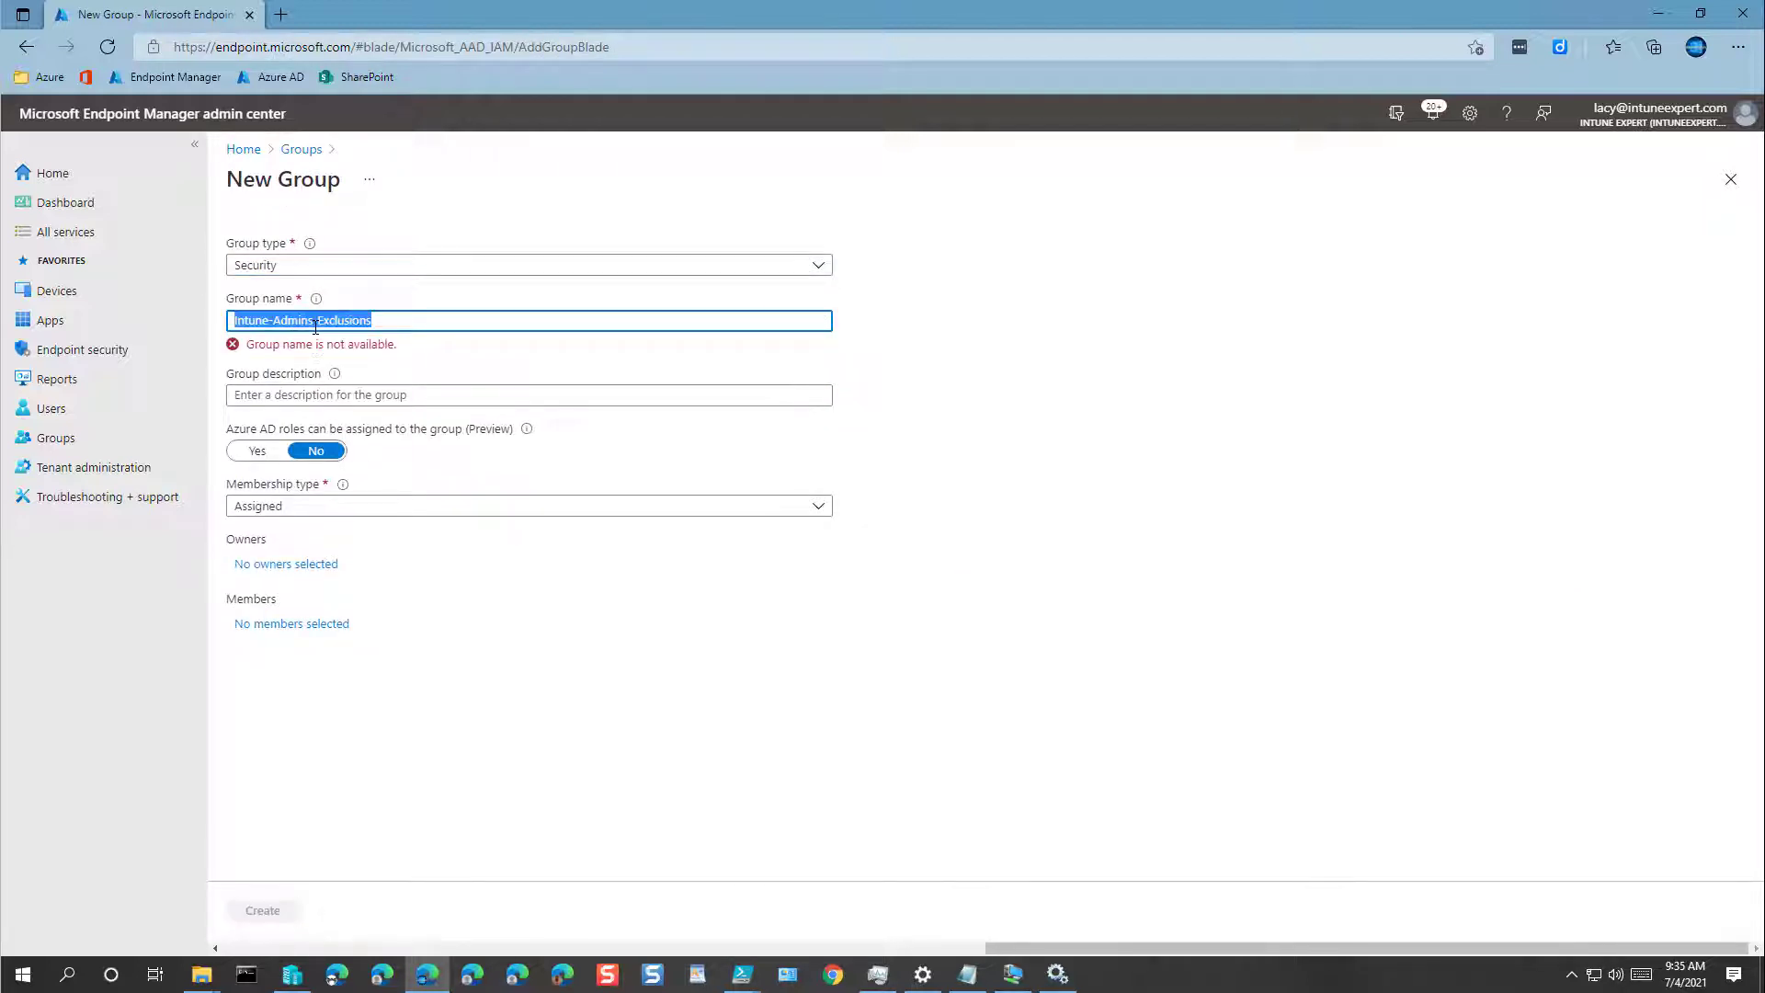
key("ctrl+shift+Right")
key("ctrl+shift+Right")
type("All-Users")
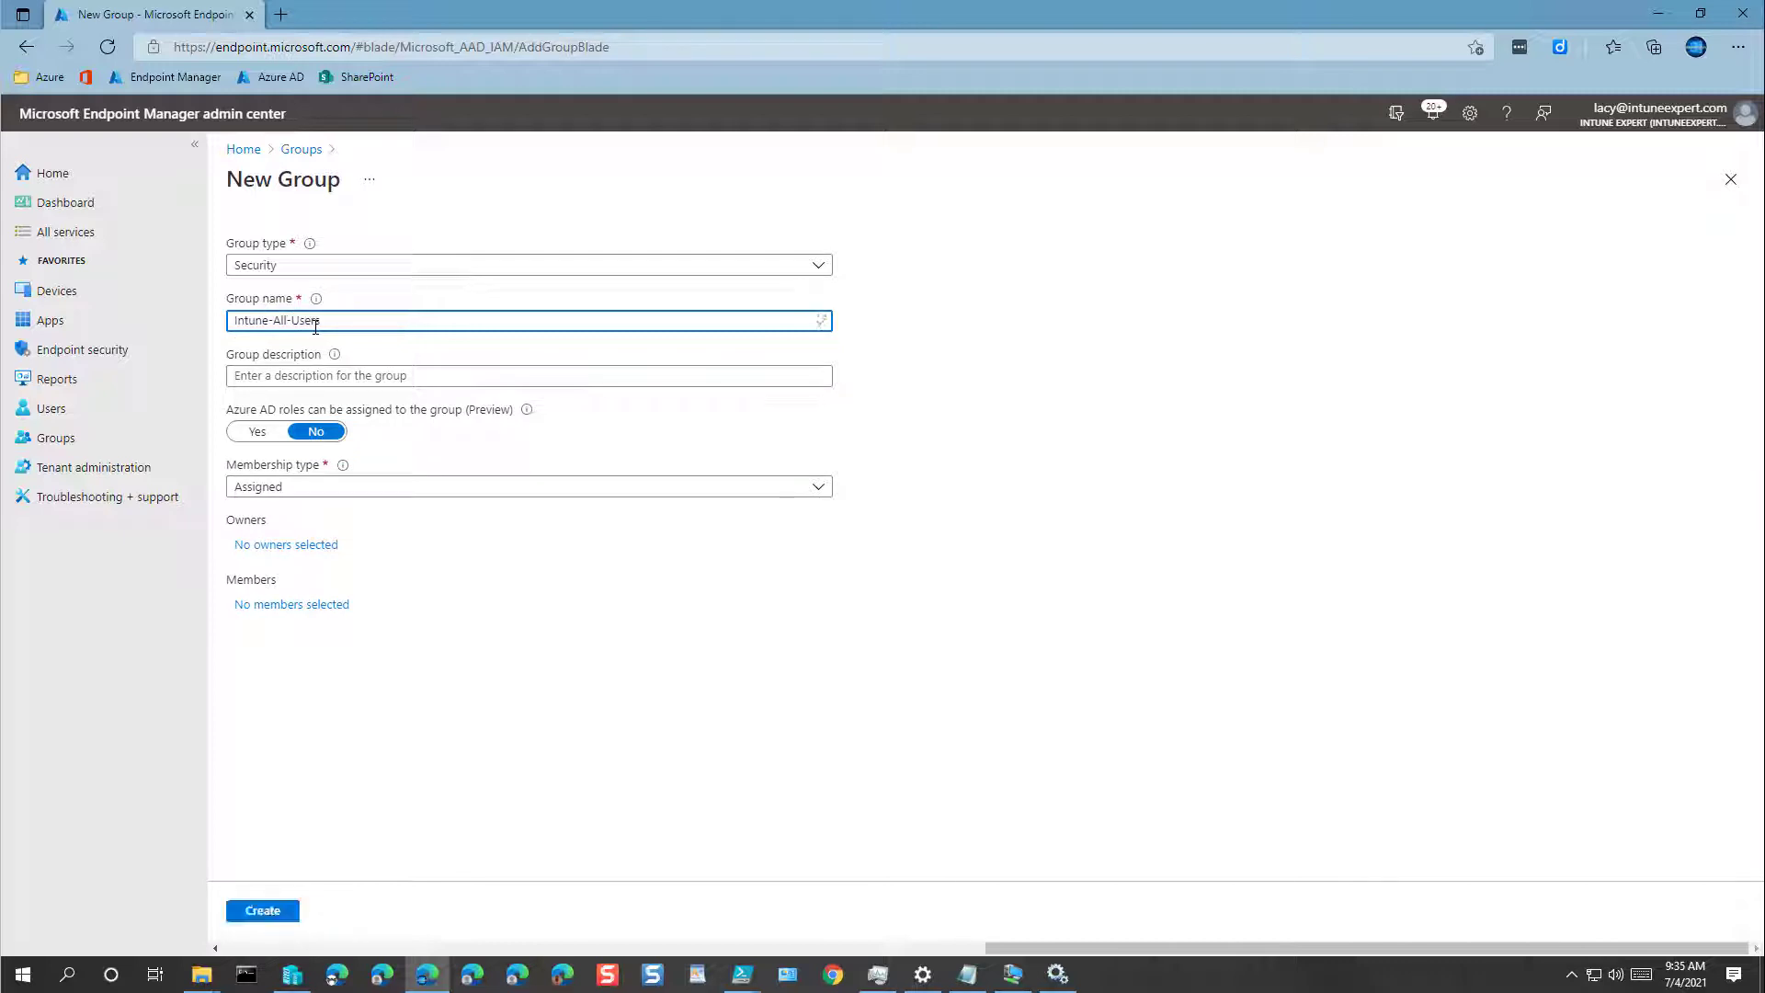
key("ctrl+a")
key("ctrl+c")
key("Tab")
key("ctrl+v")
Step: Add the admin account as owner and create the Intune-All-Users group
left_click(283, 545)
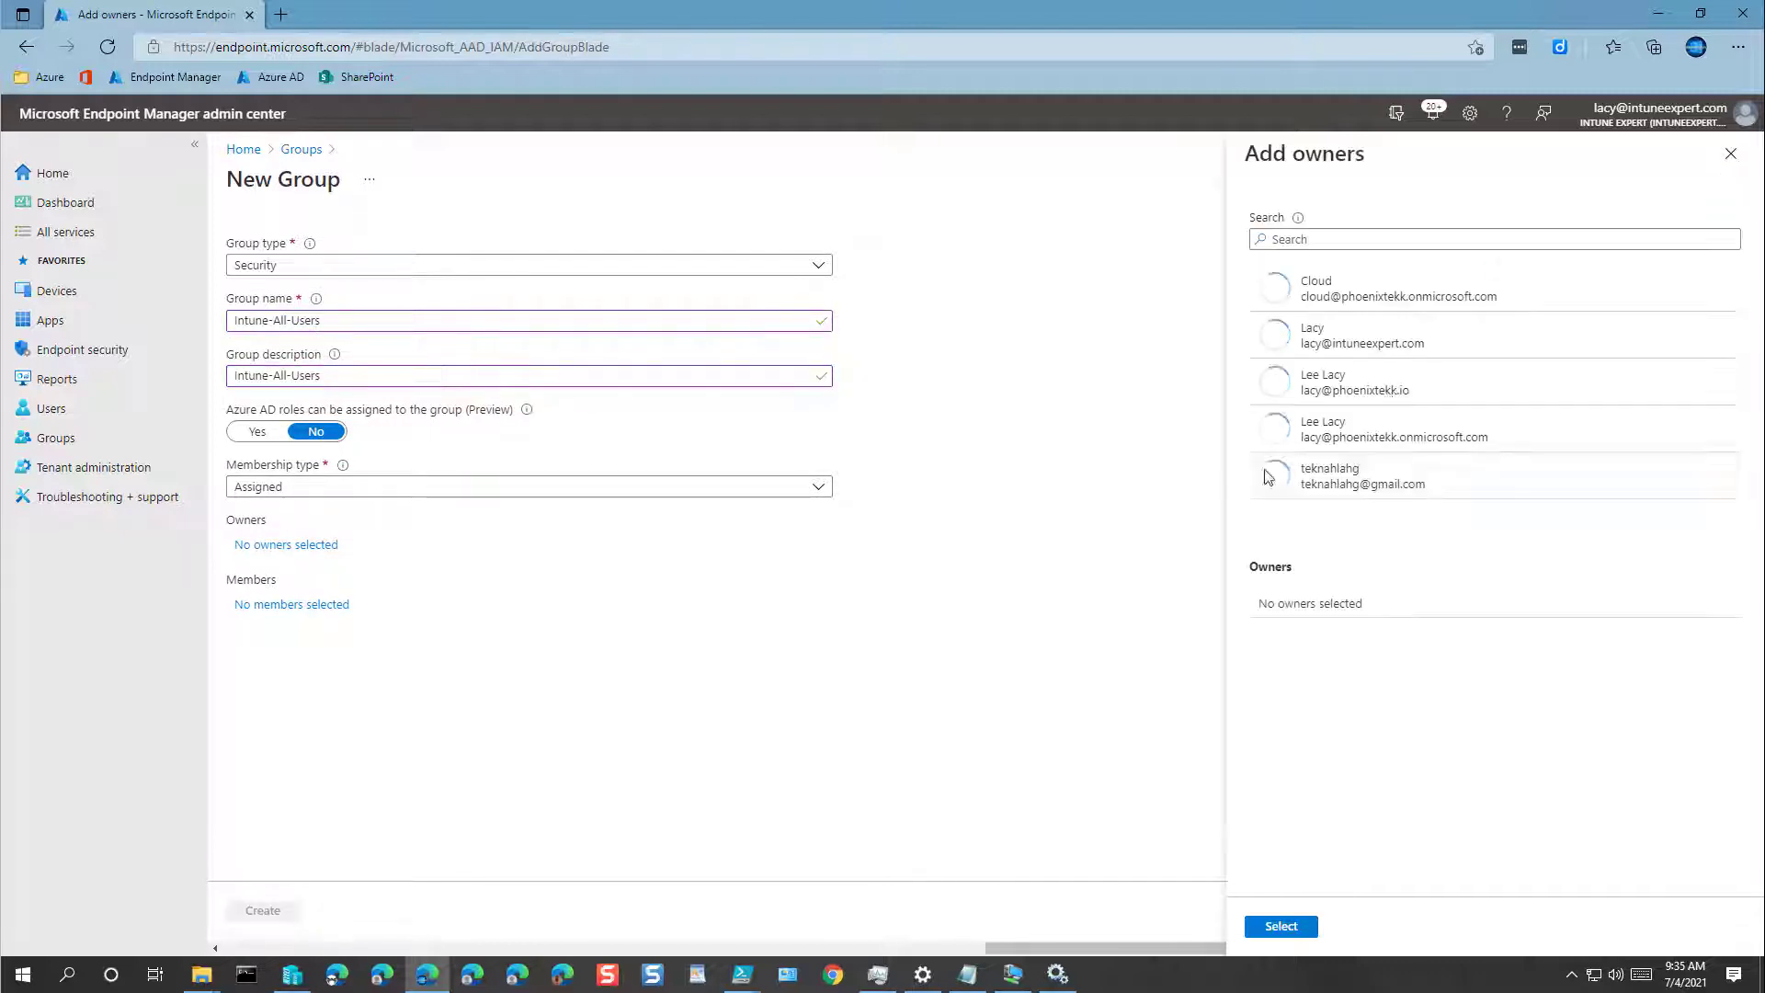
left_click(1342, 335)
left_click(1281, 926)
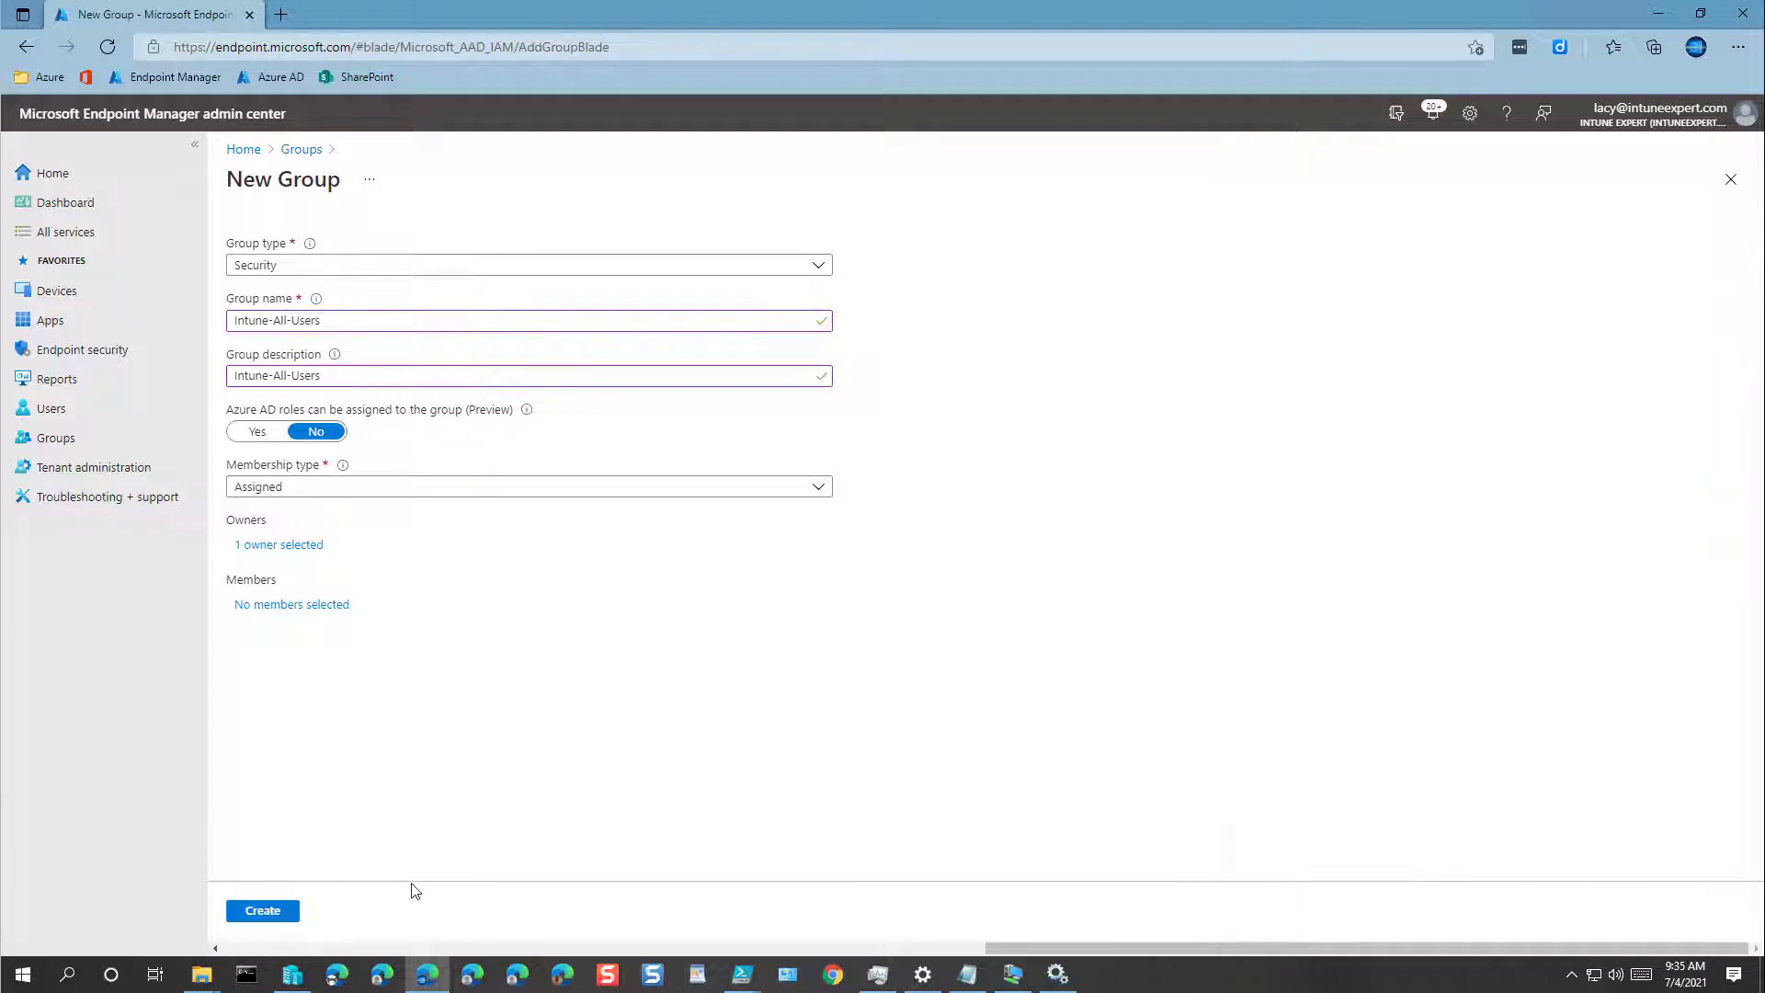
left_click(276, 915)
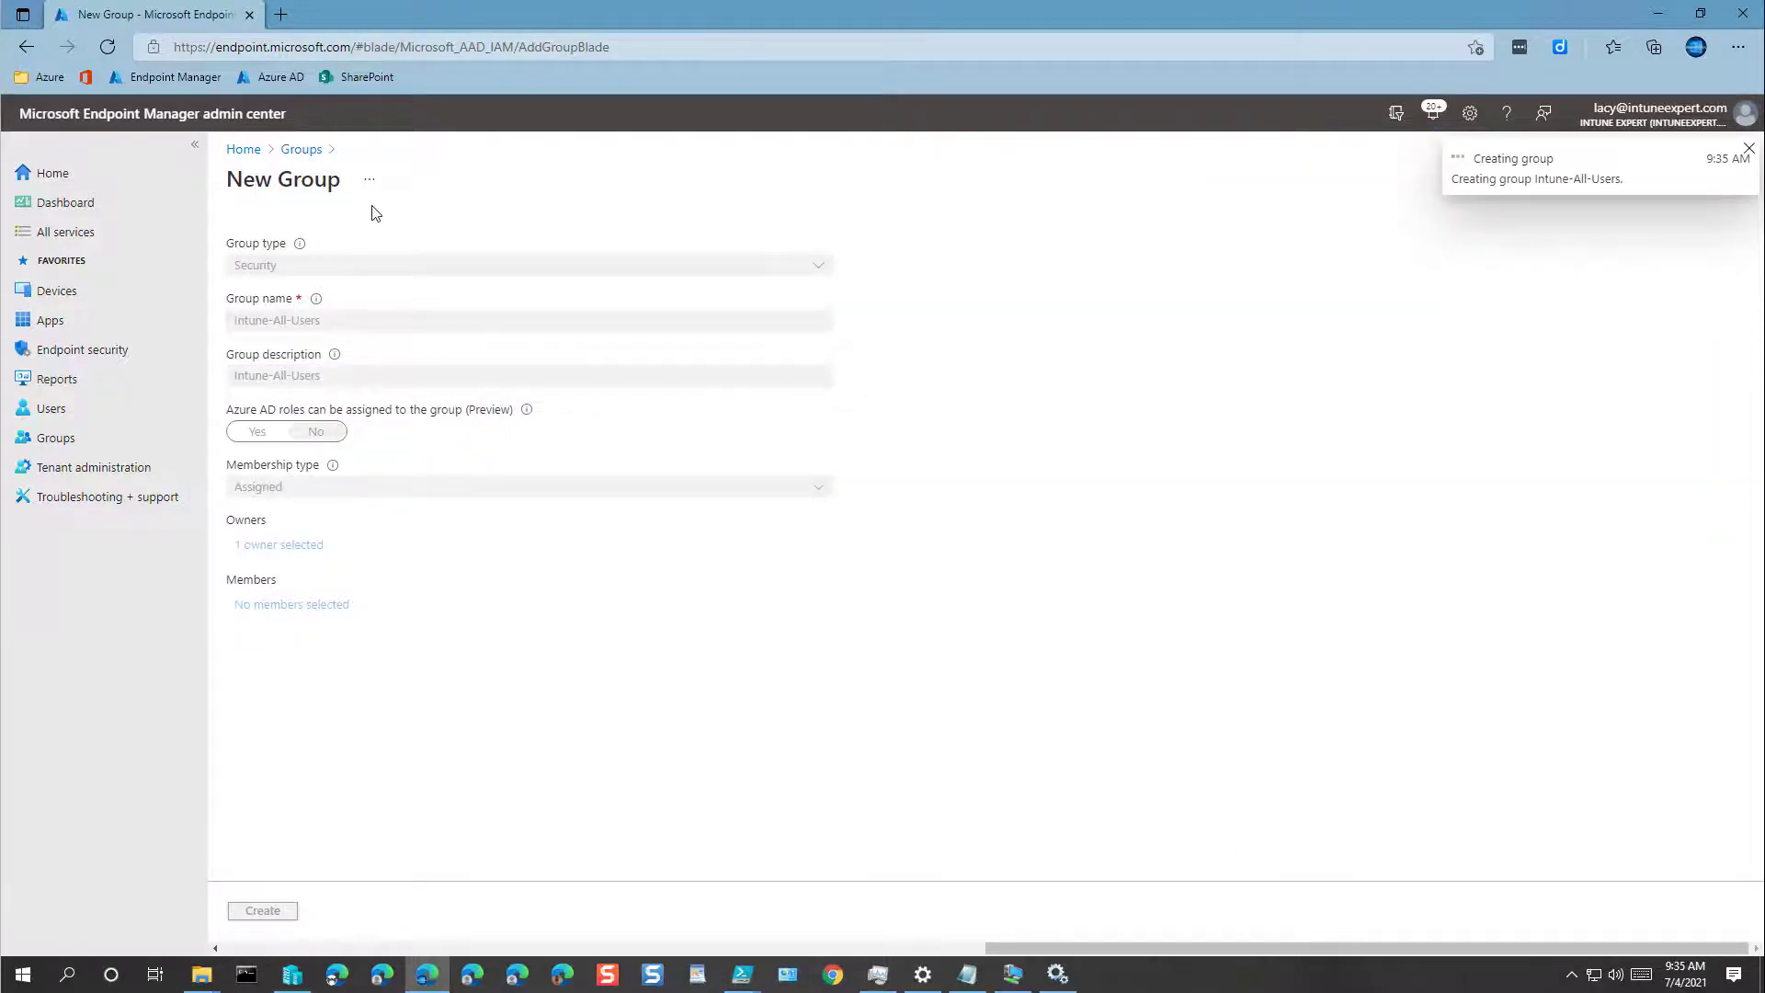
left_click(519, 236)
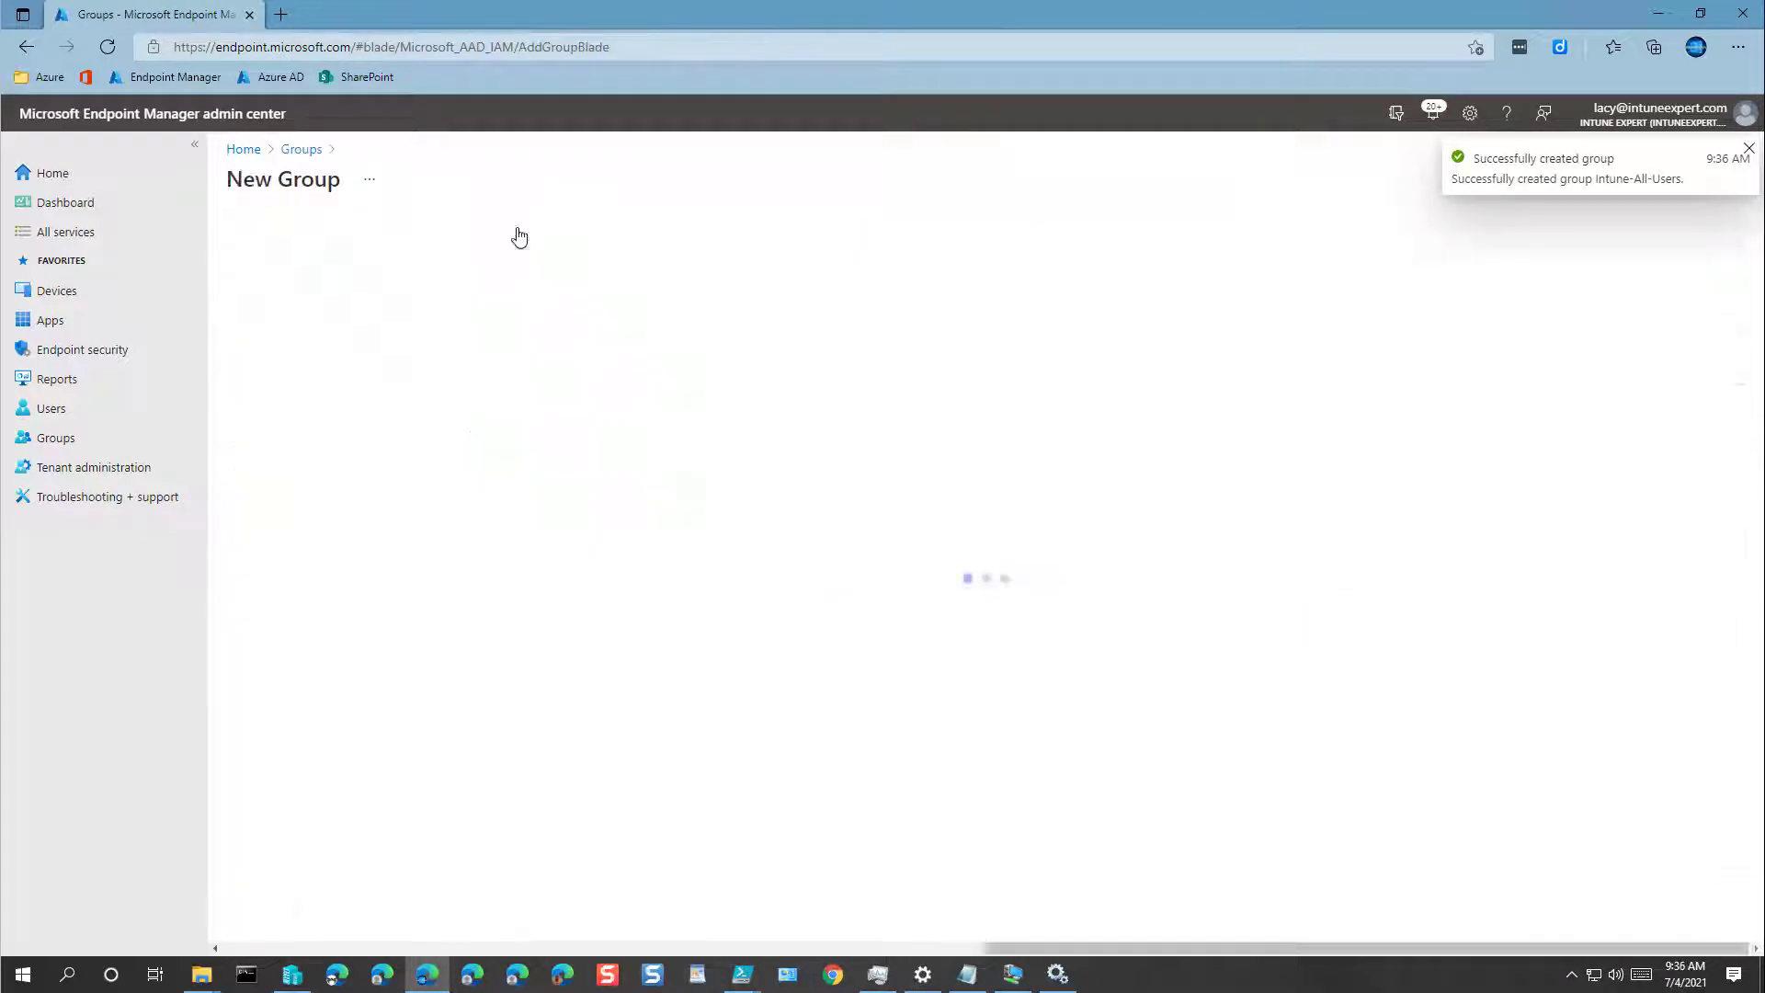
Step: Name the new group Intune-Field-Users and use the same text as its description
left_click(329, 323)
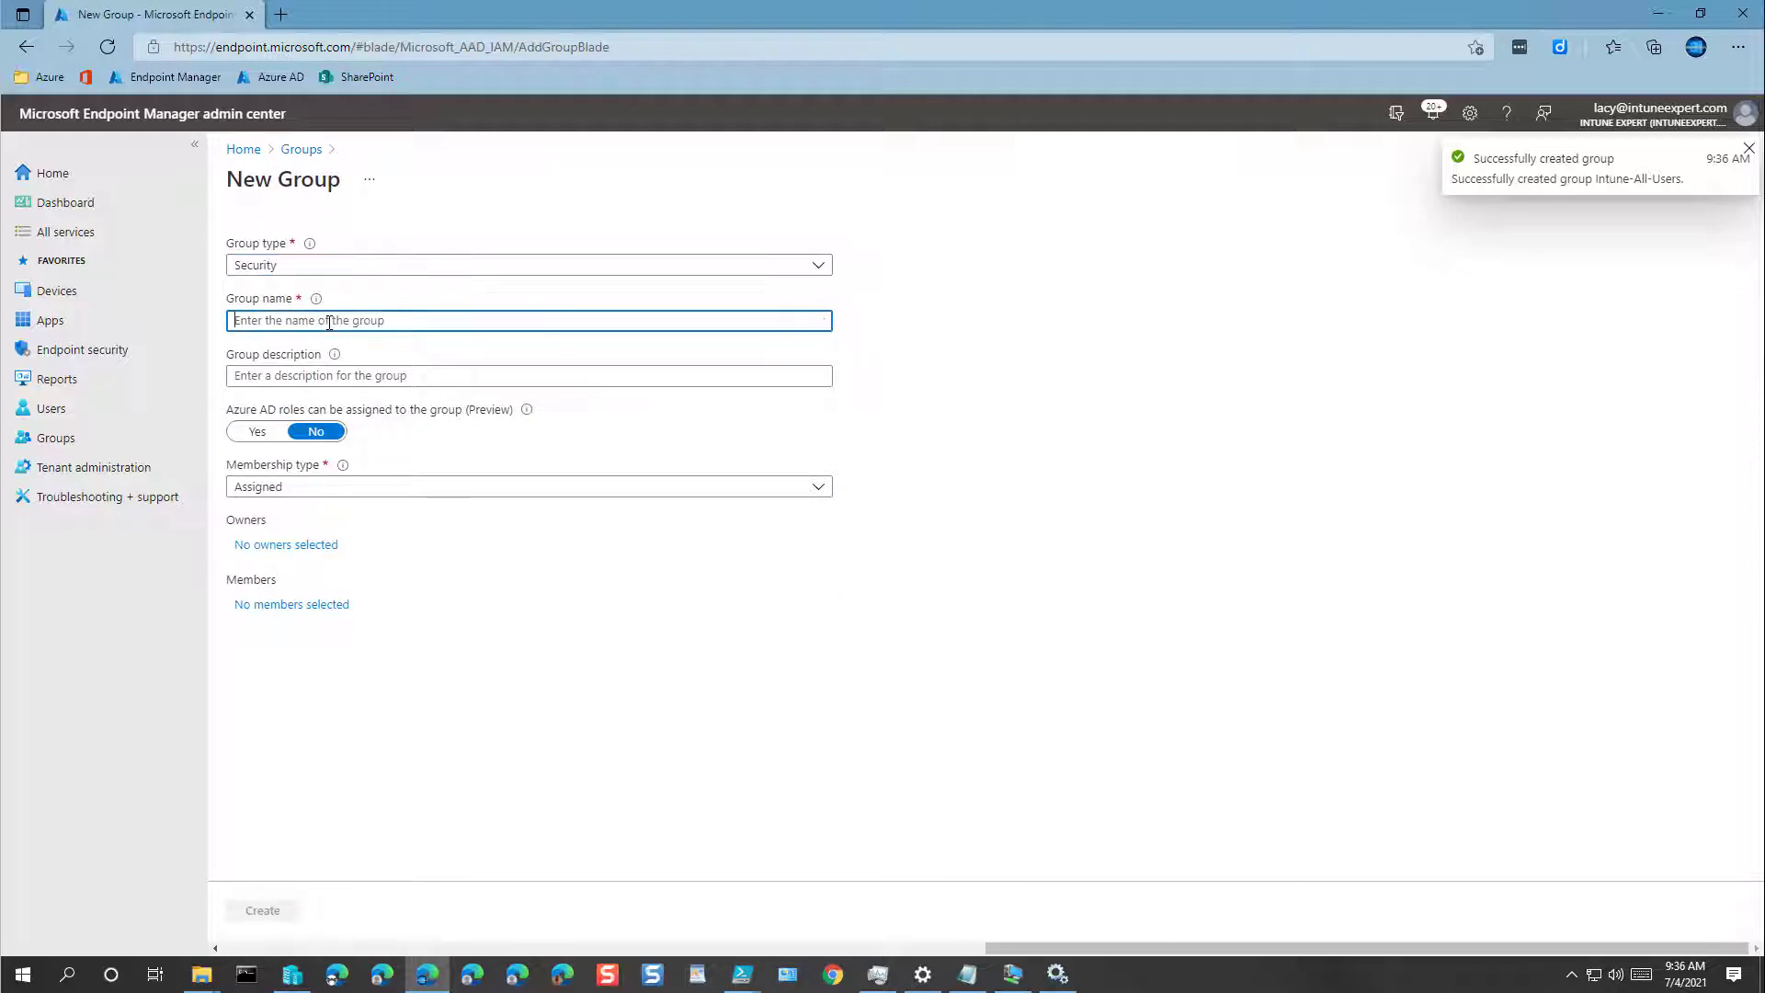
key("ctrl+v")
key("Left")
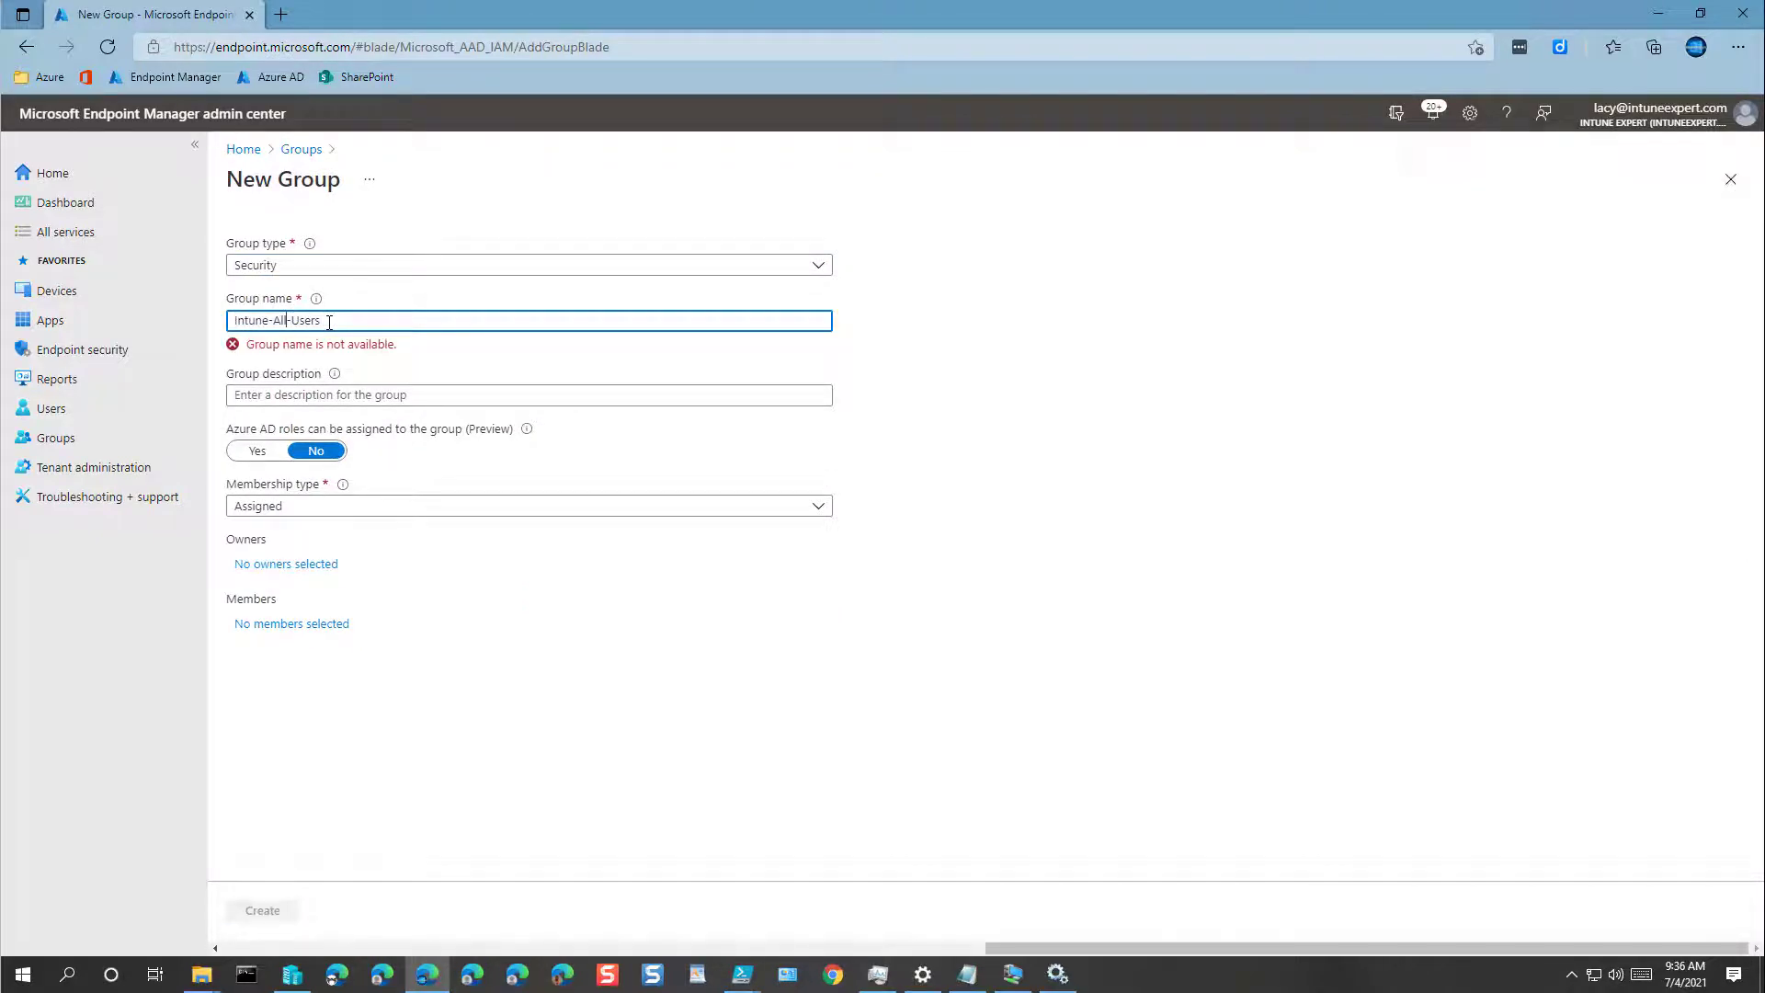
key("ctrl+shift+Left")
type("Field")
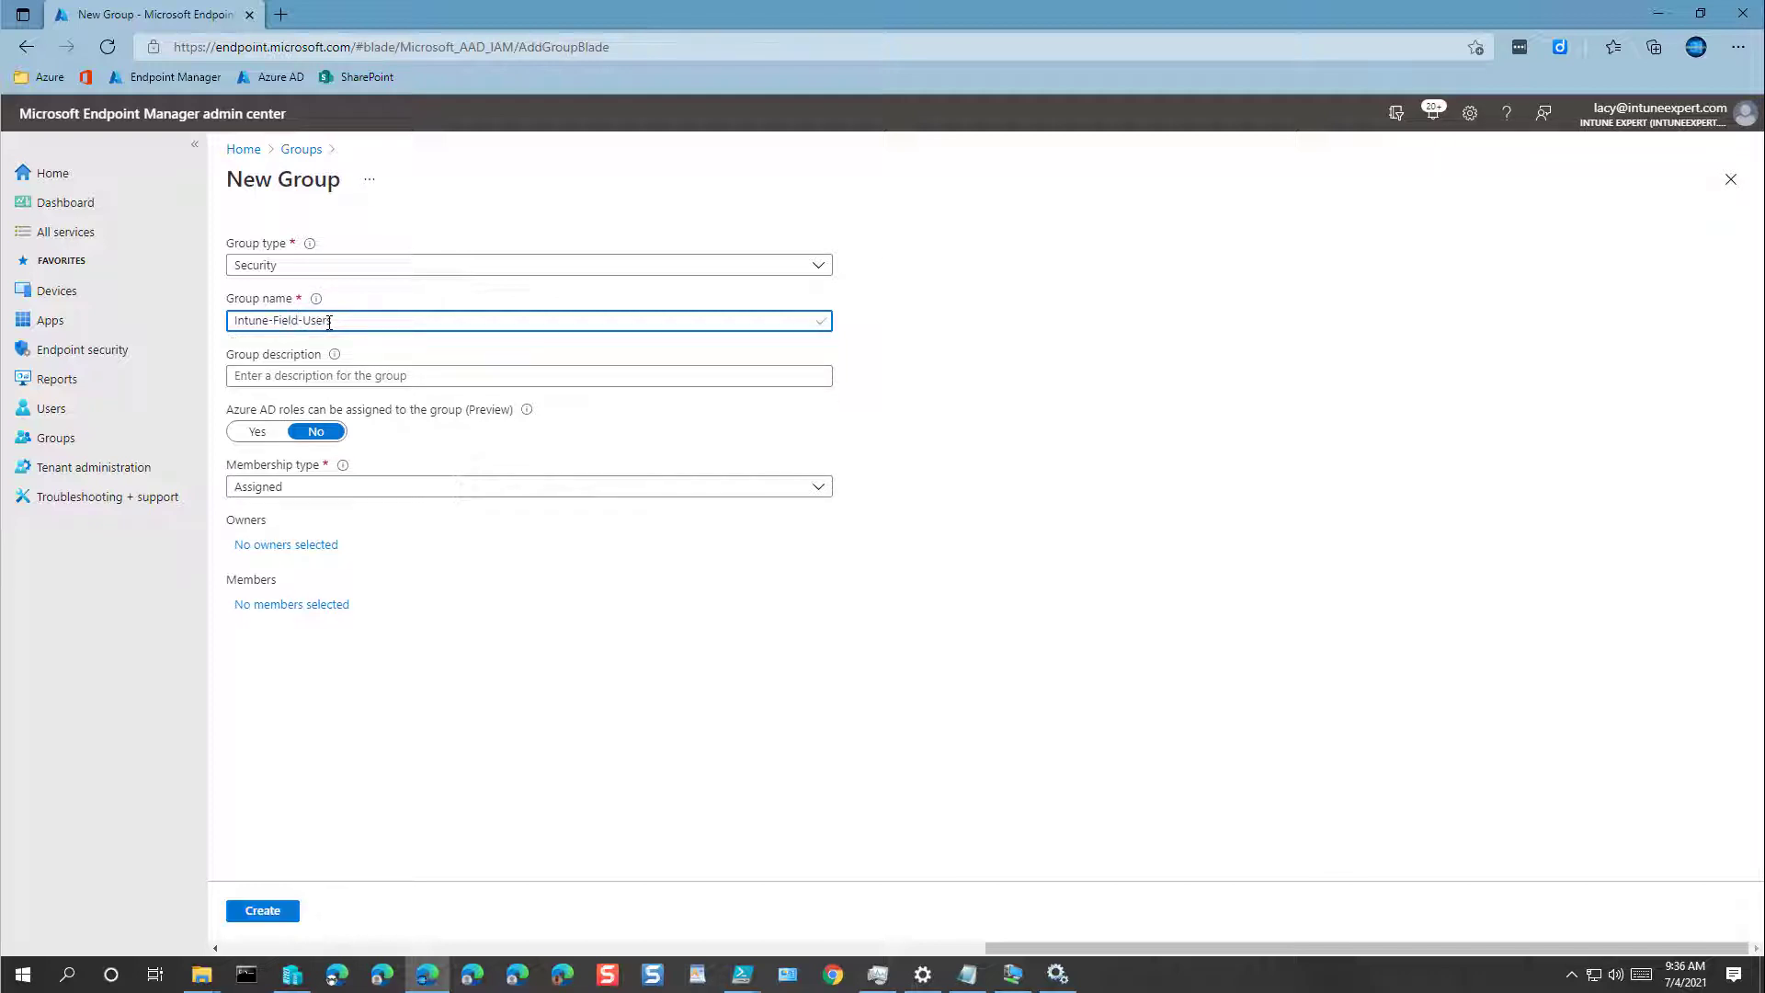
key("ctrl+a")
key("ctrl+c")
key("Tab")
key("ctrl+v")
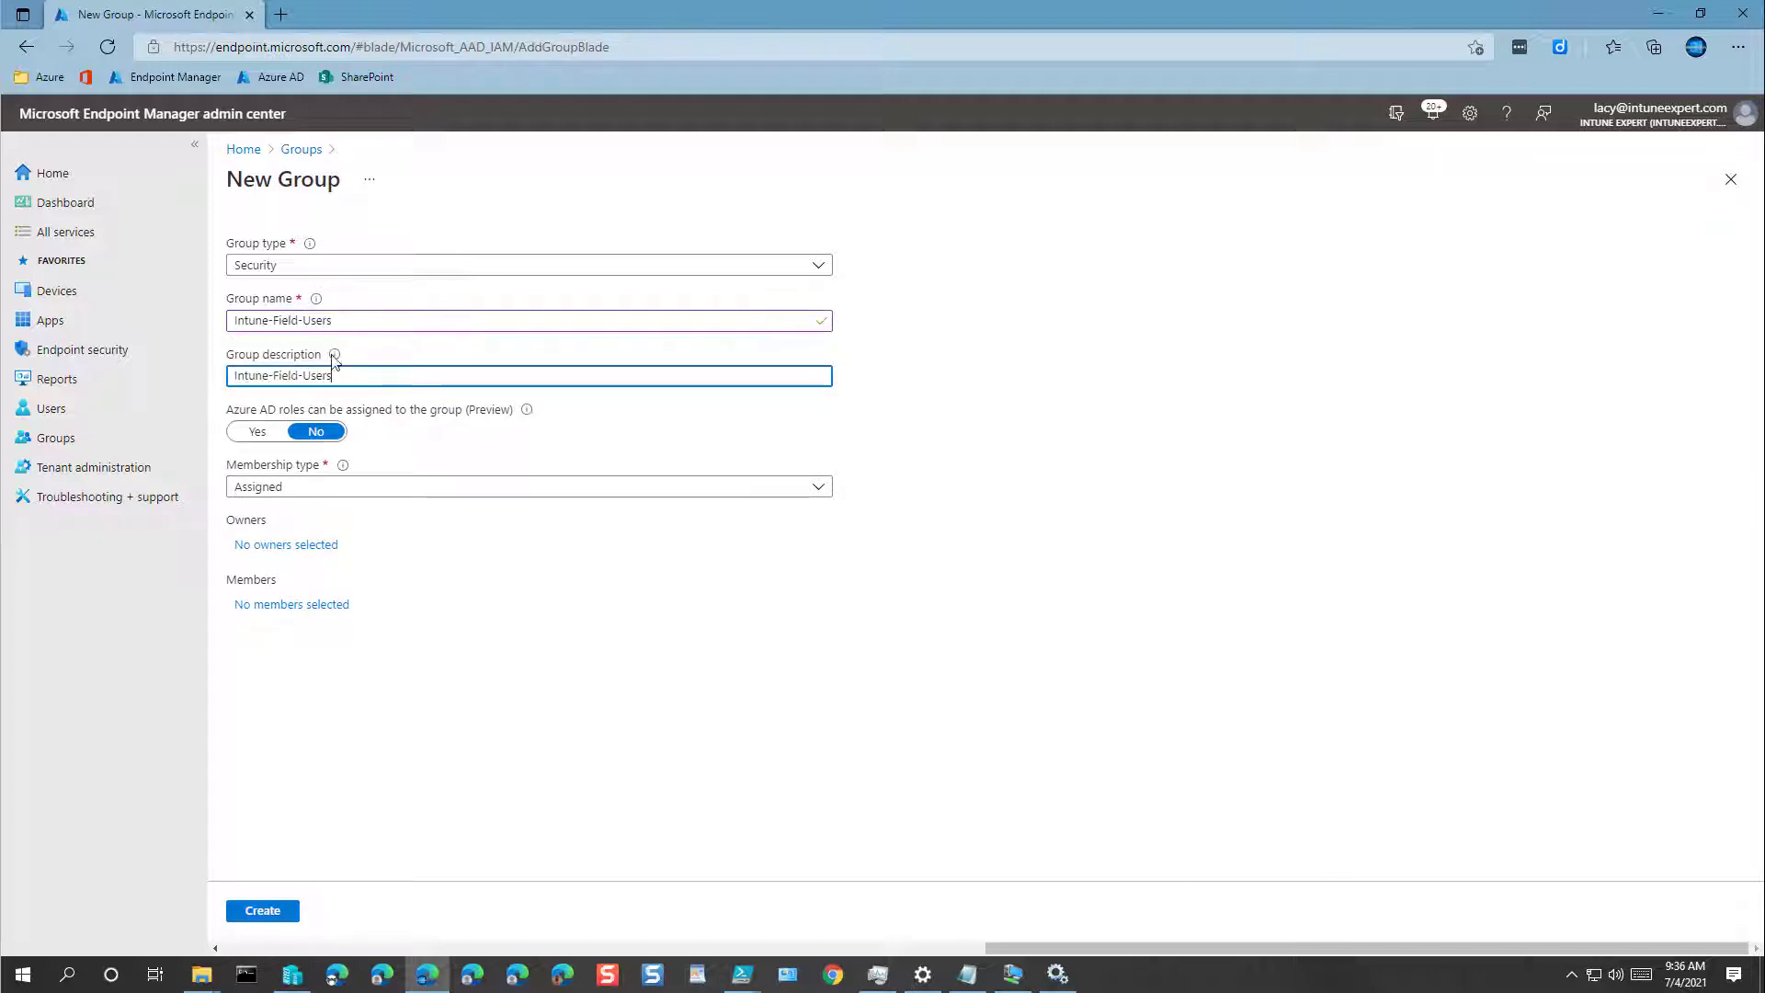
Step: Add the admin account as owner and create the Intune-Field-Users group
left_click(286, 550)
left_click(1333, 342)
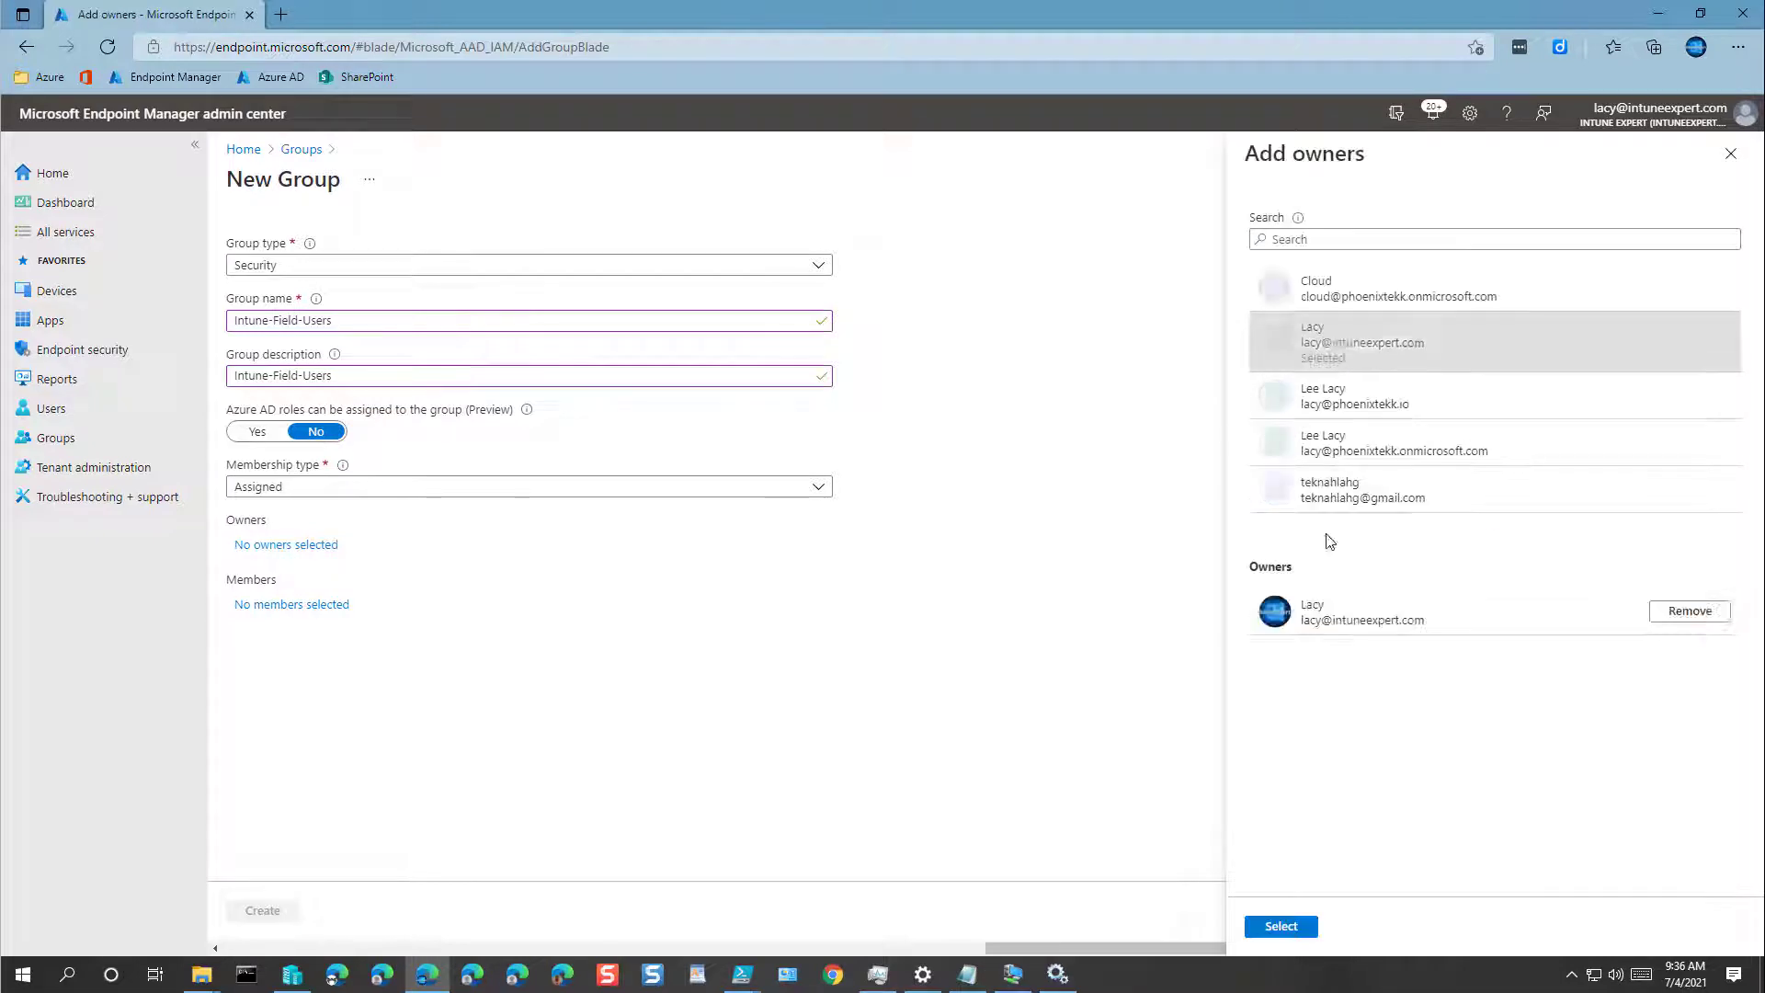
left_click(1292, 928)
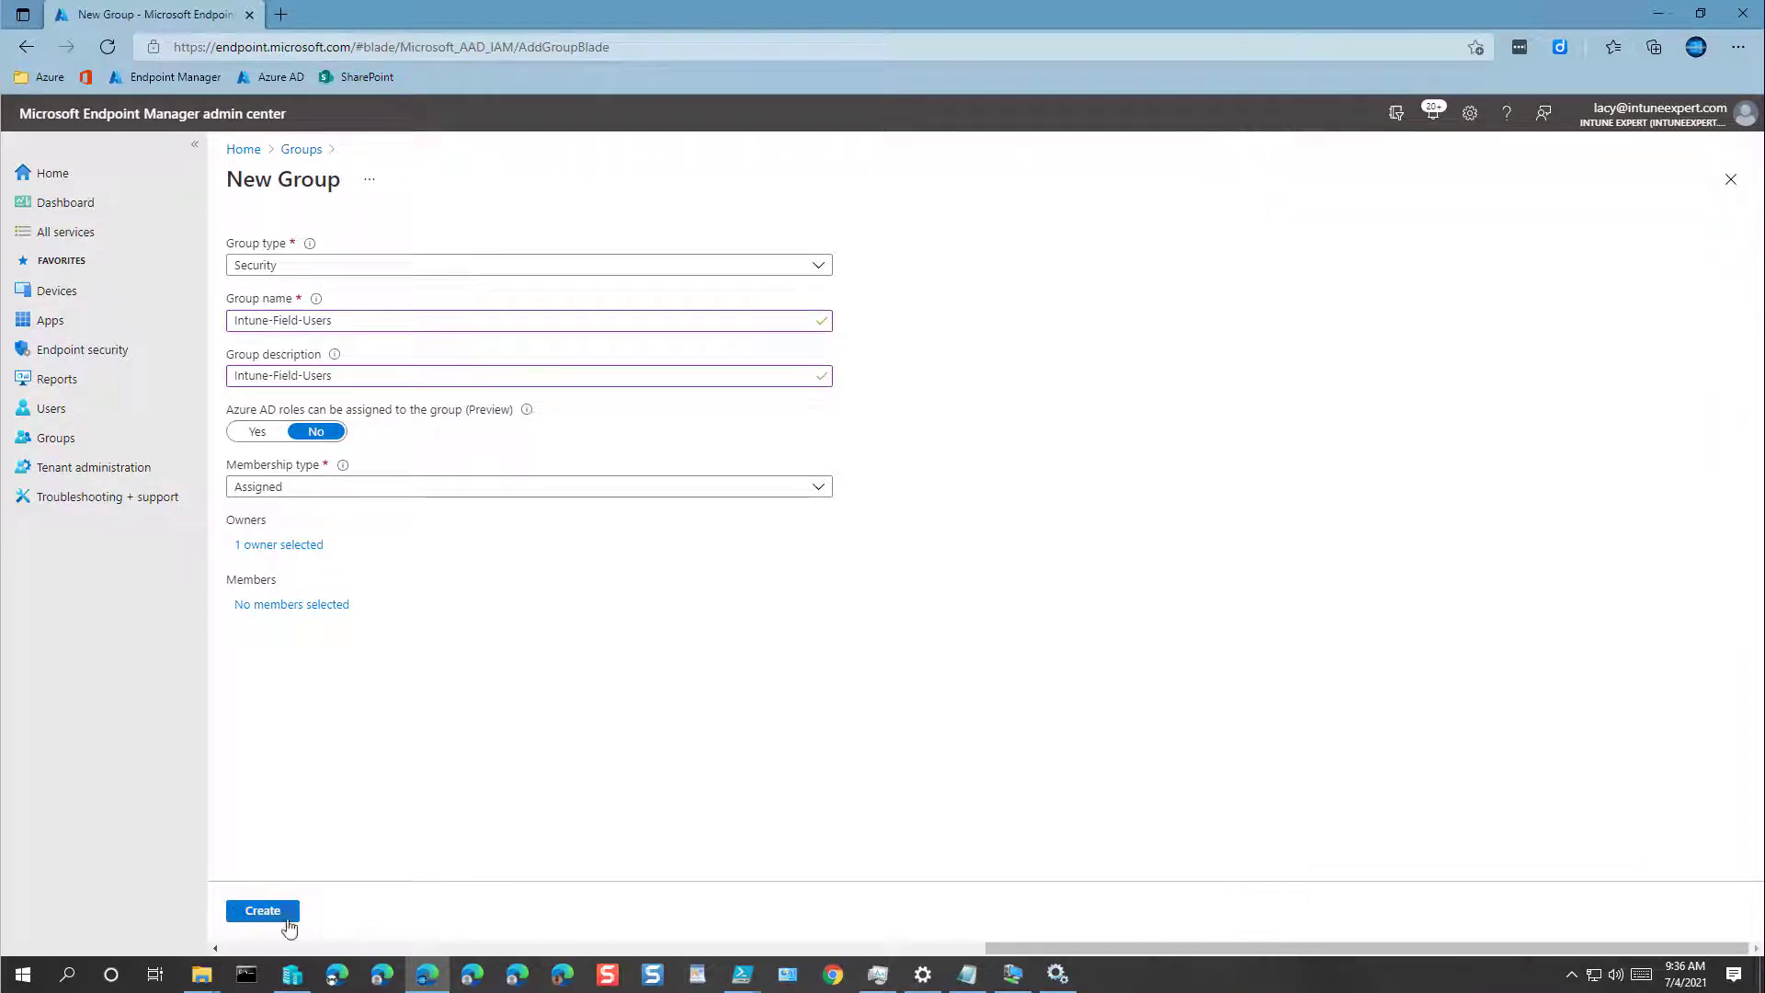
left_click(281, 913)
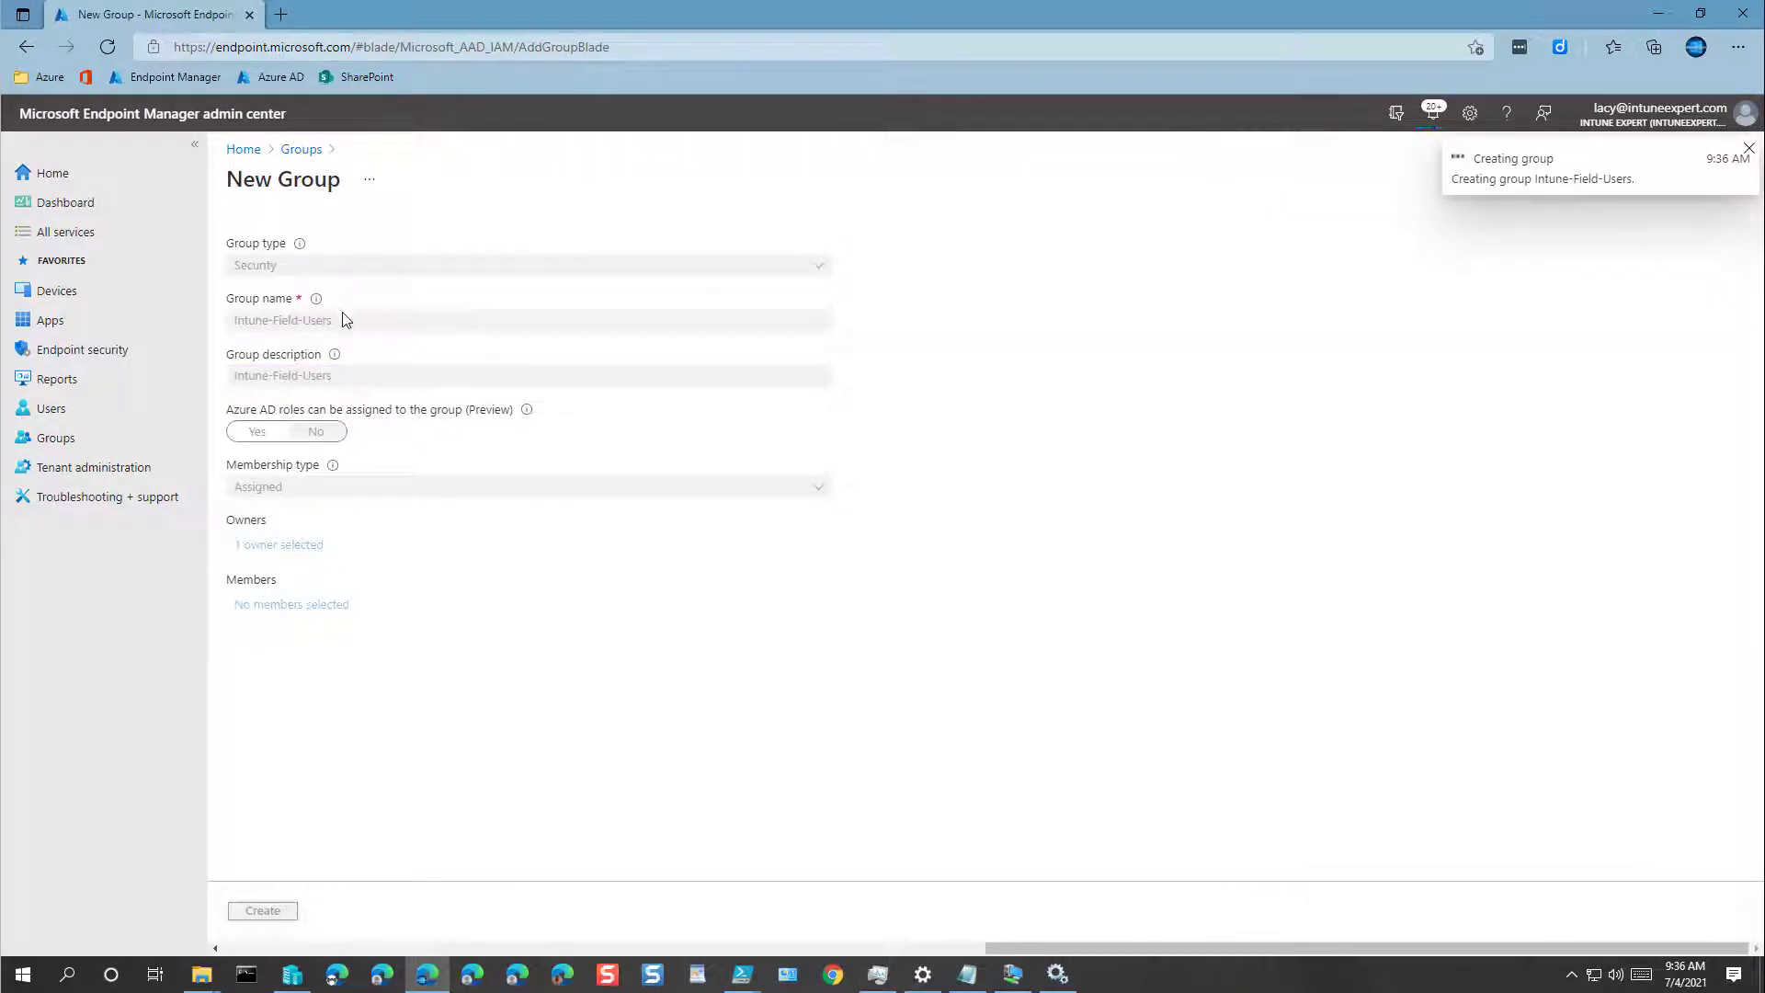
Step: Start a new group named Intune-Office-Users with a matching description
left_click(515, 239)
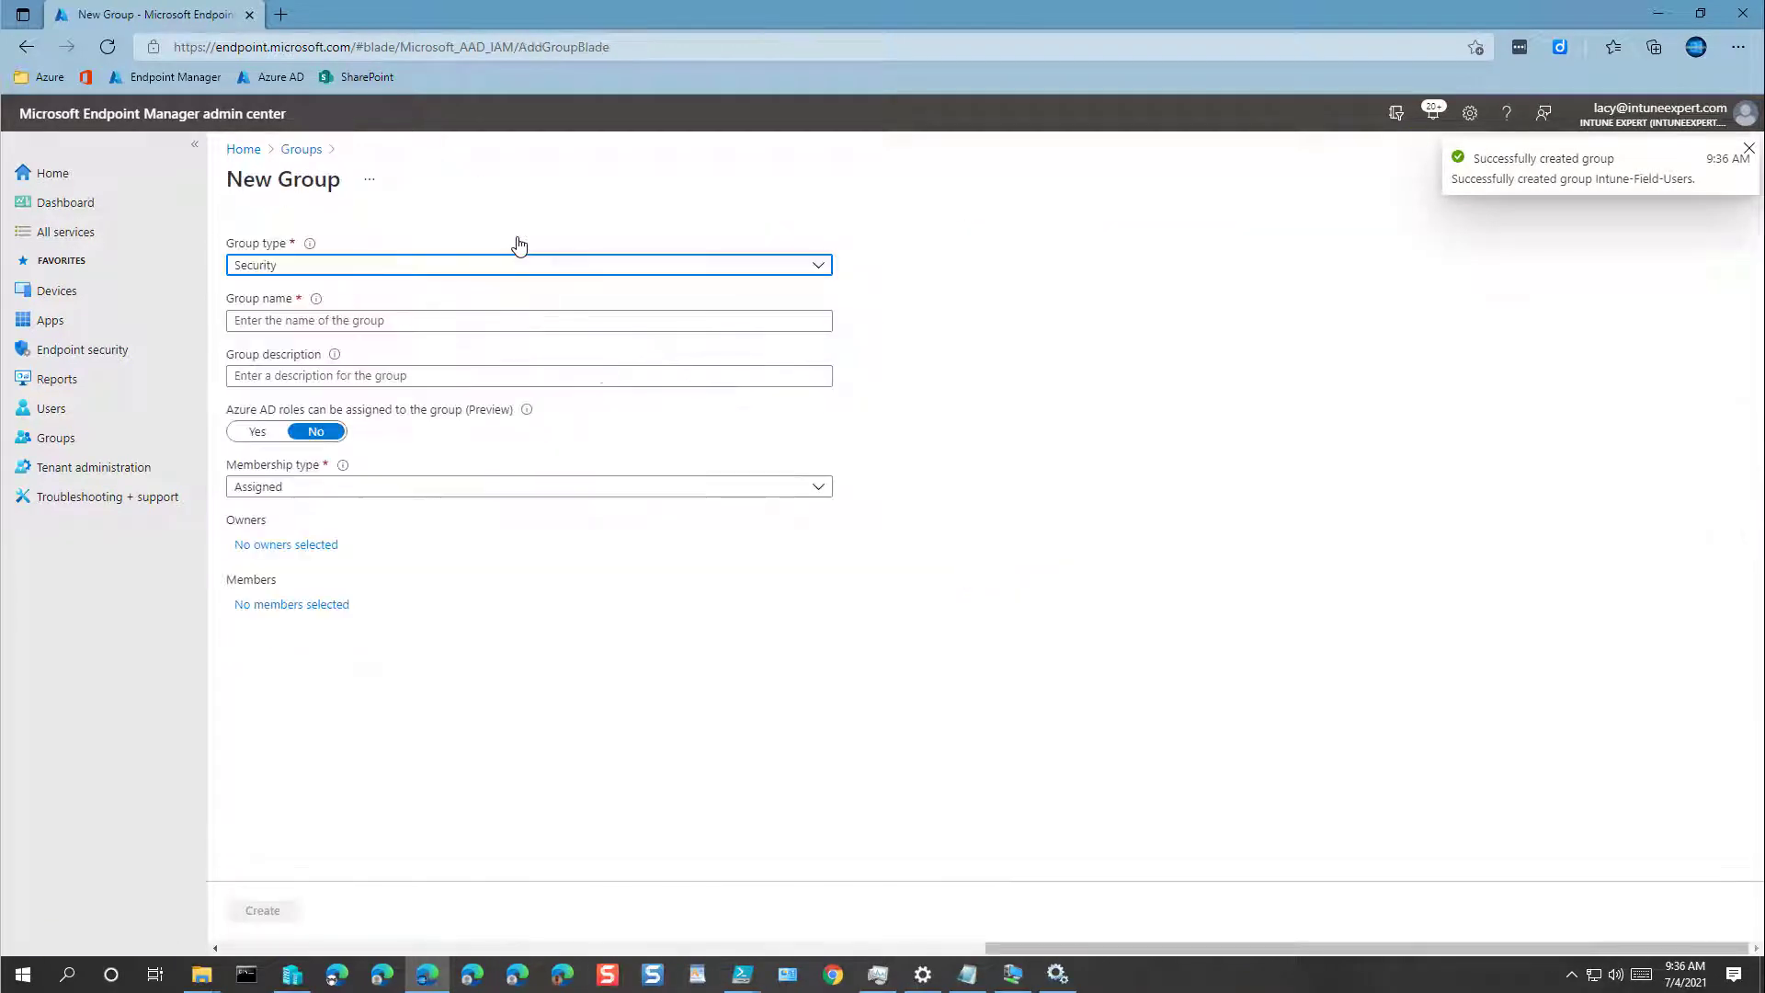
left_click(366, 319)
key("ctrl+v")
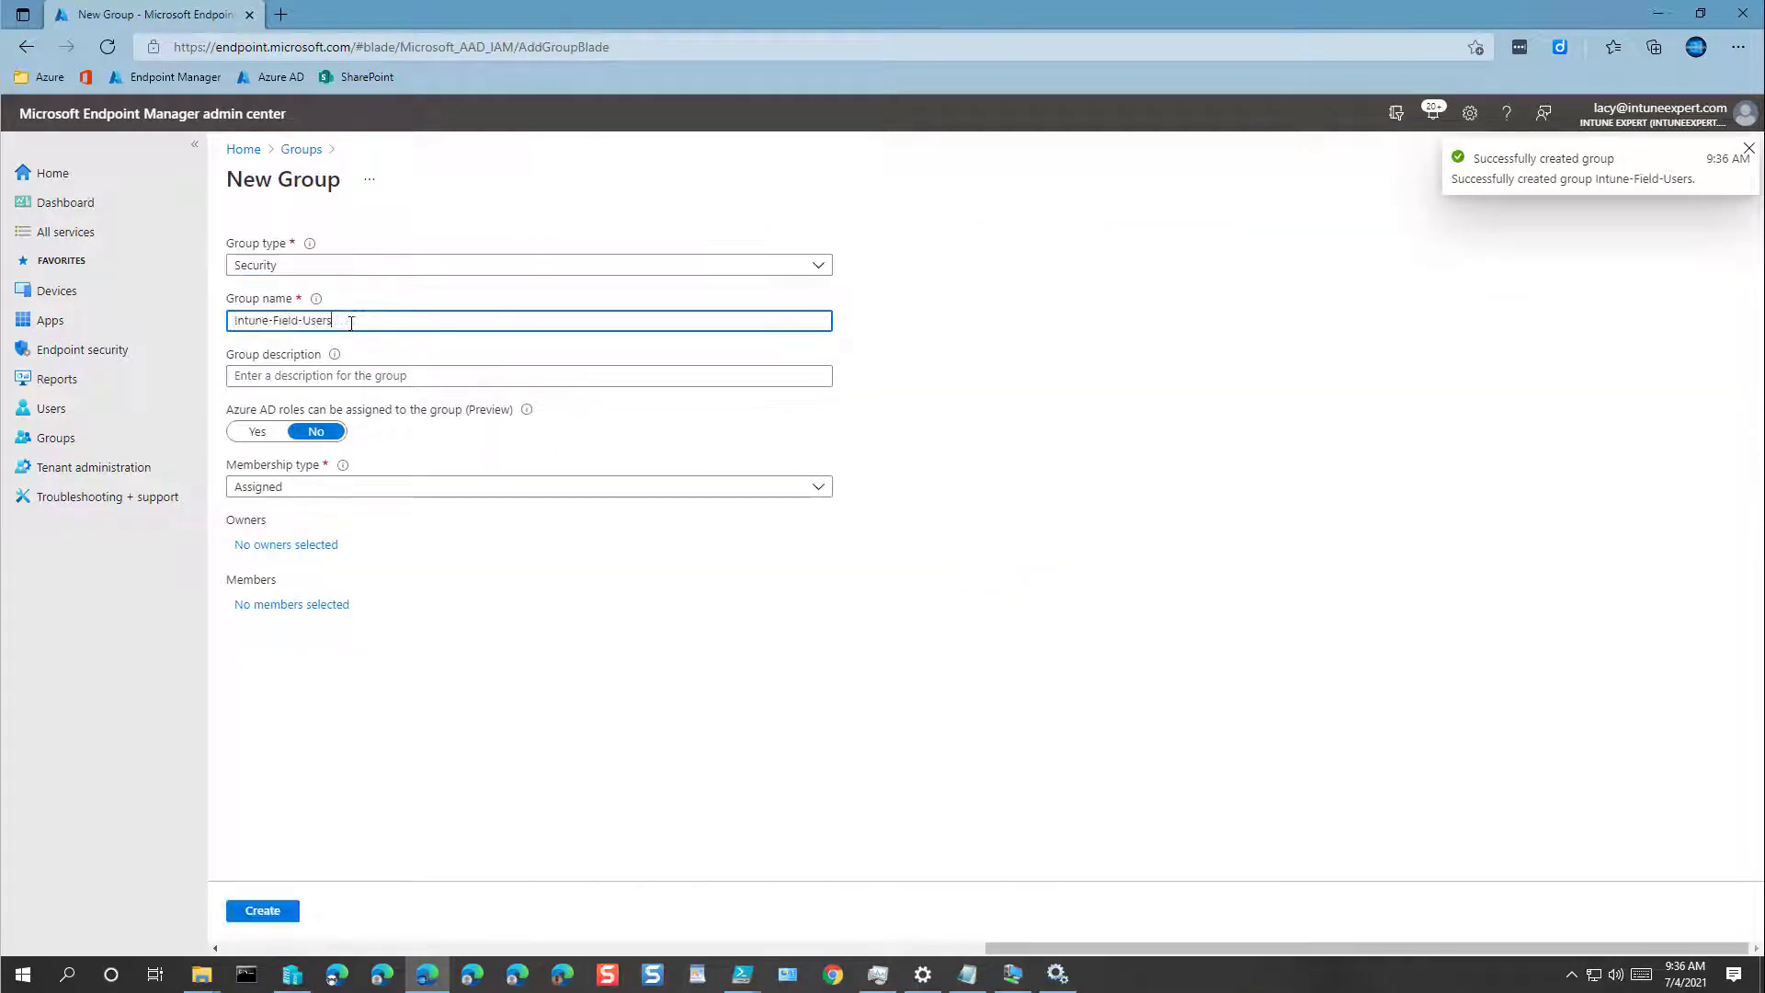
key("ctrl+Left")
key("Left")
key("ctrl+shift+Left")
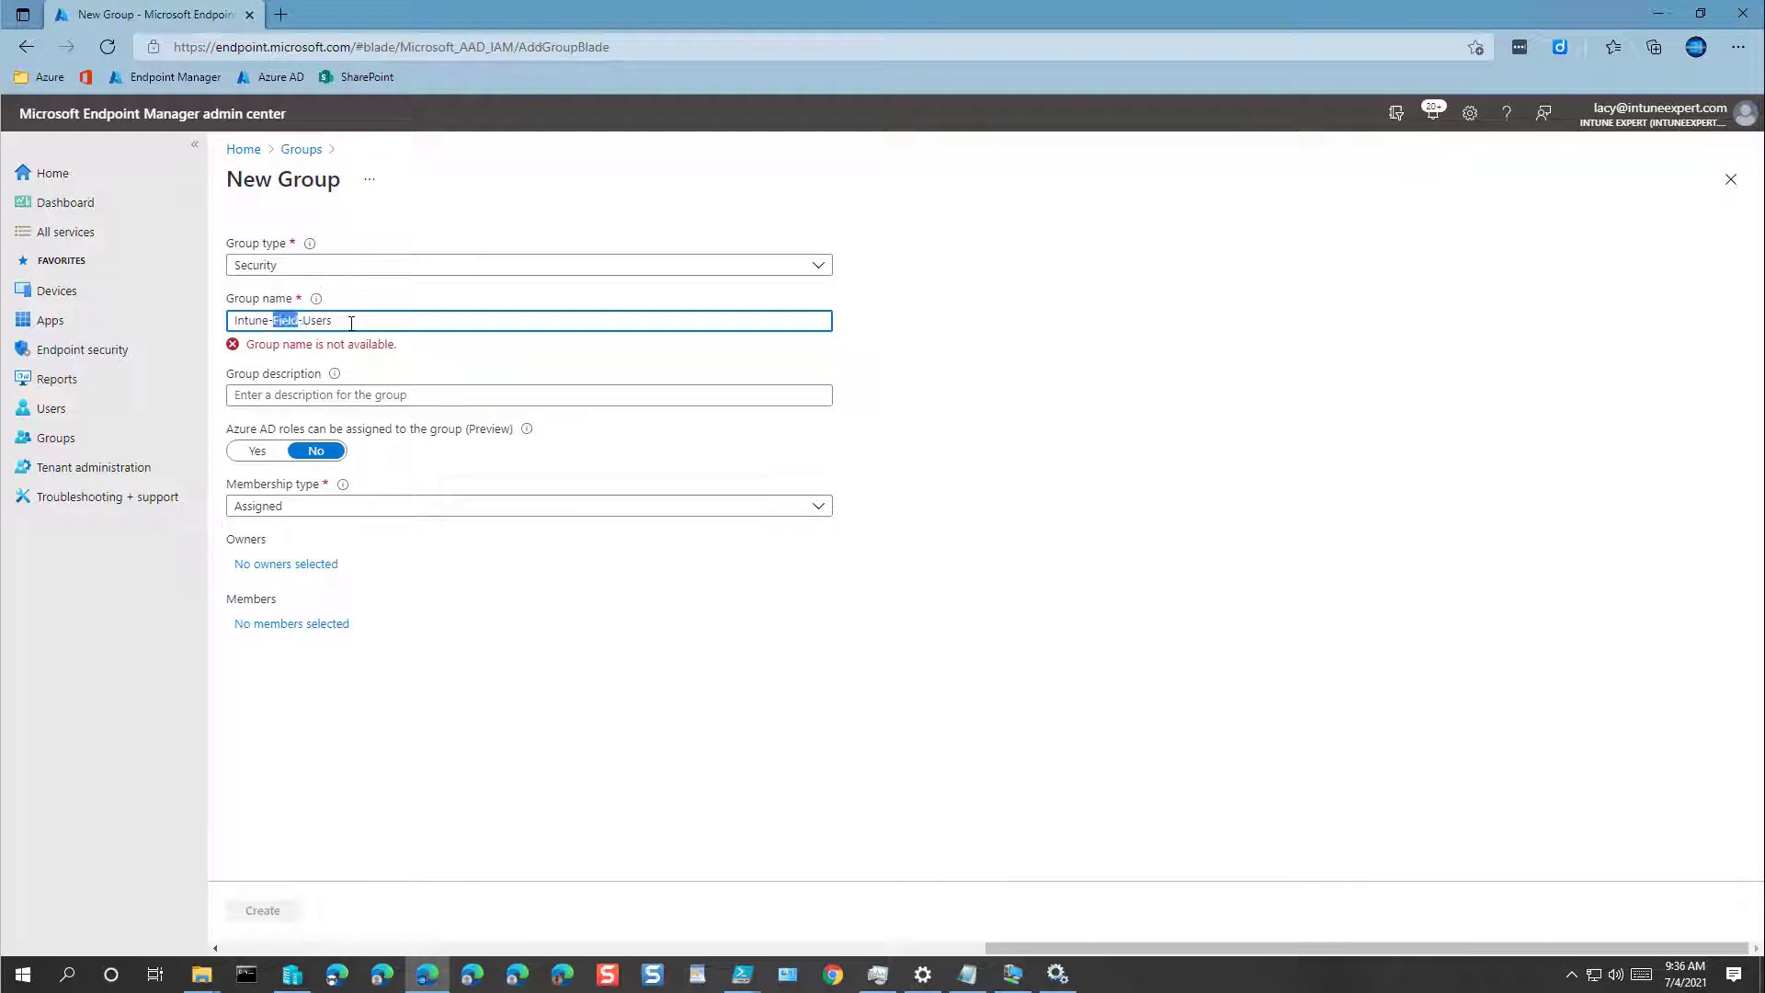
type("Office")
key("ctrl+a")
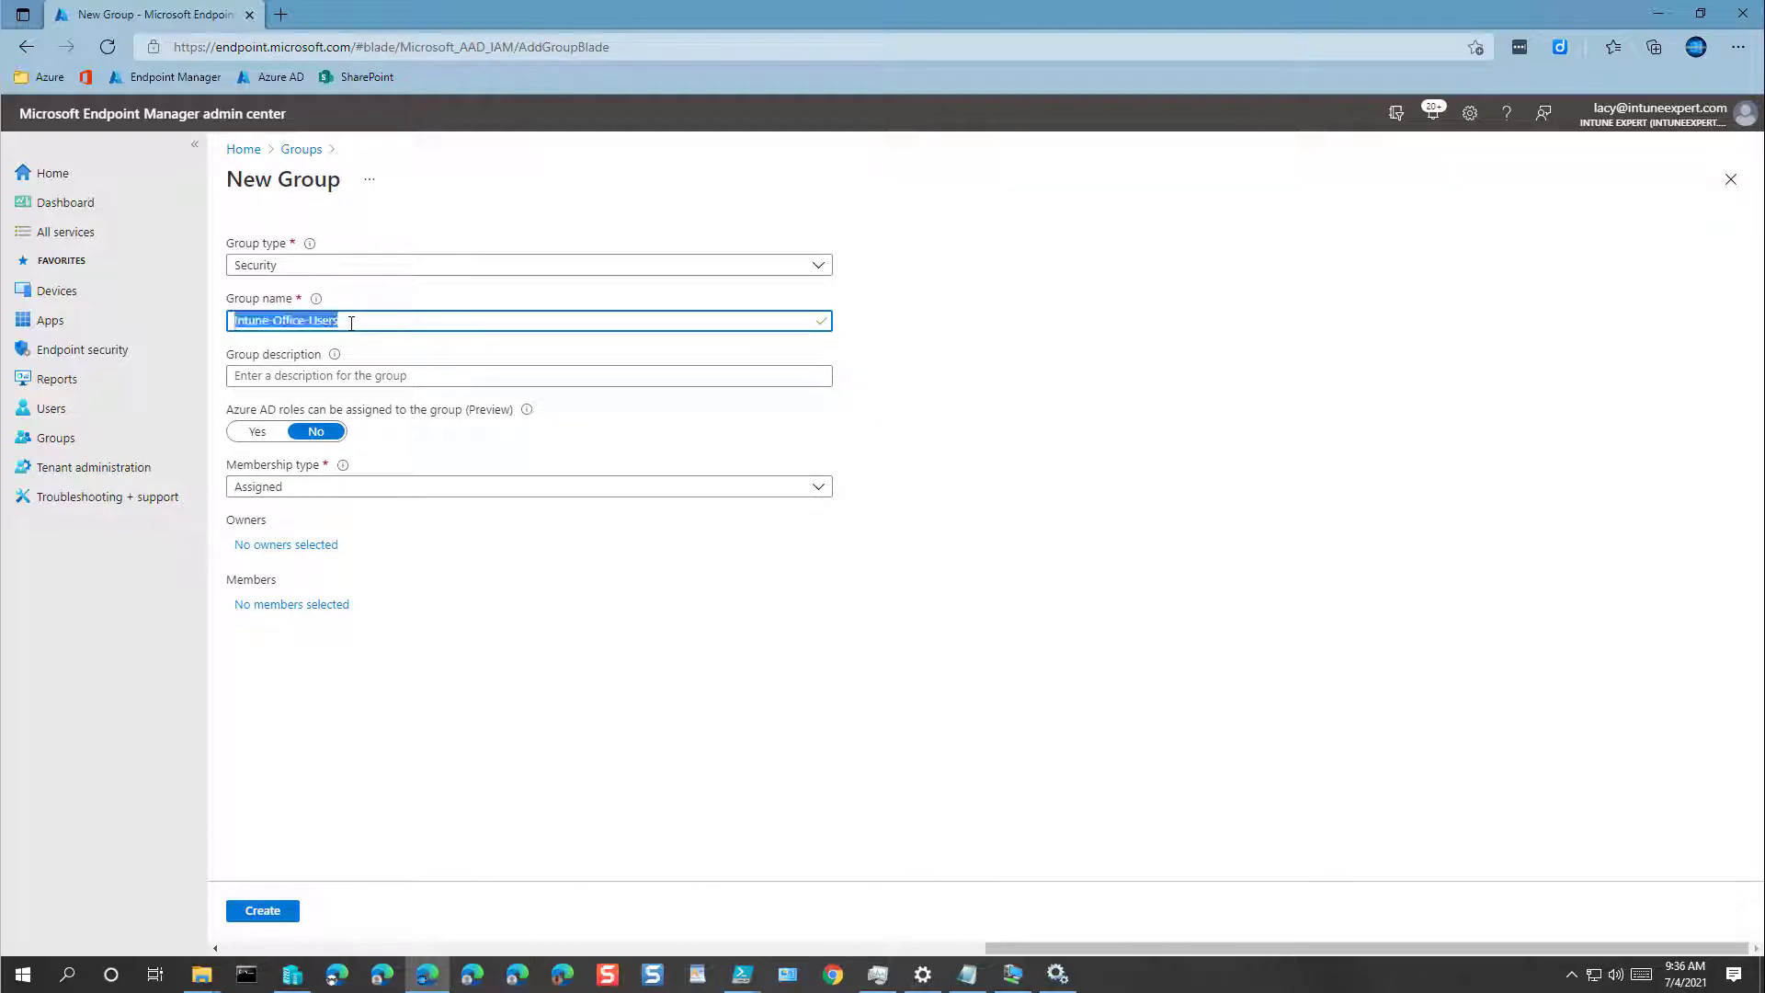
key("ctrl+c")
key("Tab")
key("ctrl+v")
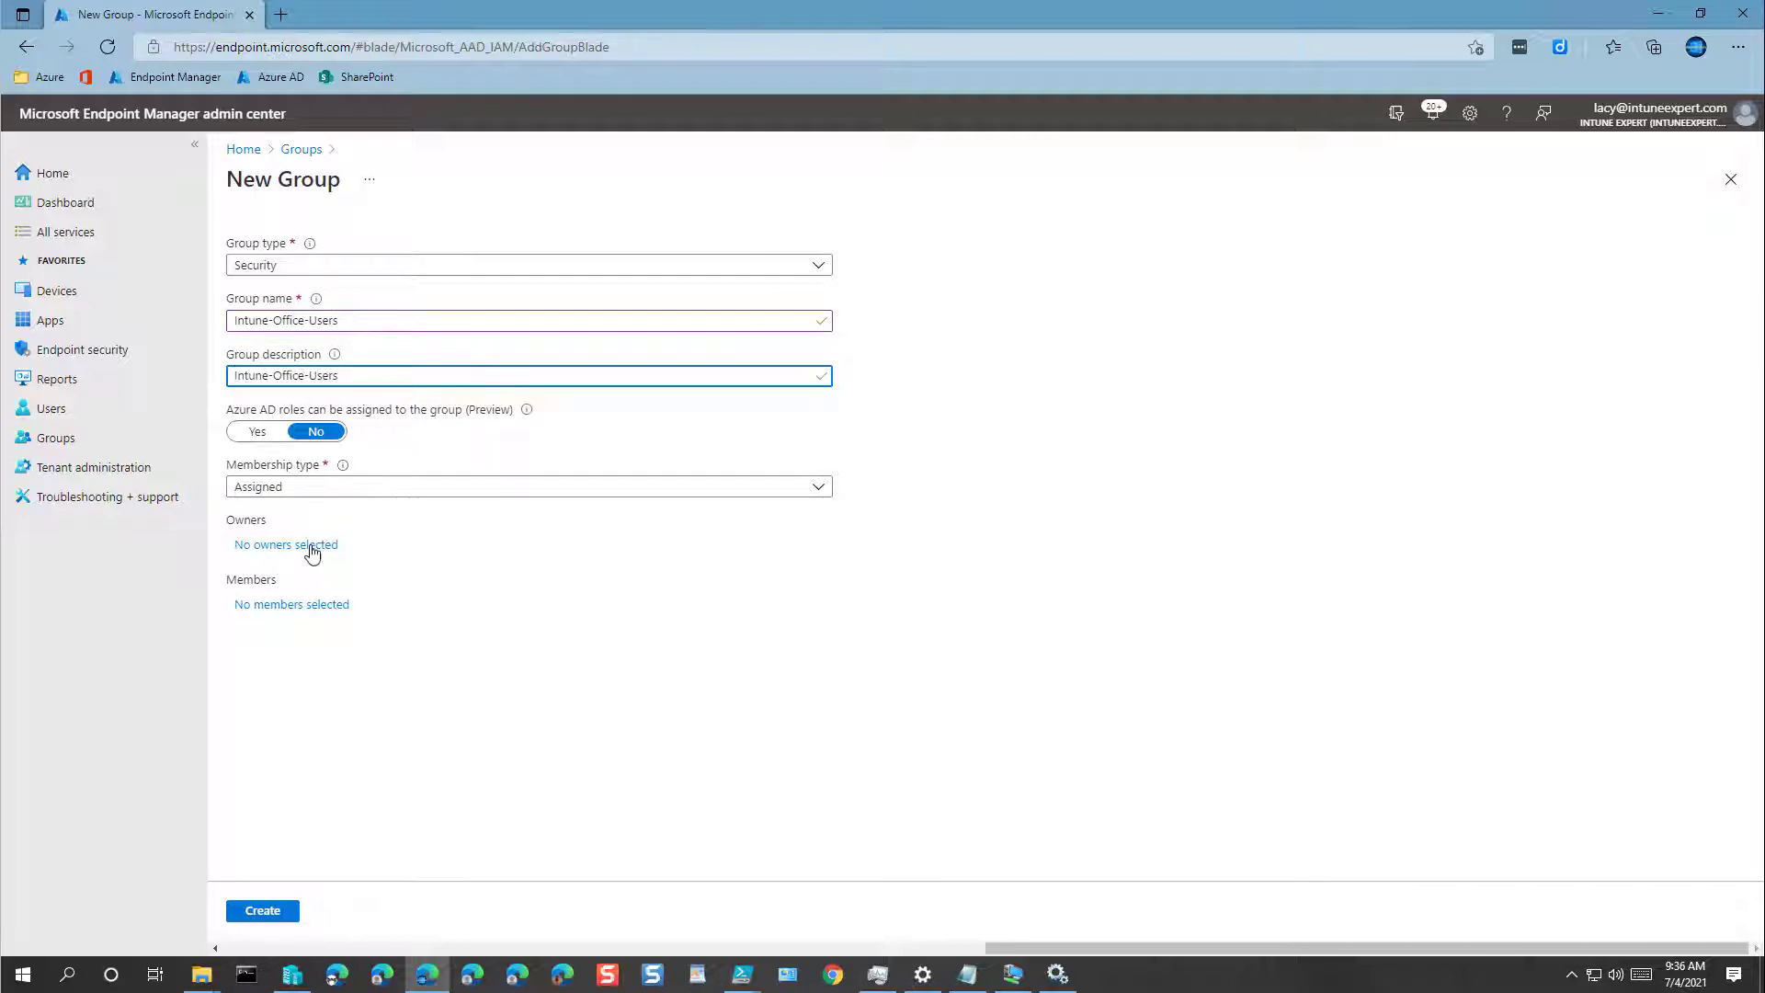
Step: Add the admin account as owner and create the Intune-Office-Users group
left_click(312, 545)
left_click(1324, 339)
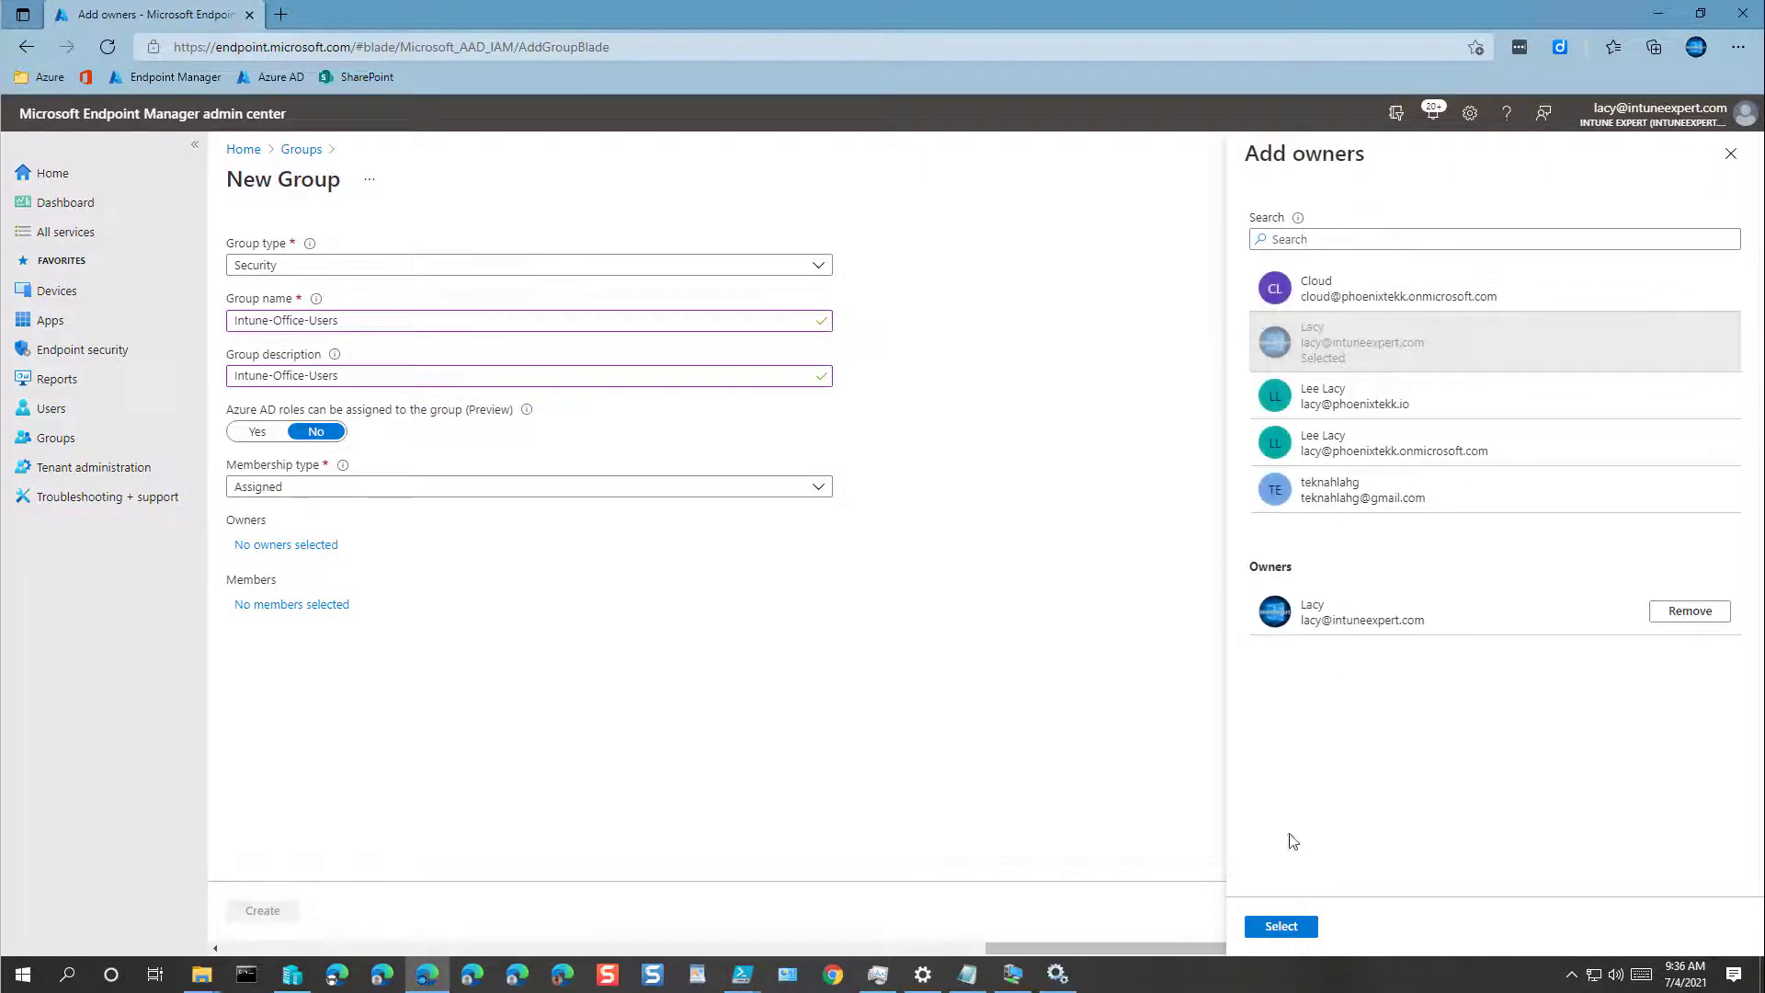
left_click(1282, 926)
left_click(264, 911)
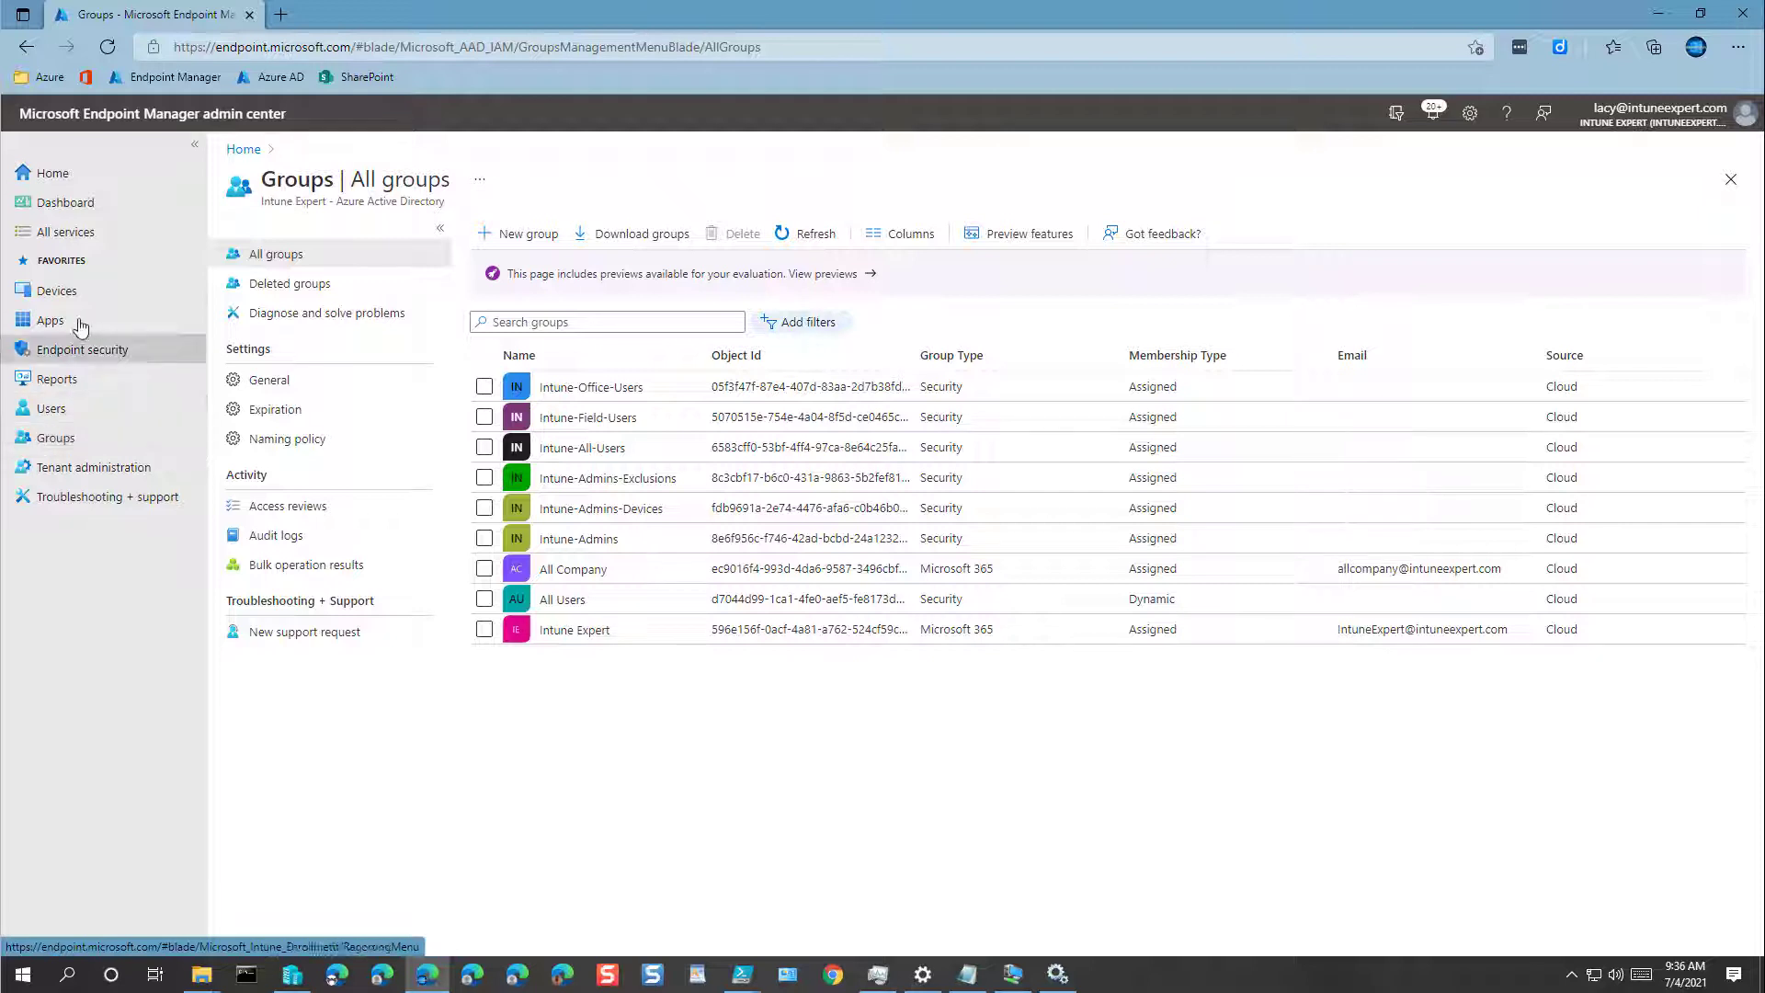
Step: Open Policy sets from the Devices menu
left_click(53, 291)
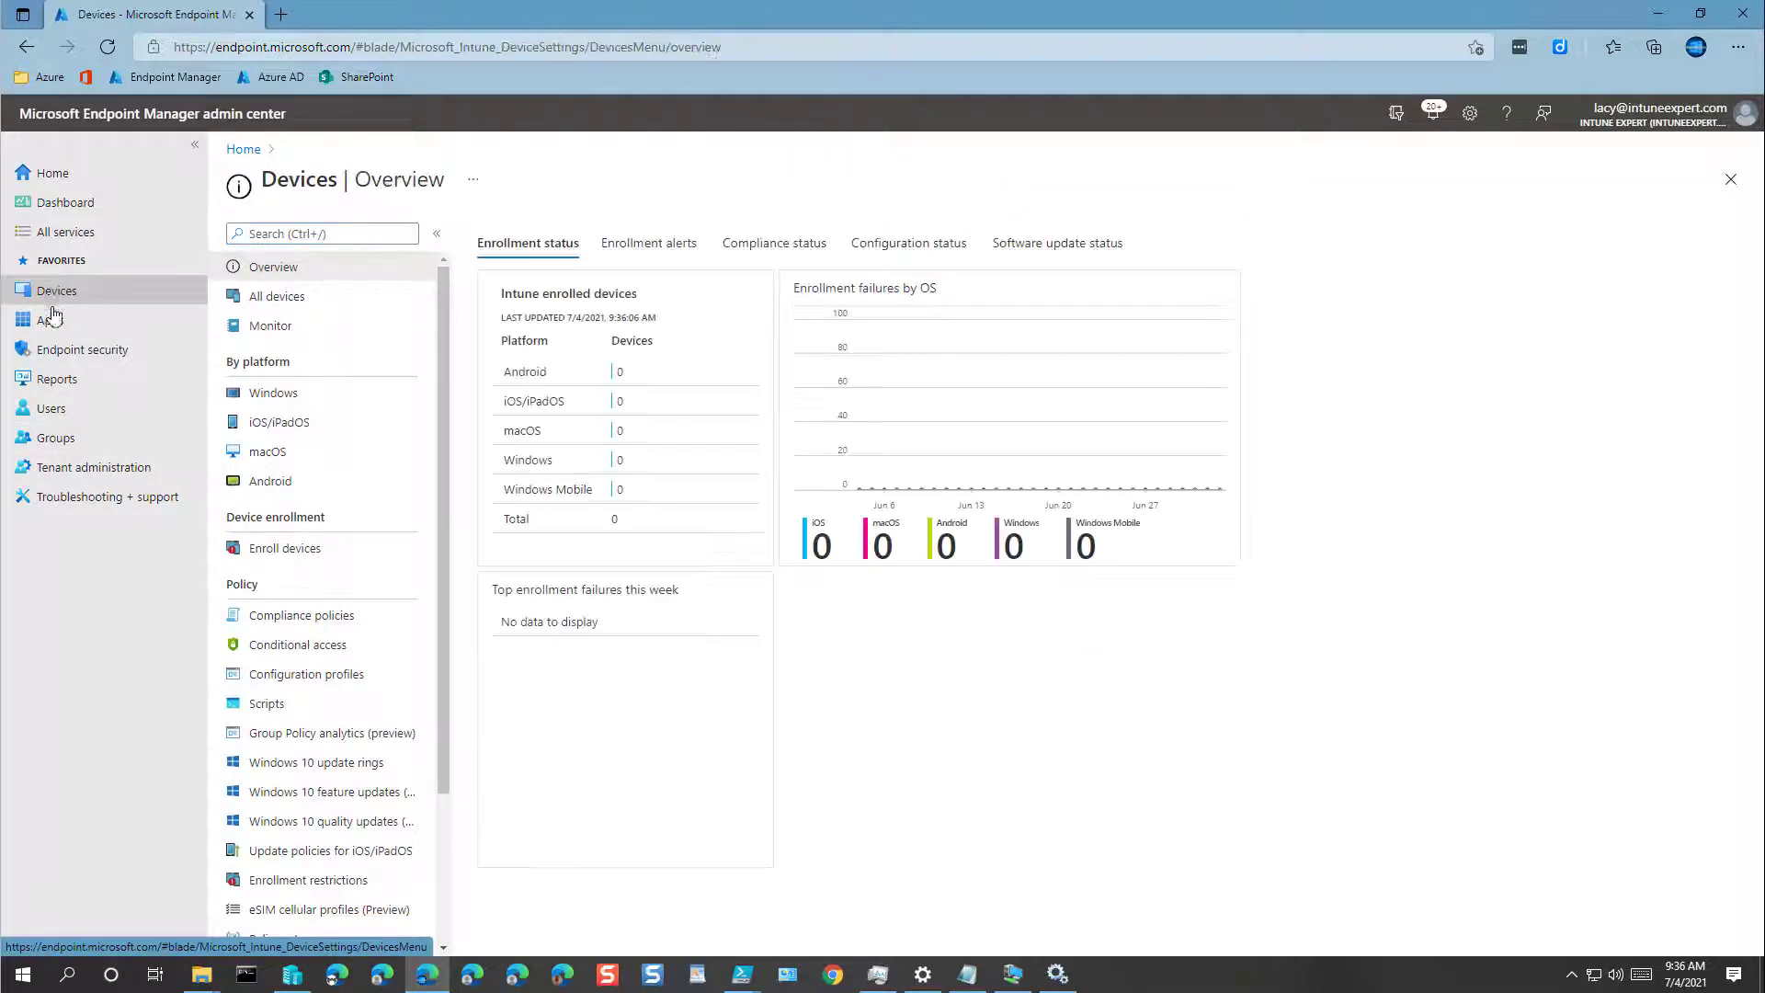
left_click(52, 324)
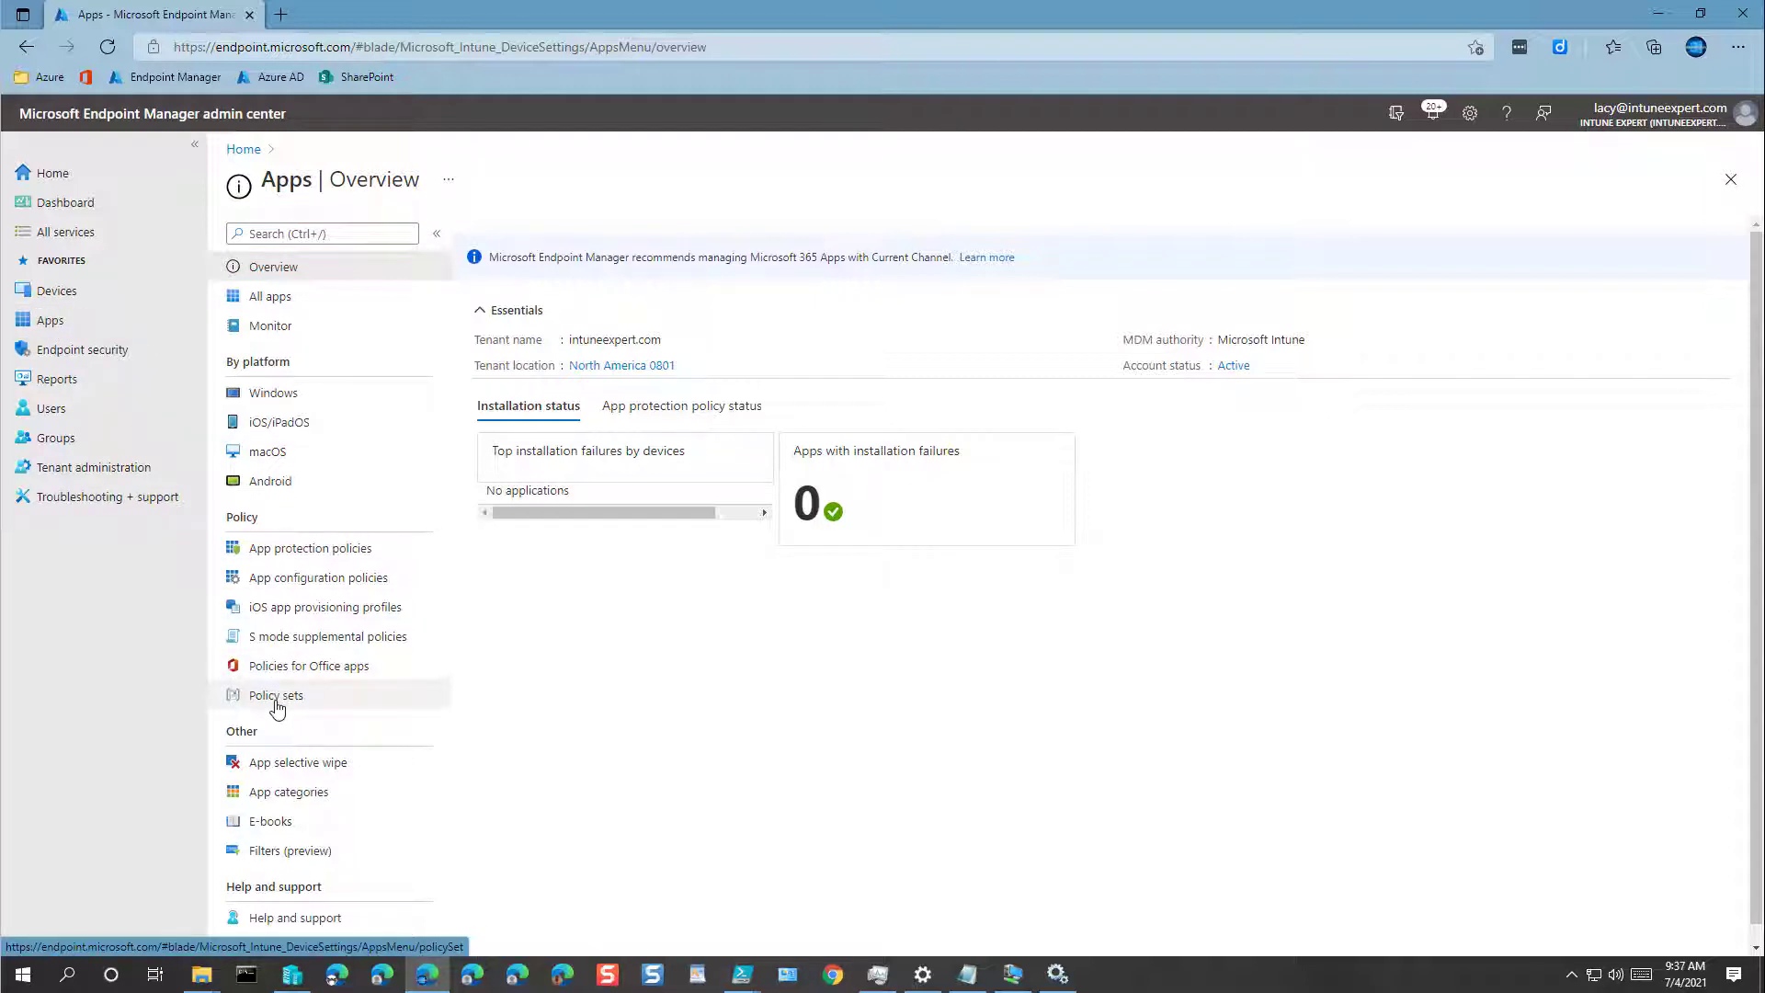
left_click(49, 298)
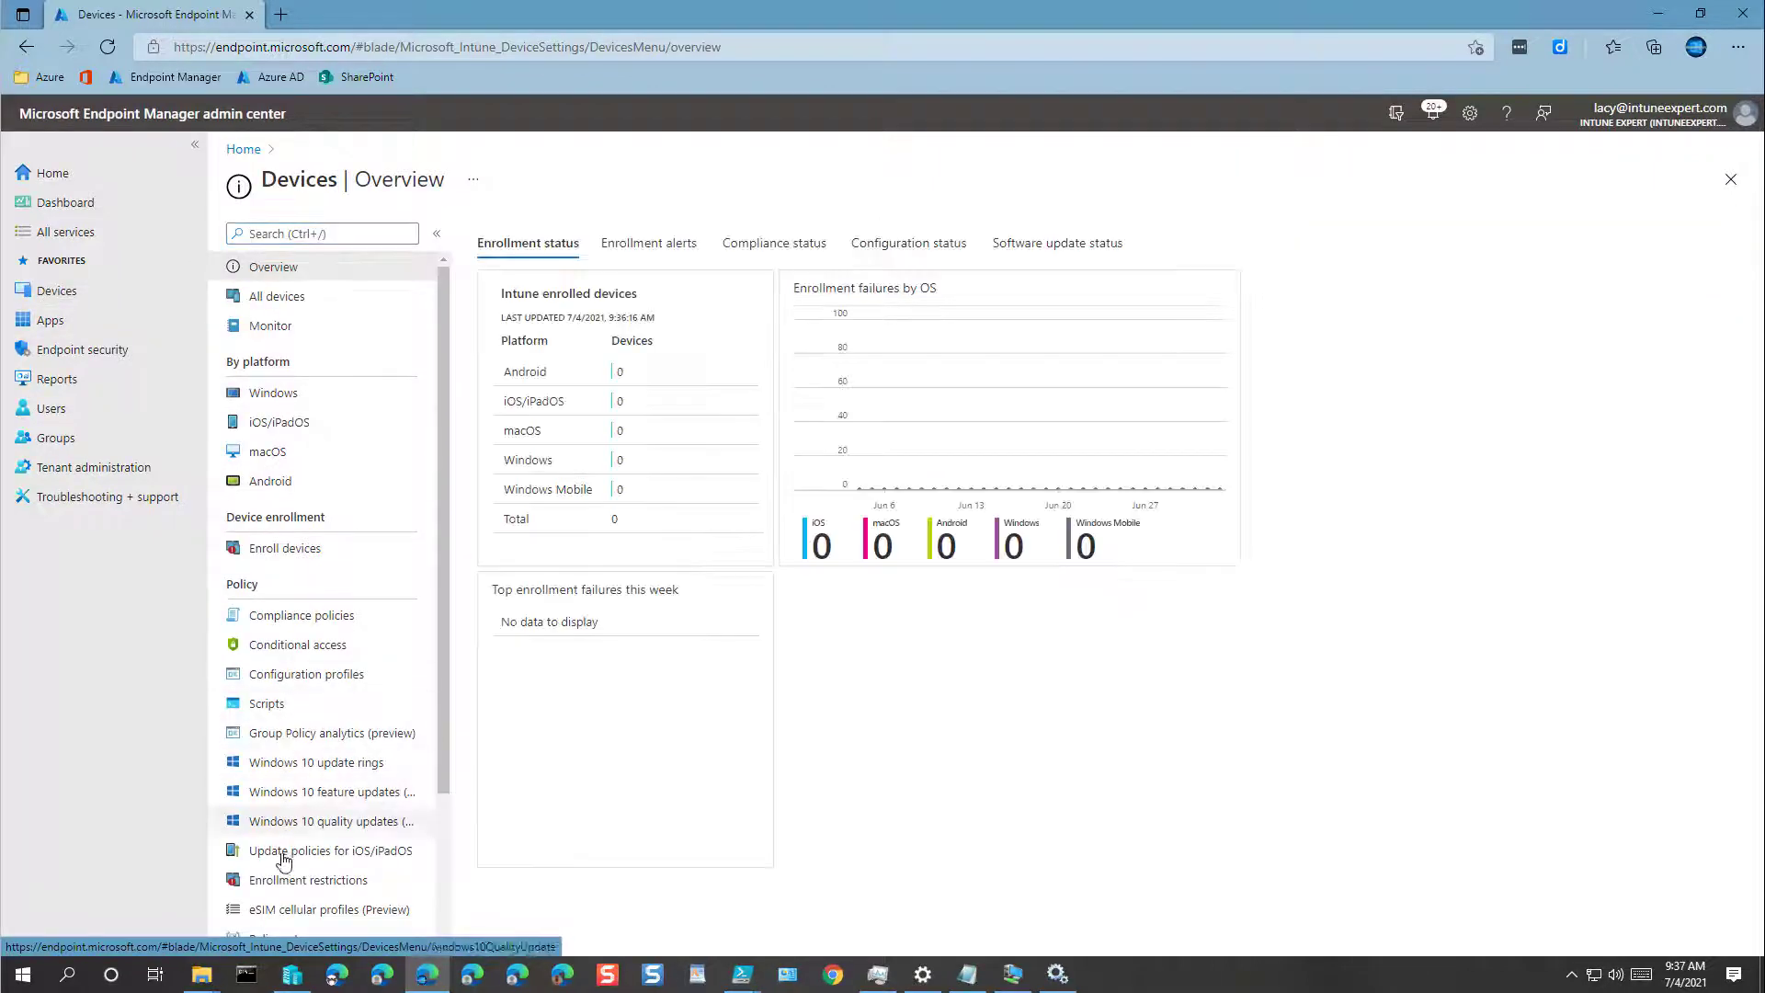
scroll(282, 909, "down", 2)
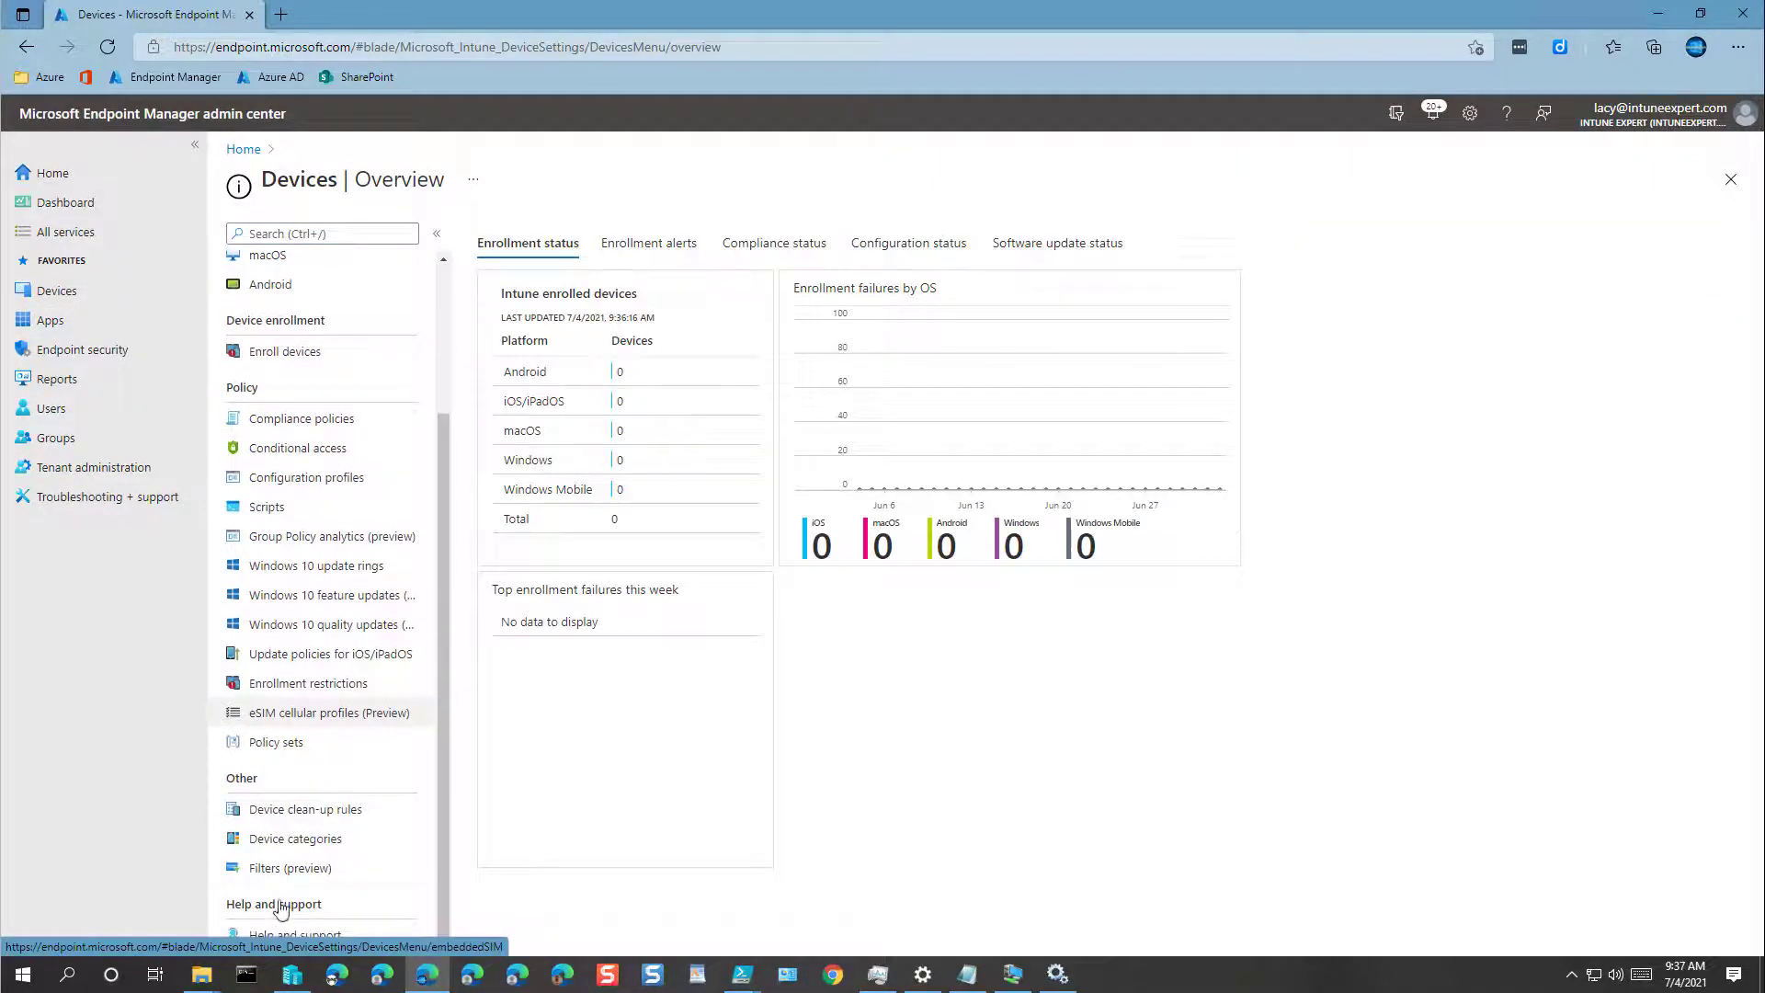
left_click(275, 745)
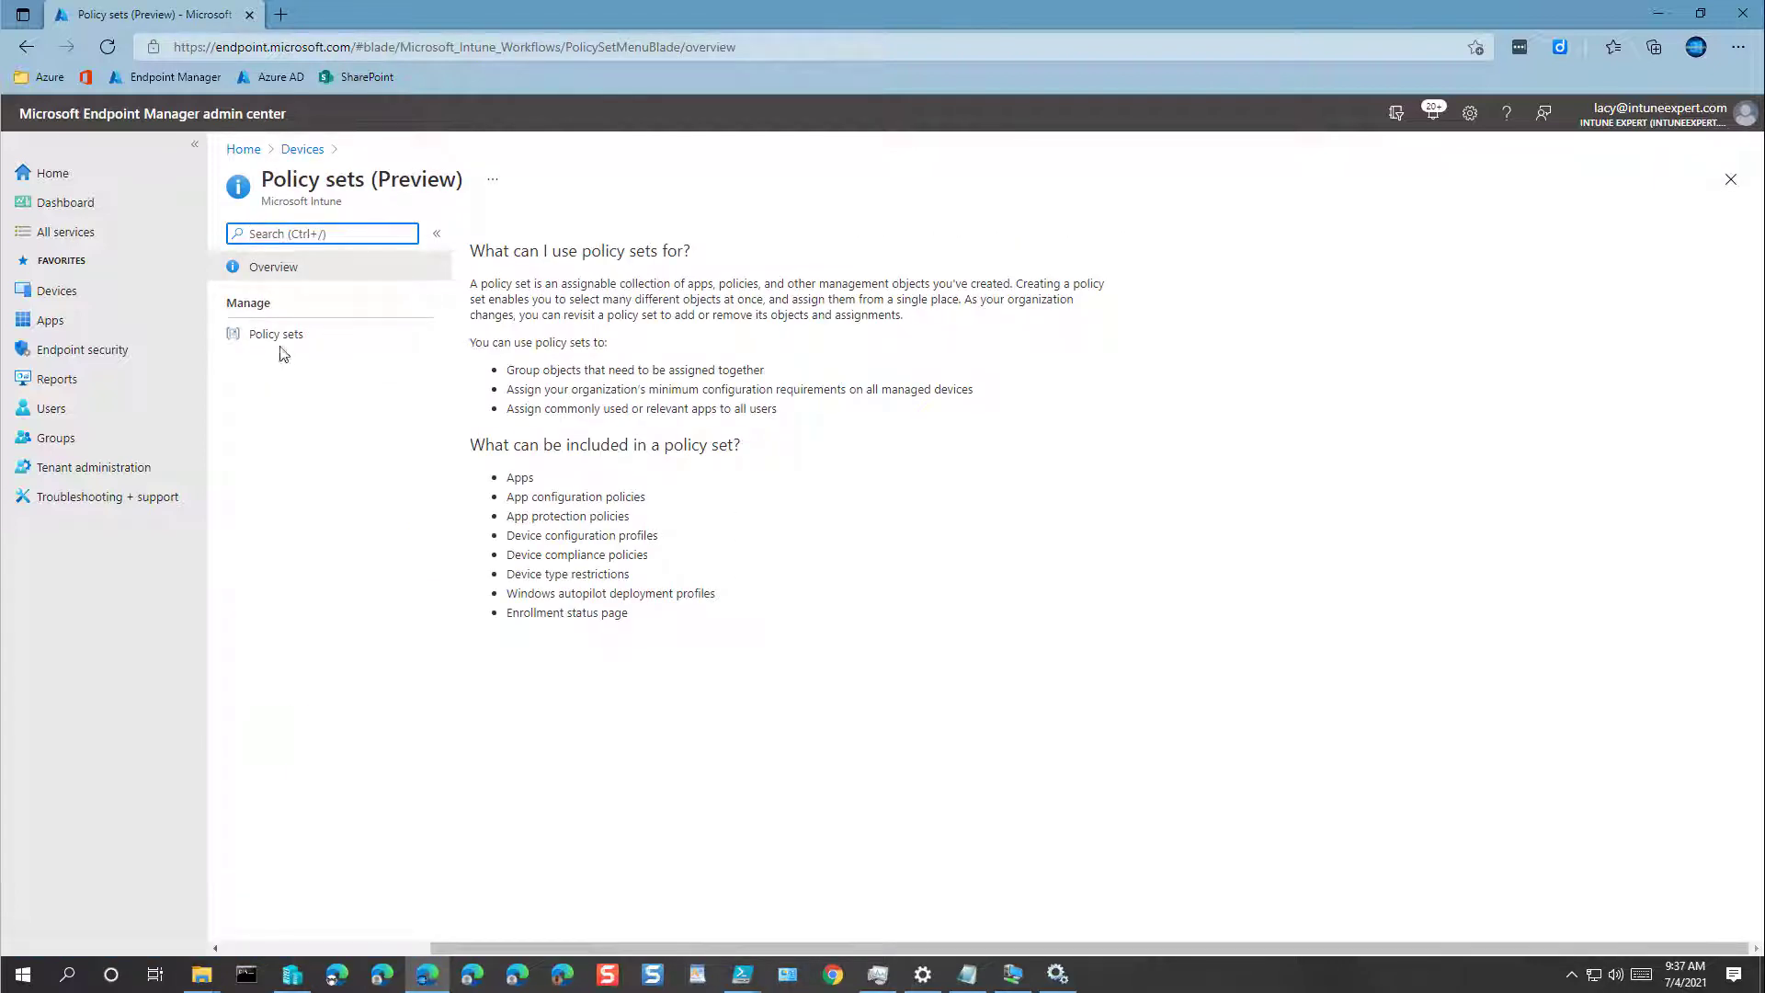
Step: Show the currently empty list of policy sets
left_click(278, 339)
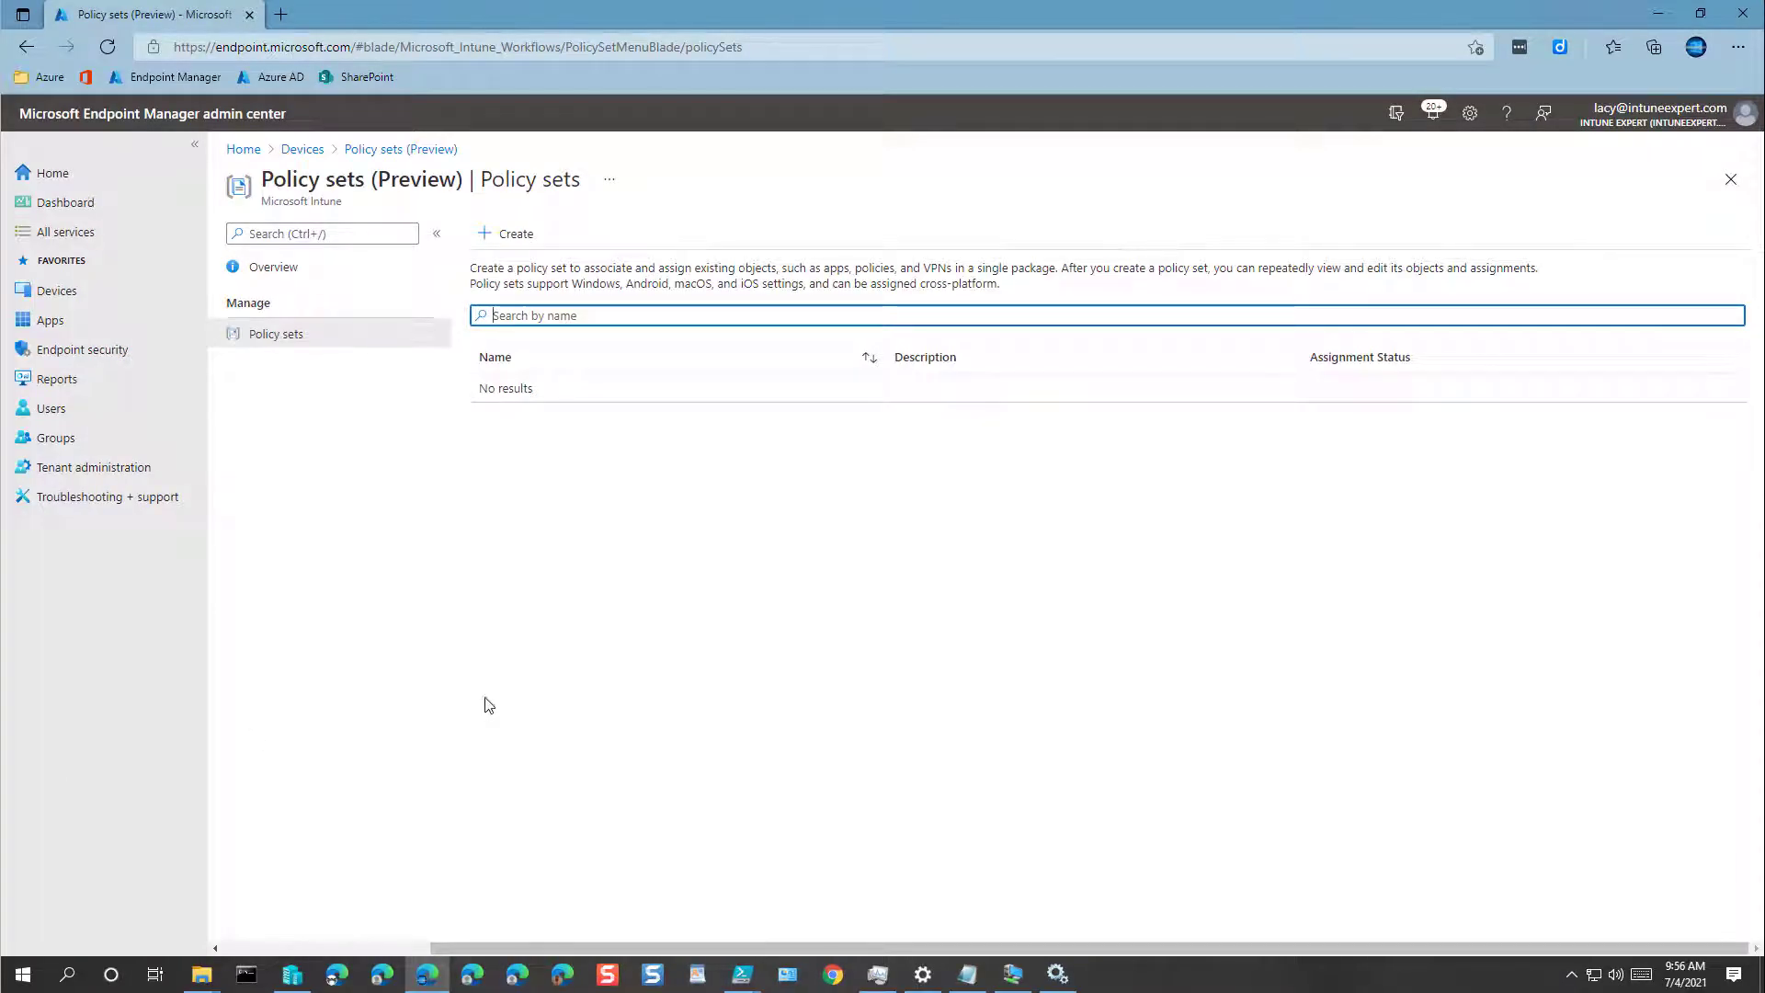
left_click(518, 237)
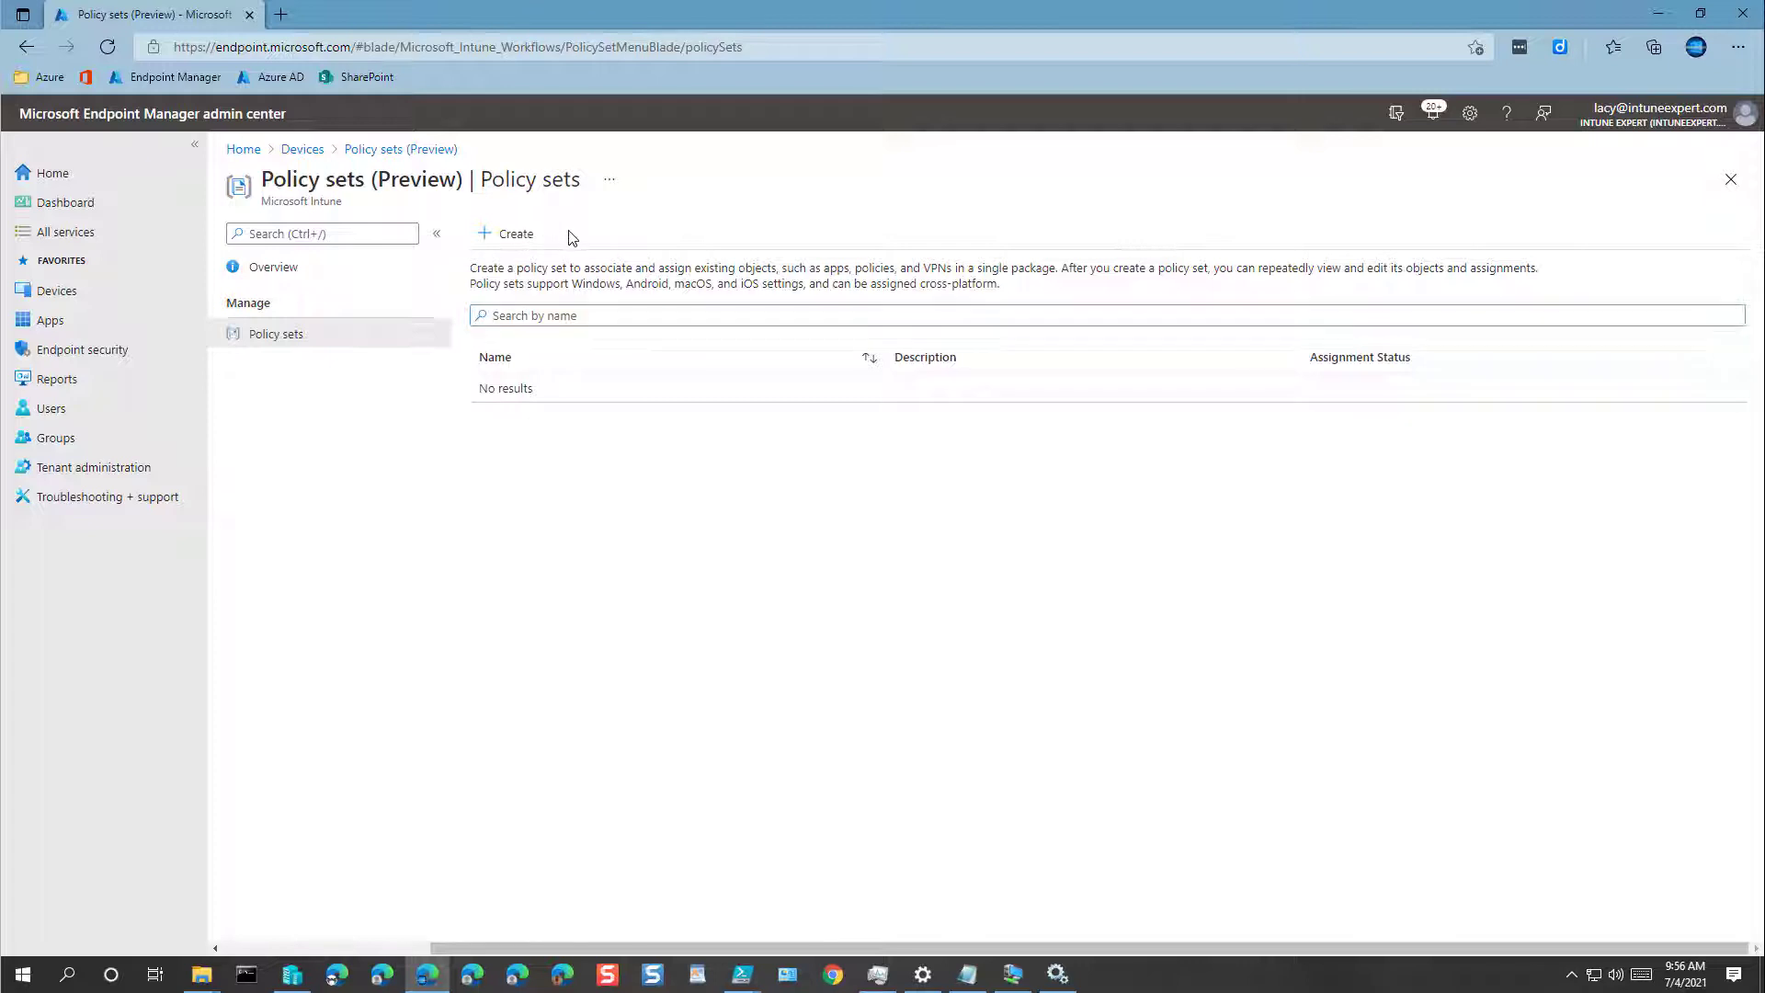
Step: Create the Persona-Intune-All-Users policy set with description Persona-Intune-All-Users
left_click(516, 237)
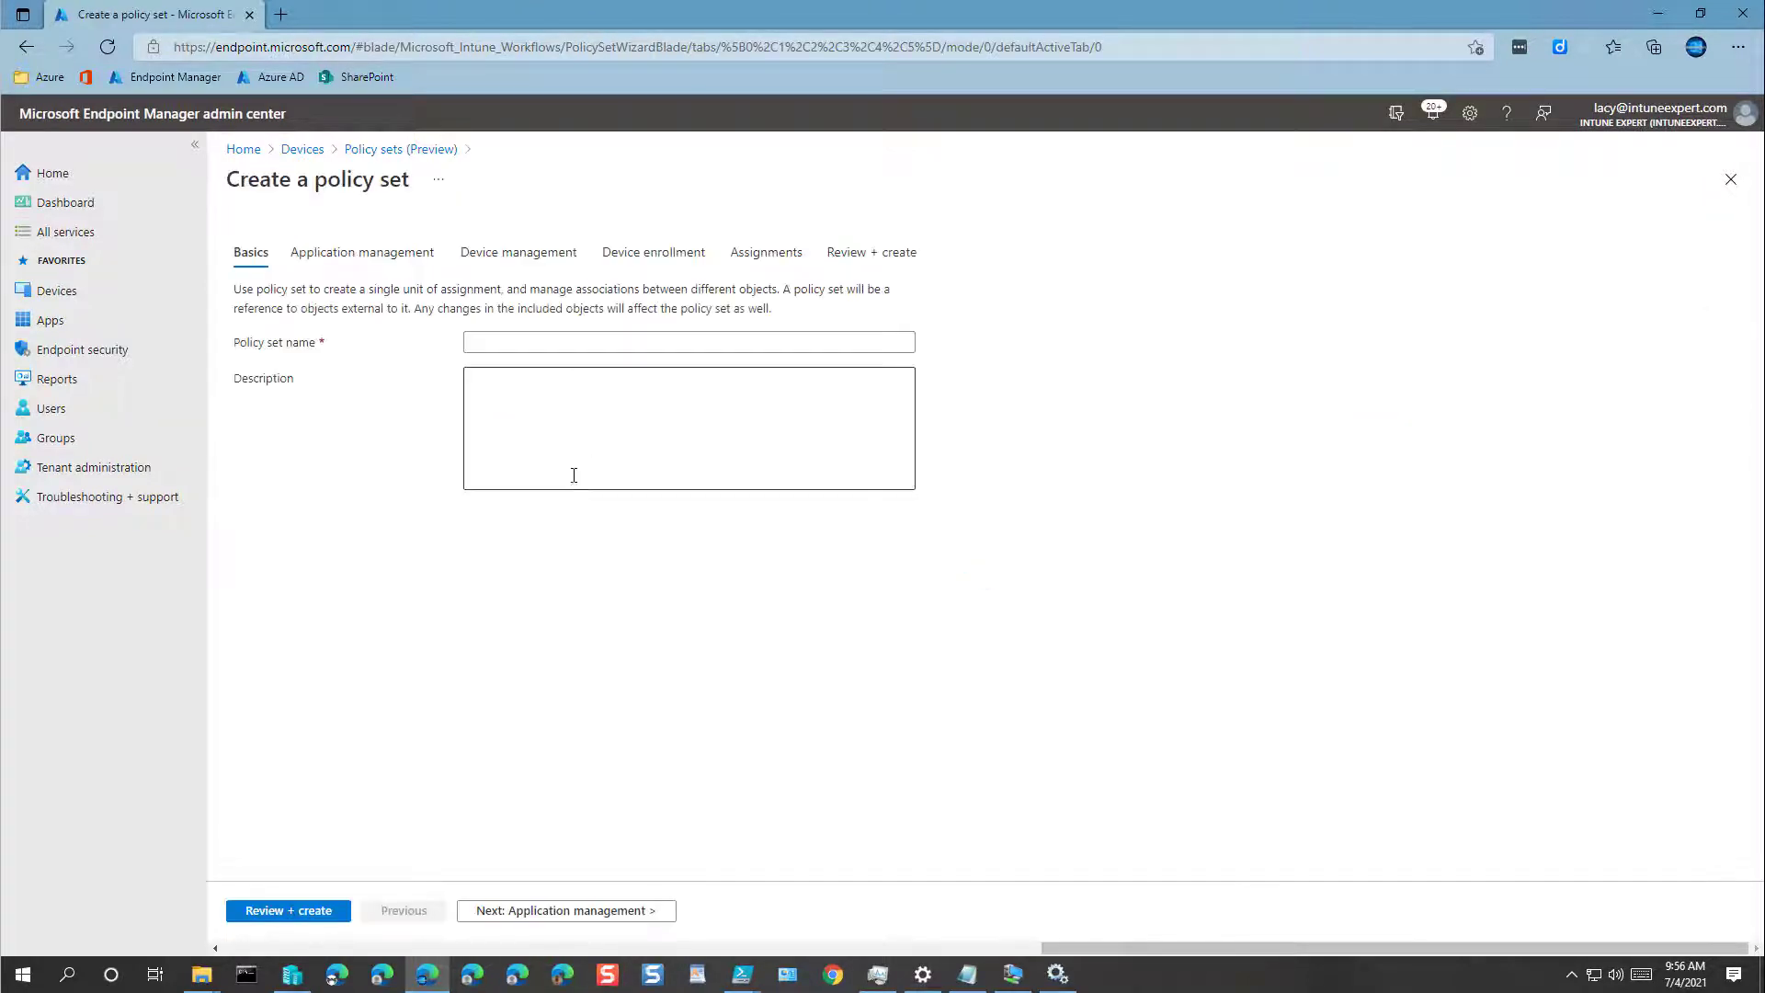
left_click(510, 343)
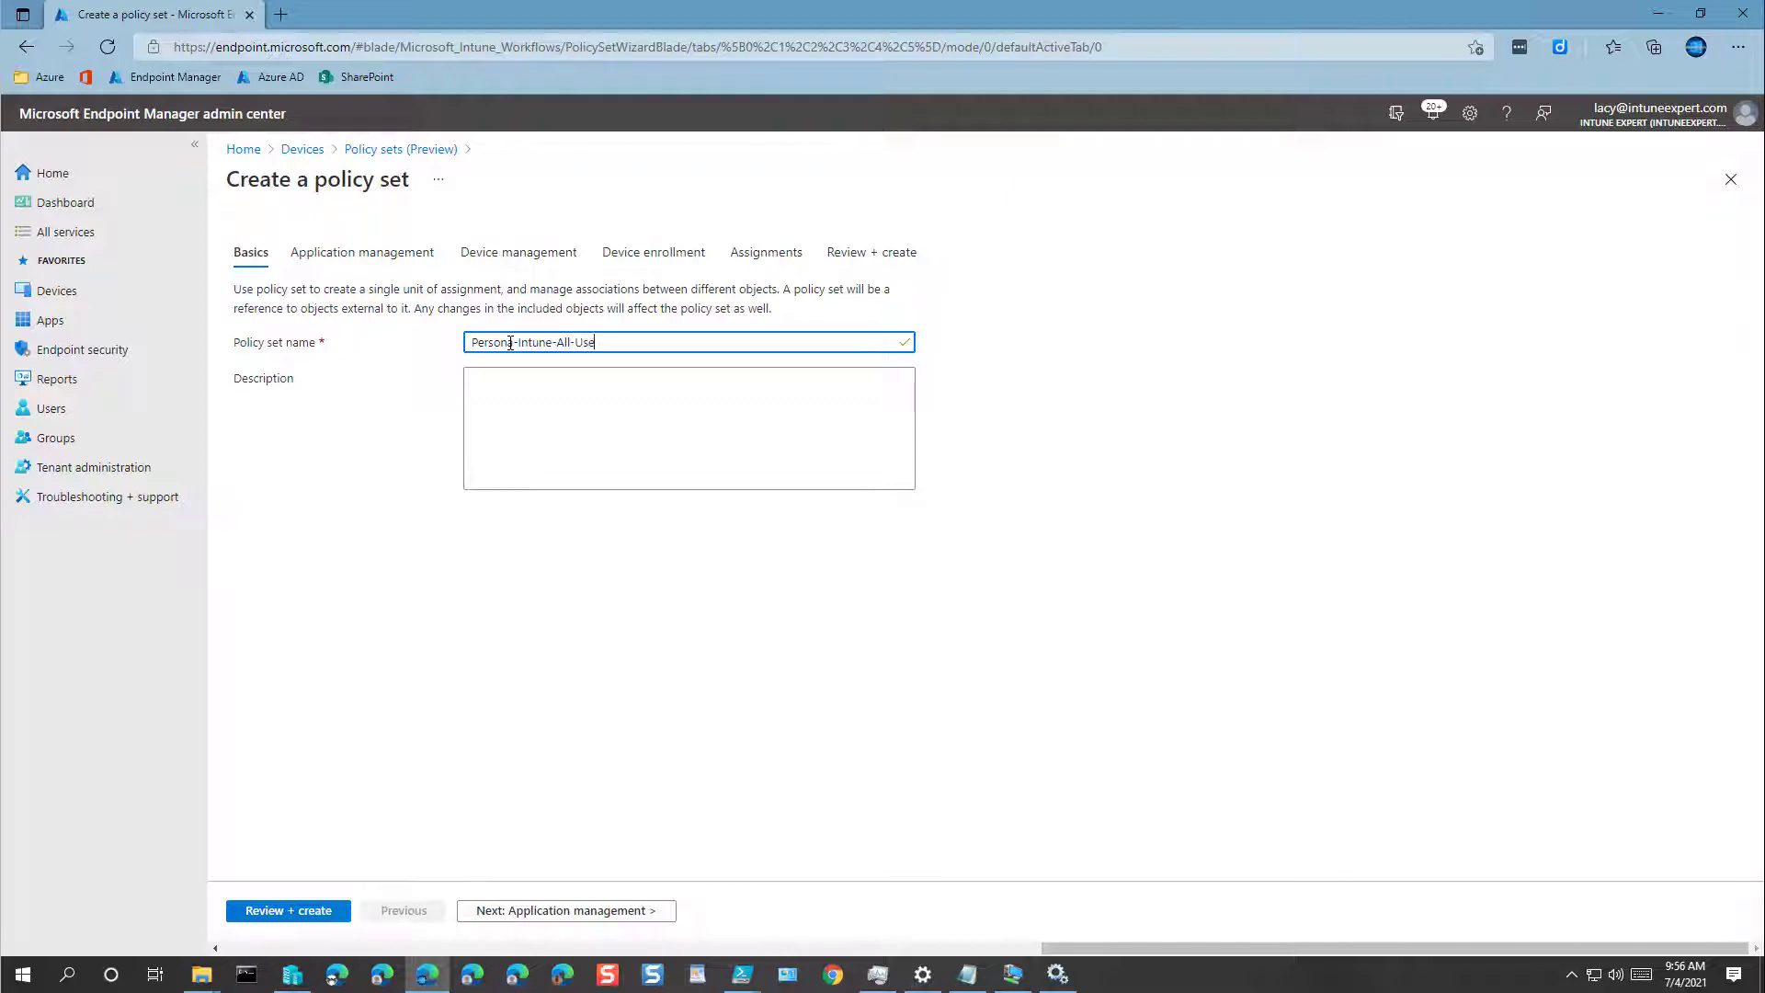
key("ctrl+a")
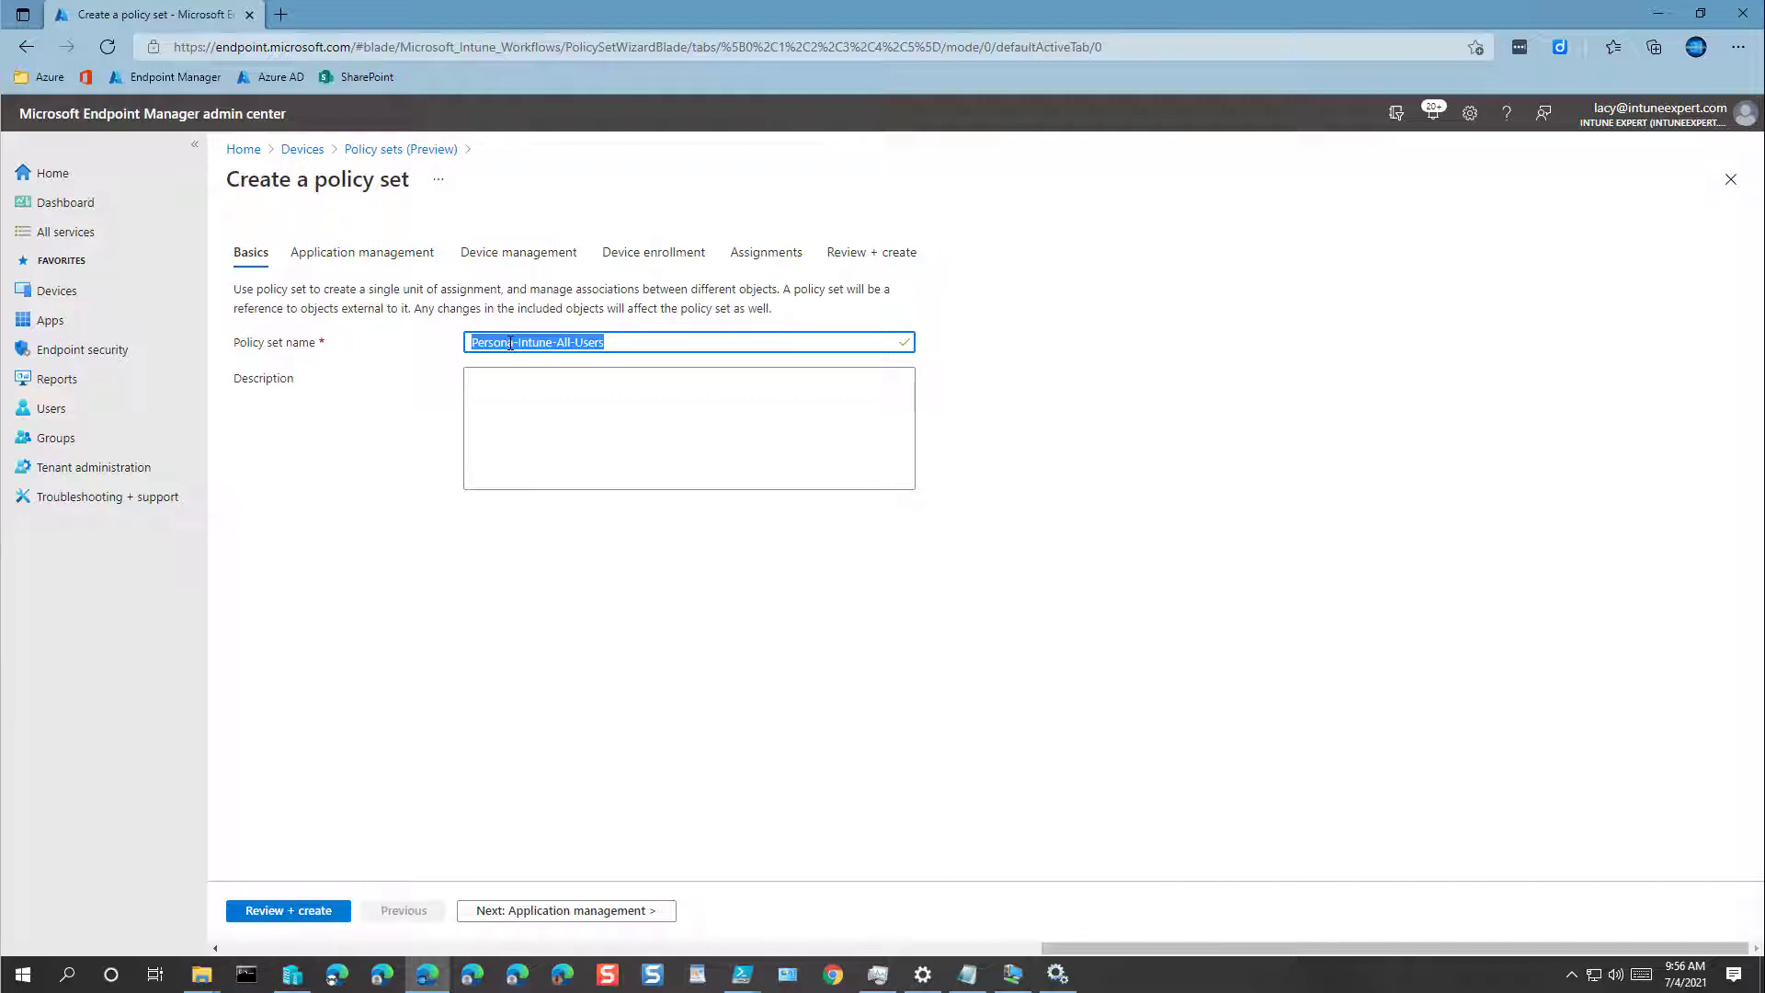
left_click(562, 395)
type("Persona-Intune-All-Users")
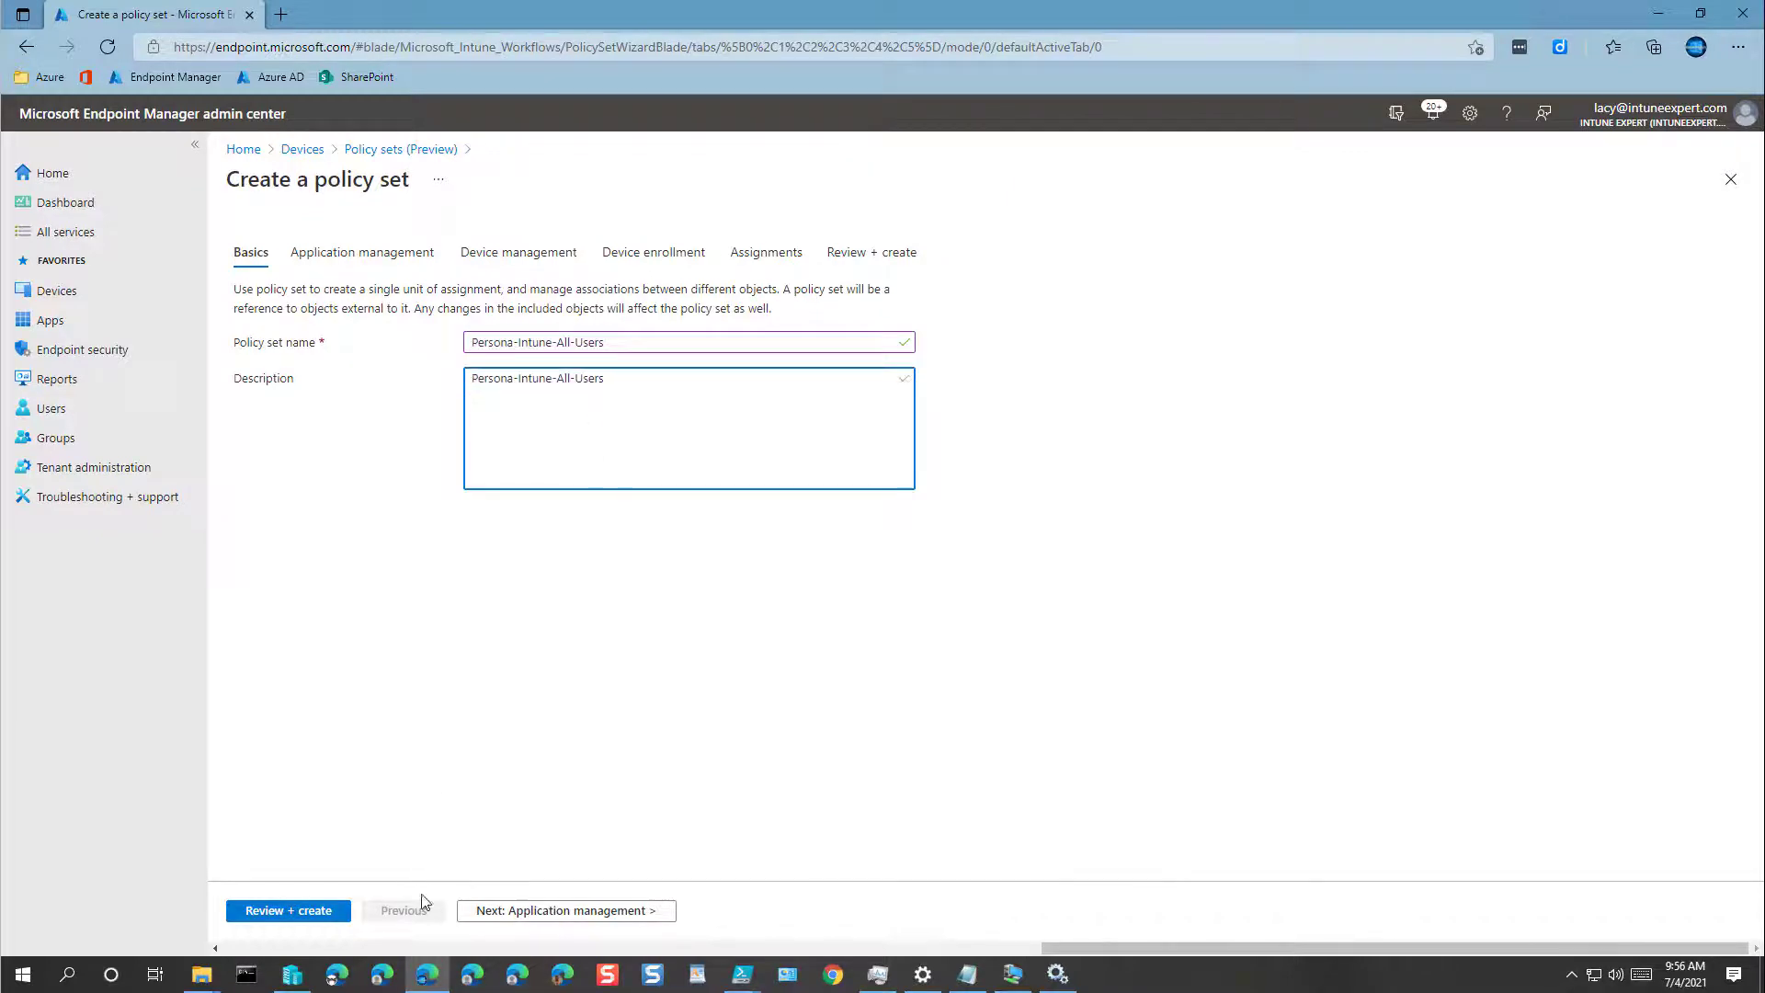
left_click(288, 910)
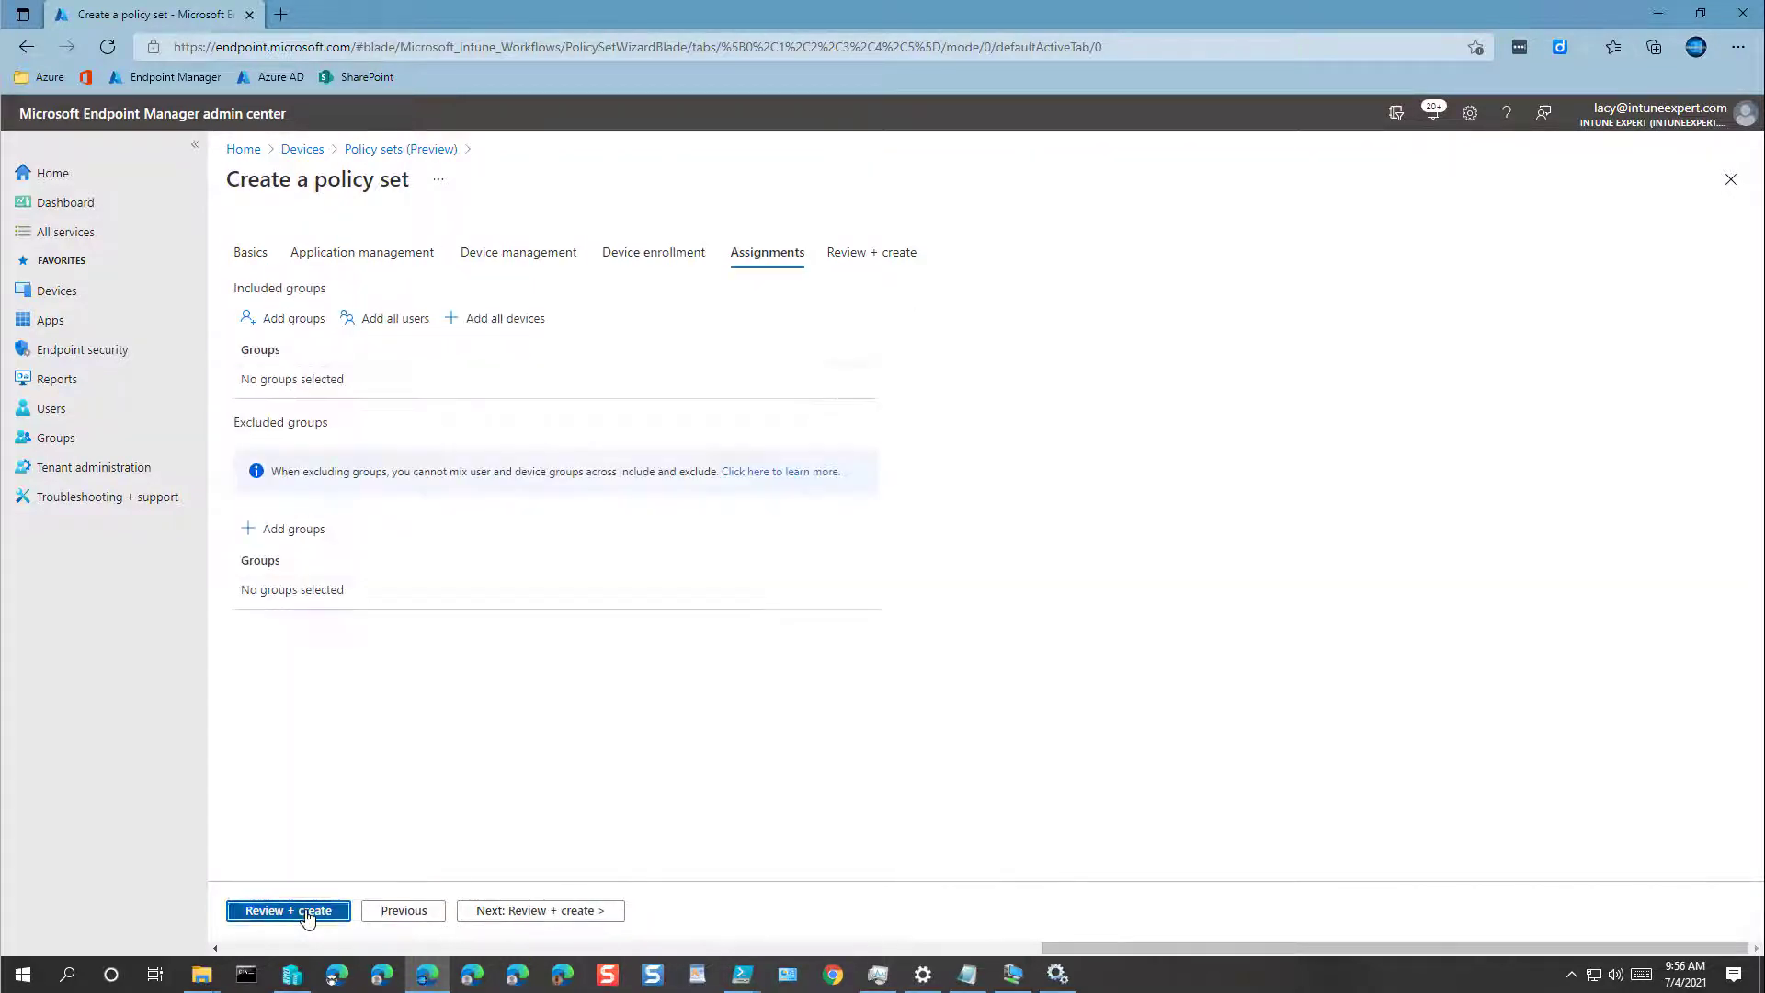
left_click(265, 910)
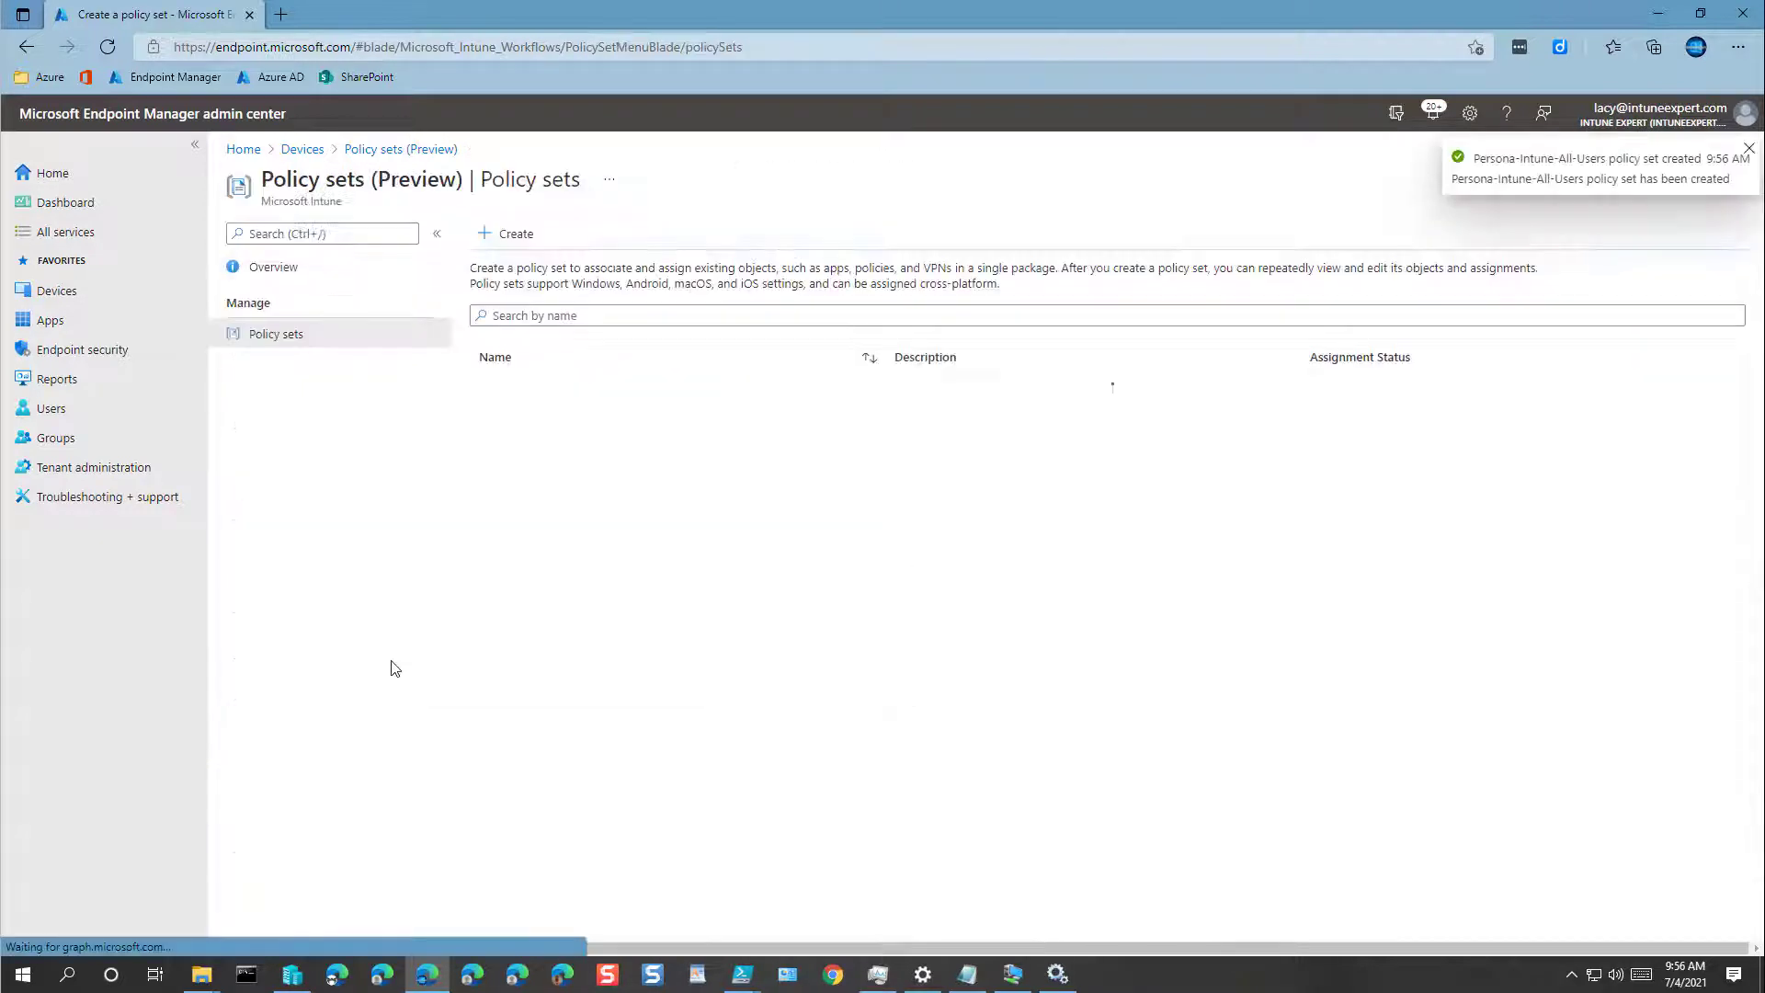
Step: Create the Persona-Intune-Field-Users policy set, using its name as the description
left_click(510, 233)
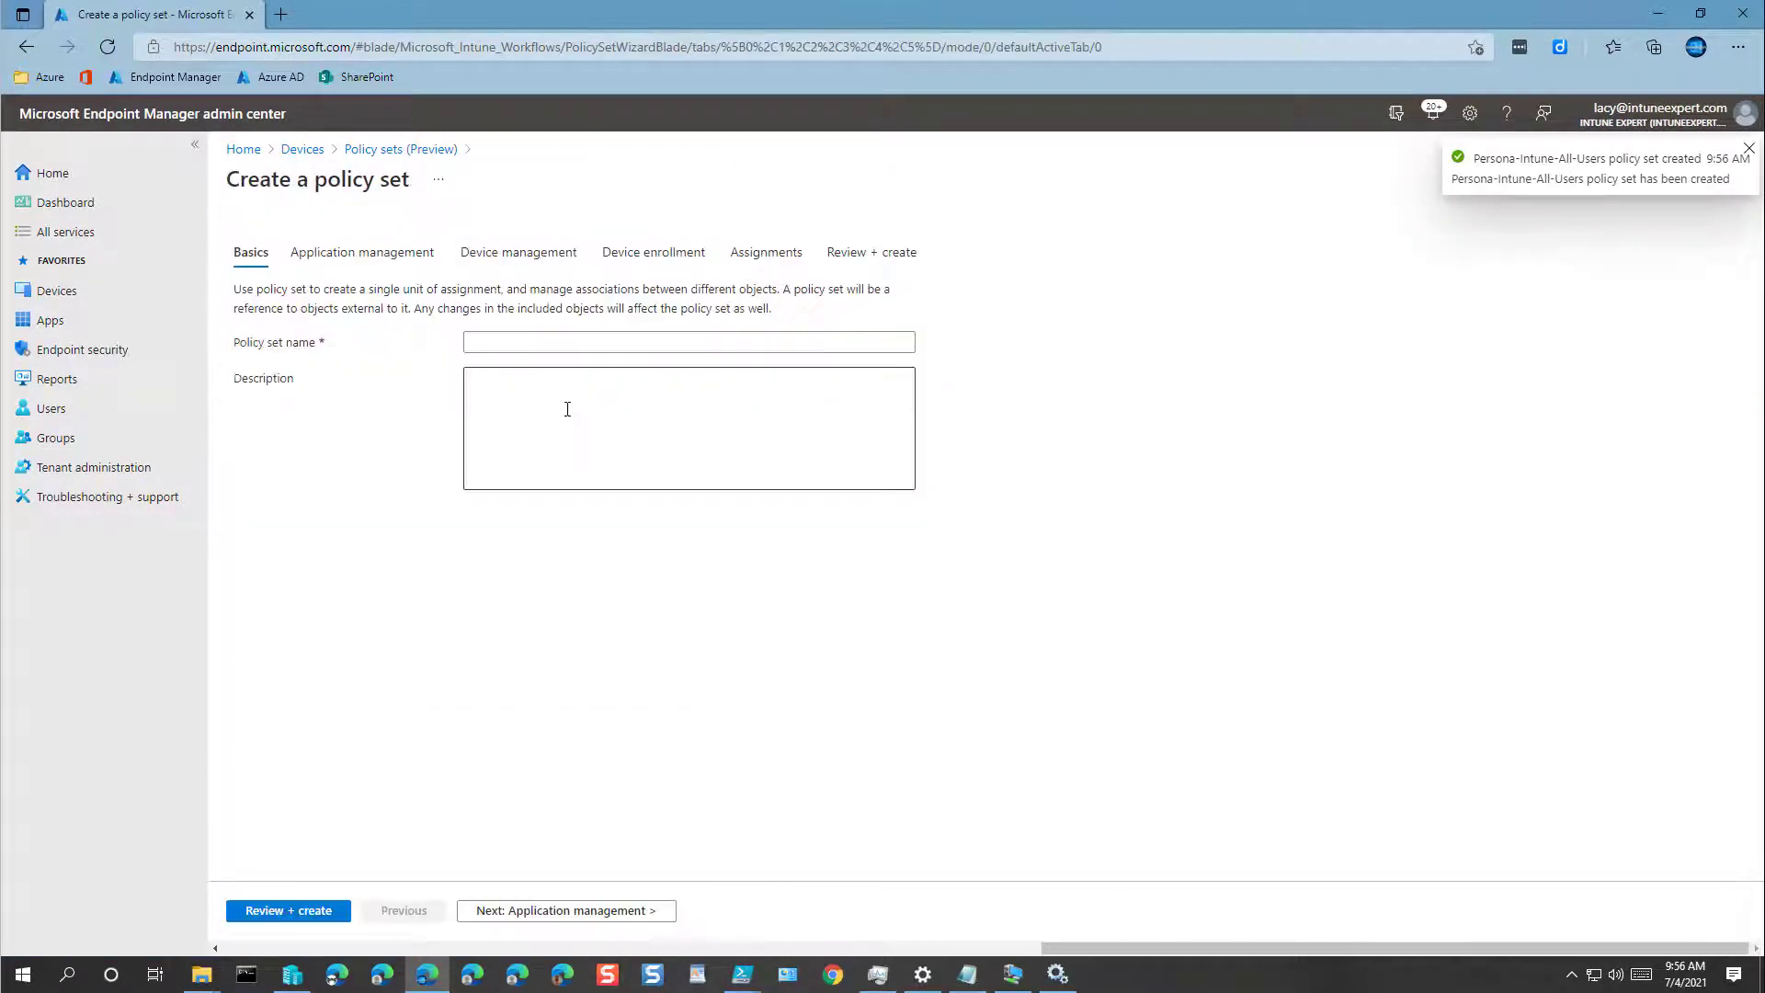
left_click(576, 342)
type("Persona-Intune-All-Users")
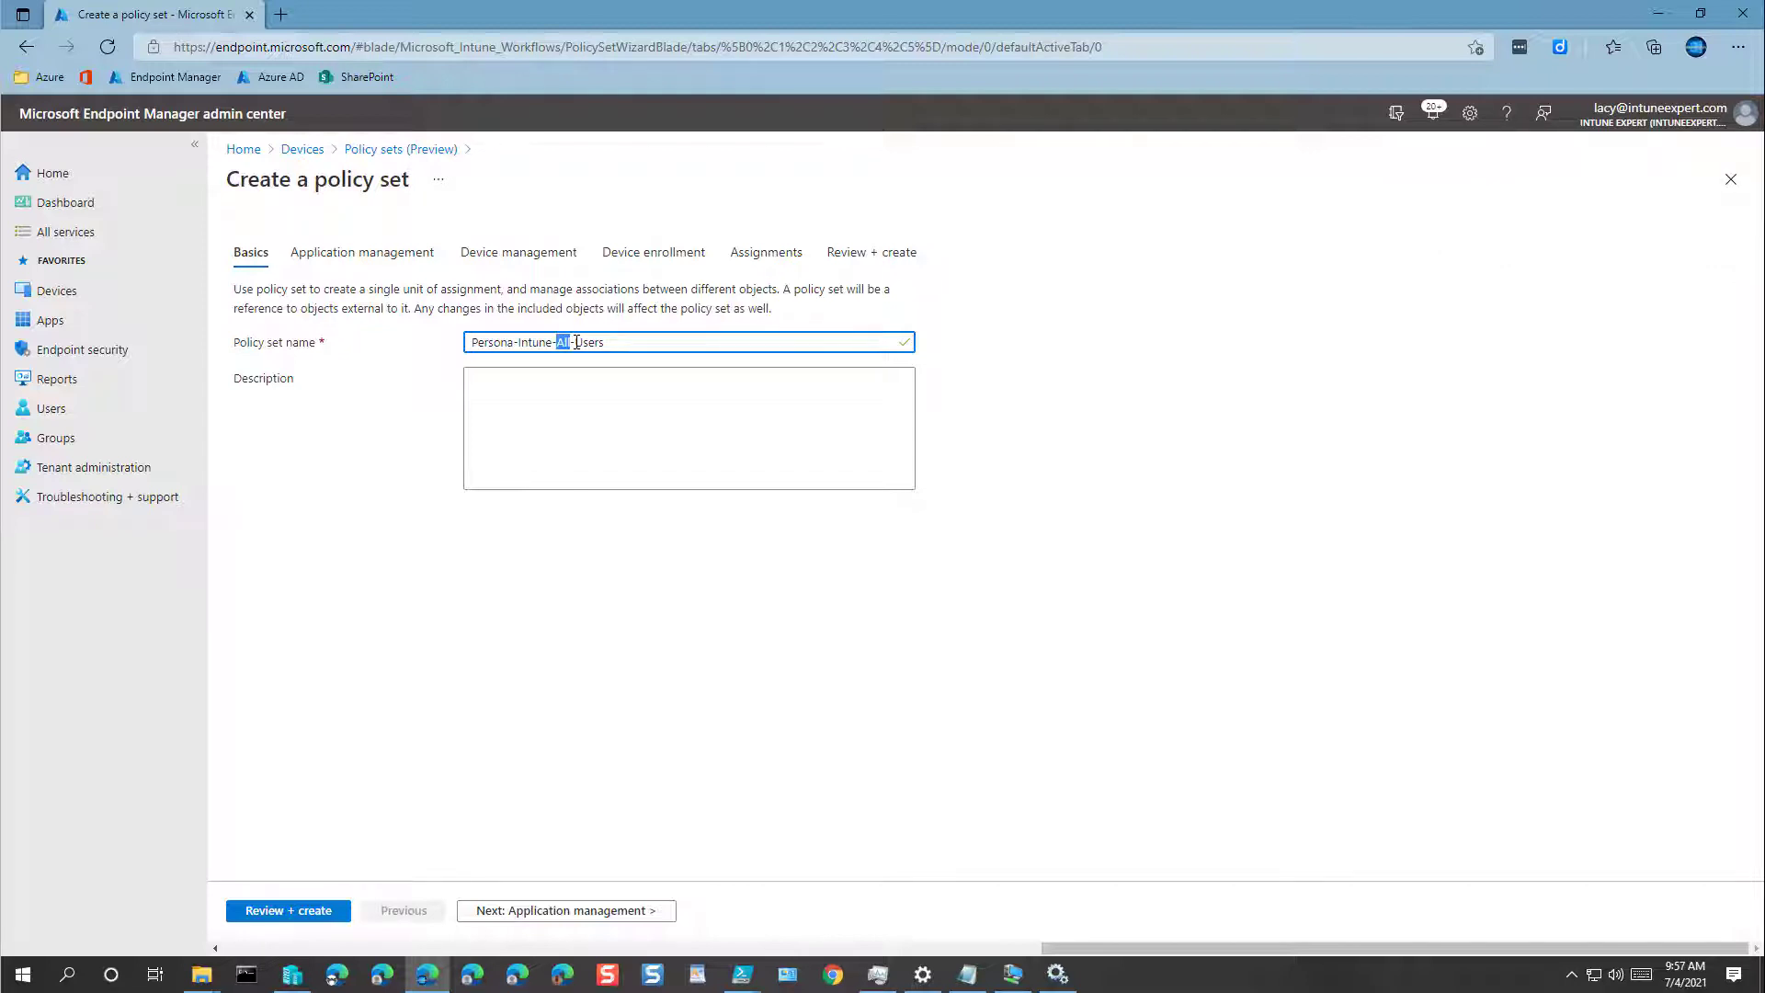
type("Field")
key("ctrl+a")
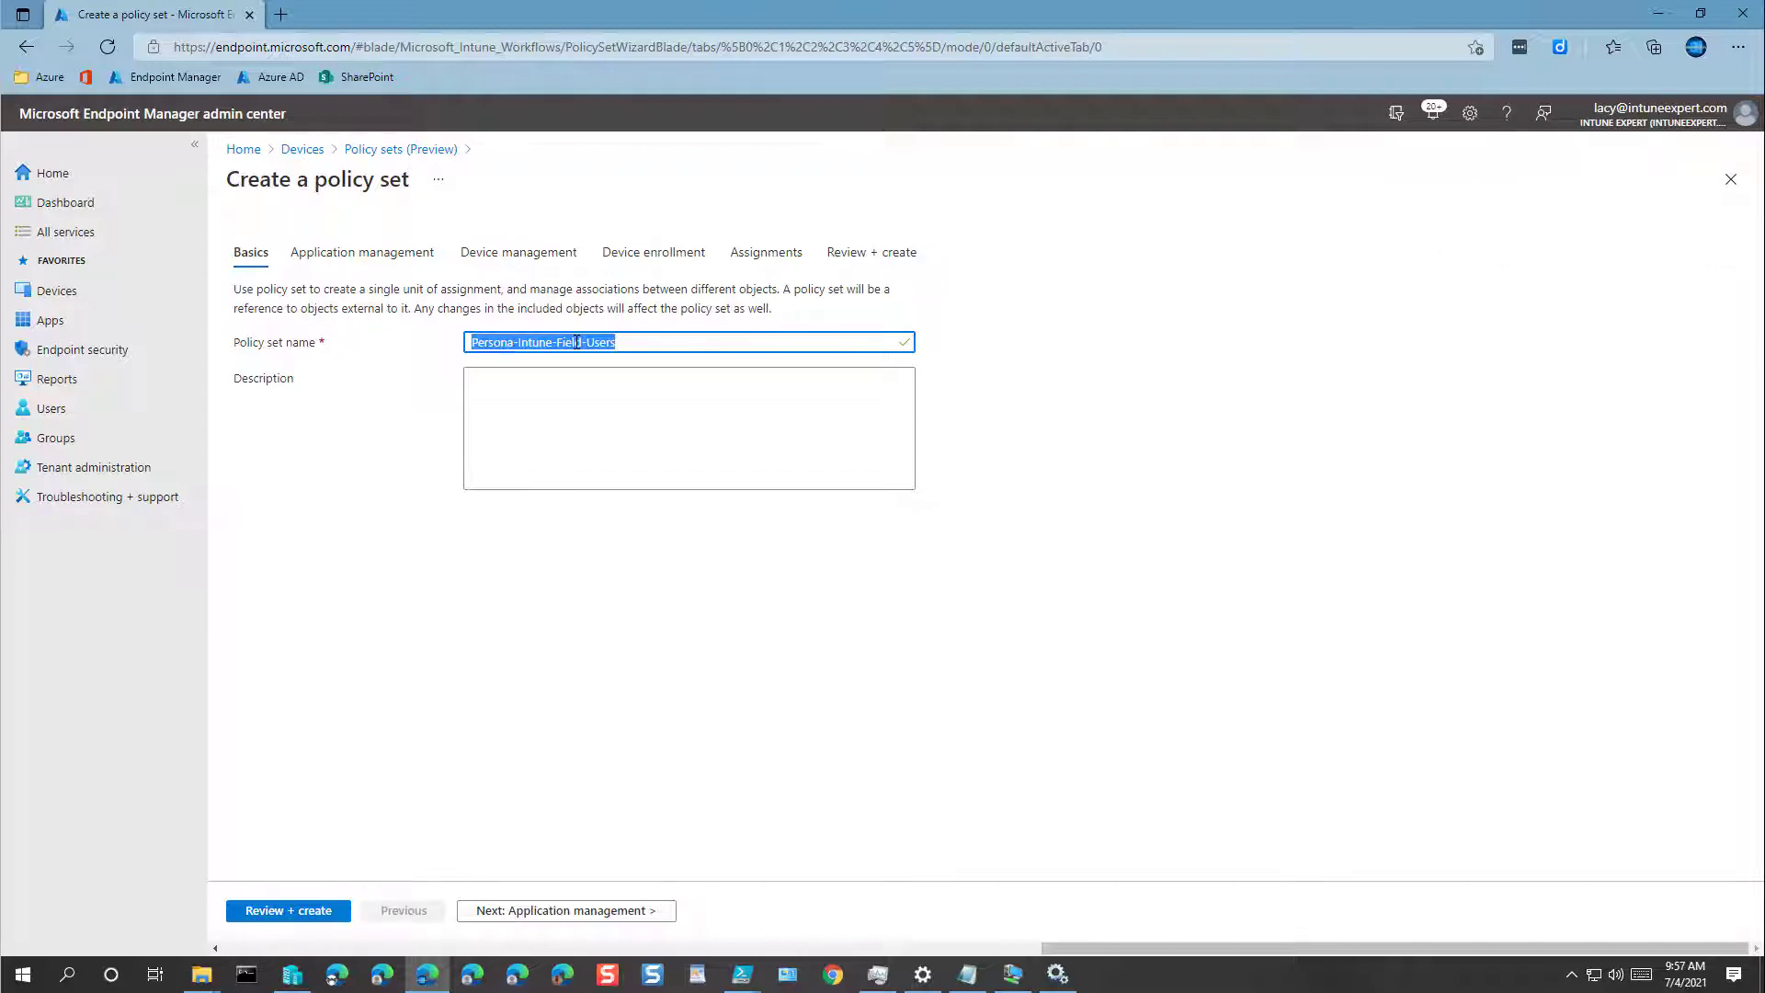
key("ctrl+c")
left_click(674, 398)
key("ctrl+v")
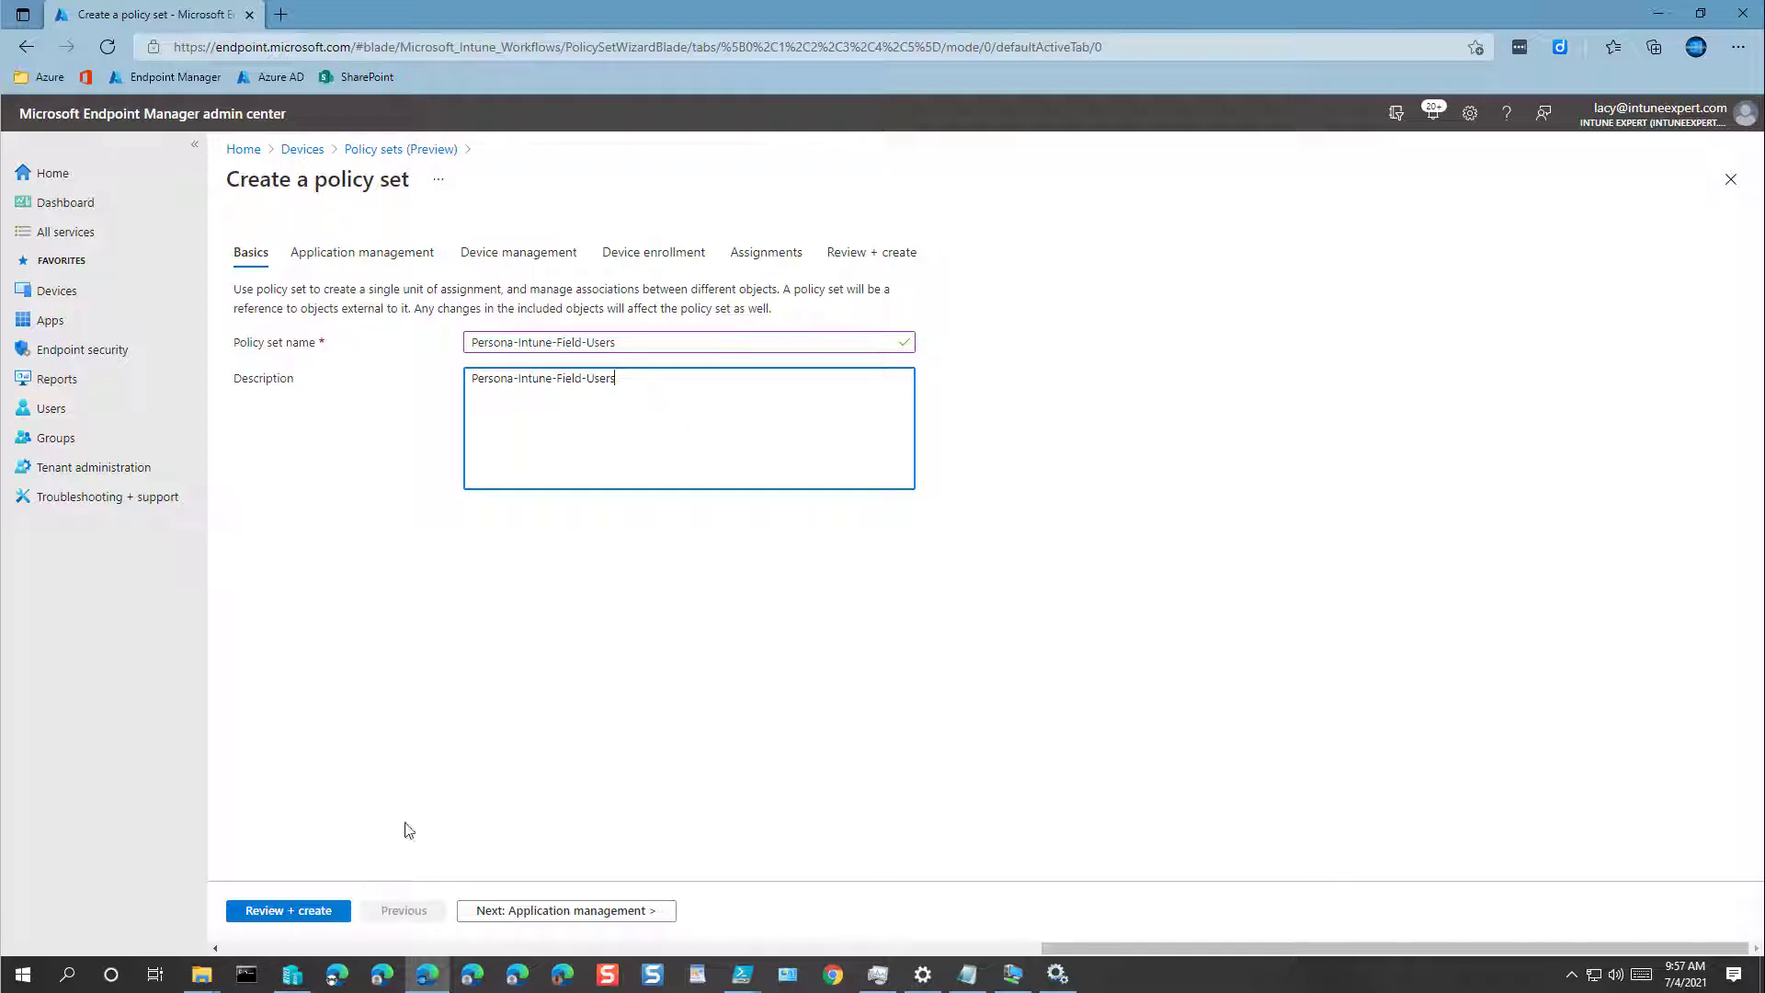
left_click(288, 910)
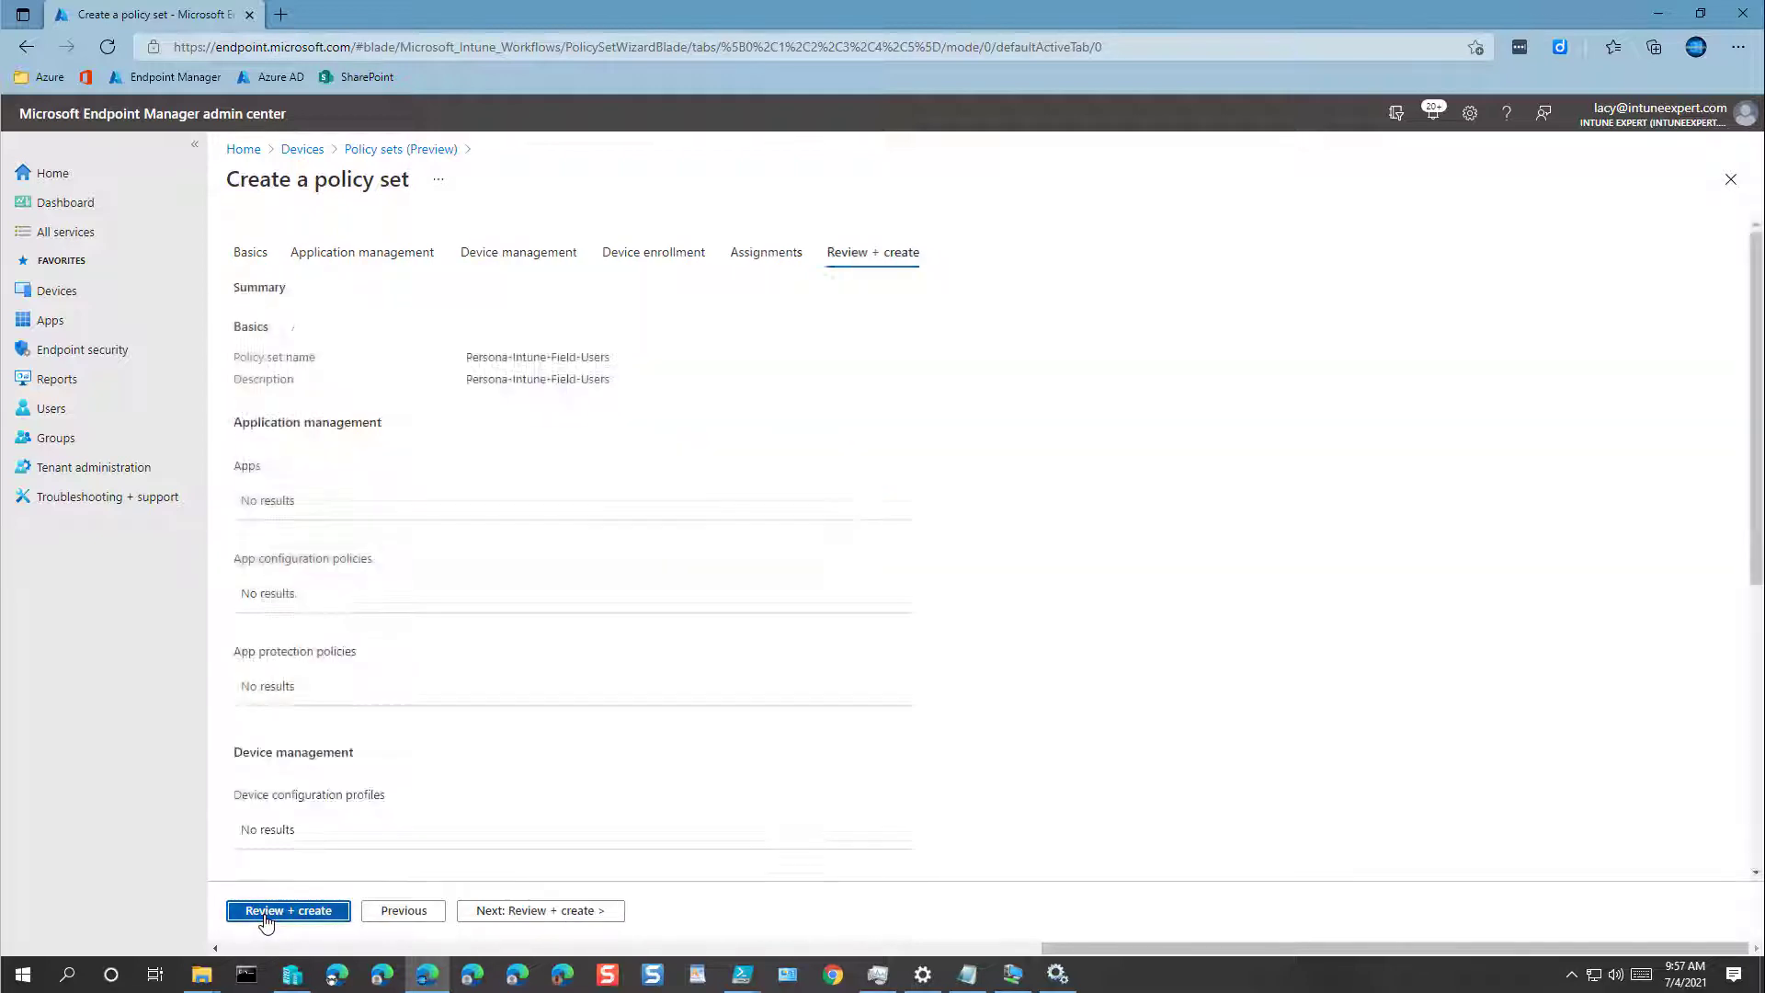
left_click(288, 910)
Step: Create the Persona-Intune-Office-Users policy set, using its name as the description
left_click(520, 231)
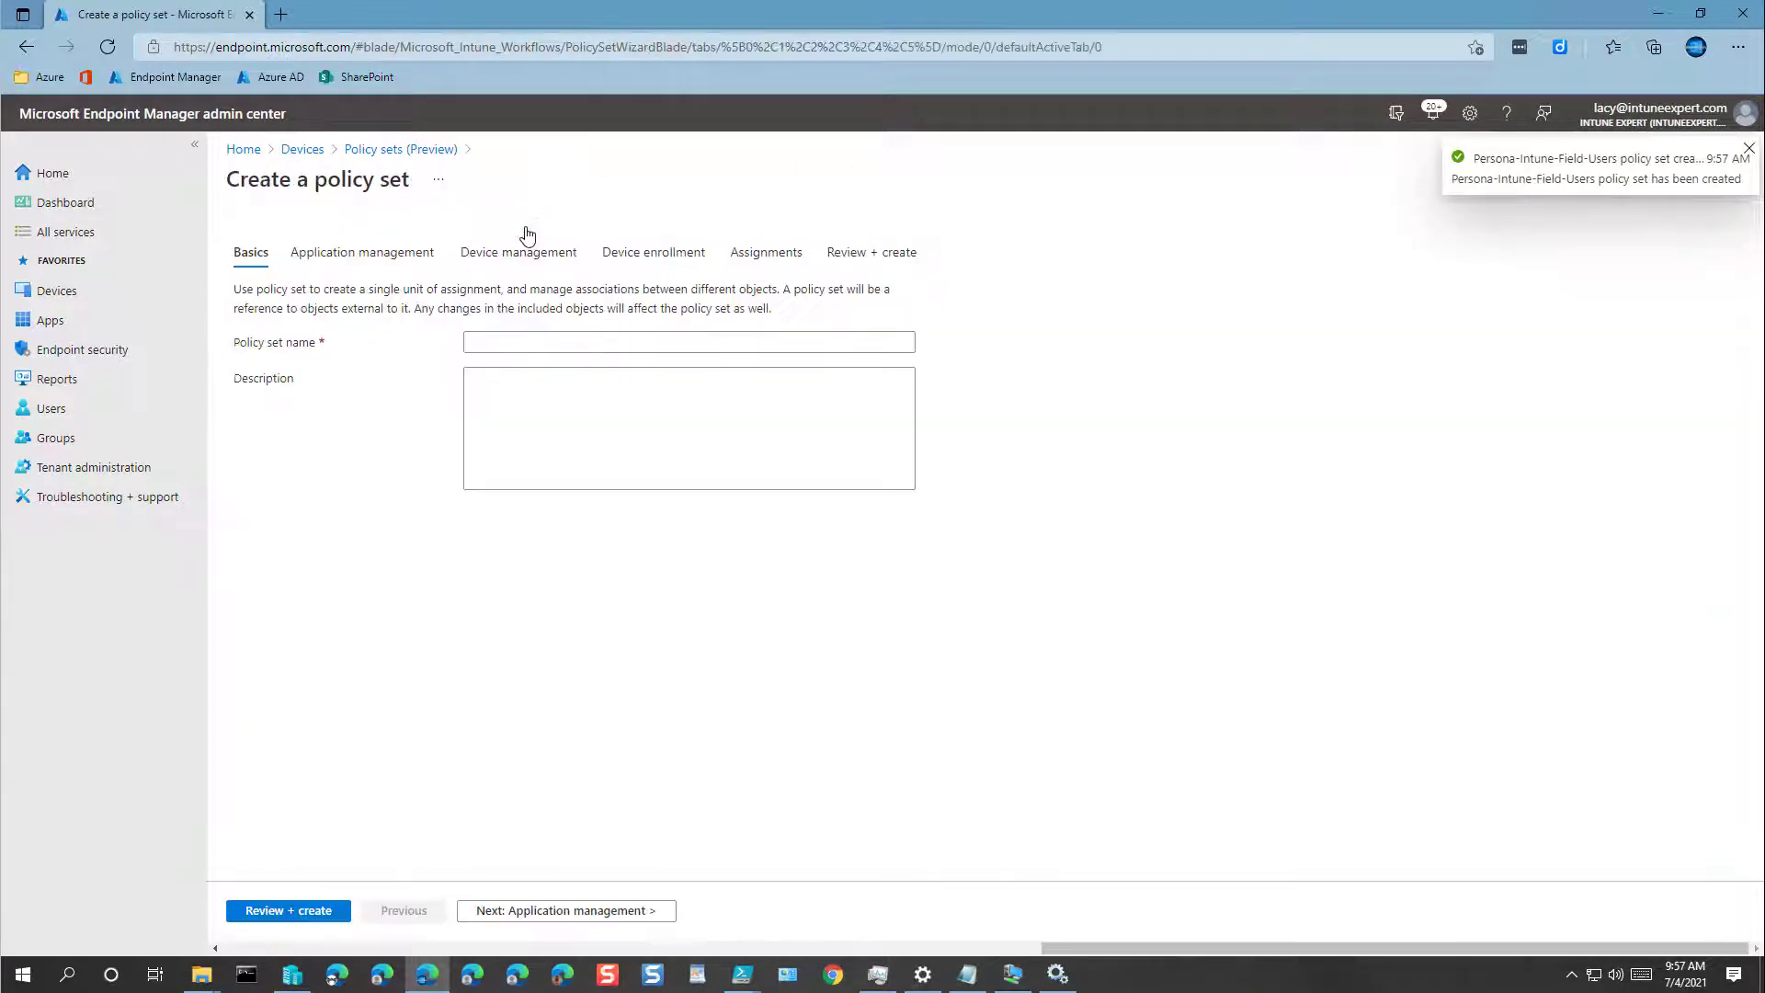
left_click(576, 341)
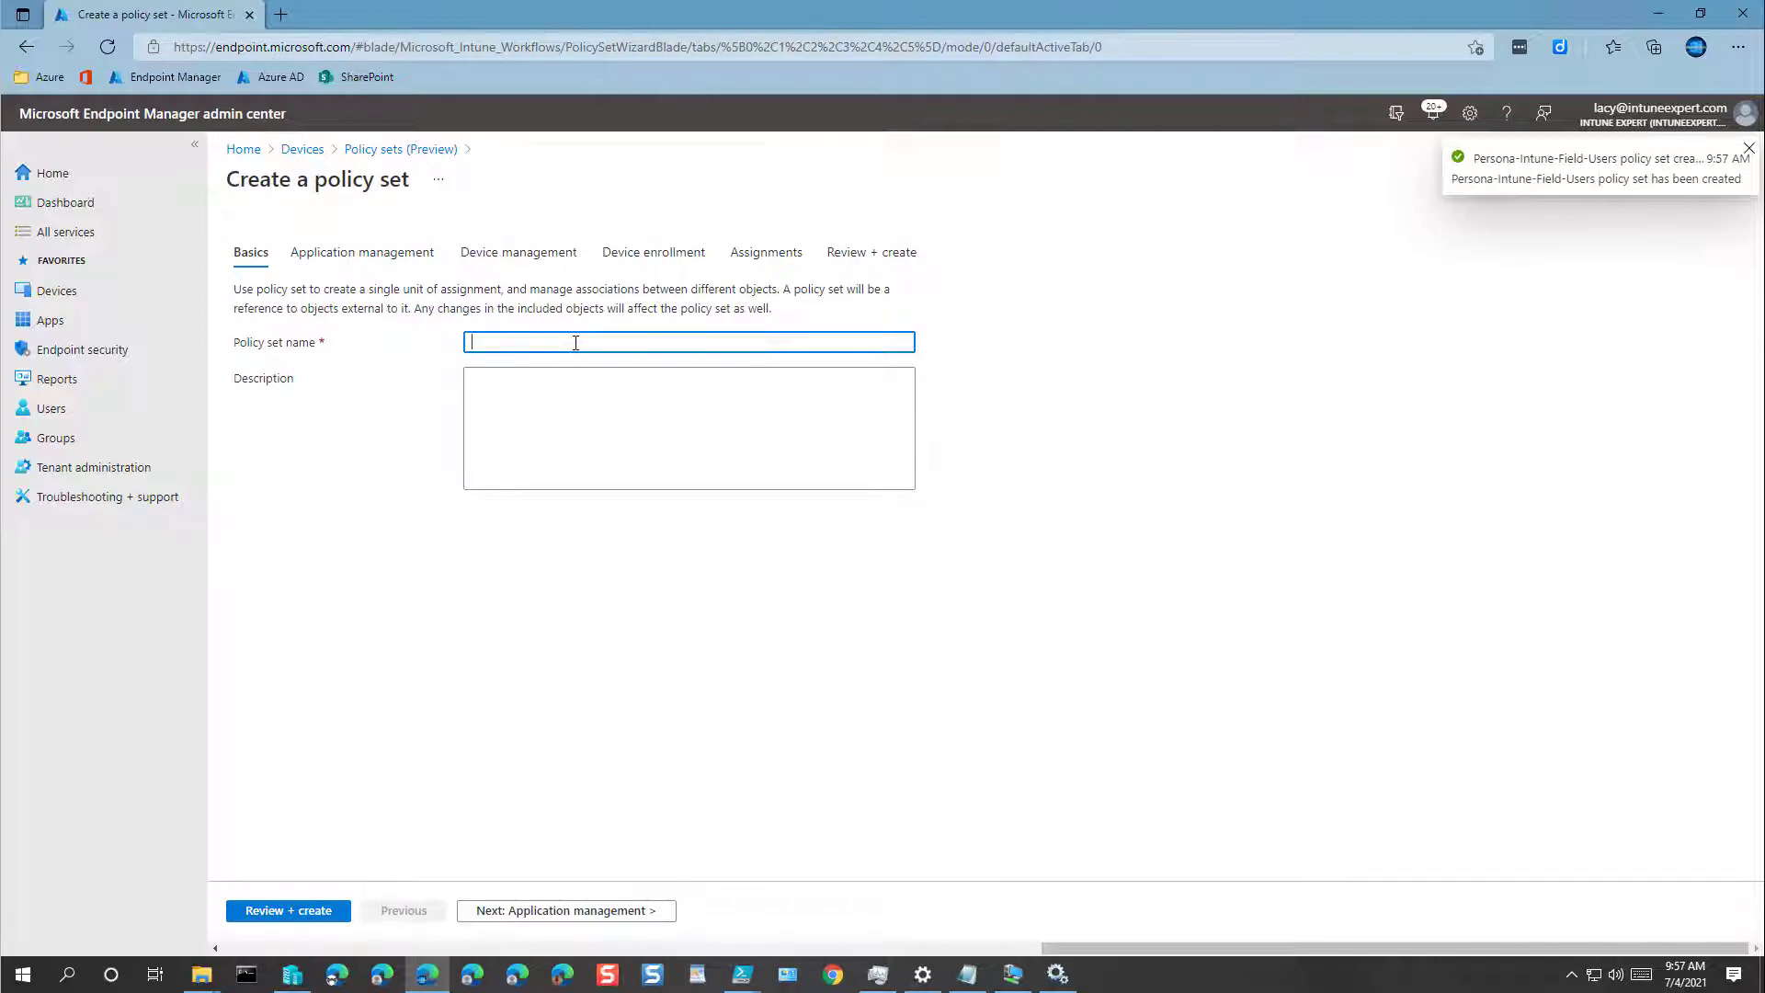
key("ctrl+v")
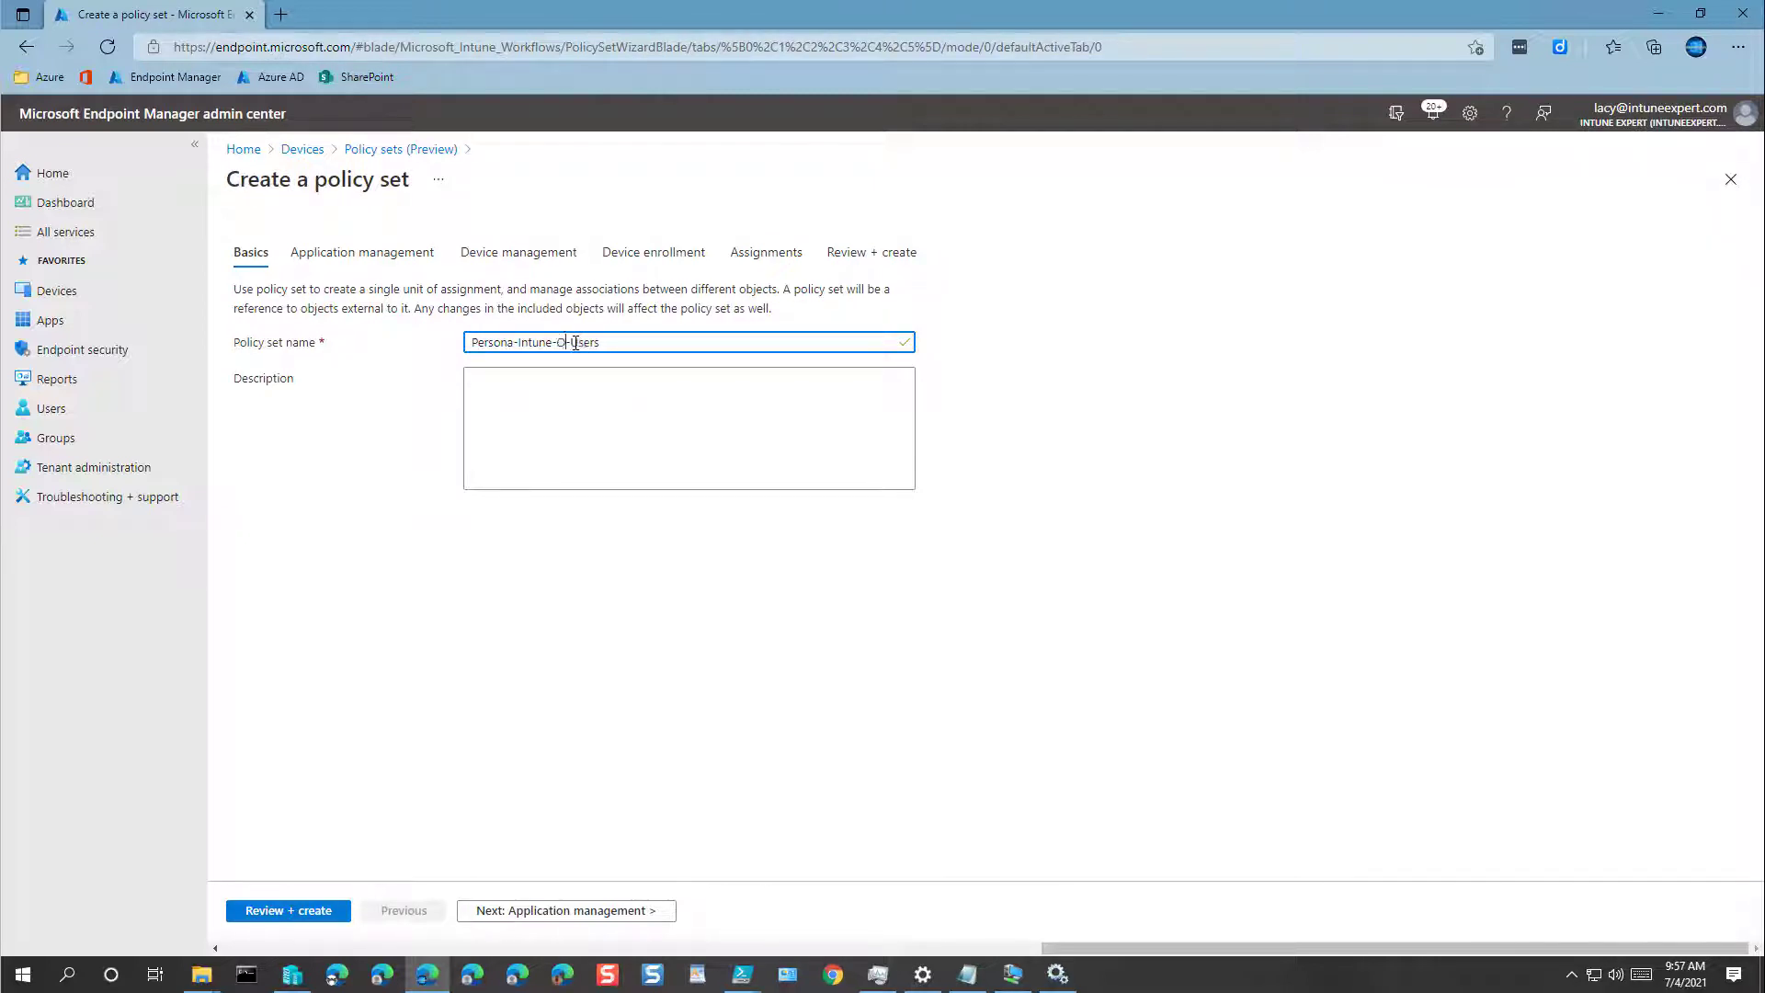
key("ctrl+a")
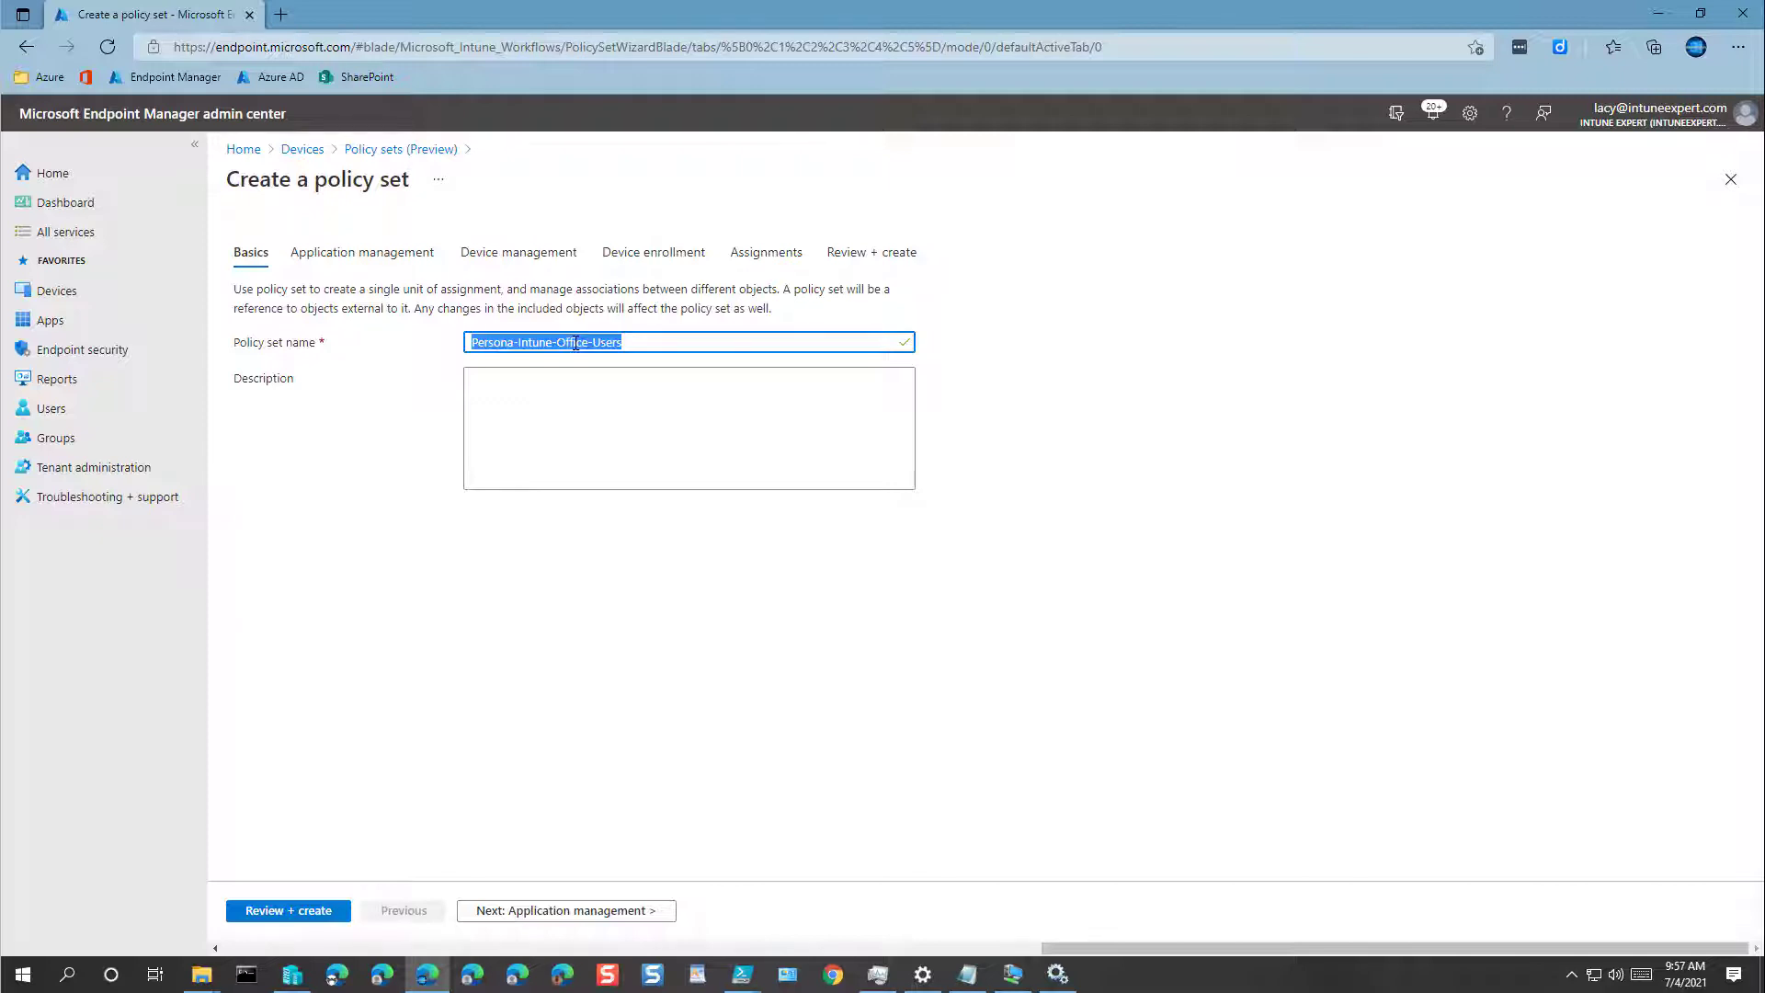
left_click(630, 402)
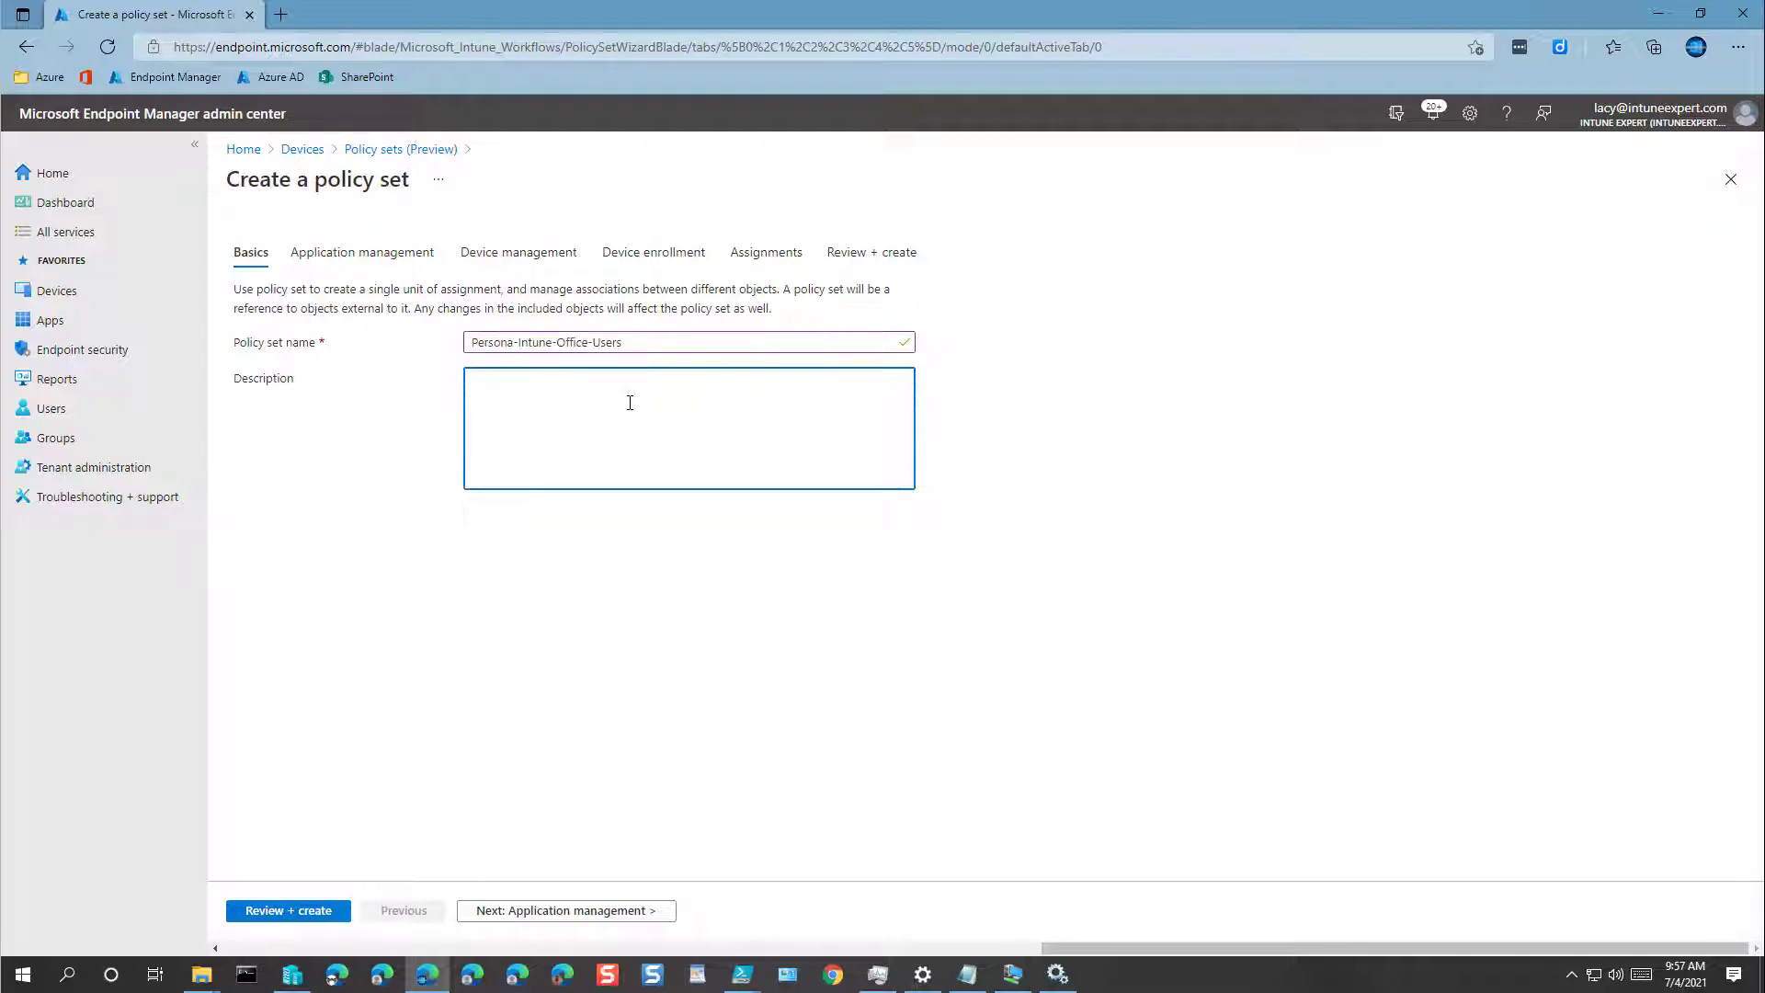
key("ctrl+v")
left_click(284, 911)
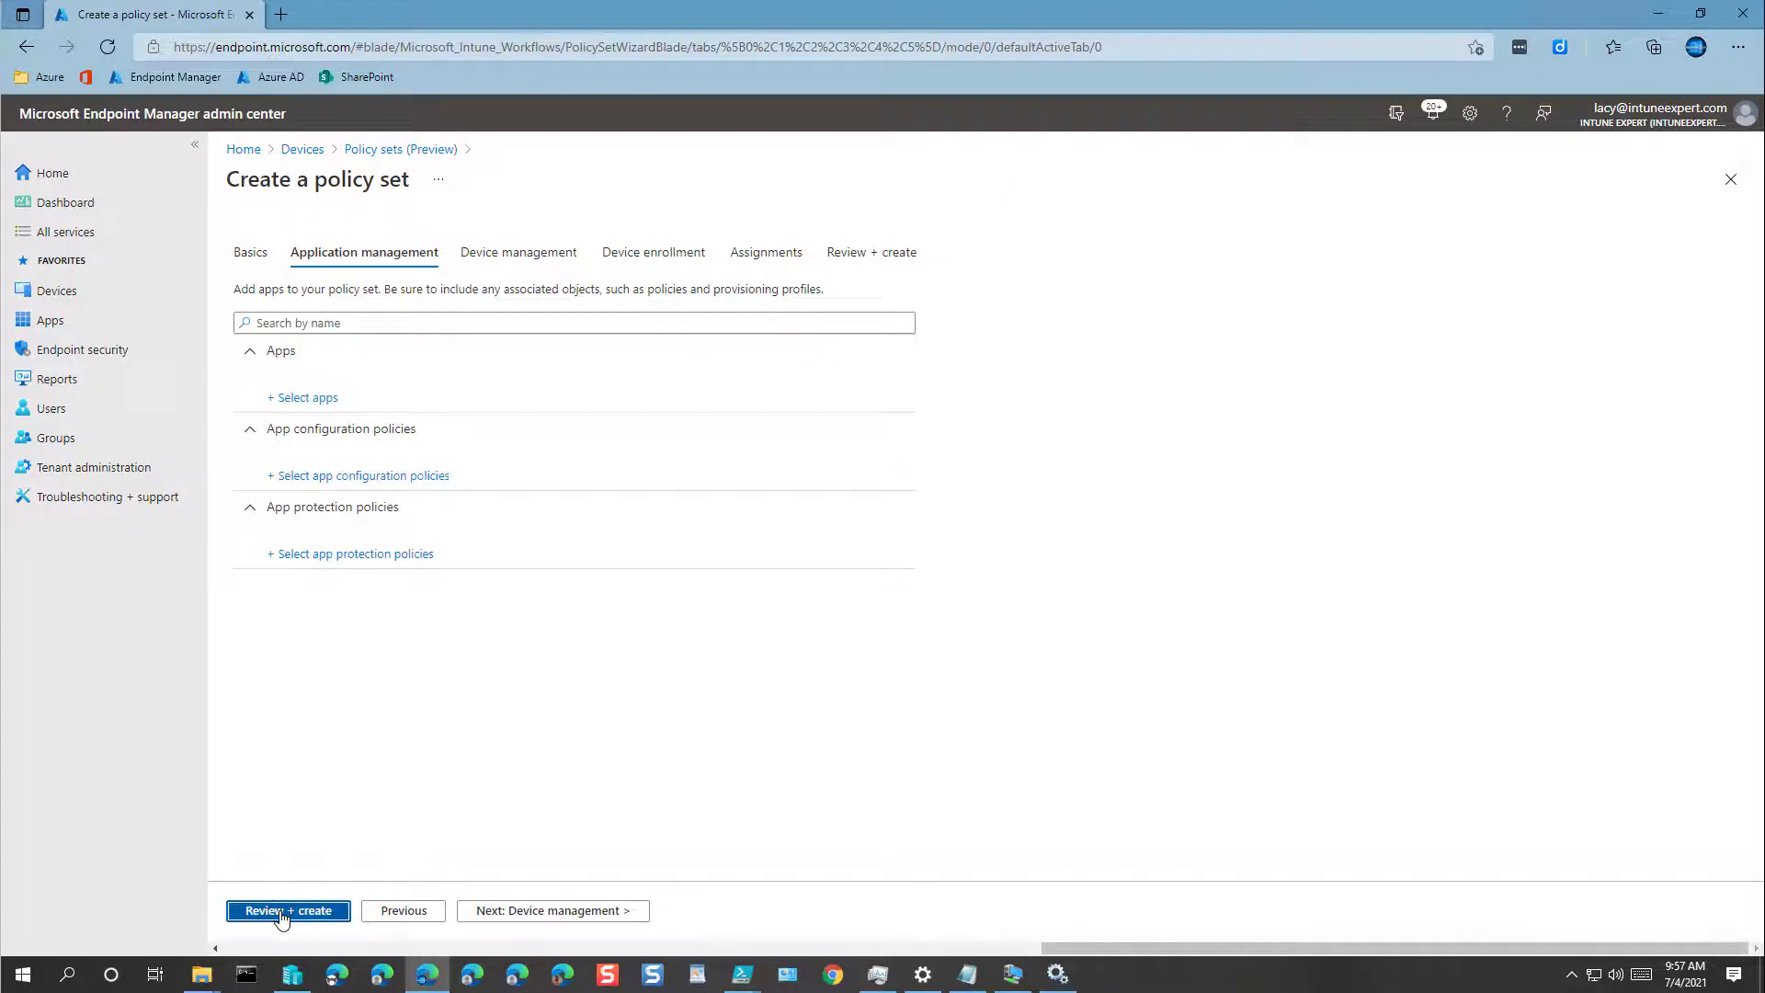
left_click(280, 911)
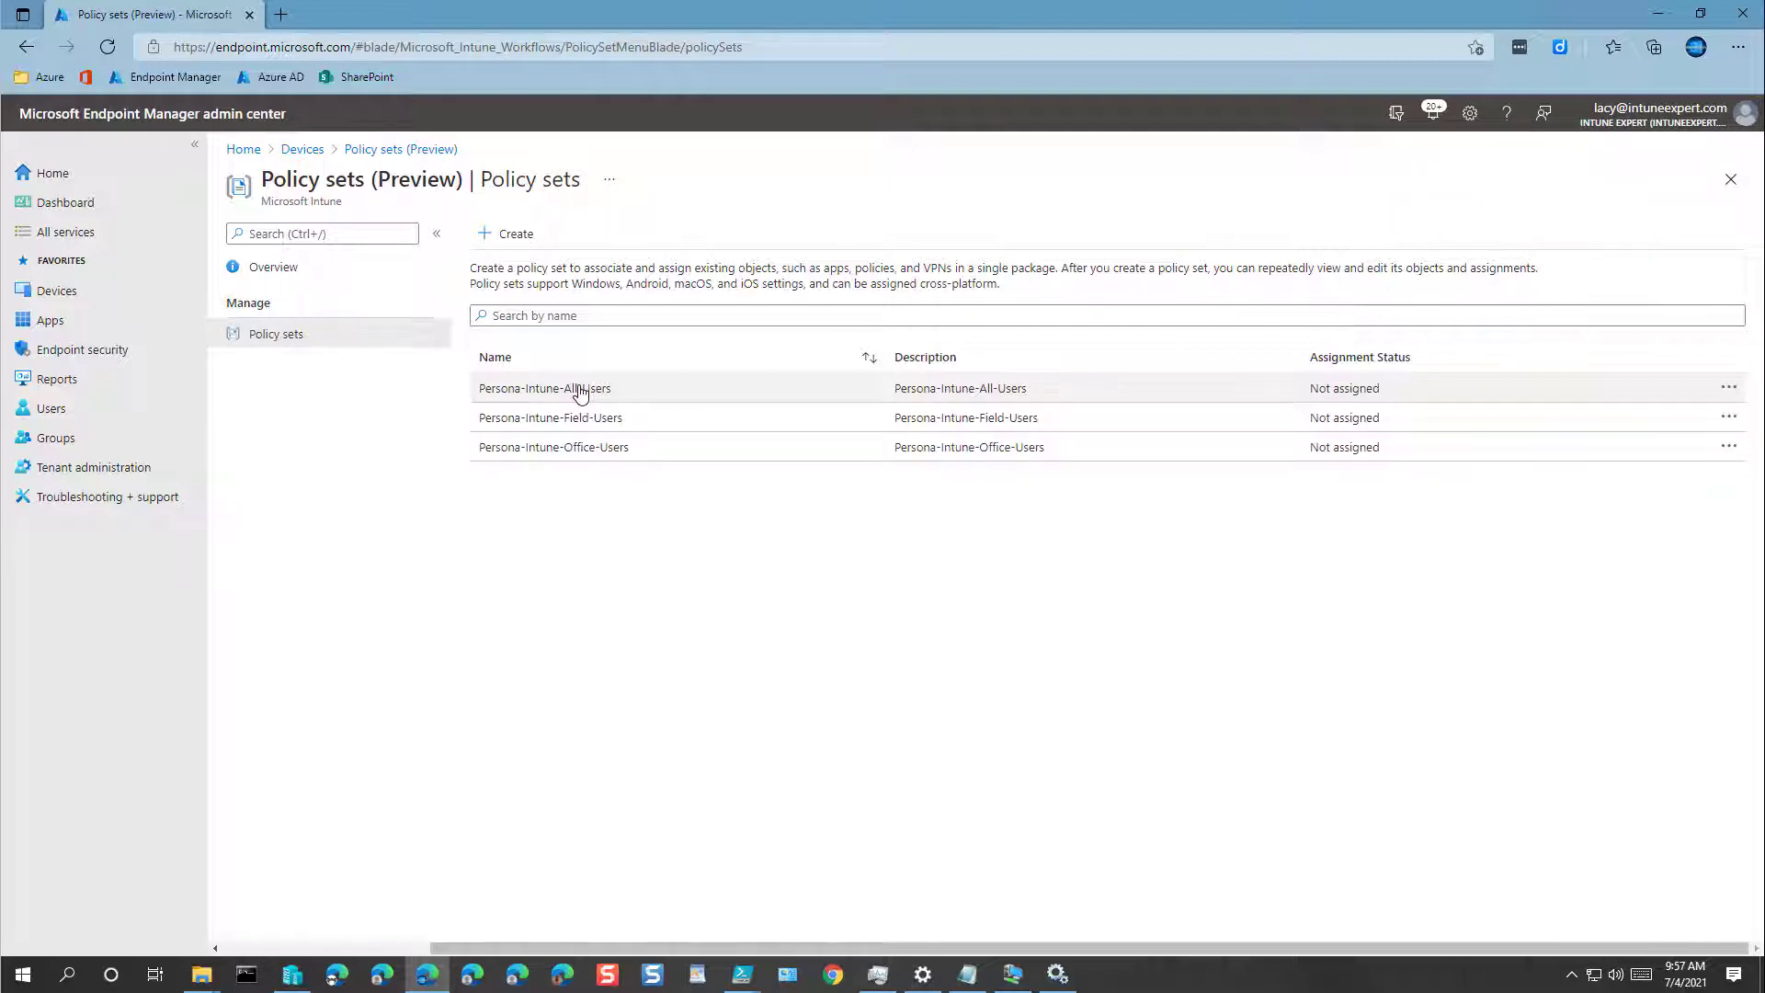
Step: Add the Intune-All-Users group as an included assignment on Persona-Intune-All-Users and save
left_click(580, 391)
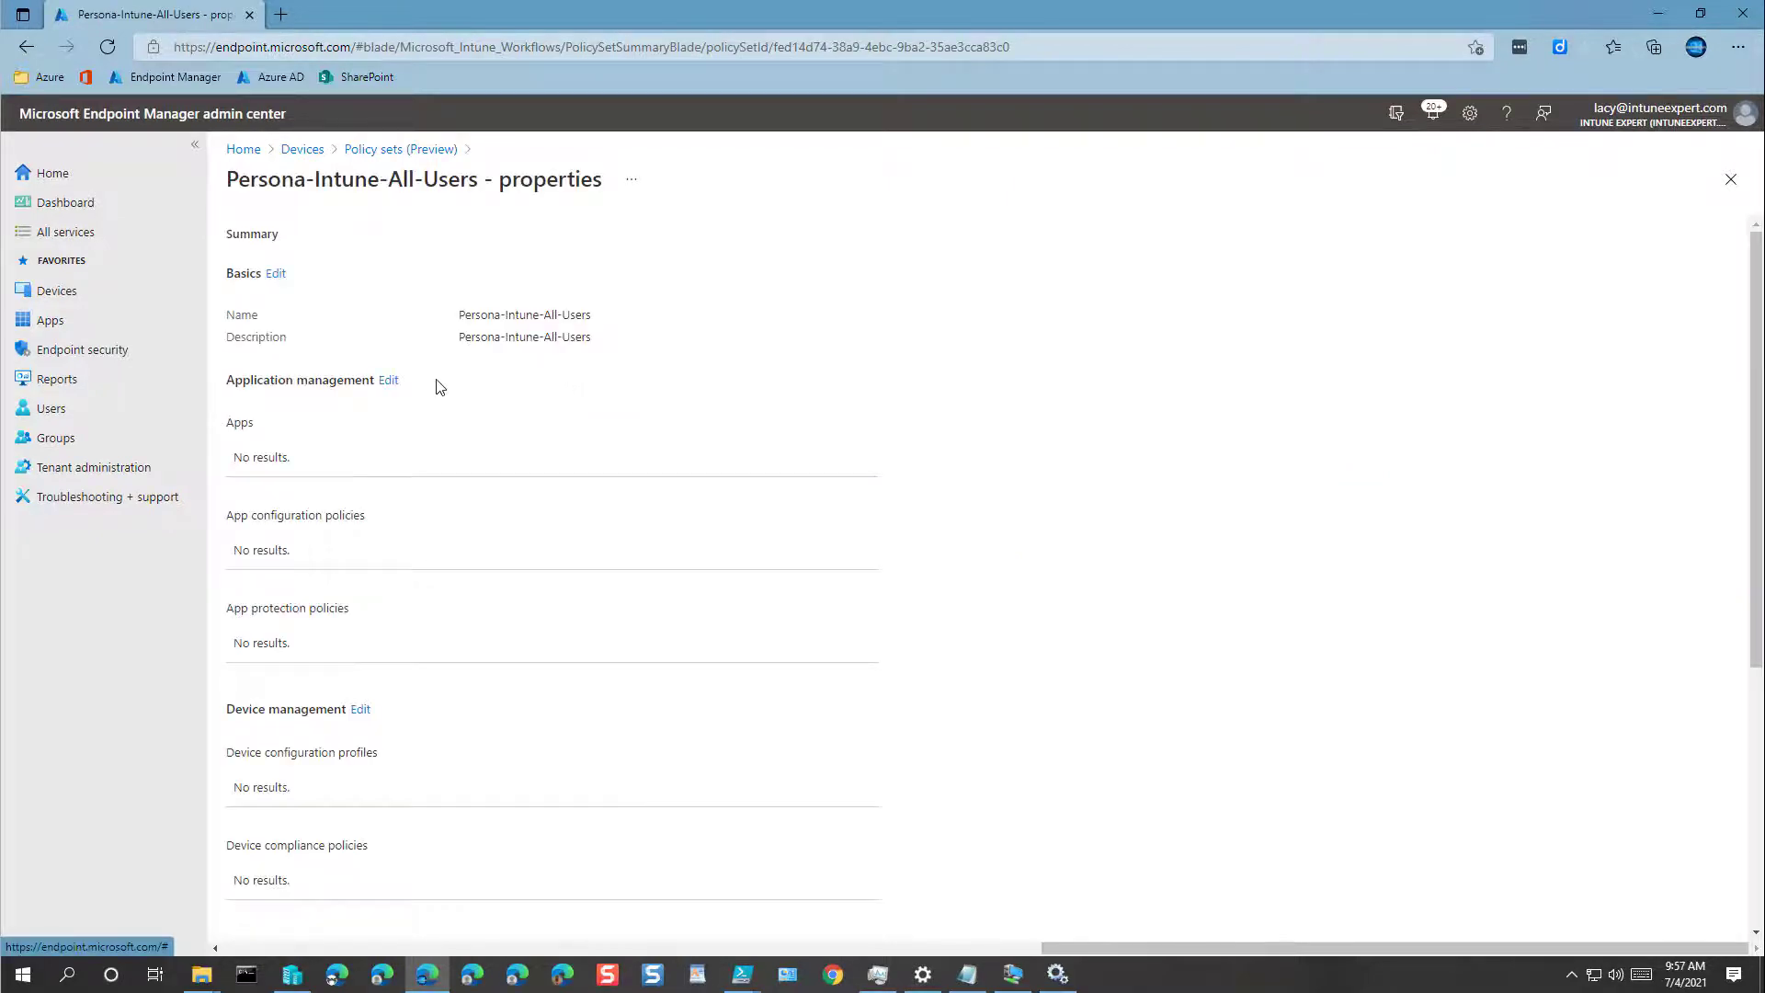
scroll(432, 405, "down", 5)
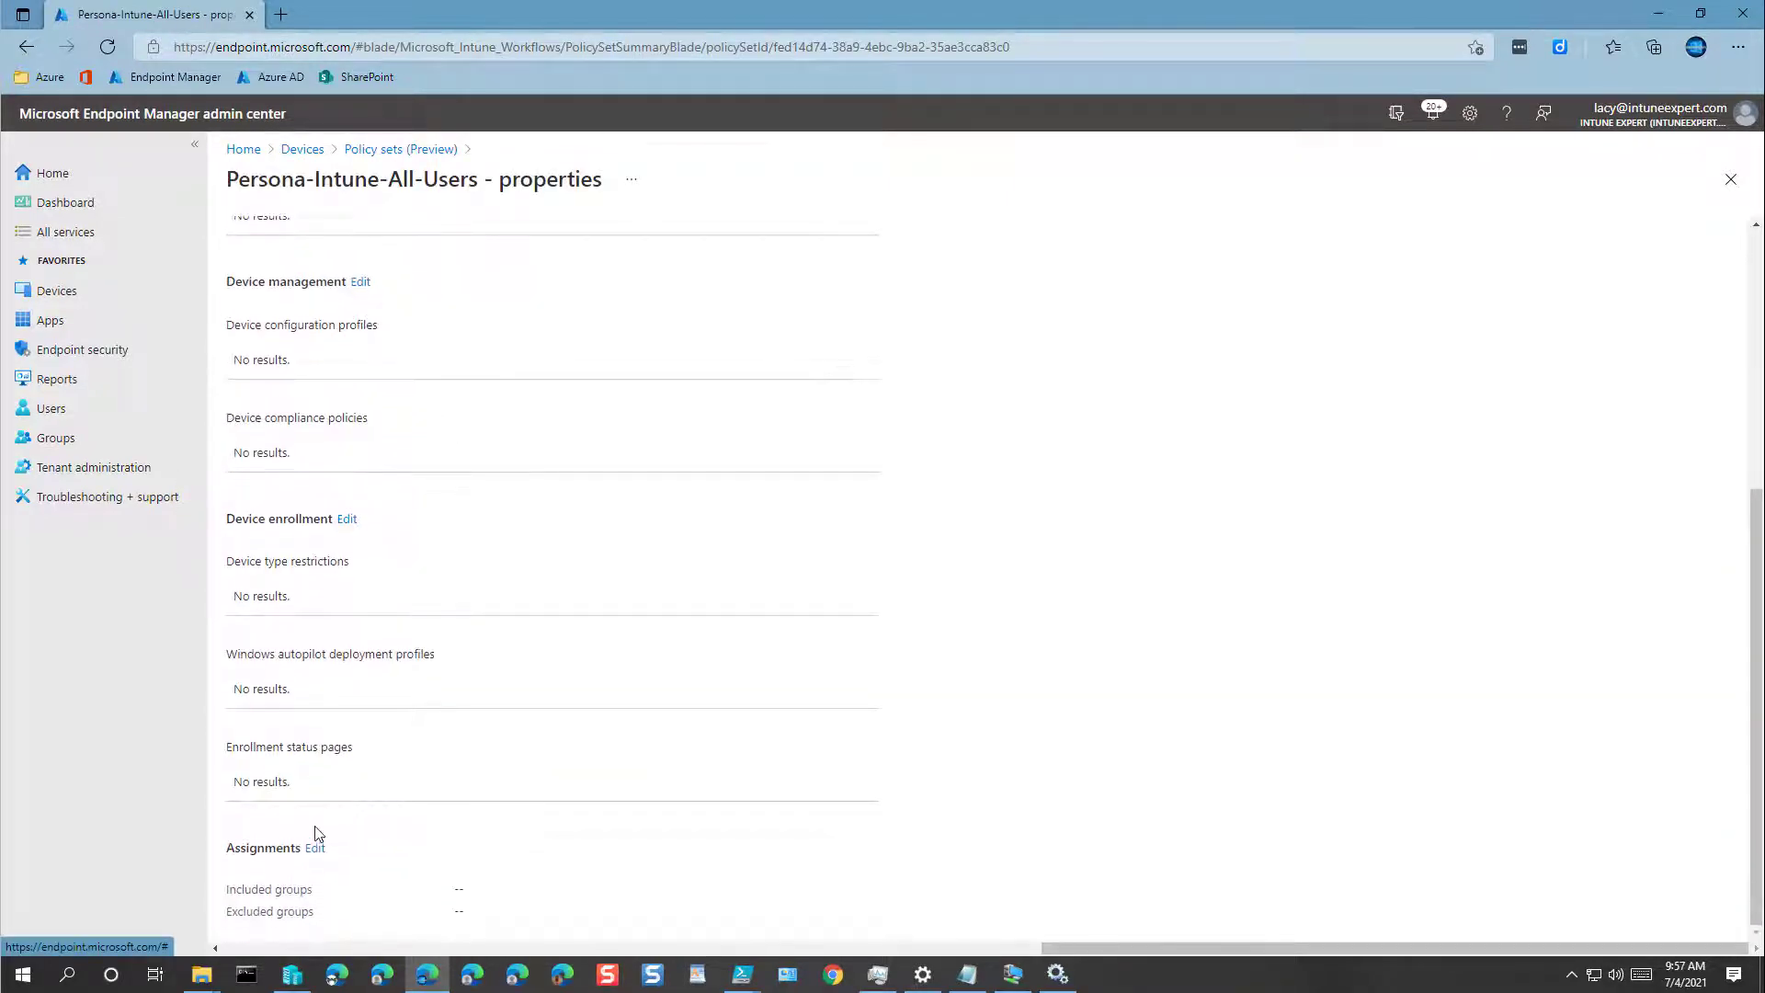
left_click(314, 848)
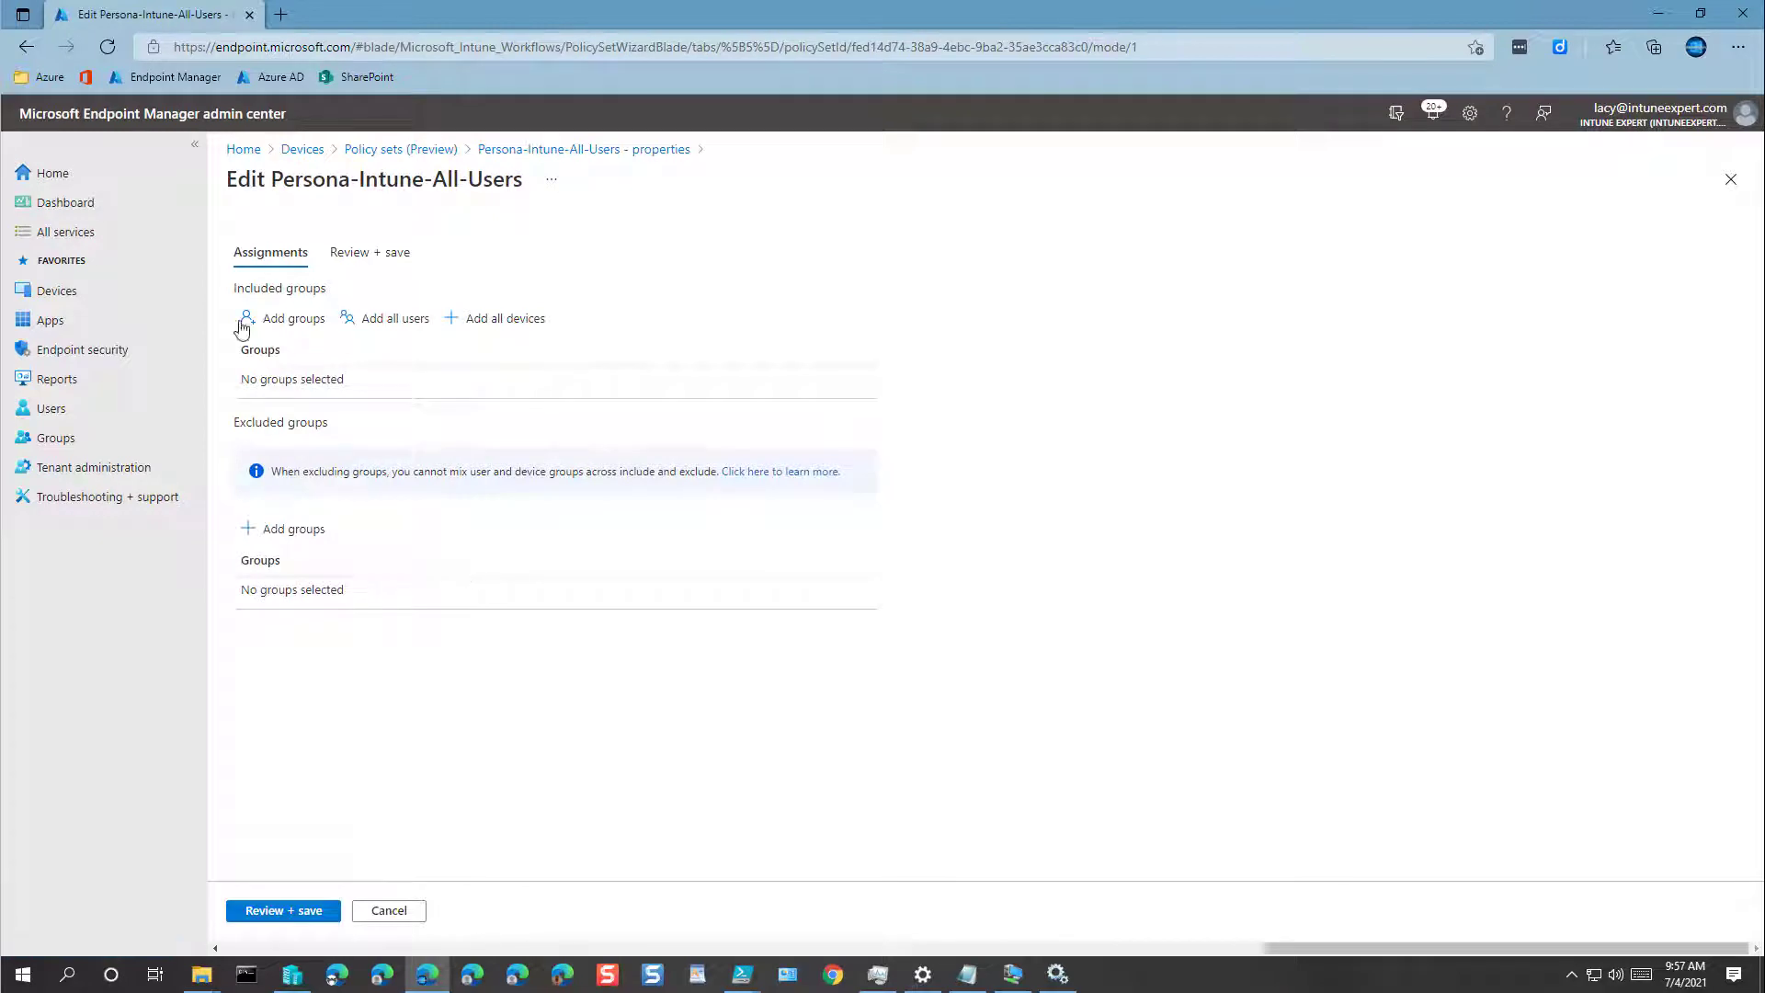
left_click(286, 321)
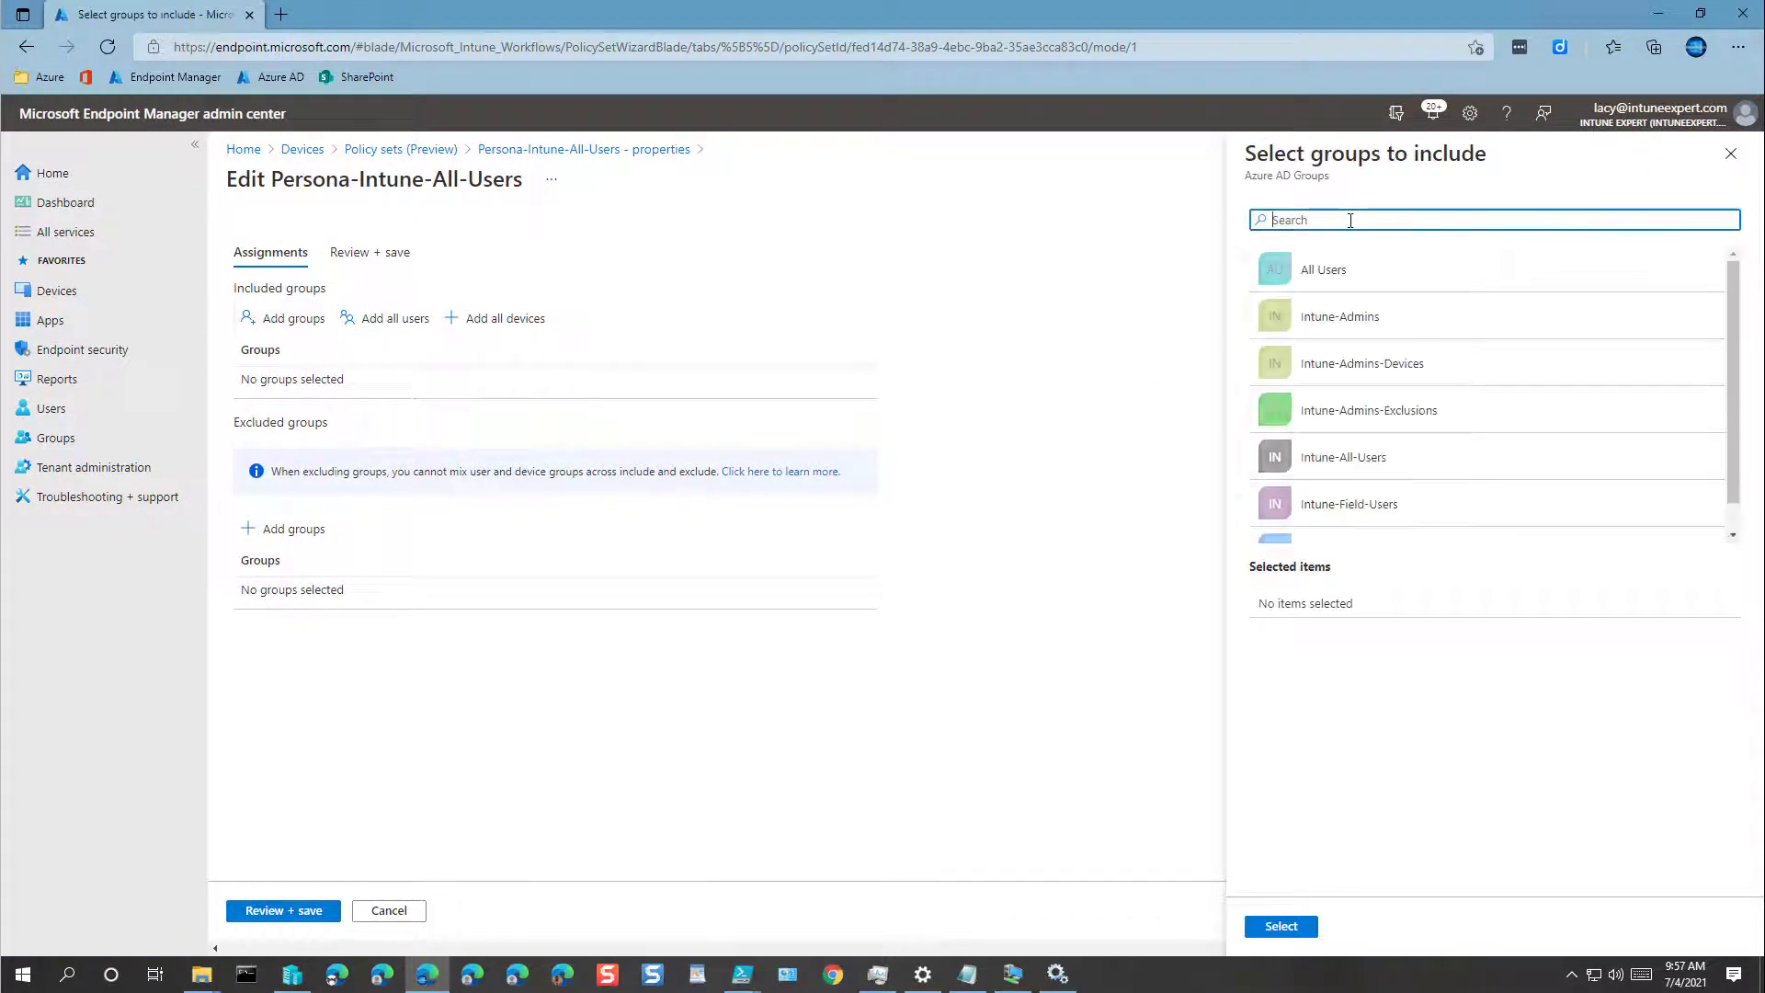
left_click(1361, 462)
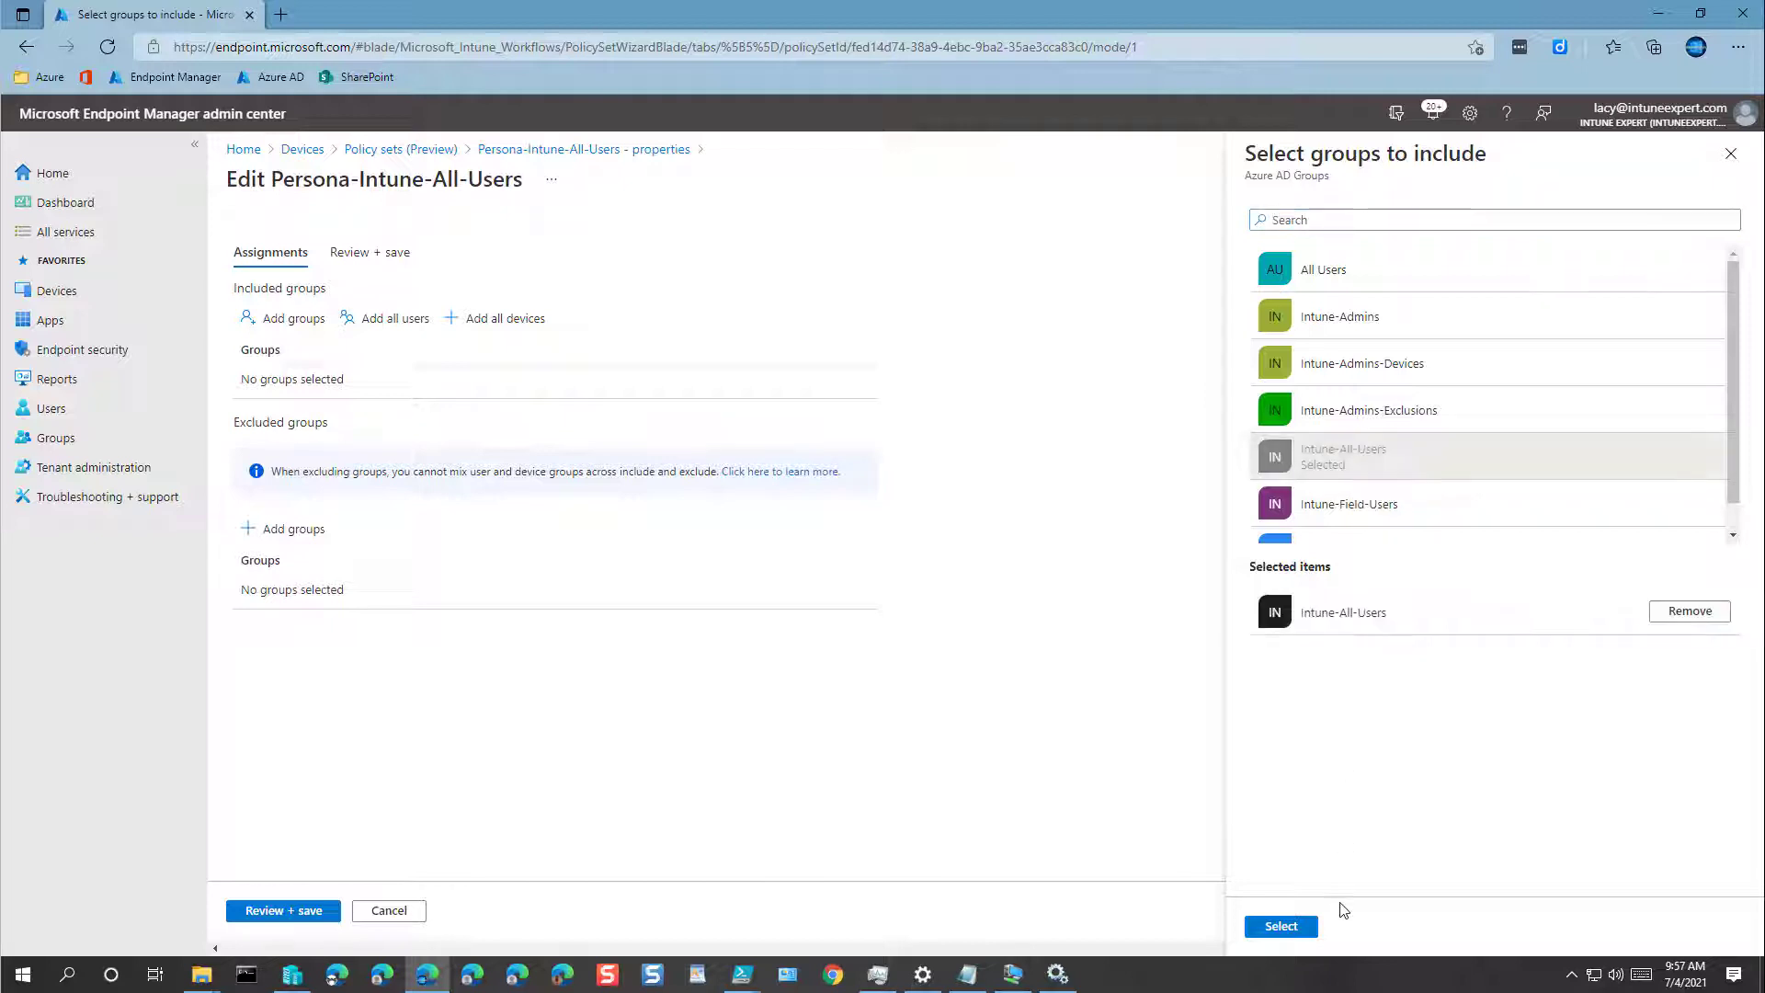
left_click(1281, 926)
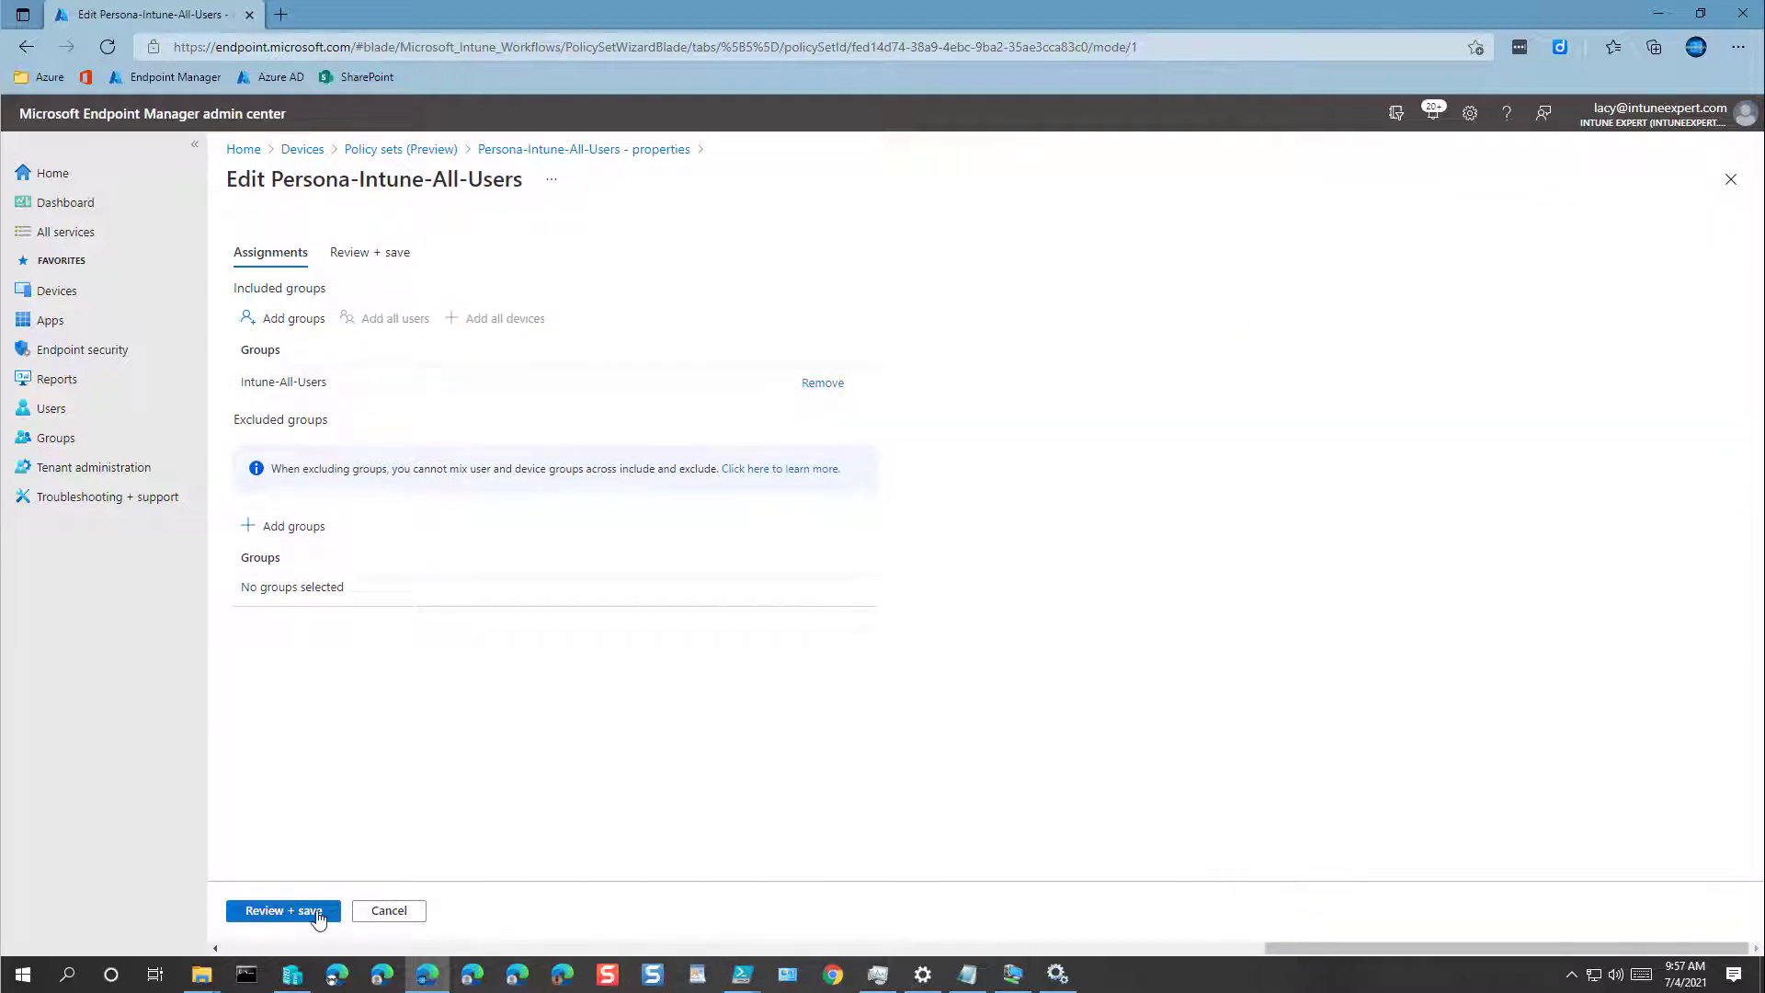
left_click(272, 913)
left_click(267, 912)
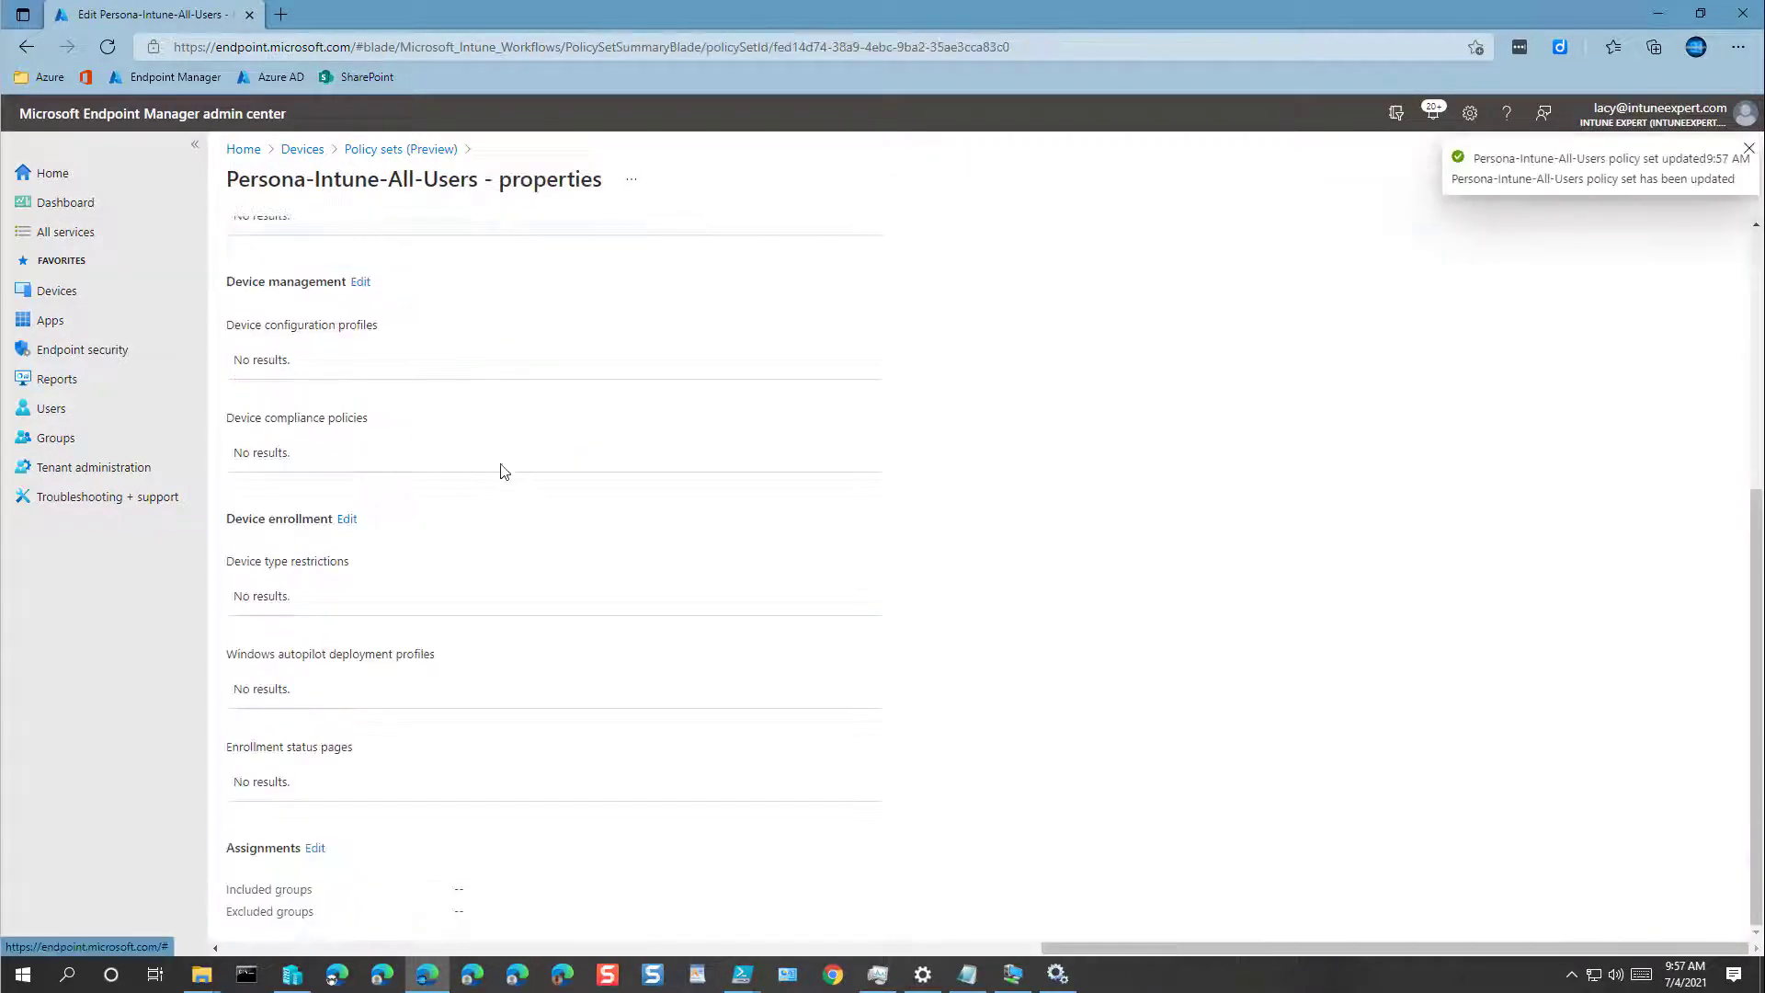
left_click(385, 158)
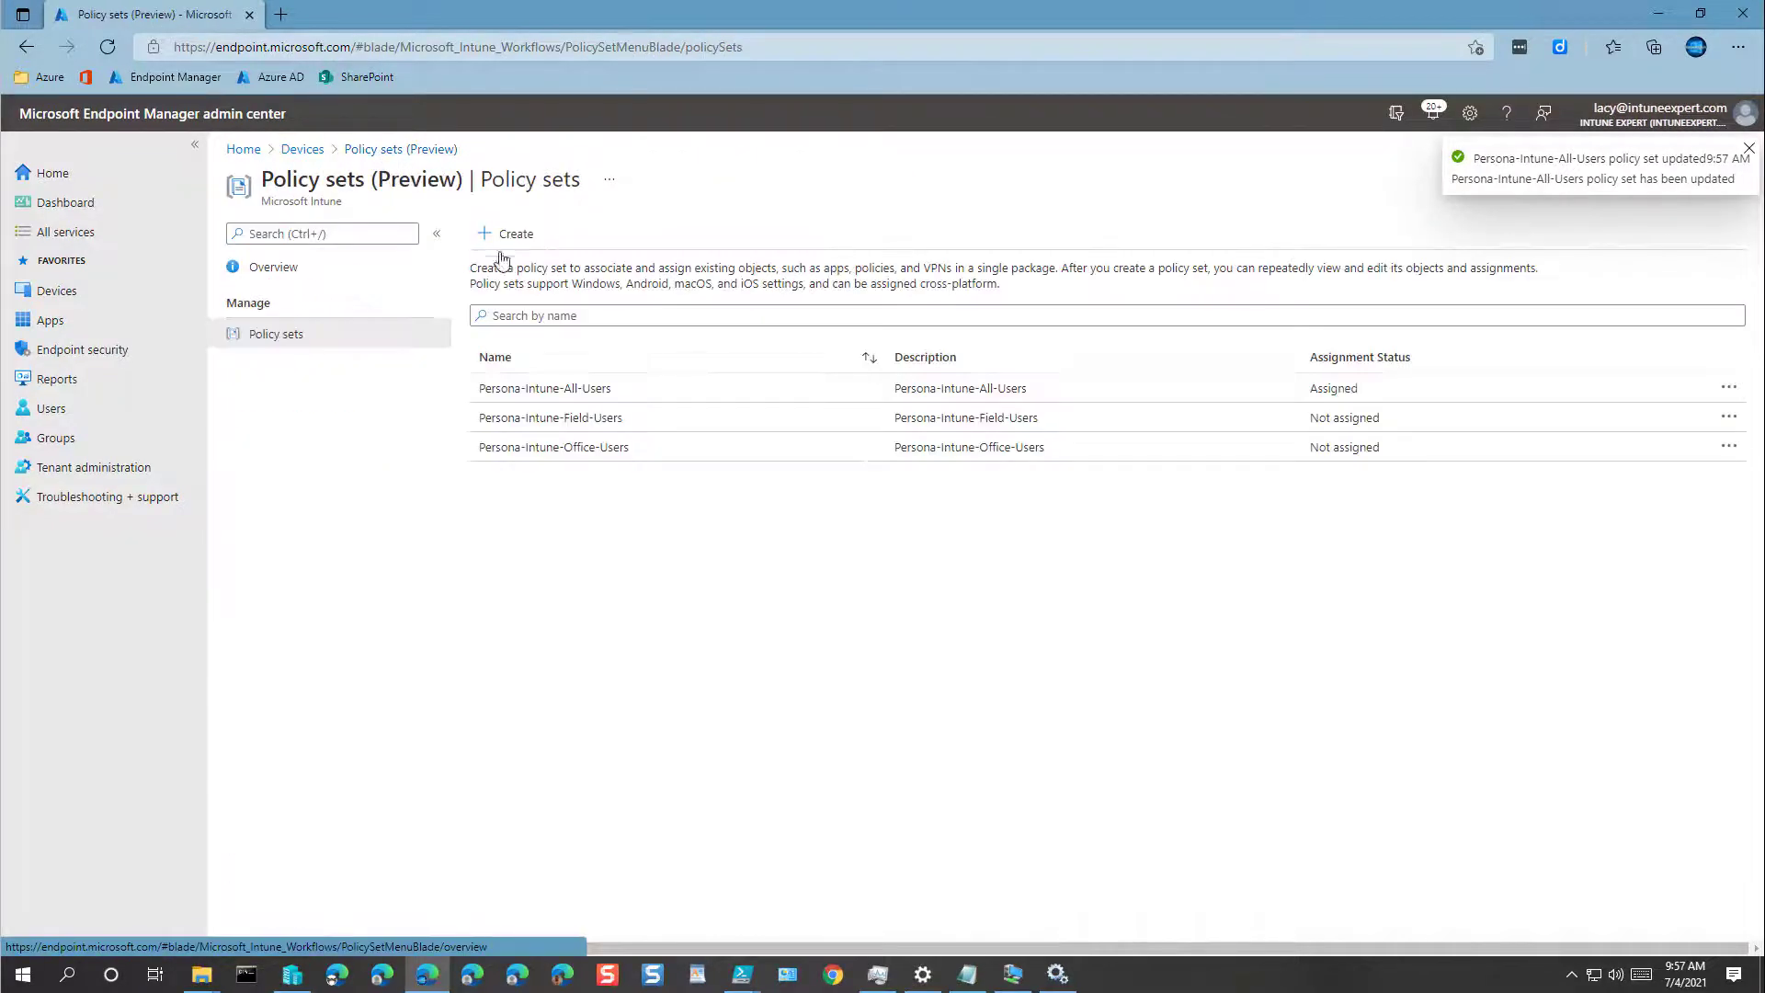
Step: Add the Intune-Field-Users group as an included assignment on Persona-Intune-Field-Users and save
left_click(565, 423)
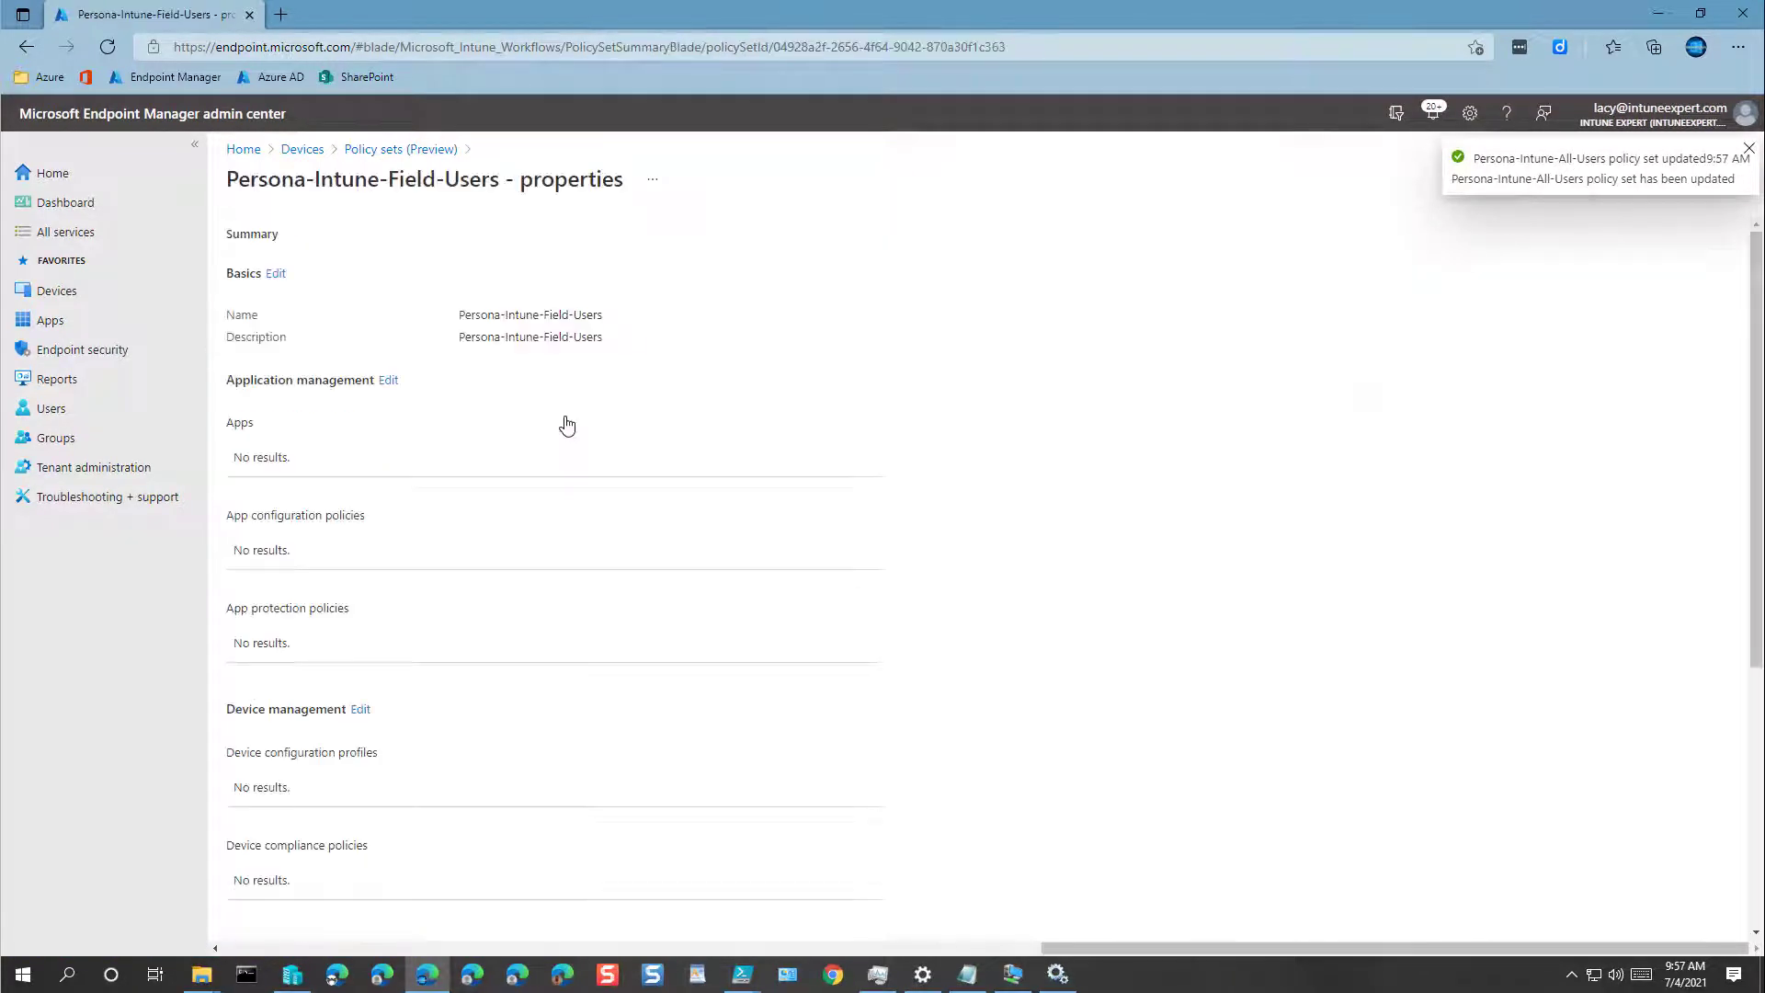
scroll(390, 730, "down", 5)
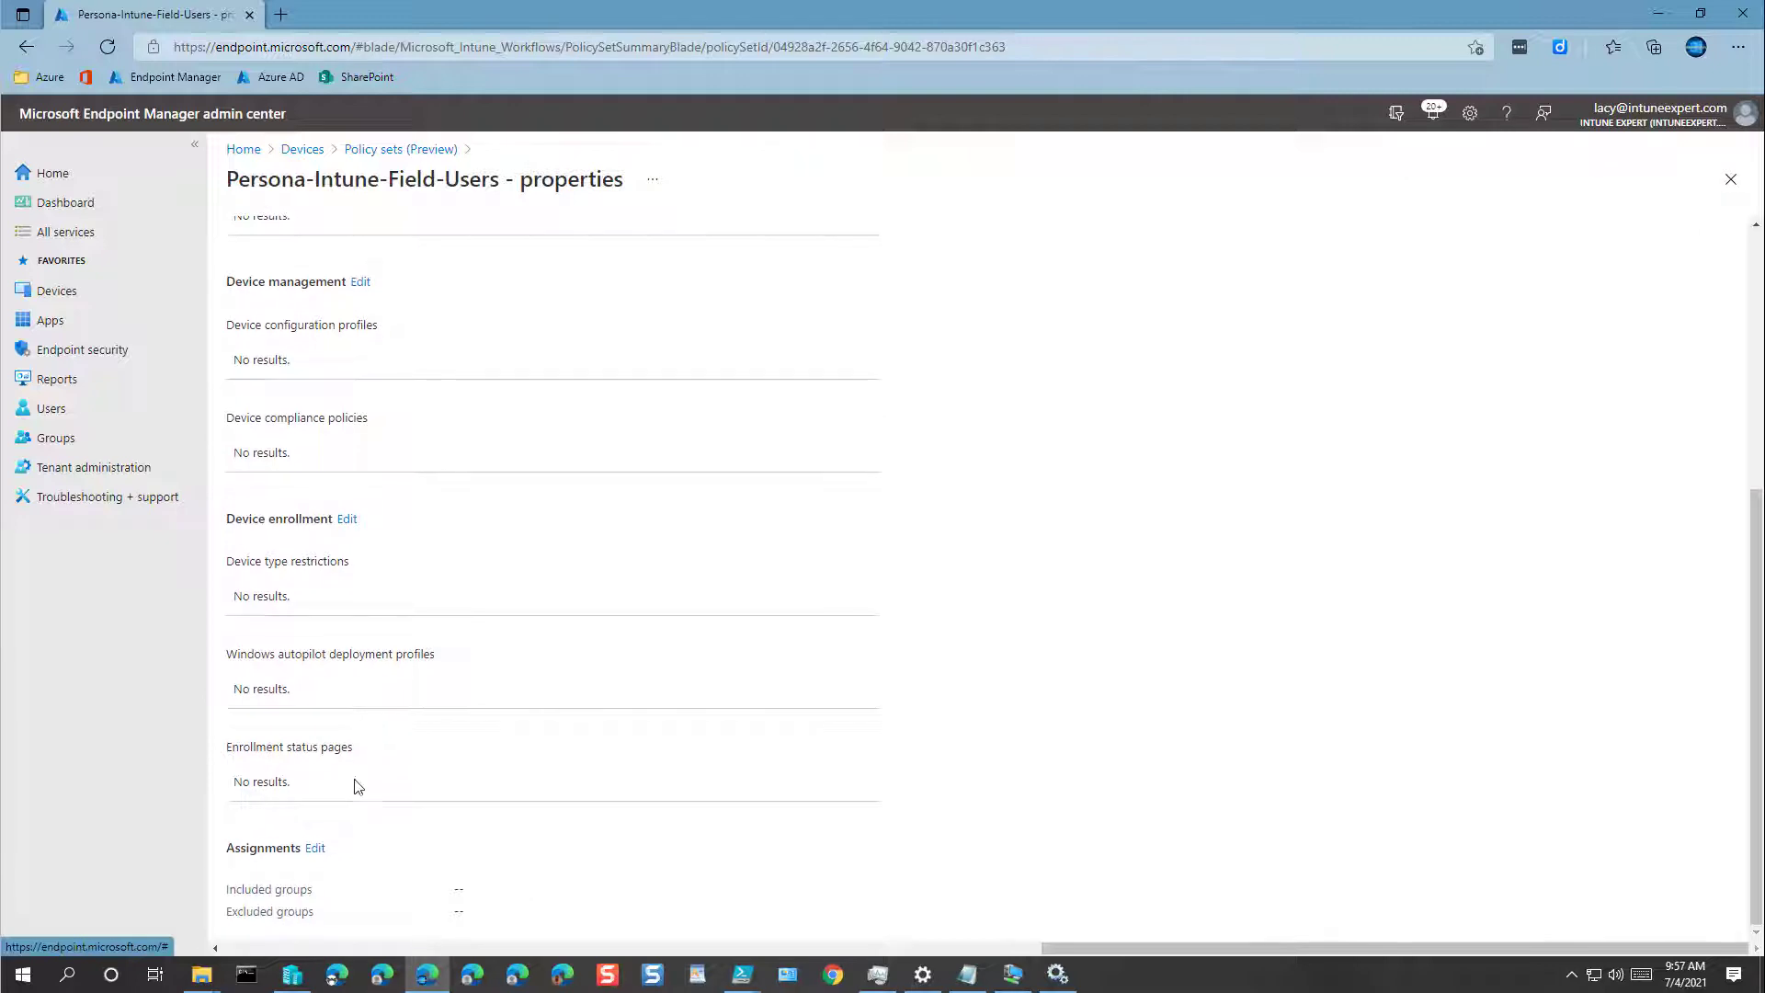
left_click(317, 849)
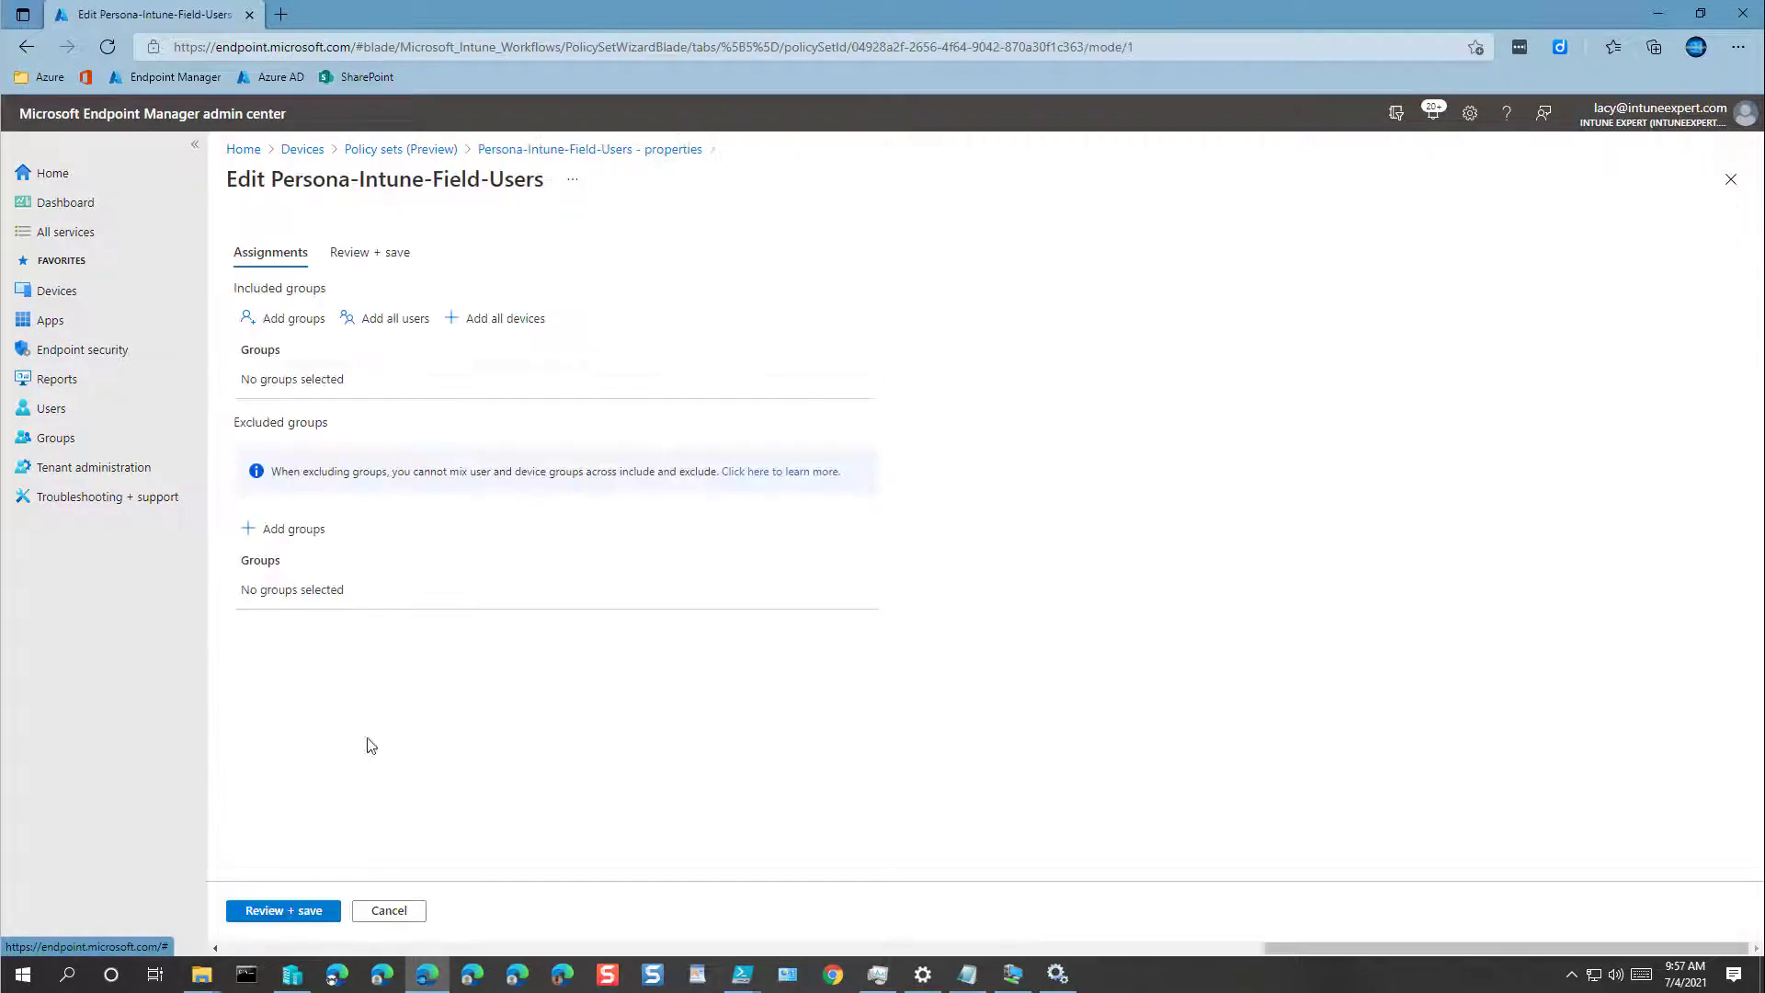
left_click(292, 322)
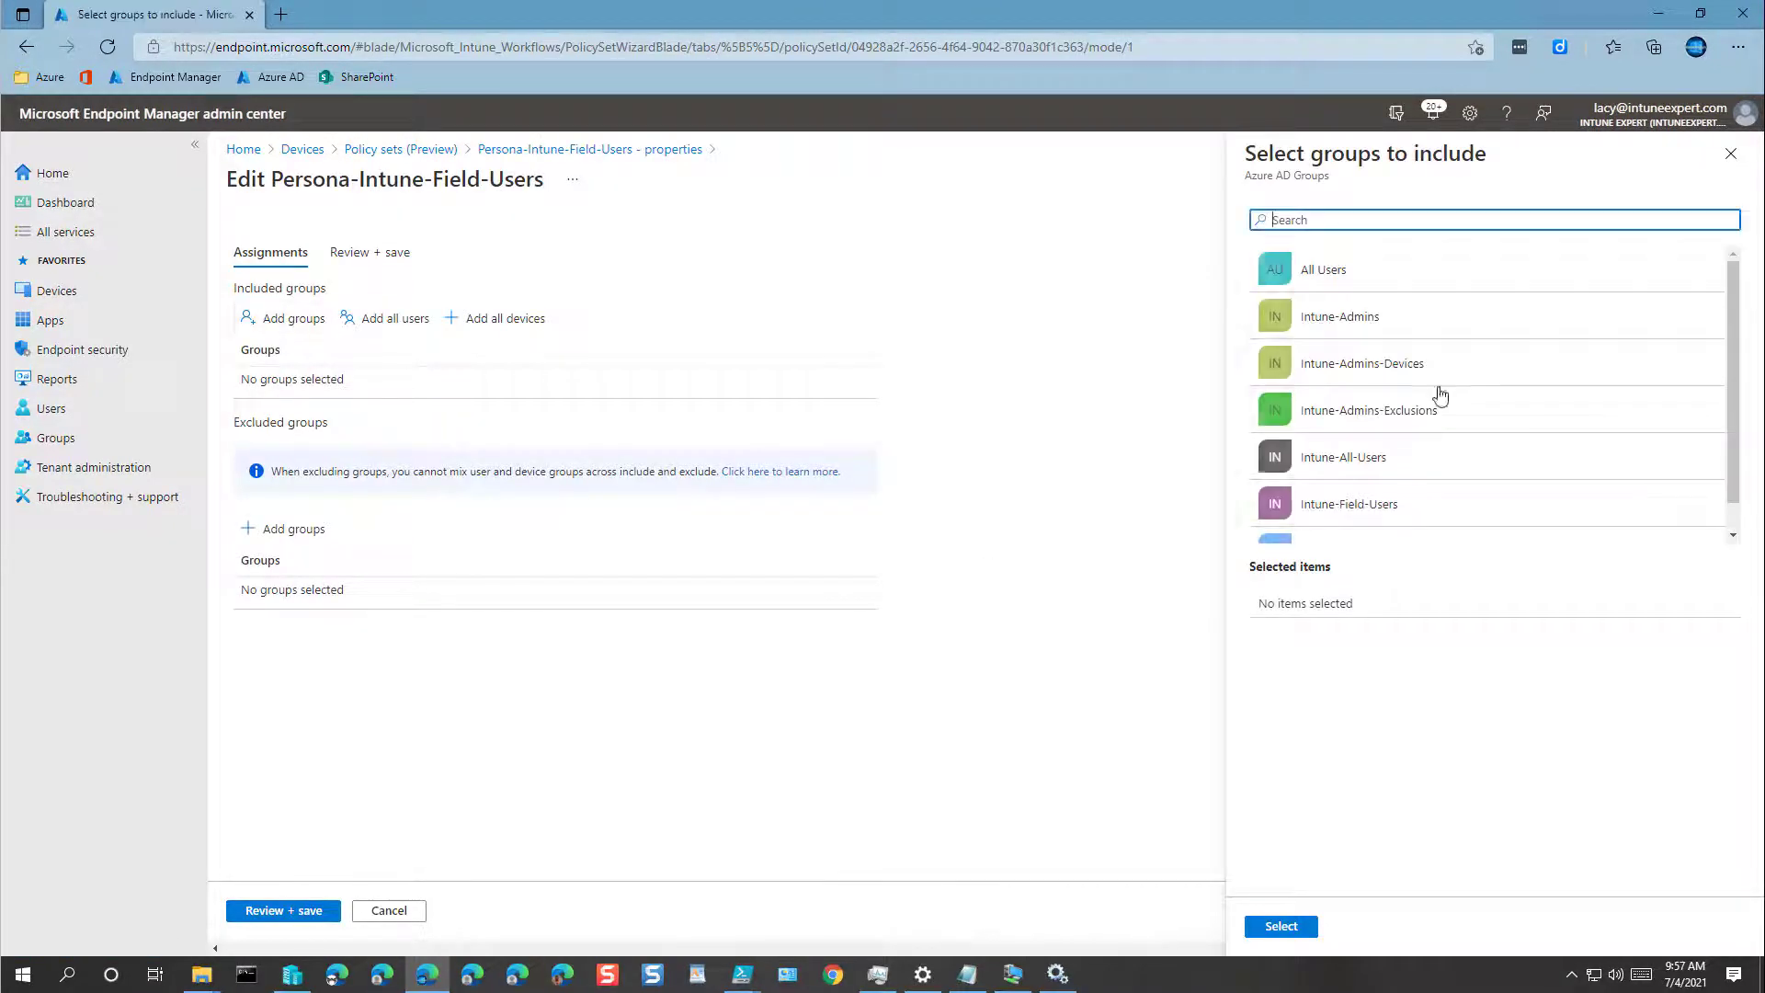
scroll(1409, 472, "down", 1)
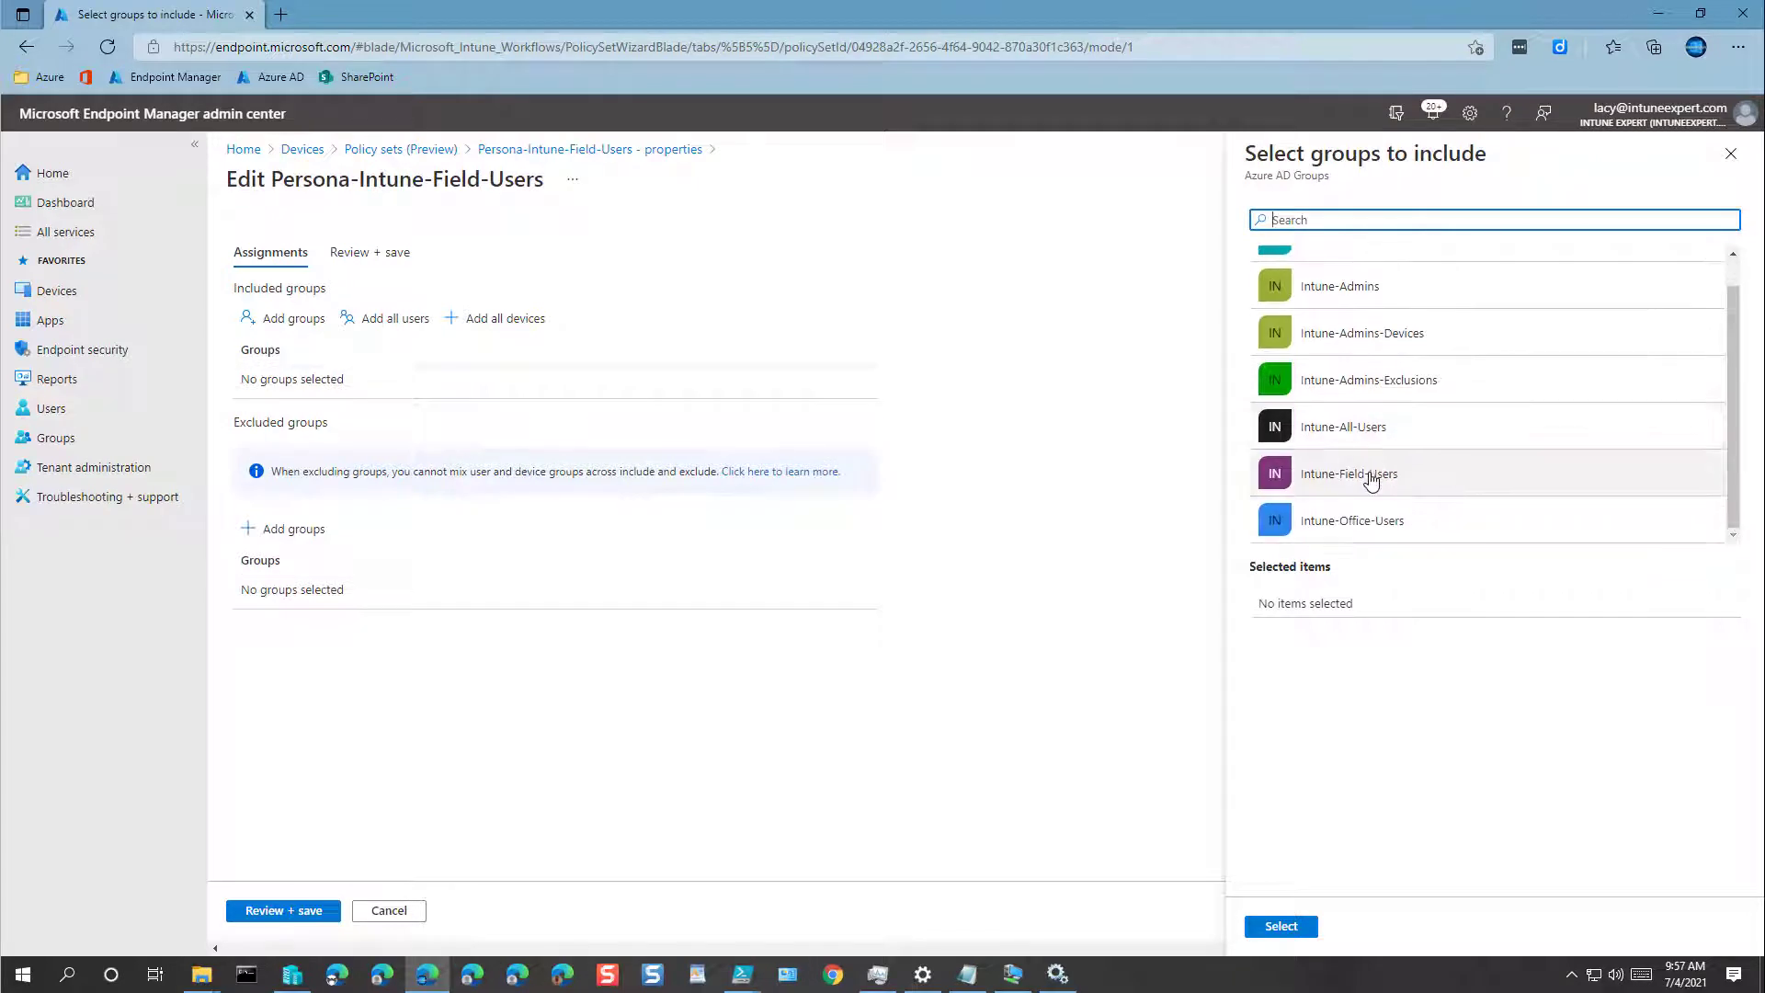
left_click(1410, 472)
left_click(1280, 927)
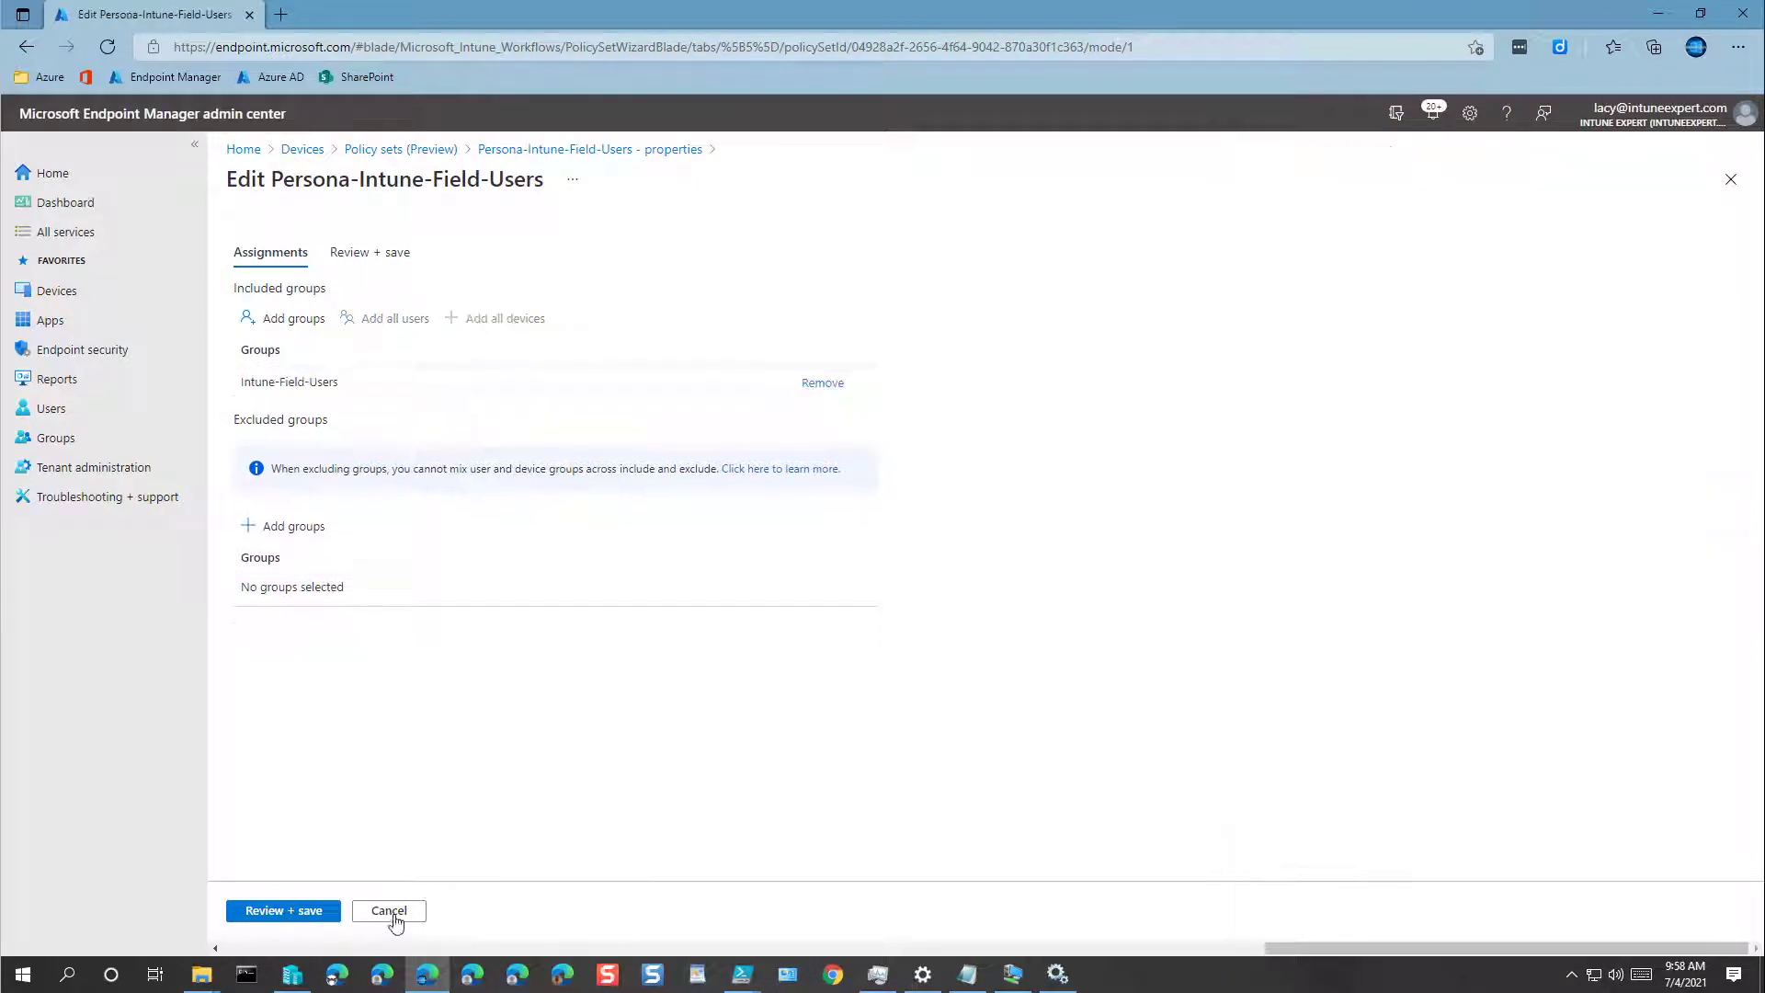
left_click(267, 911)
left_click(262, 911)
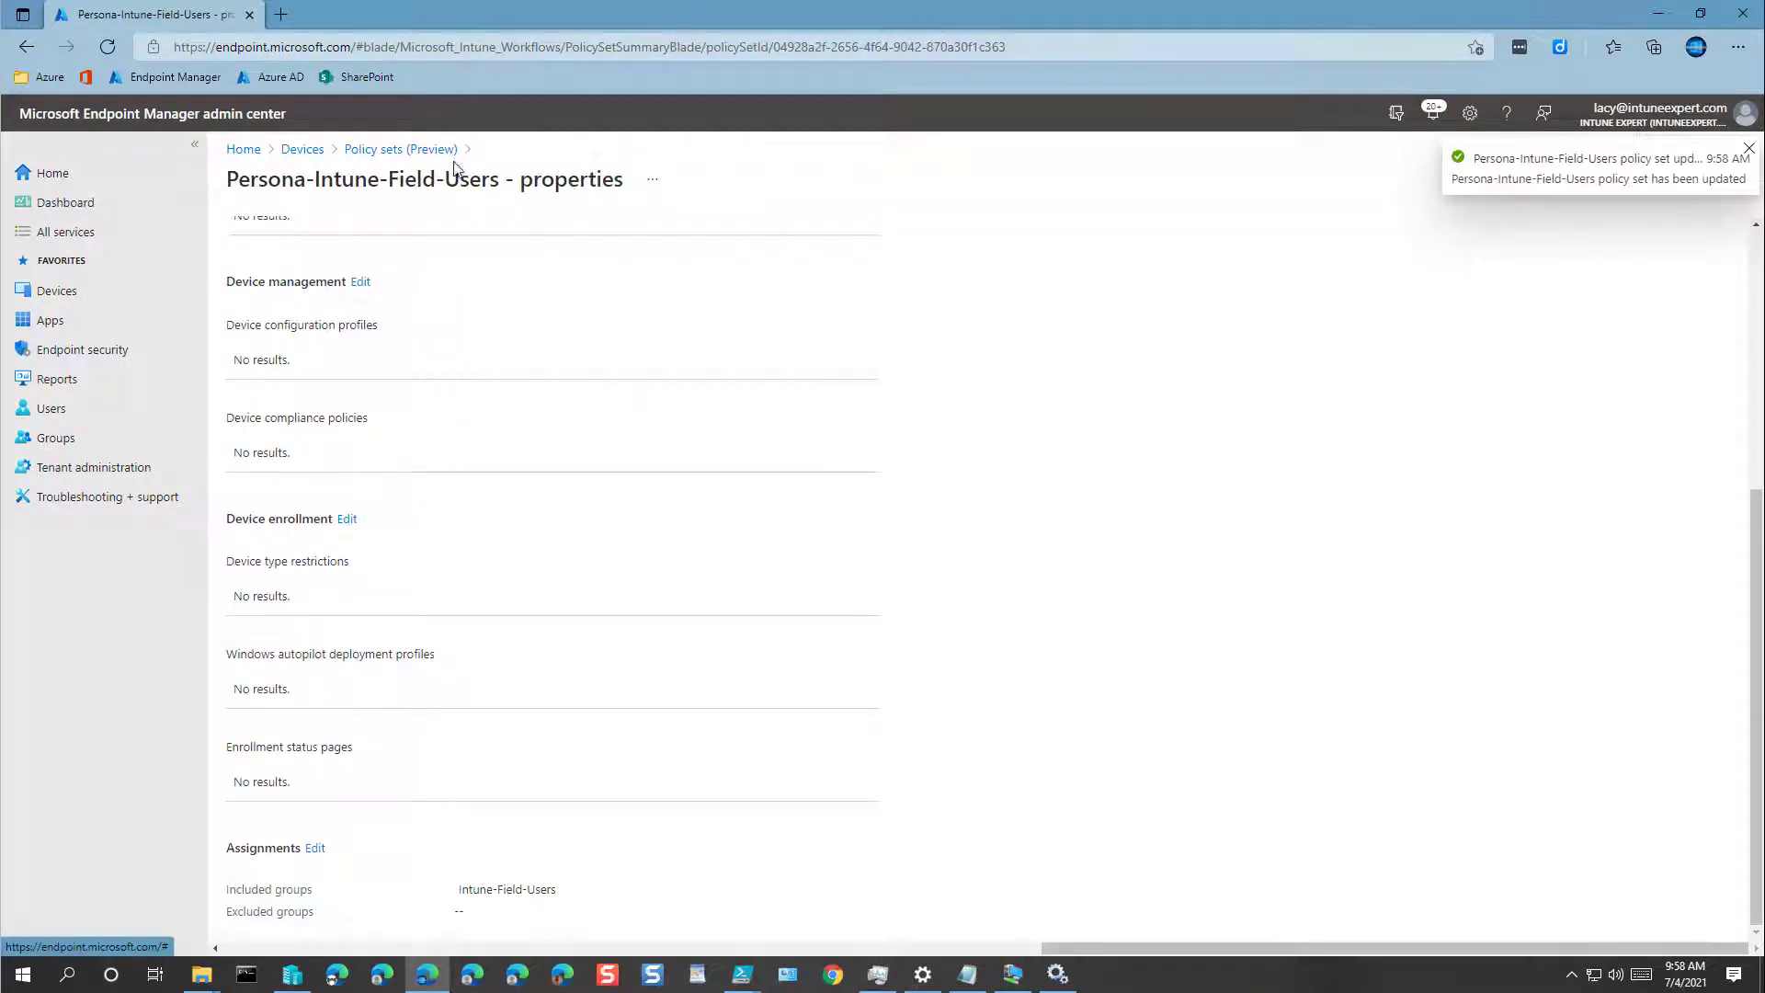
left_click(426, 149)
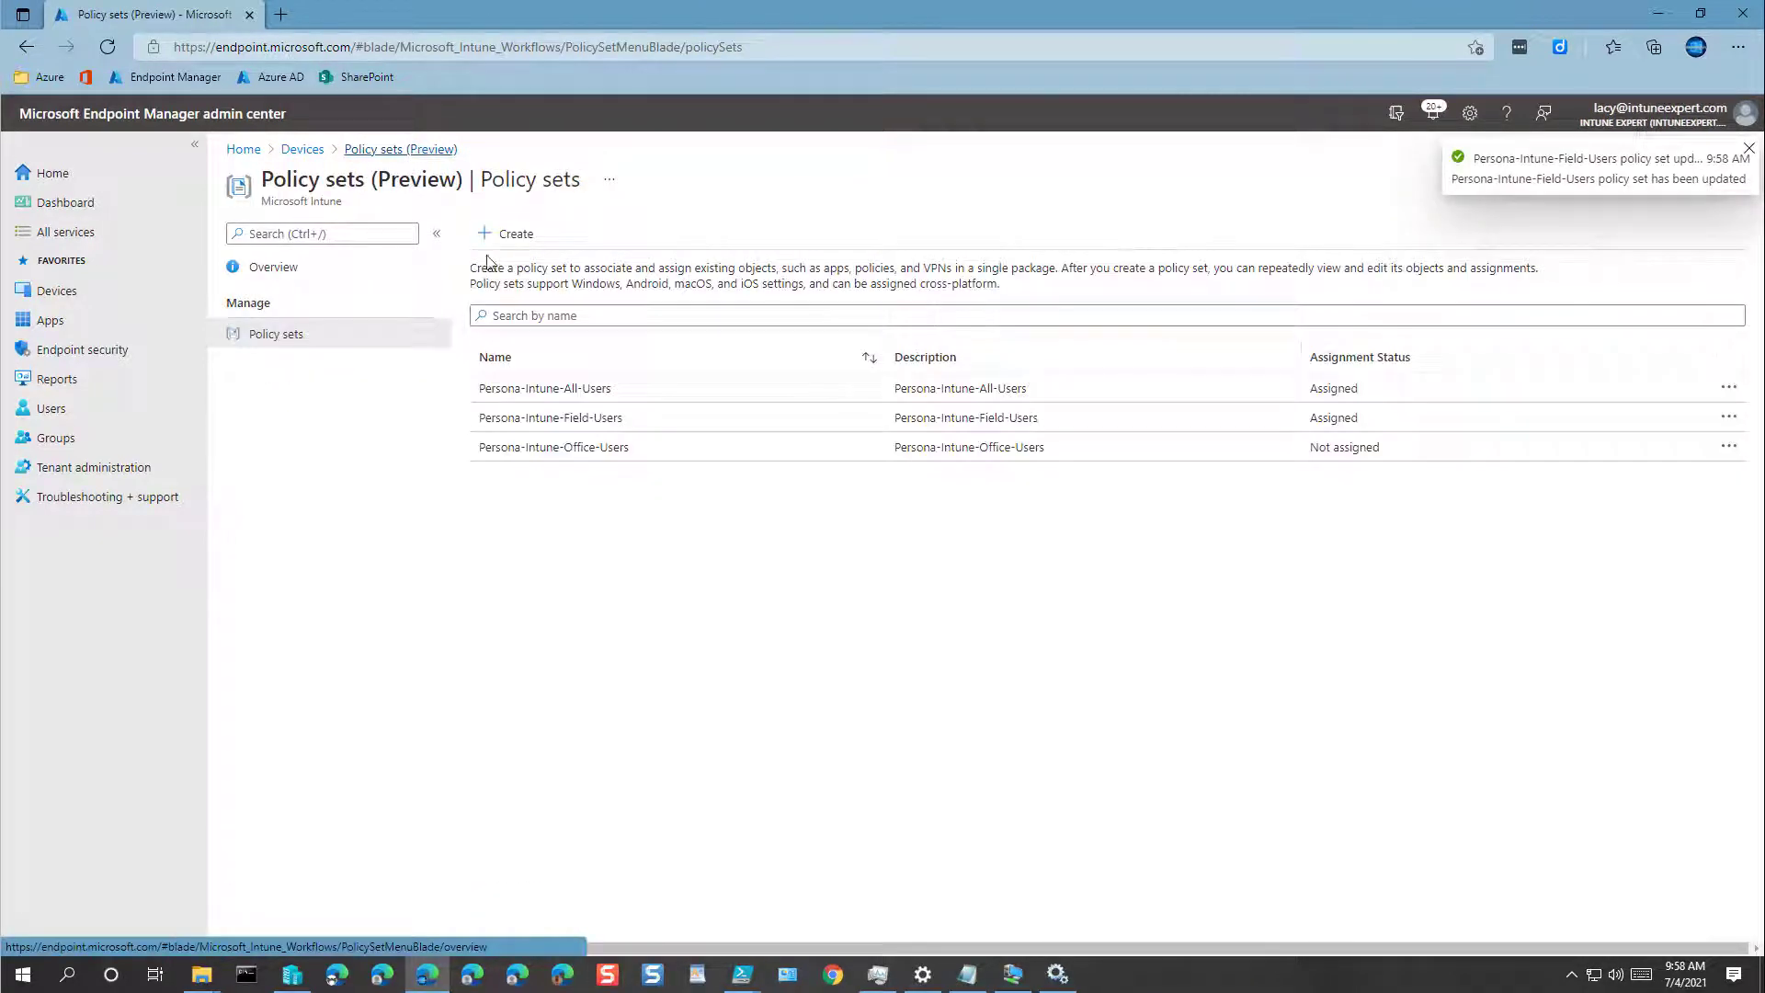
Step: Add the Intune-Office-Users group as an included assignment on Persona-Intune-Office-Users and save
left_click(542, 456)
scroll(345, 746, "down", 3)
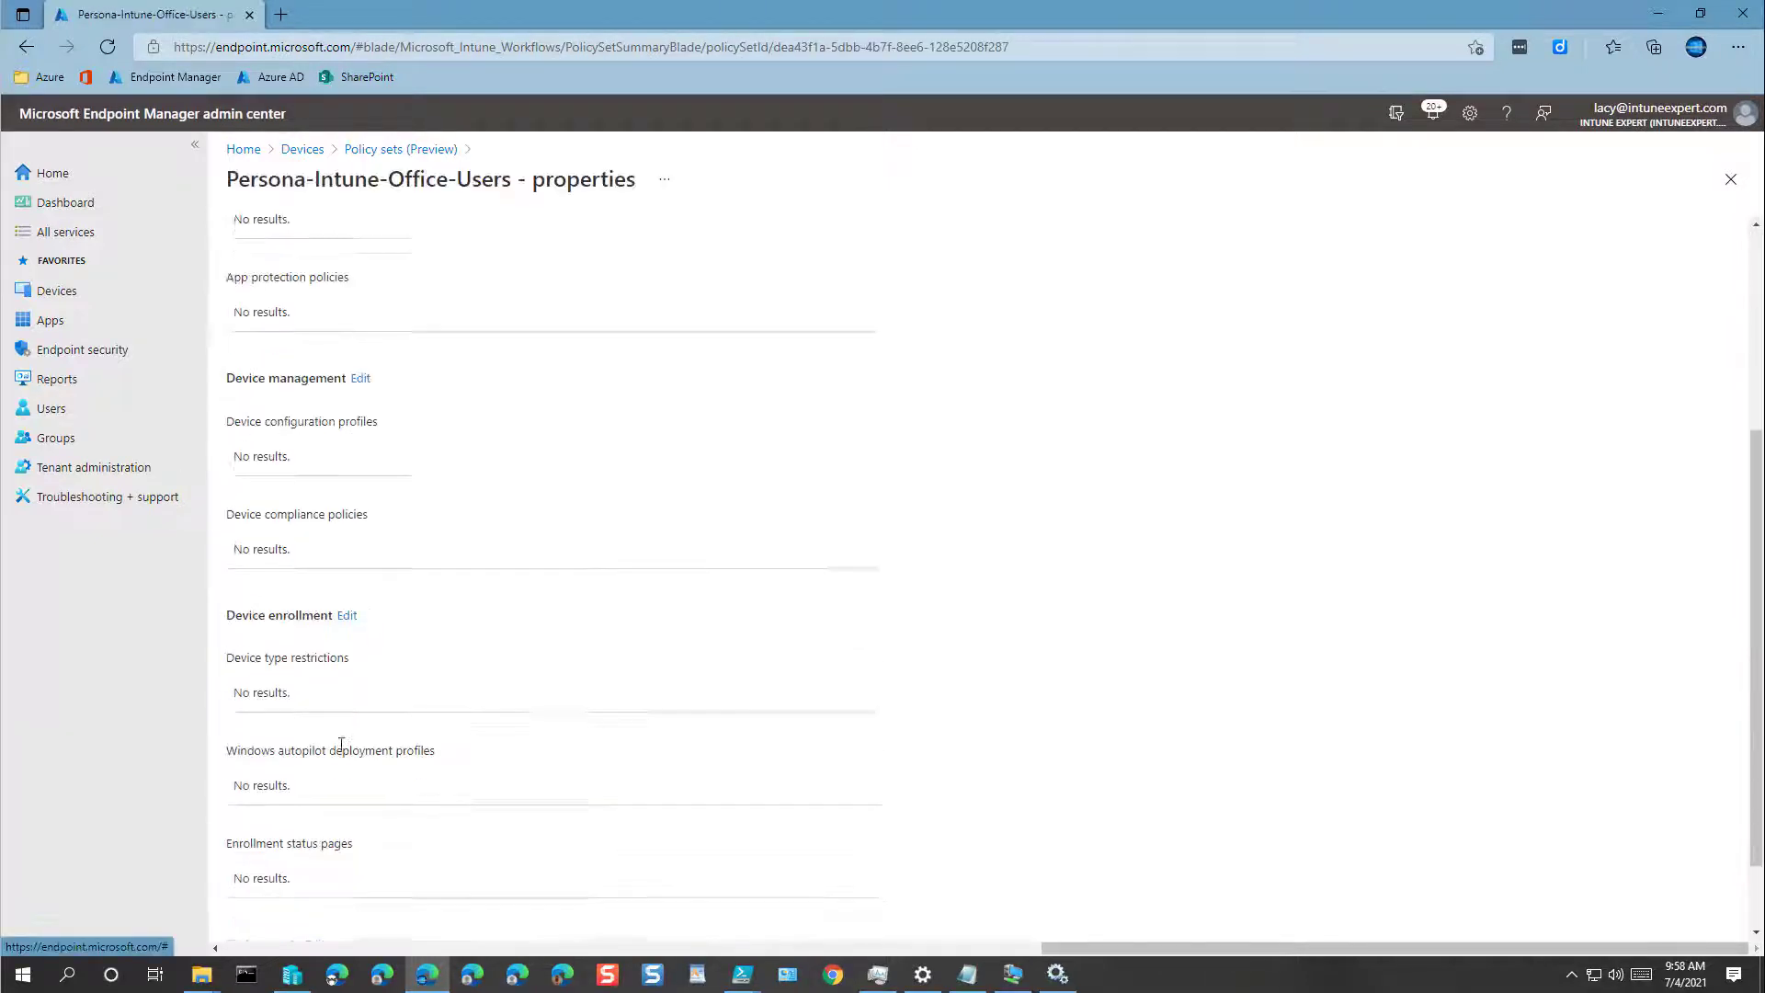
scroll(341, 744, "down", 2)
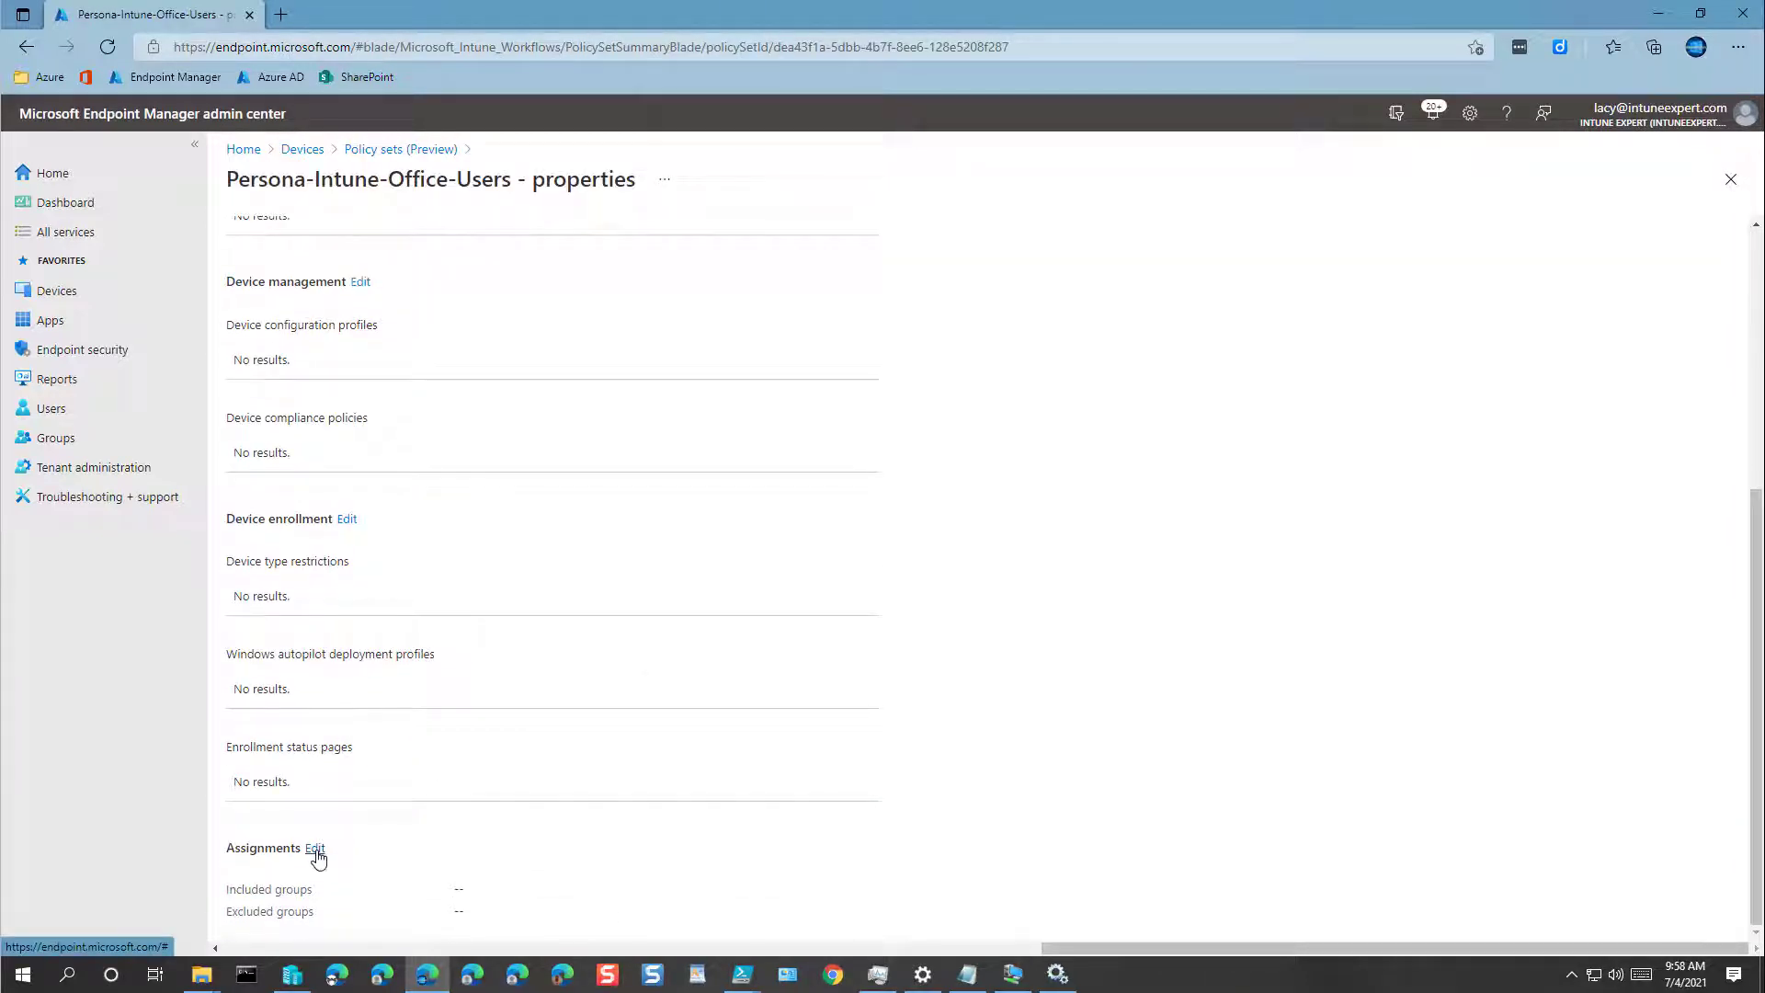
left_click(316, 848)
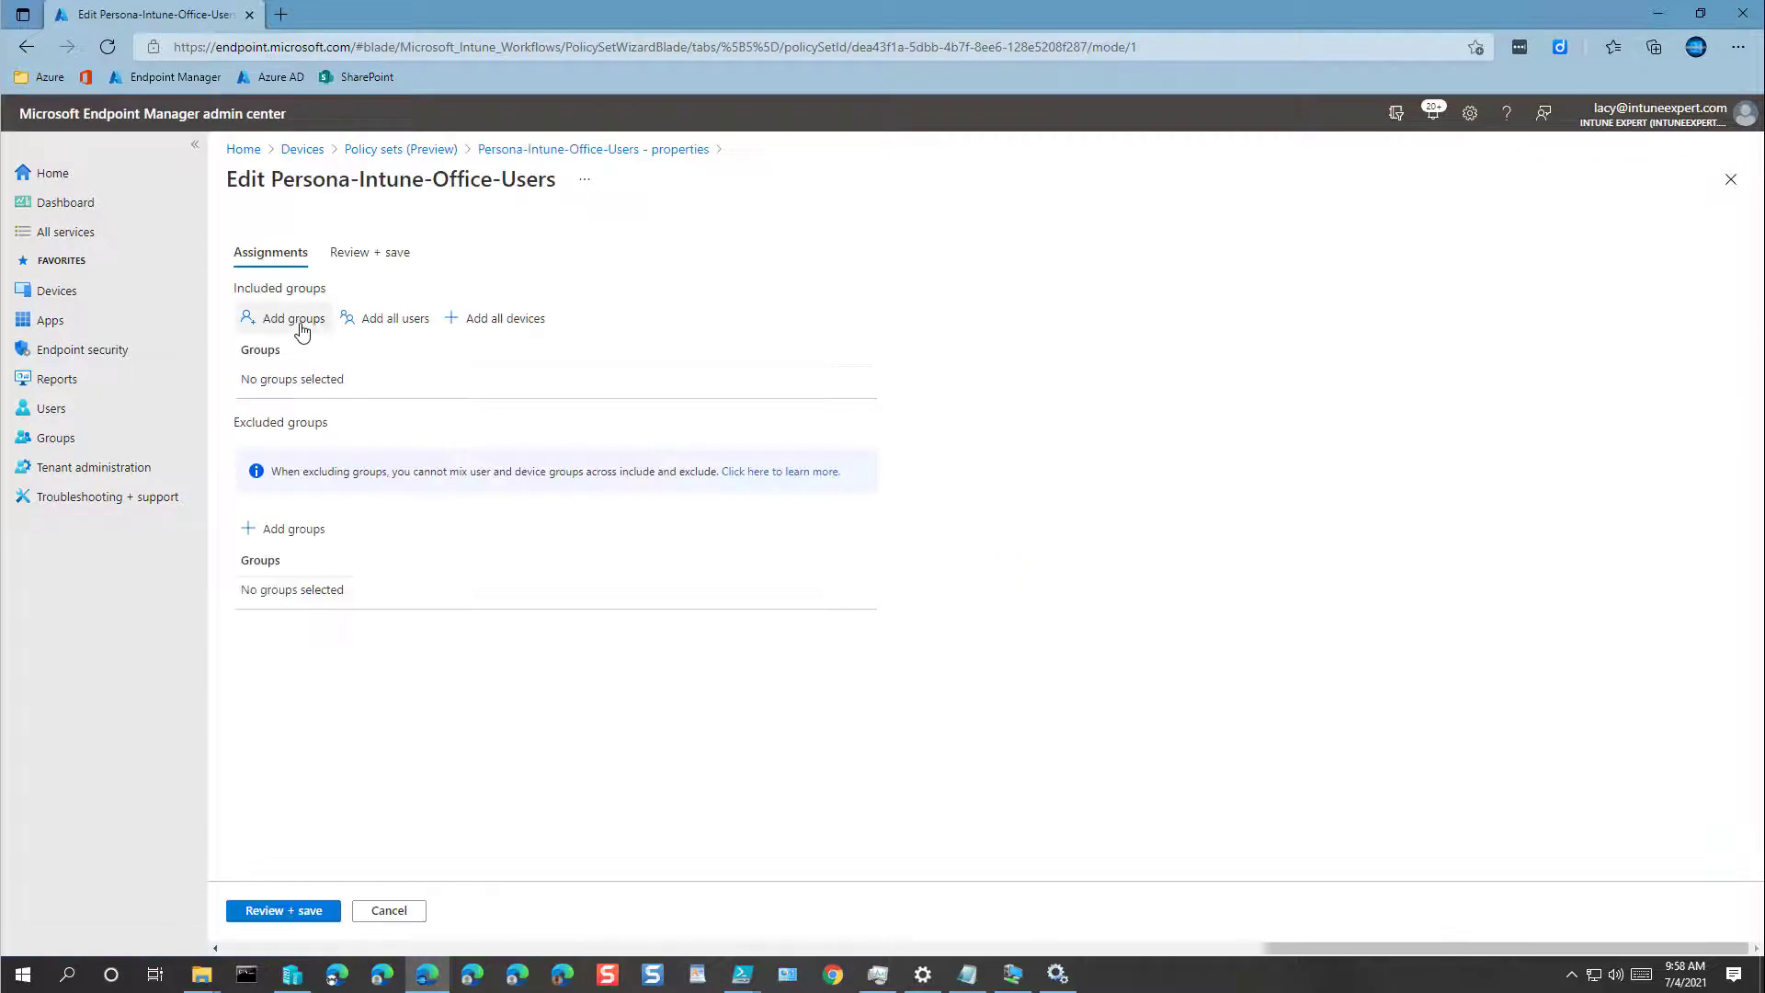
left_click(302, 329)
scroll(1379, 487, "down", 1)
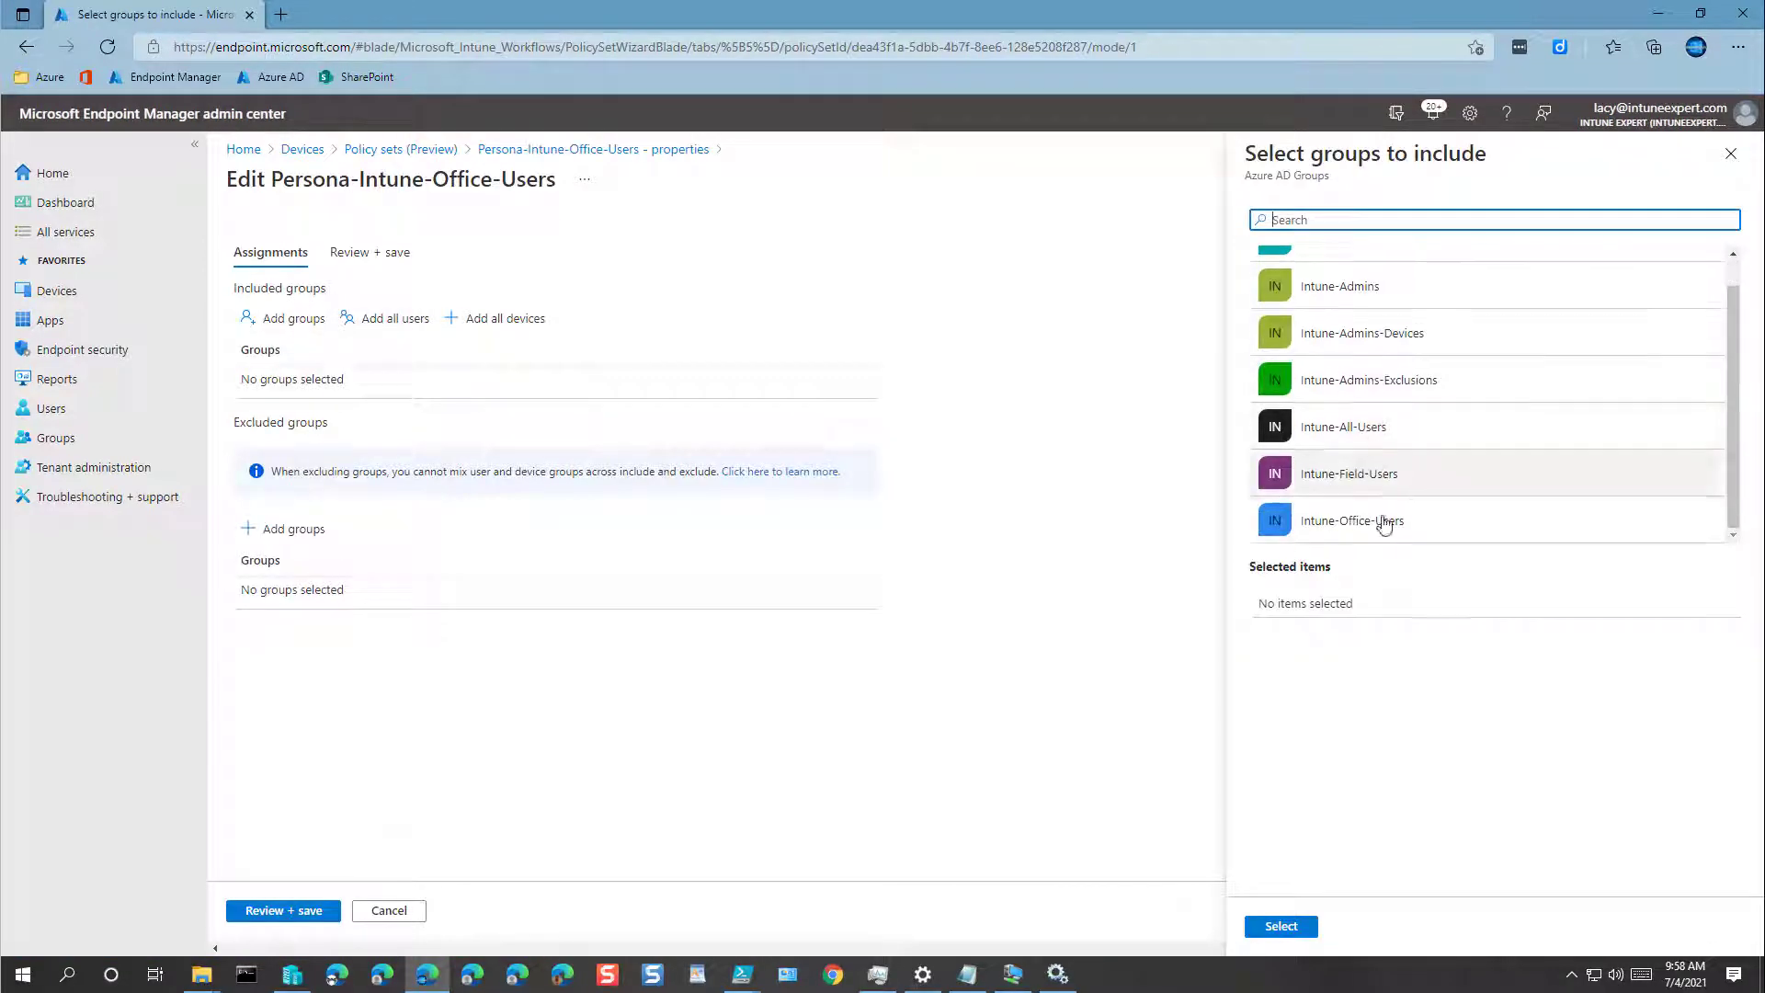
left_click(1384, 522)
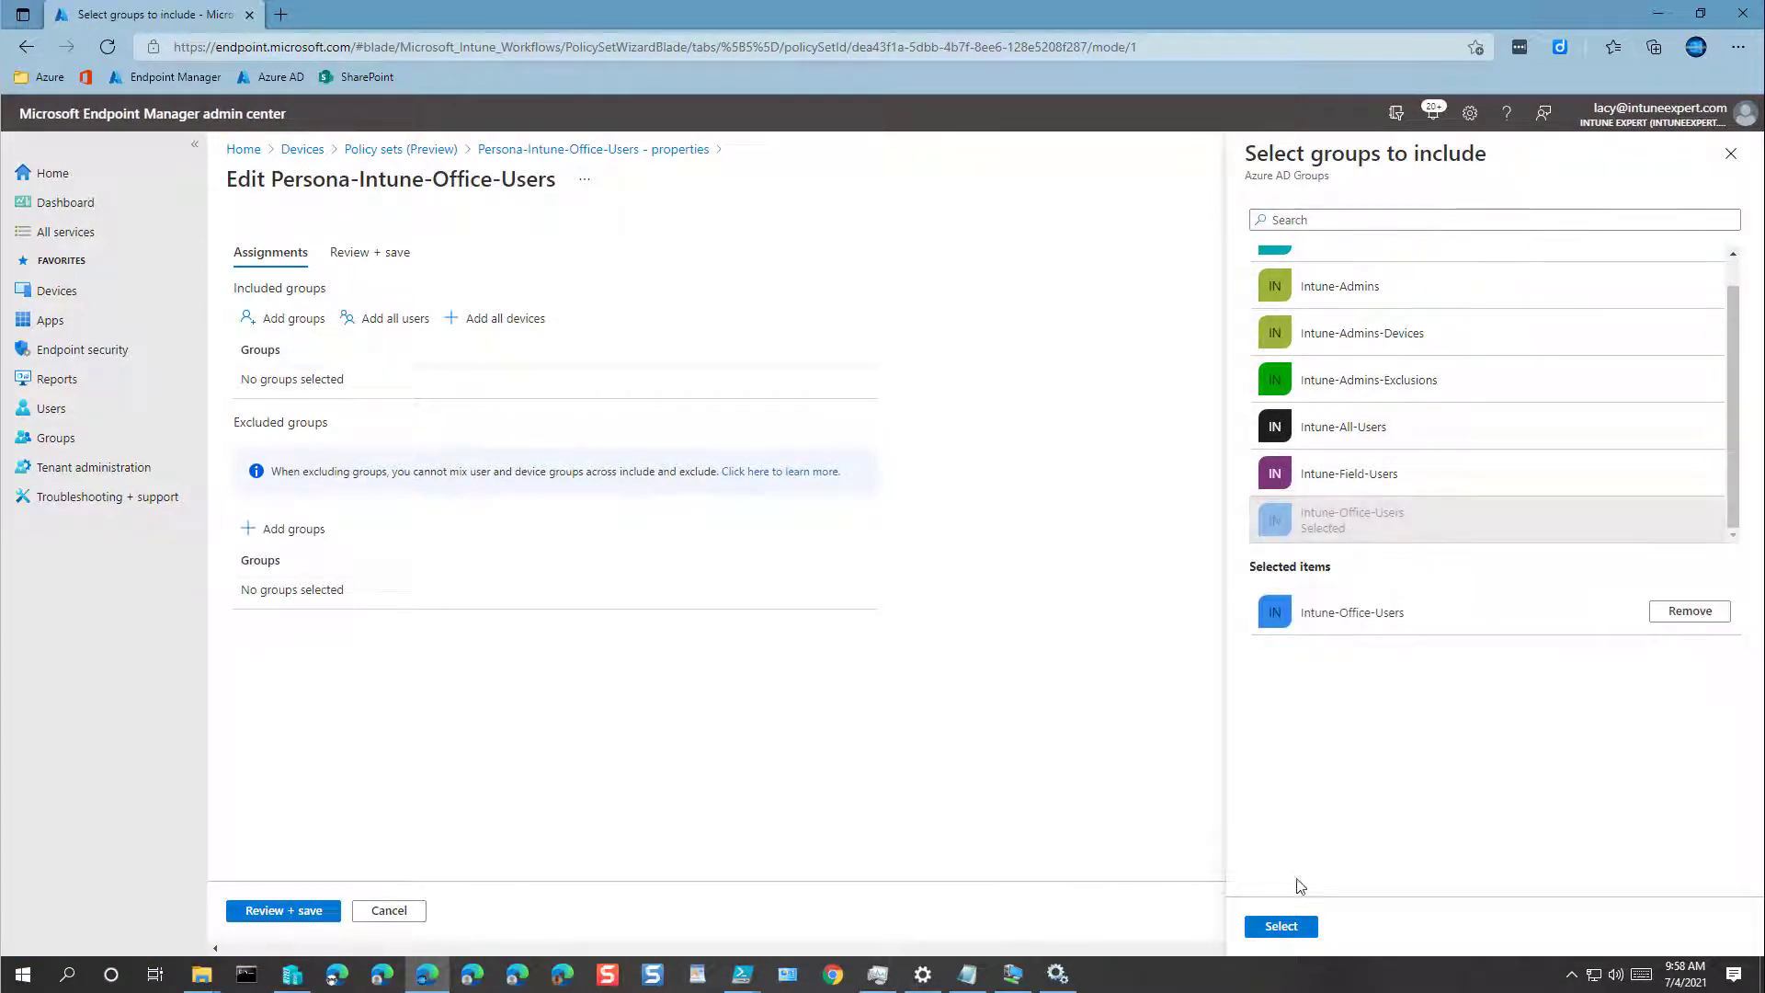
left_click(1282, 926)
left_click(279, 911)
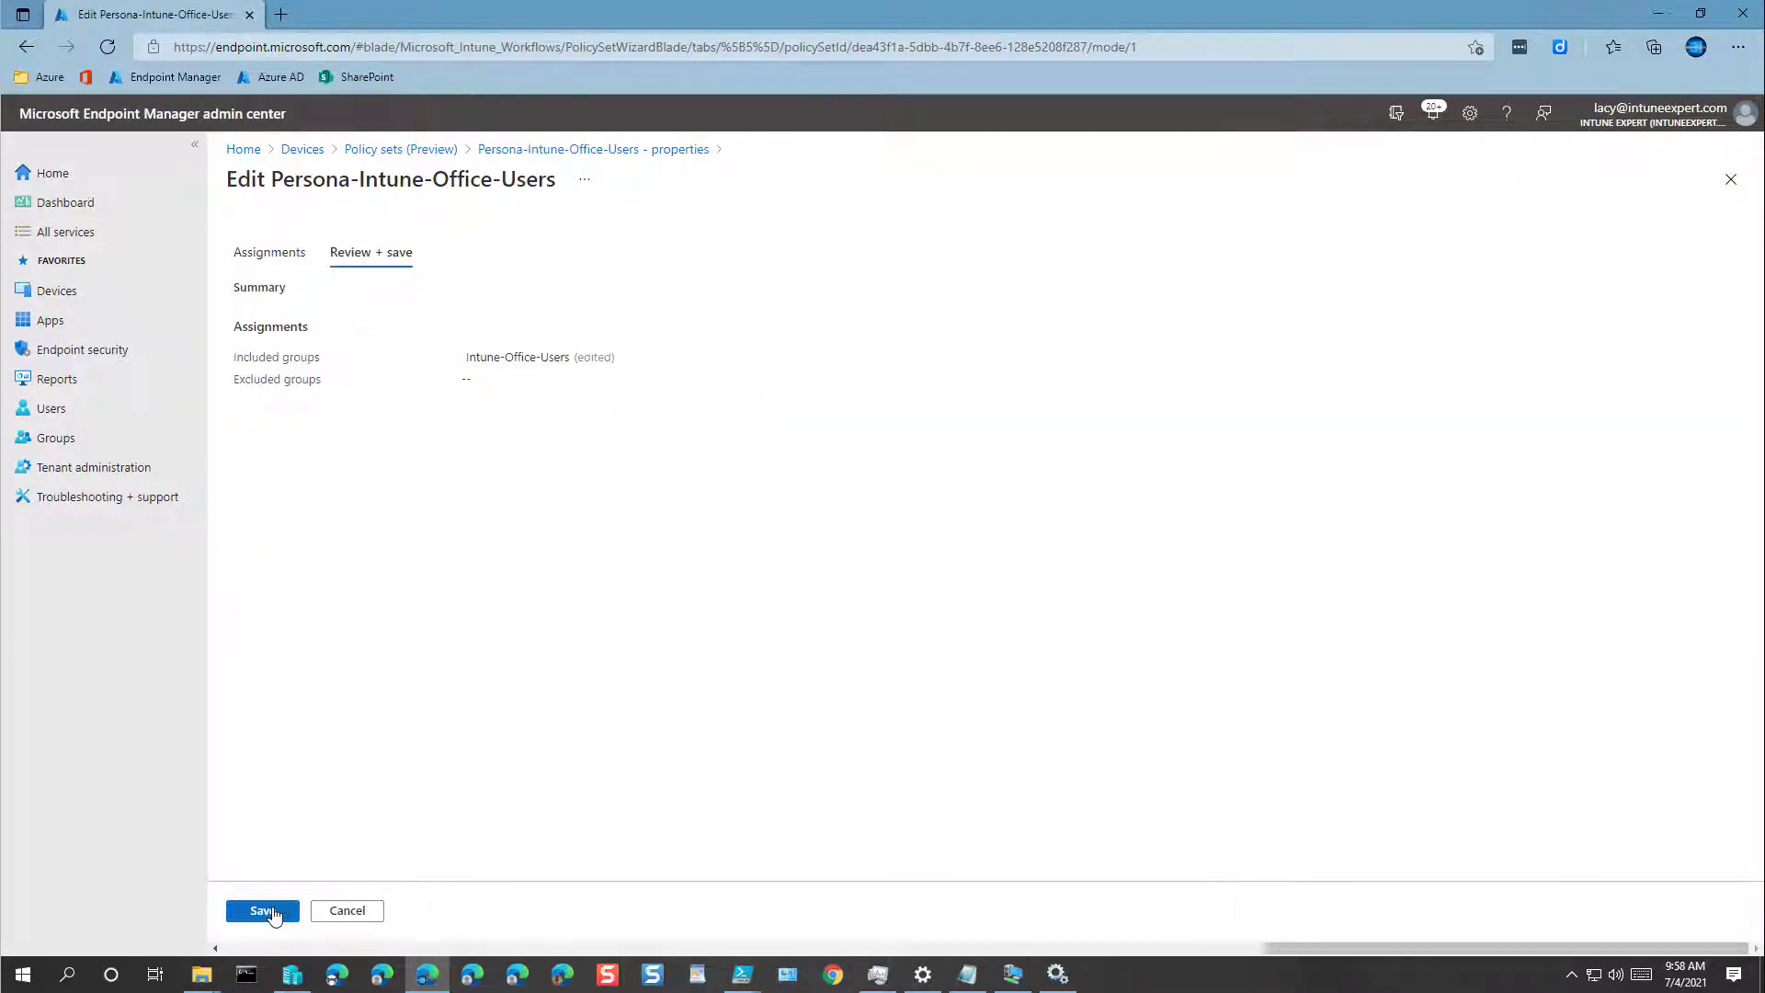
left_click(264, 911)
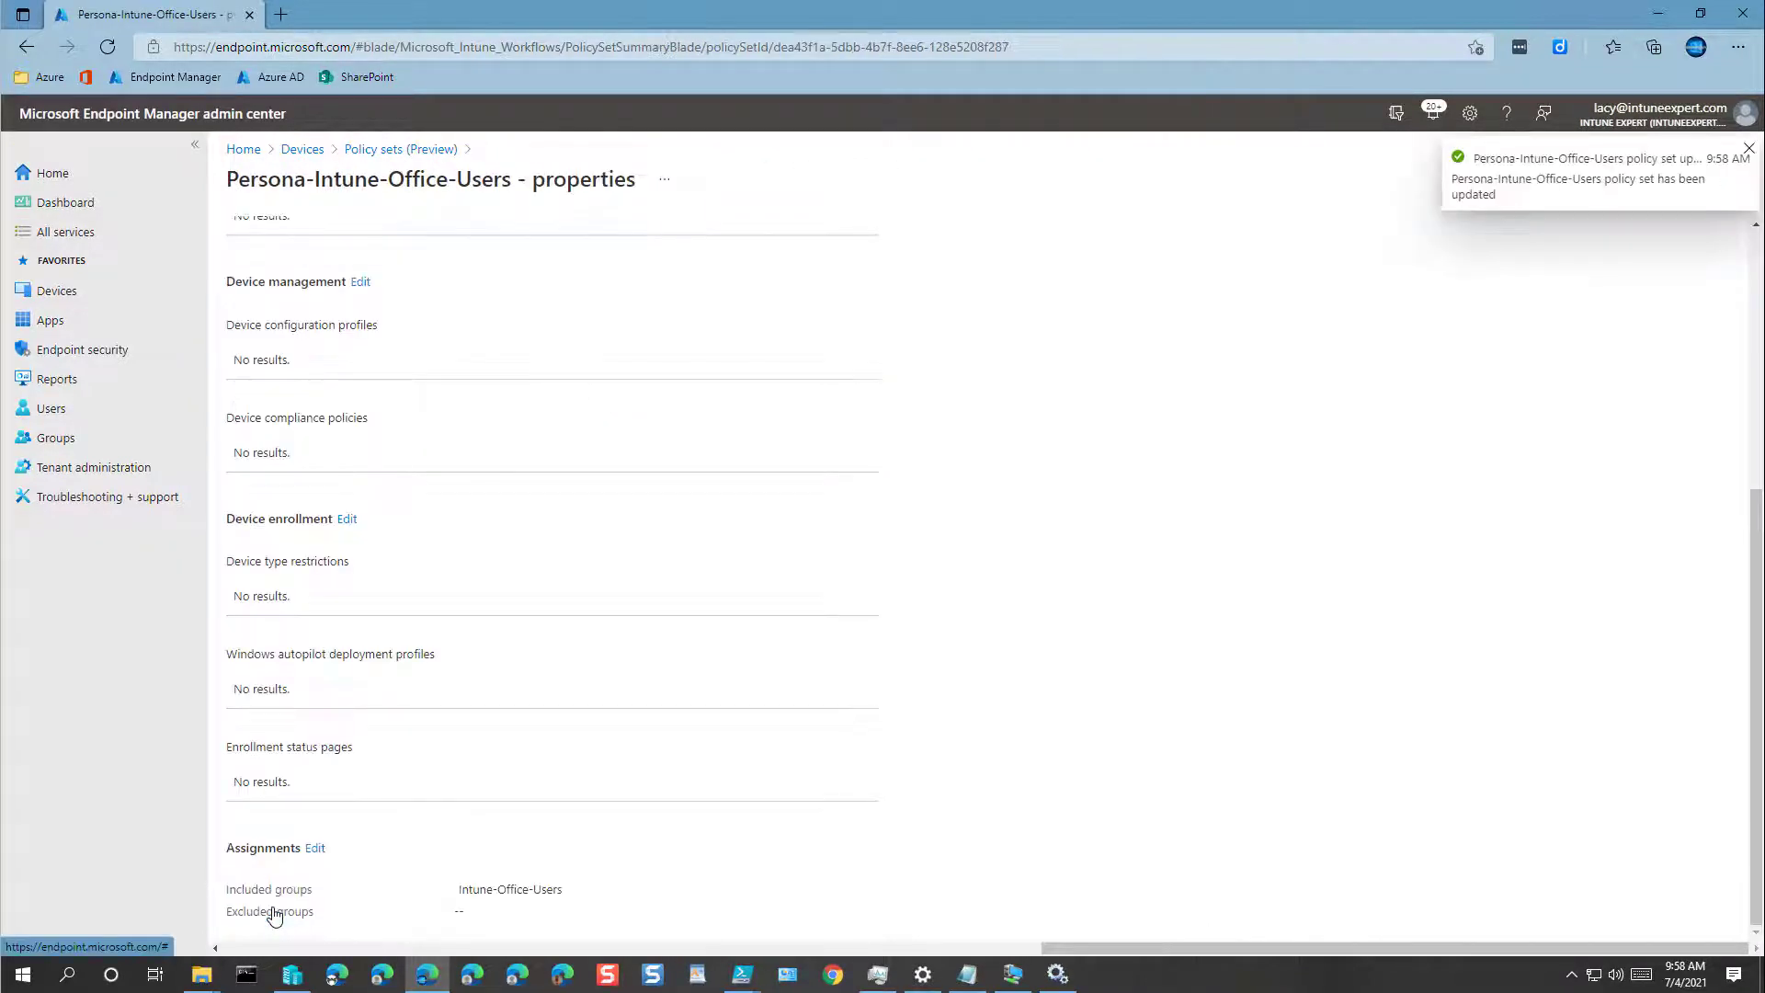
left_click(398, 149)
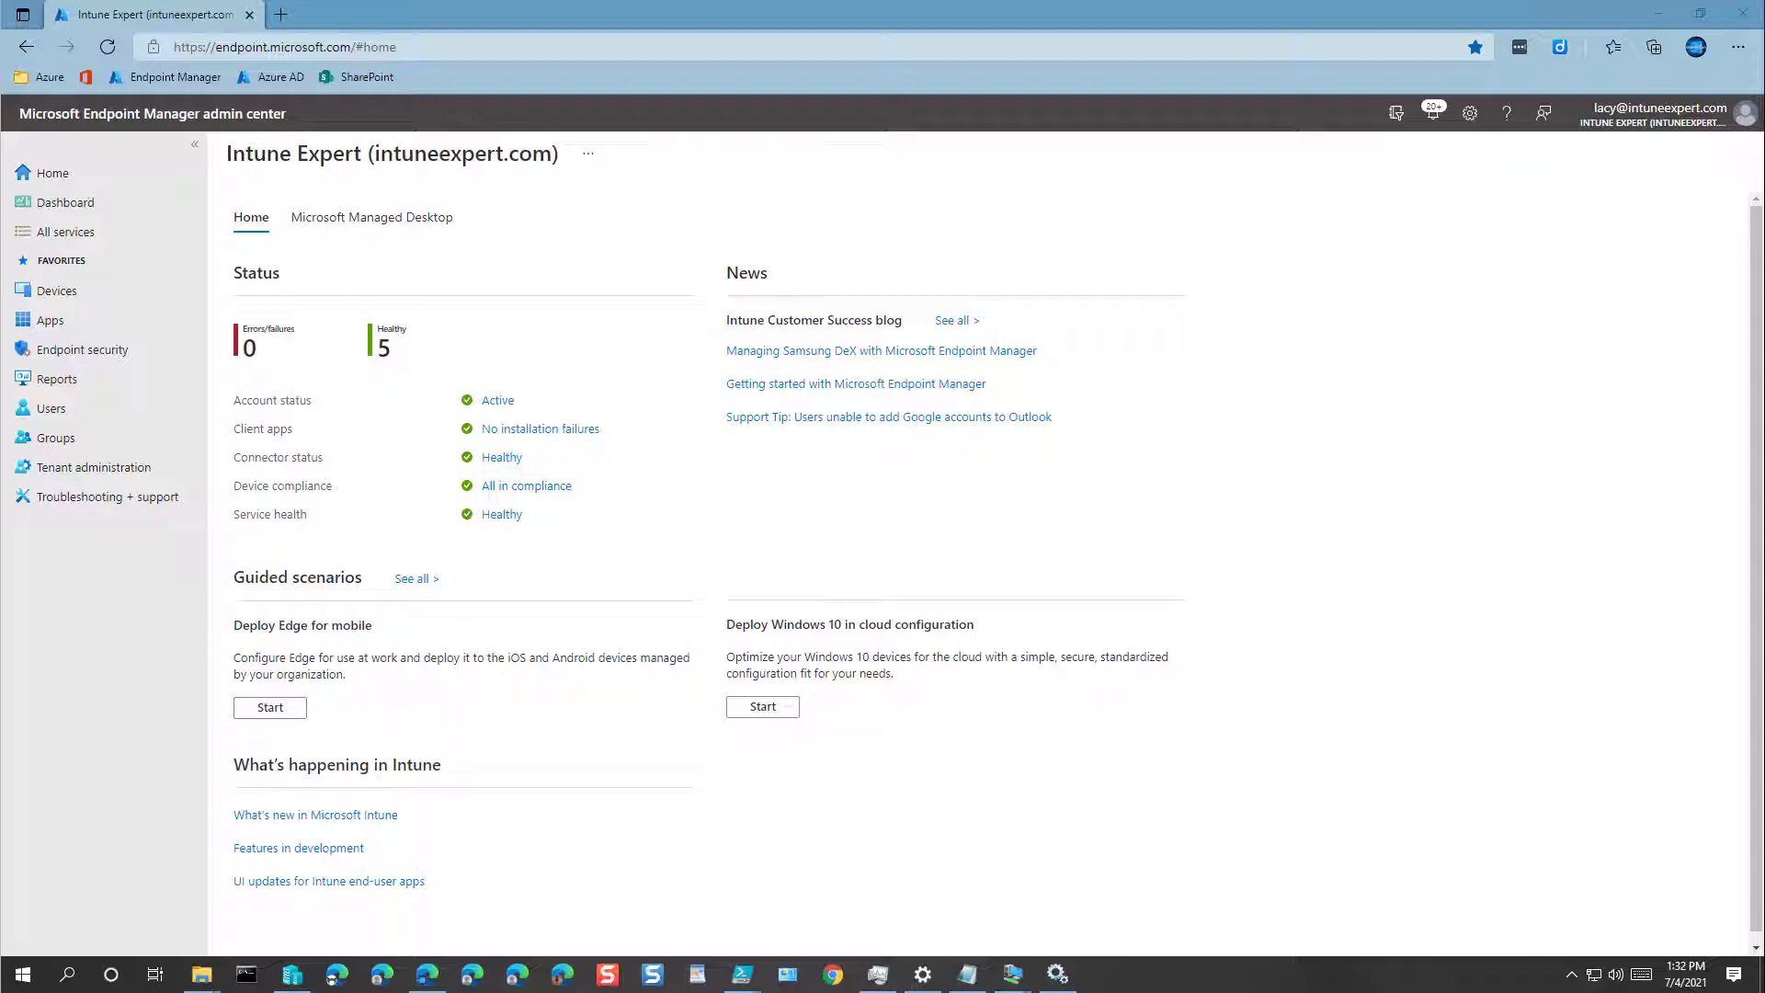
Step: Add a Microsoft 365 Business Premium license assignment to the Intune-All-Users group and save it
left_click(75, 299)
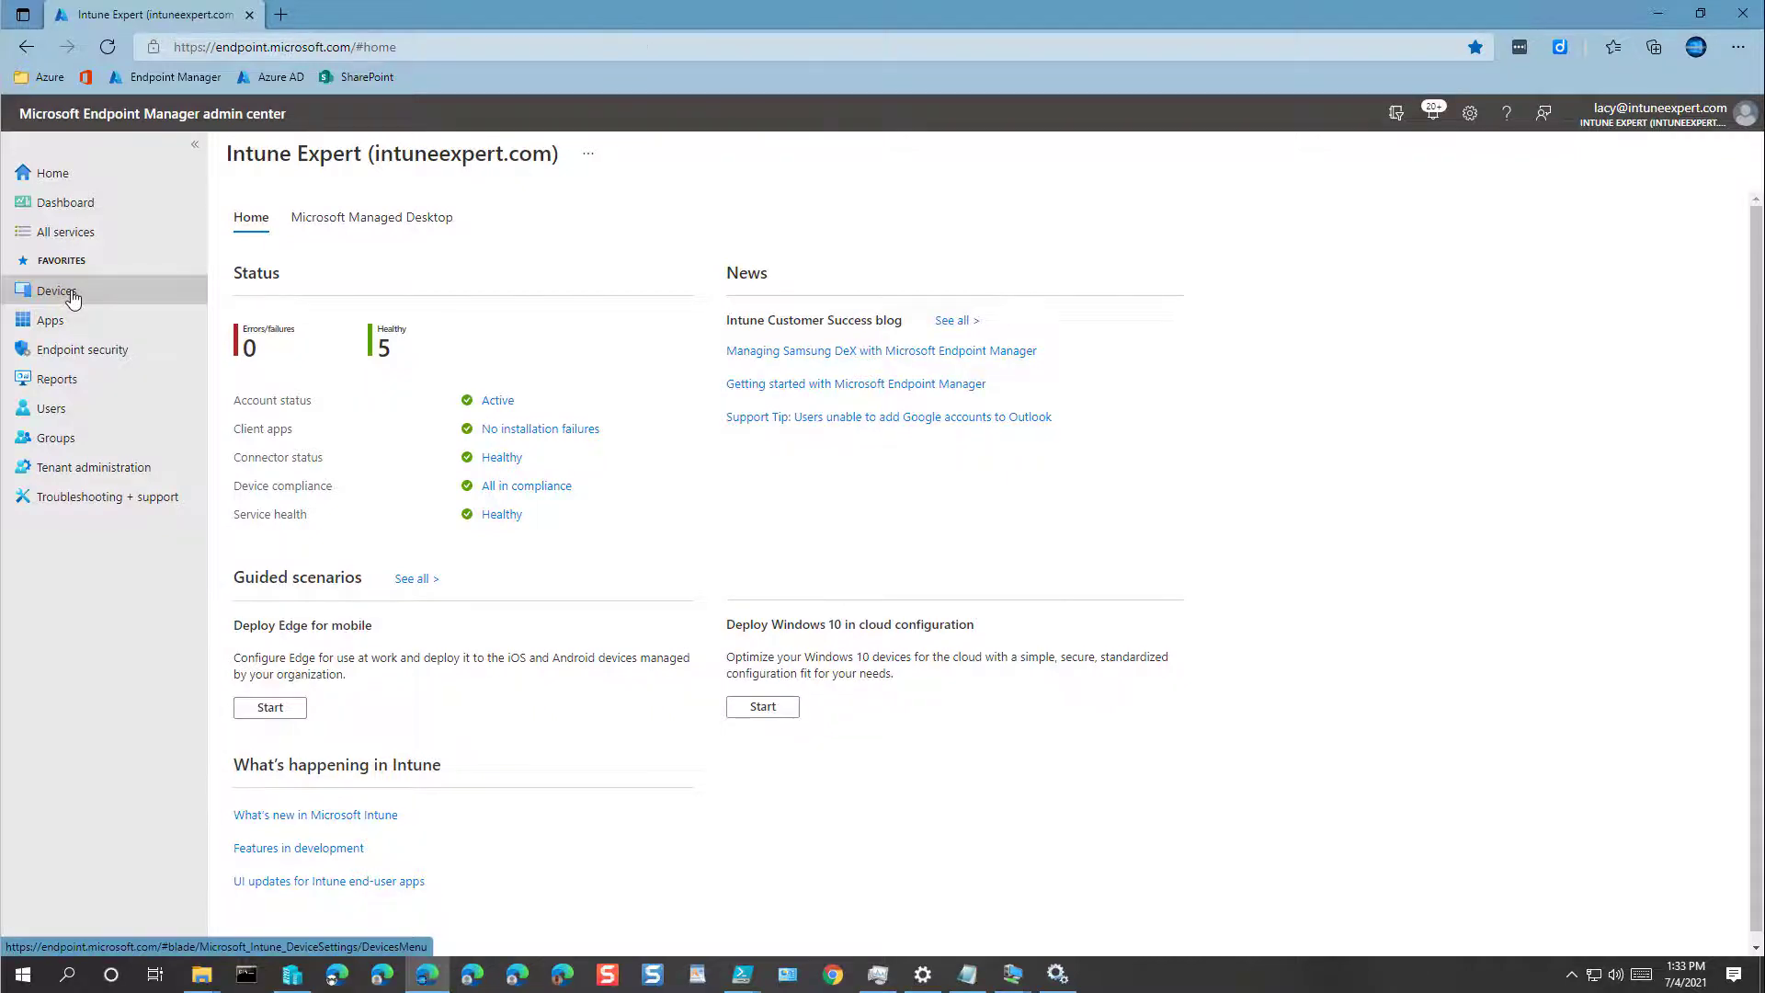
left_click(65, 440)
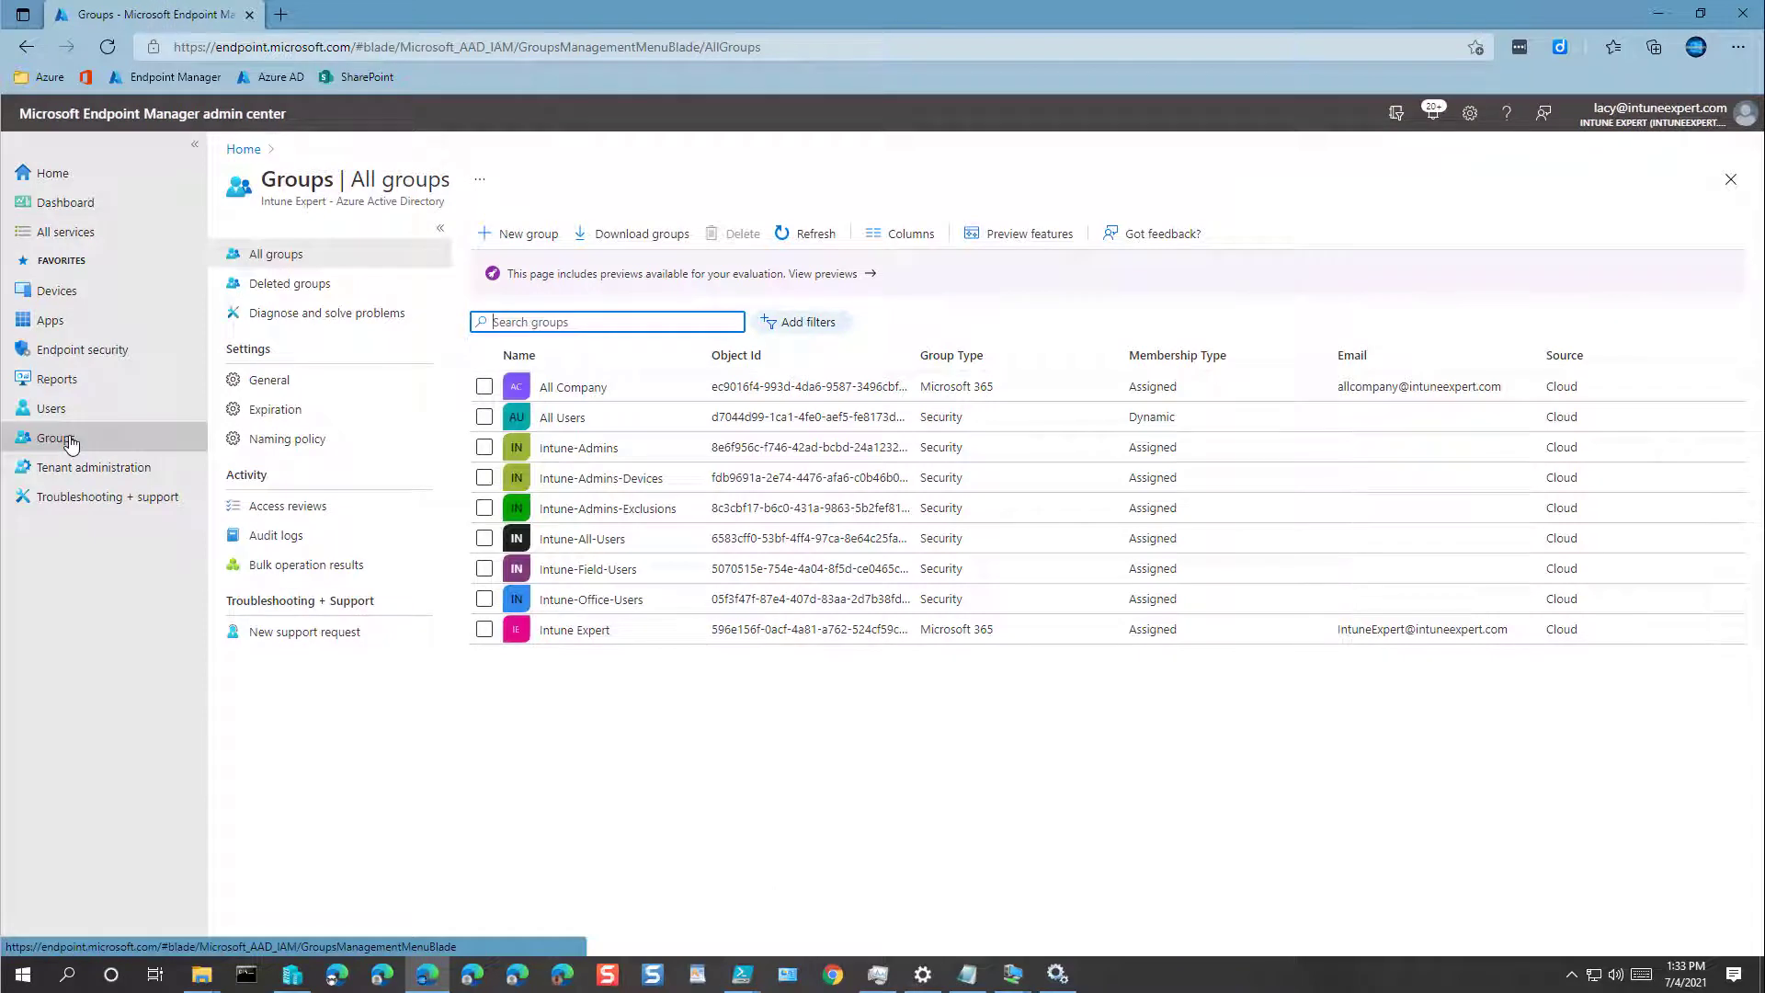
left_click(575, 546)
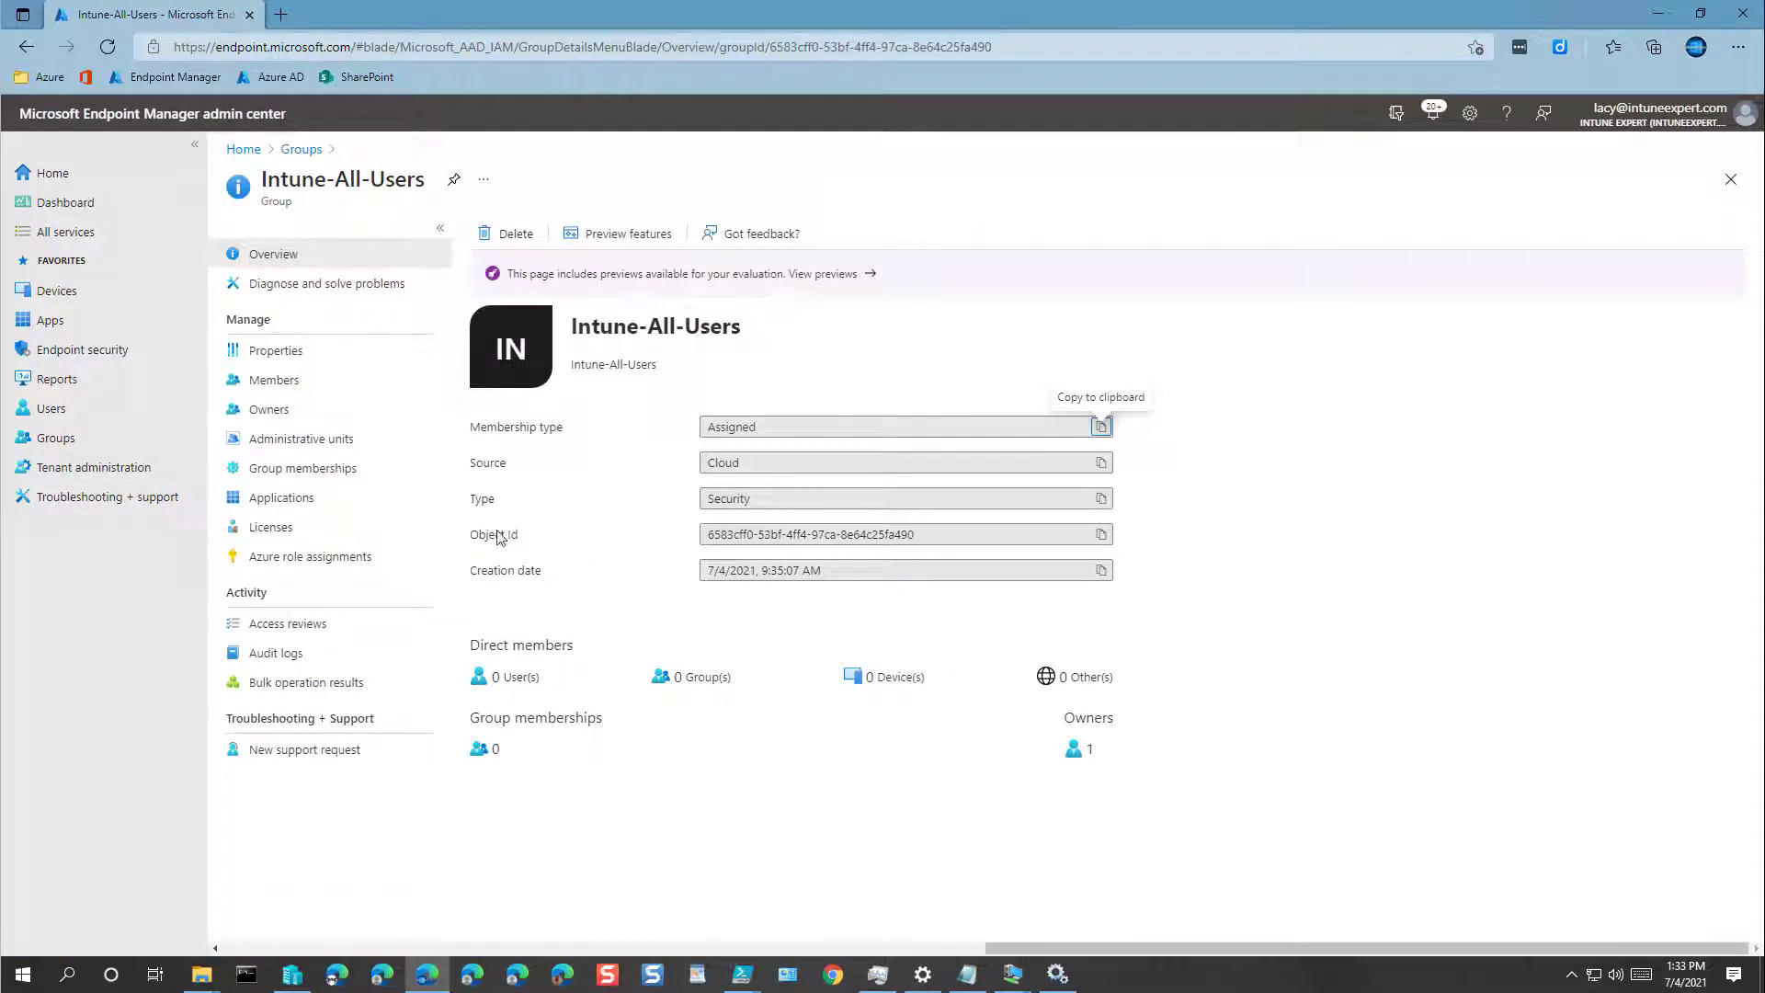
left_click(270, 530)
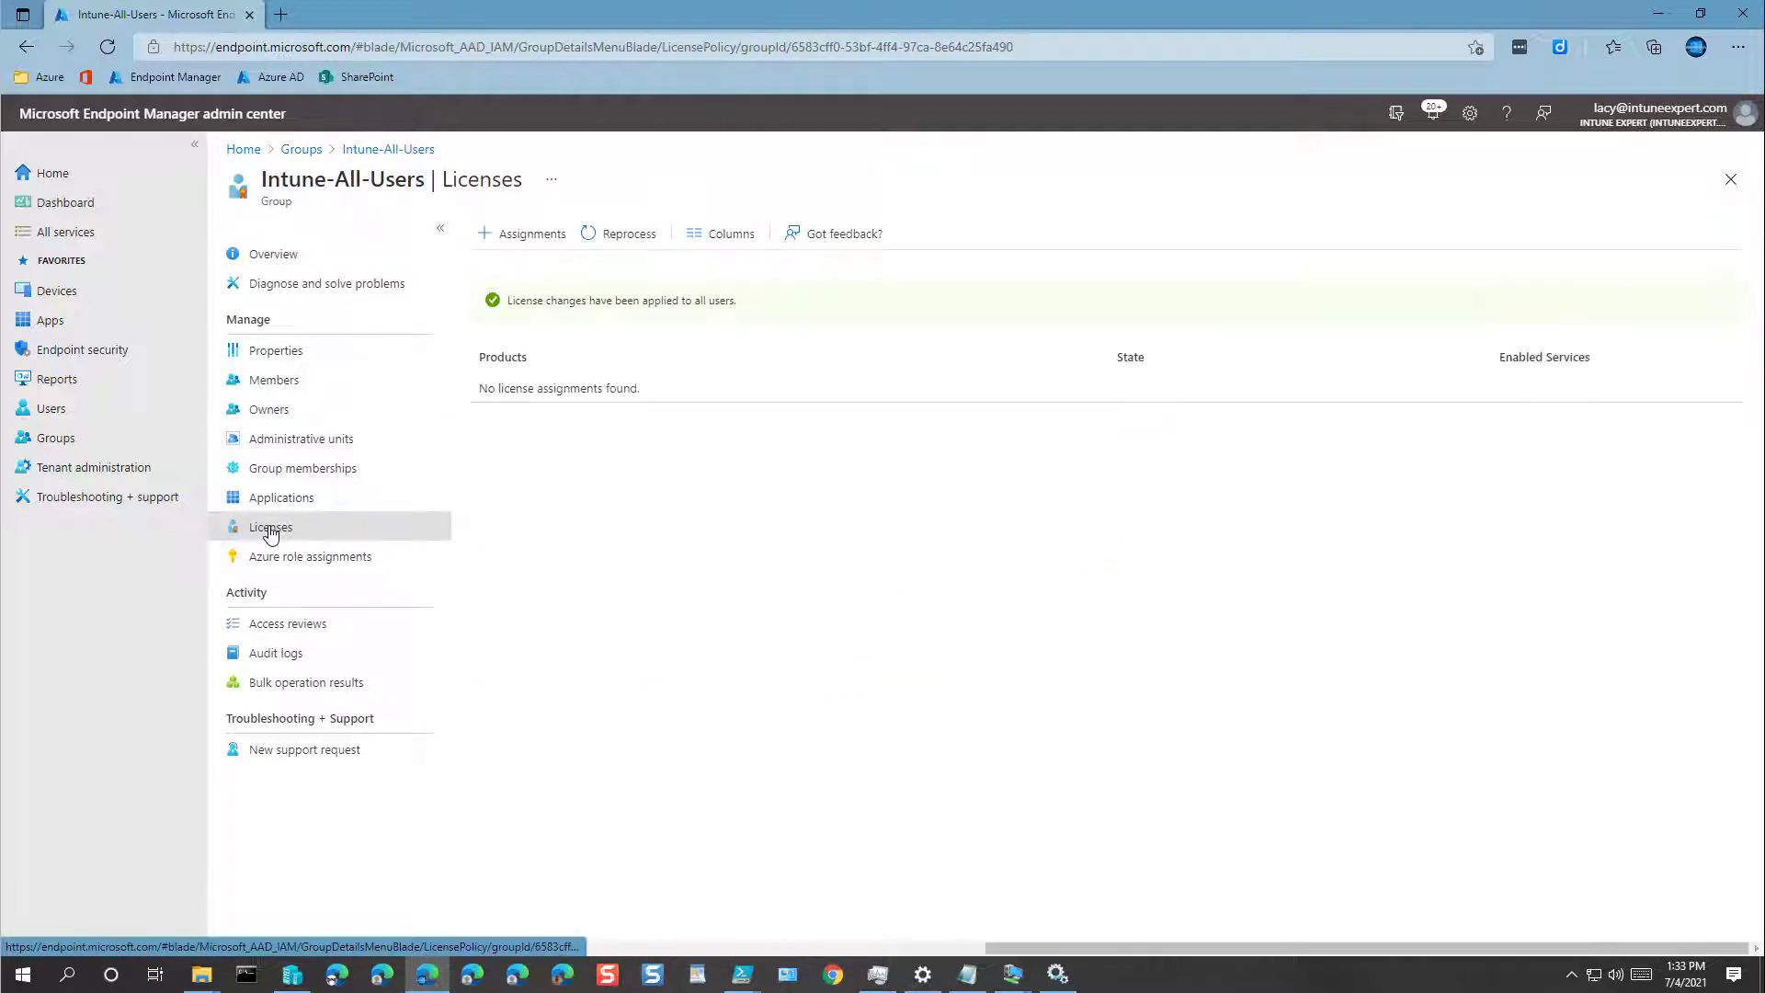
left_click(548, 241)
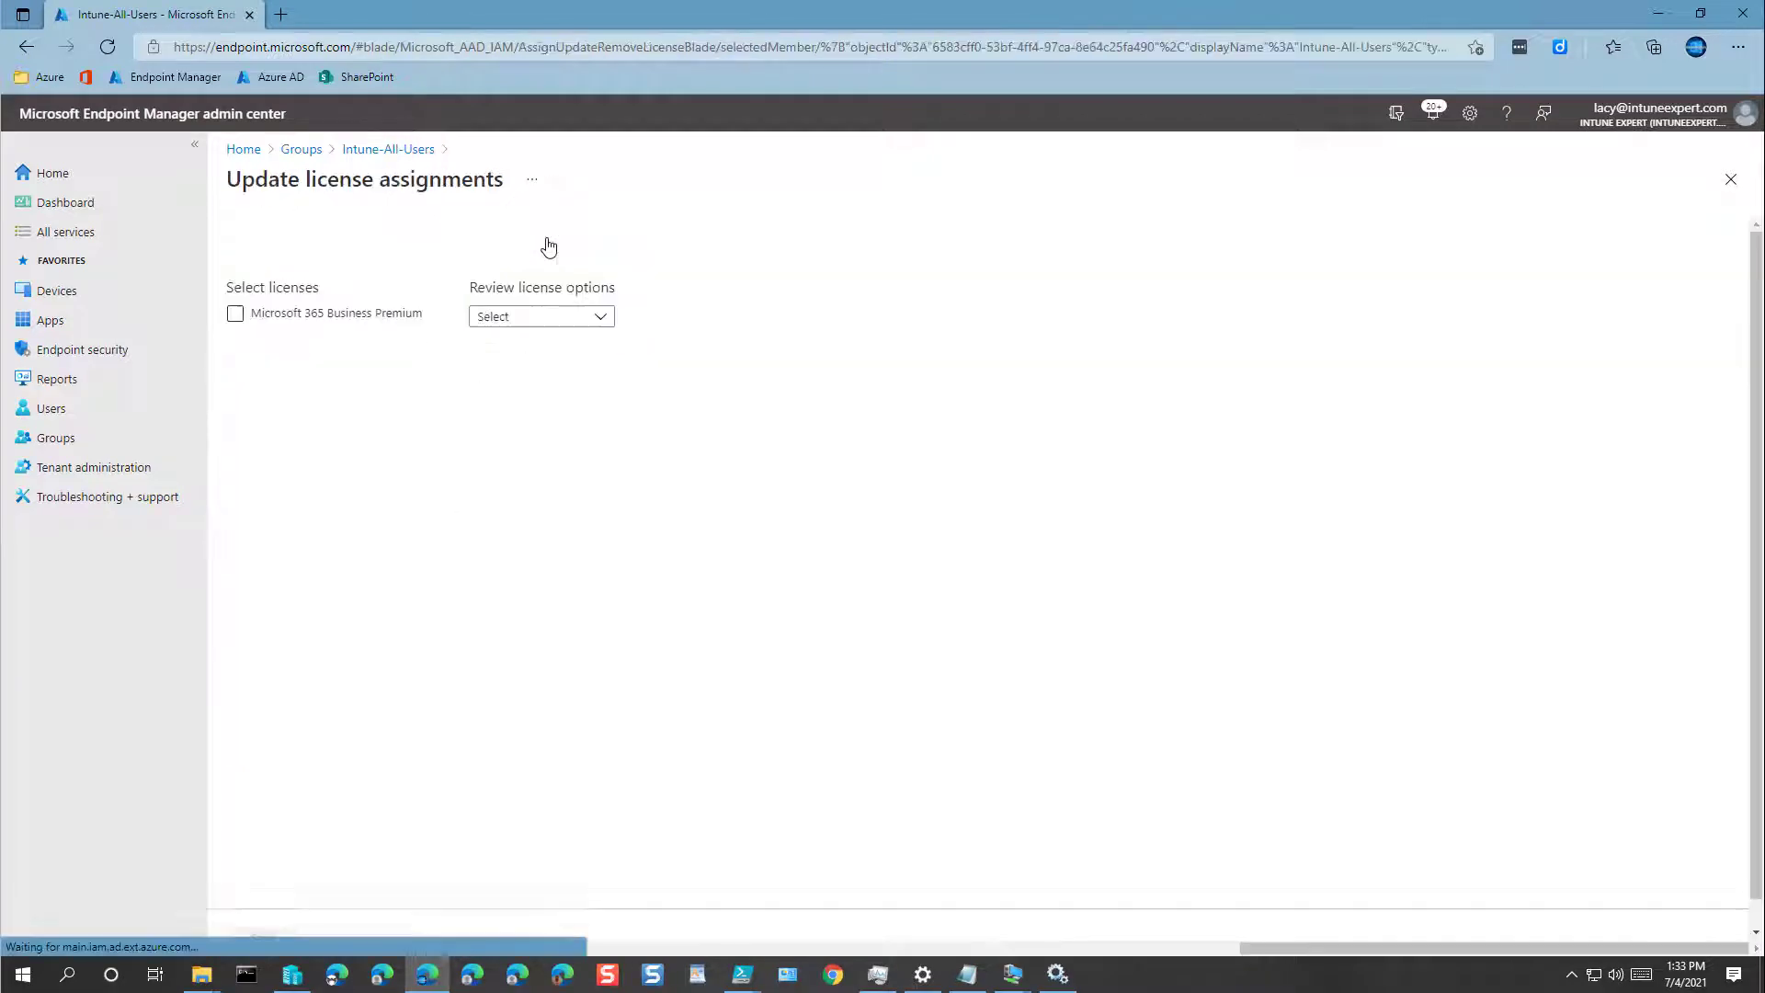
left_click(235, 316)
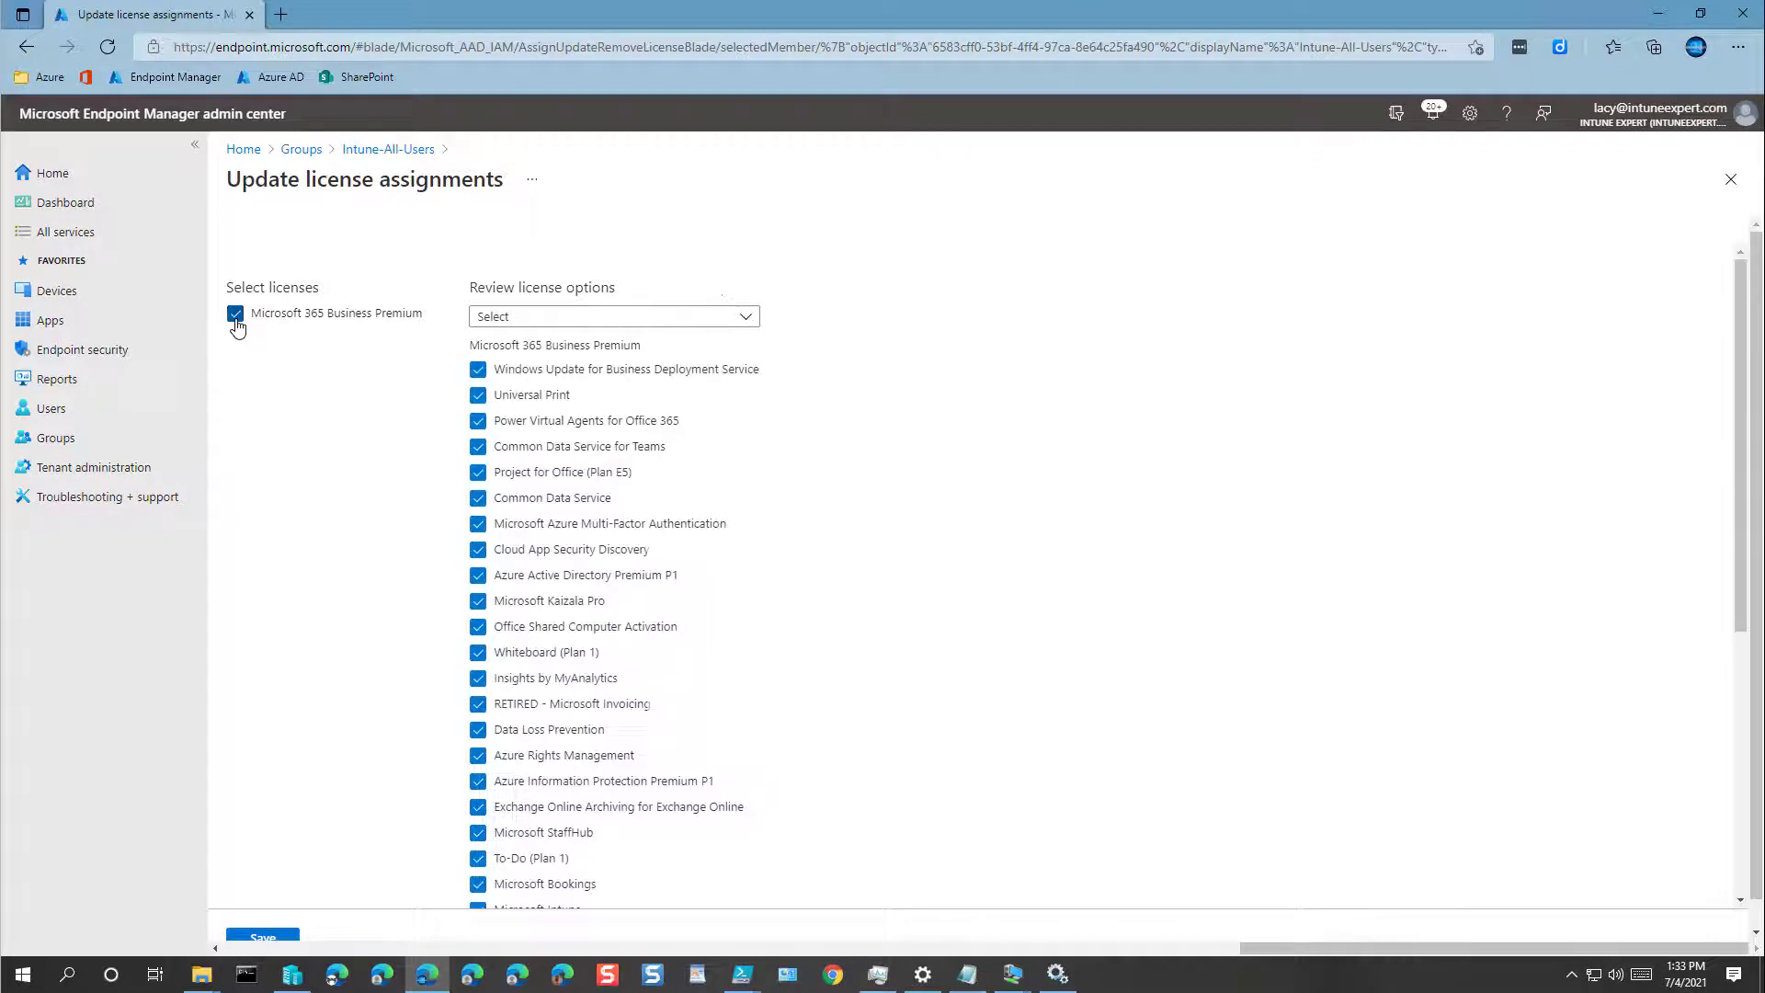
scroll(288, 881, "down", 5)
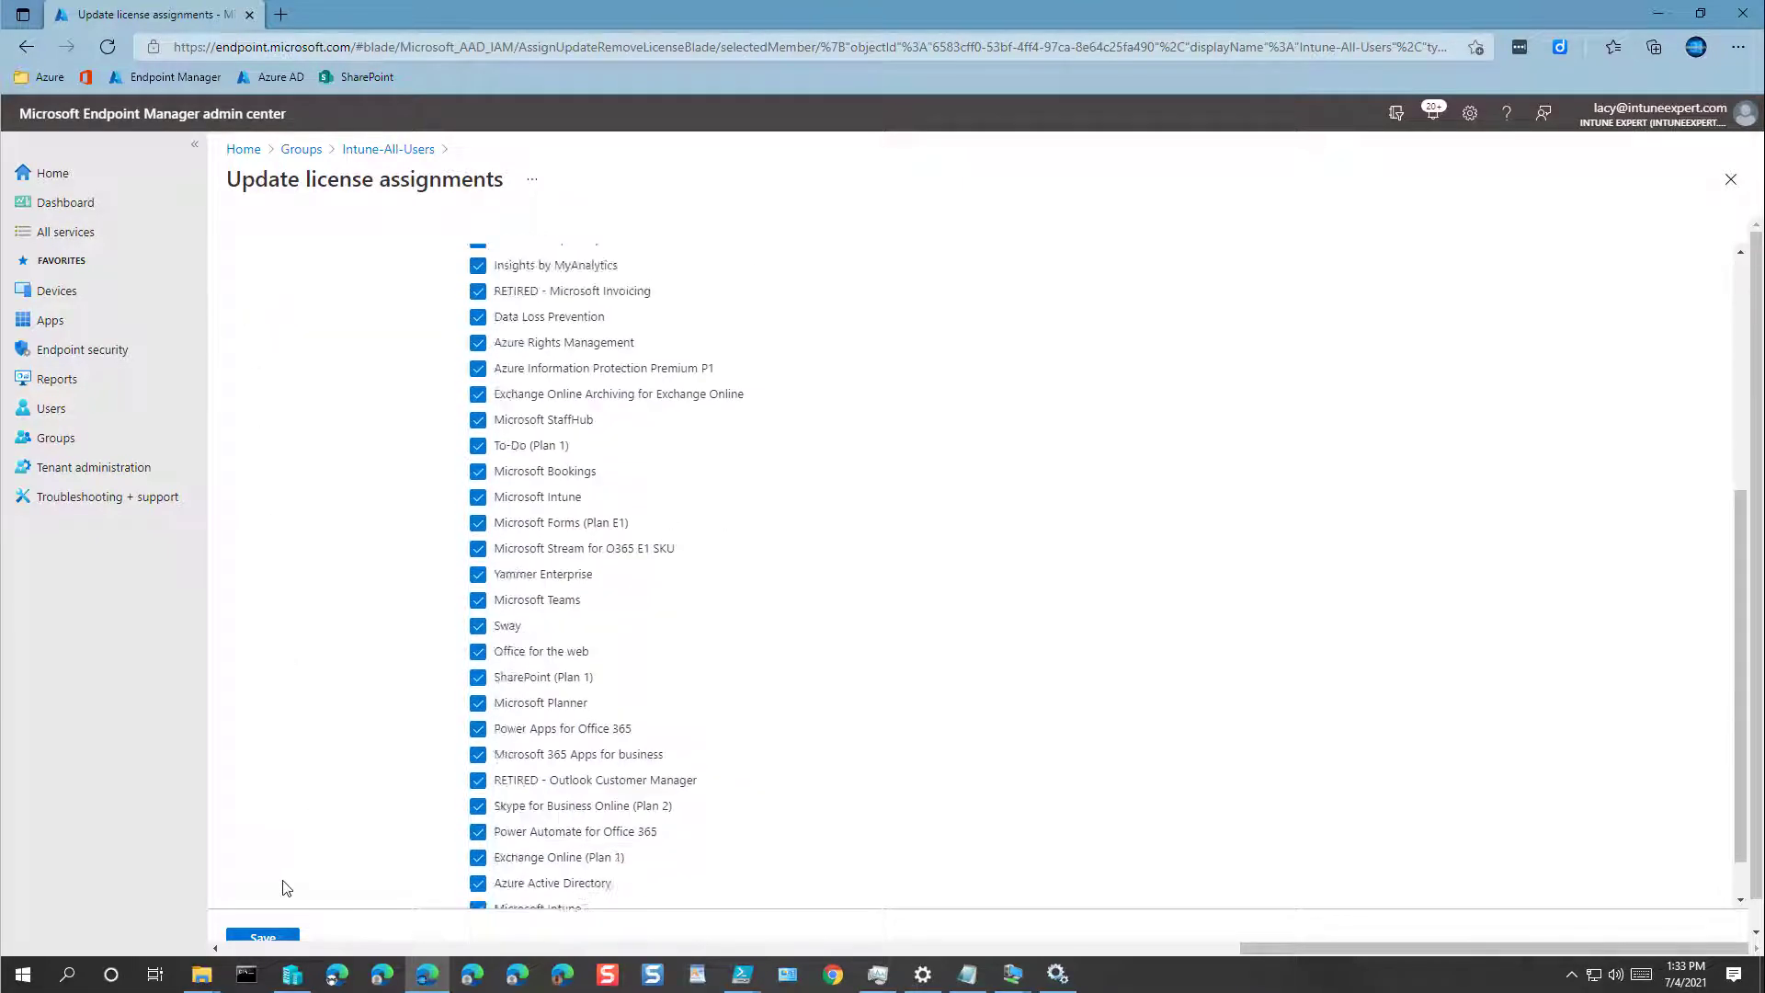
left_click(272, 935)
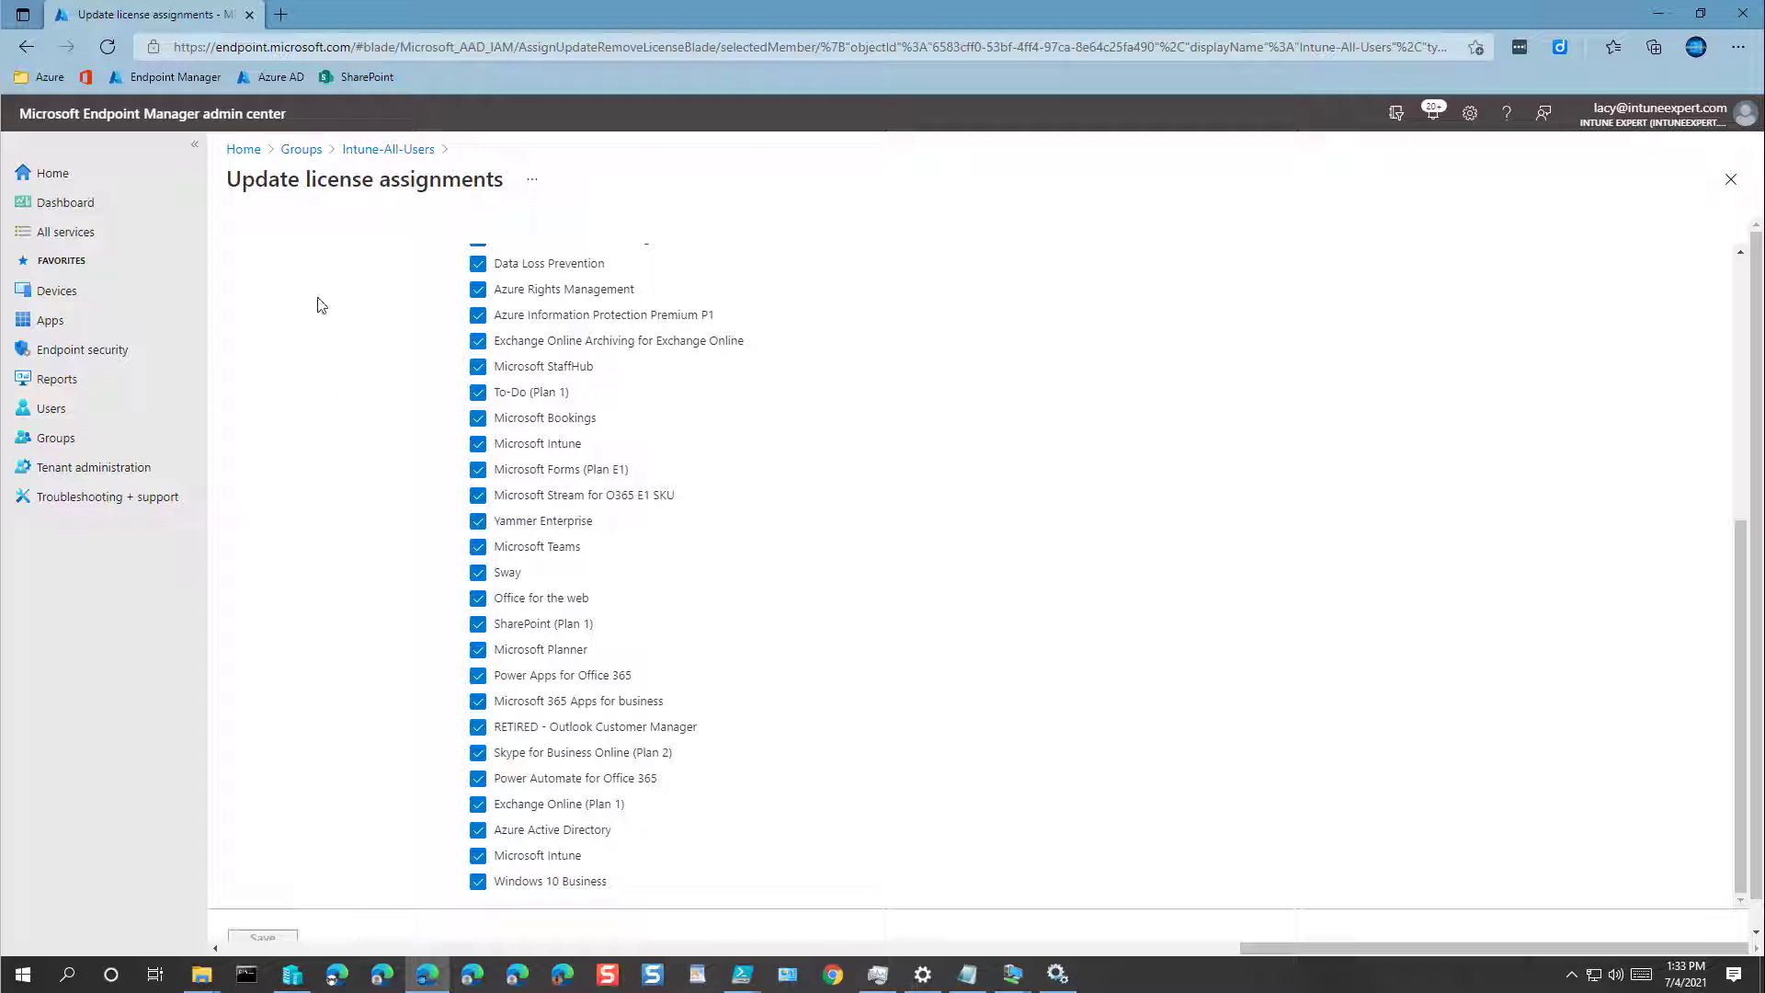
left_click(48, 182)
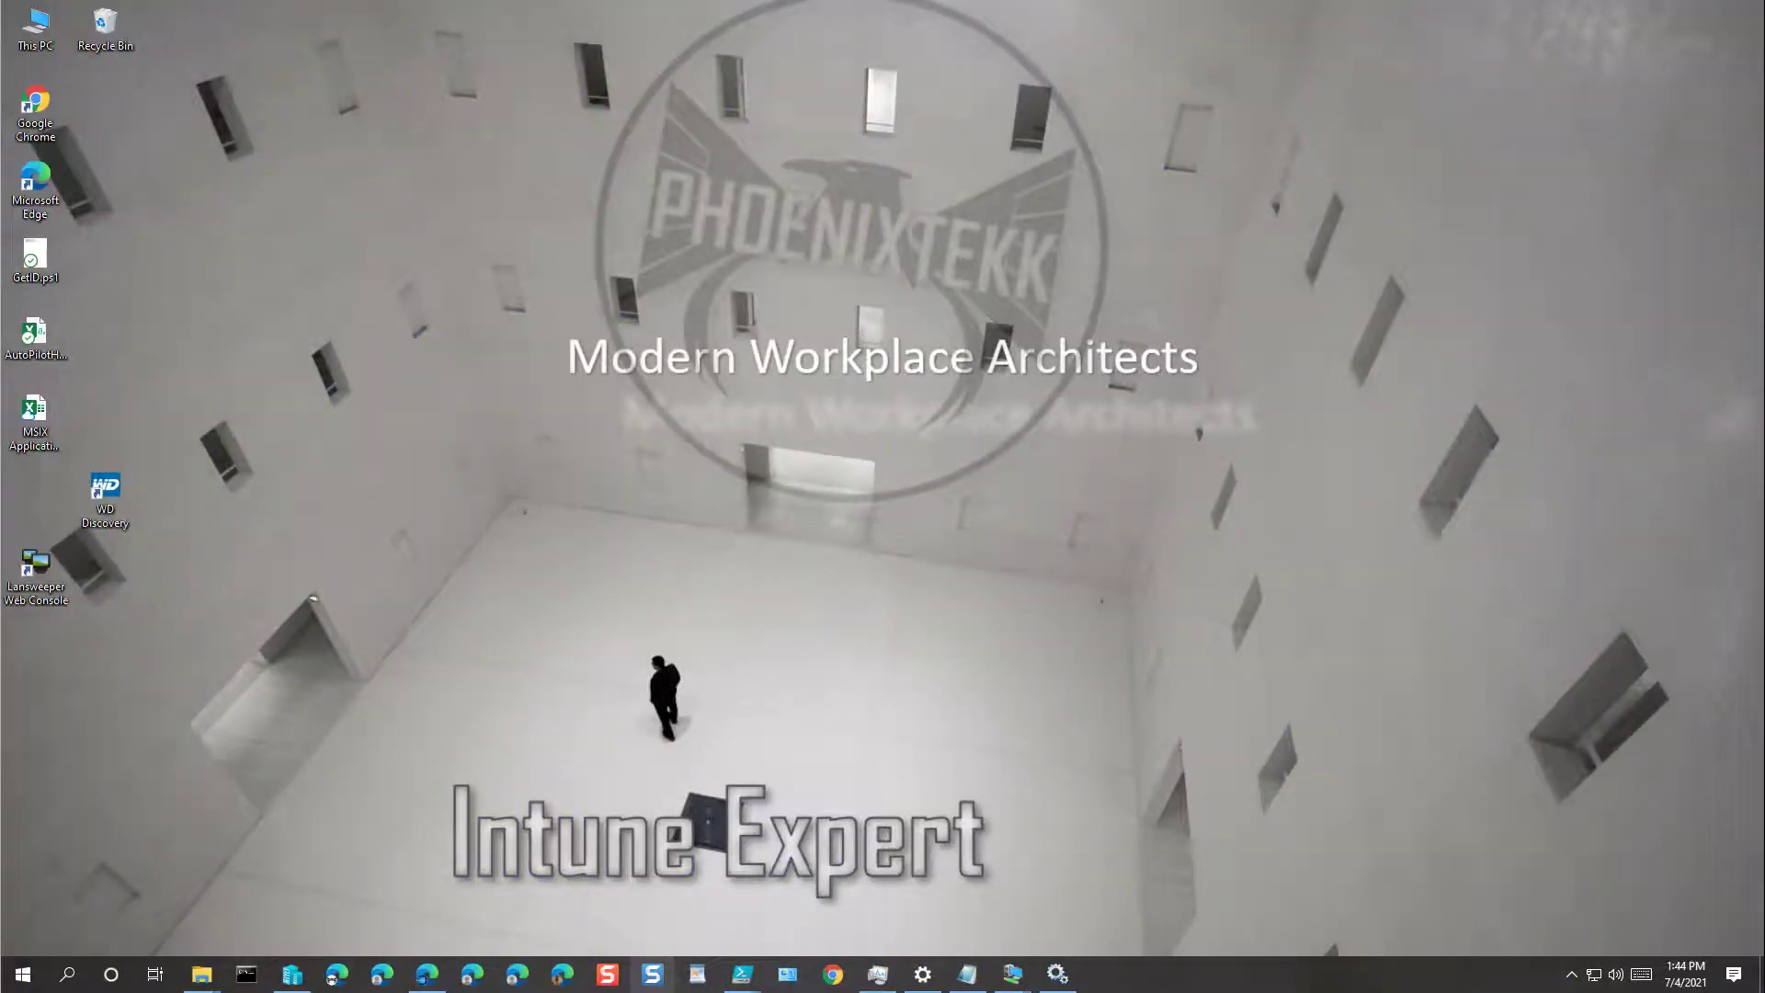
Step: In Edge, open Devices > Enroll devices > Windows enrollment > Automatic Enrollment
left_click(426, 974)
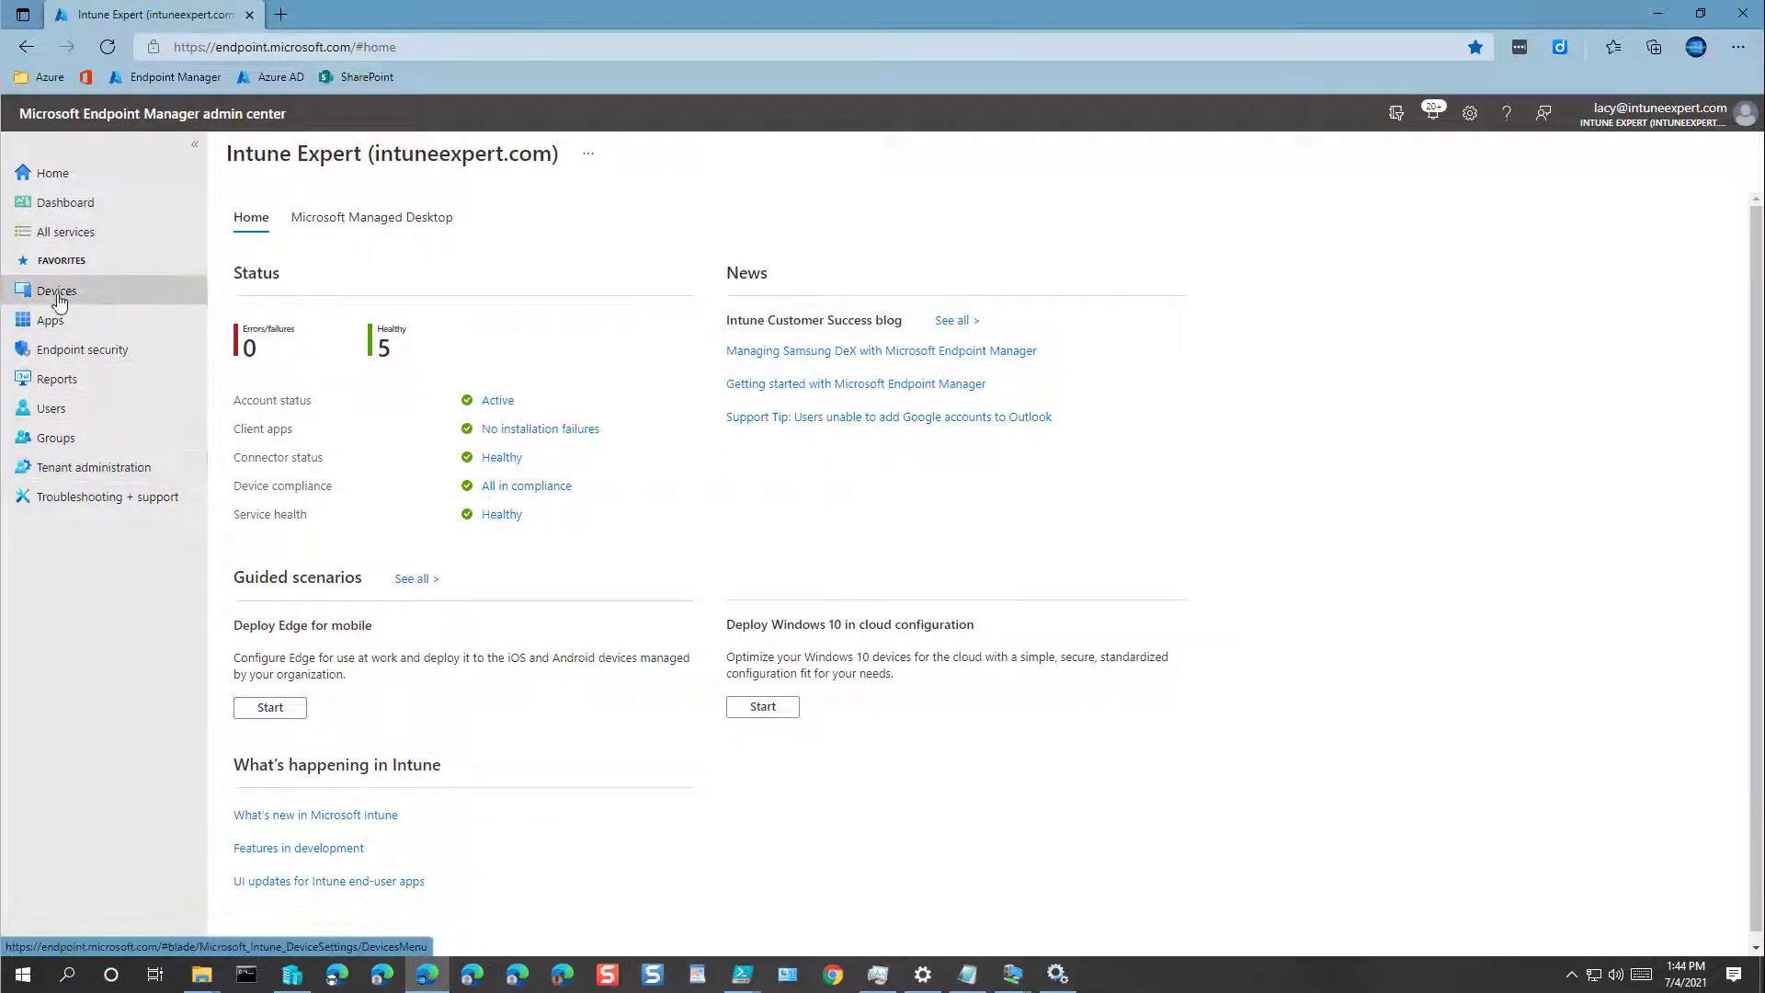
left_click(102, 300)
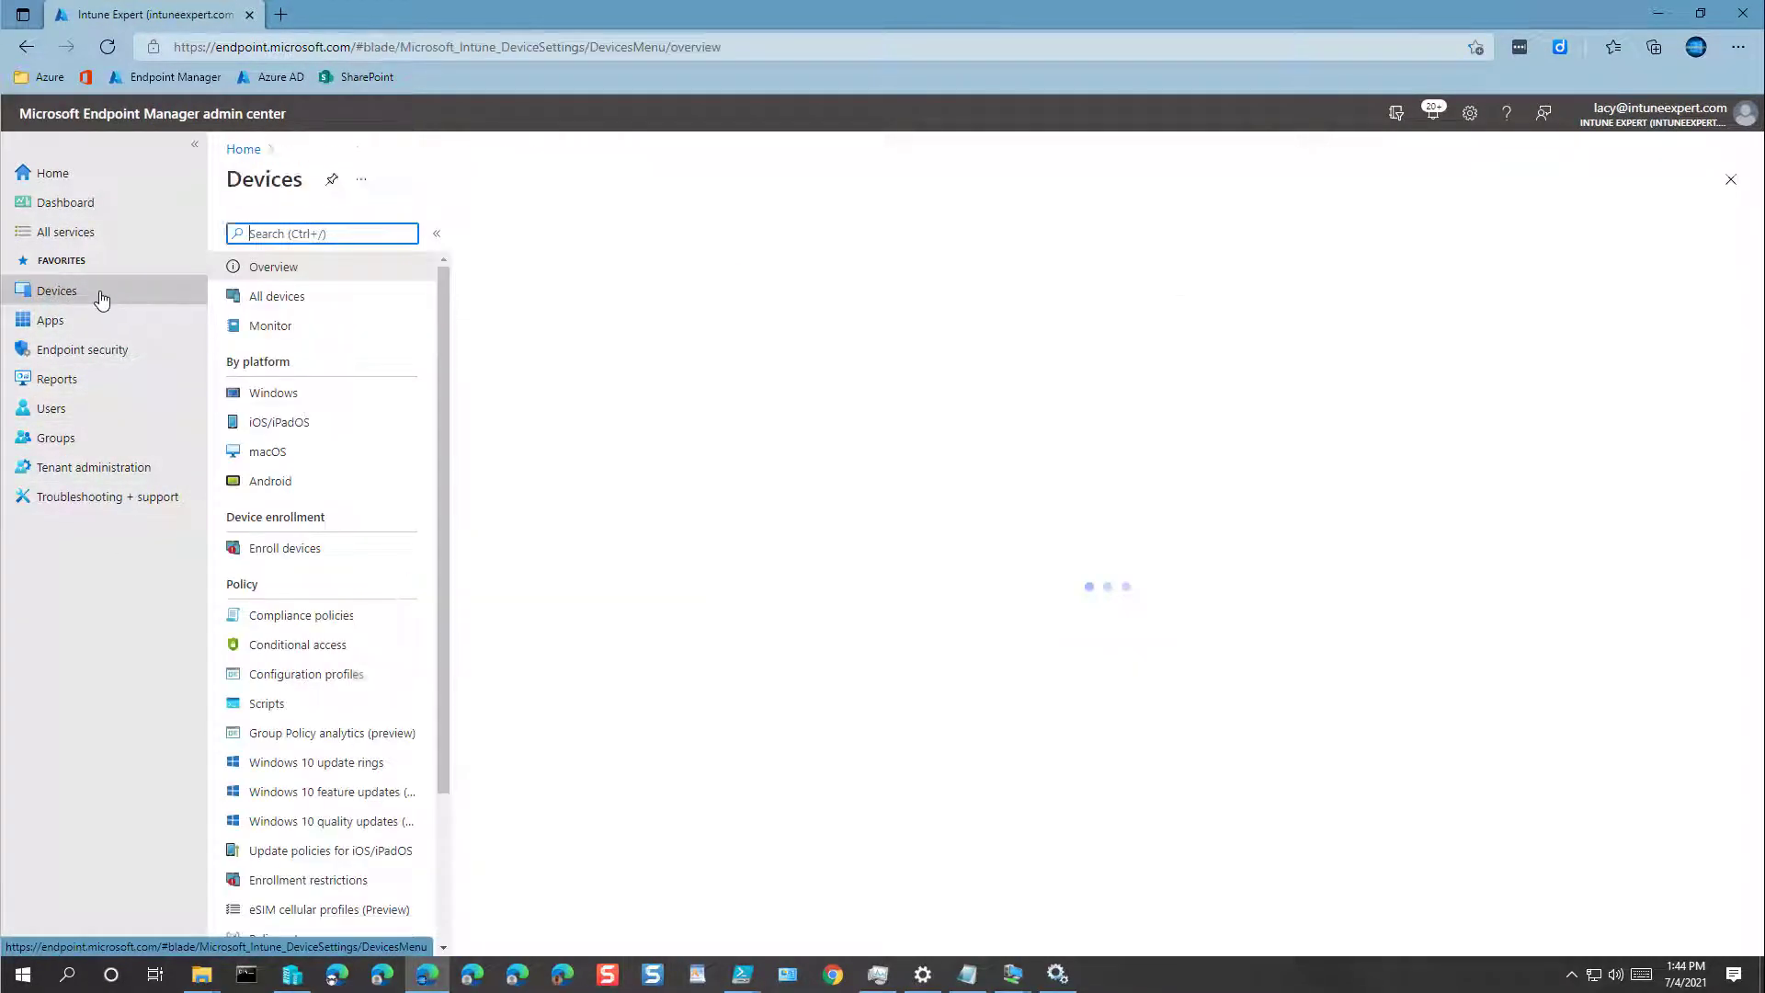
left_click(305, 557)
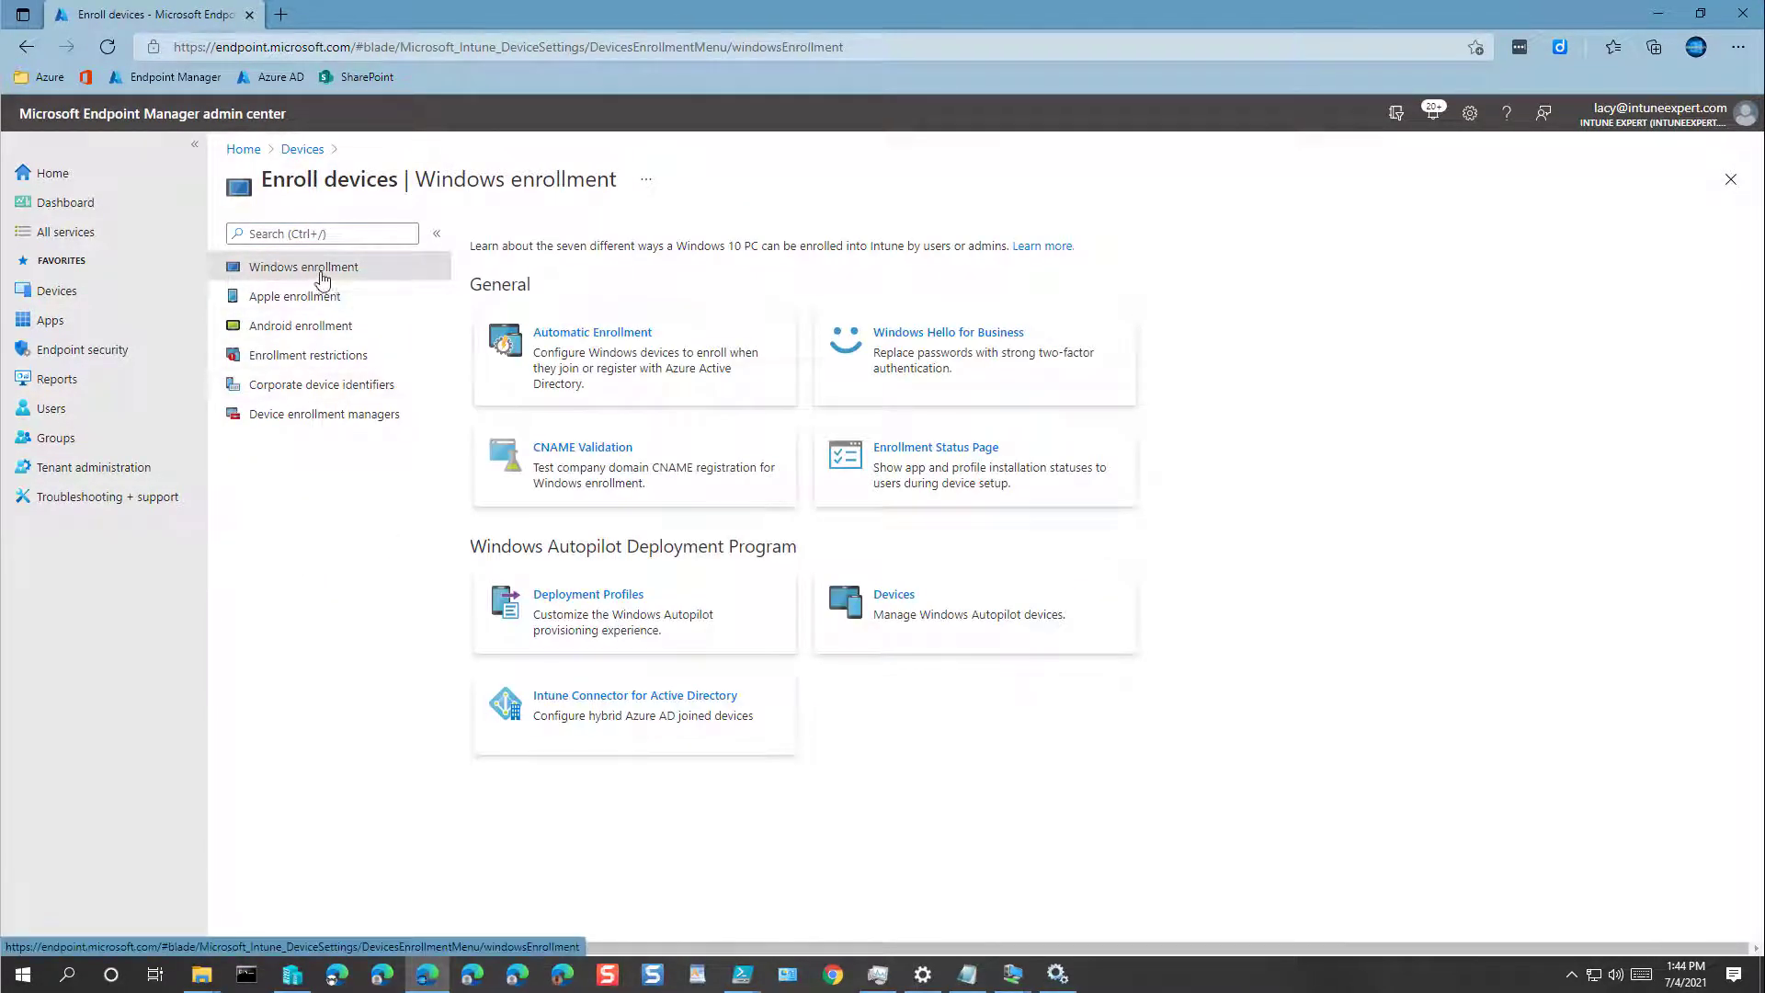
left_click(590, 363)
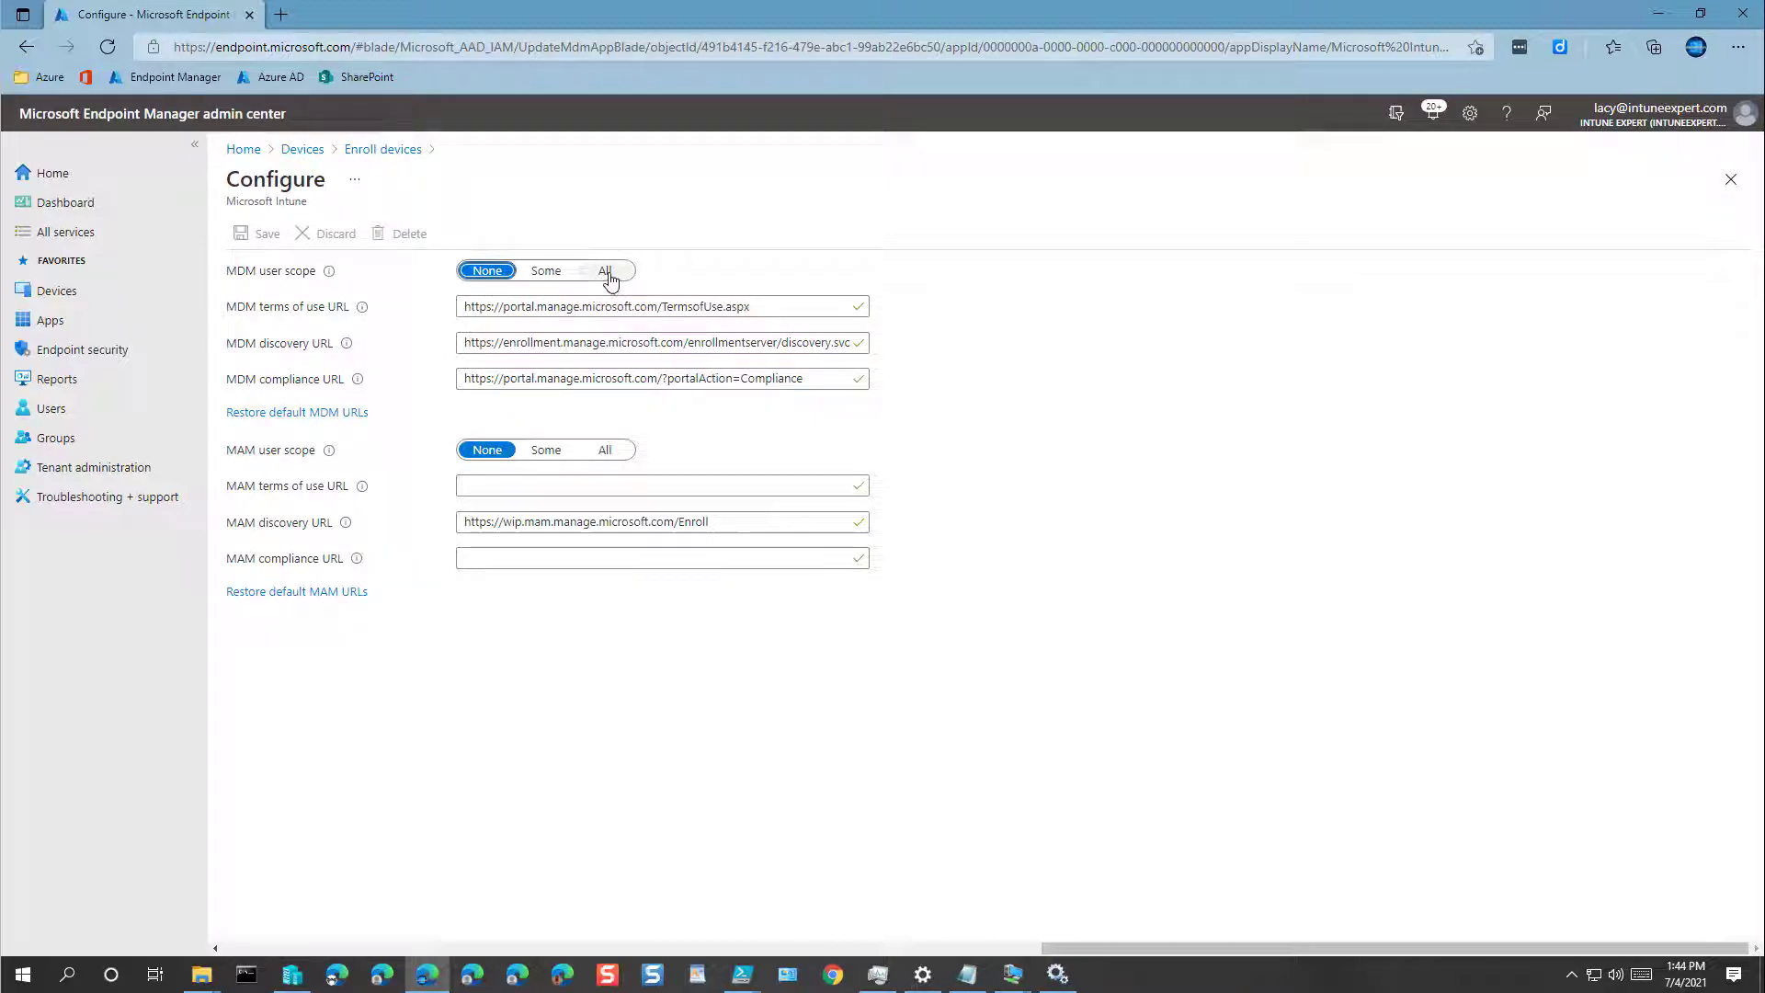
Step: Set MDM user scope to Some with the Intune-All-Users group selected
left_click(547, 272)
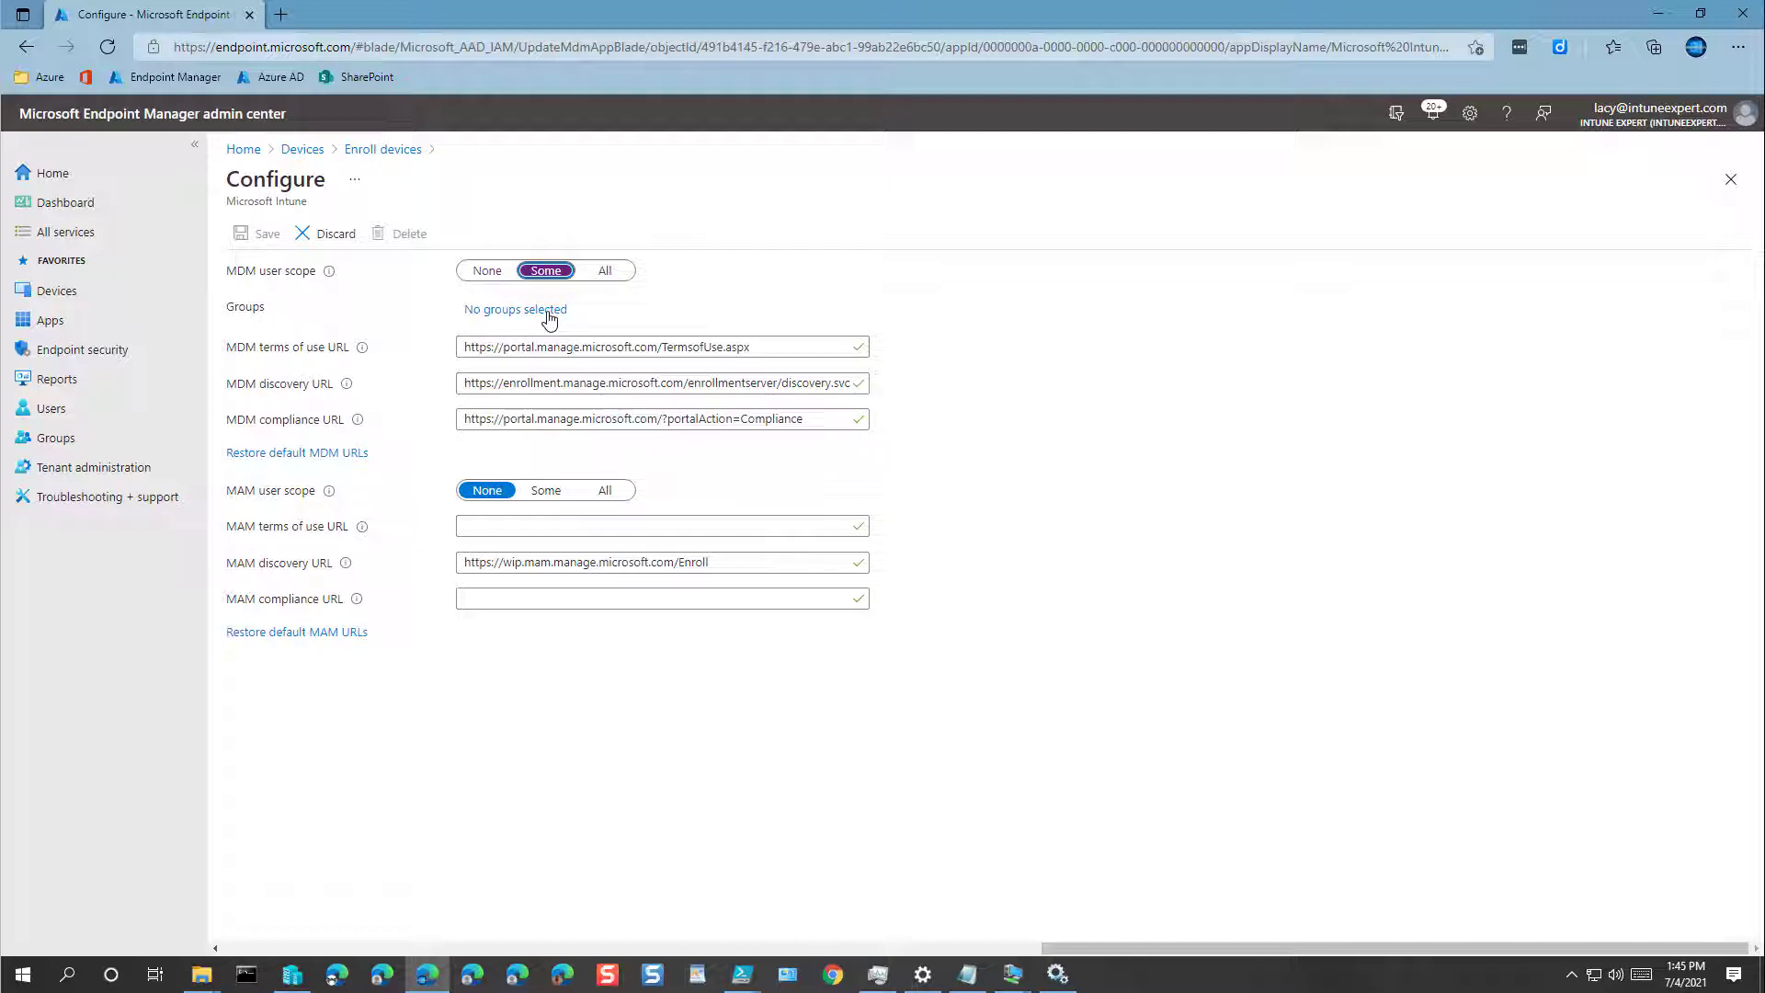
left_click(550, 317)
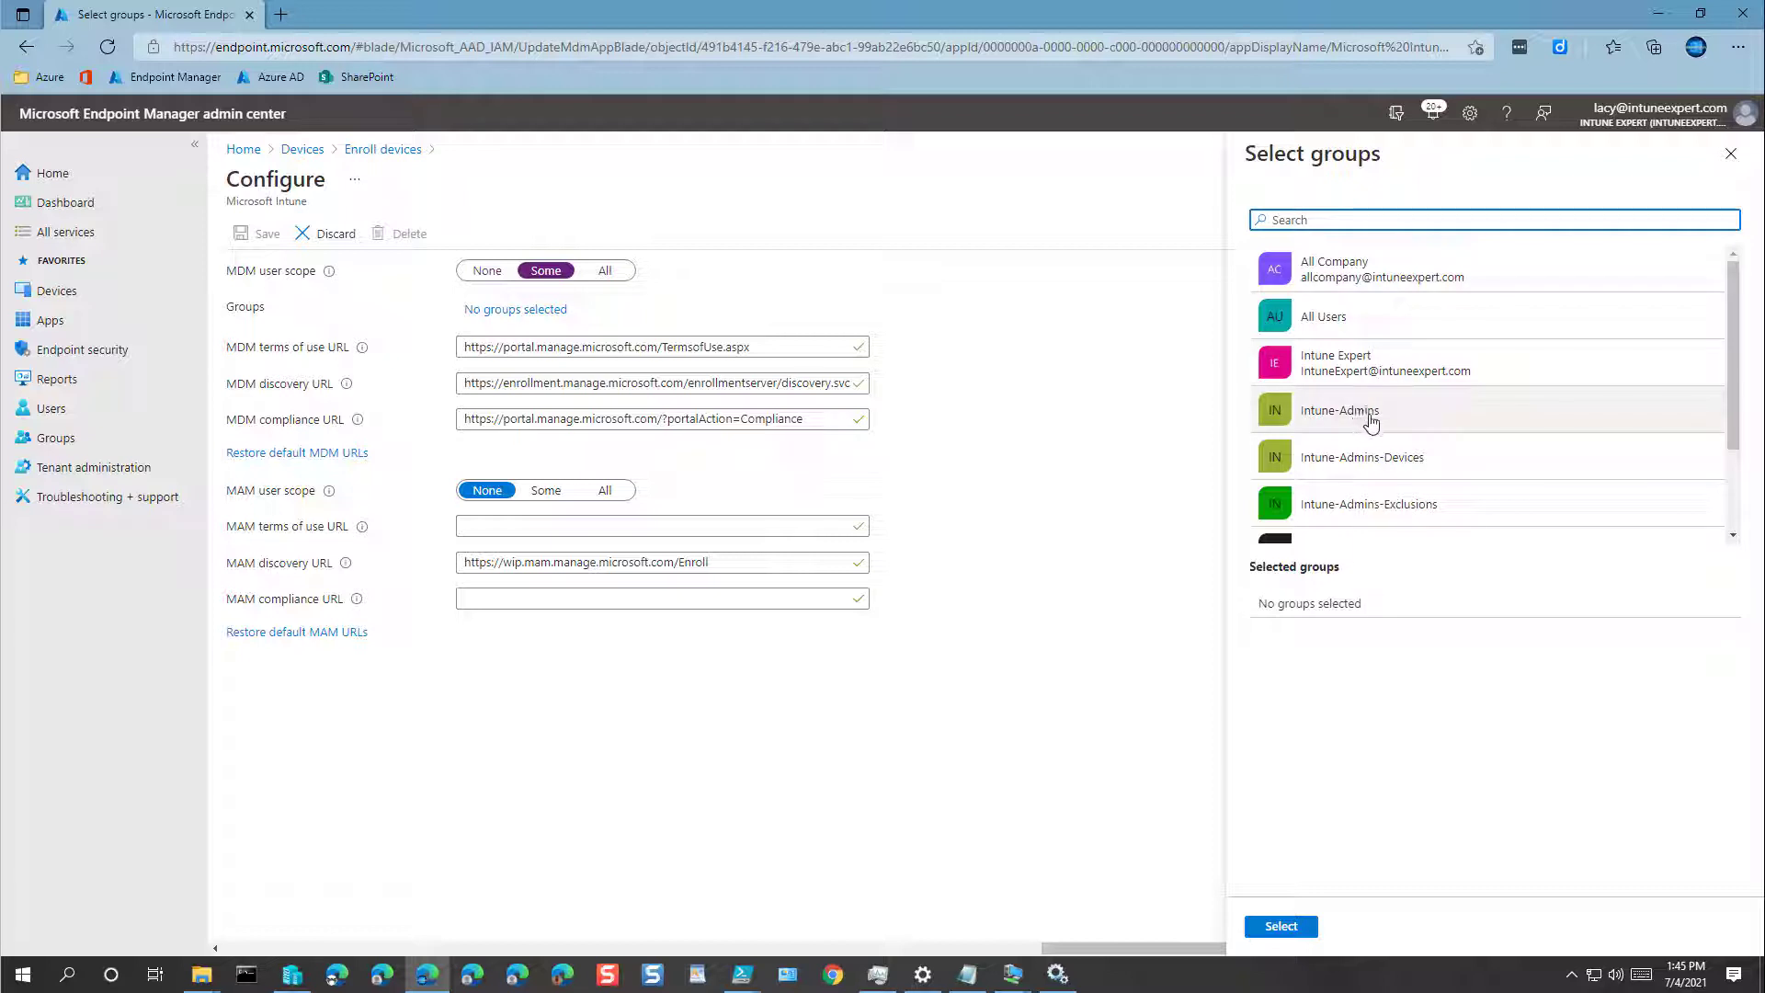
scroll(1372, 421, "down", 2)
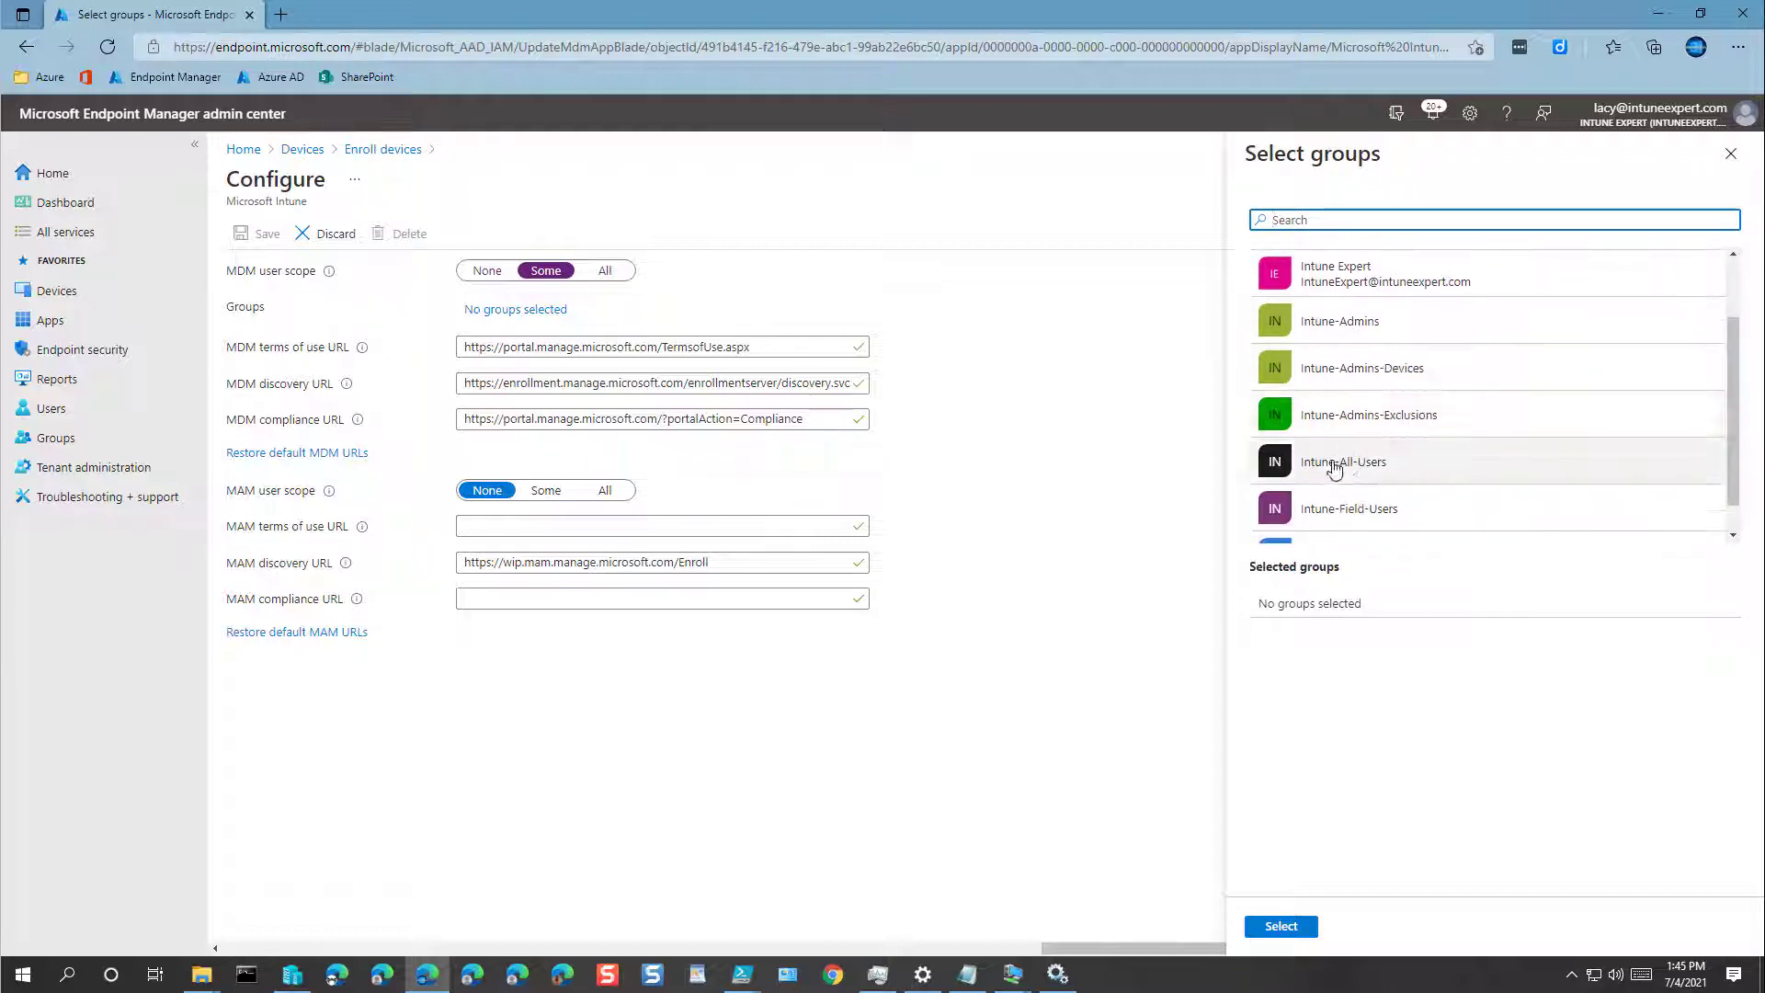
left_click(1333, 470)
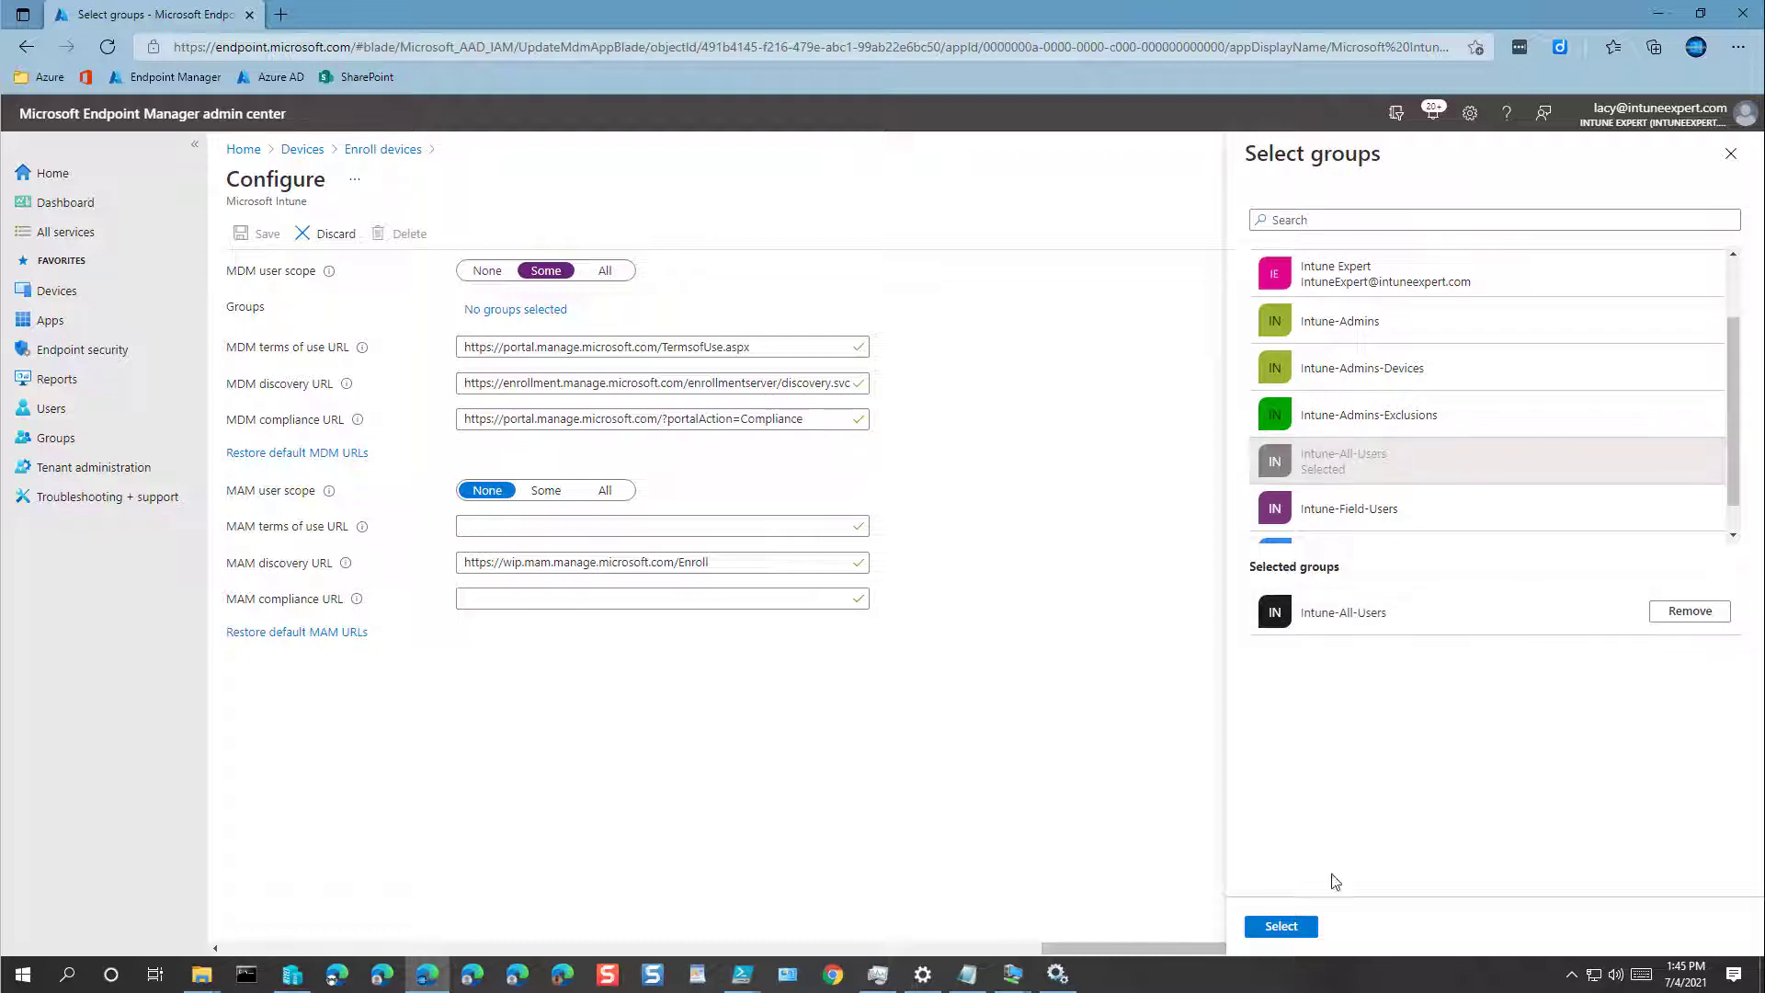
left_click(1293, 926)
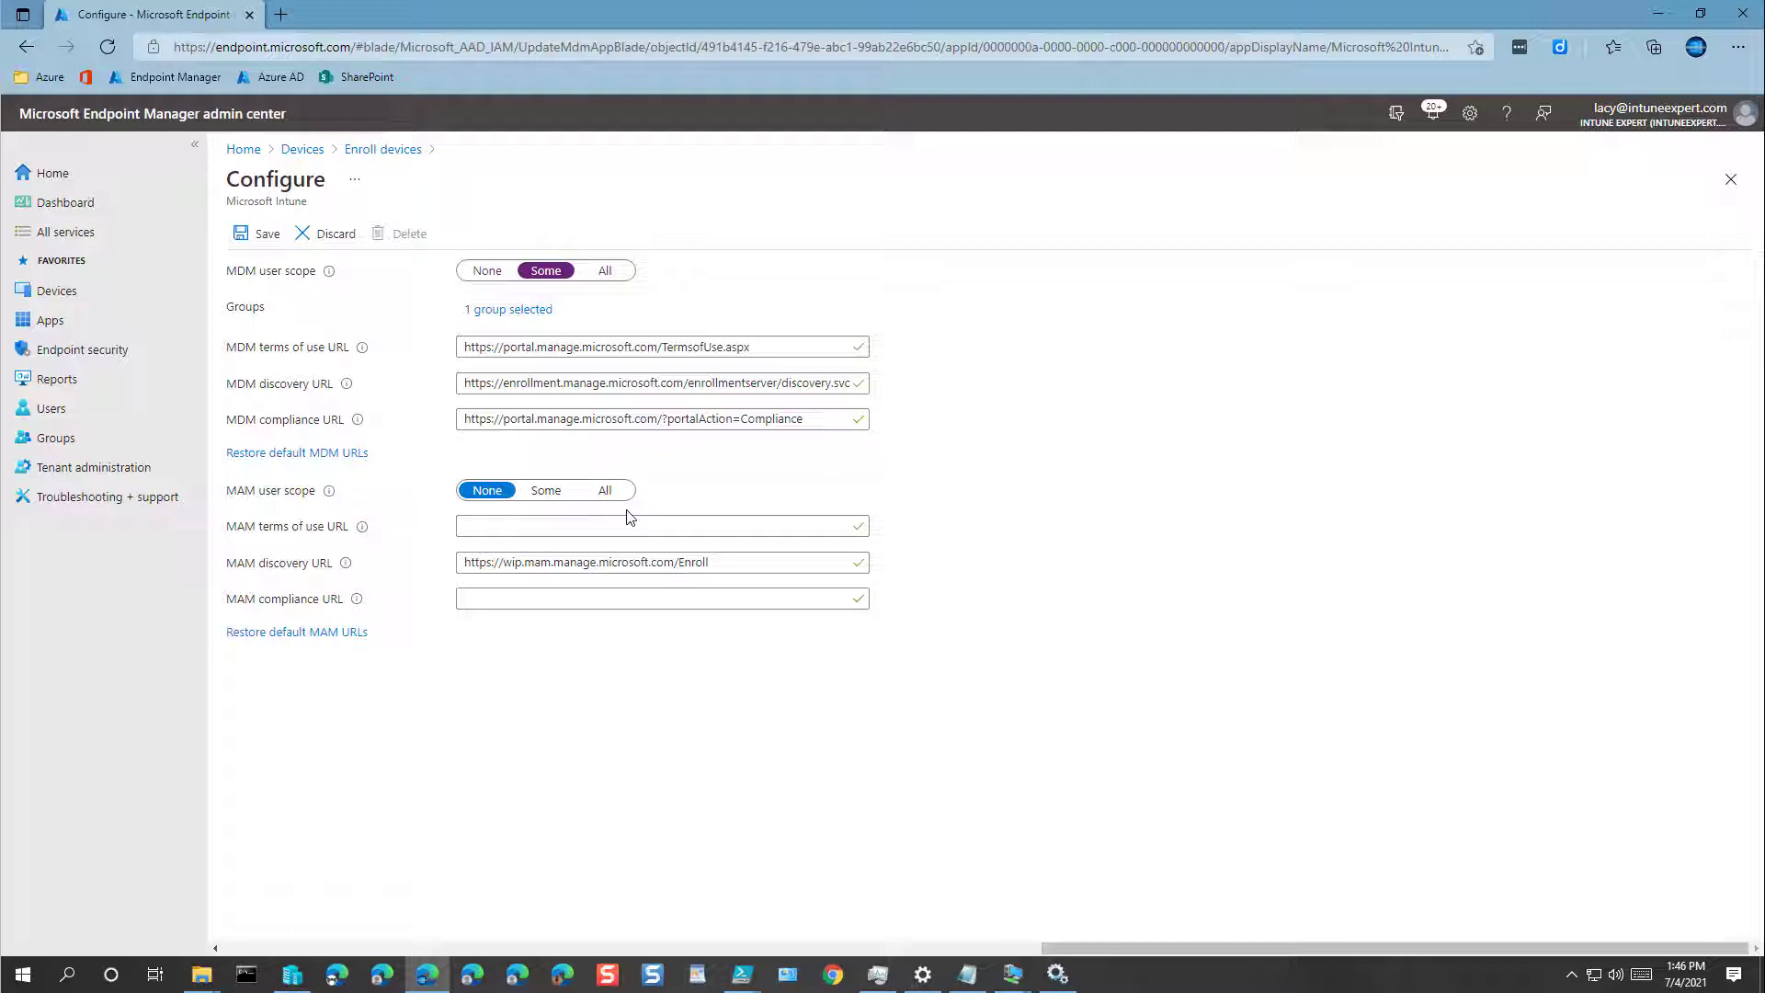
Step: Set MAM user scope to Some with Intune-All-Users, then save the enrollment settings
left_click(548, 492)
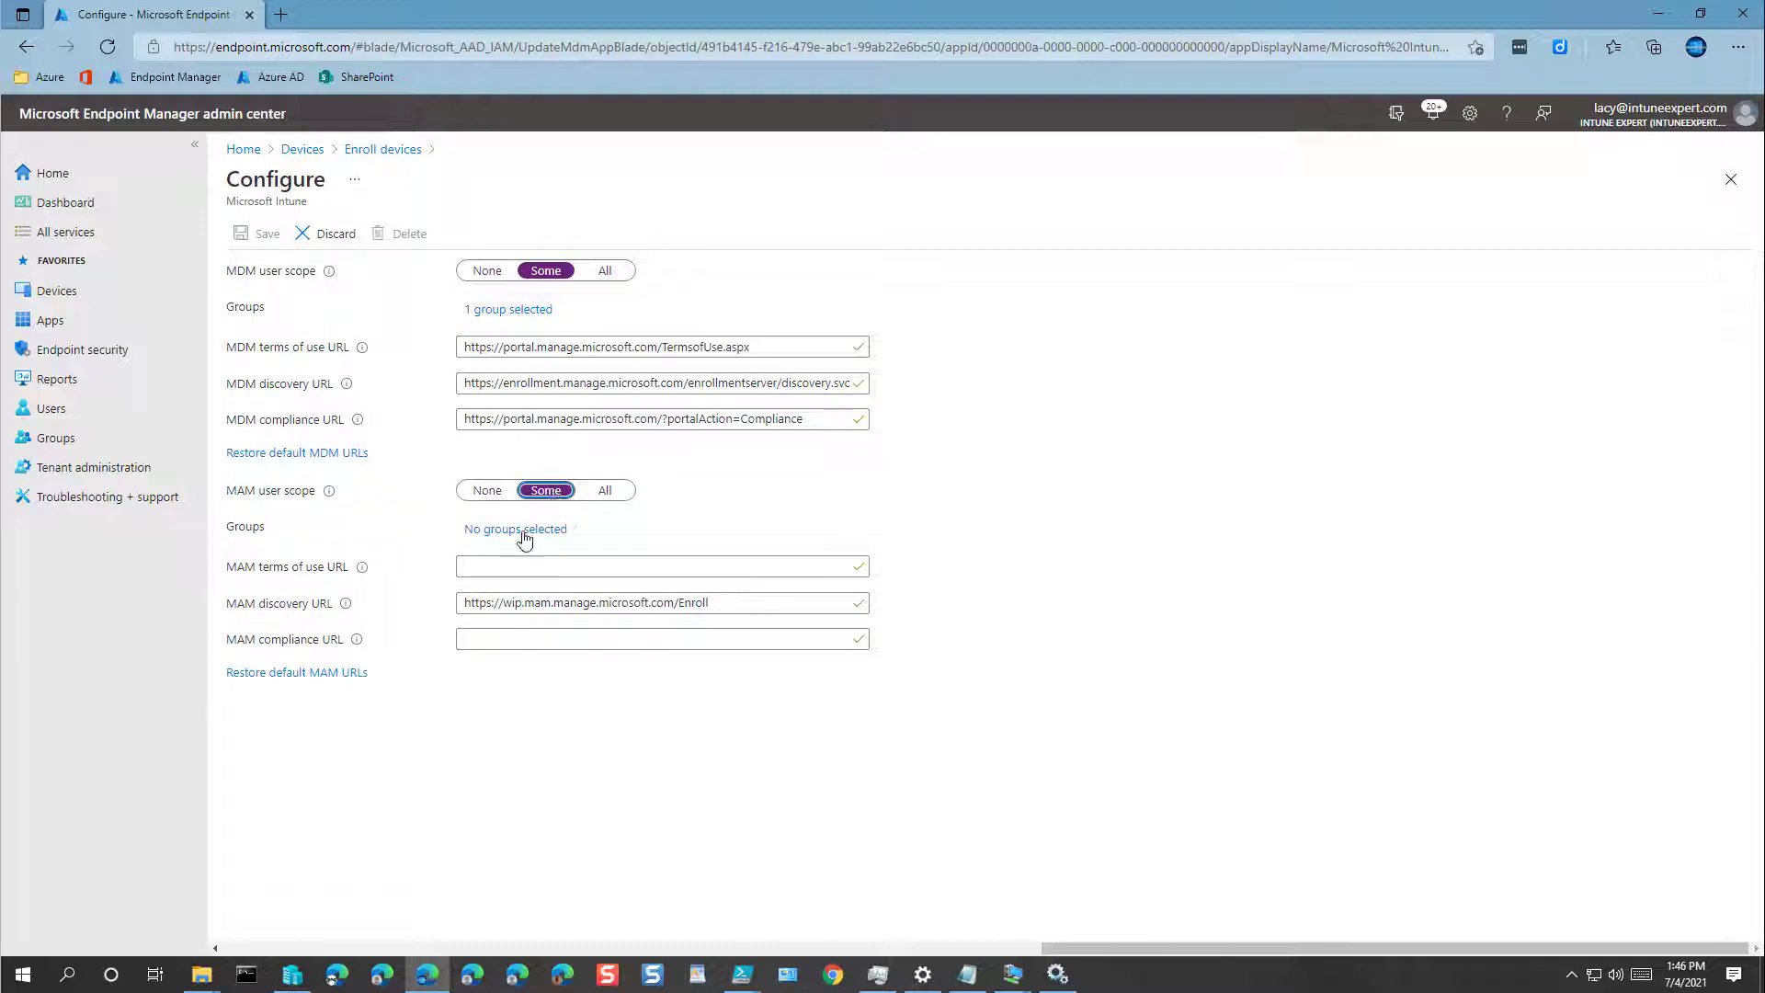
left_click(519, 530)
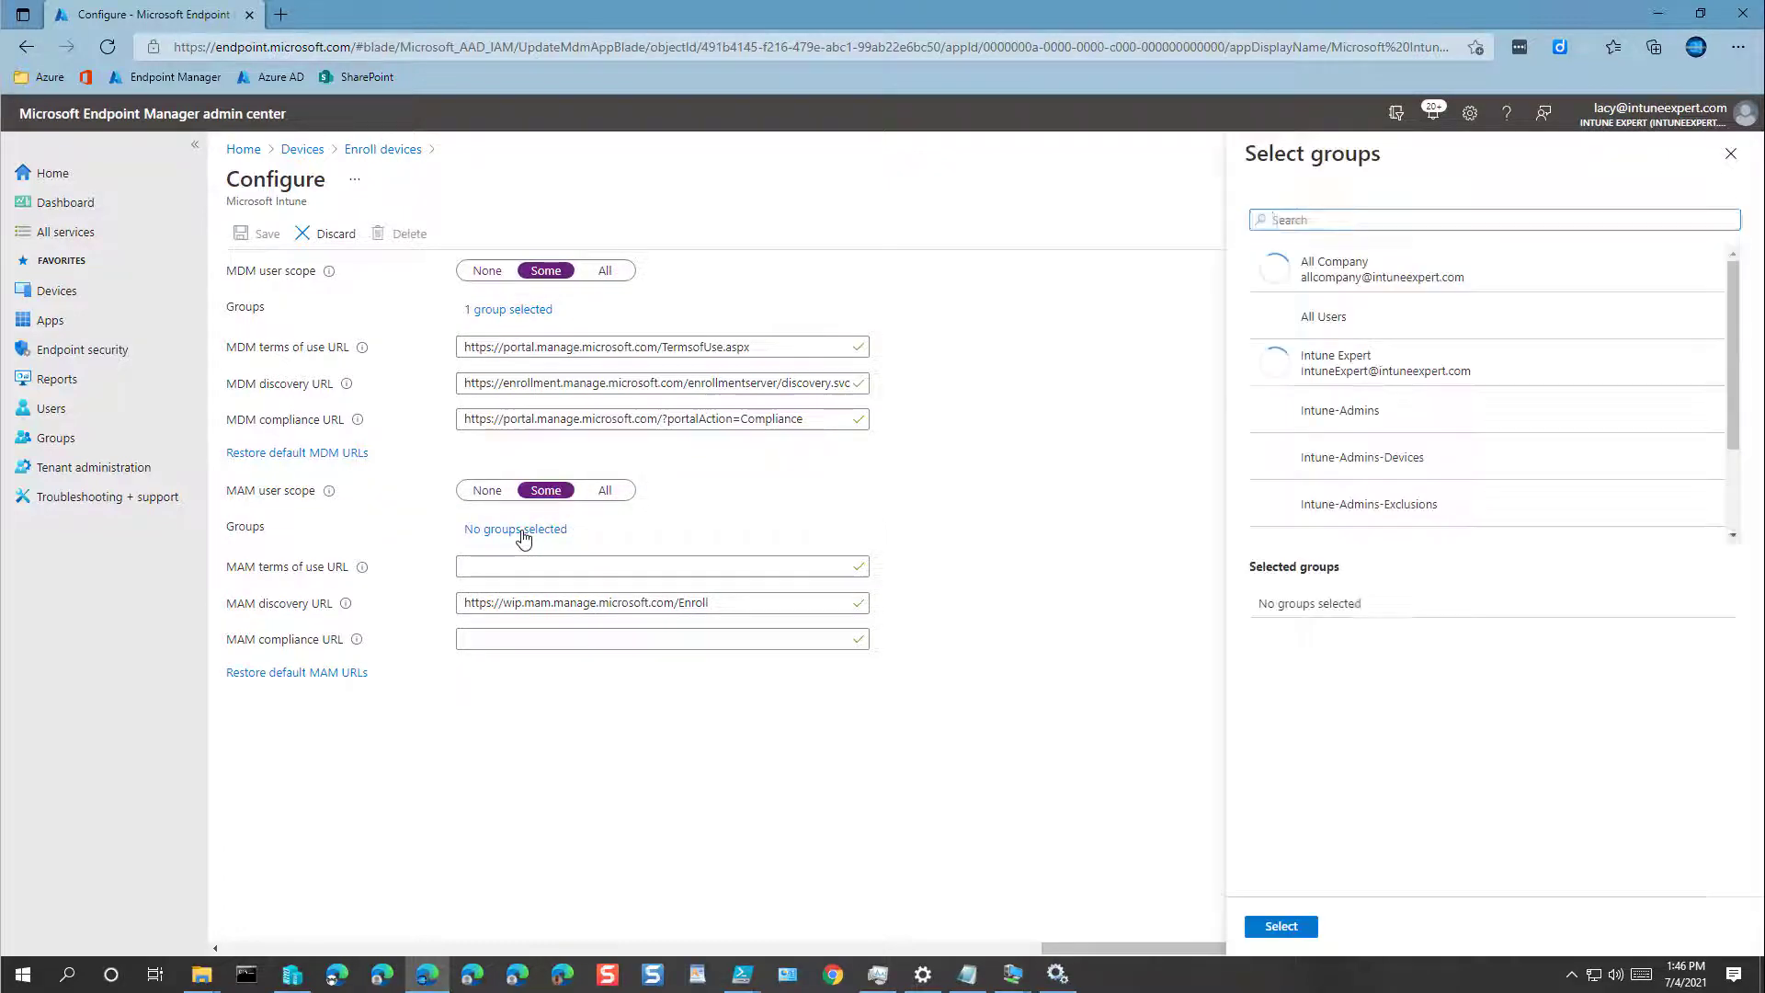
scroll(1337, 469, "down", 1)
left_click(1361, 469)
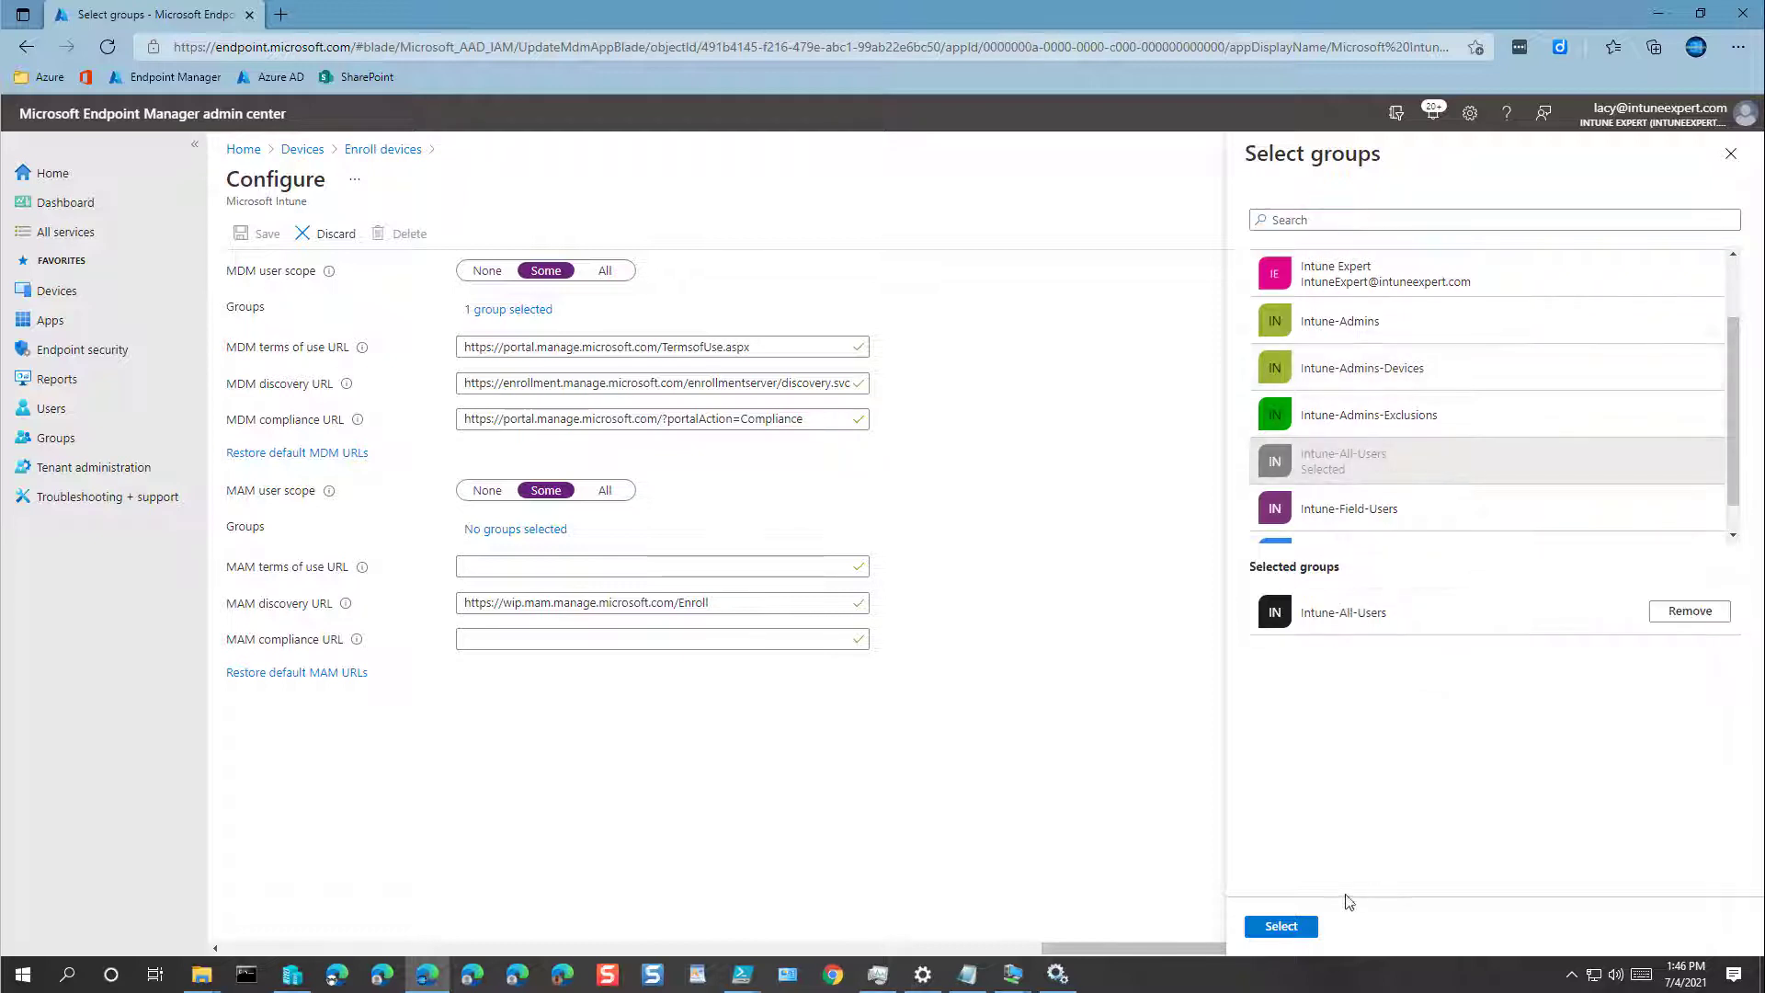
left_click(1284, 926)
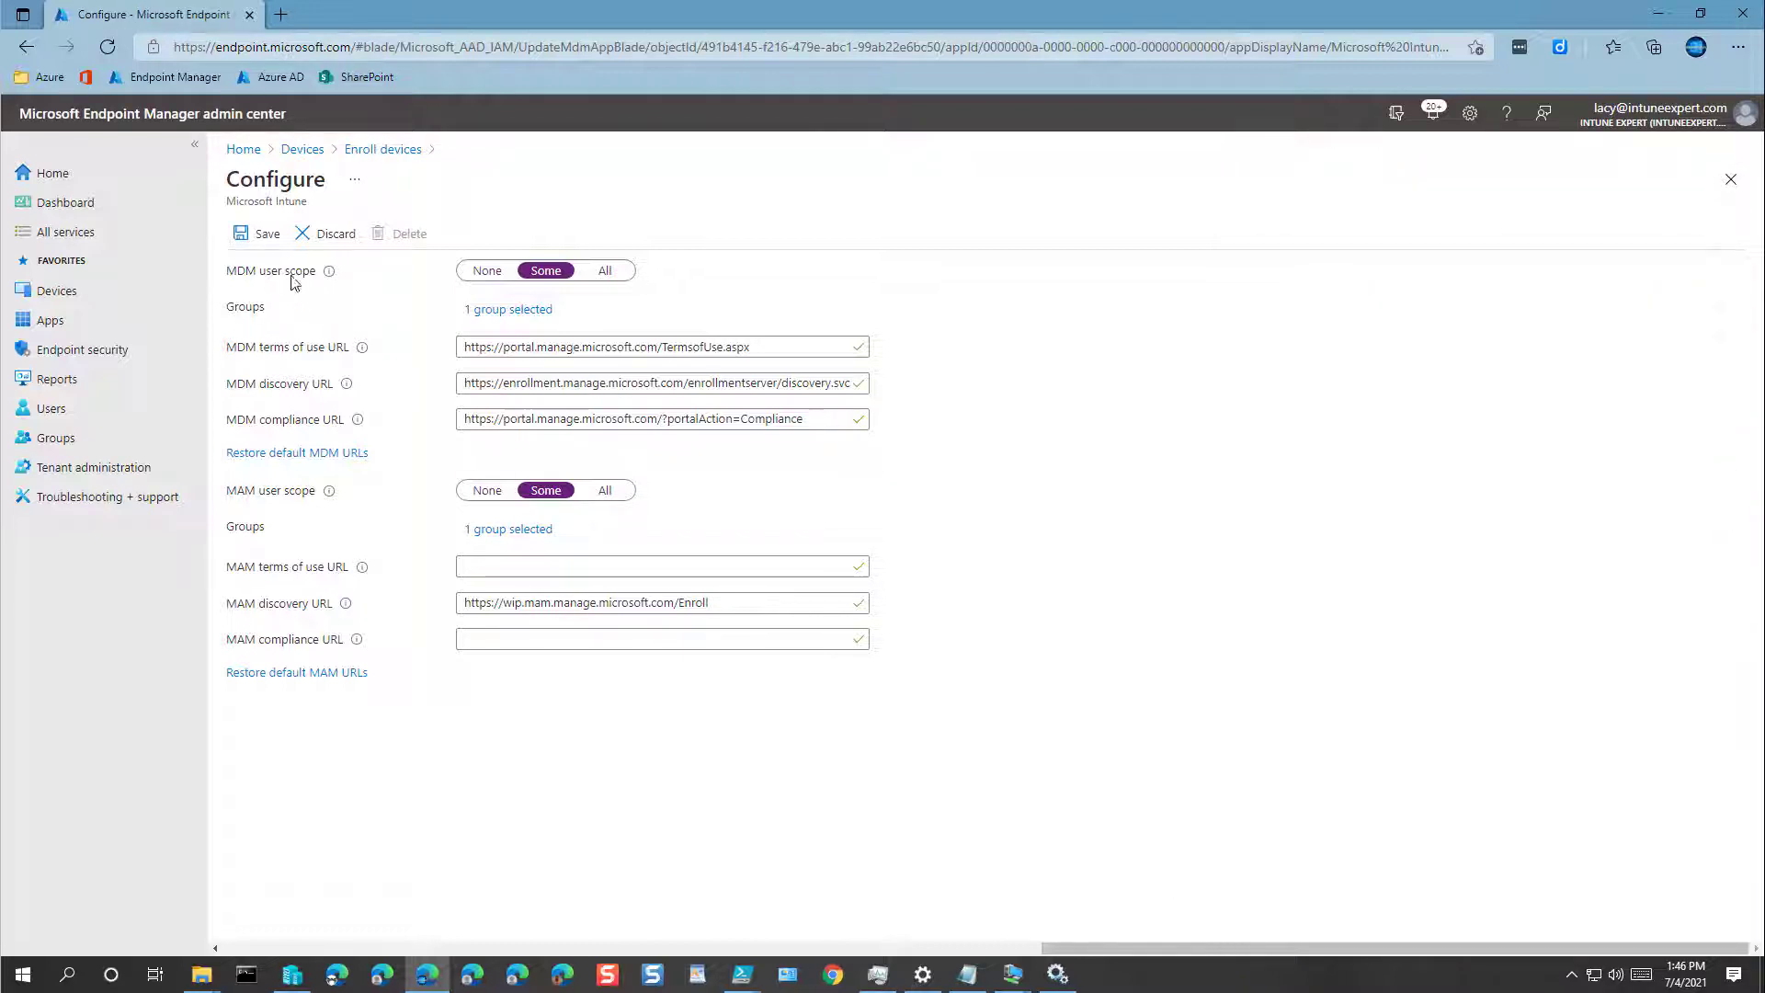
left_click(267, 237)
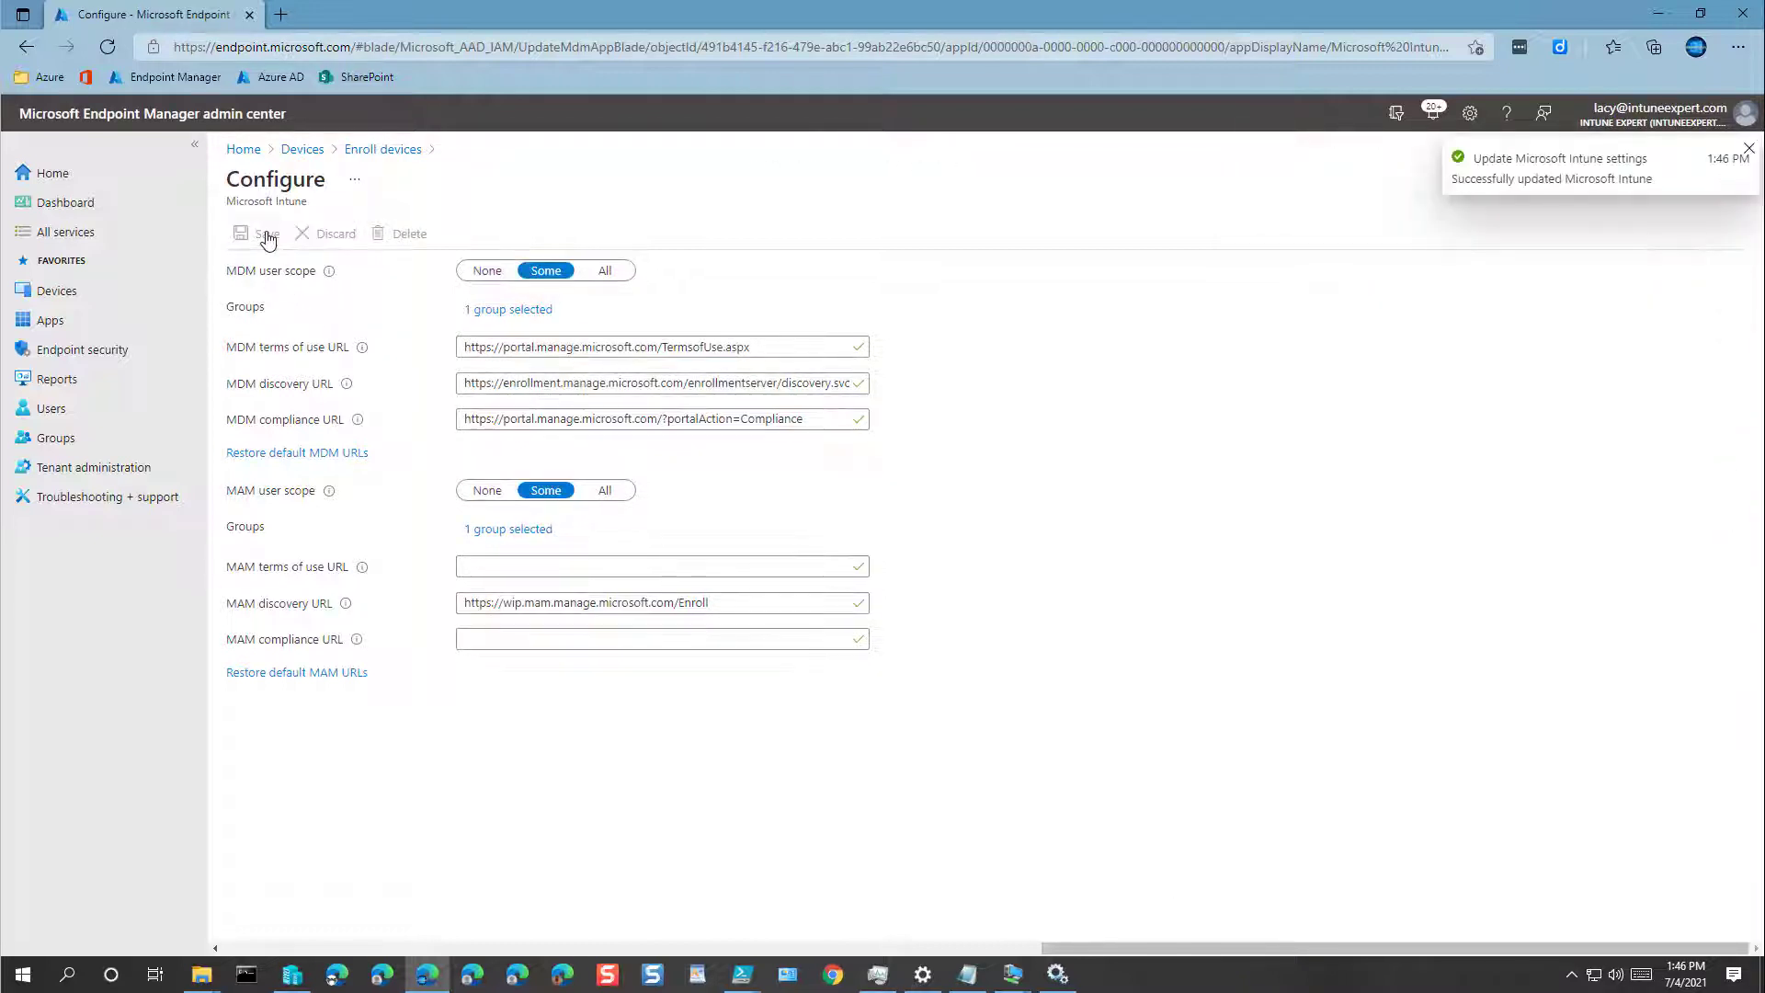
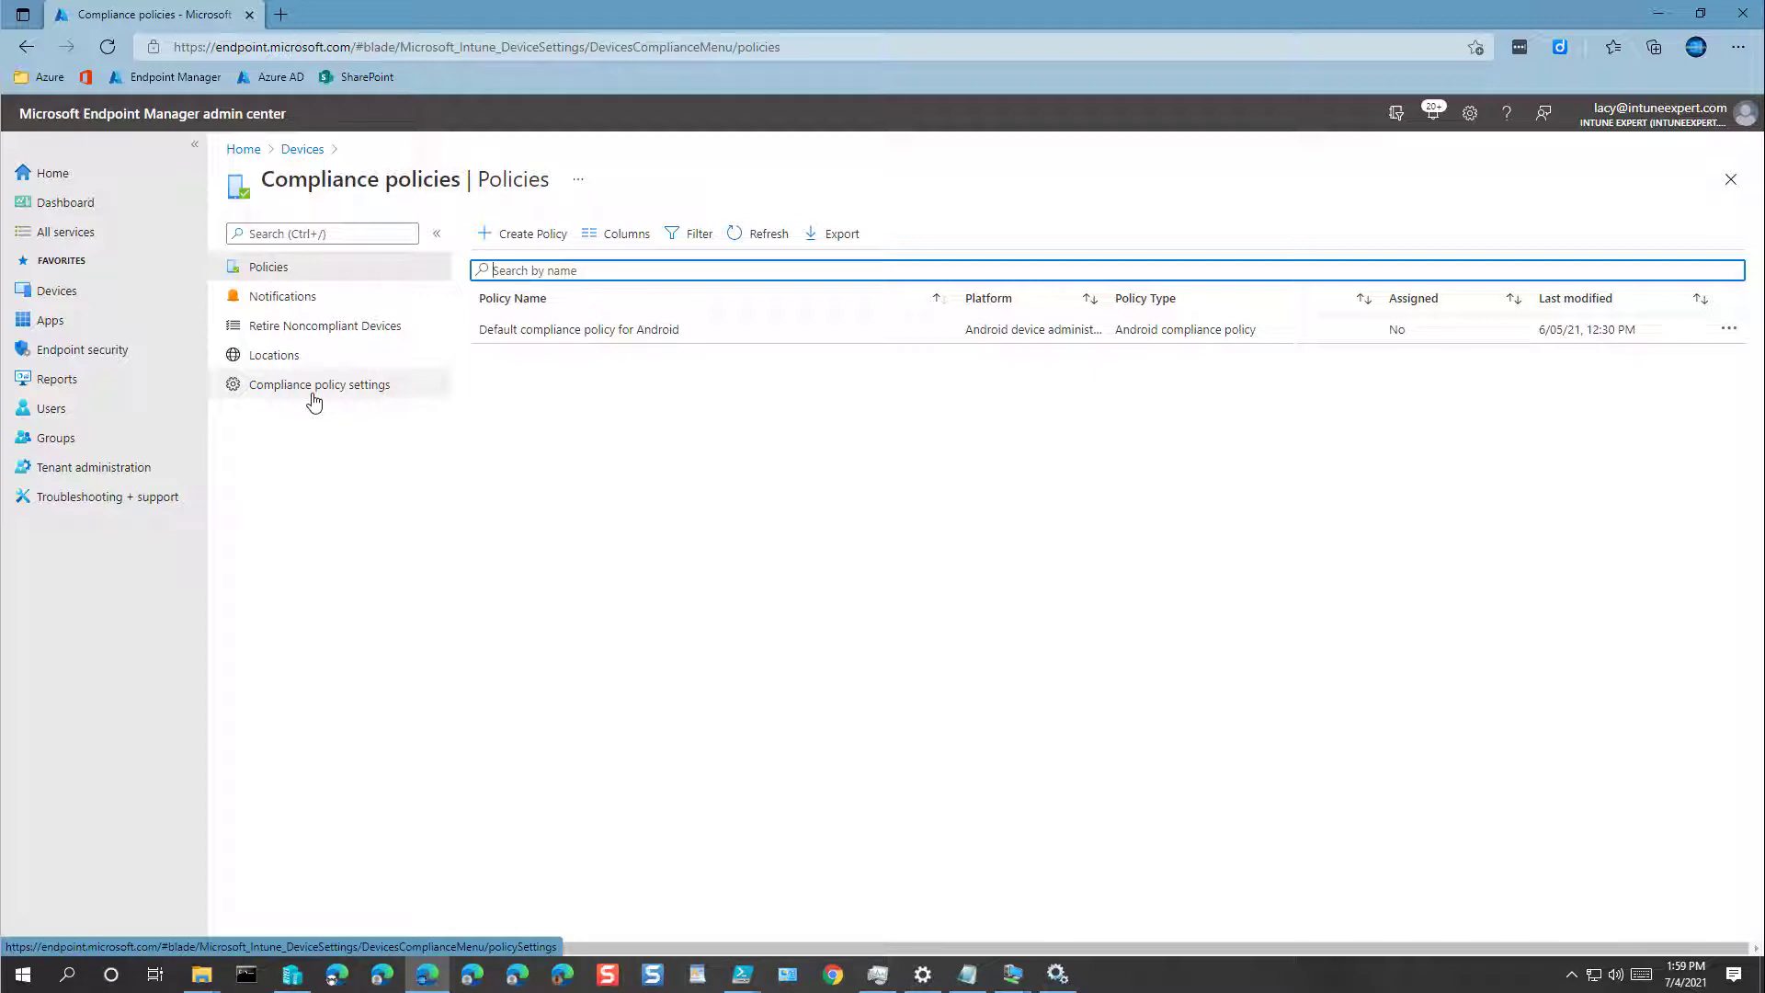
Step: Set devices without a compliance policy to Not Compliant and Enhanced jailbreak detection to Enabled, then save
left_click(311, 393)
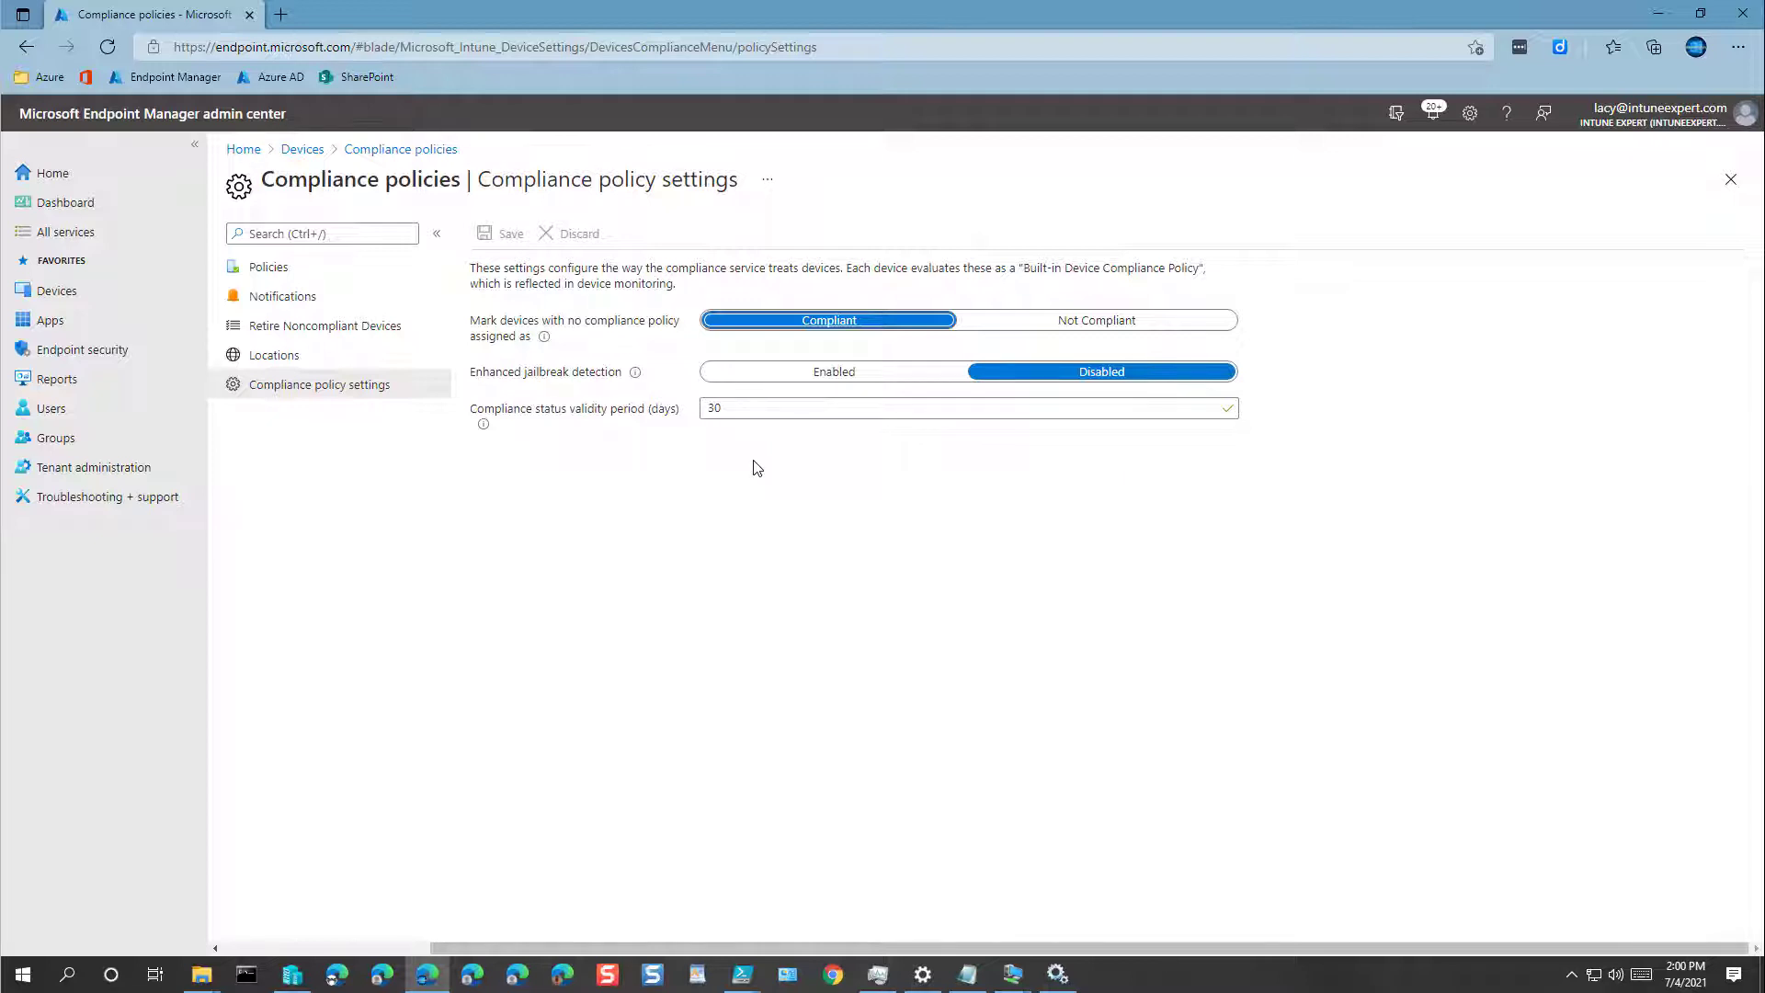
left_click(1098, 325)
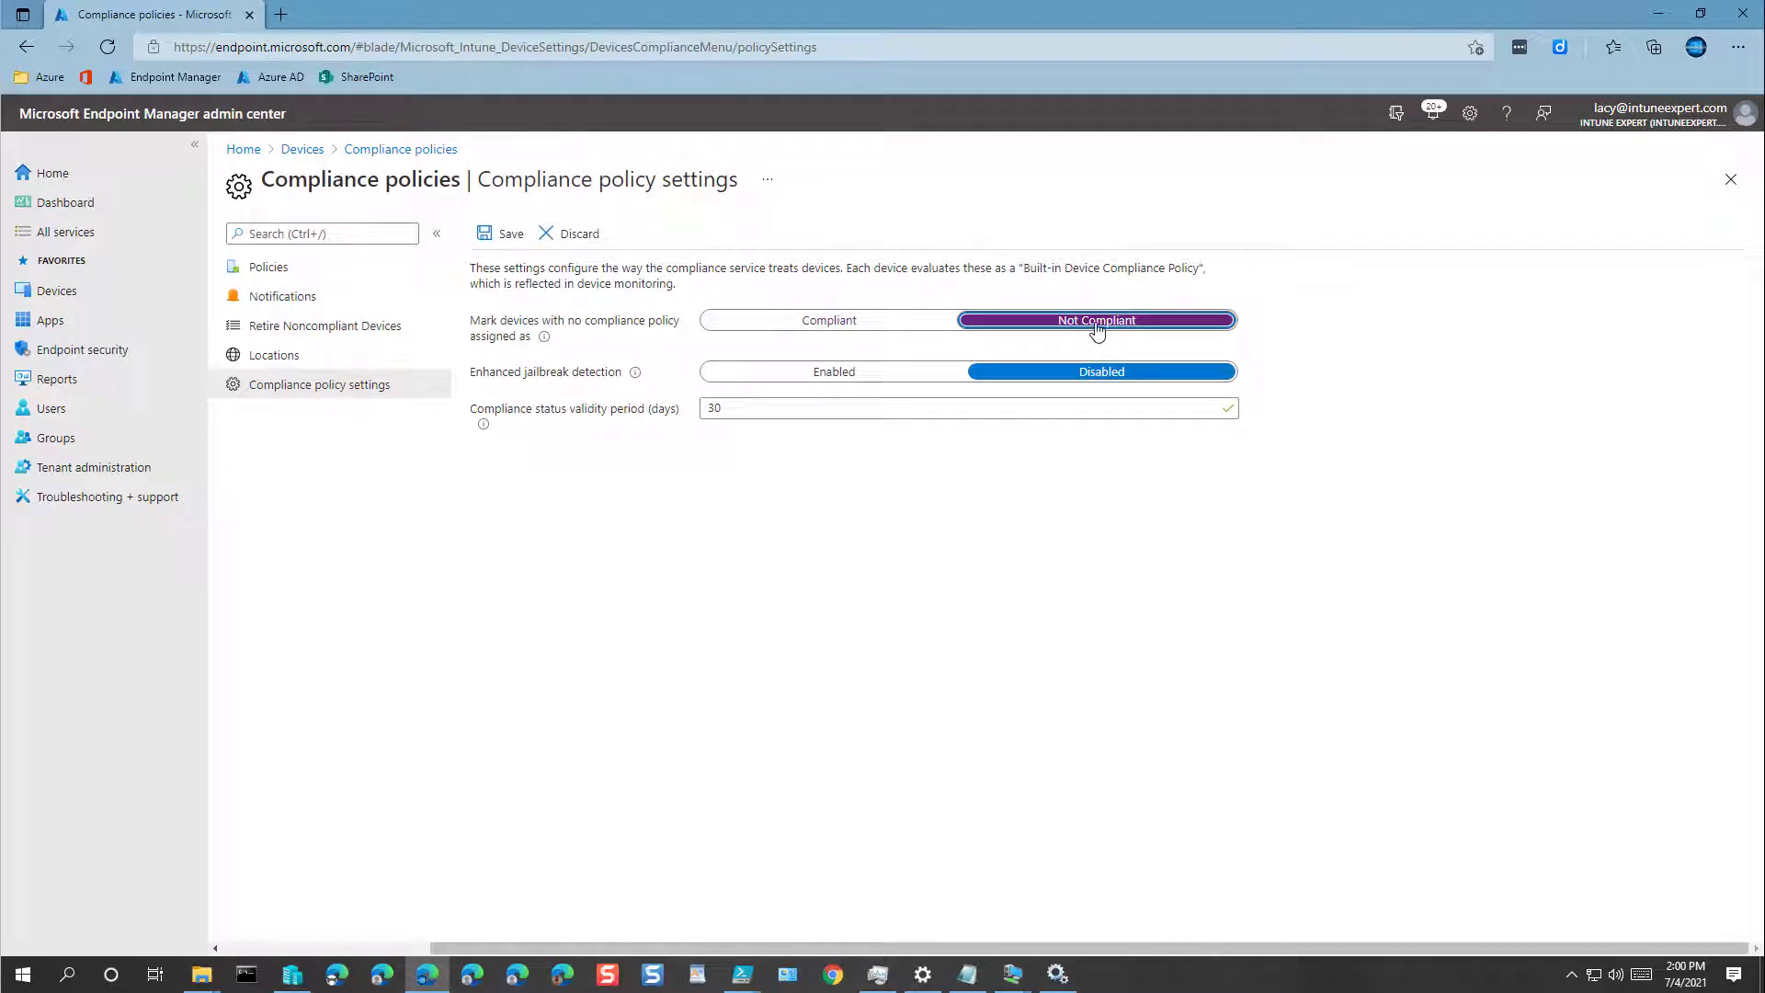
left_click(844, 378)
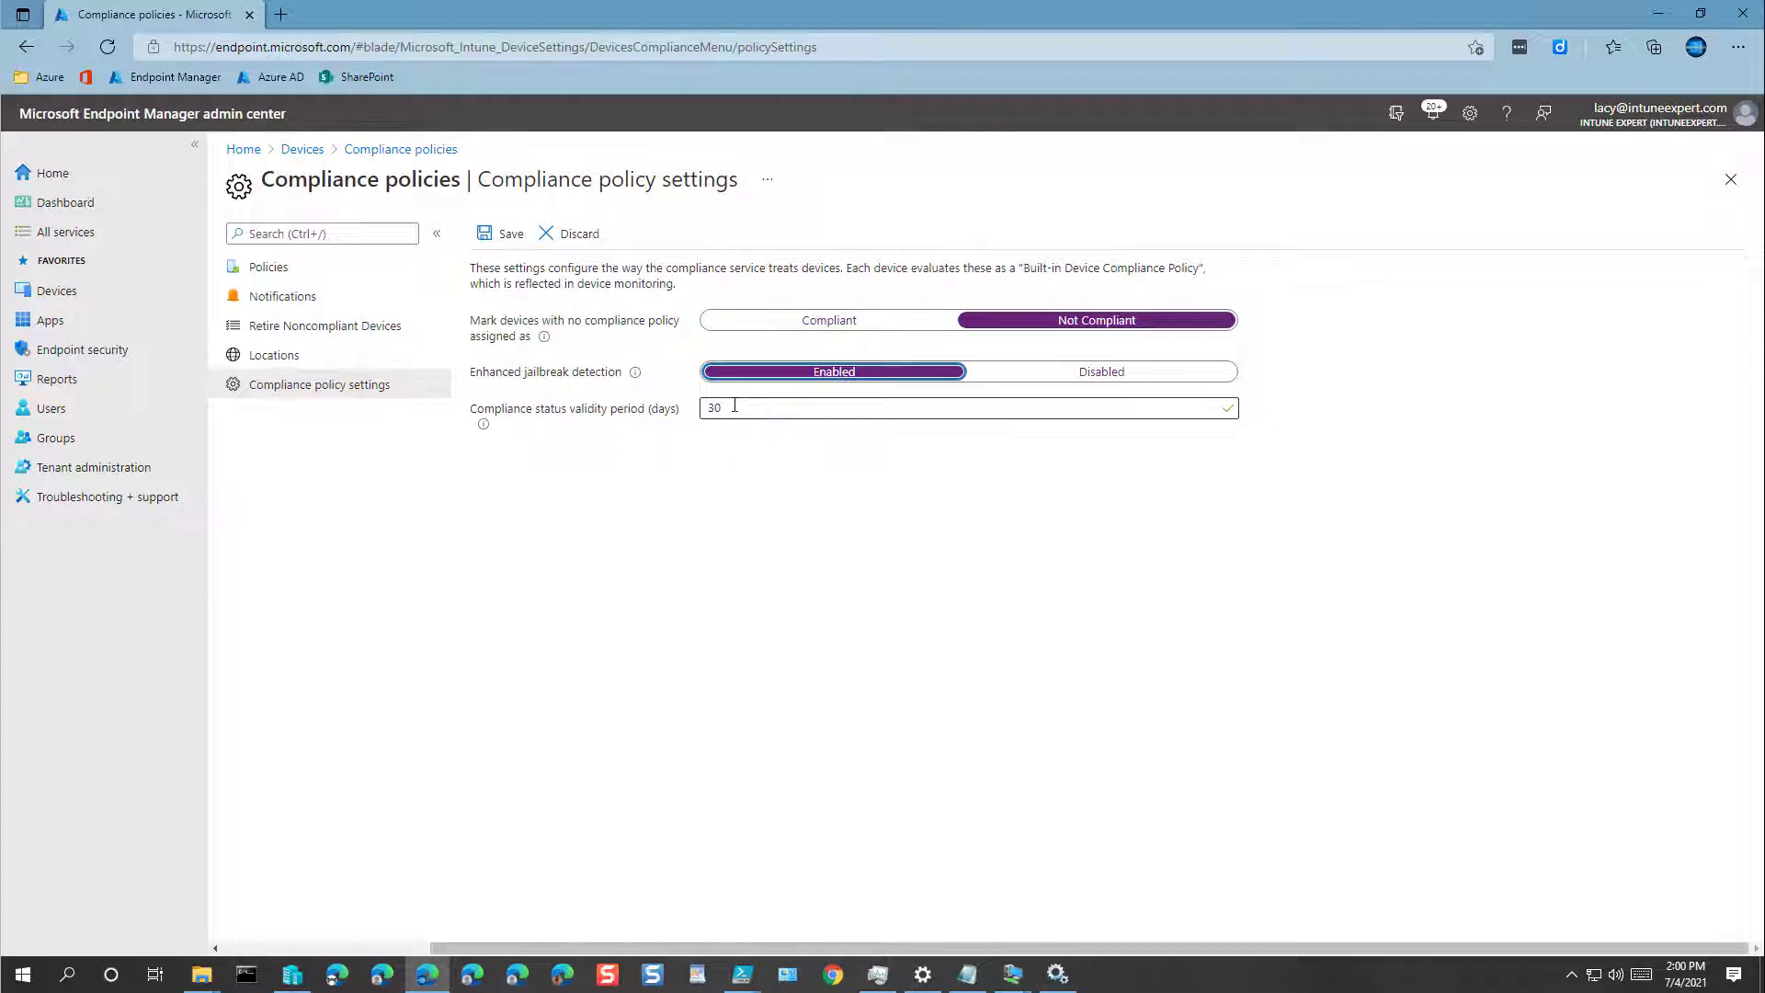
left_click(509, 241)
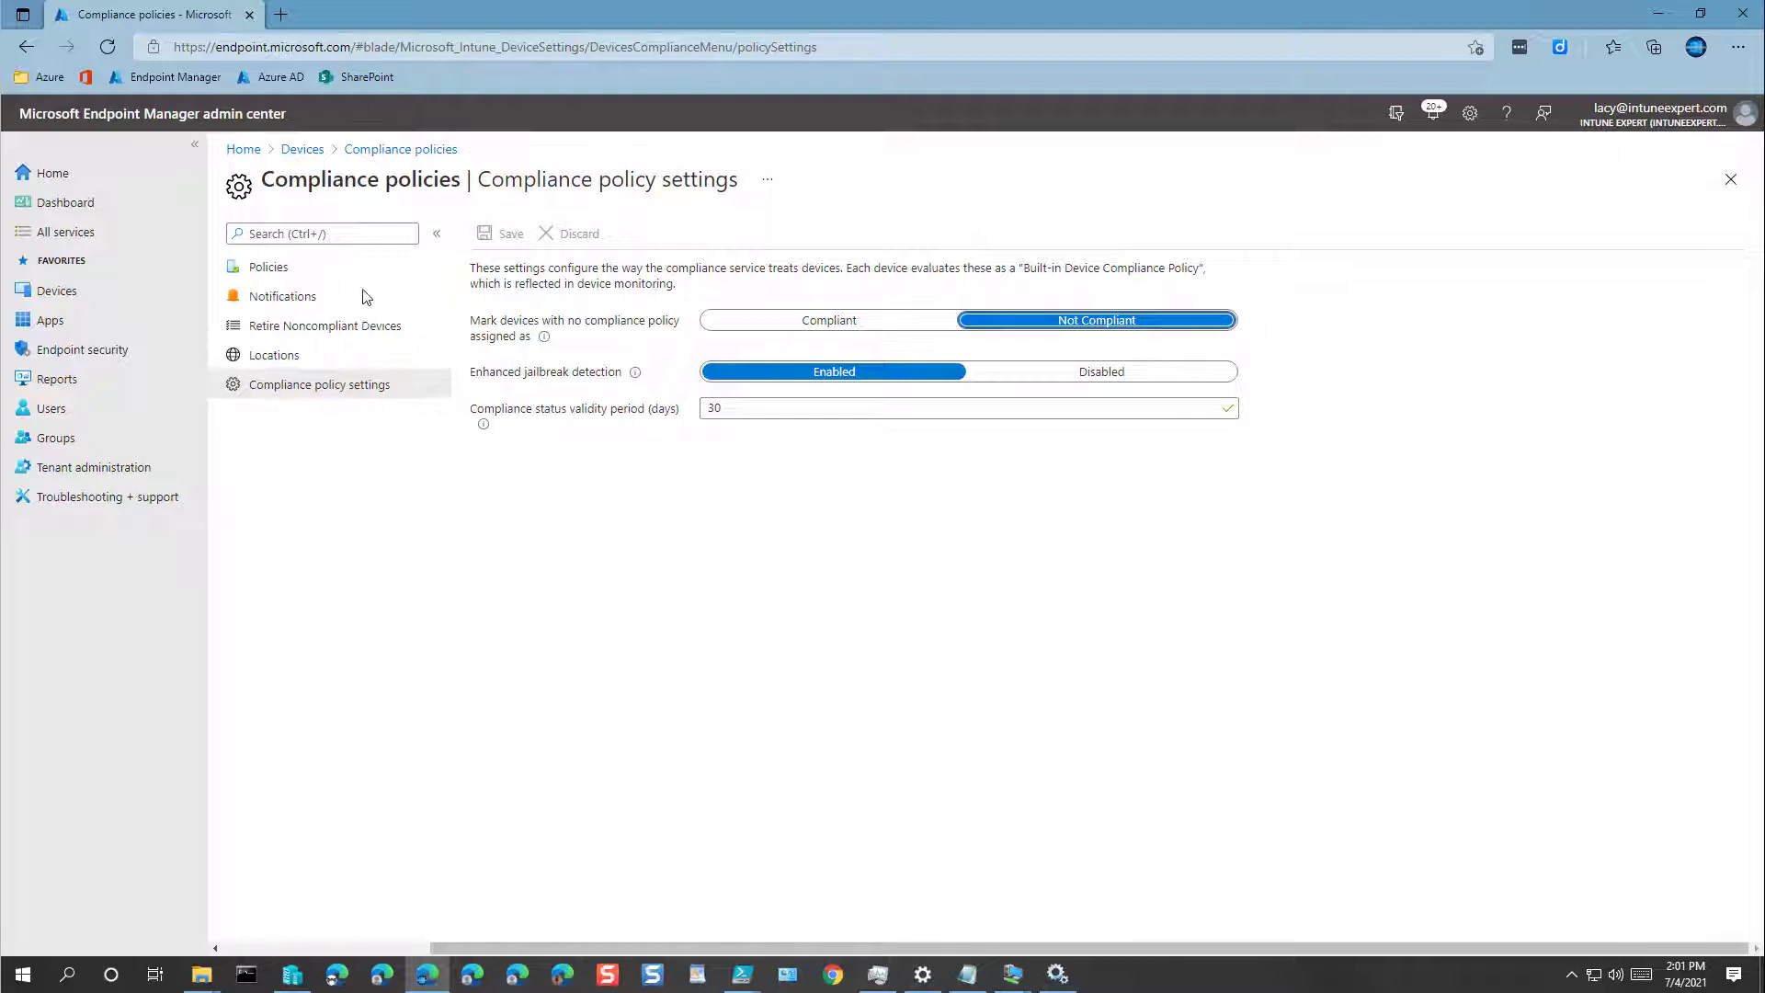
left_click(281, 272)
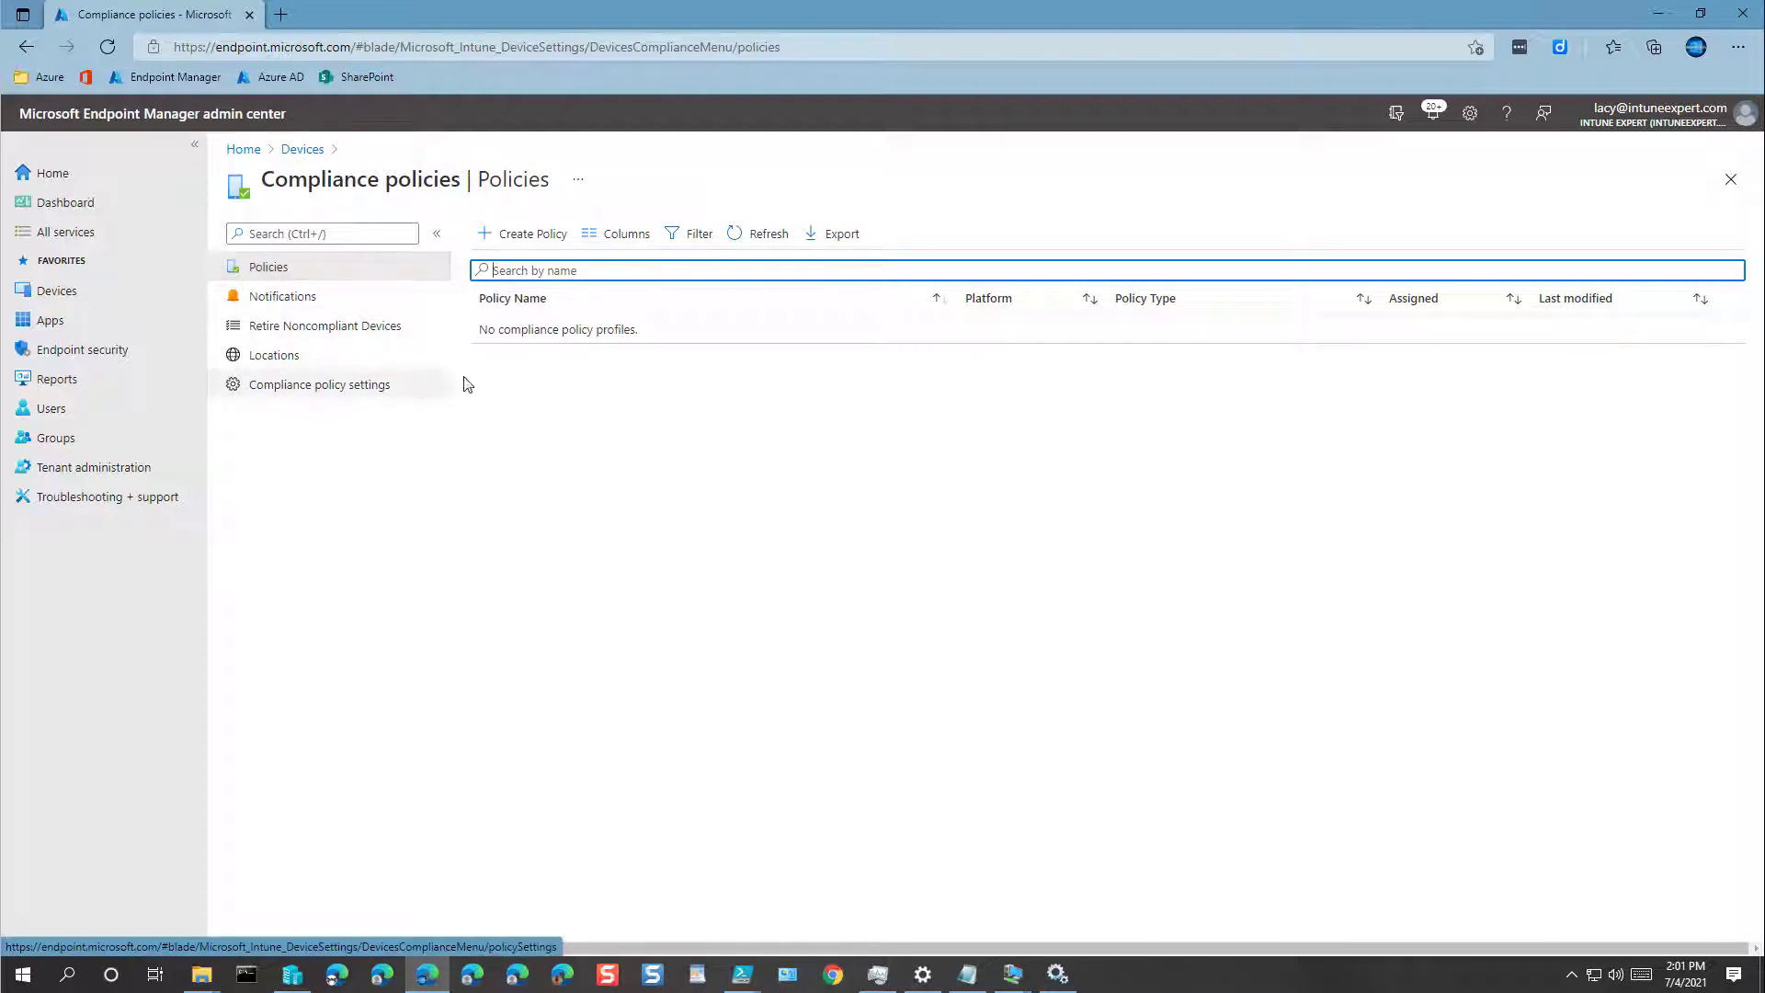
Step: Try a Windows 10 and later compliance policy, then discard it and return to Devices
left_click(533, 241)
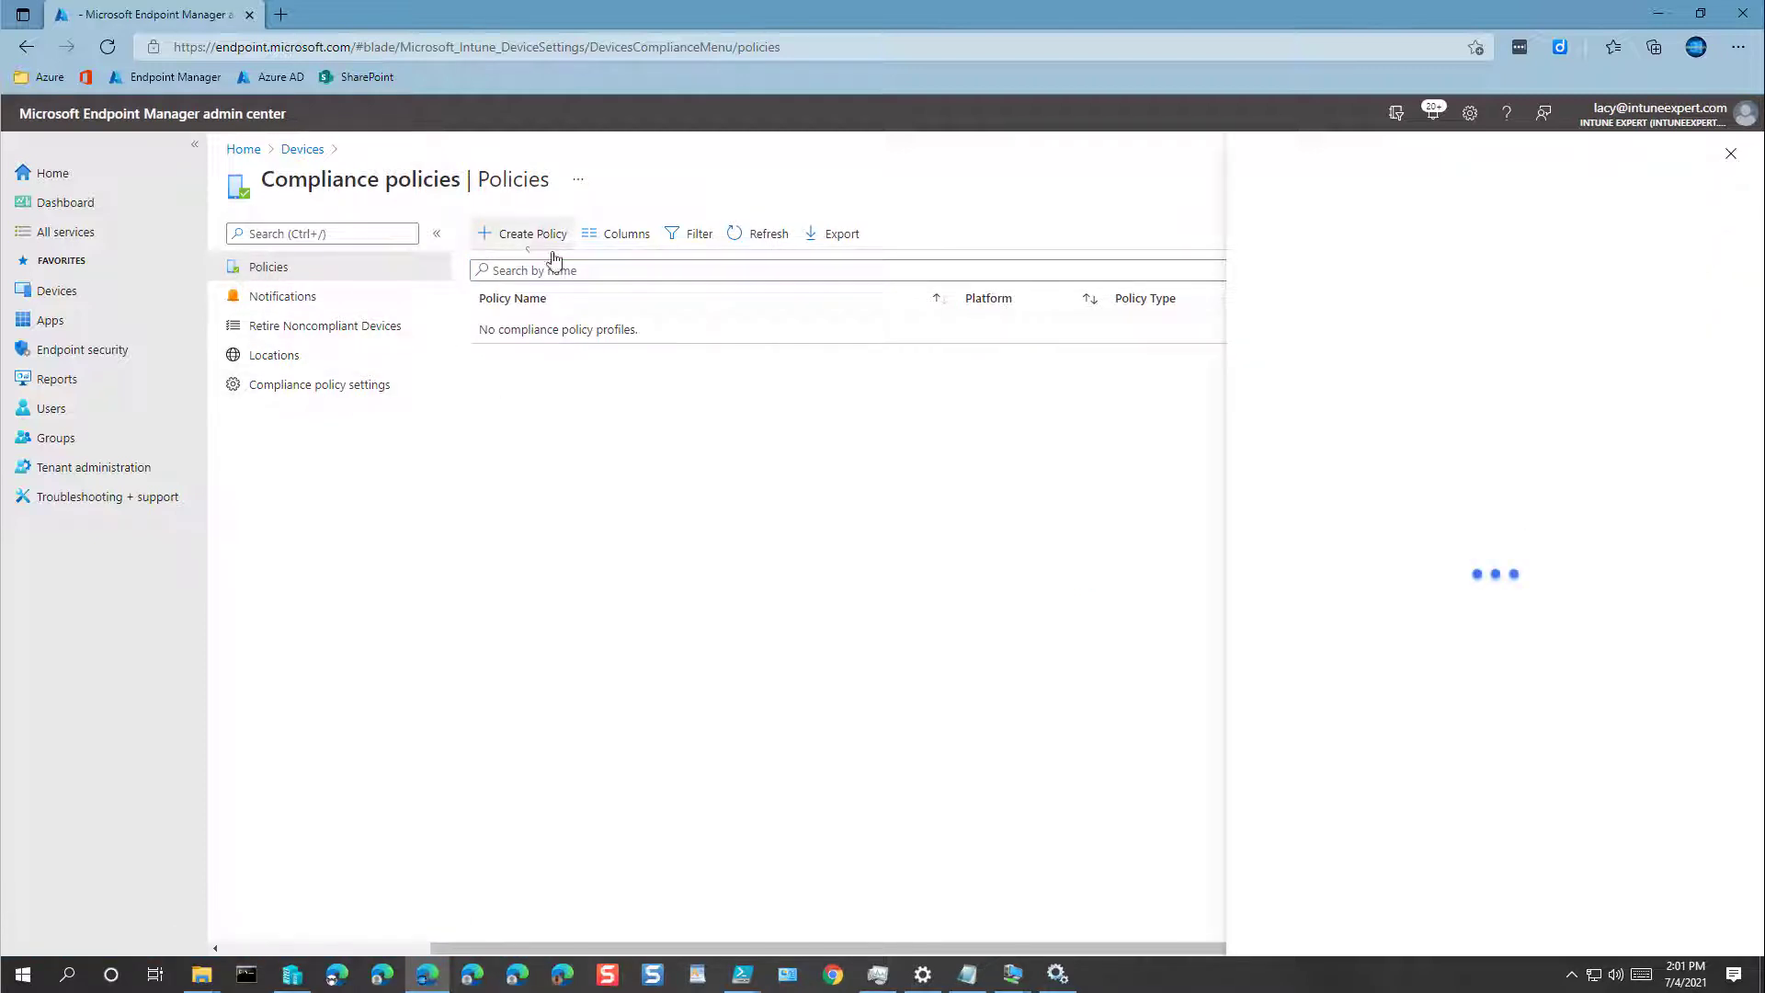
left_click(1322, 240)
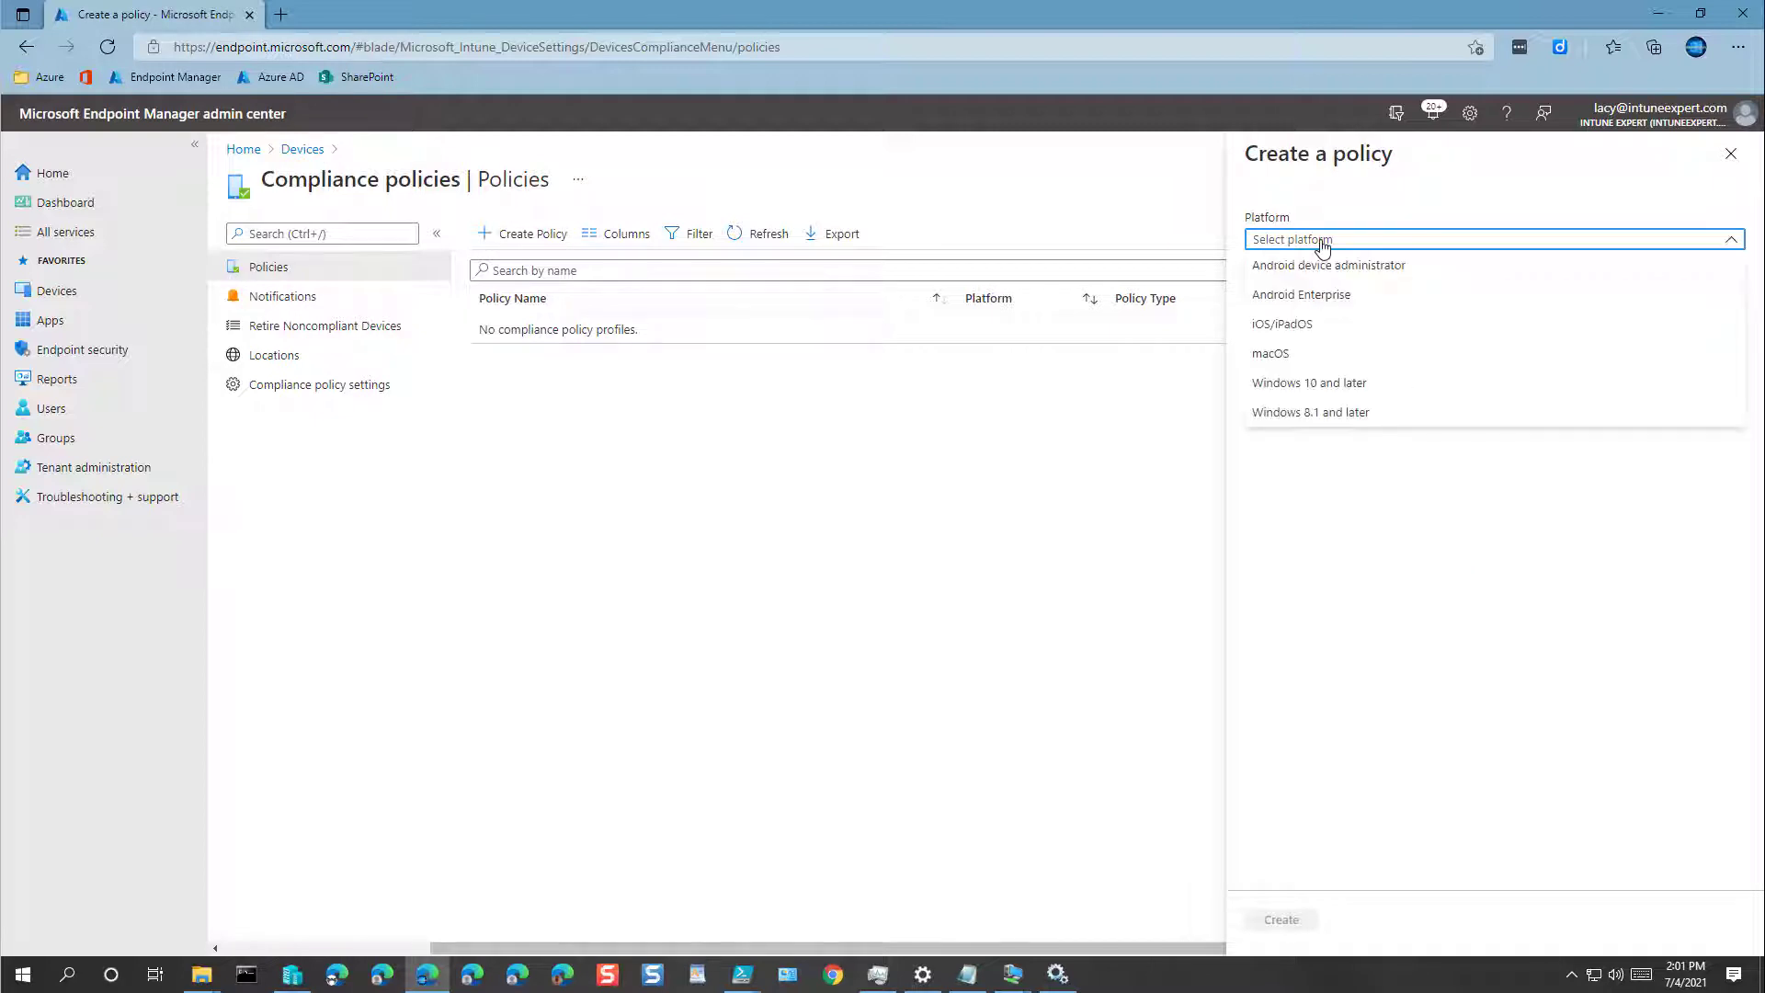
left_click(1323, 386)
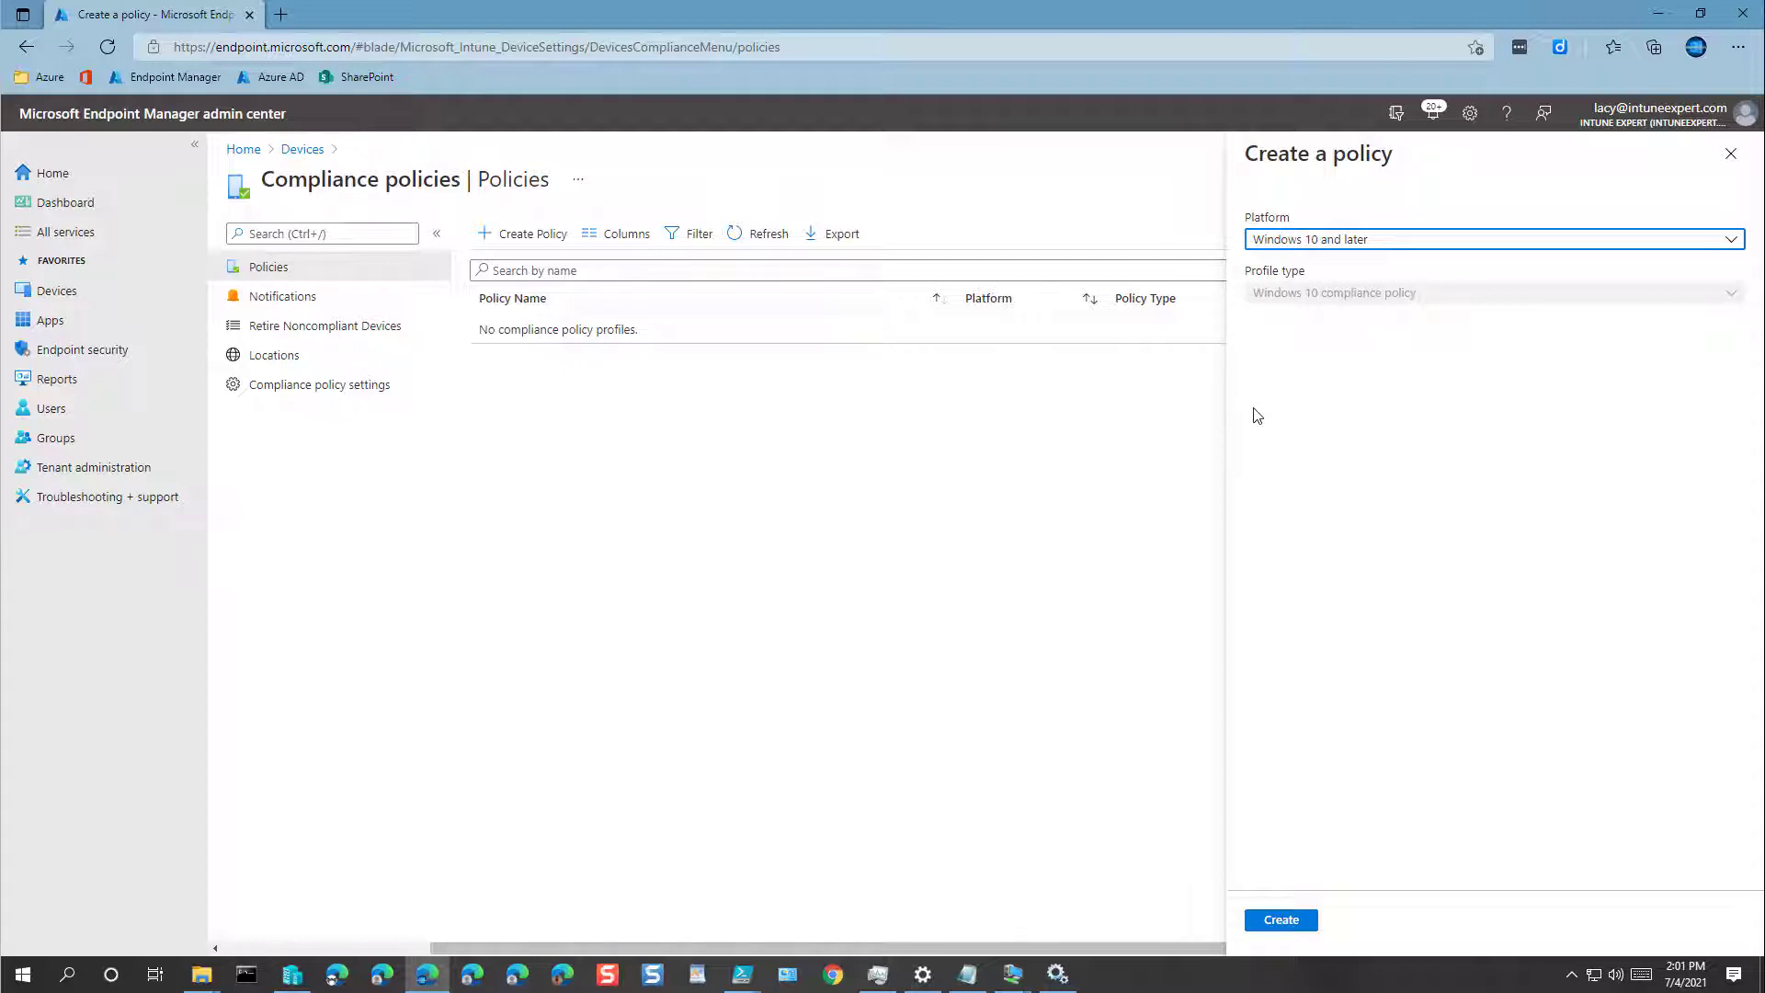
left_click(1330, 240)
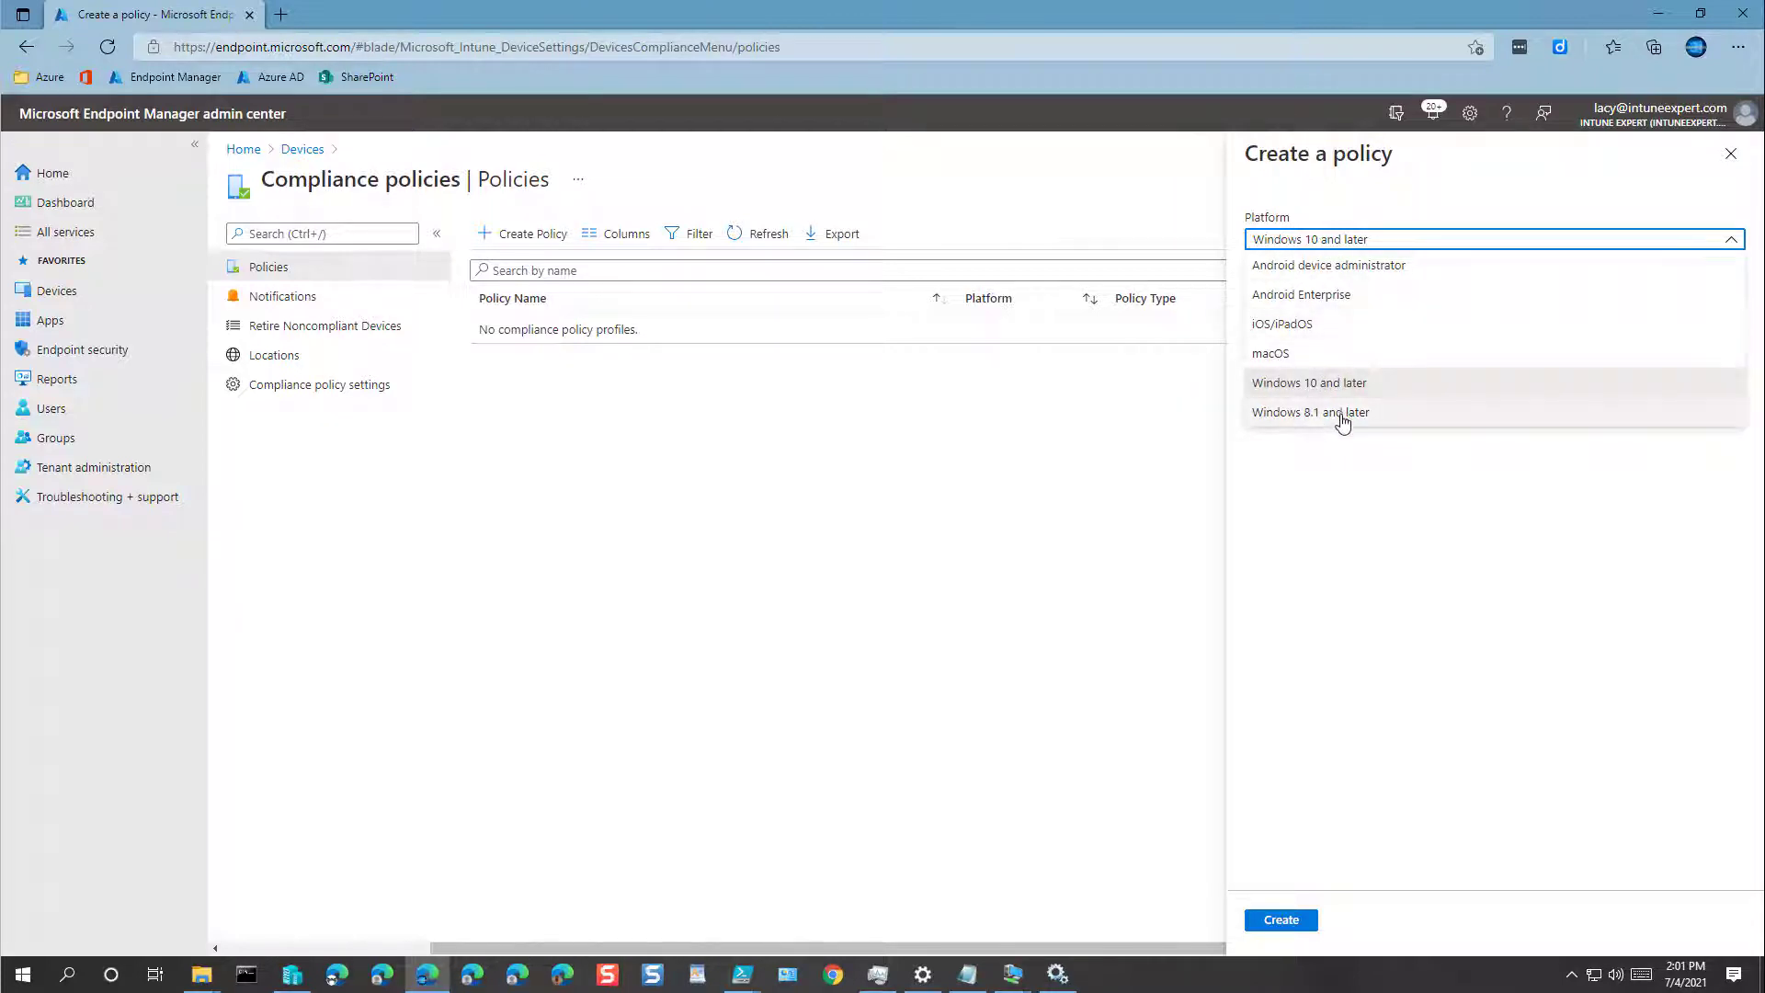
left_click(740, 516)
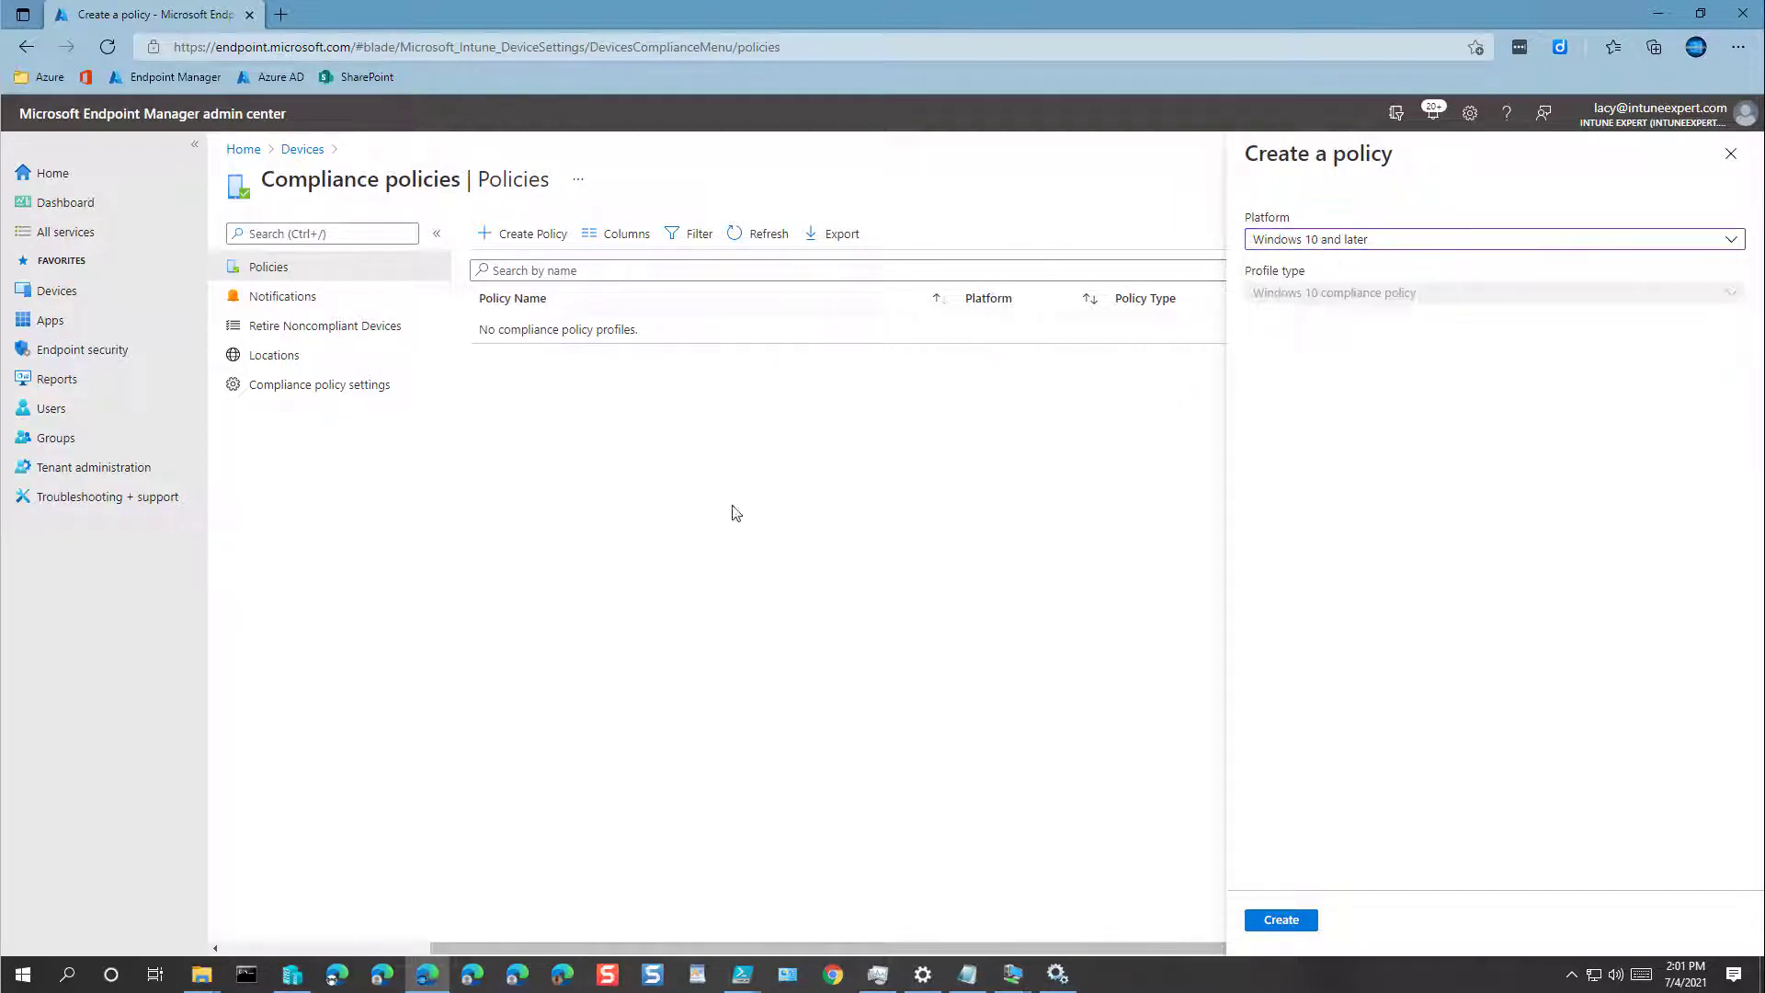
left_click(74, 290)
left_click(977, 149)
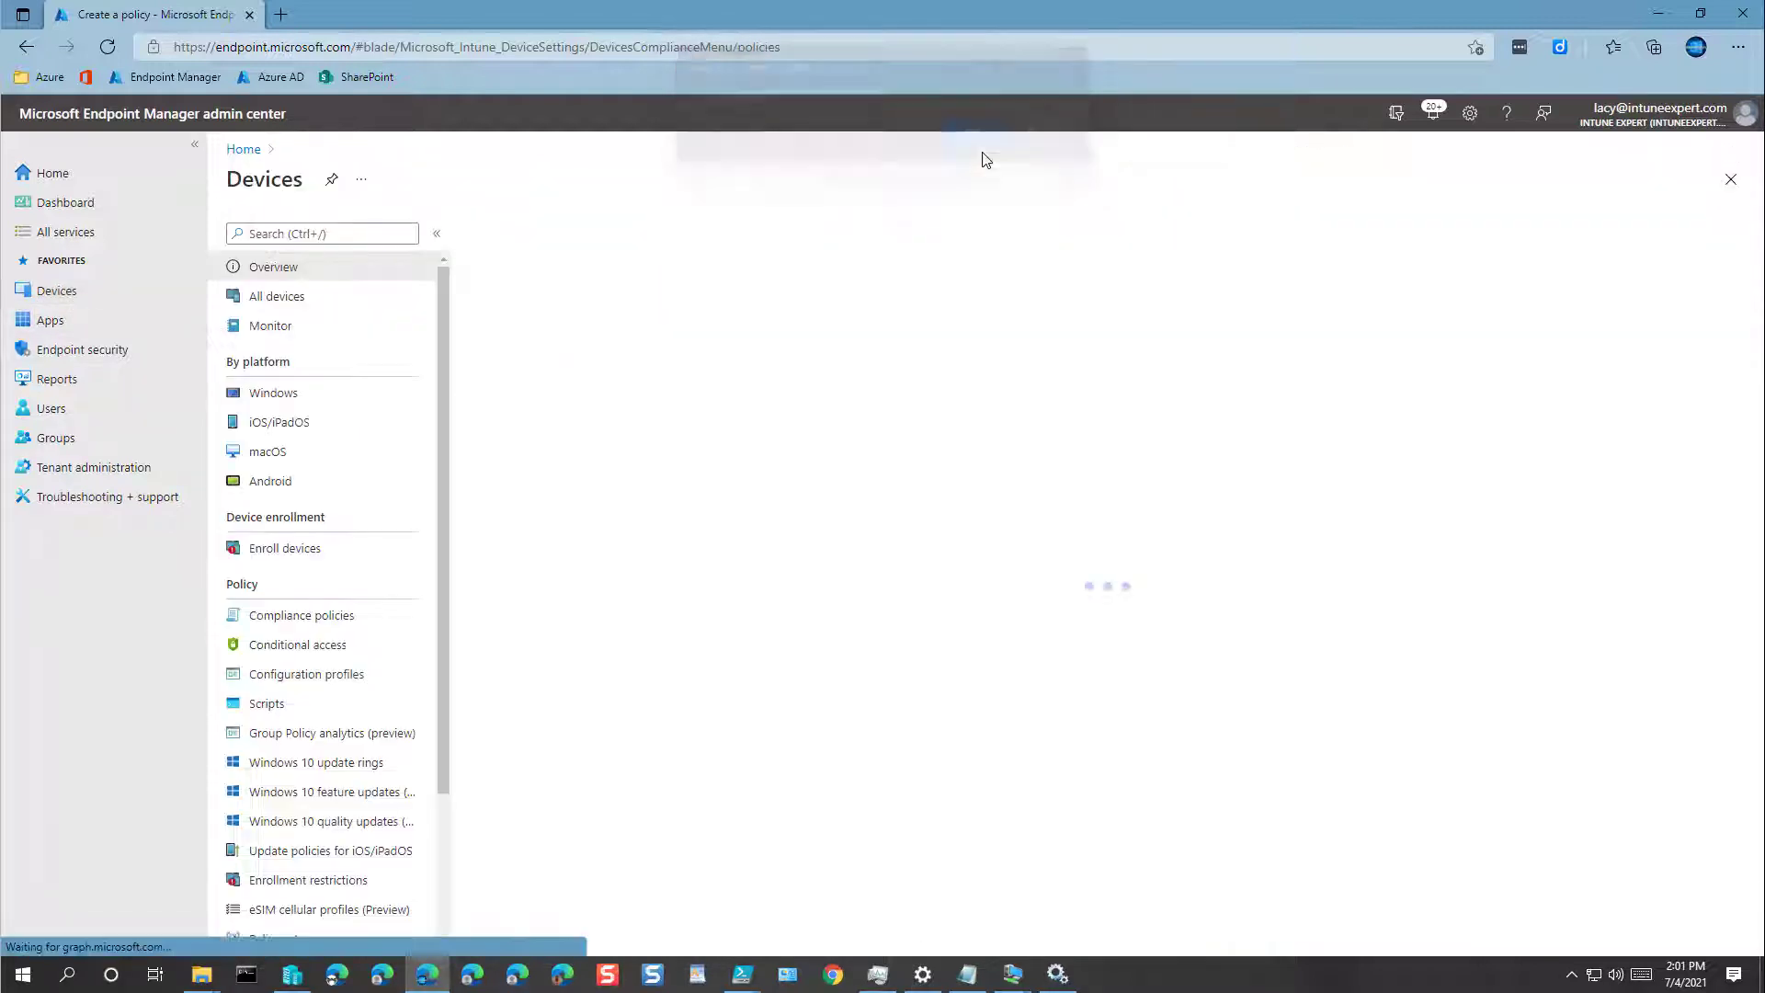
Step: From Windows compliance policies, create a Windows 10 and later policy
left_click(281, 393)
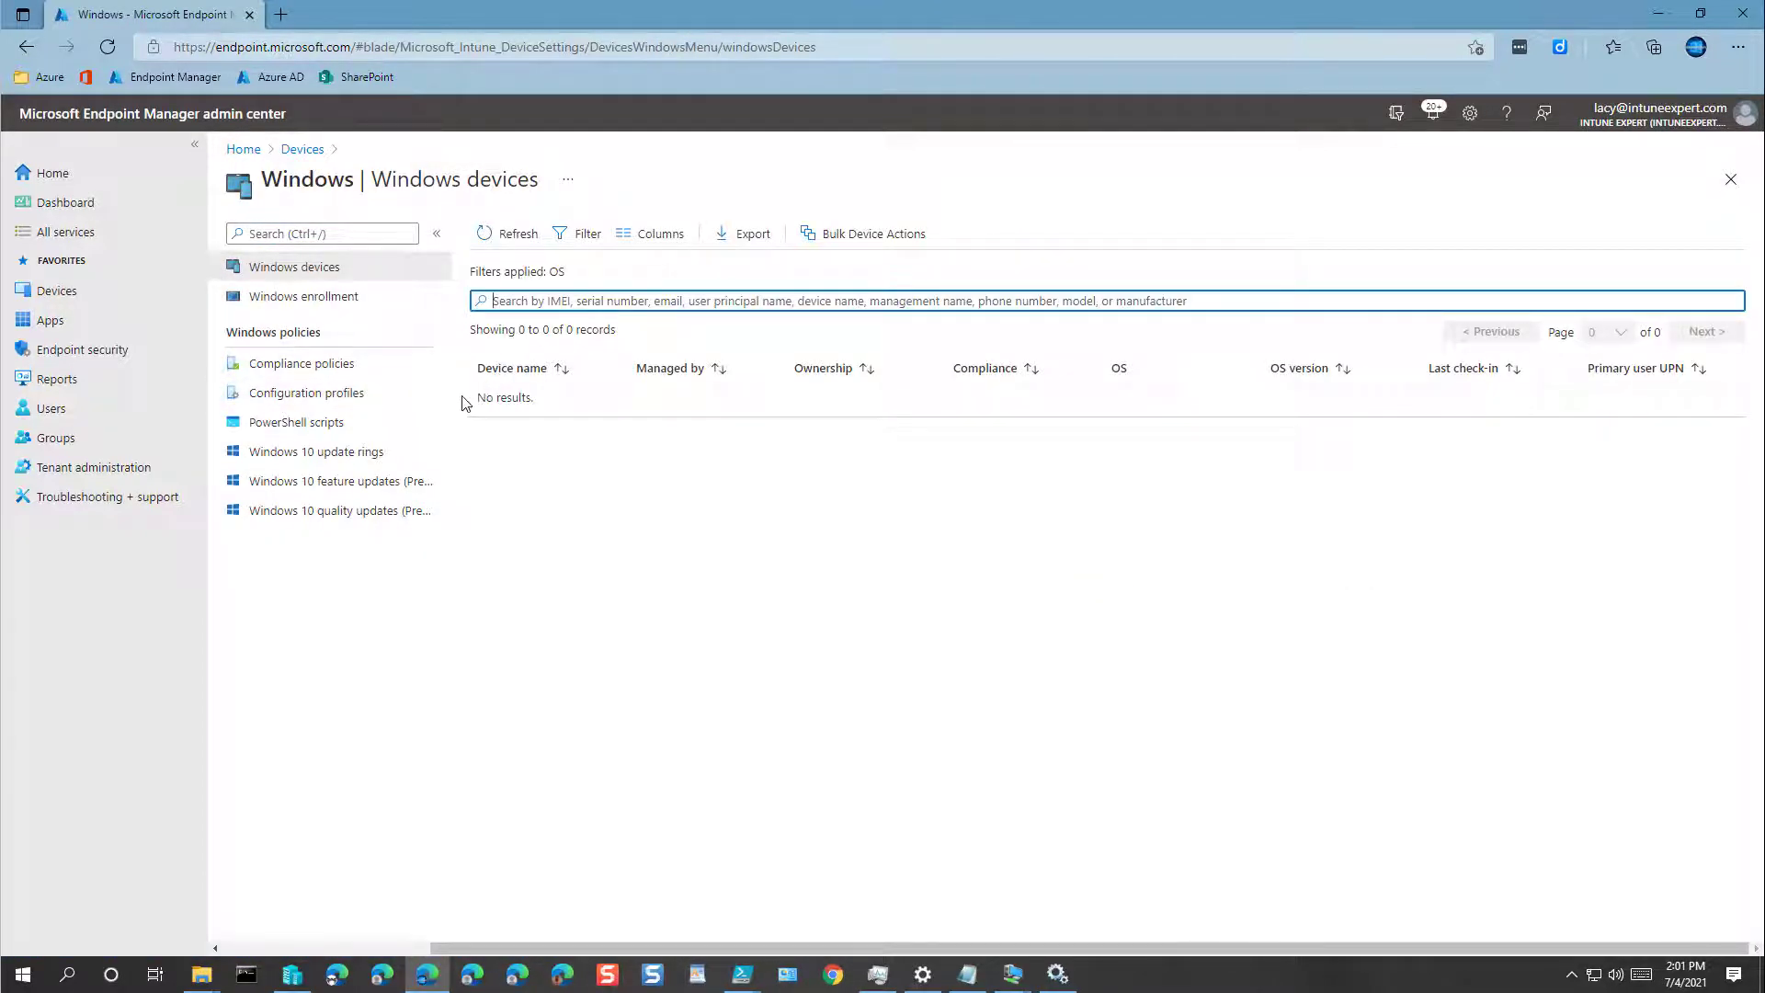
left_click(313, 368)
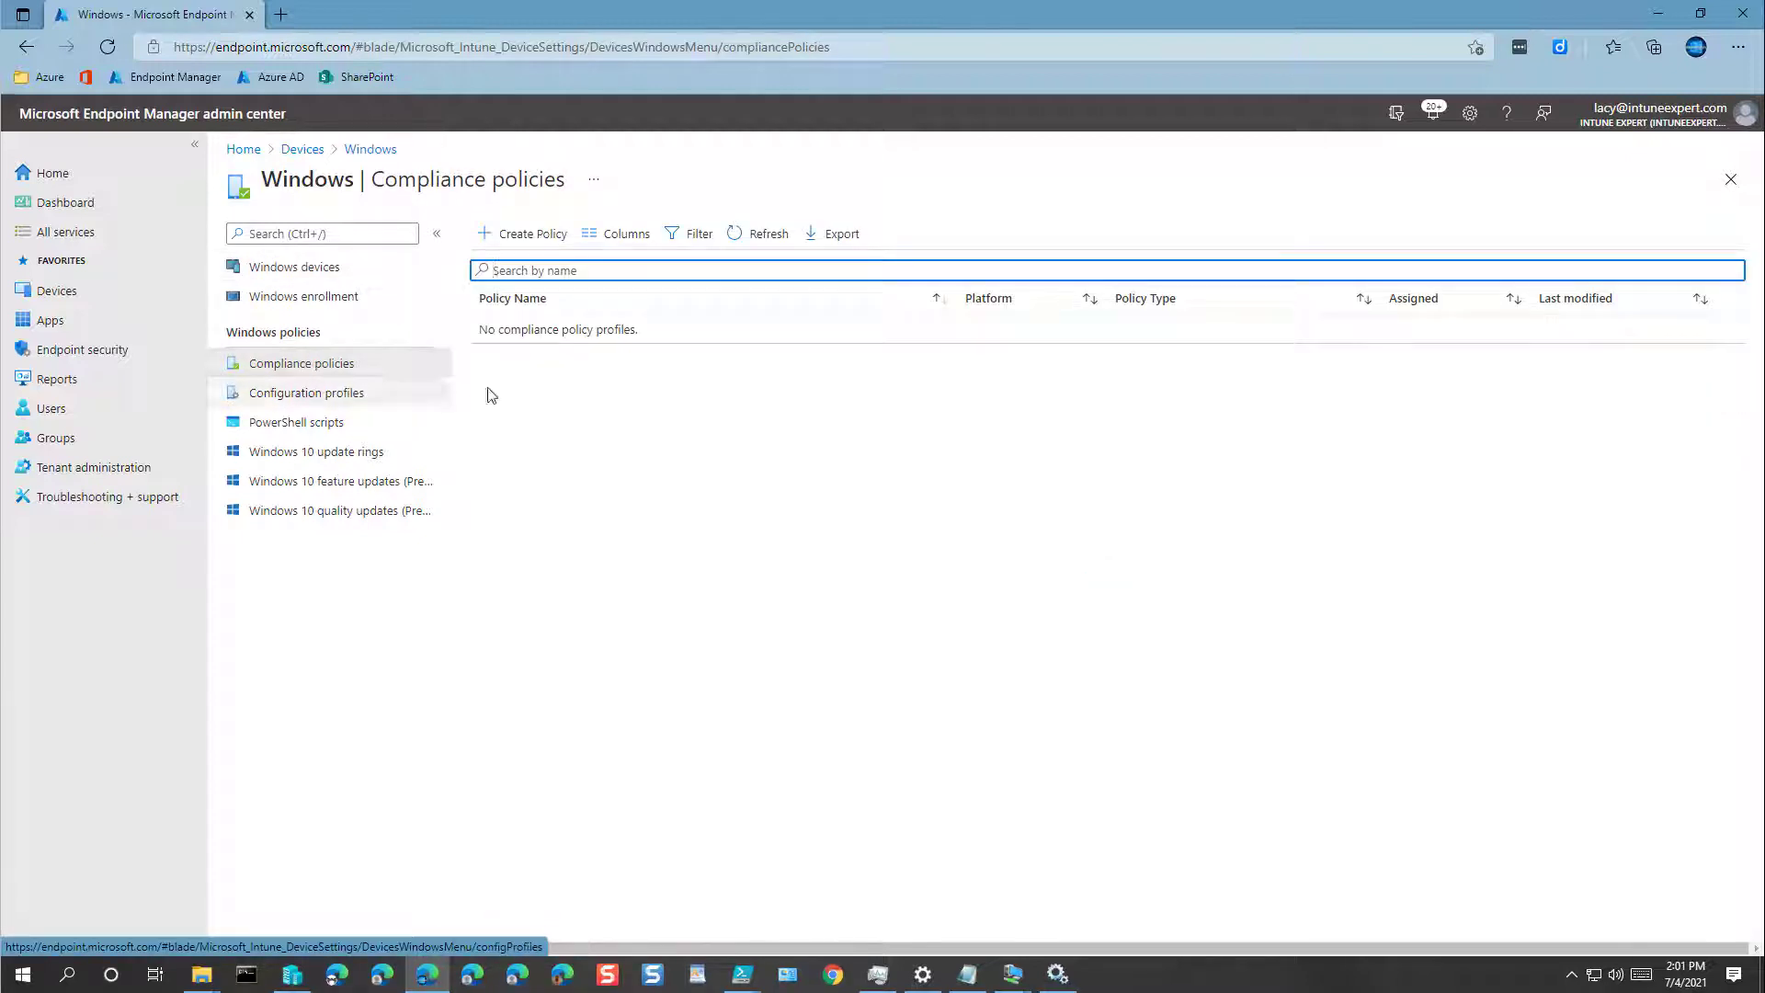
left_click(533, 237)
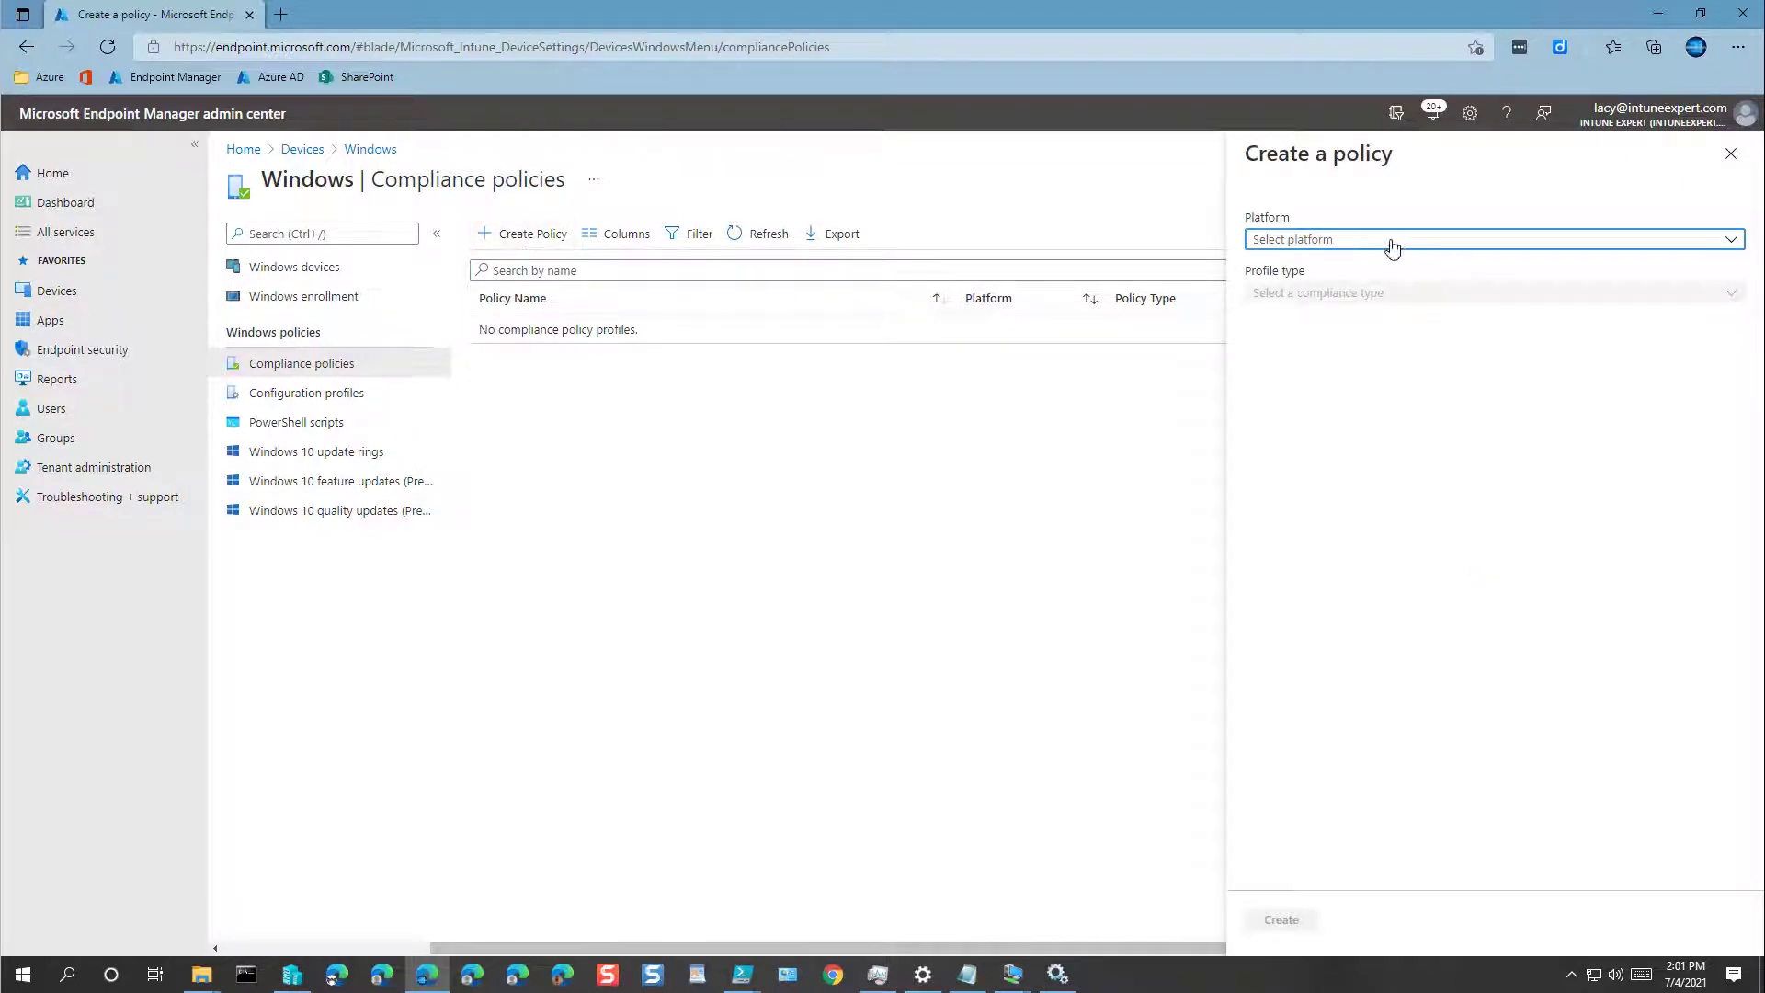
left_click(1393, 246)
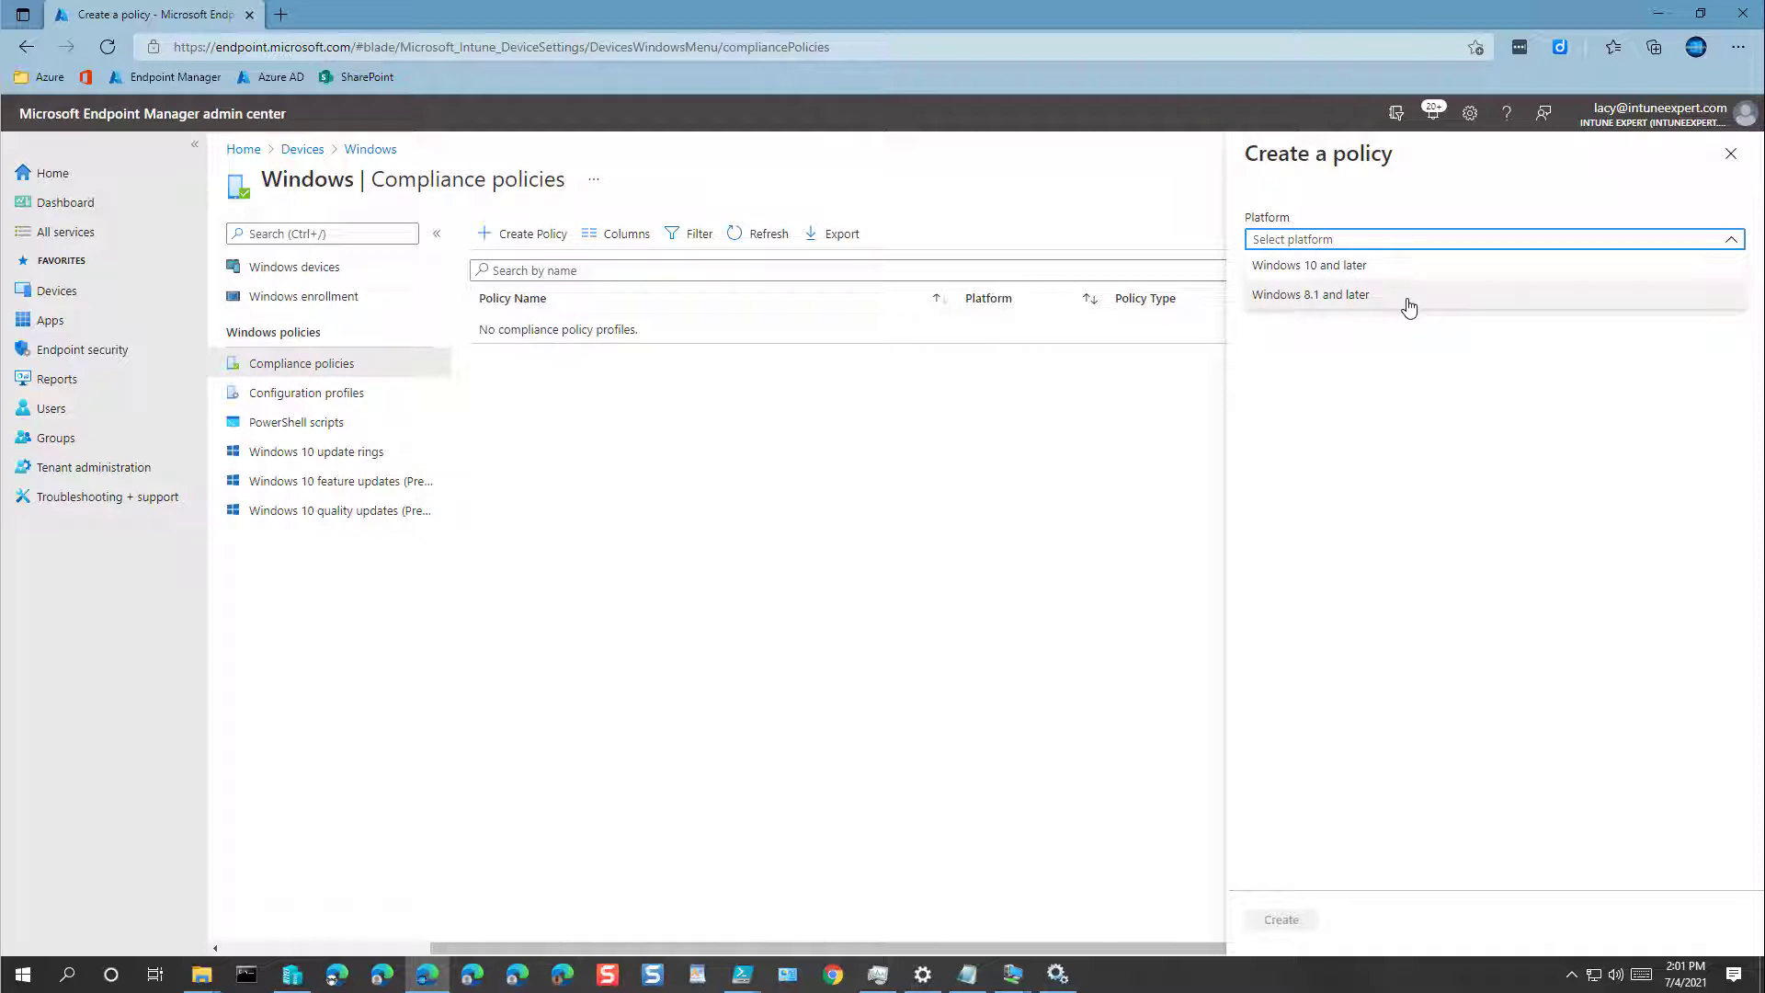
left_click(1368, 269)
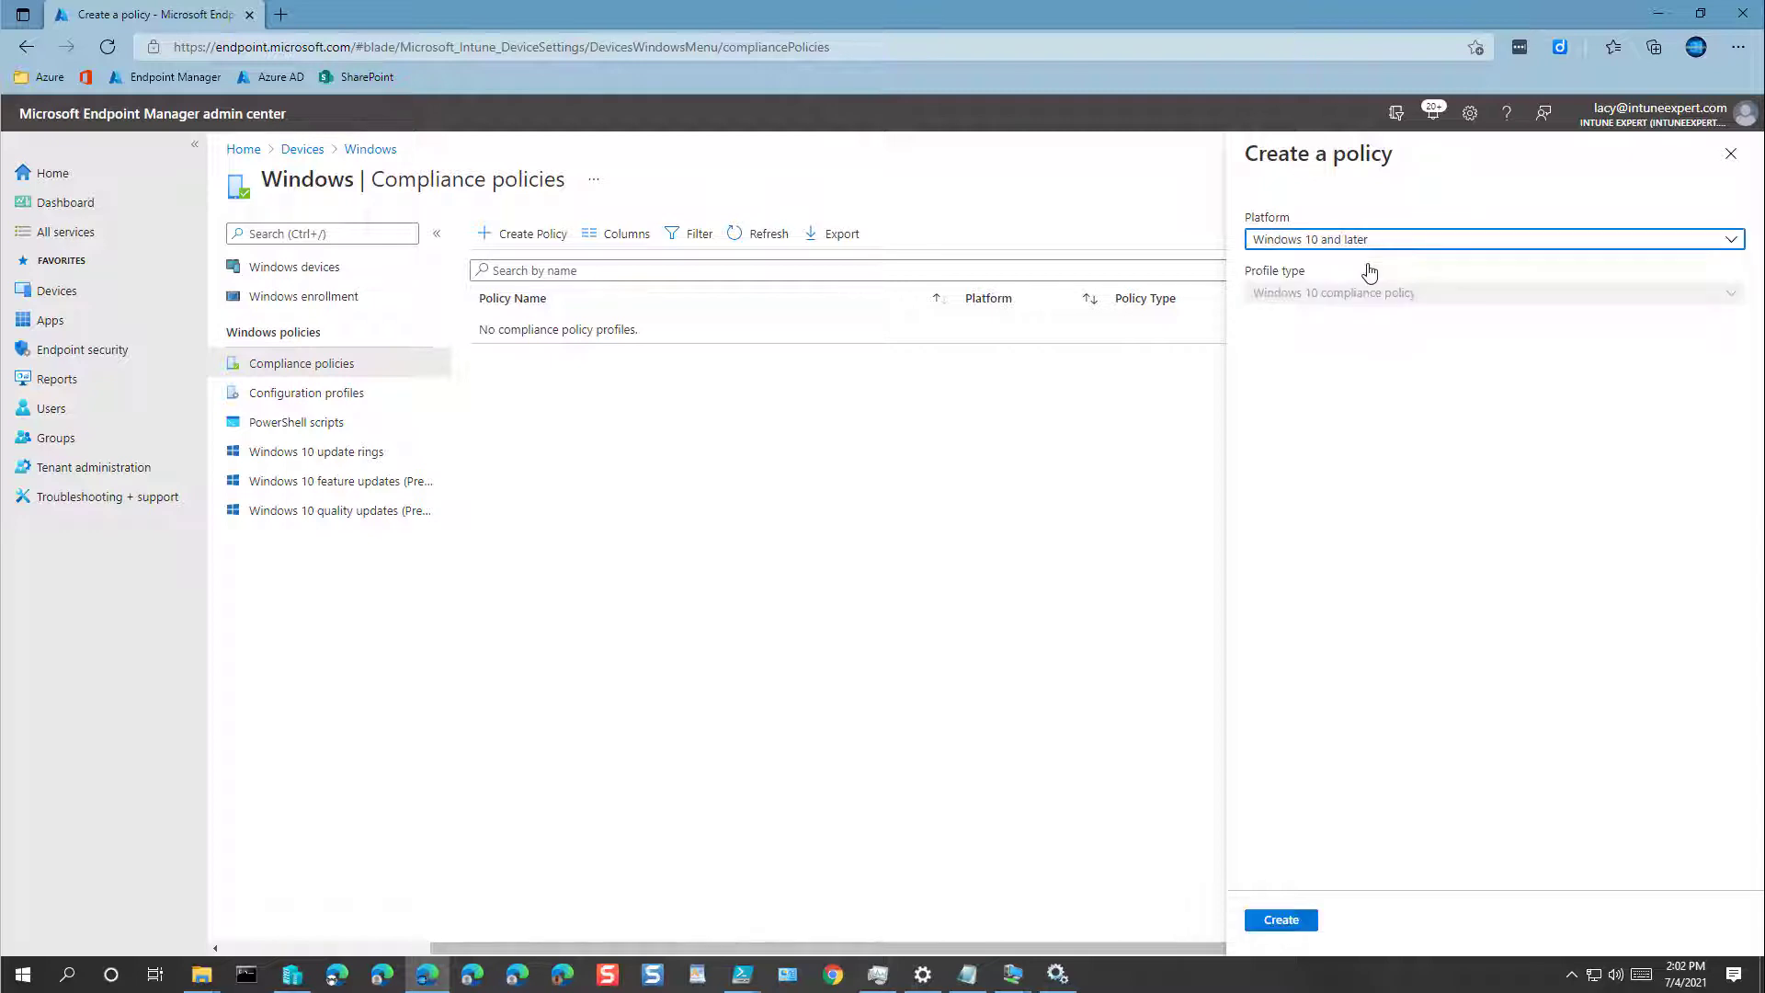
left_click(1287, 926)
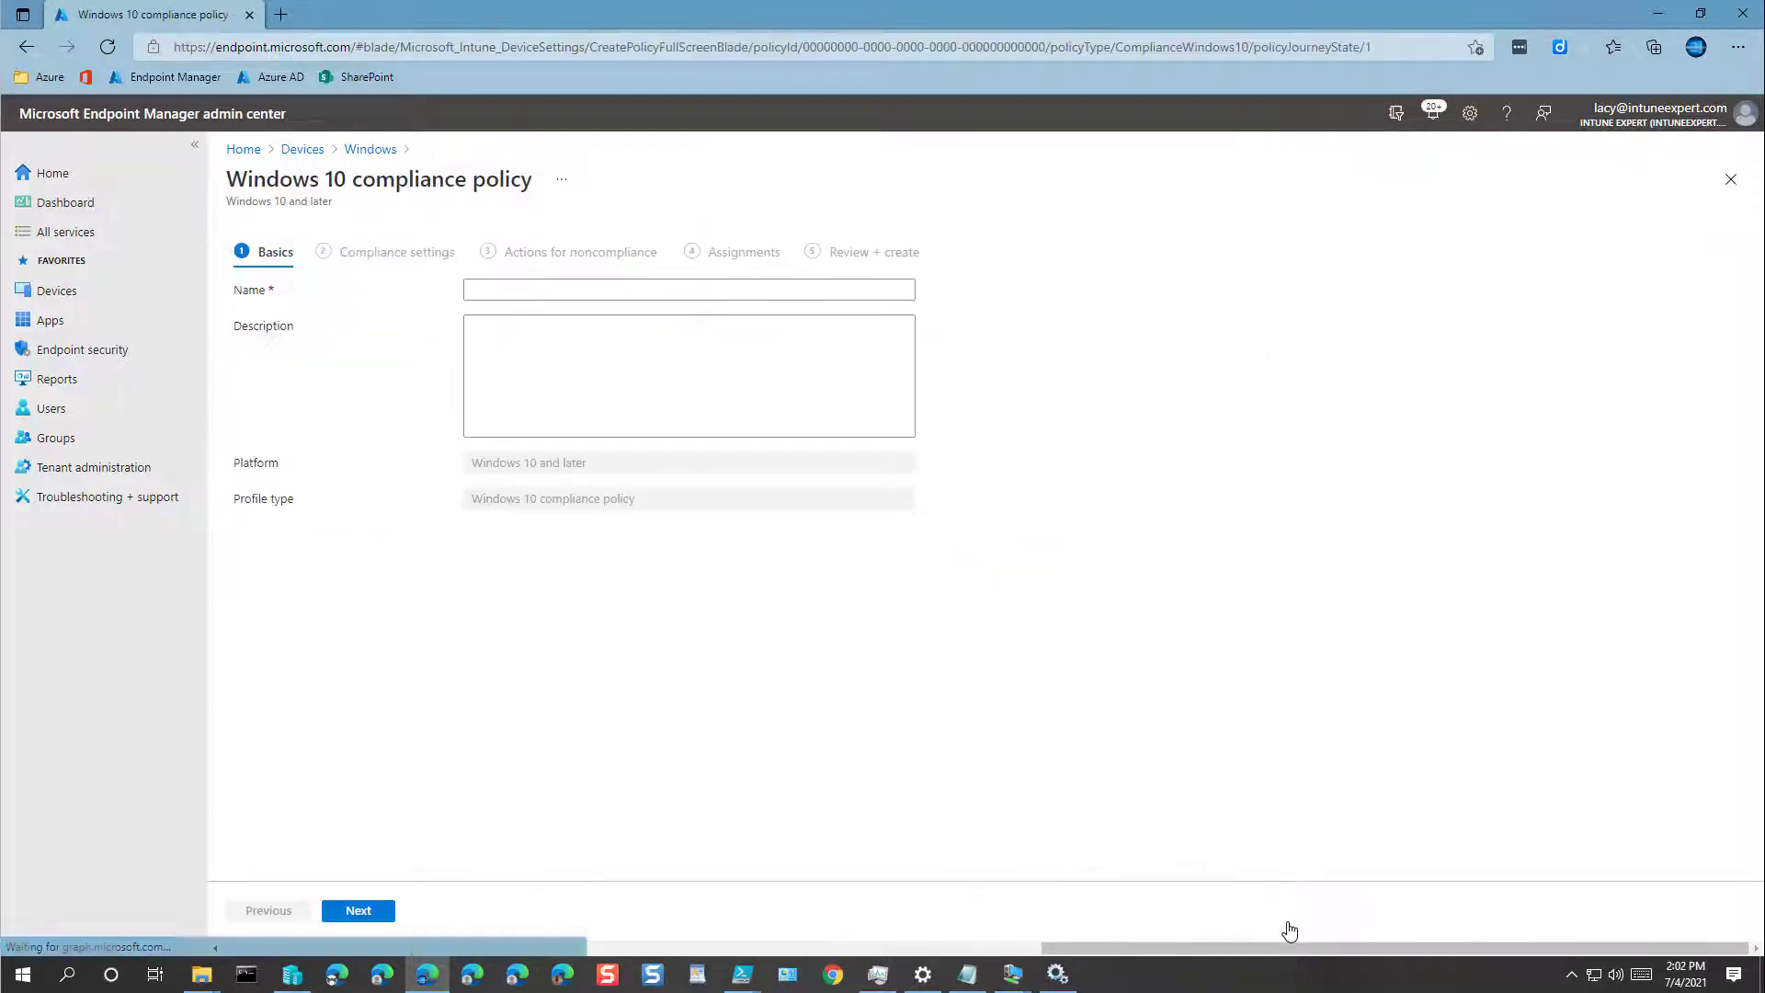
Step: Name the policy 'Baseline Compliance Policy' and describe it as 'Baseline Compliance Policy Settings', then continue
left_click(521, 299)
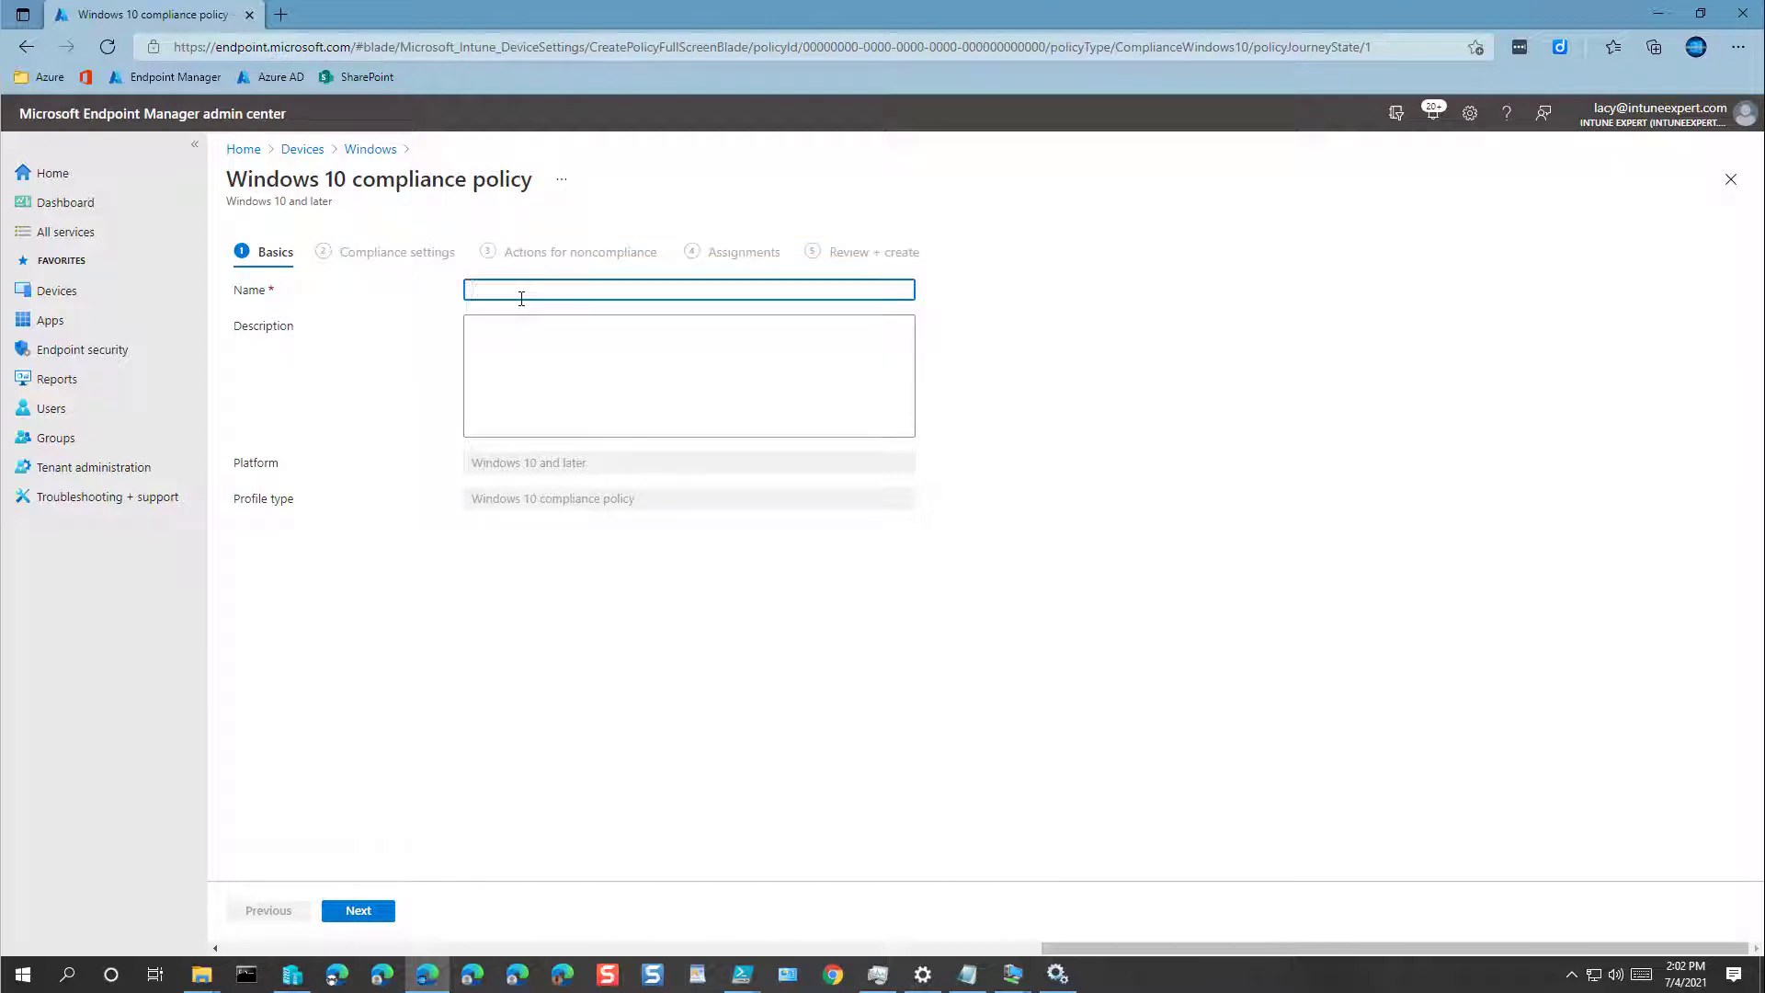
type("Baseline Compliance Policy")
key("ctrl+a")
key("ctrl+c")
left_click(607, 324)
key("ctrl+v")
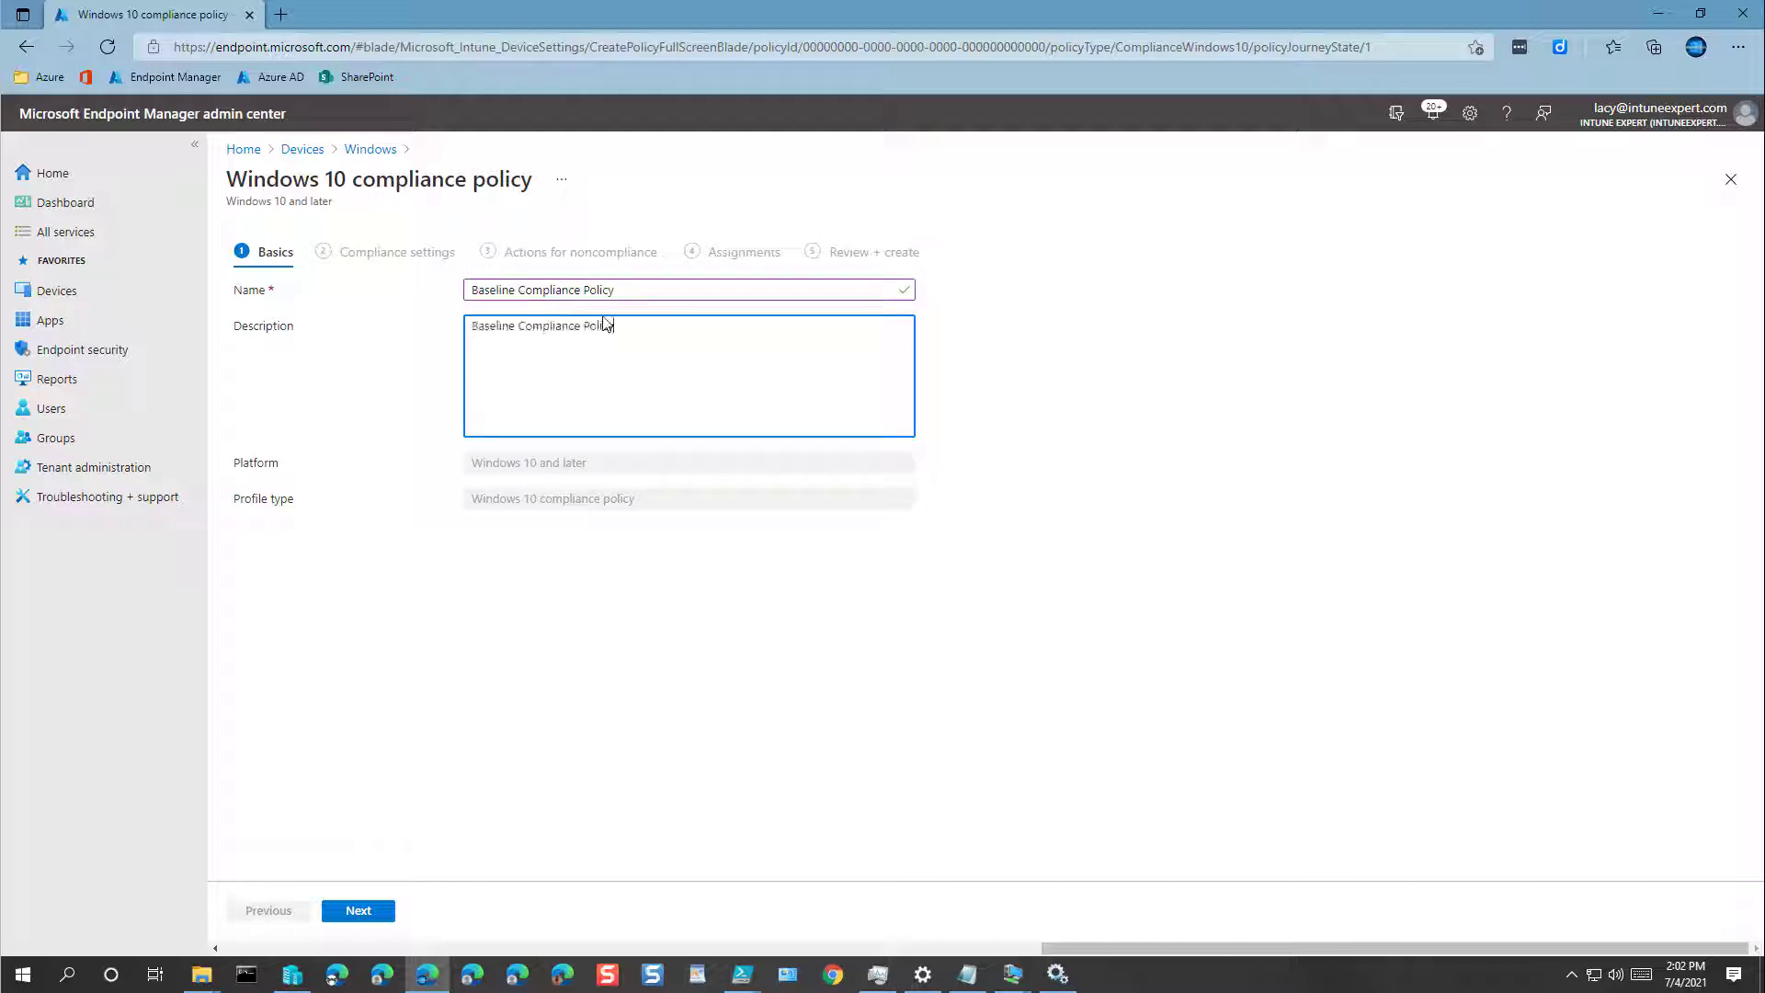
type("Settings")
left_click(353, 913)
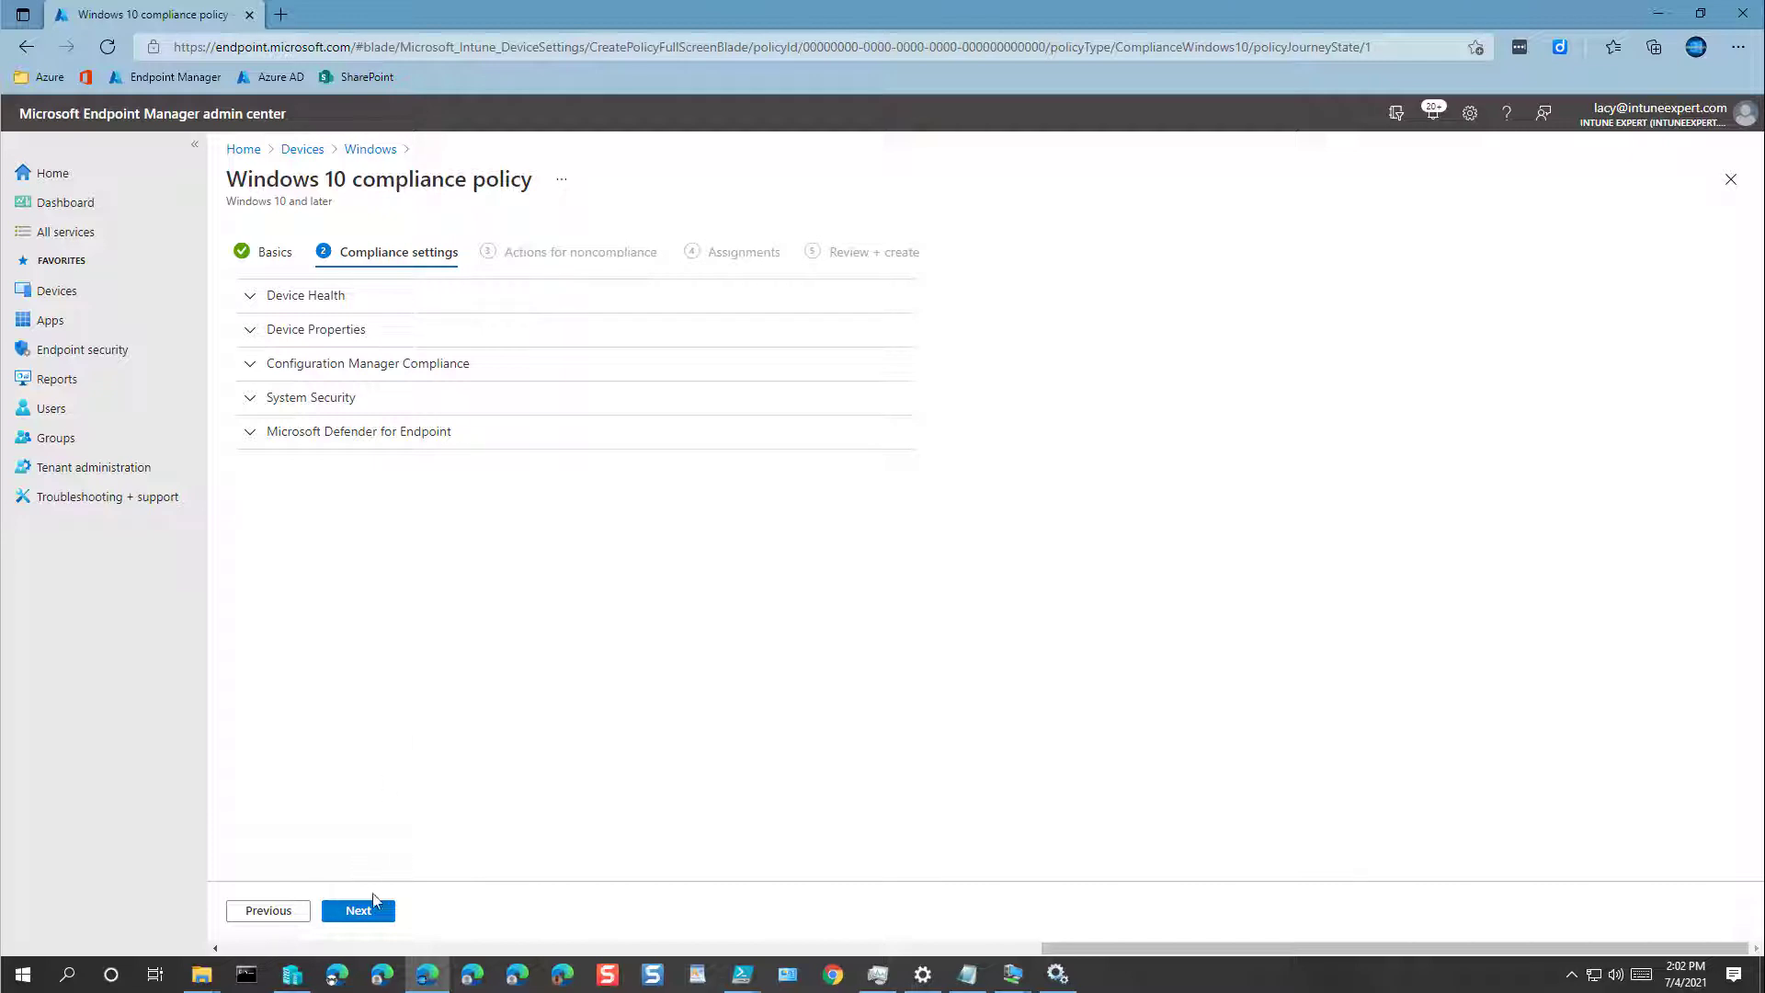
Step: Look through the Defender, System Security and Configuration Manager sections unchanged, then continue
left_click(354, 431)
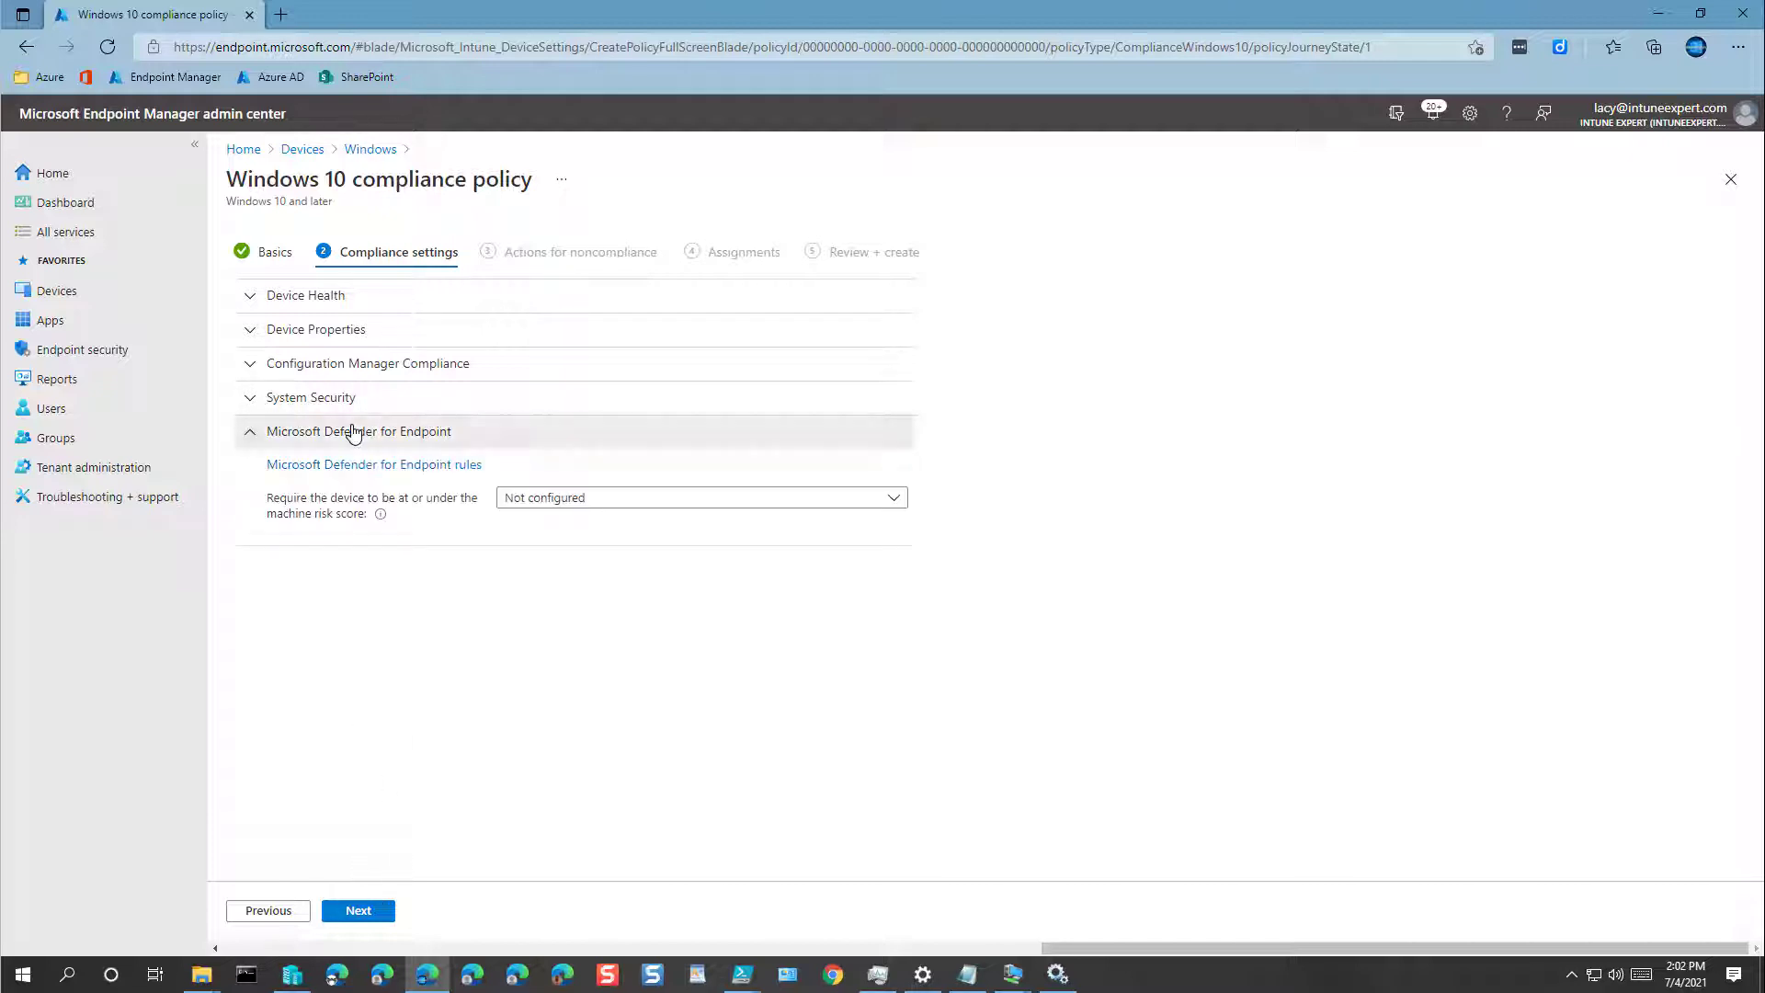
left_click(354, 431)
left_click(354, 397)
left_click(355, 398)
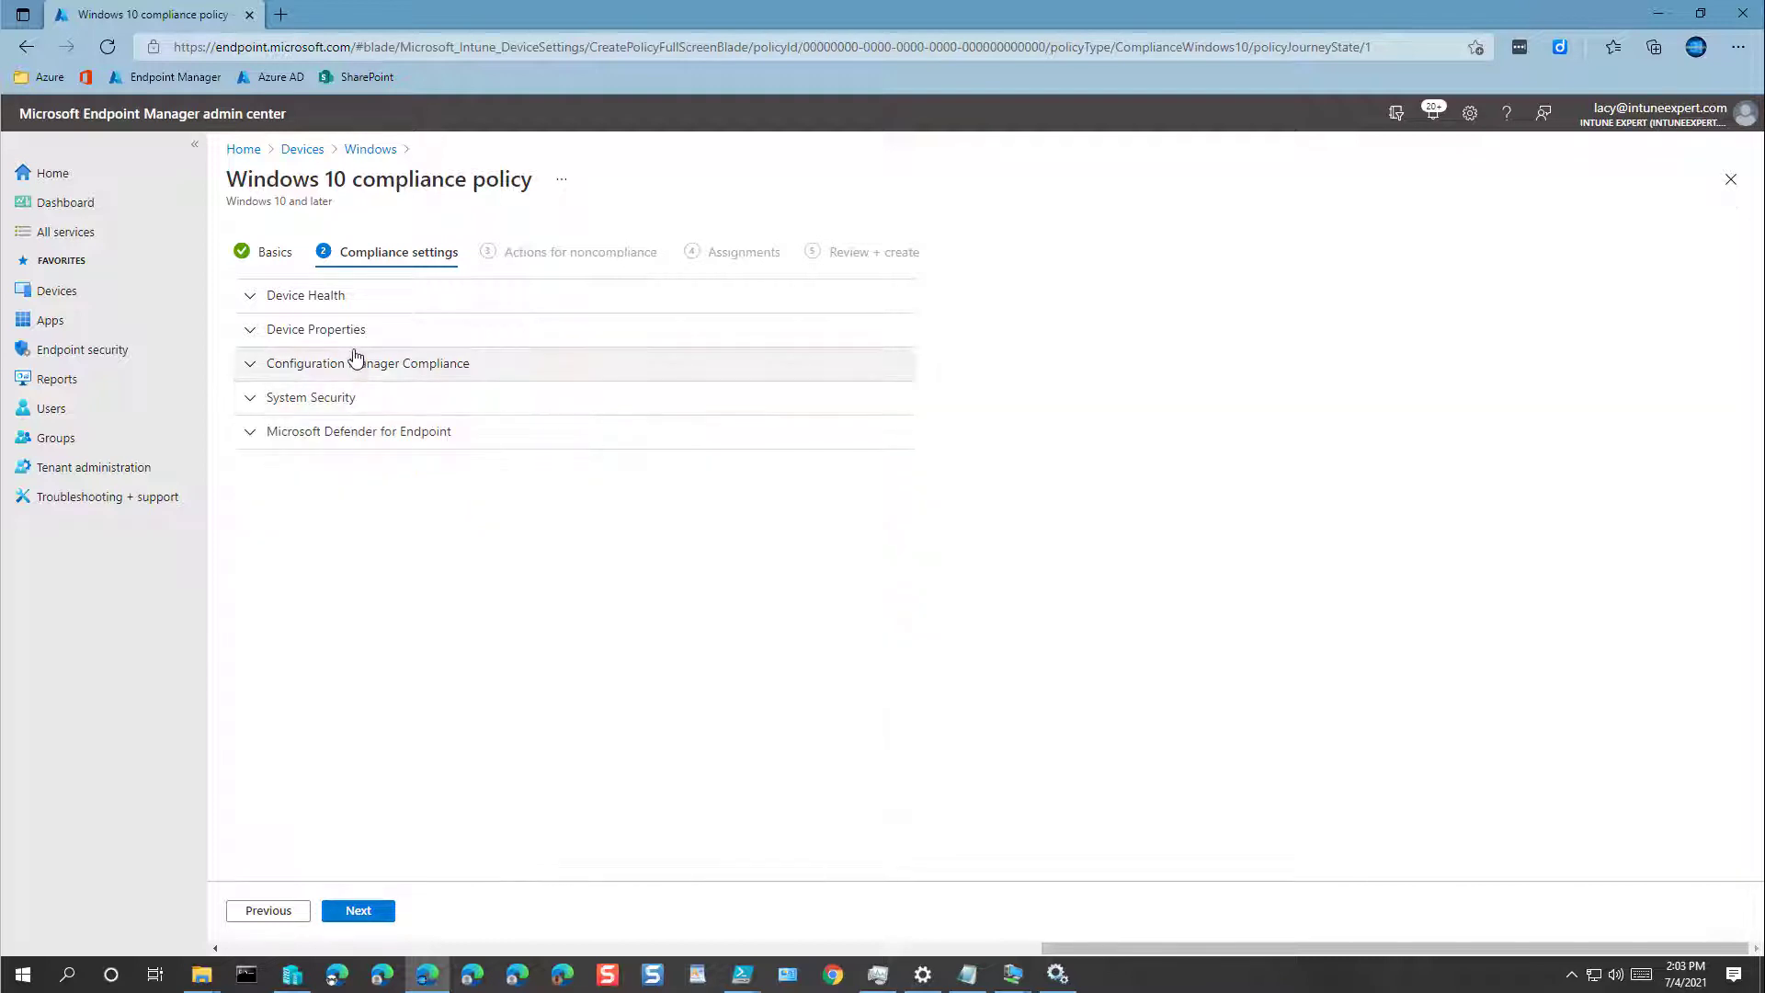
left_click(356, 360)
left_click(356, 364)
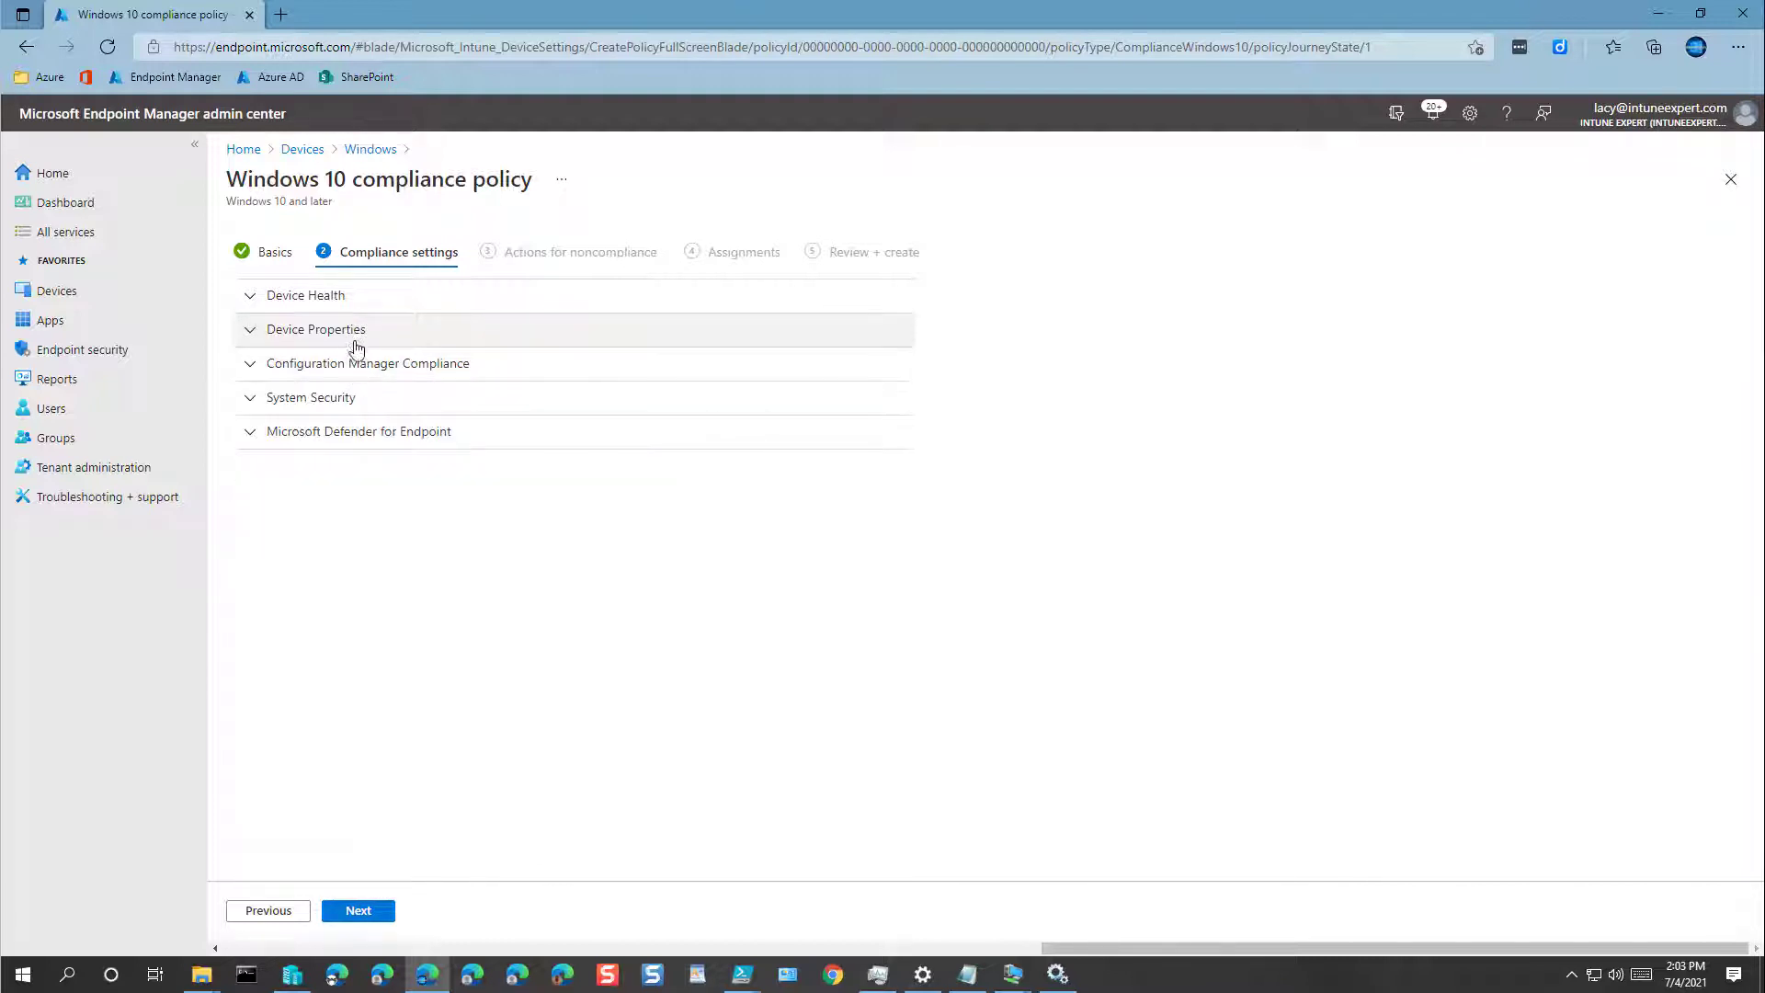
left_click(359, 910)
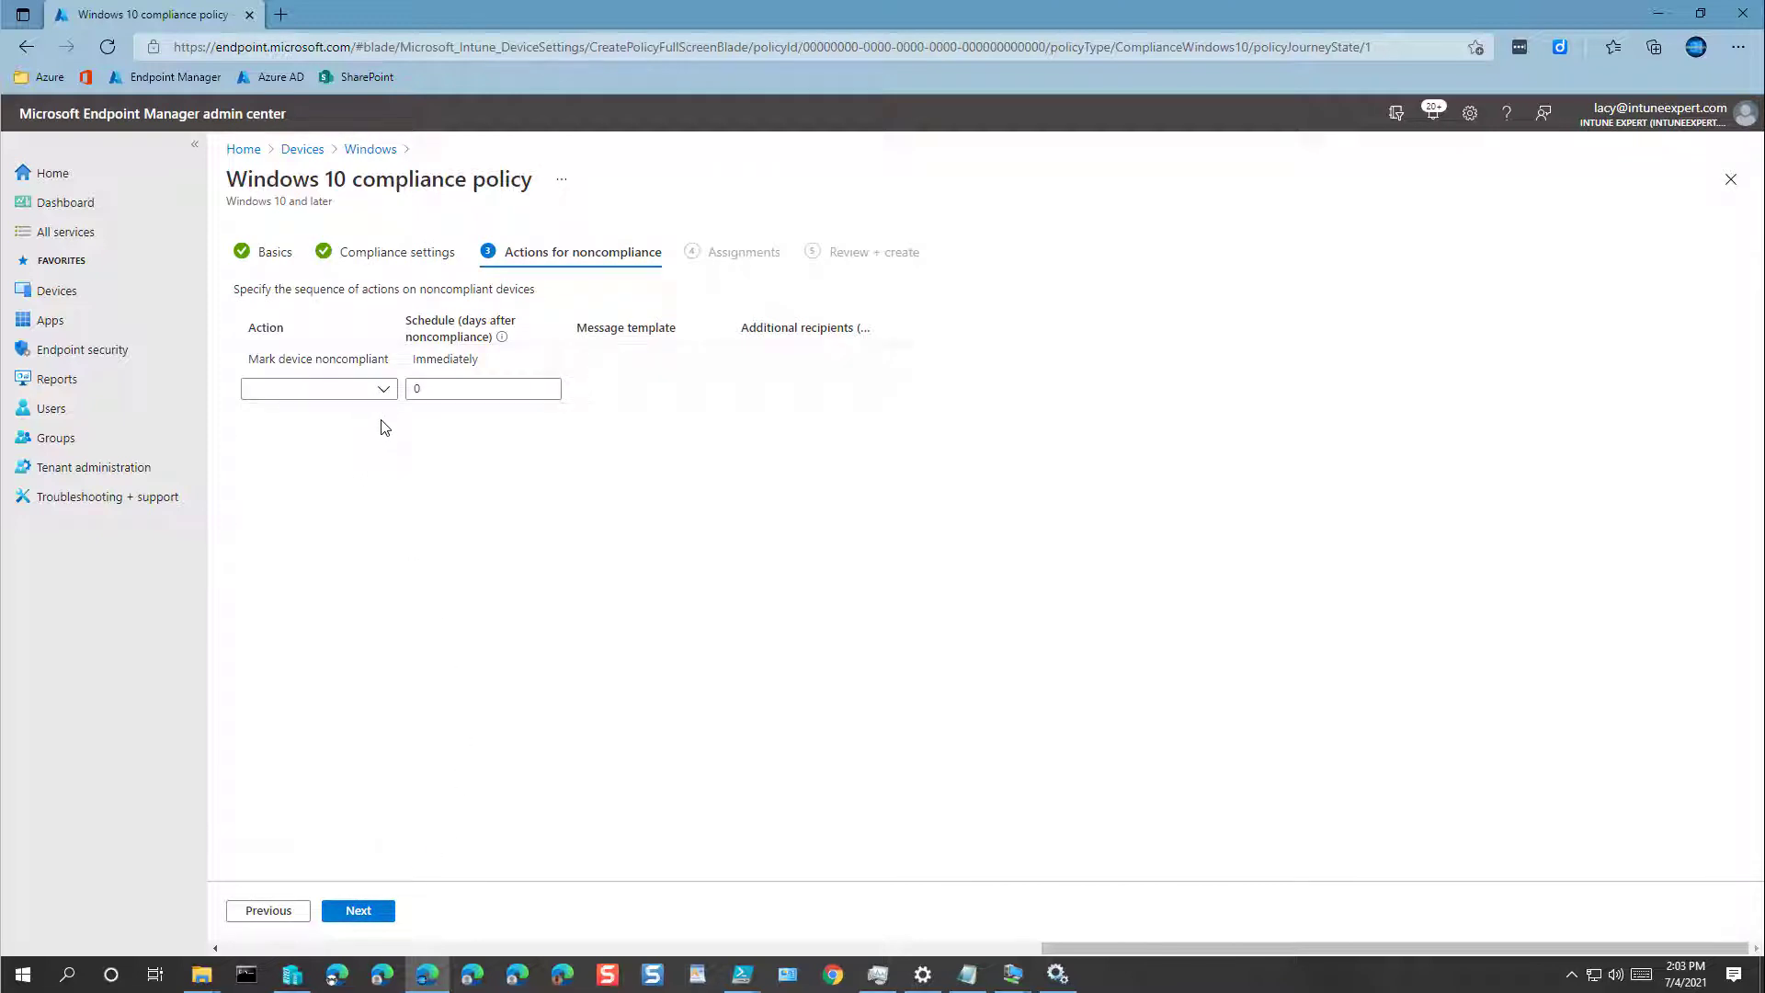
Step: Add a 'Send email to end user' action, delete it again, and continue to Assignments
mouse_move(440, 362)
left_click(386, 391)
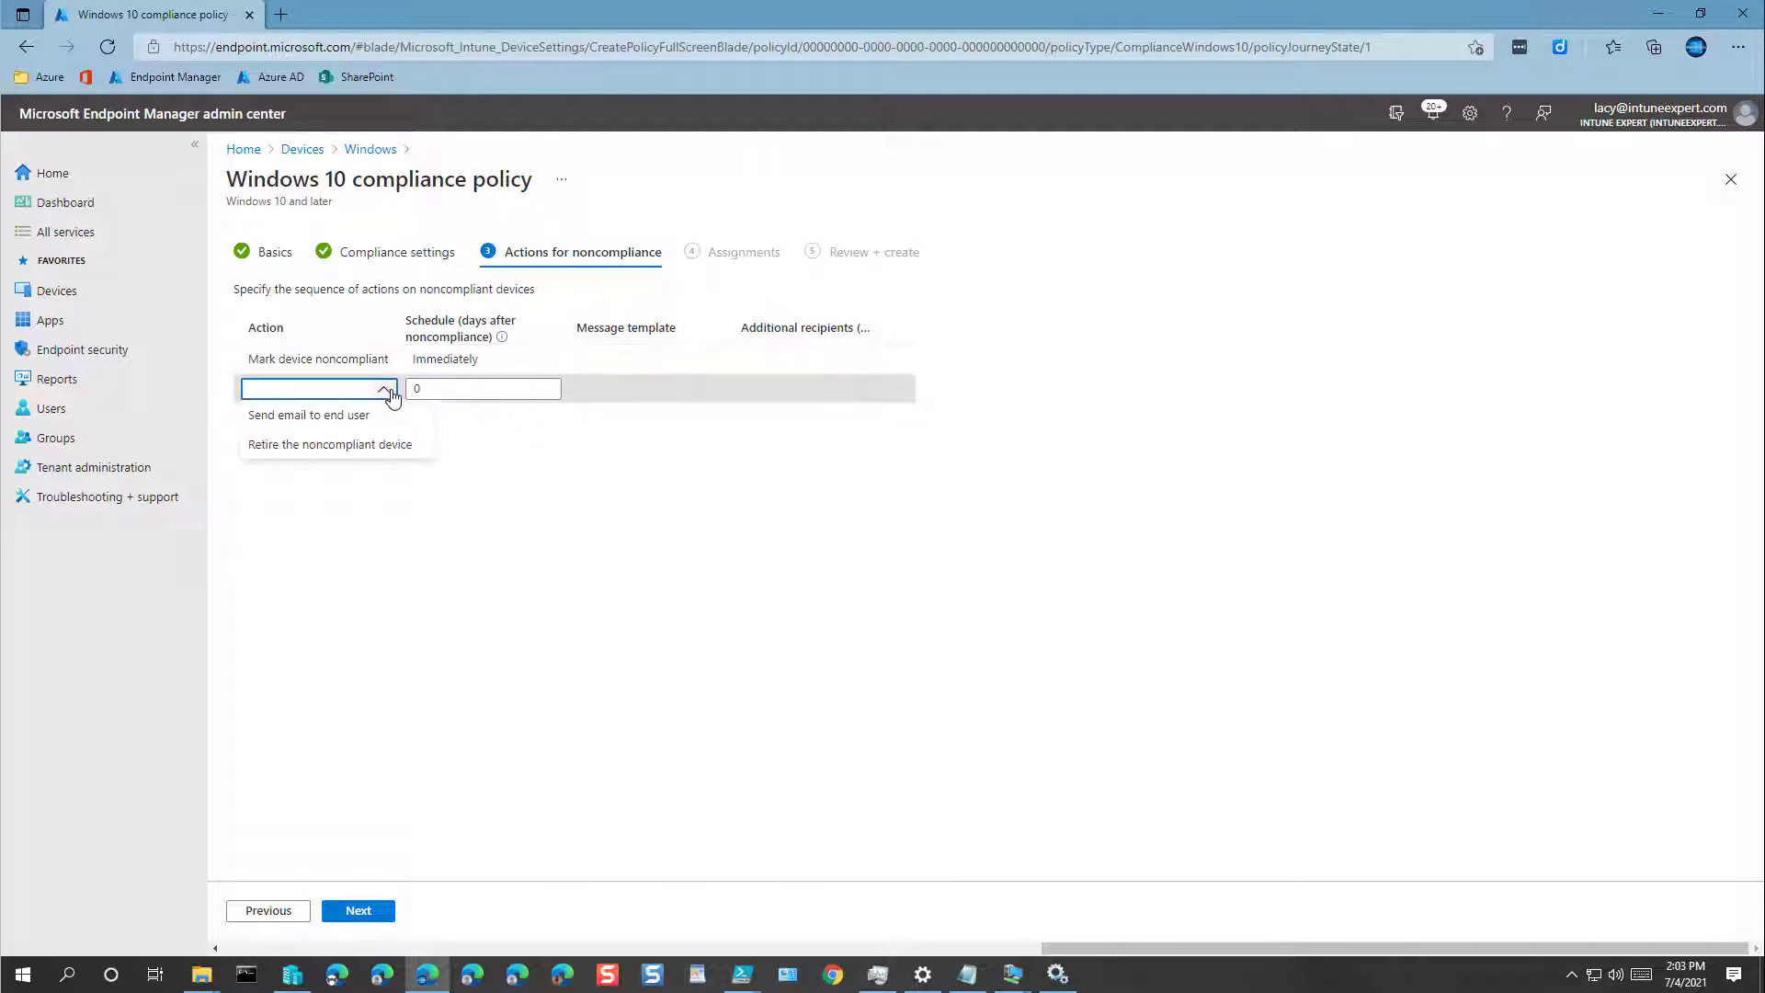
left_click(316, 418)
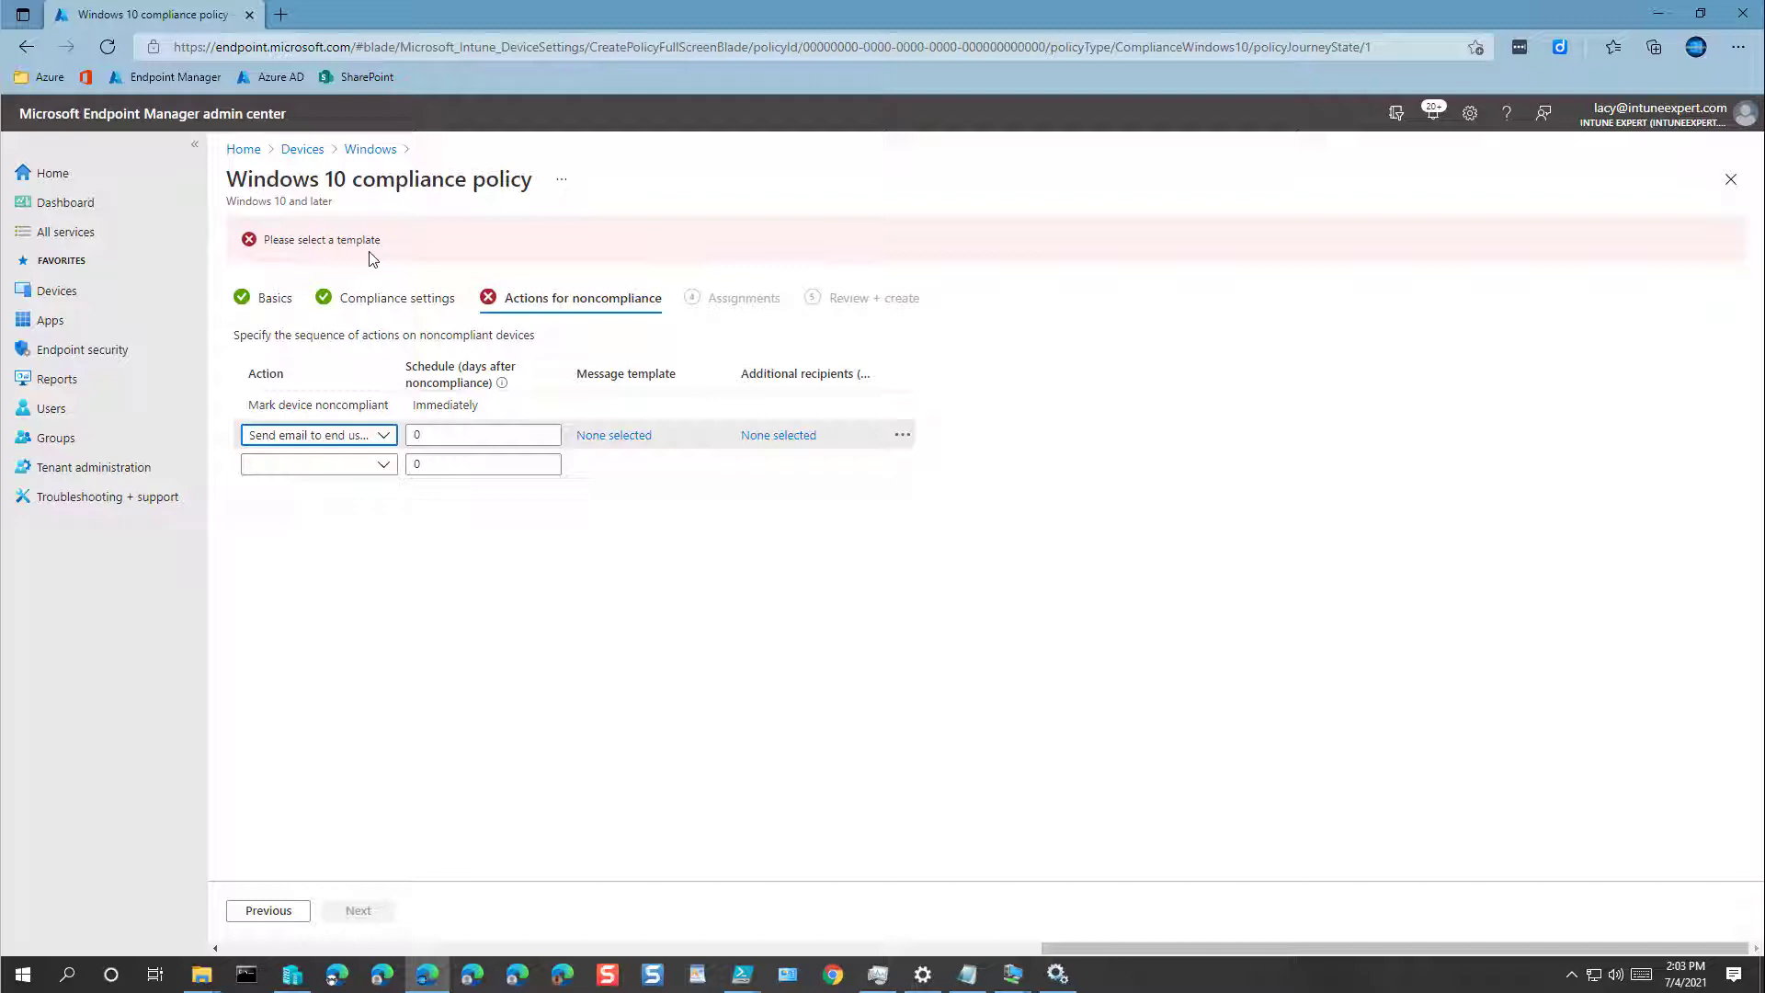
left_click(383, 464)
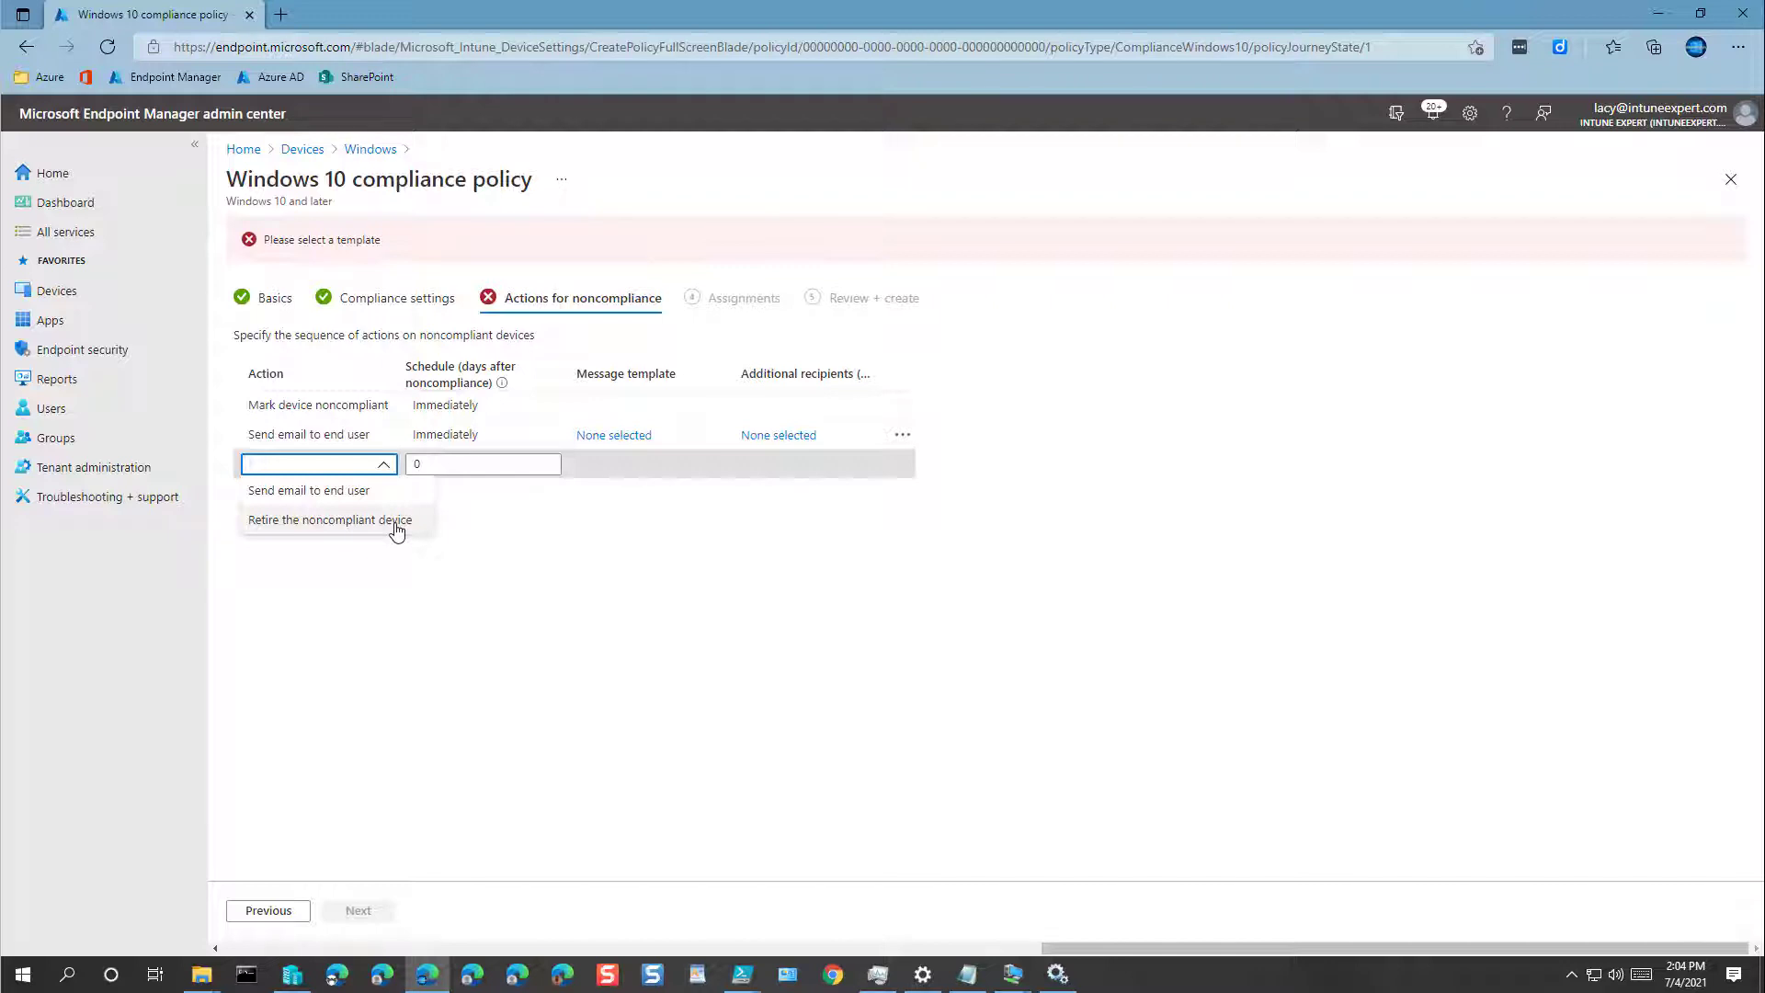
left_click(441, 589)
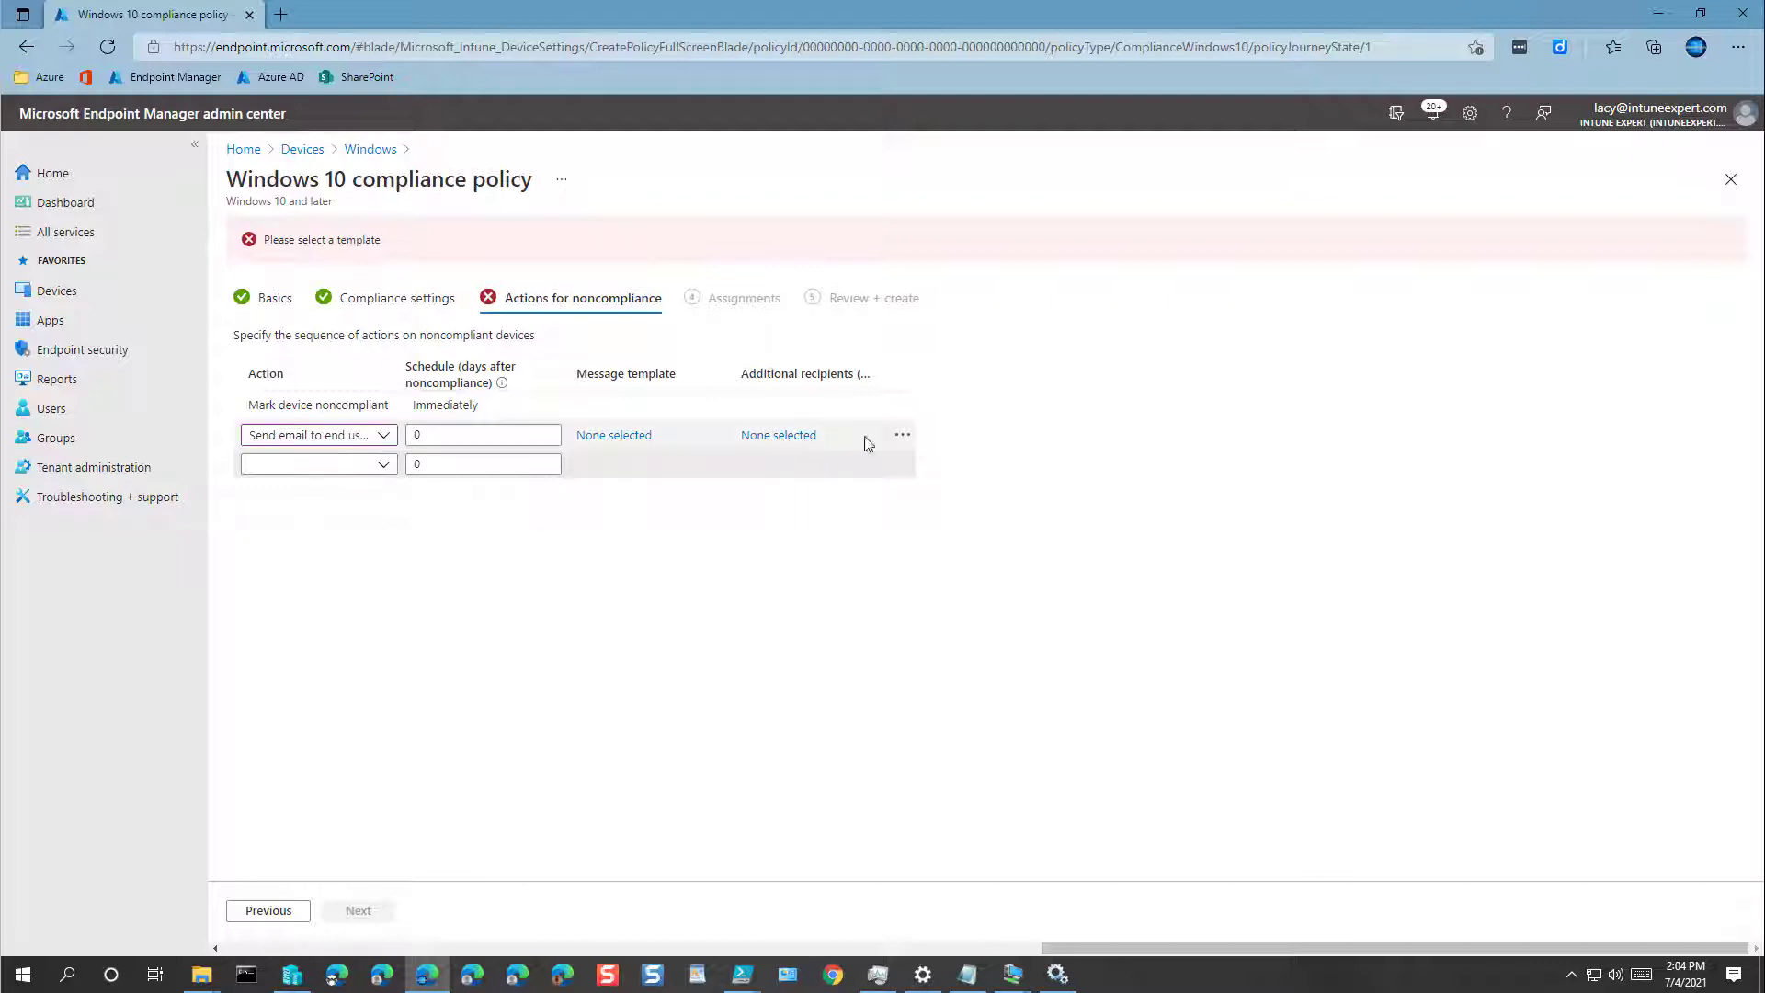
left_click(902, 434)
left_click(947, 454)
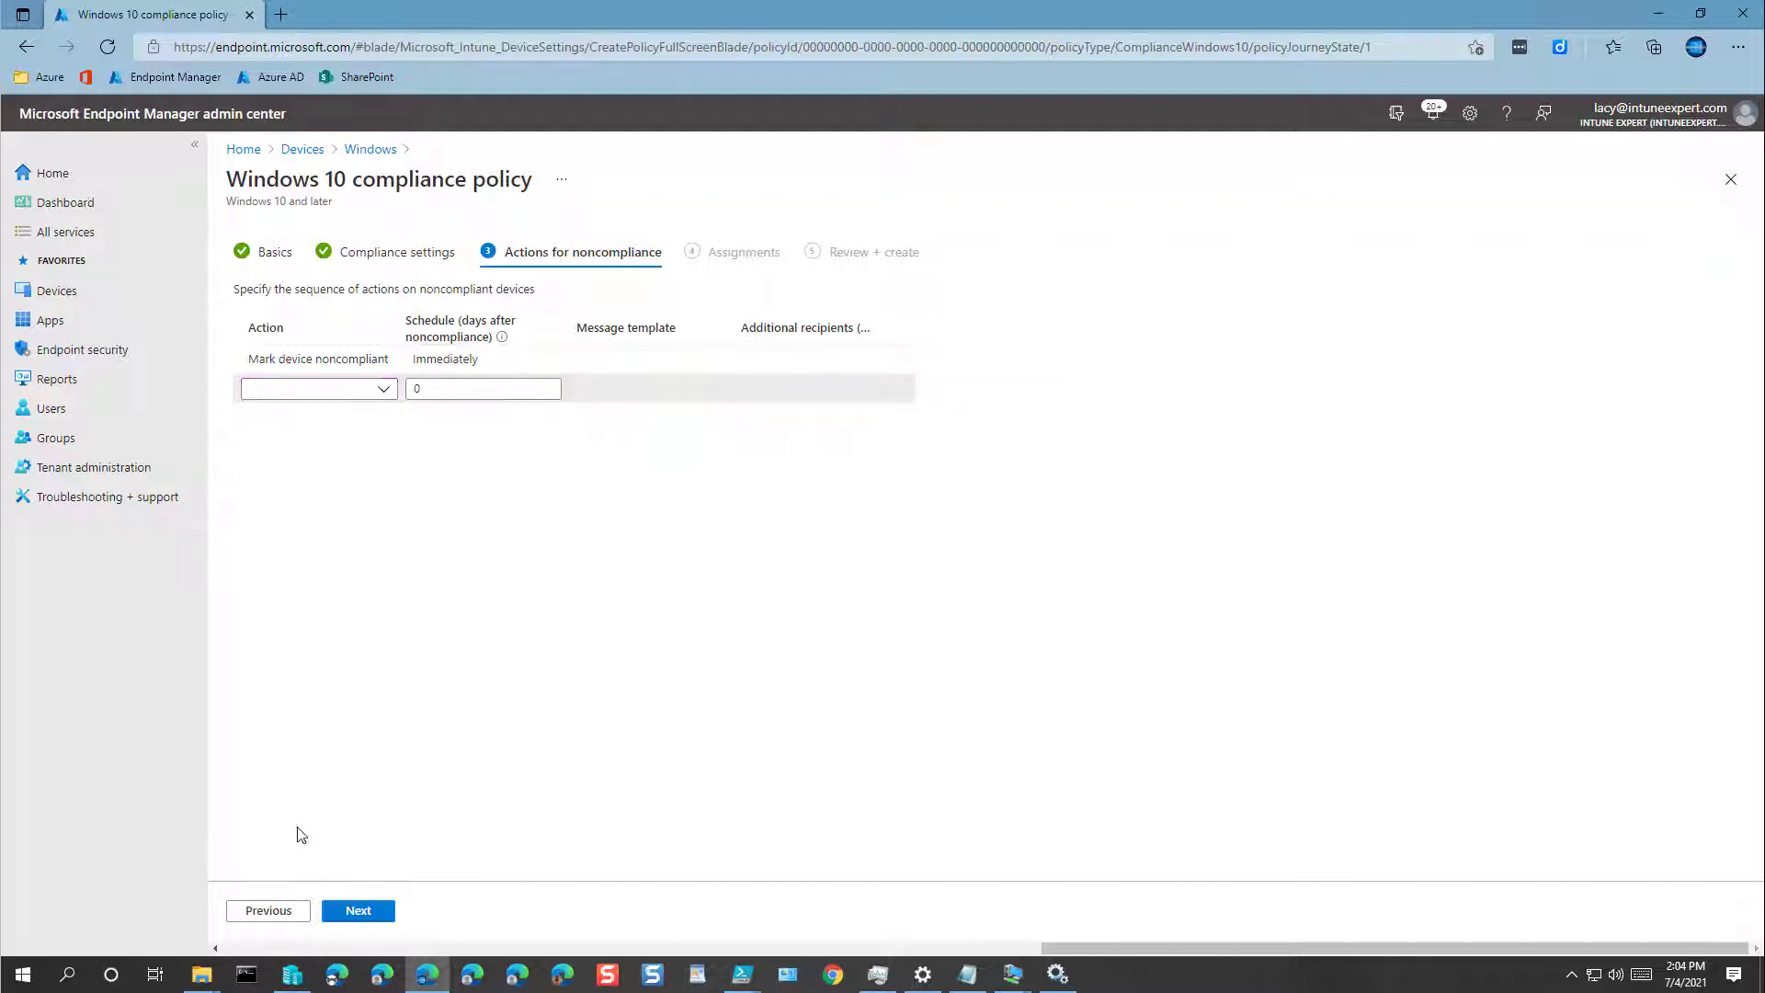
left_click(351, 910)
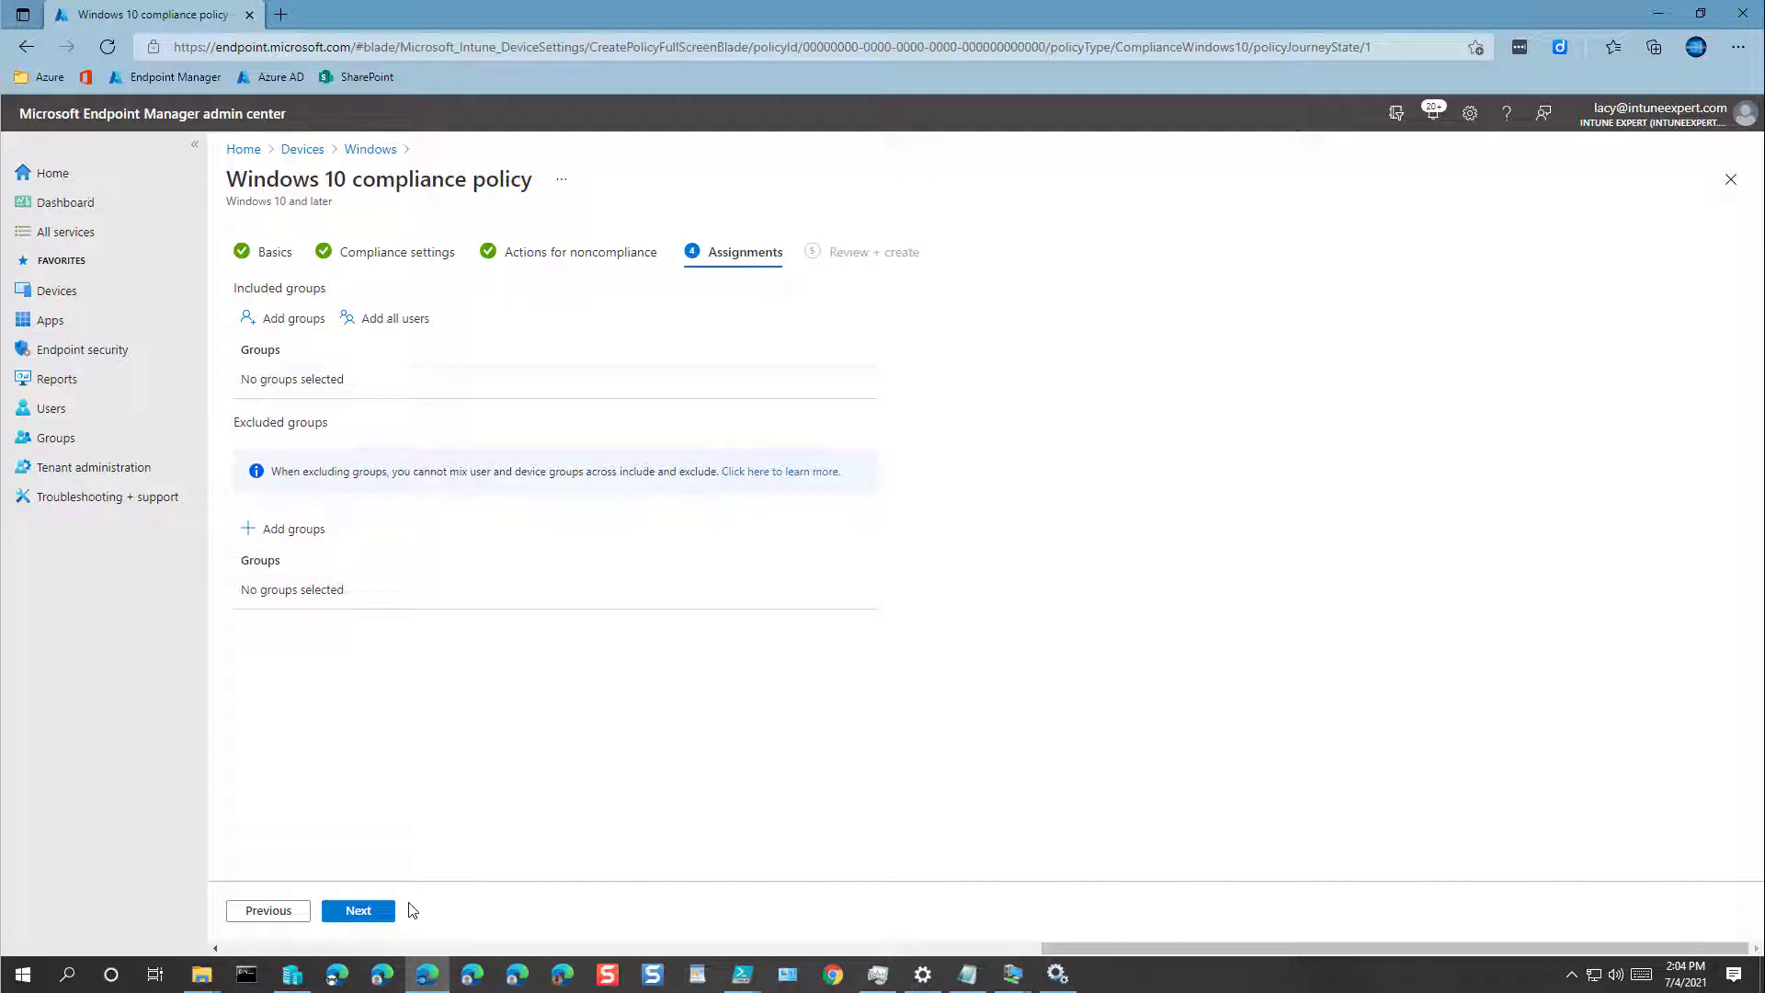
Step: Skip group assignments, review the Baseline Compliance Policy summary, and create it
left_click(358, 911)
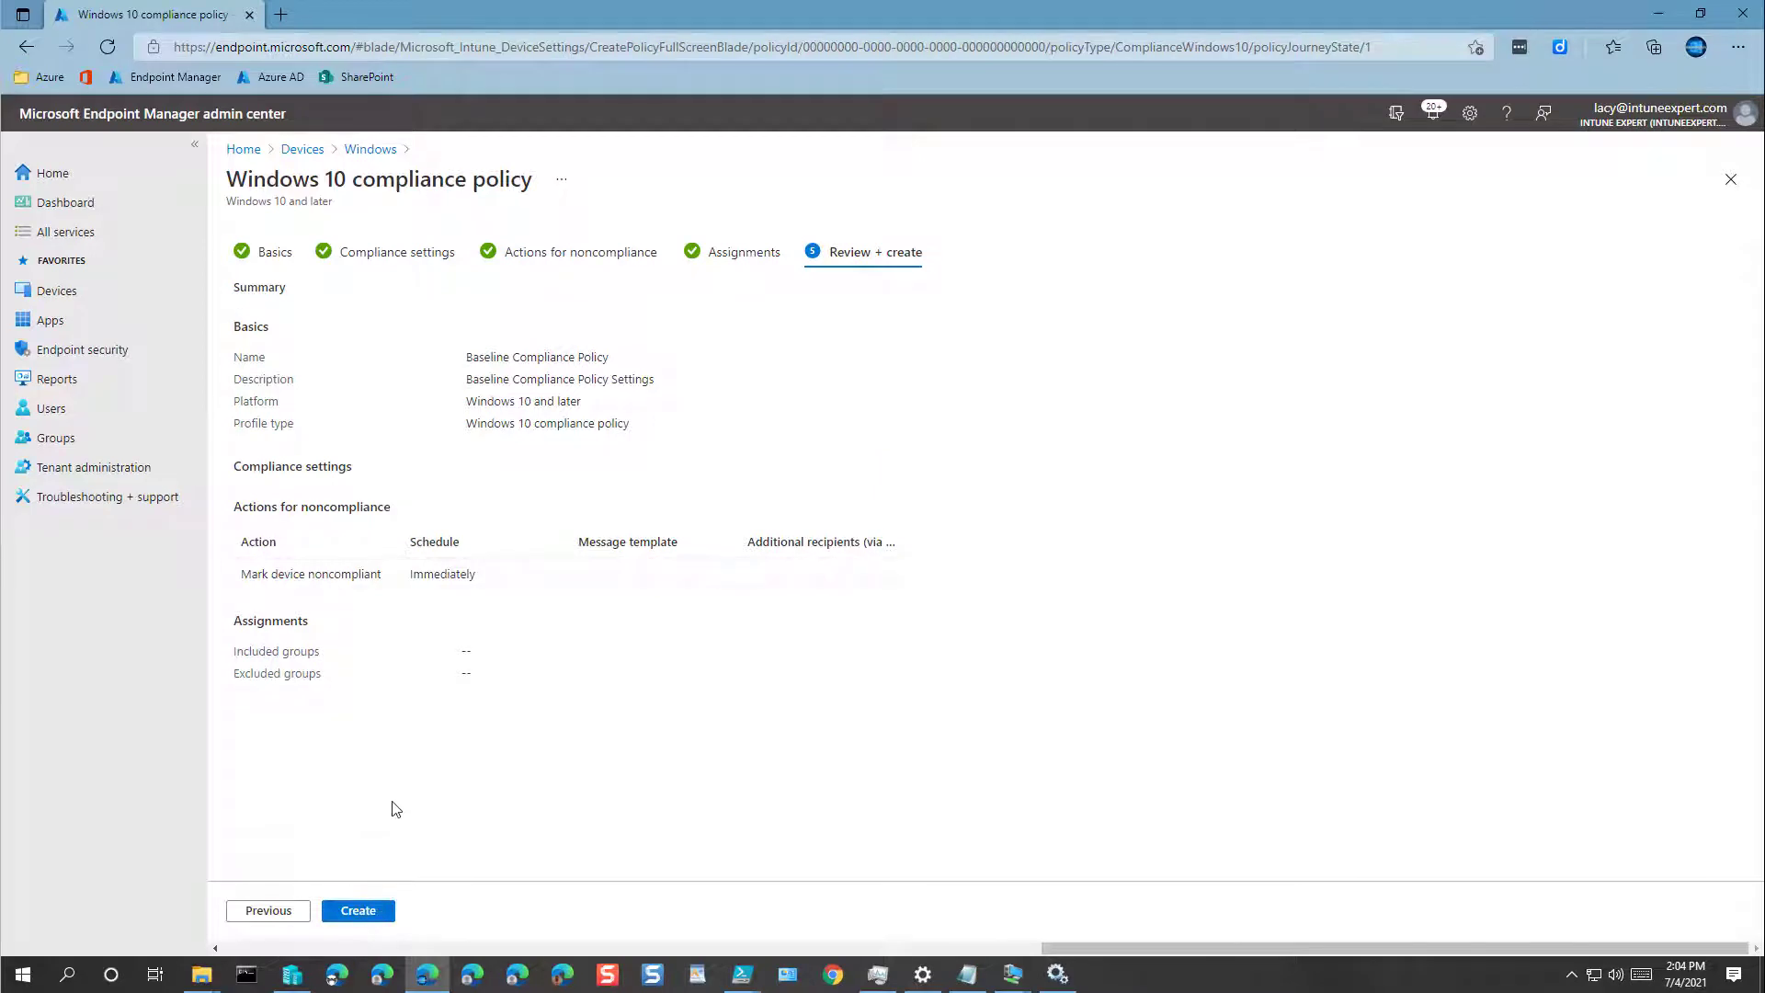
left_click(368, 917)
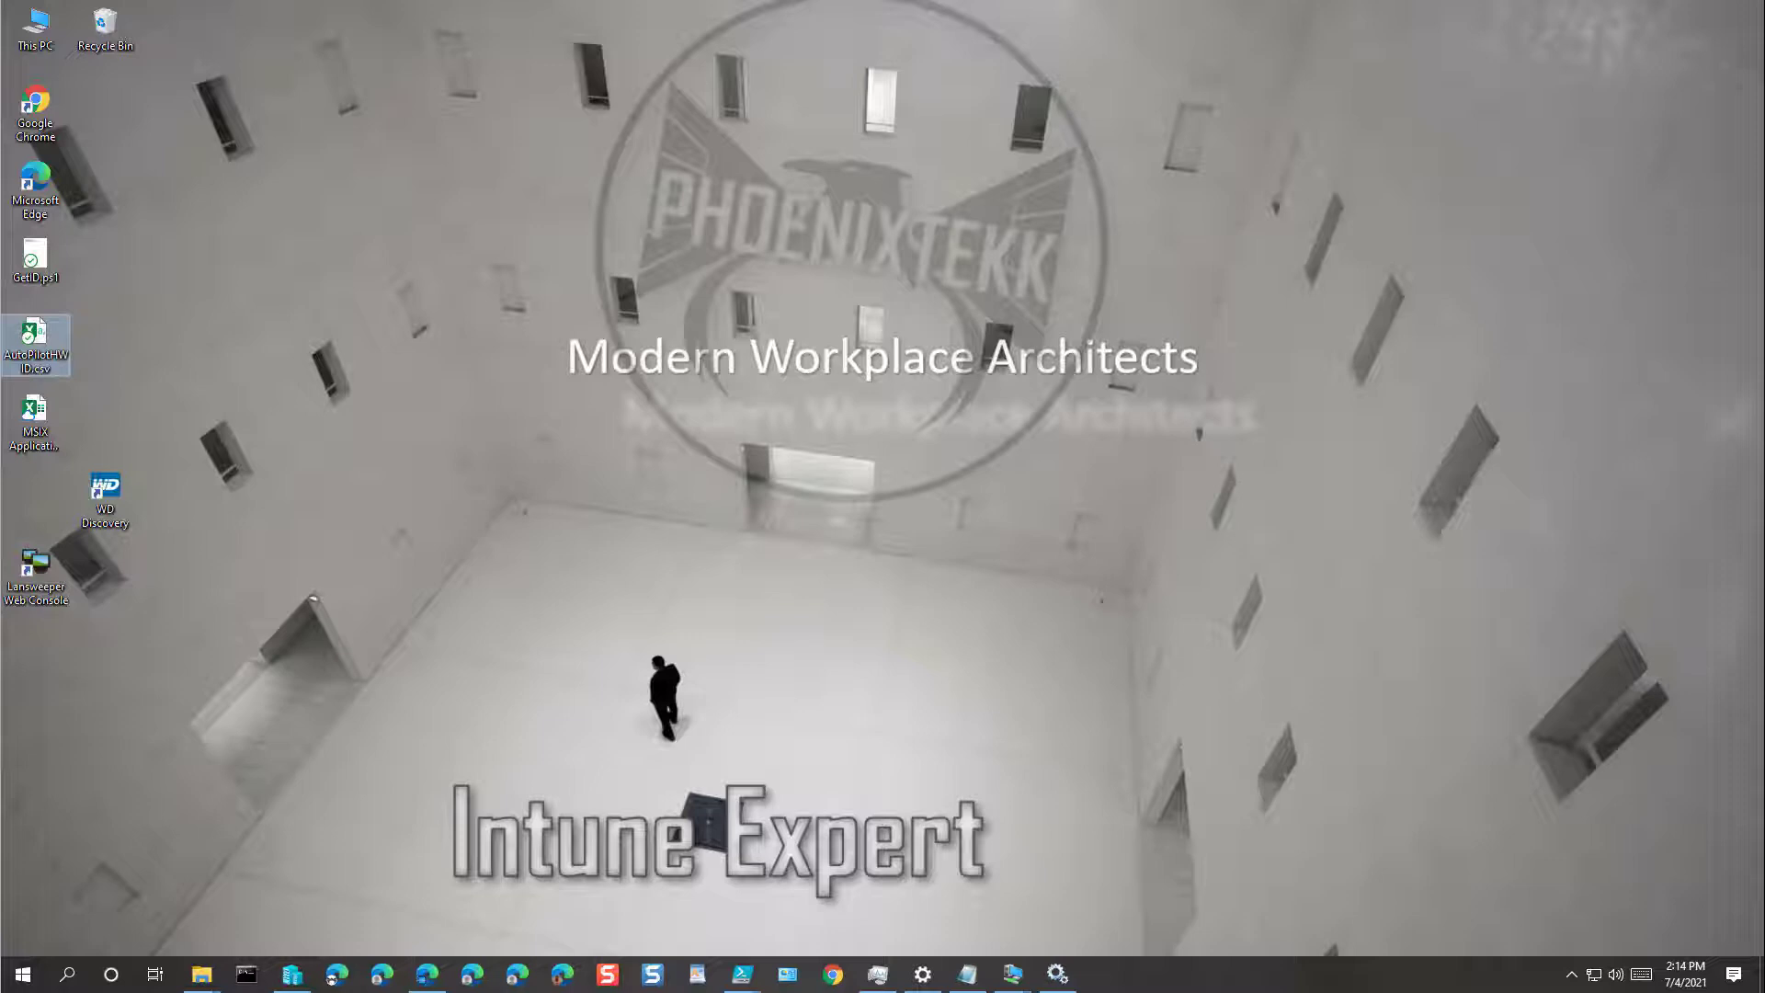
Step: Back in the admin center, start a new group from All groups
left_click(426, 973)
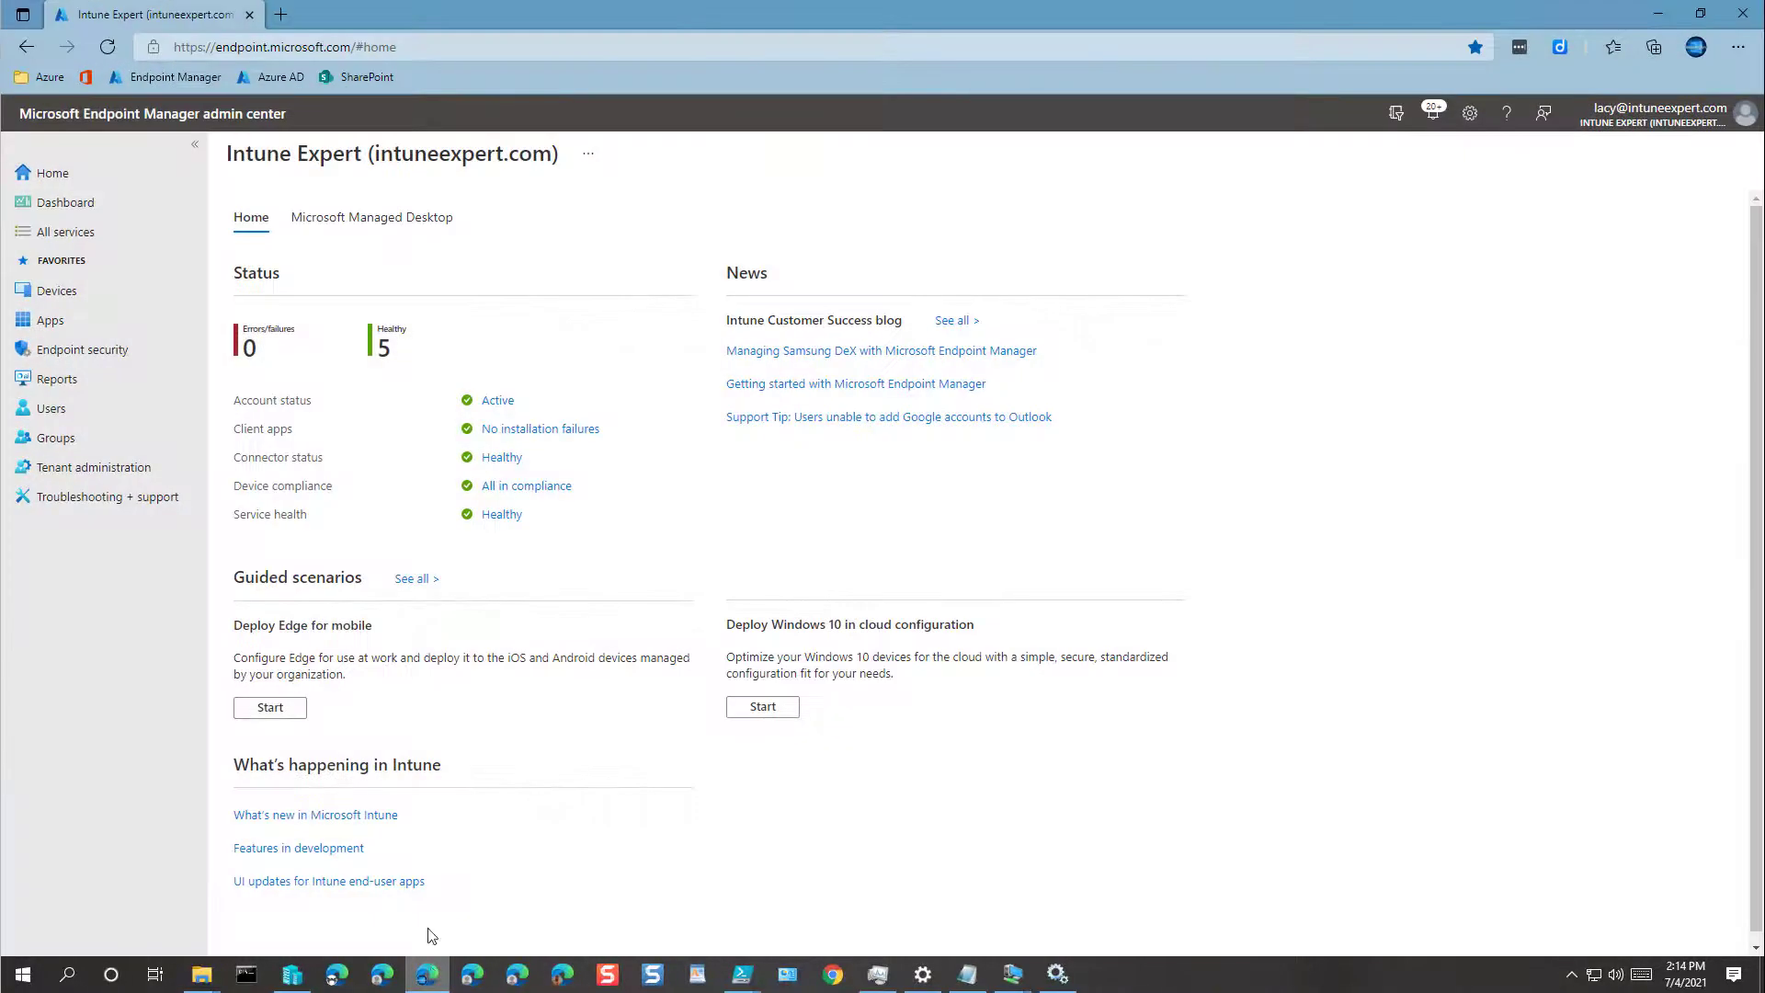
left_click(81, 439)
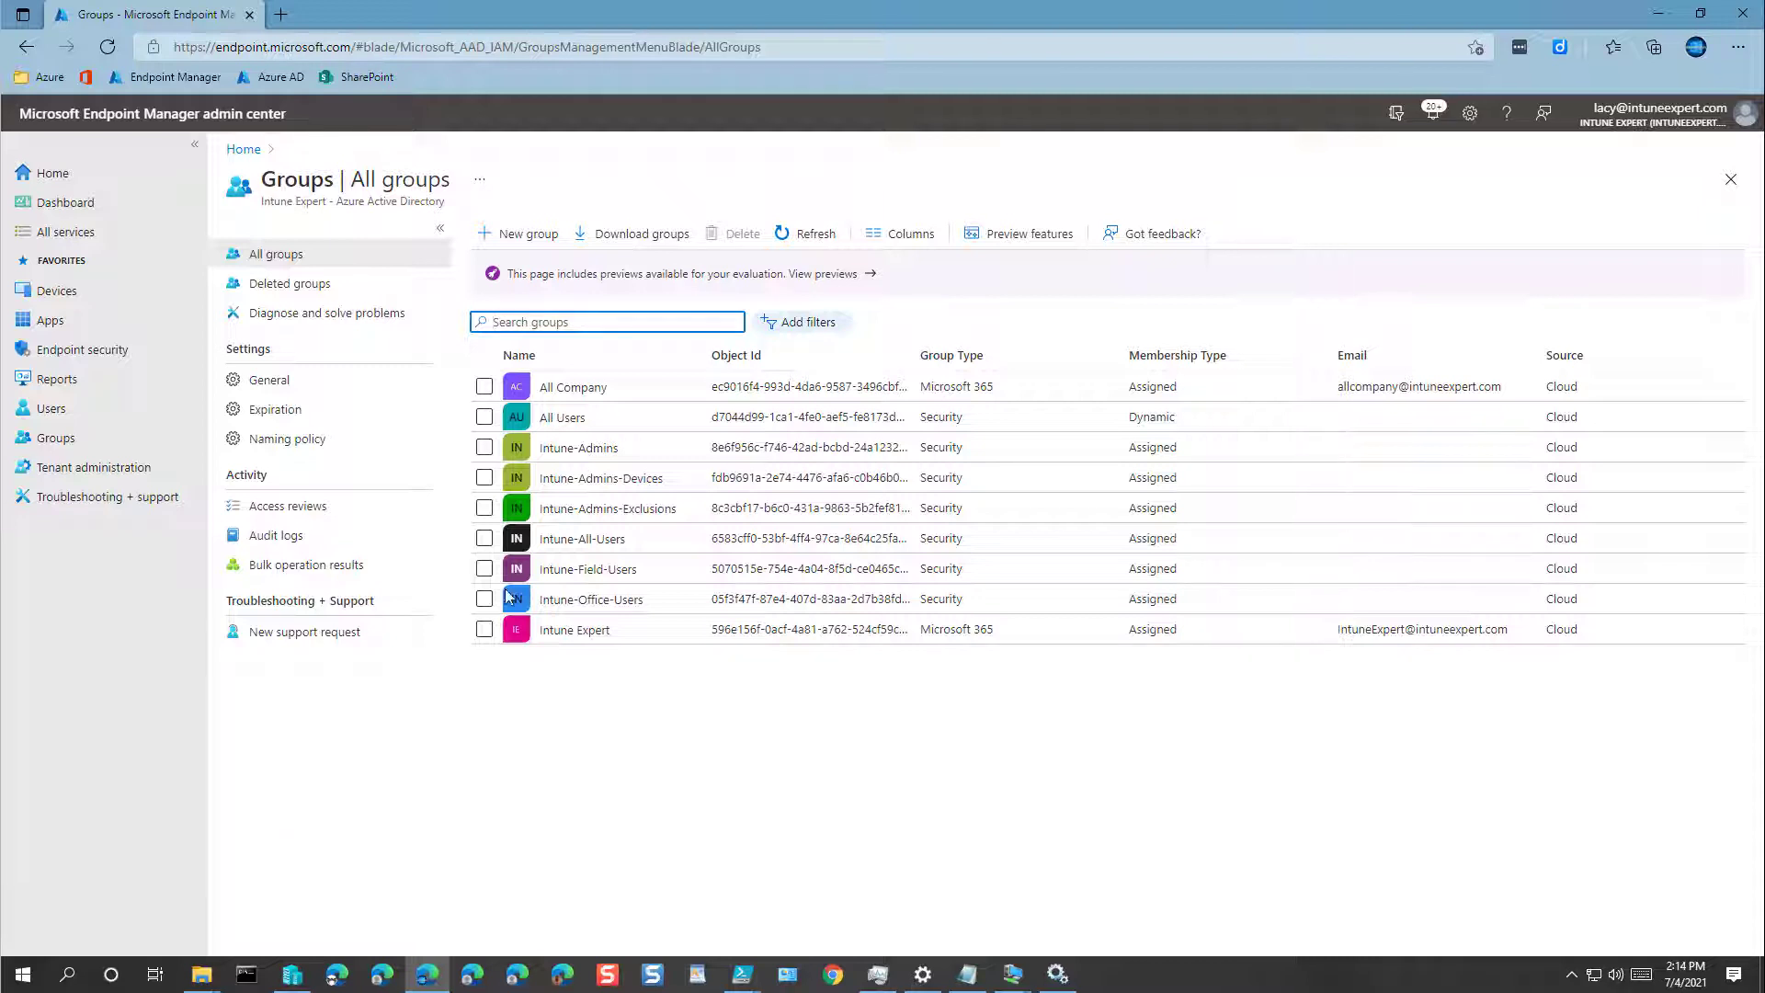
left_click(521, 235)
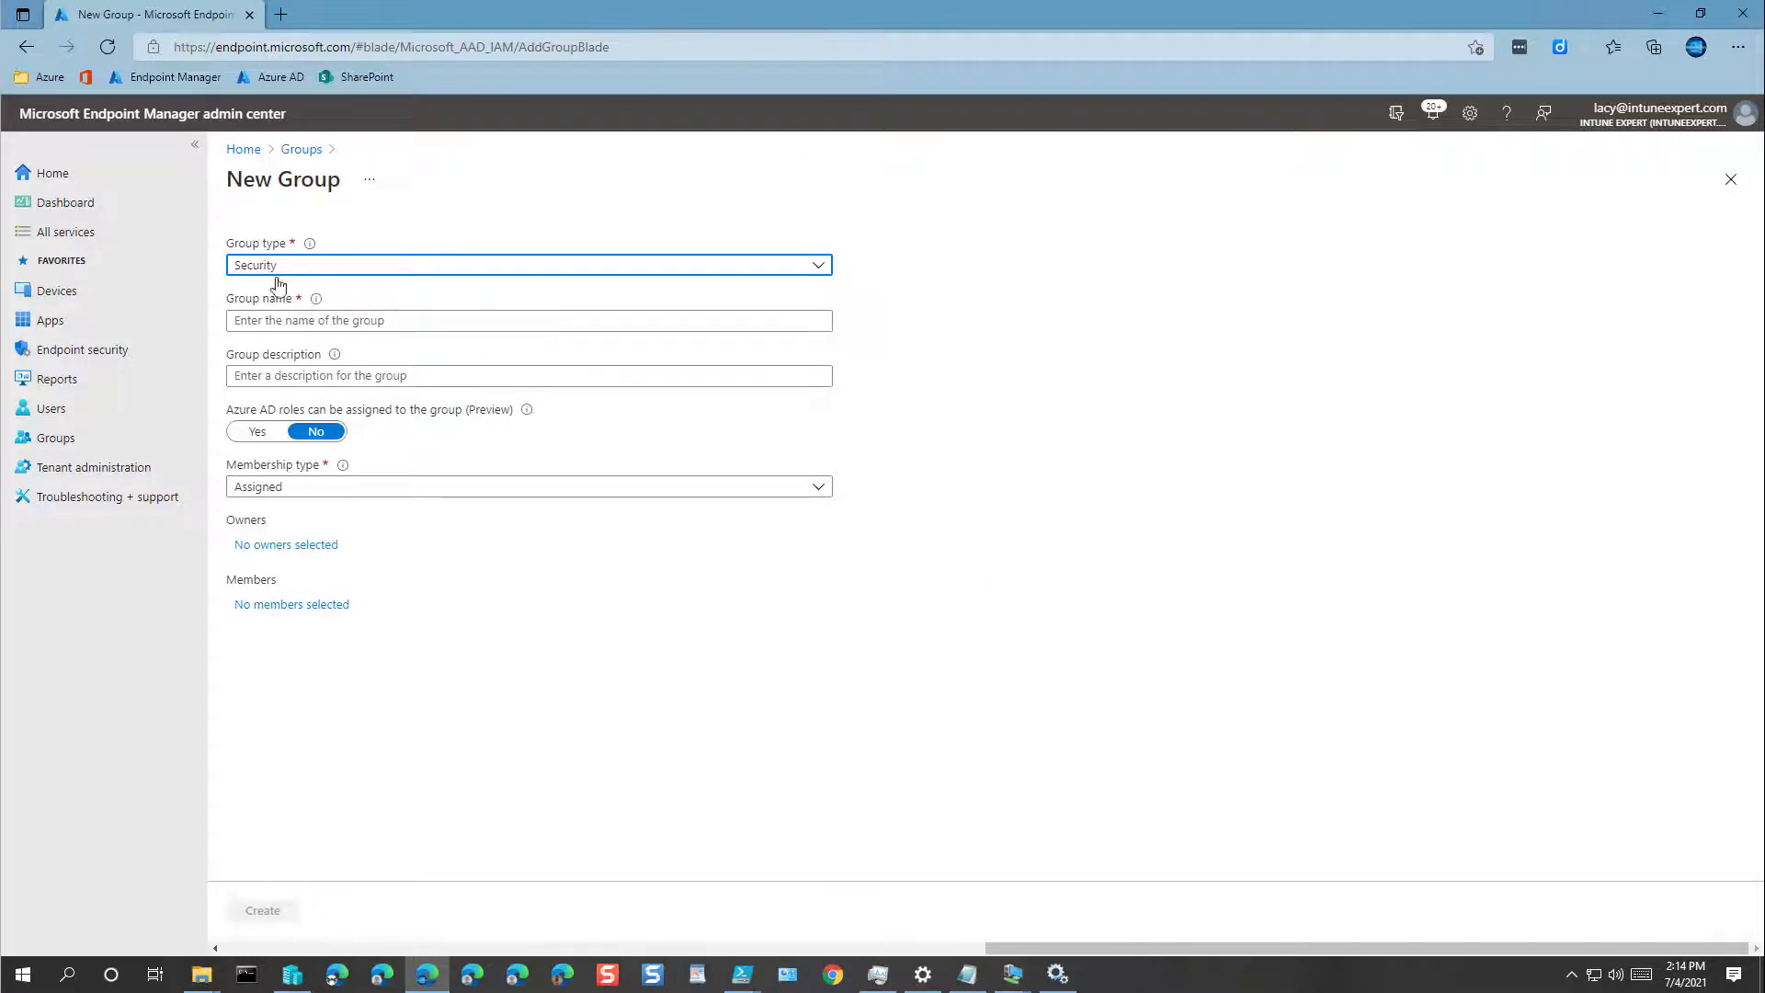
Step: Name the group INT-DevicesWindows, reuse the name as description, and set Dynamic Device membership
left_click(325, 319)
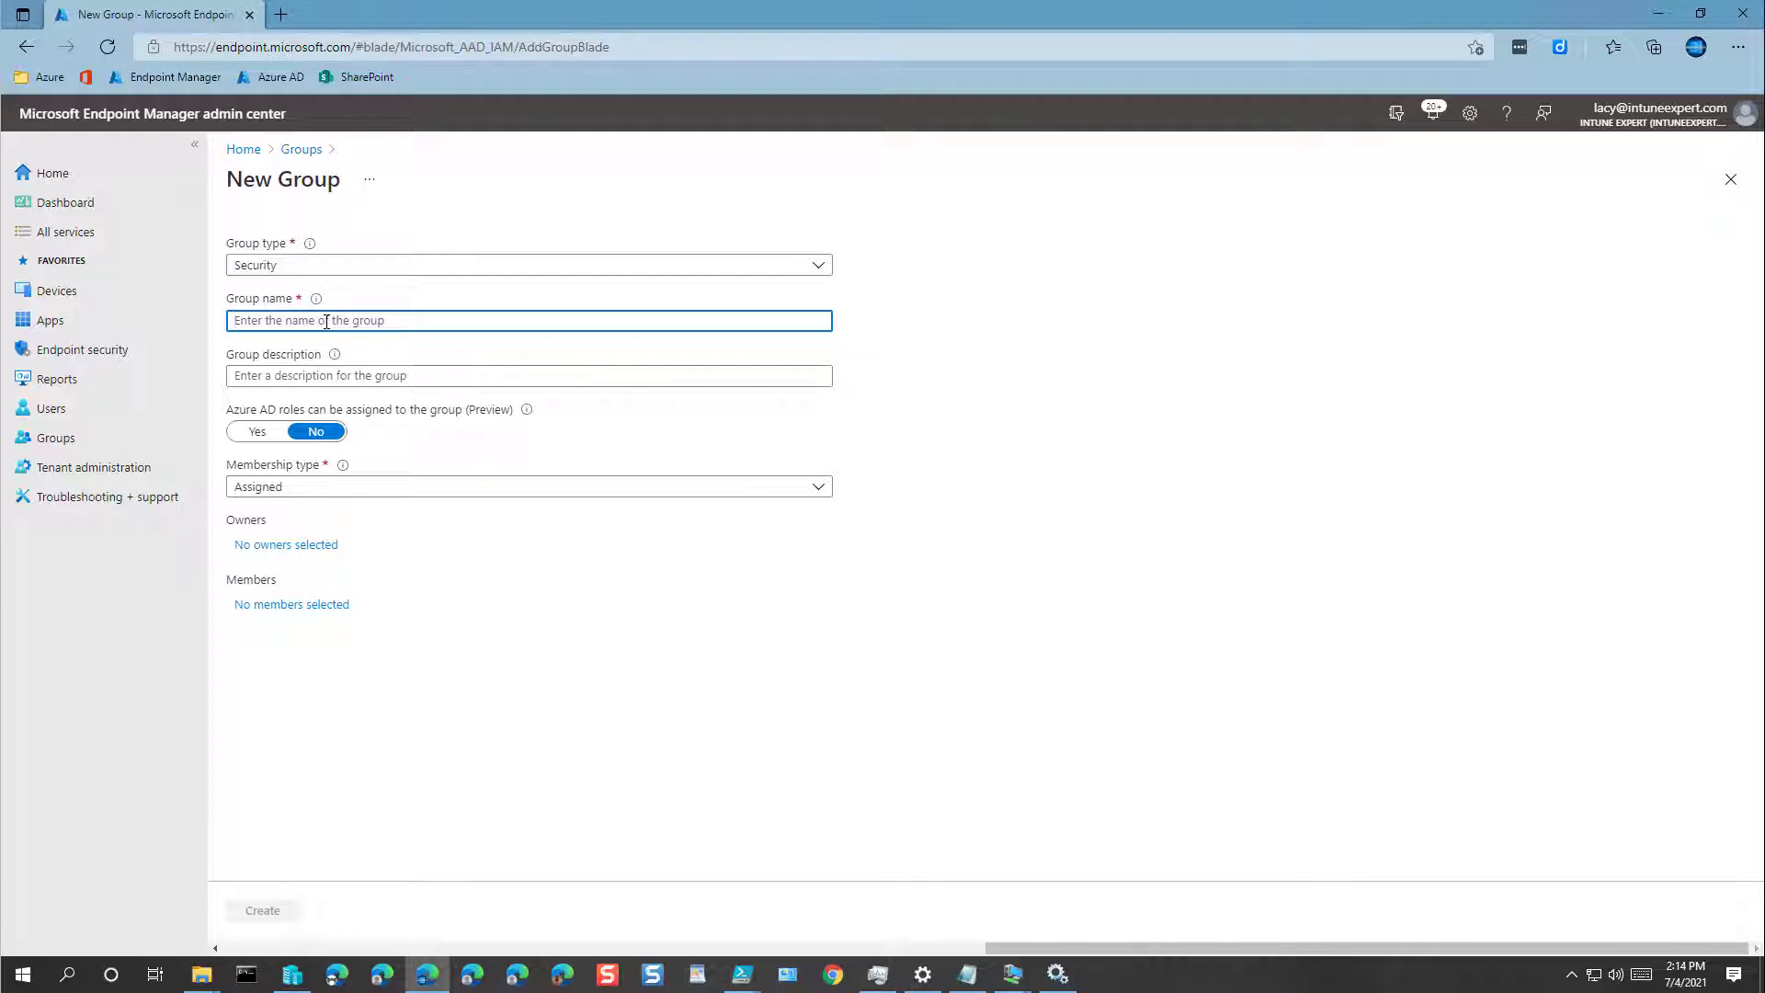
type("Intune")
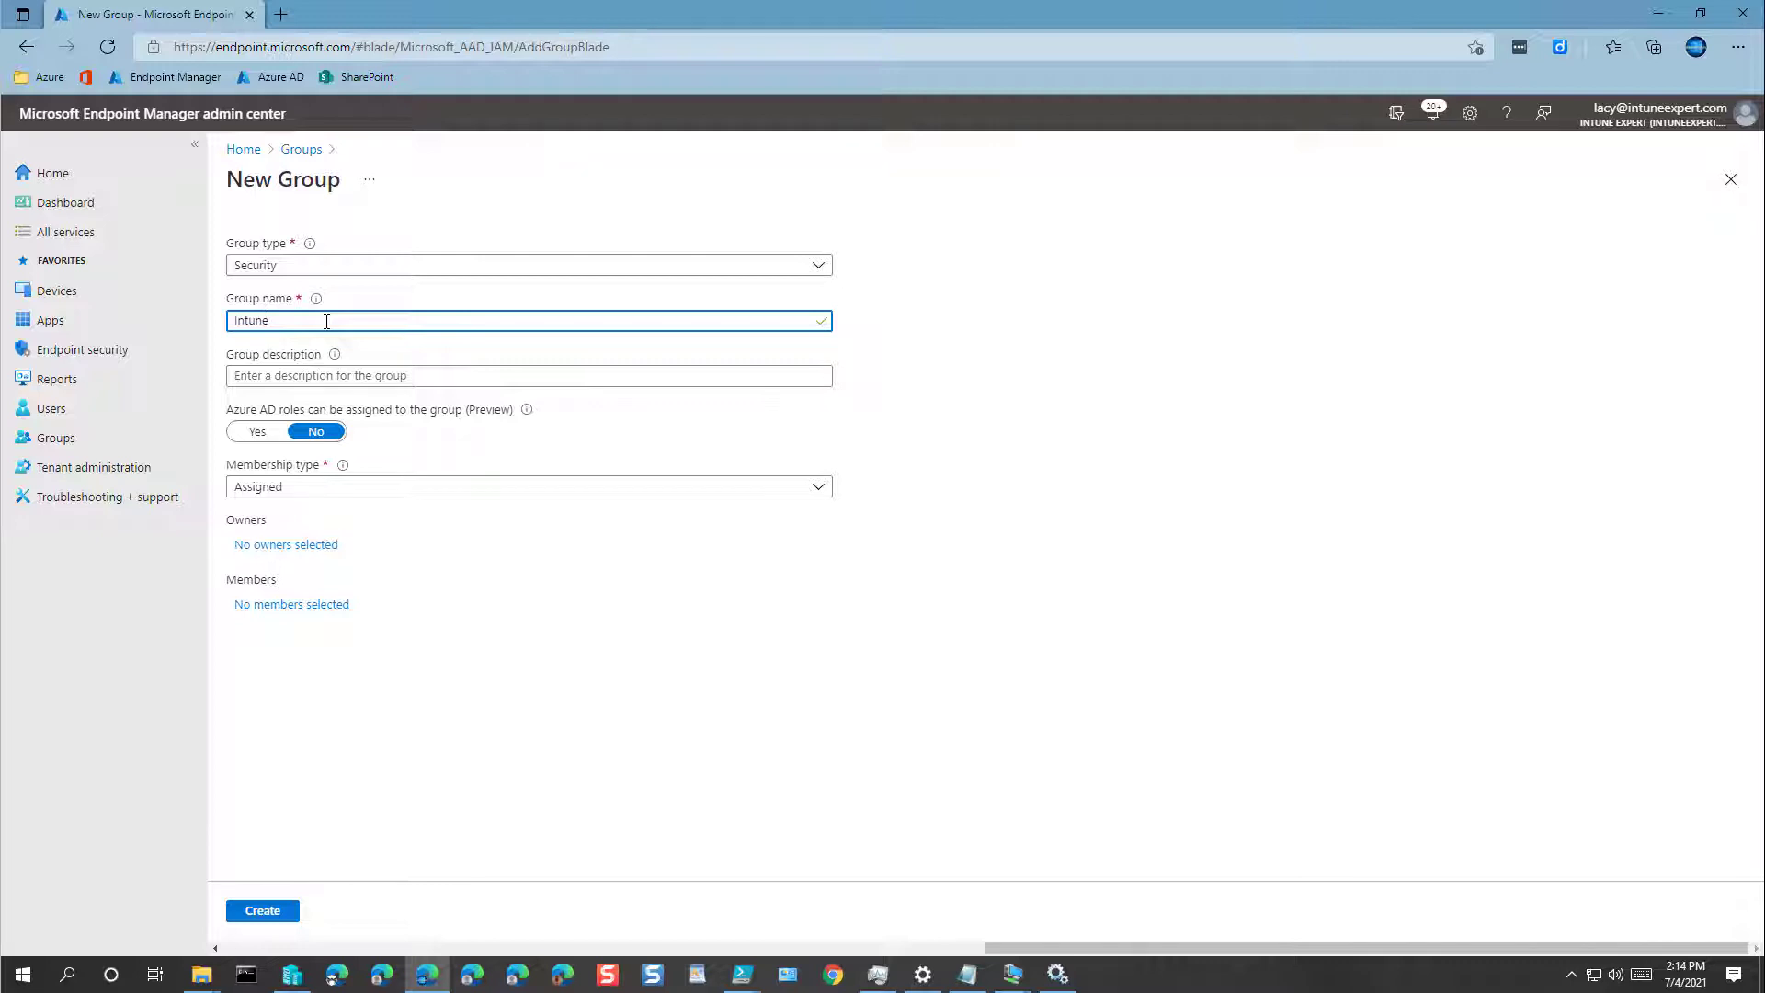
key("BackSpace")
key("BackSpace")
key("BackSpace")
key("BackSpace")
key("BackSpace")
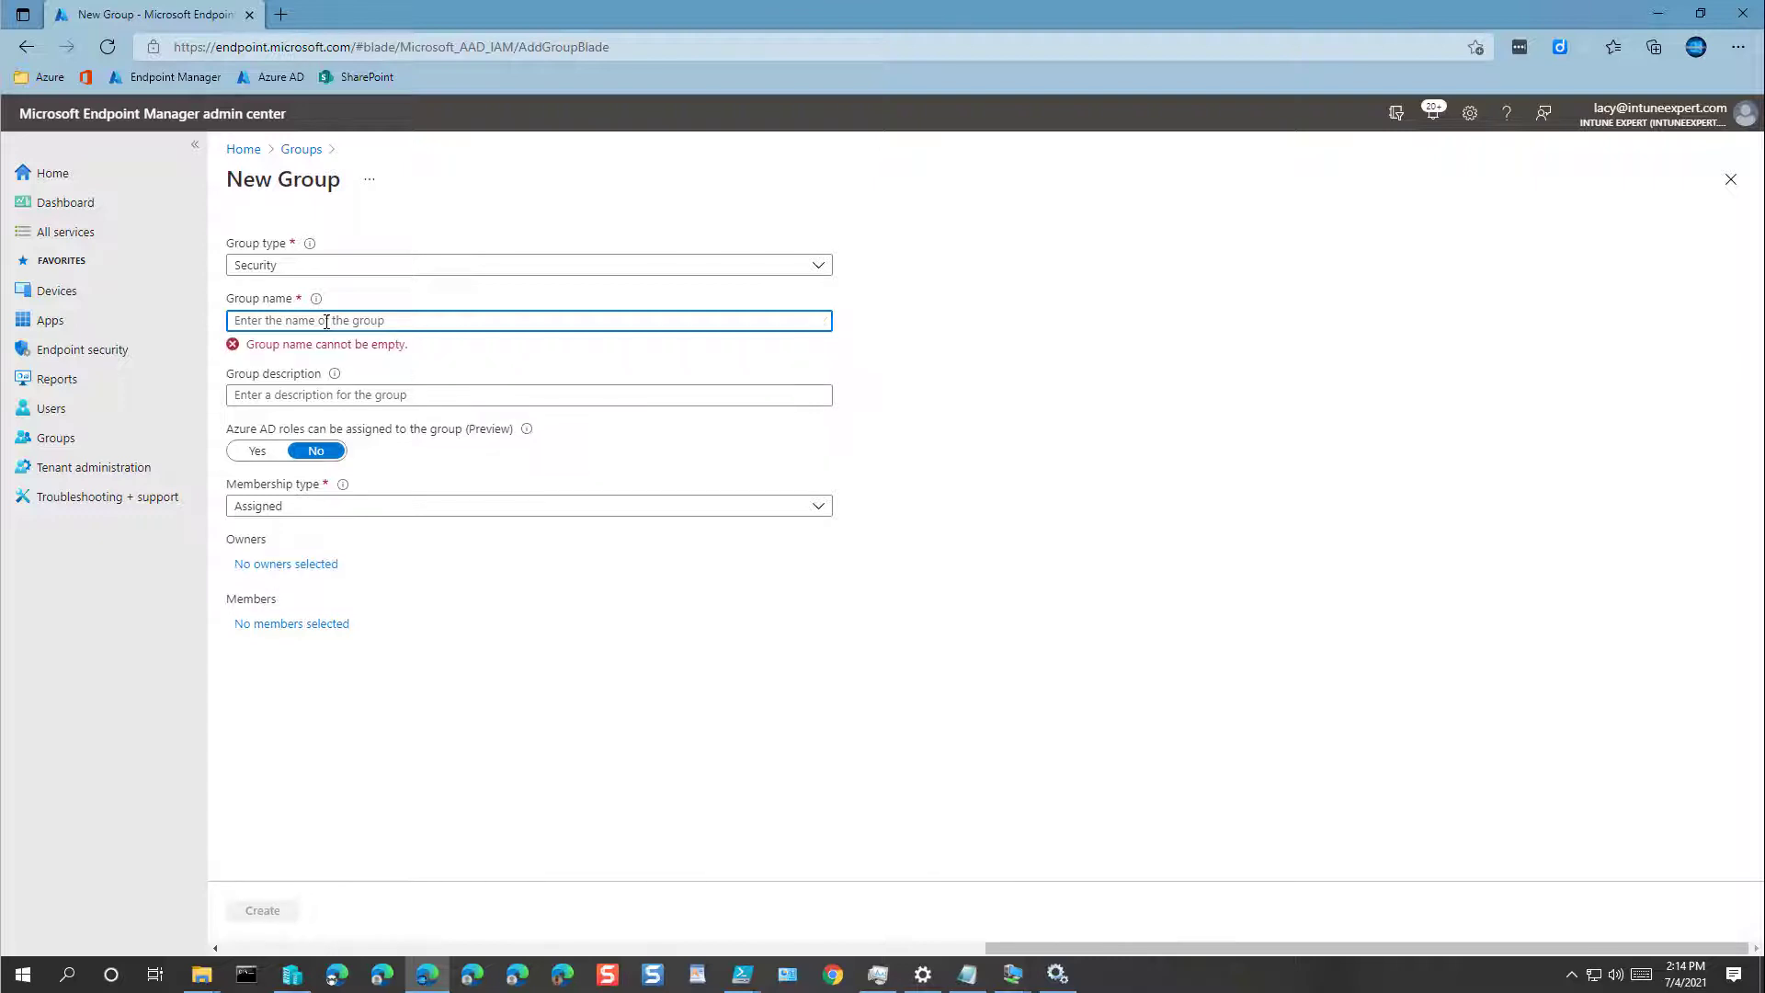
type("INT-")
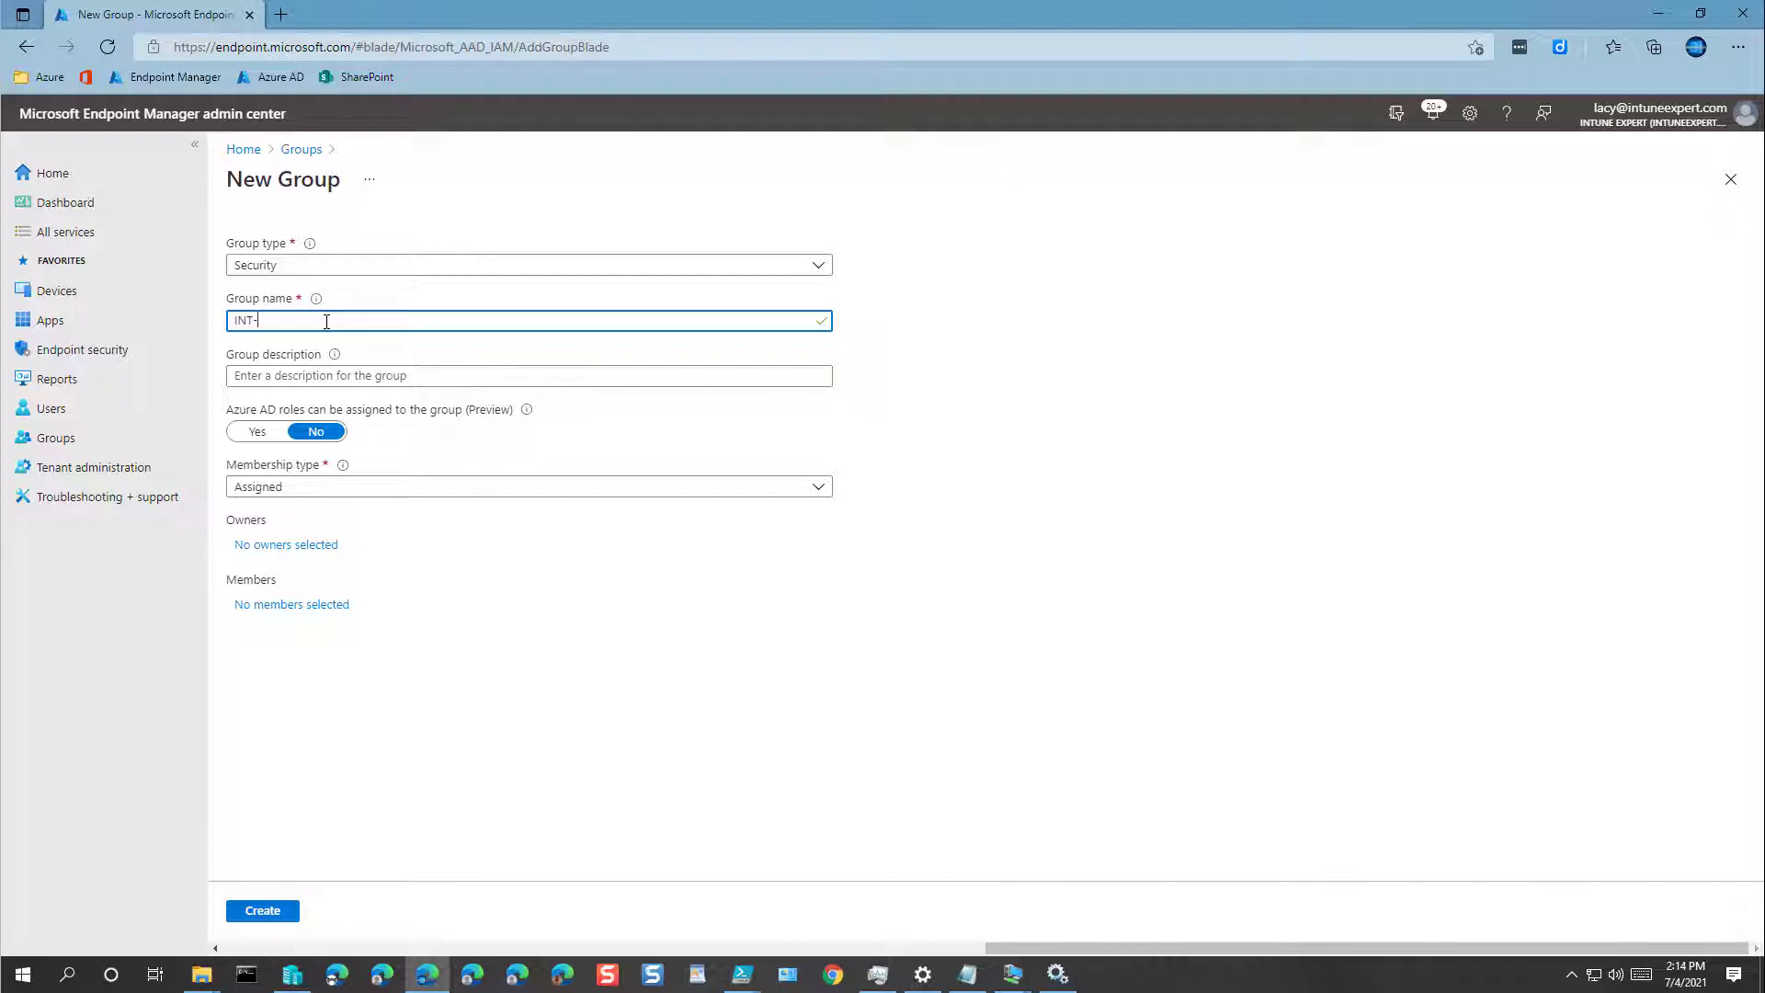
type("Devices")
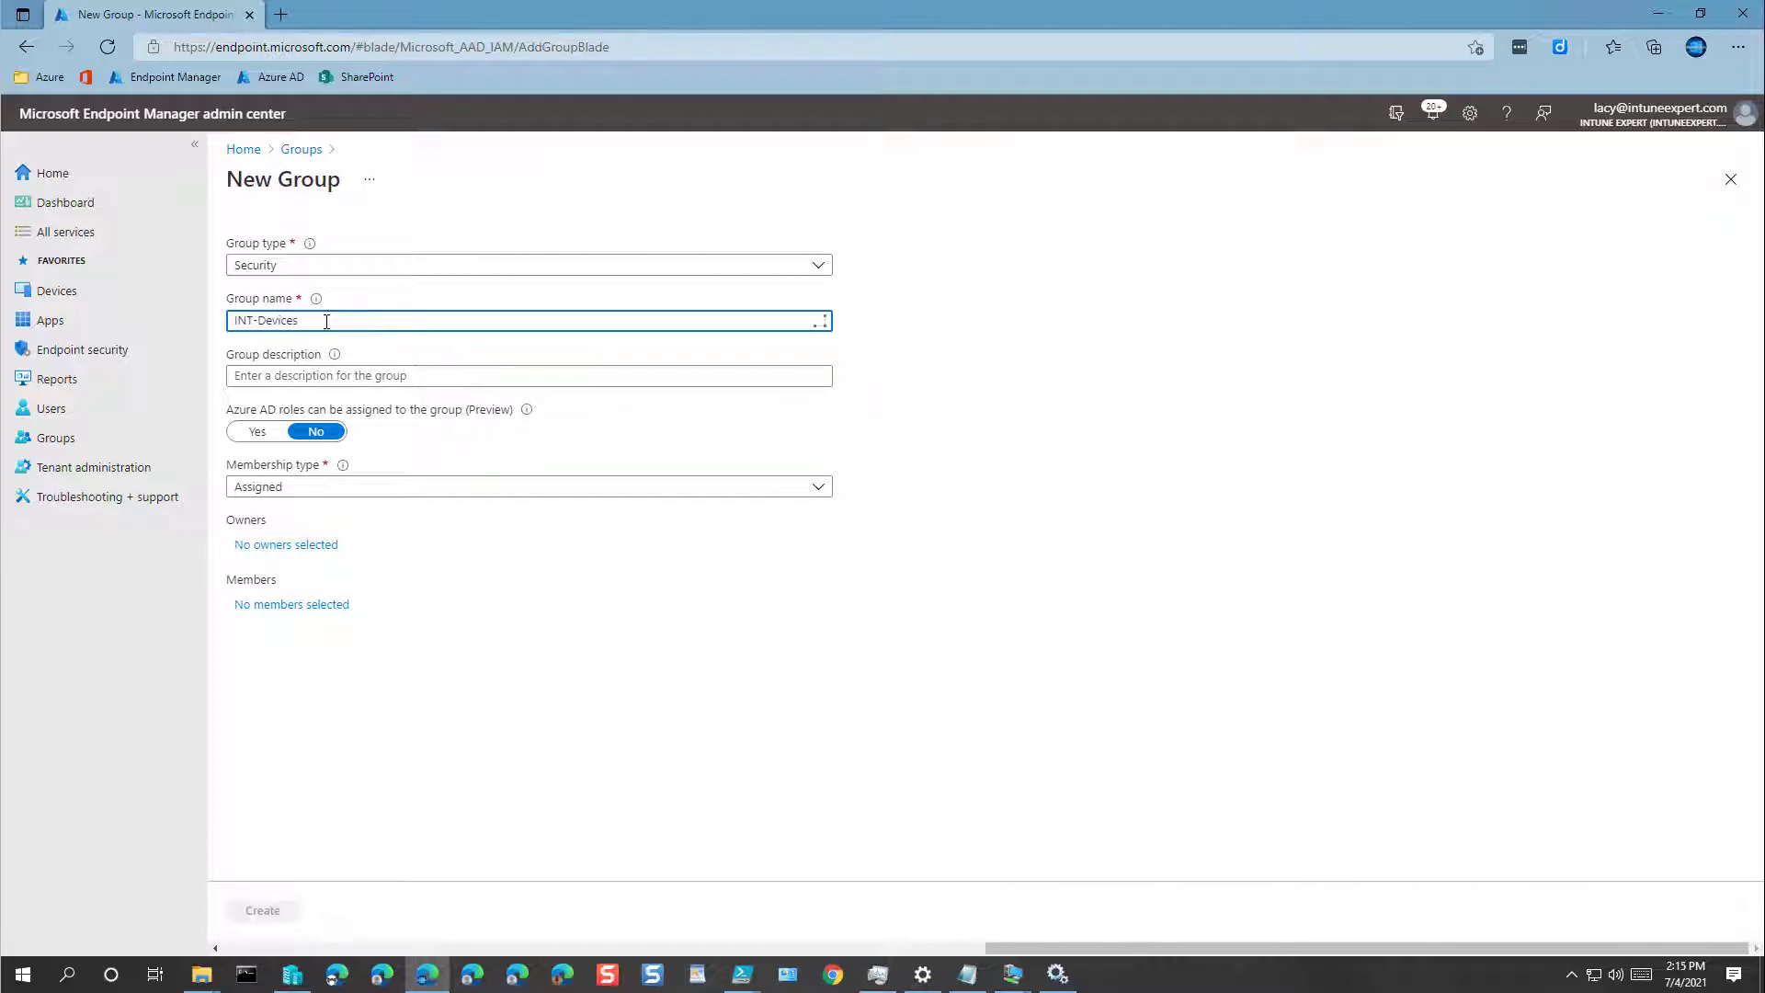
type("Windows")
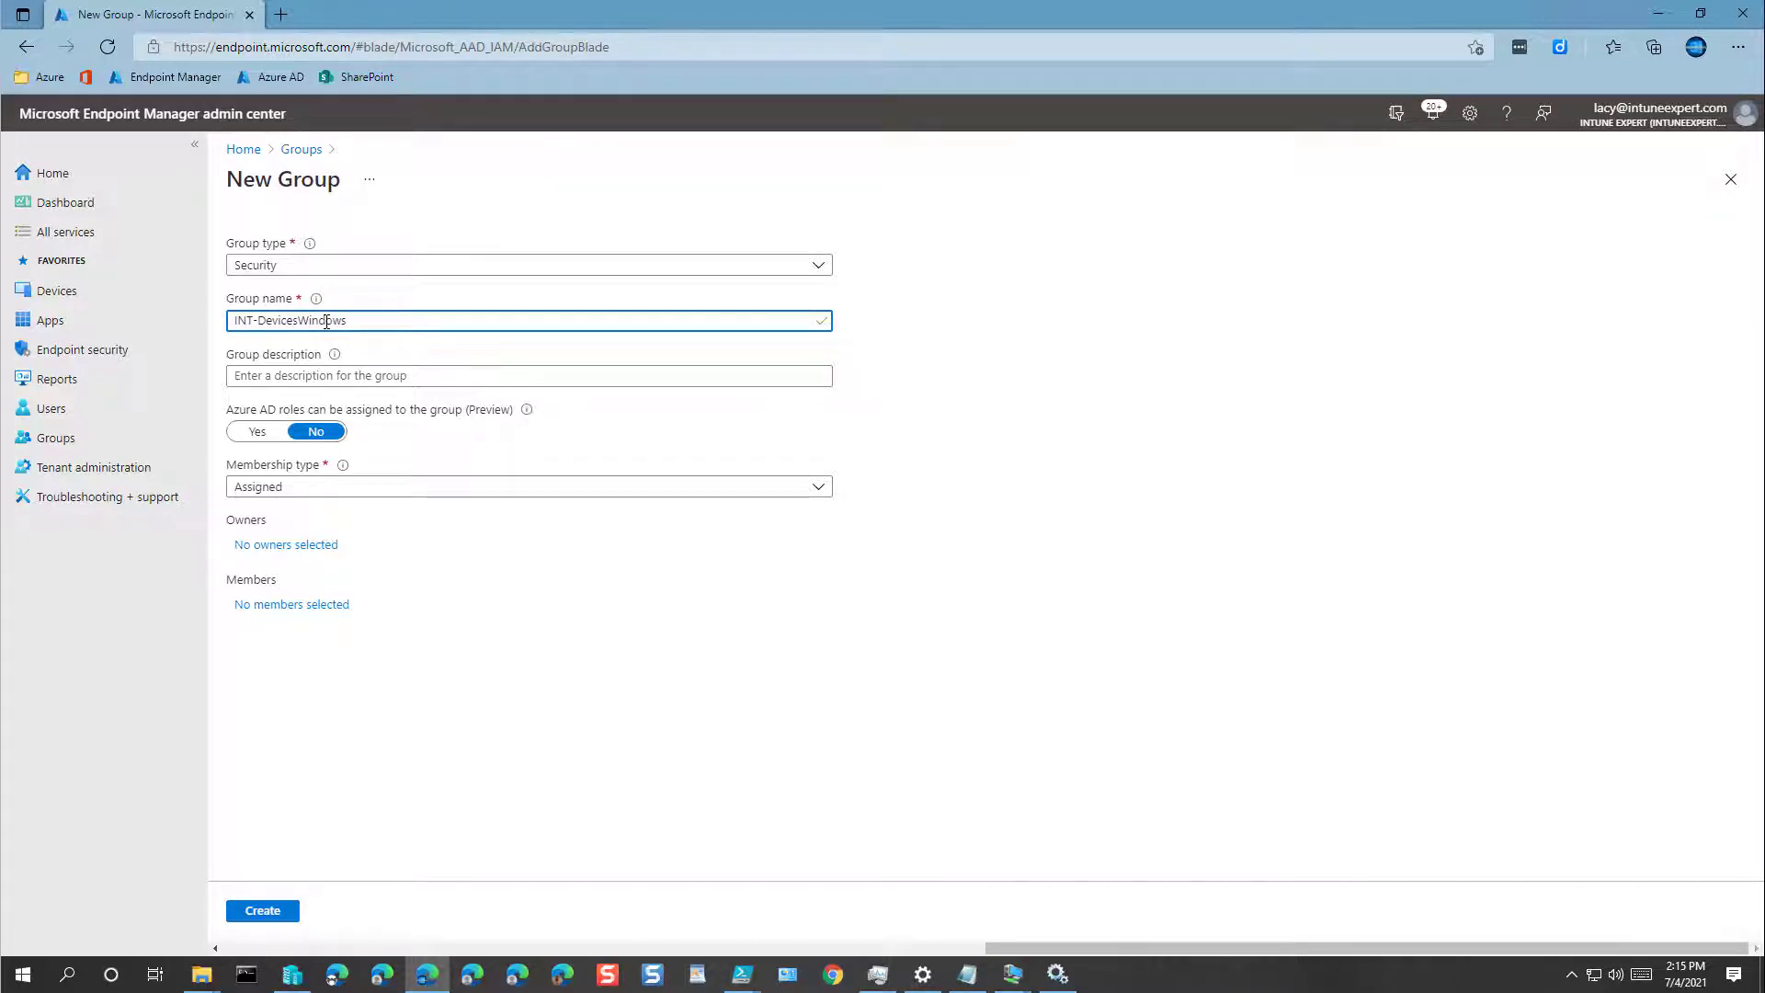
key("ctrl+a")
key("ctrl+c")
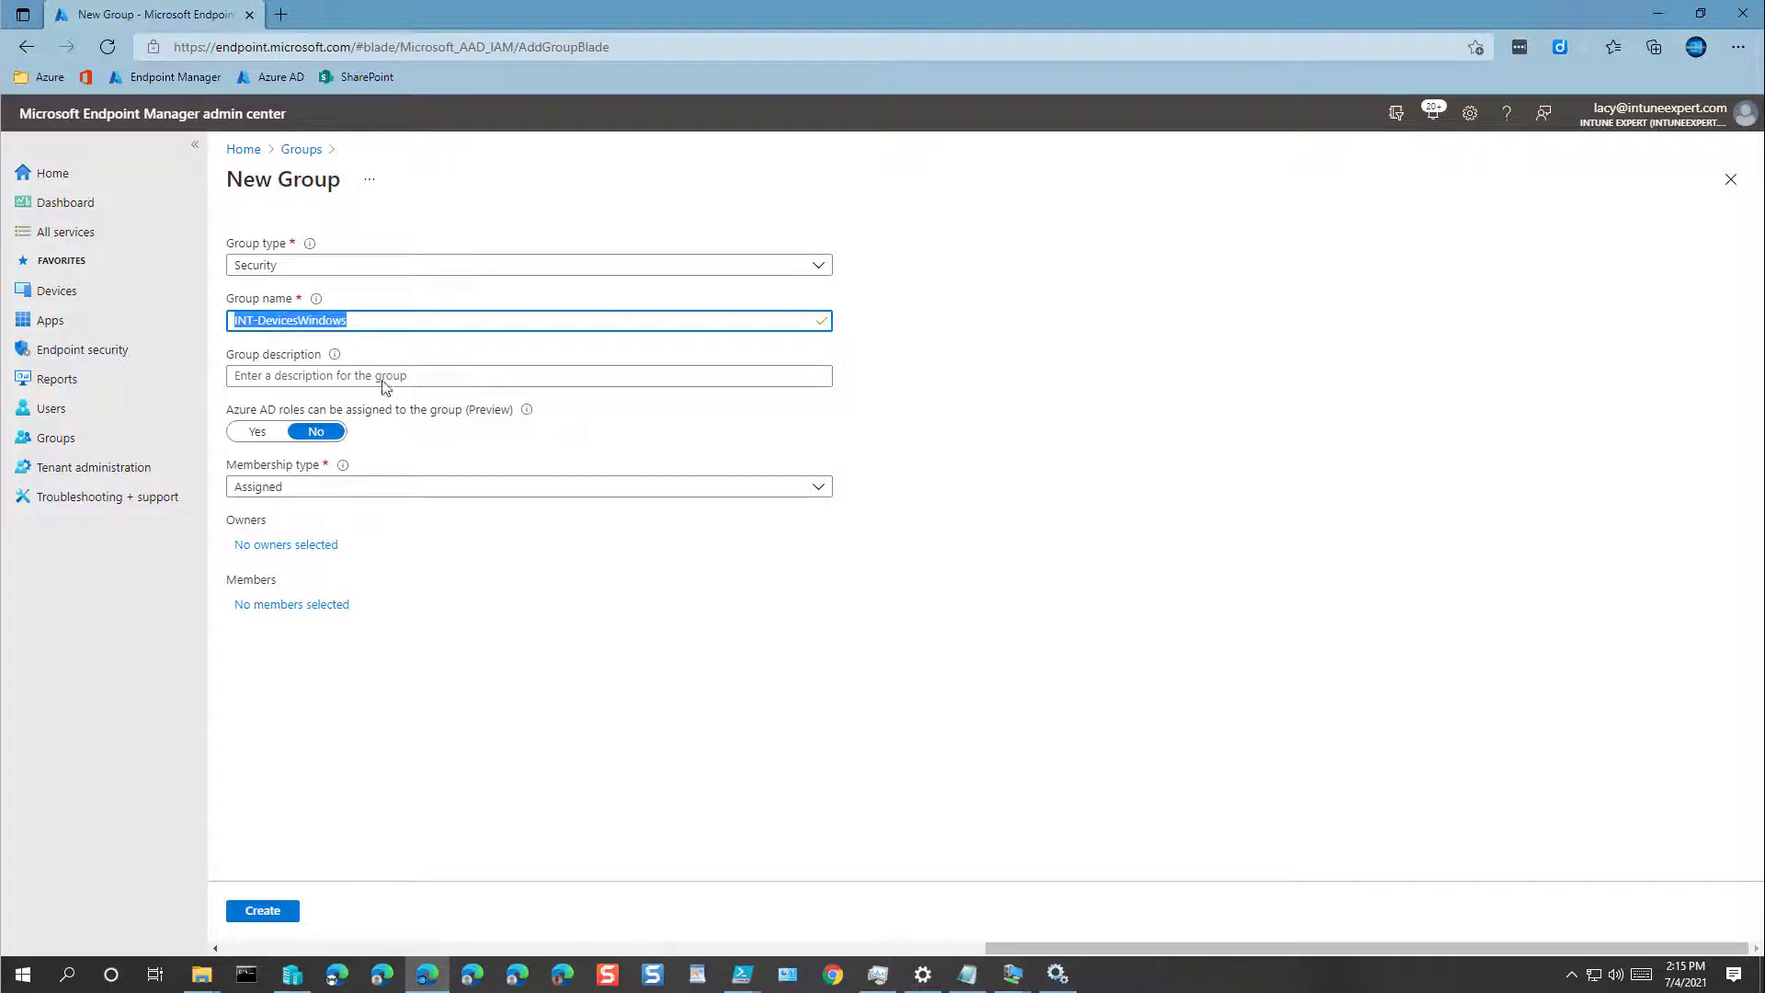
left_click(344, 380)
key("ctrl+v")
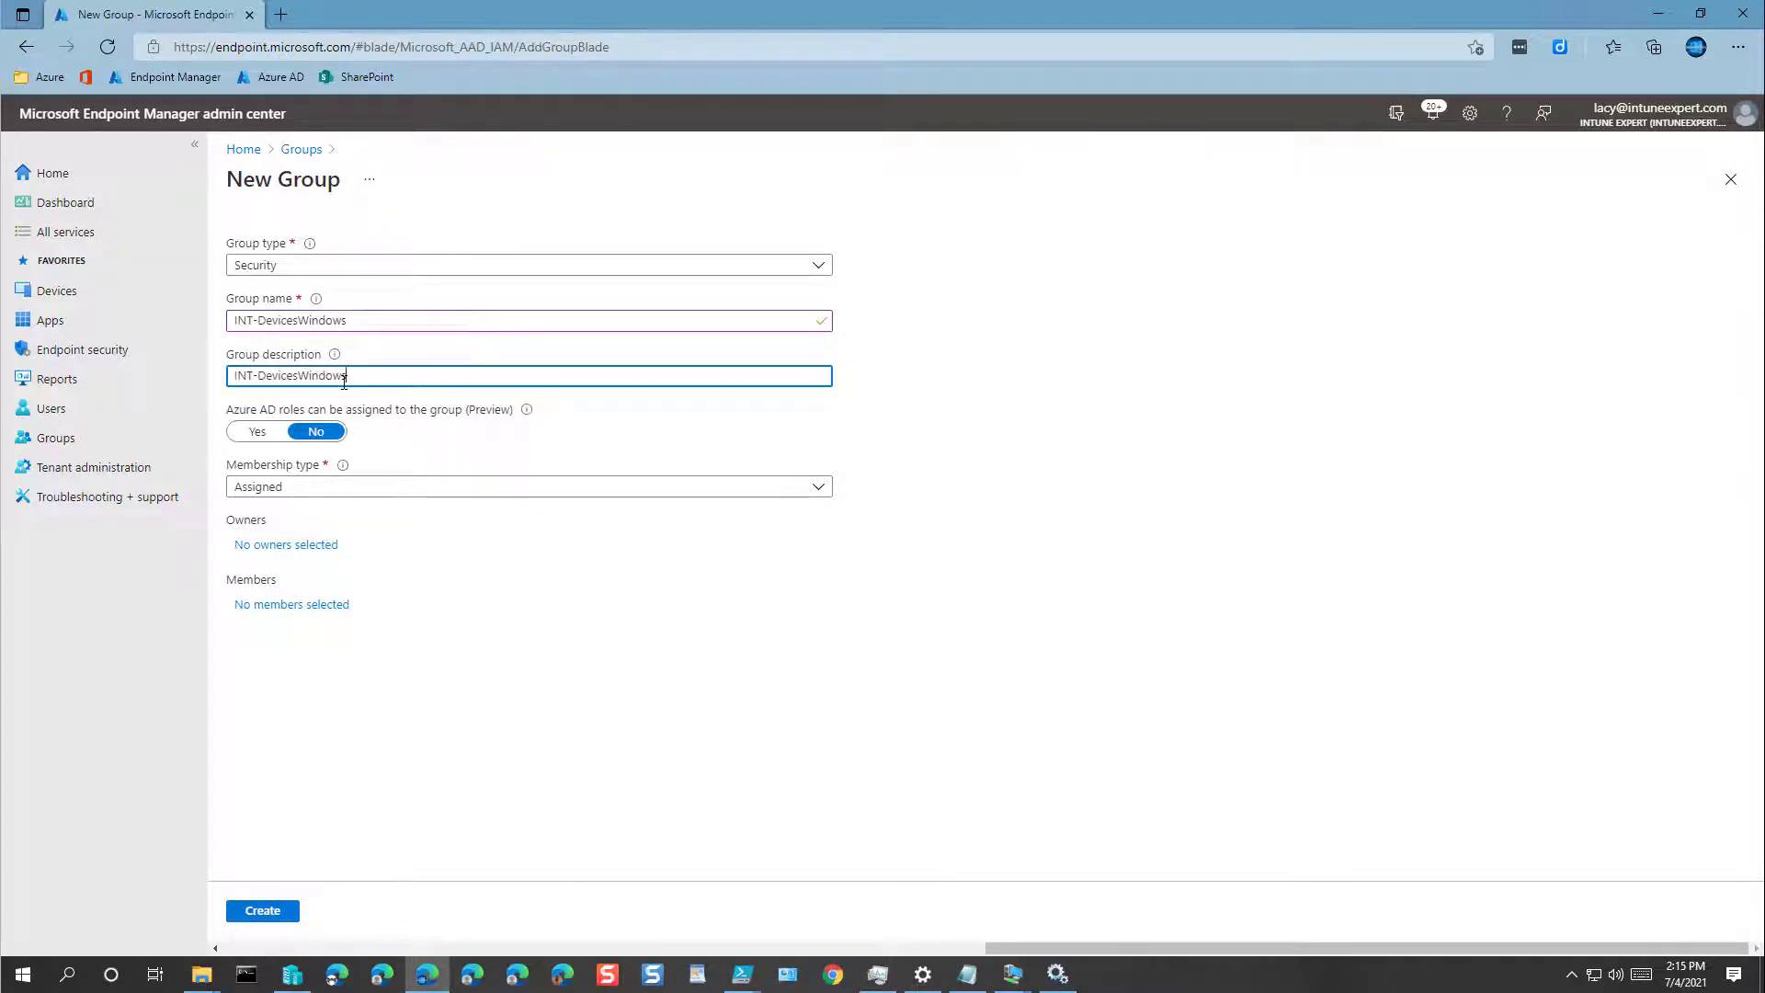
left_click(269, 490)
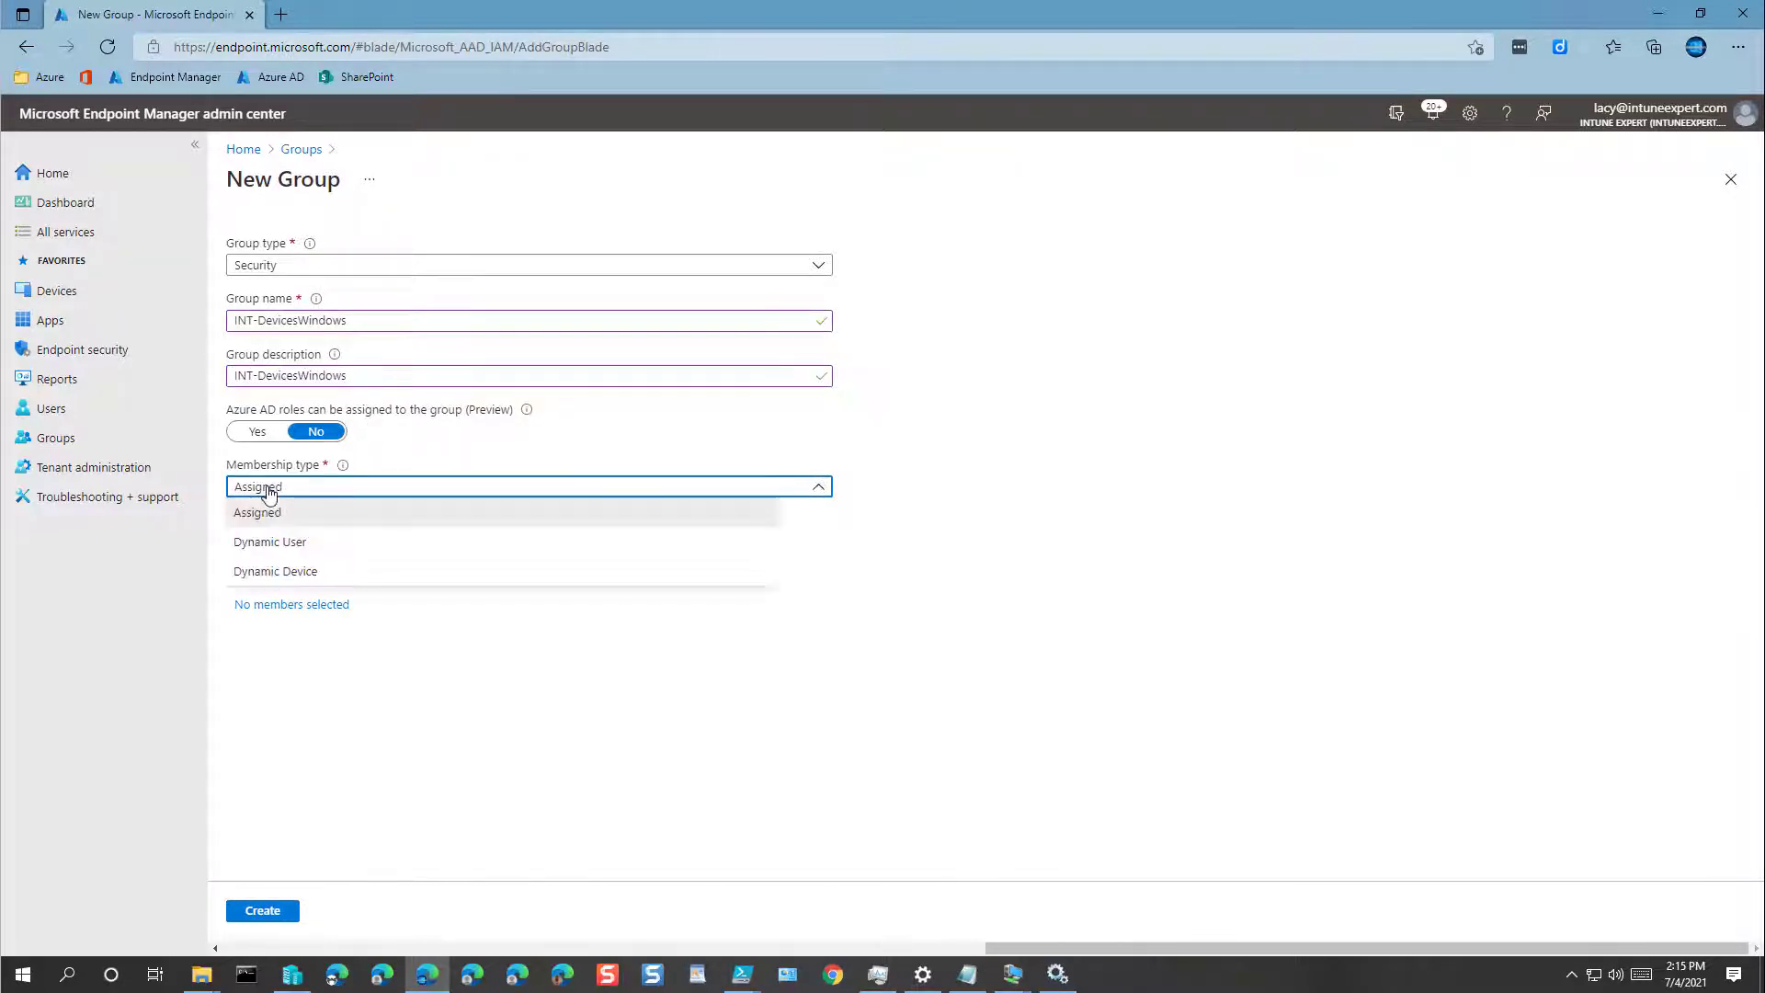
left_click(267, 572)
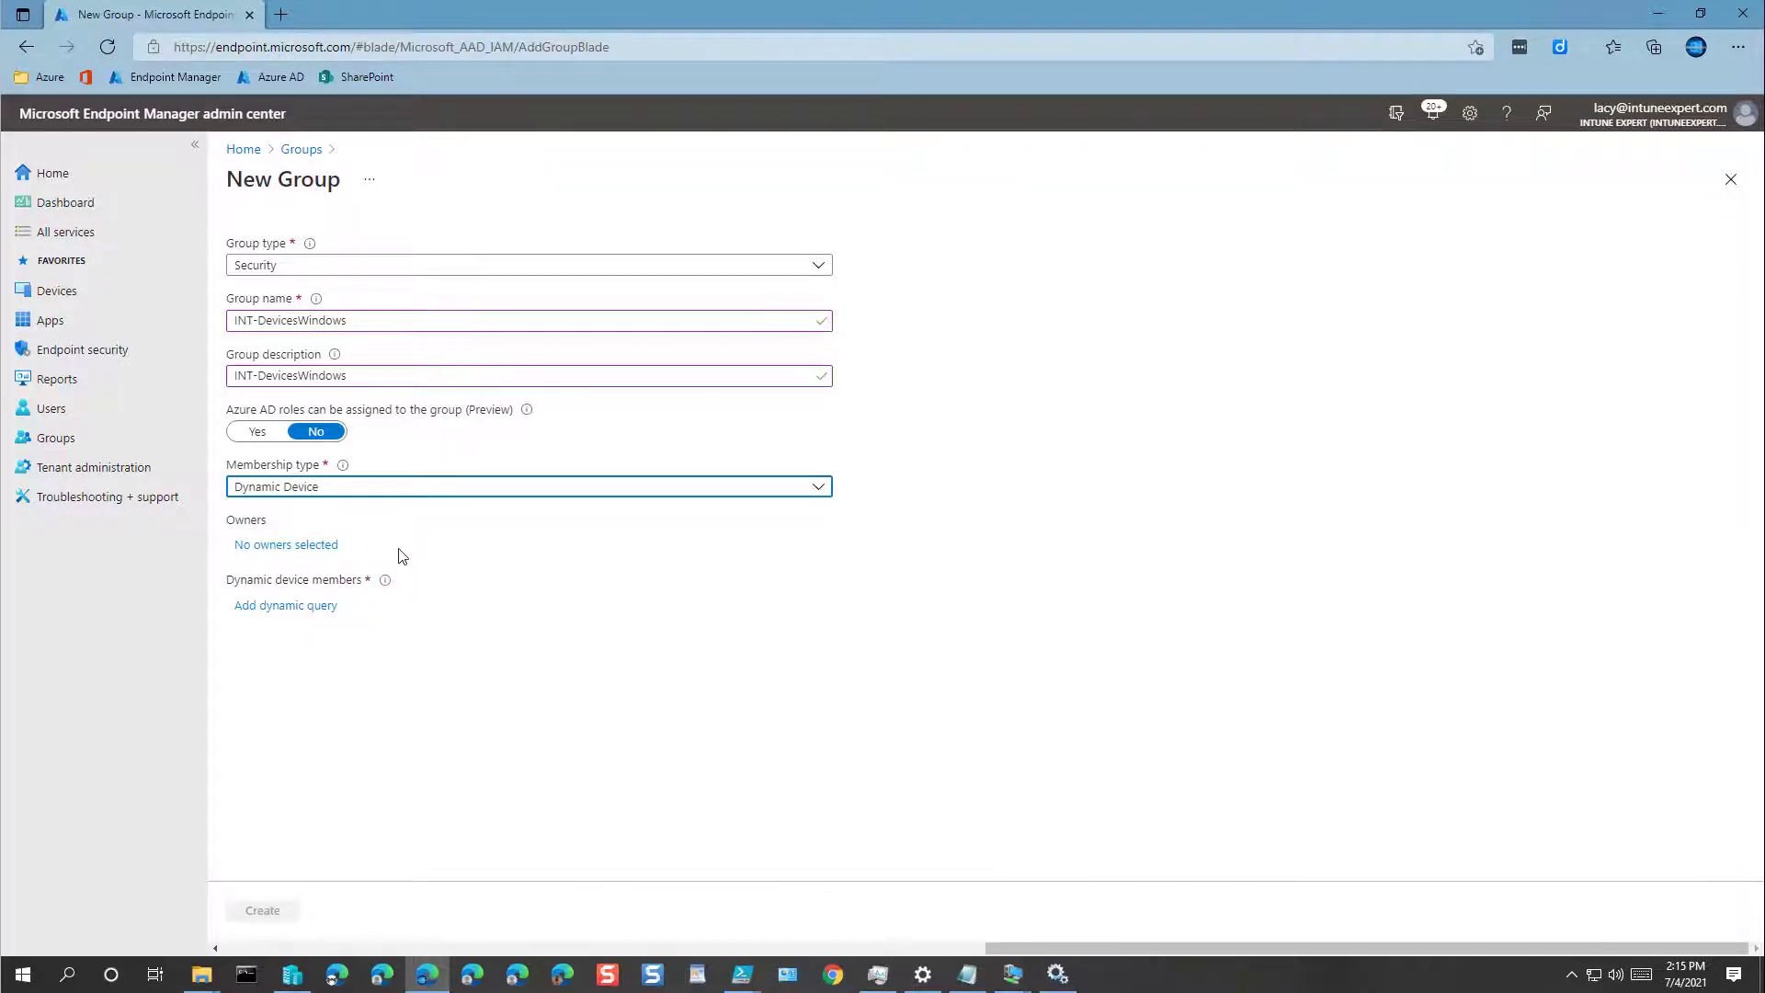
Step: Assign one account as the group's owner
left_click(324, 546)
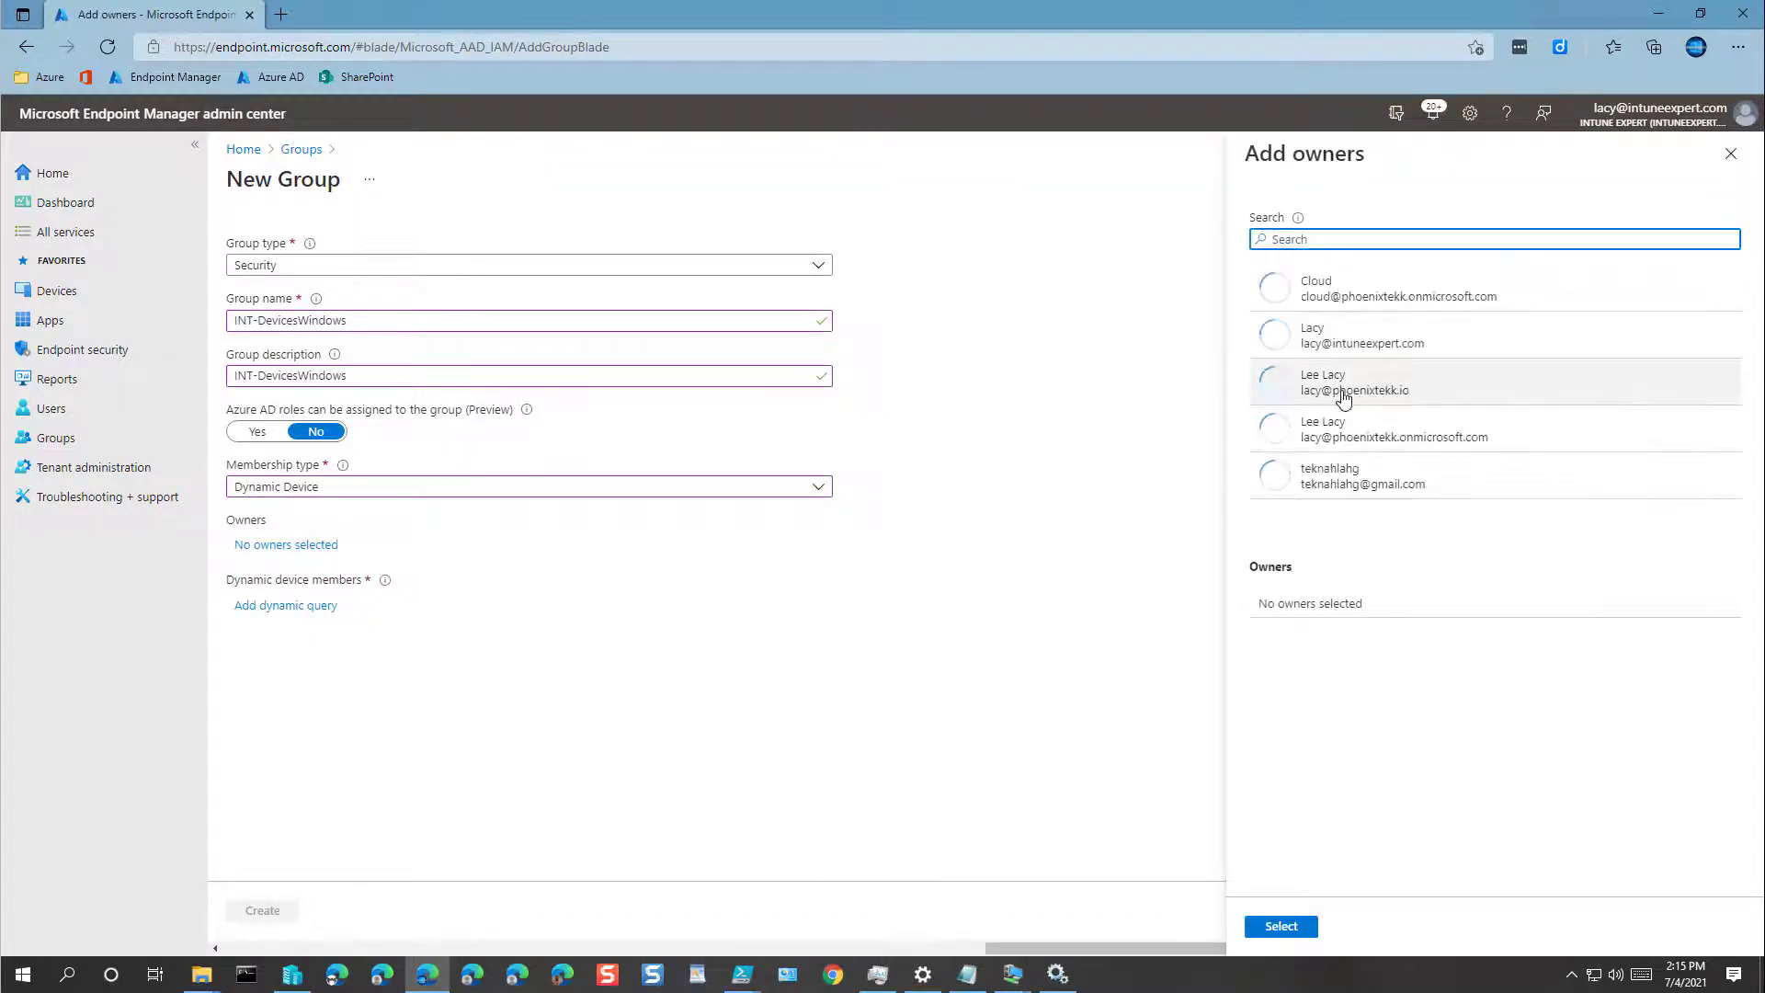
left_click(1339, 343)
left_click(1285, 929)
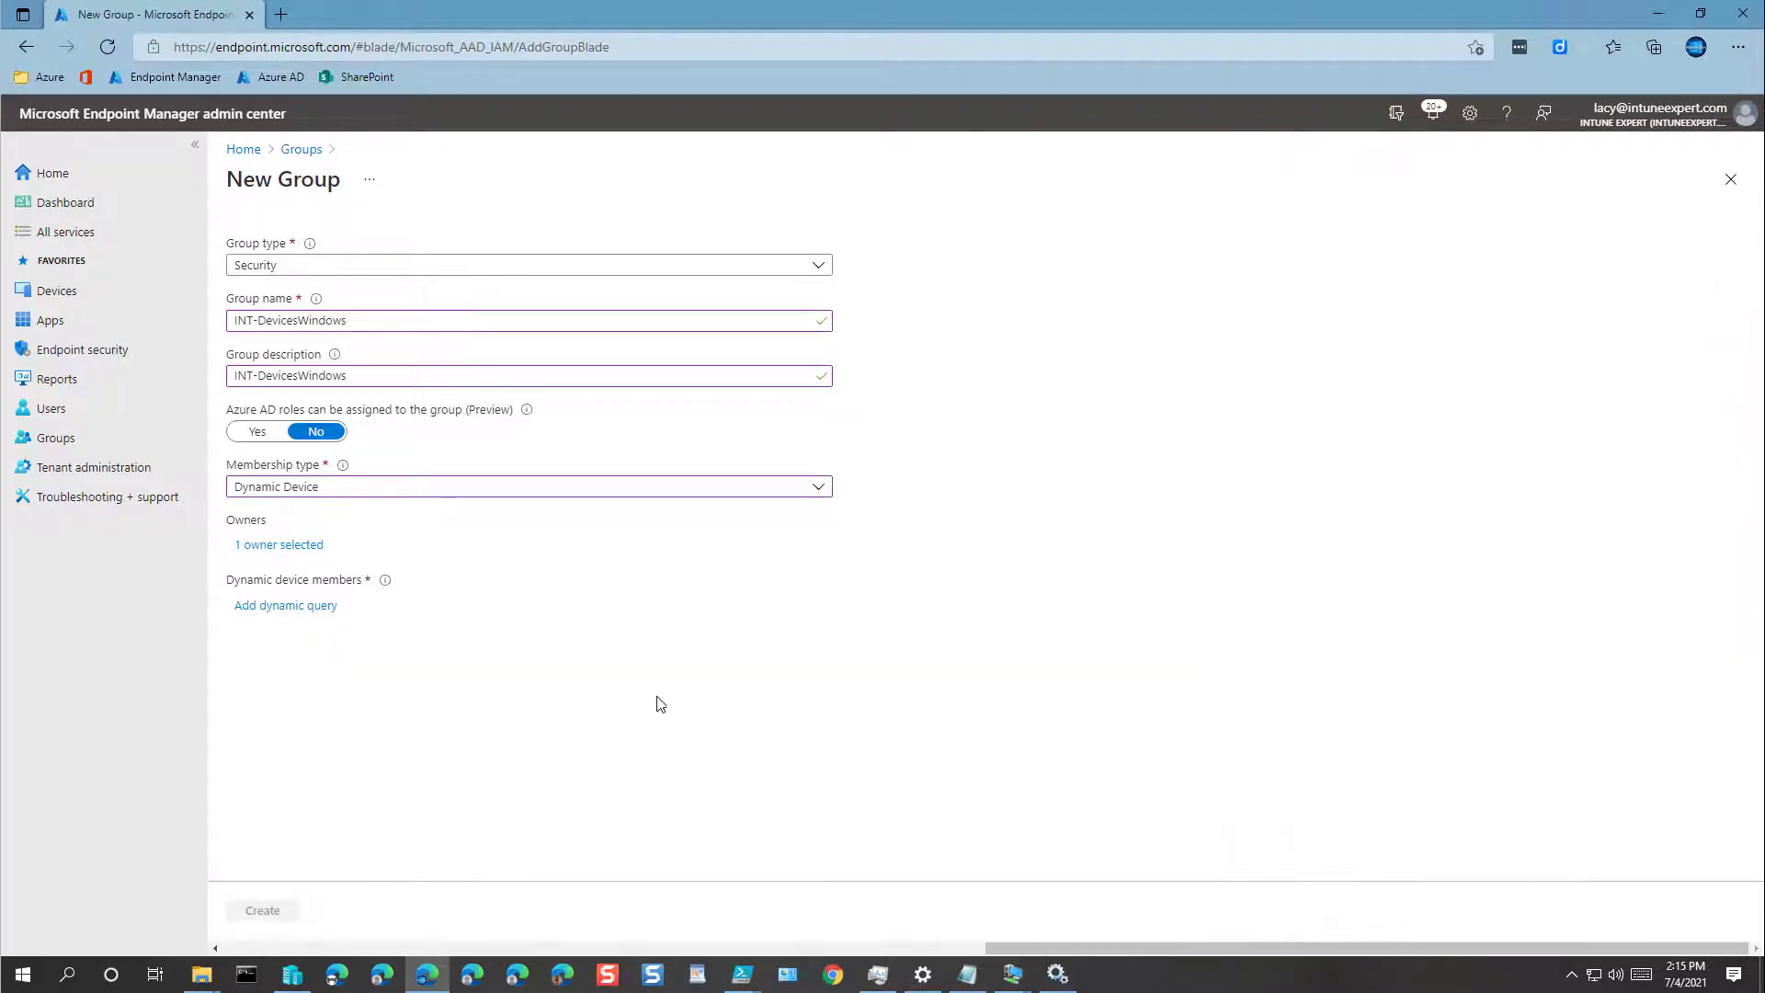
Step: Save the dynamic rule (device.deviceOSType -contains "Windows") as the membership query
left_click(277, 606)
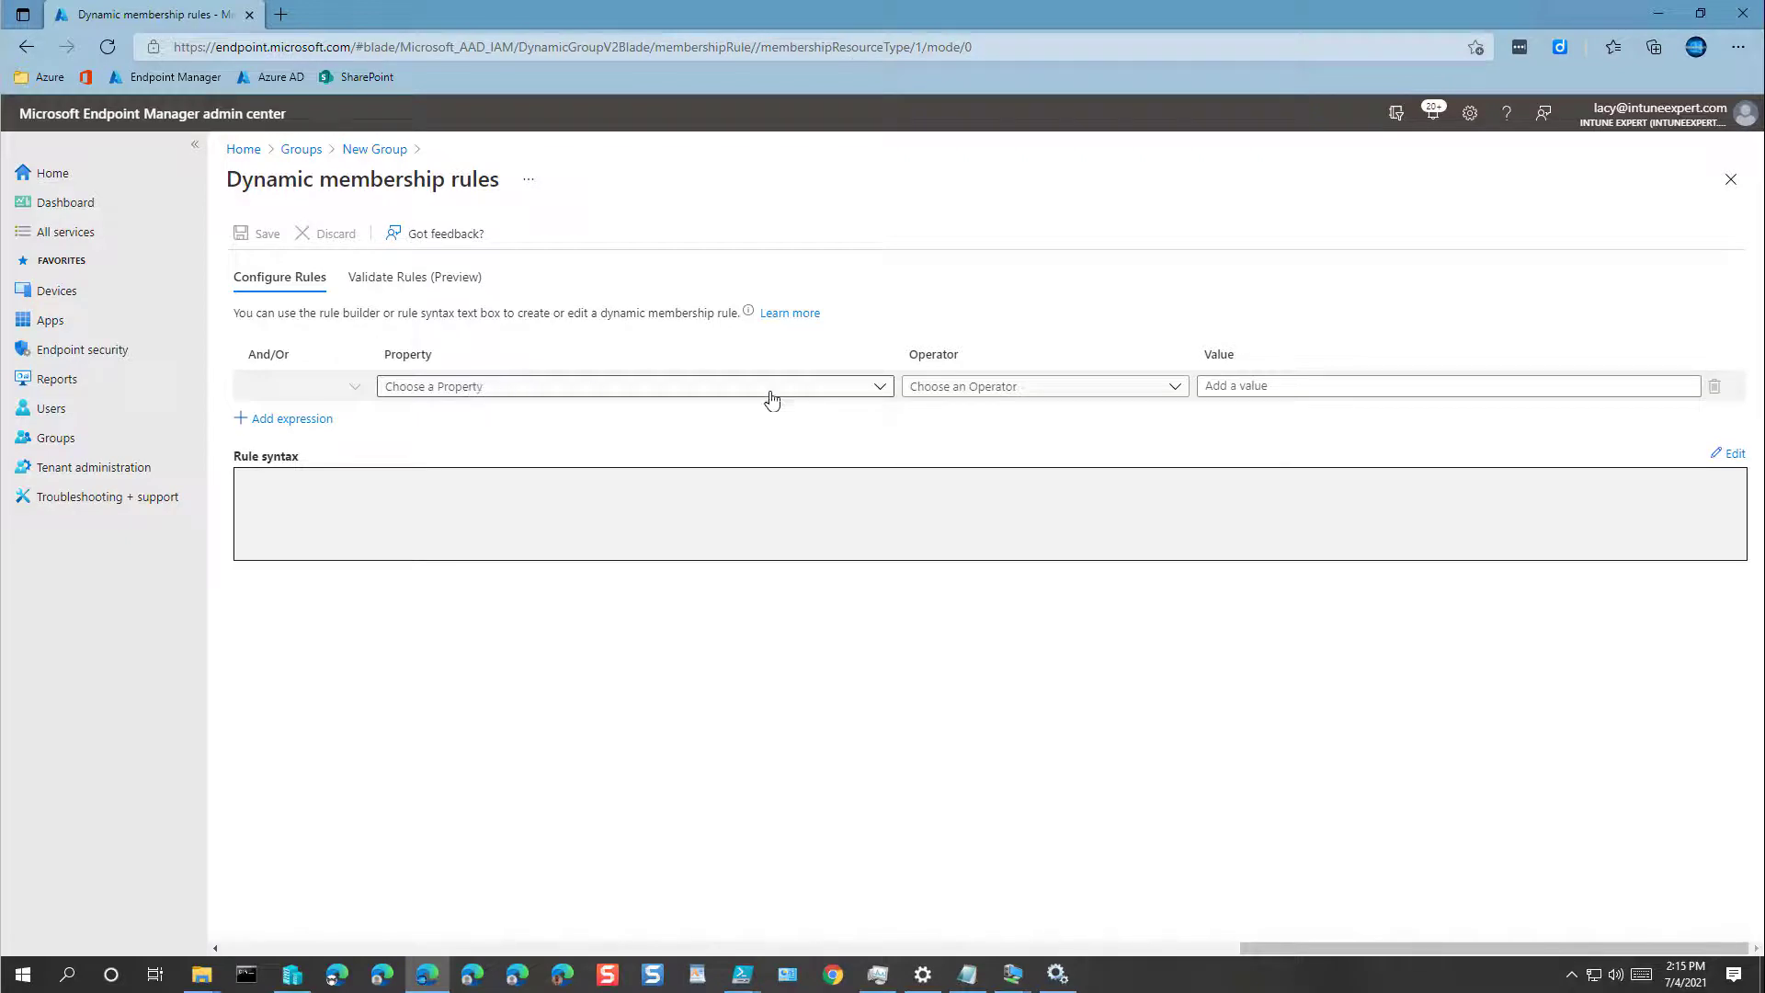
left_click(1735, 456)
left_click(1080, 317)
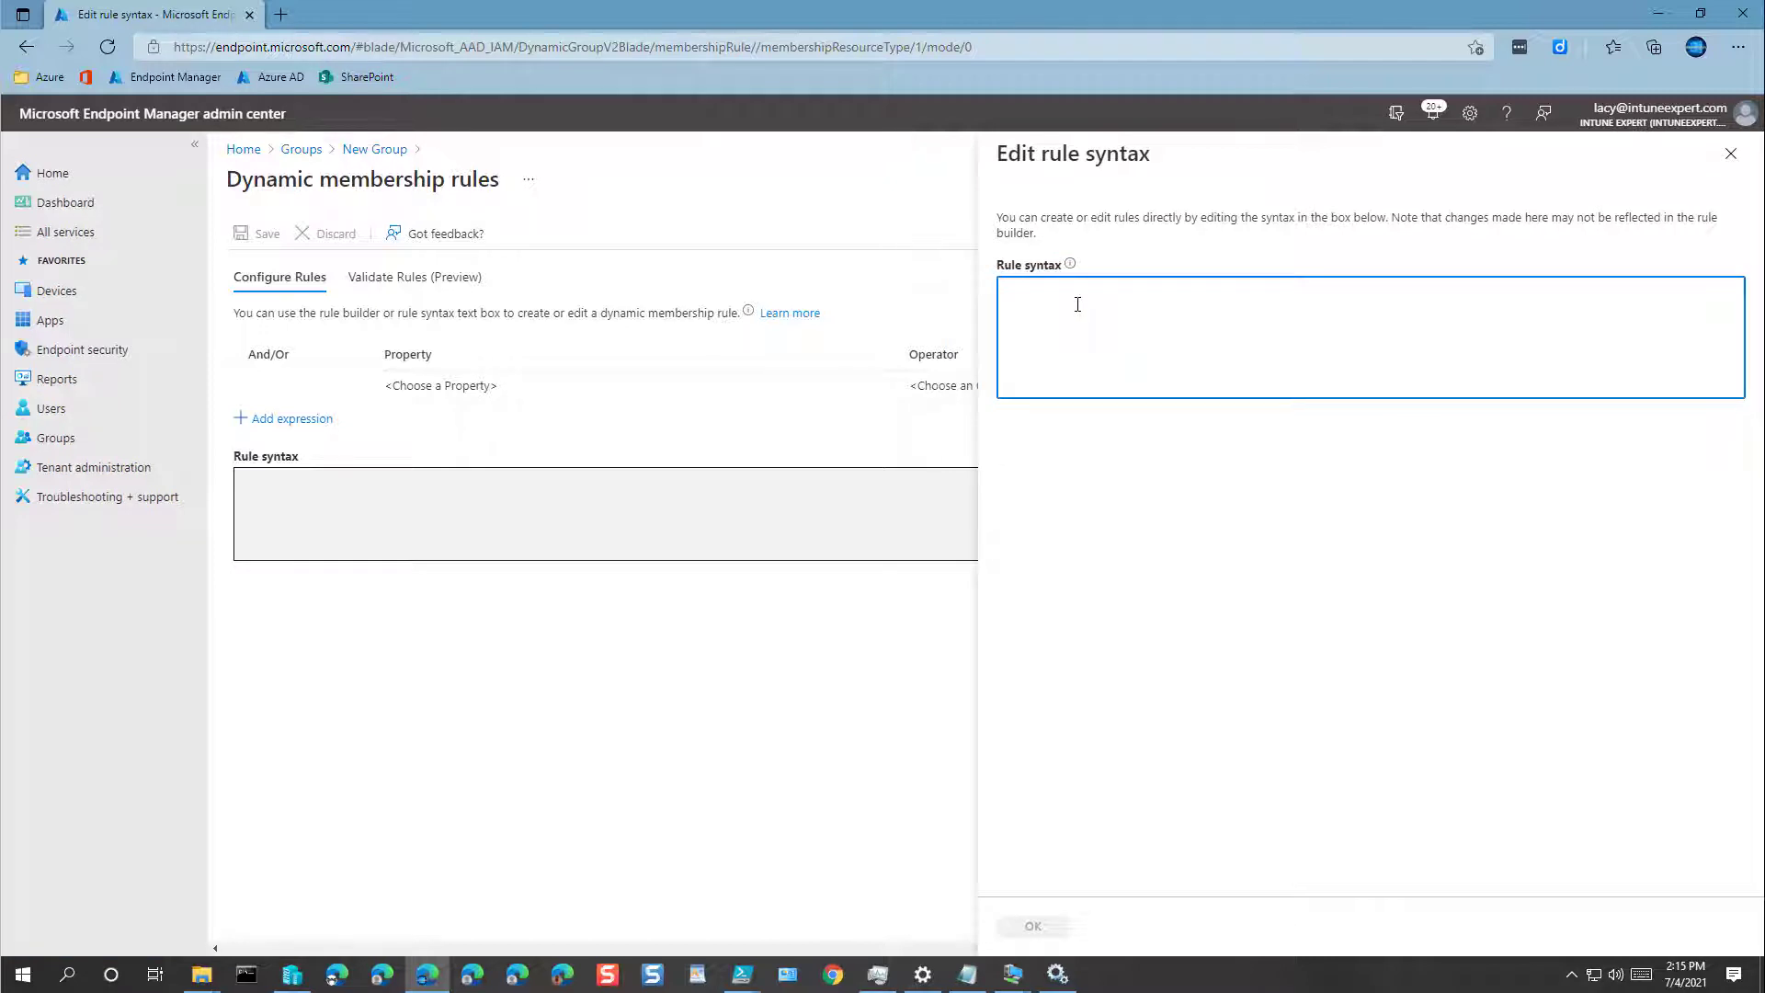
type("(device.deviceOSType -contains \"Windows\")")
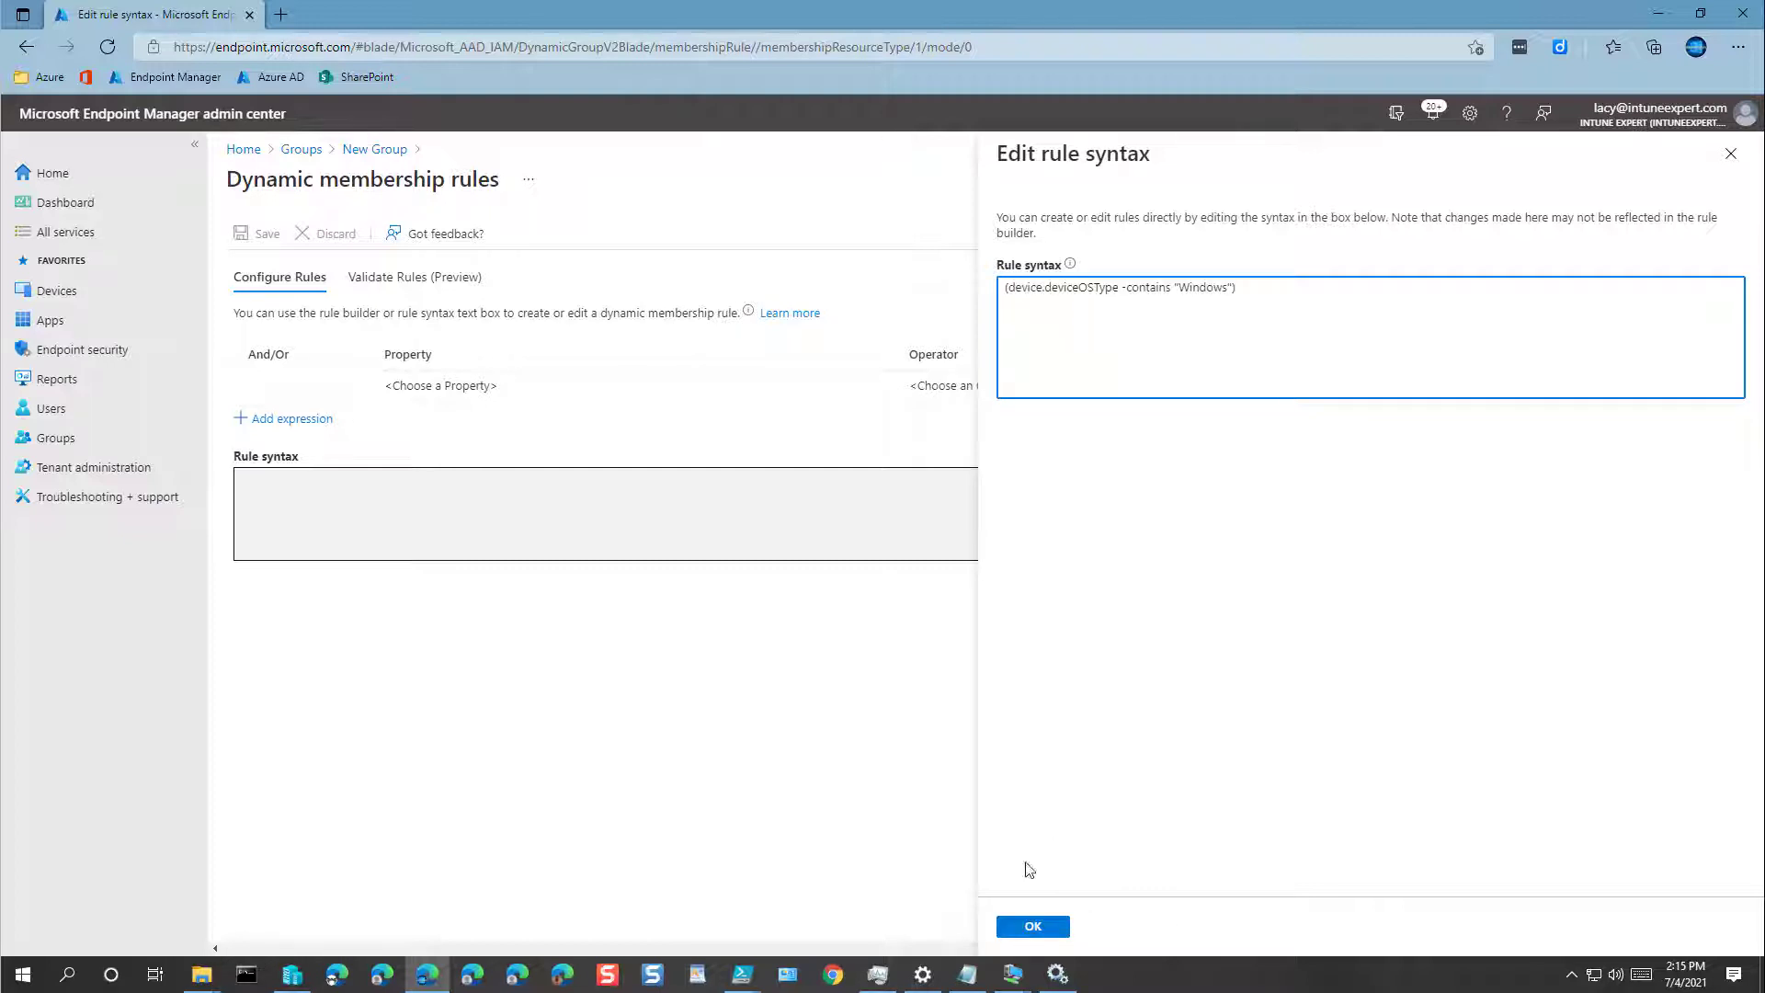
left_click(1032, 924)
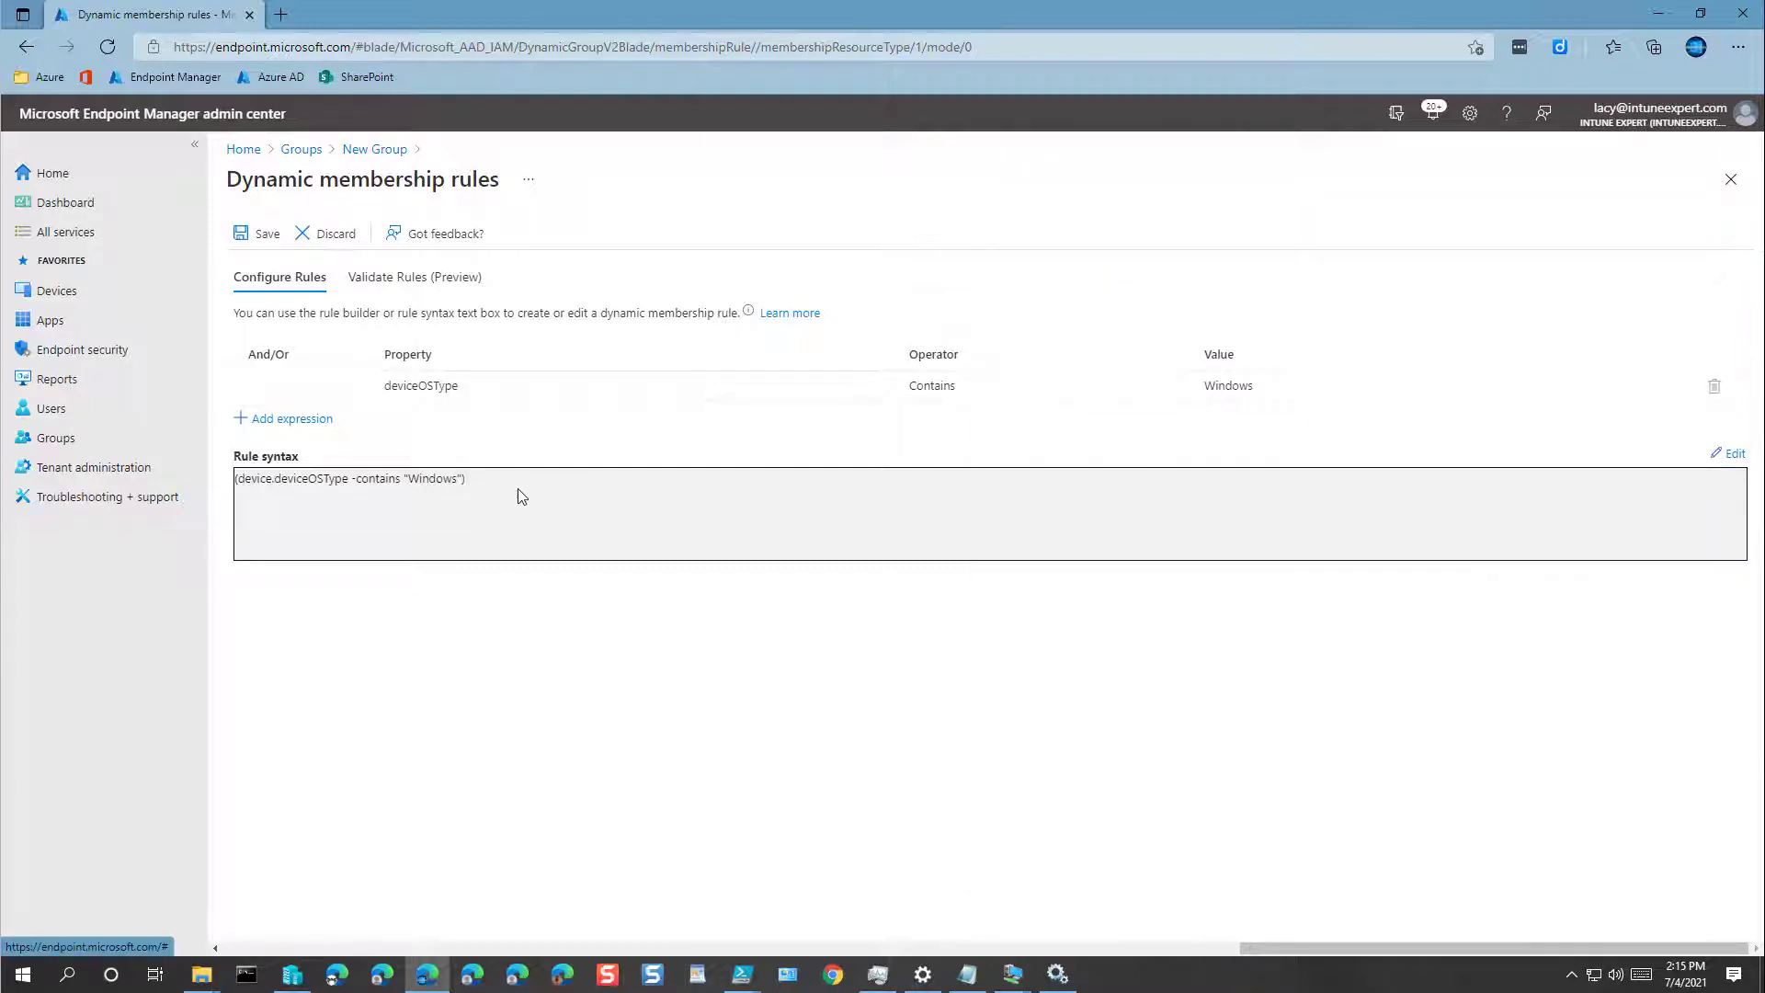
mouse_move(421, 384)
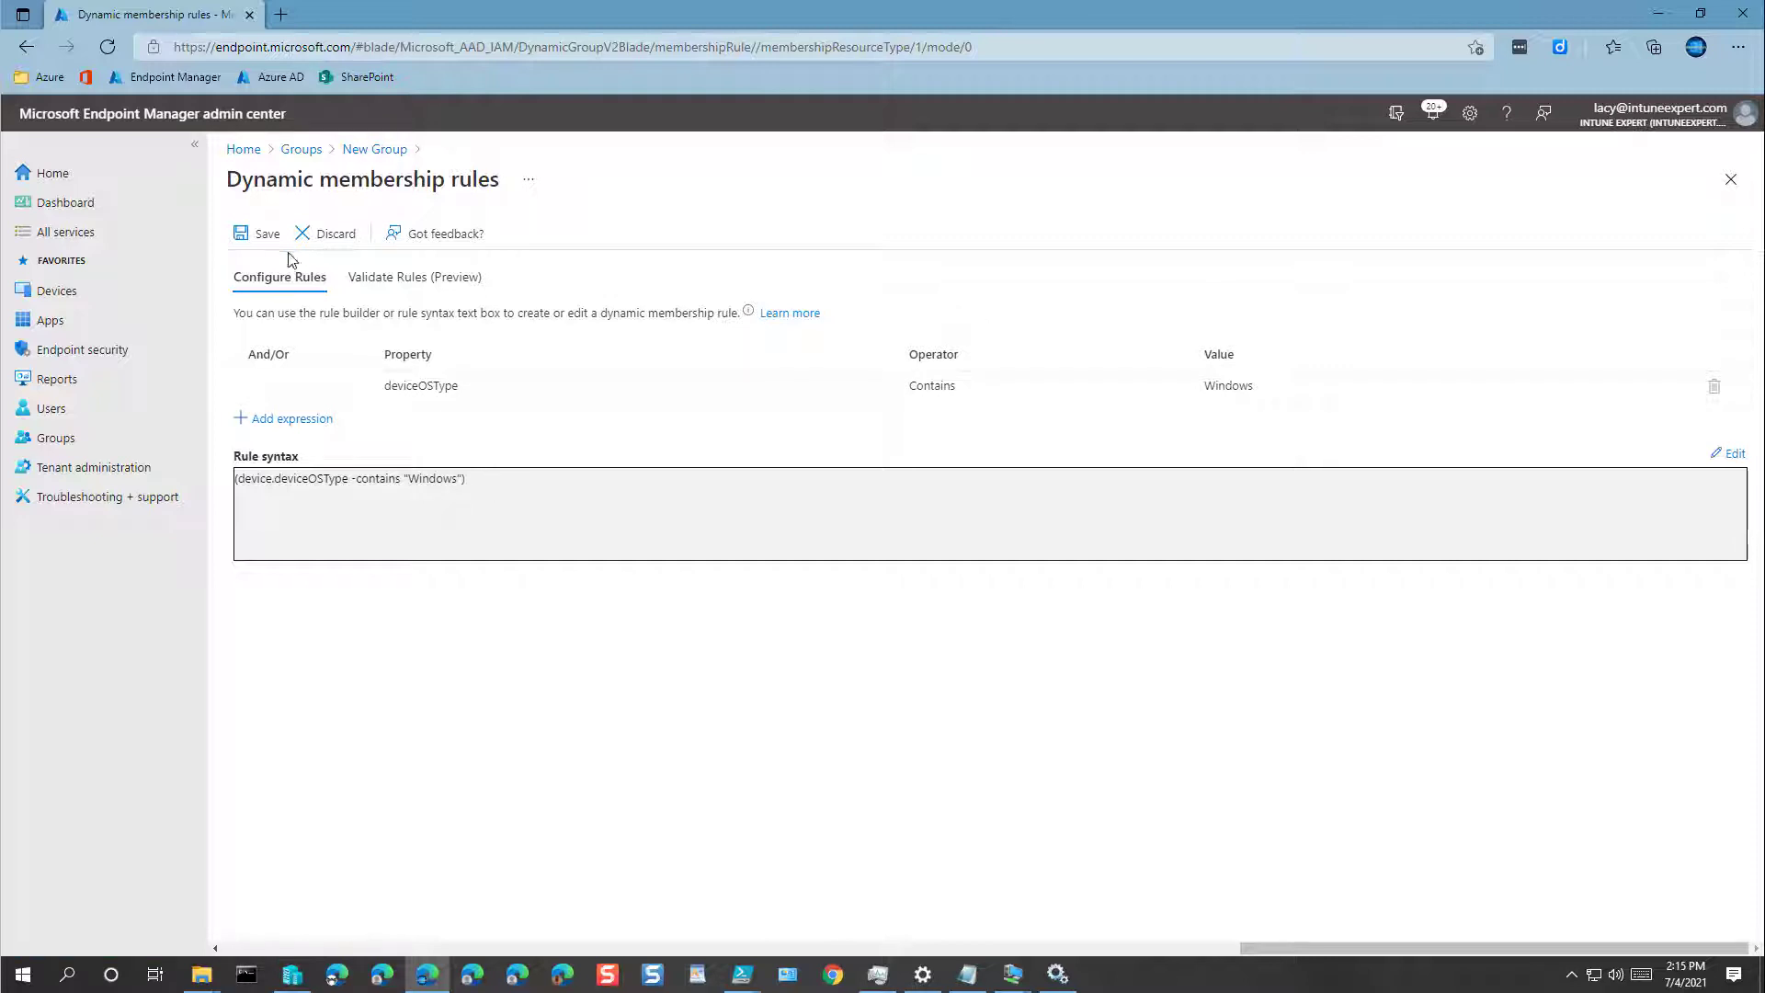
left_click(258, 242)
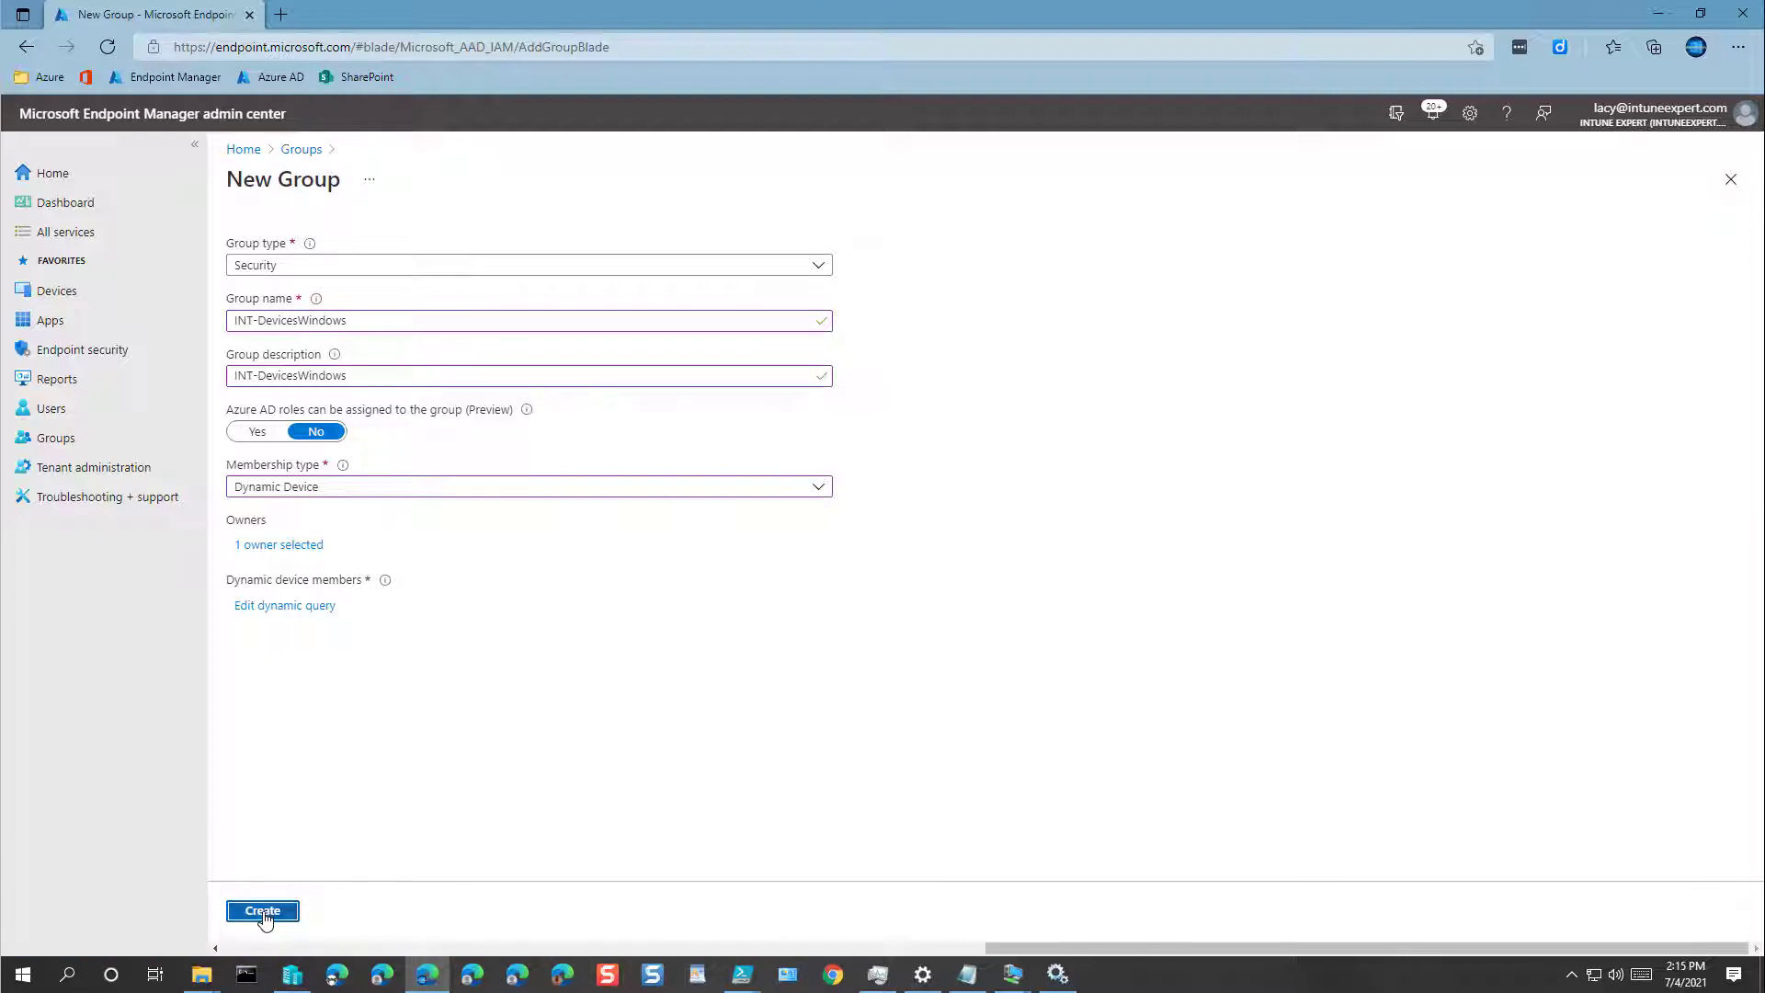
Step: Create the INT-DevicesWindows group and begin another new group
left_click(264, 912)
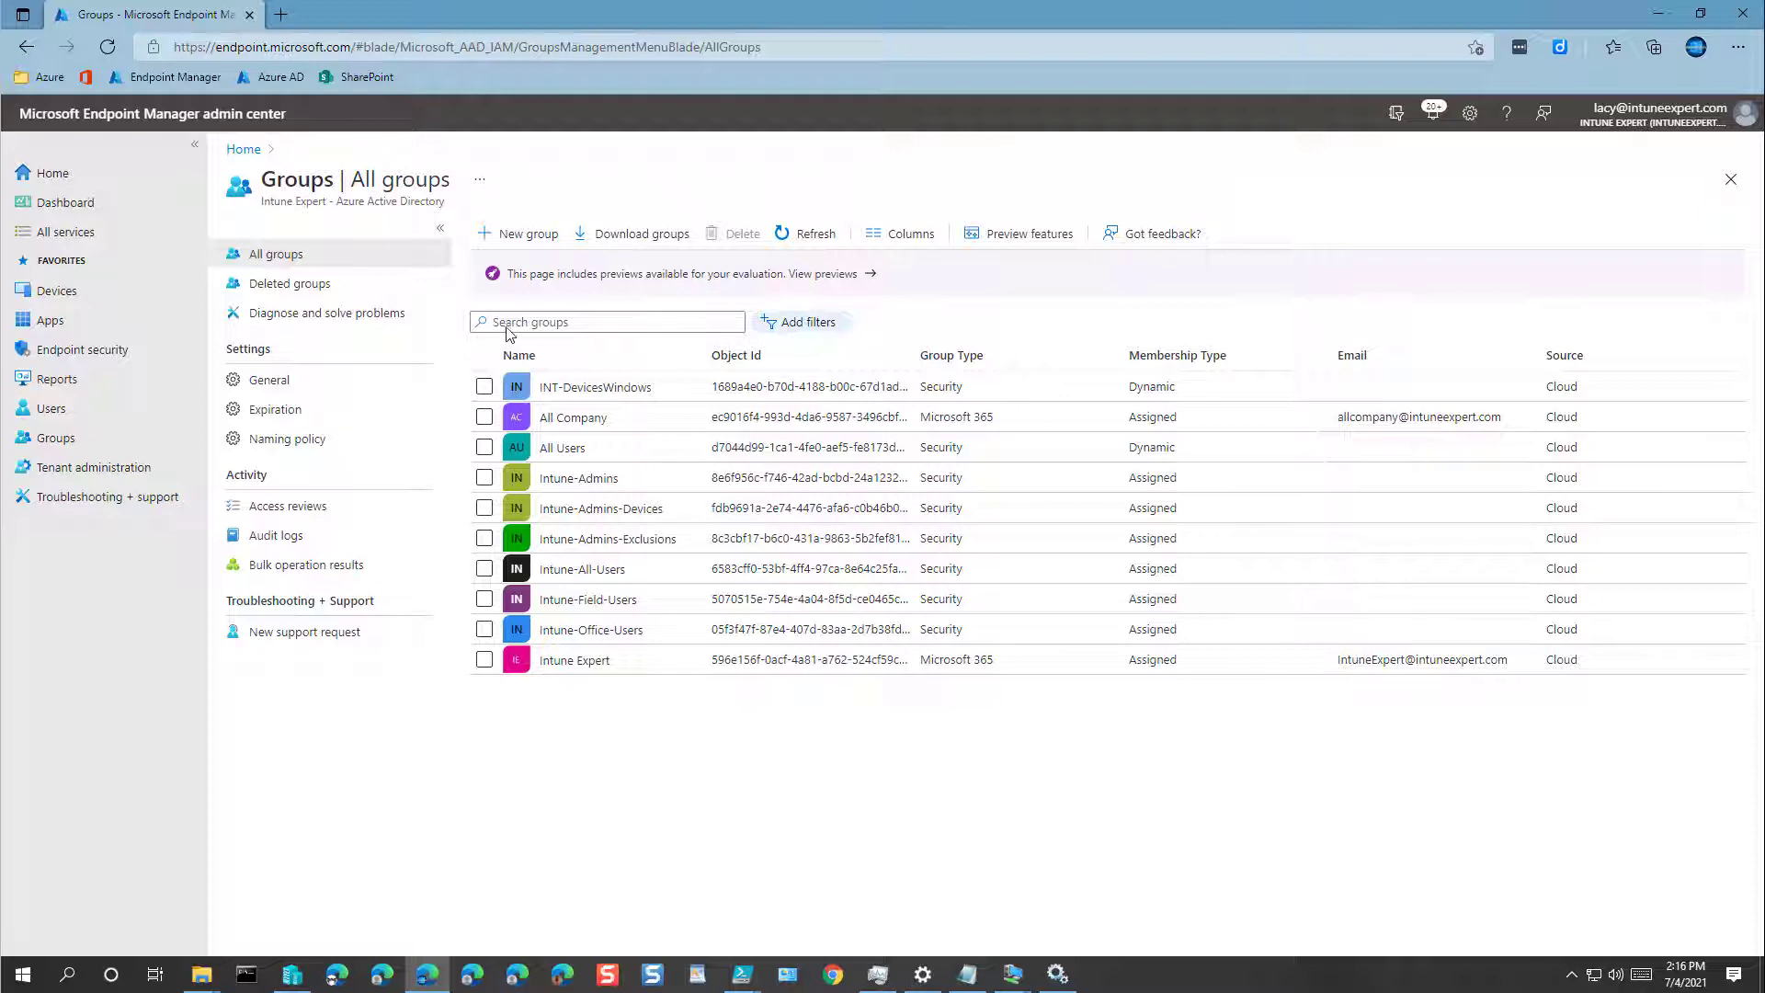
left_click(532, 236)
Step: Name the group INT-DevicesWindows-Personal and use the same text as its description
left_click(358, 319)
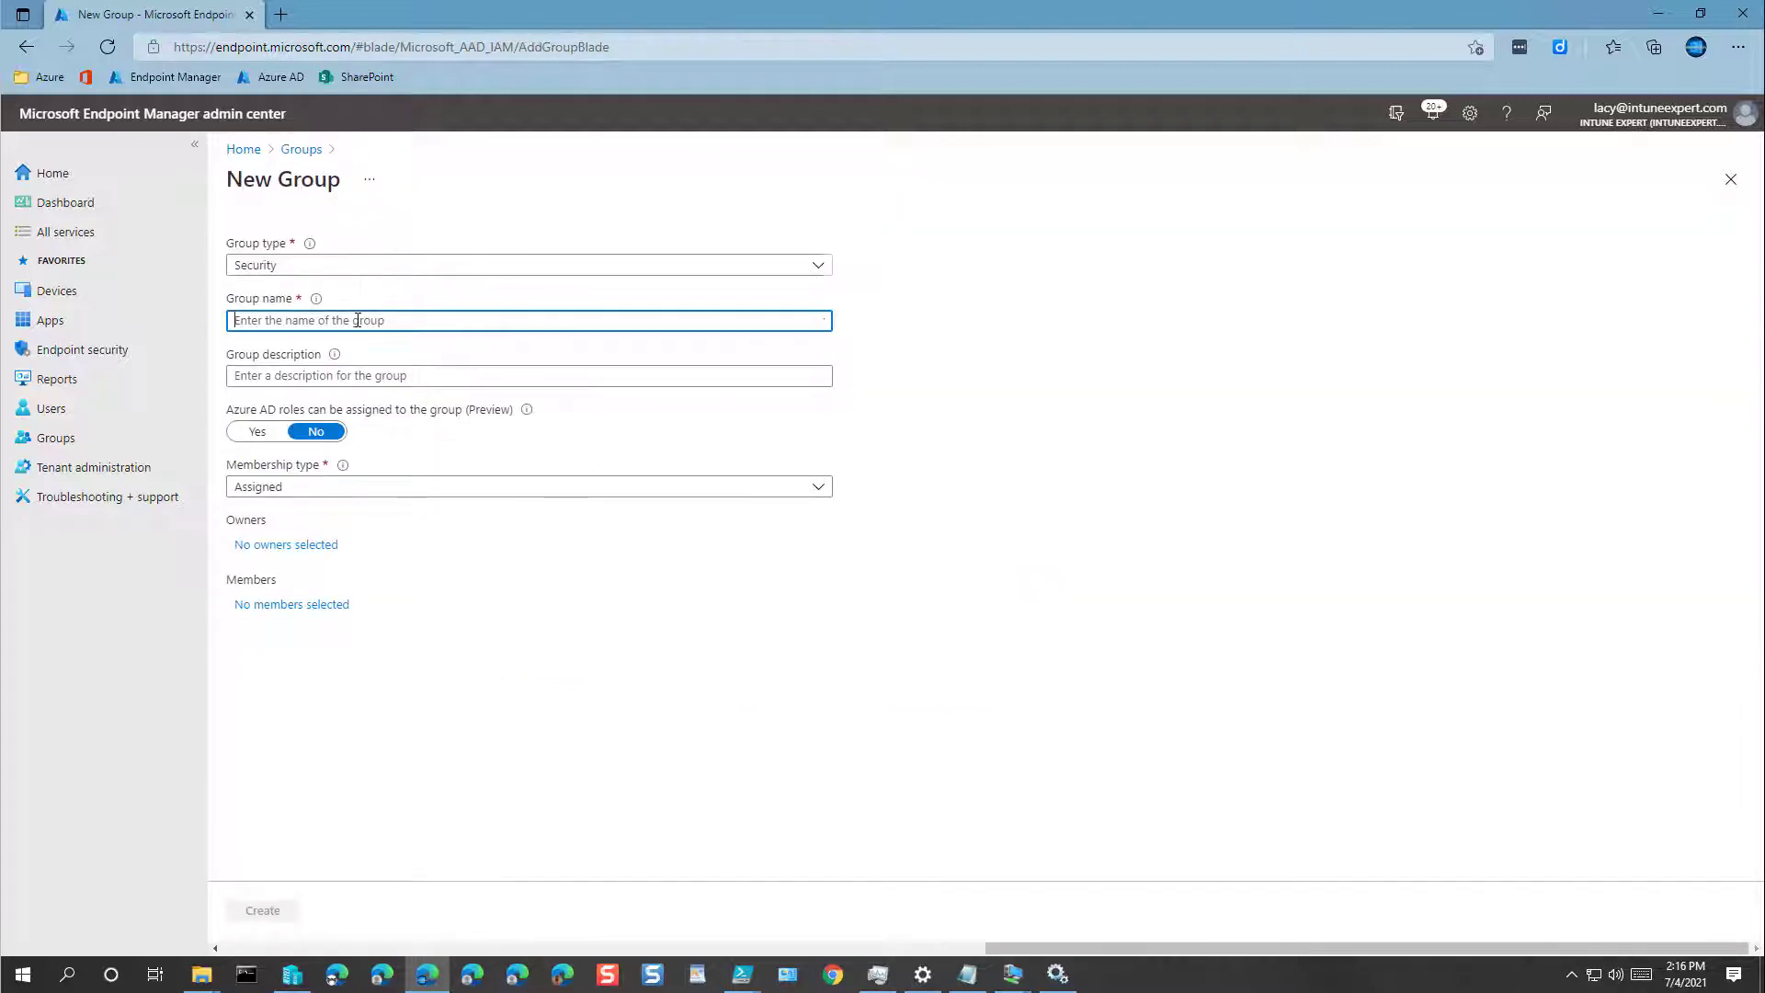
type("INT=")
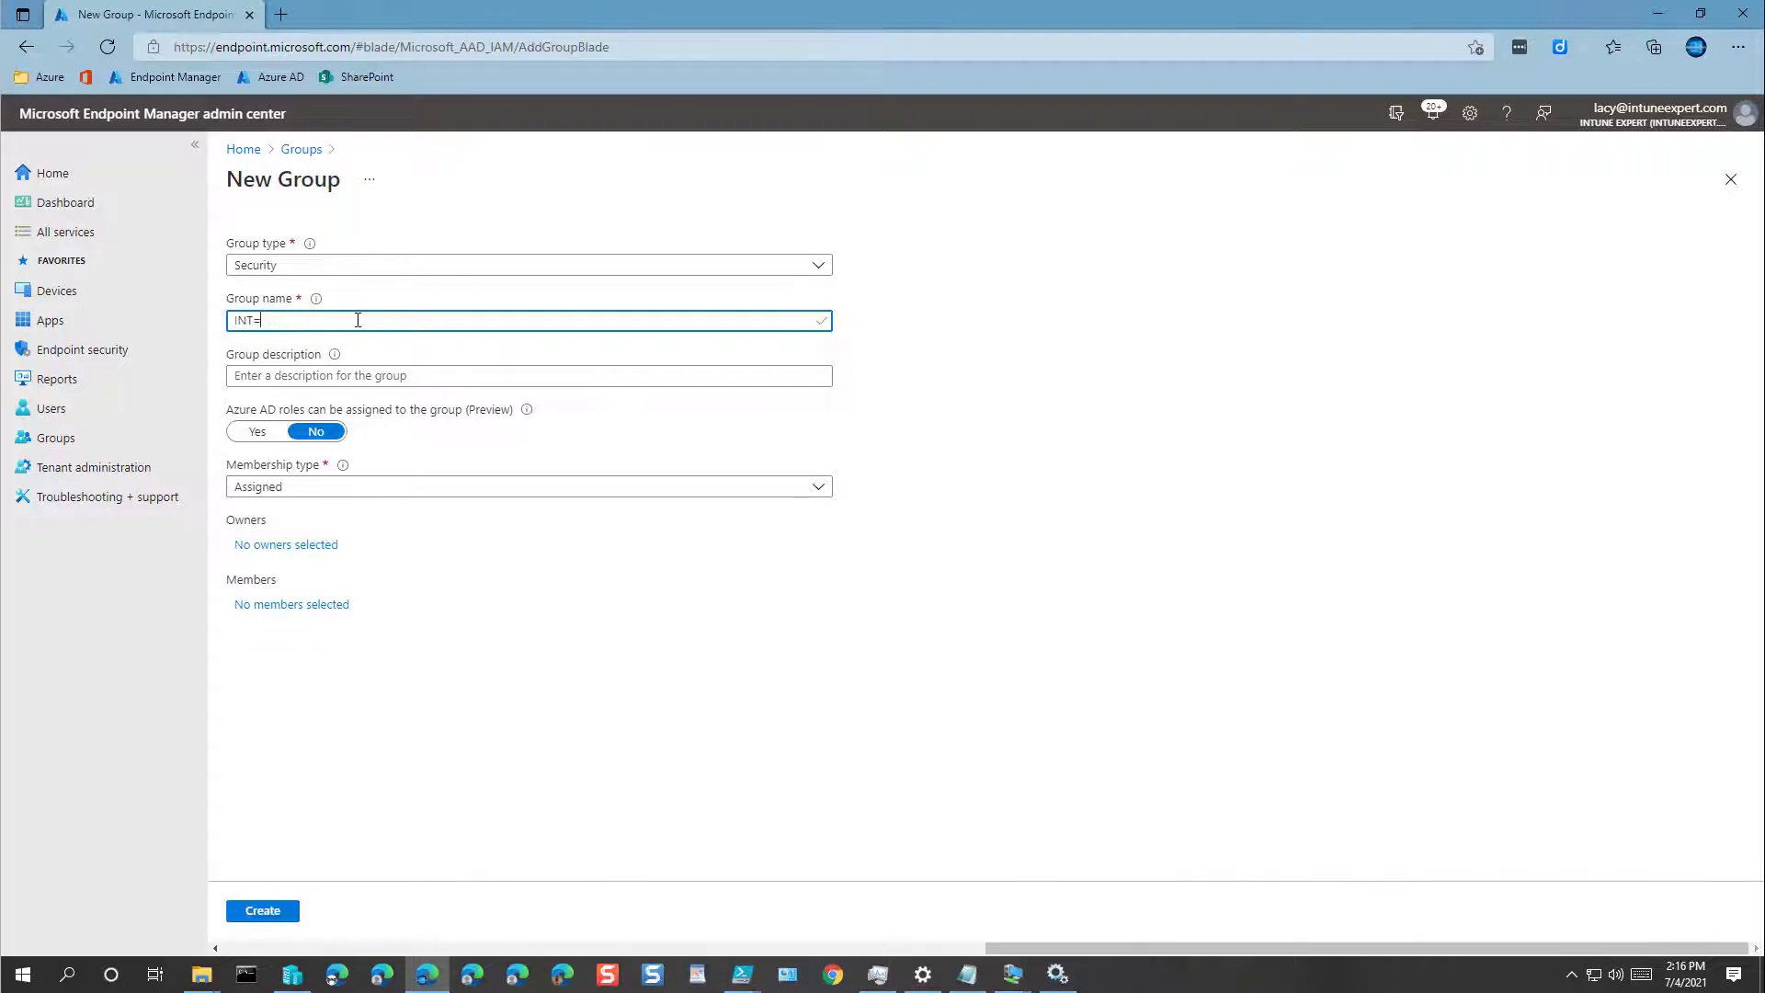
key("Caps_Lock")
key("Caps_Lock")
type("d")
type("De")
type("vices")
type("Winodw")
key("BackSpace")
key("BackSpace")
key("BackSpace")
type("dows-")
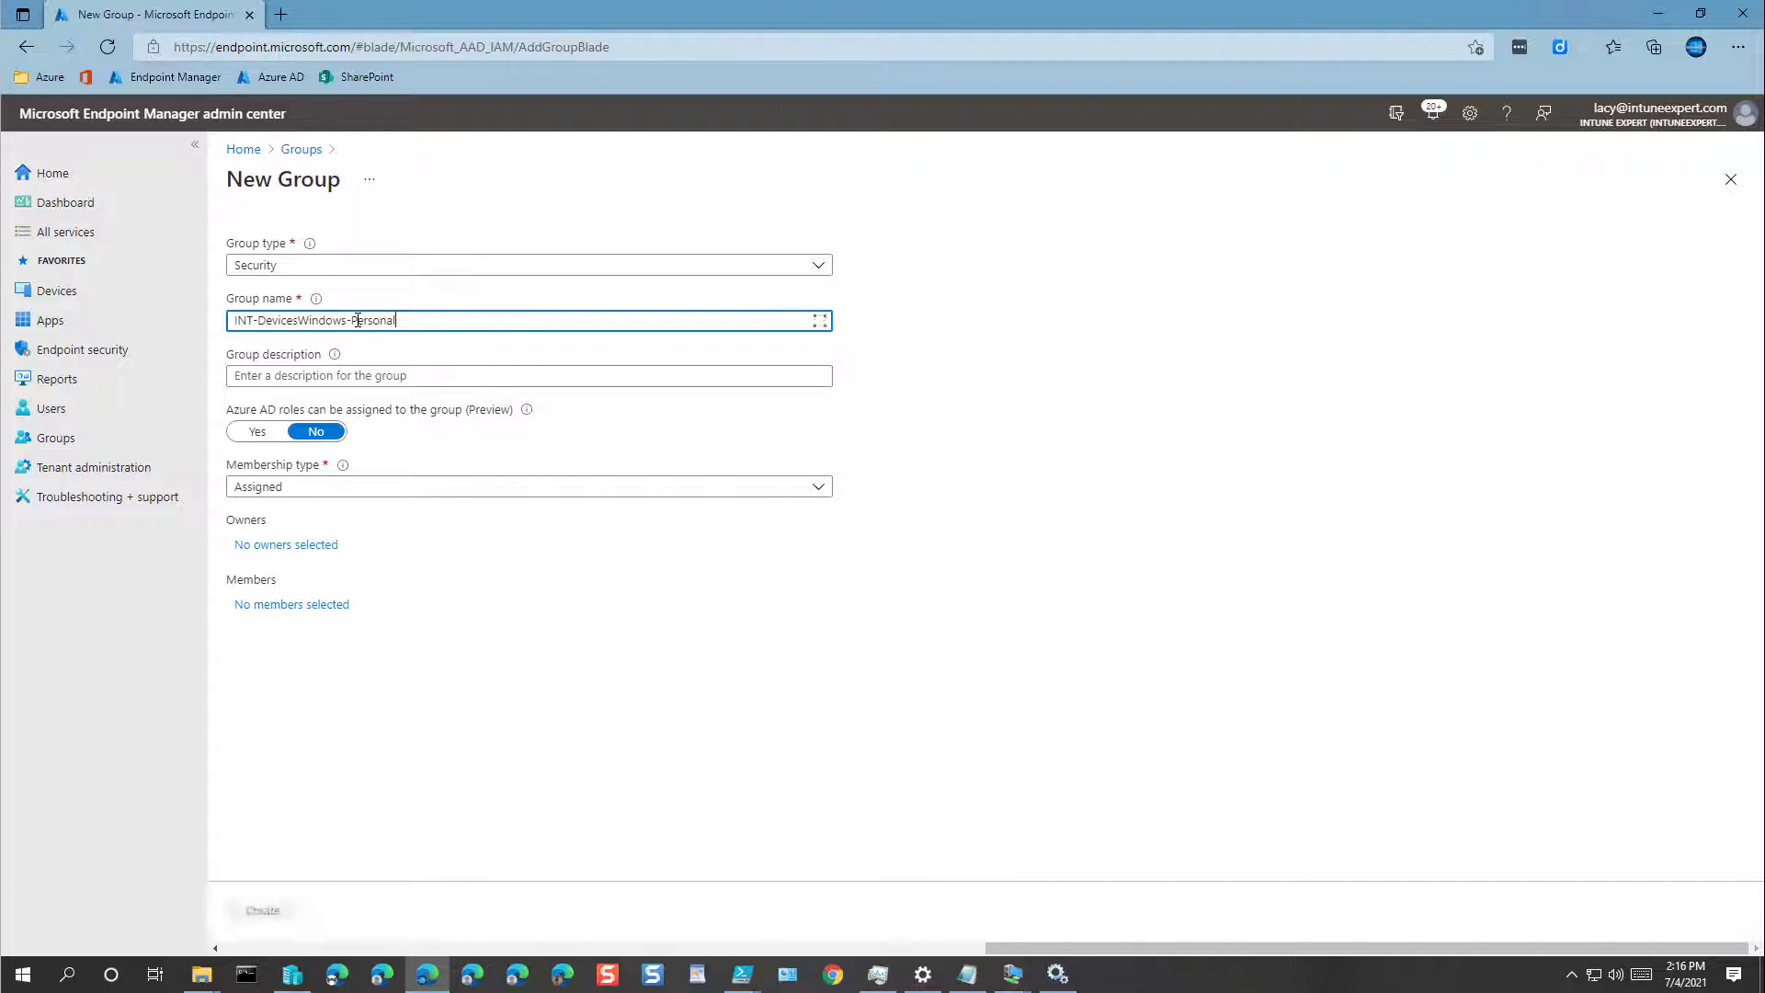
key("ctrl+a")
key("ctrl+c")
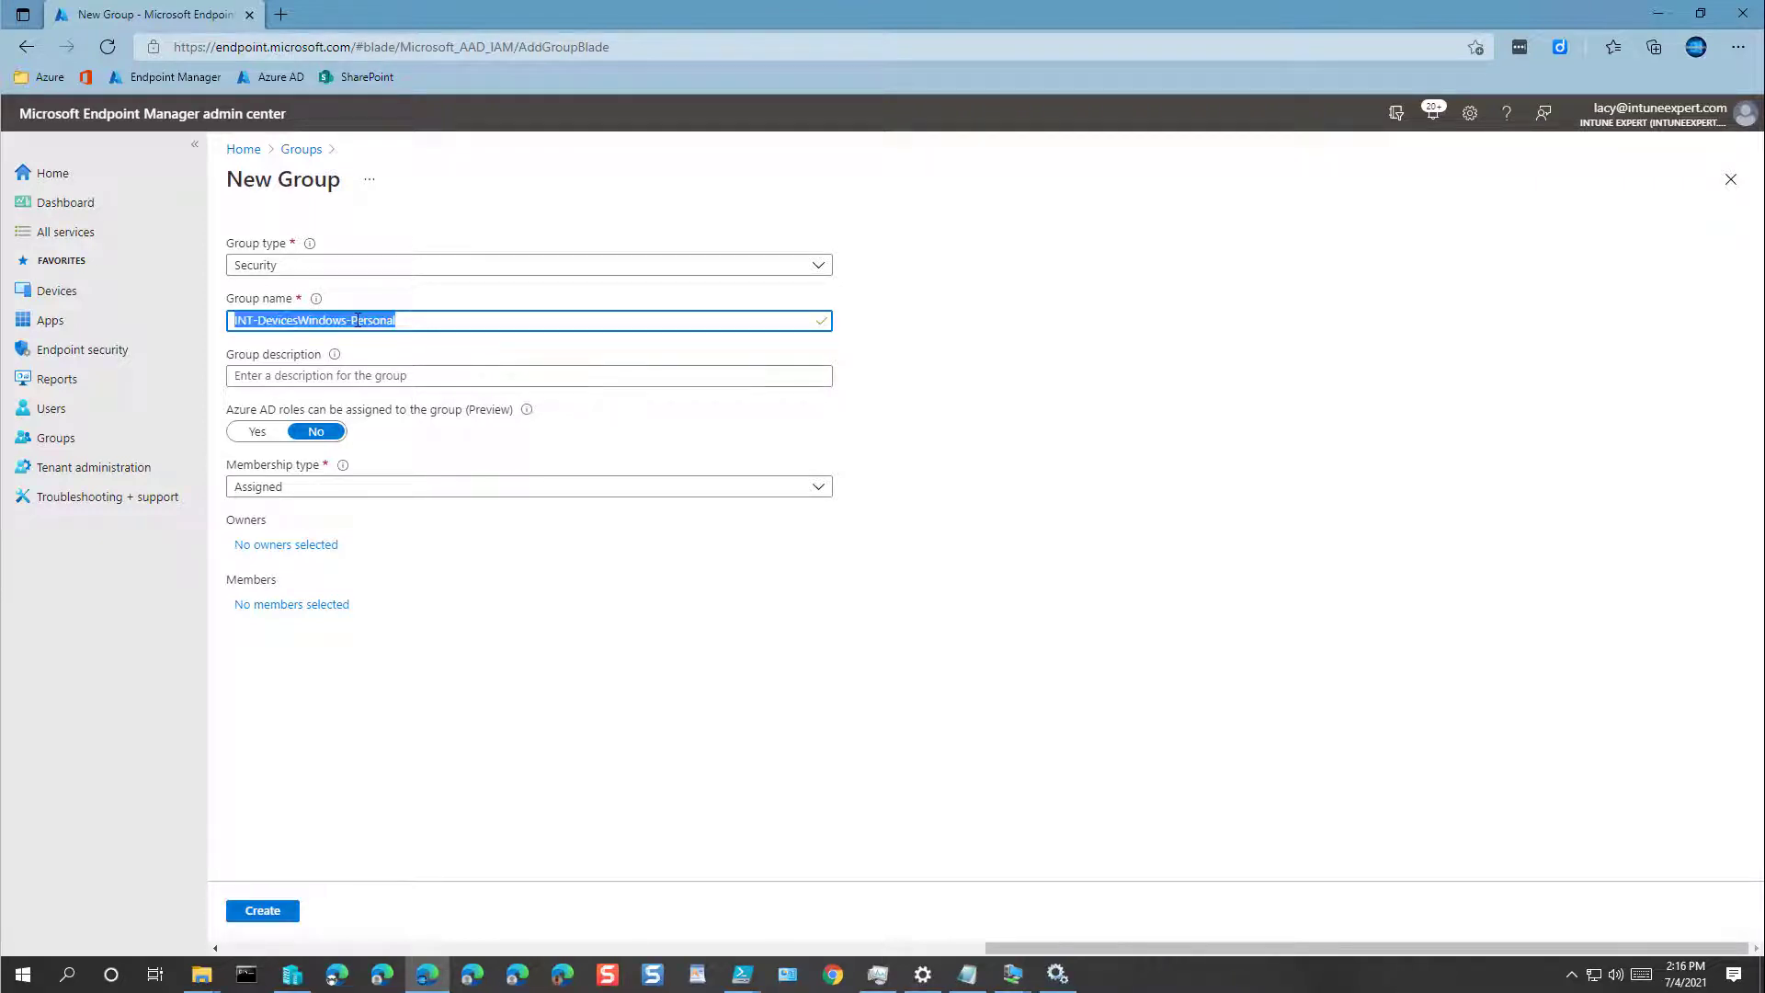
left_click(395, 377)
key("ctrl+v")
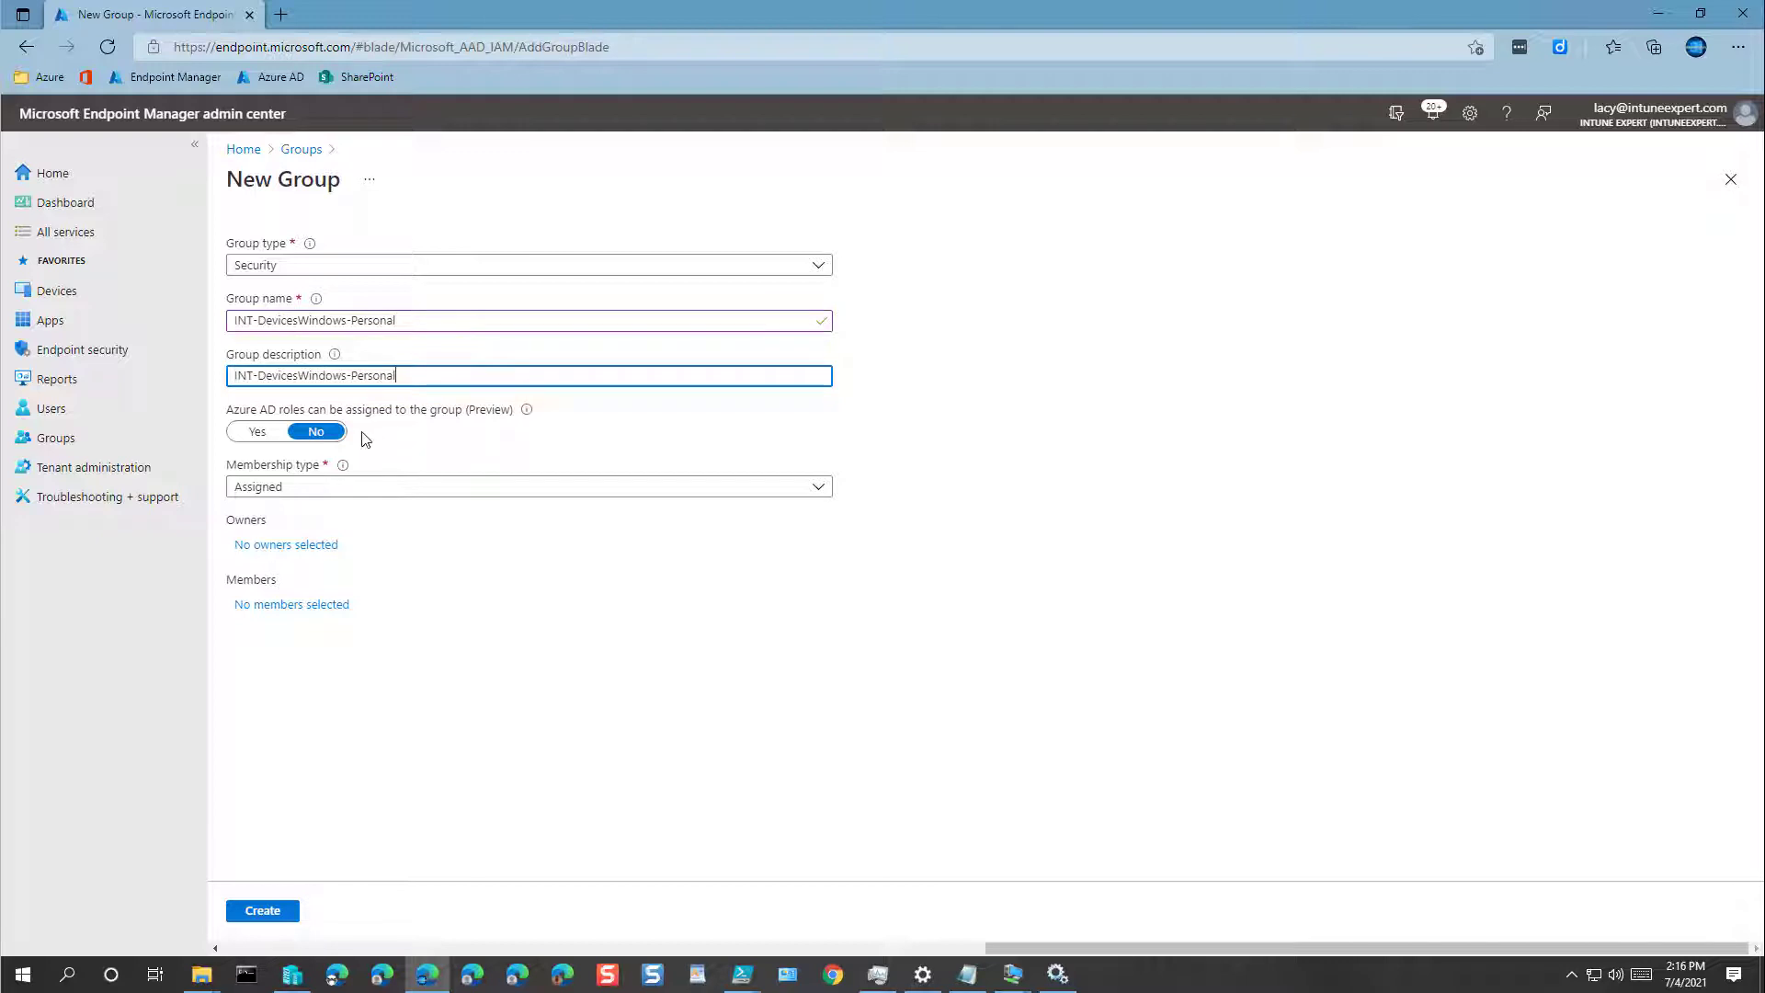
Step: Set Dynamic Device membership, choose one owner, and add a dynamic membership query
left_click(300, 488)
left_click(281, 570)
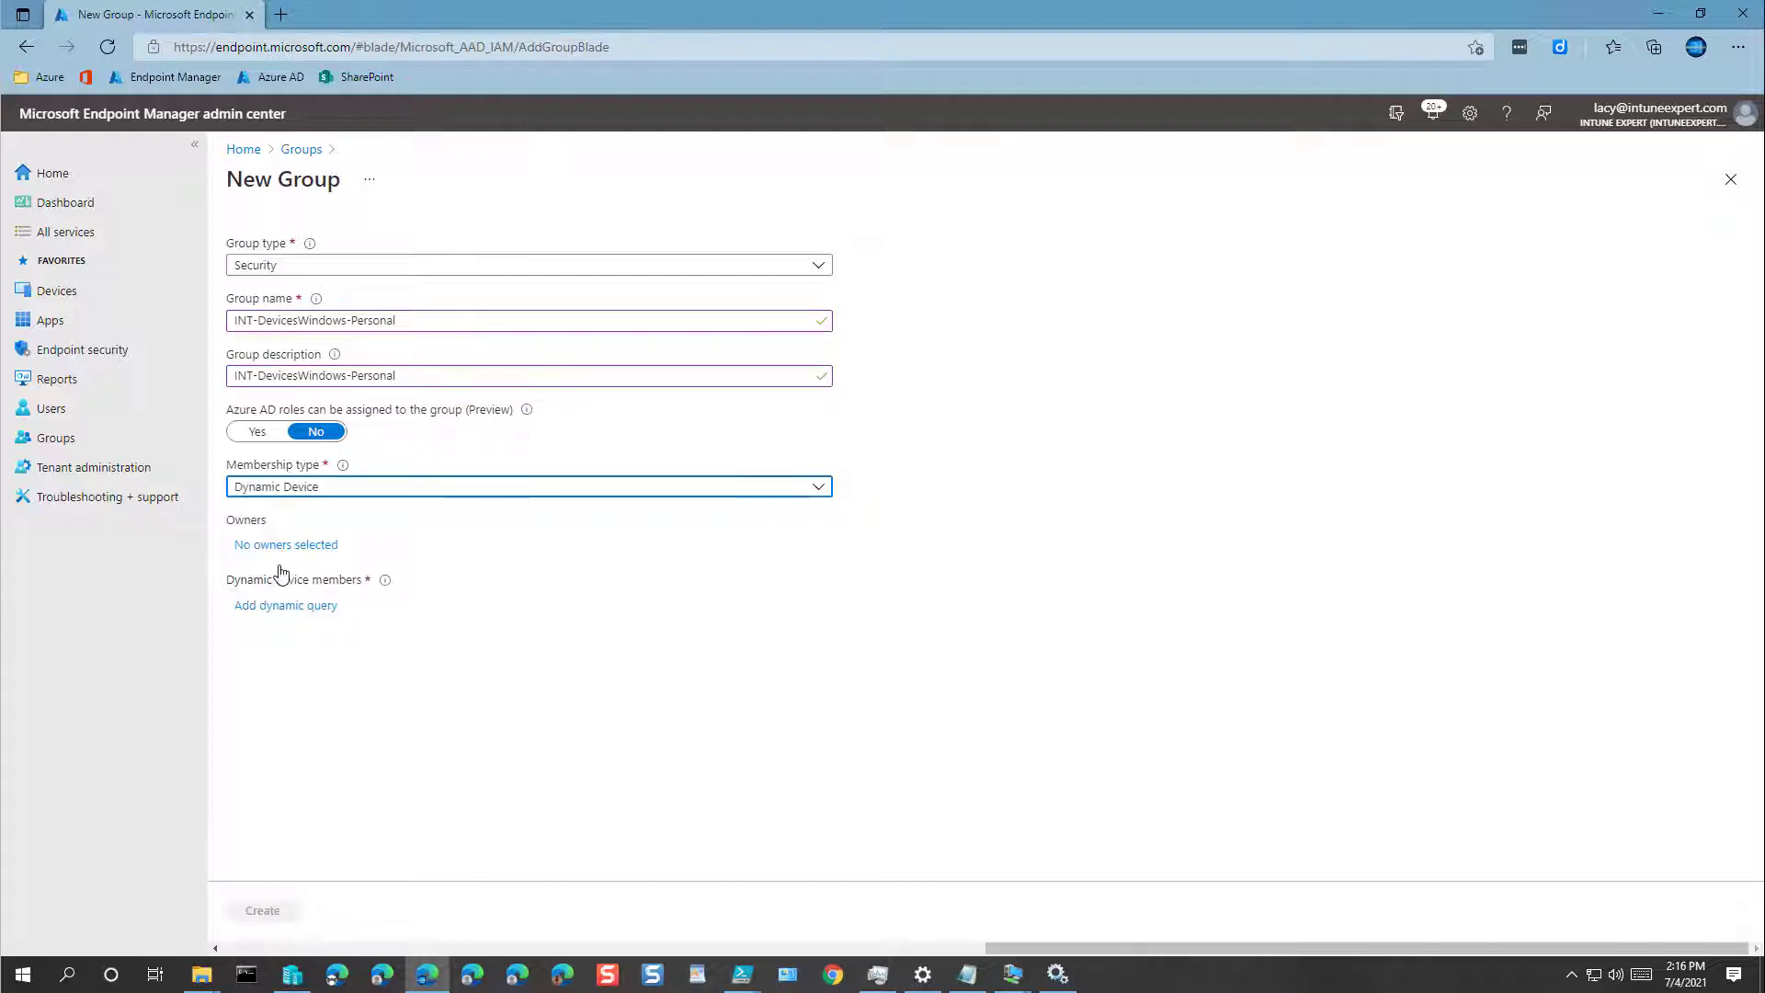
left_click(273, 547)
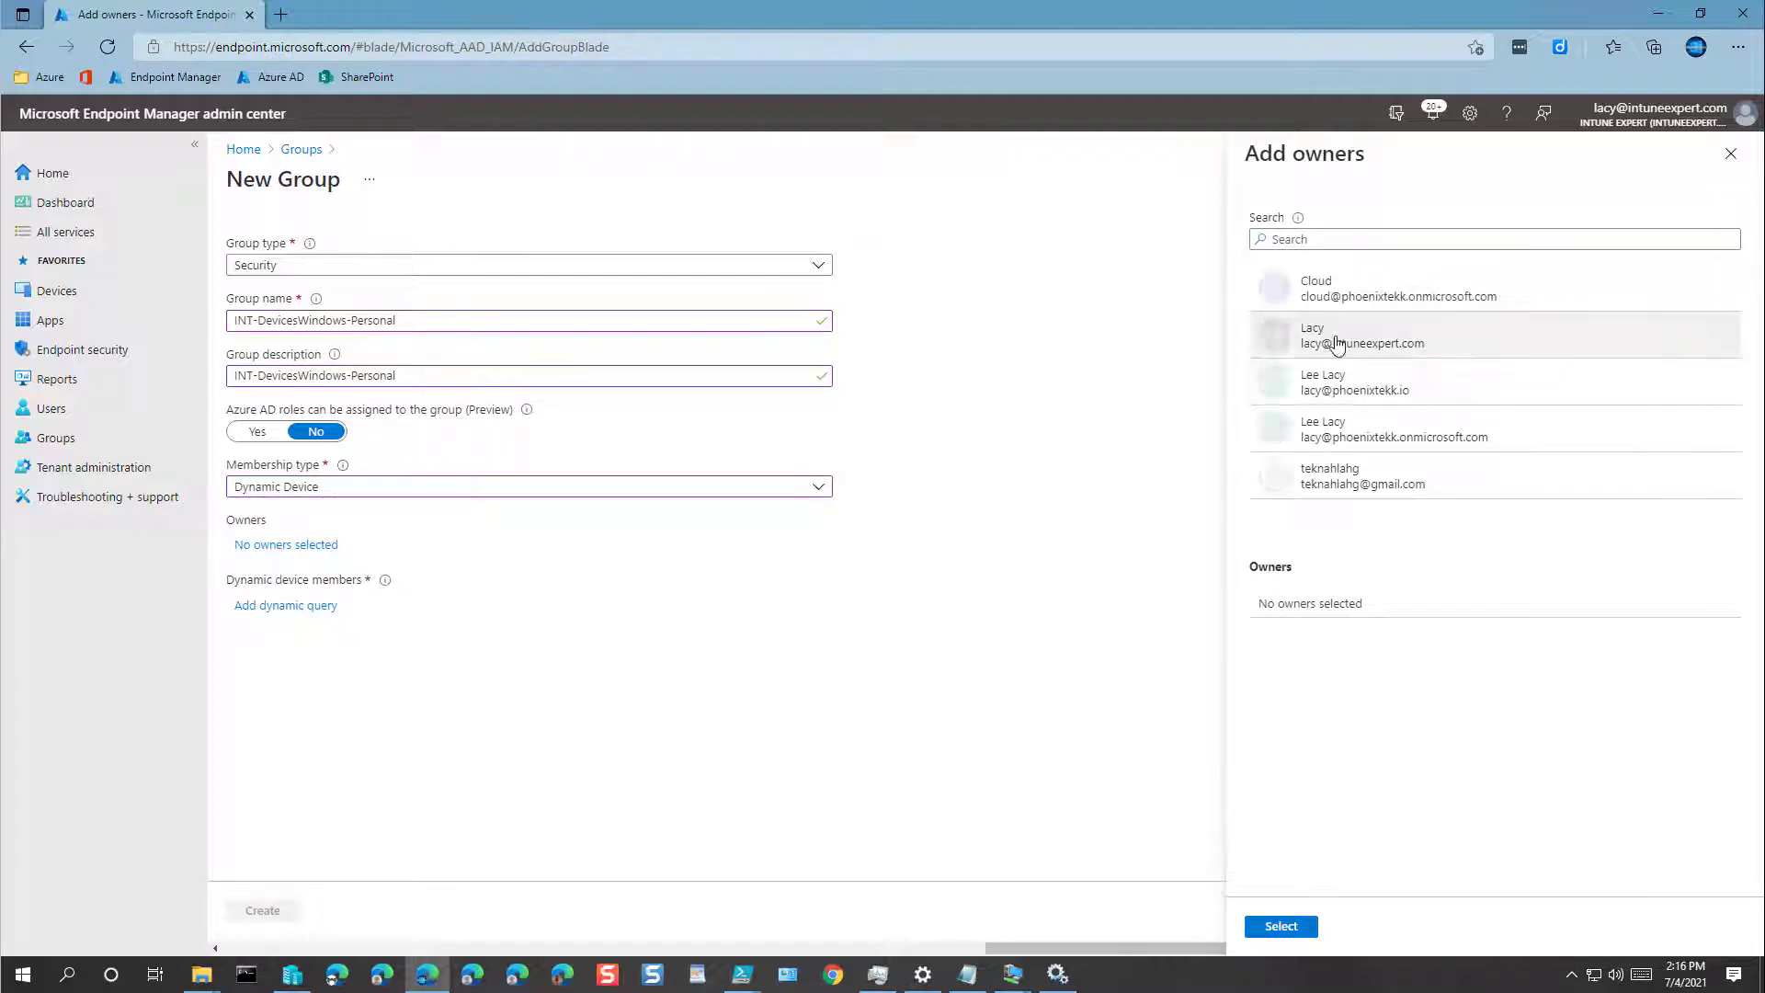
left_click(1361, 342)
left_click(1281, 926)
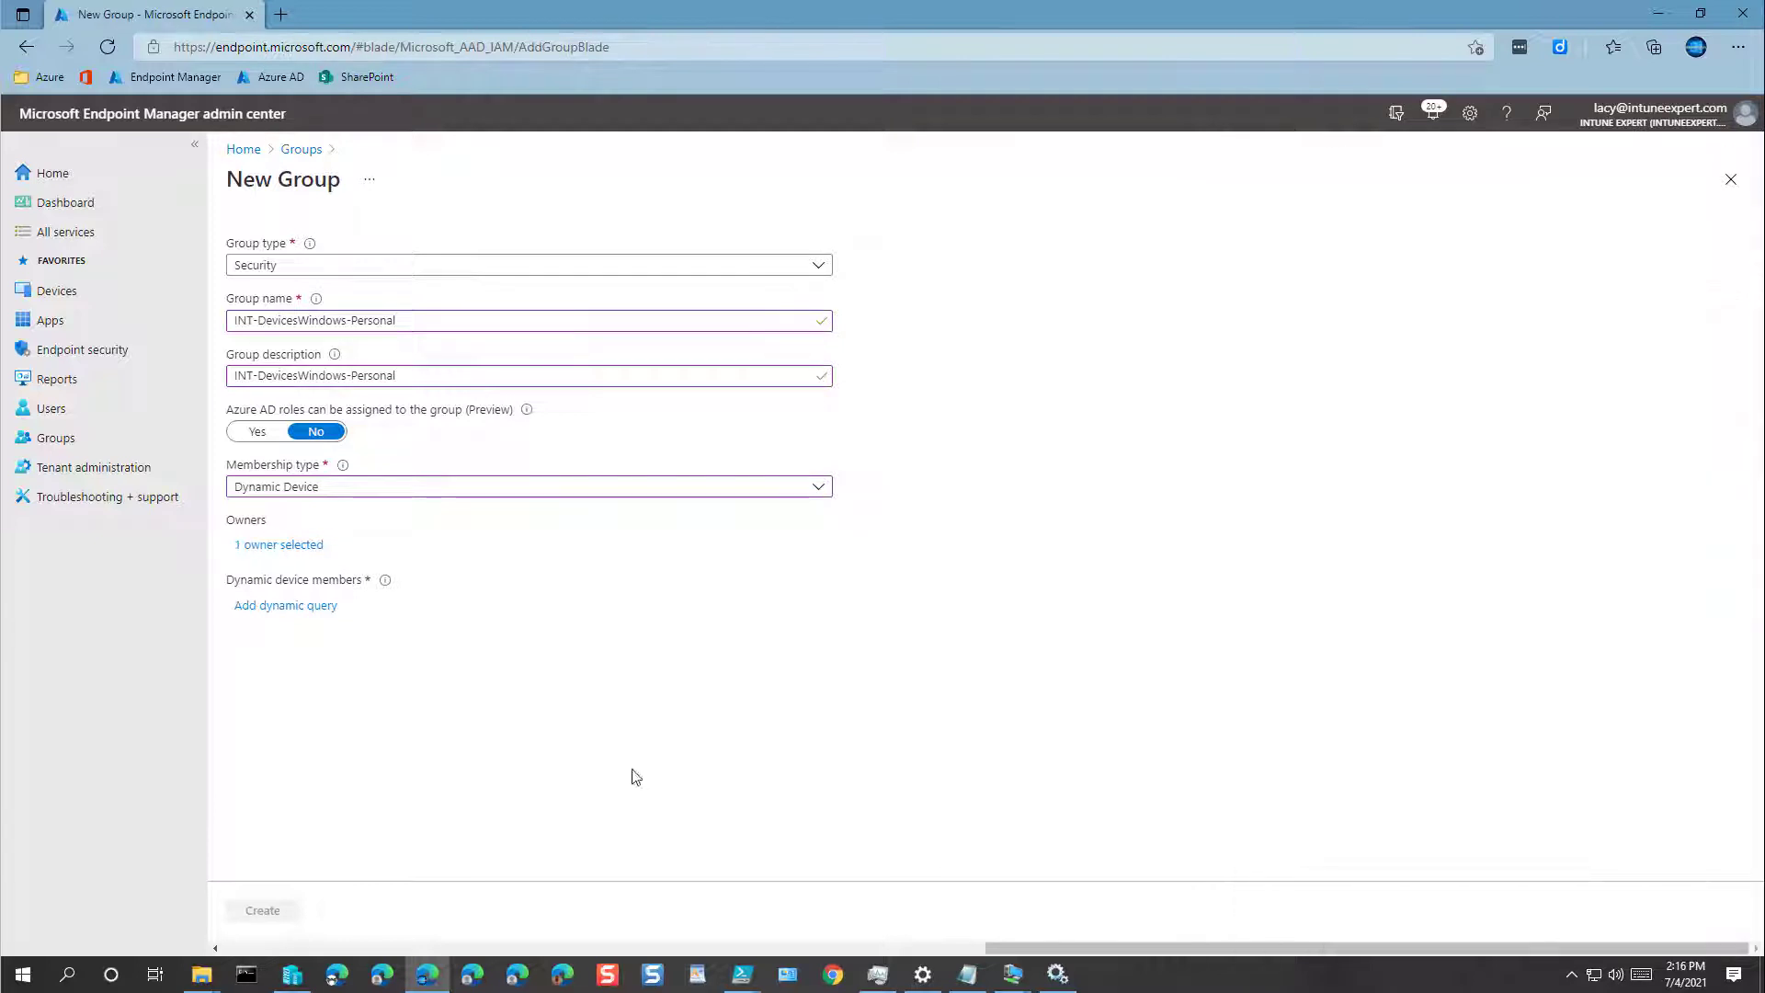
left_click(291, 610)
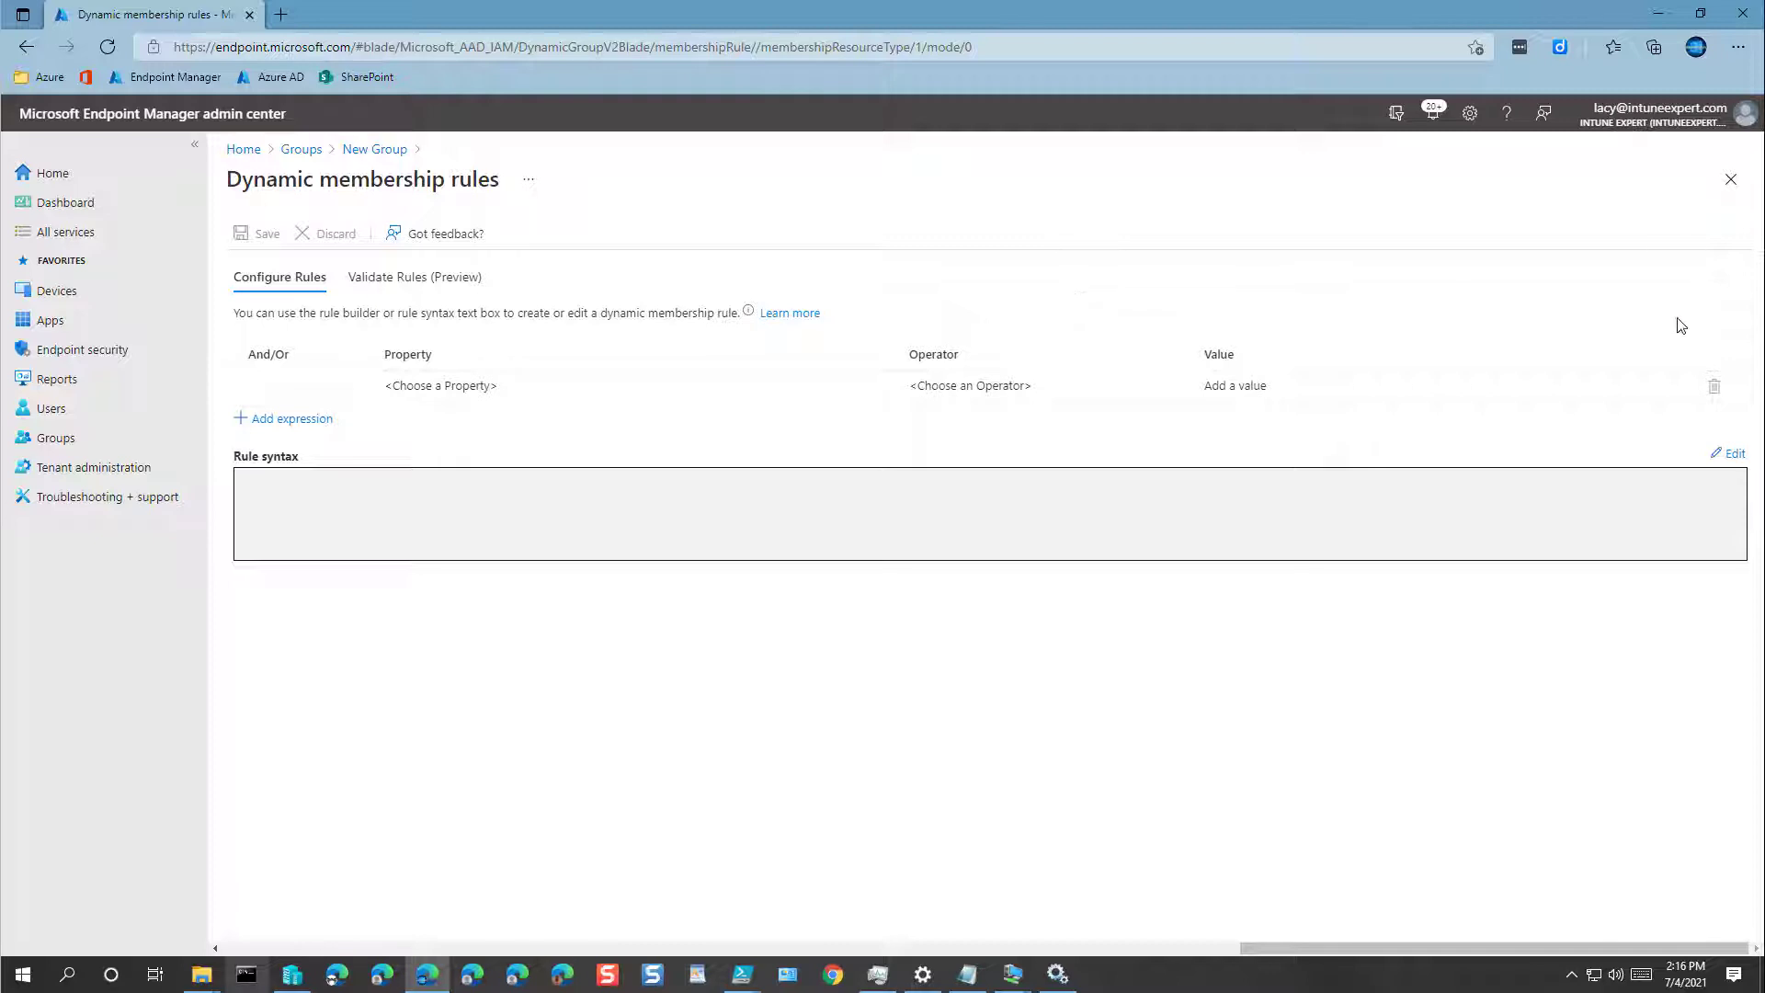
Step: Paste the rule 'deviceOSType contains Windows and deviceOwnership contains Personal' into rule syntax and save it
left_click(1735, 455)
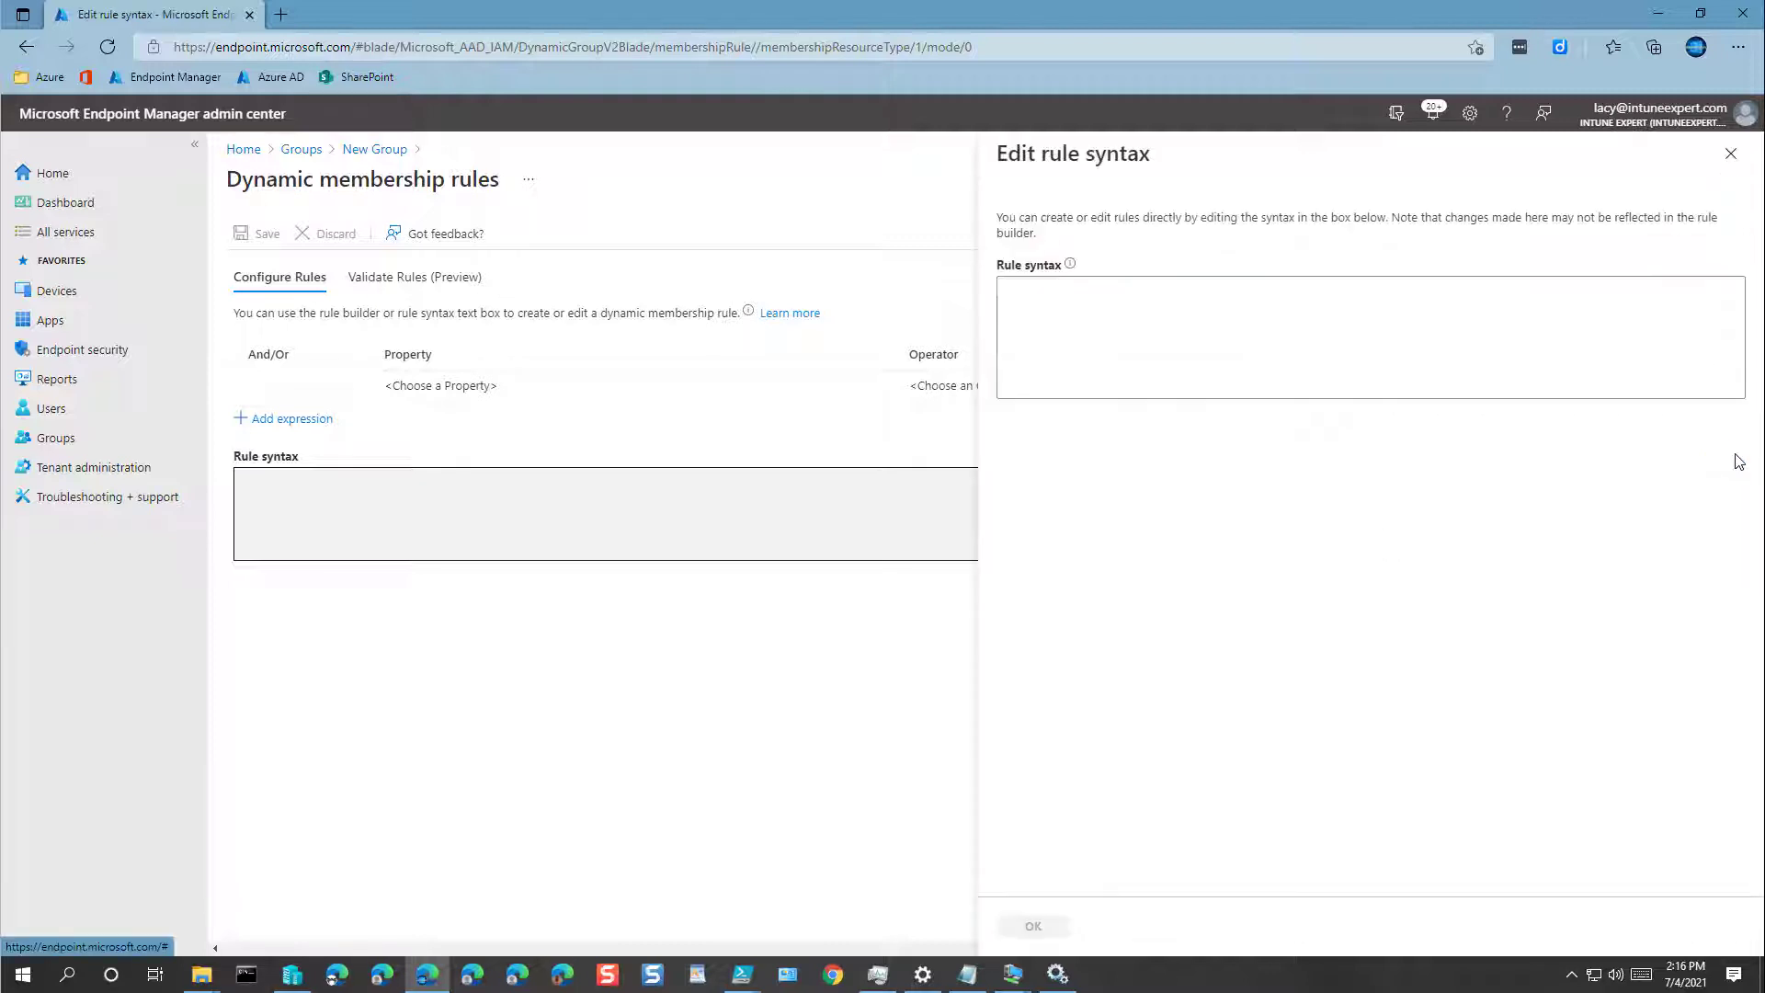
right_click(1068, 293)
left_click(1195, 474)
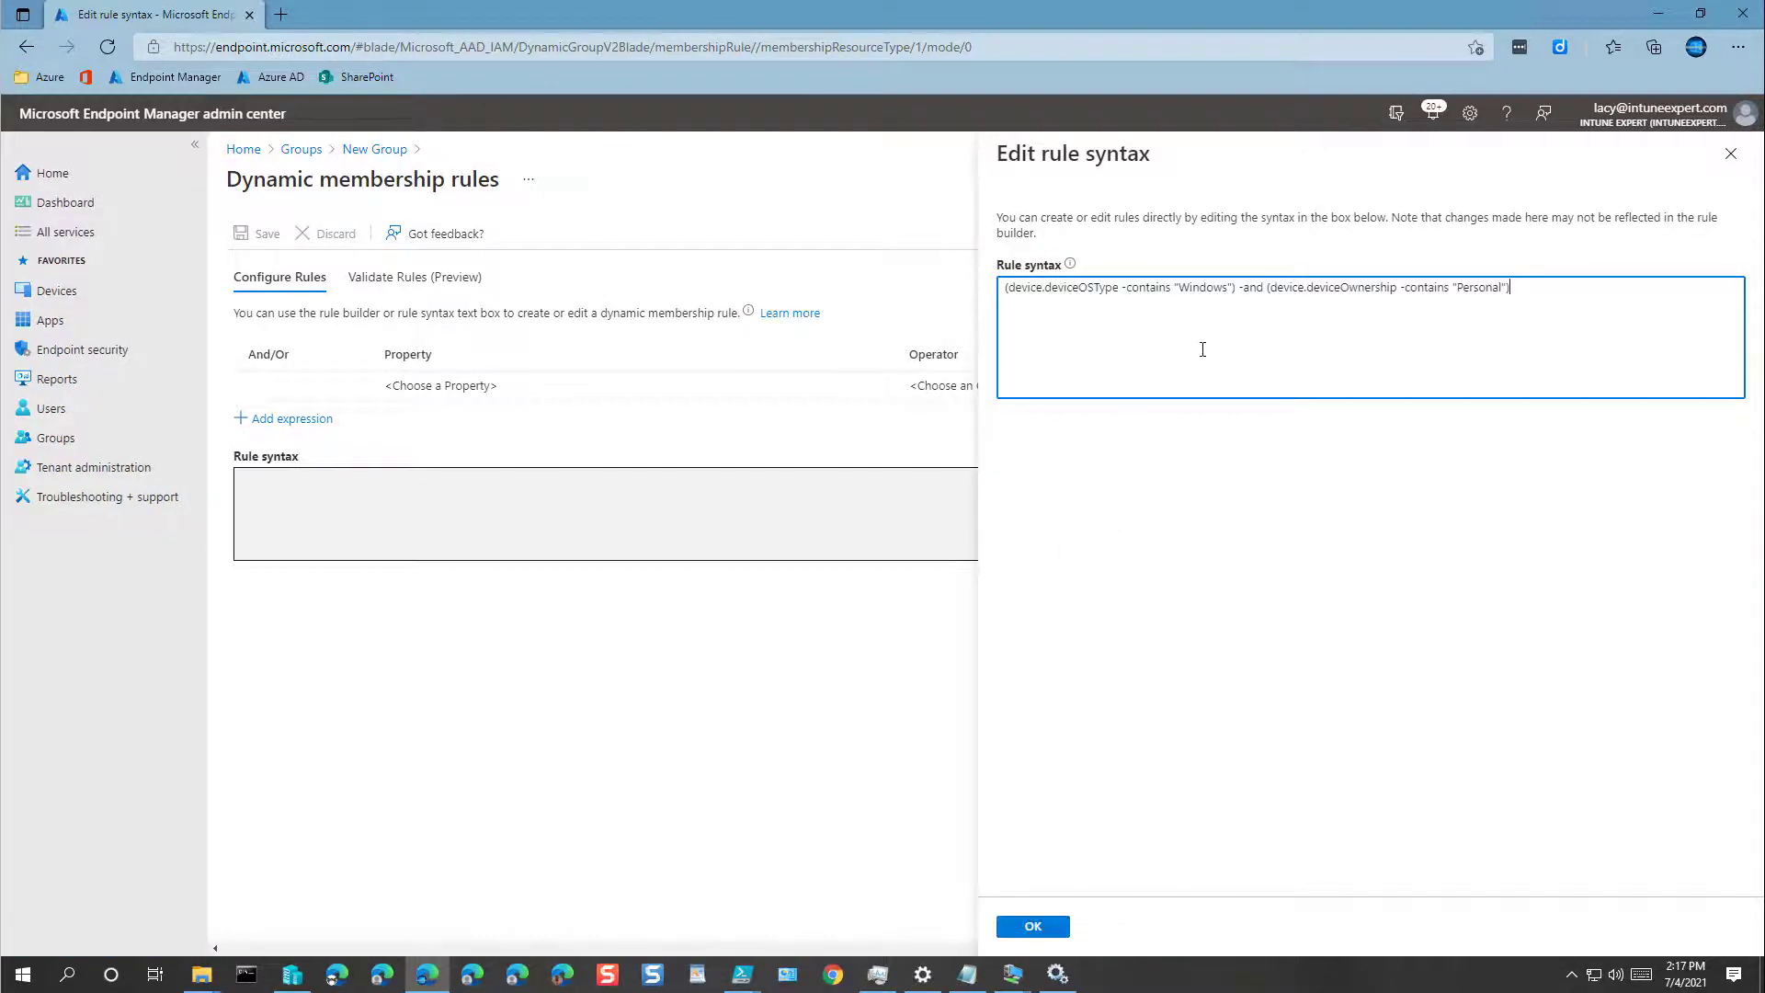
left_click(1034, 926)
mouse_move(427, 396)
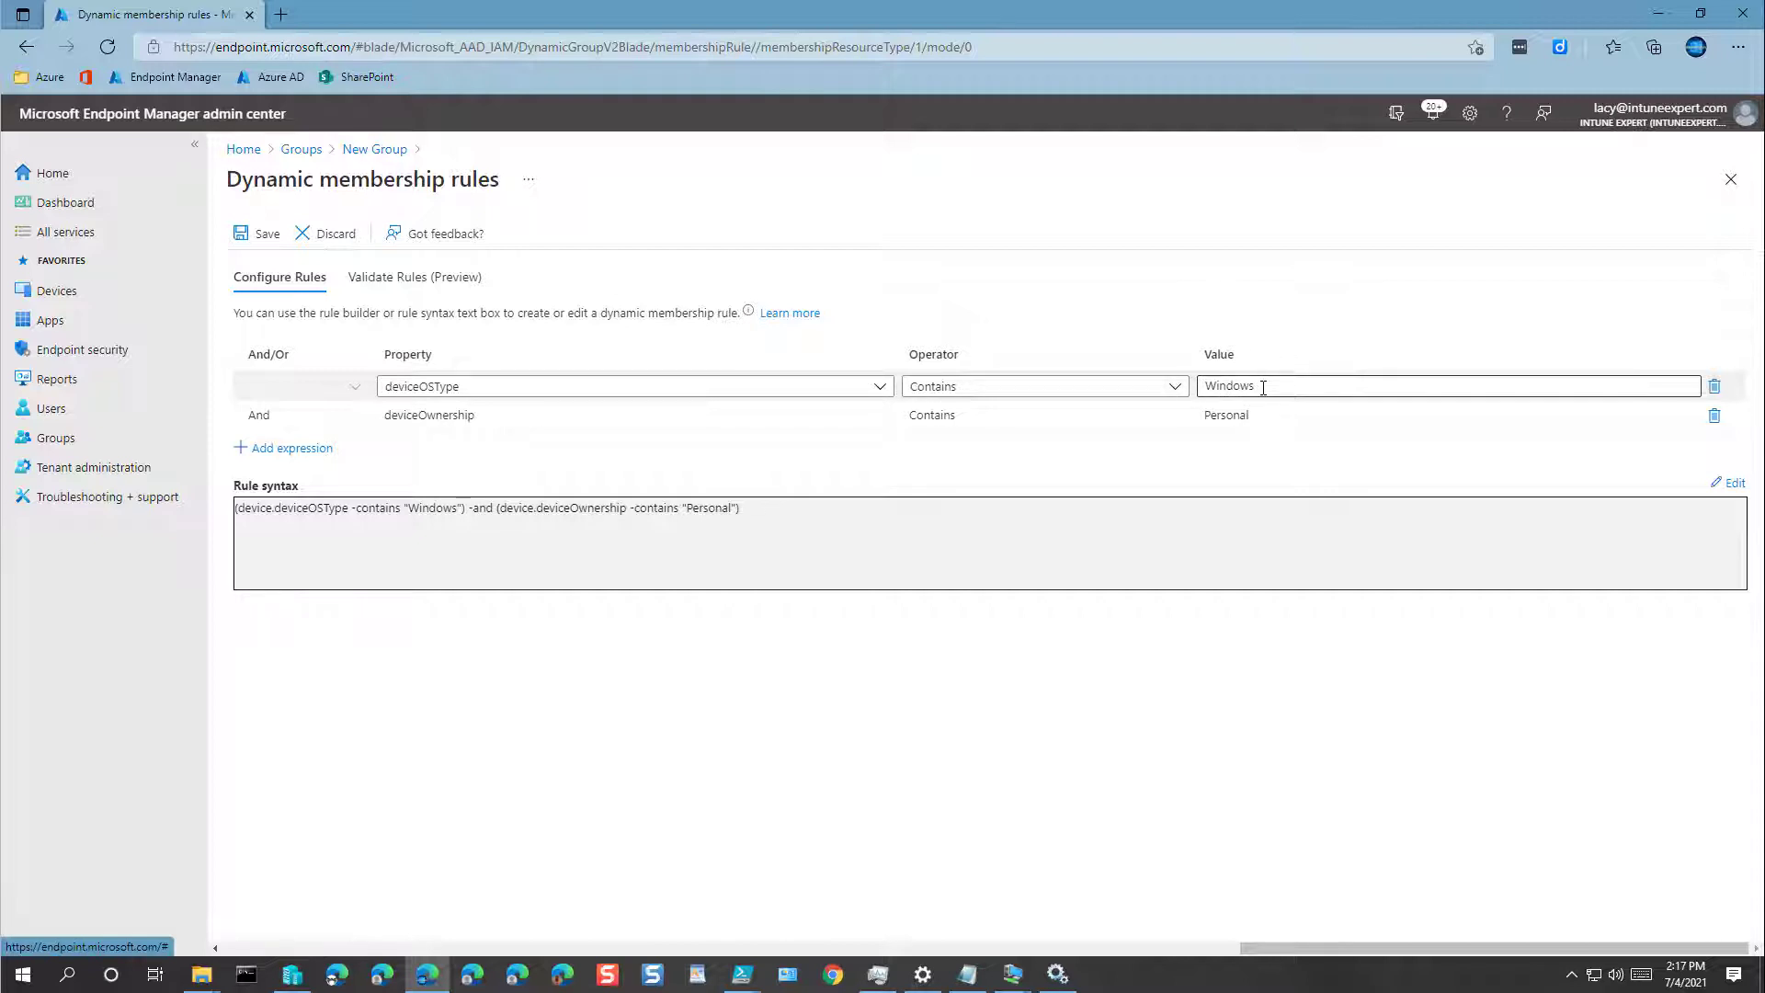
mouse_move(428, 432)
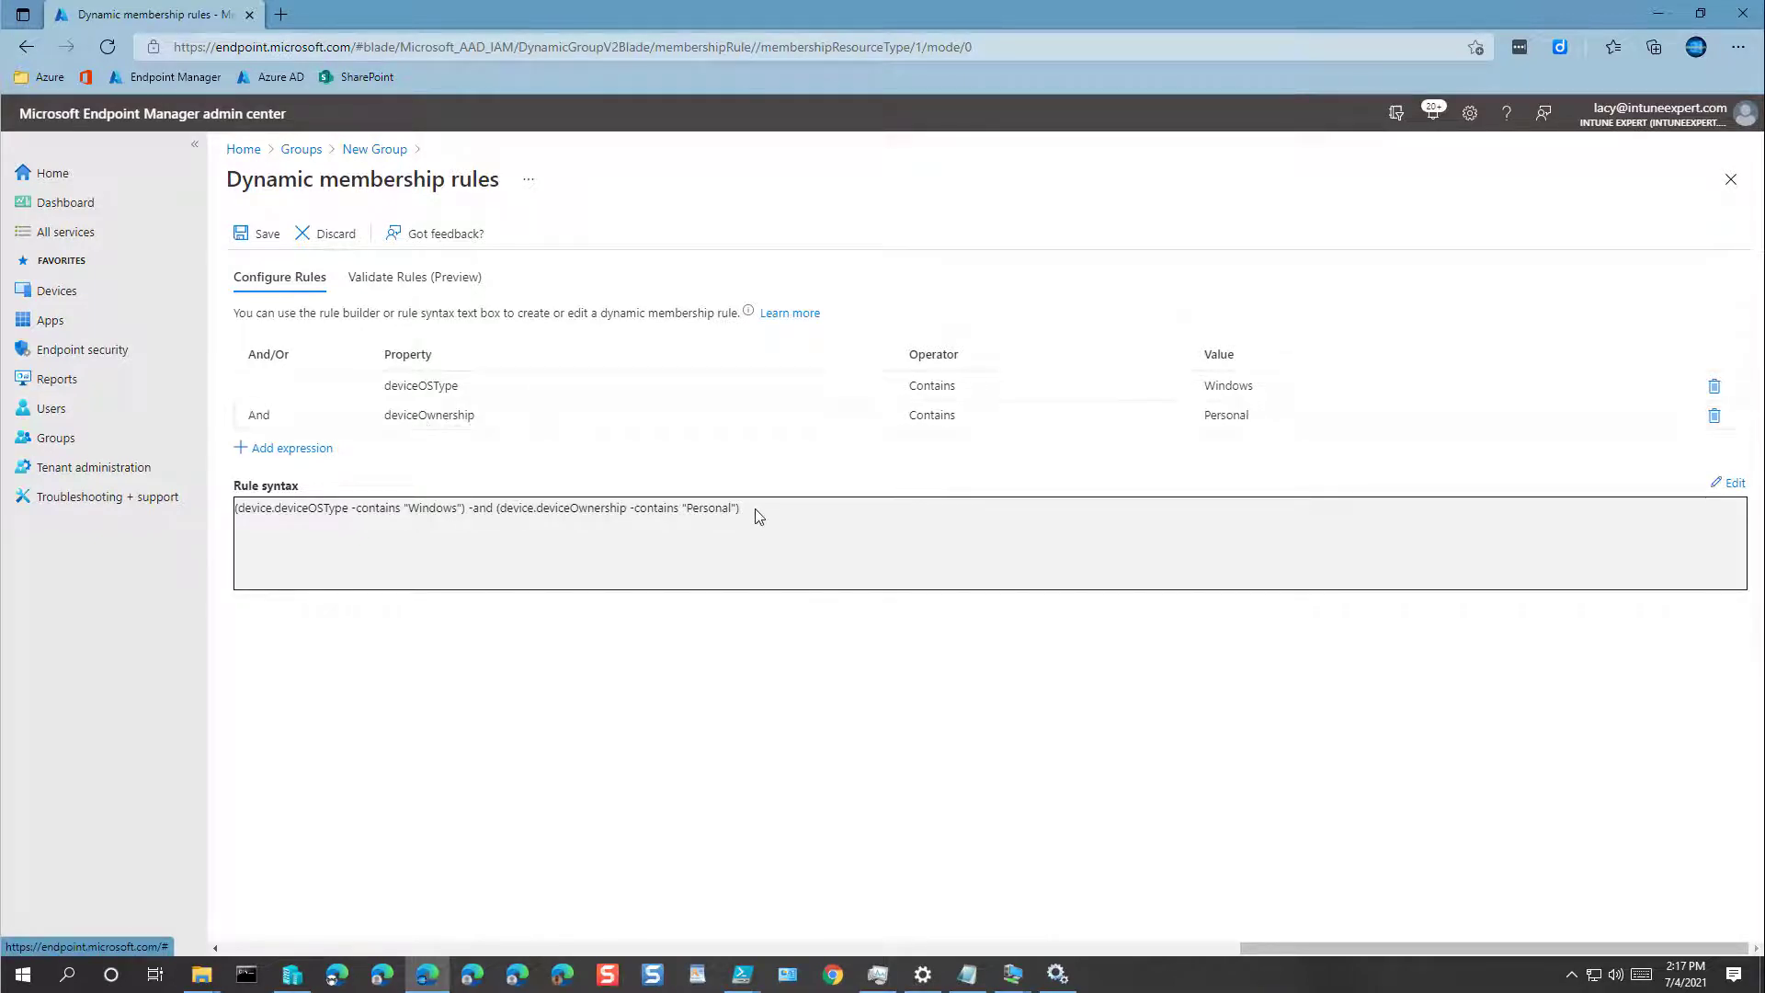
left_click(260, 238)
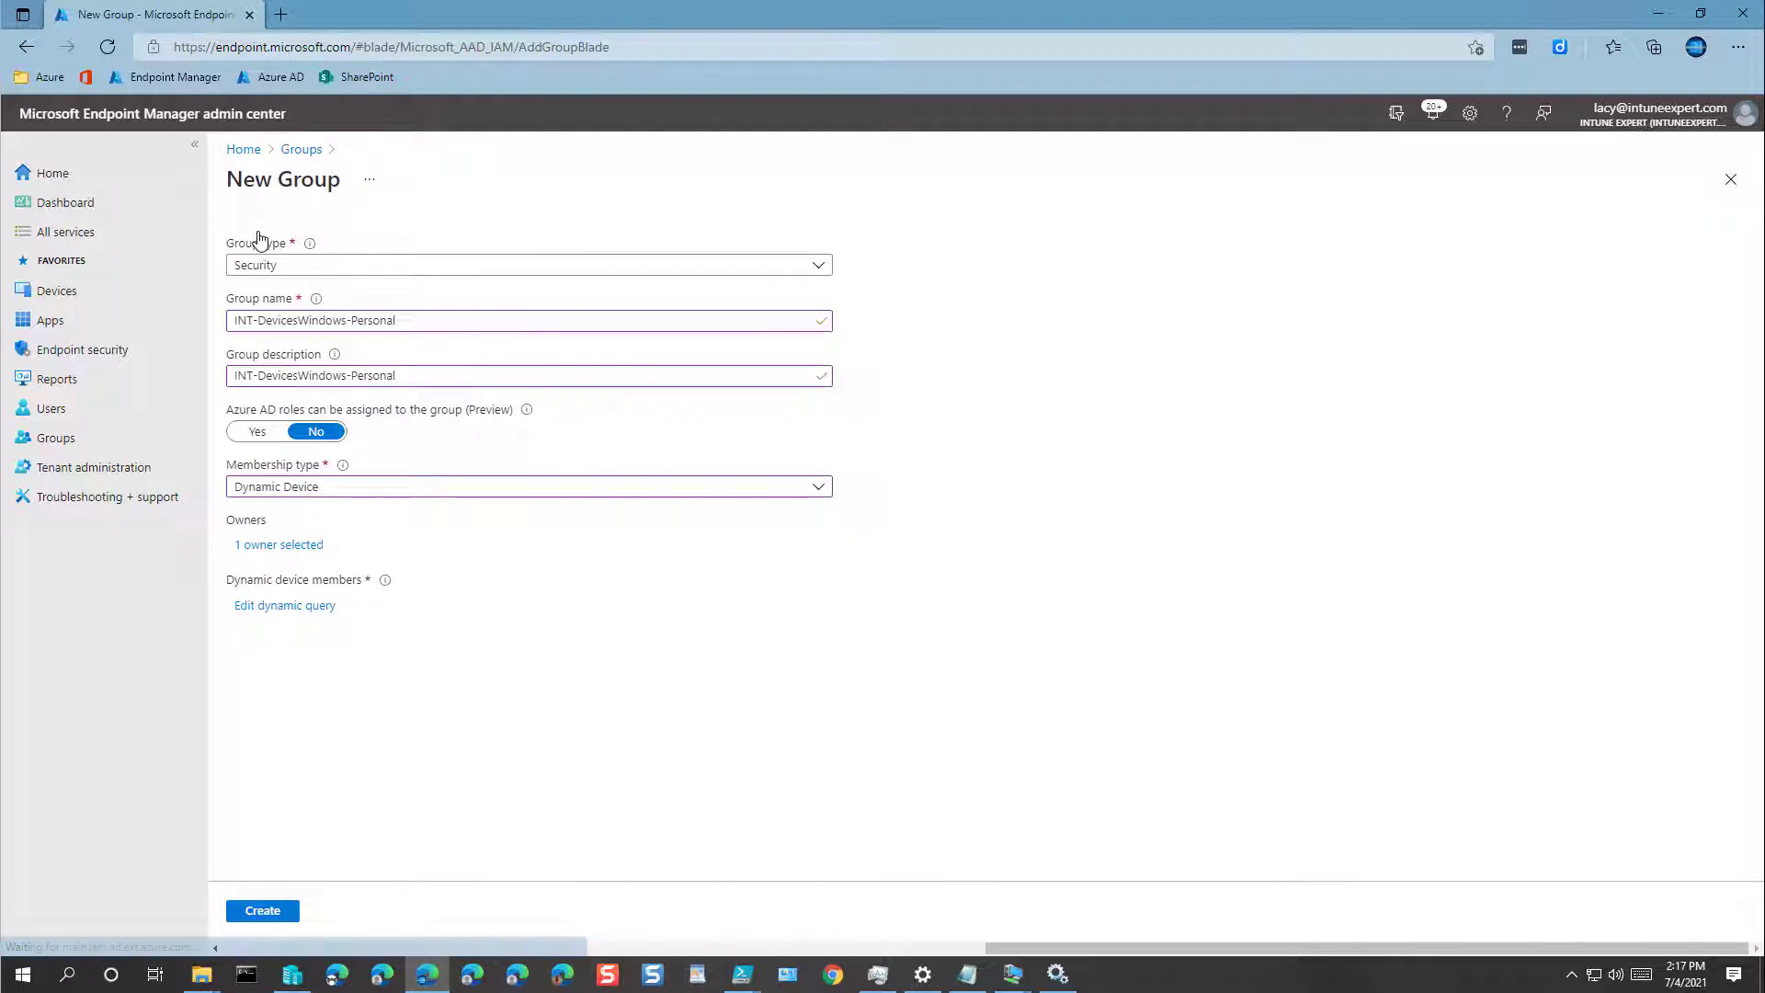
Step: Create INT-DevicesWindows-Personal, copy the INT-DevicesWindows name from the refreshed list, and start a new group
left_click(267, 916)
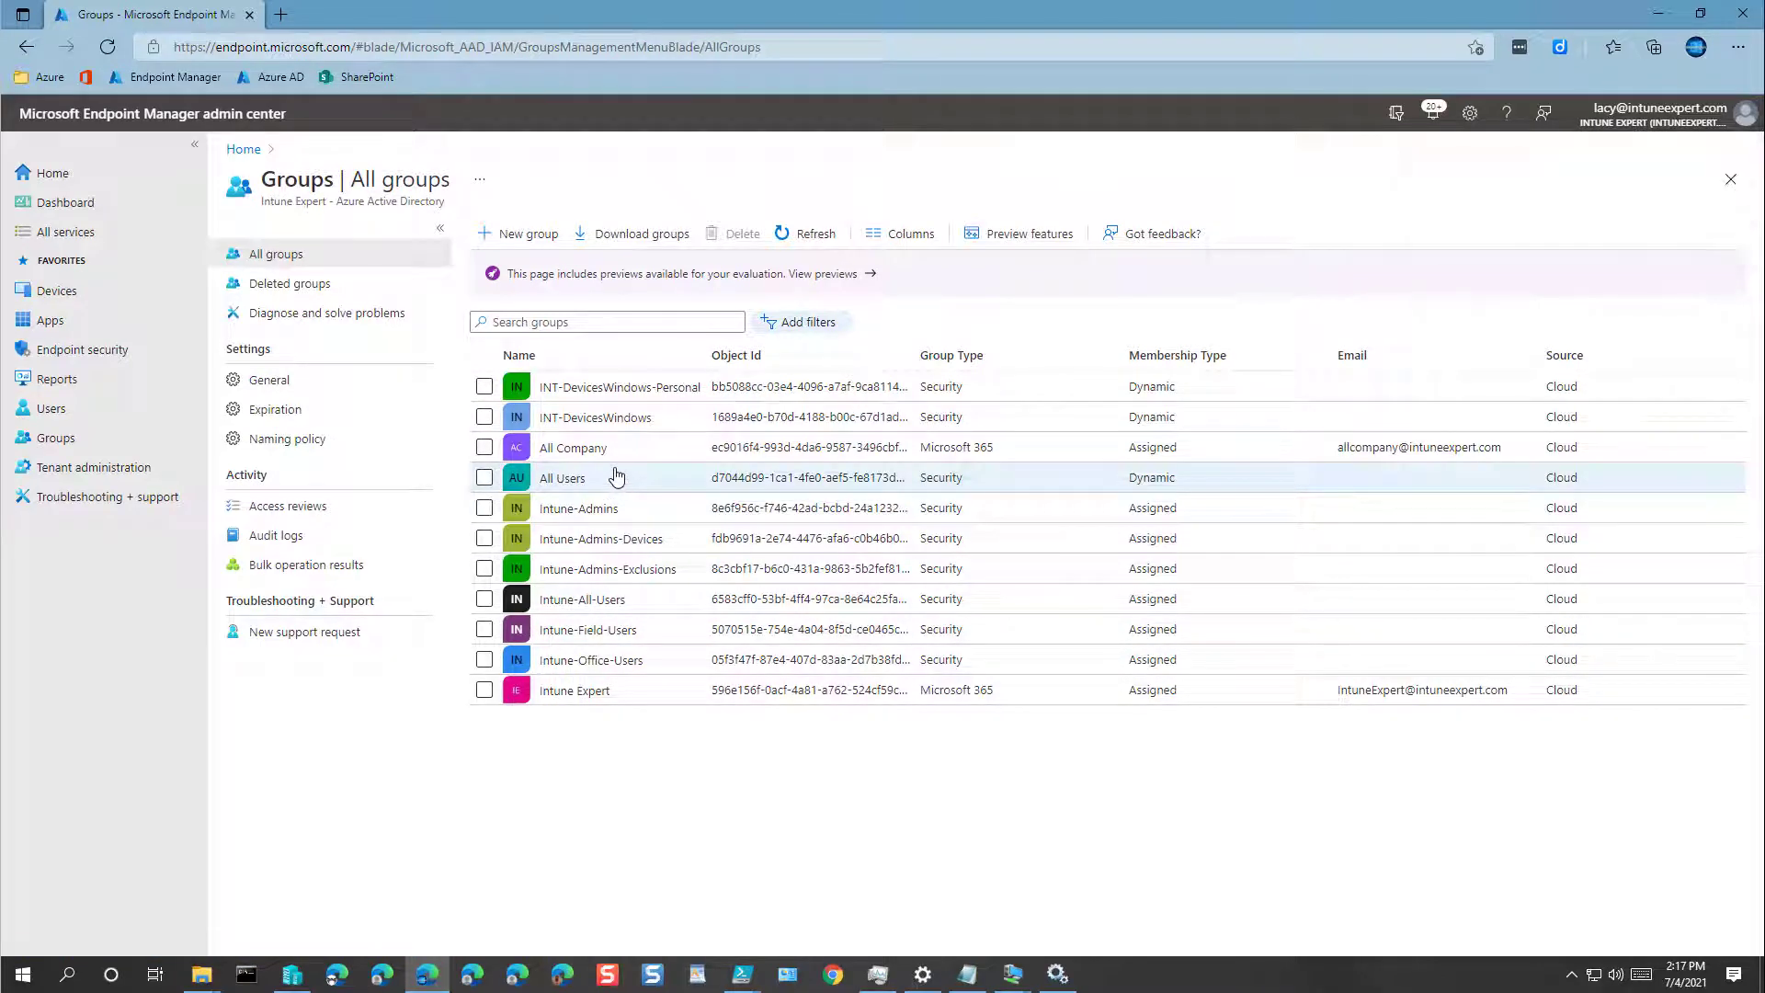
left_click(813, 234)
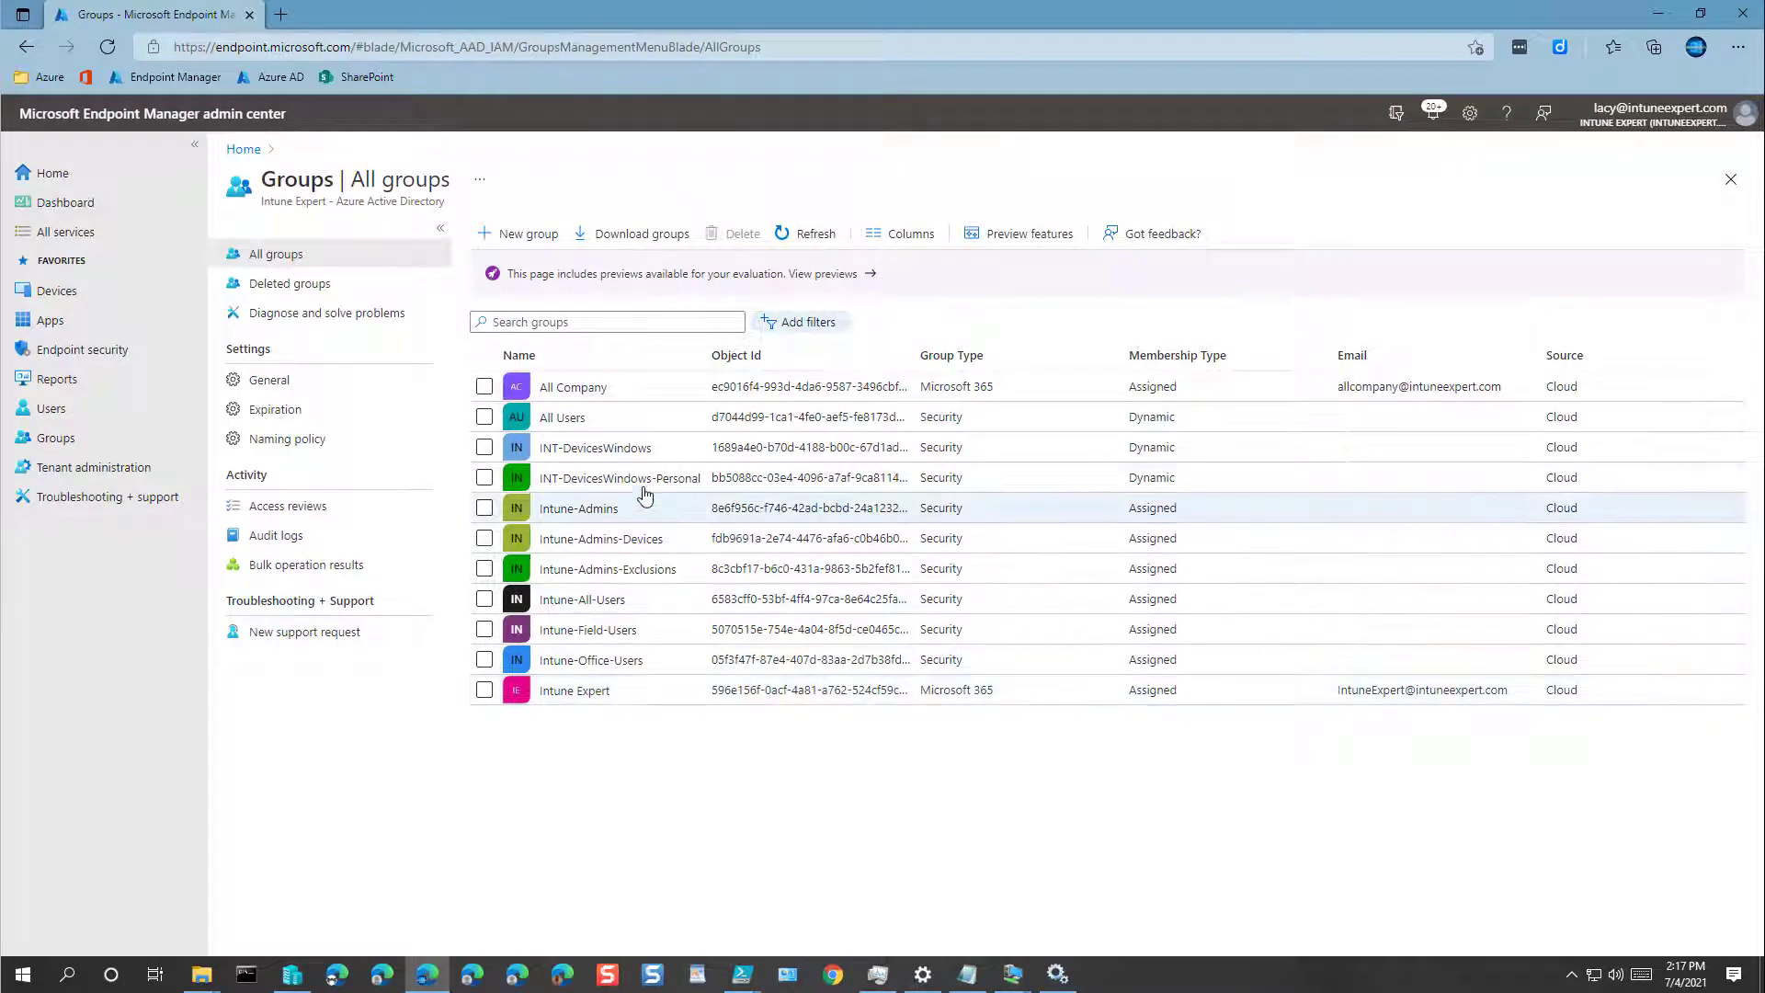
left_click_drag(653, 457, 541, 457)
key("ctrl+c")
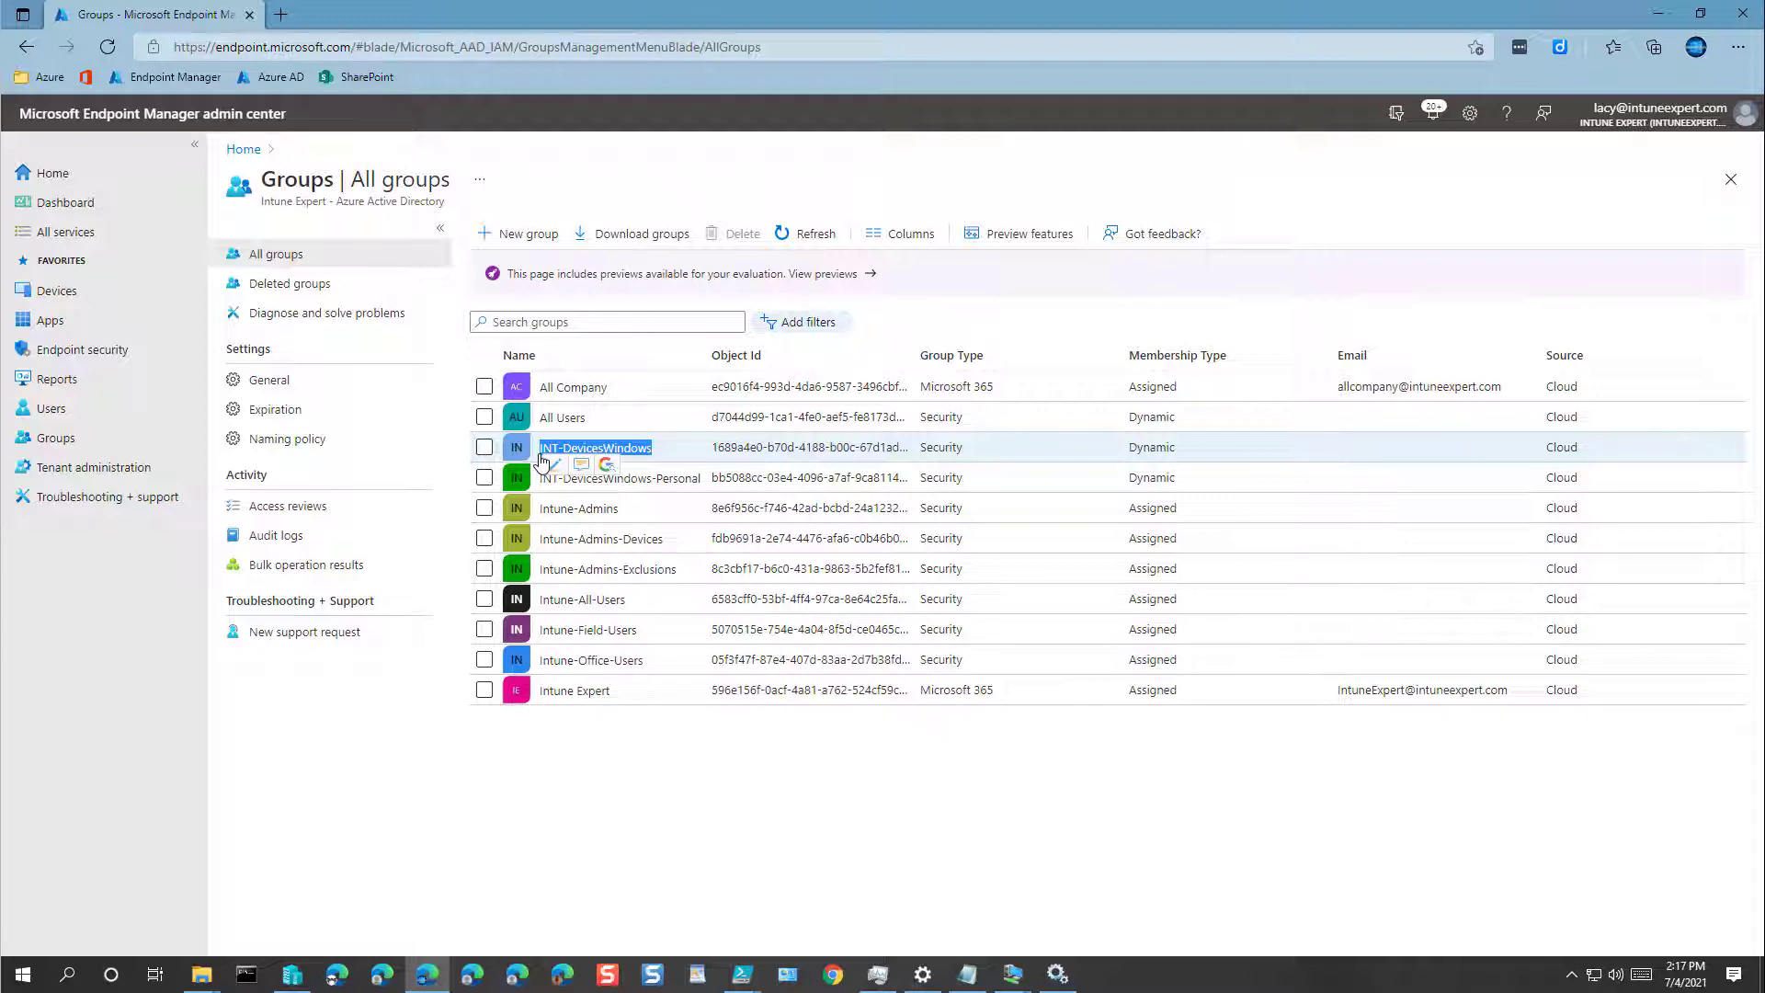
left_click(516, 234)
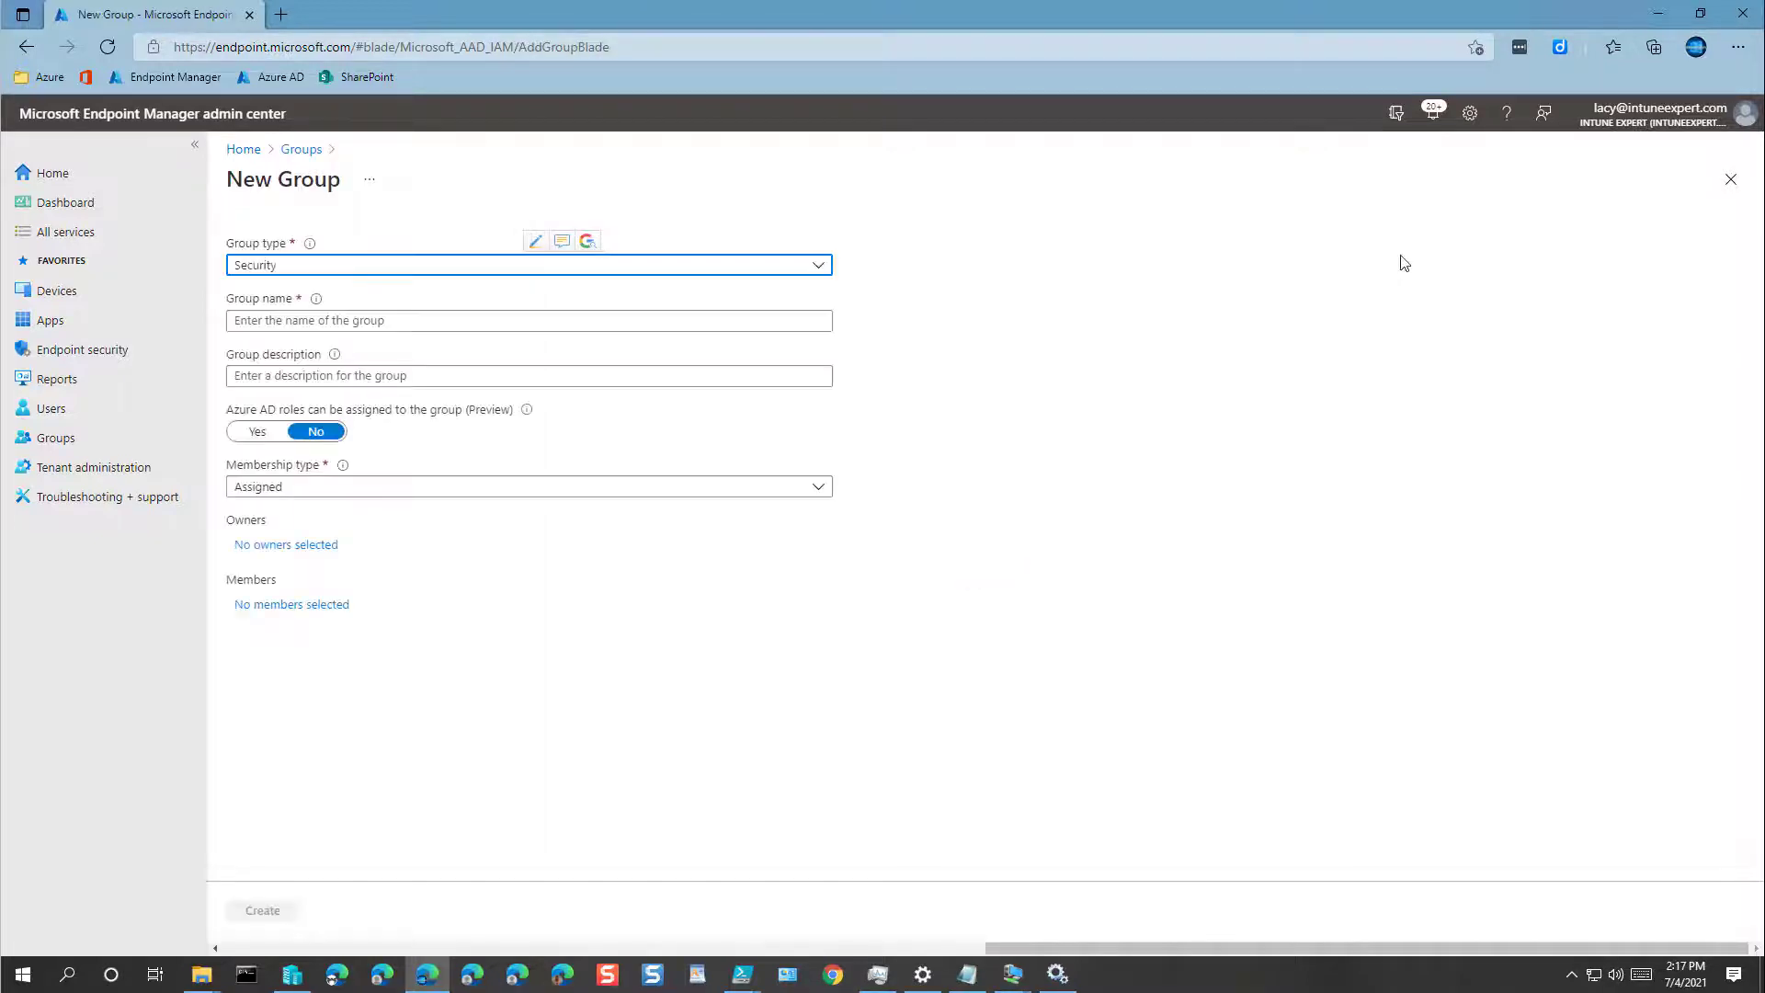
Step: Name the group INT-DevicesWindows-Corporate and reuse that name as its description
left_click(372, 322)
key("ctrl+v")
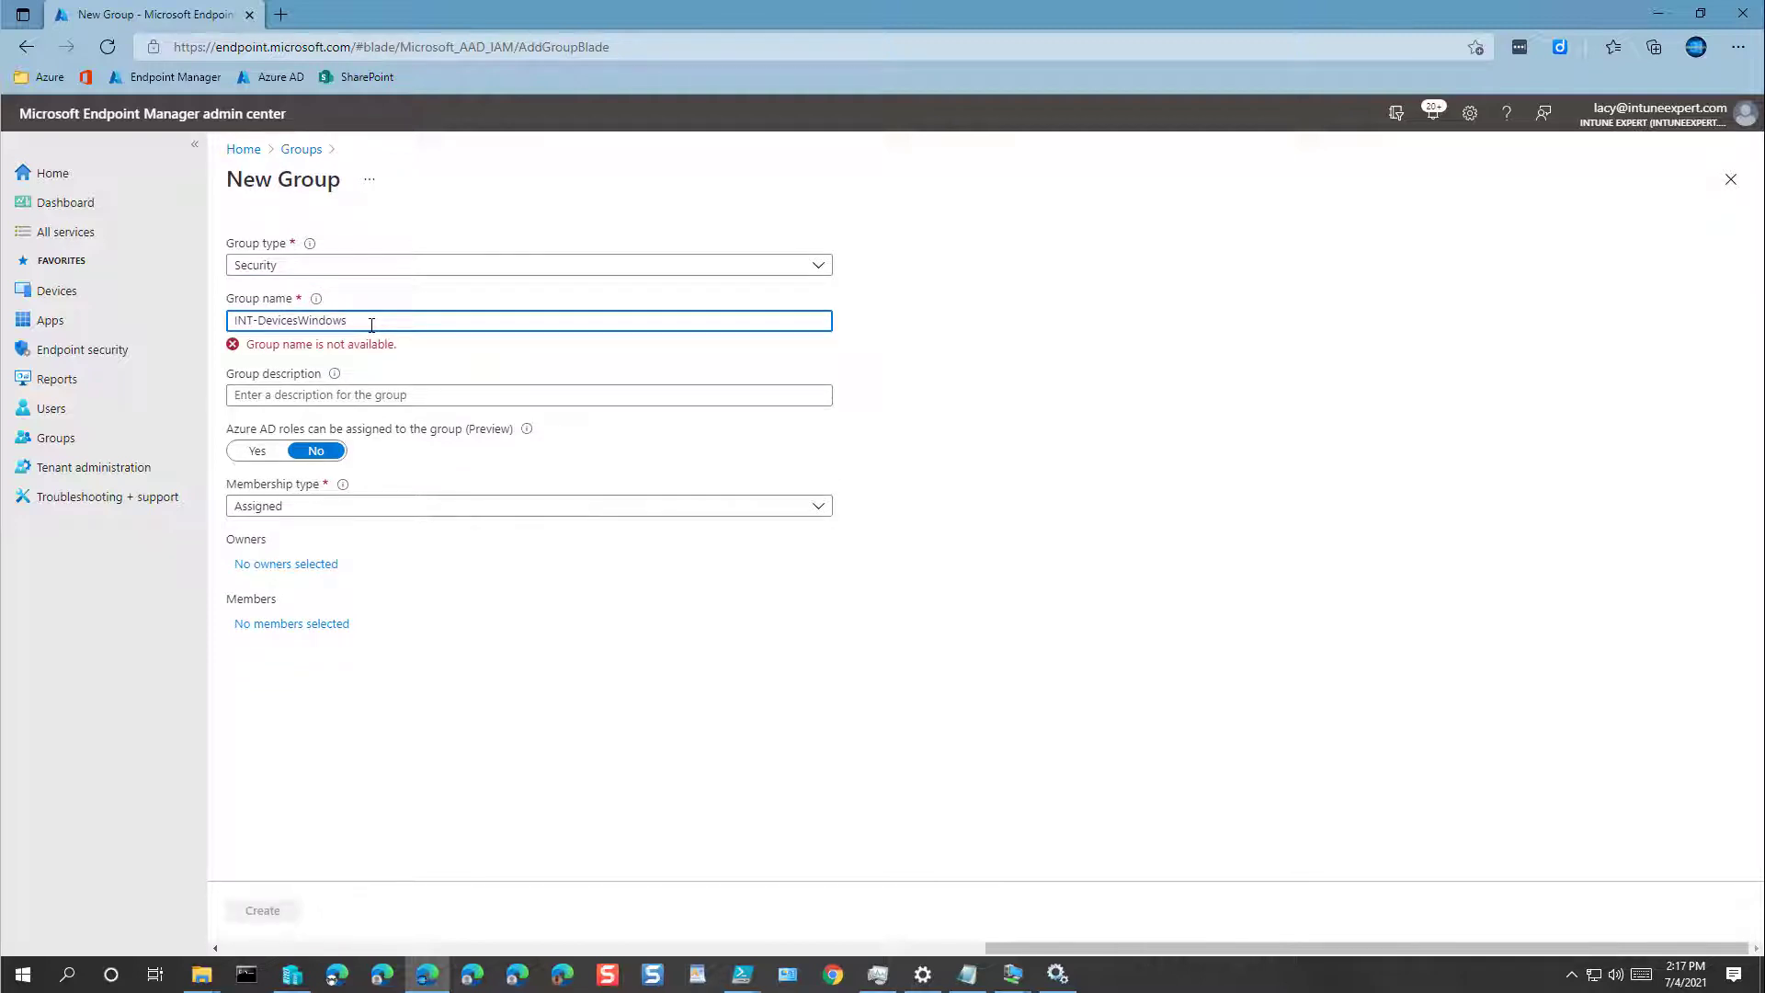
type("-Corporate")
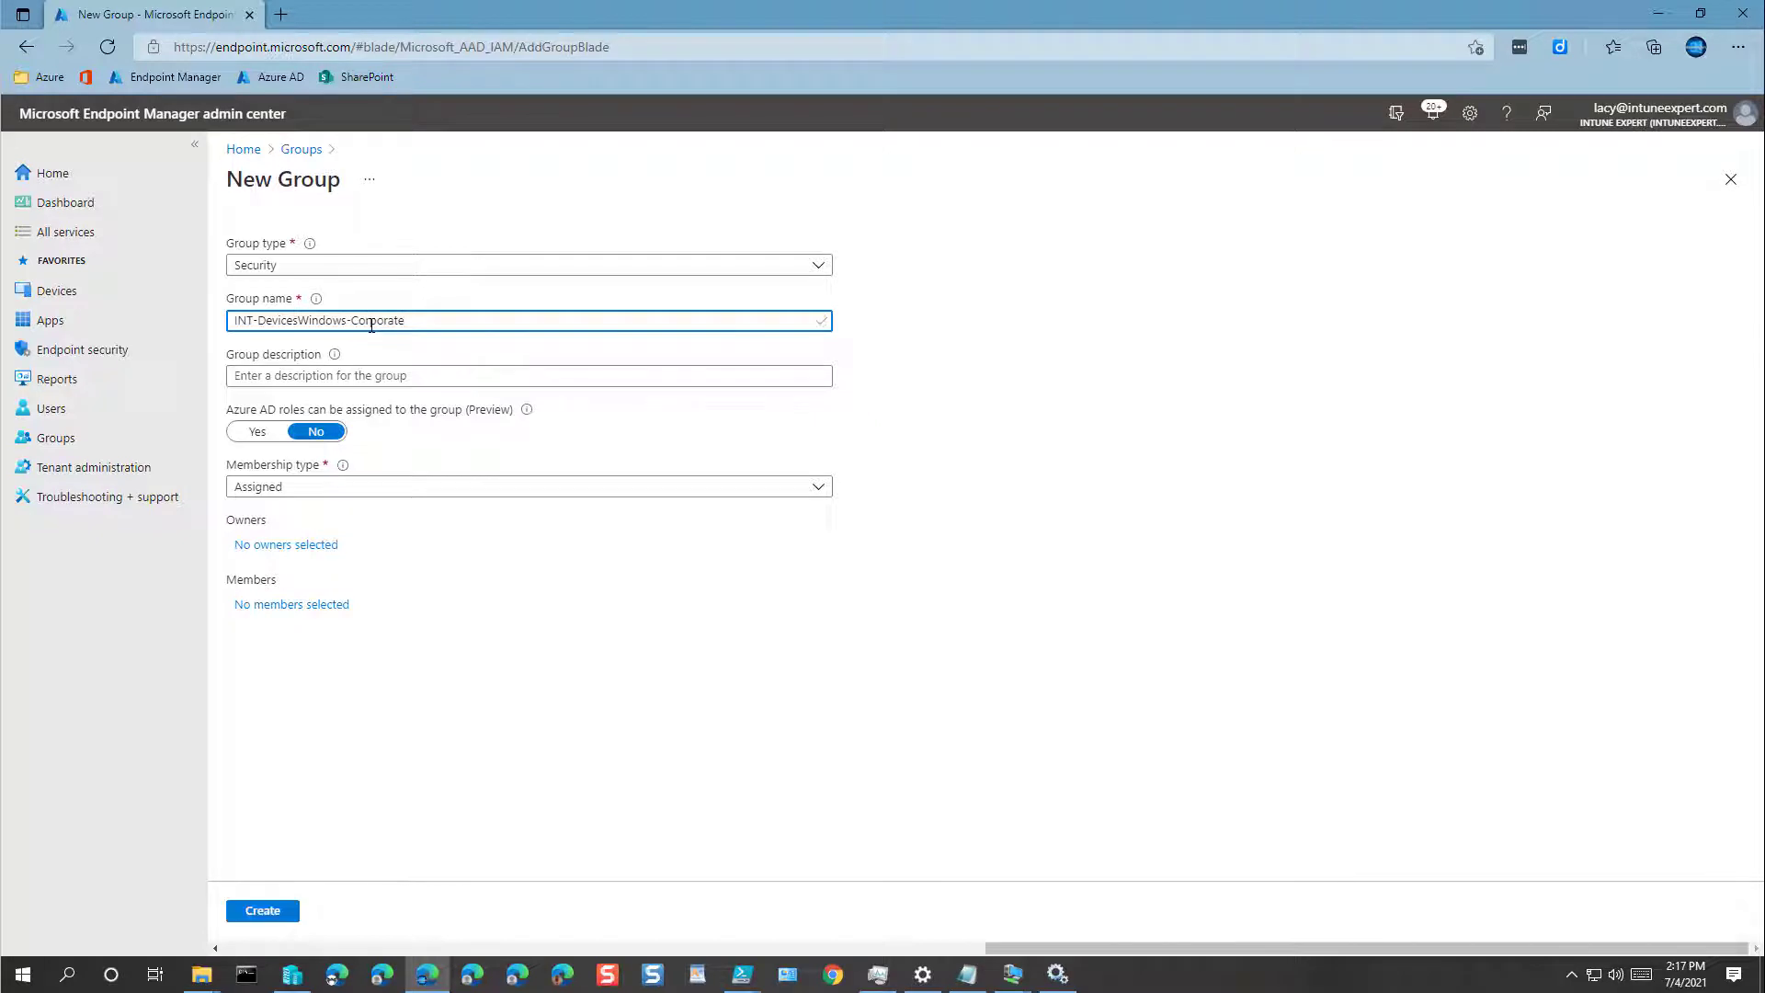
key("ctrl+a")
key("ctrl+c")
key("Tab")
key("ctrl+v")
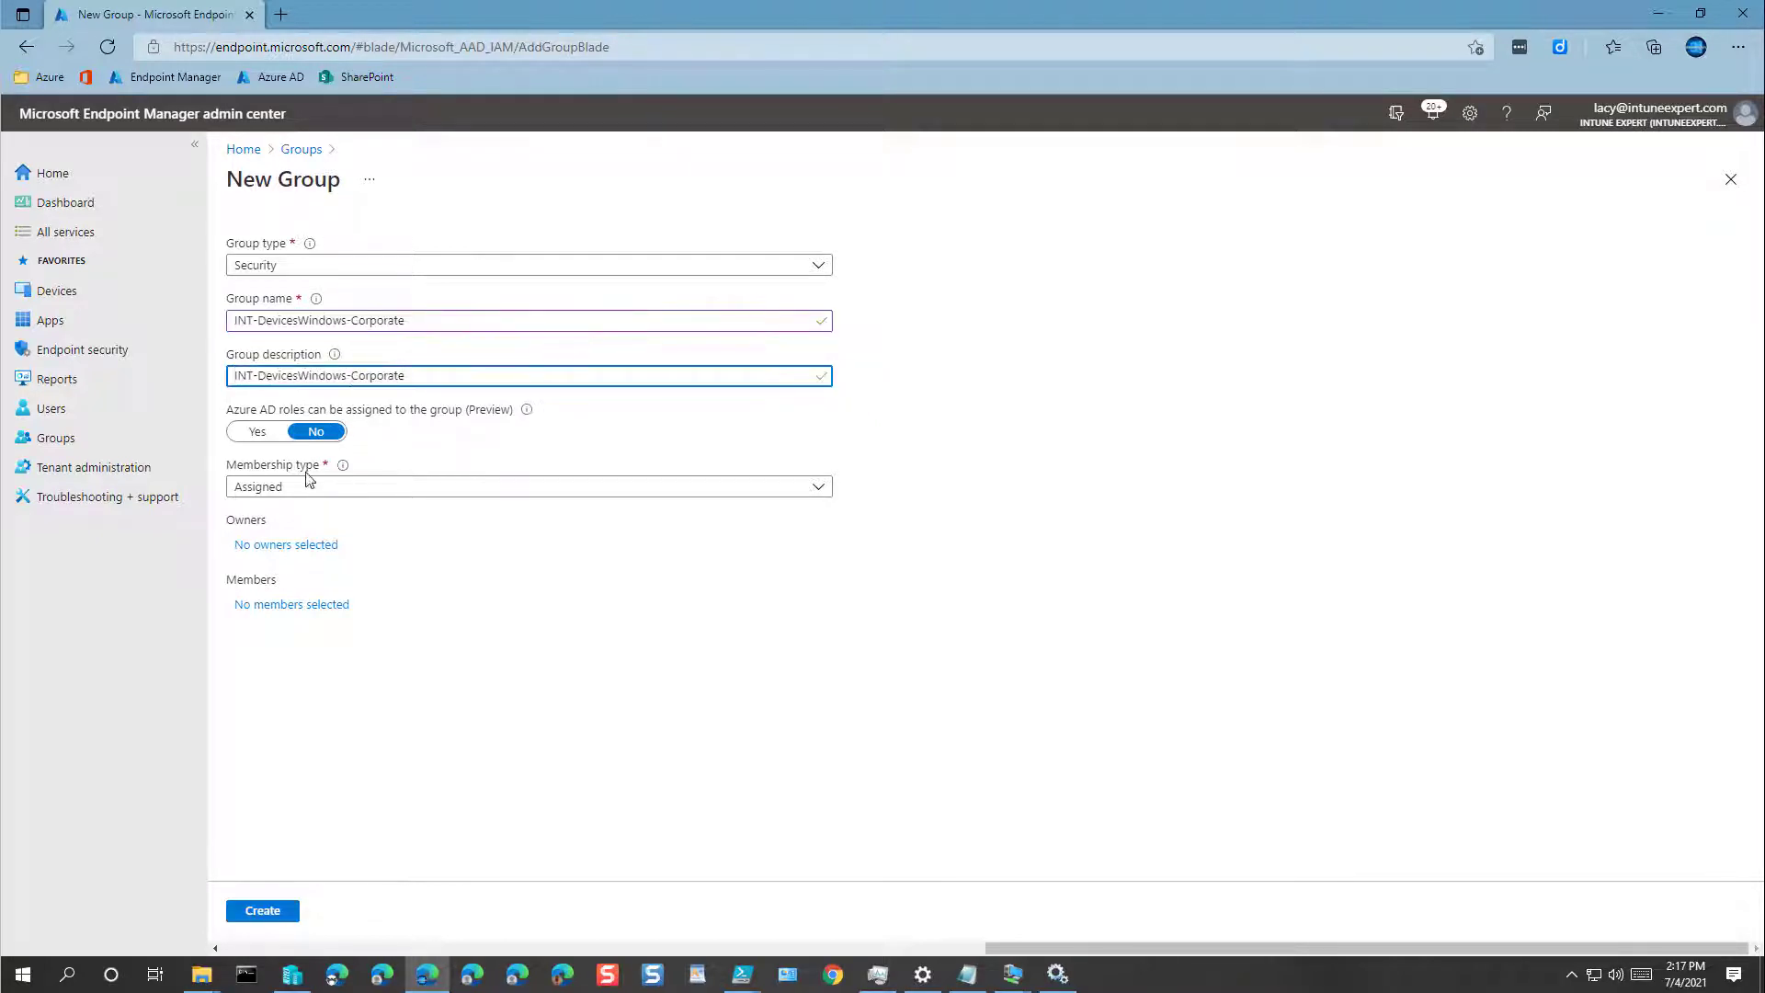
Step: Add one user as owner and set membership type to Dynamic Device with a dynamic query
left_click(292, 544)
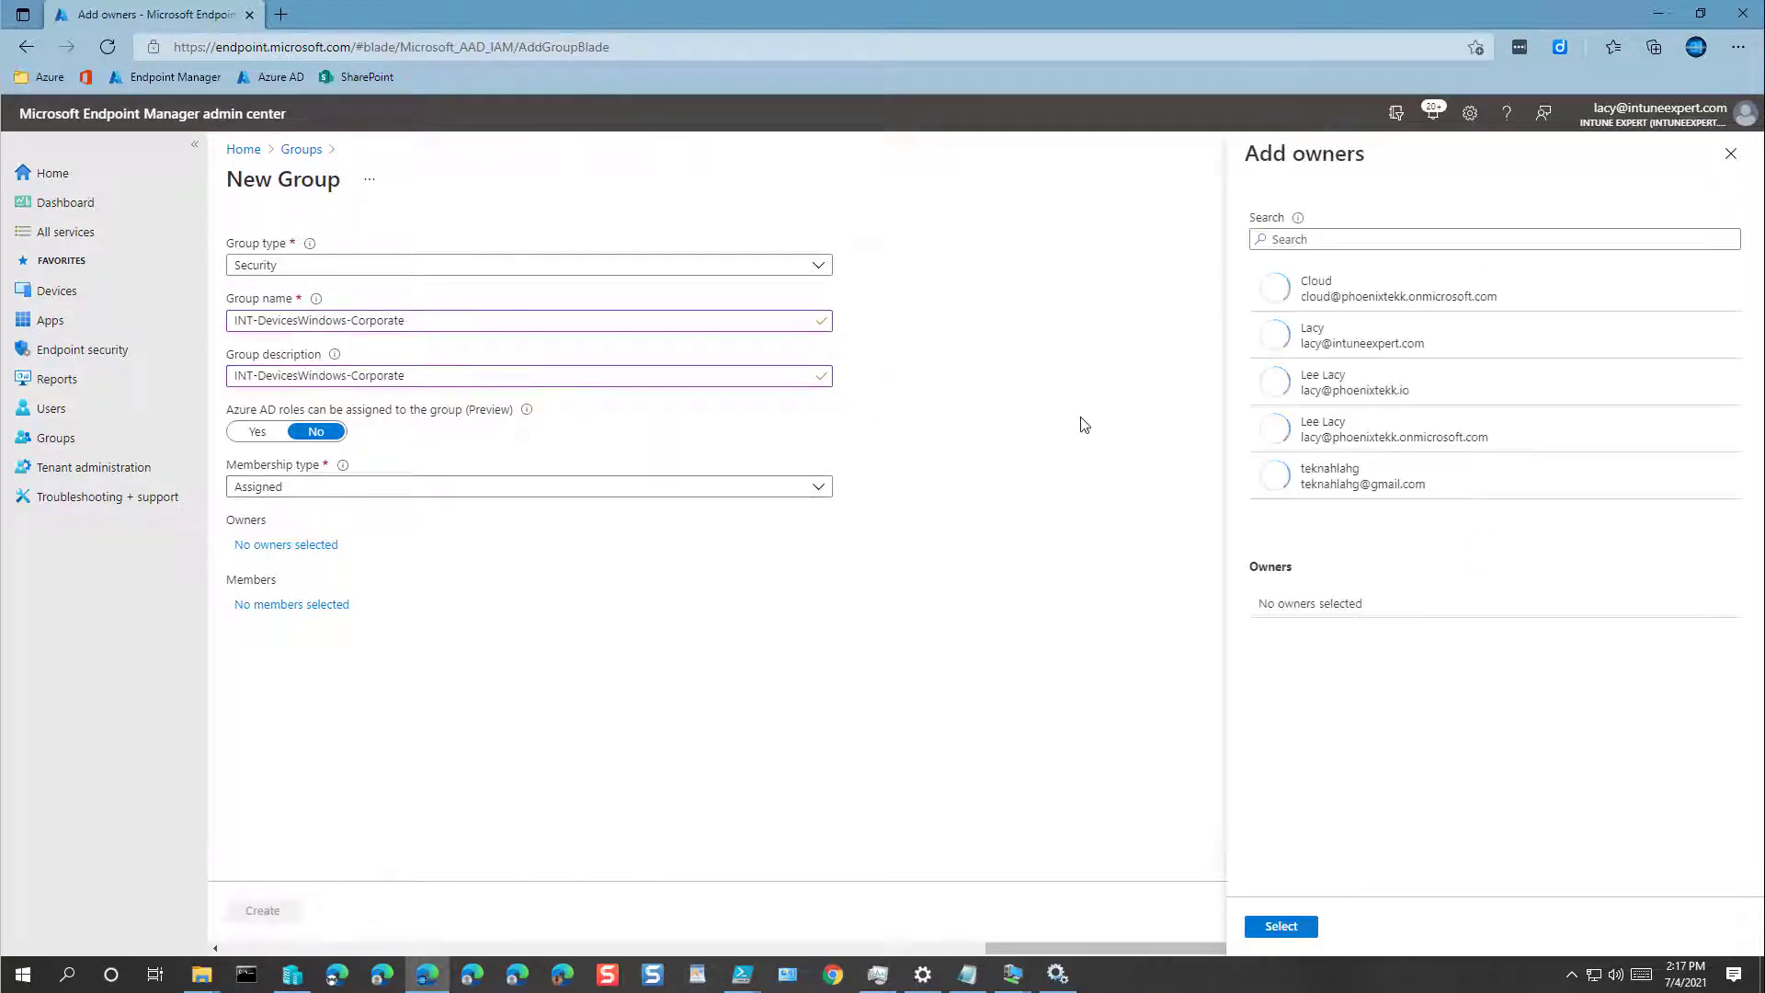
left_click(1344, 342)
left_click(1280, 925)
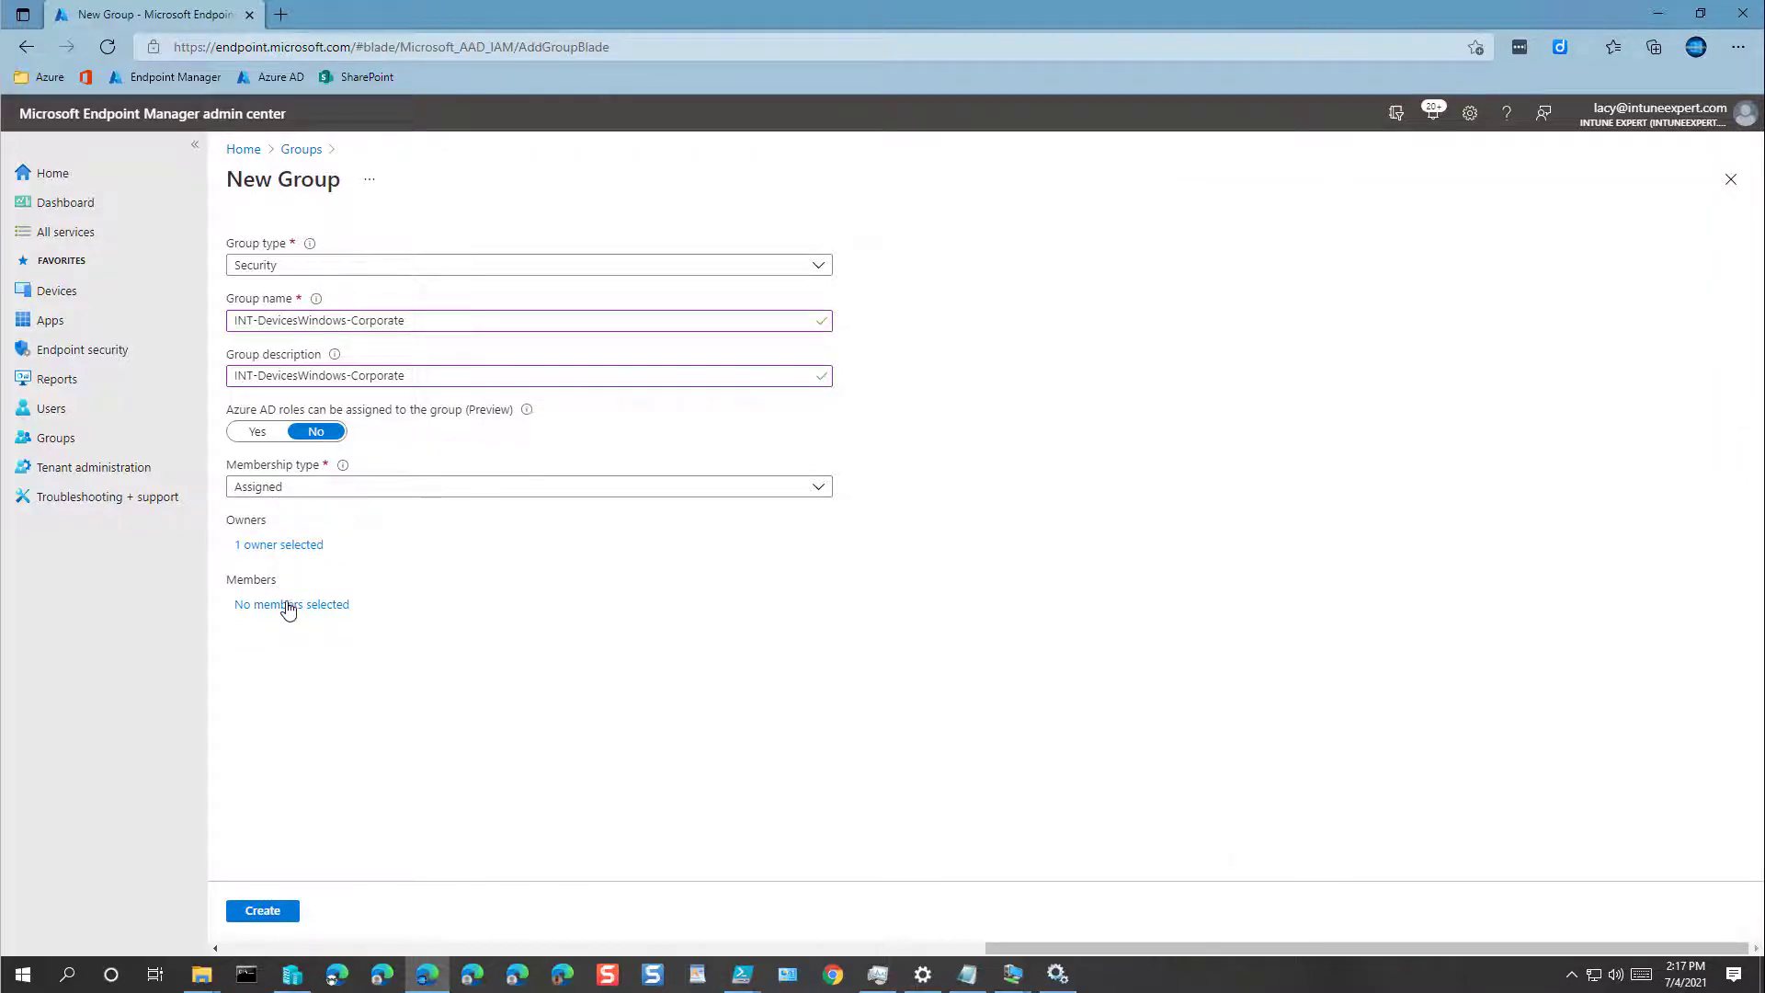
left_click(285, 489)
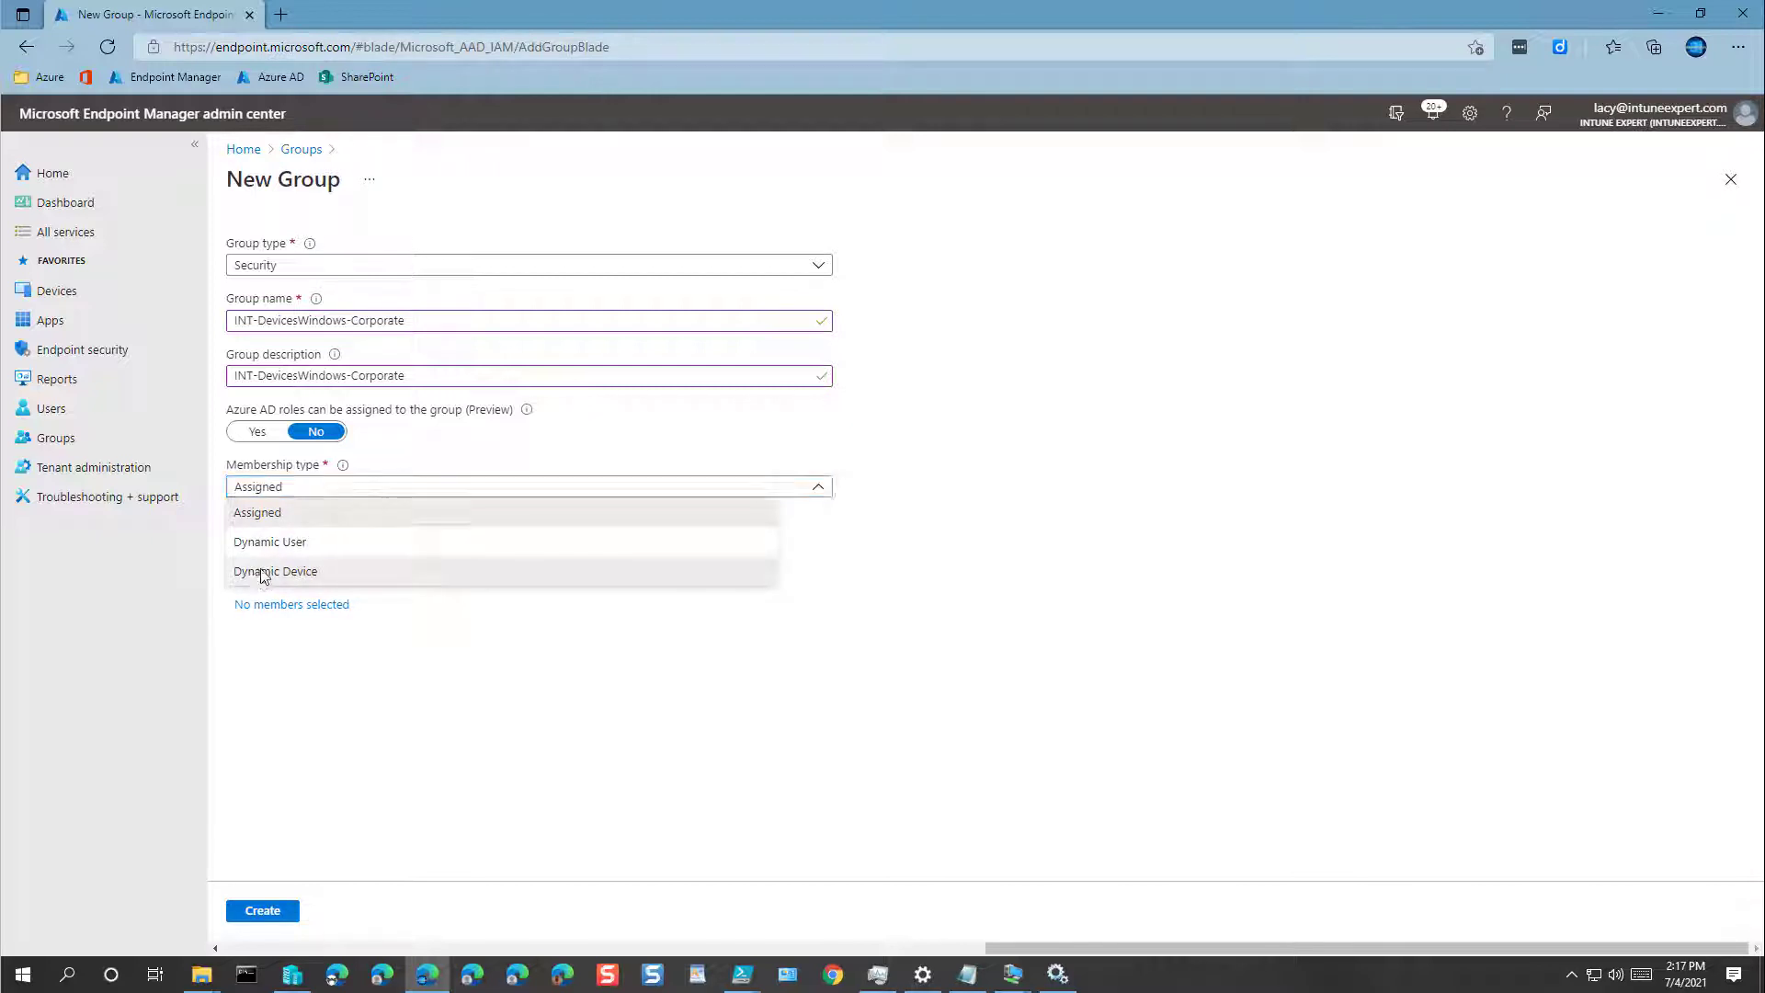
left_click(264, 571)
left_click(280, 607)
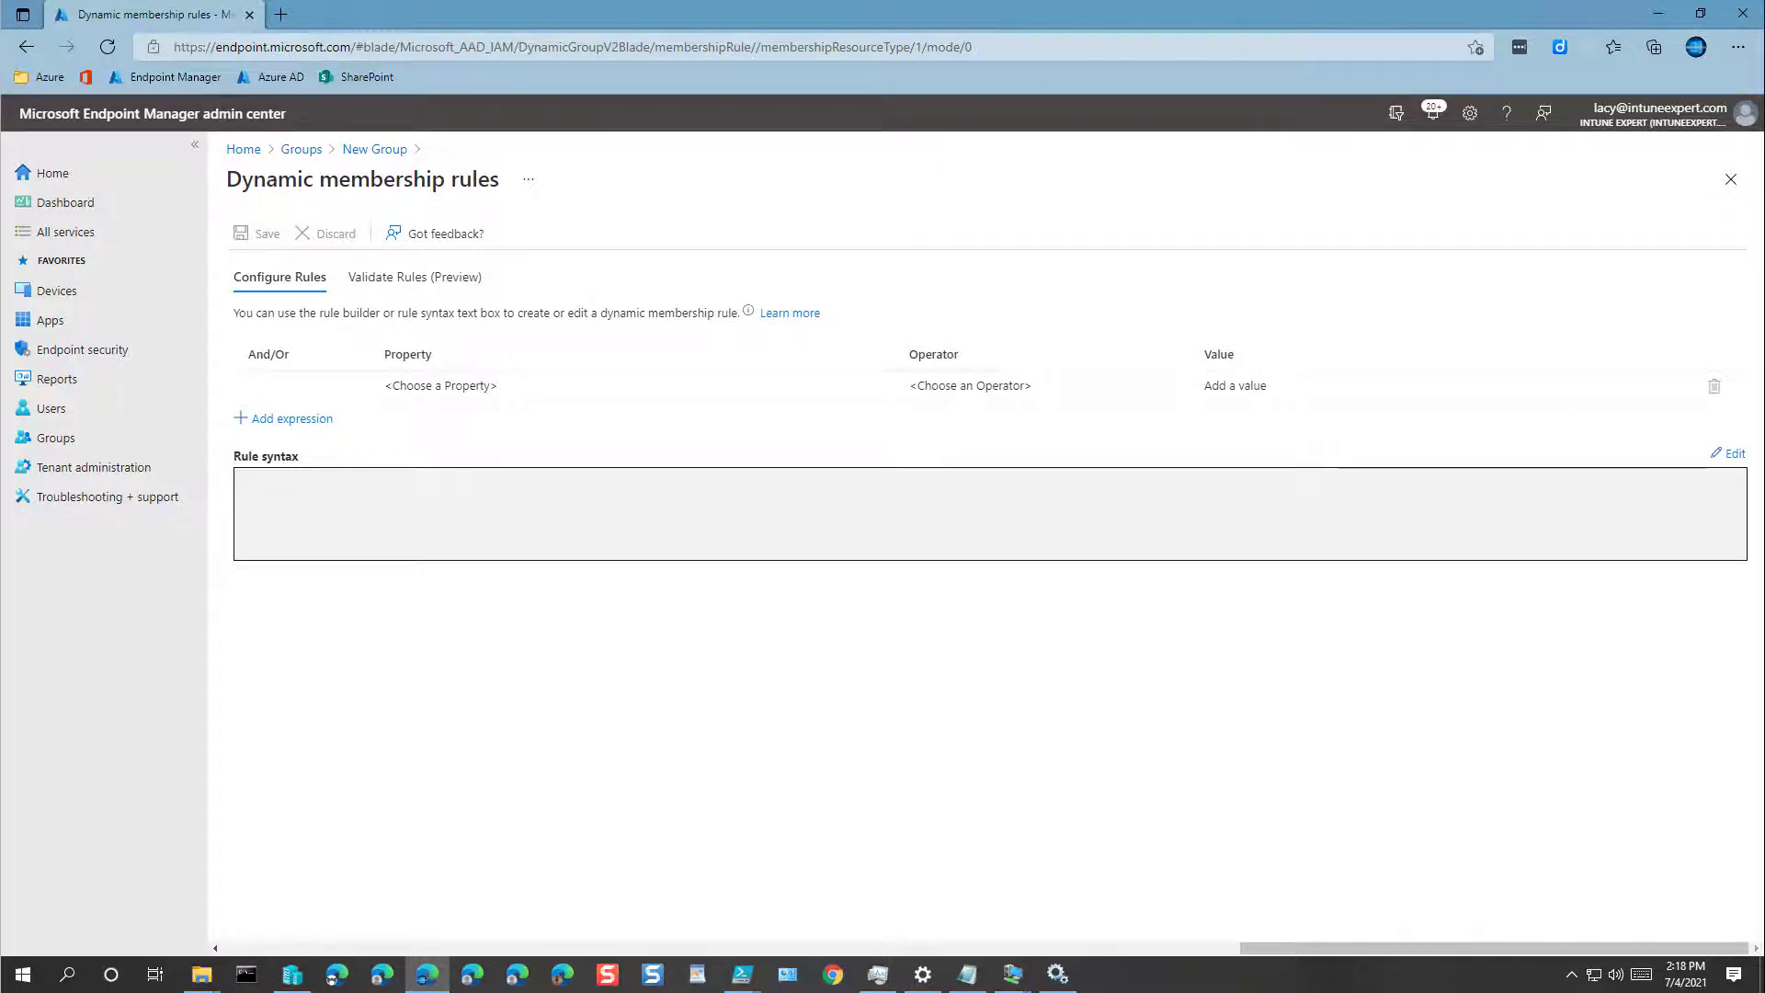
Step: Paste the Windows-and-Company ownership rule, save it, and create INT-DevicesWindows-Corporate
left_click(1728, 454)
left_click(1052, 305)
right_click(1052, 304)
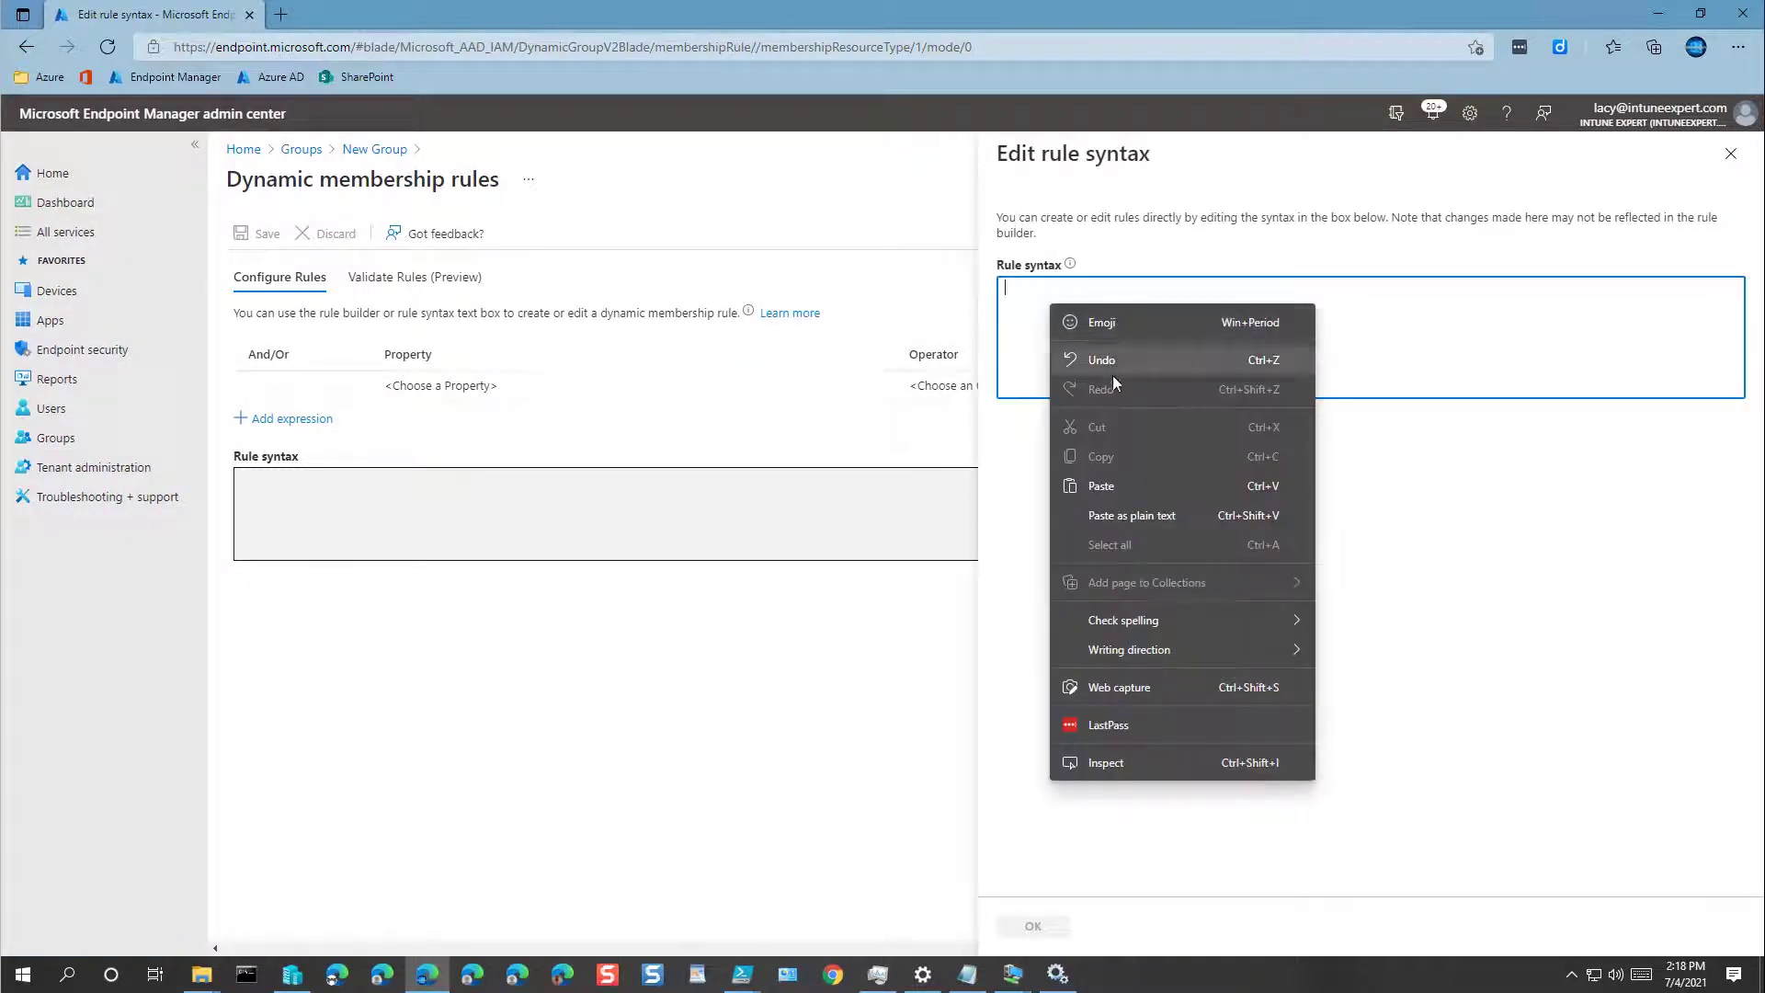
left_click(1100, 488)
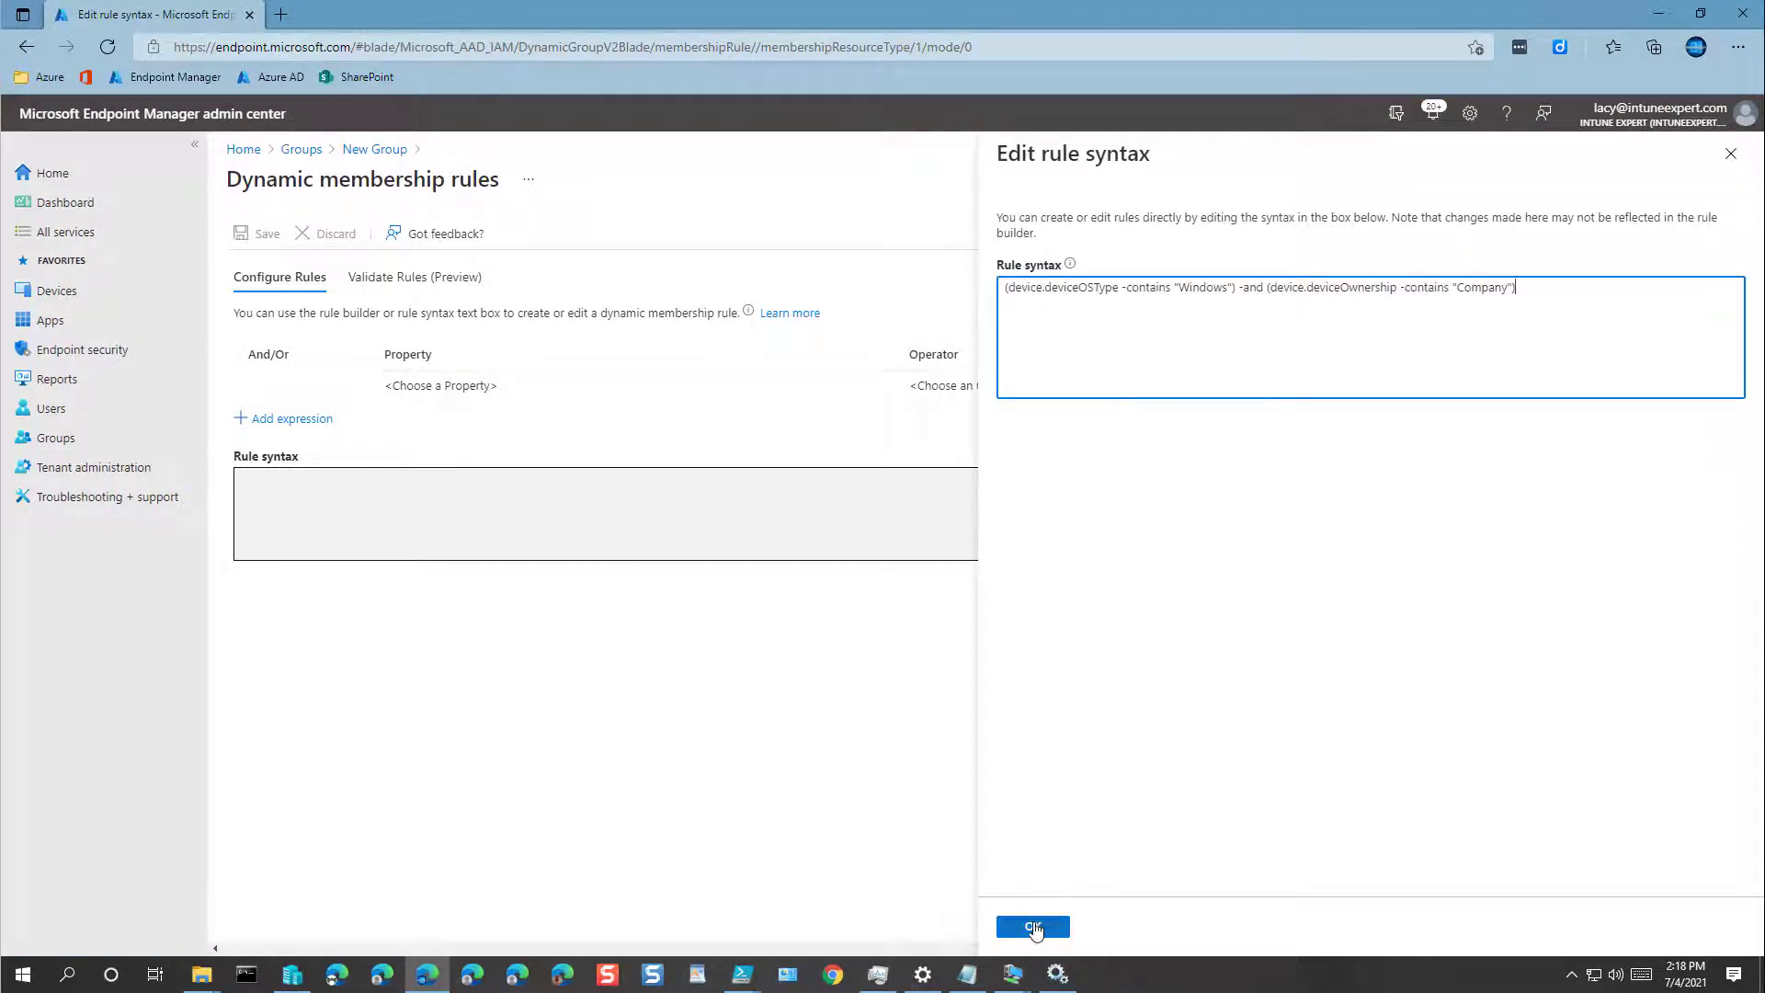
left_click(1033, 926)
mouse_move(441, 390)
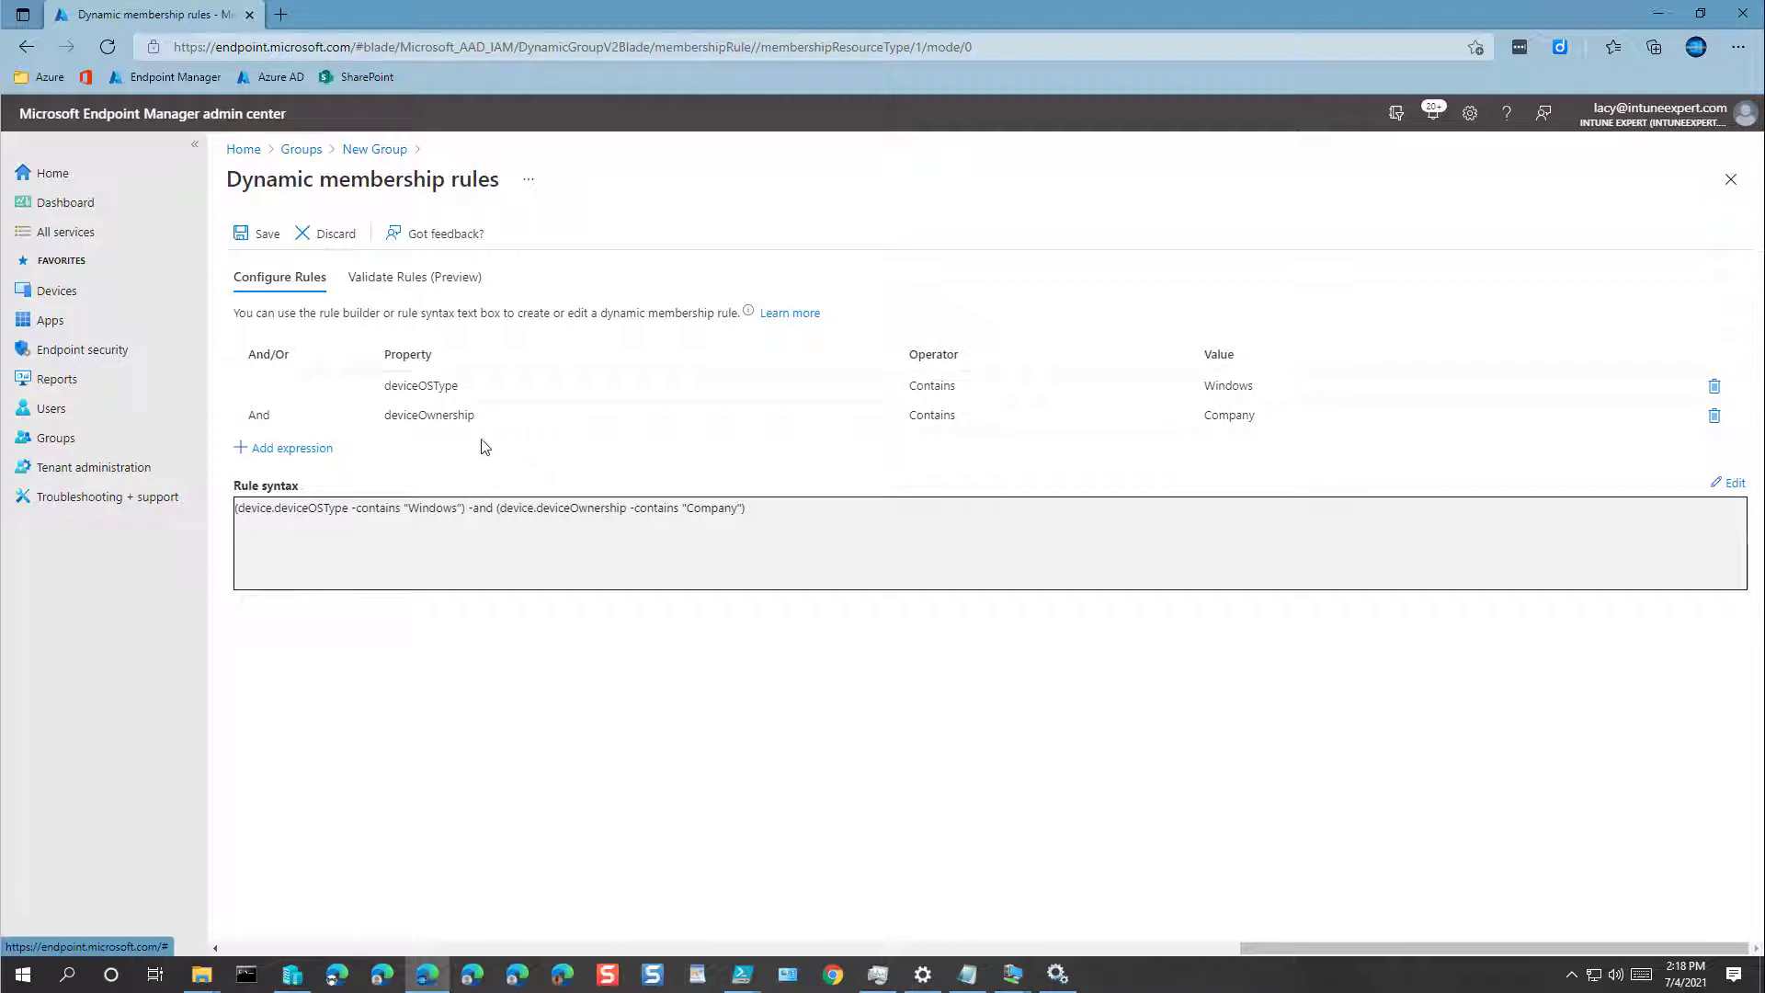
mouse_move(585, 434)
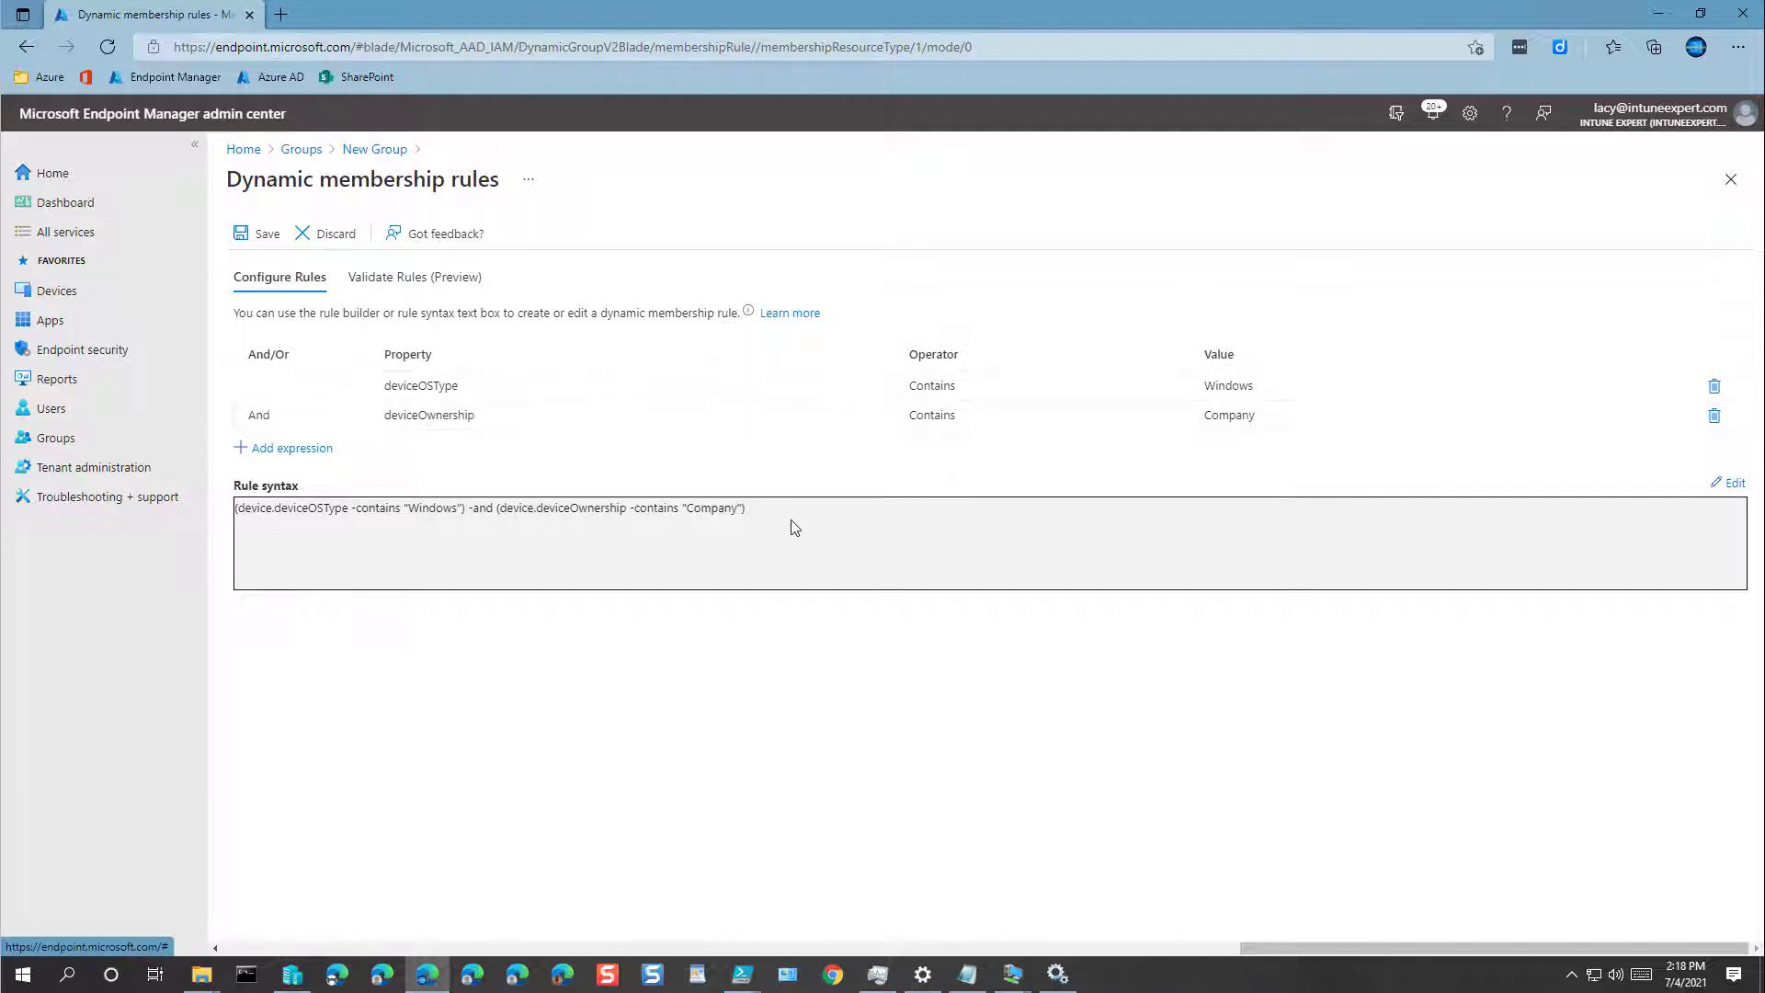
left_click(246, 234)
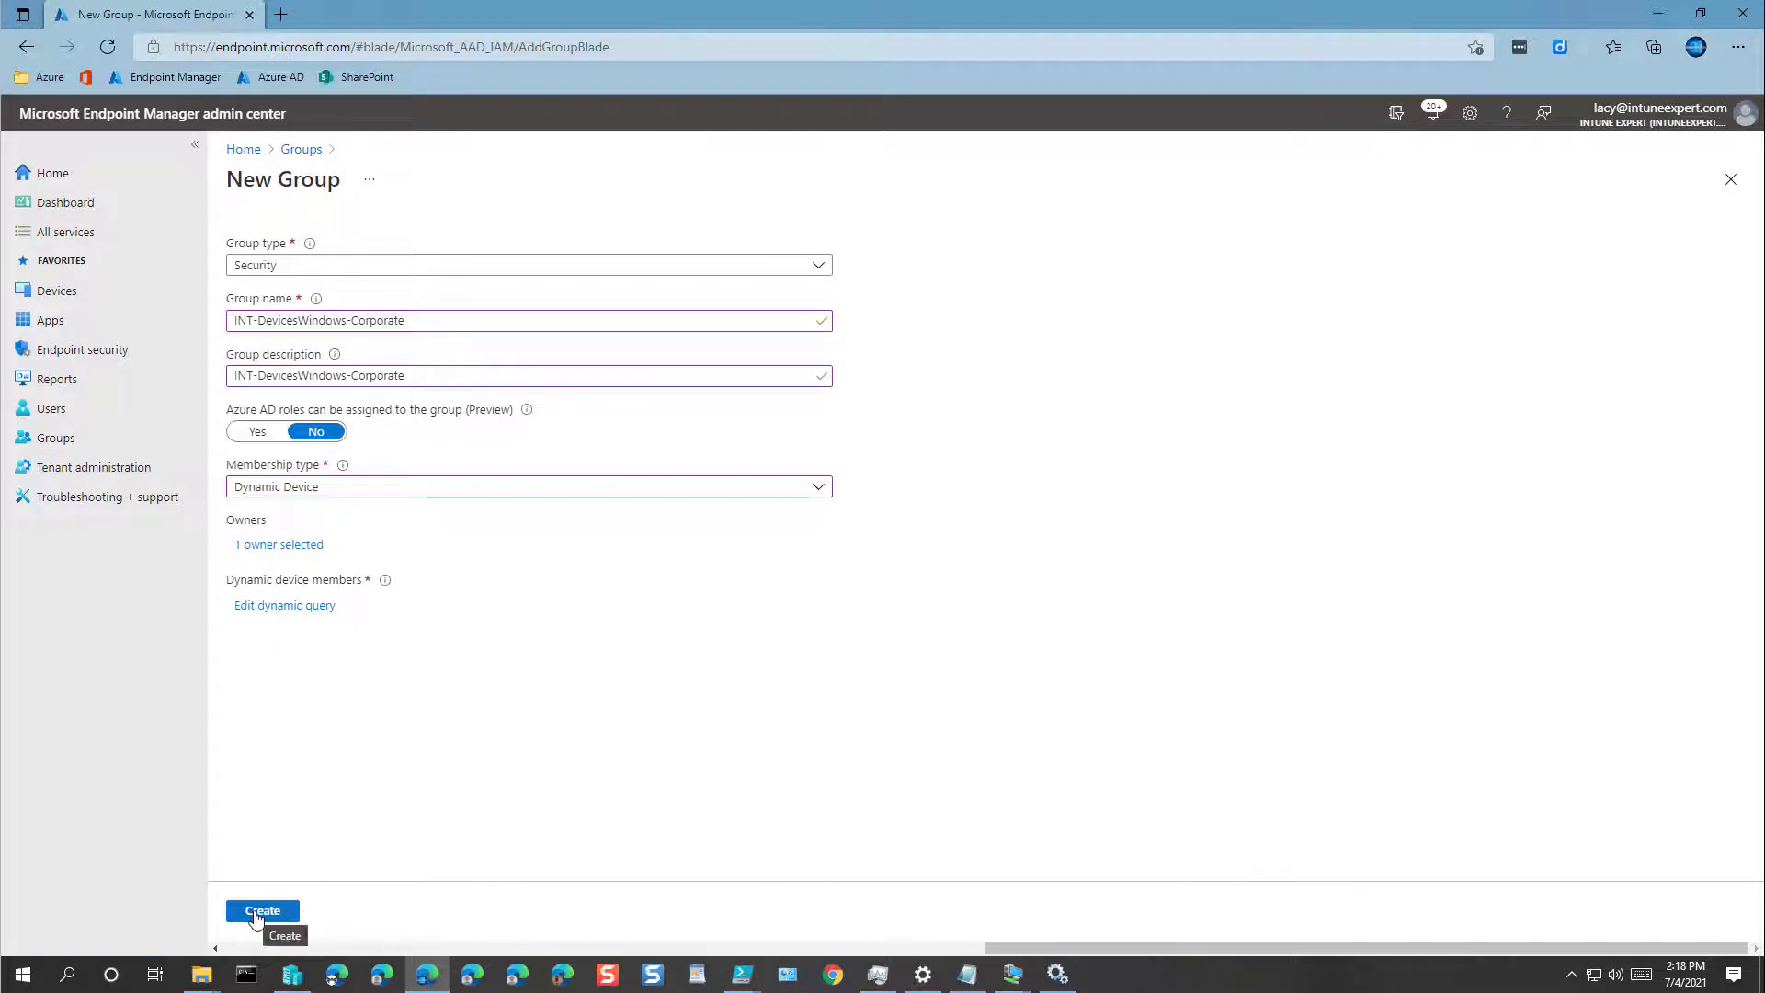
left_click(258, 913)
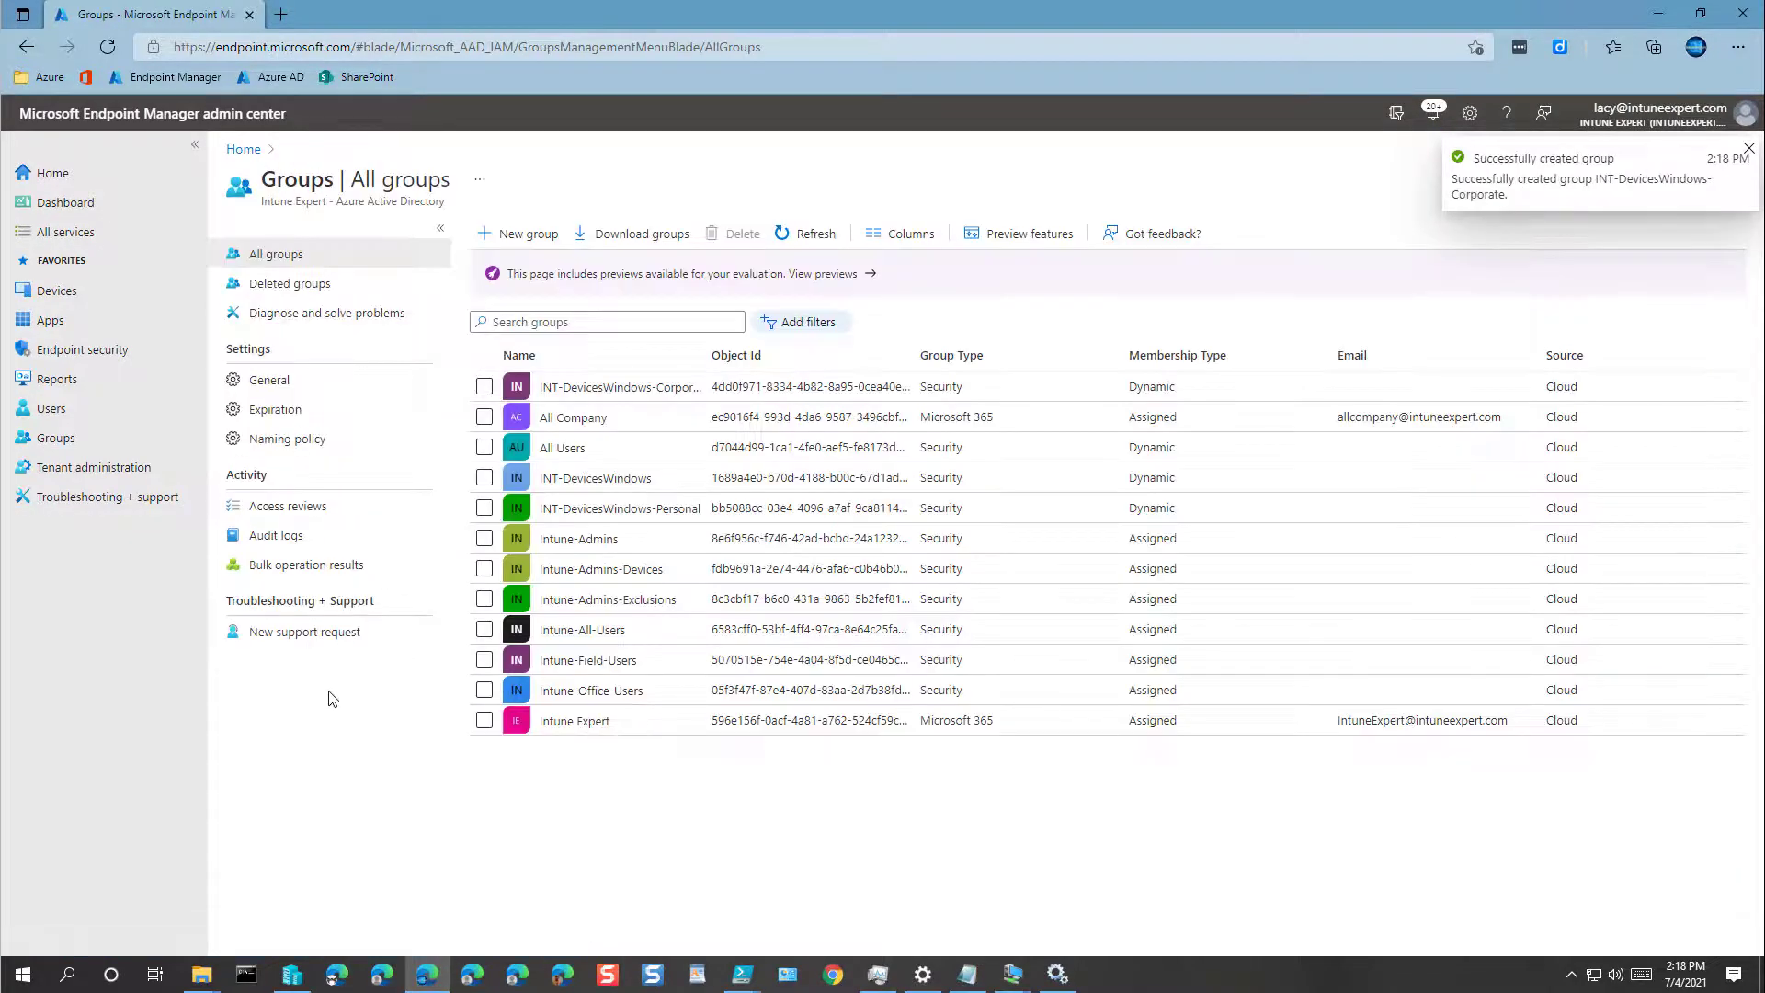
Step: Refresh All groups and tick INT-DevicesWindows, INT-DevicesWindows-Personal and INT-DevicesWindows-Corporate
left_click(809, 233)
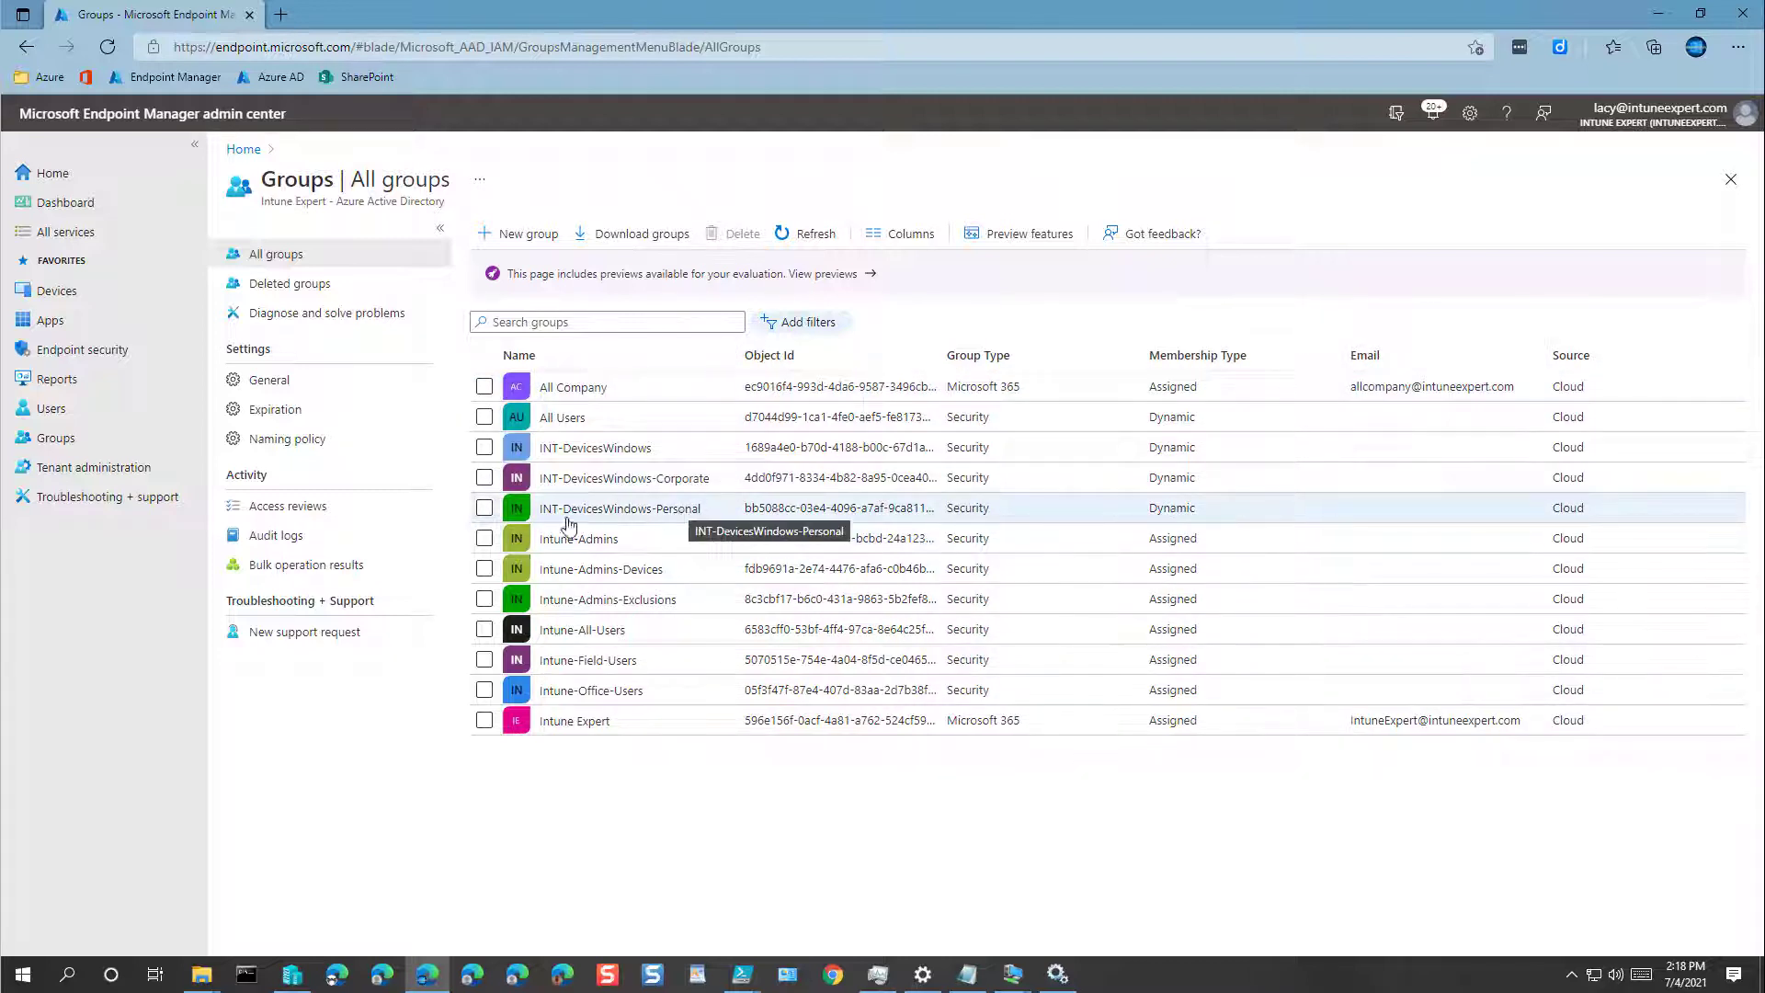
left_click(484, 508)
left_click(484, 477)
left_click(485, 448)
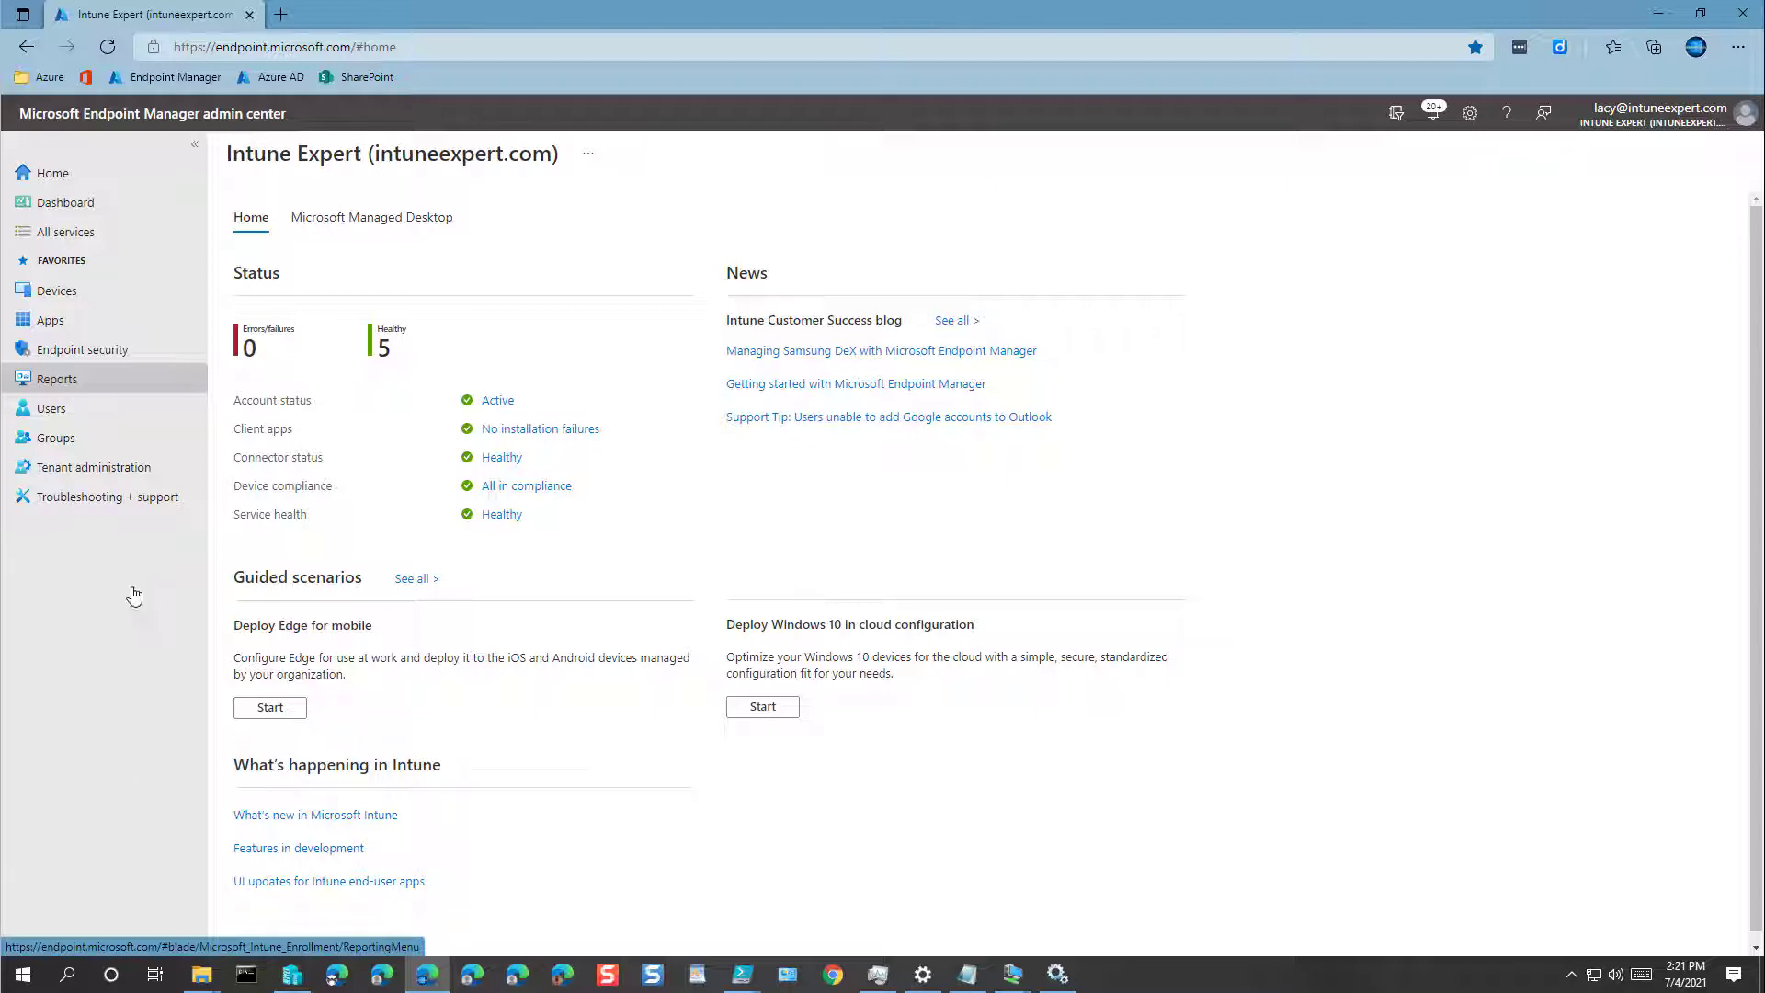
Step: Navigate to Devices > Enroll devices > Enrollment restrictions
left_click(72, 296)
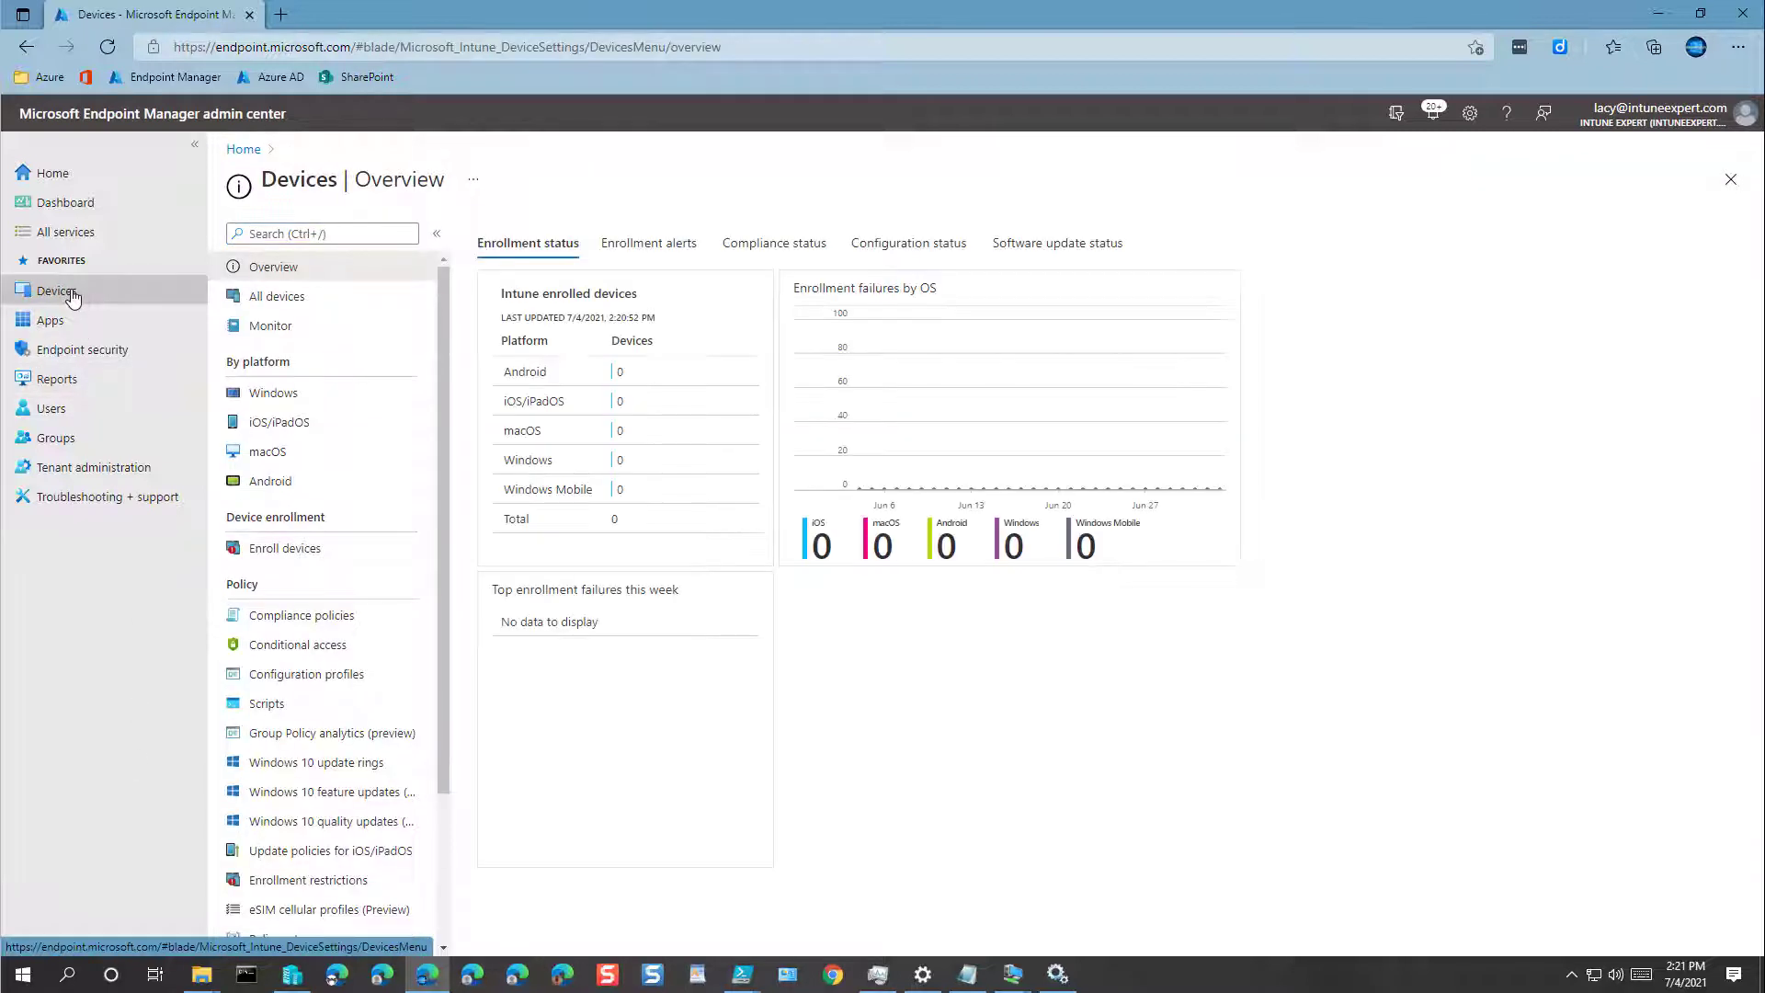
left_click(292, 550)
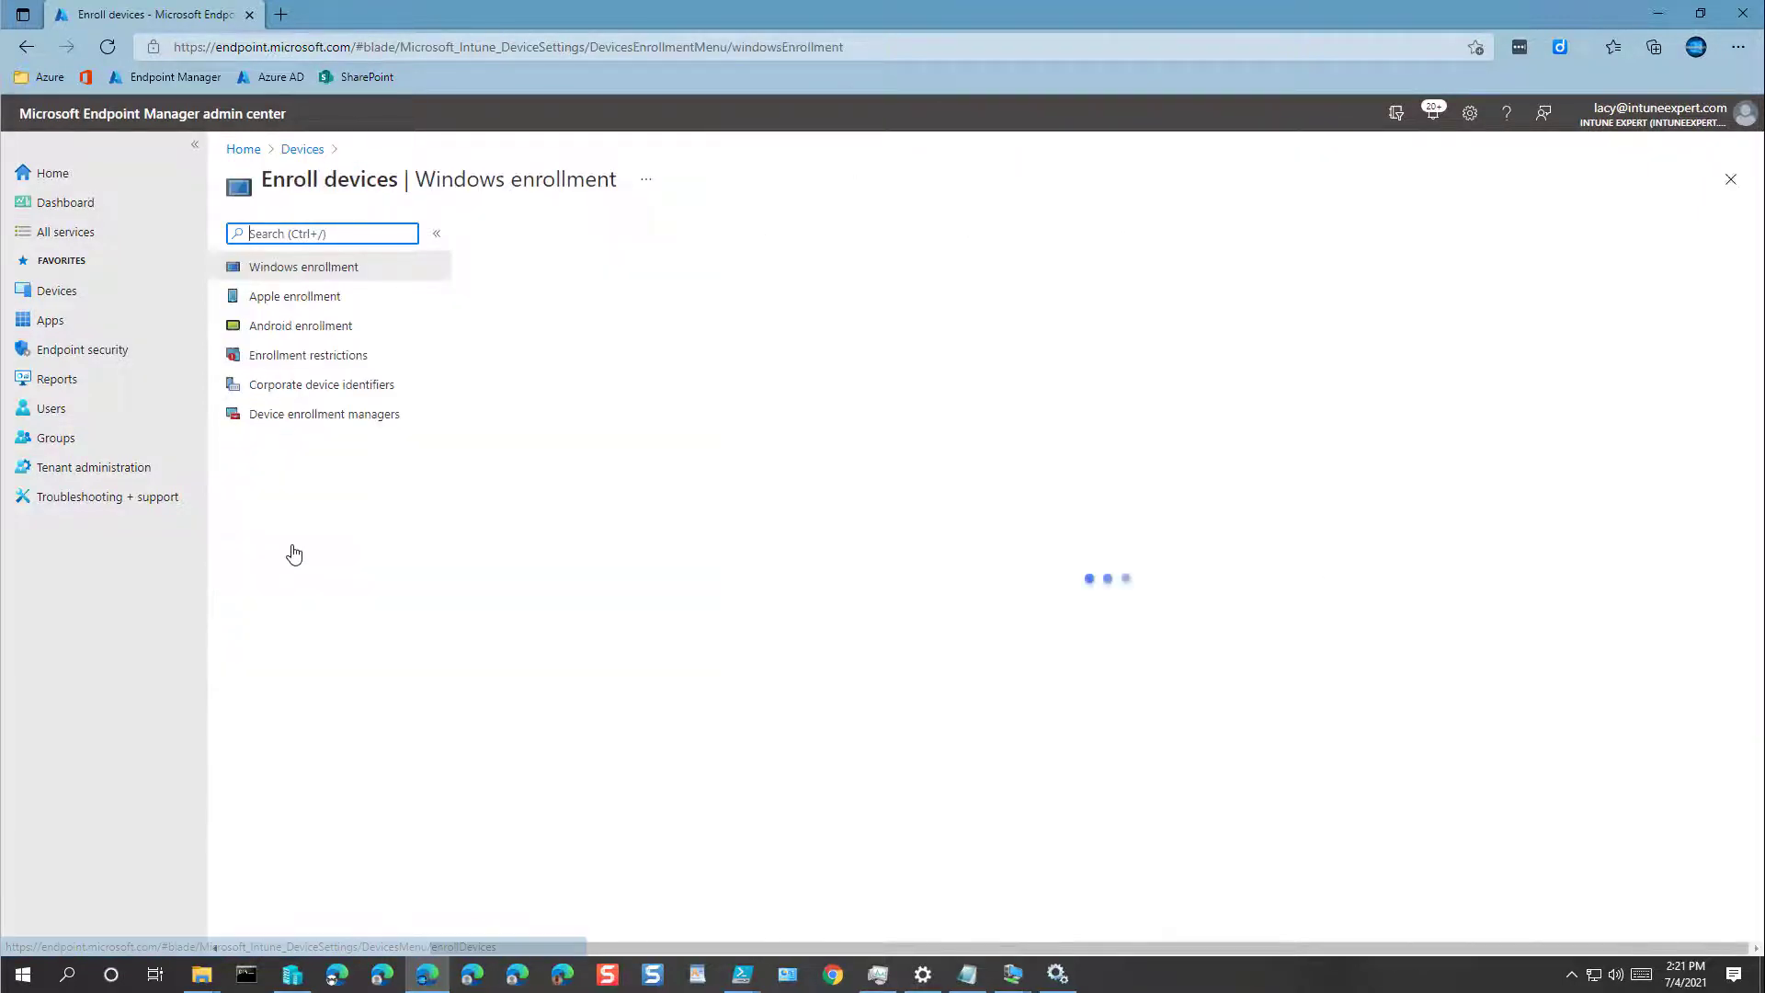
left_click(372, 366)
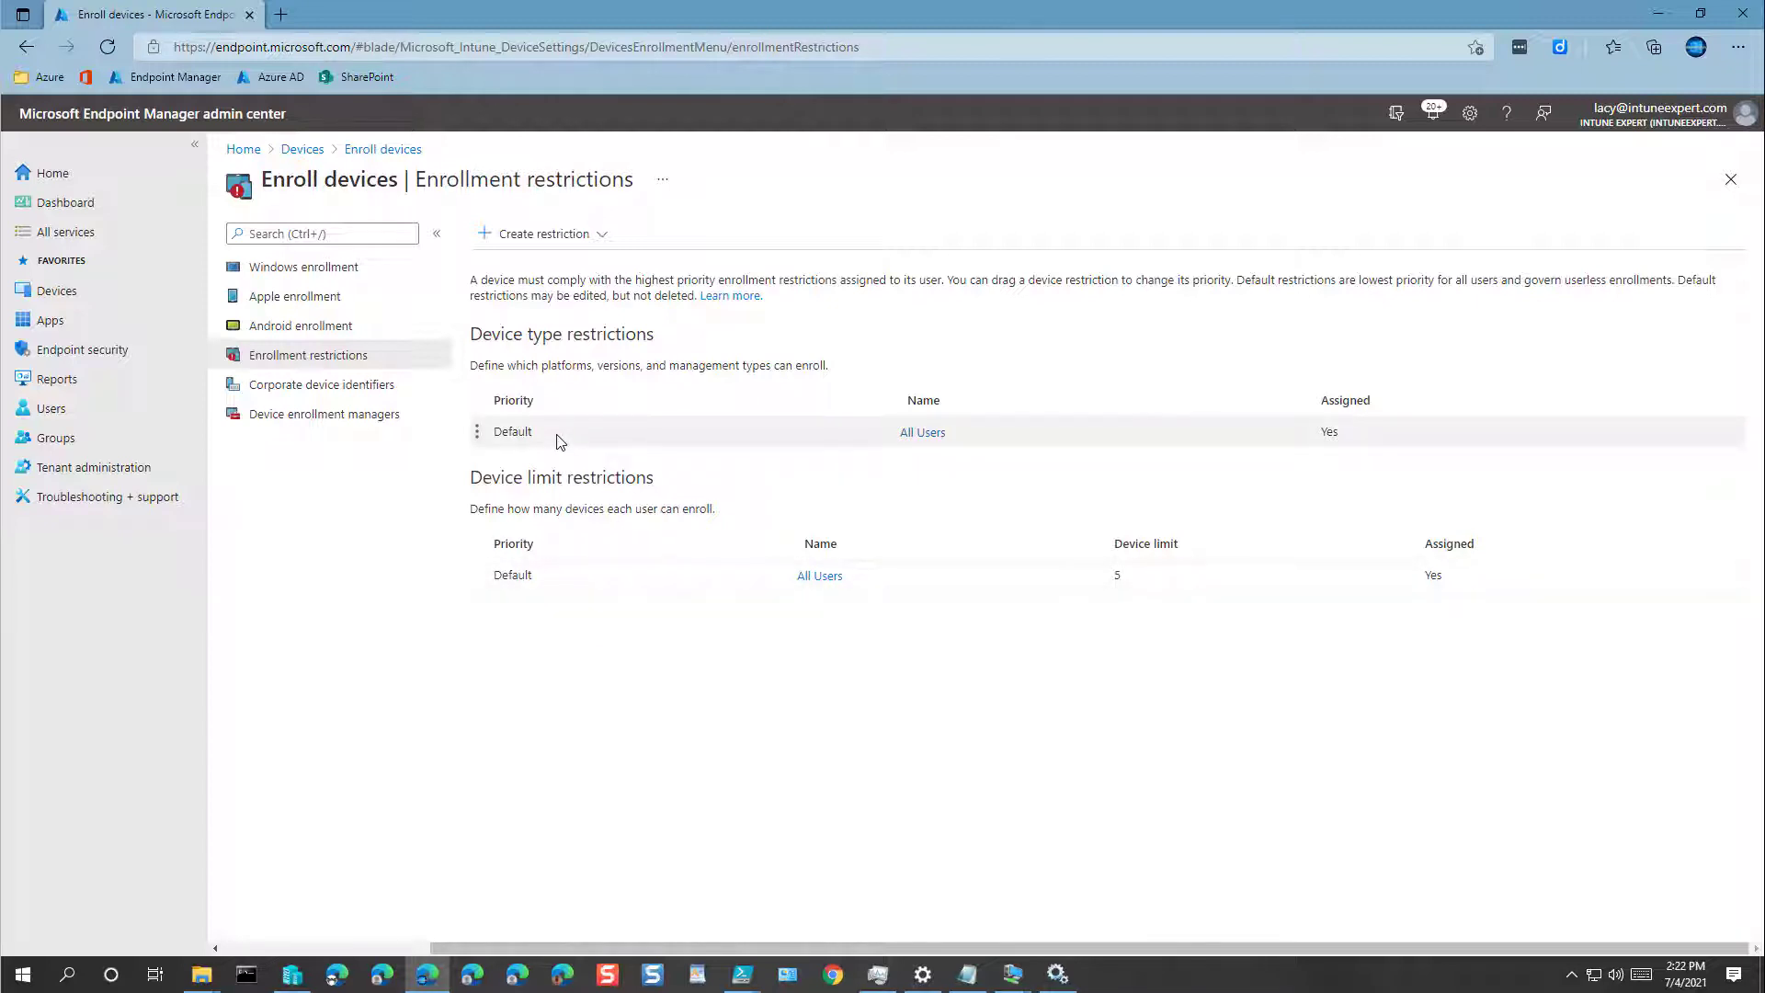
Step: View Properties of the Default All Users device type restriction, showing every platform allowed
left_click(925, 435)
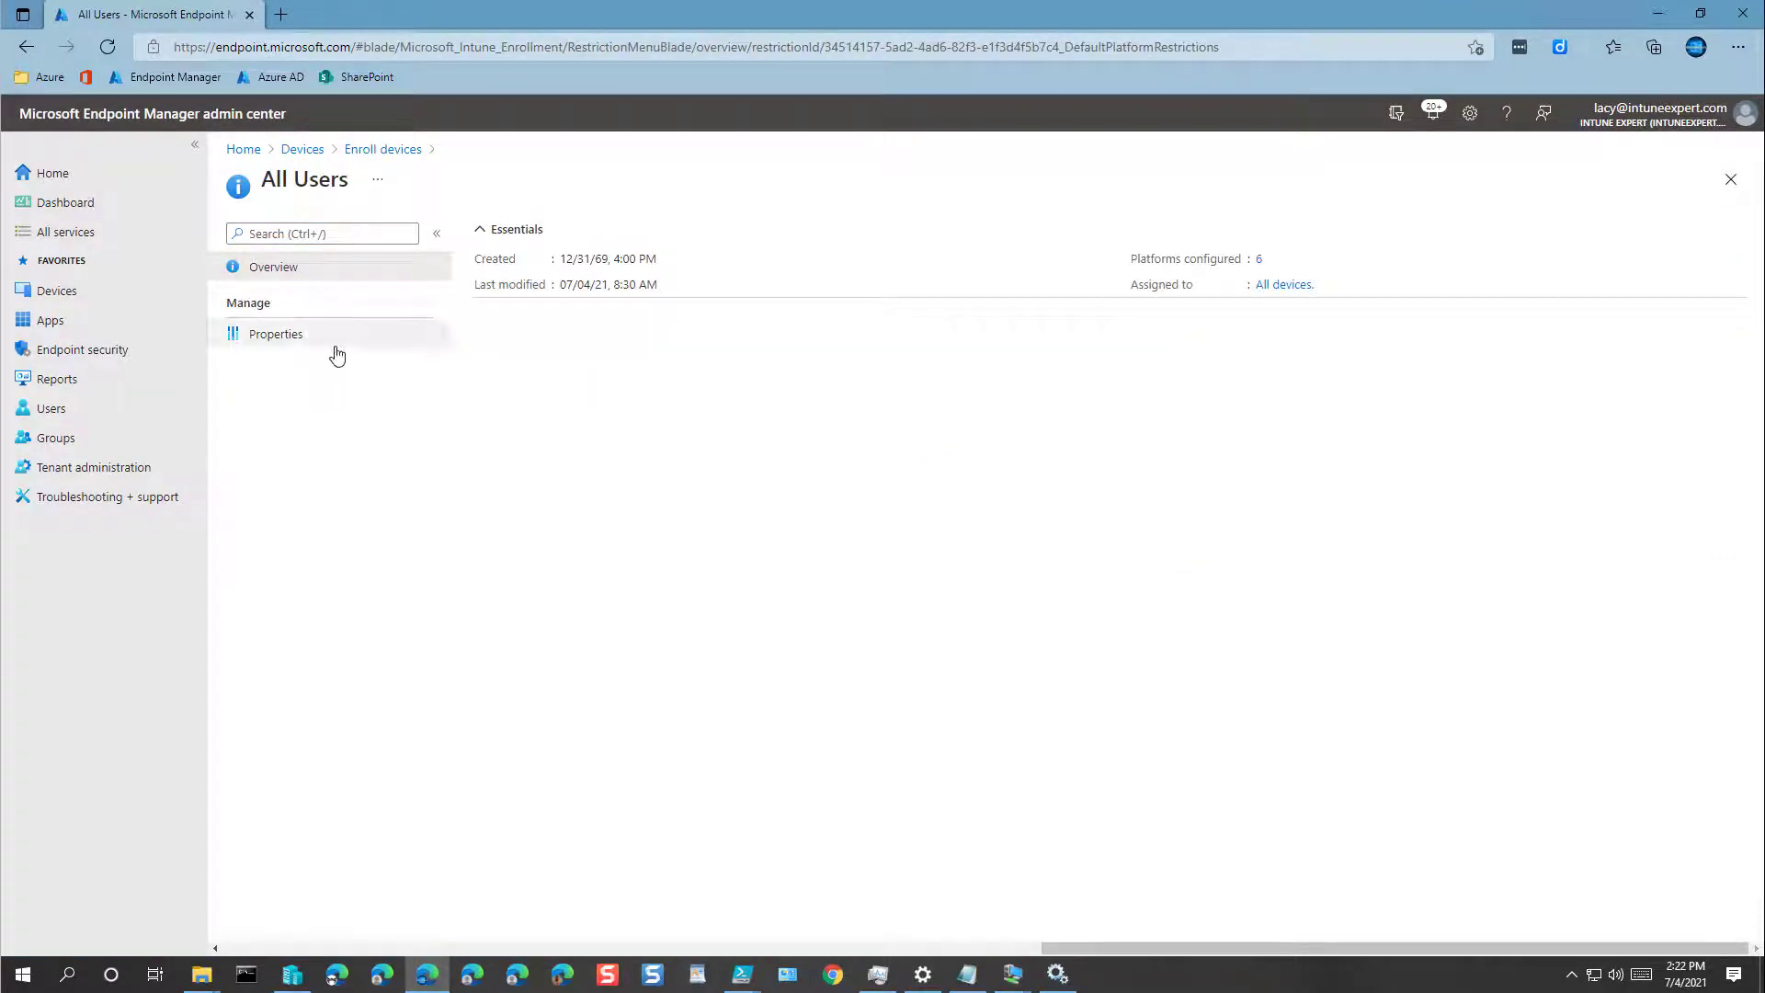
left_click(275, 338)
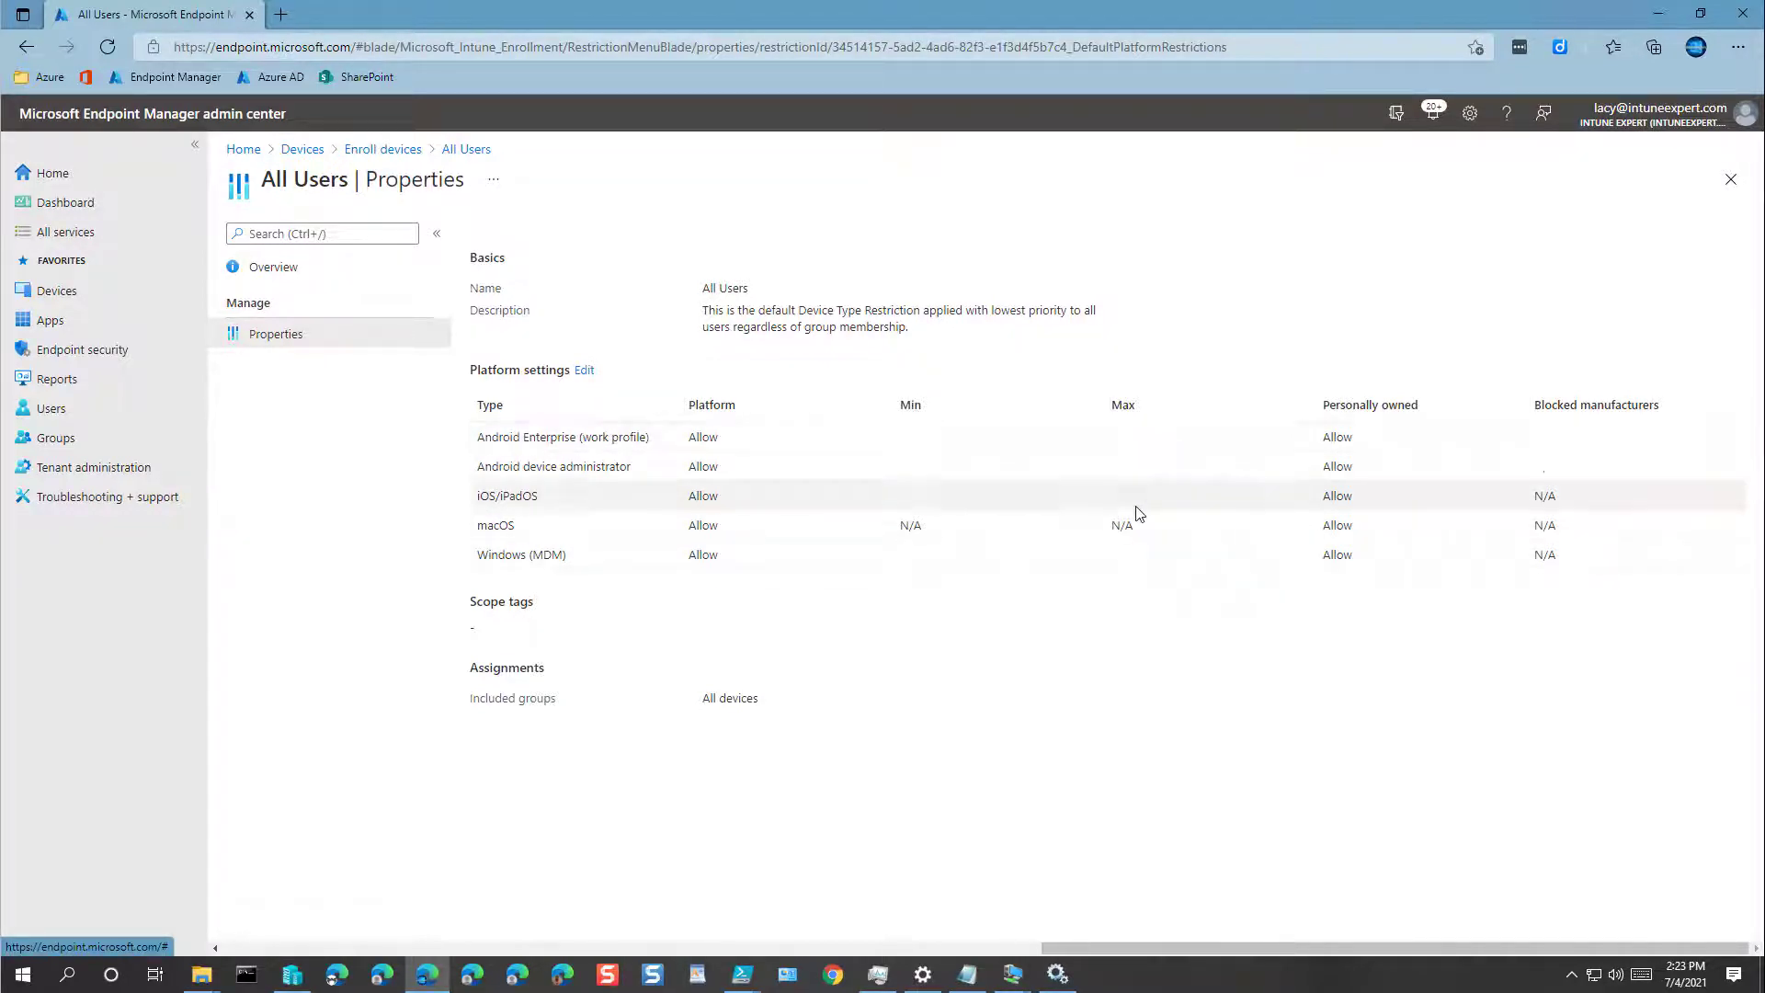
left_click(585, 371)
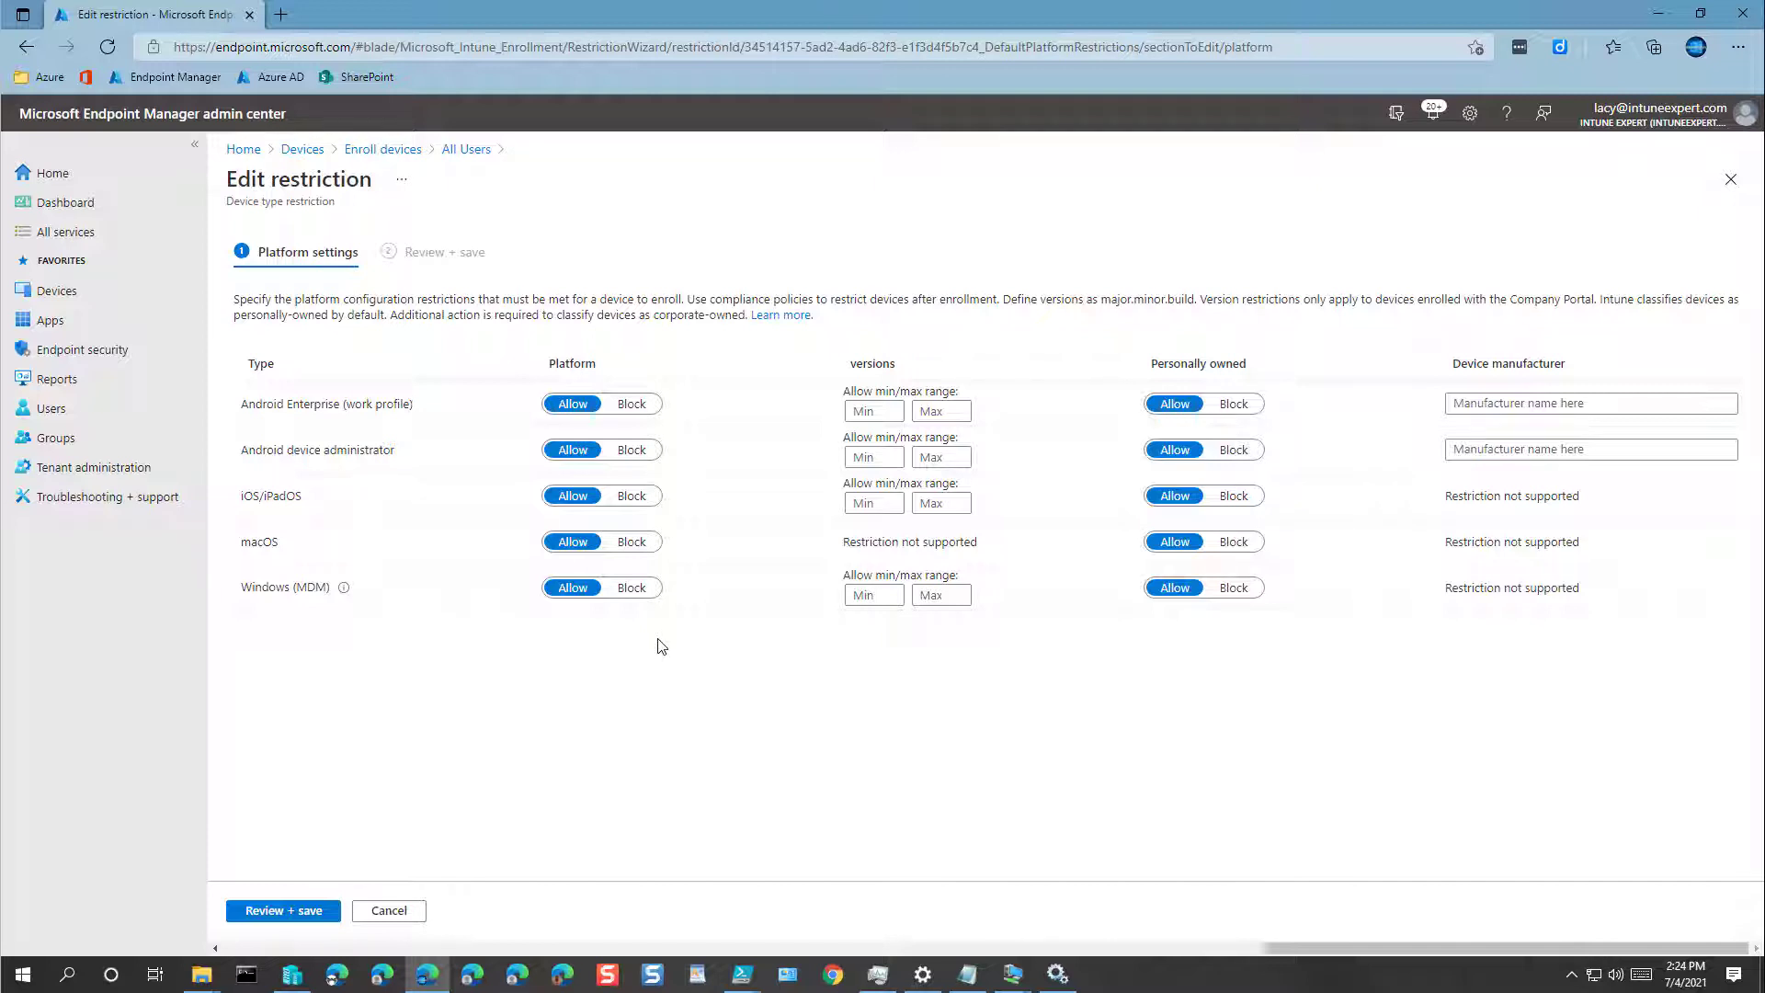
left_click(395, 913)
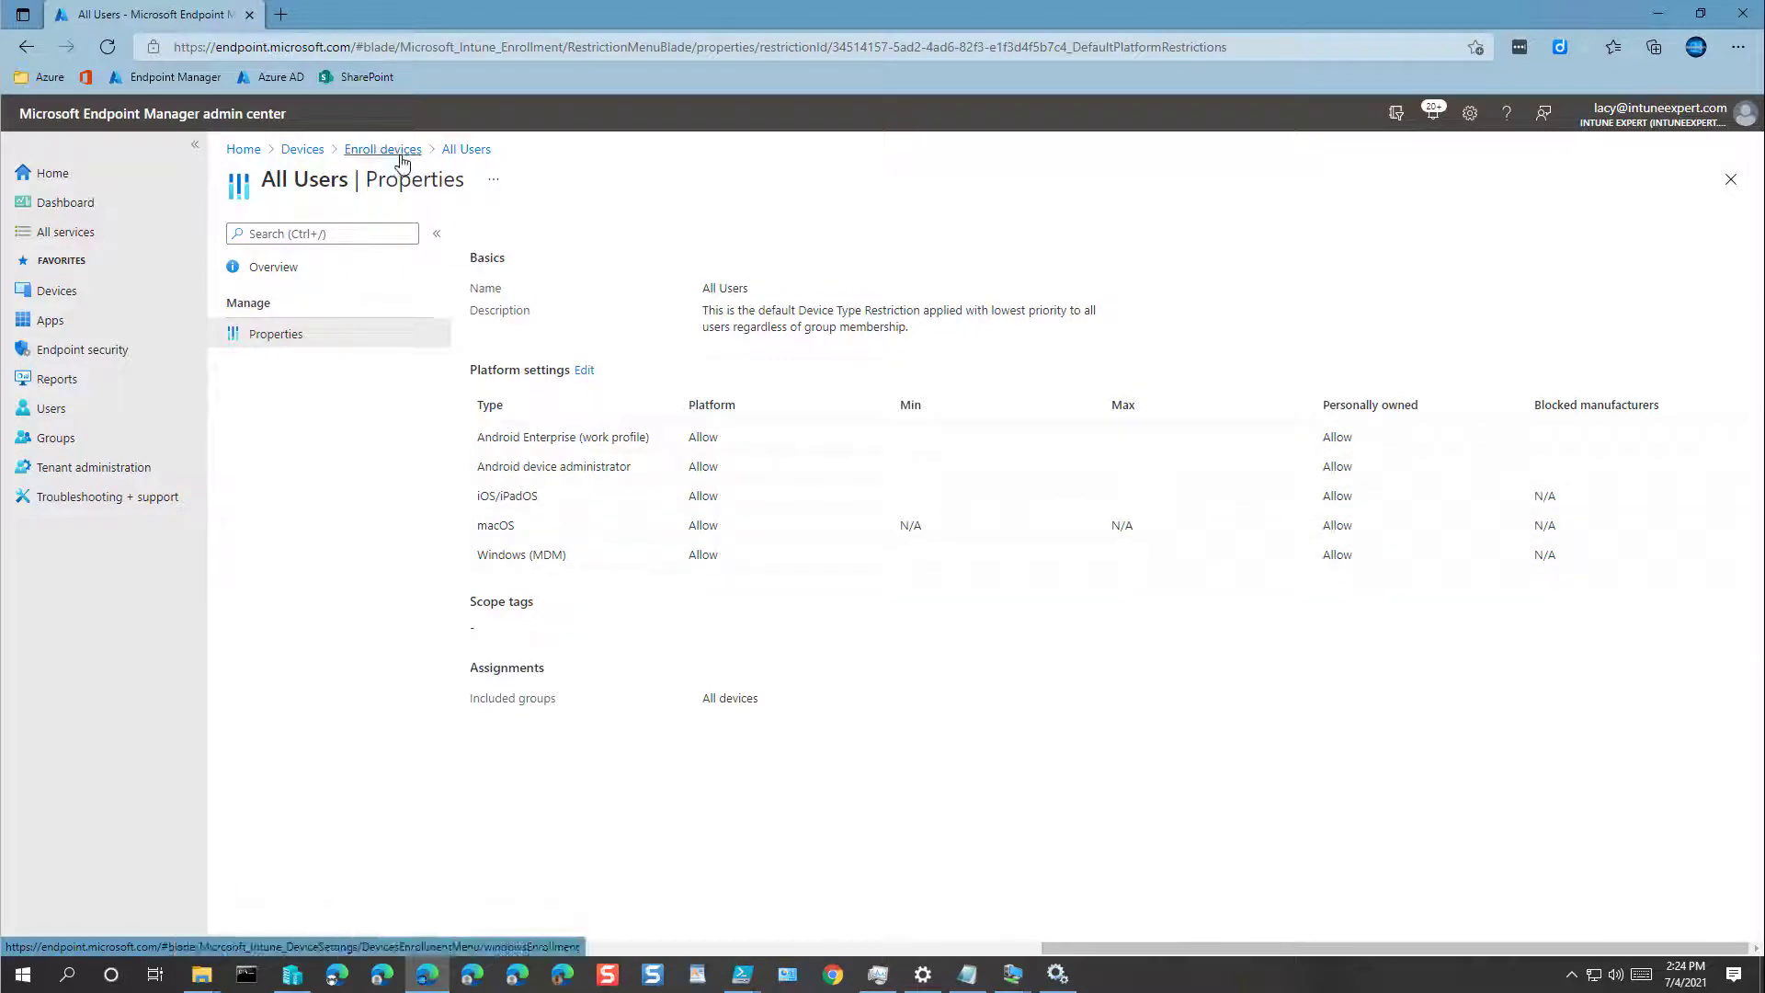
Step: Back in Enrollment restrictions, open the All Users device limit properties and edit the limit of 5
left_click(402, 161)
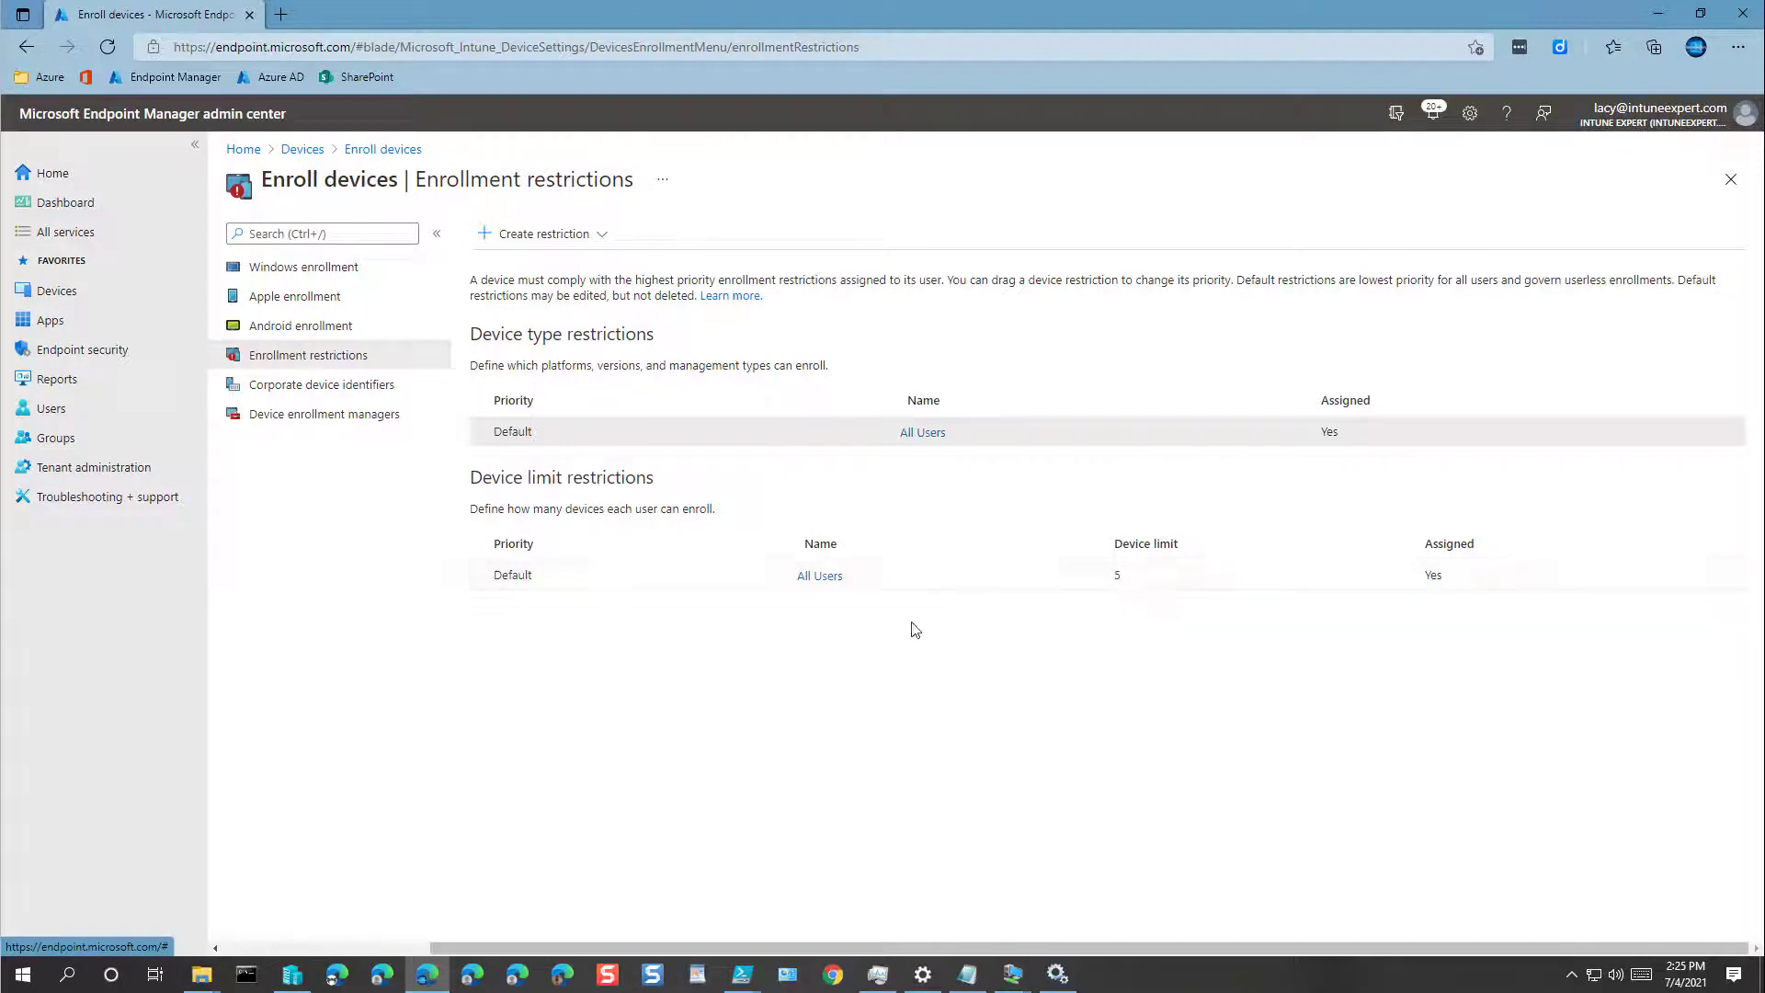
left_click(819, 576)
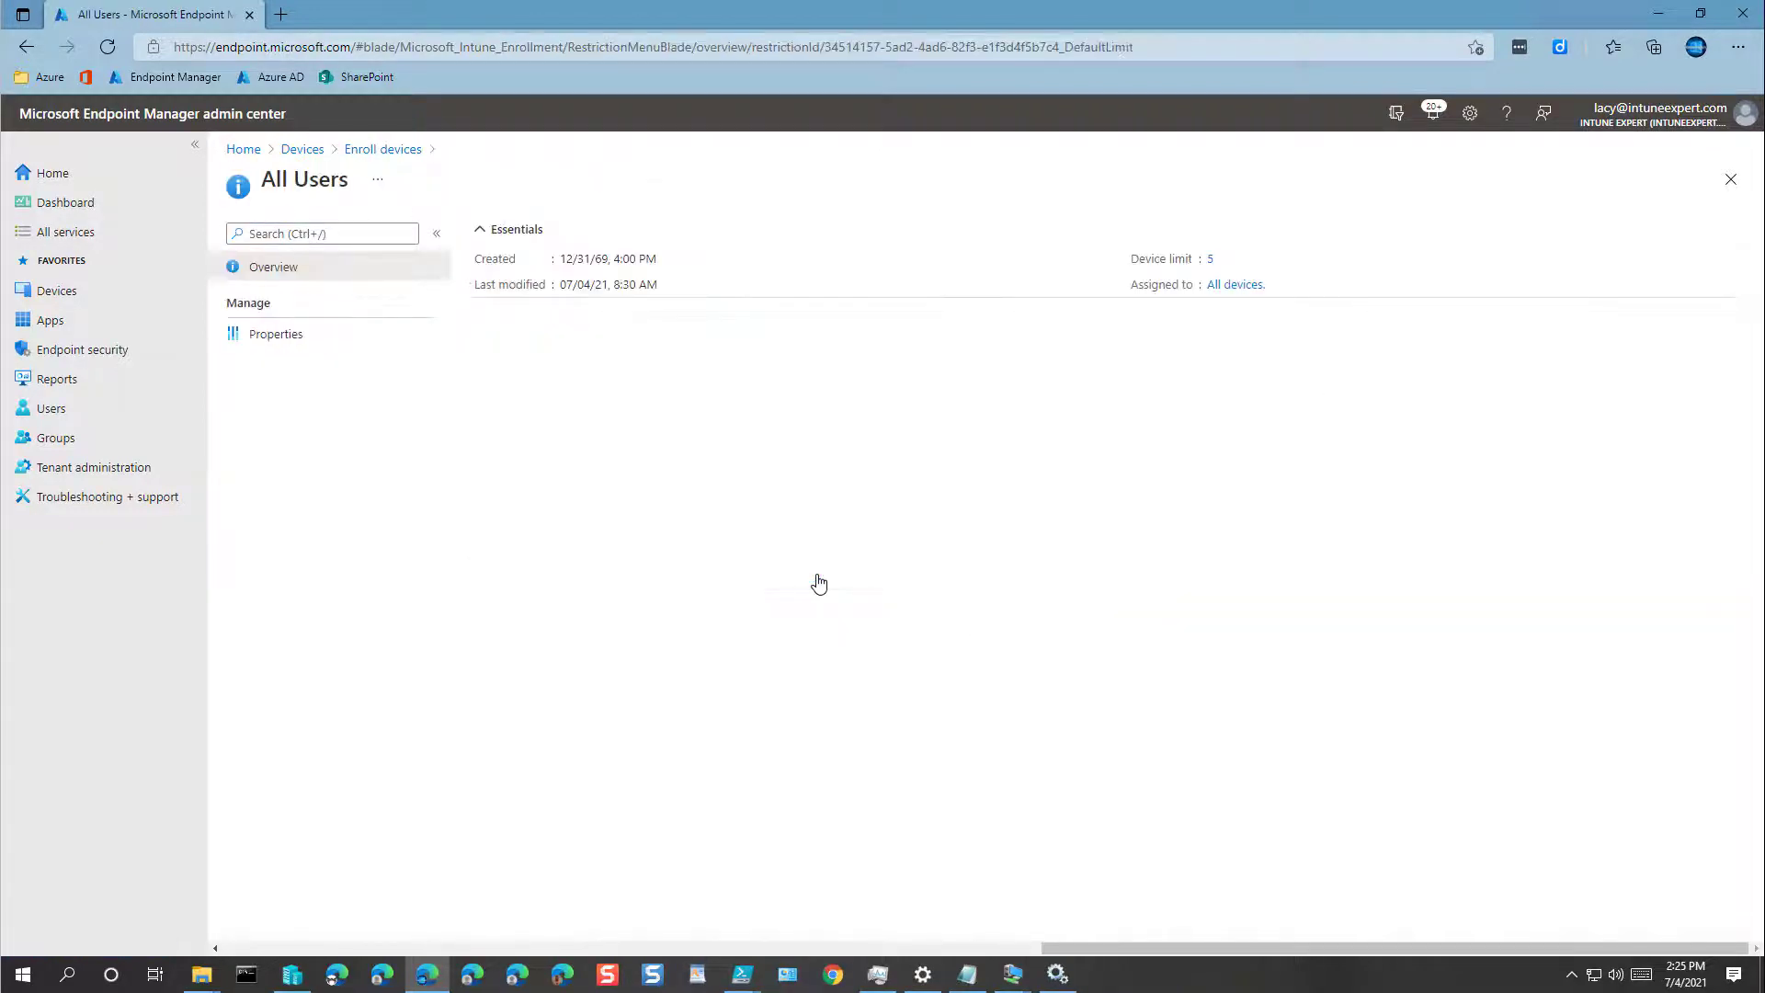
left_click(288, 347)
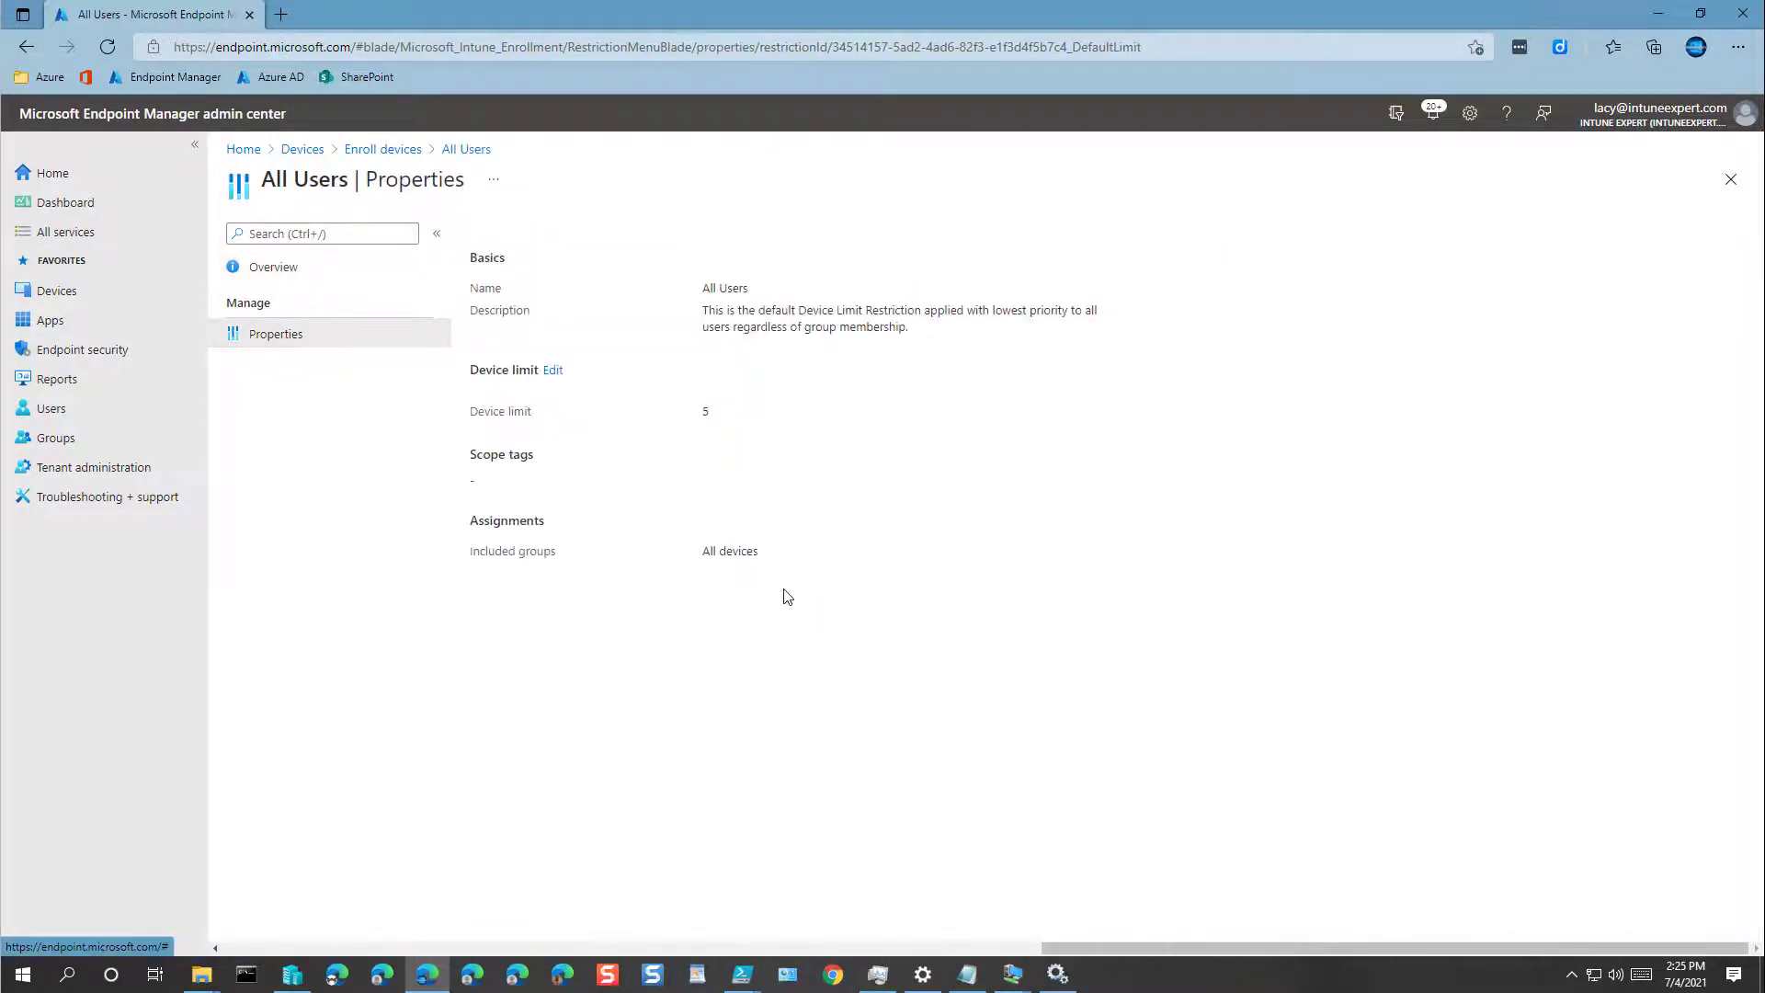
left_click(556, 370)
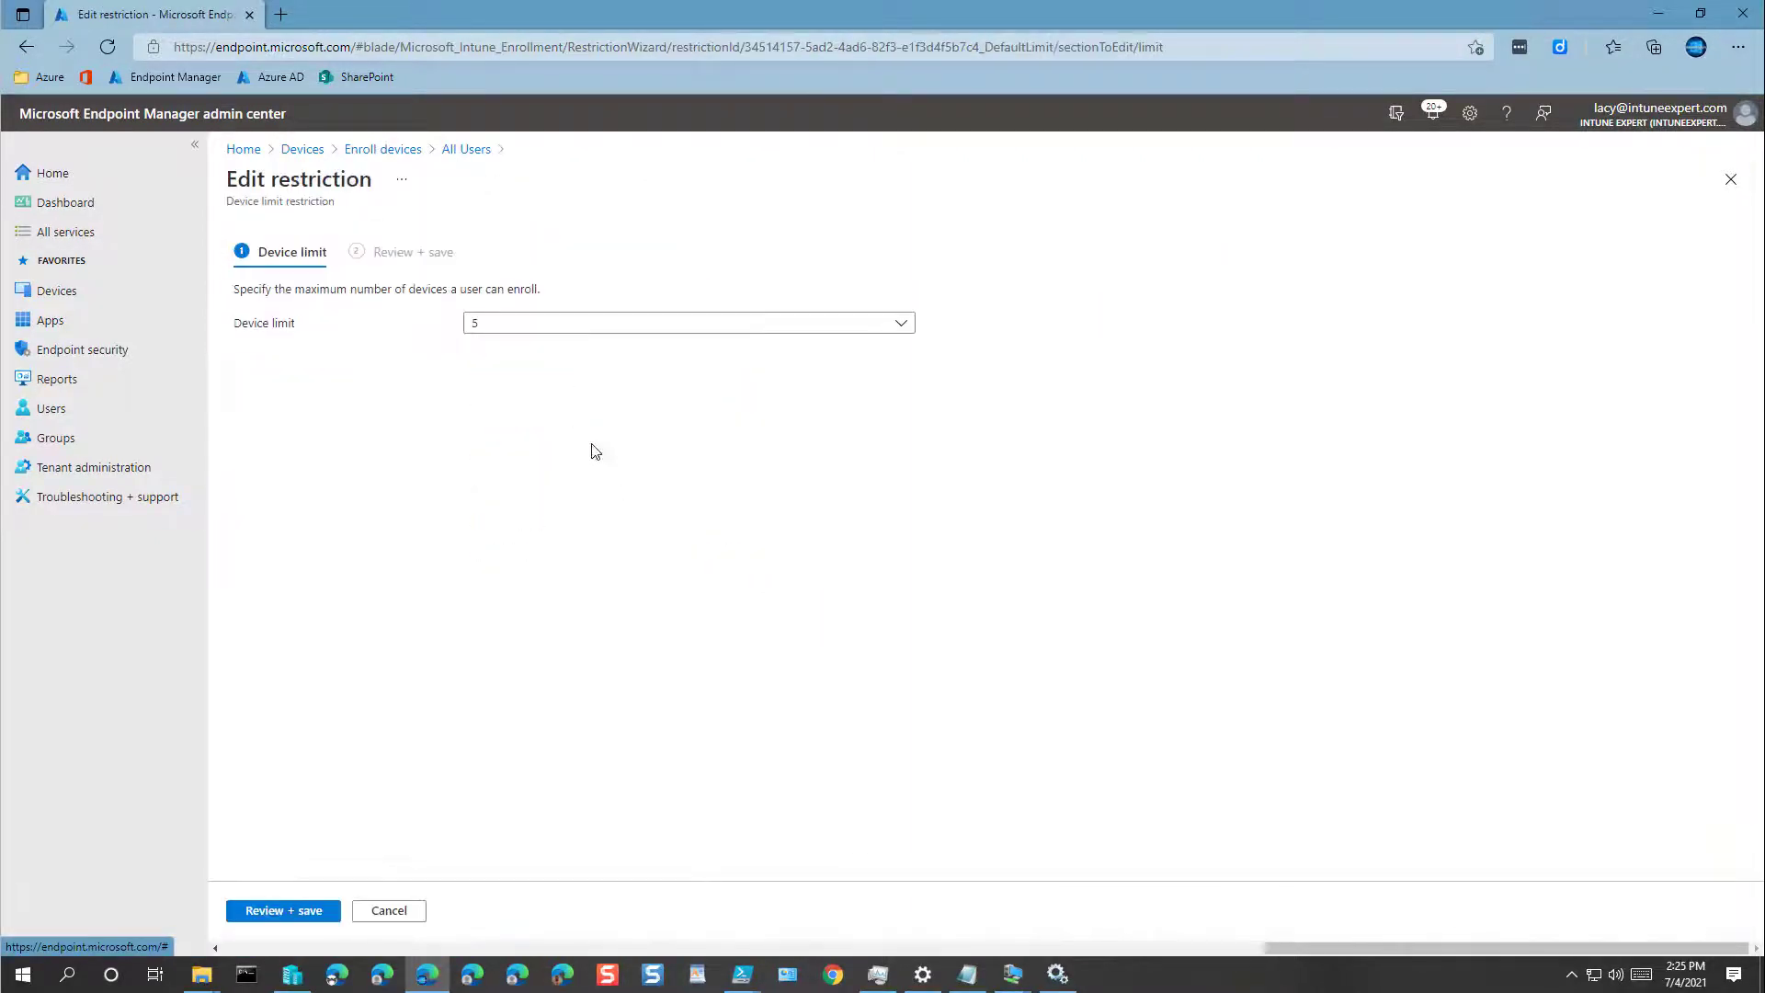
Step: Change the All Users device limit from 5 to 15 and save it through Review + save
left_click(525, 336)
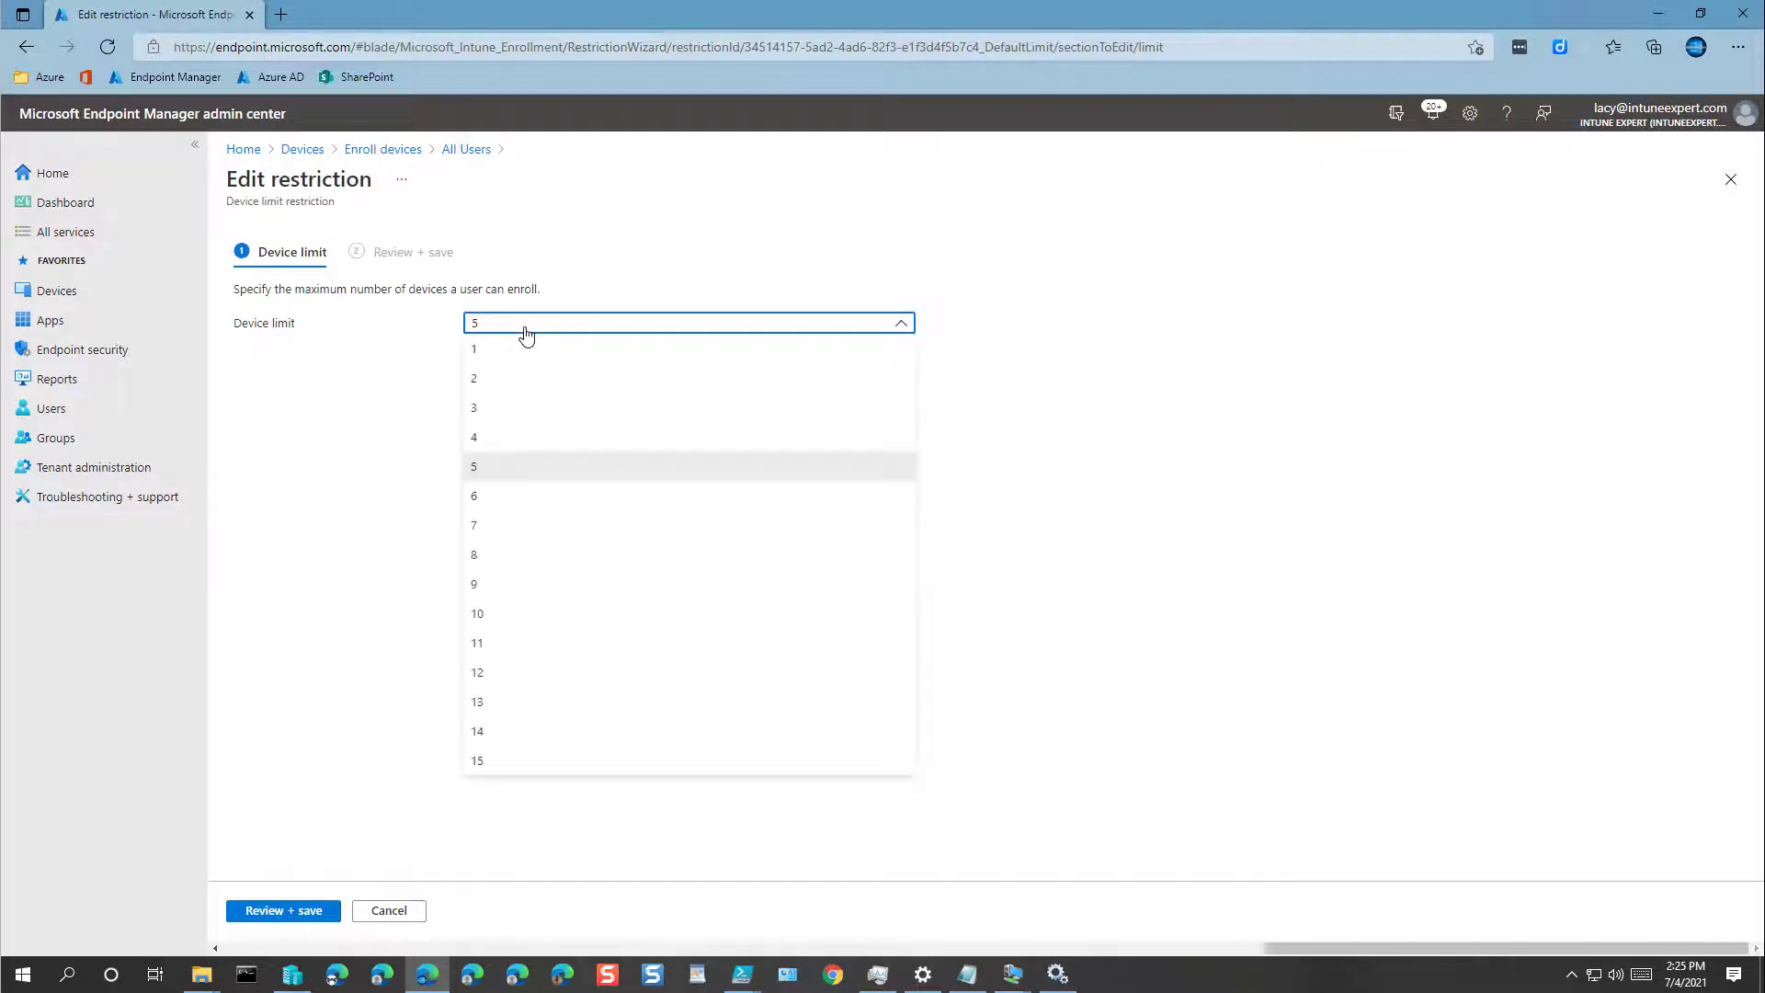
left_click(534, 763)
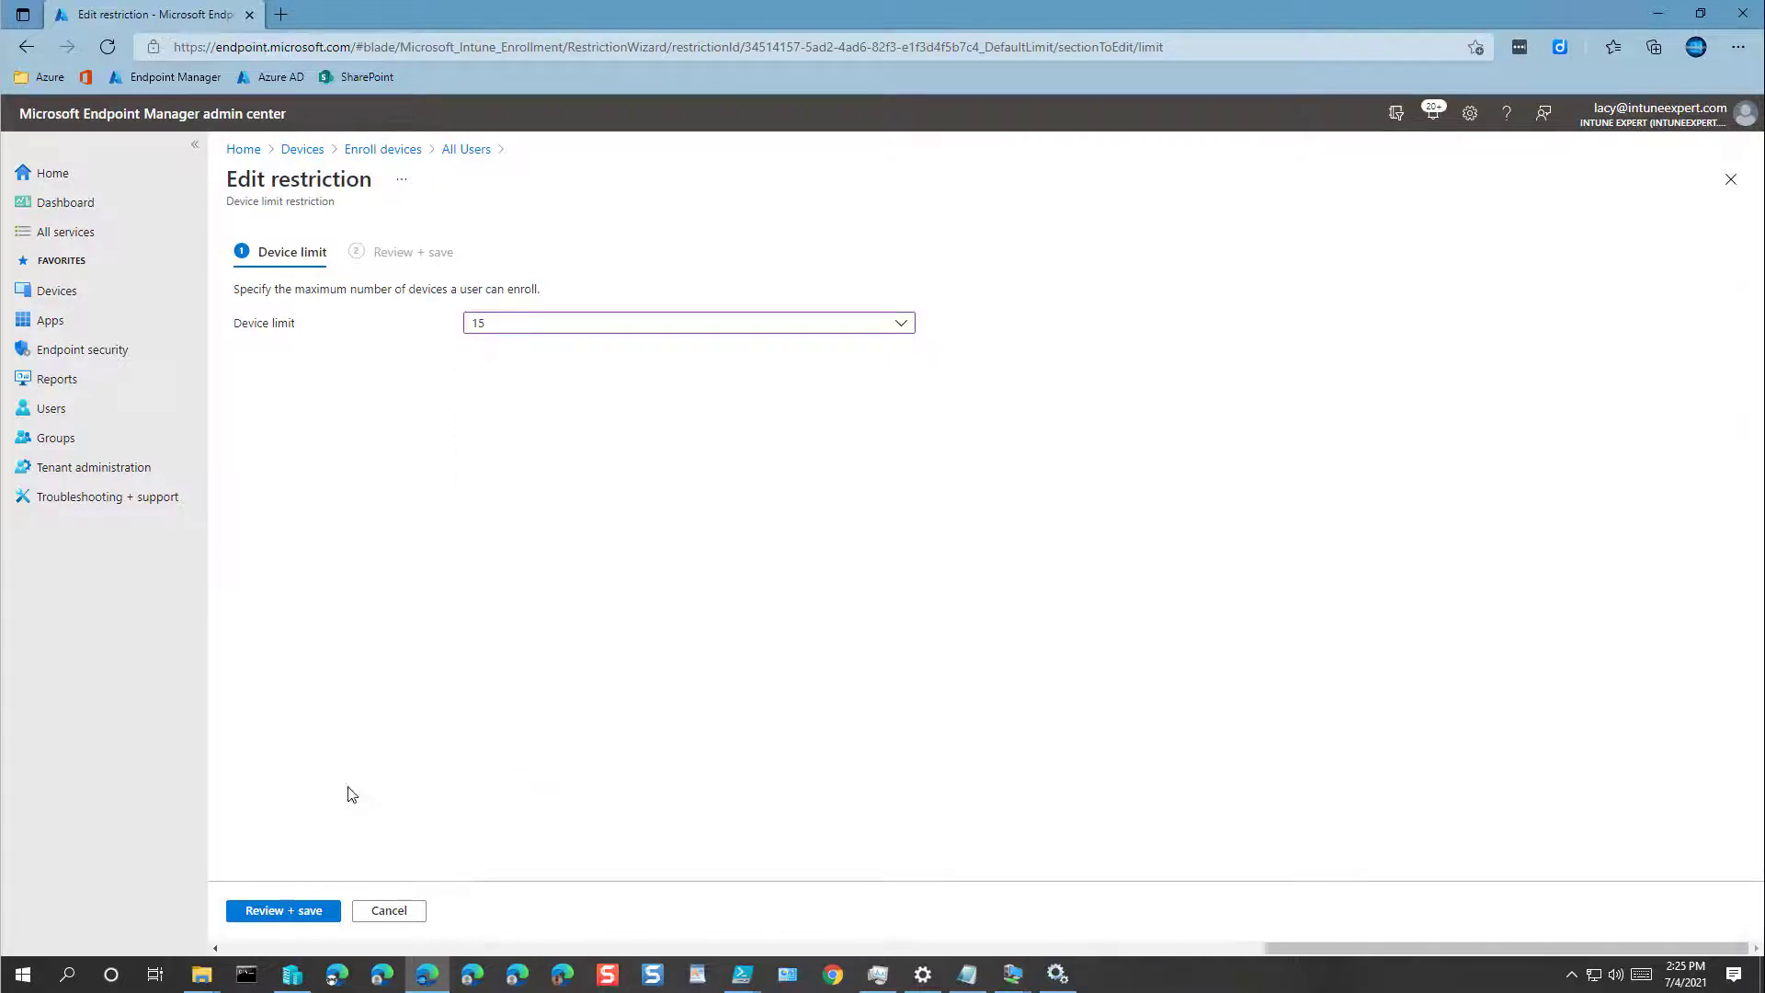
left_click(269, 912)
left_click(267, 913)
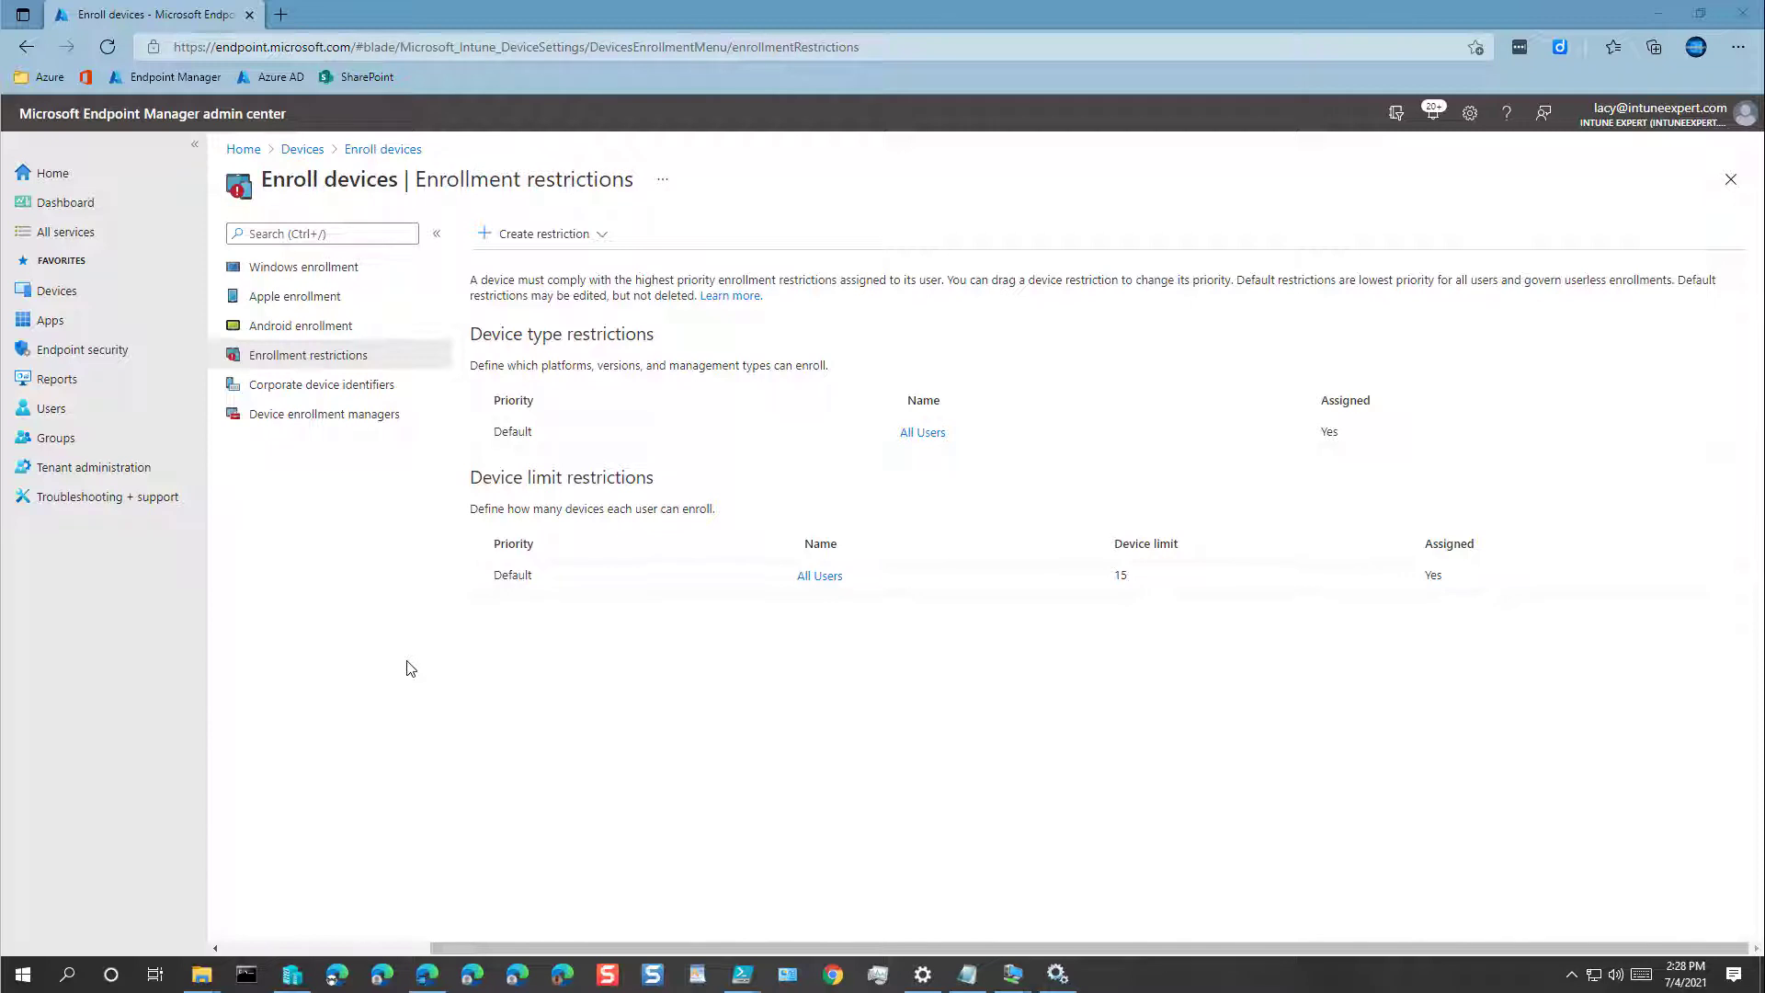
Step: Go to Windows enrollment > Enrollment Status Page and edit the All users and all devices settings
left_click(307, 271)
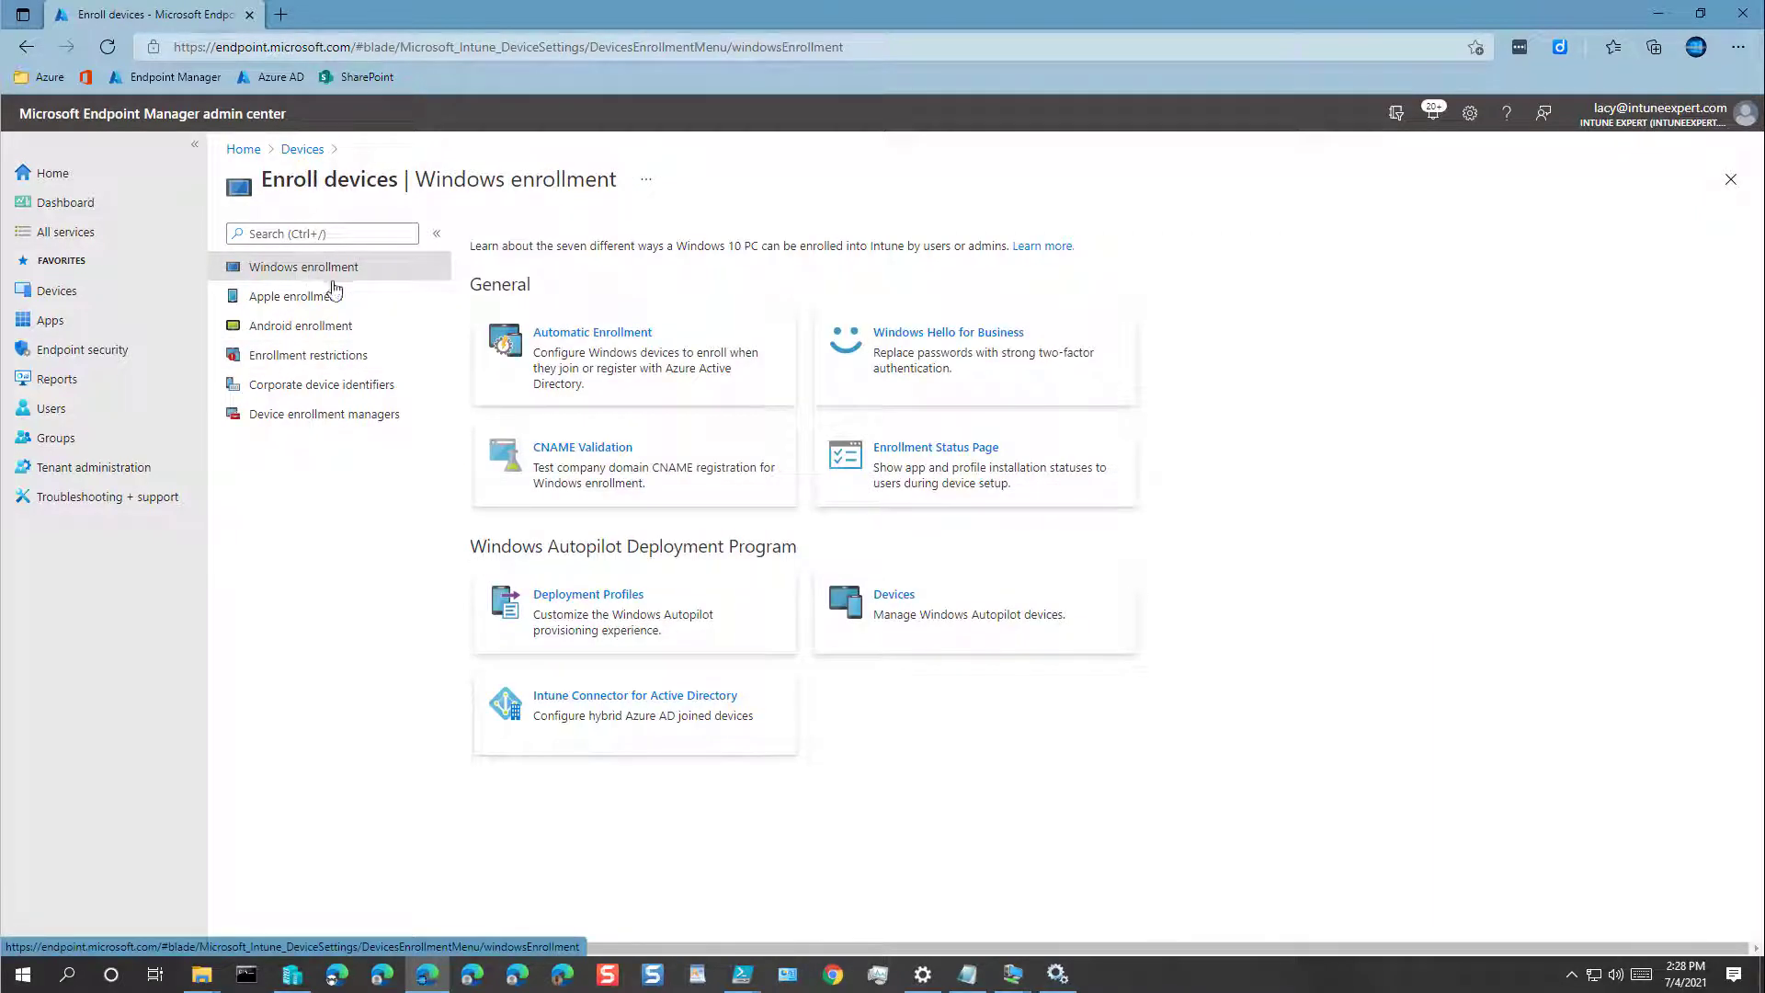
left_click(969, 476)
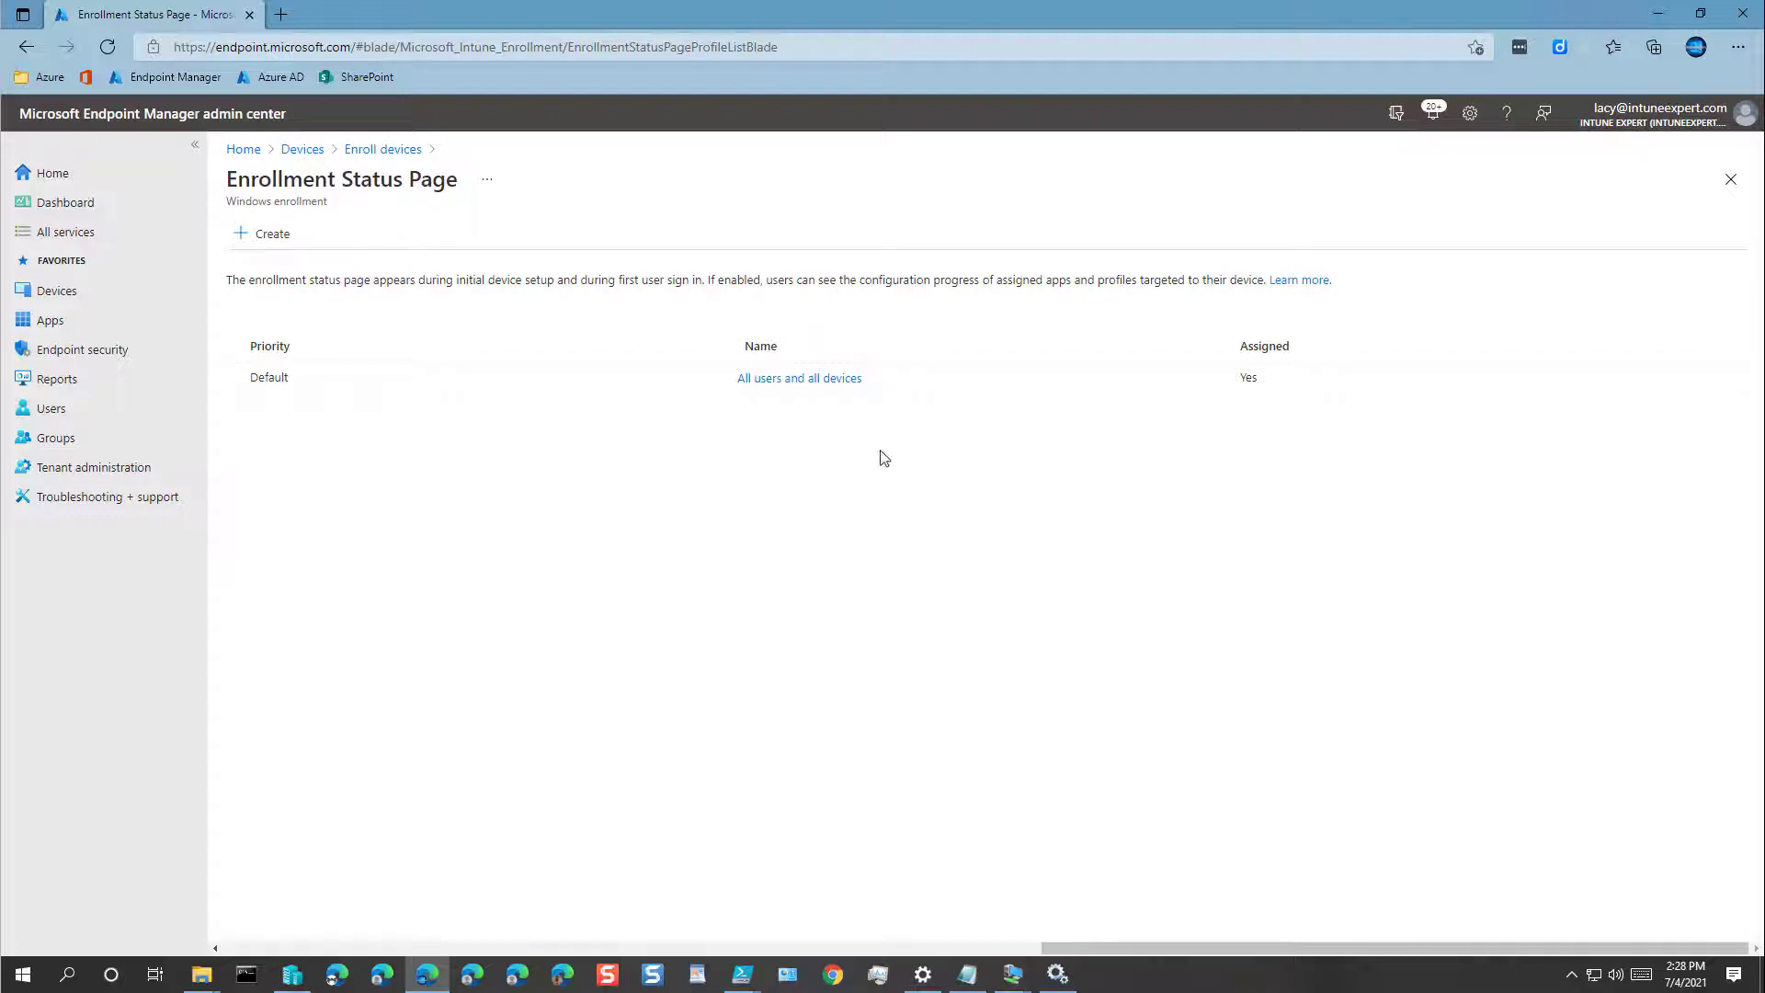
left_click(800, 380)
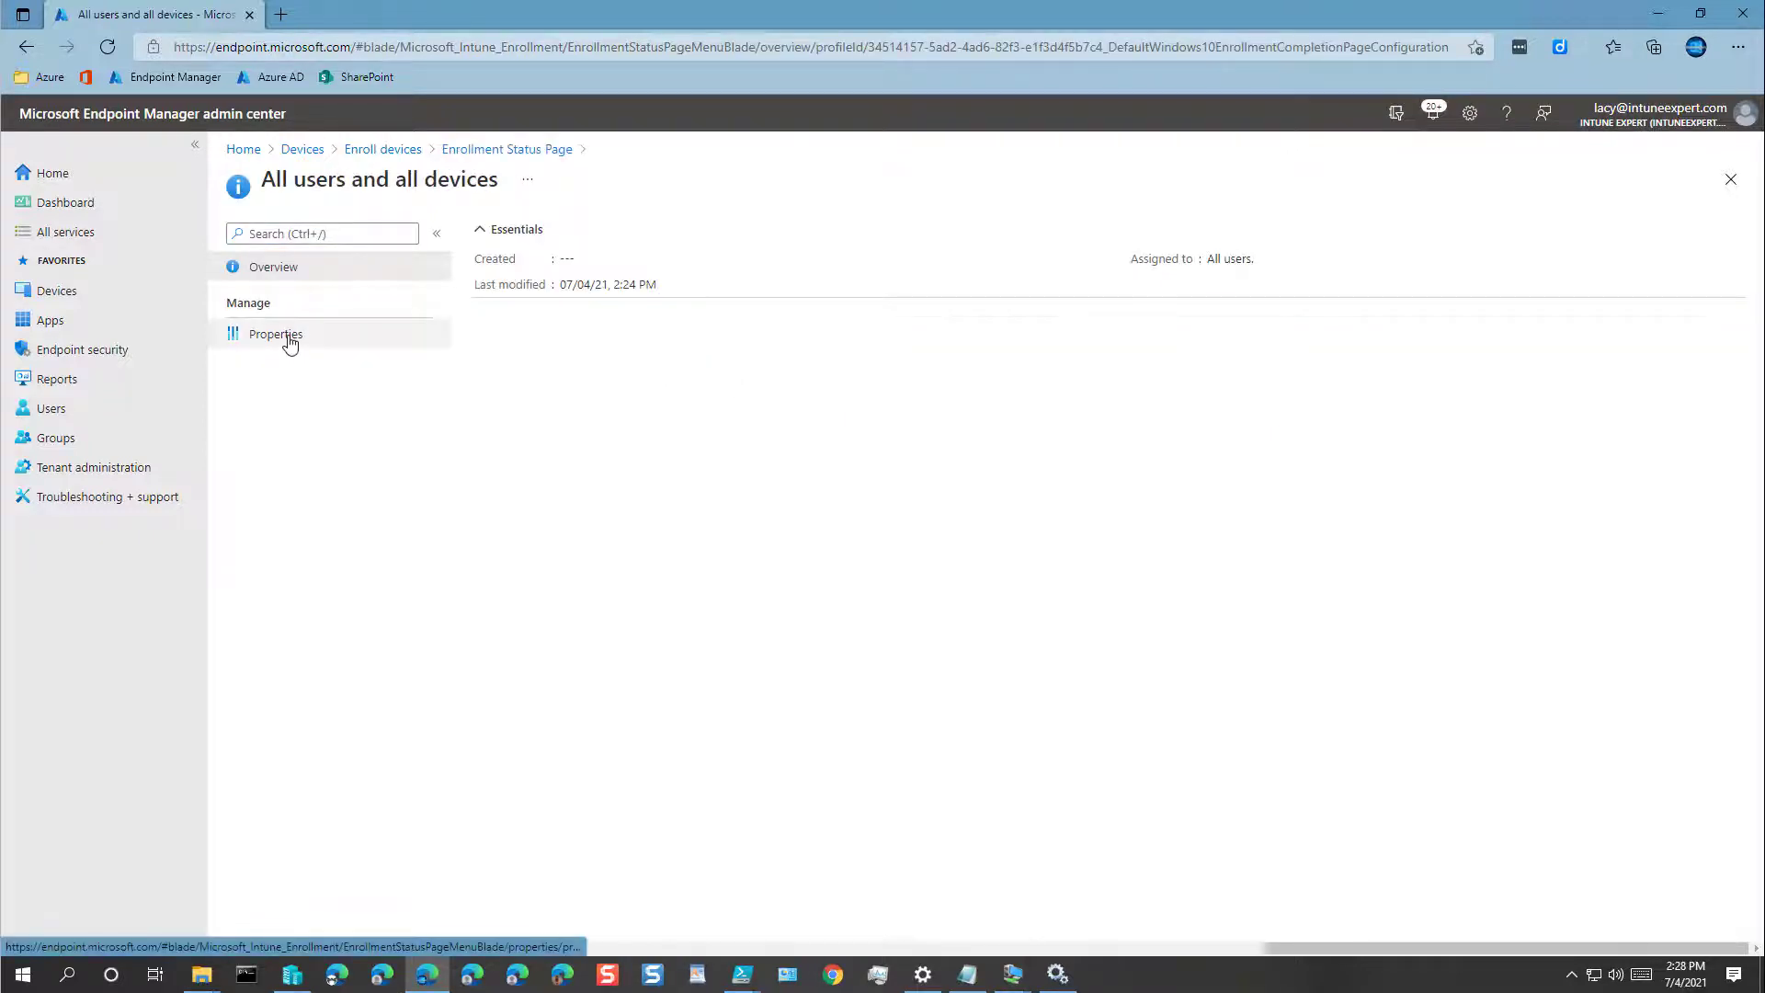
left_click(289, 340)
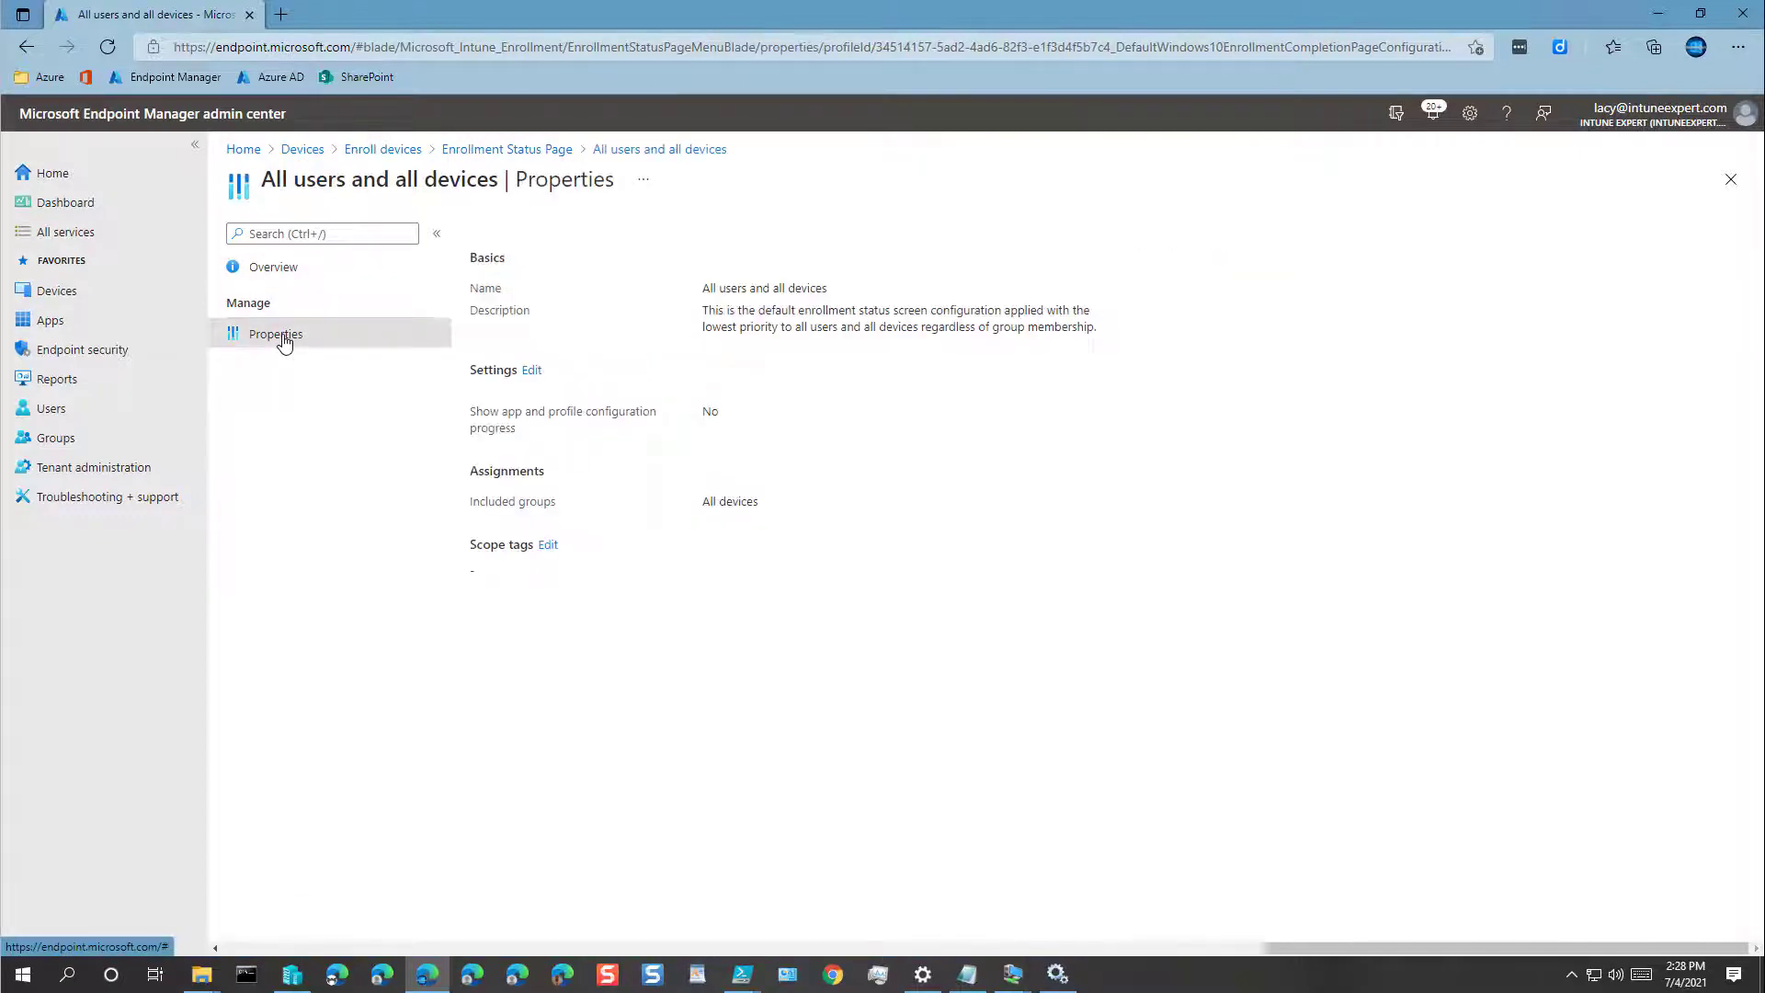
left_click(541, 372)
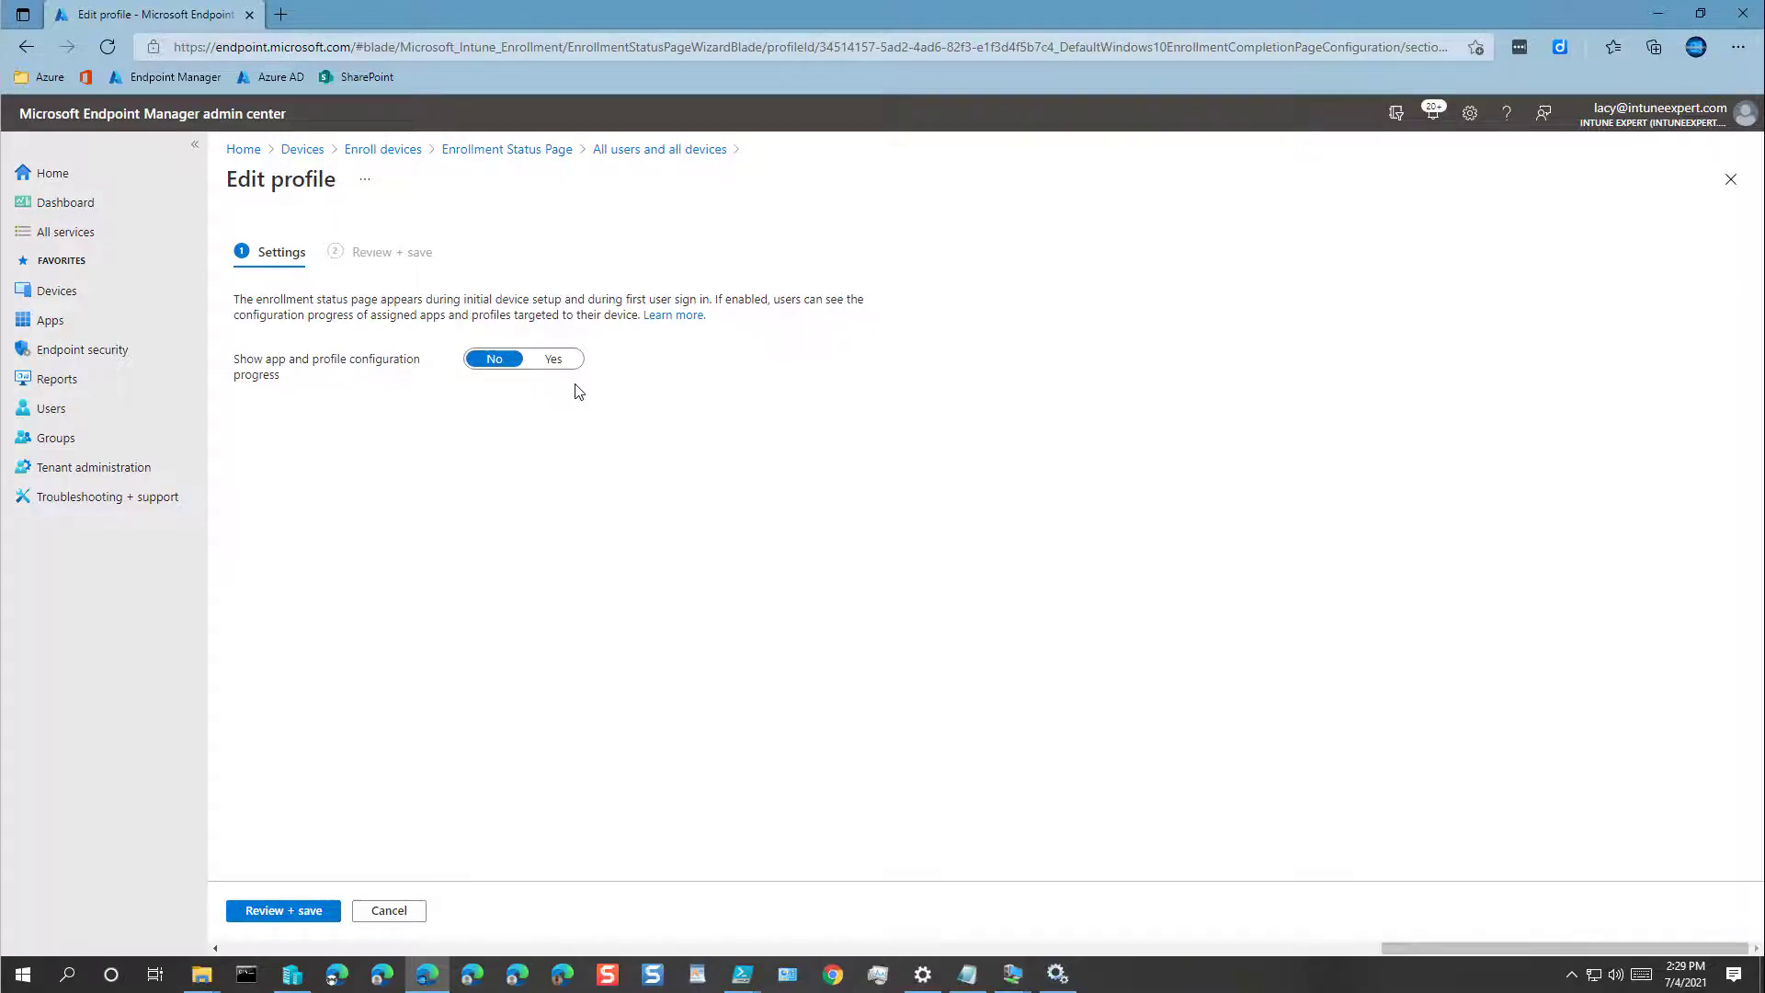
left_click(552, 362)
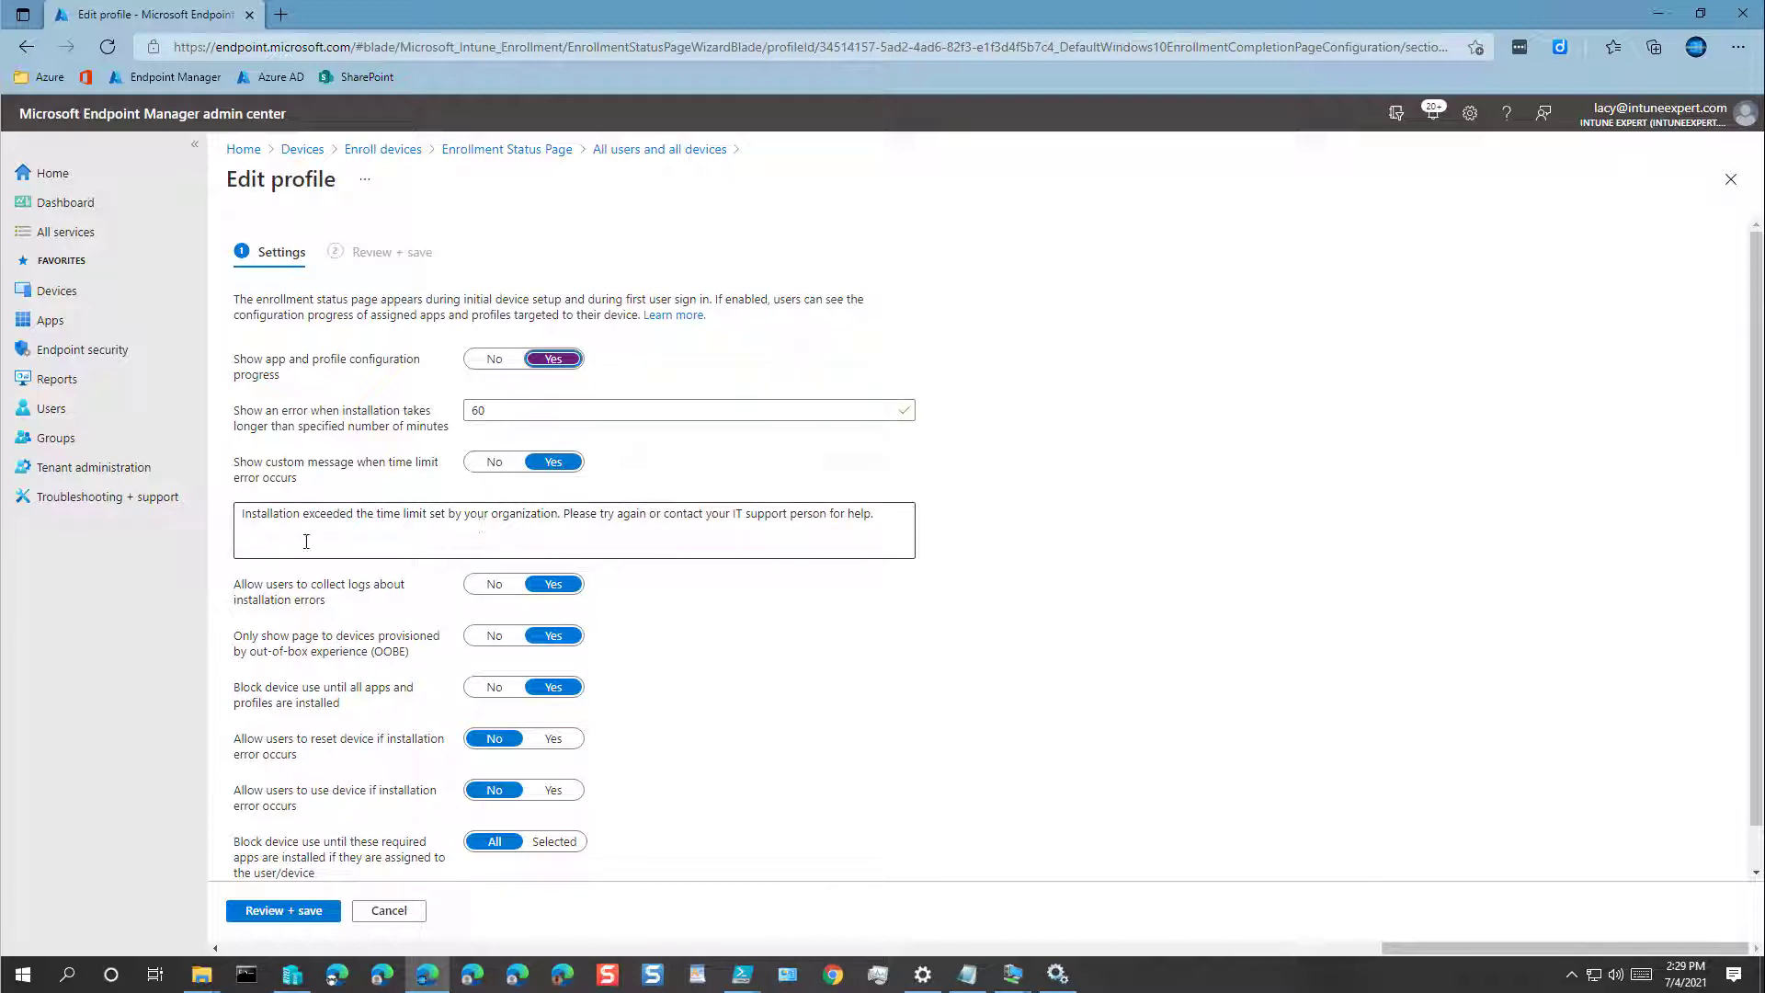
left_click_drag(247, 518, 892, 506)
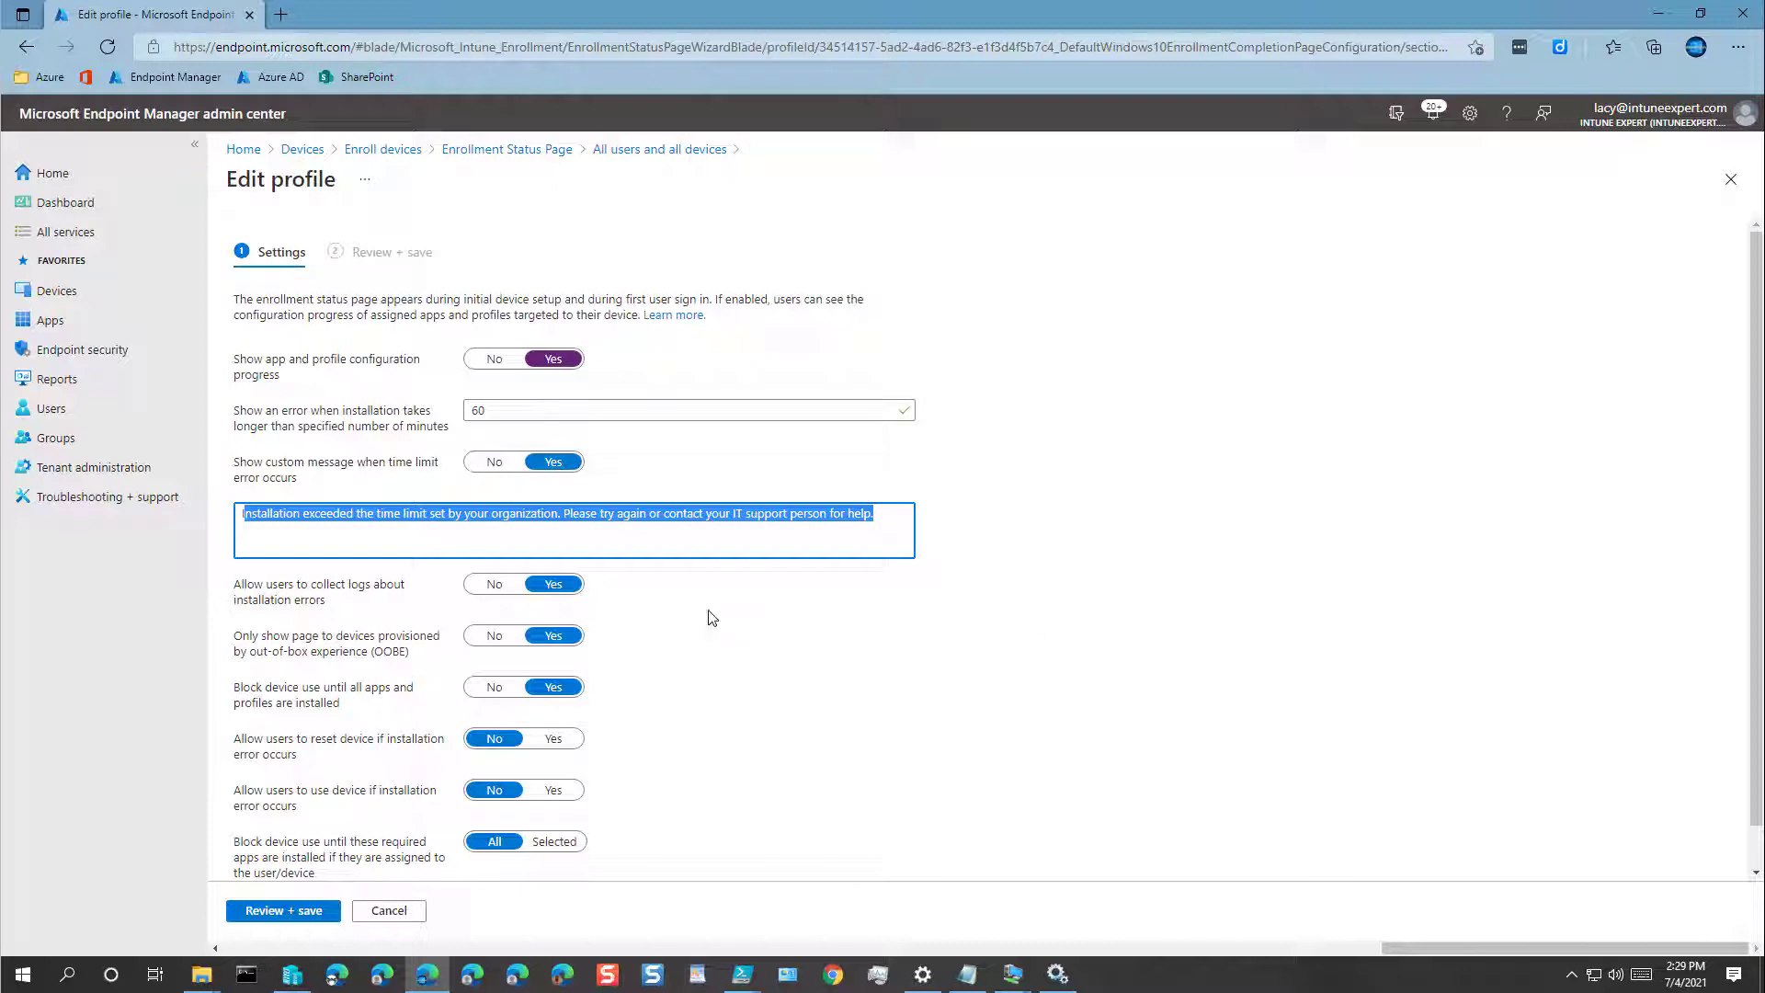
left_click(697, 614)
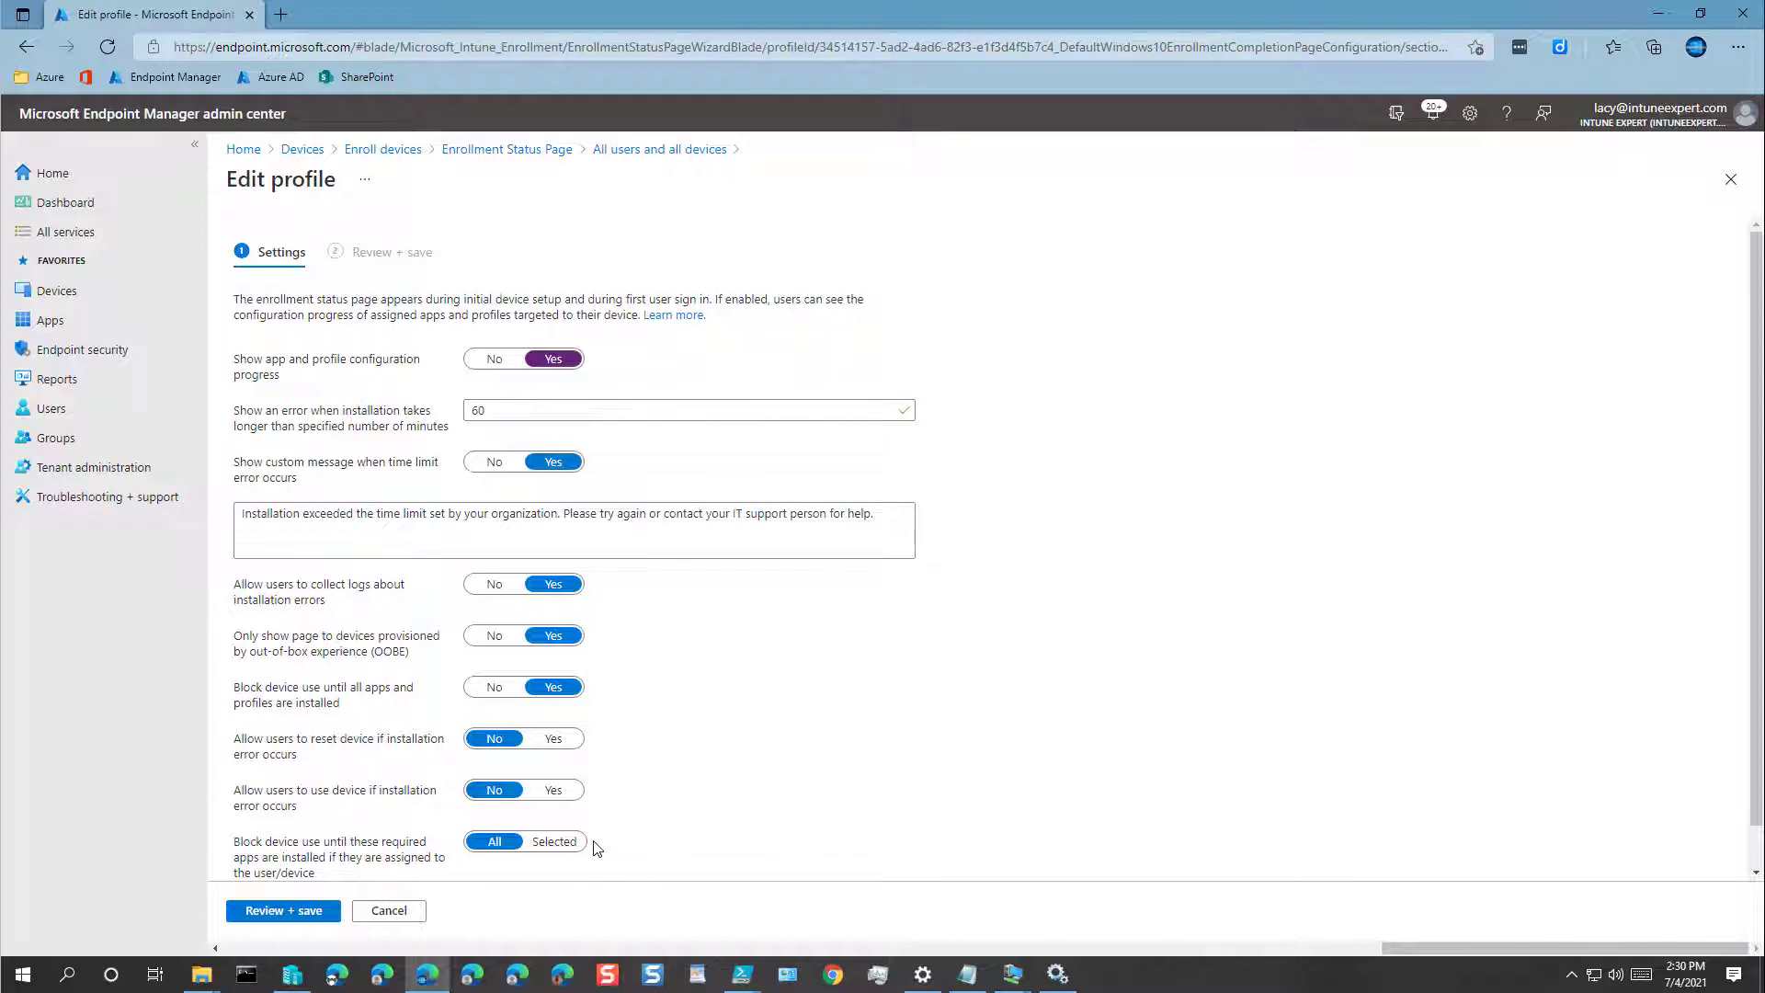
scroll(596, 849, "down", 1)
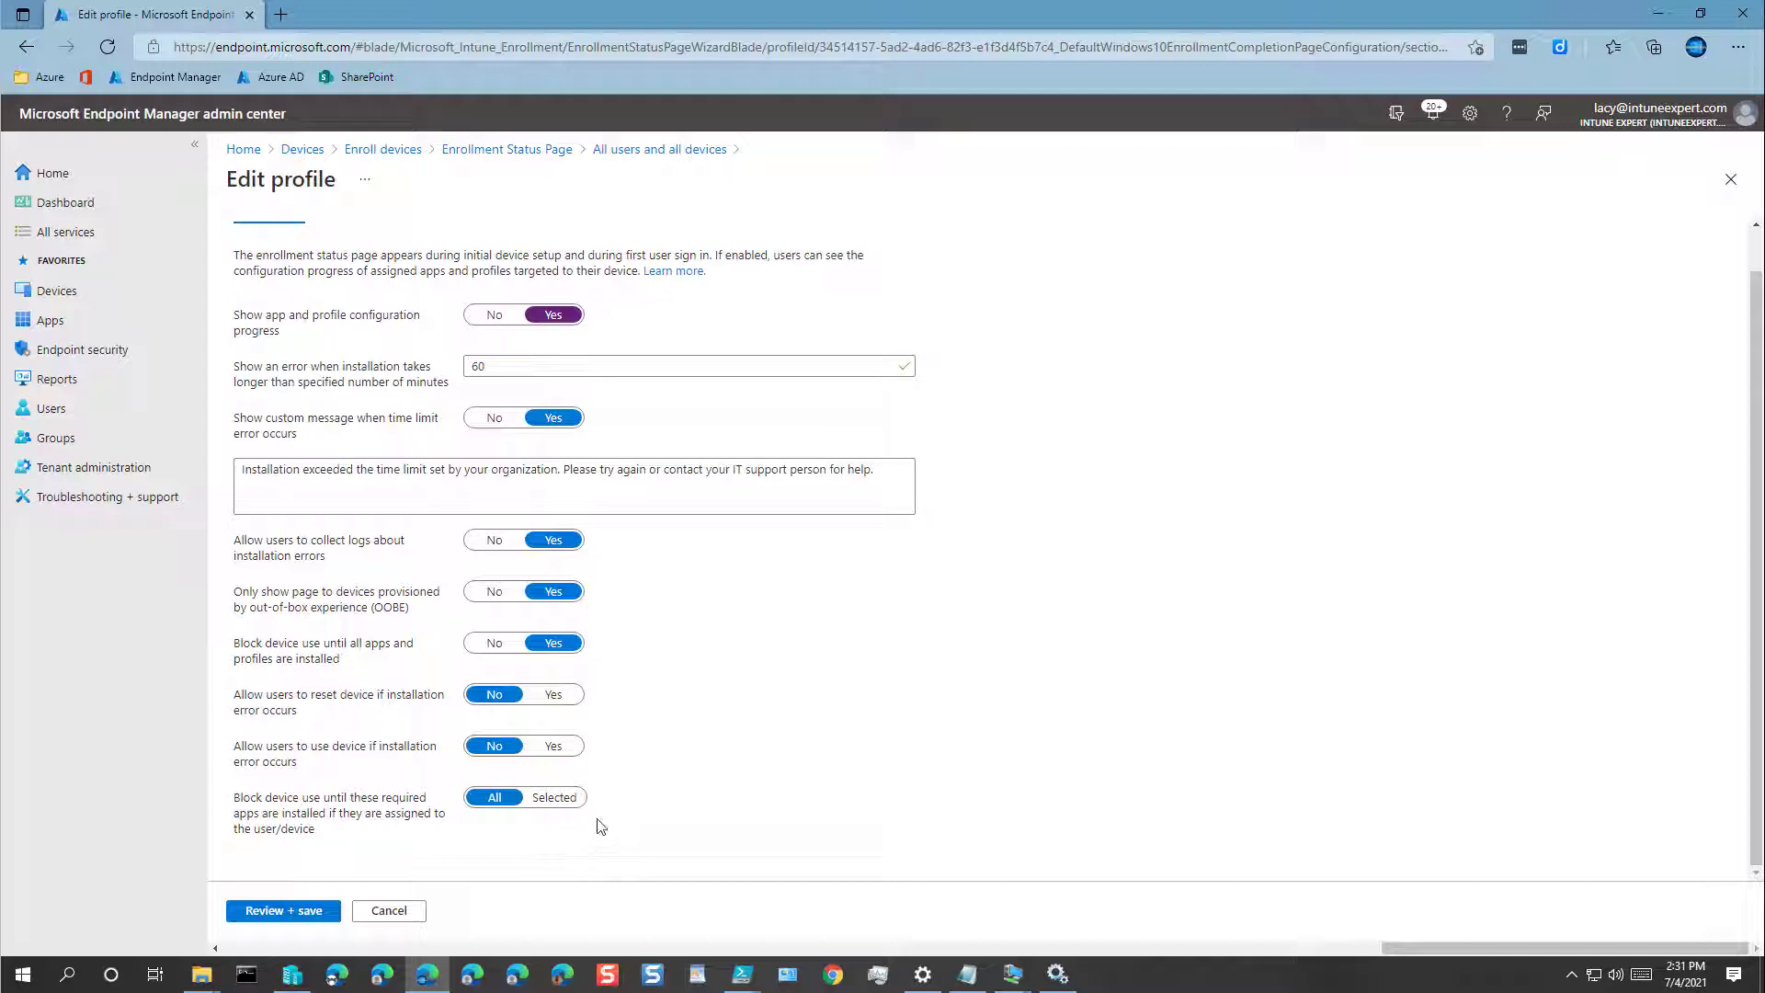
Step: Set 'Allow users to reset device' and 'Allow users to use device' on installation error to Yes, and save the profile
left_click(553, 696)
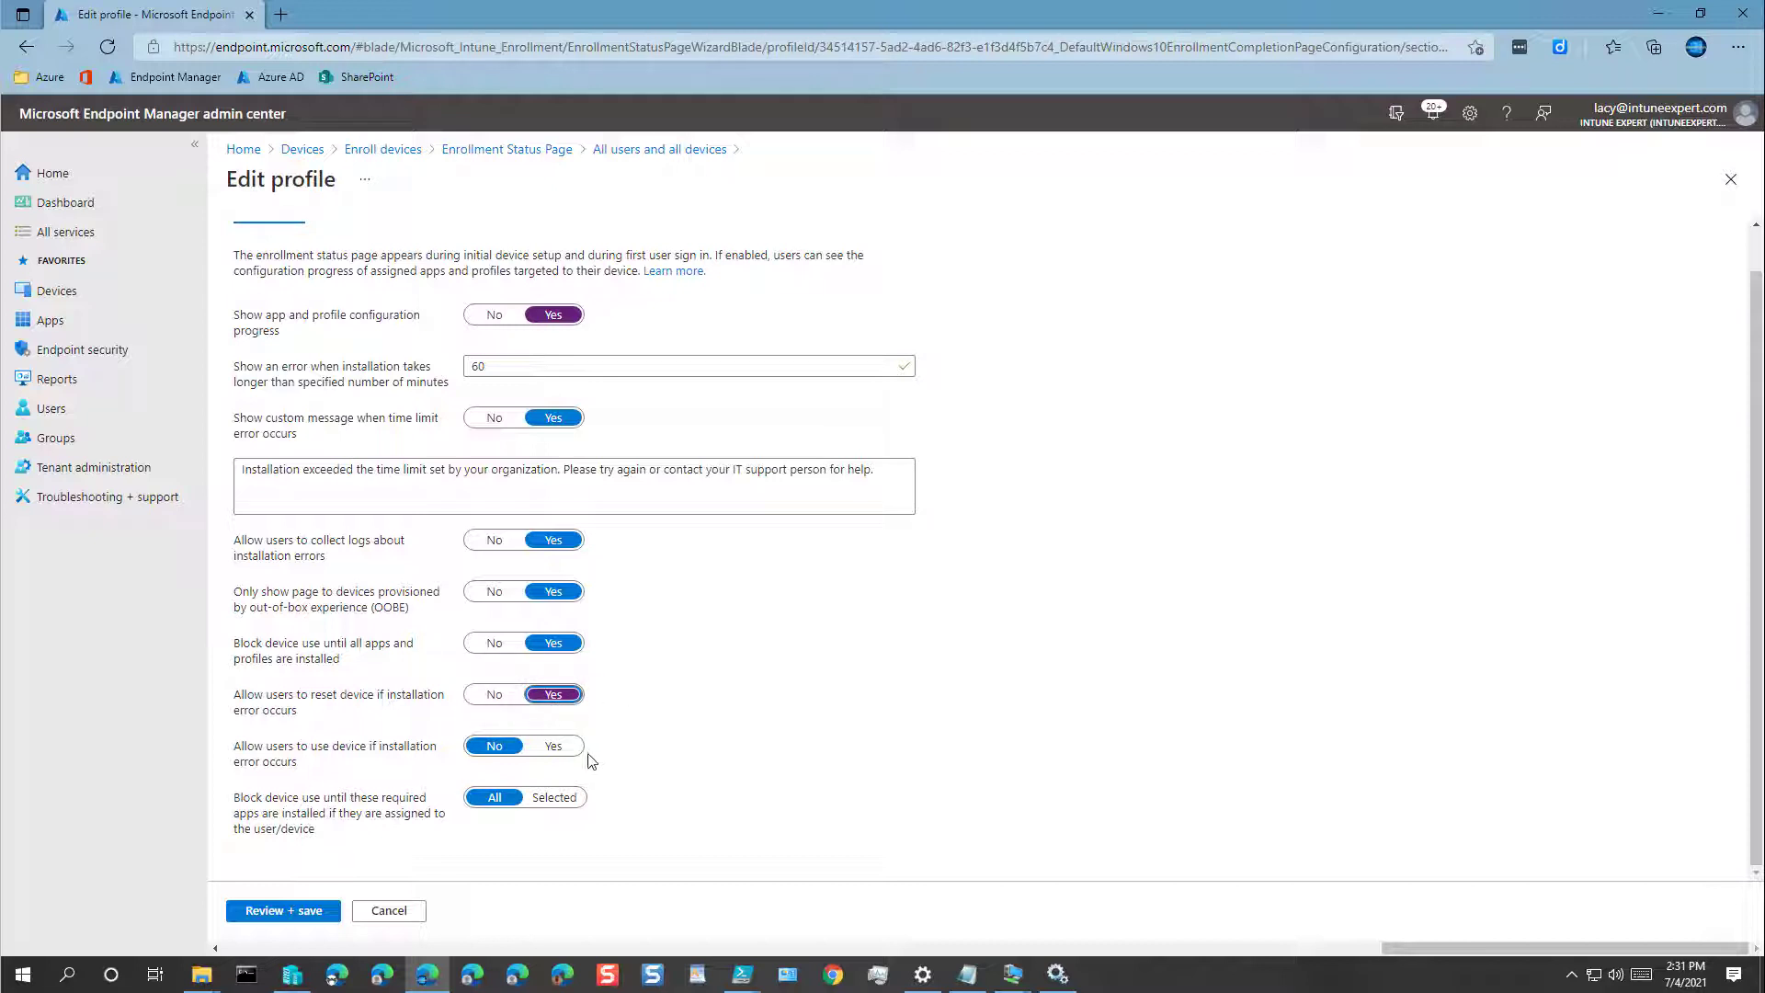
left_click(553, 747)
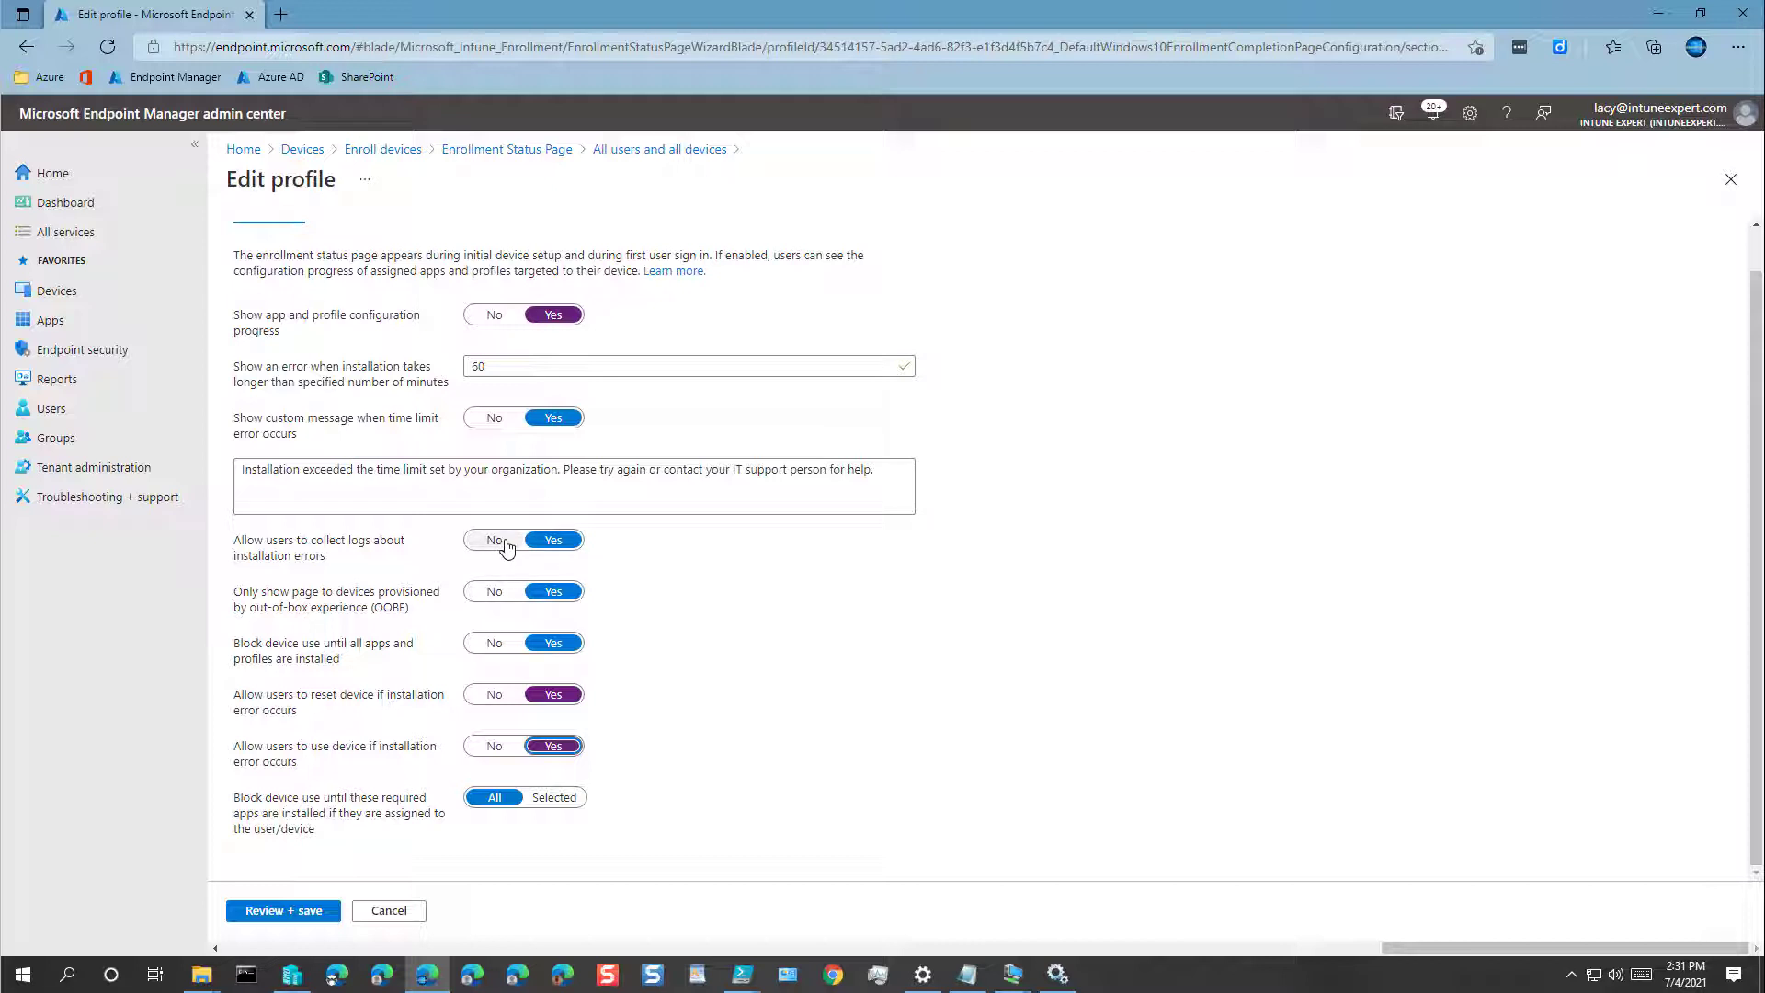
left_click(270, 911)
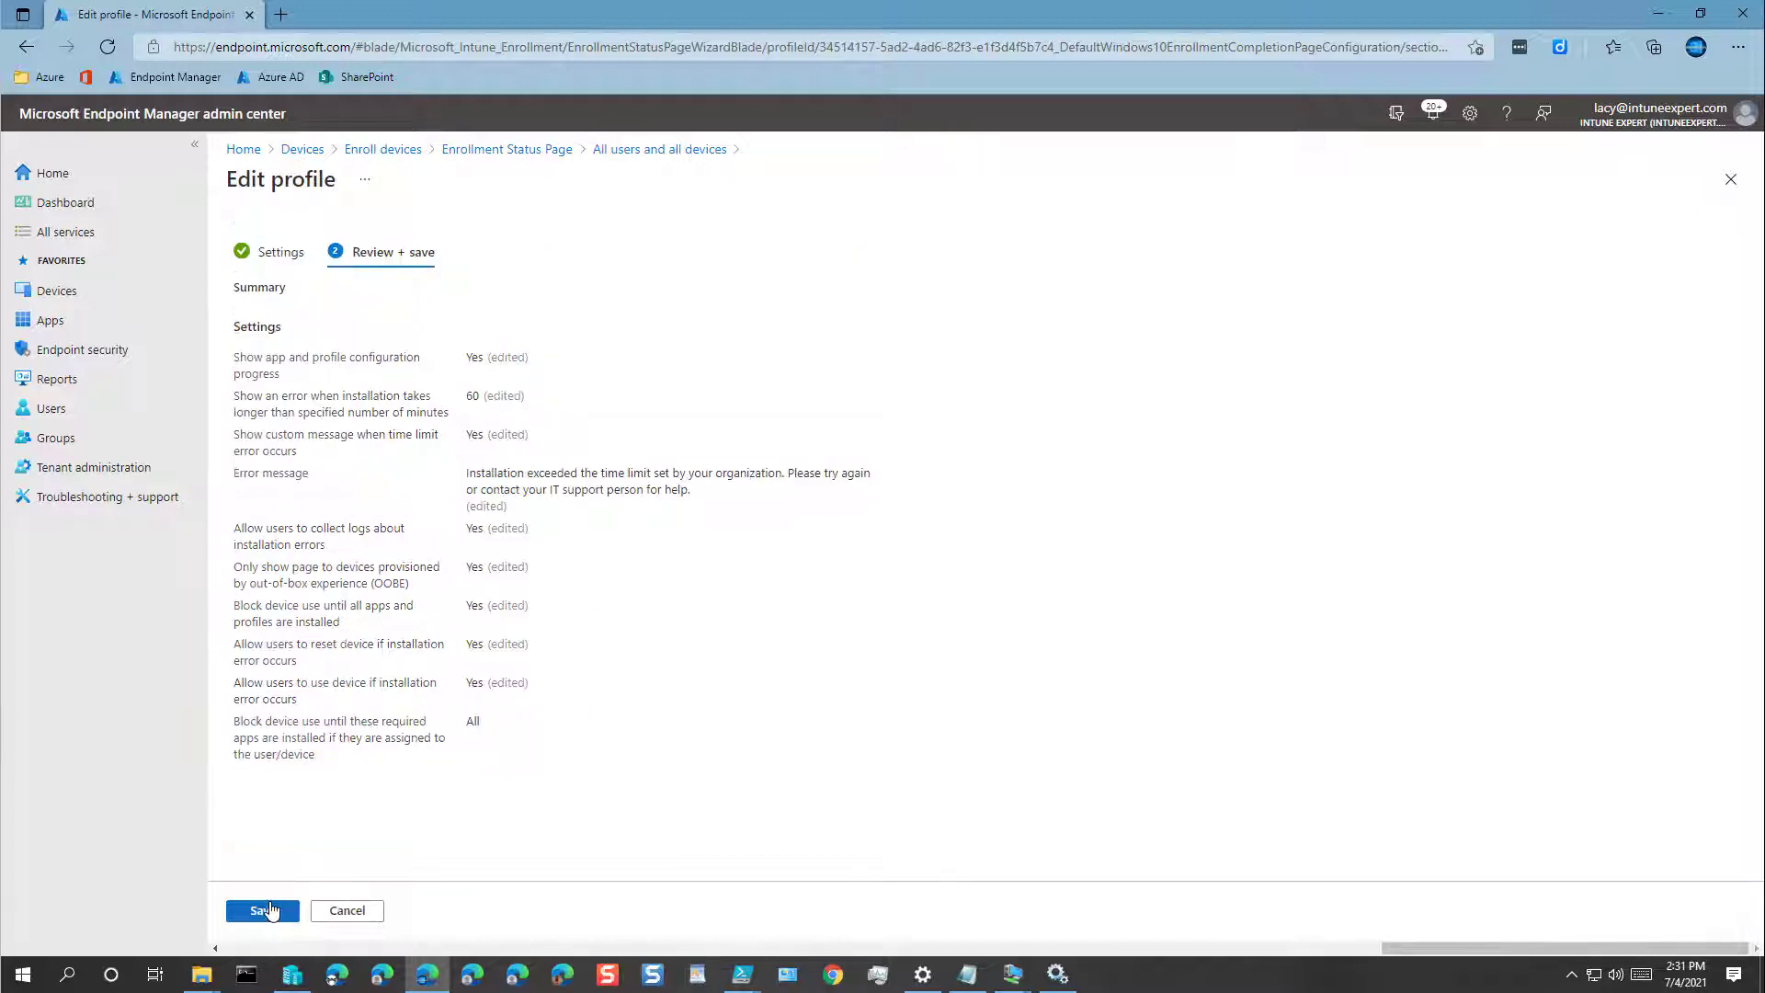
left_click(266, 911)
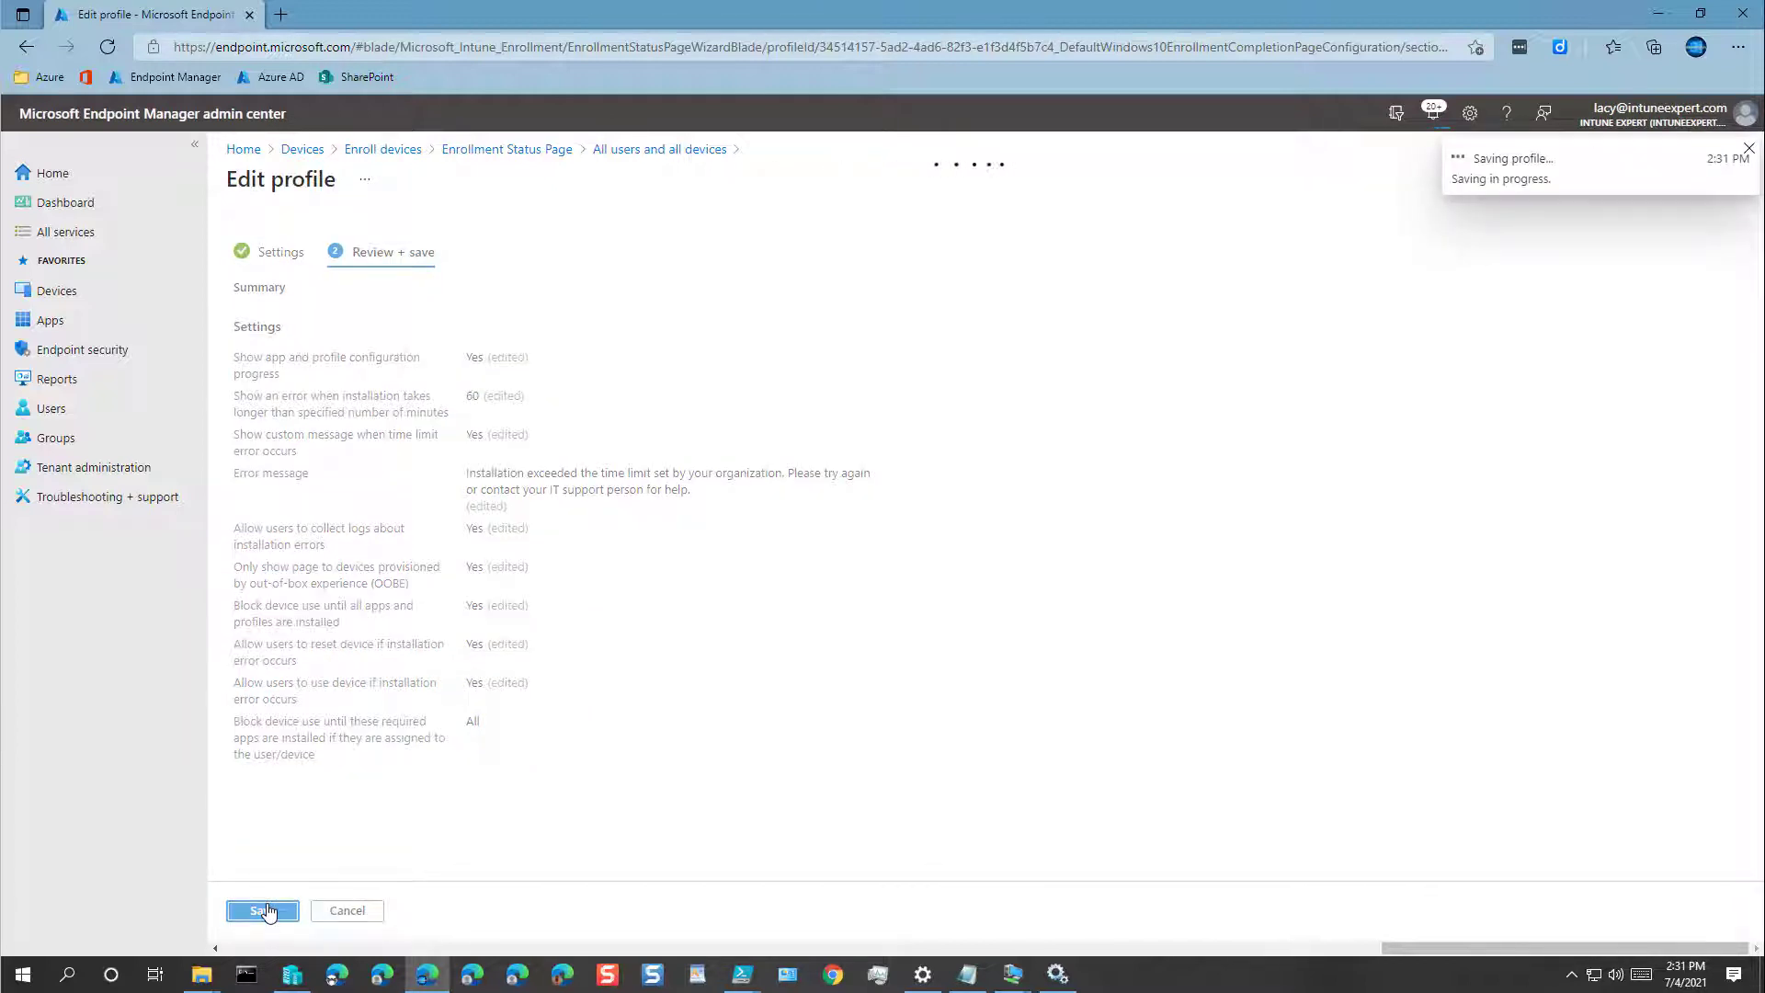
scroll(924, 551, "down", 1)
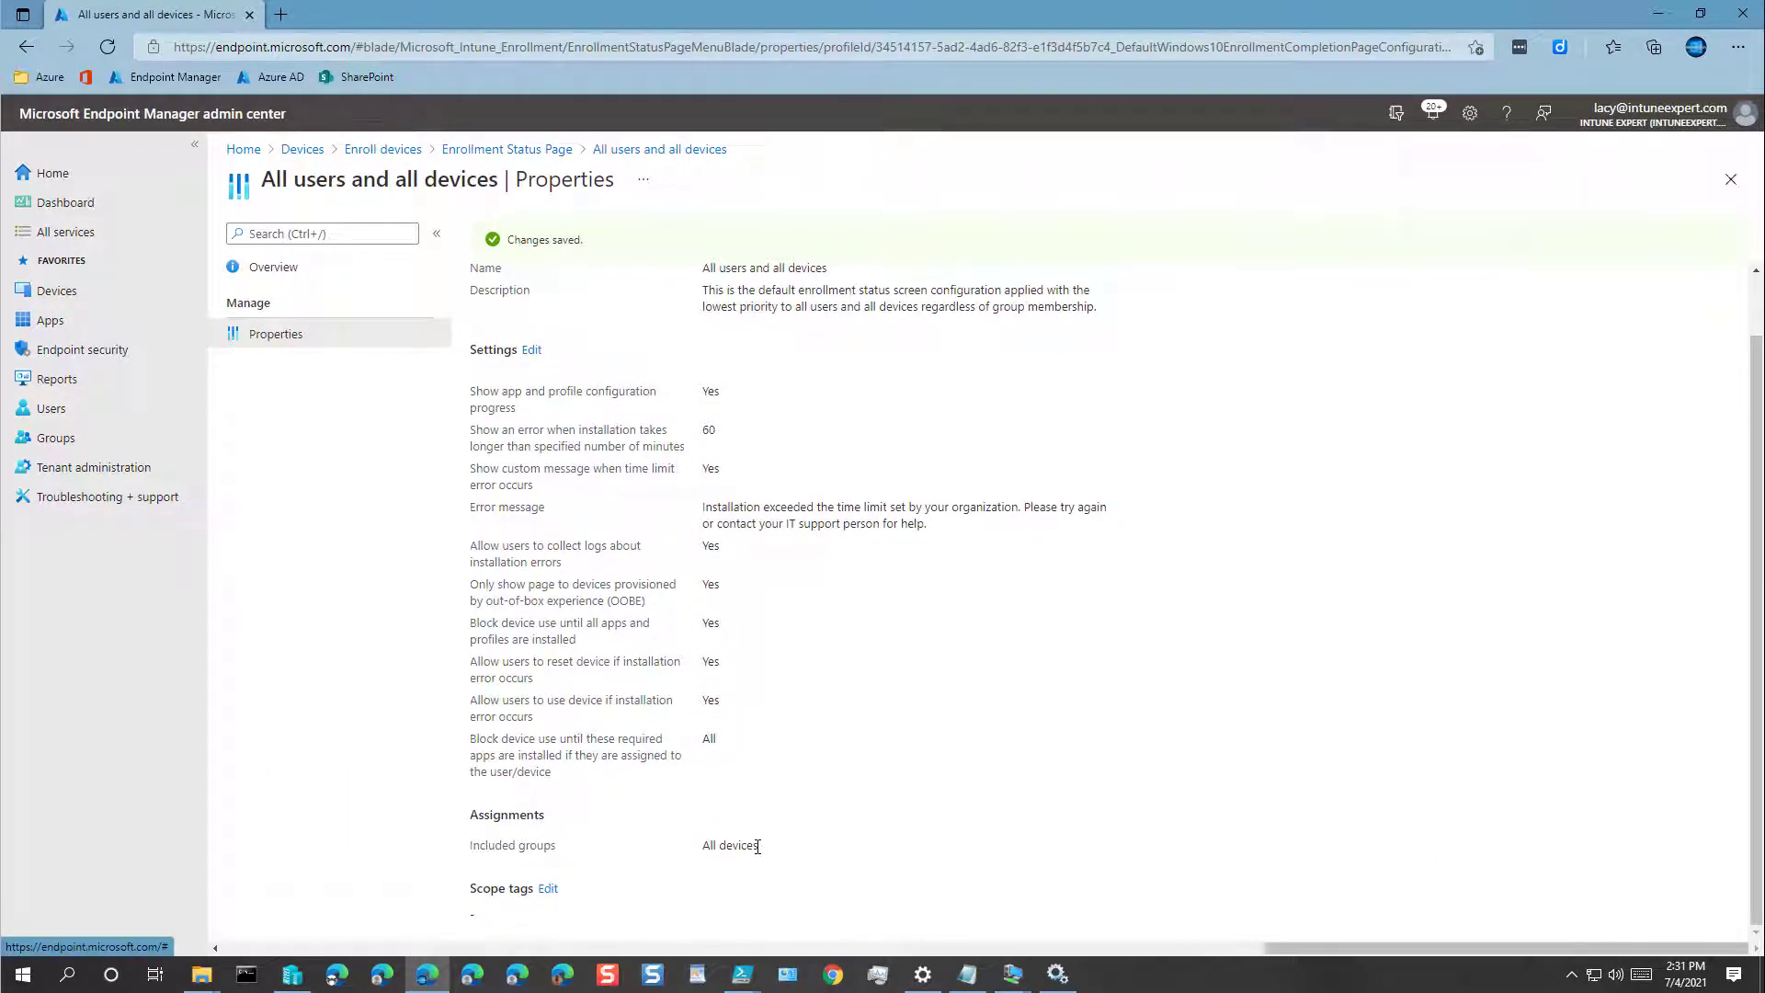
left_click(531, 350)
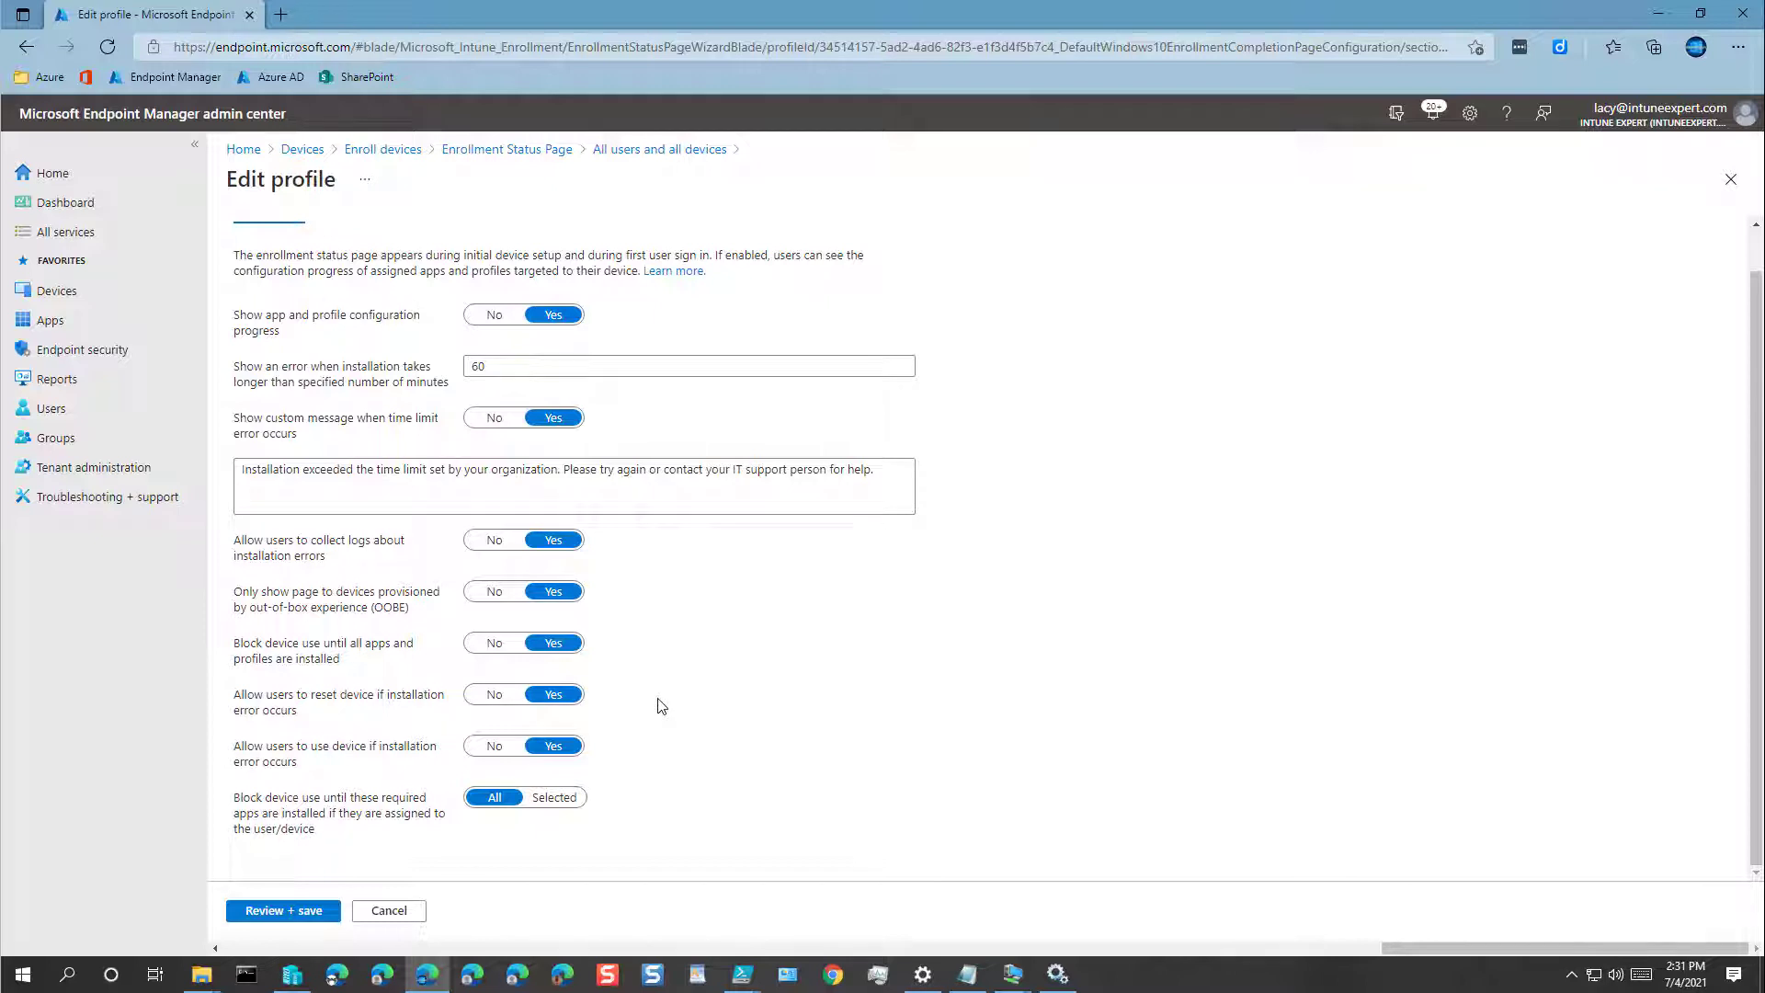
left_click(385, 912)
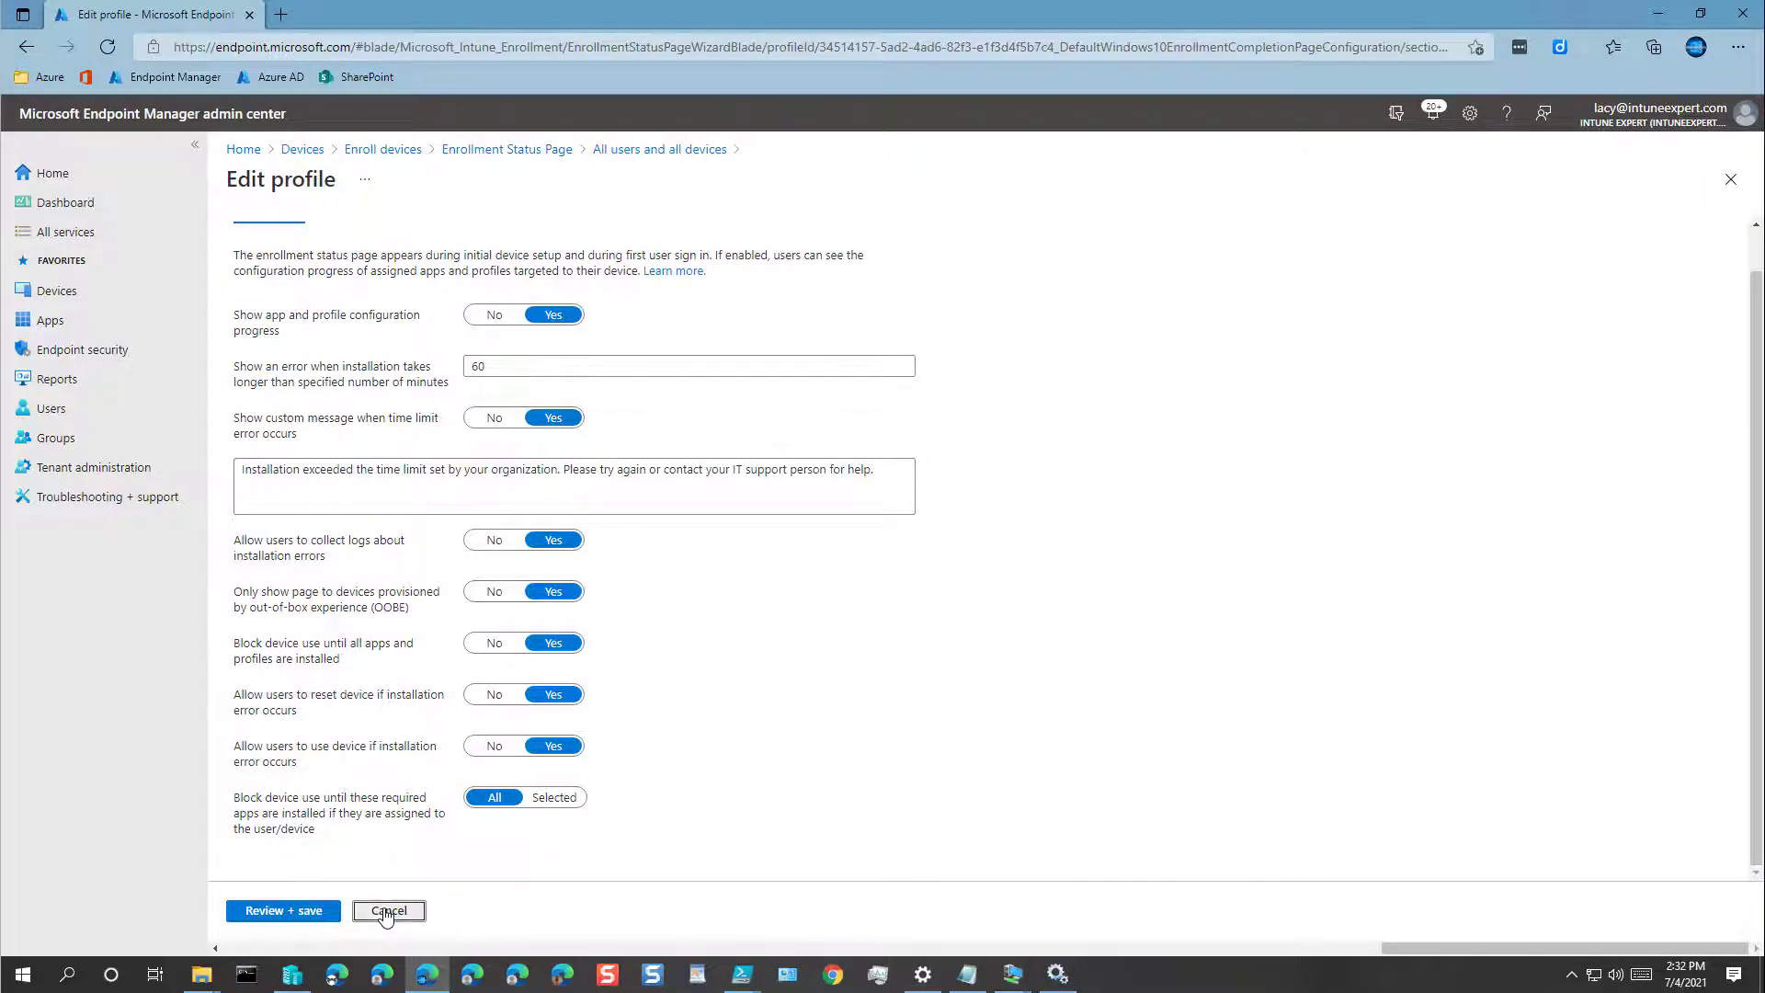
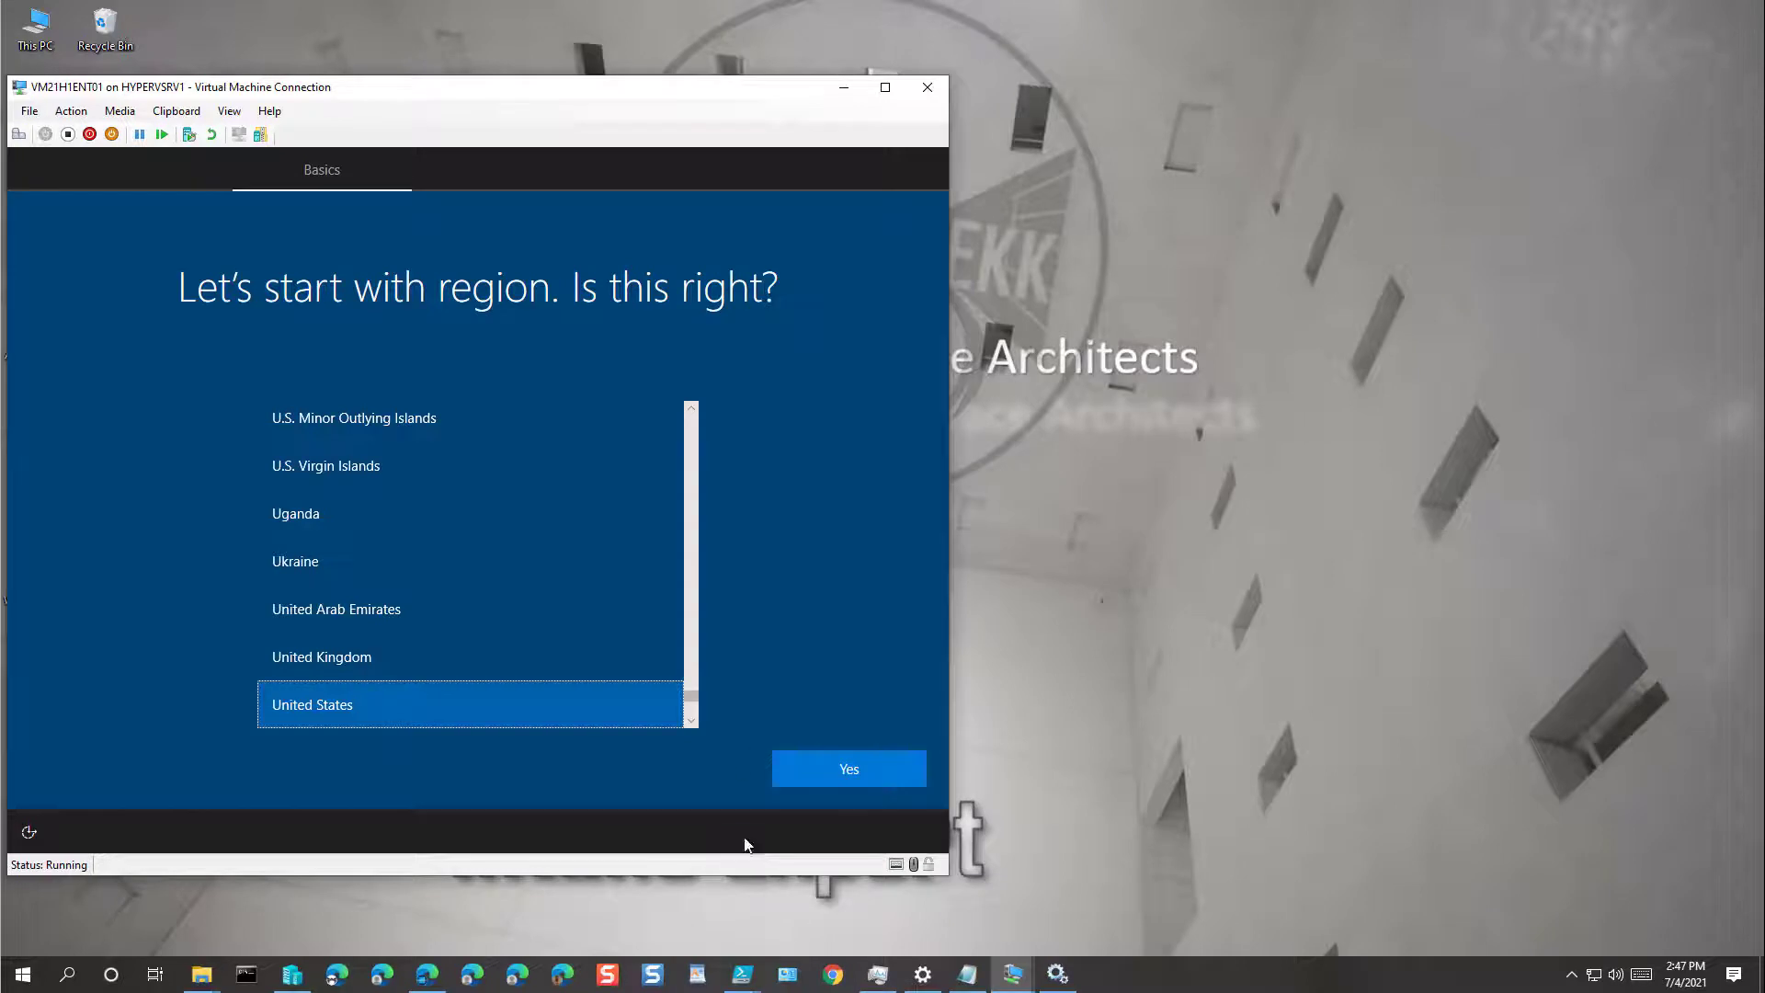
Step: Accept United States as the region and US as the keyboard layout, skipping a second layout
left_click(851, 777)
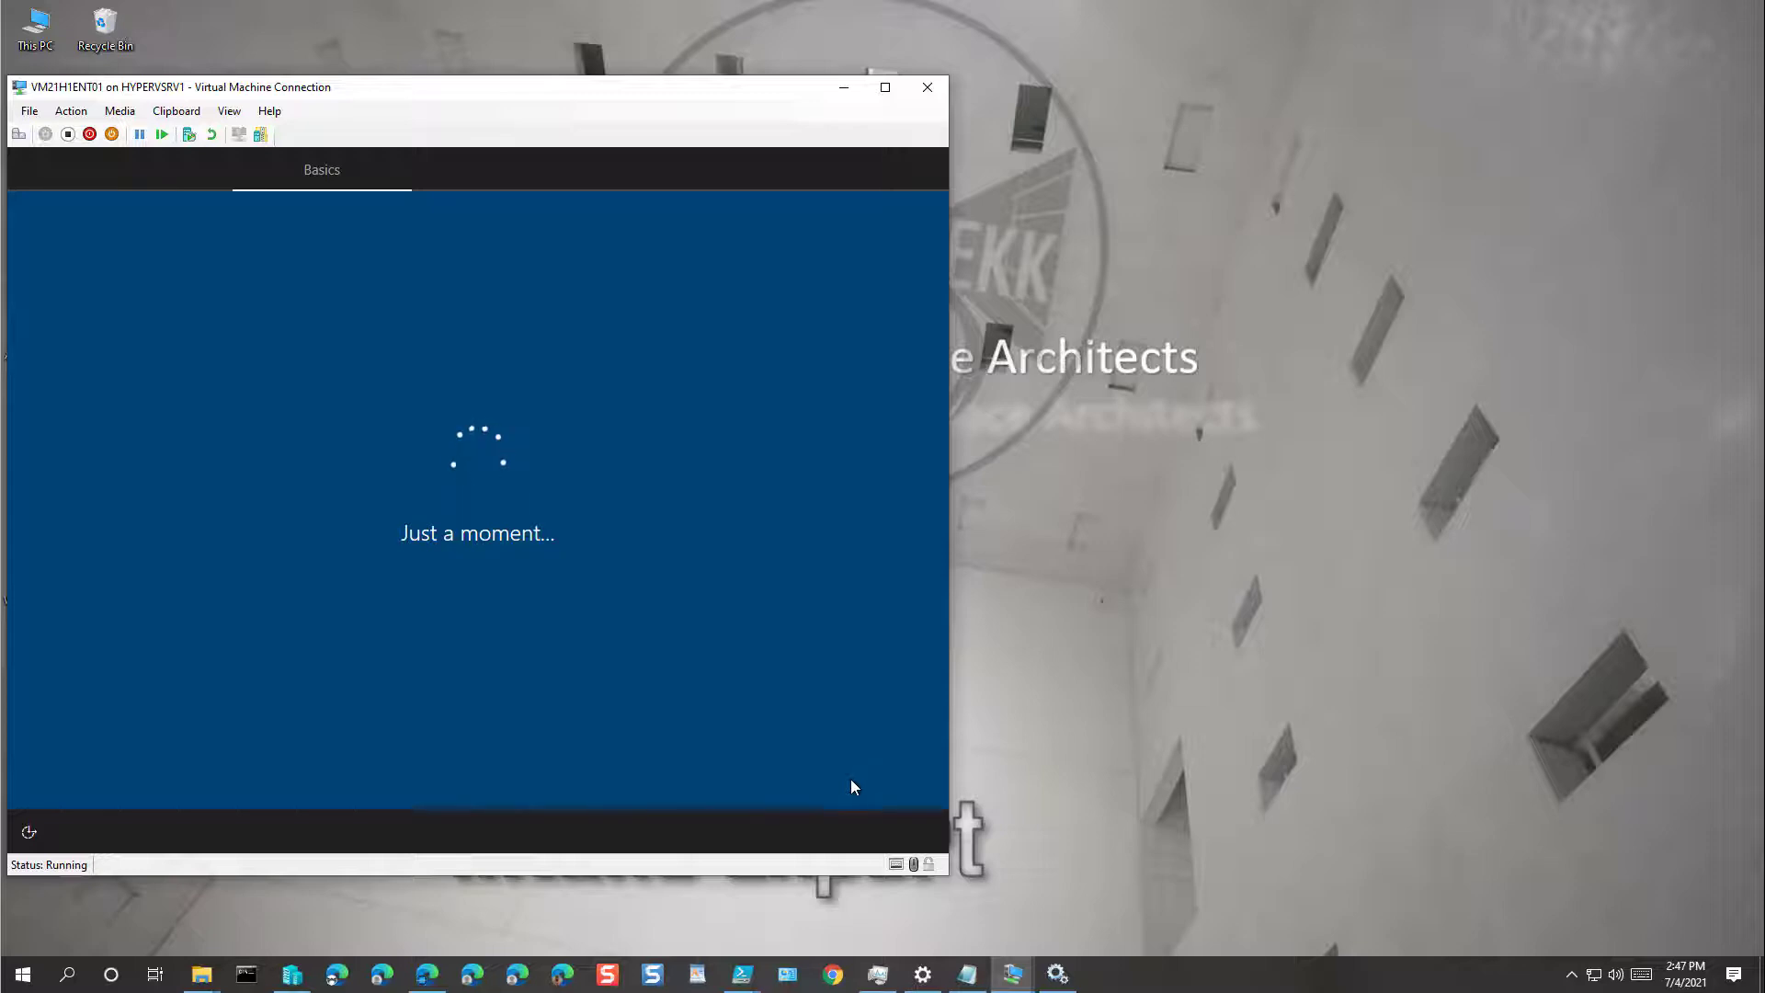
mouse_move(741, 973)
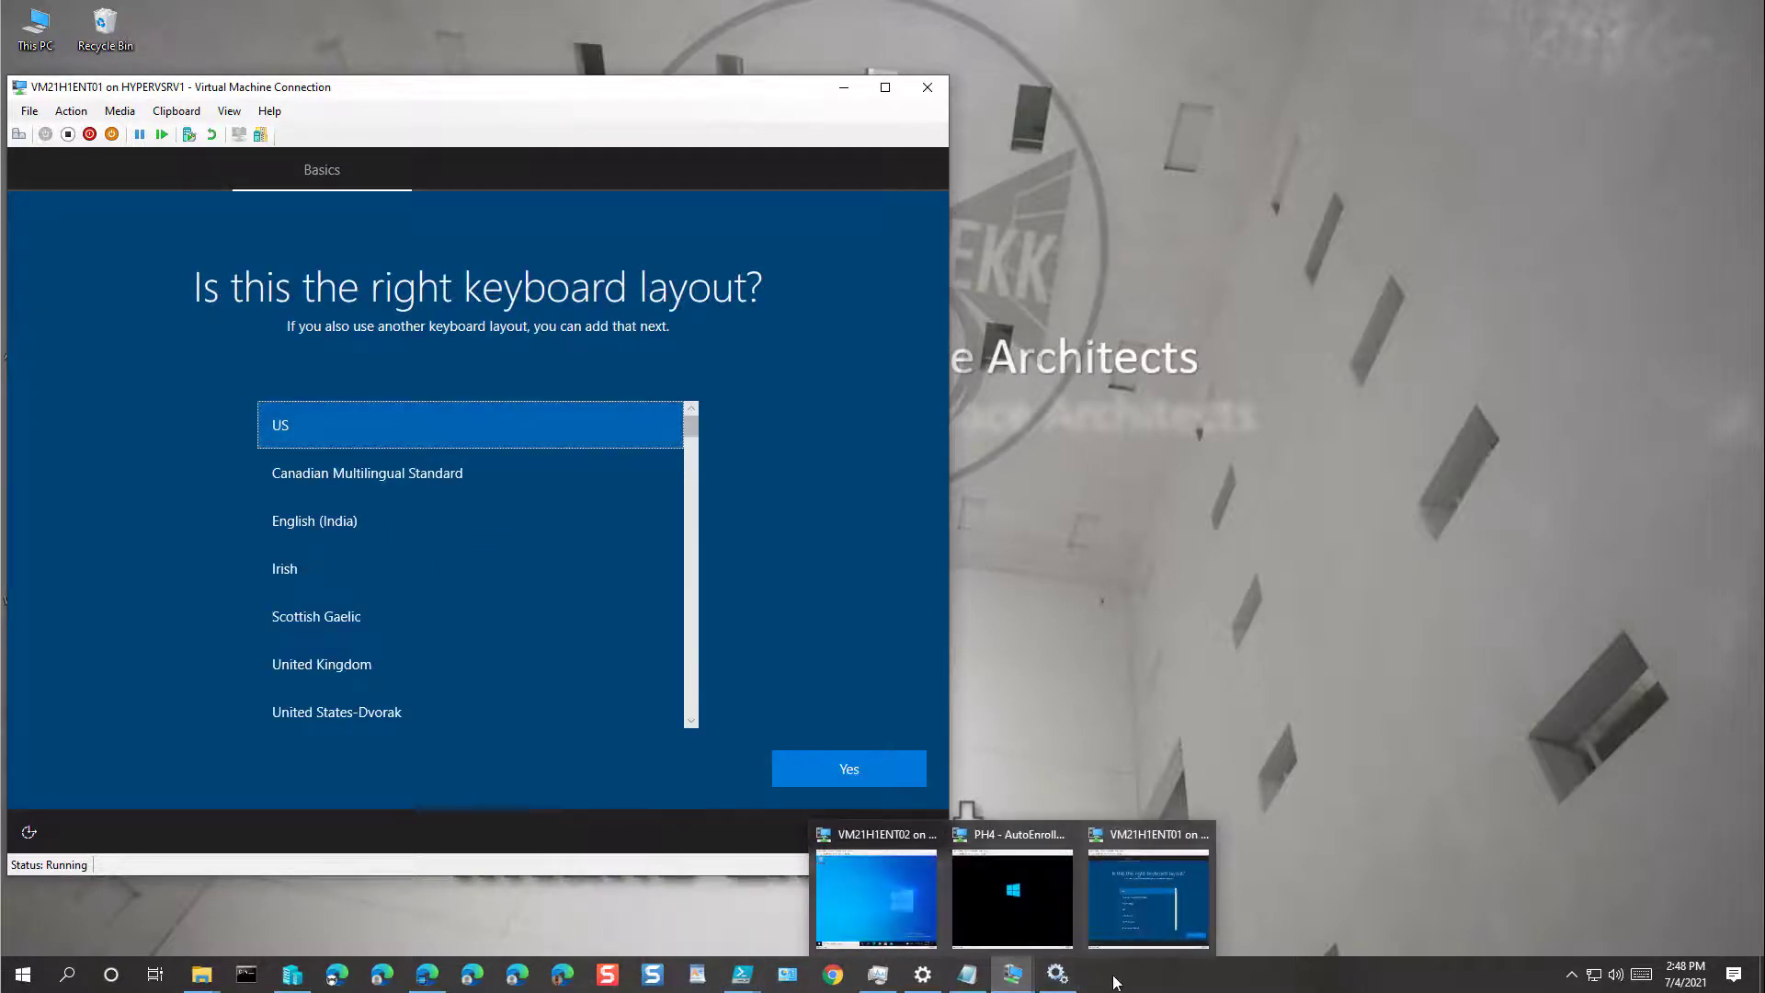
left_click(824, 764)
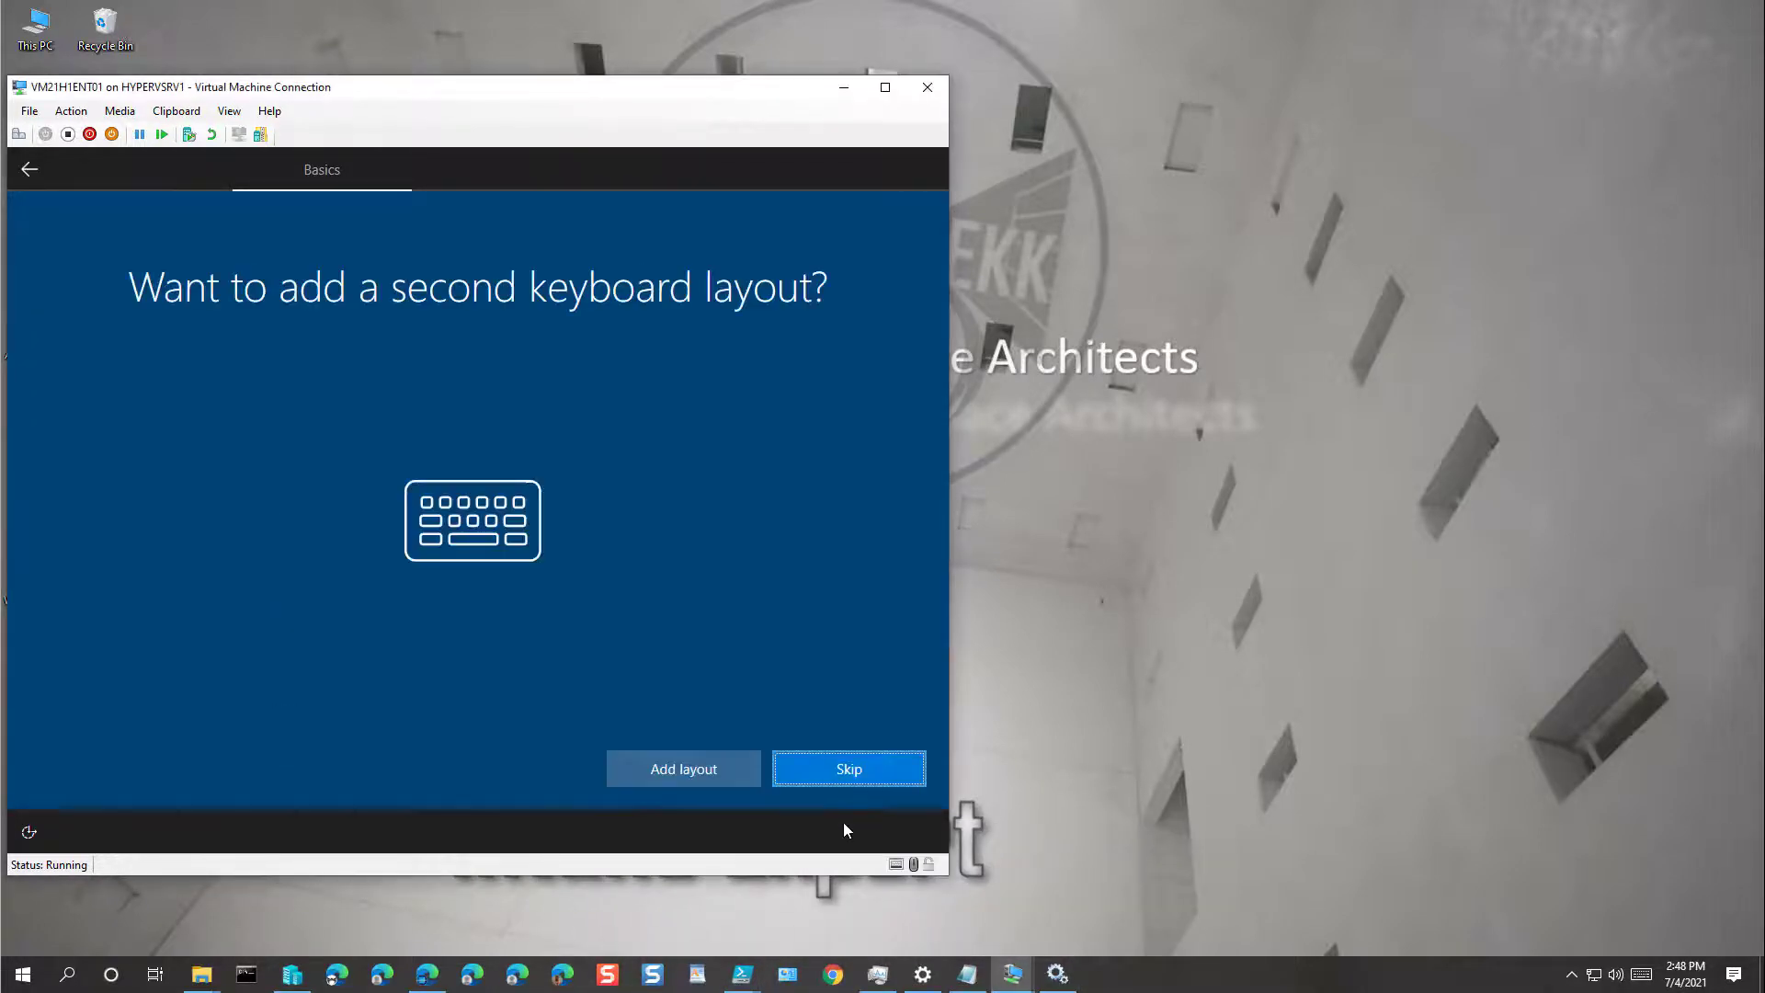
left_click(826, 768)
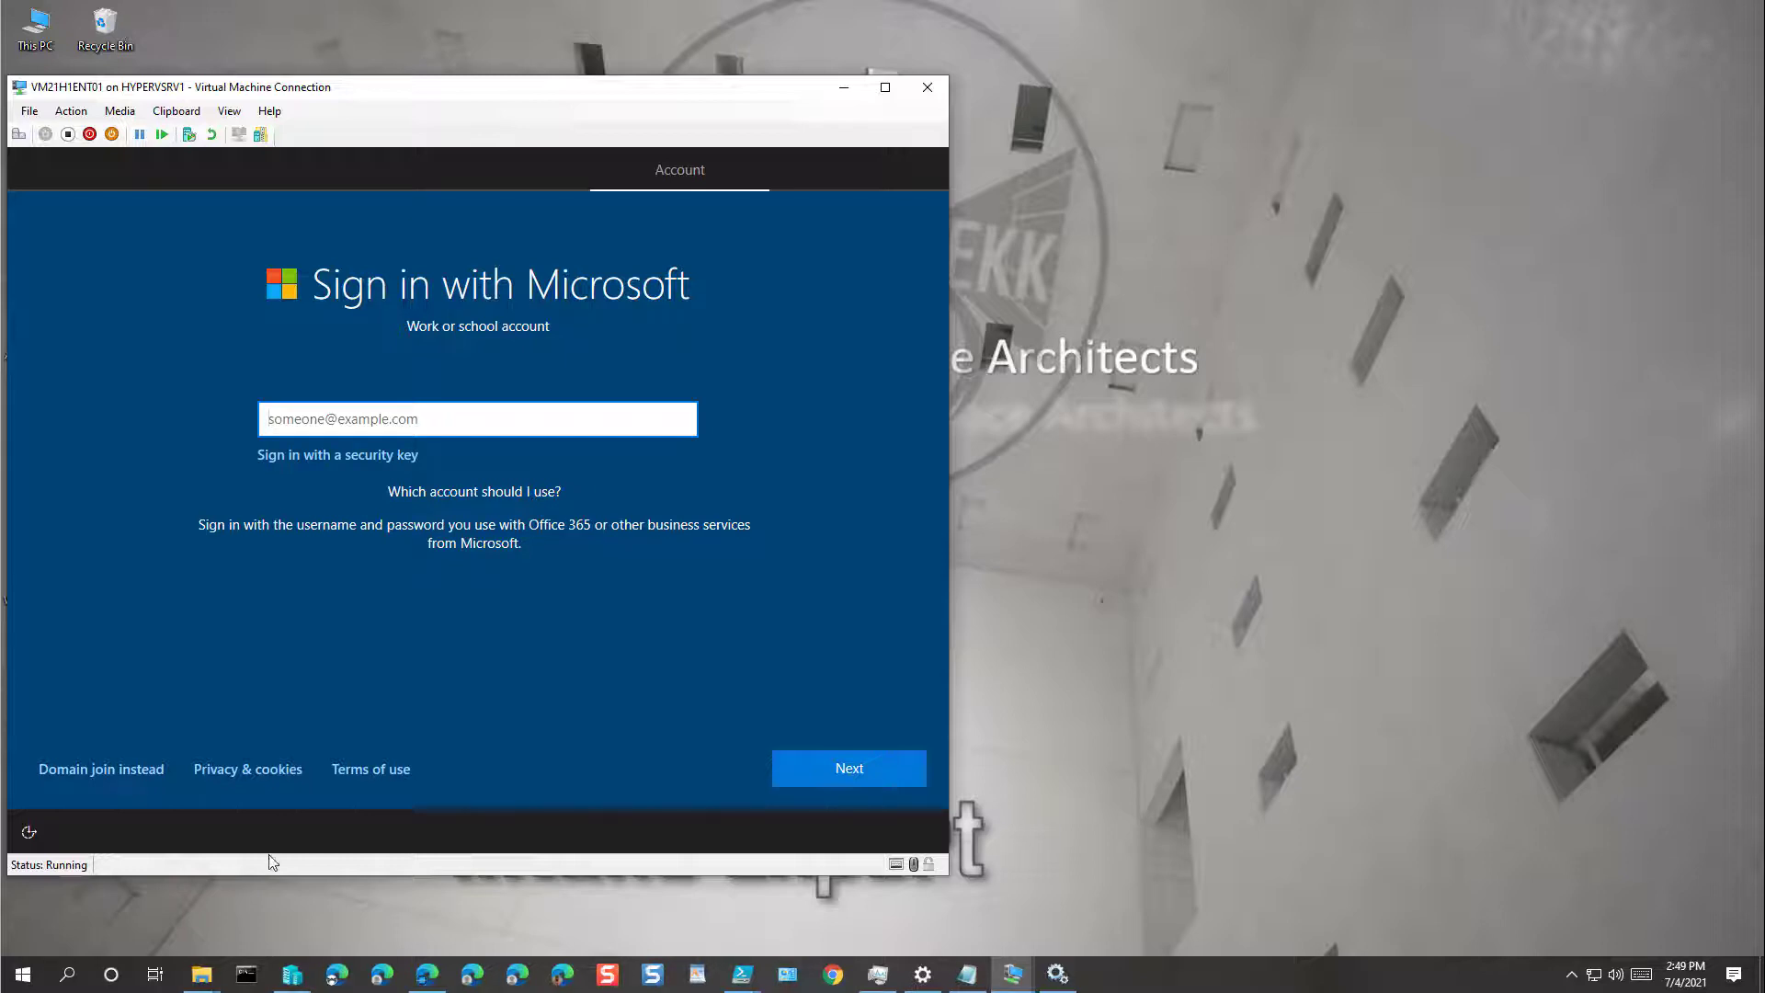
Step: Create a local account named 'Adminlogin' and set and confirm its password
left_click(133, 780)
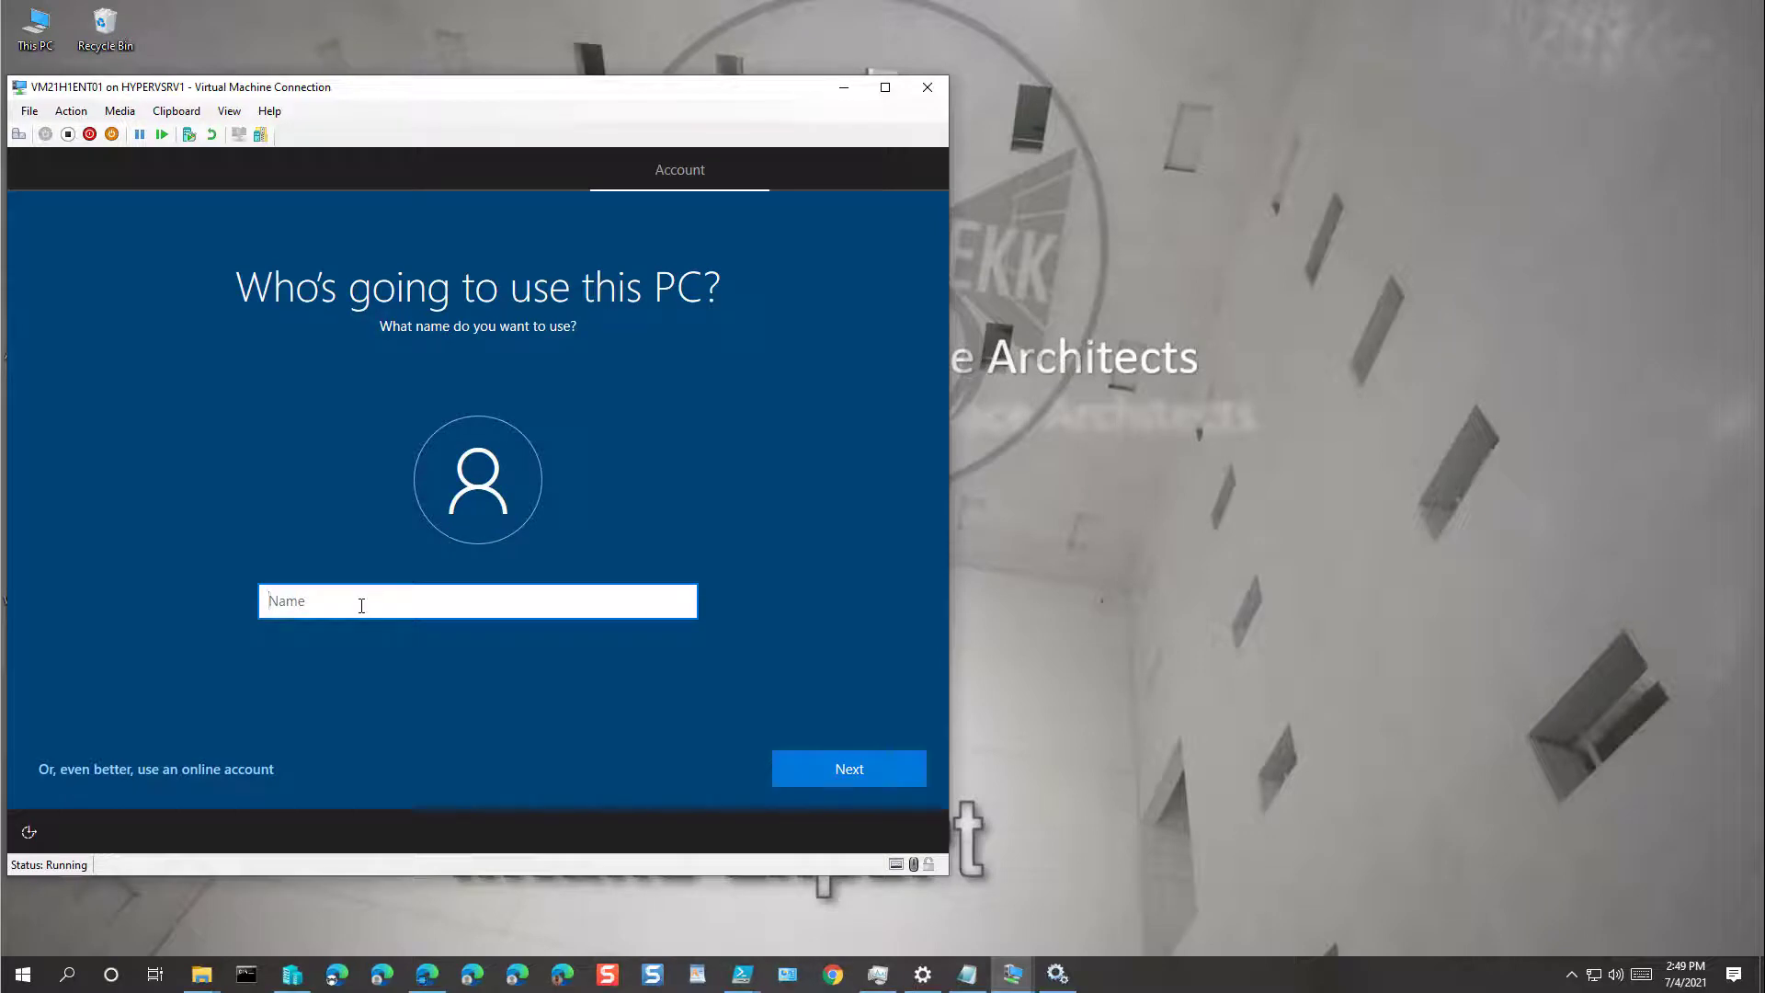
type("Admini")
key("BackSpace")
type("login")
key("Return")
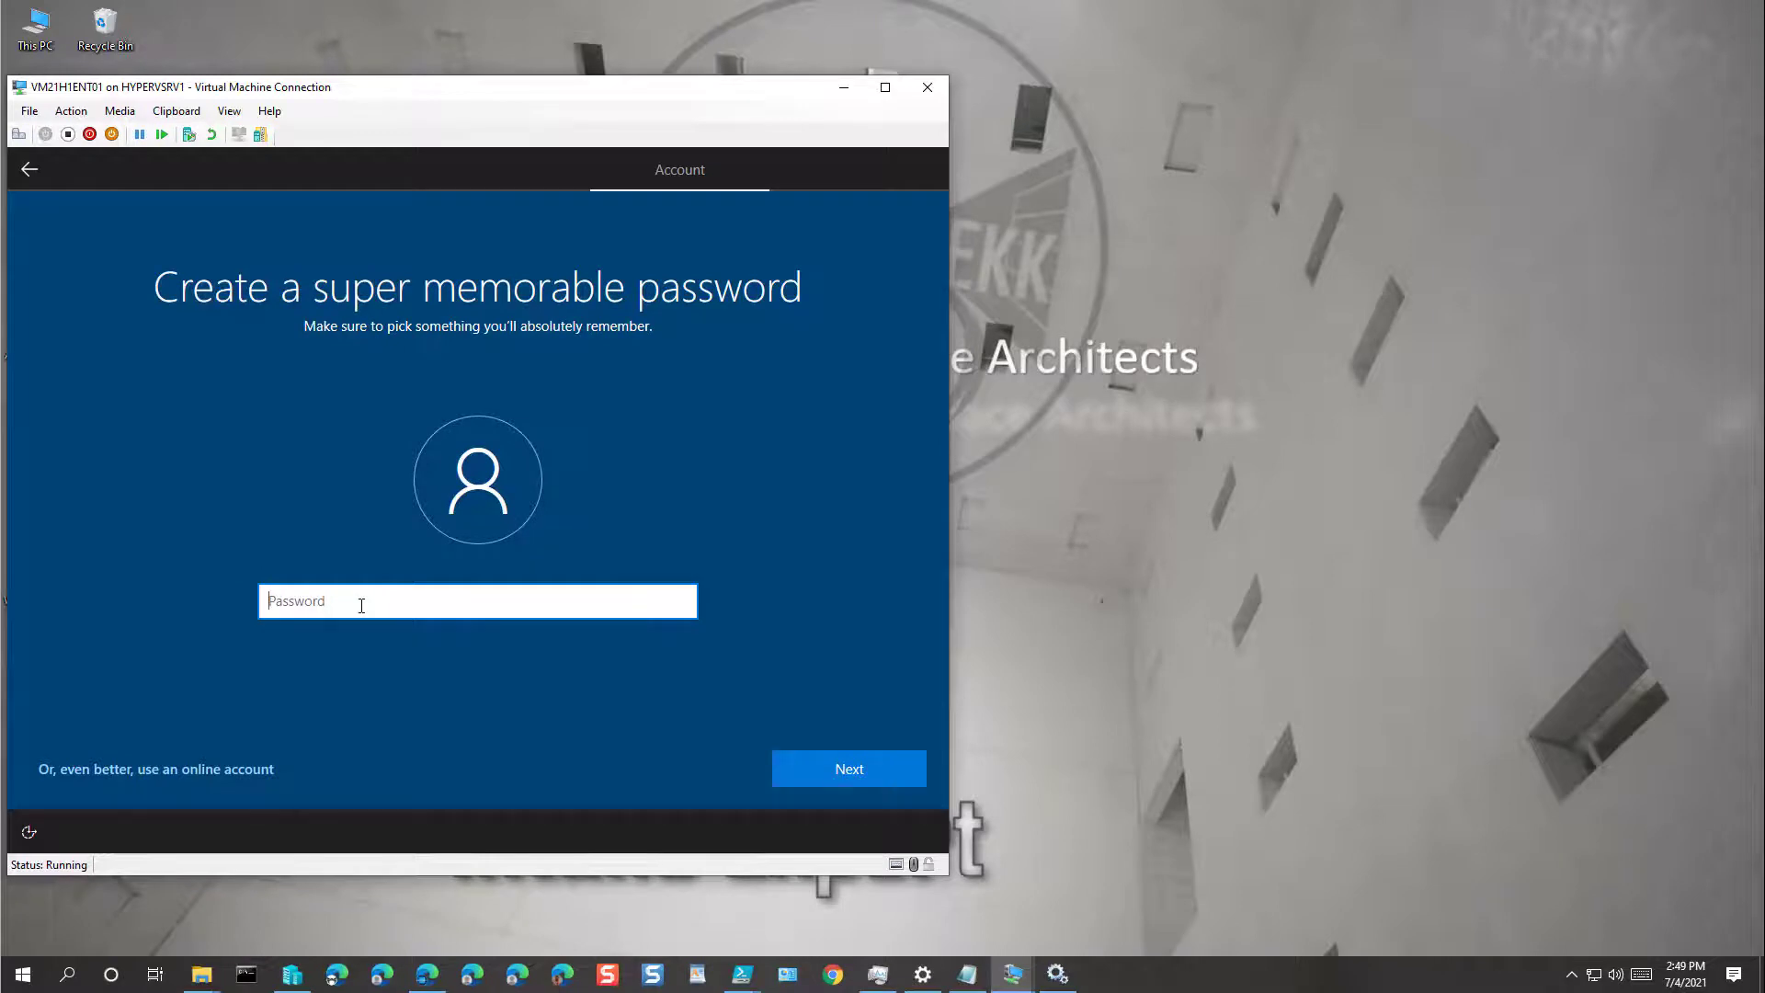
type("•••••")
type("••••••••")
key("Return")
type("••••")
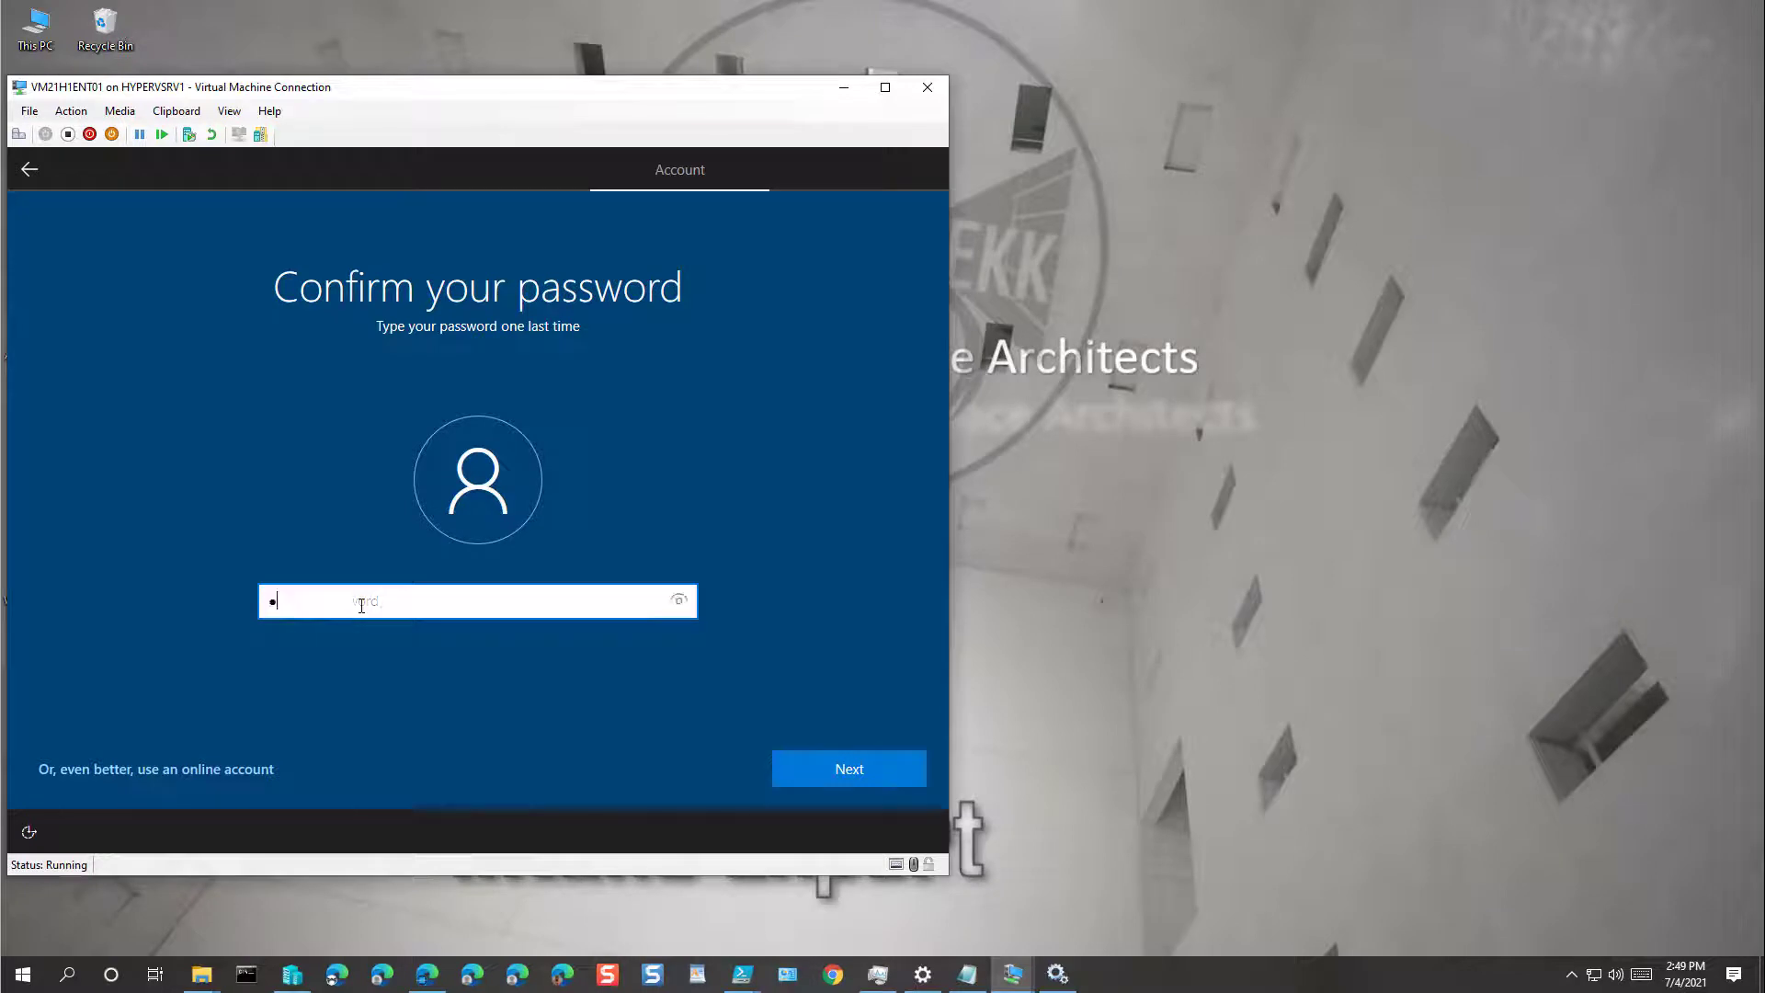
type("•••••••••")
key("Return")
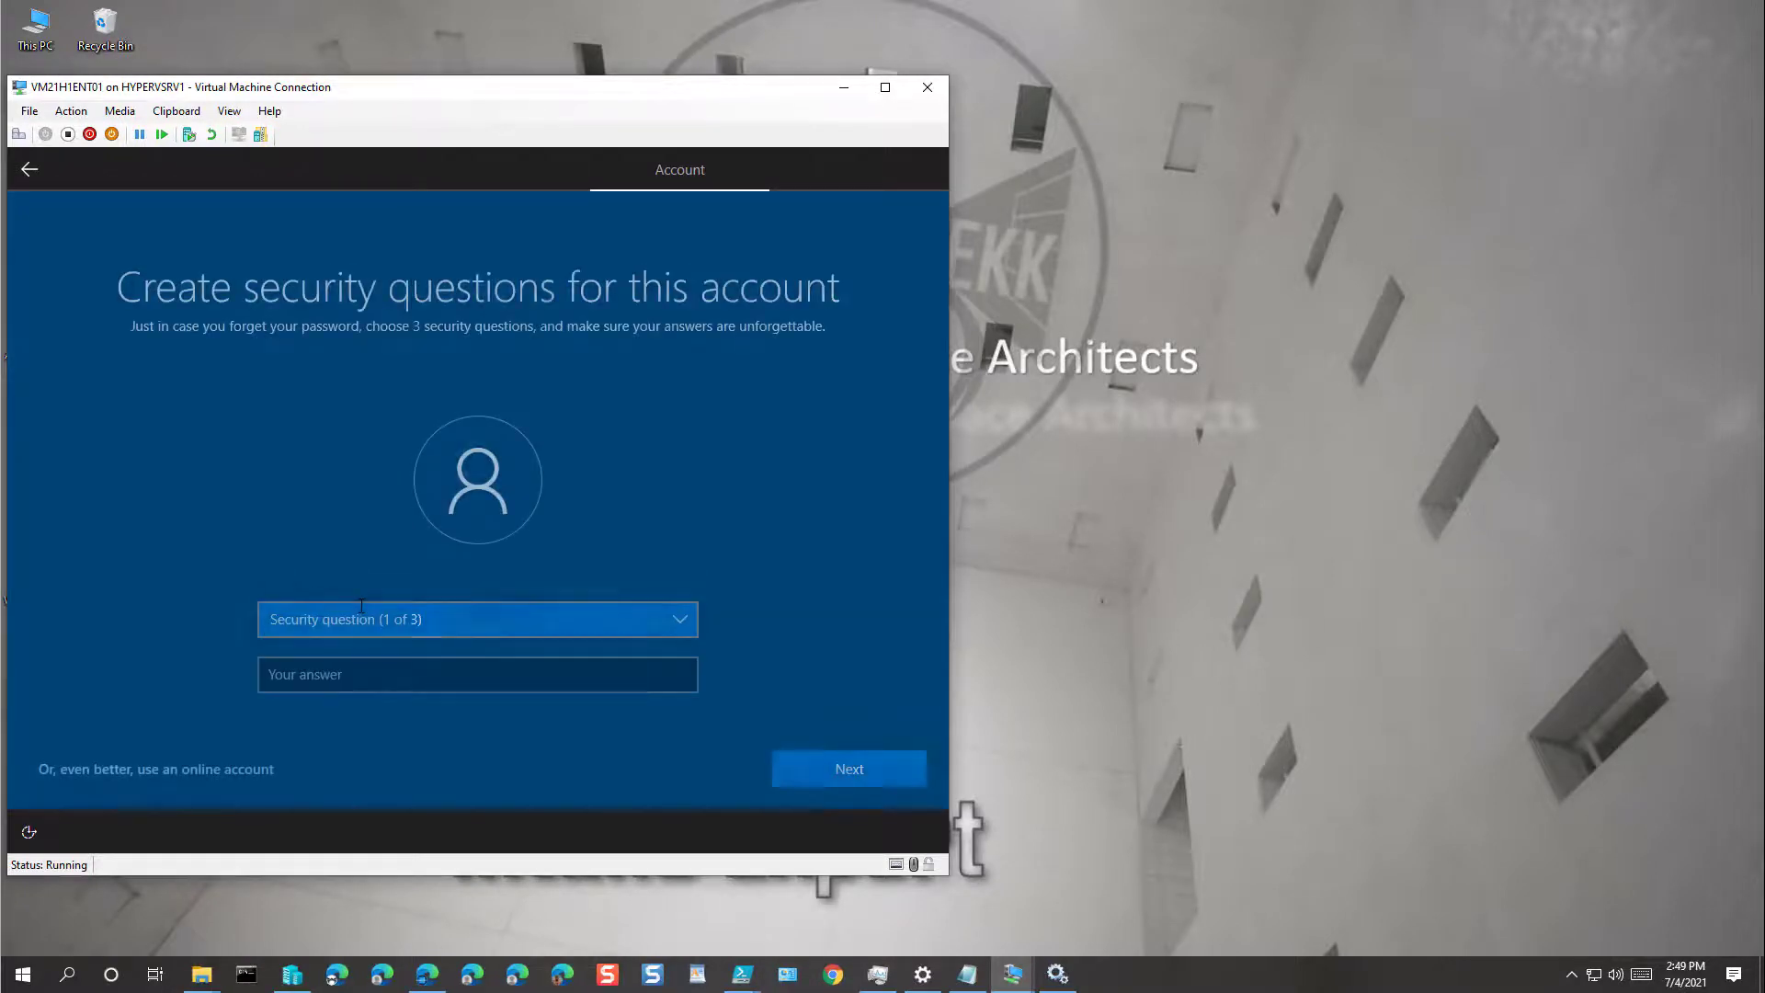
Step: Answer the three security questions: first pet's name, birth city and childhood nickname
key("Tab")
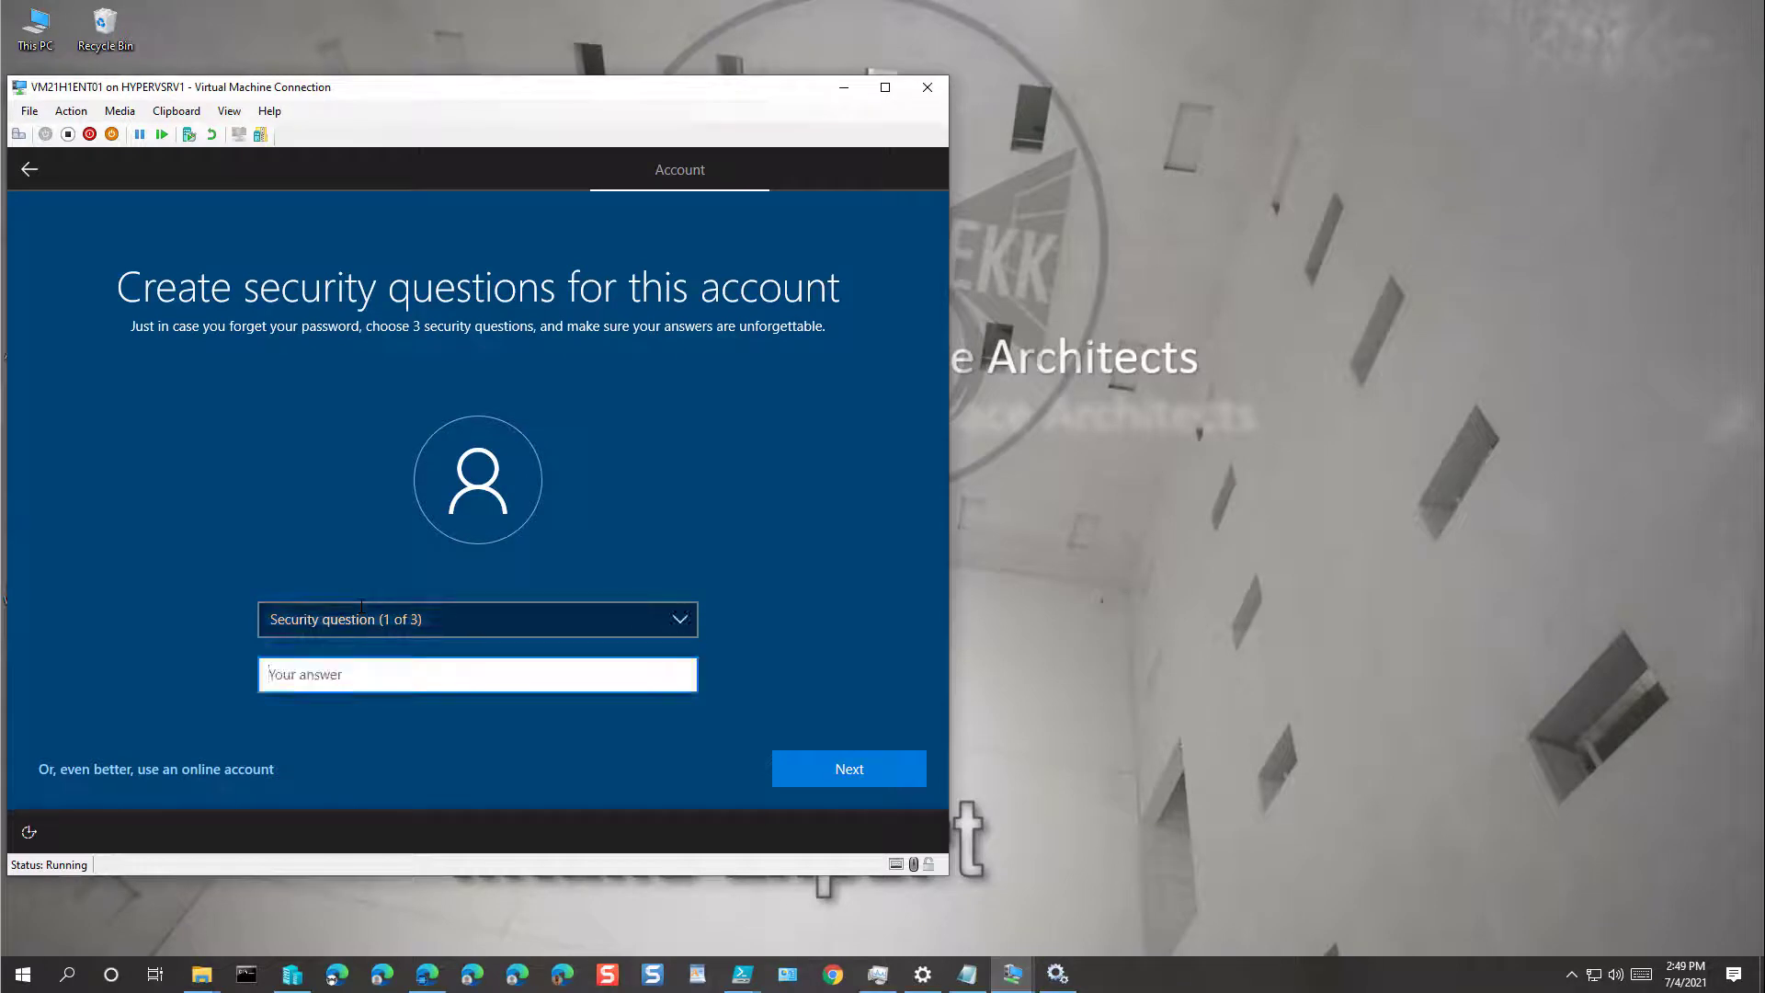
type("nothing")
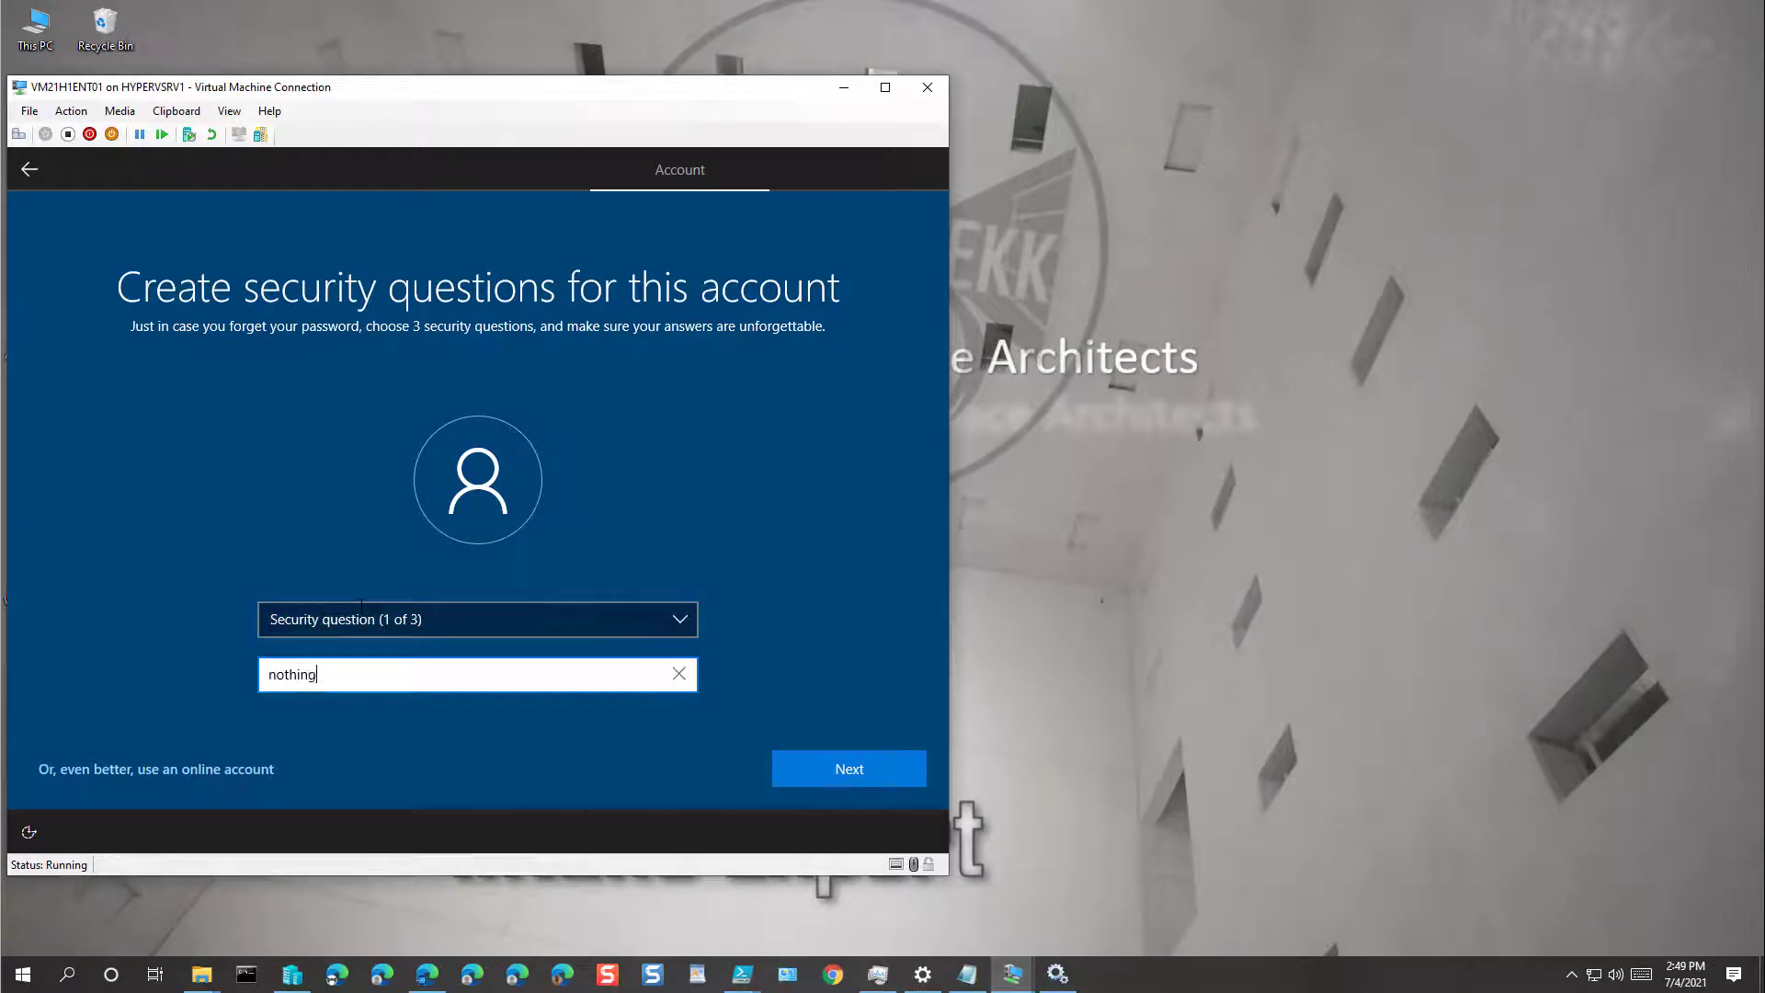
key("Return")
key("Down")
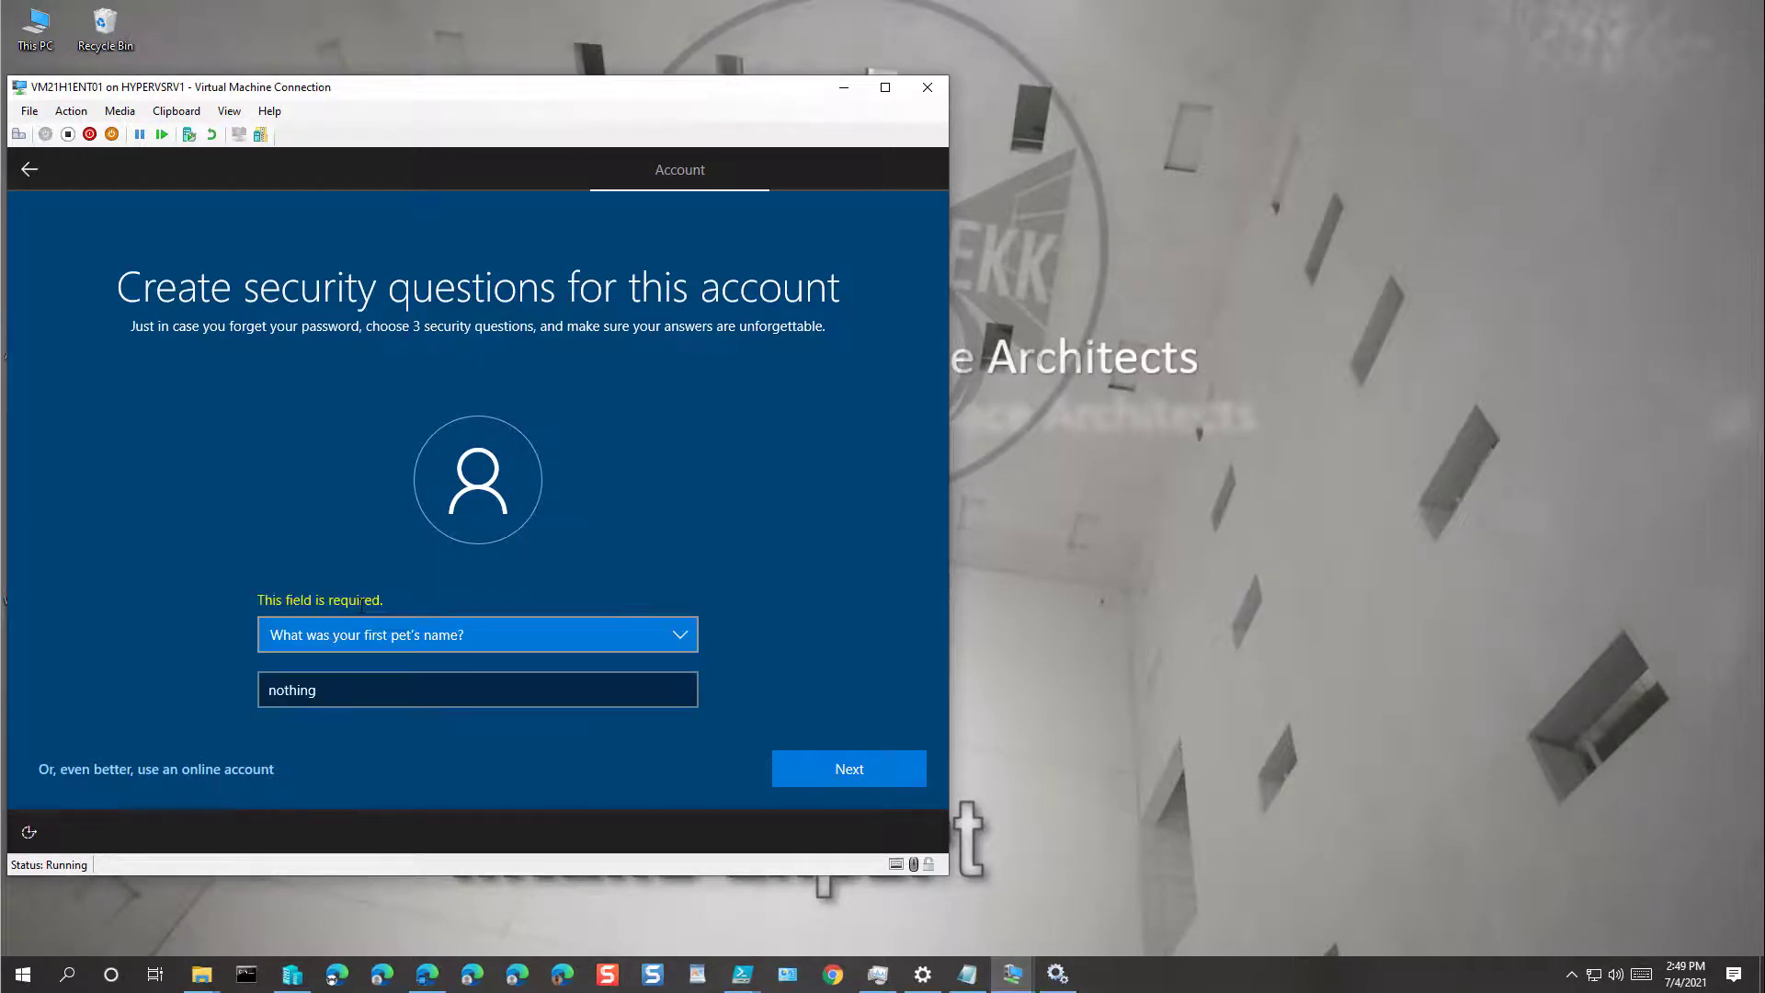
key("Tab")
key("Return")
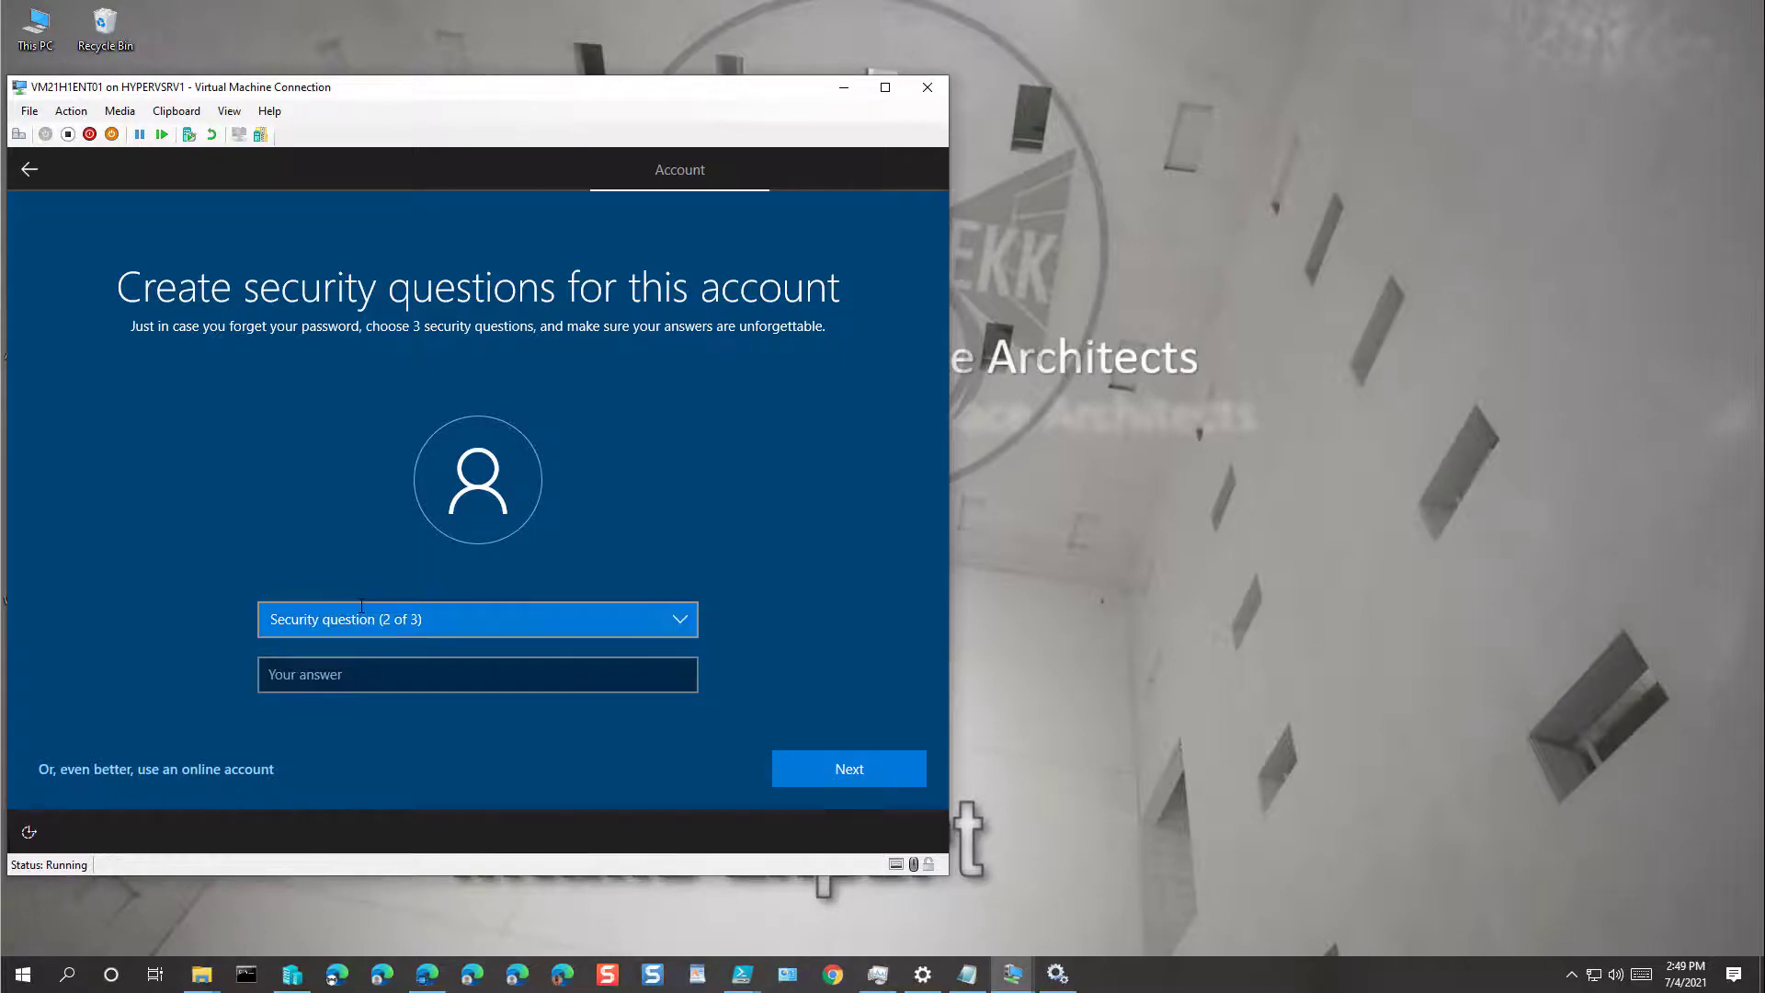
key("Down")
key("Tab")
type("no")
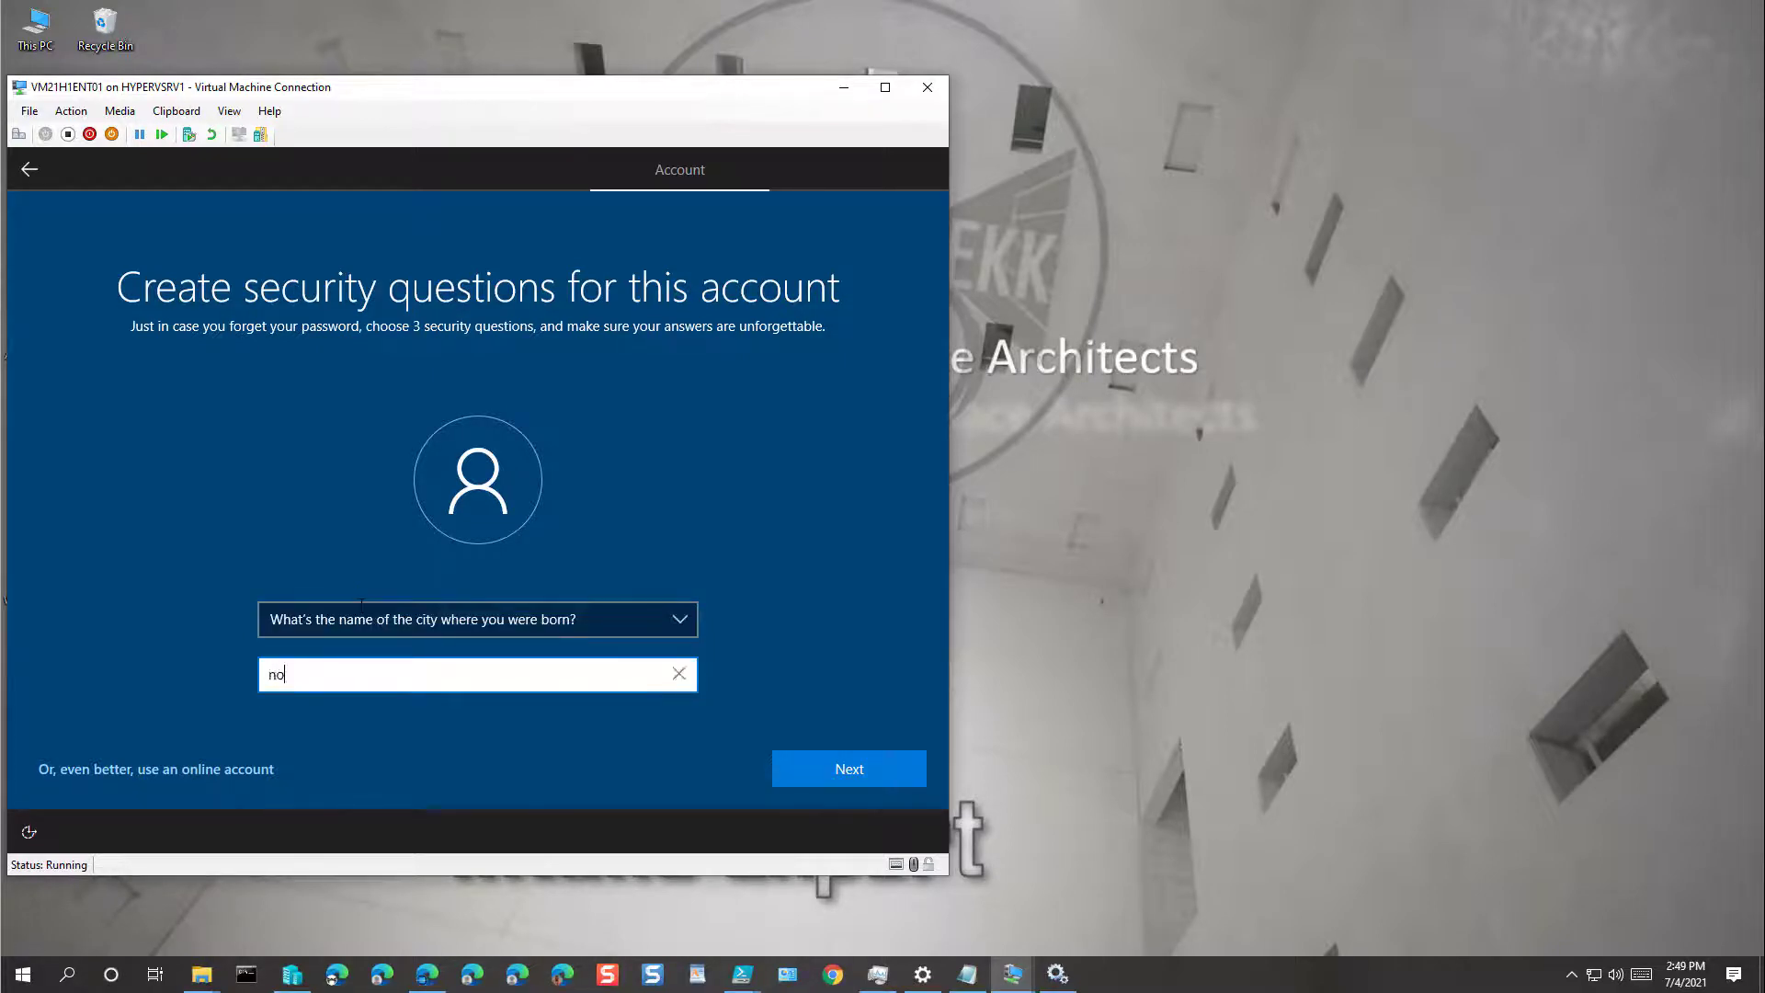
type("thing")
key("Return")
key("Down")
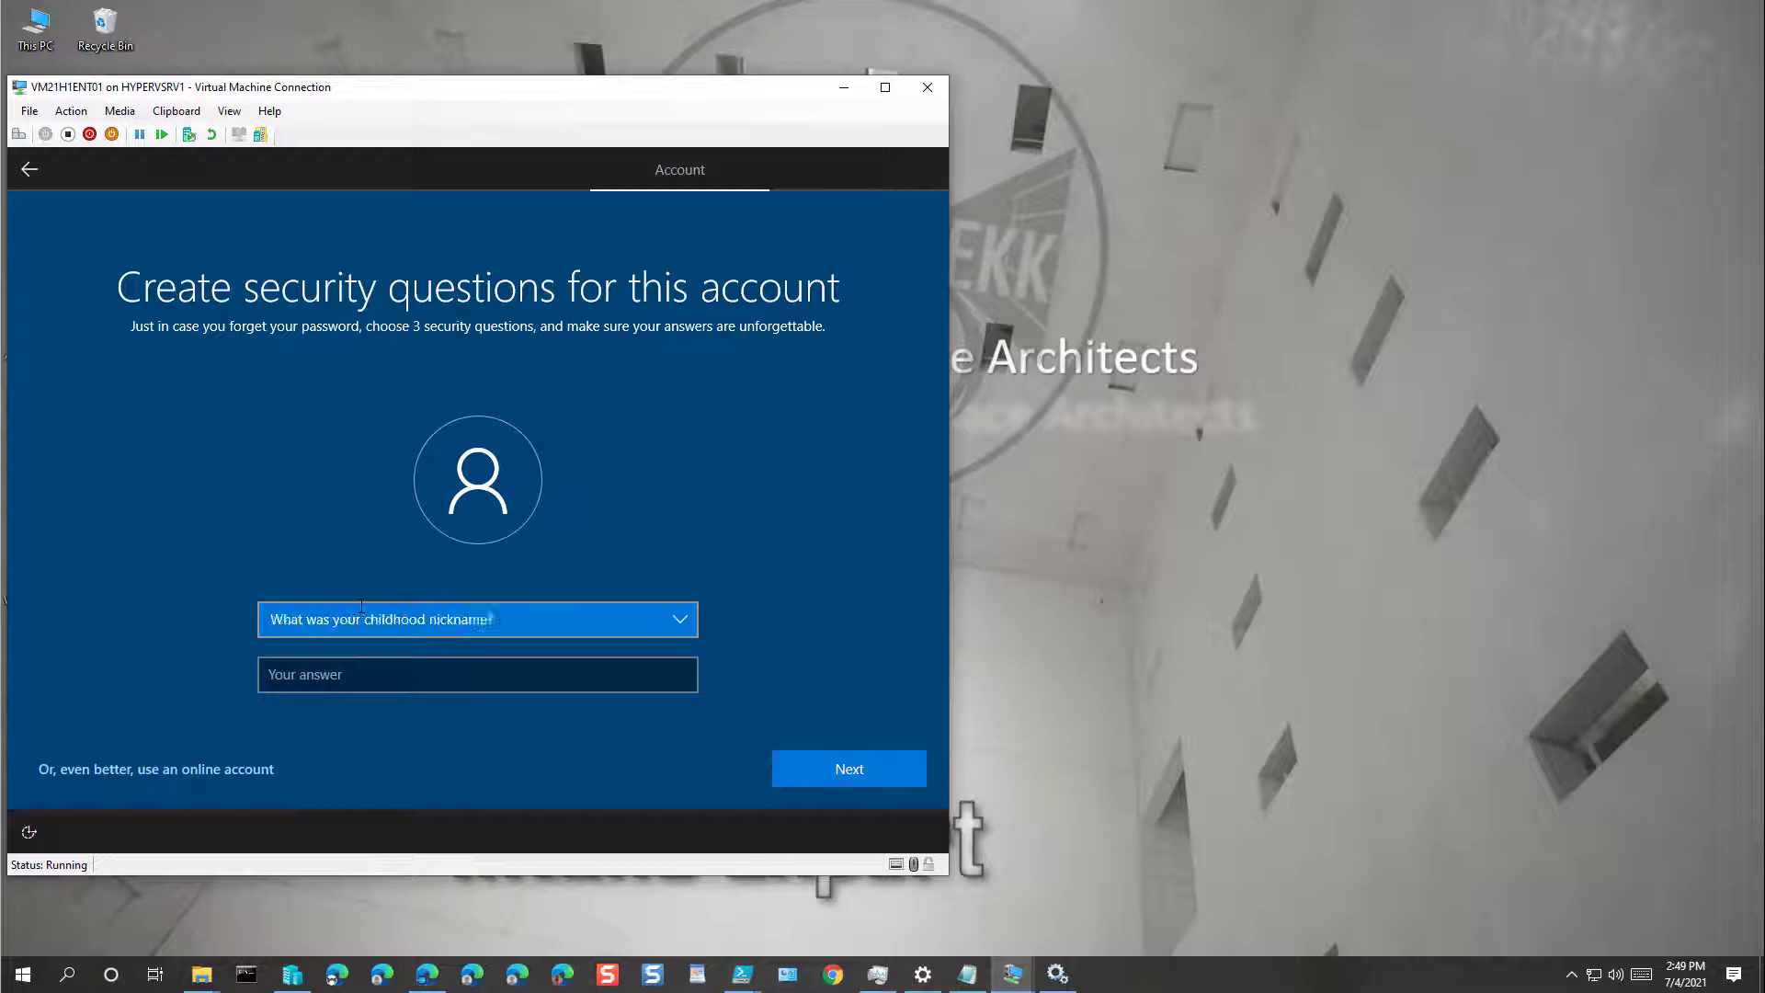
key("Tab")
type("nothing")
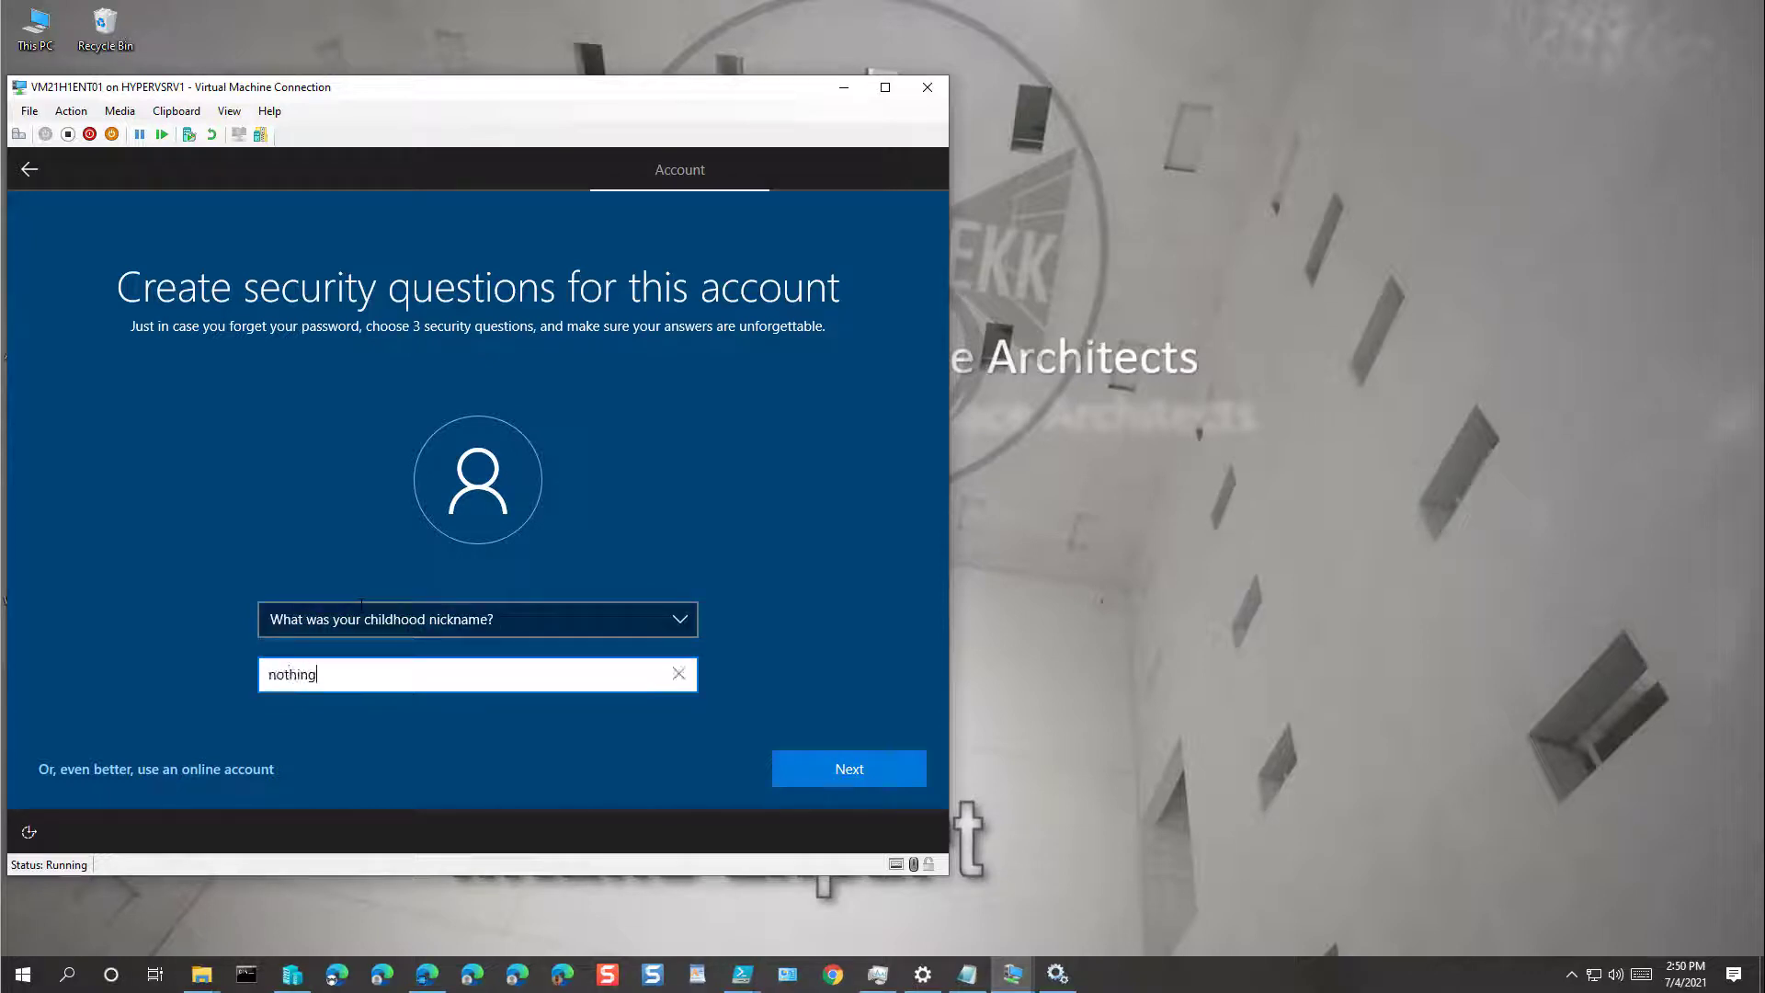
key("Return")
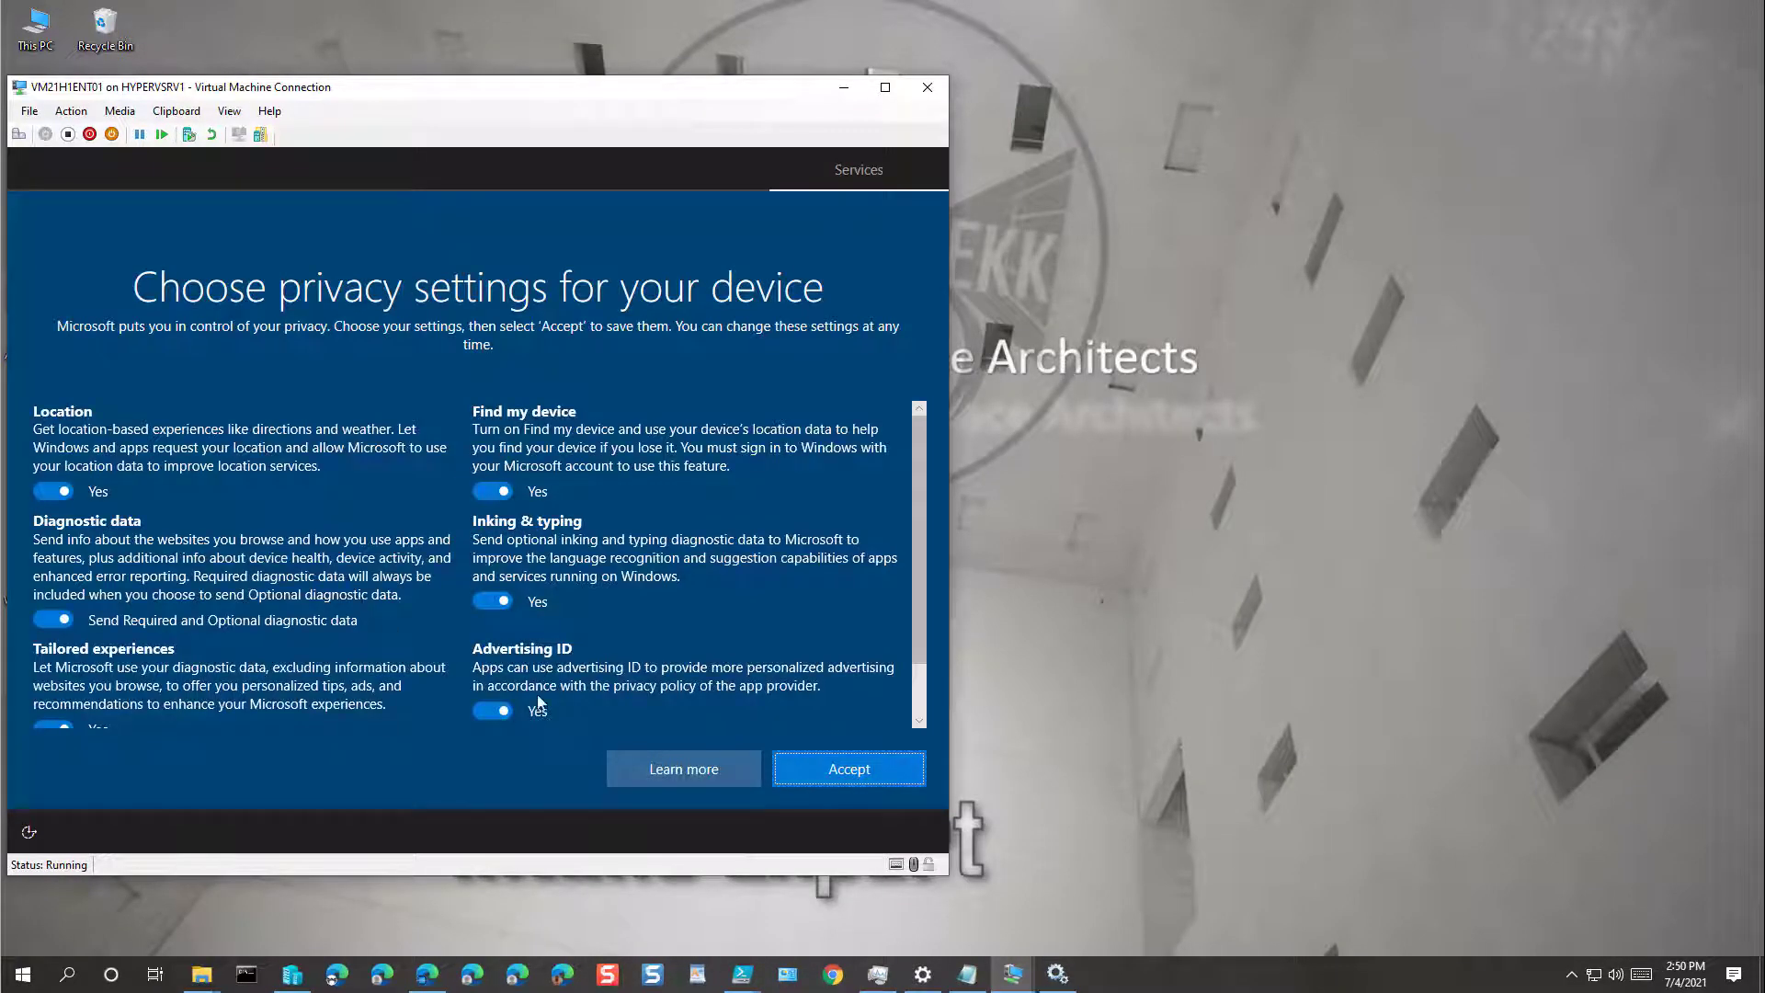
Step: Accept the privacy settings and the Cortana prompt
left_click(839, 772)
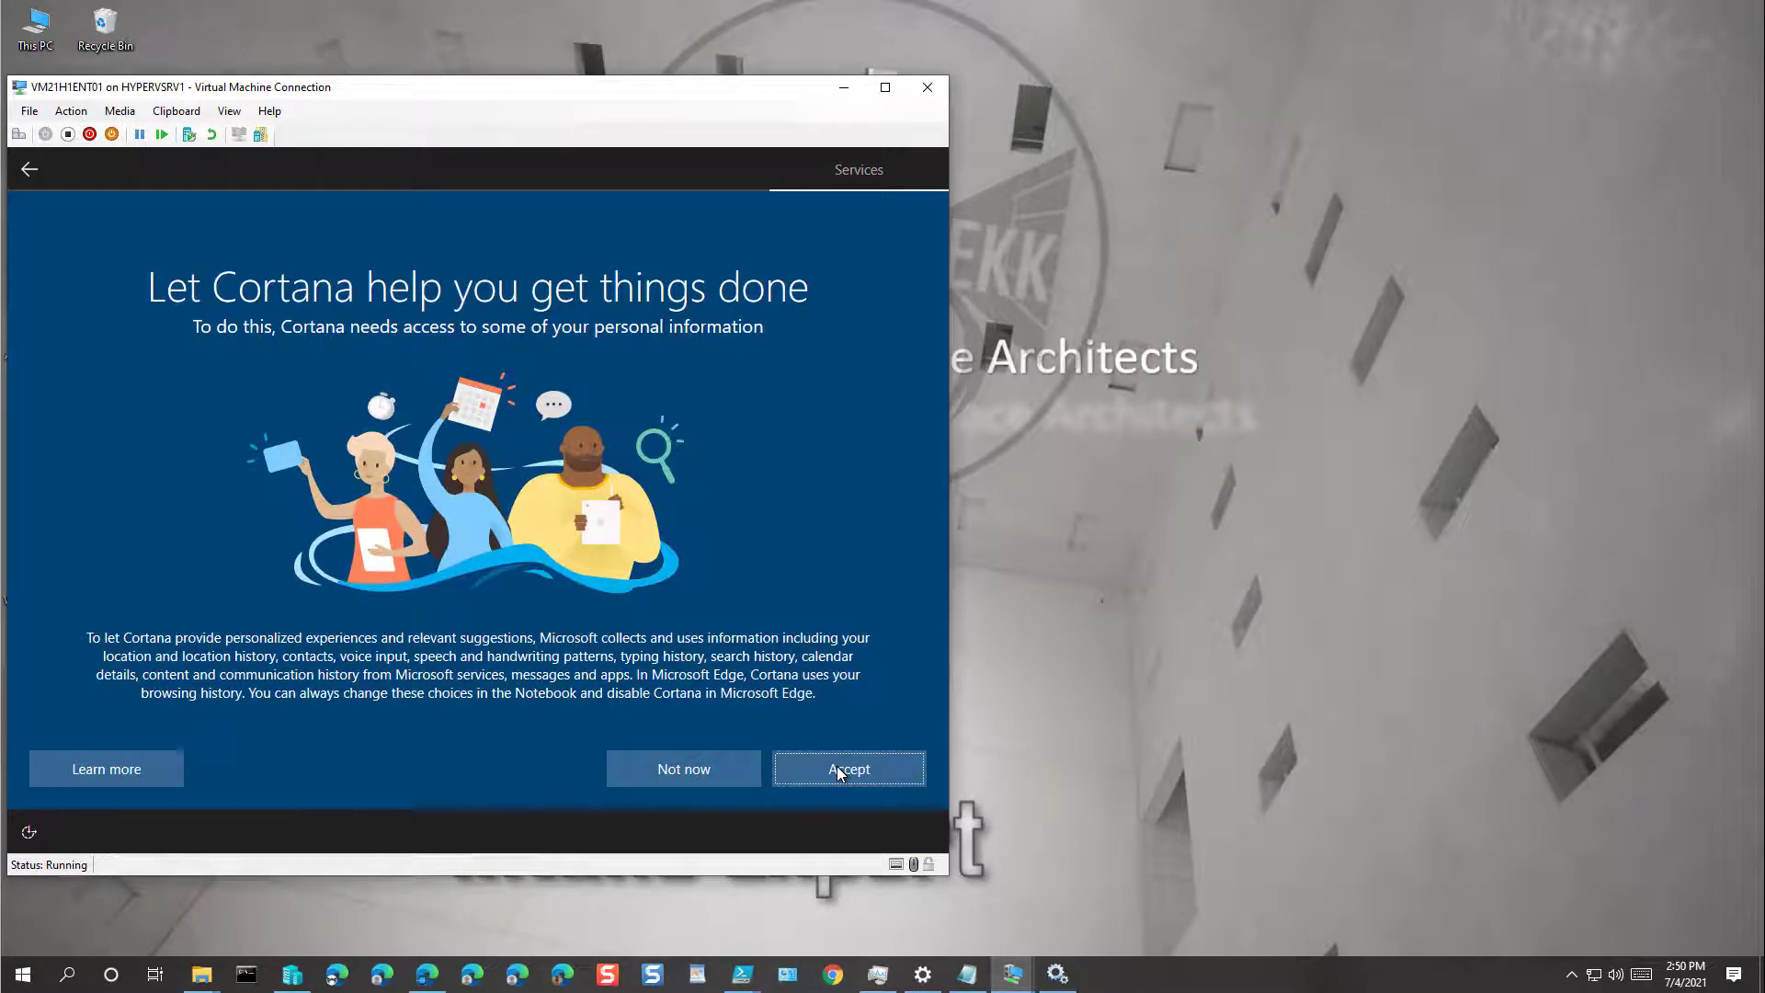
left_click(837, 772)
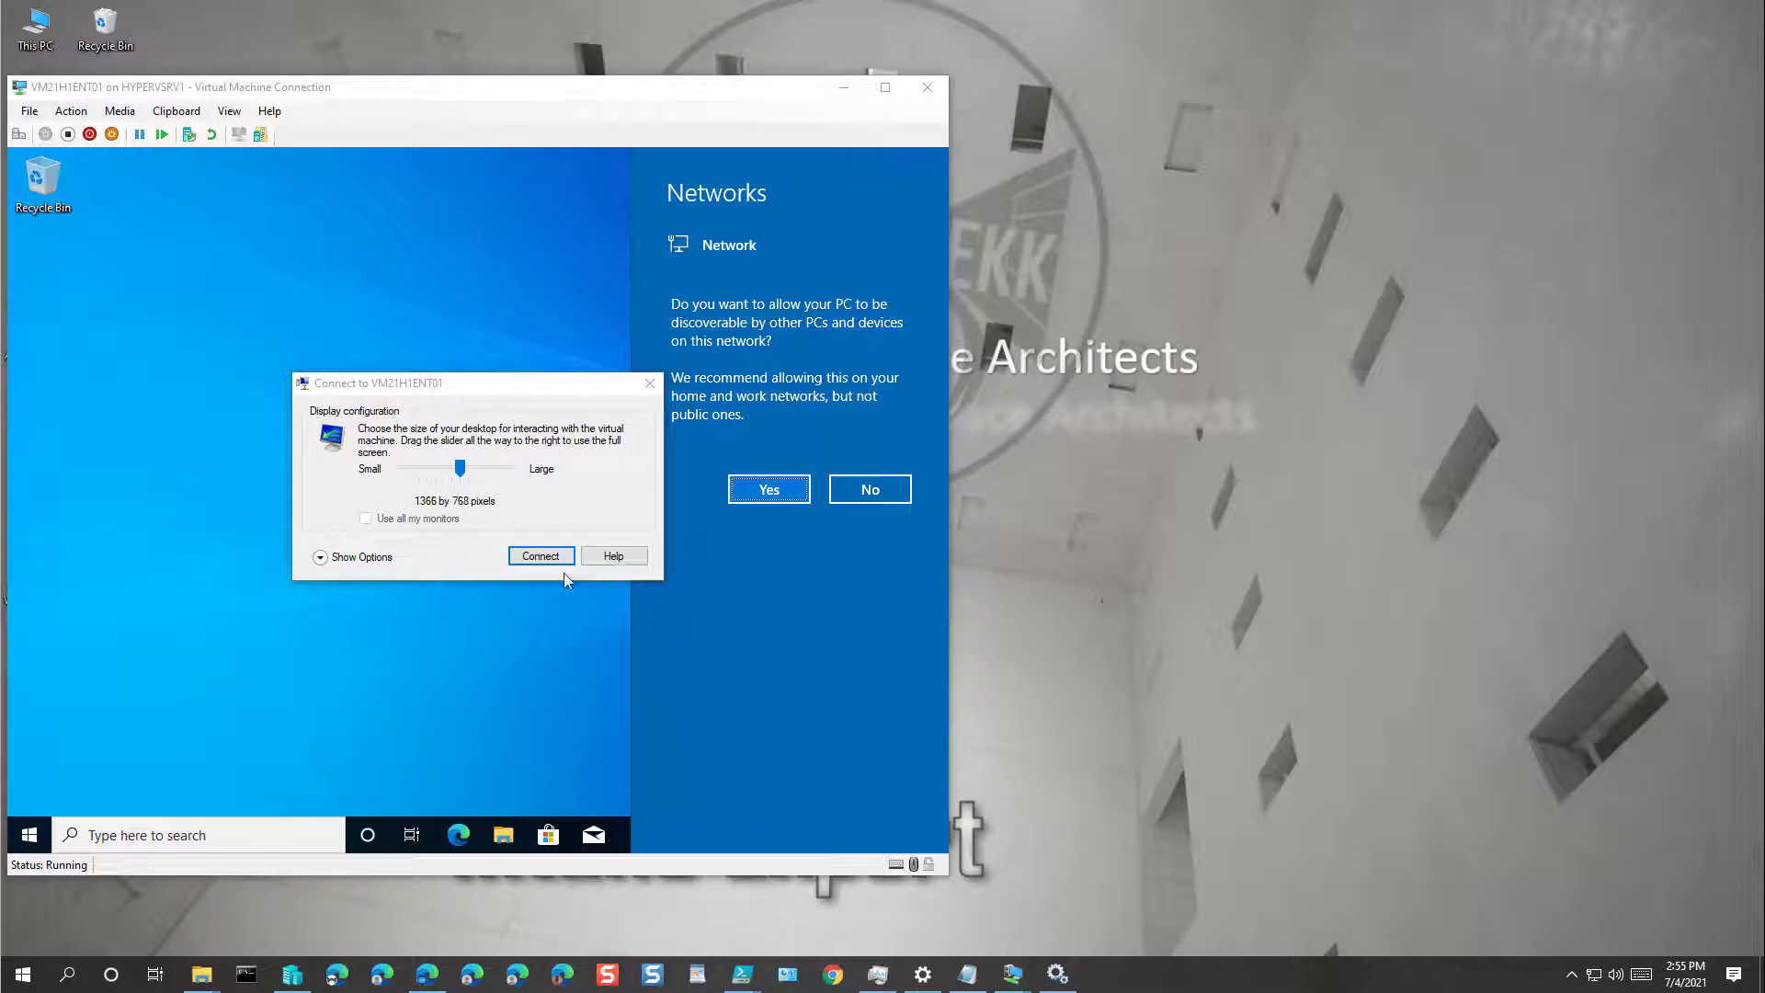
Step: Dismiss the display dialog, allow network discoverability, and return to Endpoint Manager in Edge
left_click(649, 387)
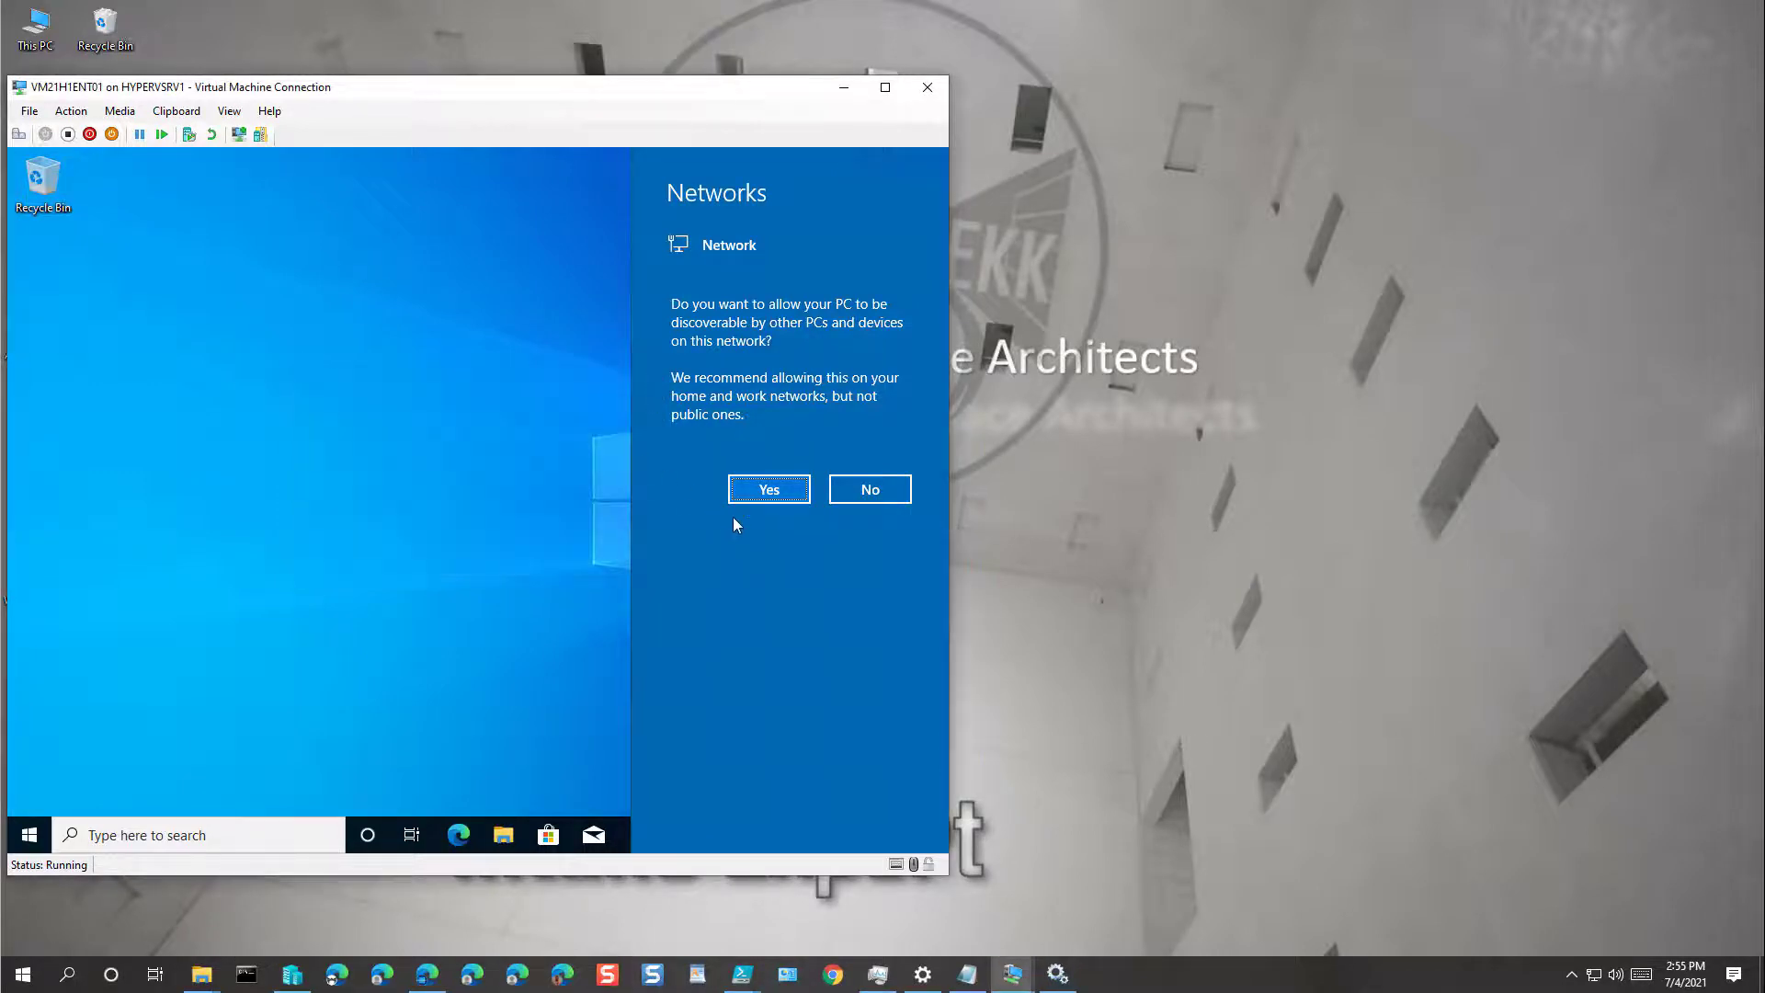
left_click(772, 490)
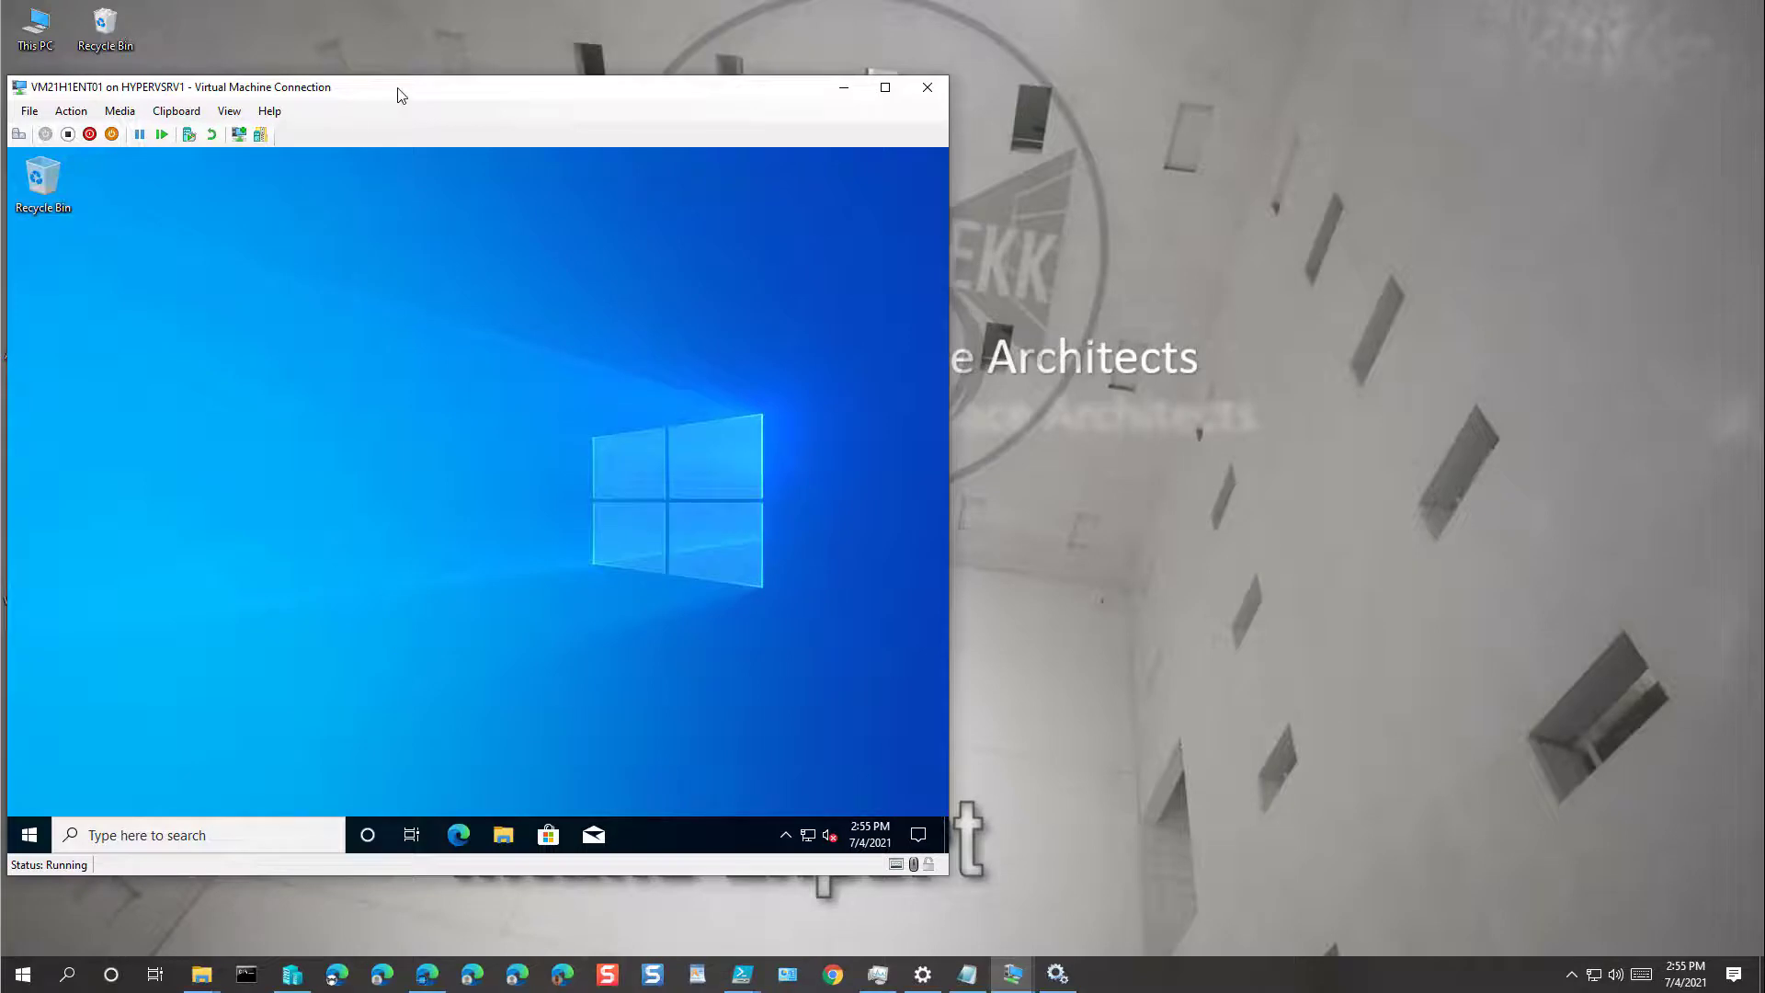
left_click_drag(400, 95, 585, 97)
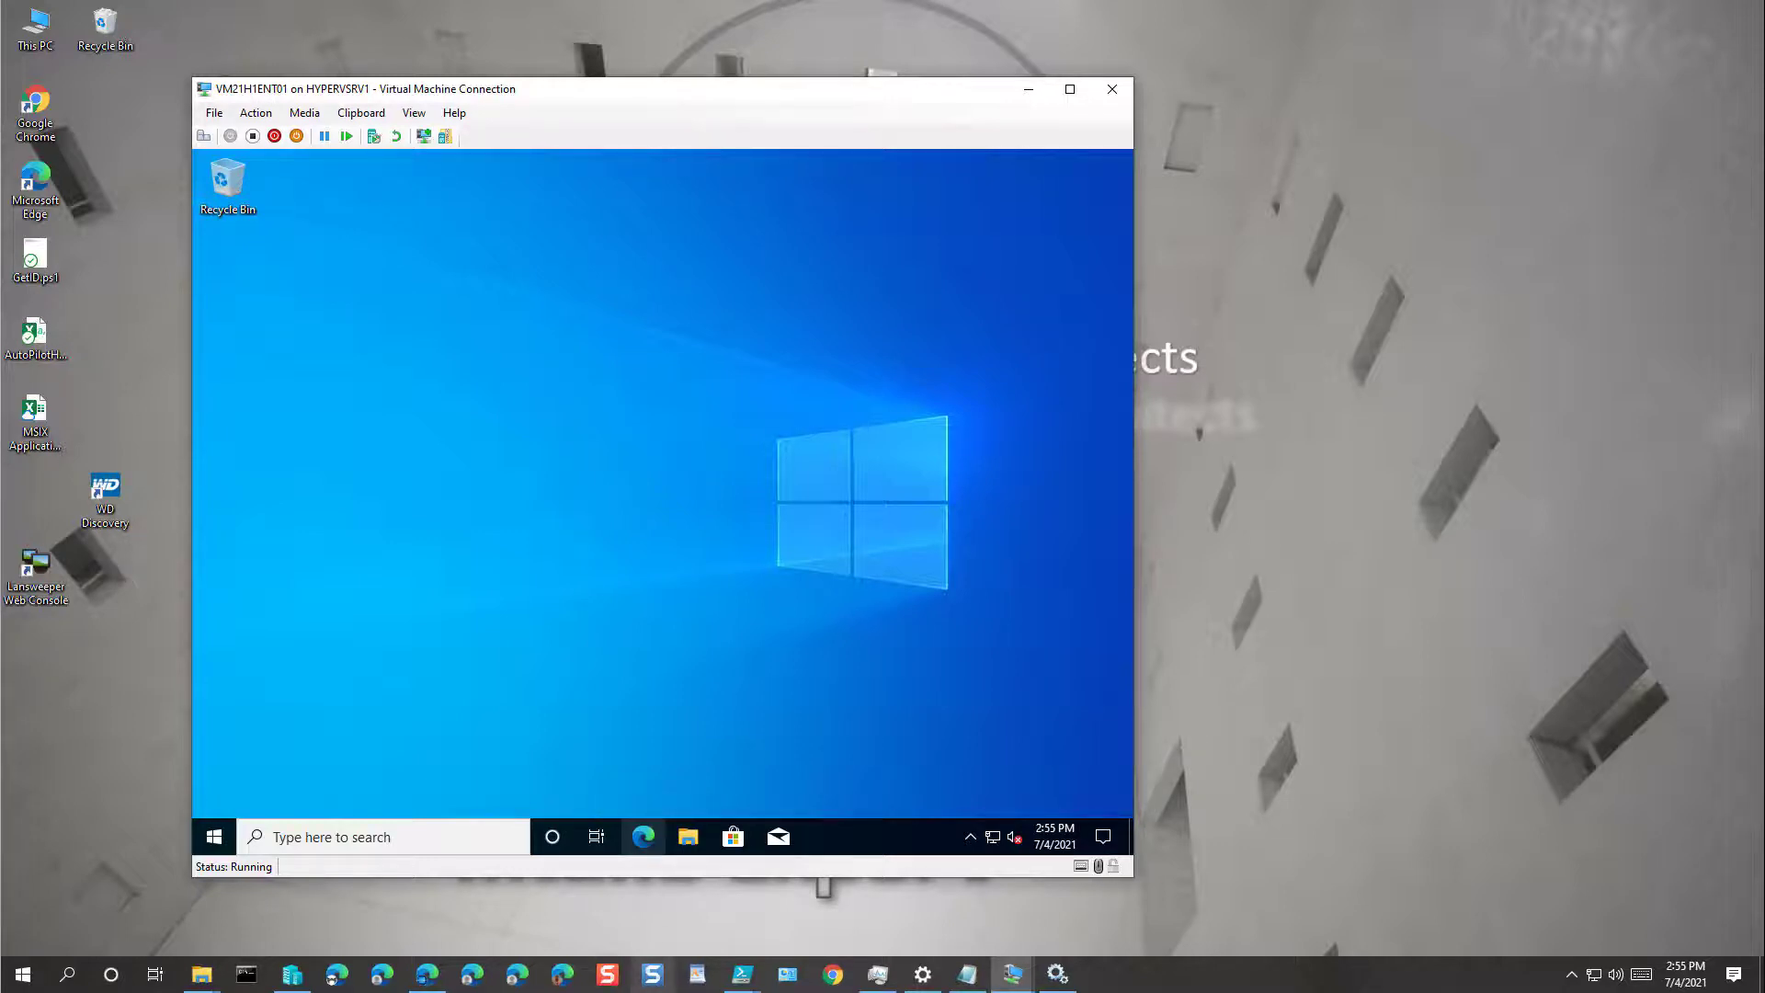
left_click(1170, 980)
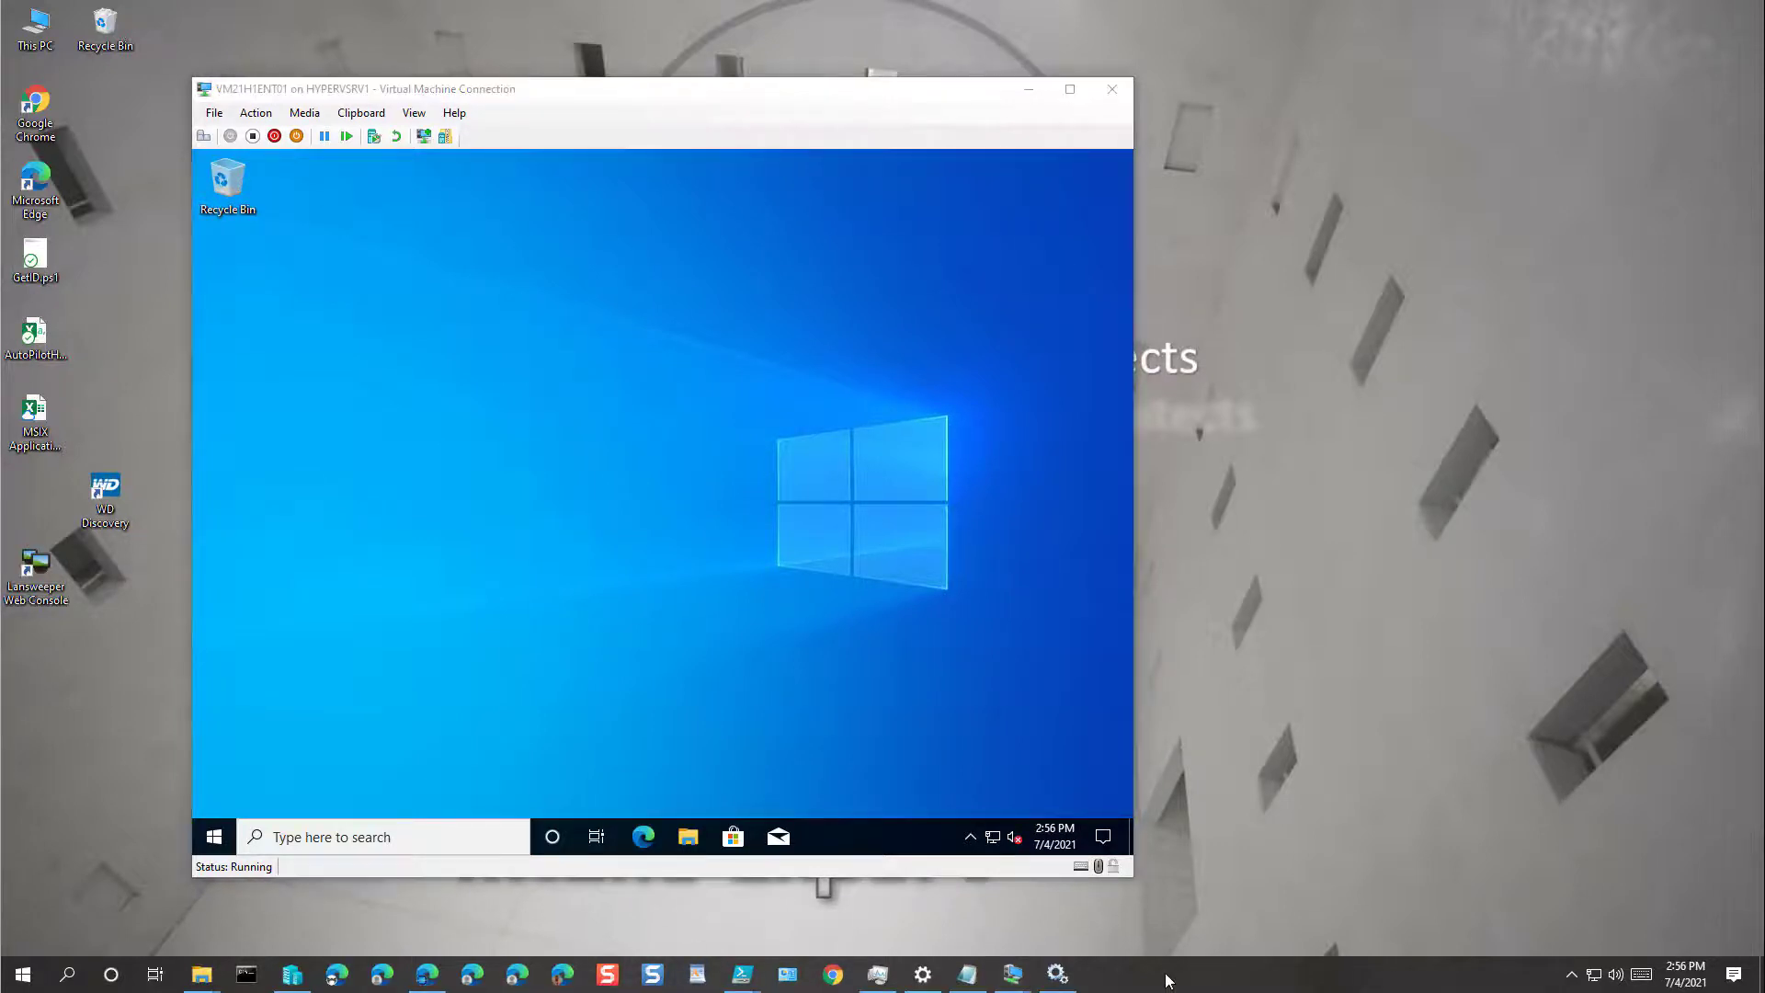
left_click(427, 975)
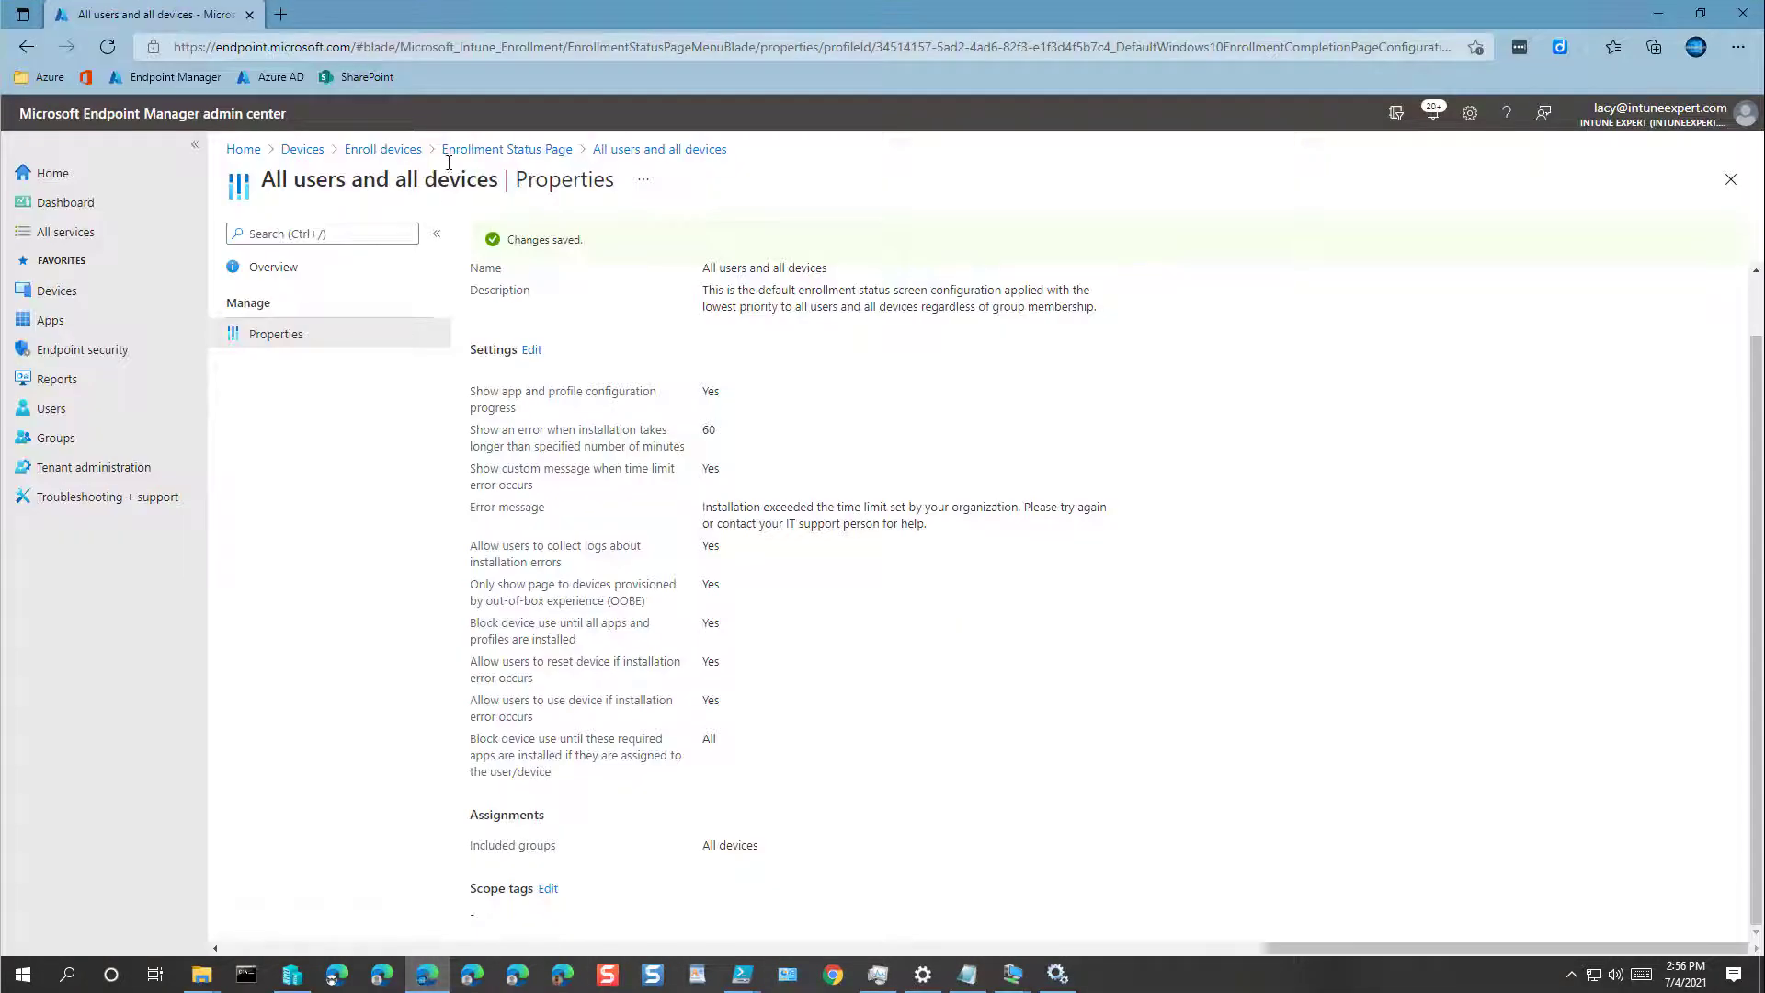
Step: Copy the hardware-hash PowerShell commands from the Autopilot manual registration docs page, then minimize Edge
left_click(280, 14)
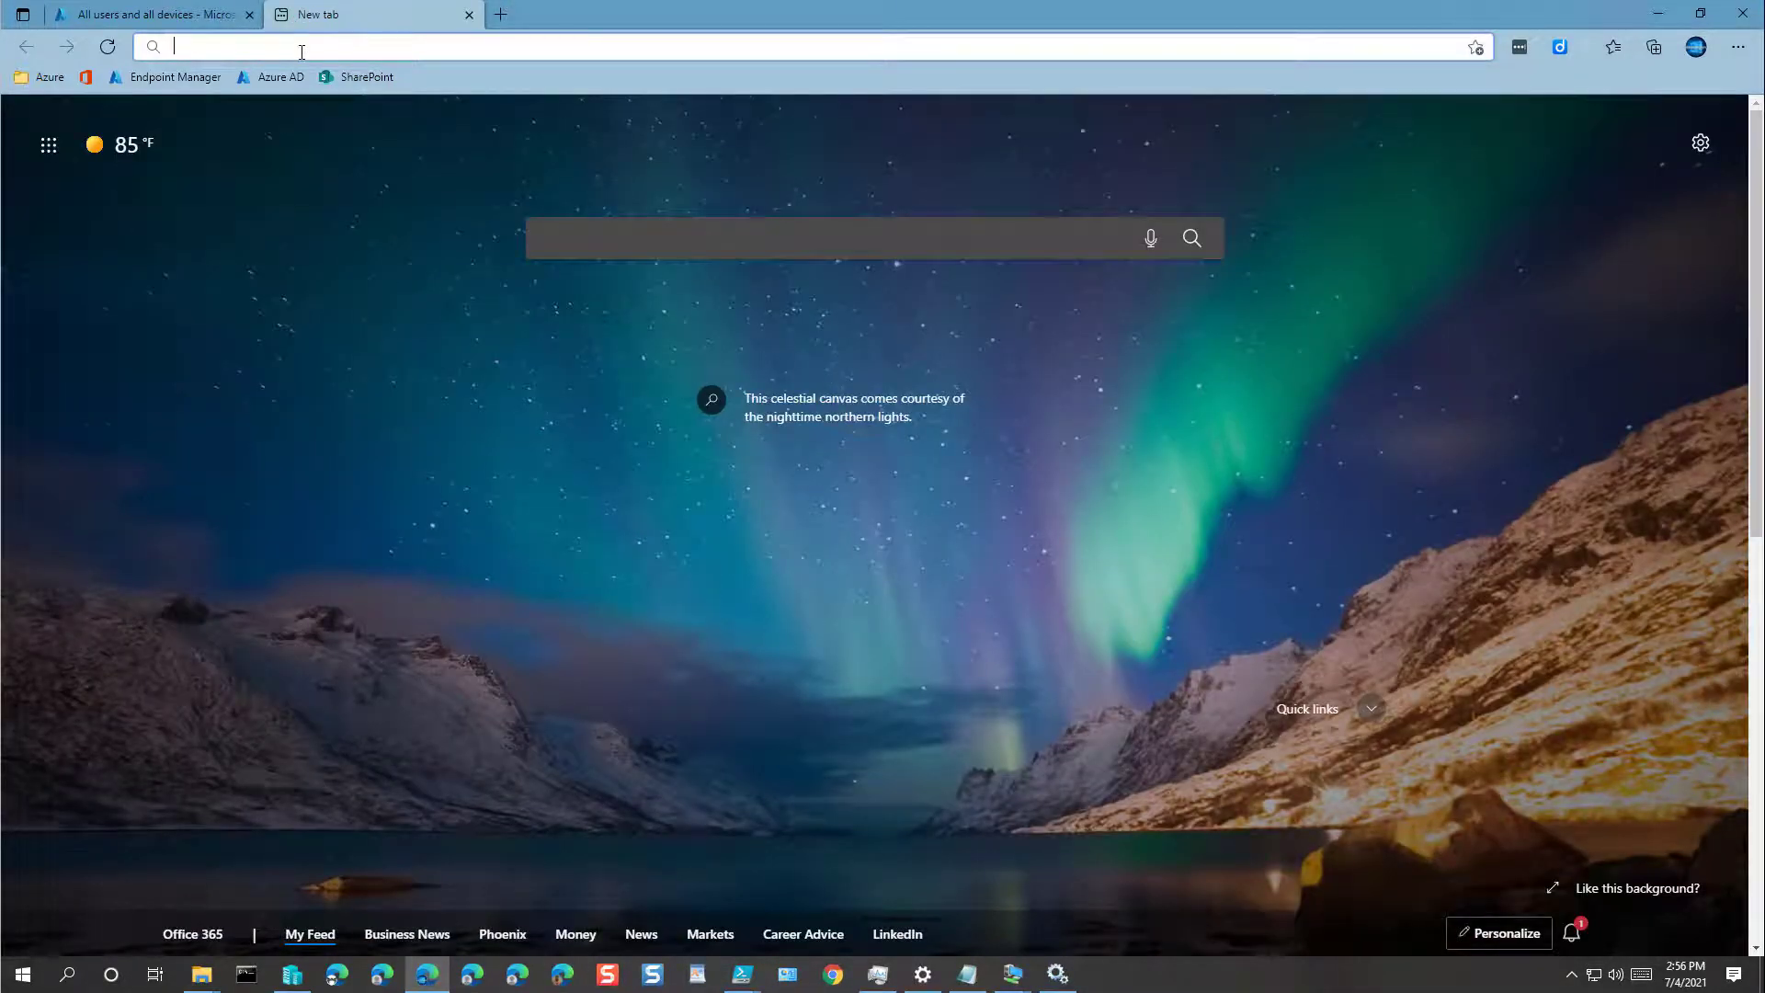
type("https://docs.microsoft.com/en-us/mem/autopilot/add-devices")
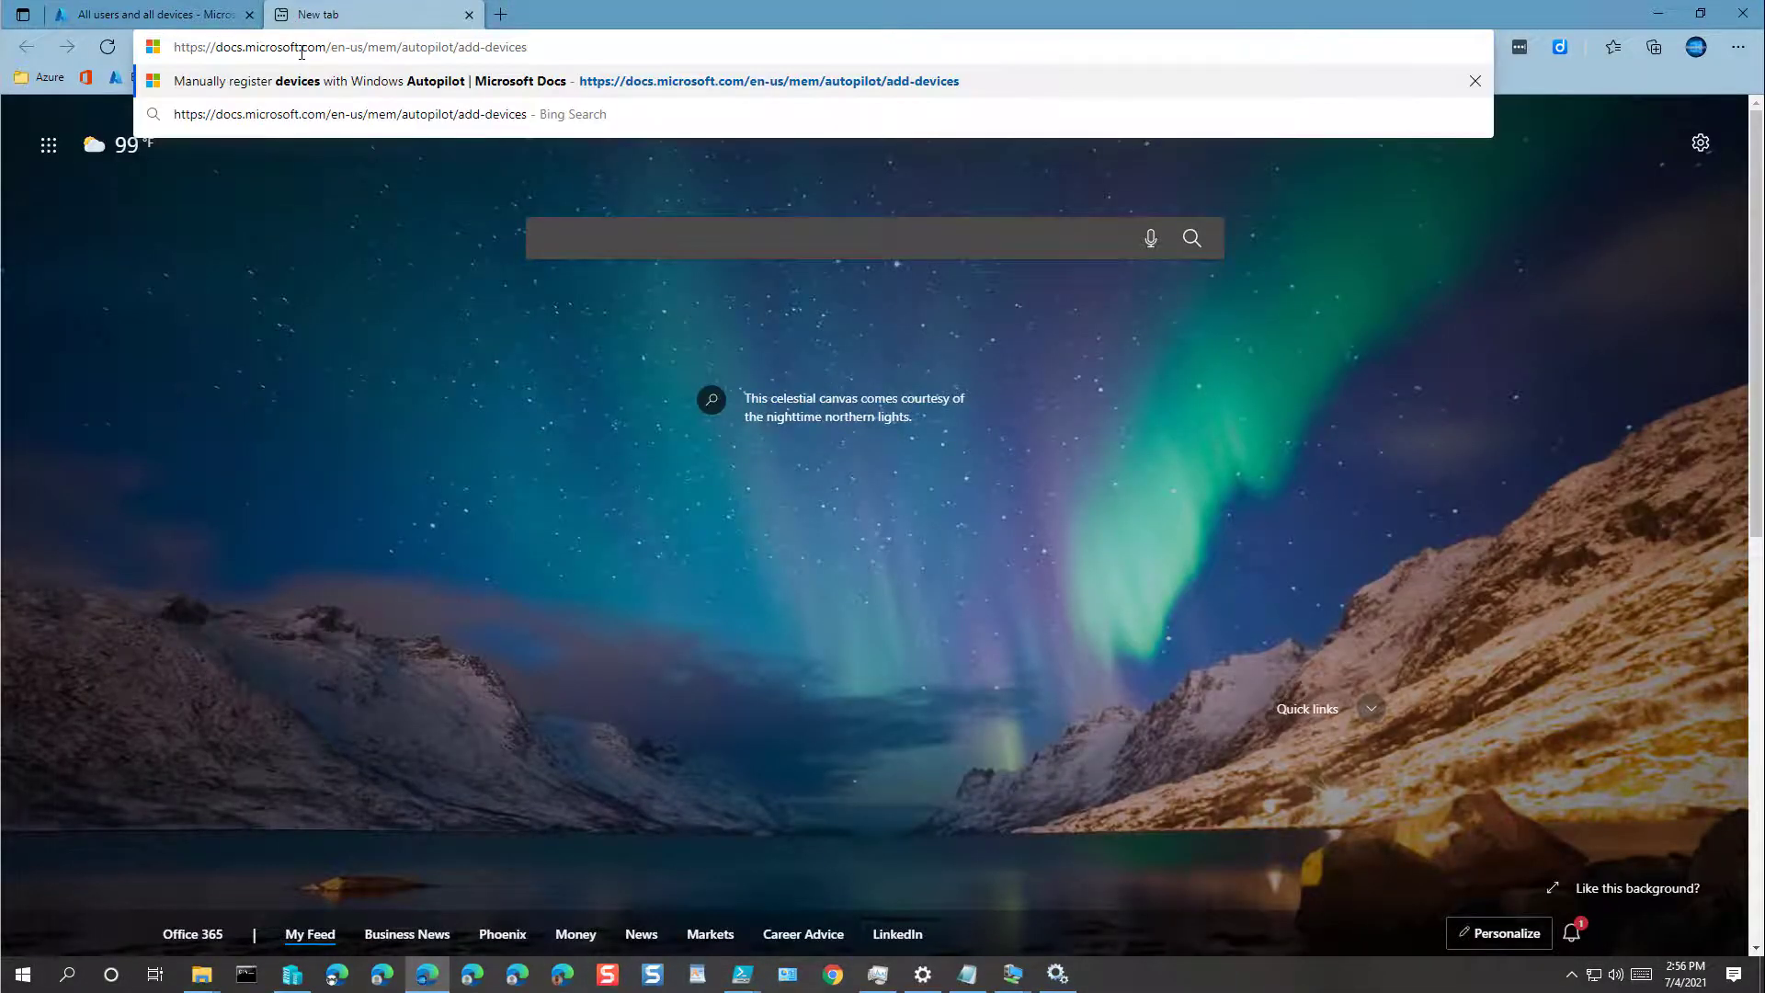
key("Return")
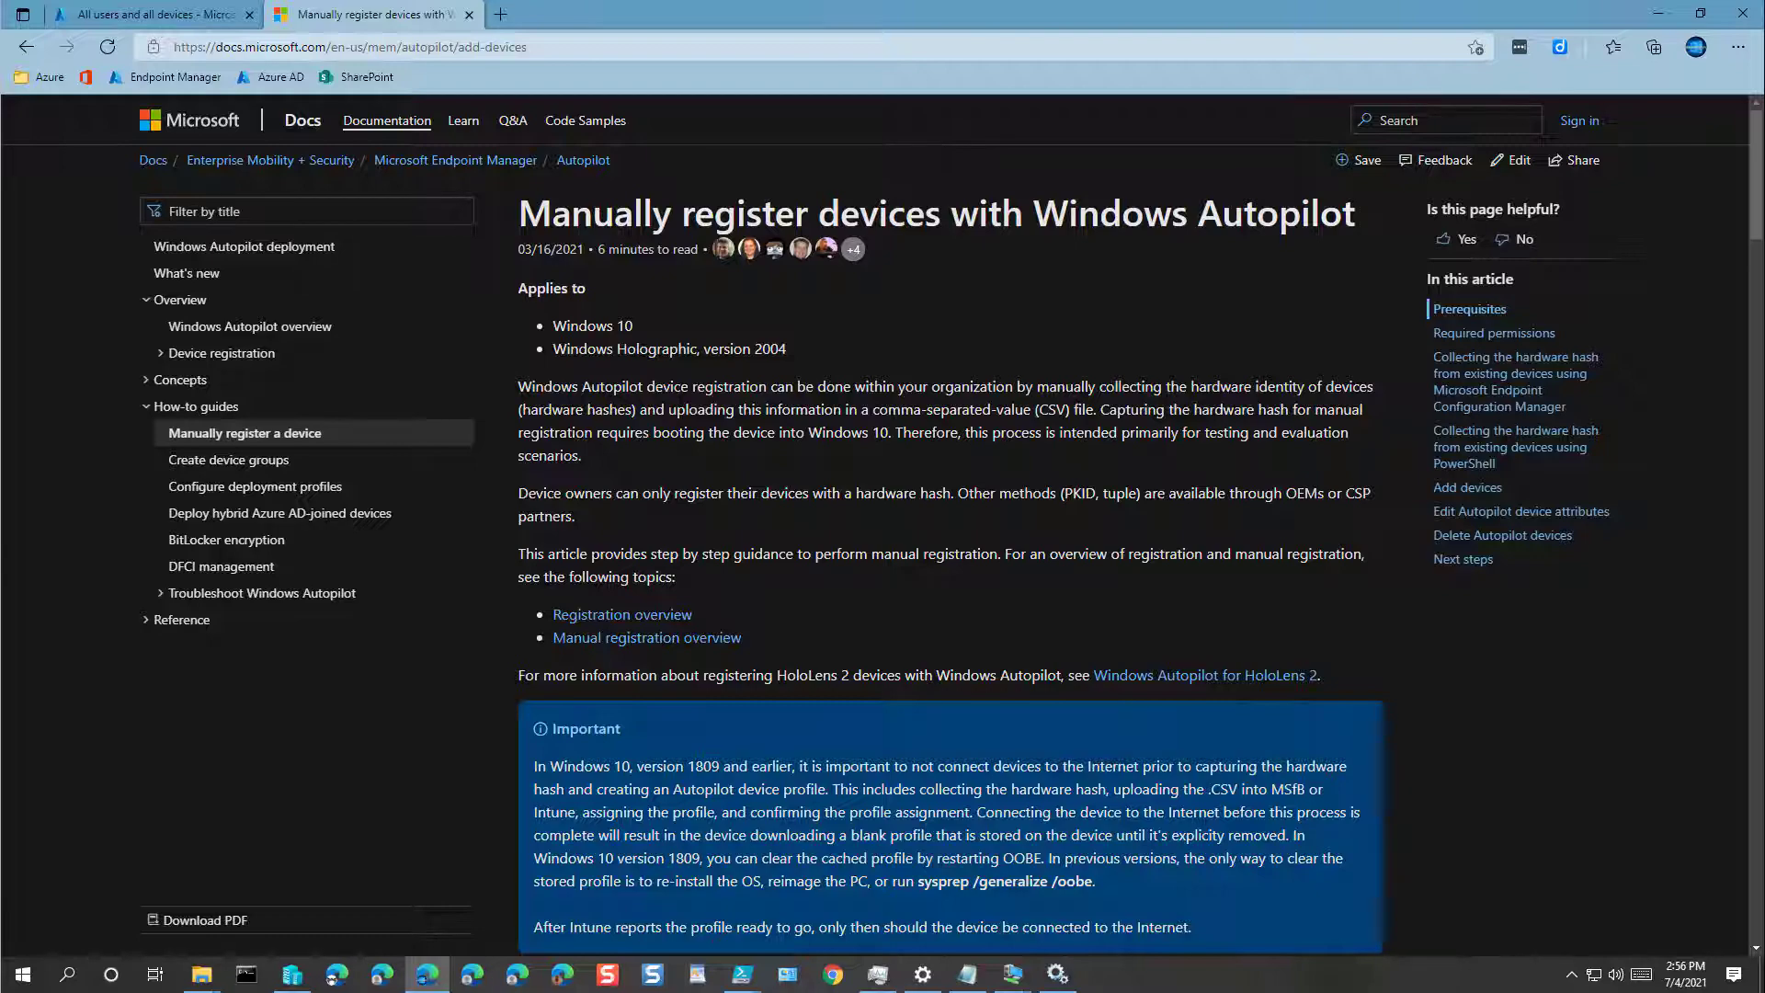
scroll(884, 582, "down", 10)
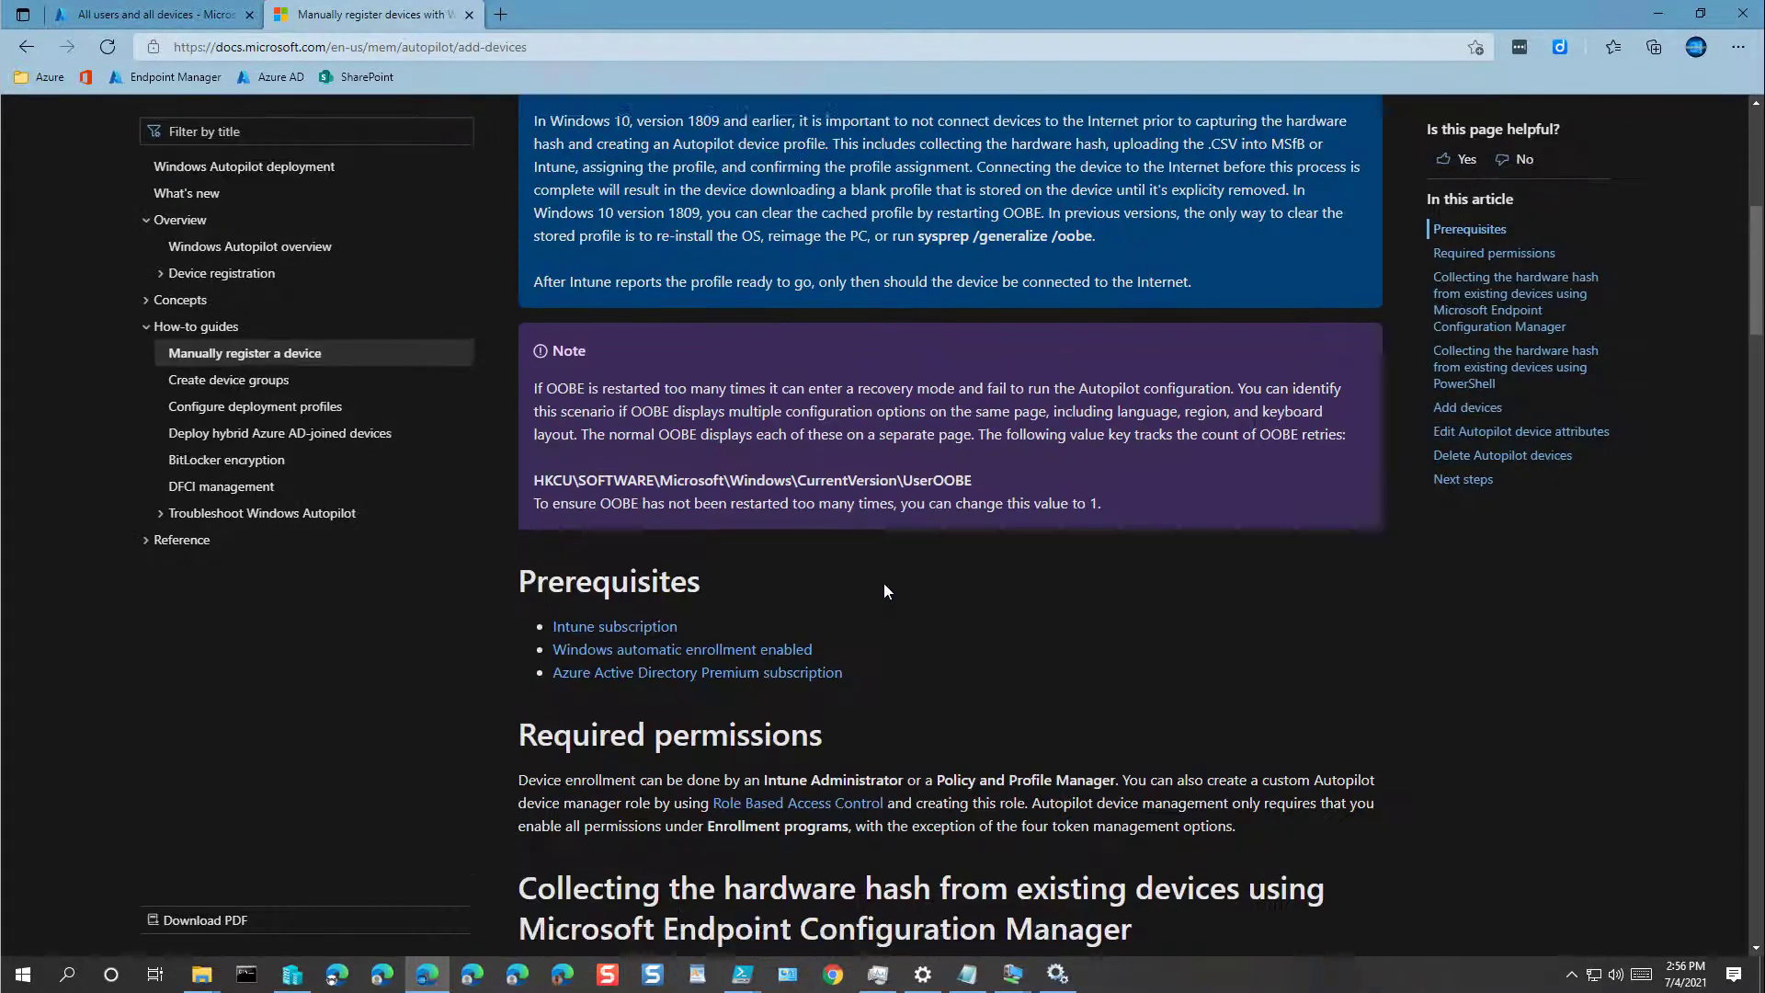
scroll(886, 720, "down", 8)
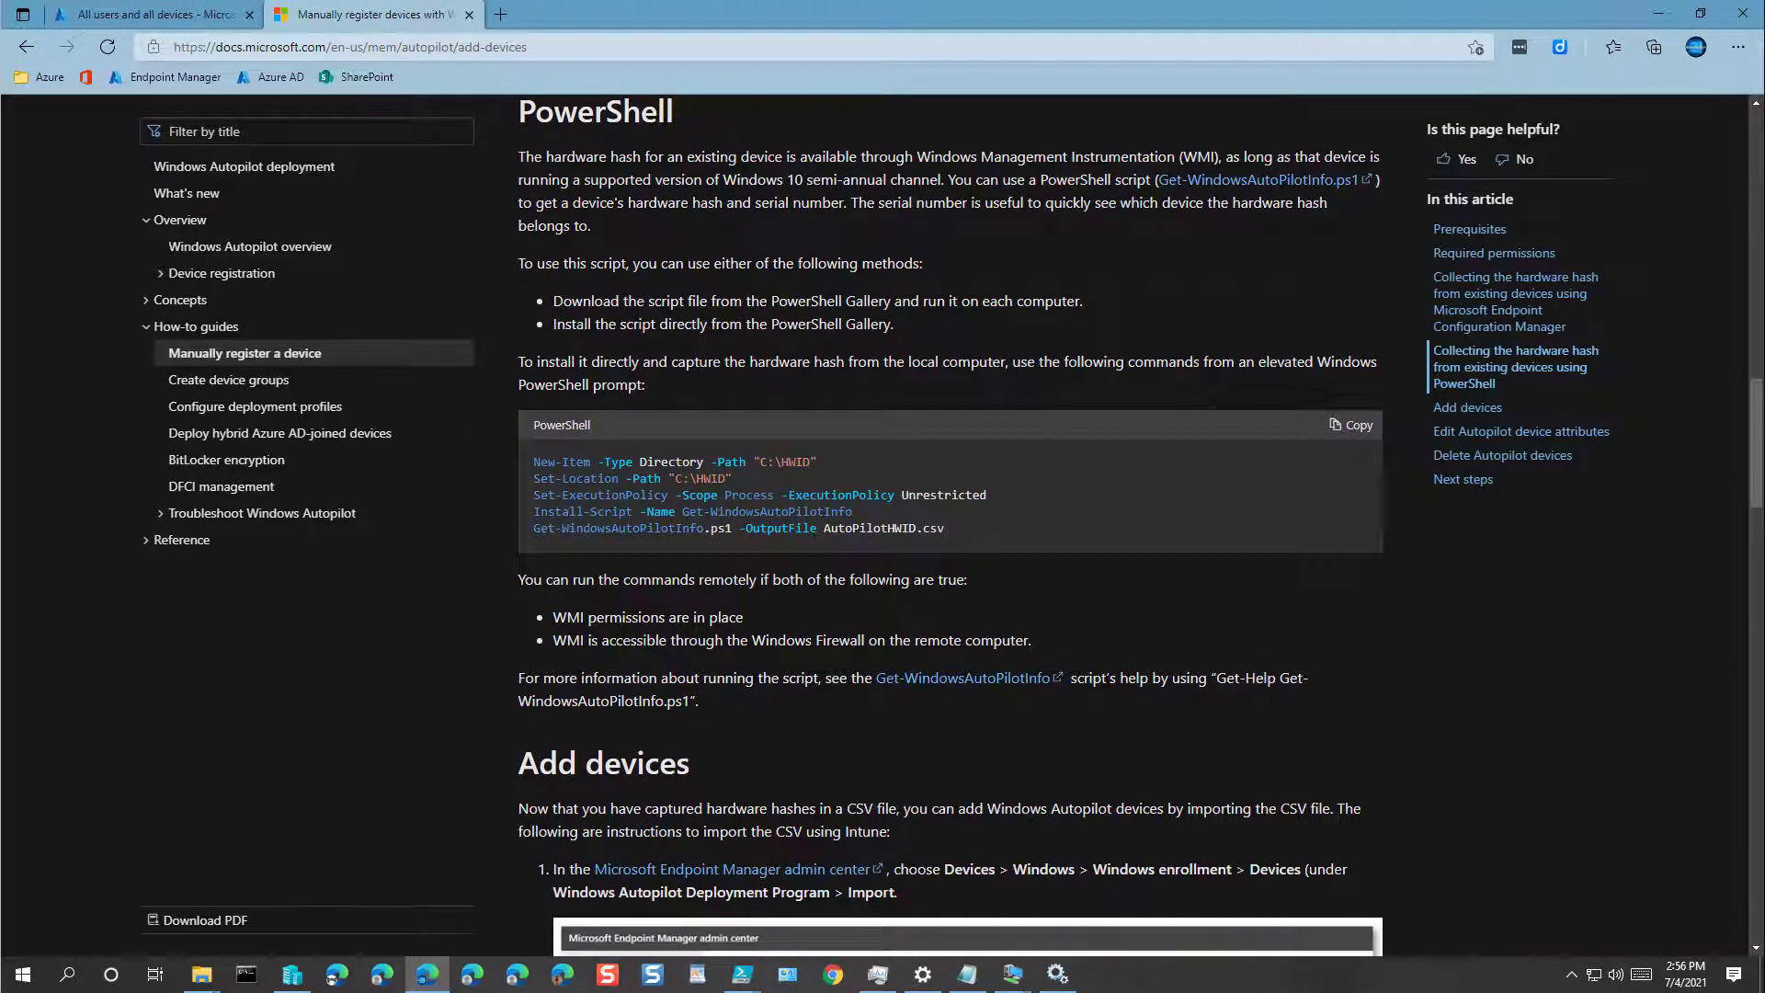
left_click(1360, 432)
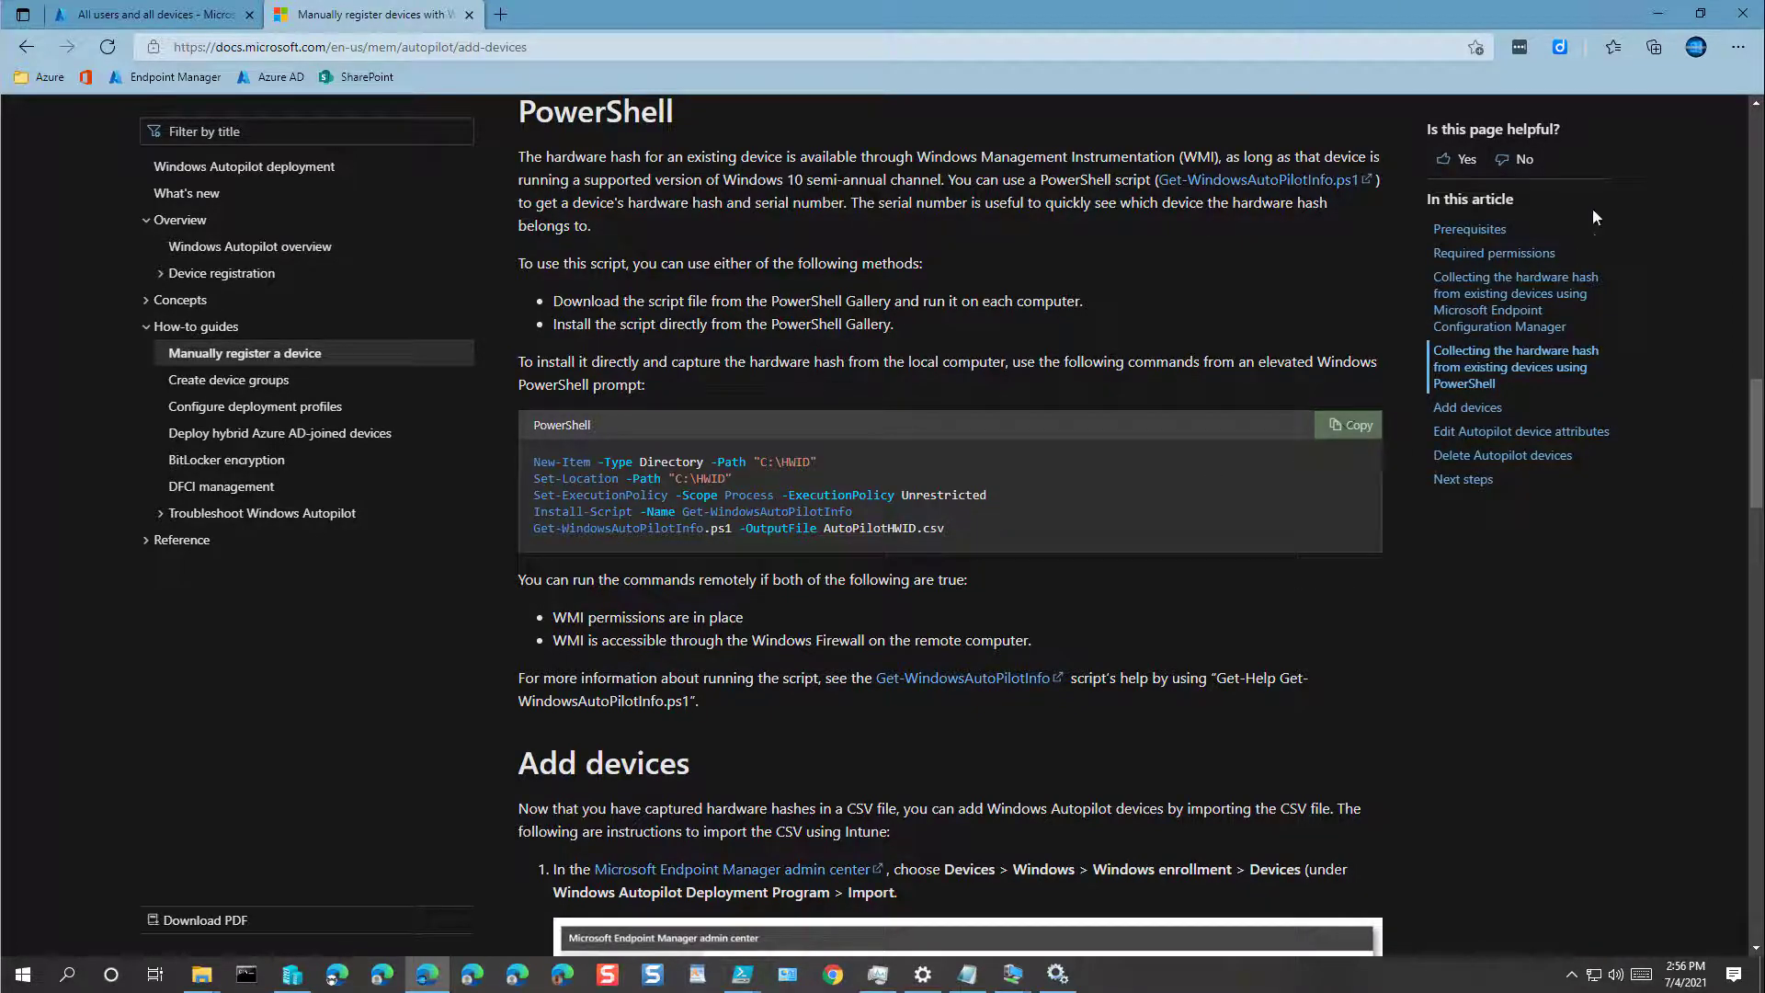
left_click(151, 16)
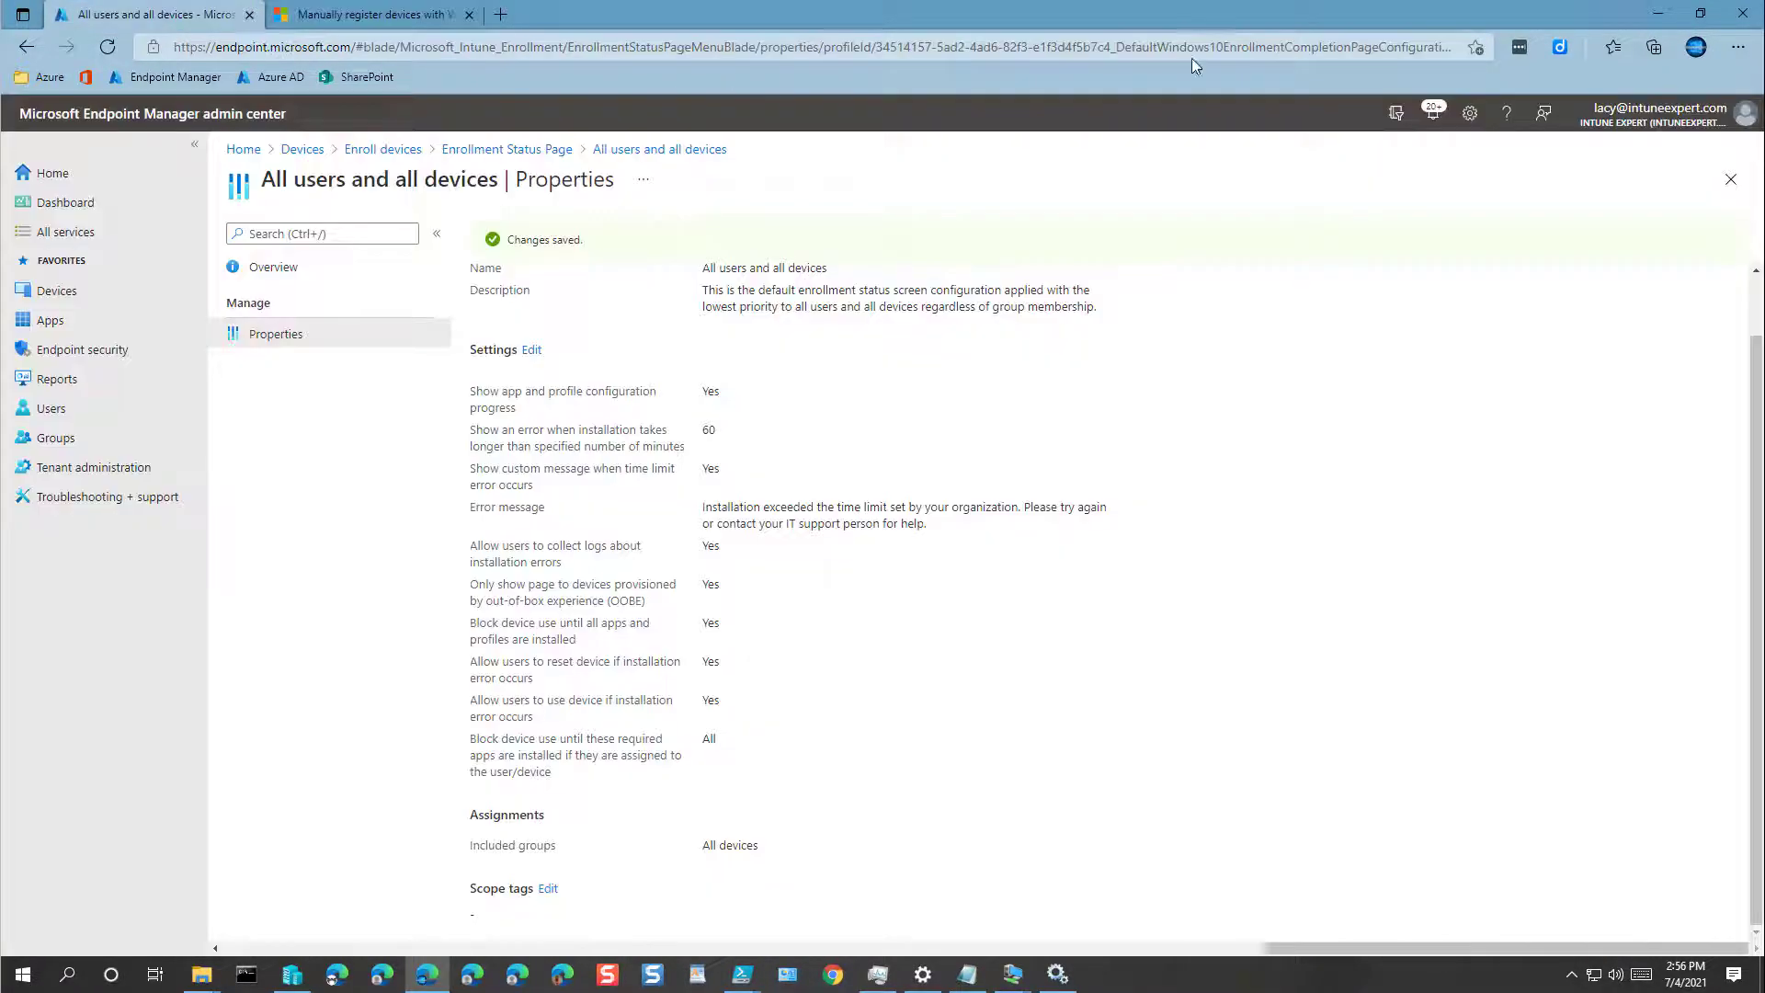
left_click(1657, 13)
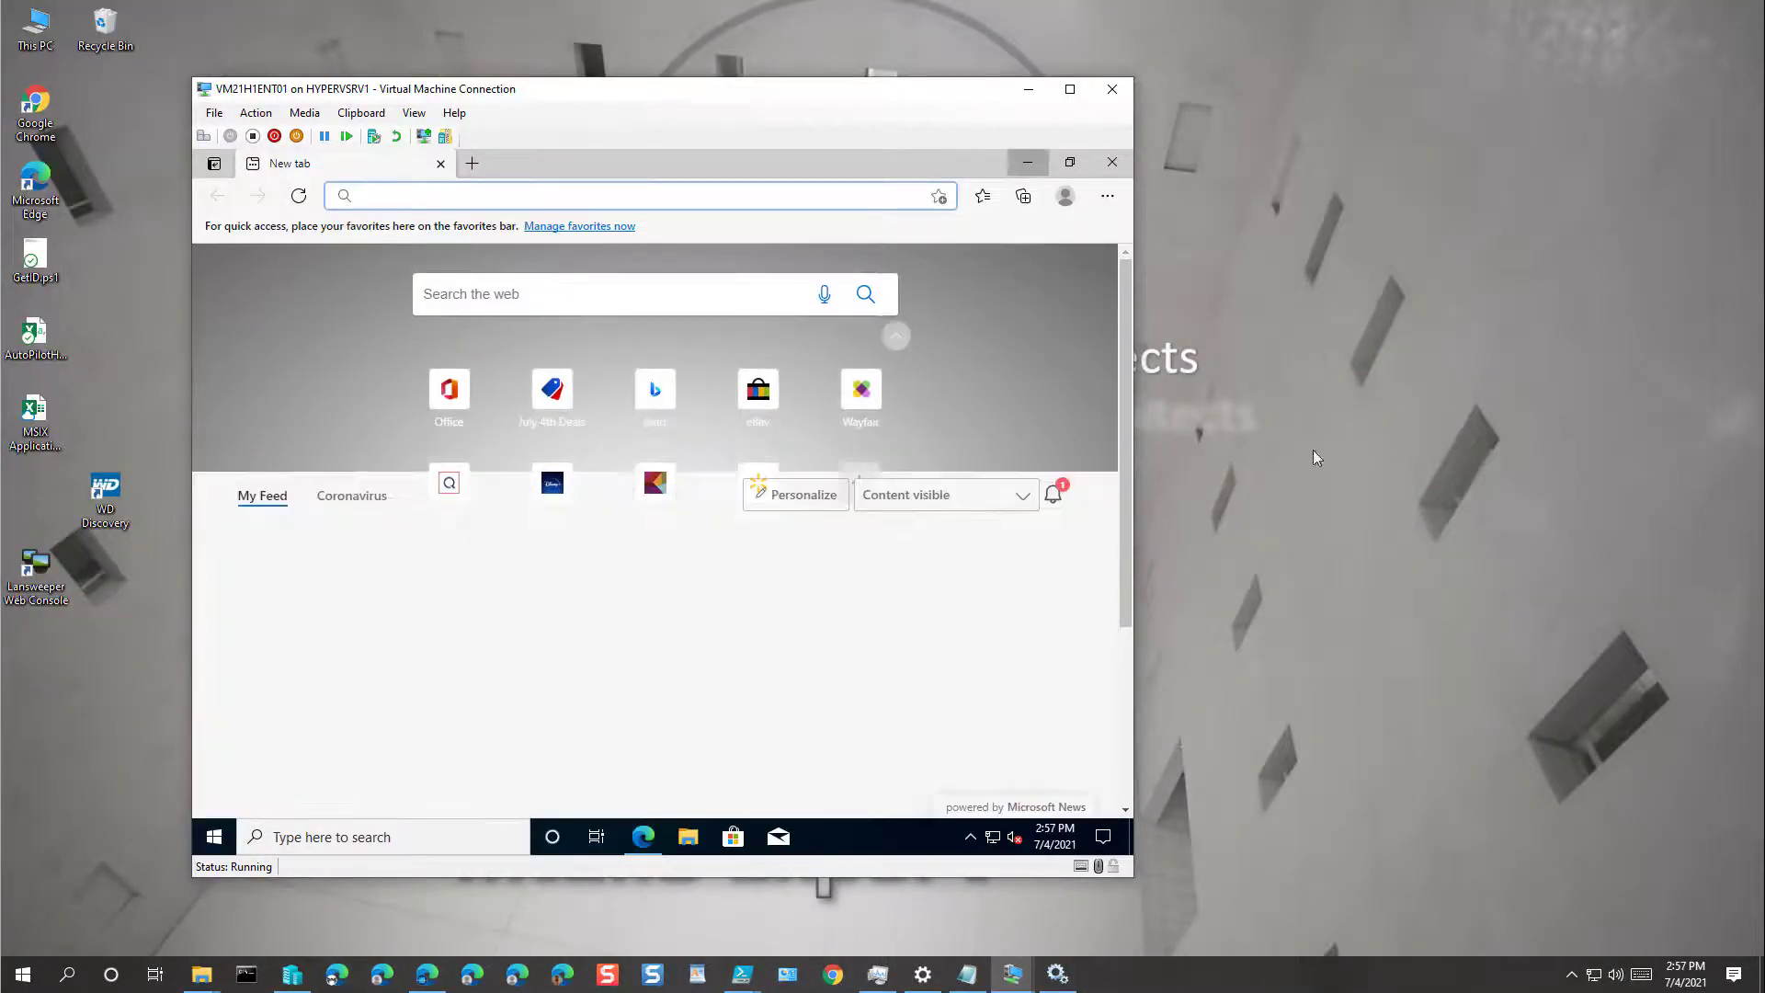
Step: Reopen the VM21H1ENT01 window and dismiss Edge's first-run setup prompts
left_click(1029, 89)
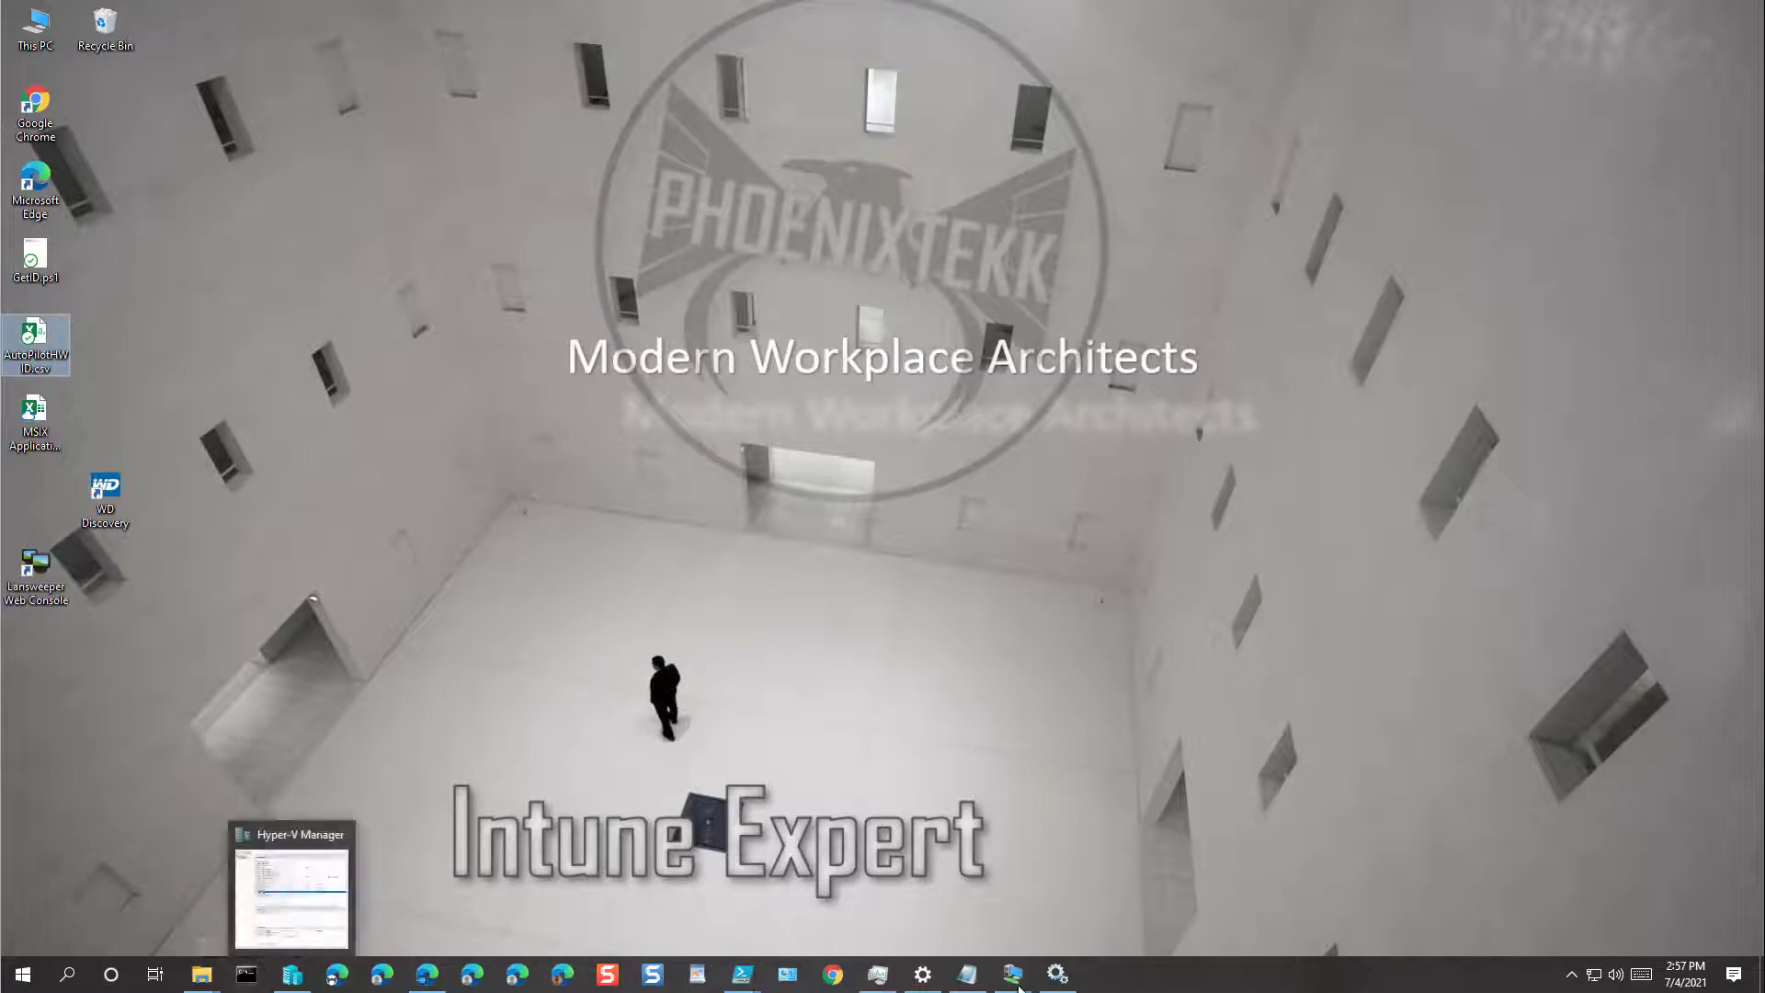
mouse_move(1030, 984)
left_click(1117, 886)
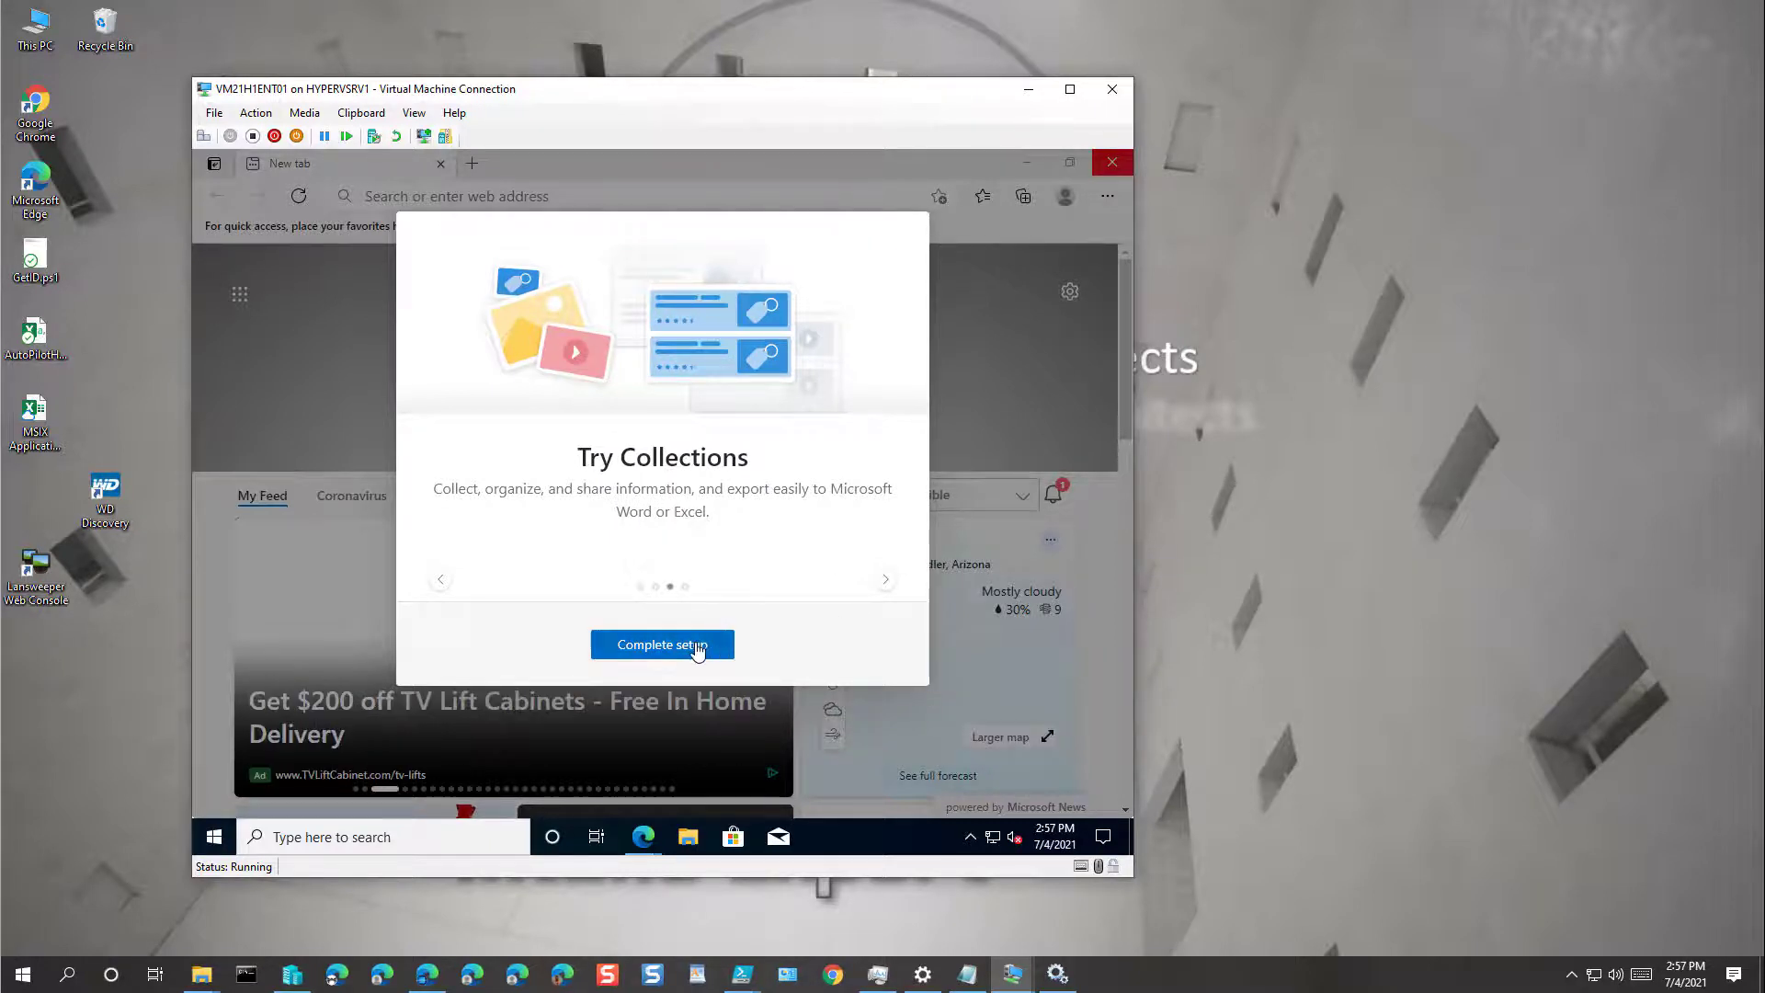
left_click(698, 645)
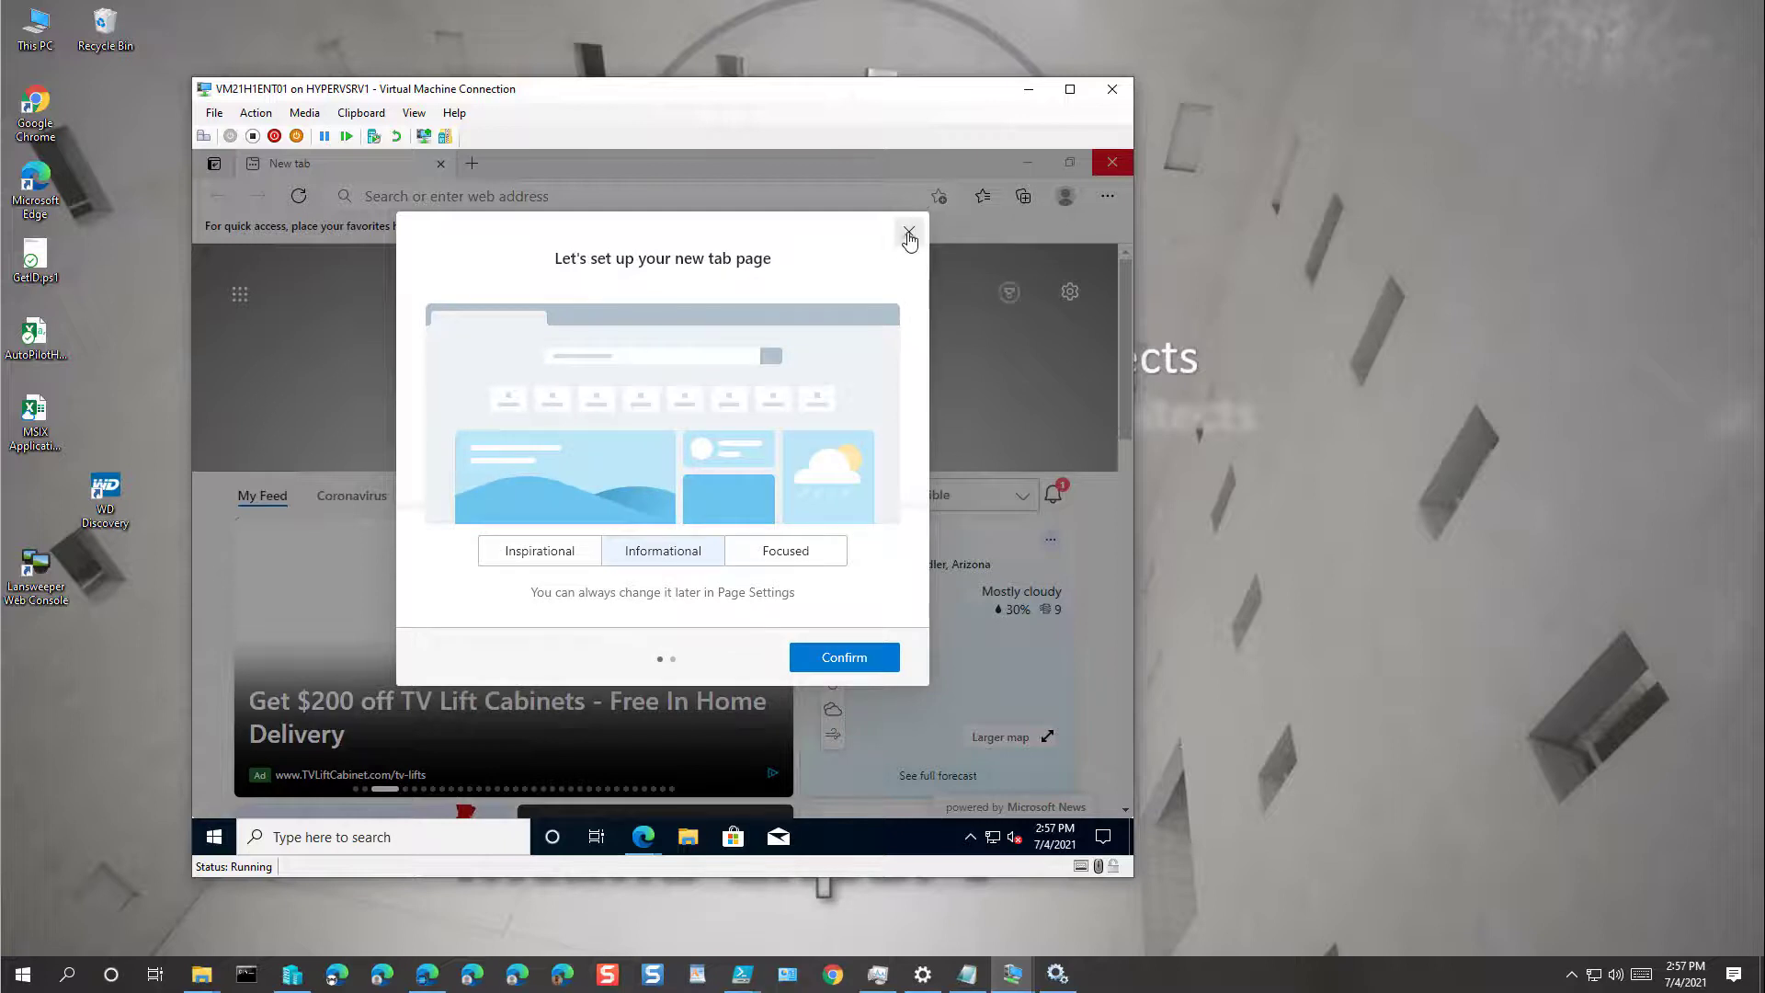
left_click(908, 230)
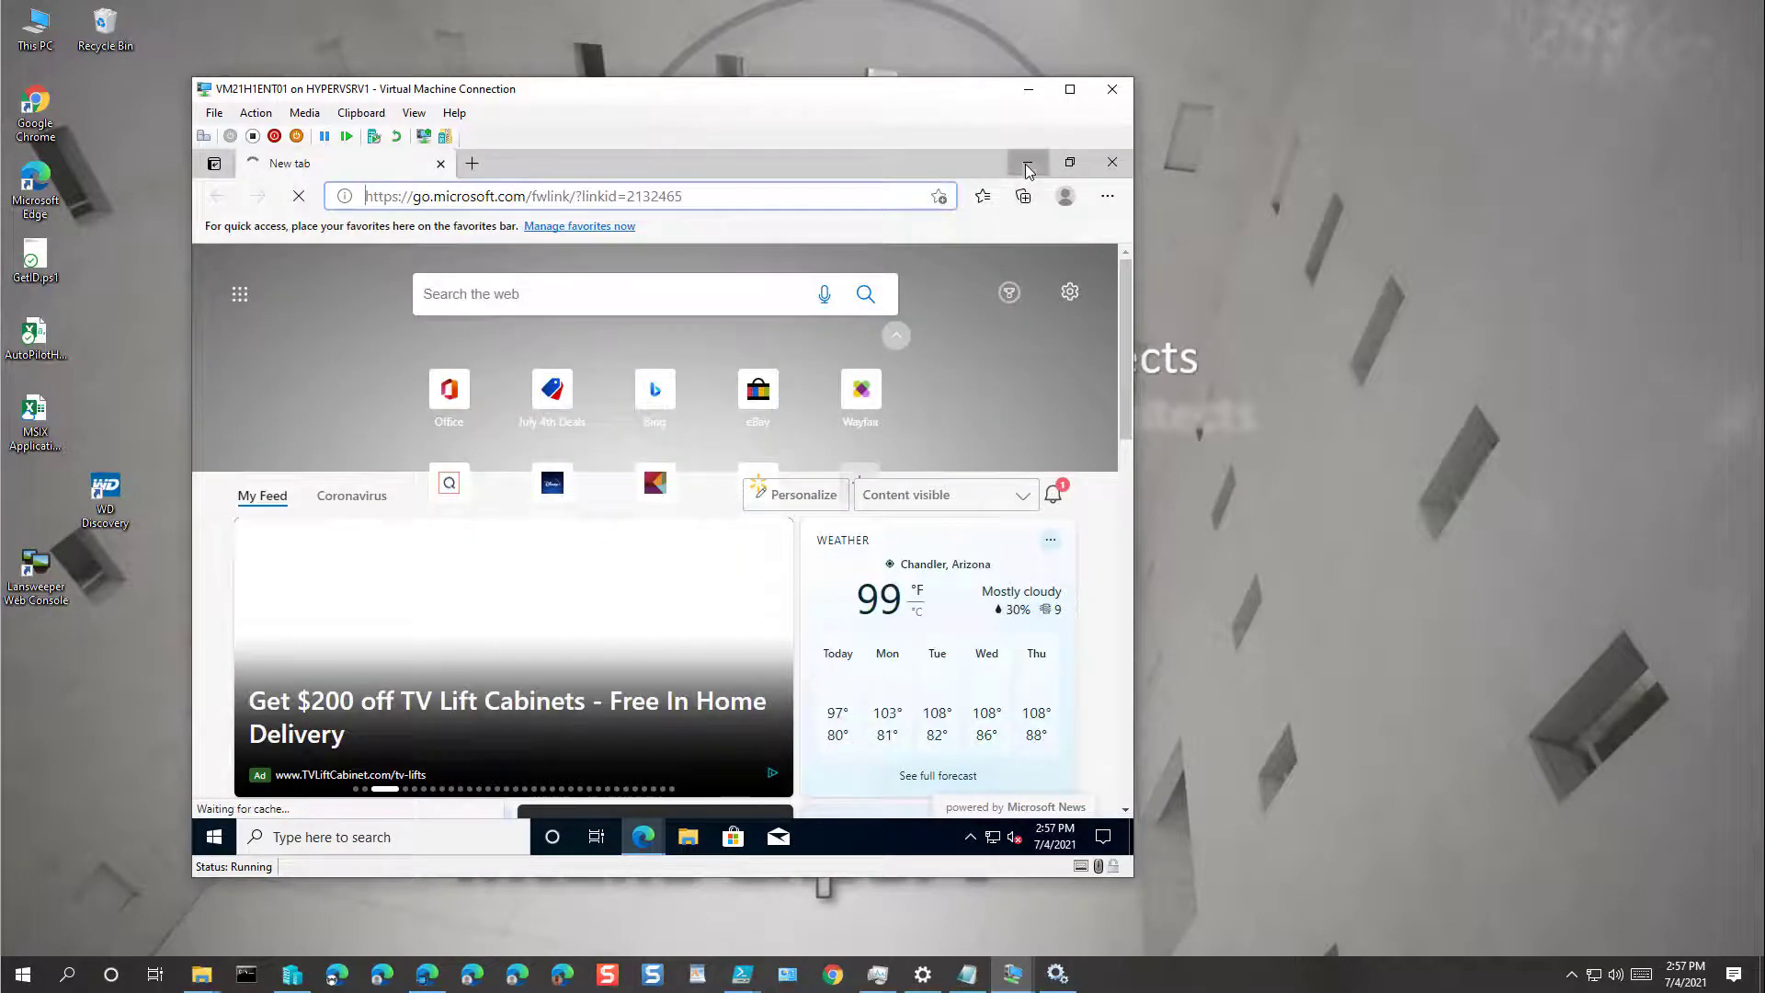
left_click(1028, 166)
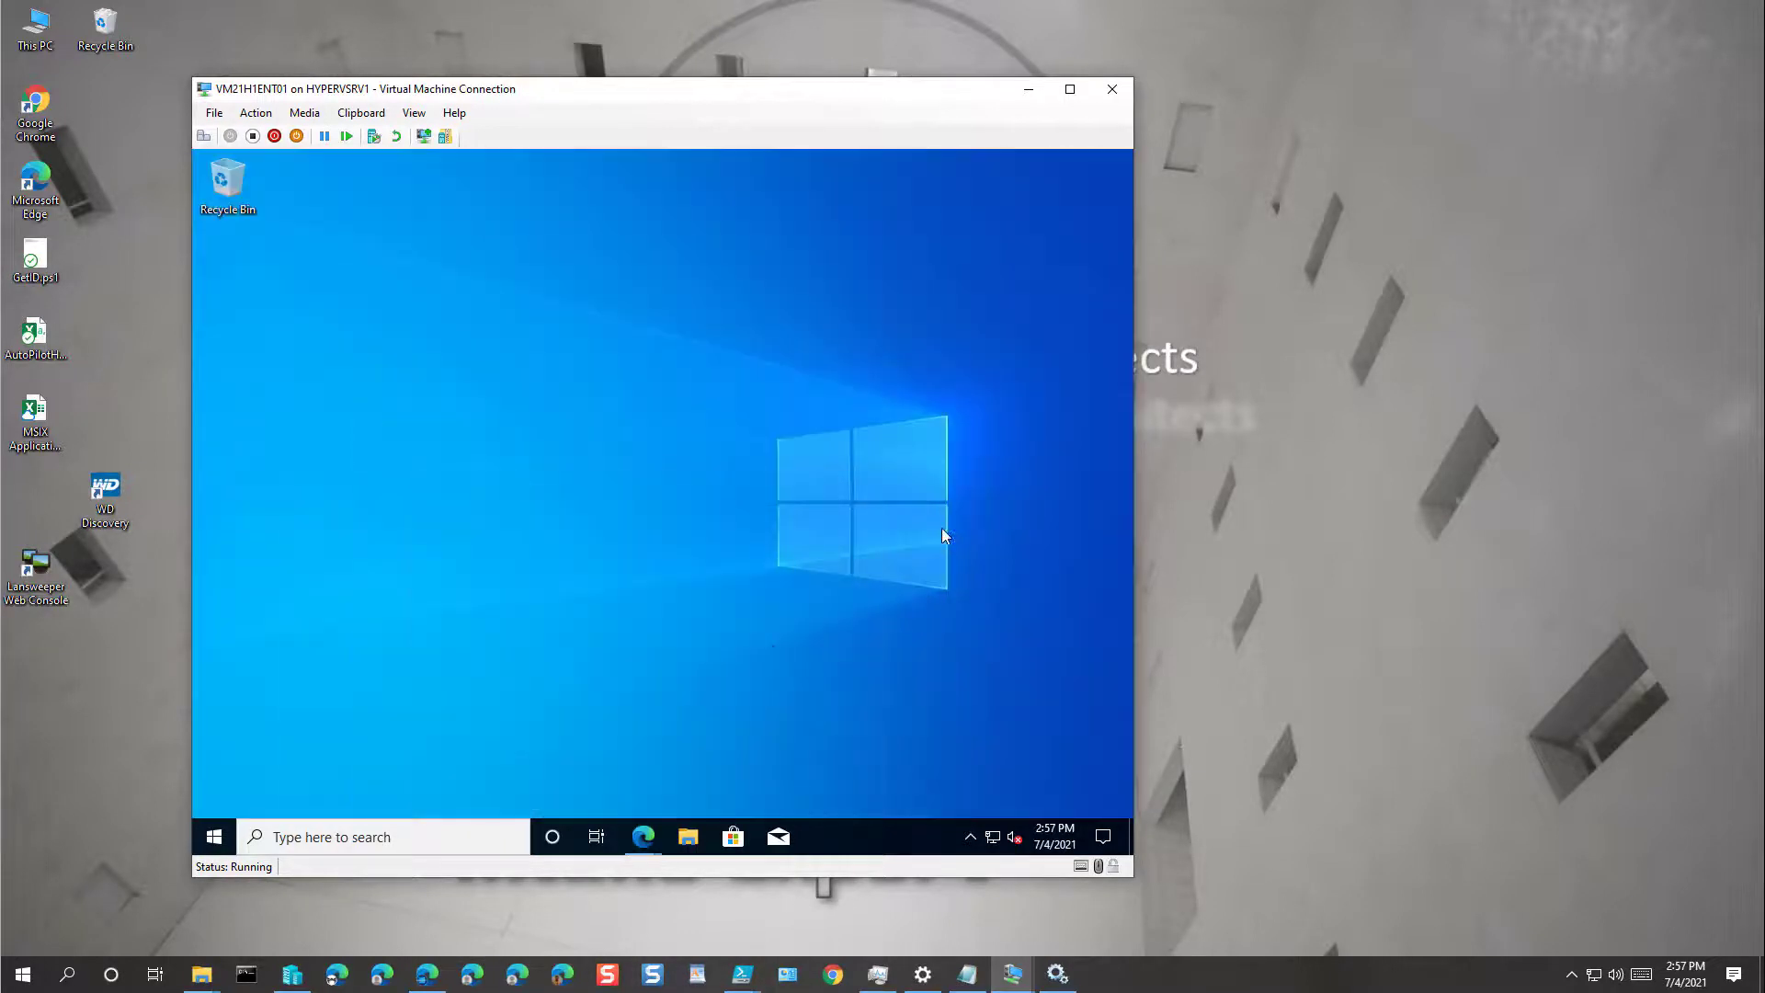
Step: Launch Command Prompt on the VM by searching for 'cmd'
left_click(364, 831)
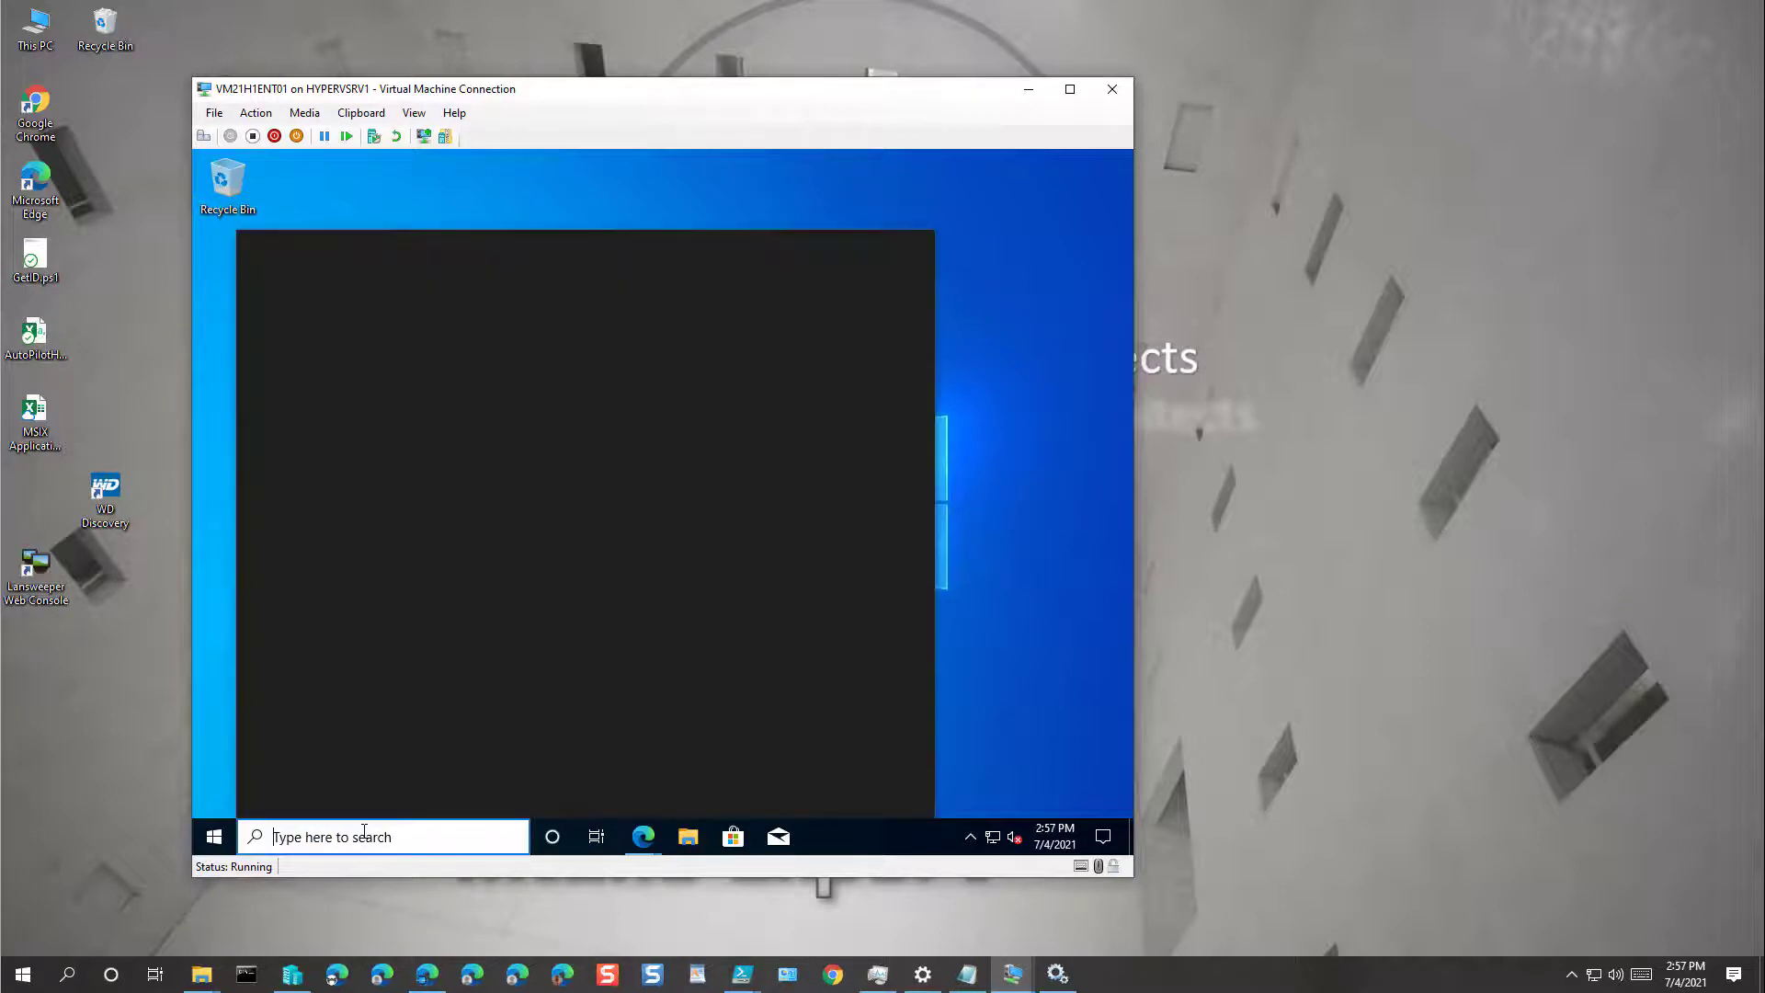
type("com")
key("BackSpace")
key("BackSpace")
type("md")
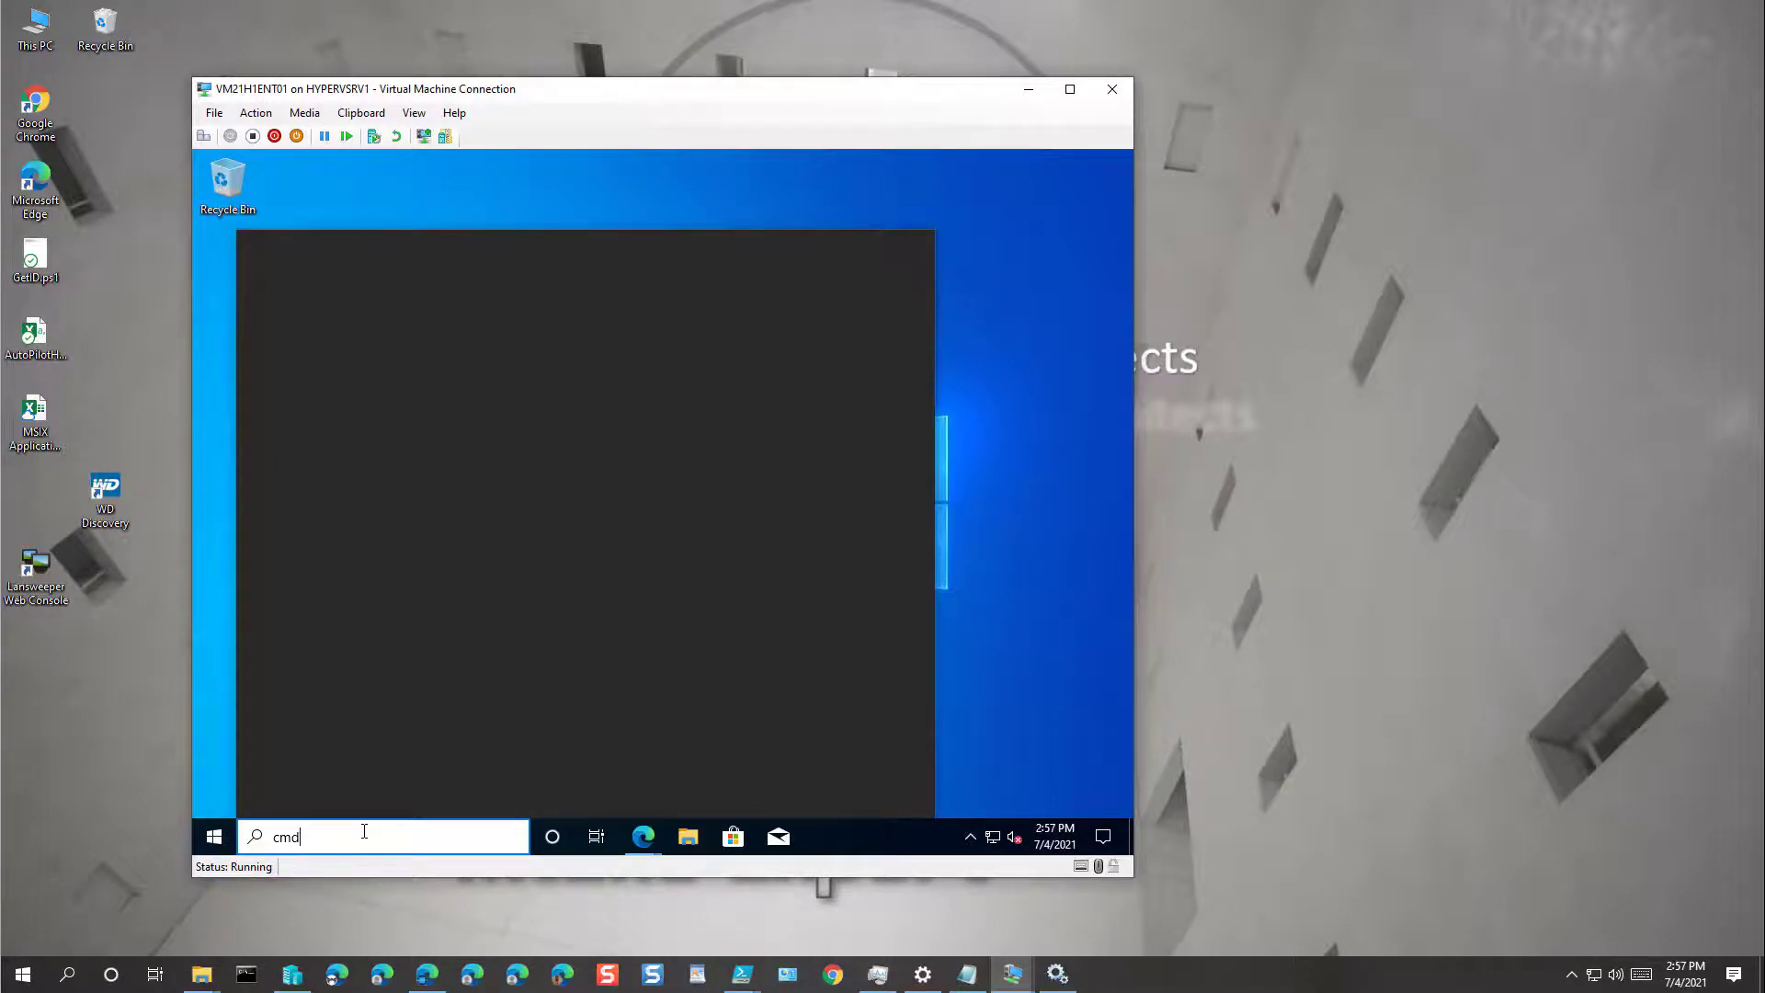
key("Return")
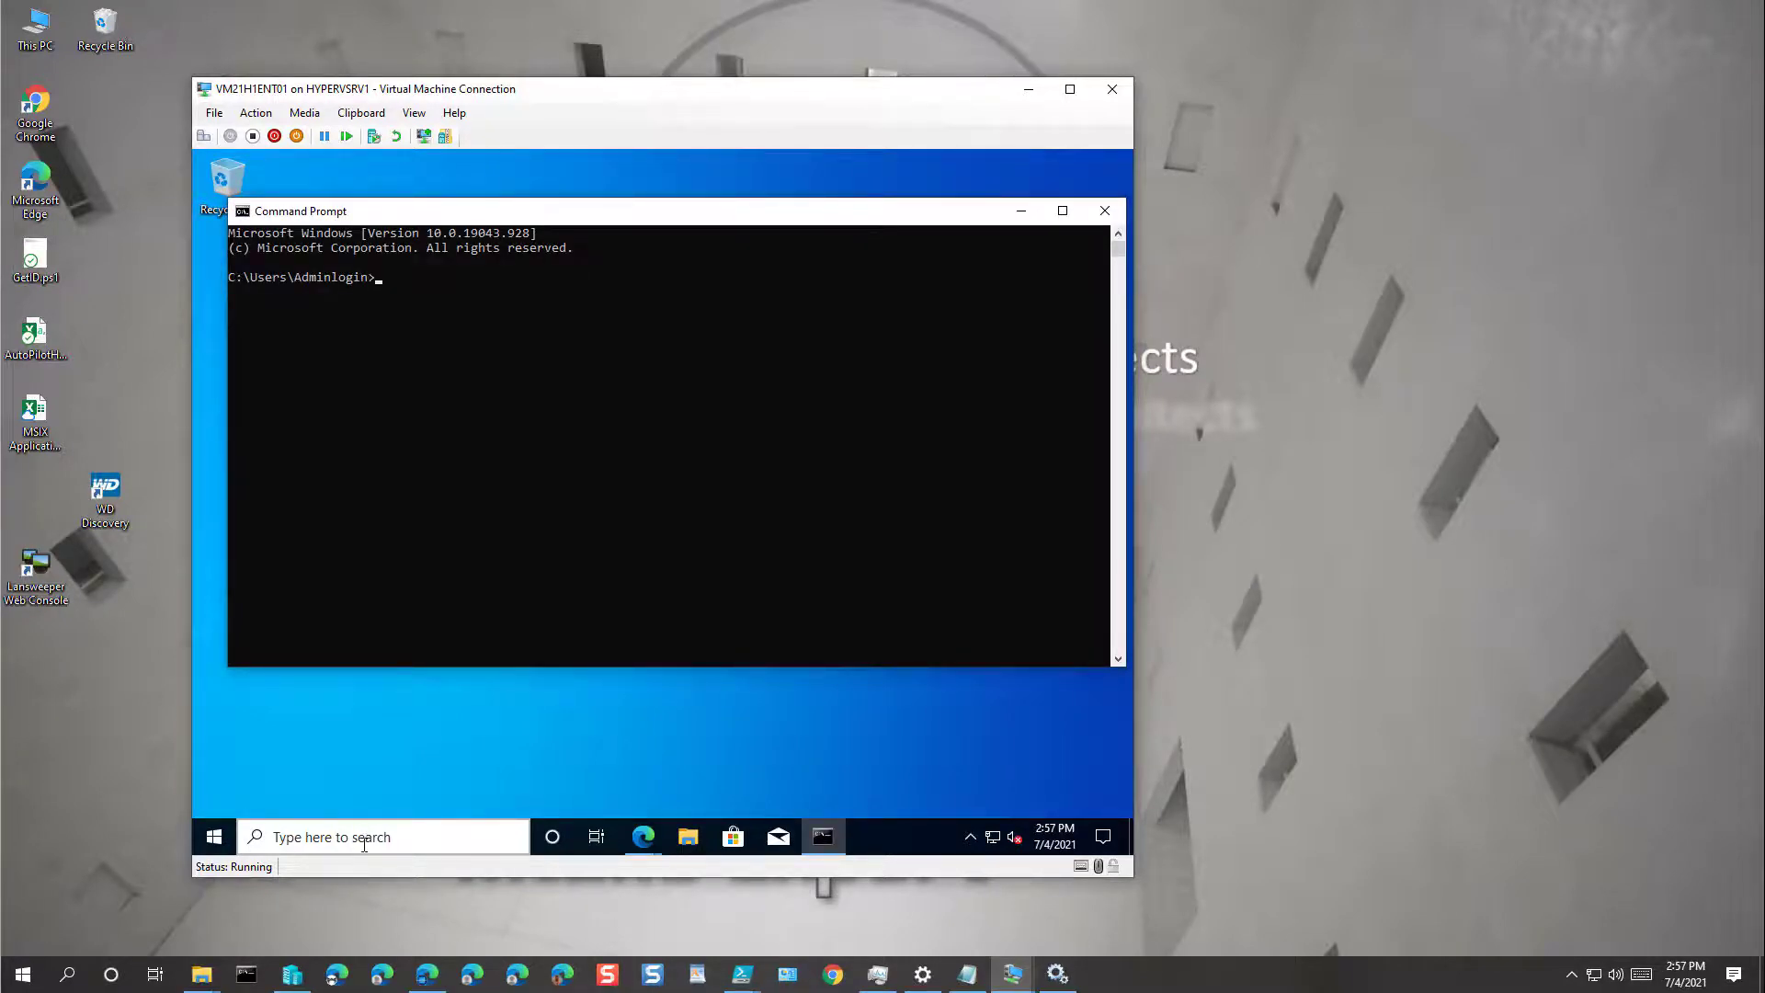
Step: Open Notepad on the VM and type the host clipboard's hardware-ID script into it
left_click(364, 833)
type("notepad")
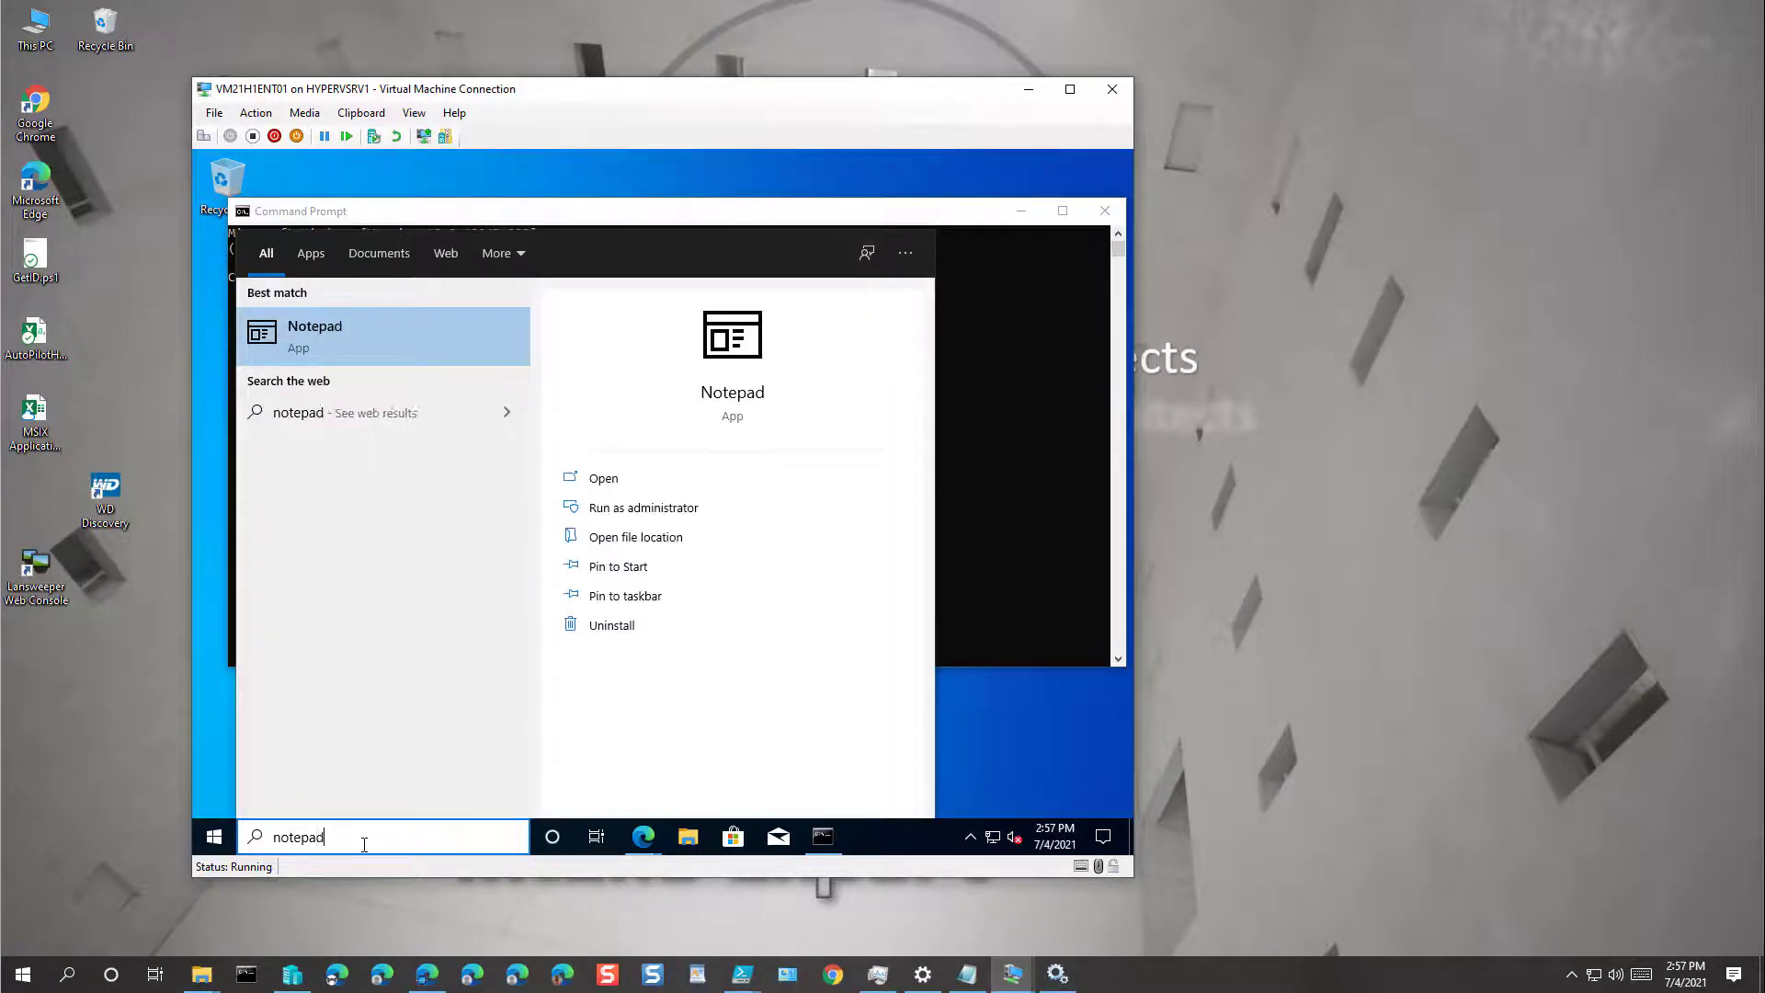
key("Return")
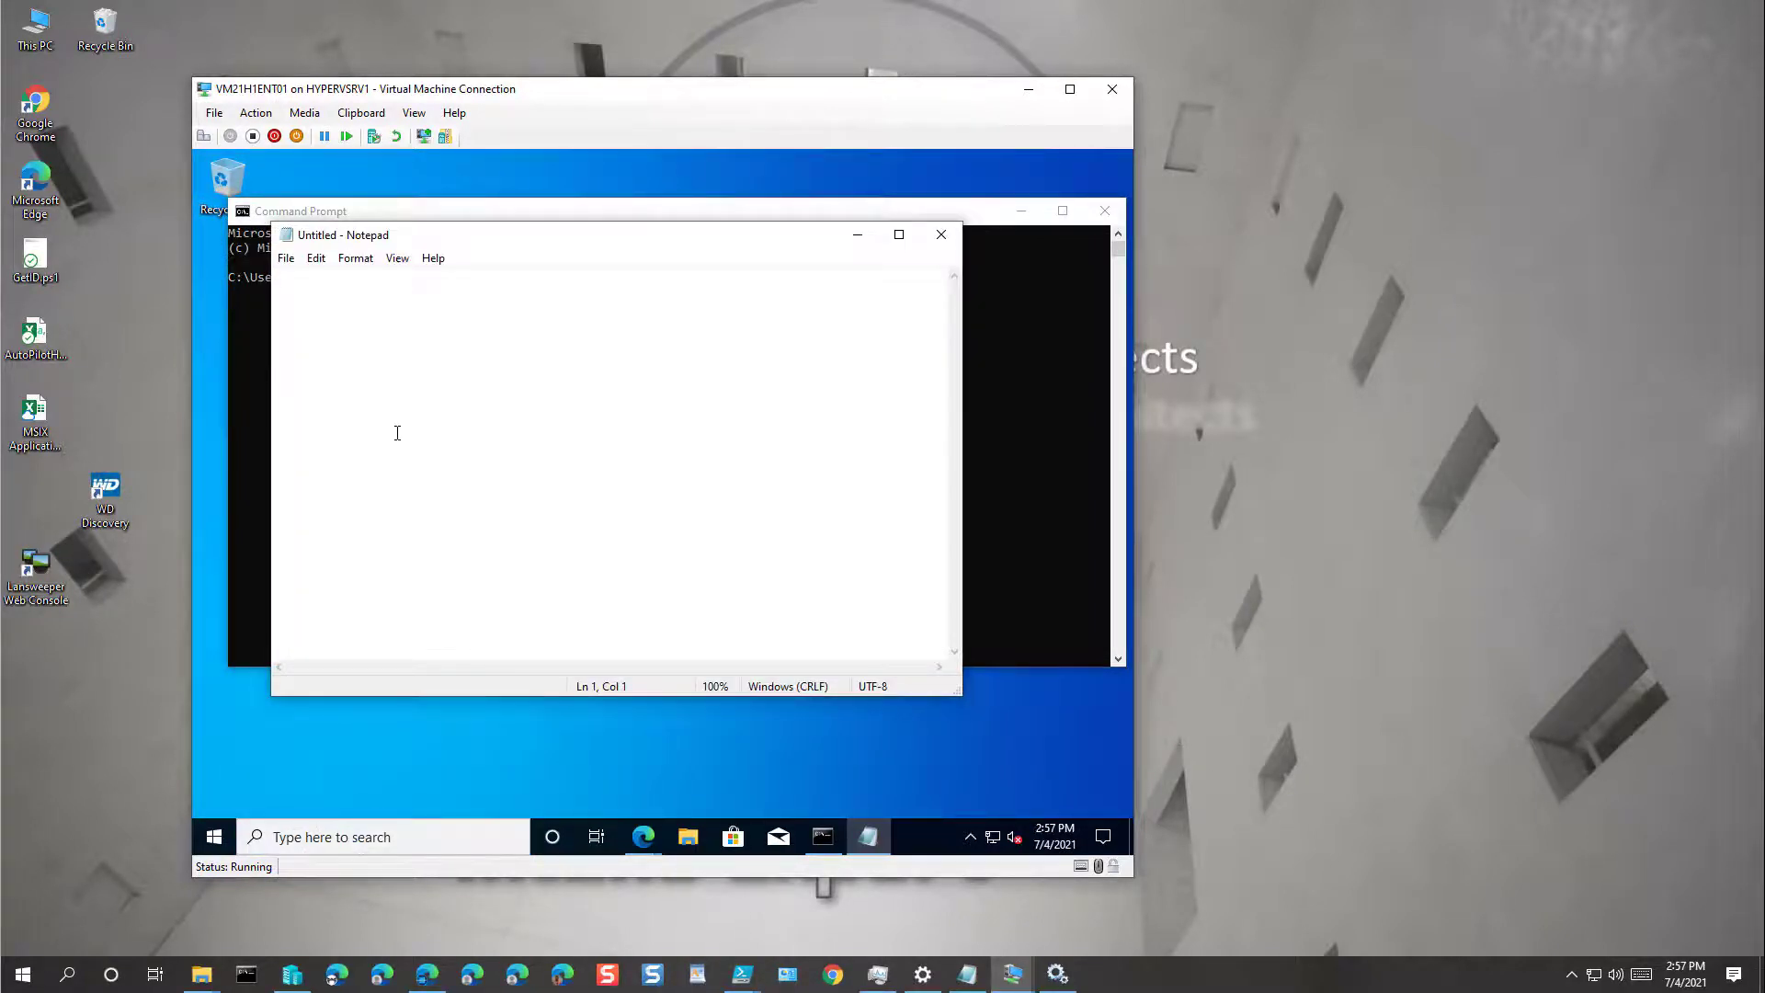
left_click(363, 114)
left_click(399, 134)
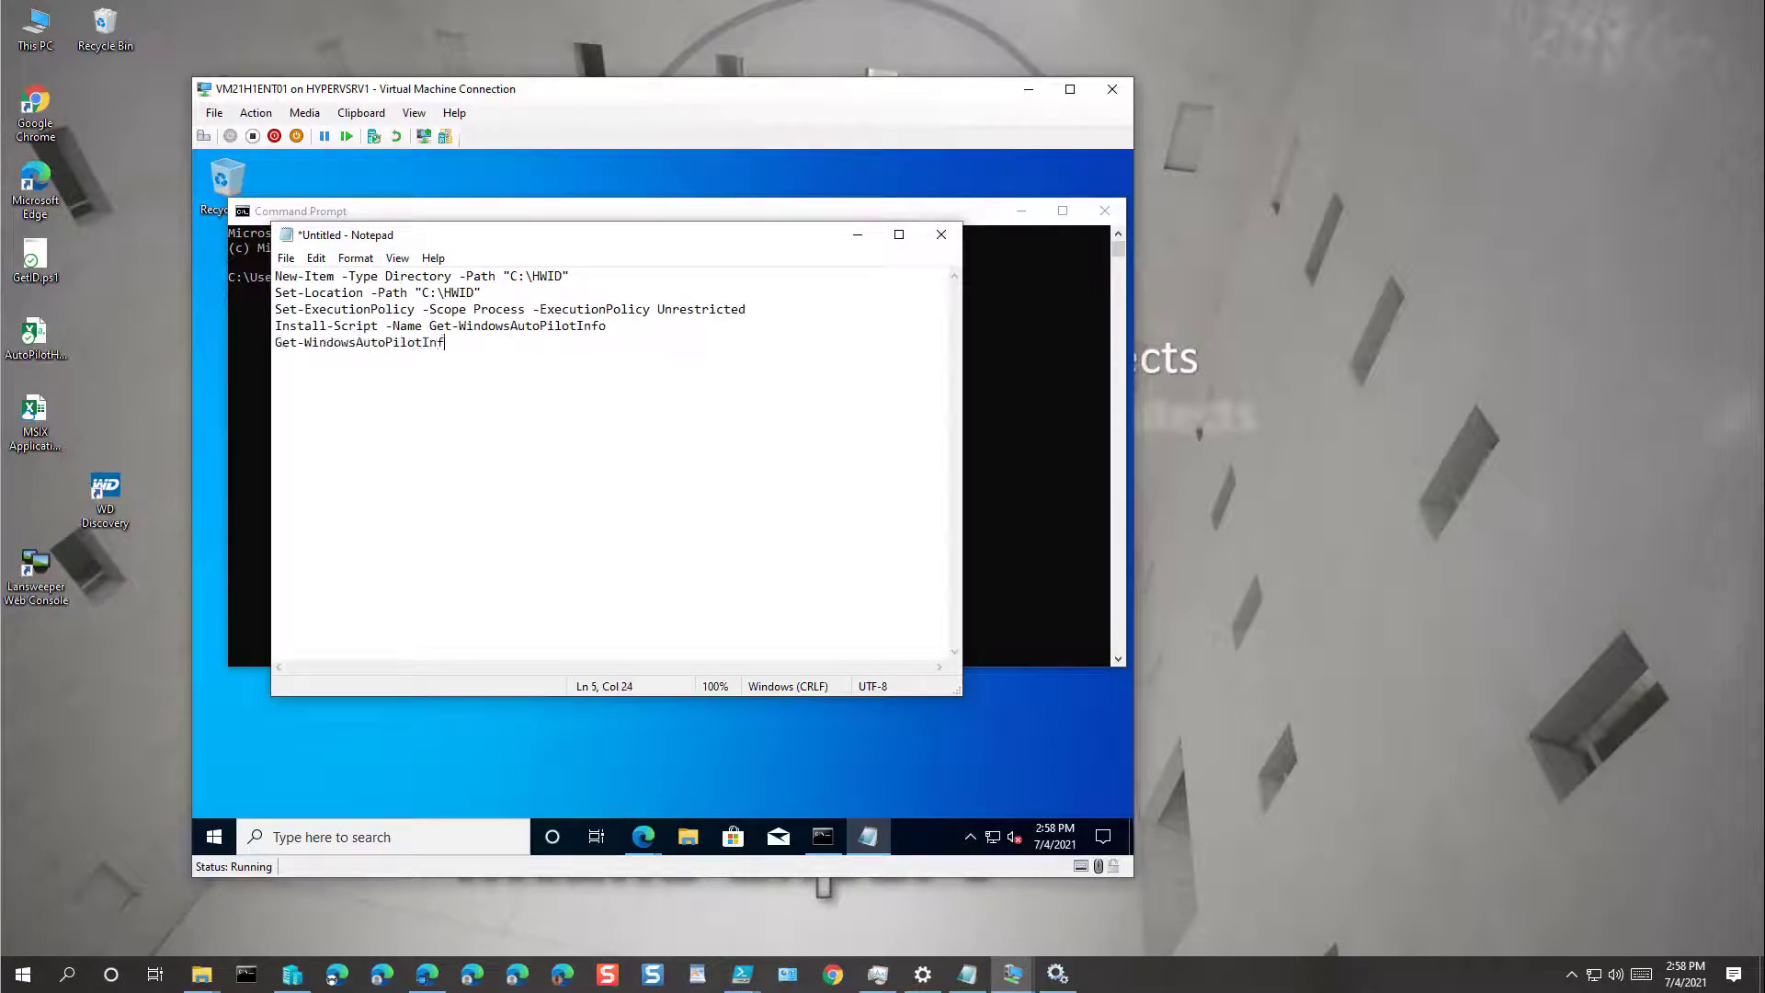
left_click(899, 234)
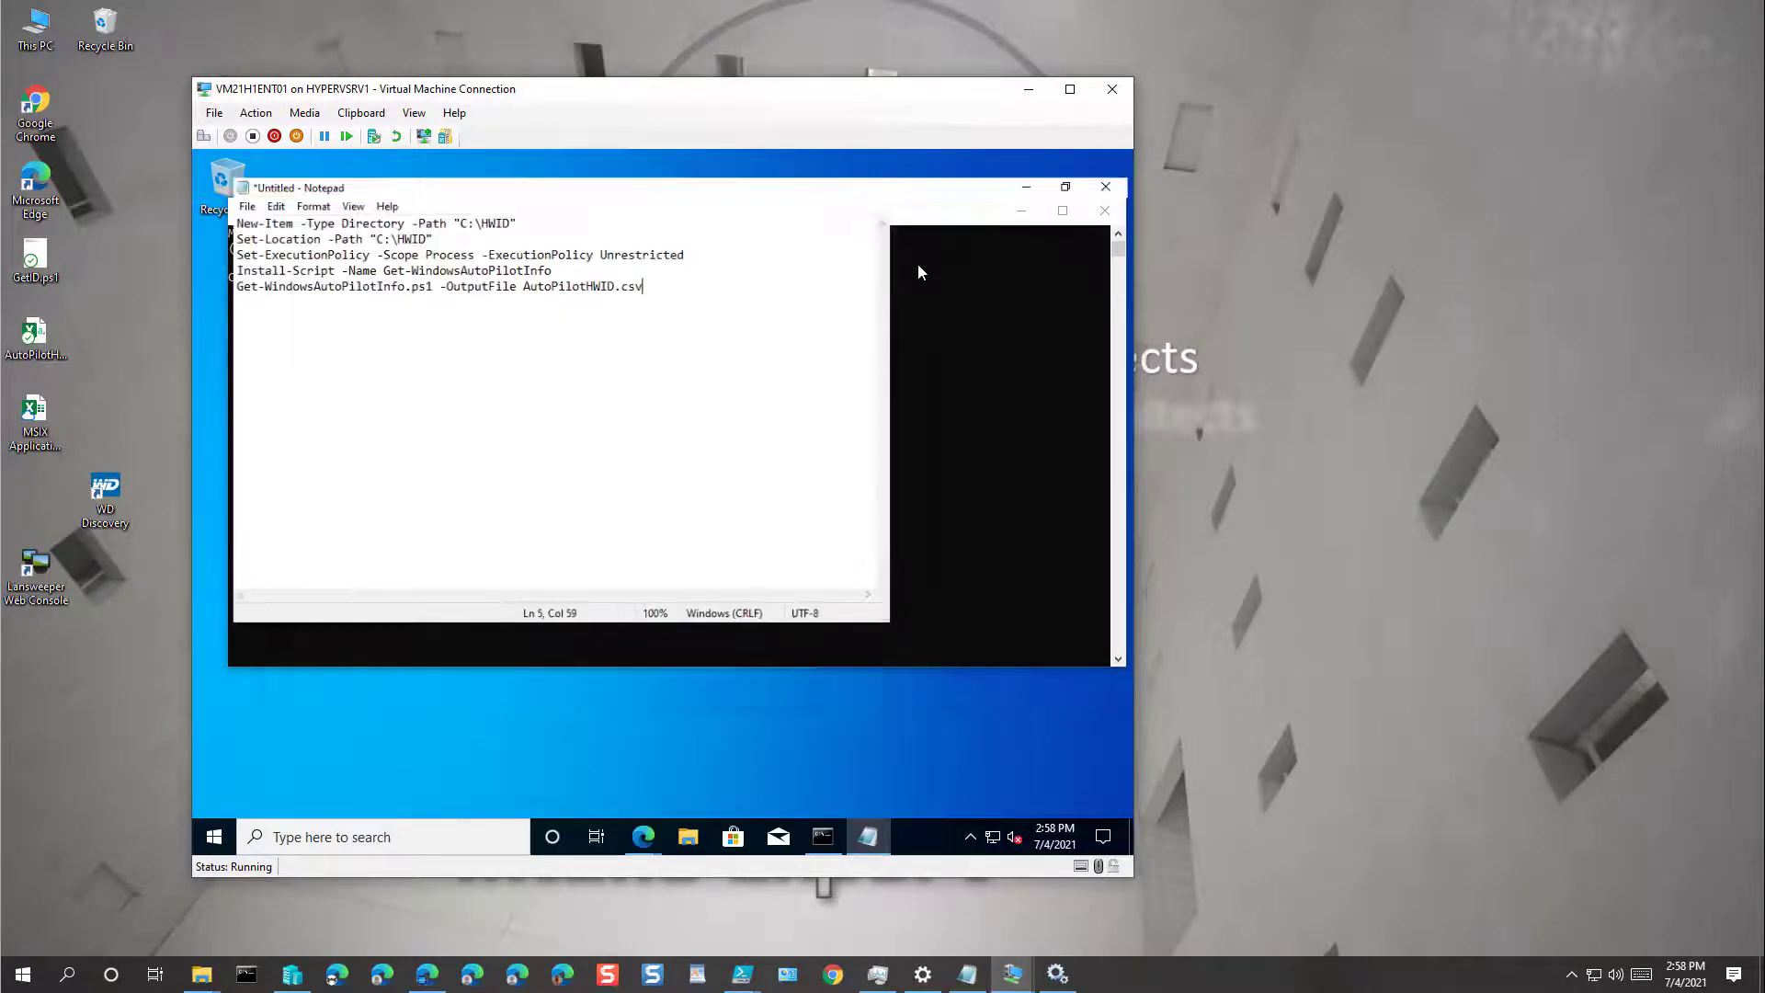
Step: Copy the Set-ExecutionPolicy line and run it in PowerShell started from Command Prompt
left_click_drag(666, 230, 193, 232)
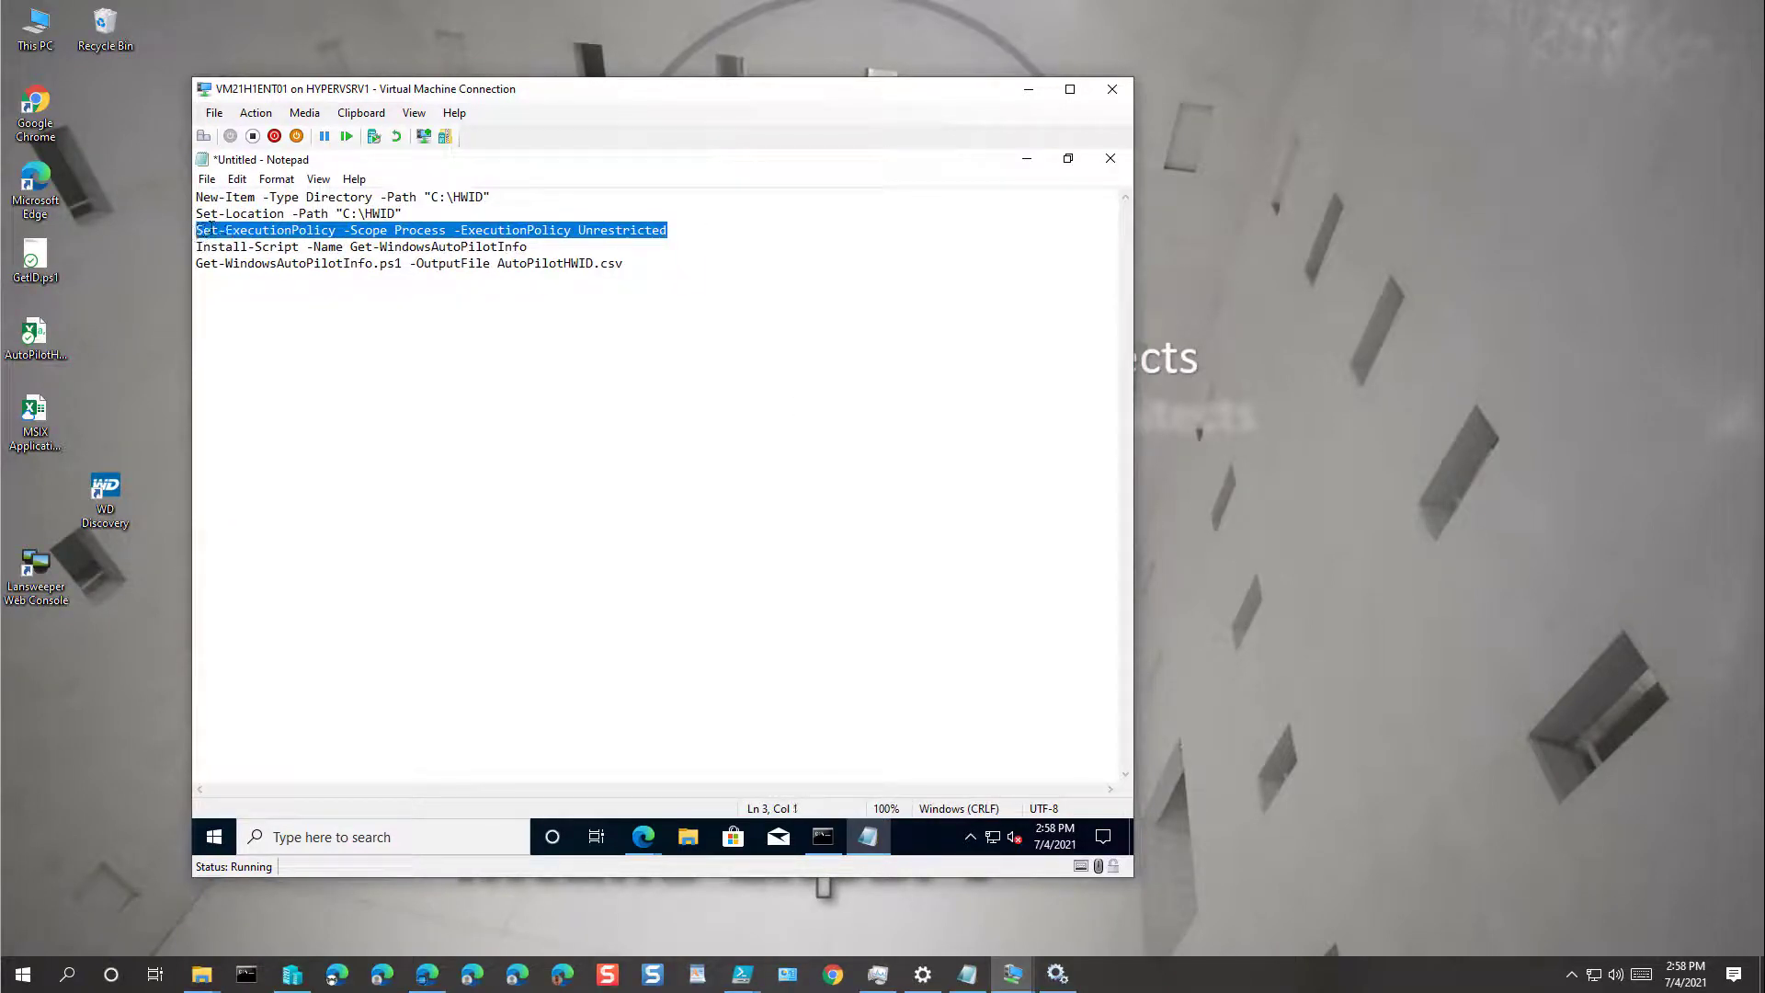
right_click(211, 229)
left_click(256, 286)
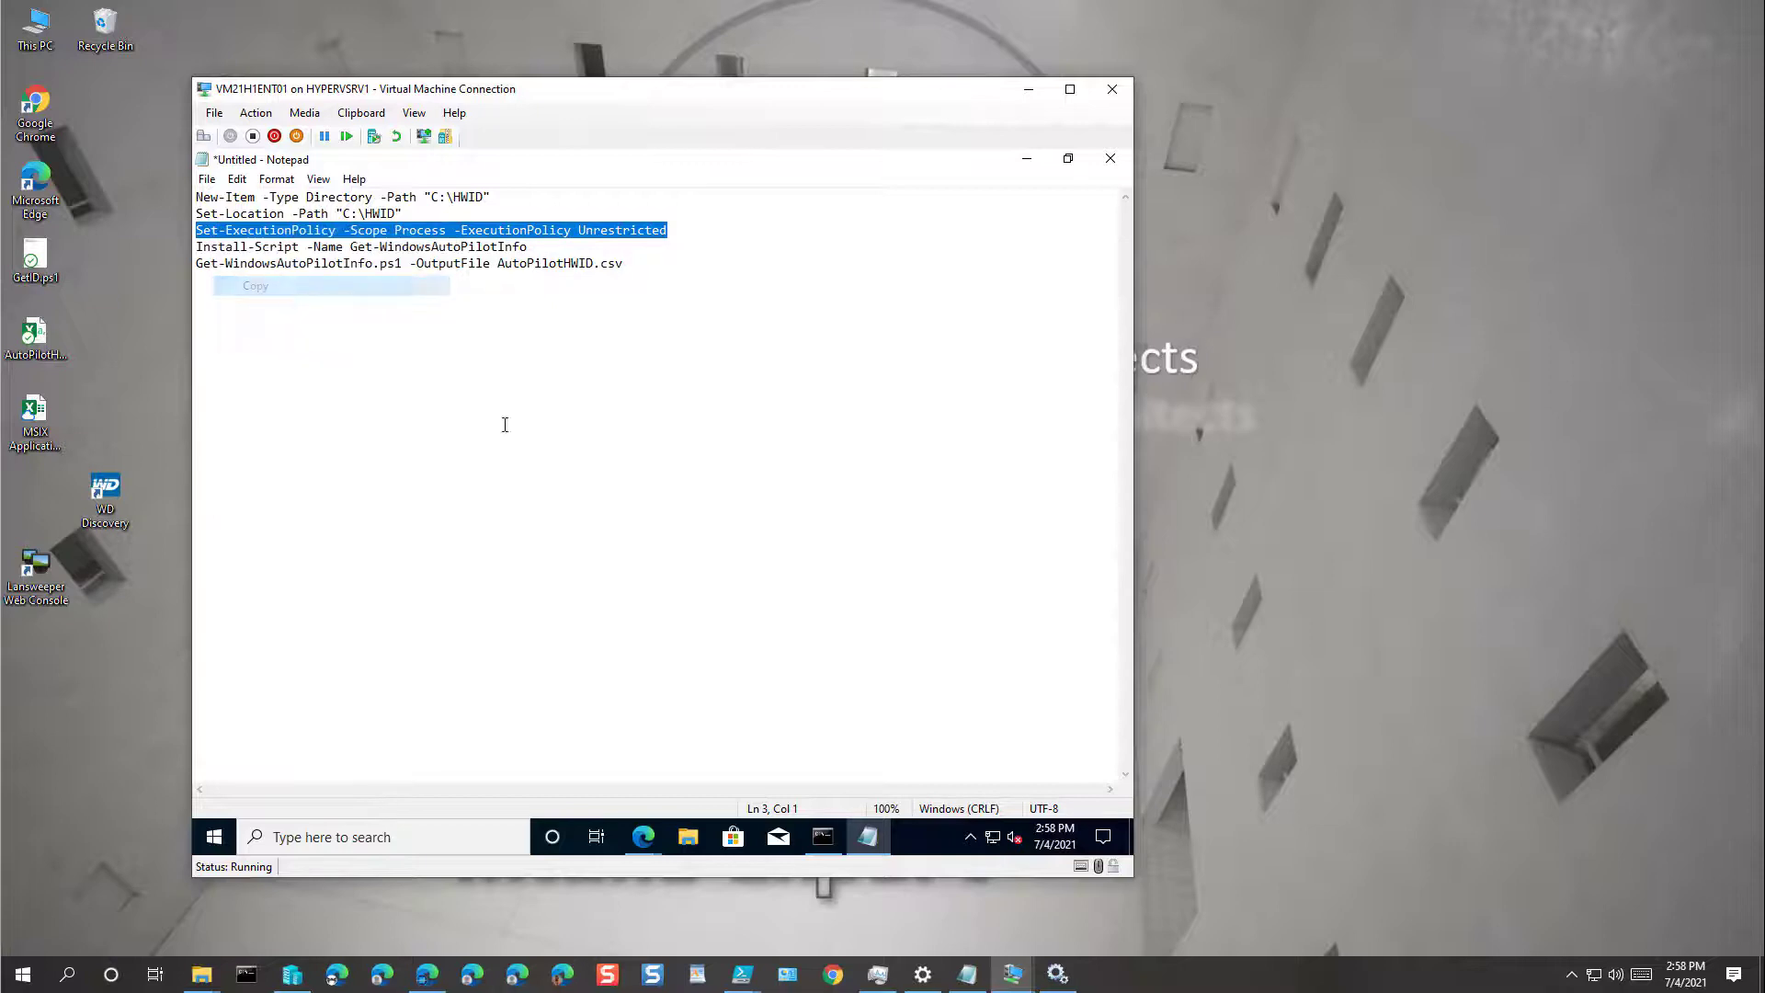
left_click(823, 838)
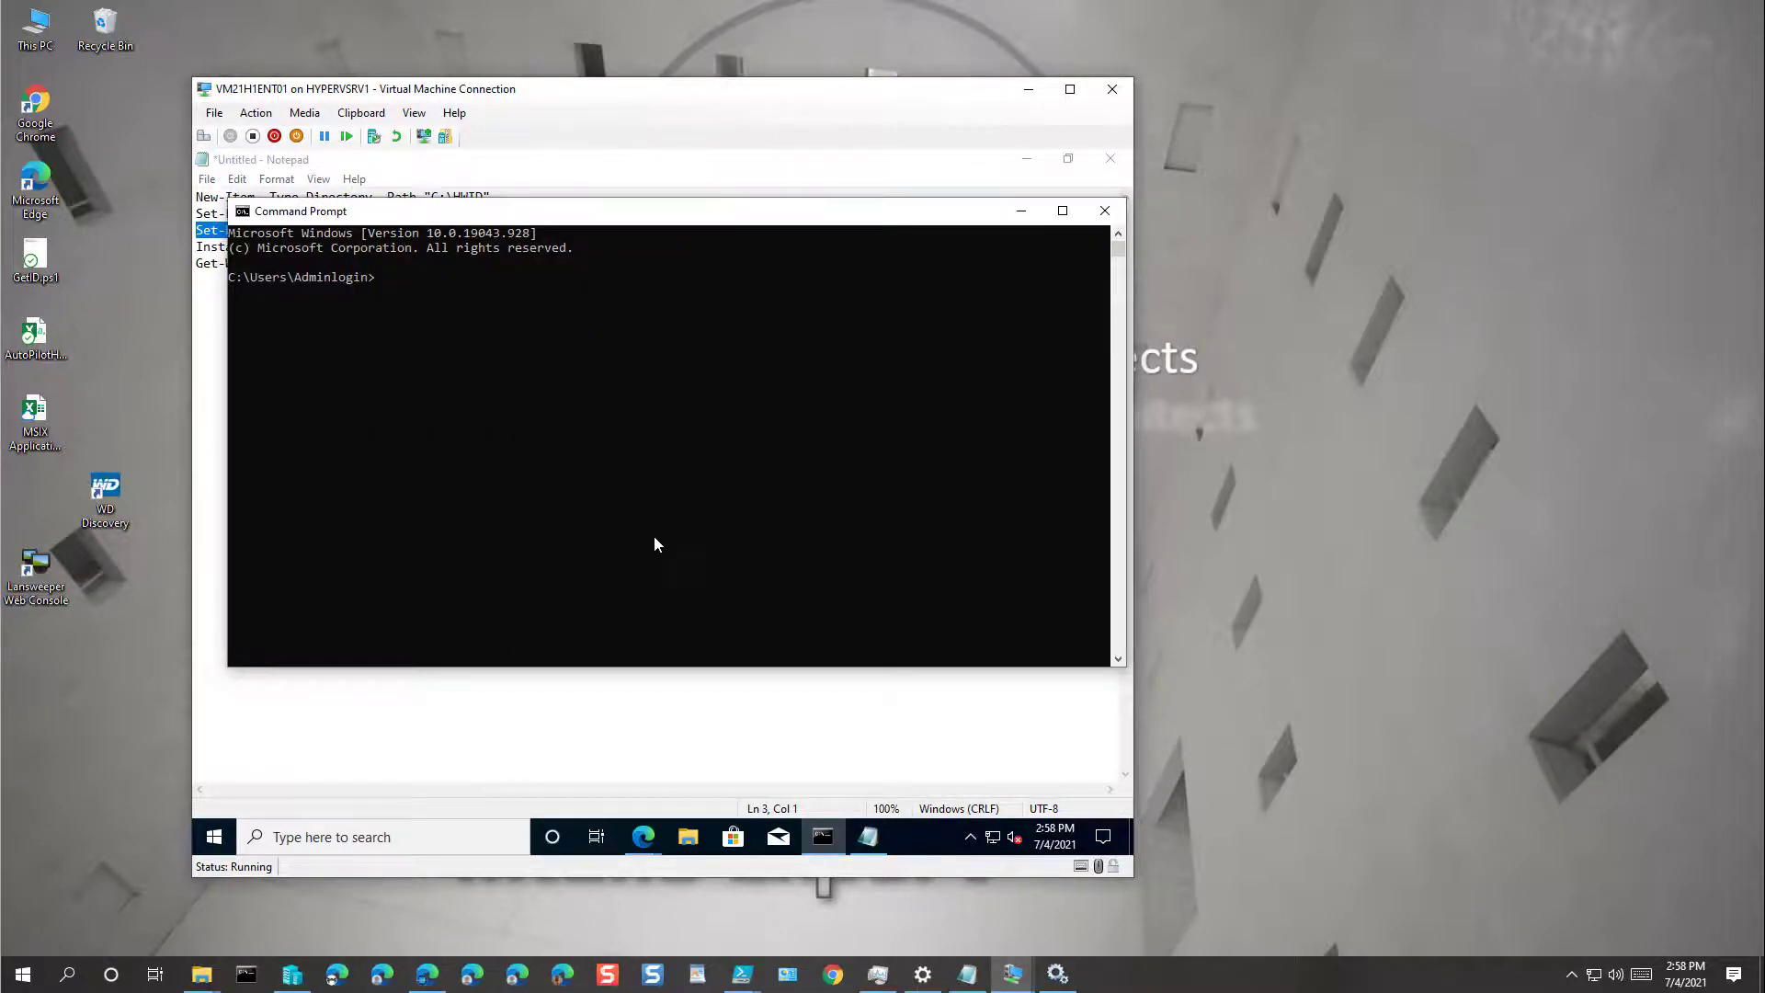
left_click(1062, 212)
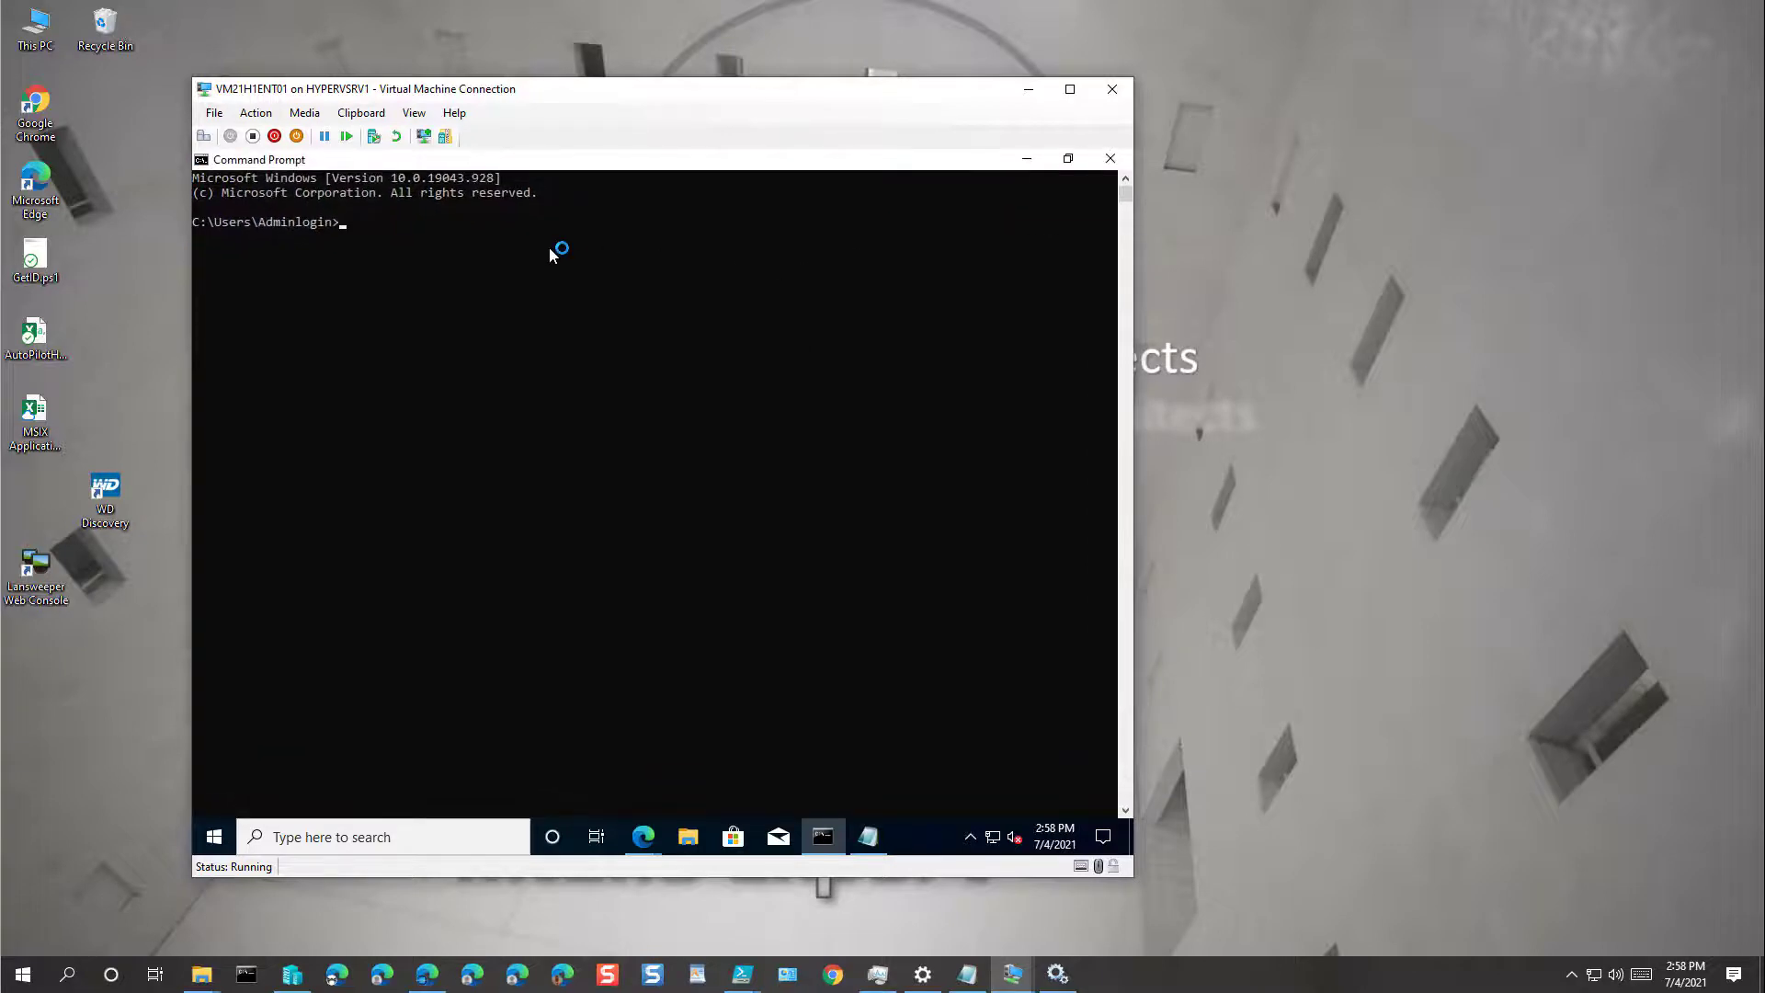
type("powershell")
key("Return")
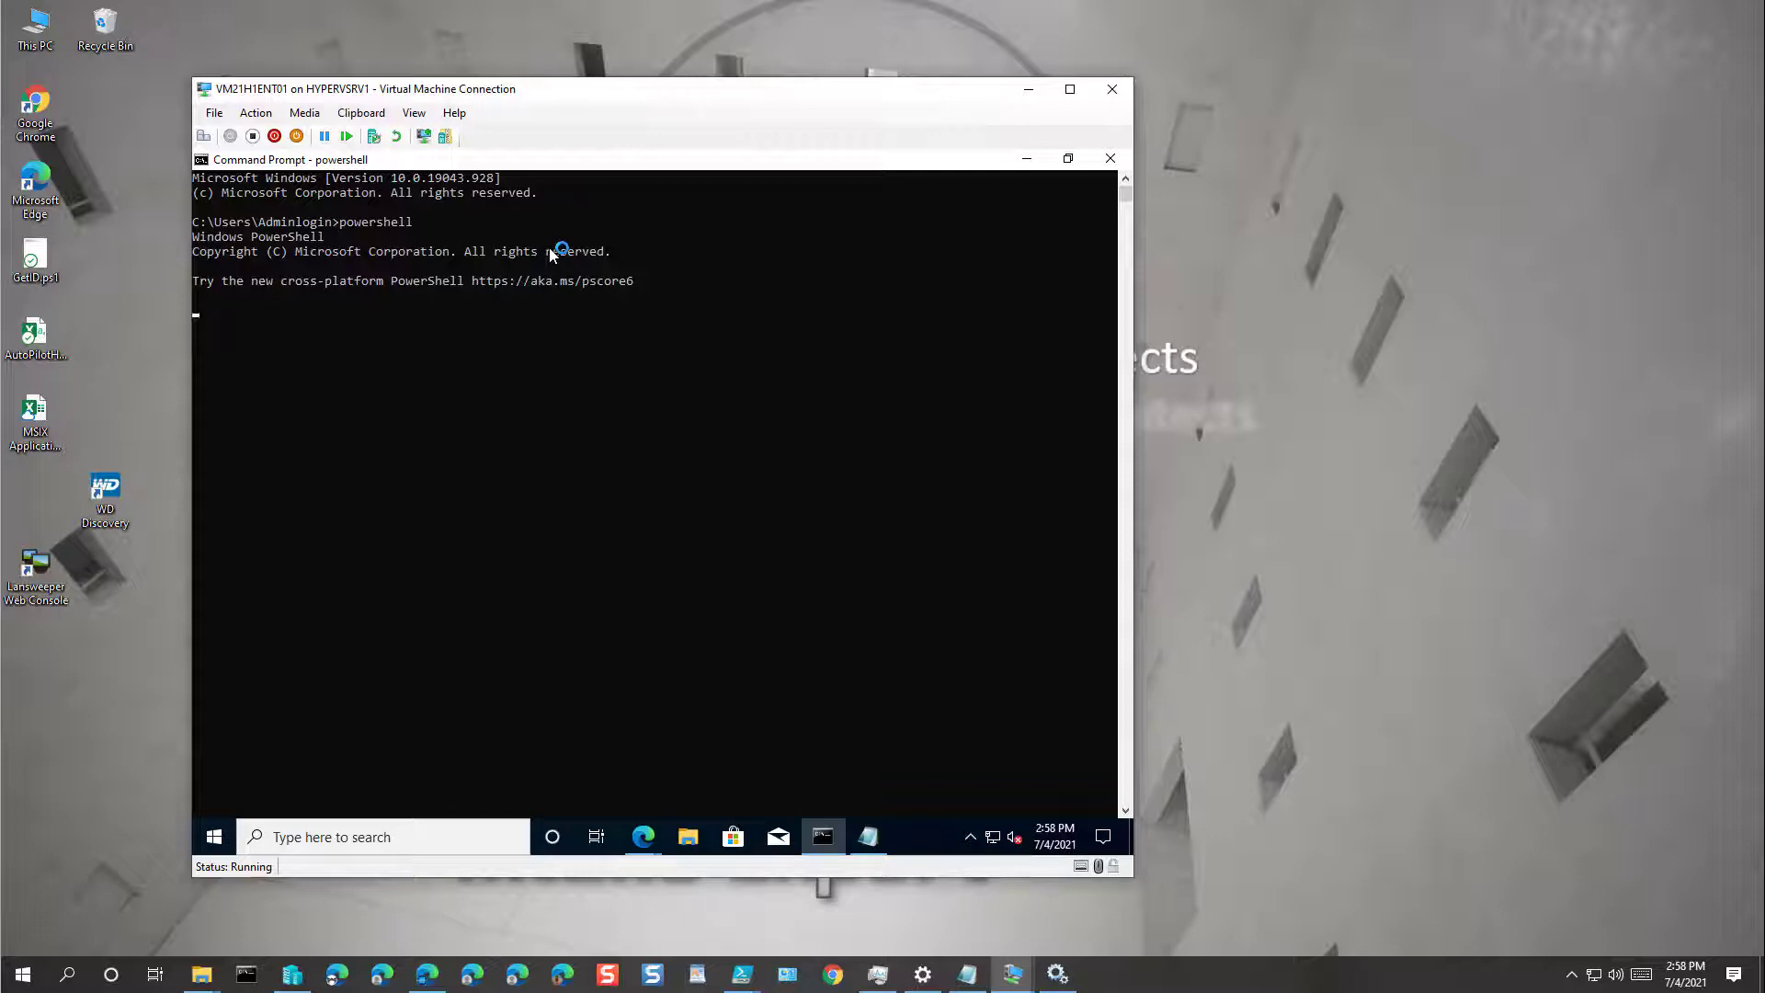
right_click(548, 317)
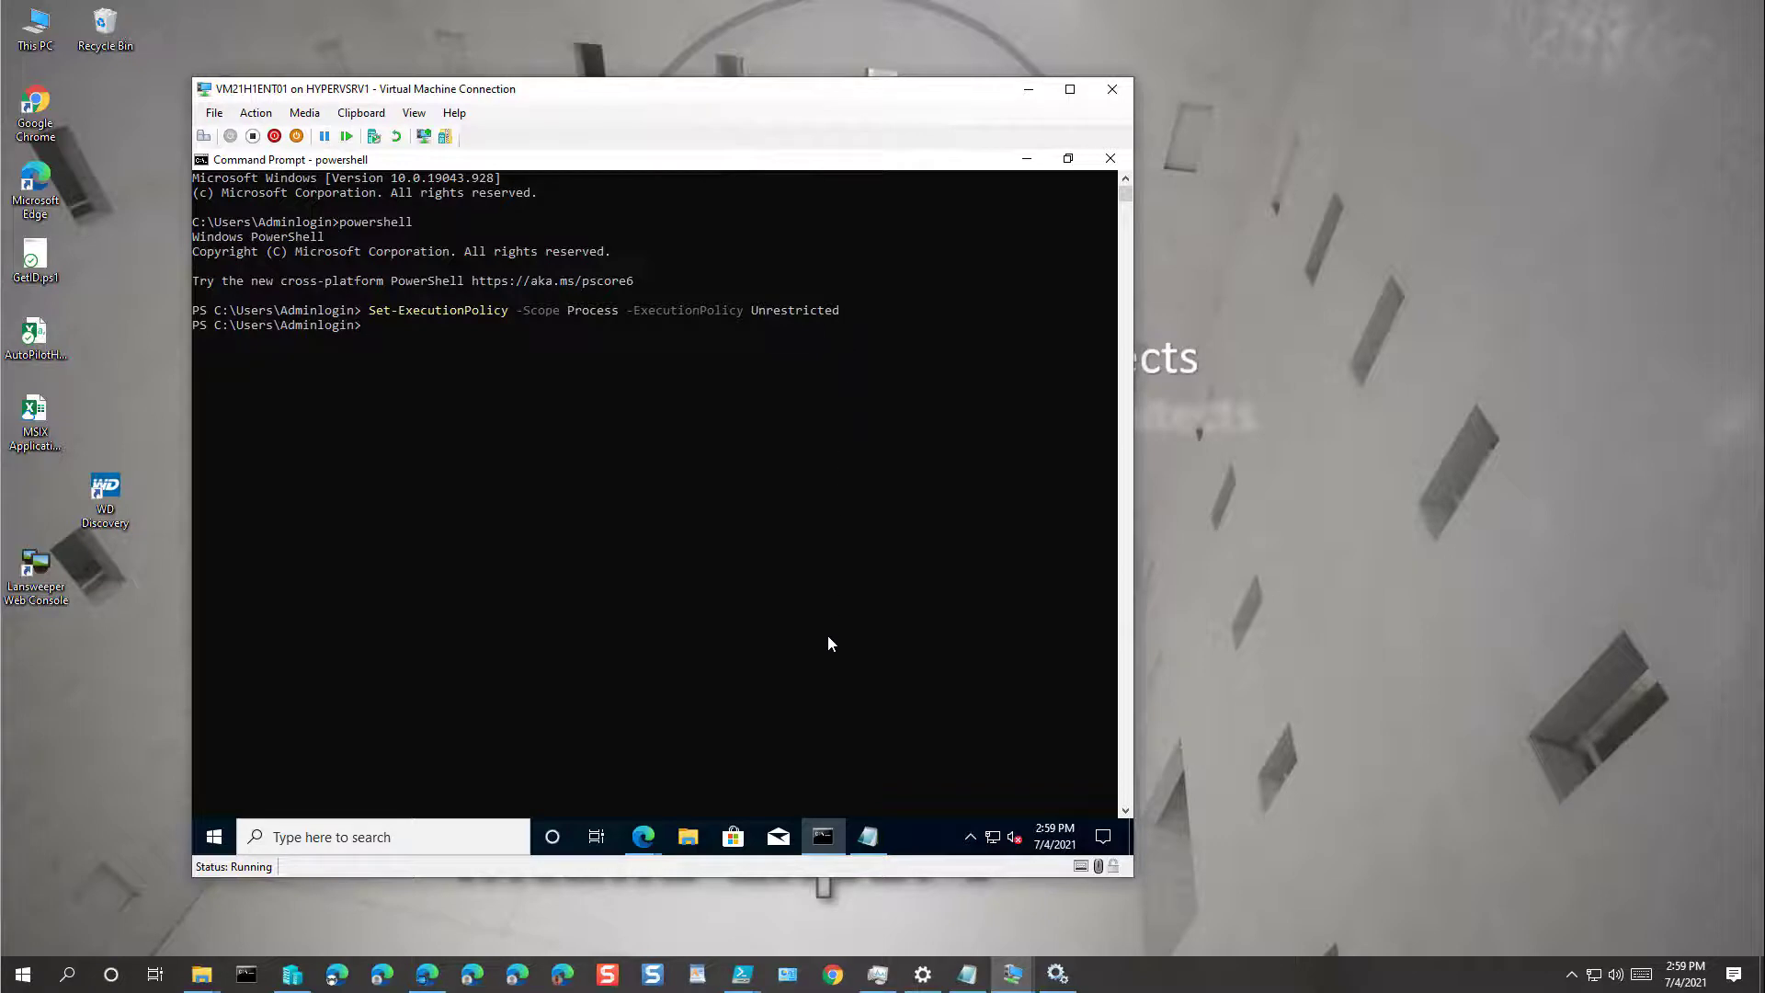
Step: Start Save As in Notepad and create a new Intune folder on the C: drive
left_click(868, 837)
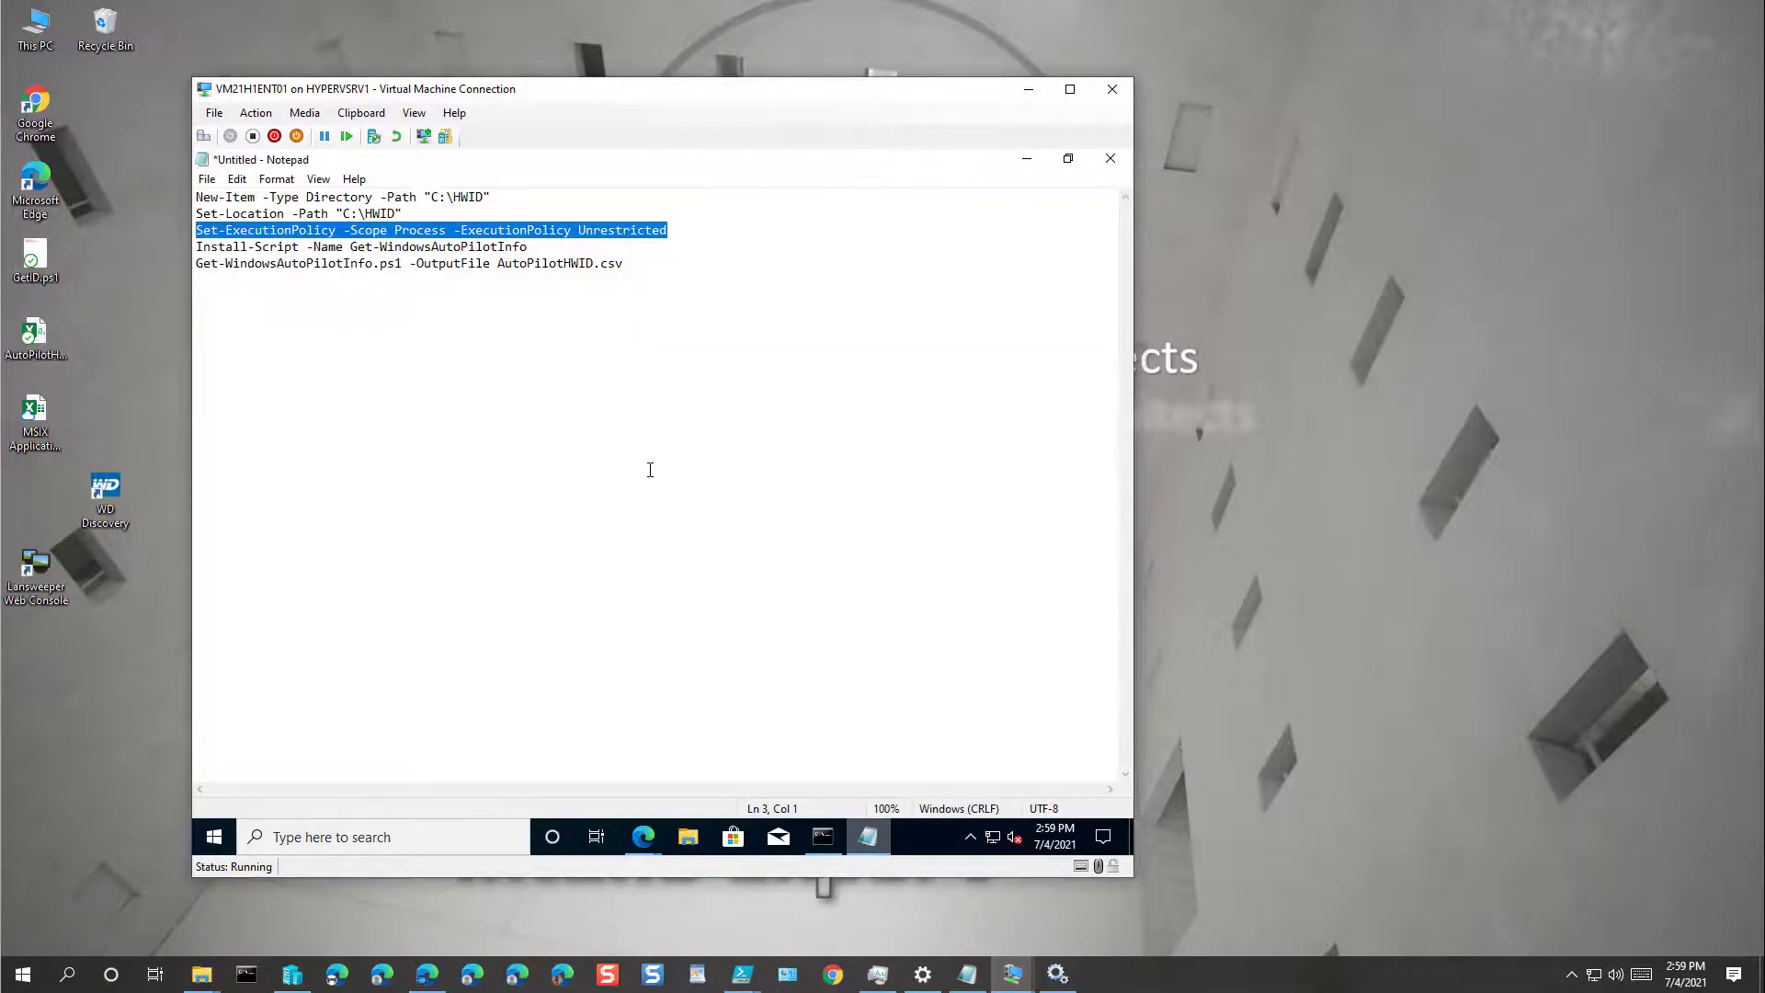
left_click(639, 267)
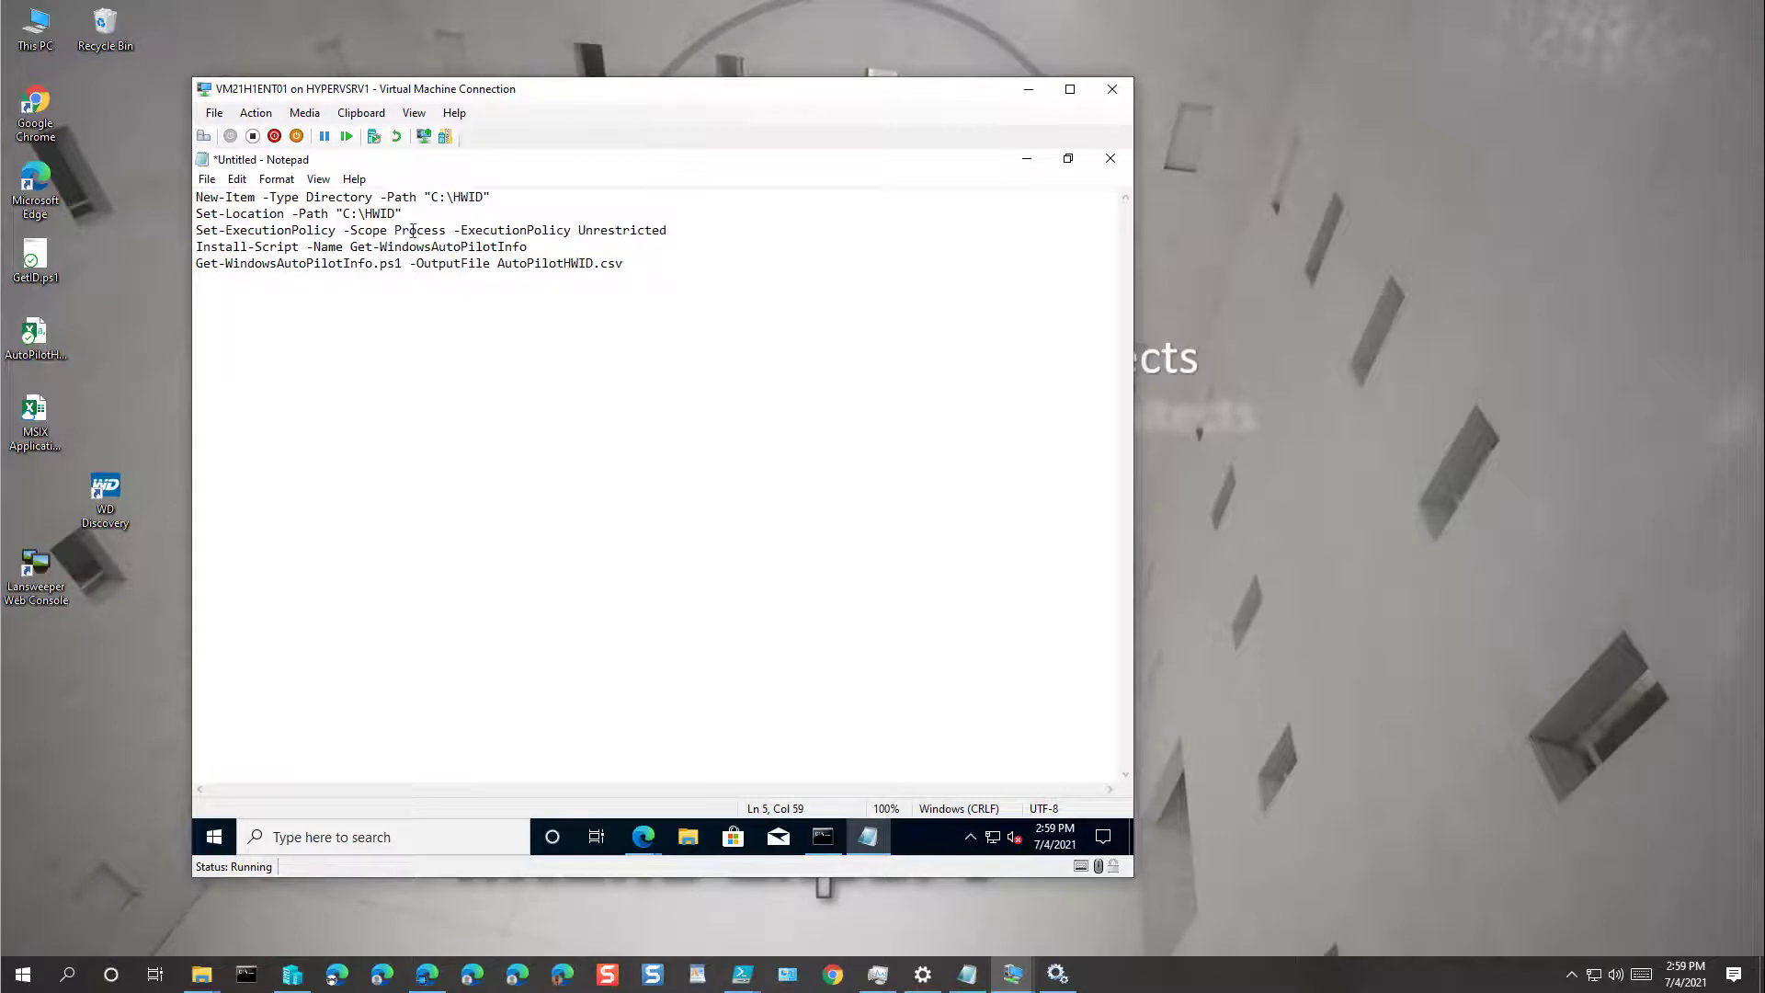
left_click(208, 180)
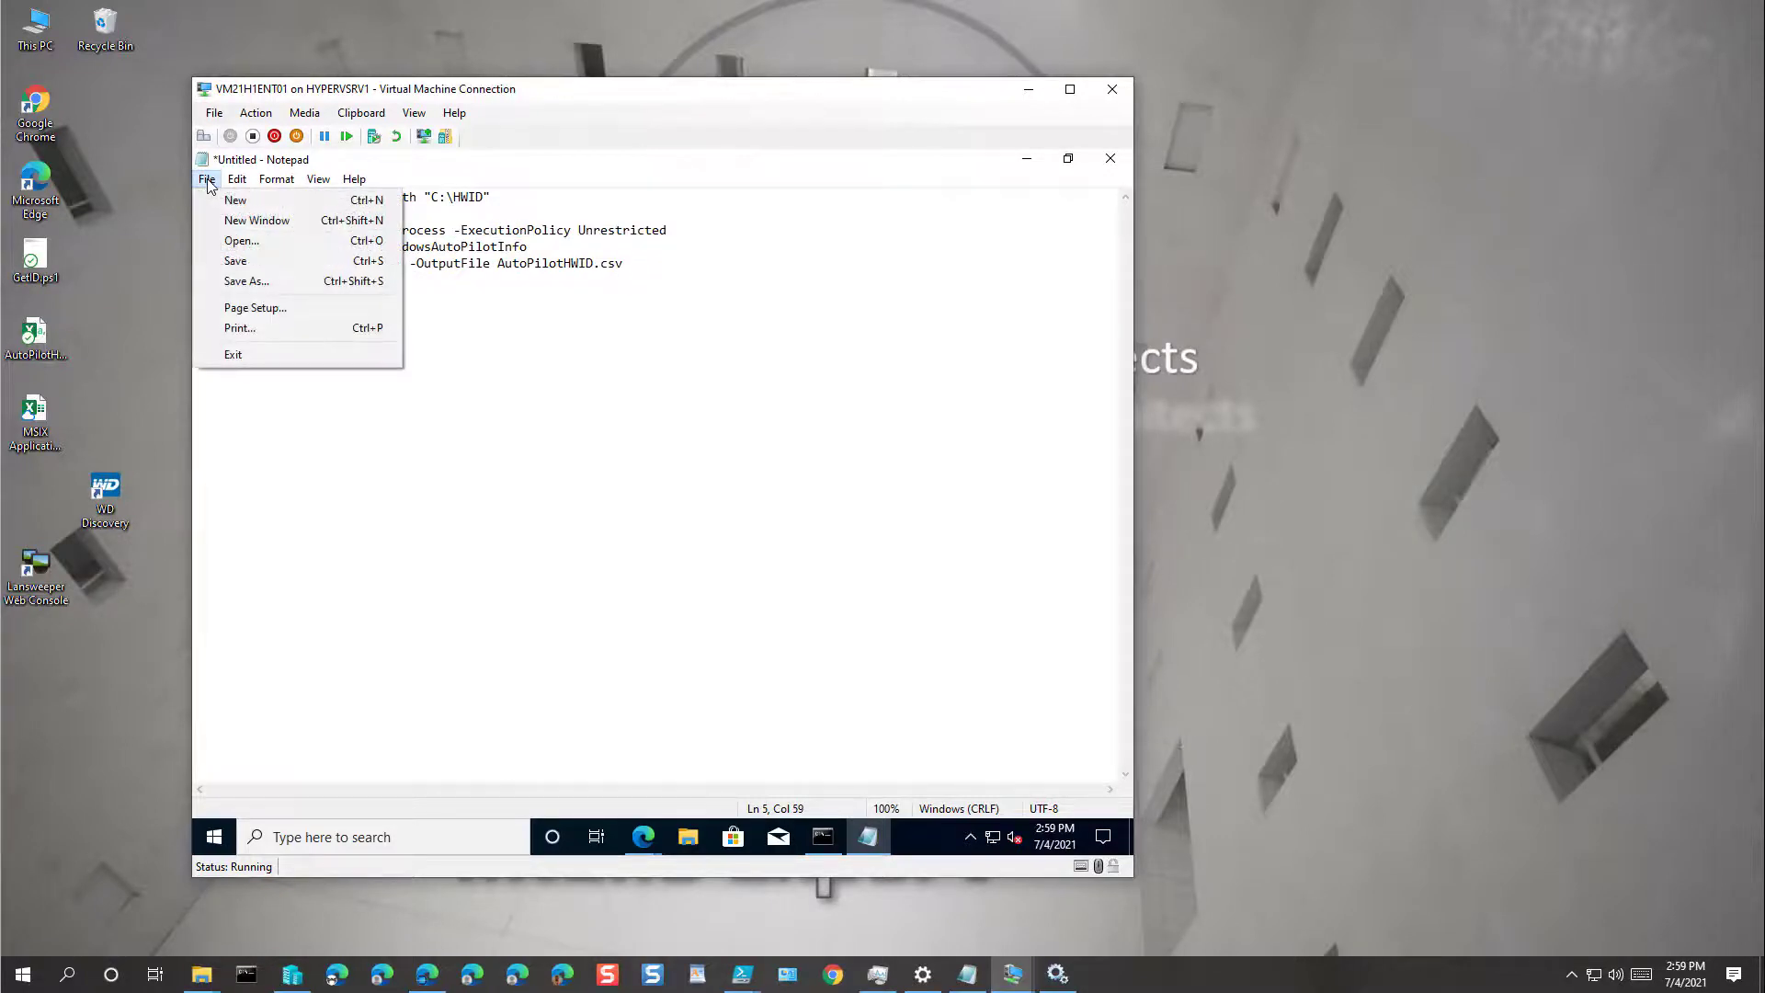
left_click(263, 281)
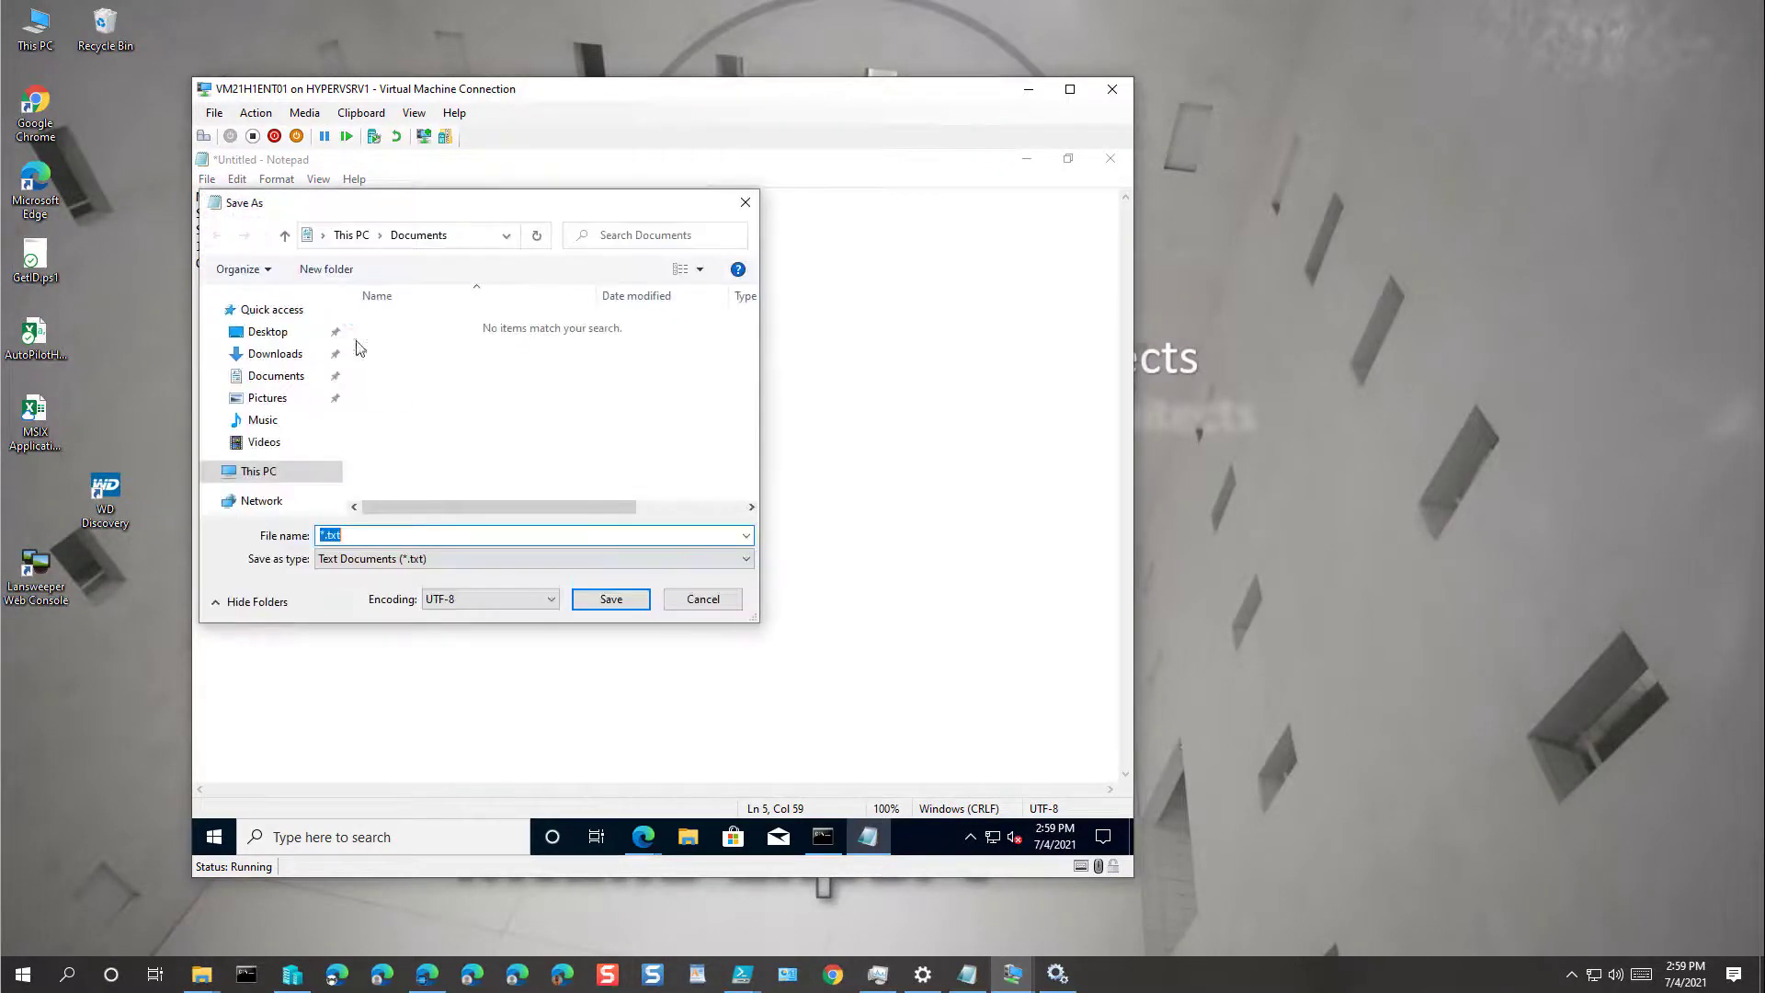
left_click(260, 469)
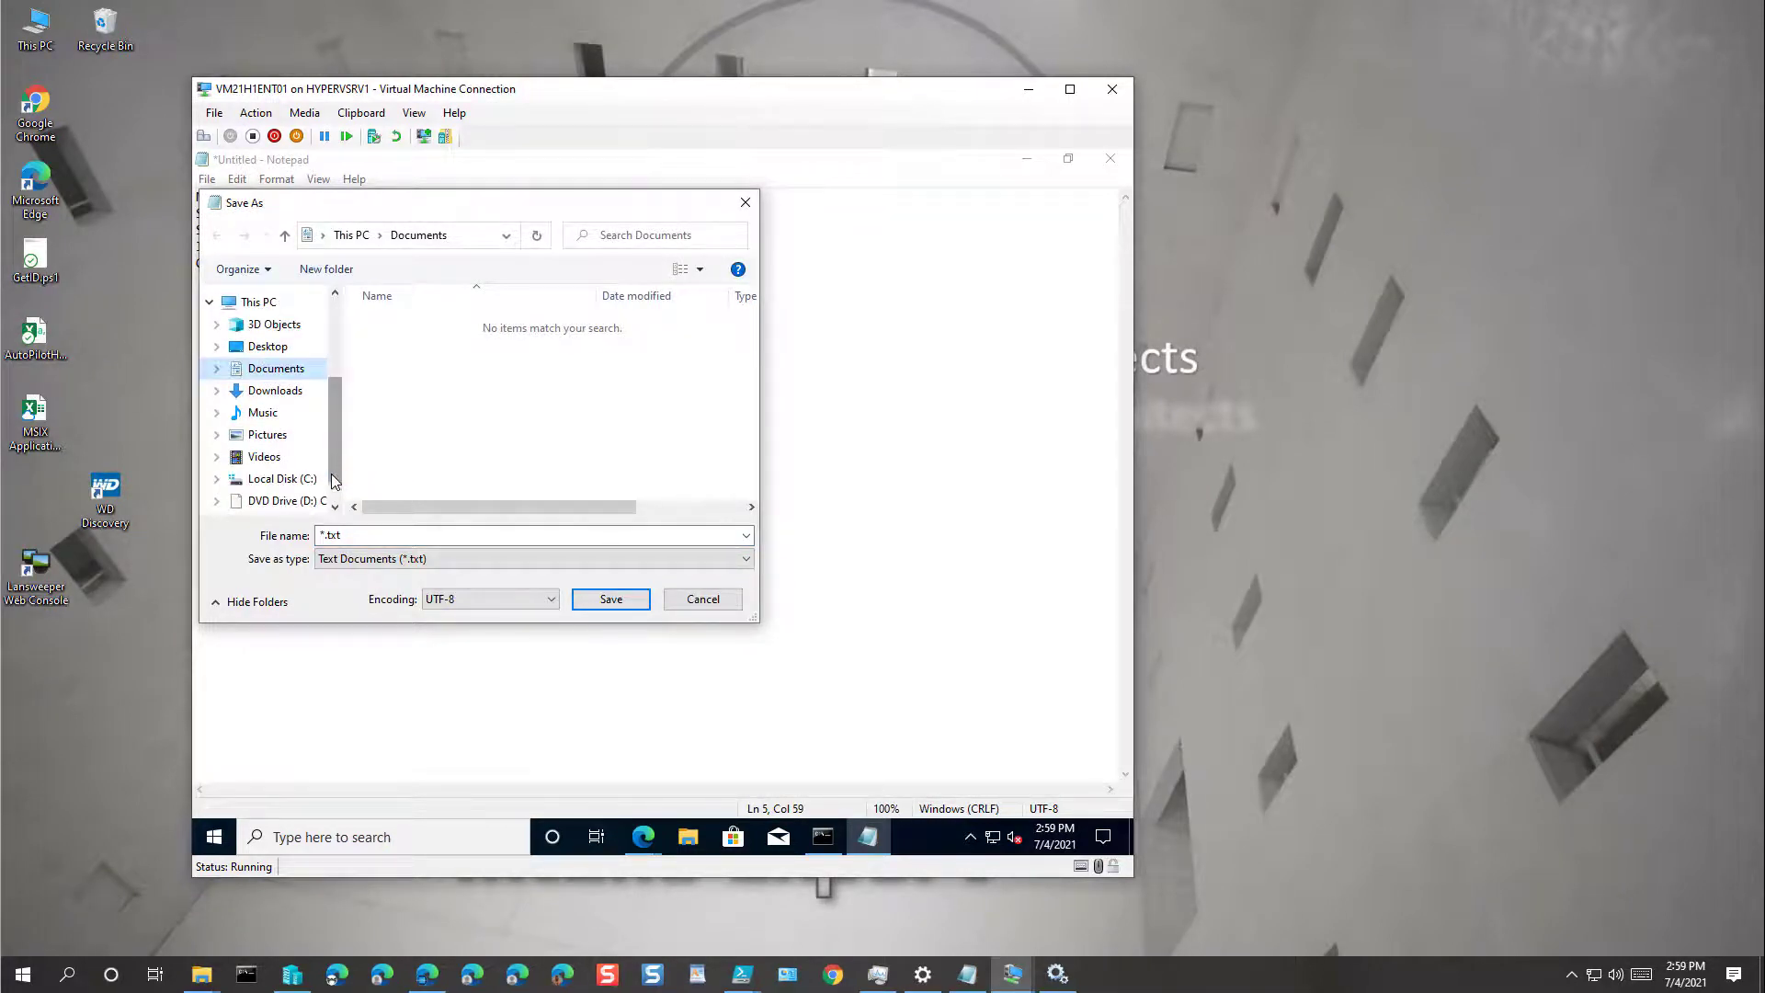
left_click(281, 479)
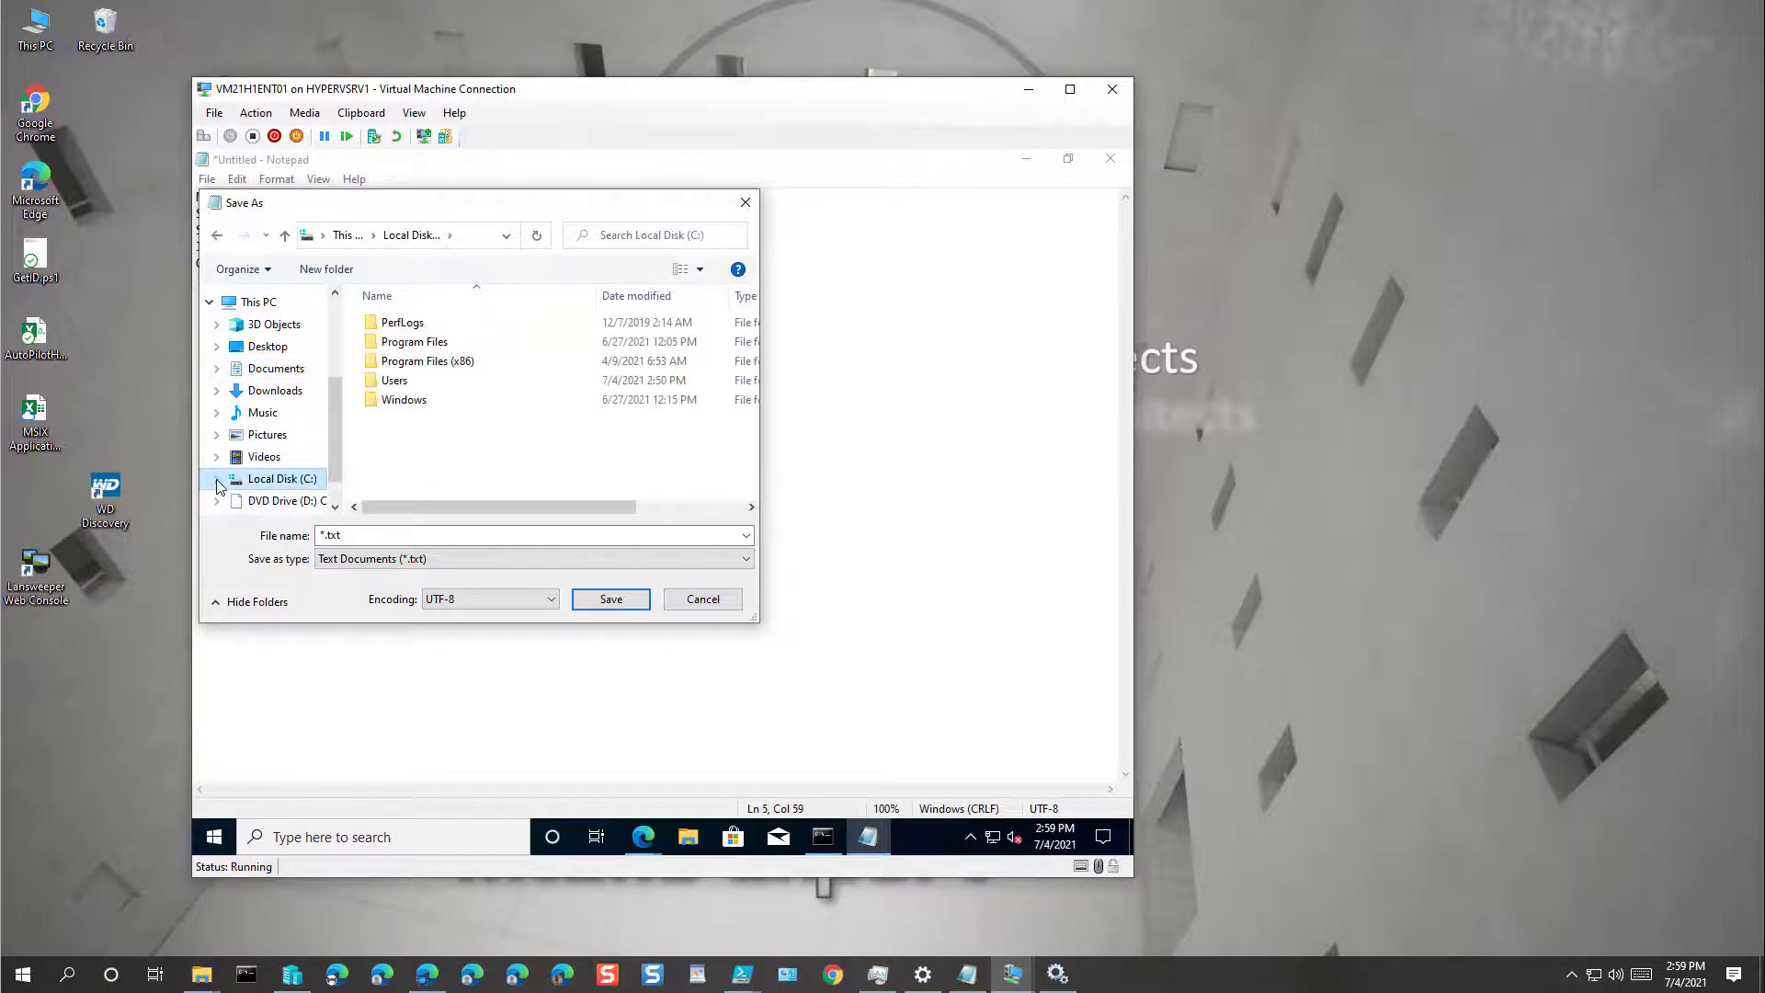
left_click(321, 276)
type("Intune")
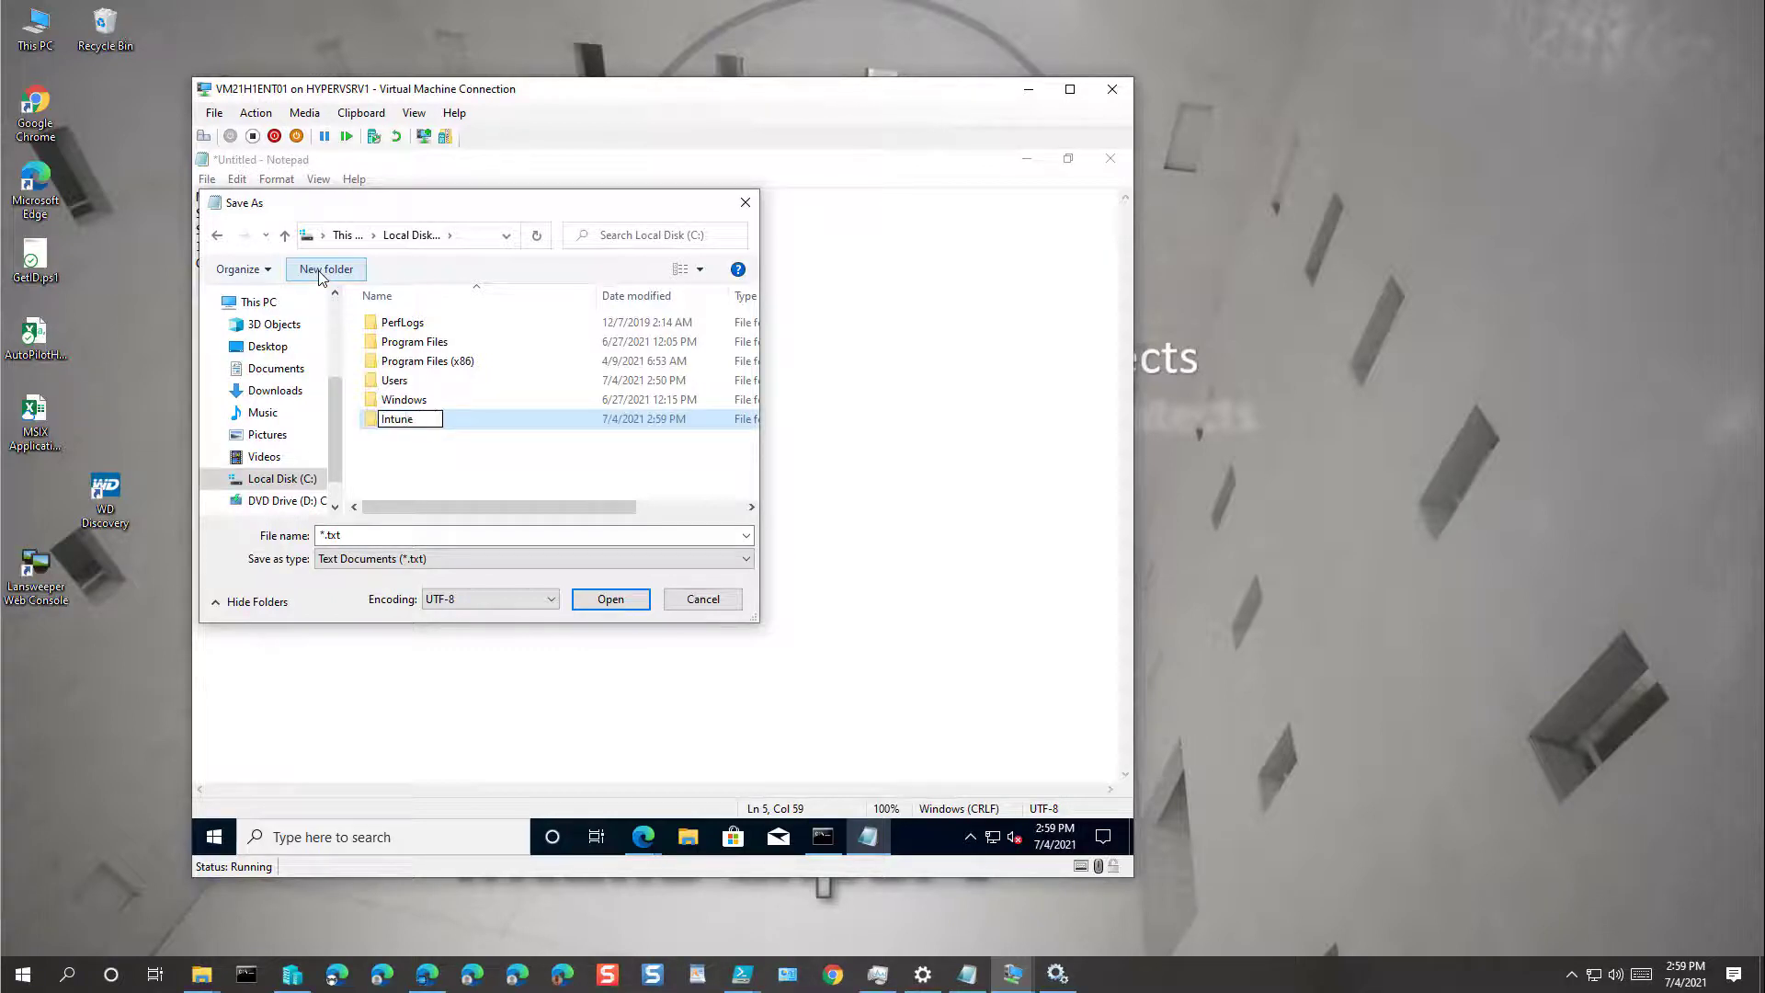
key("Return")
key("Return")
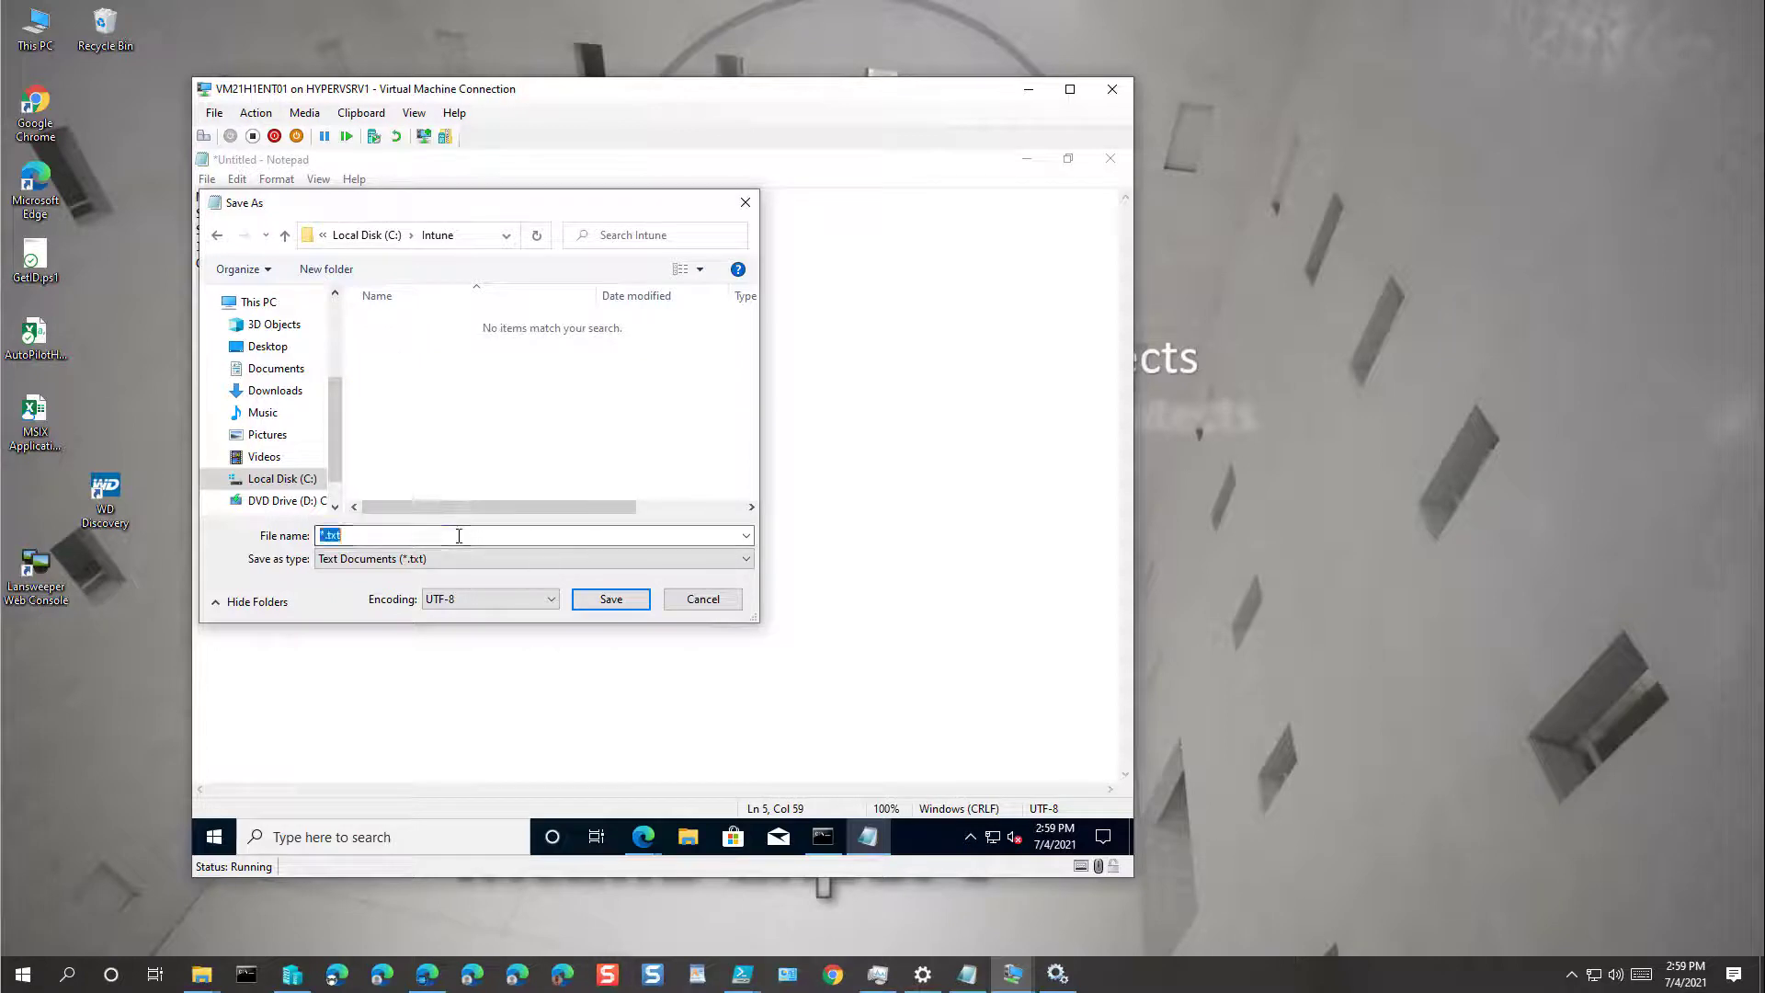
Step: Save the script in that folder as HWID.ps1
type("HWID")
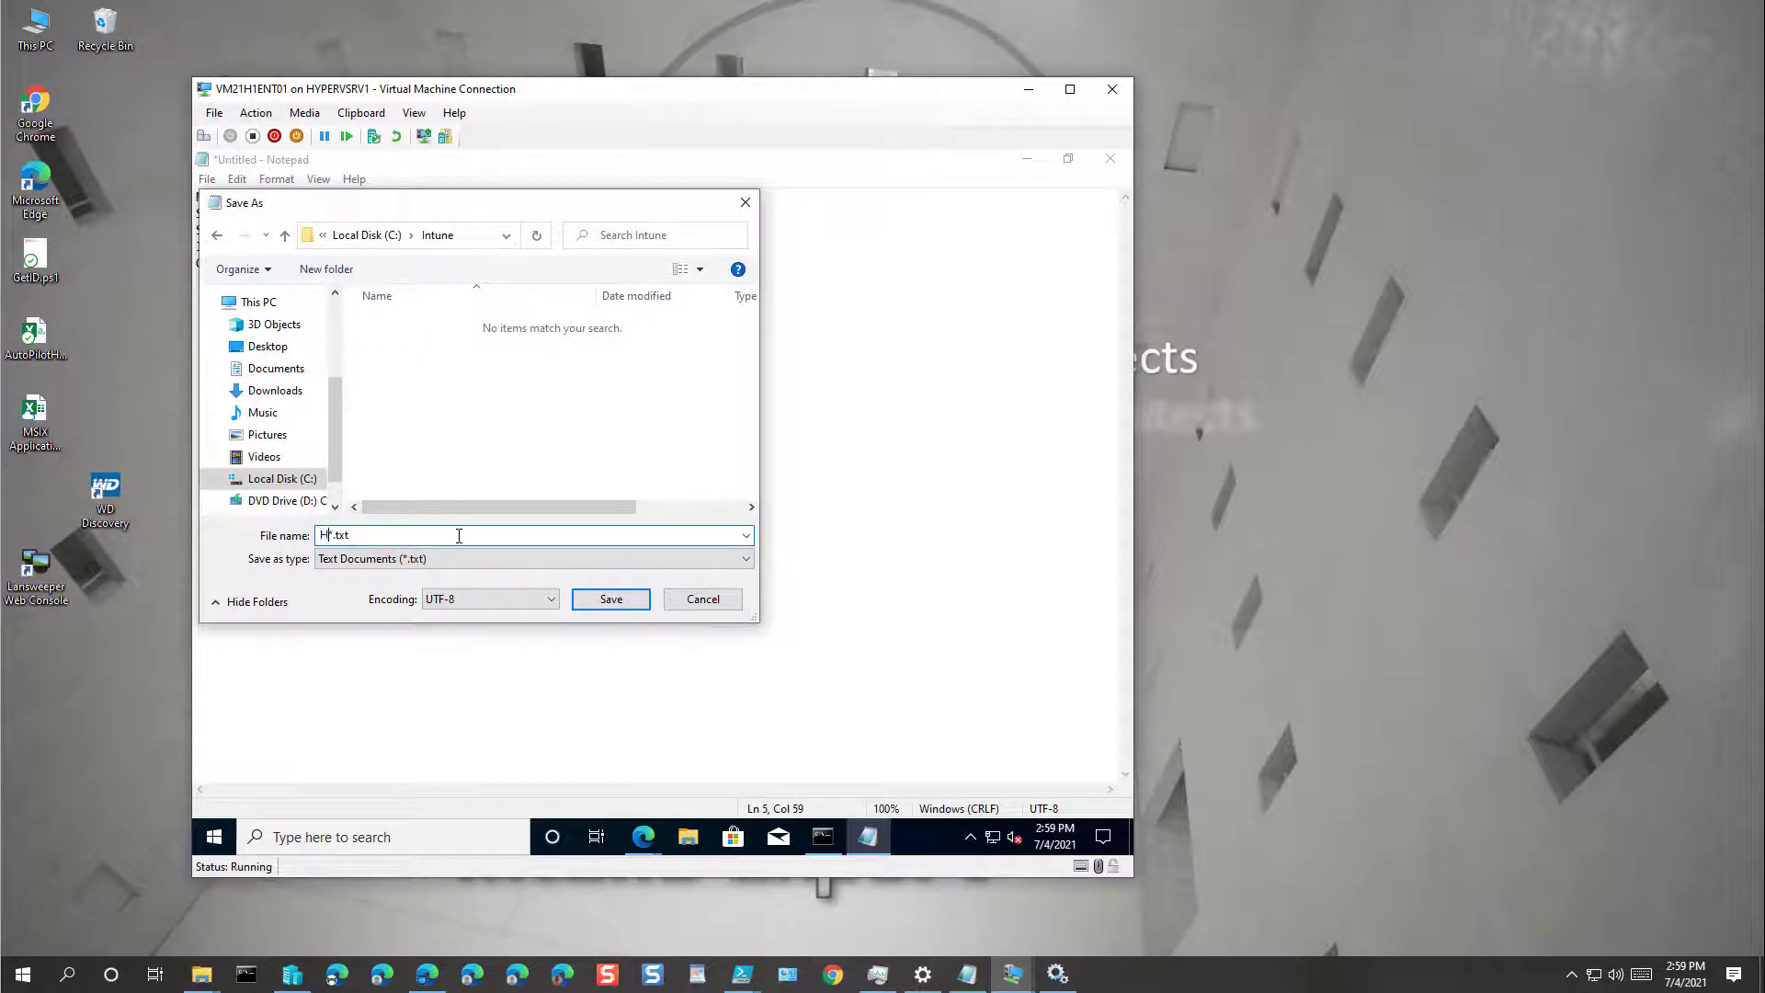
key("Delete")
key("Delete")
key("Delete")
key("Delete")
type("ps1")
left_click(614, 601)
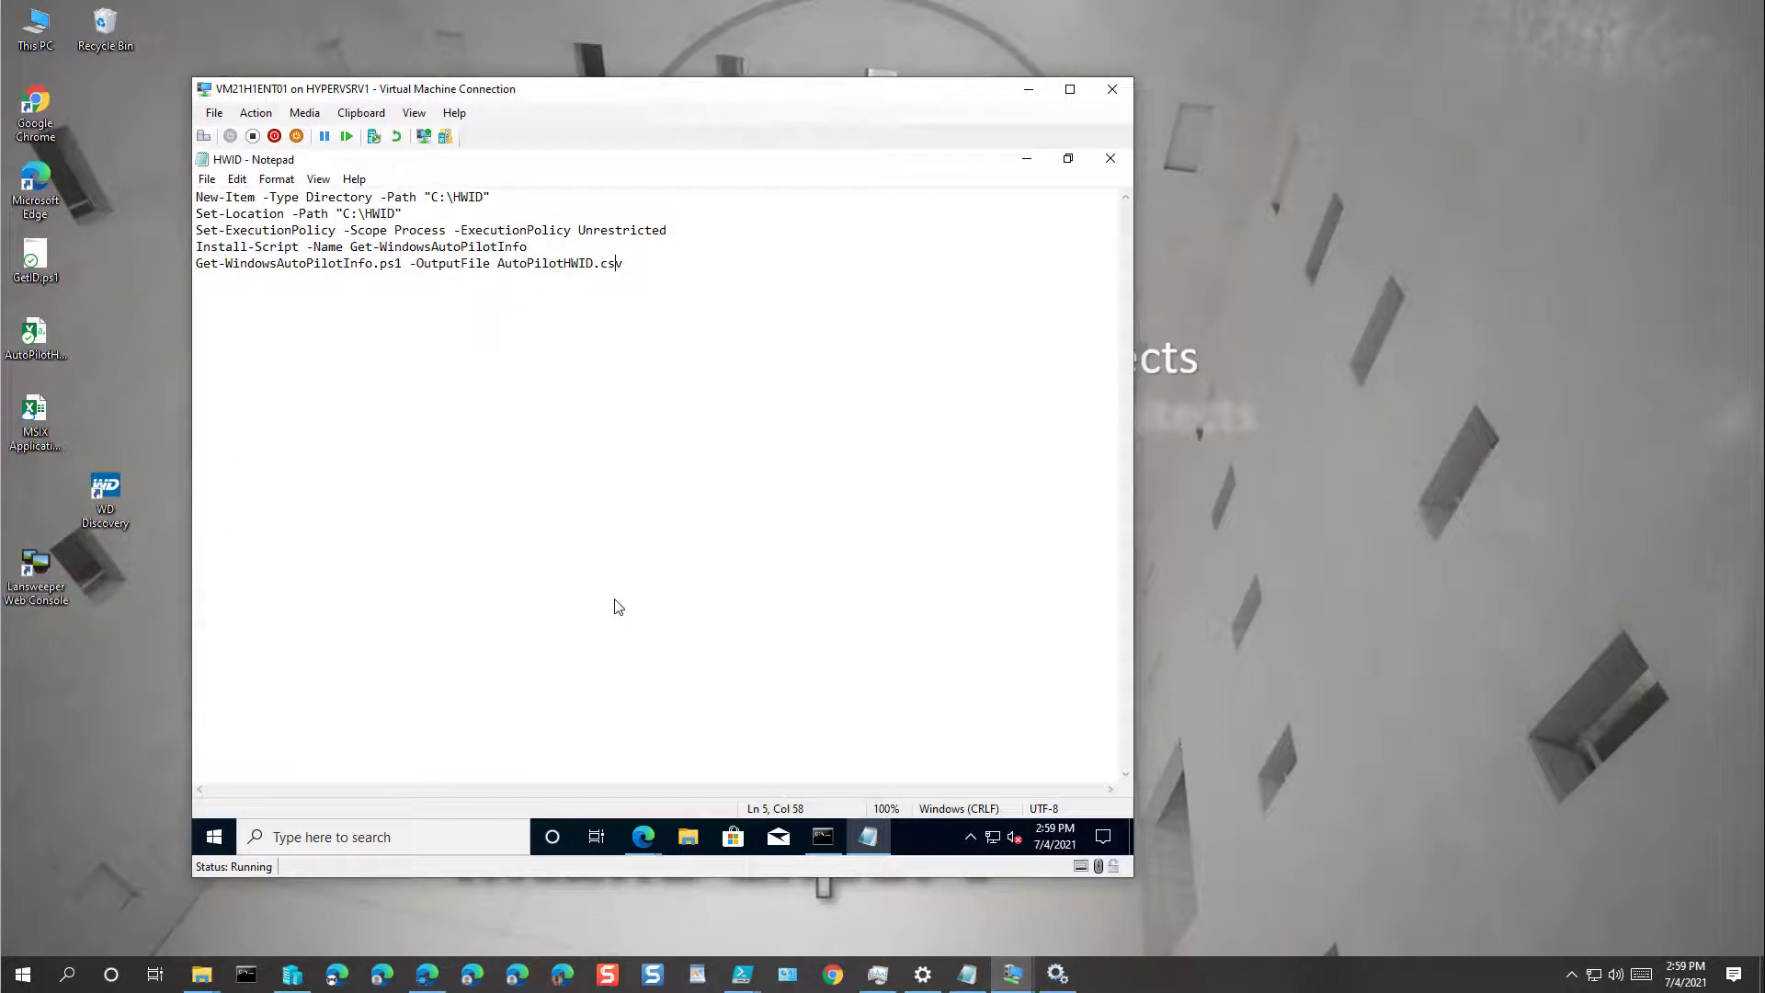
Step: Close Notepad and run hwid.ps1 from the C:\intune folder in the console
left_click(1107, 160)
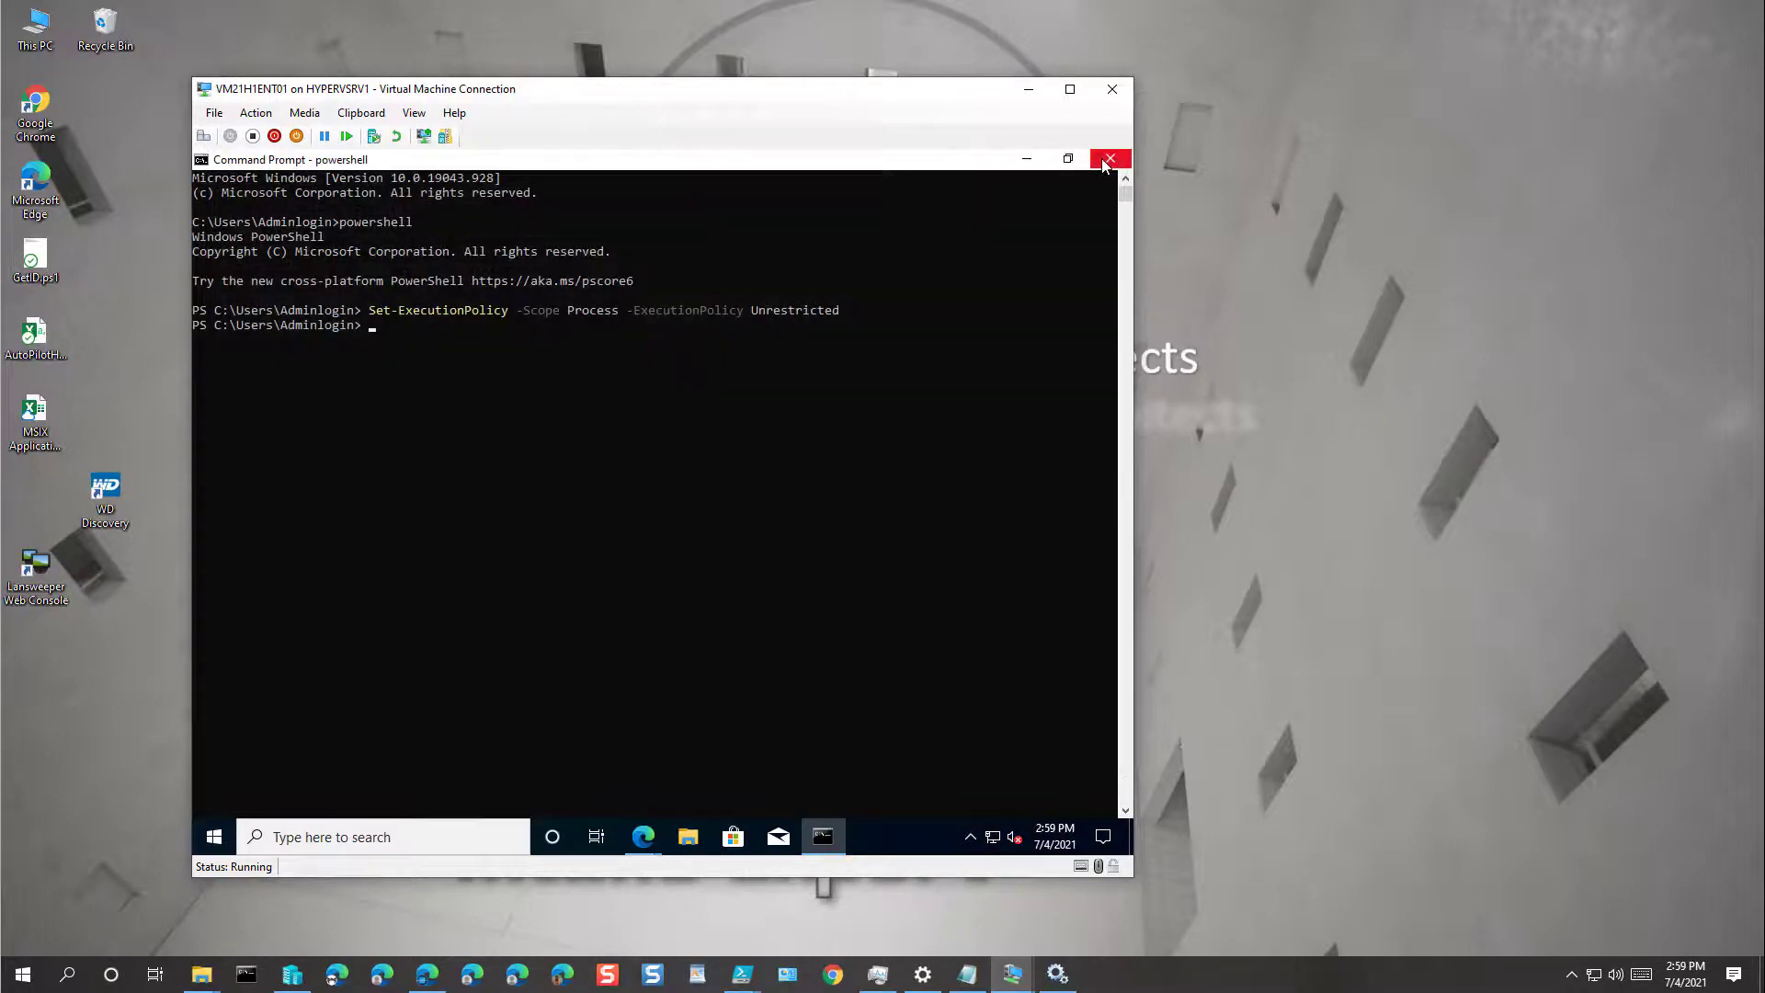
left_click(1106, 163)
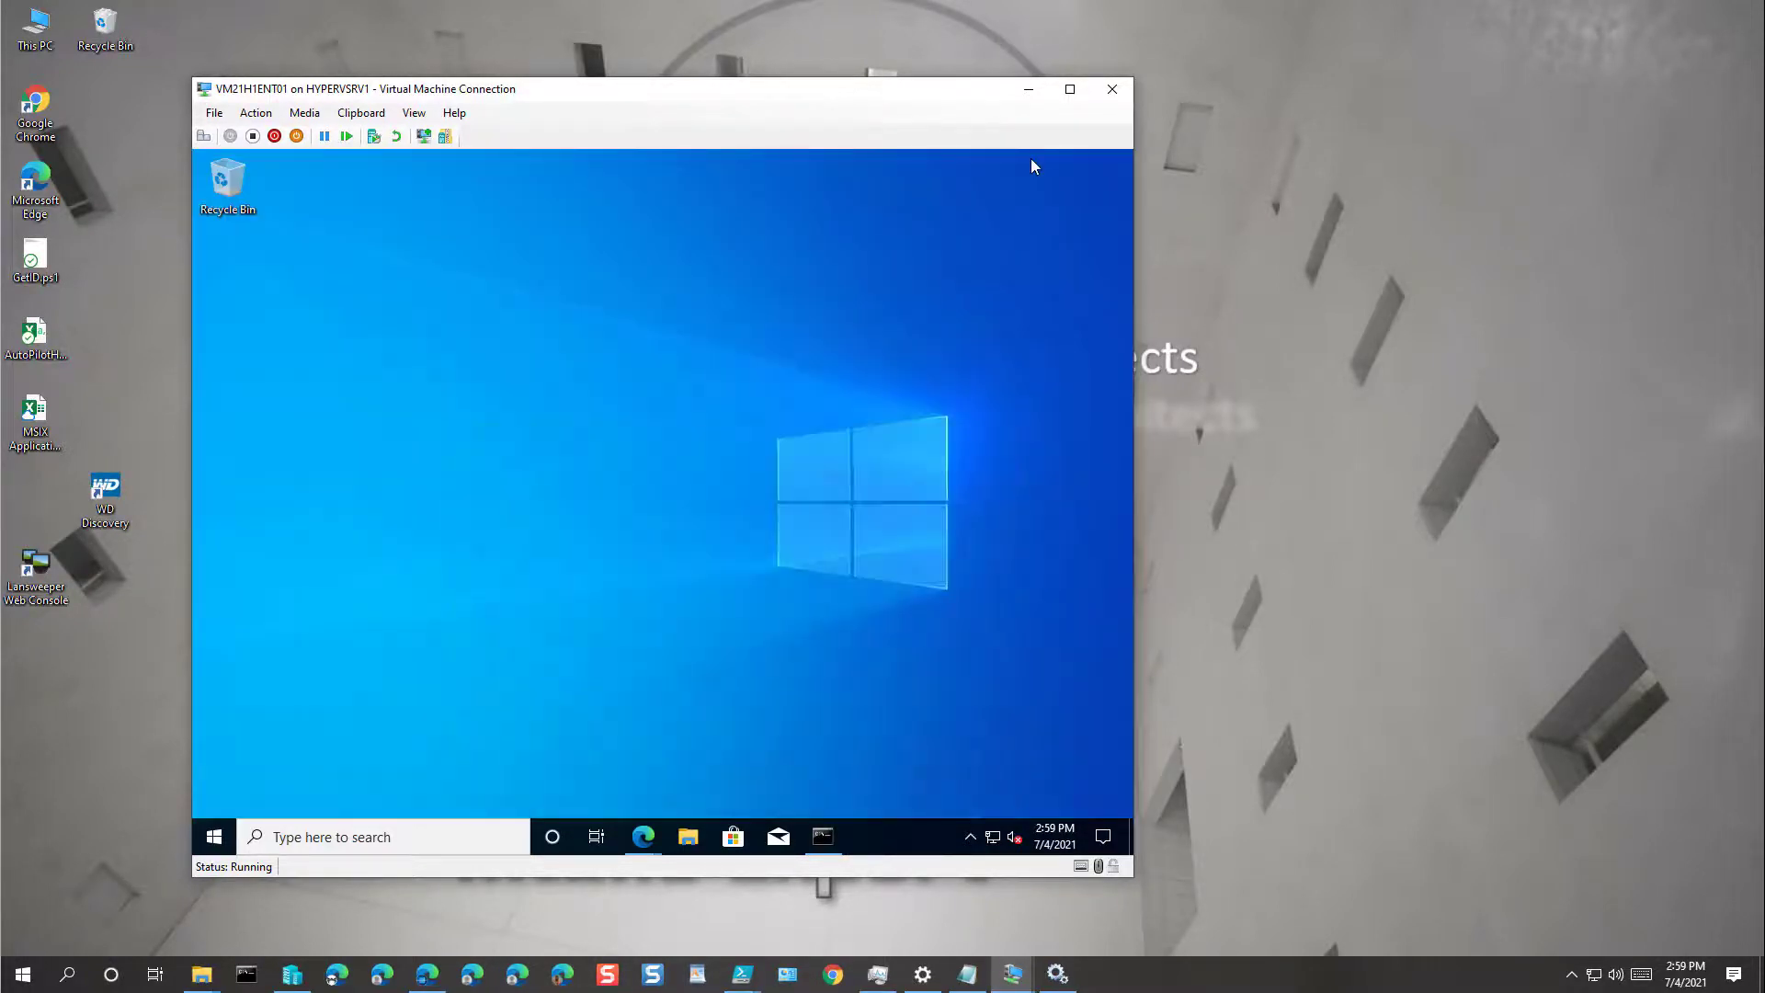
left_click(834, 843)
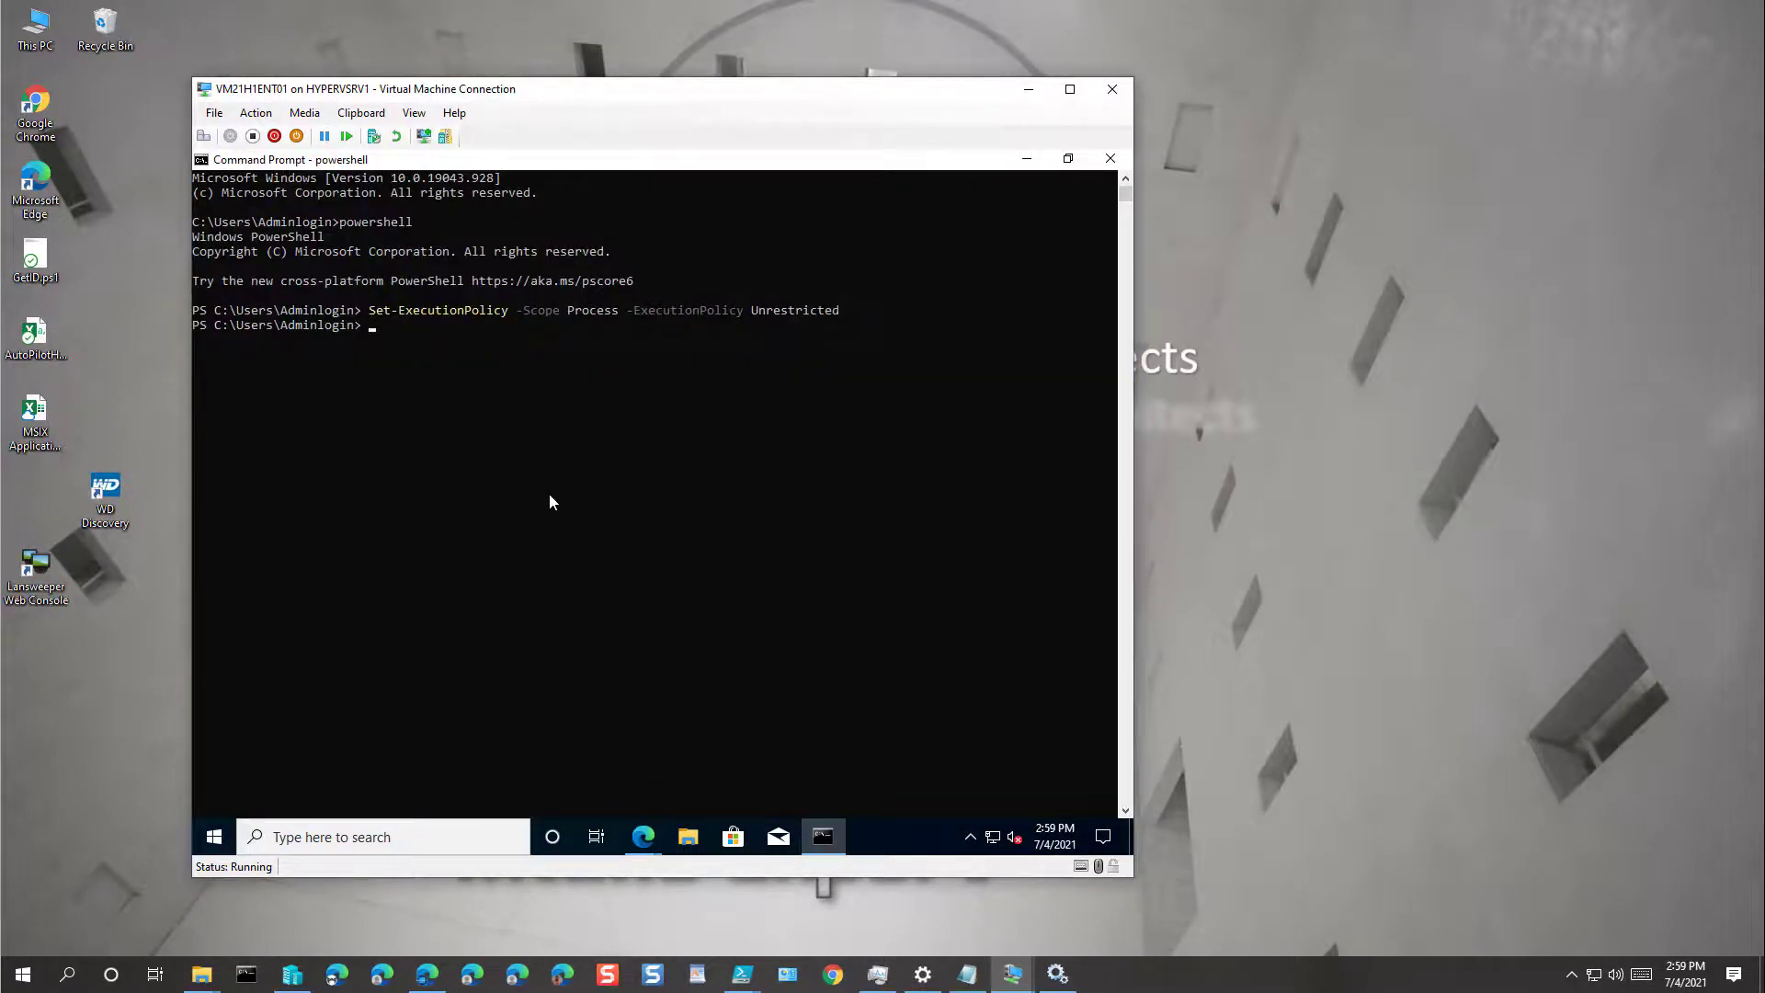
type("cd")
type("cd")
type("..")
key("Return")
type("cd intune")
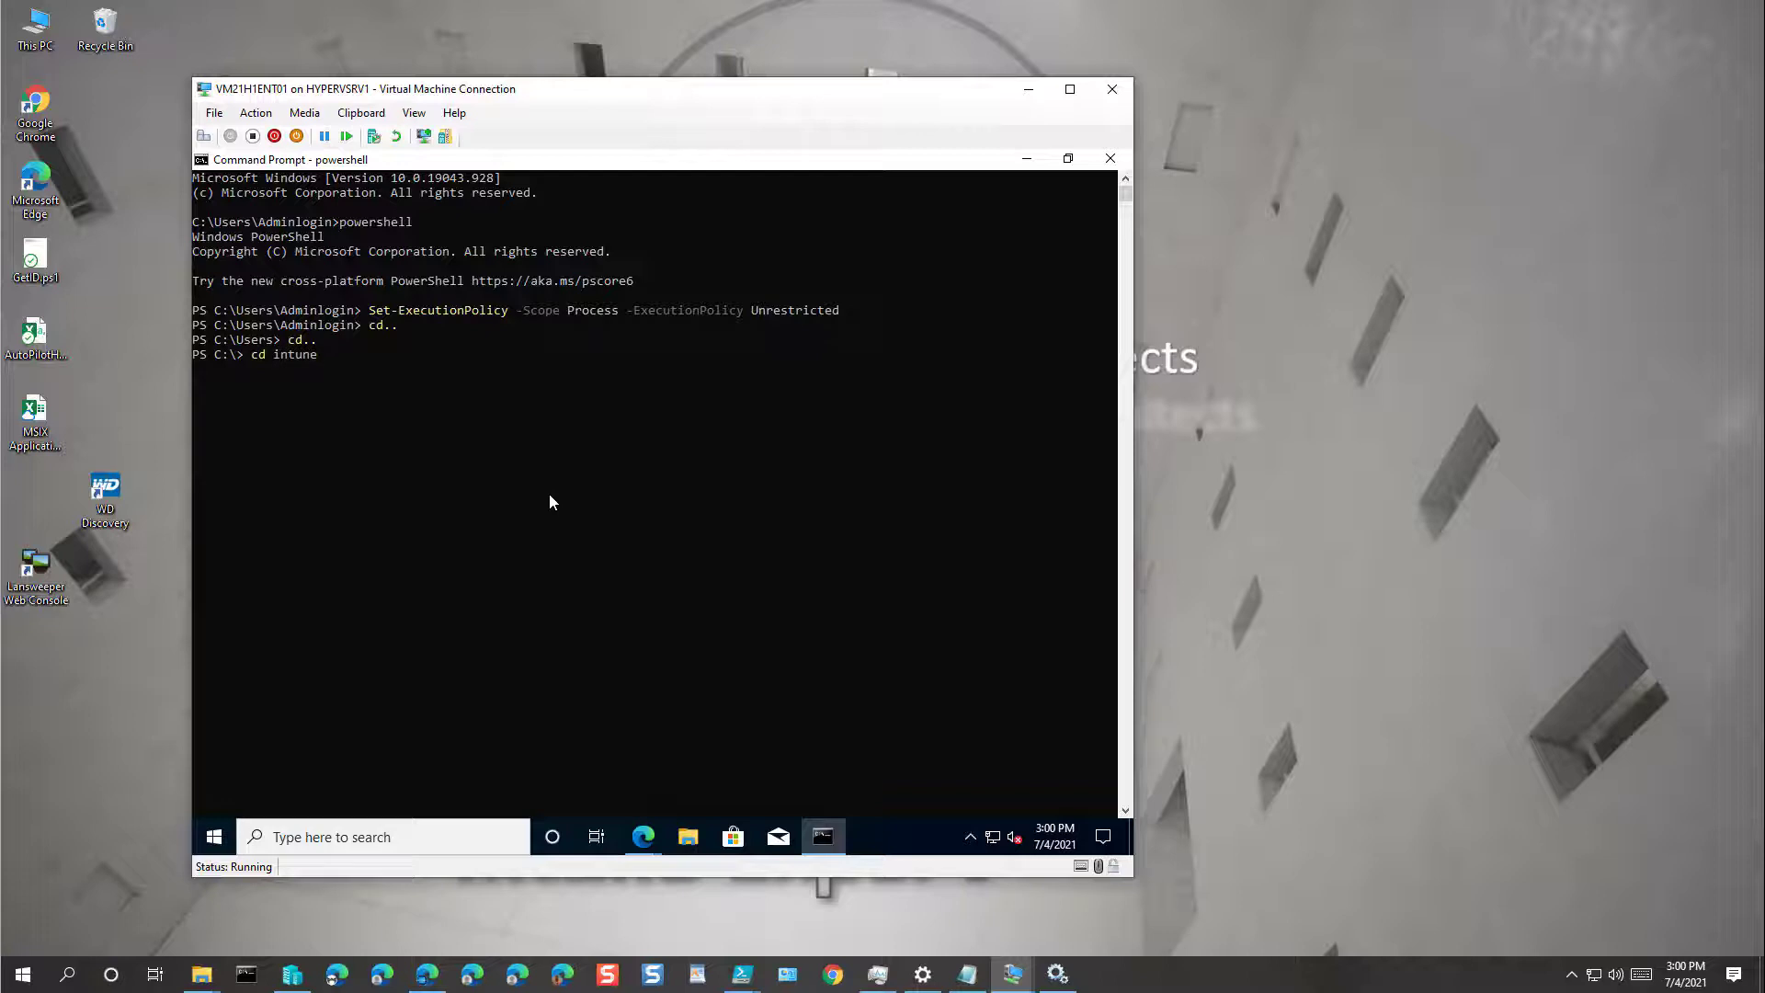
key("Return")
type("dir")
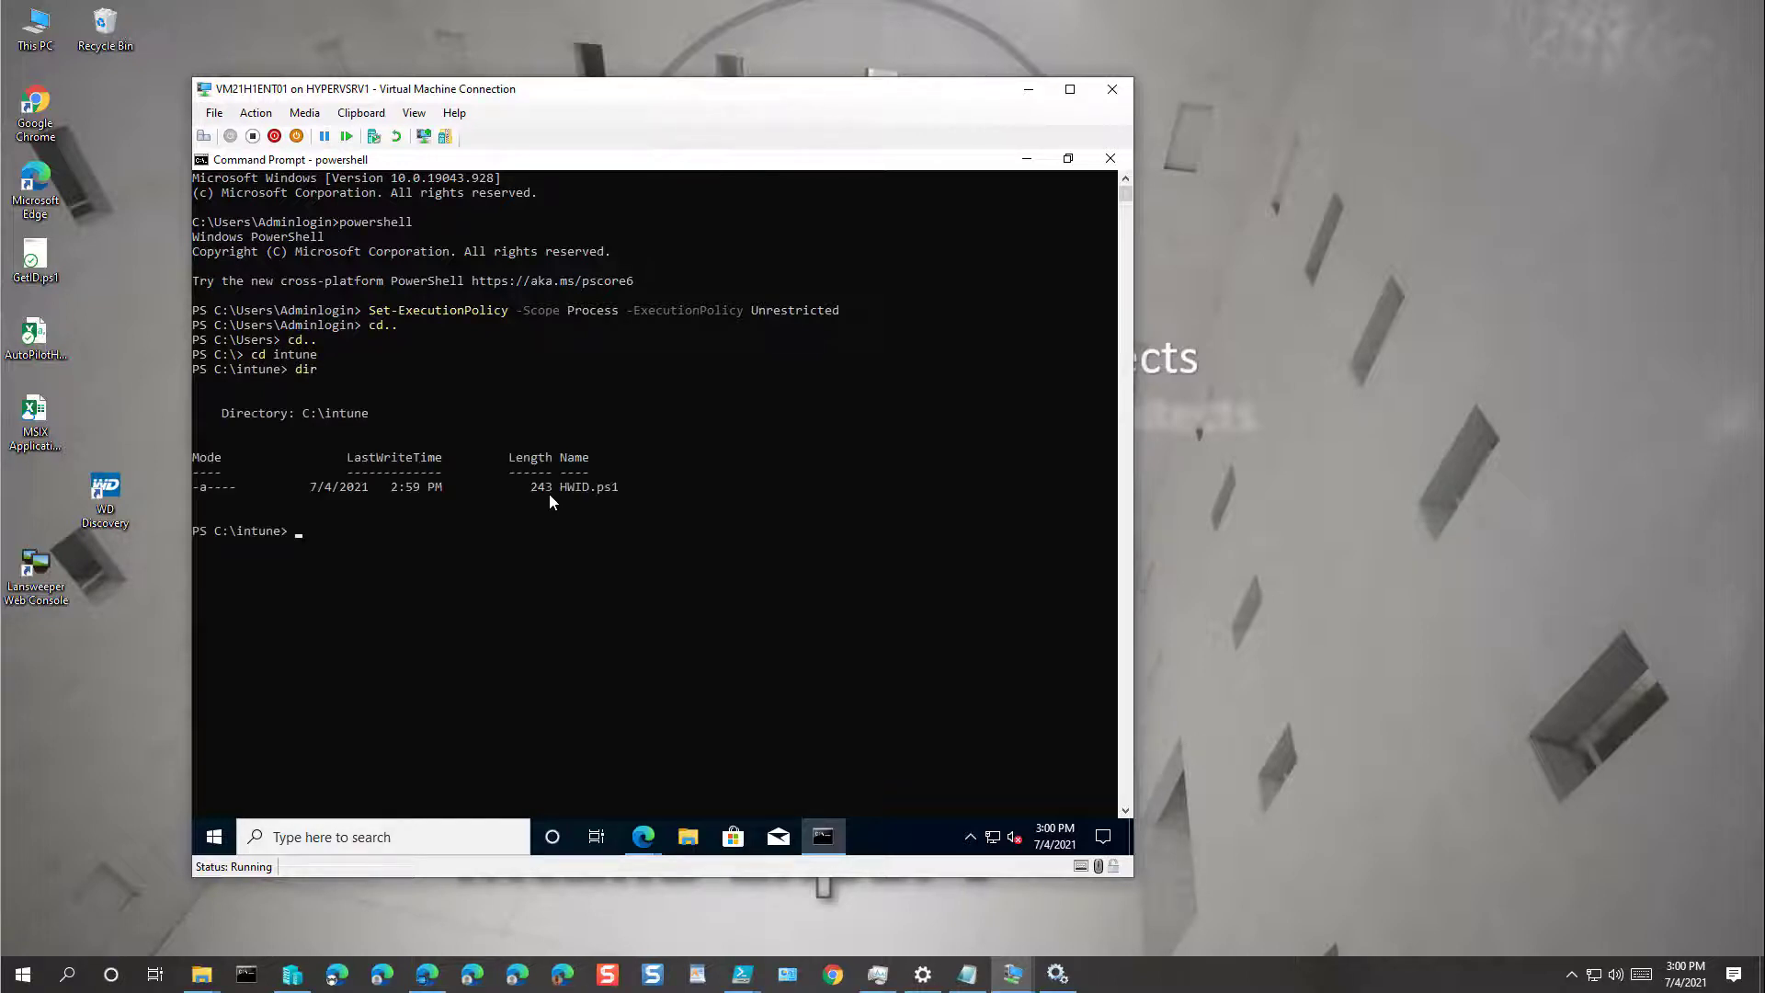
type("h")
type("wid")
type(".ps")
type("1")
type("\\")
type(".")
key("Return")
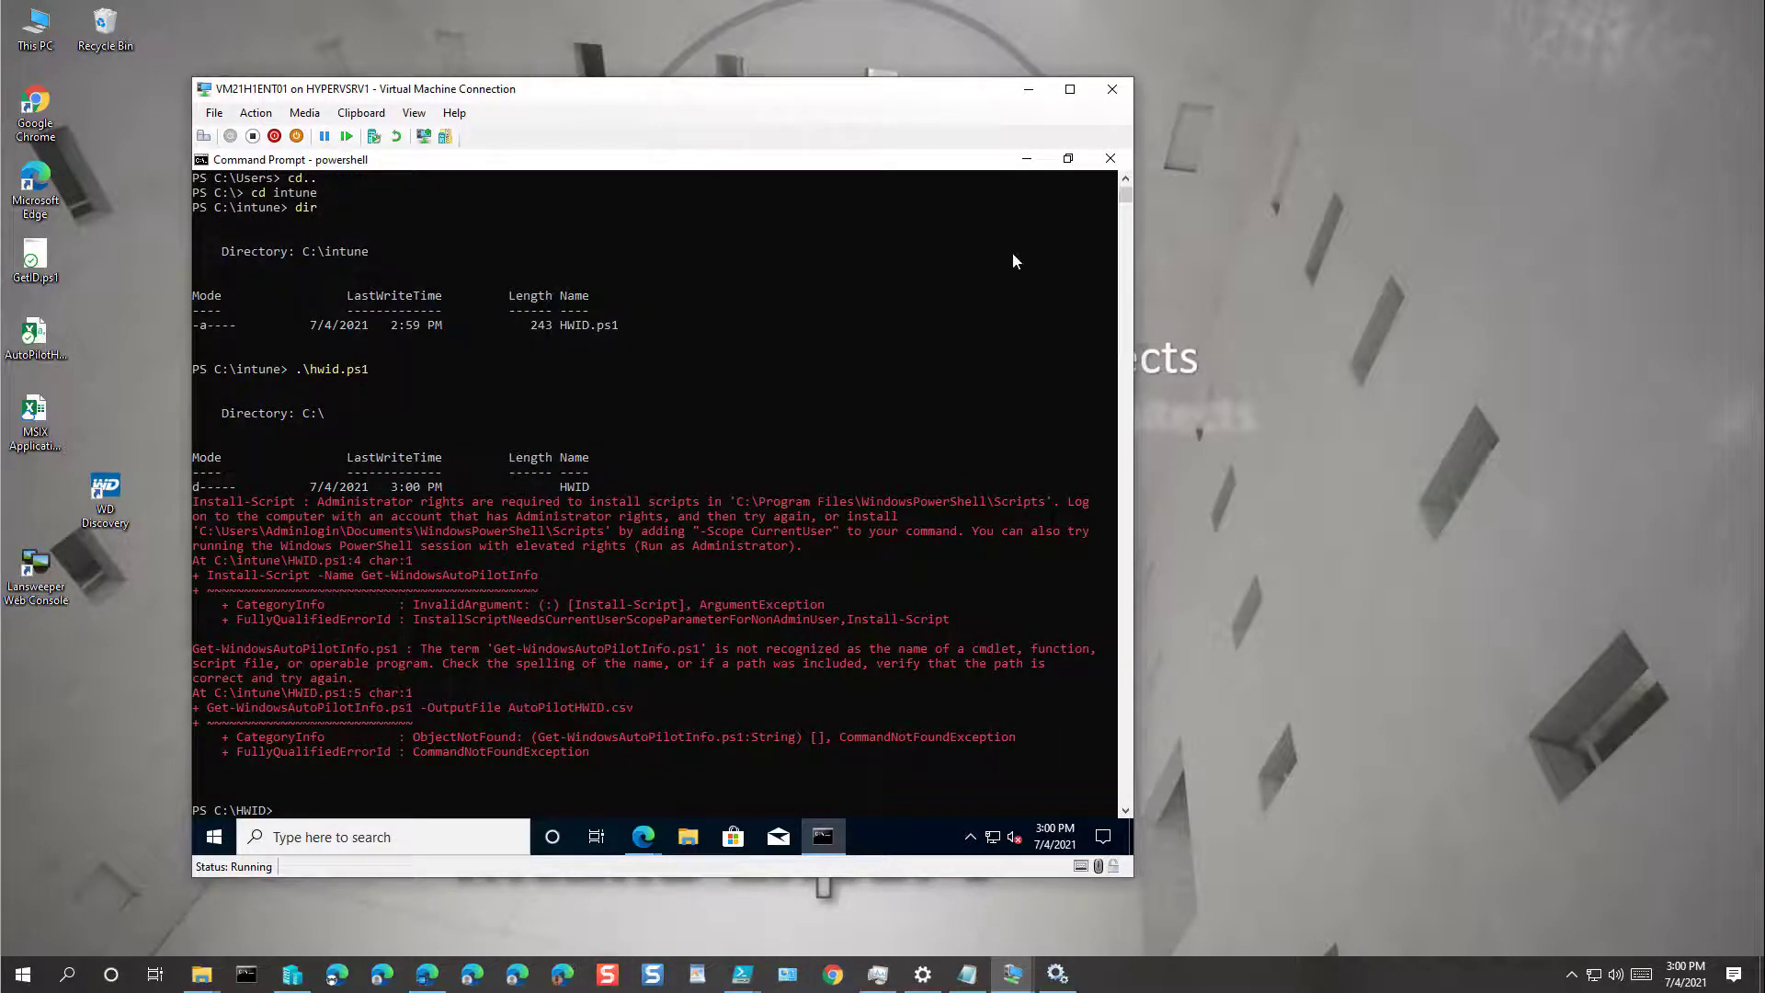
Step: Bring up the Command Prompt jump-list options for running it as administrator
left_click(831, 836)
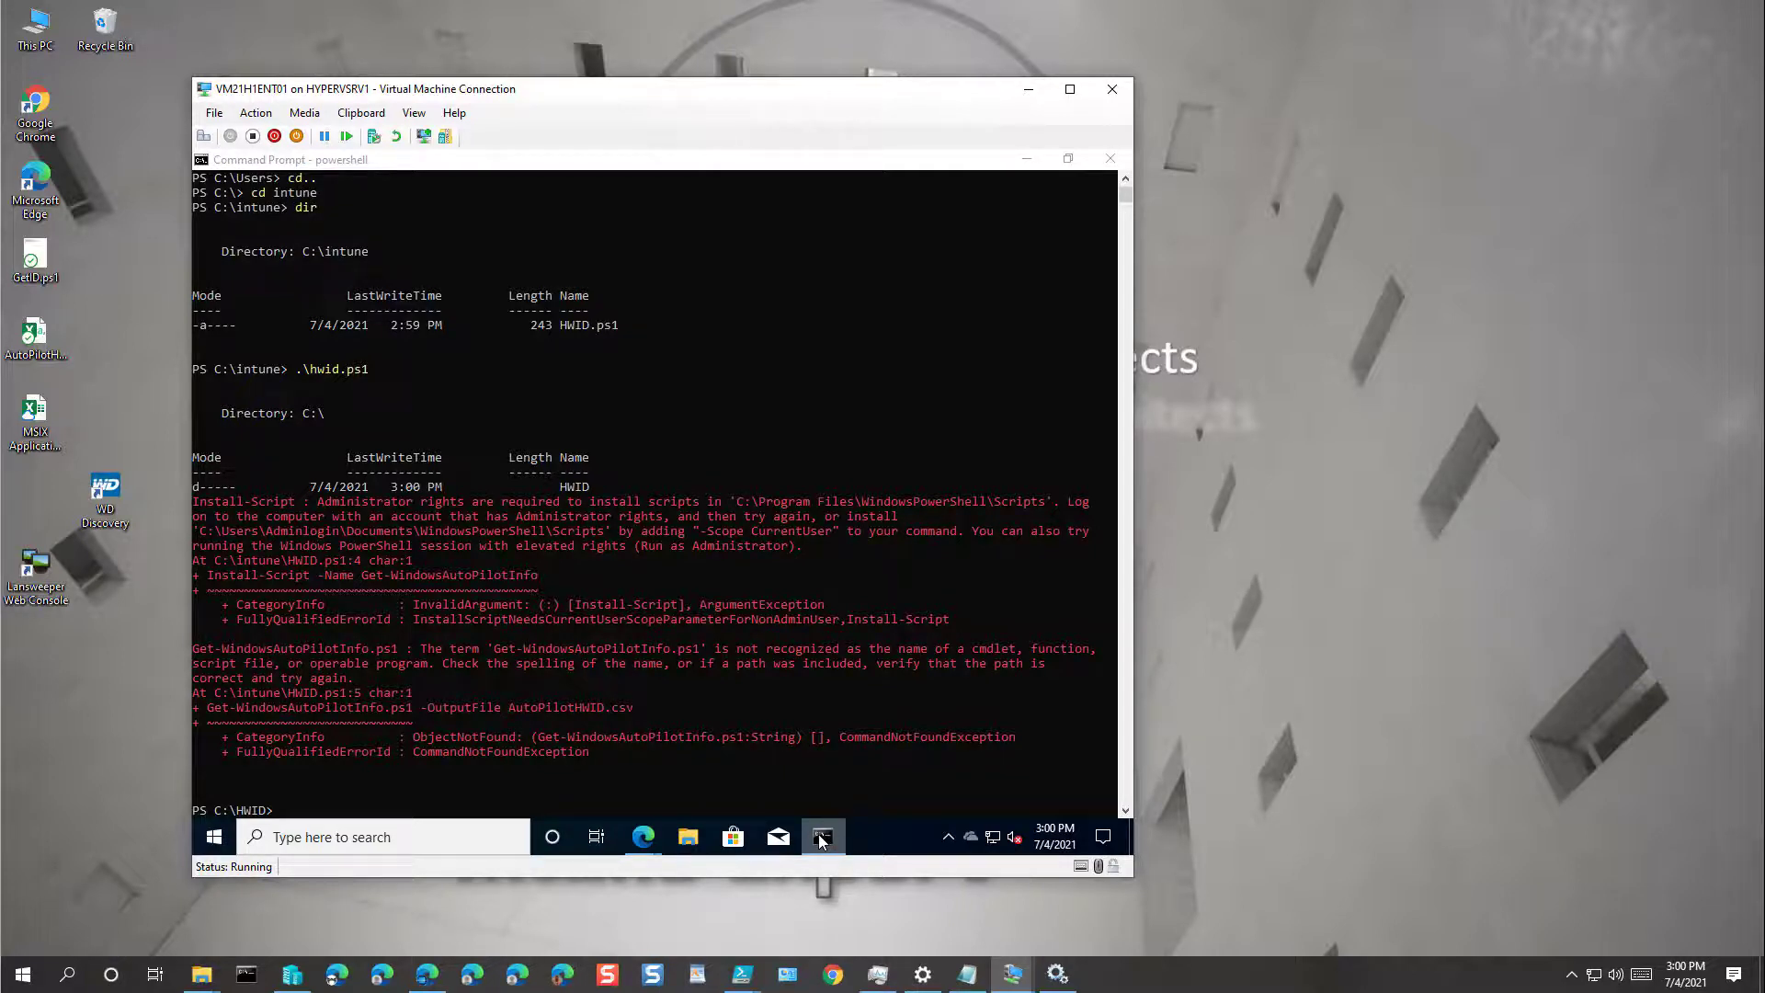
right_click(821, 840)
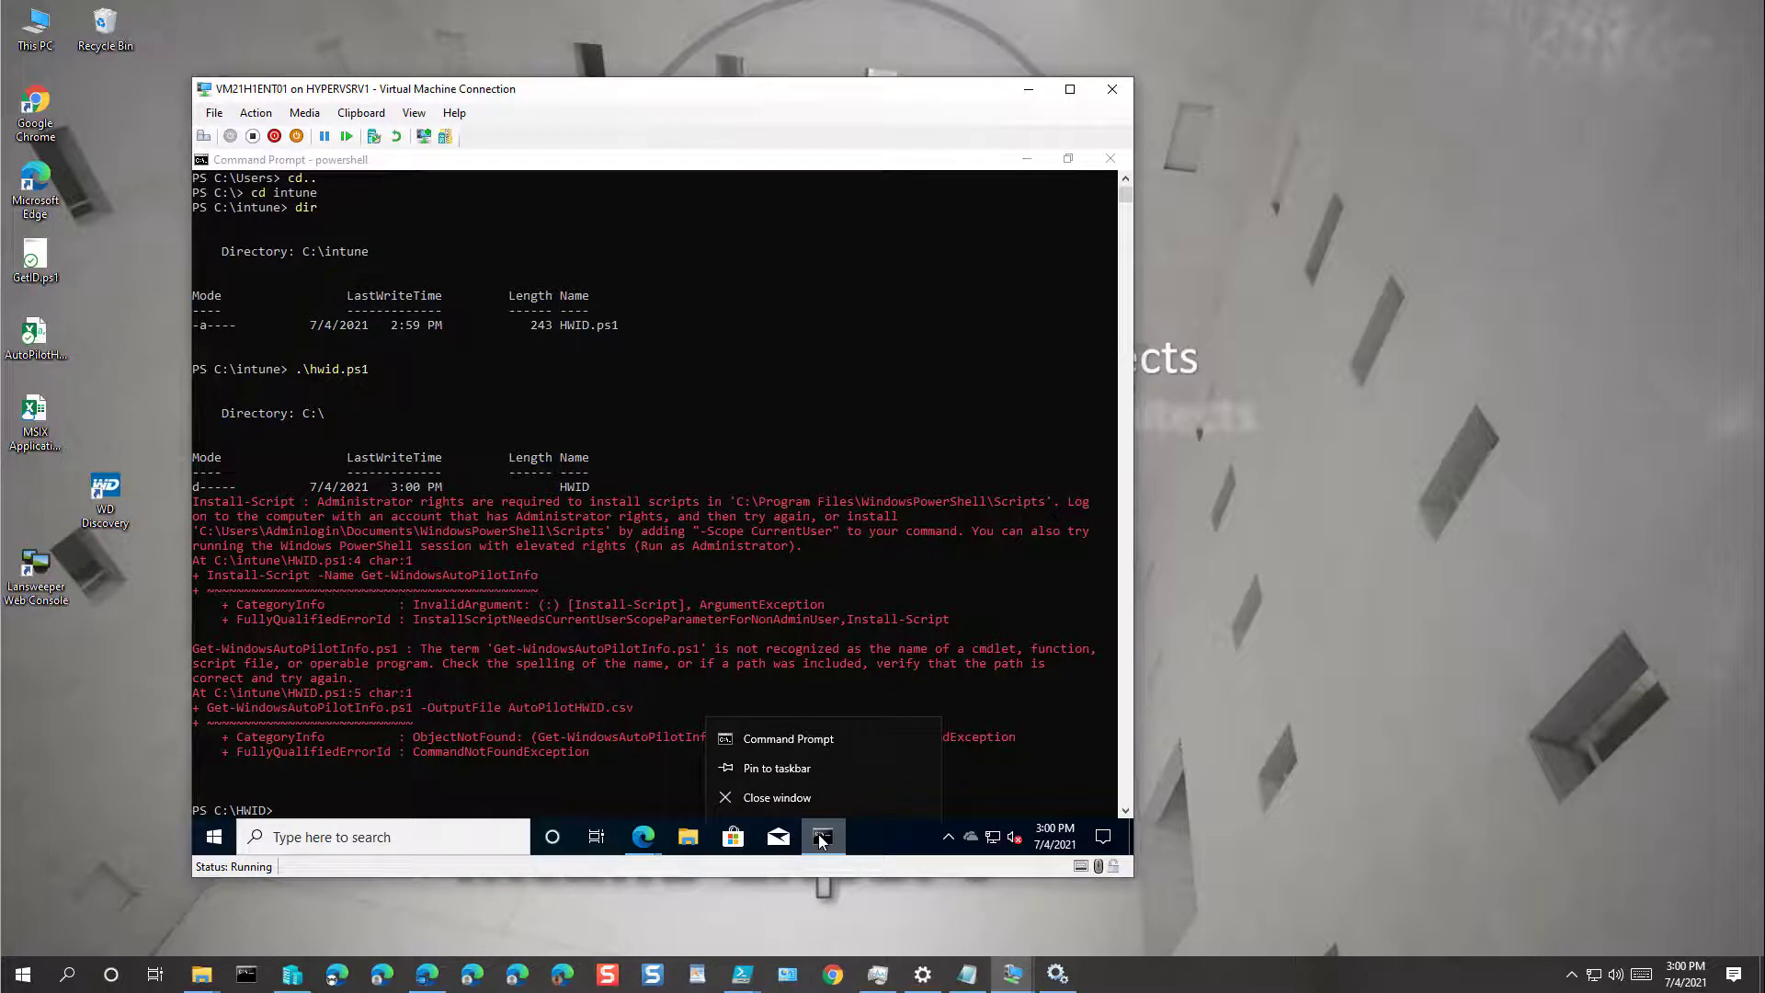
right_click(770, 740)
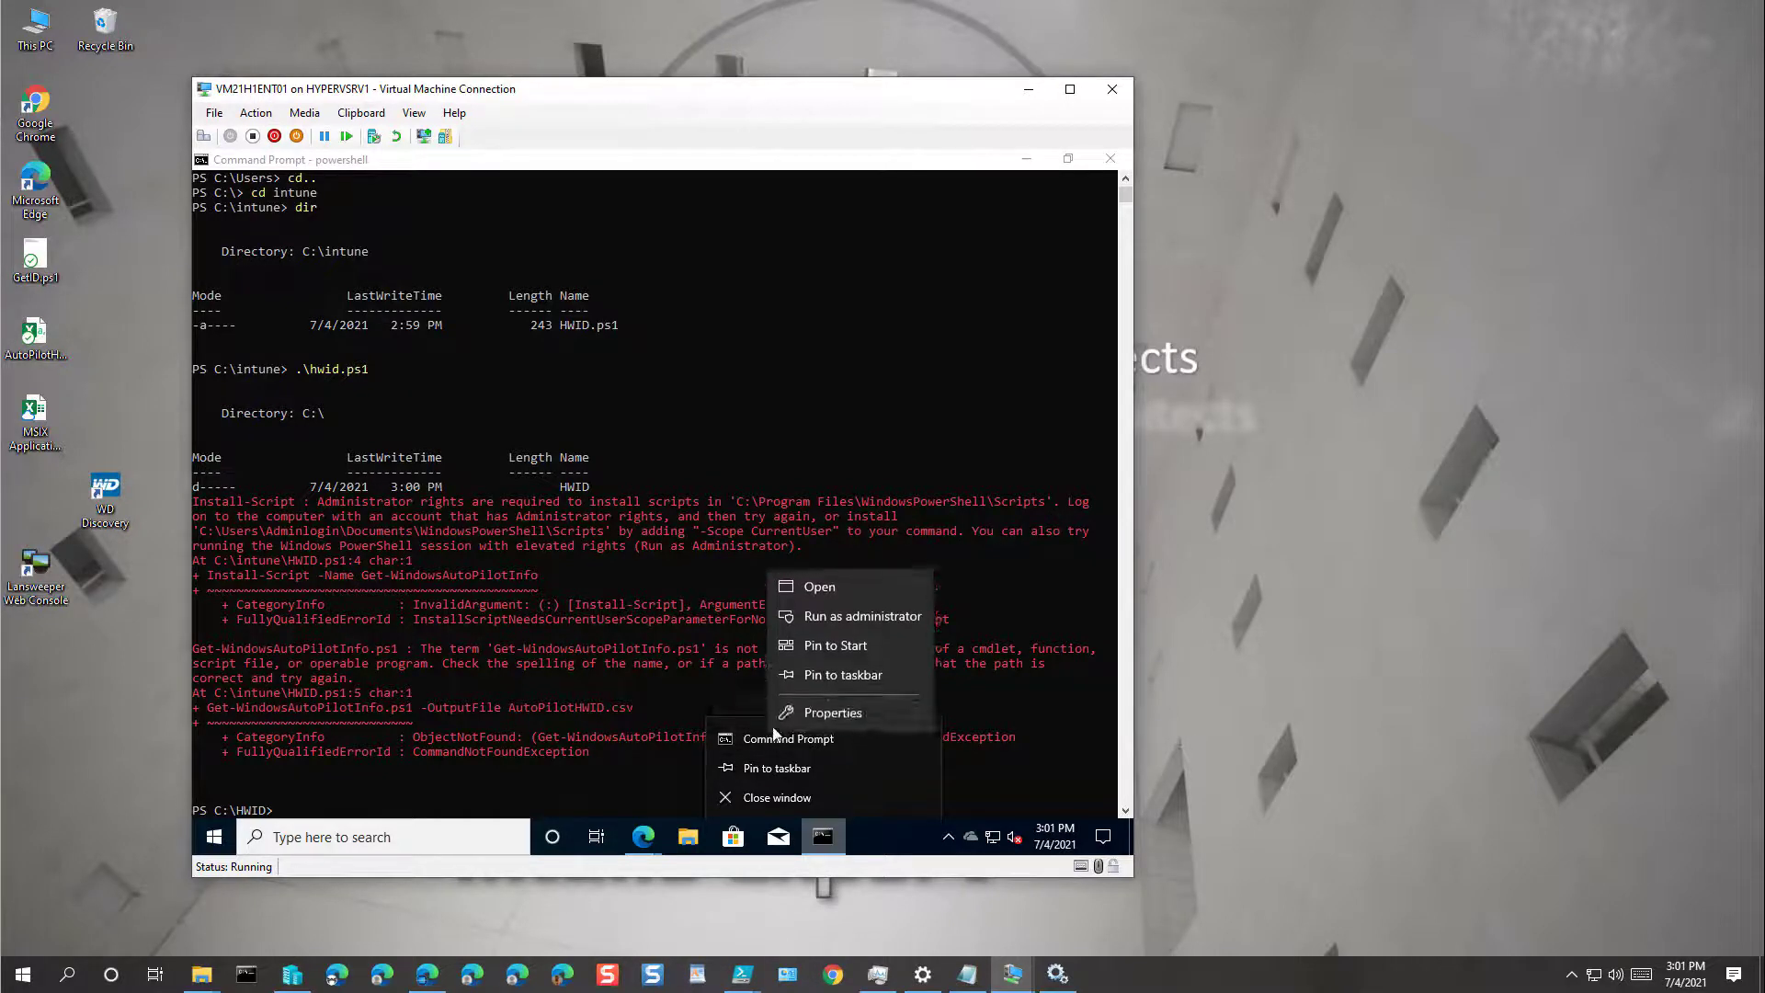
Step: Open Command Prompt as administrator, approve elevation, and close the old non-admin console
left_click(839, 616)
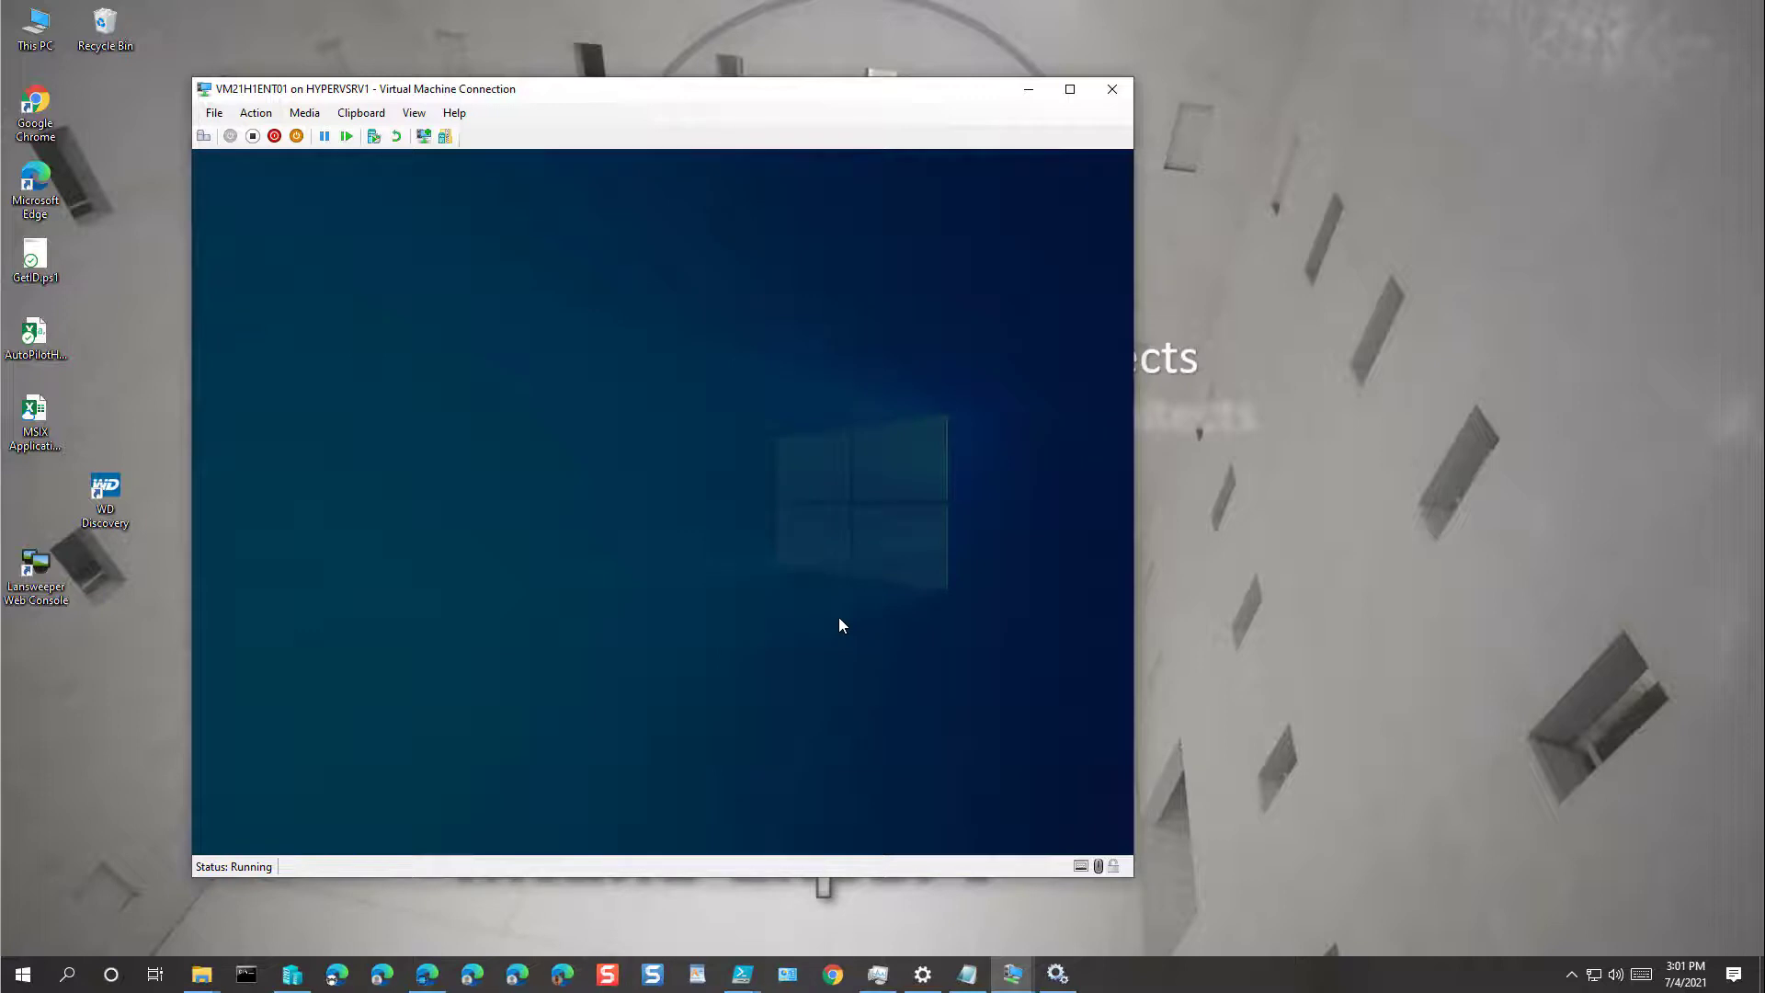
left_click(596, 616)
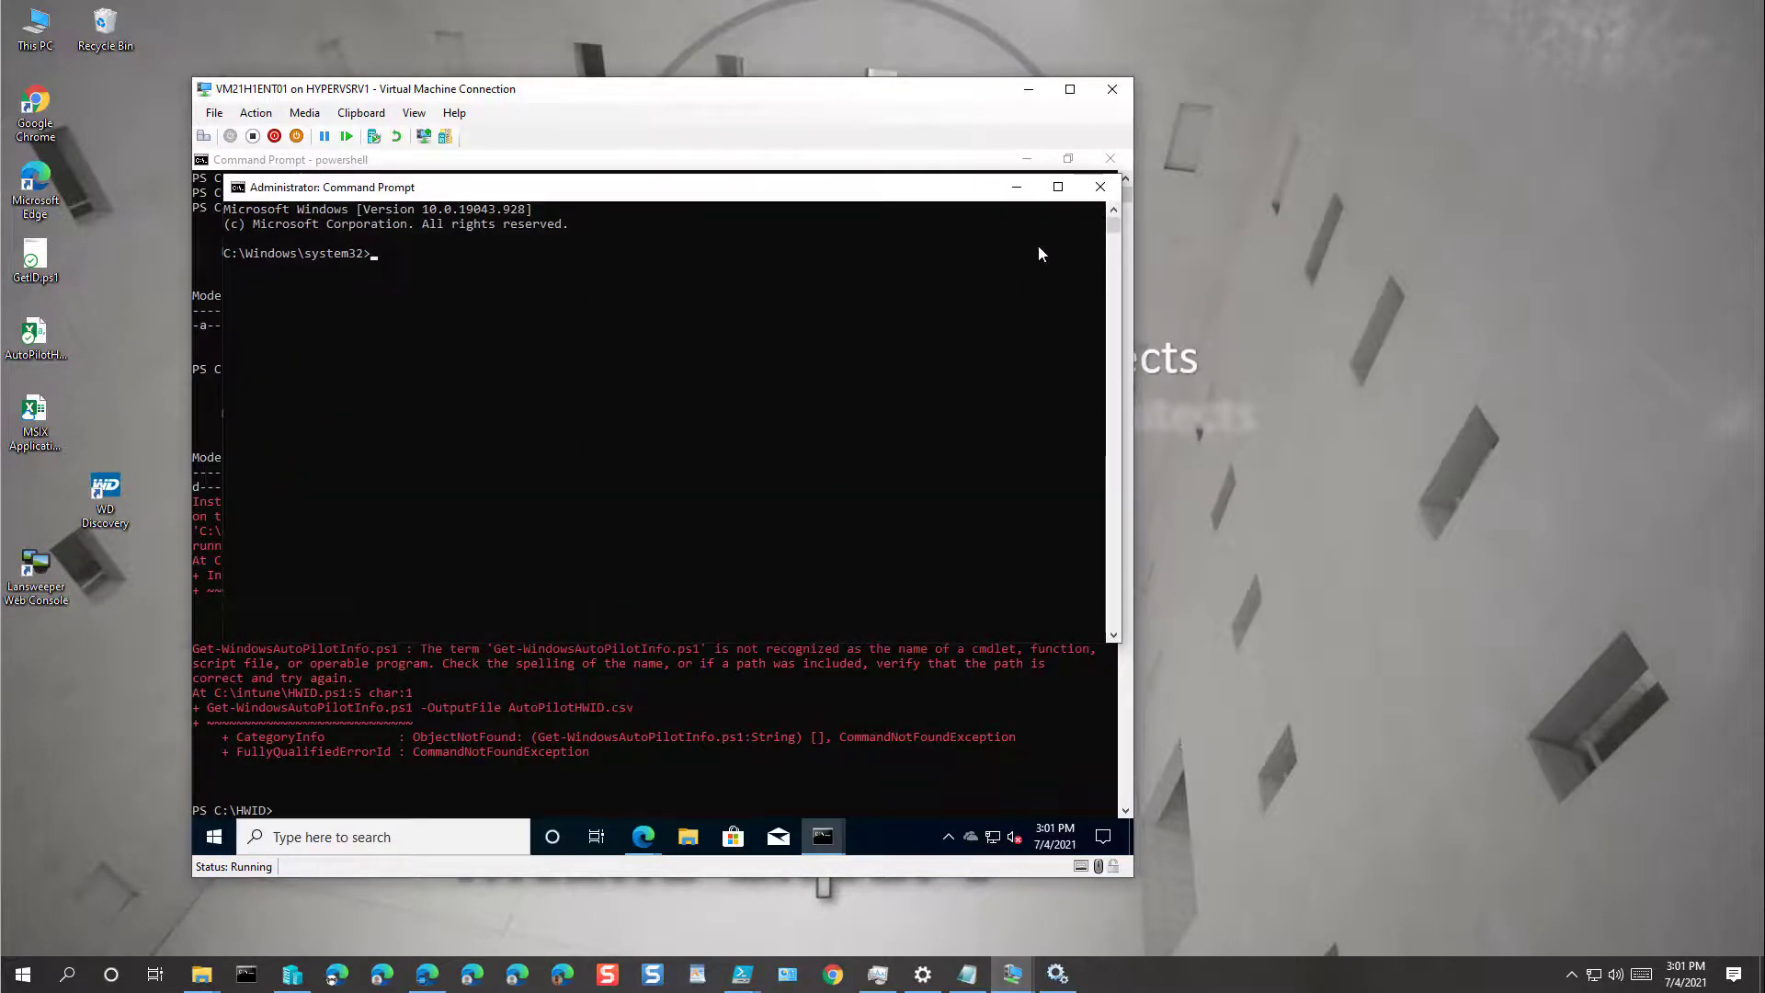
left_click(1110, 159)
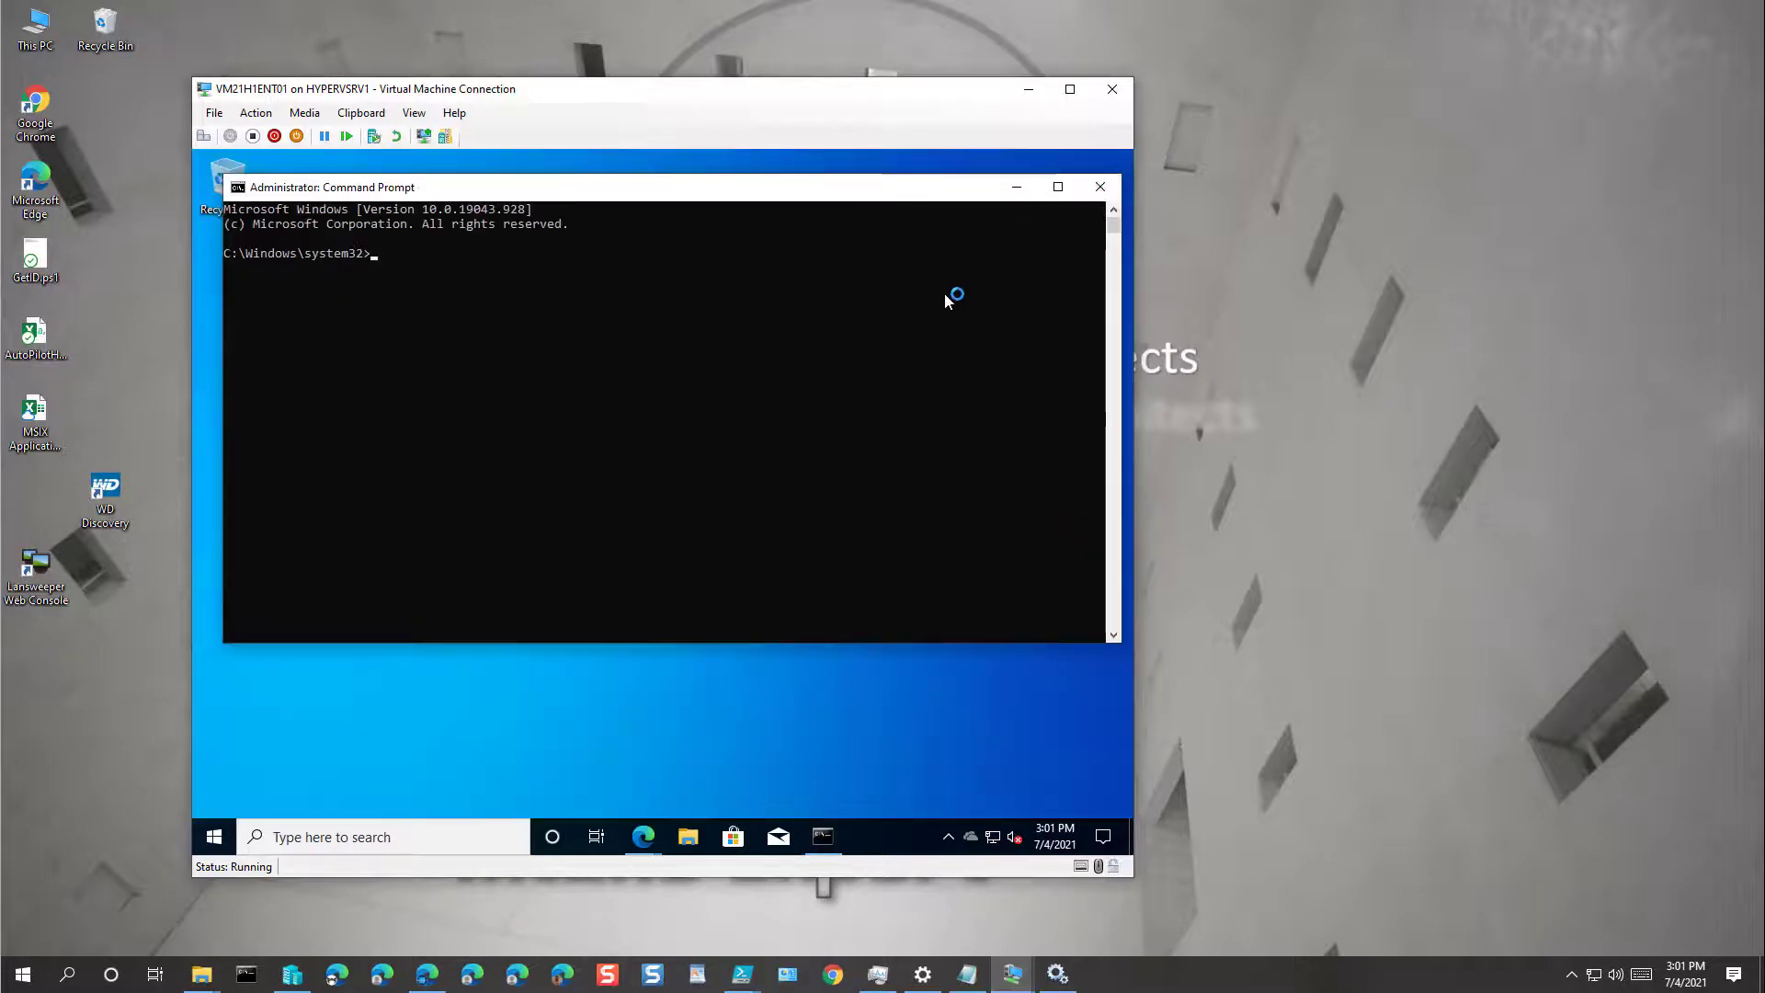
Step: Change to C:\Intune and start PowerShell in the elevated console
type("cd")
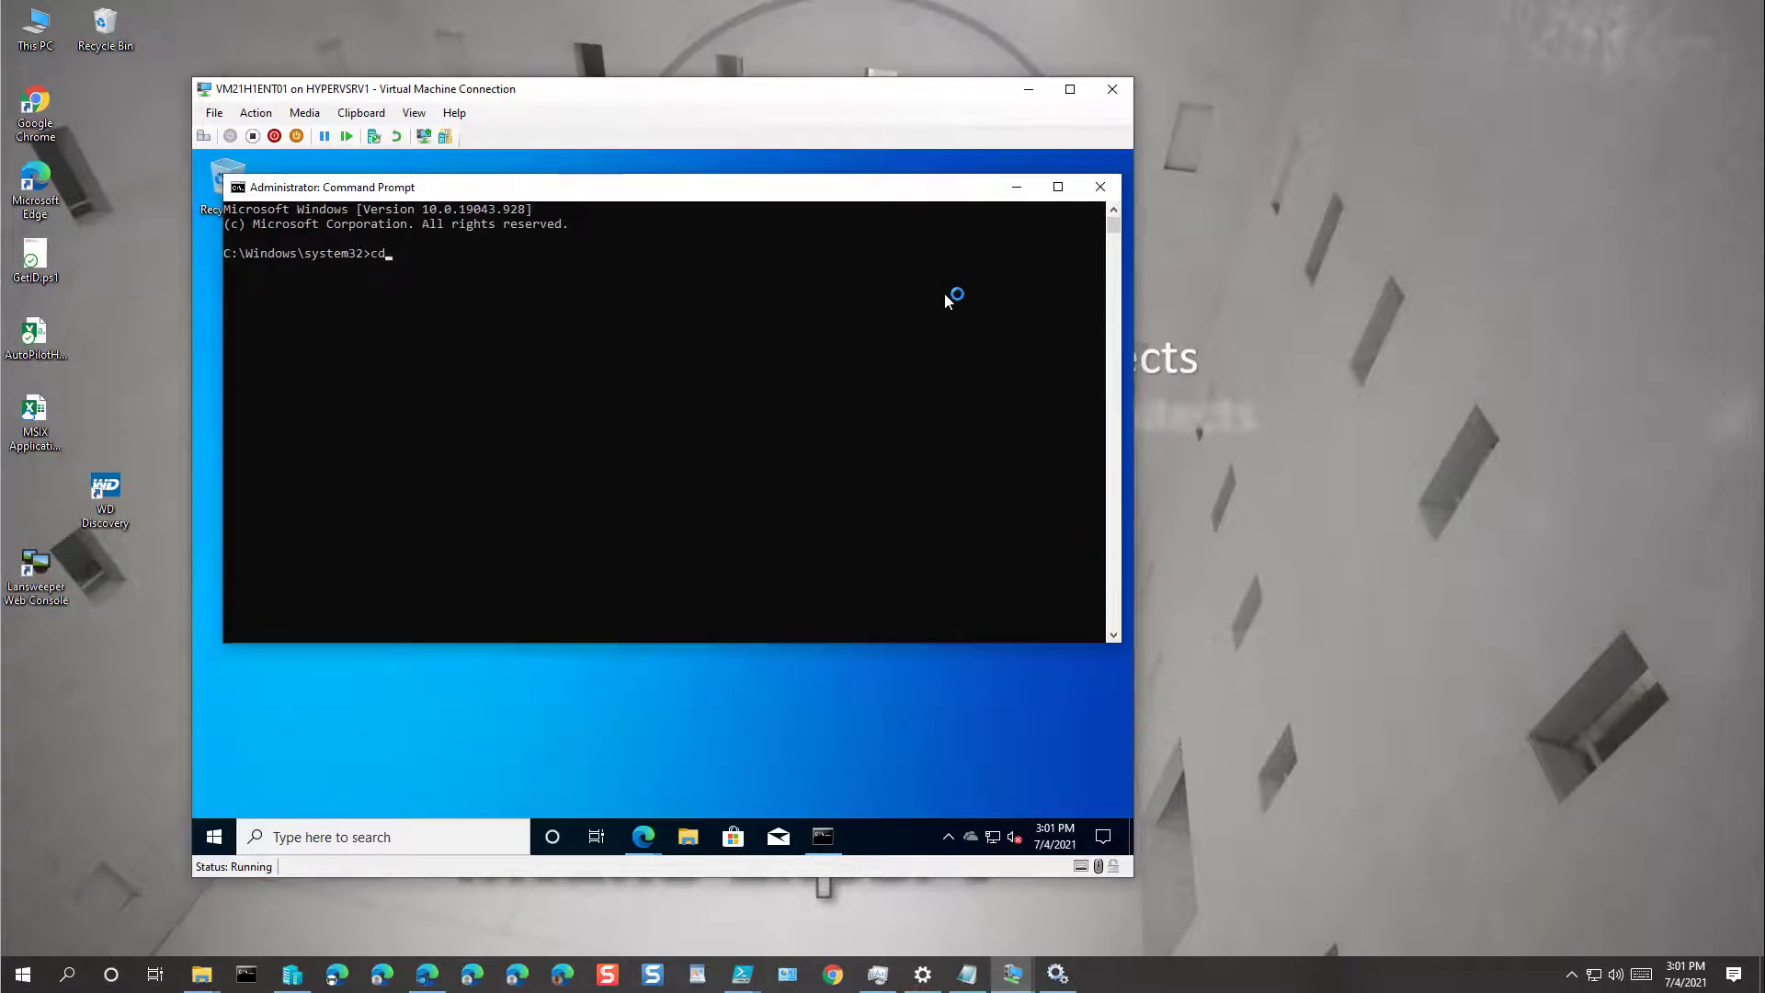
type("\\")
key("Return")
type("cd intune")
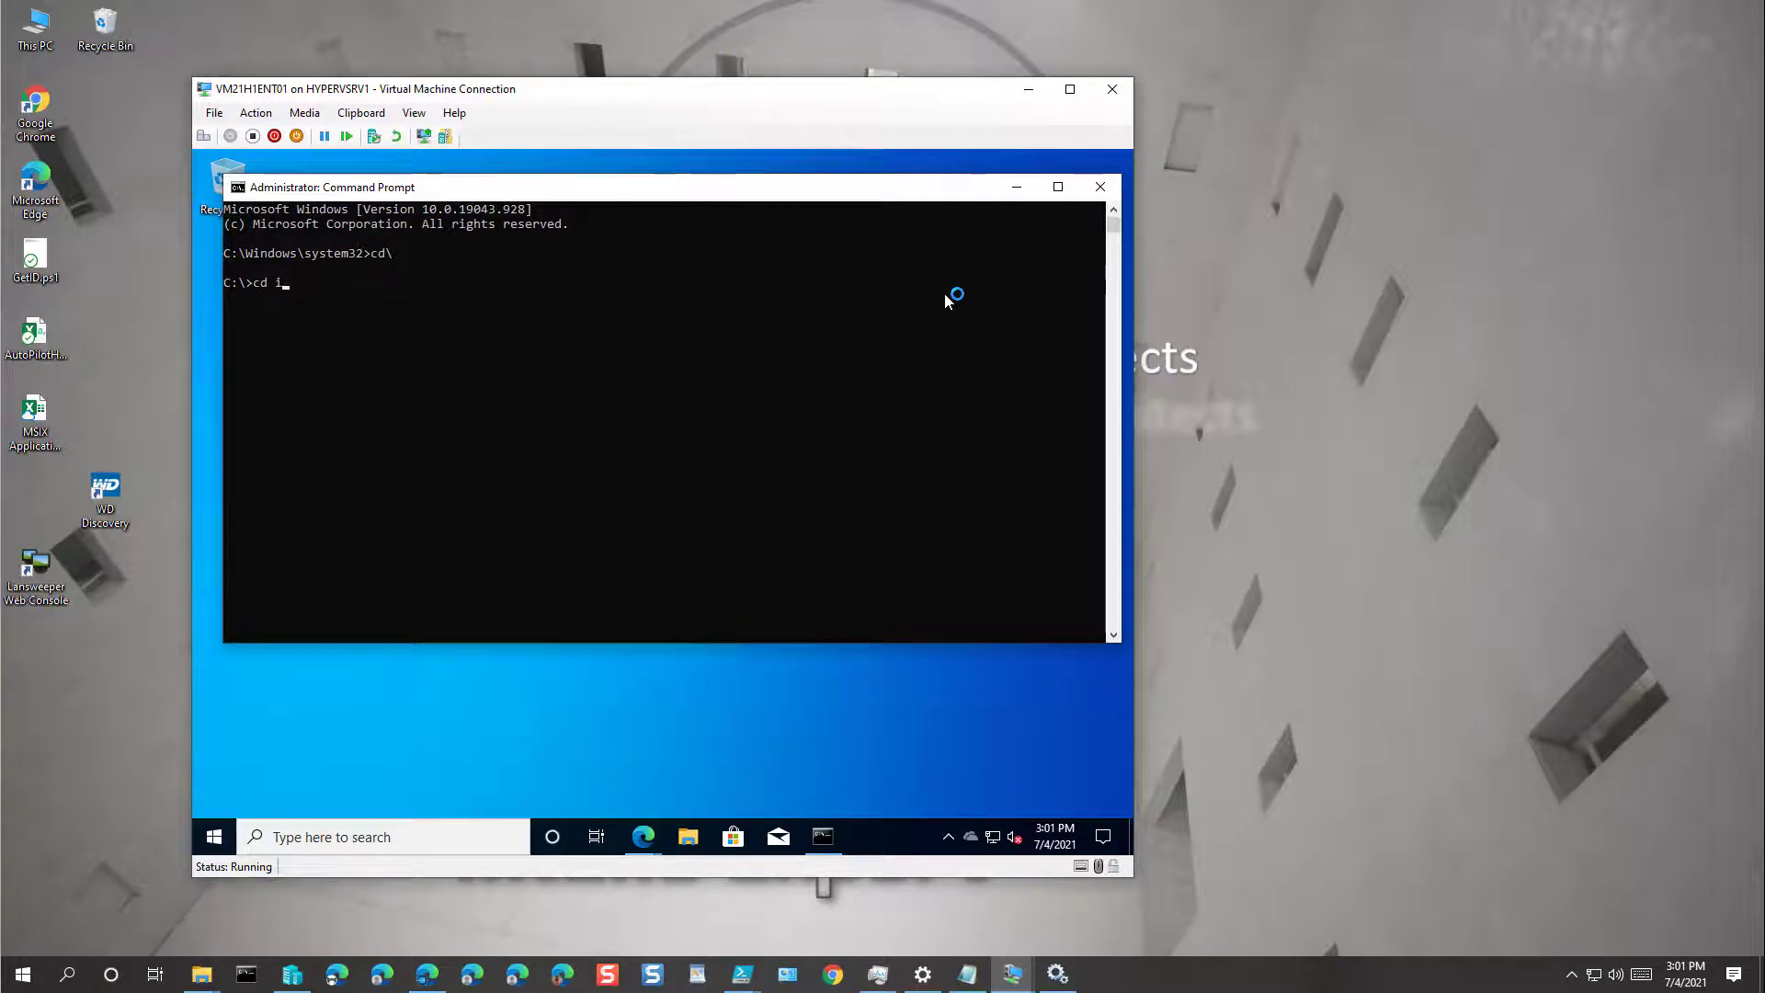
key("Return")
type("h")
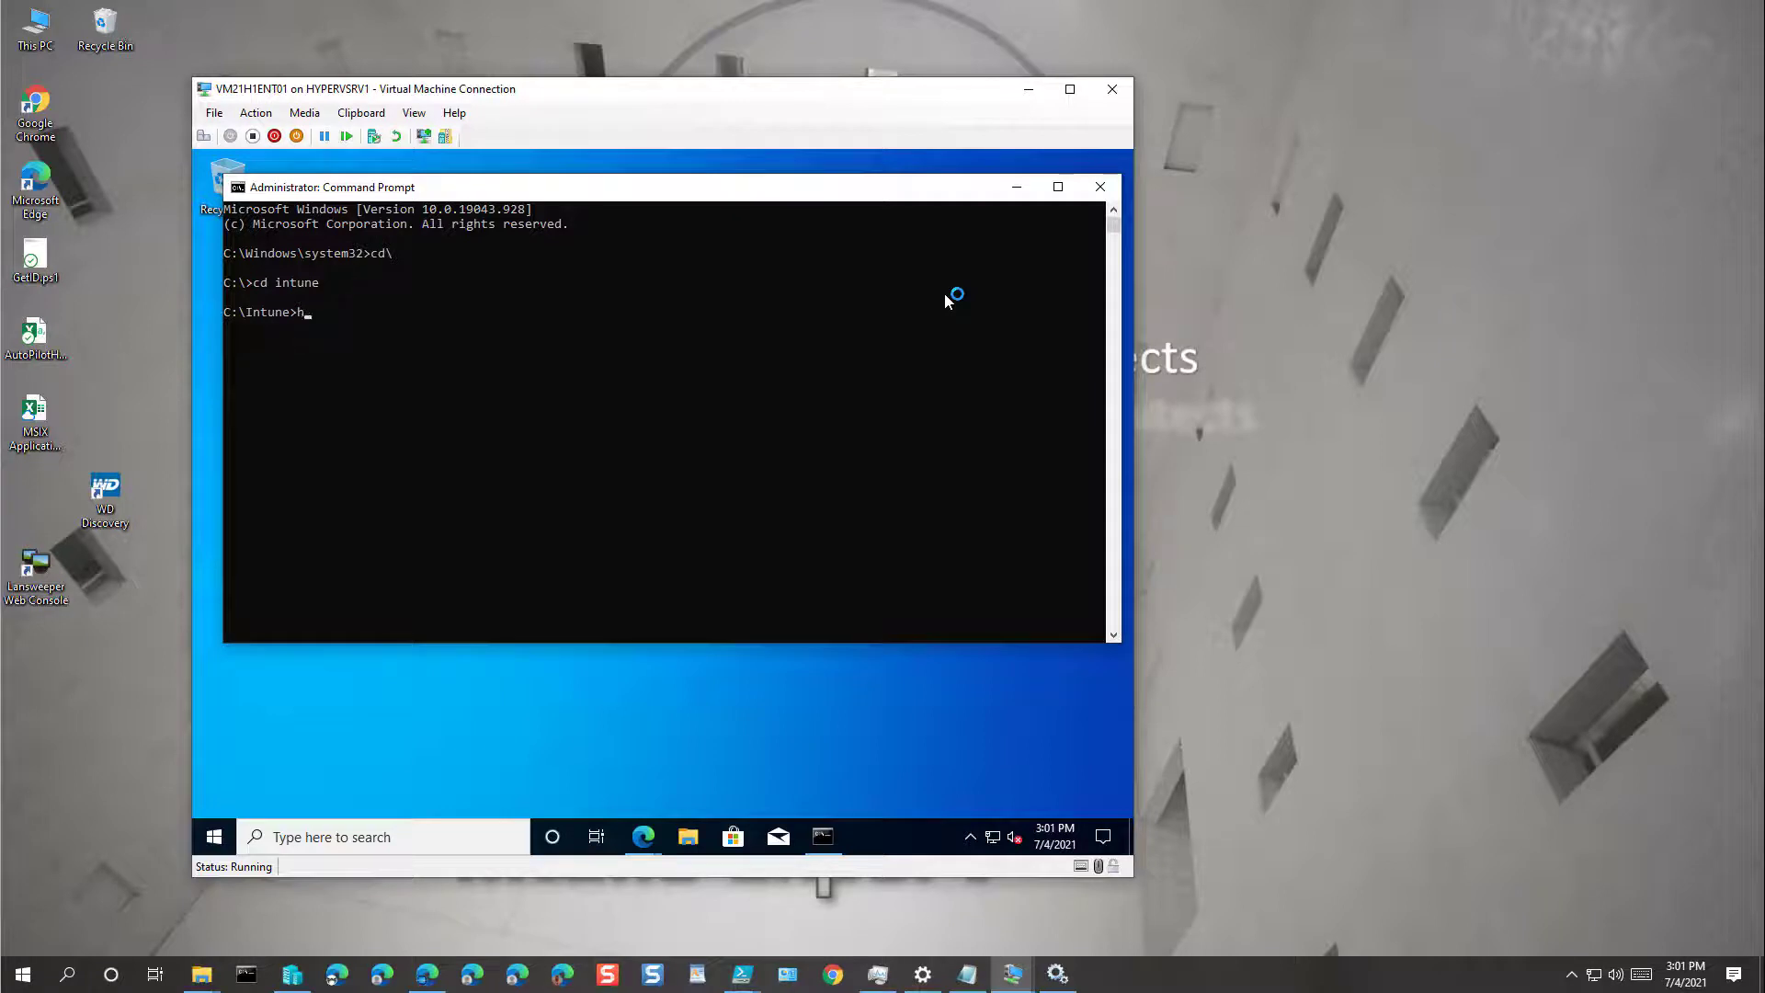
key("BackSpace")
type("powershell")
key("Return")
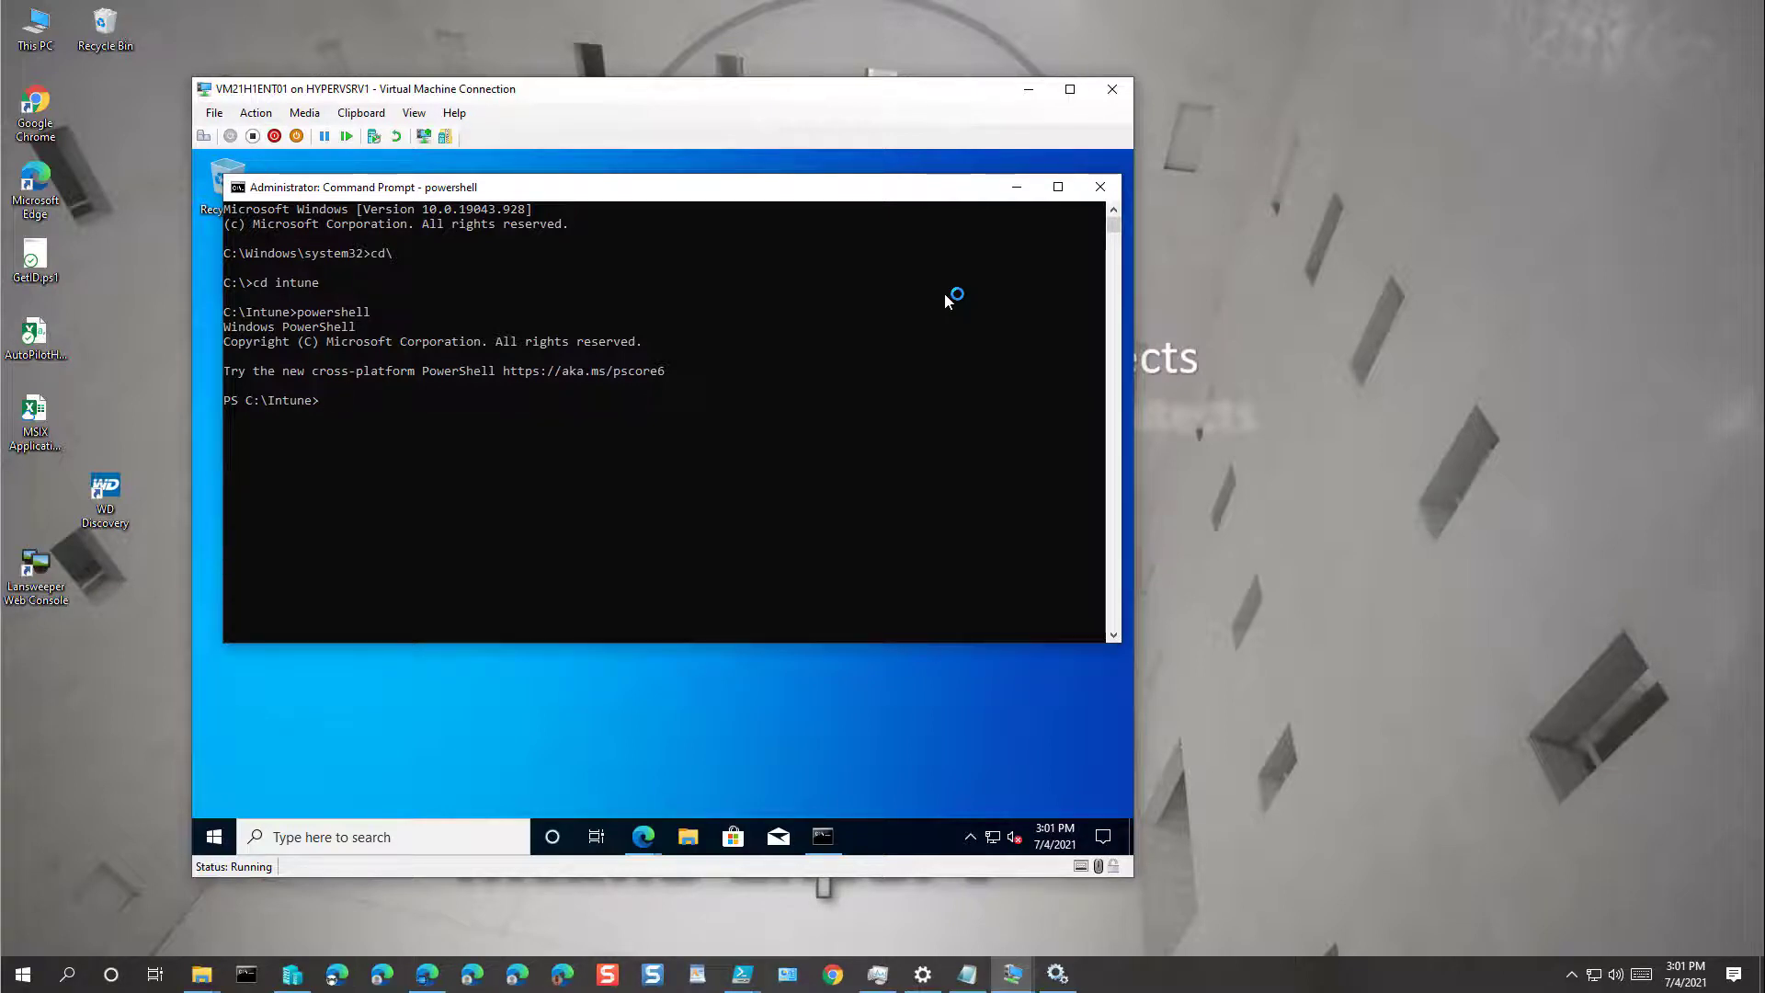
Step: Run .\HWID.ps1, which is blocked because script execution is disabled
type("w")
type("hwid")
key("Tab")
key("Return")
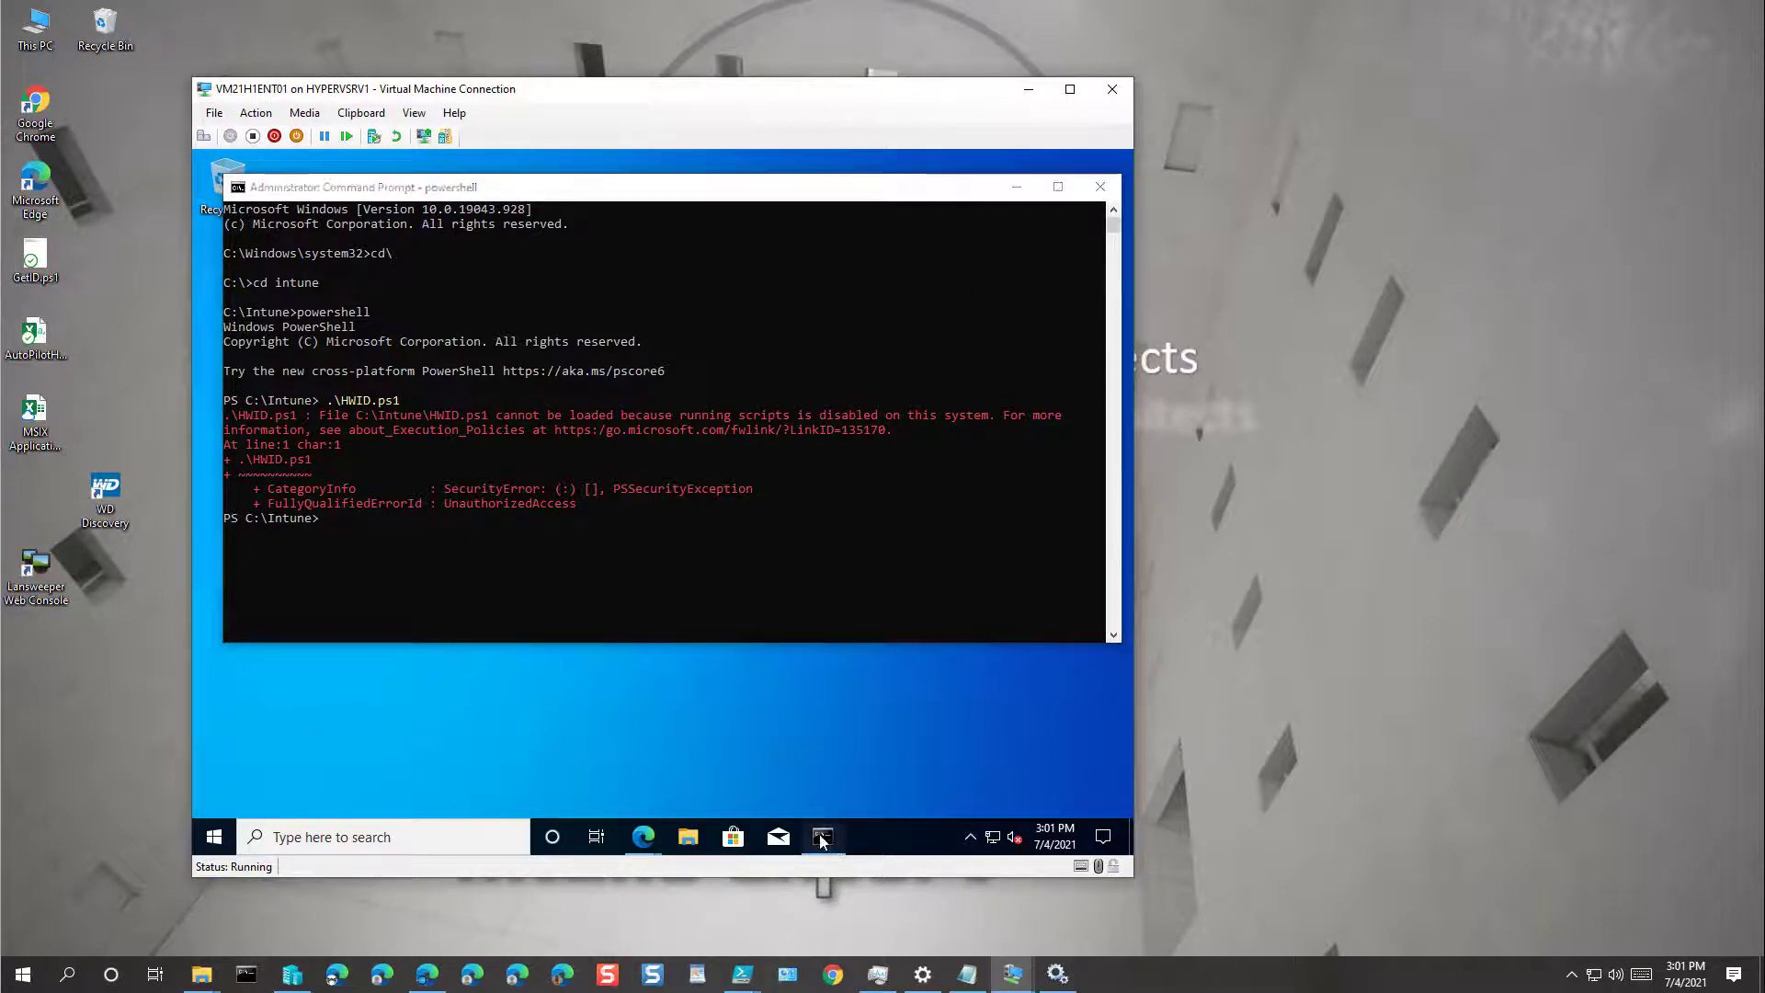
mouse_move(837, 844)
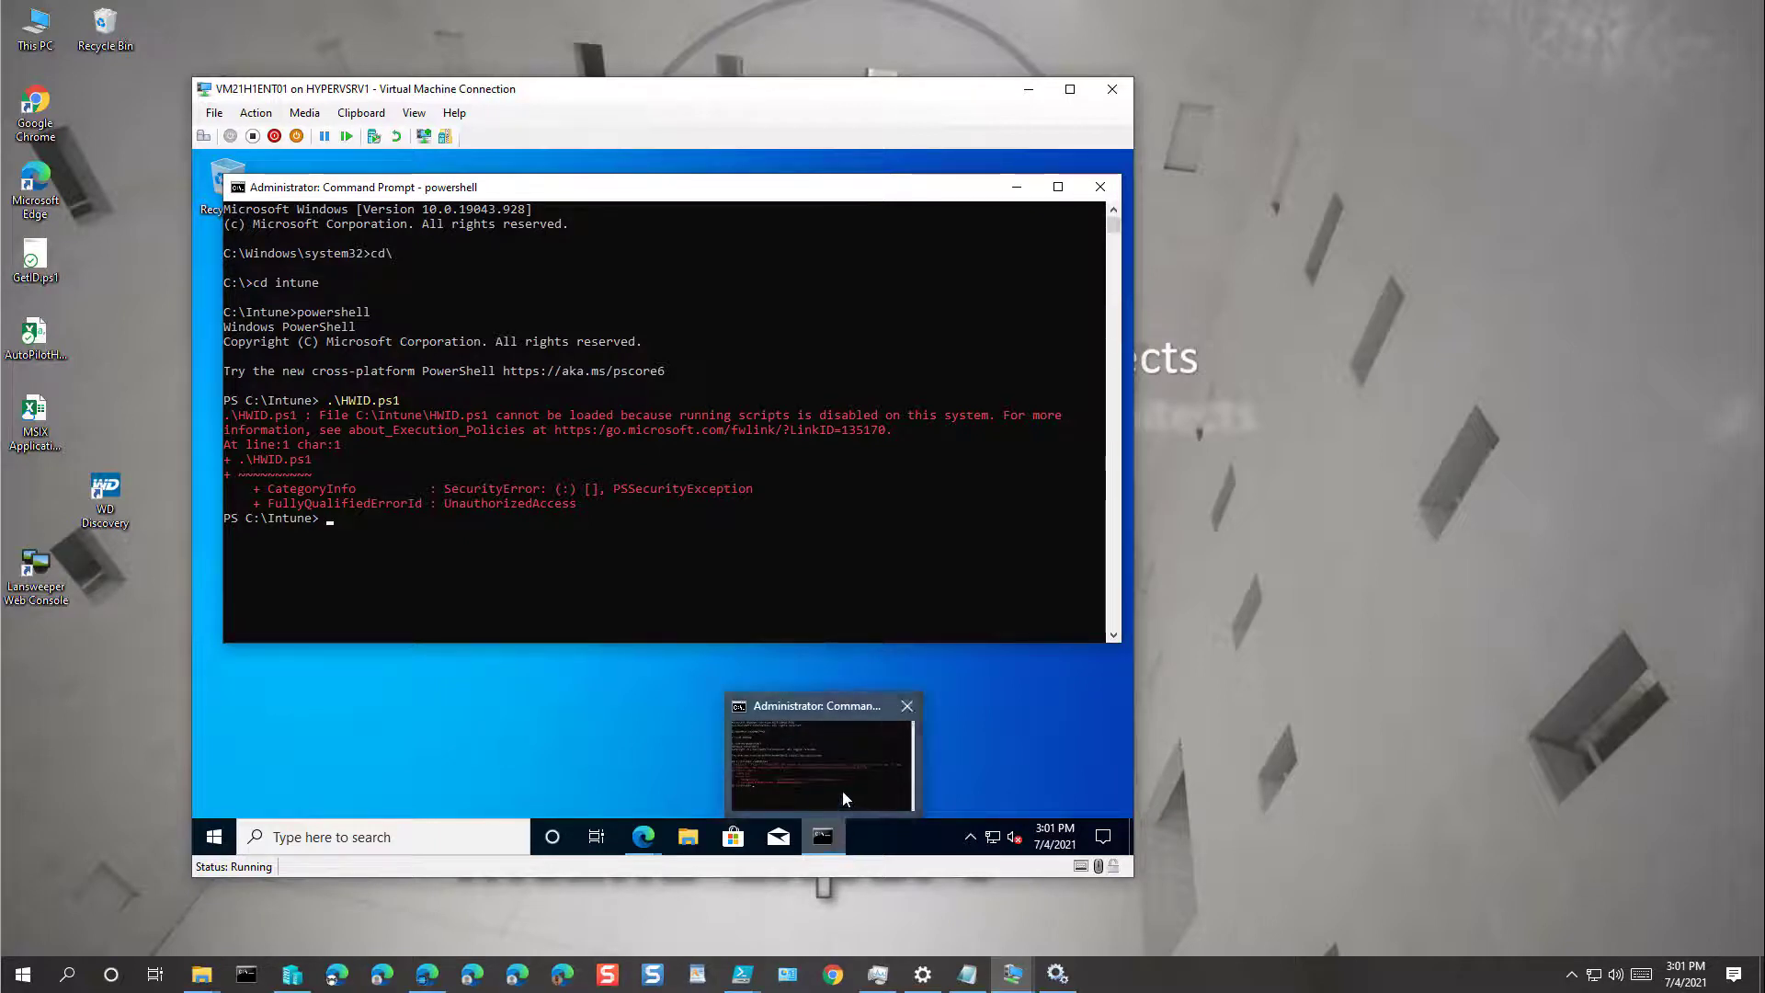
Step: Open HWID.ps1 from C:\Intune in PowerShell ISE for editing
left_click(681, 842)
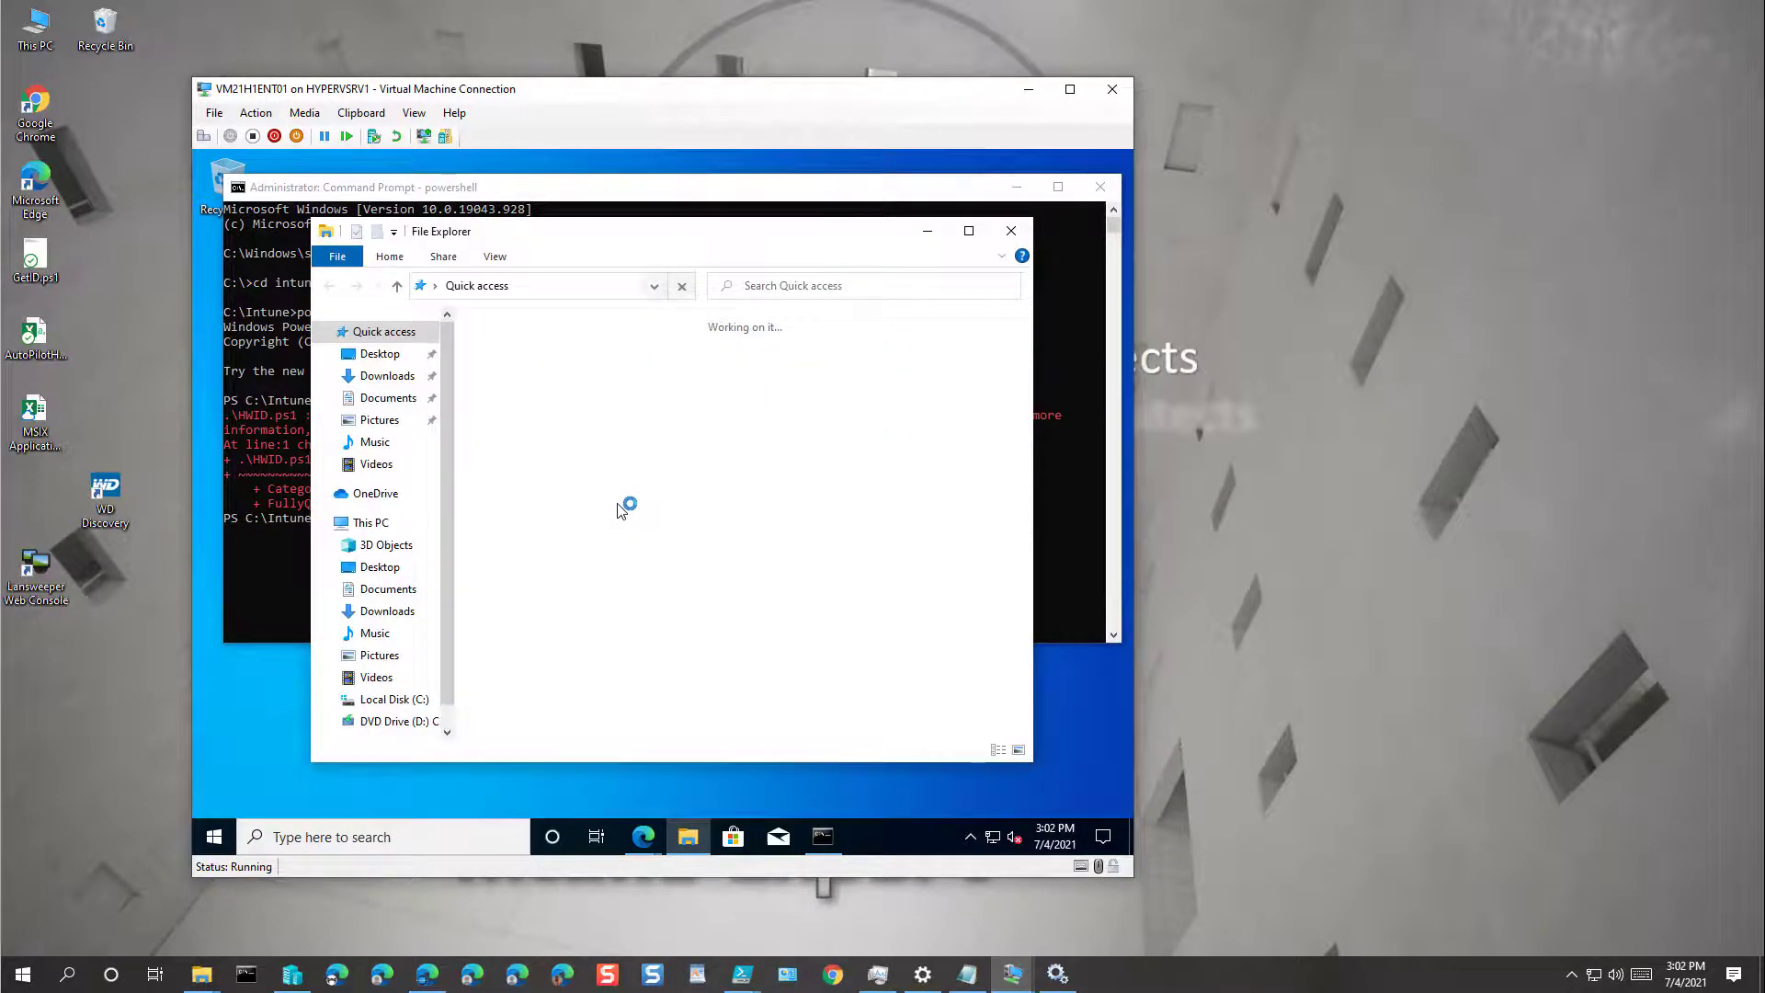
left_click(416, 705)
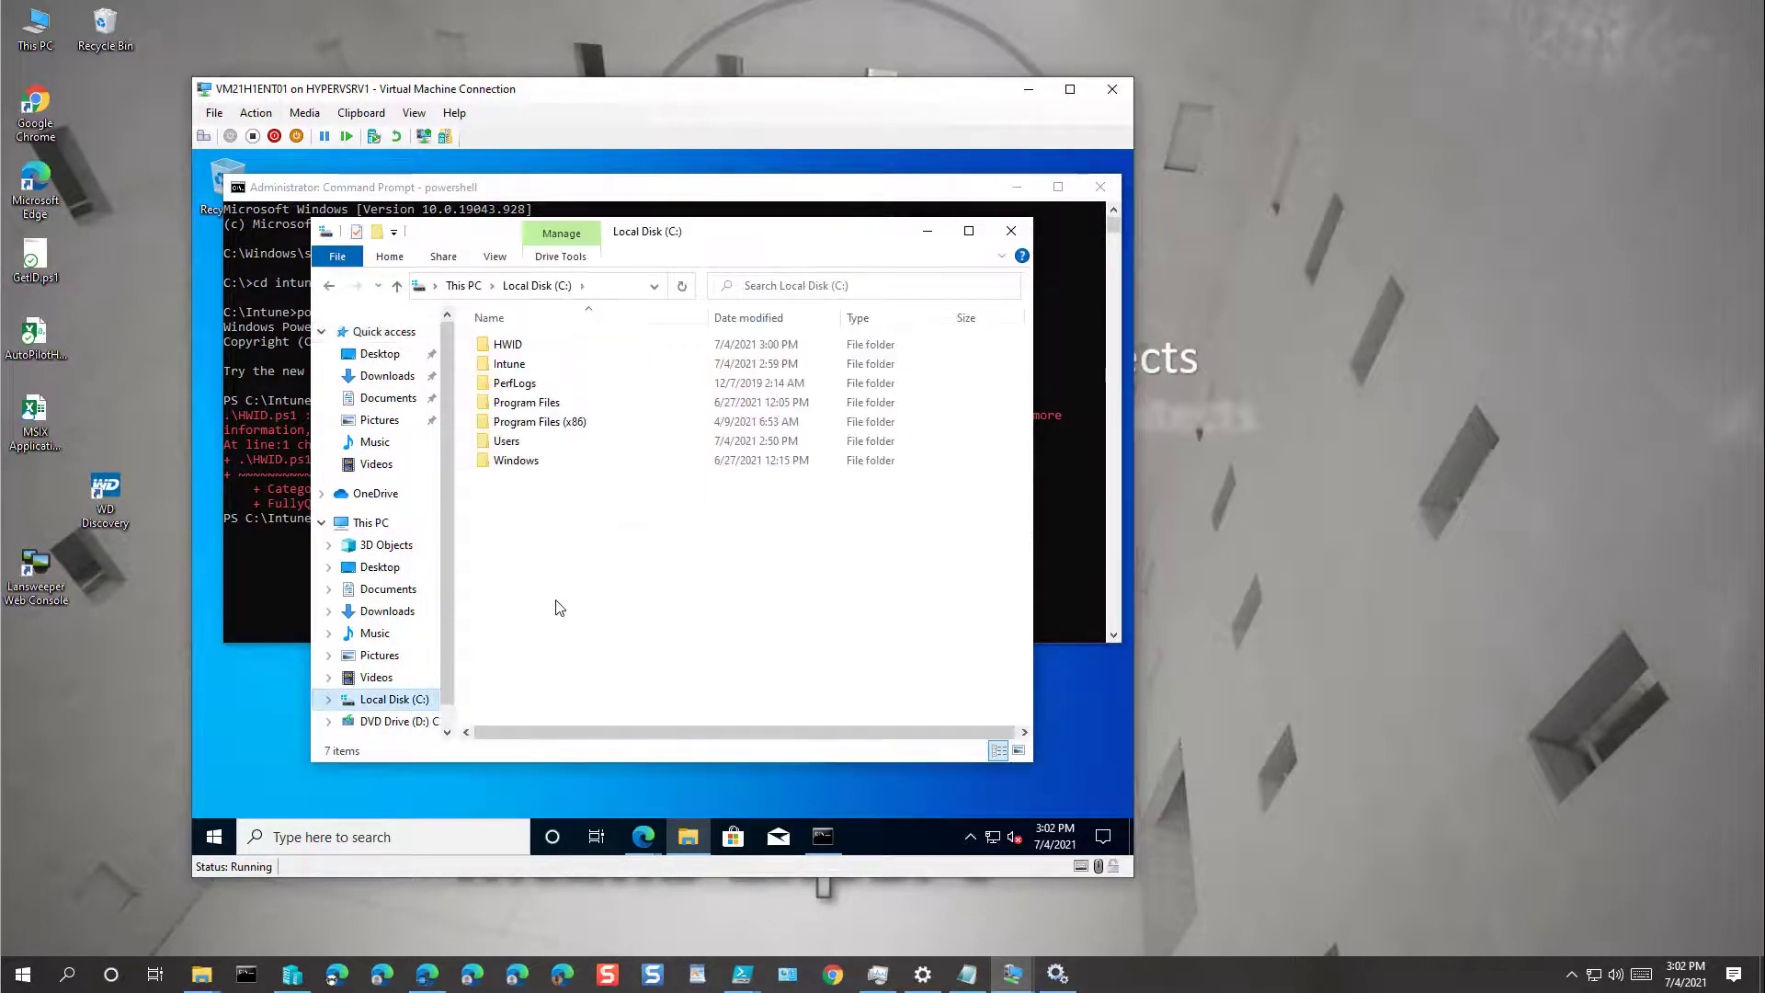
double_click(514, 363)
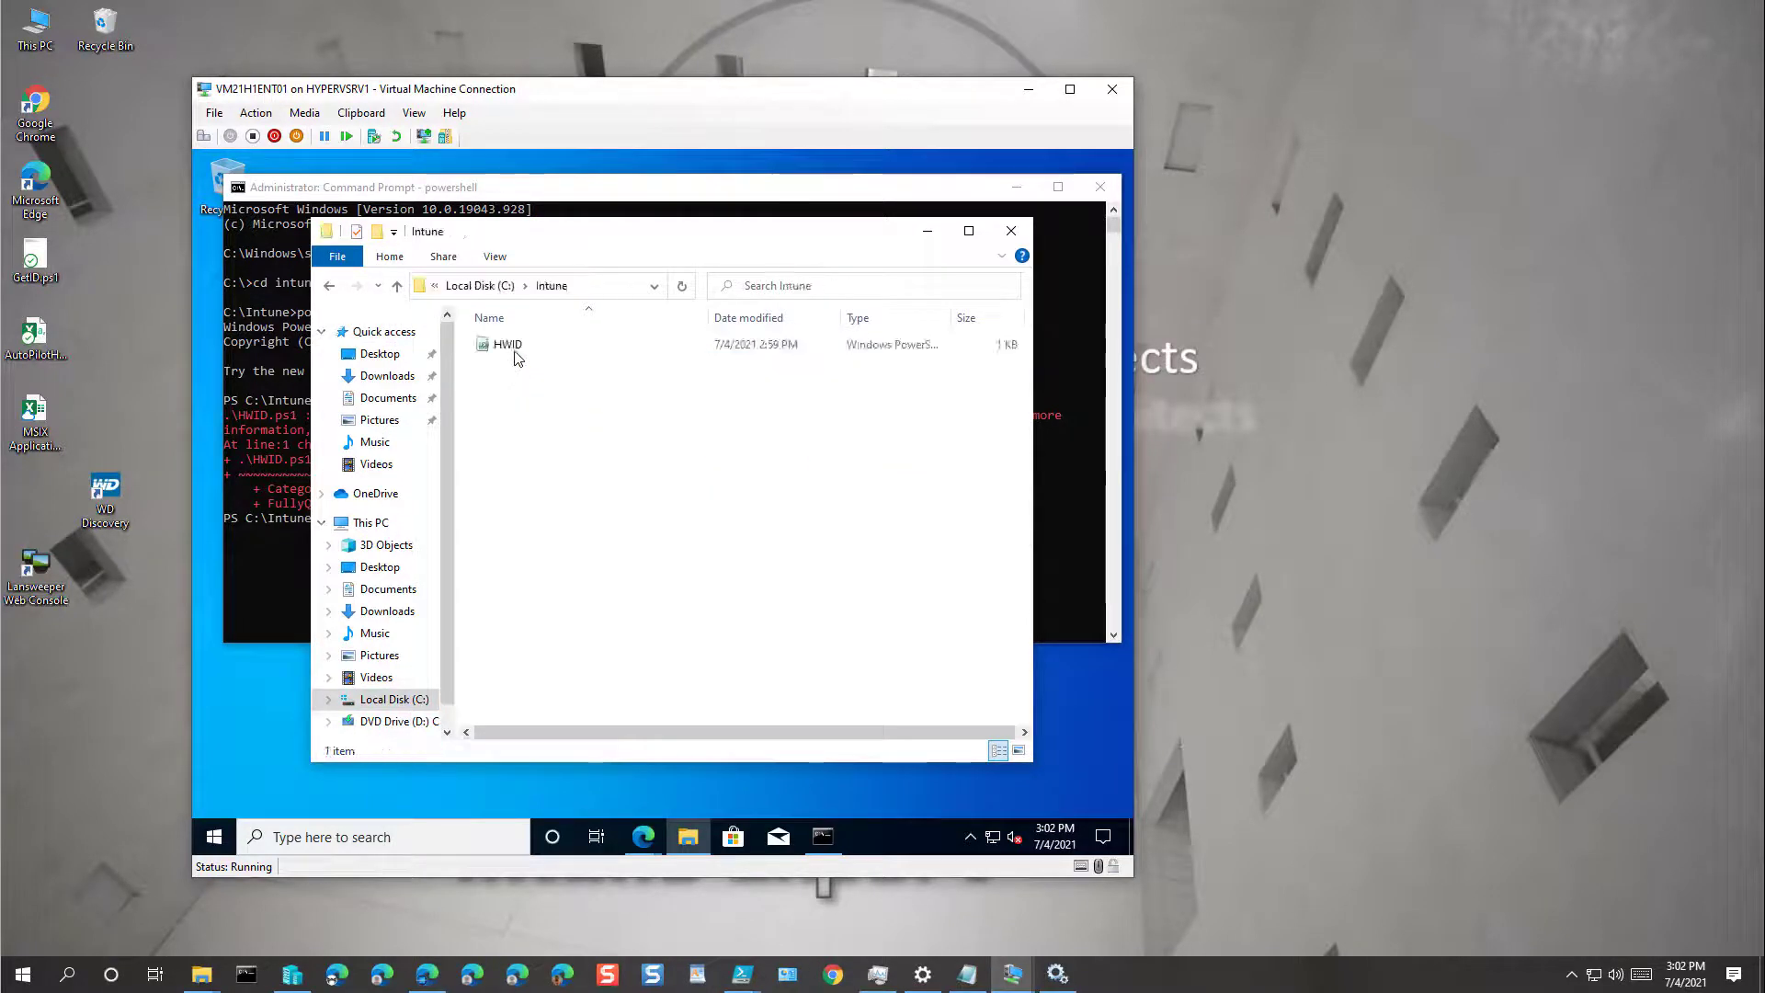
left_click(518, 354)
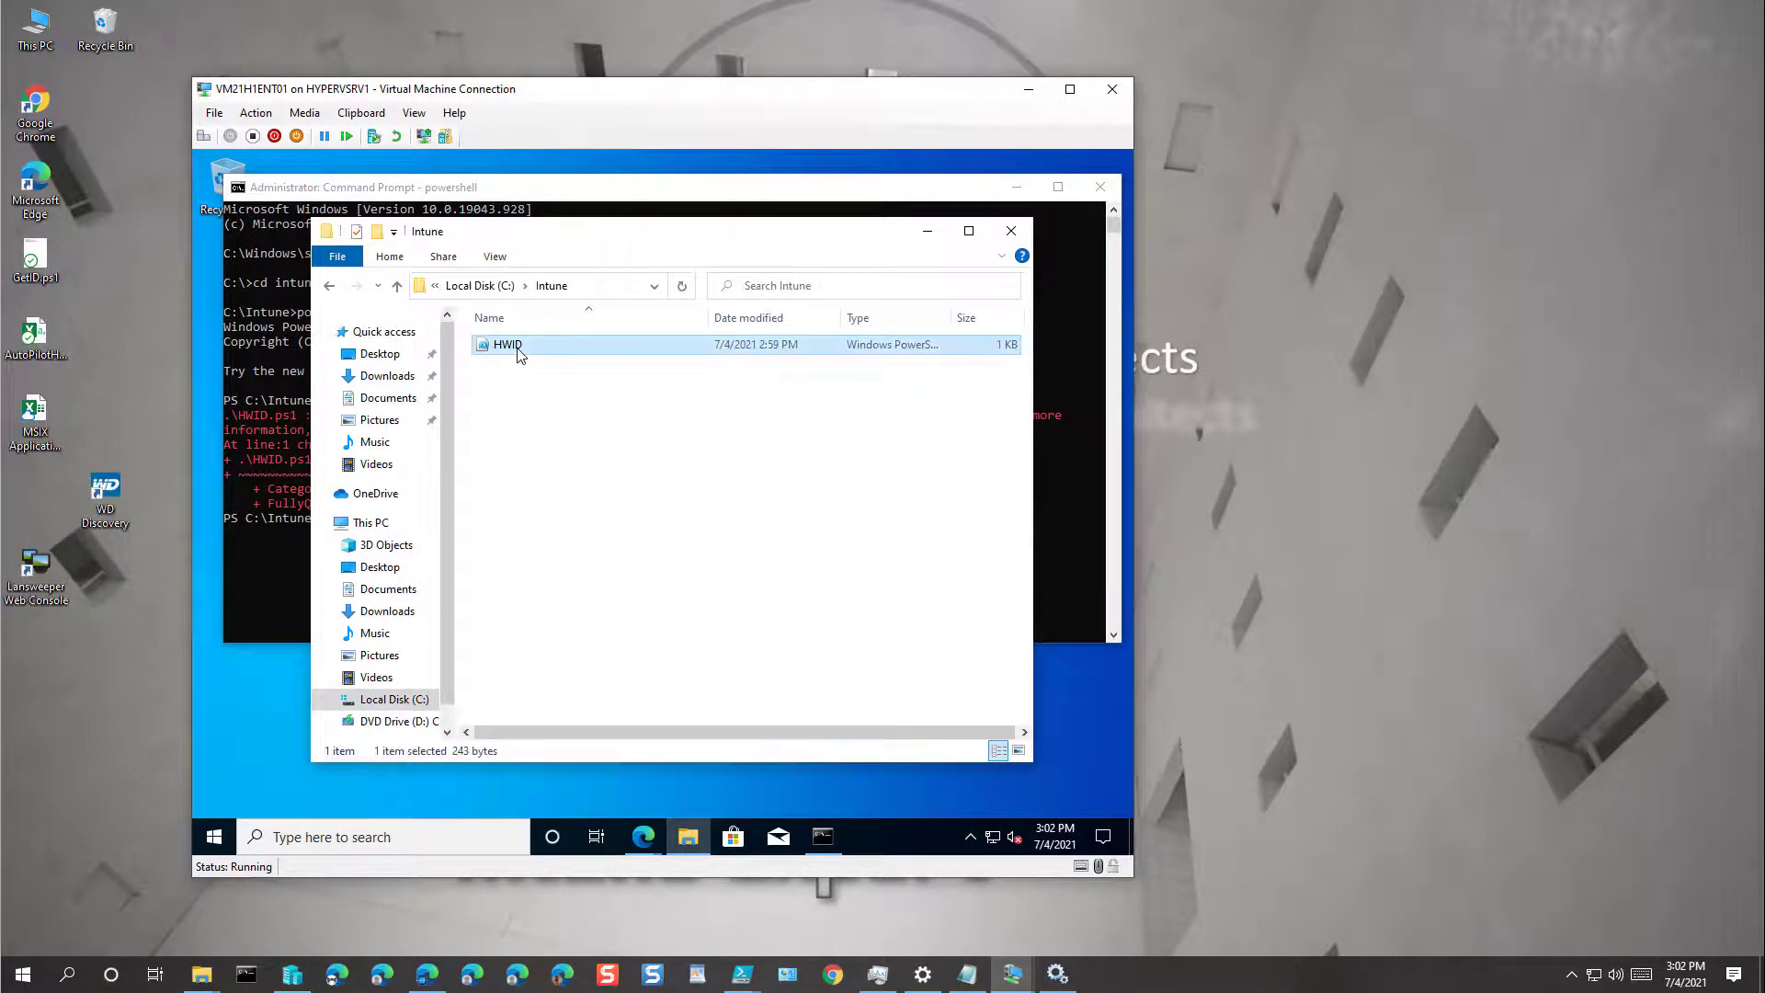
right_click(518, 354)
left_click(570, 404)
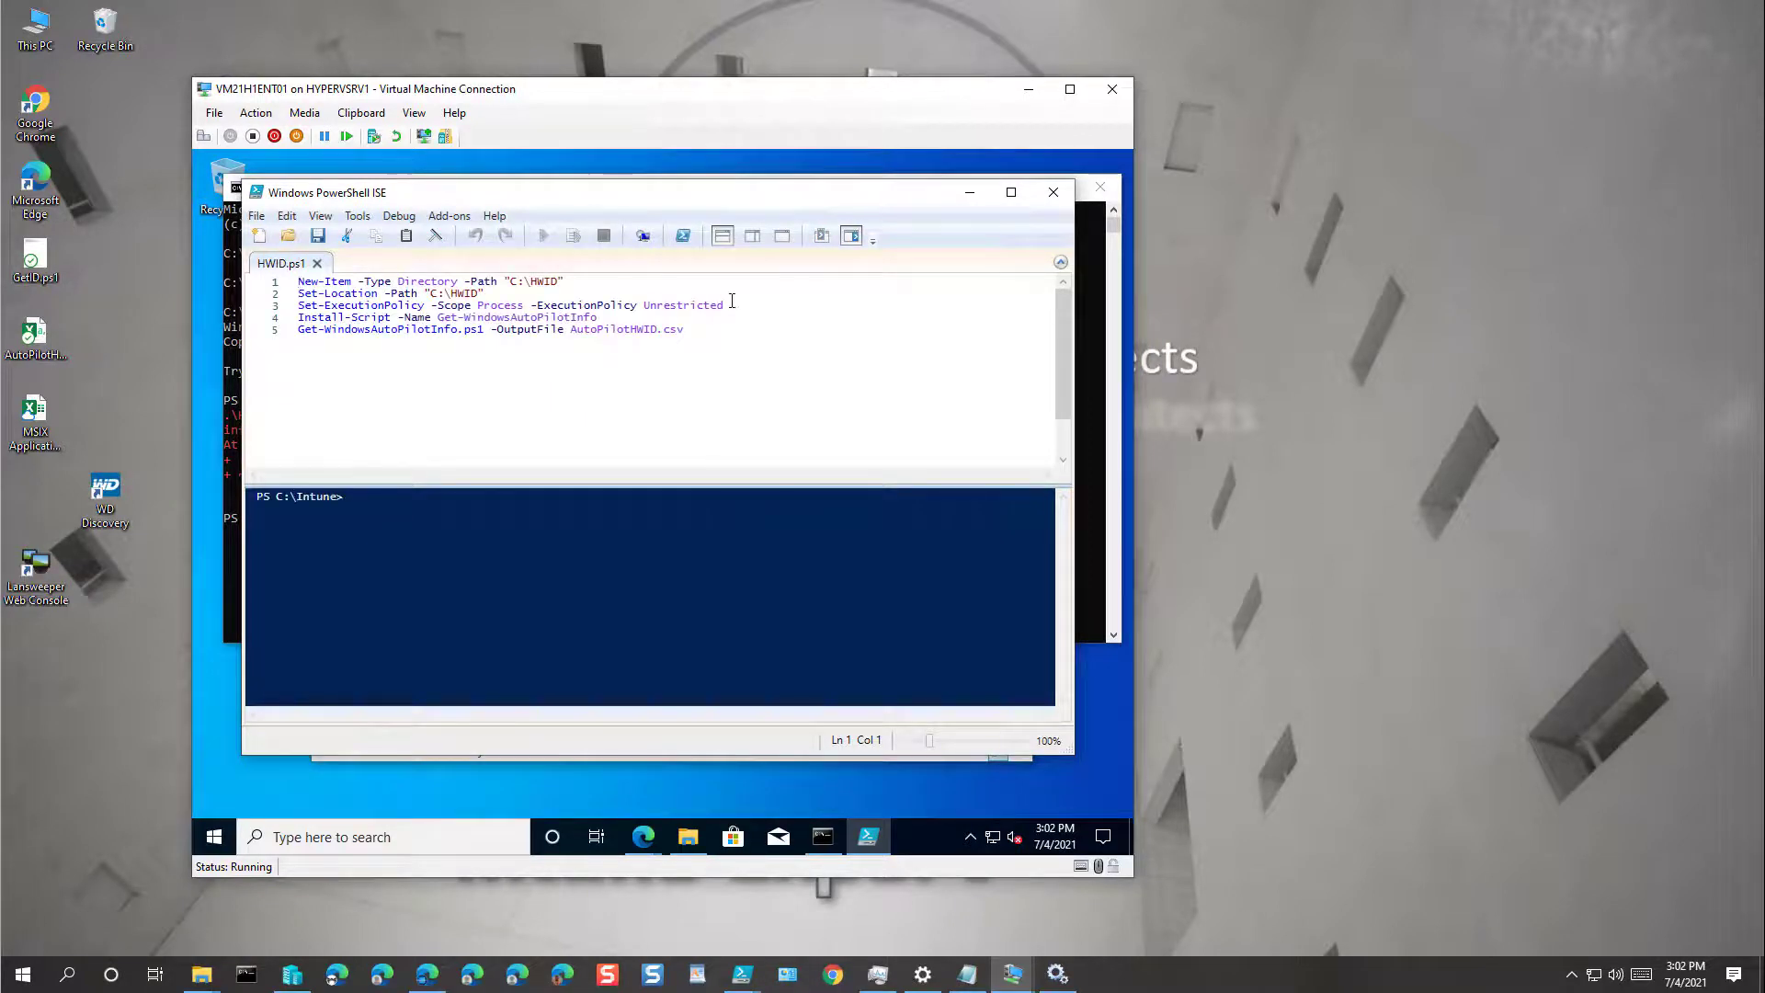
Step: Copy the Set-ExecutionPolicy line from the script and close PowerShell ISE
left_click_drag(728, 305, 606, 304)
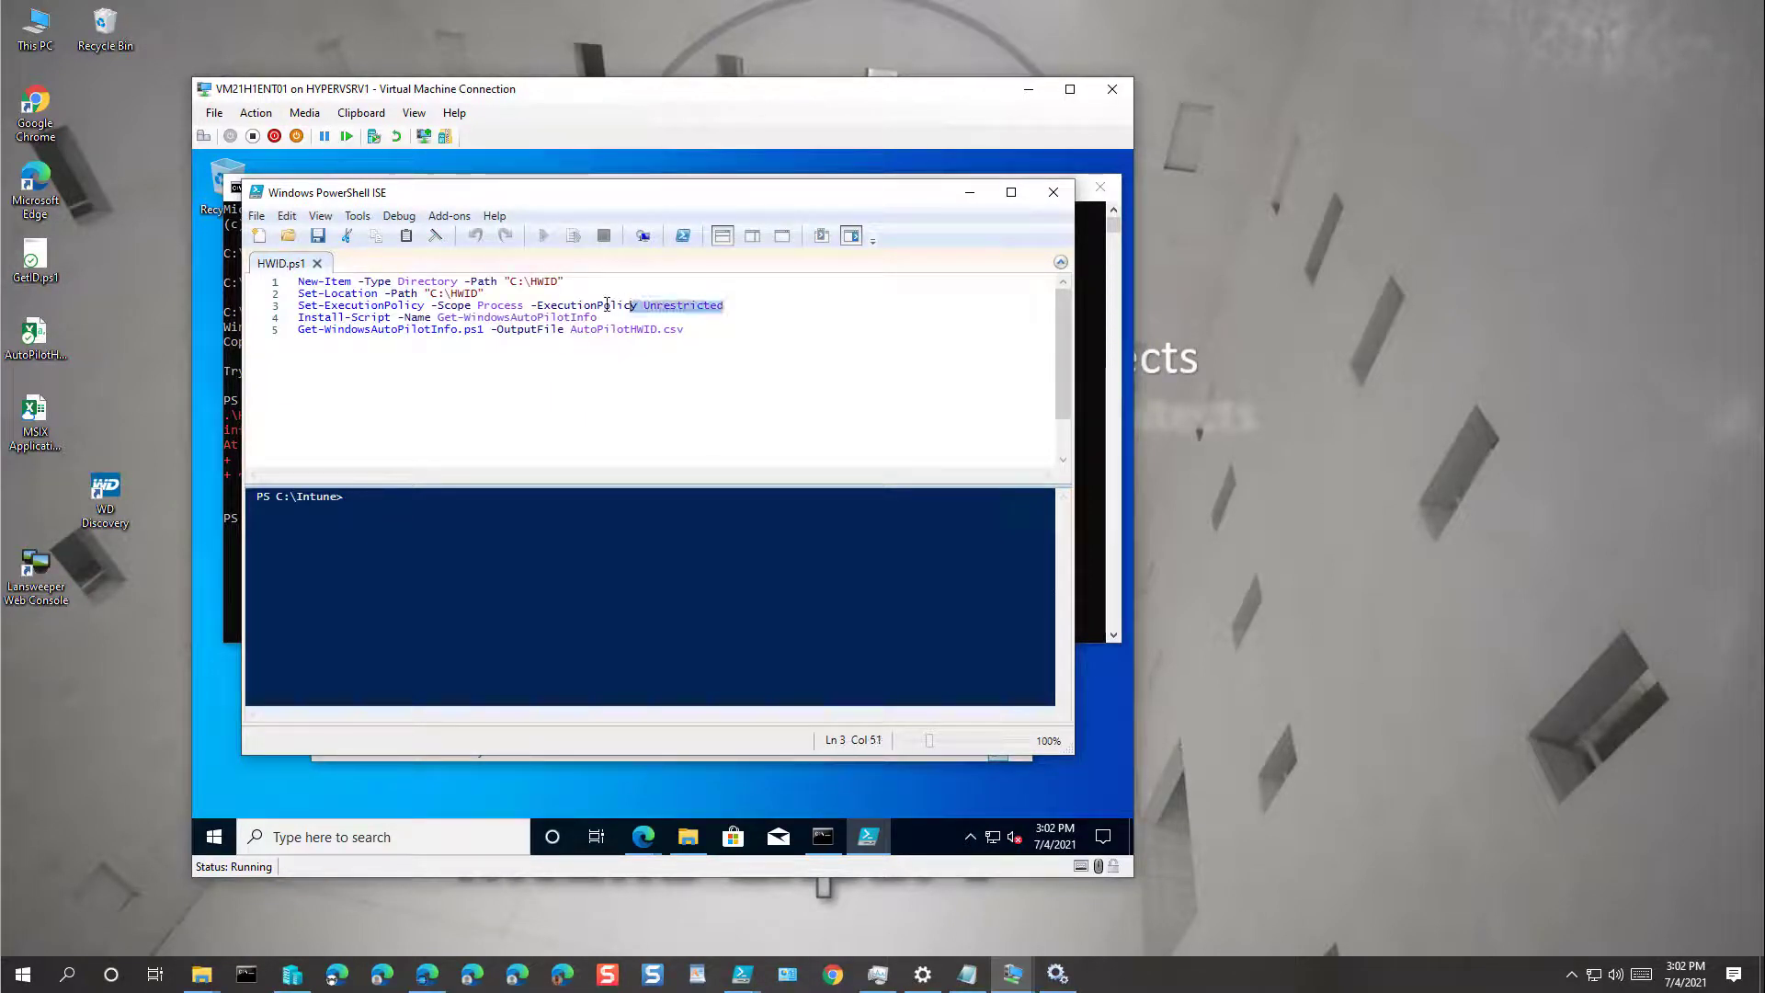
left_click_drag(393, 305, 302, 304)
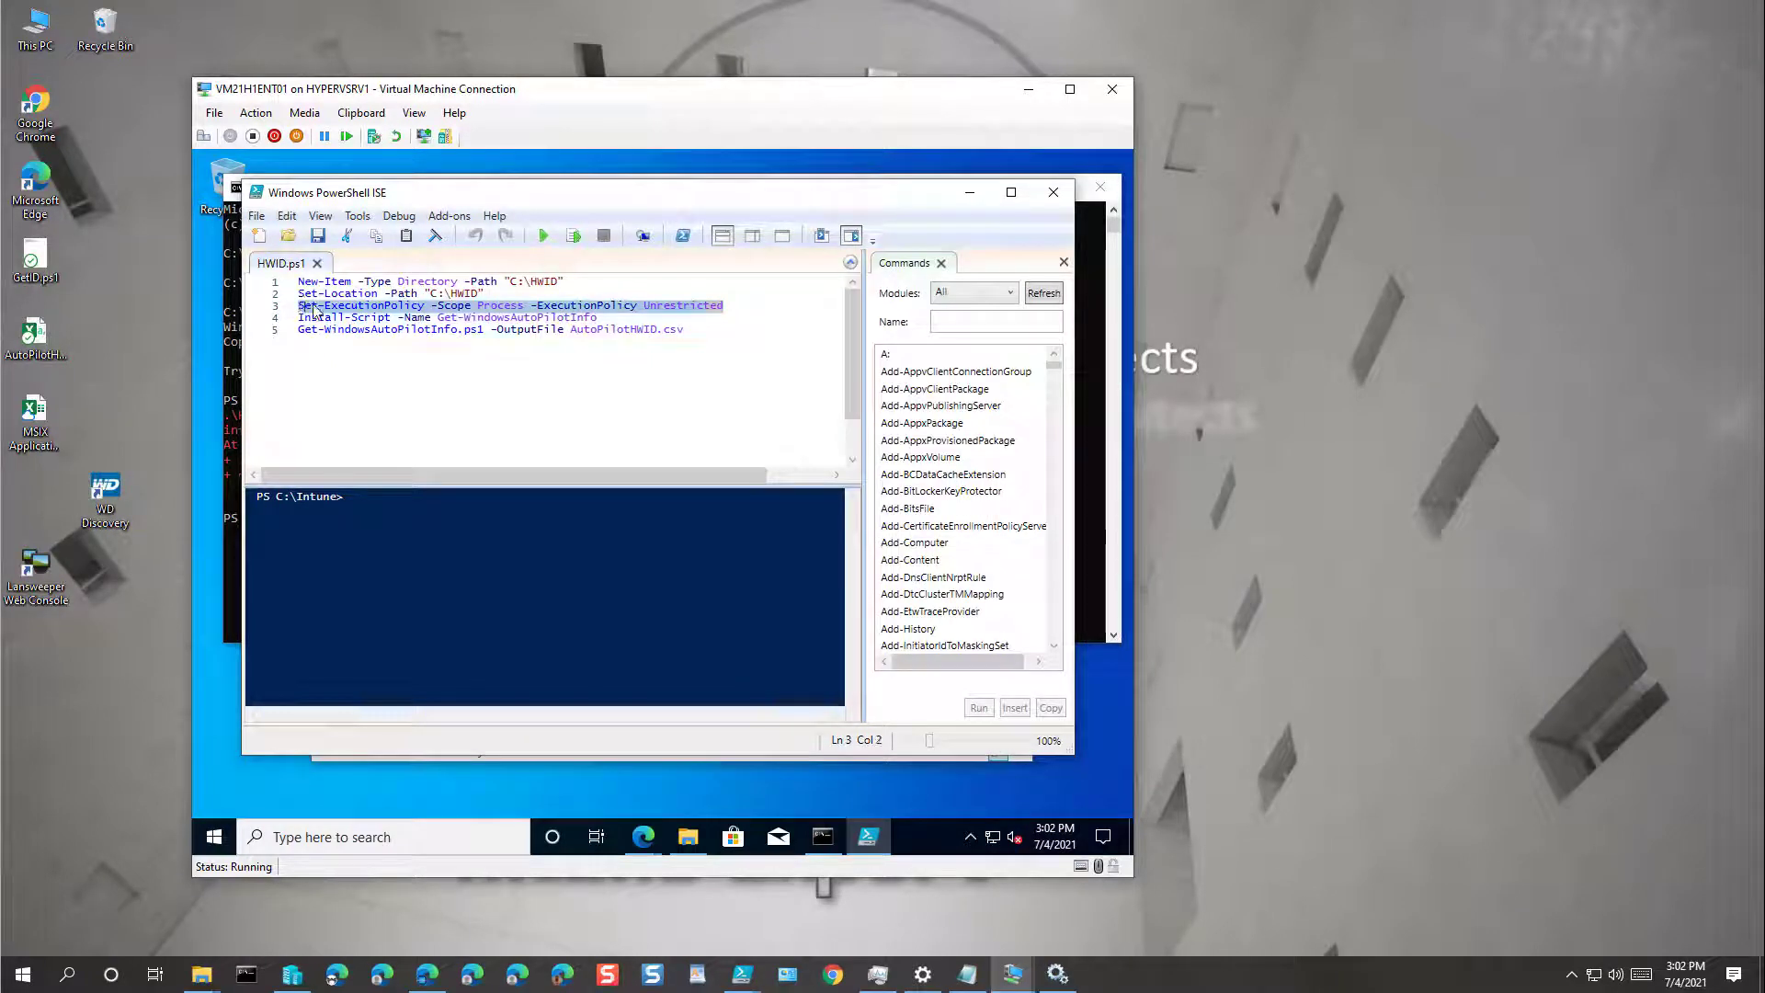
right_click(307, 307)
left_click(351, 336)
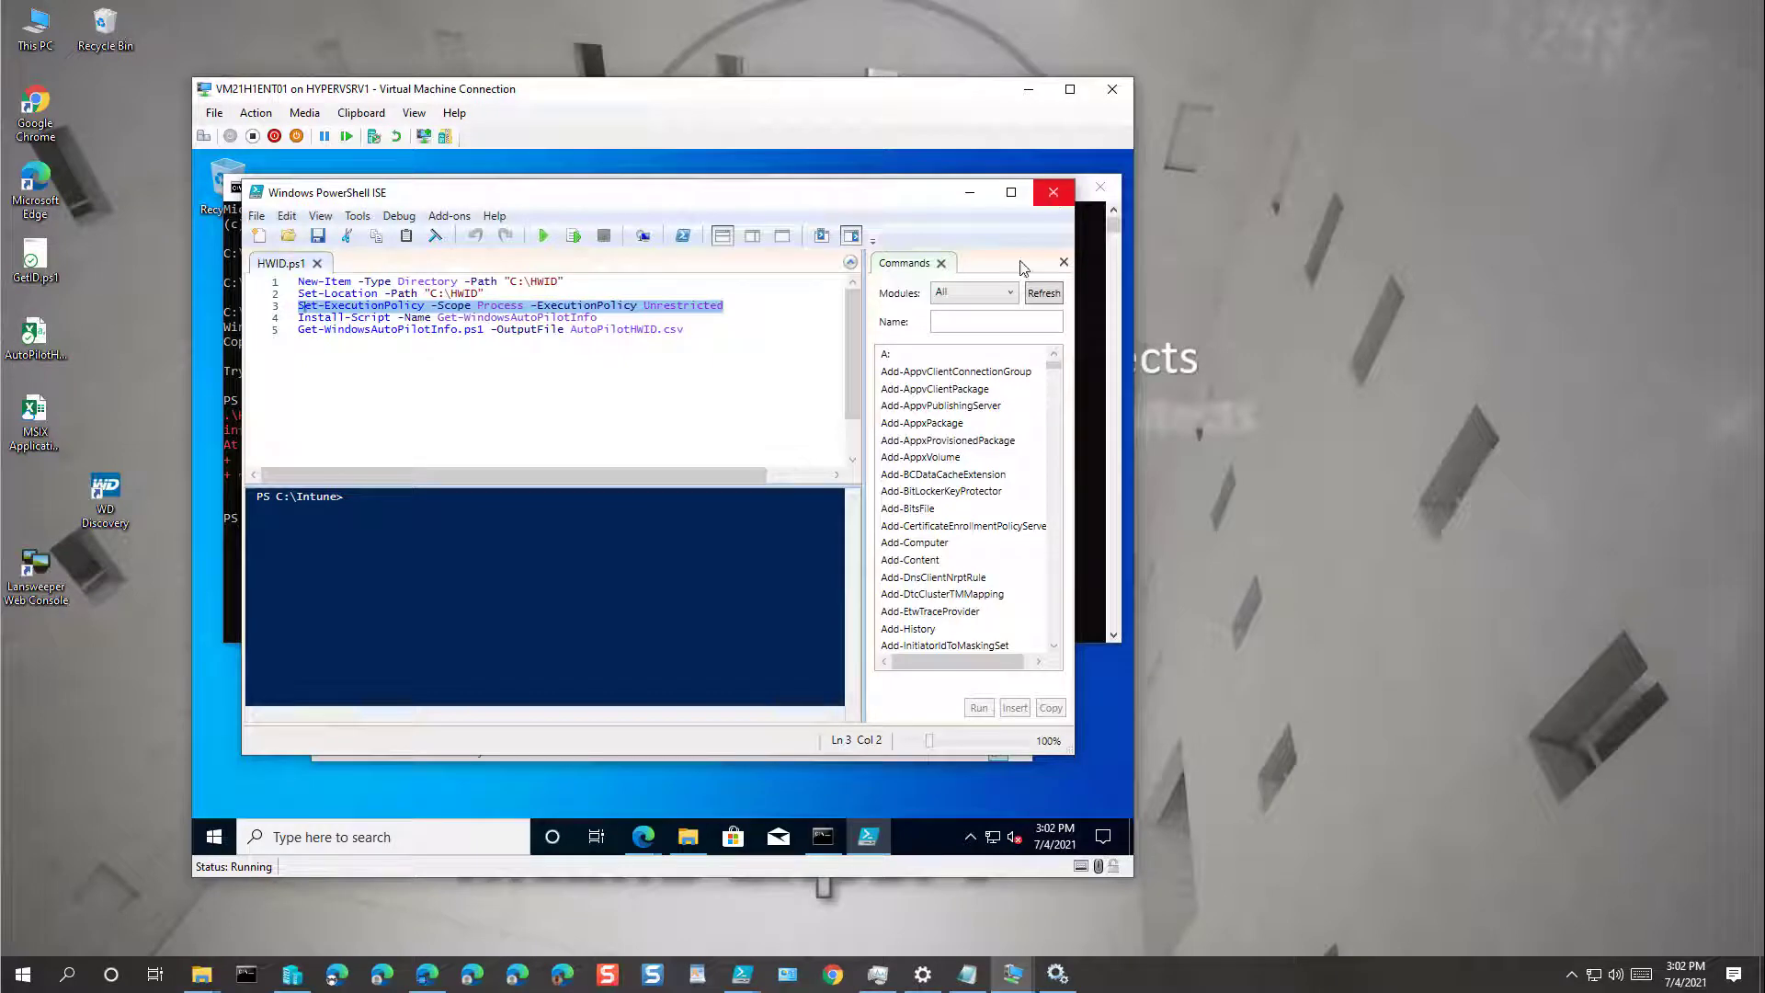
left_click(1053, 195)
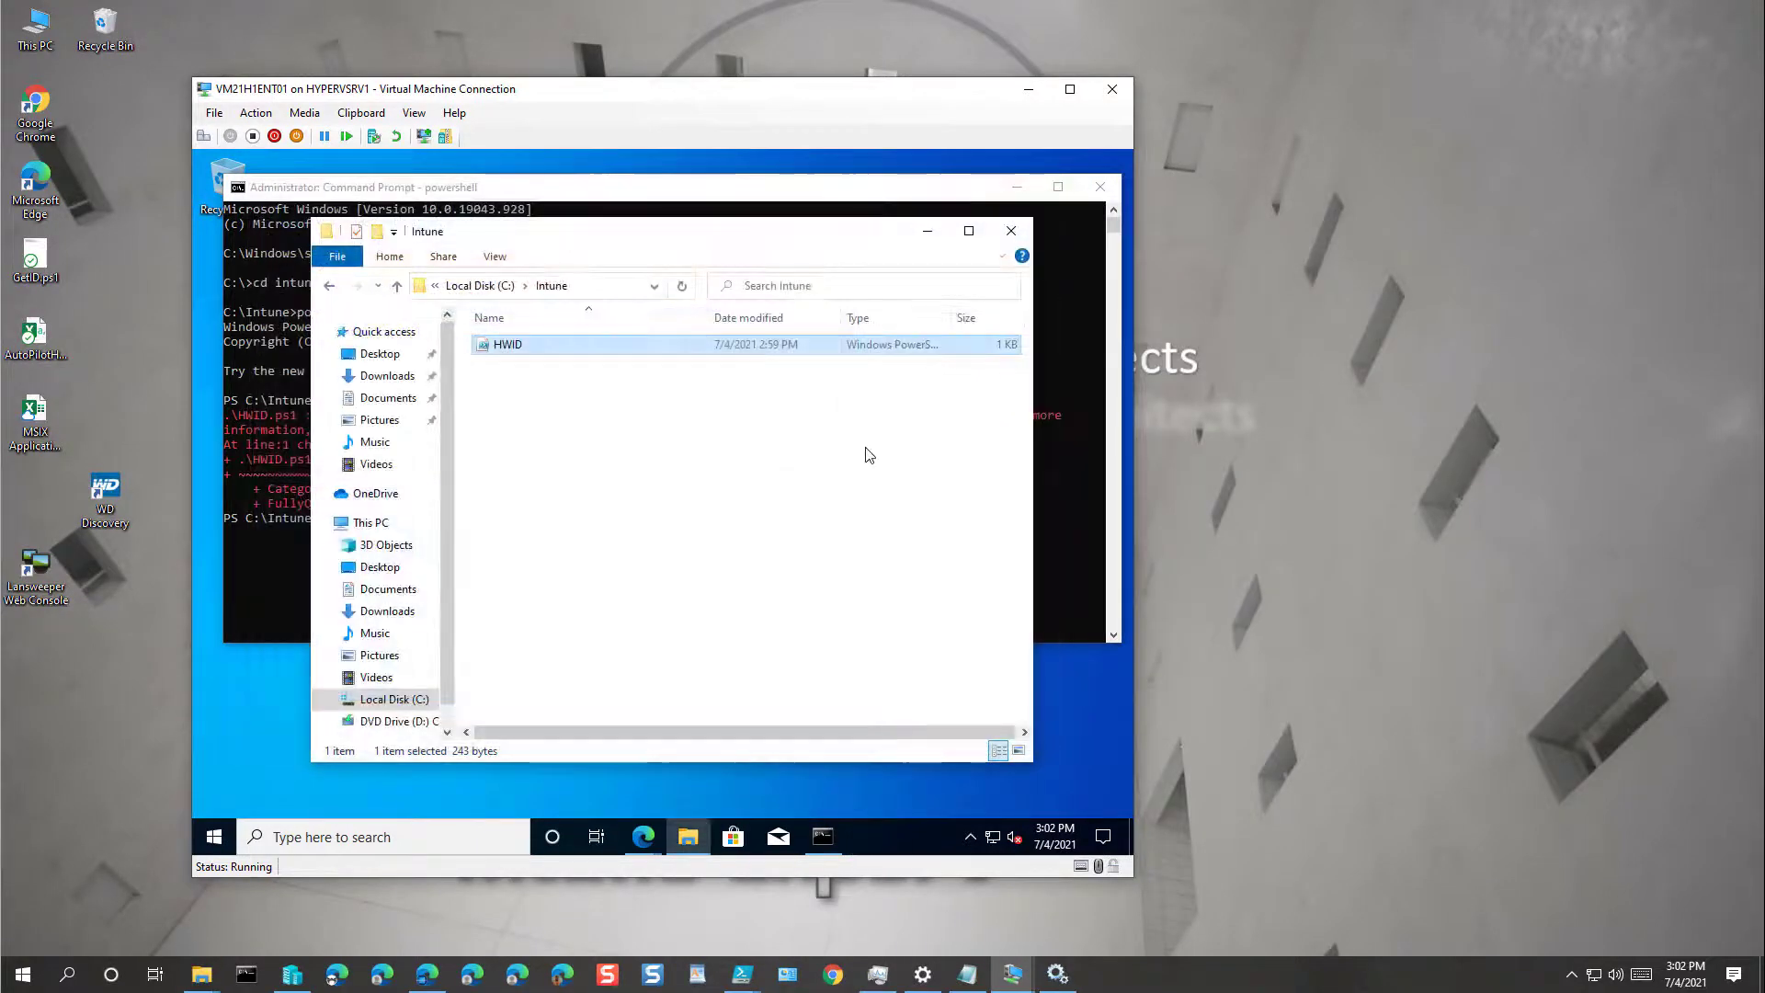
left_click(926, 196)
Step: Paste the Set-ExecutionPolicy Unrestricted command into the console and rerun .\HWID.ps1
right_click(873, 311)
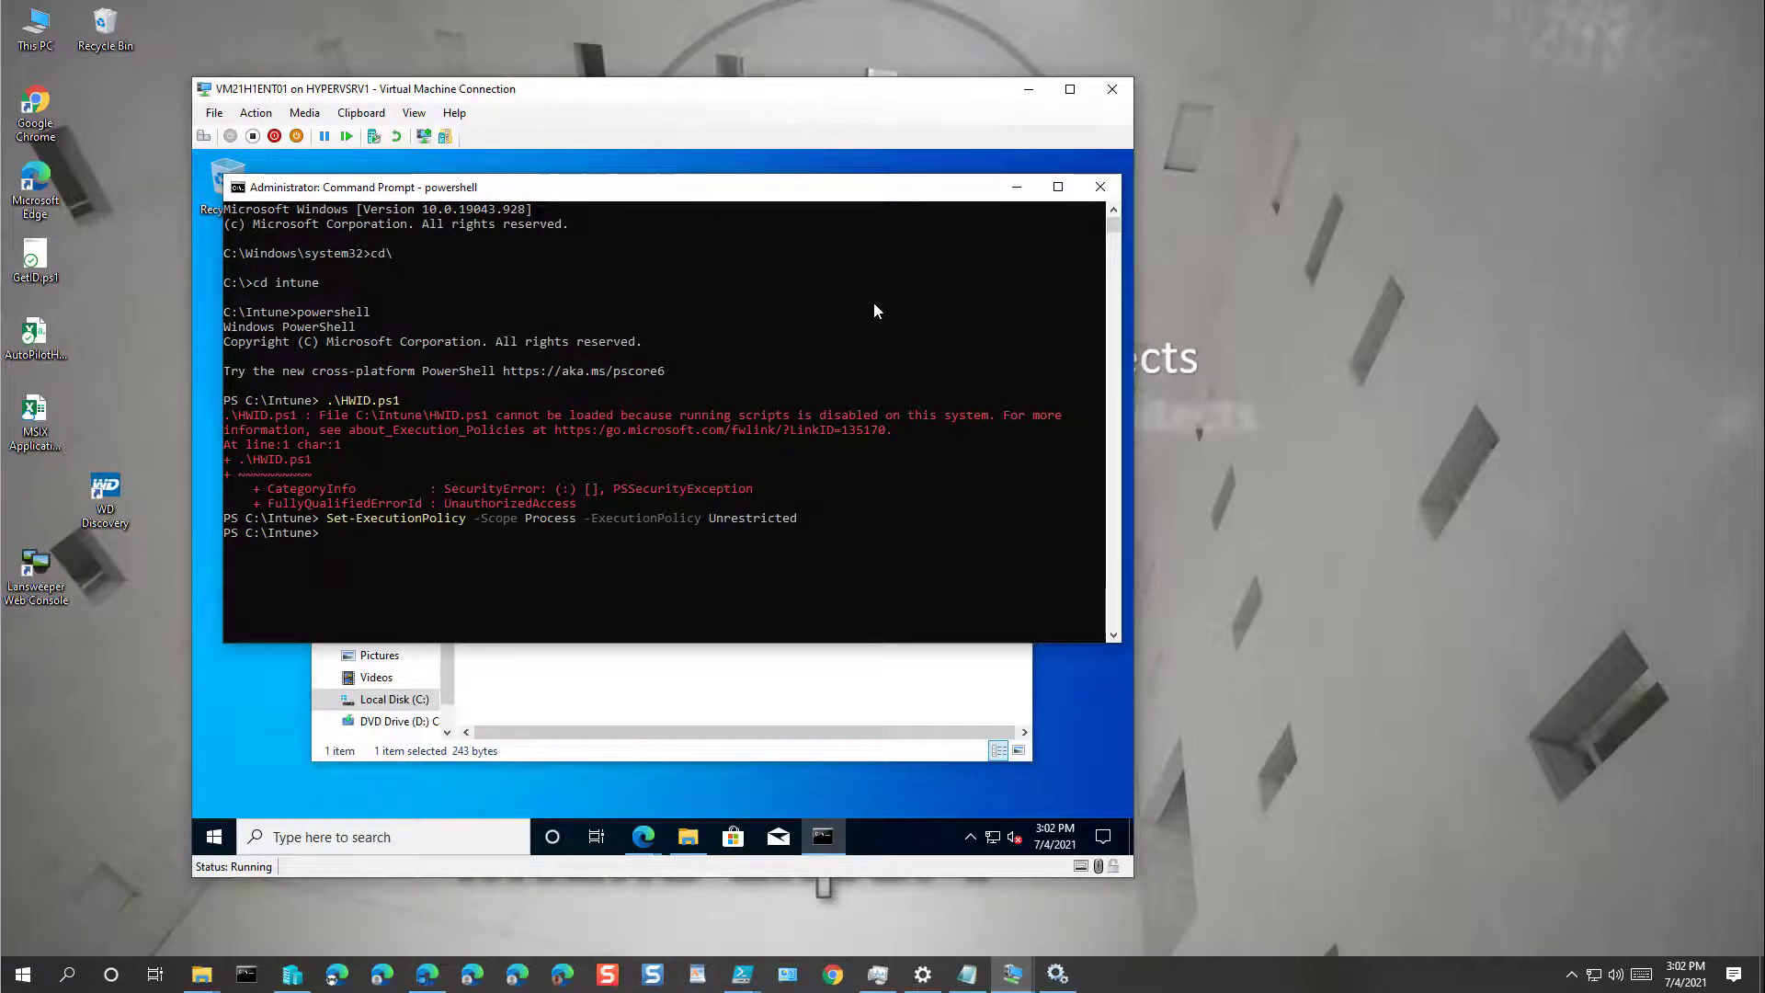
key("Up")
key("Up")
key("Return")
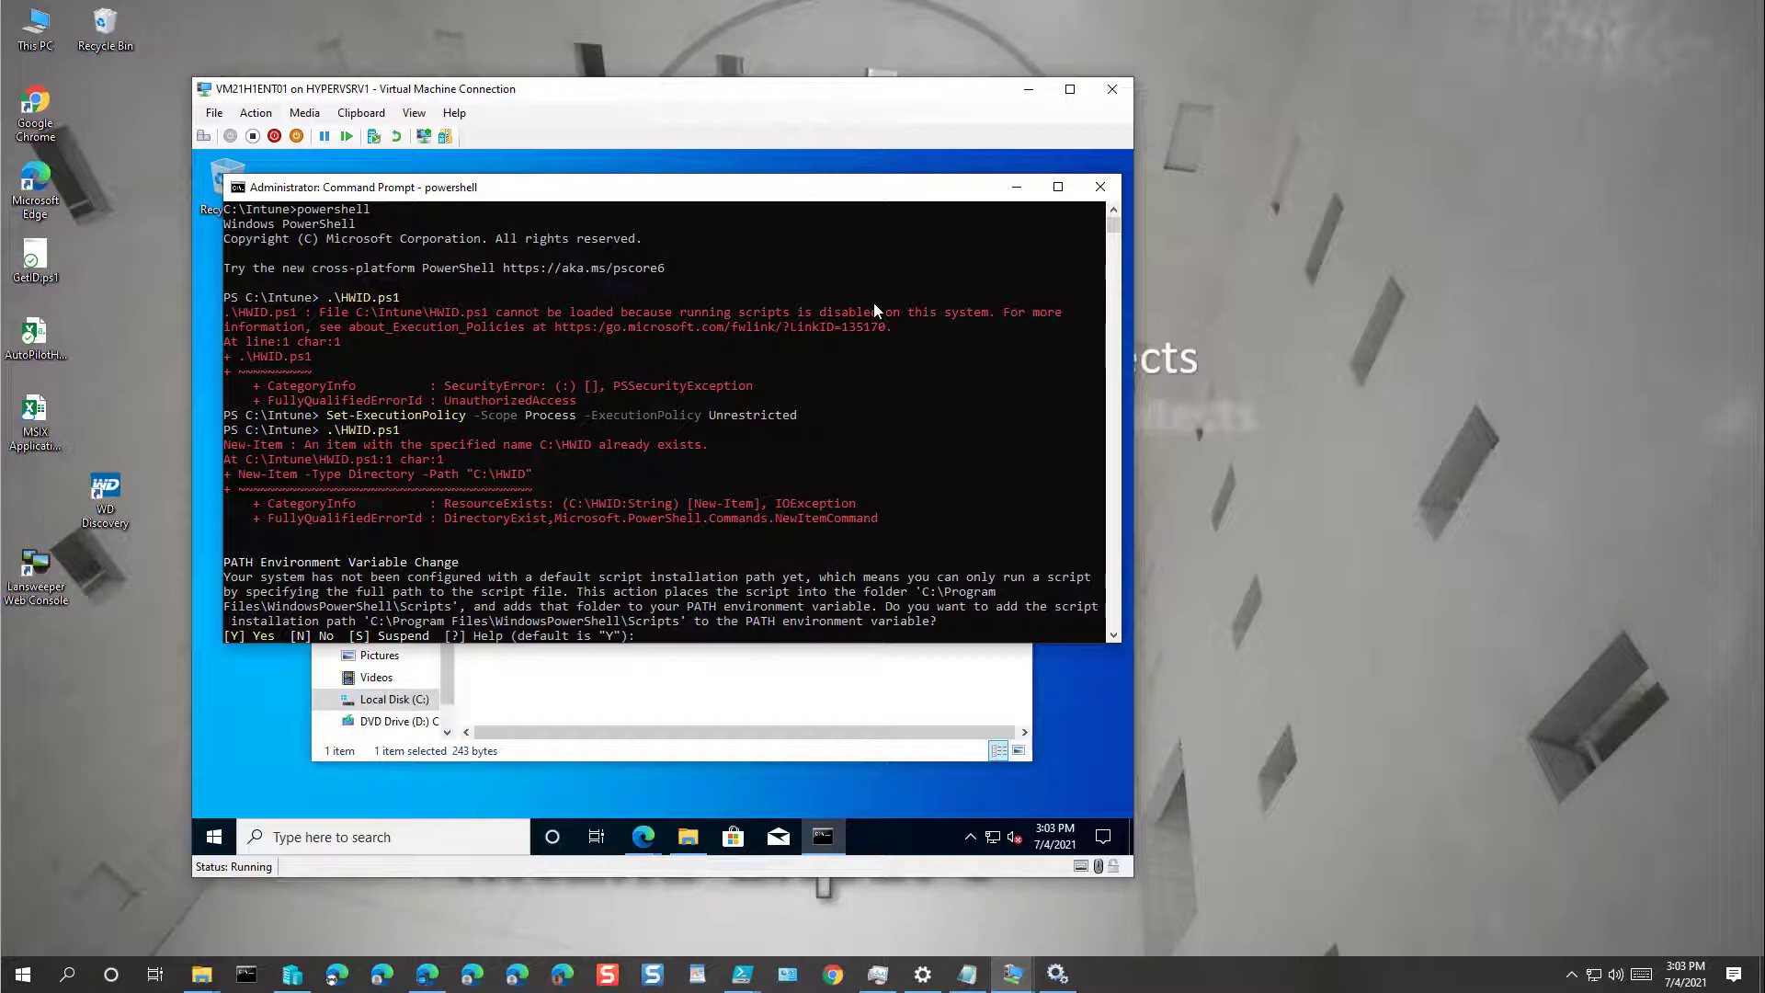
Step: Answer Y to the PATH and NuGet prompts and A to the untrusted repository, then close both windows
type("Y")
key("Return")
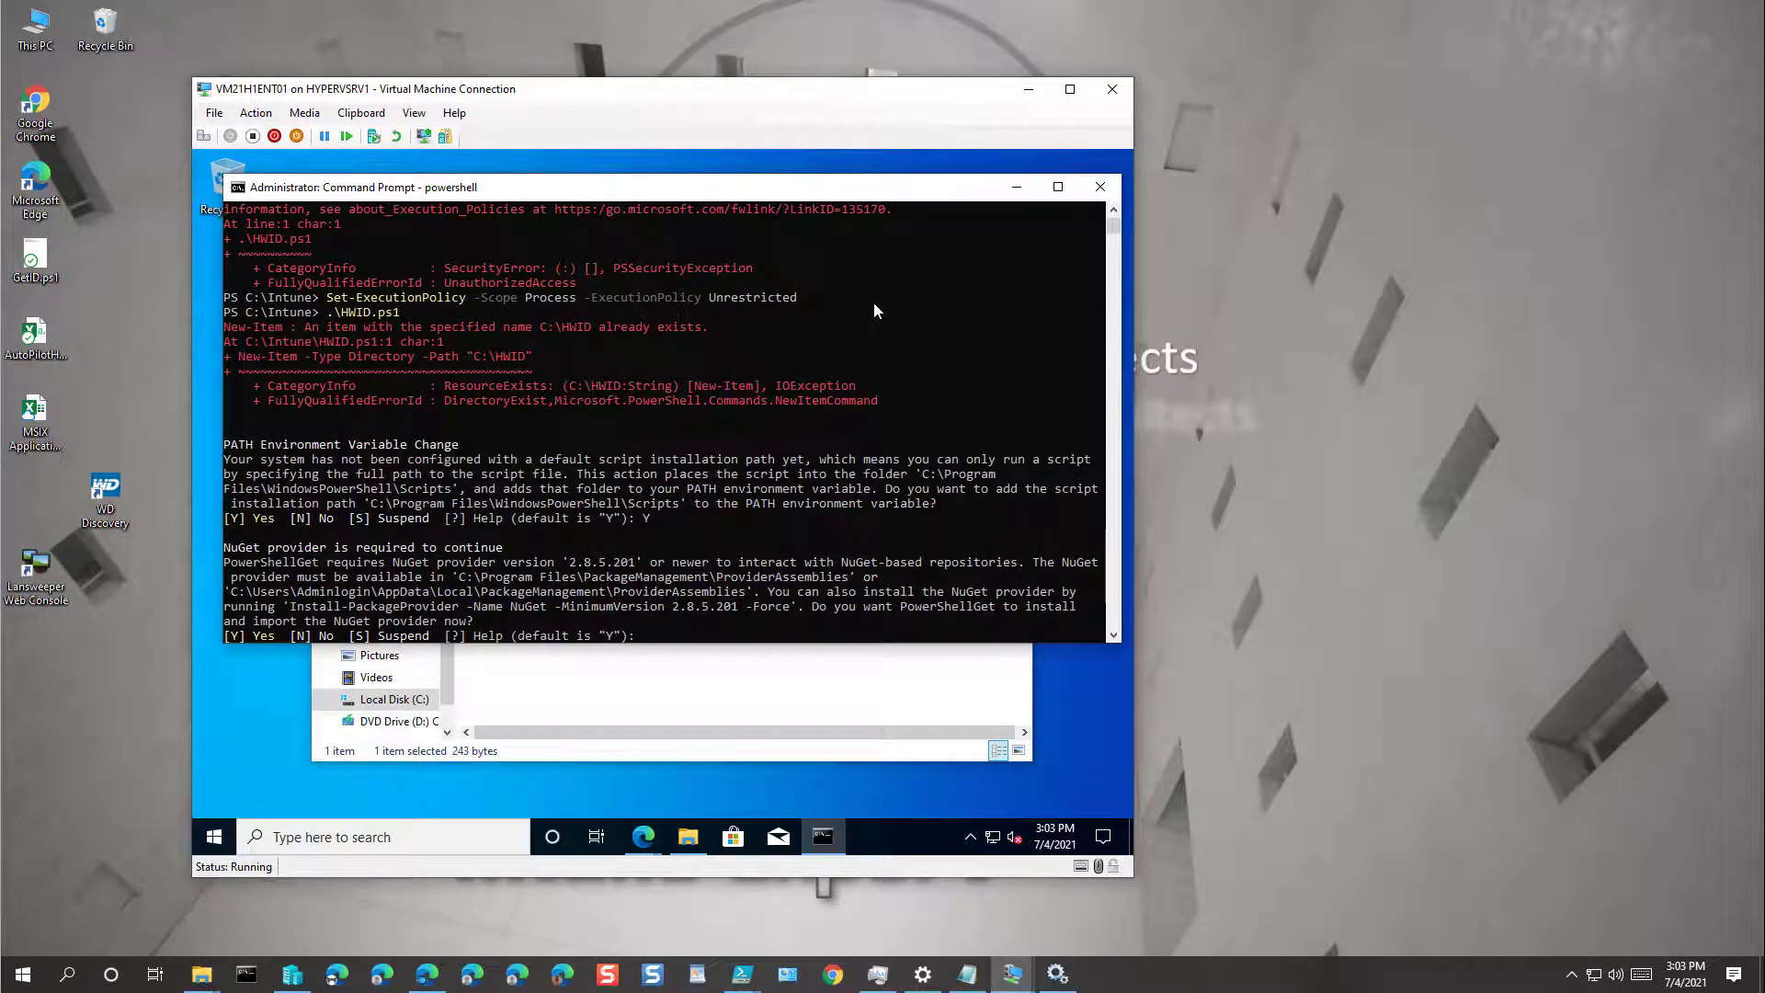
type("Y")
key("Return")
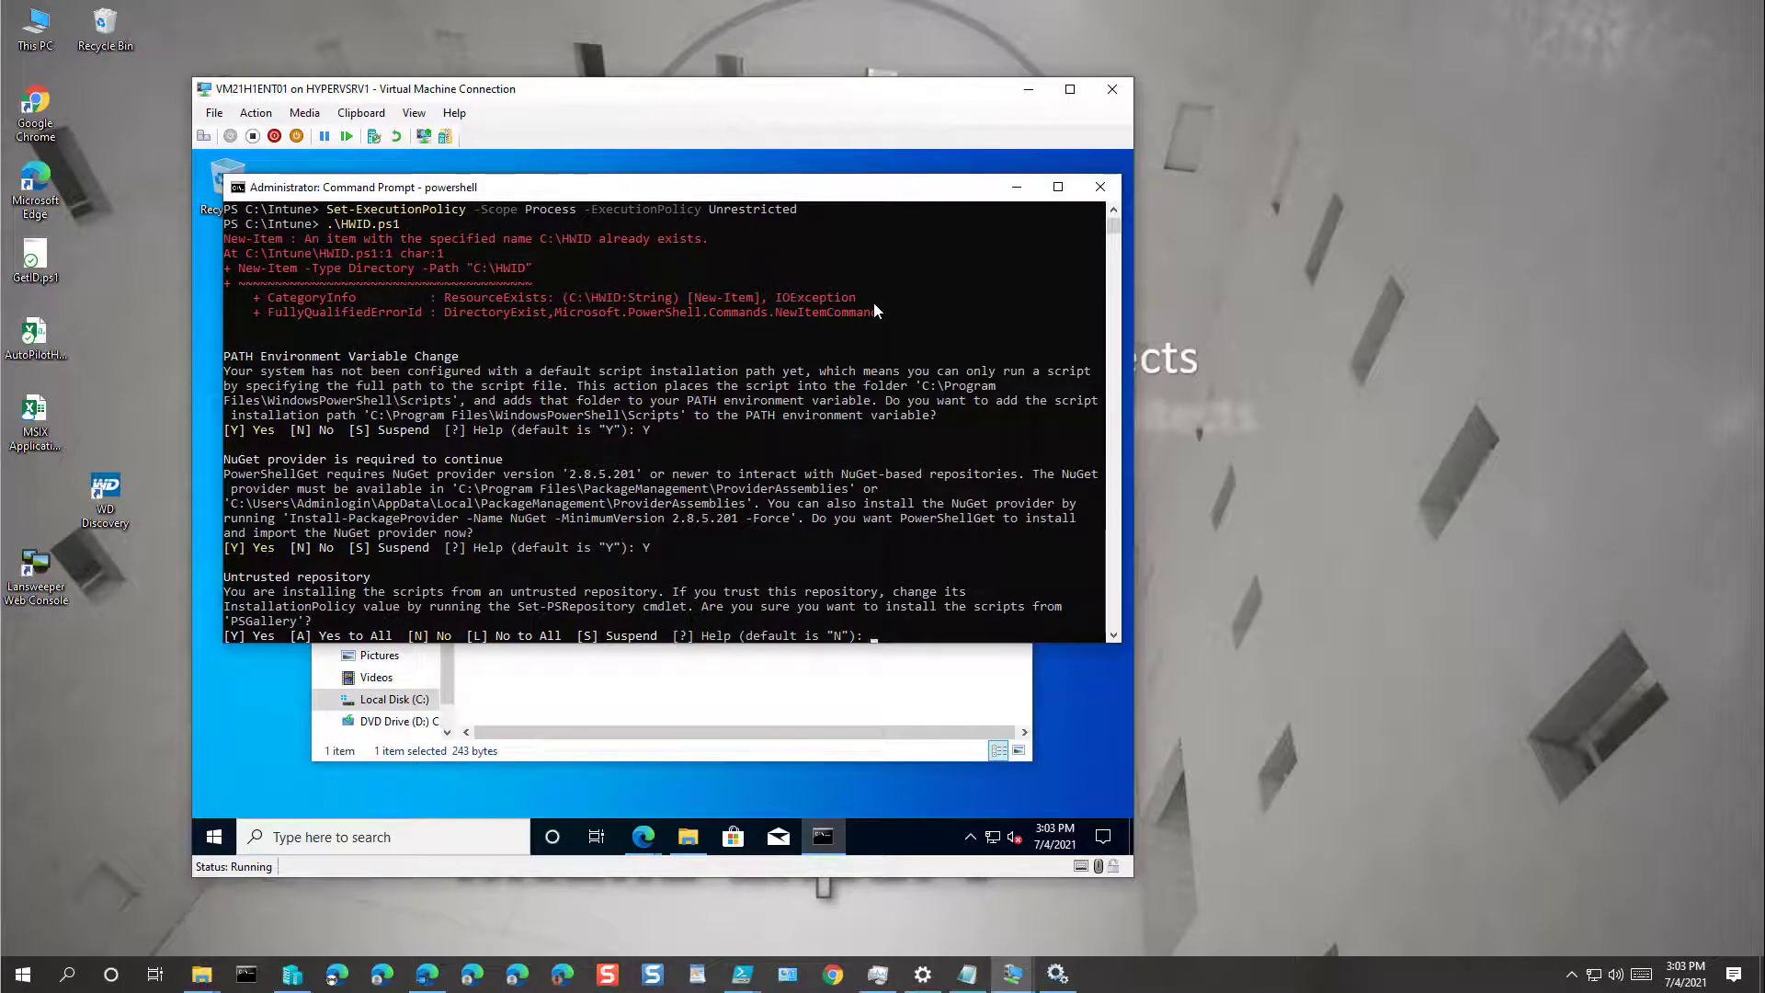
type("A")
key("Return")
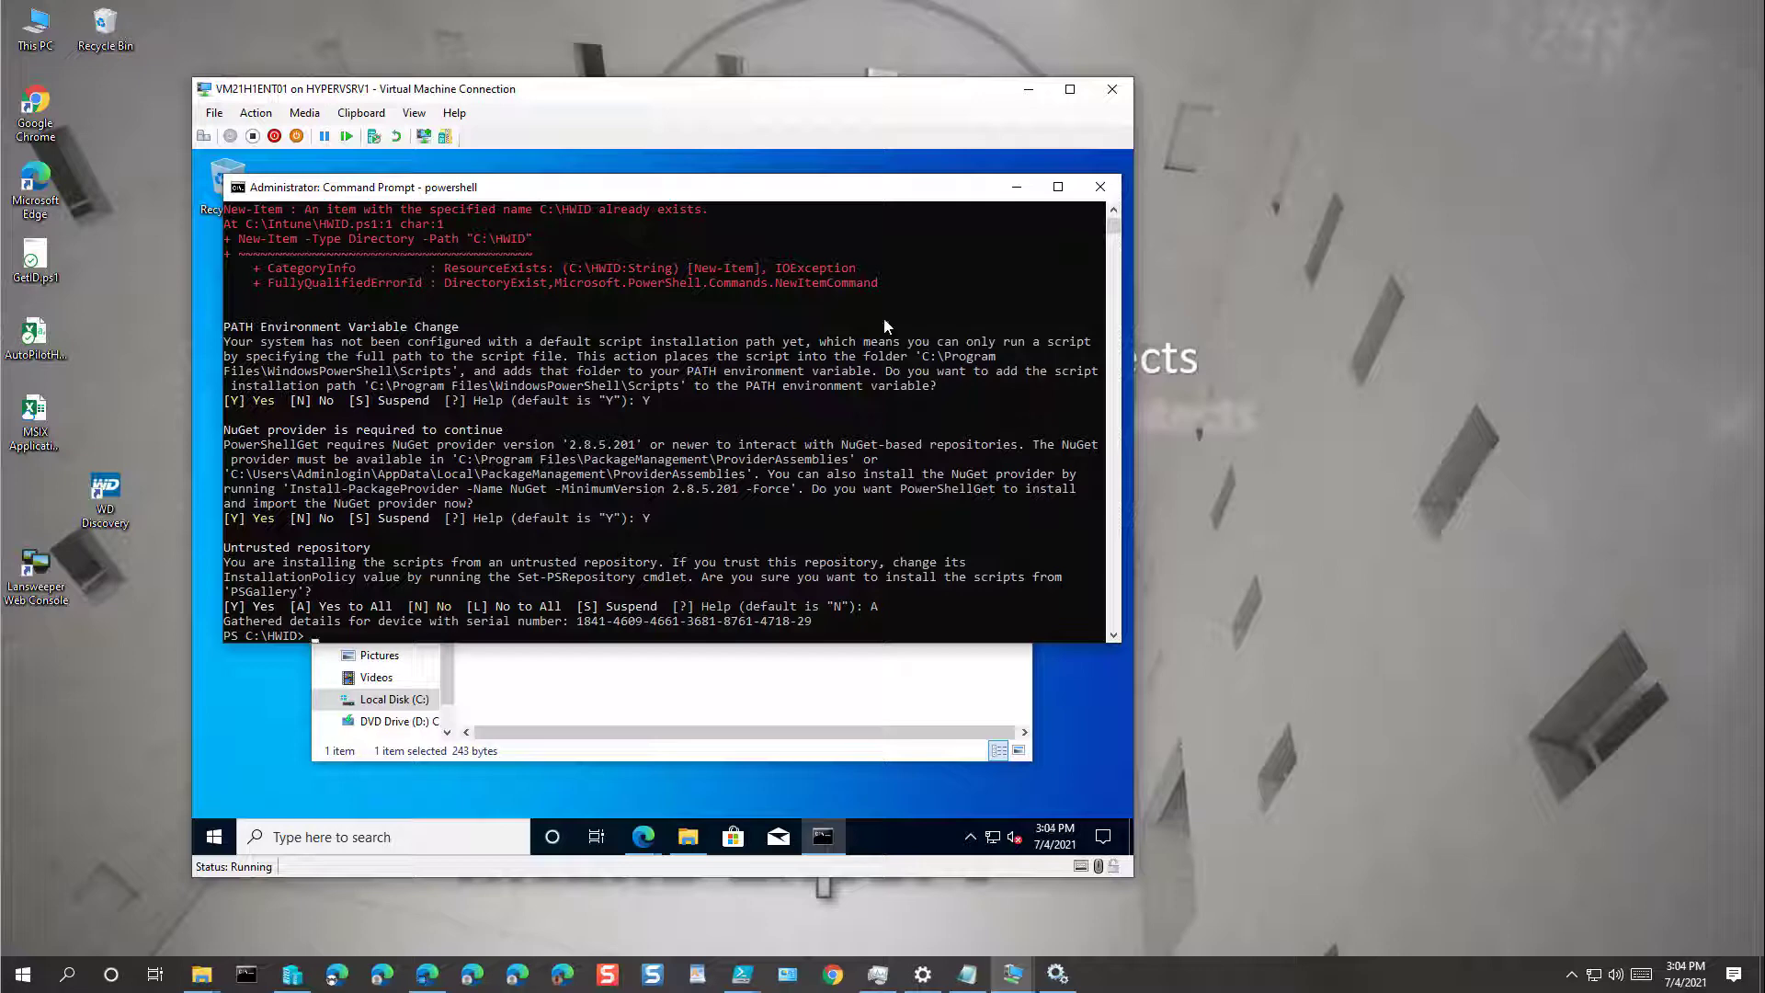
left_click(1100, 186)
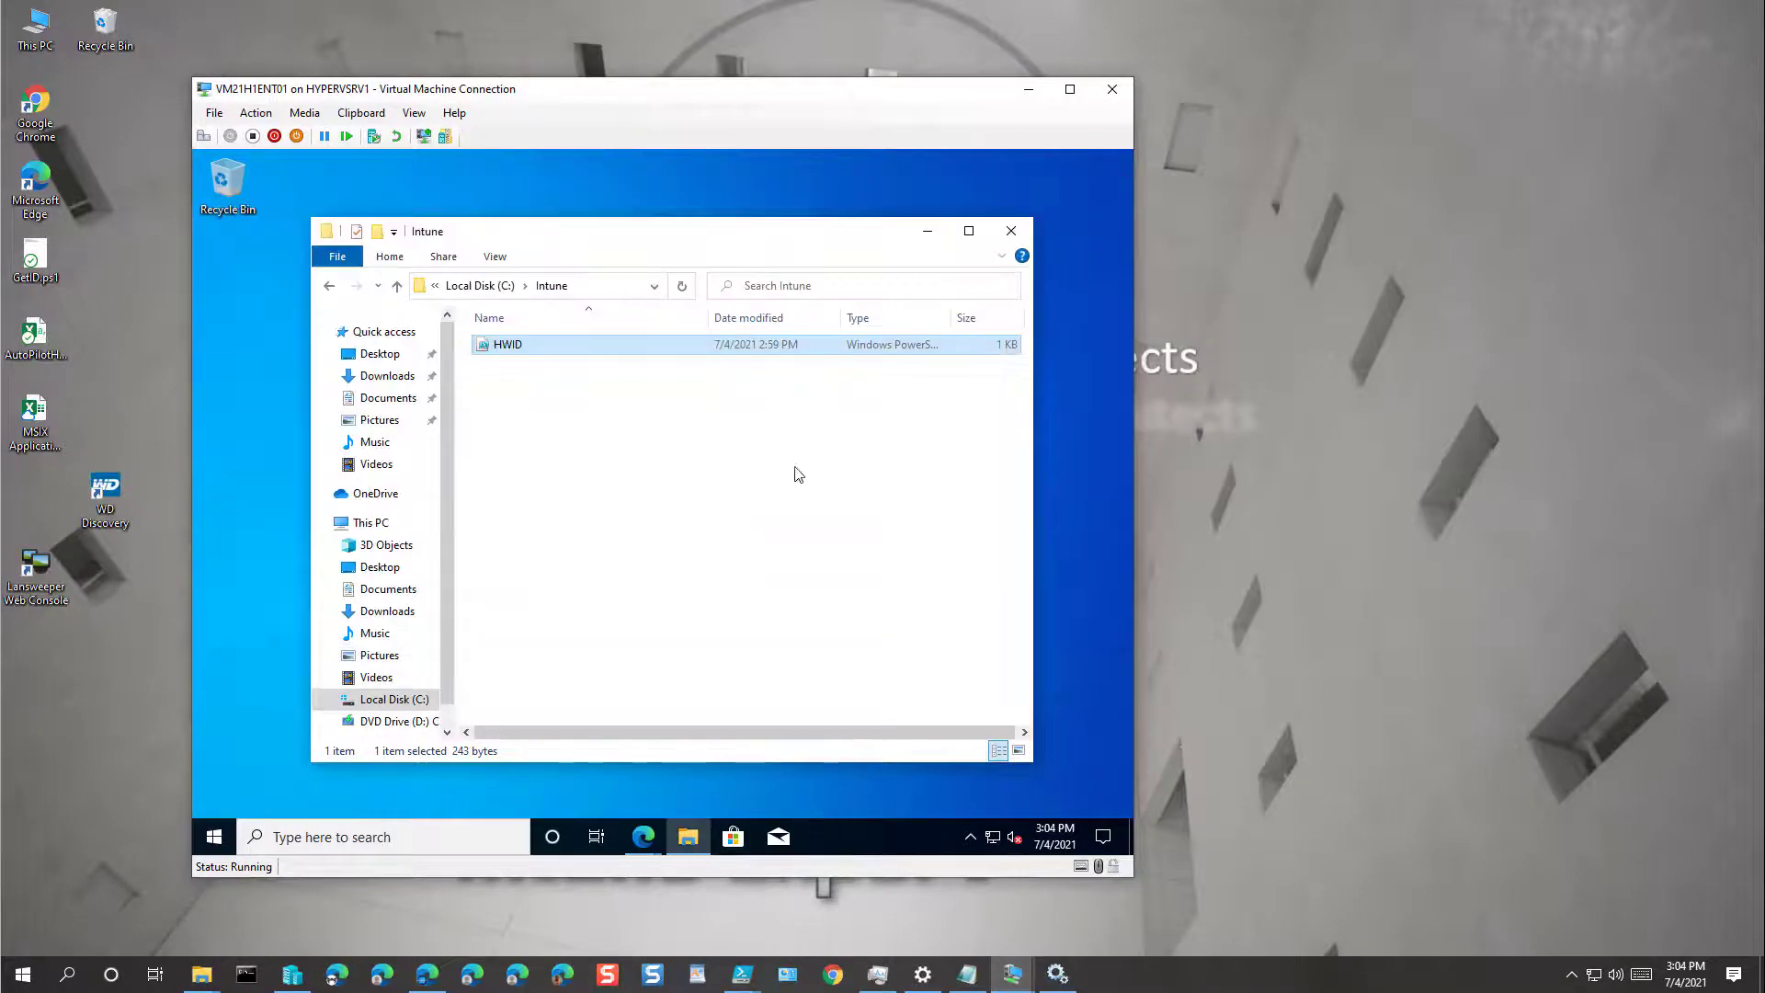
left_click(1011, 230)
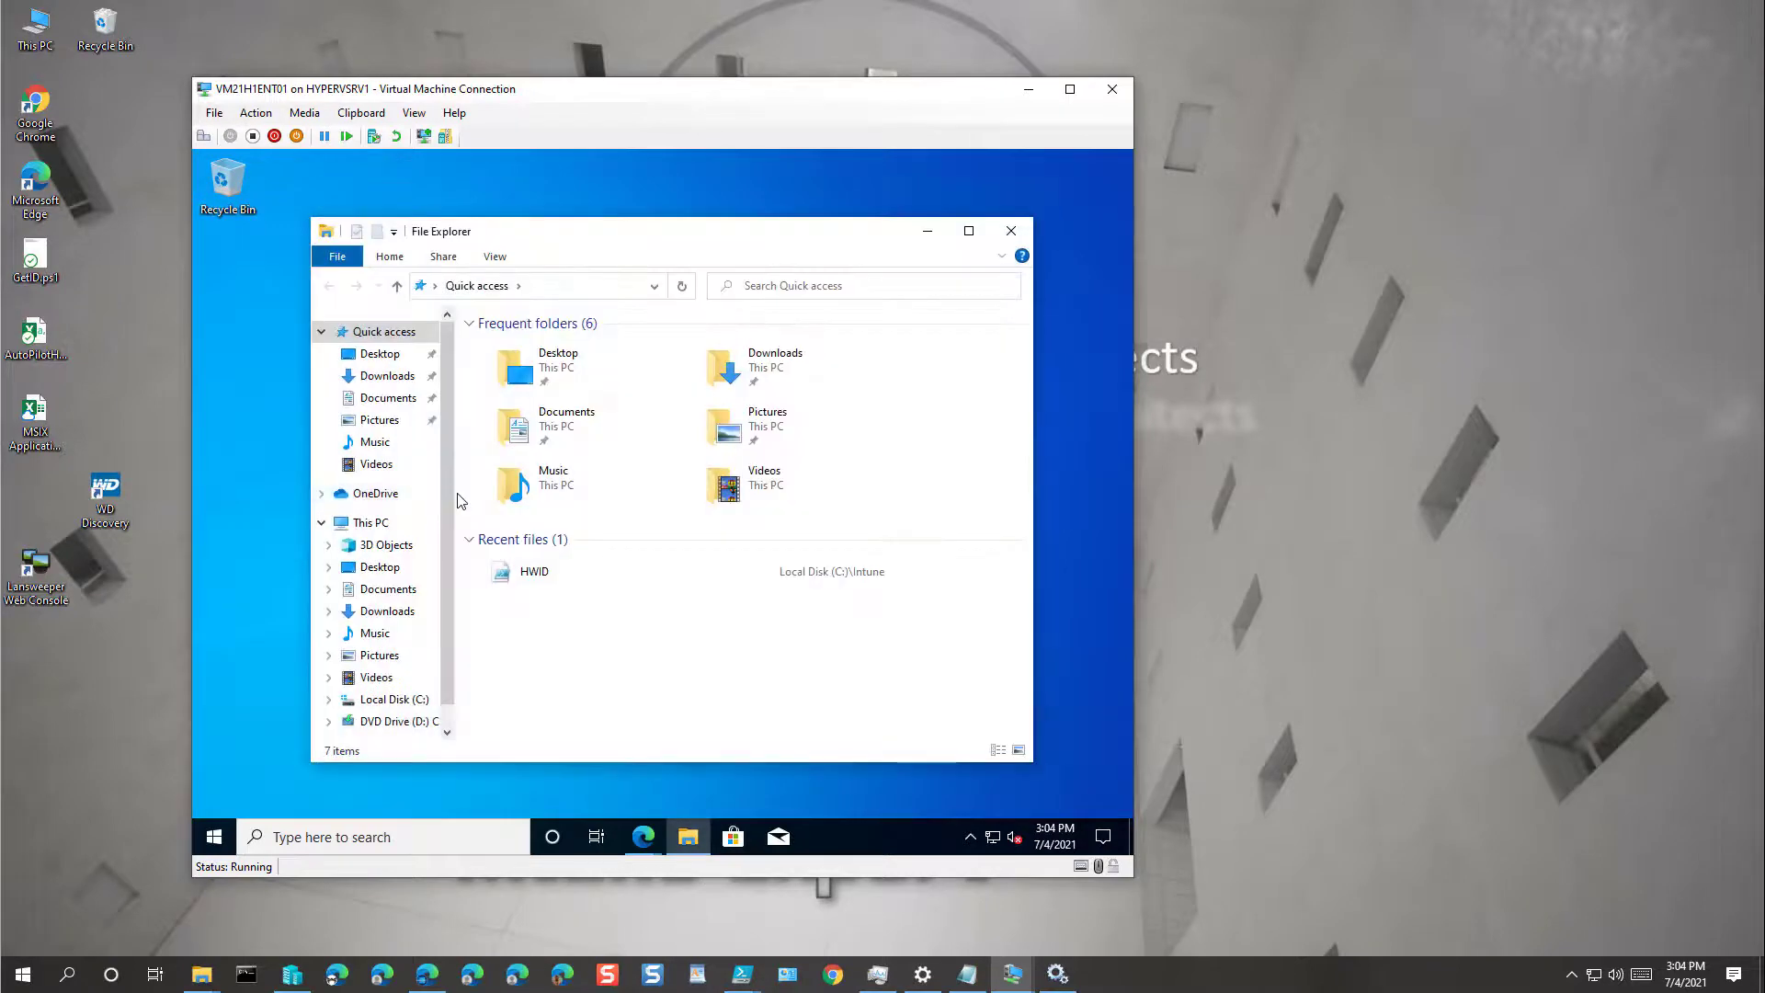
Step: Copy AutoPilotHWID.csv from the VM's C:\HWID folder
left_click_drag(459, 494, 491, 497)
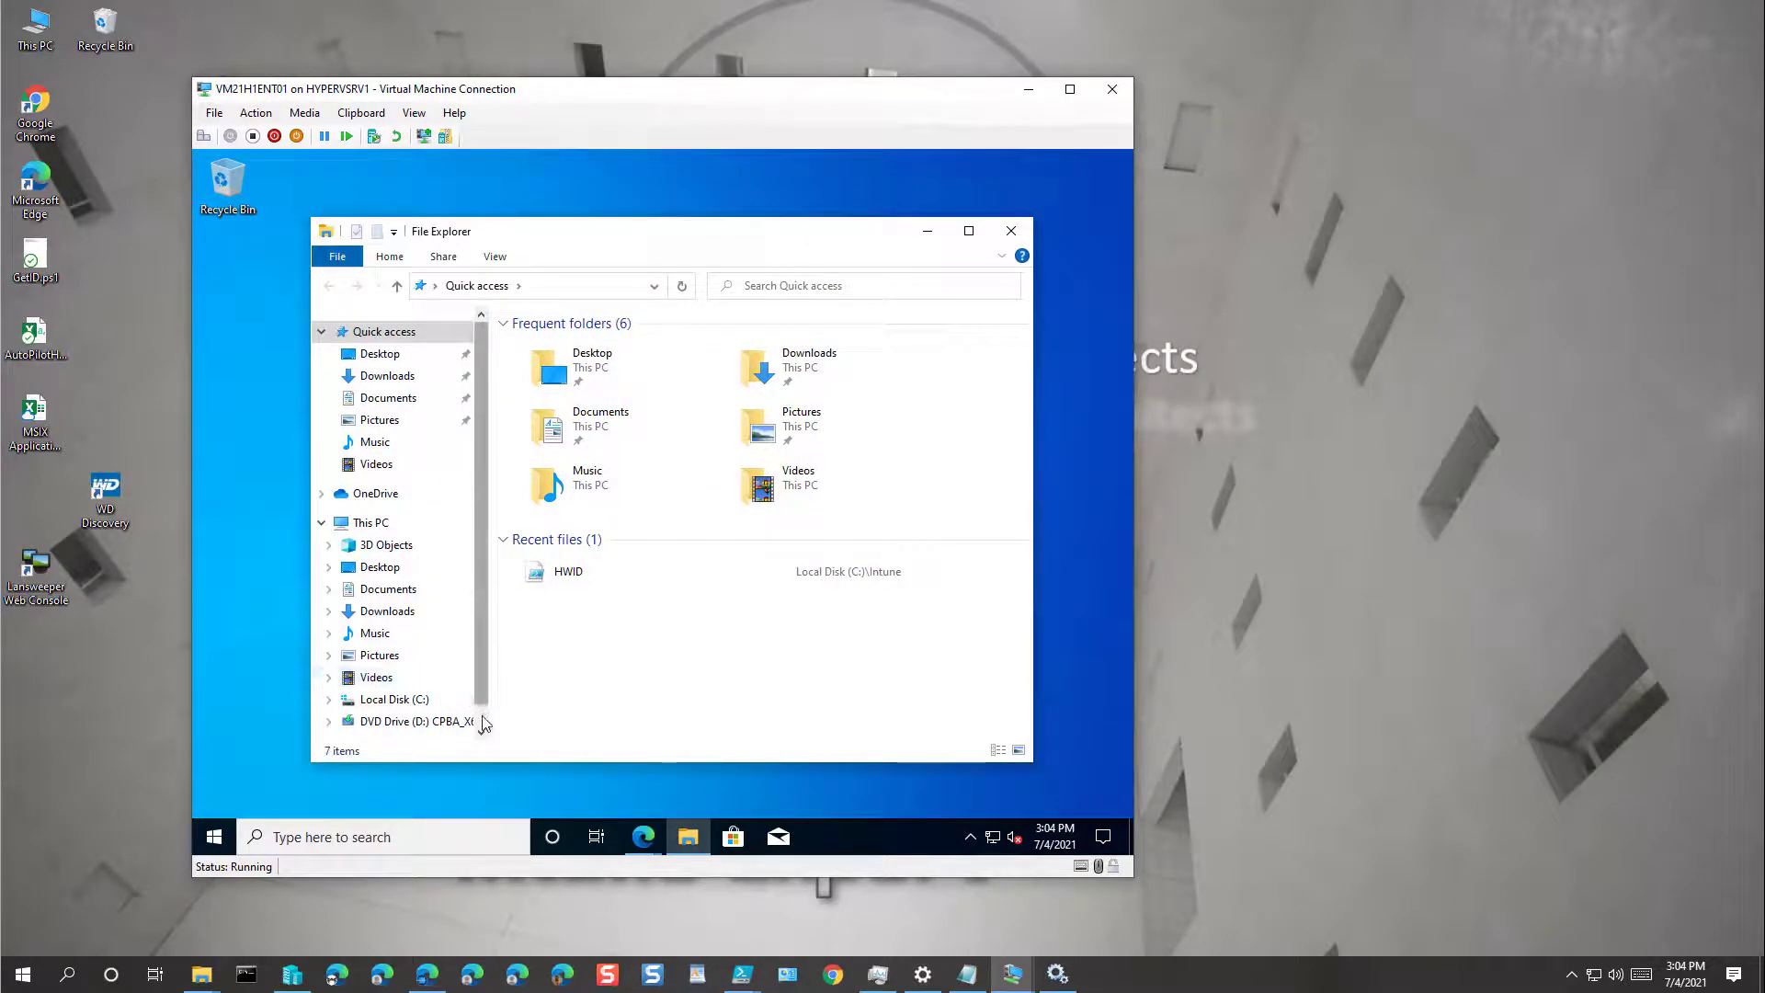
scroll(413, 689, "down", 1)
left_click(395, 663)
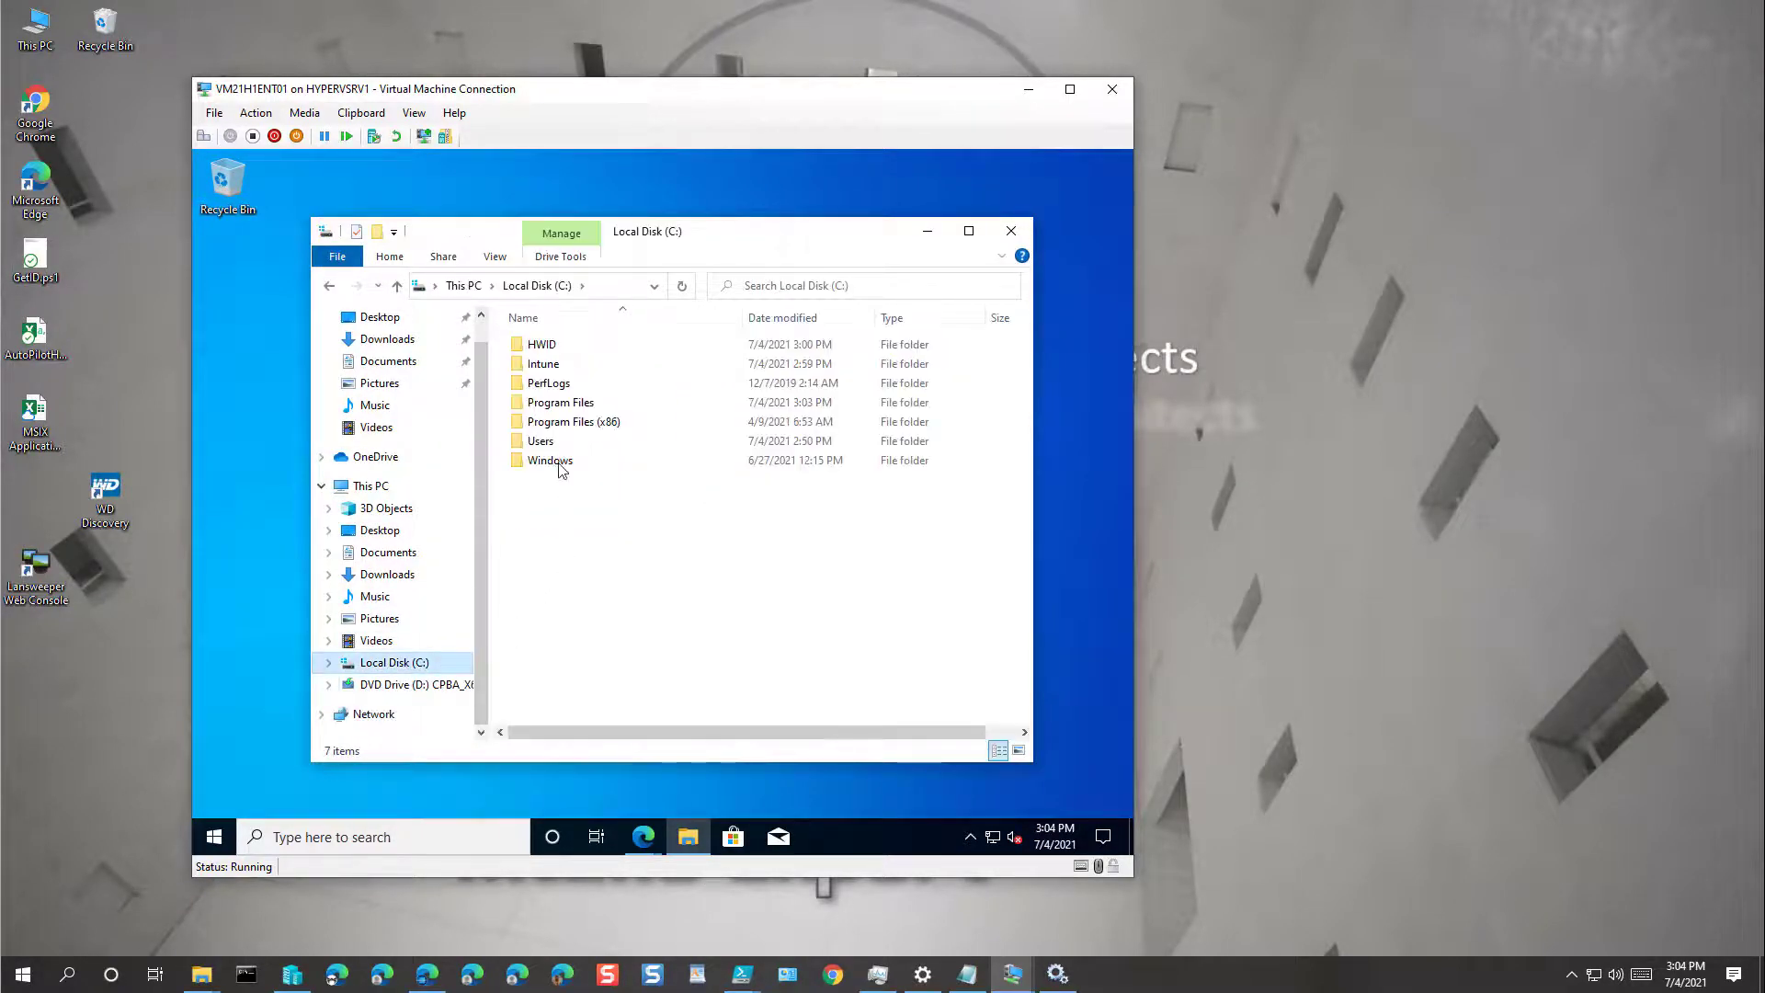
double_click(542, 345)
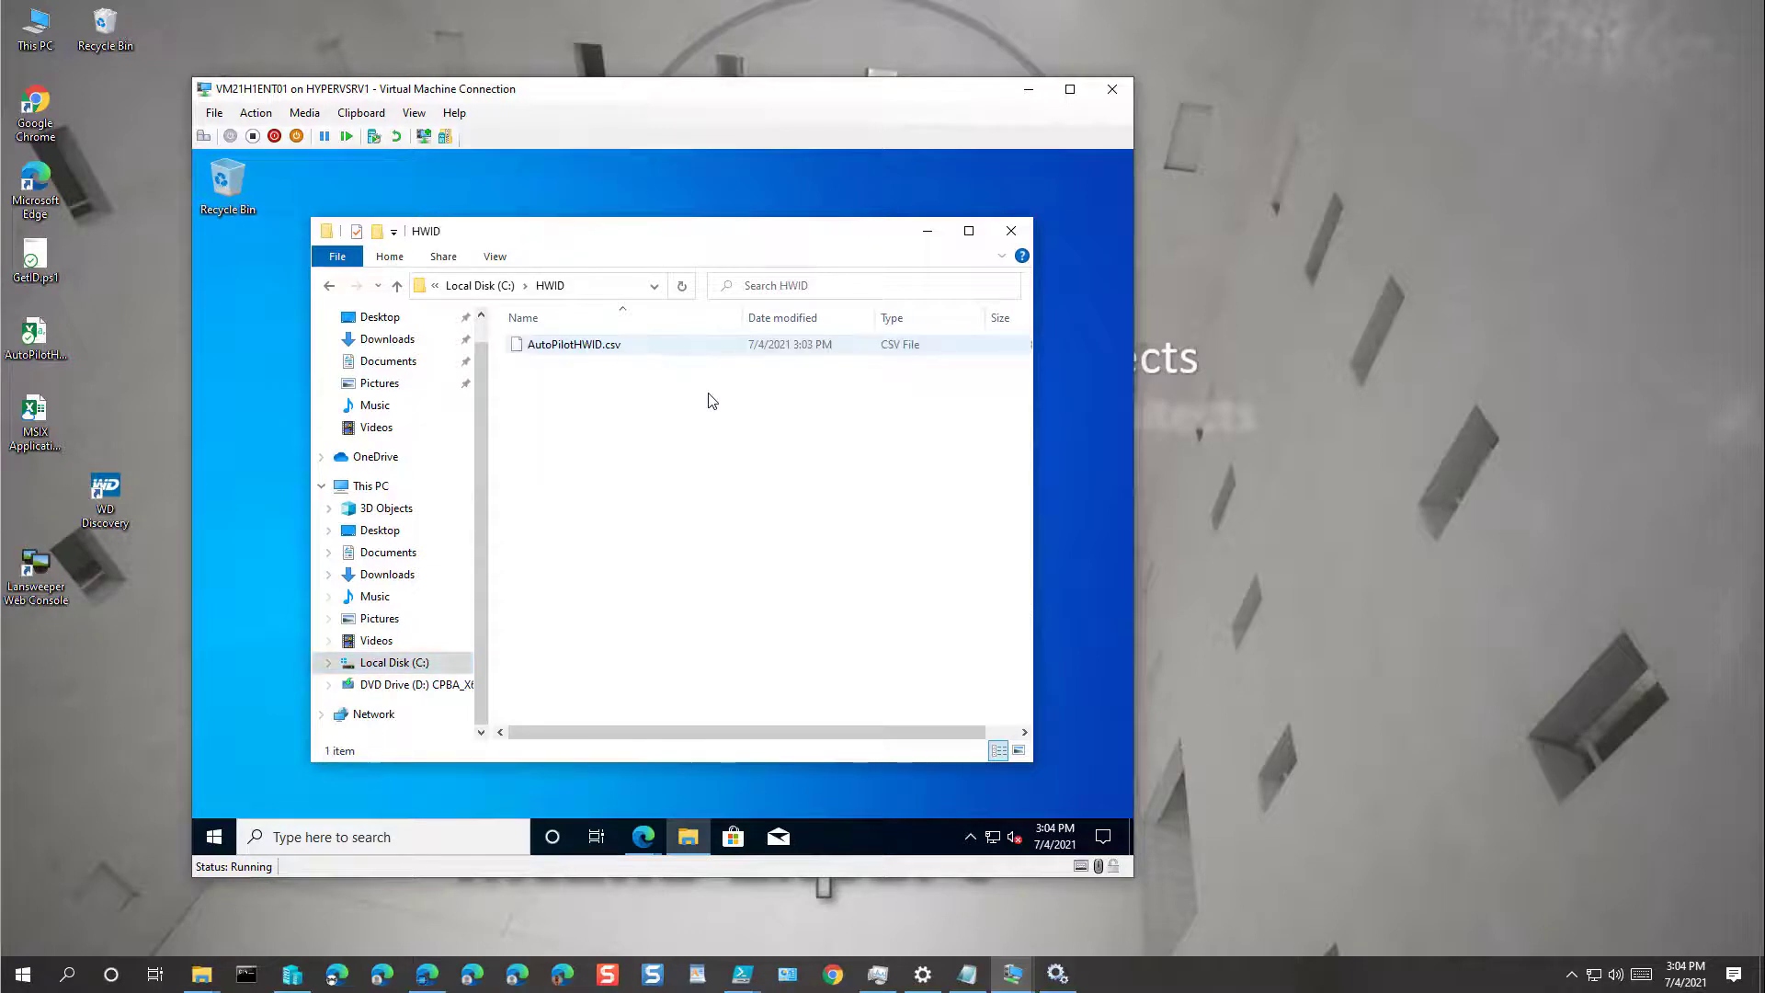
left_click(581, 349)
right_click(581, 349)
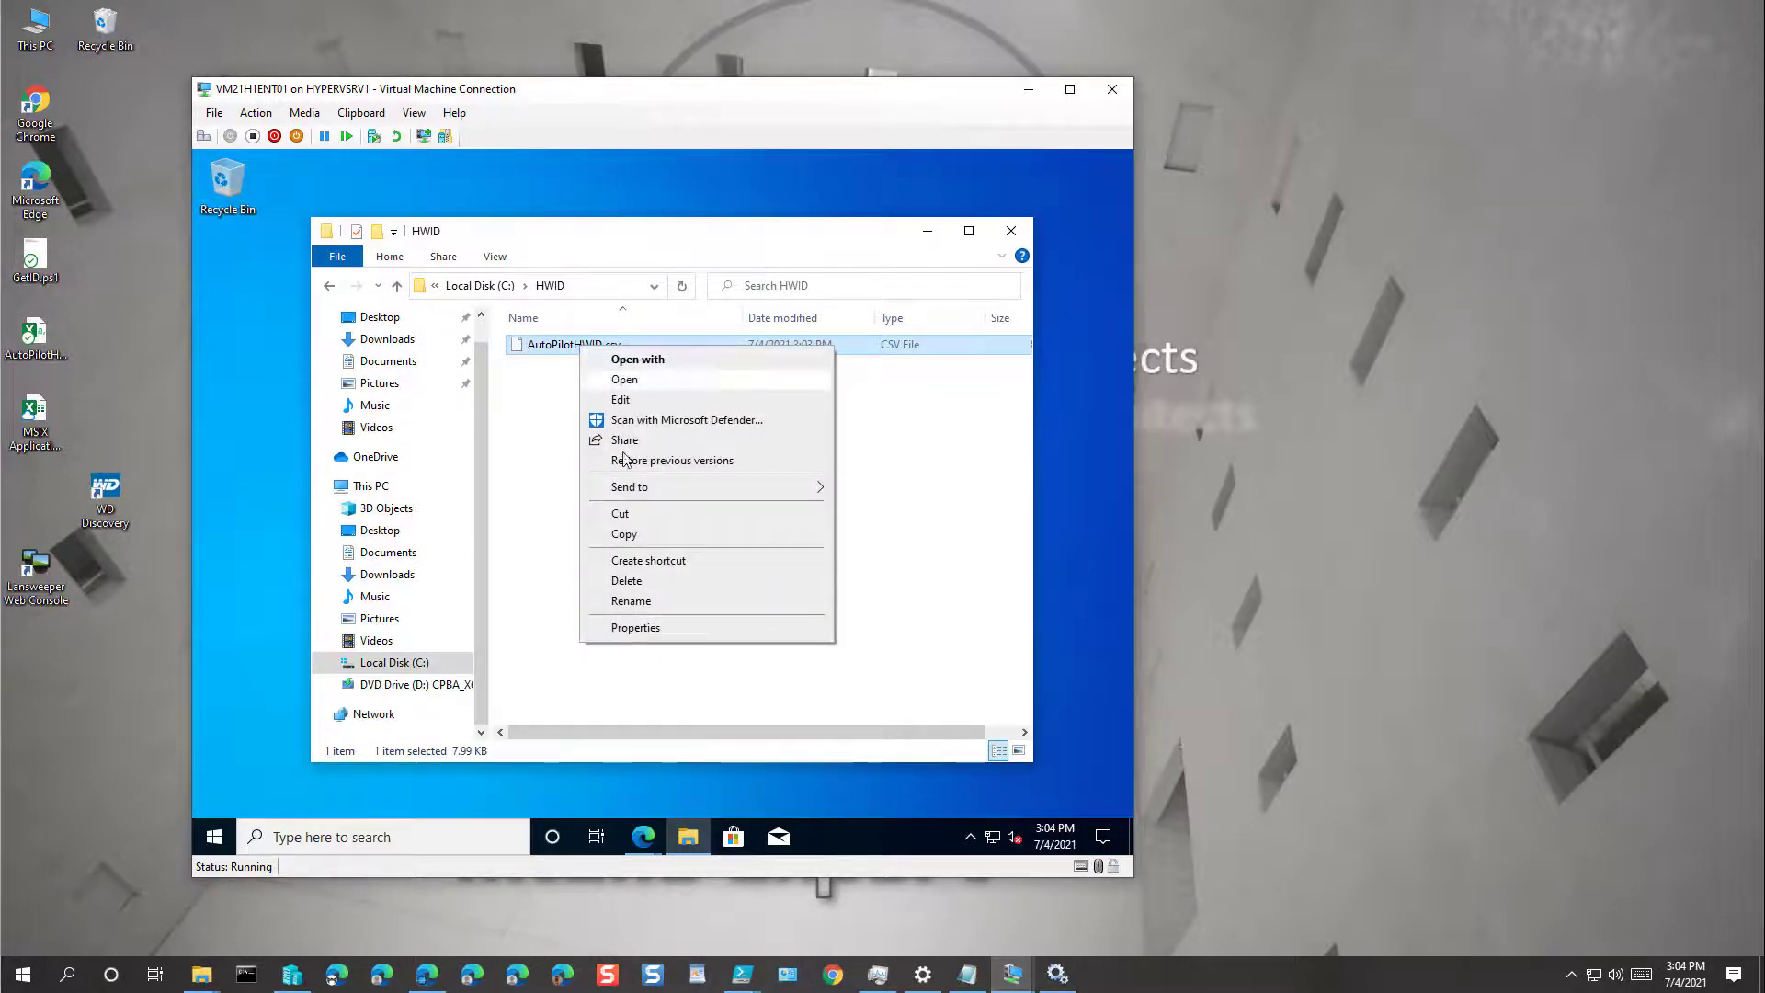
left_click(632, 543)
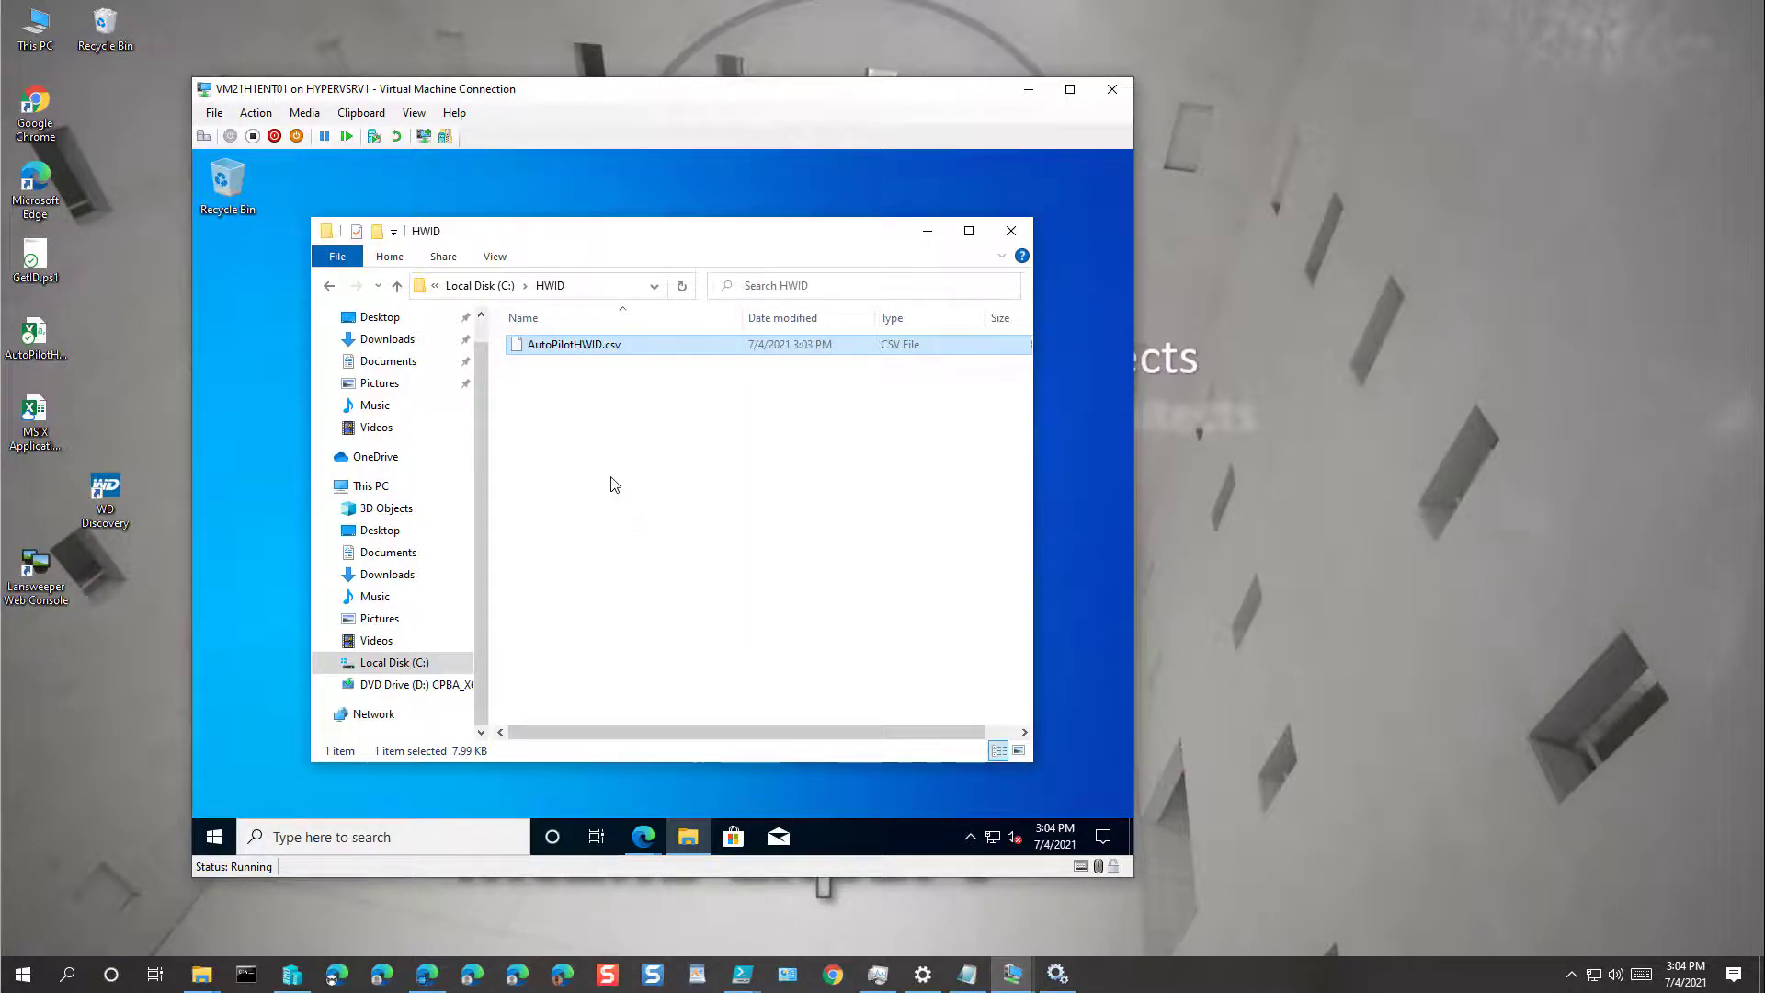
left_click(413, 113)
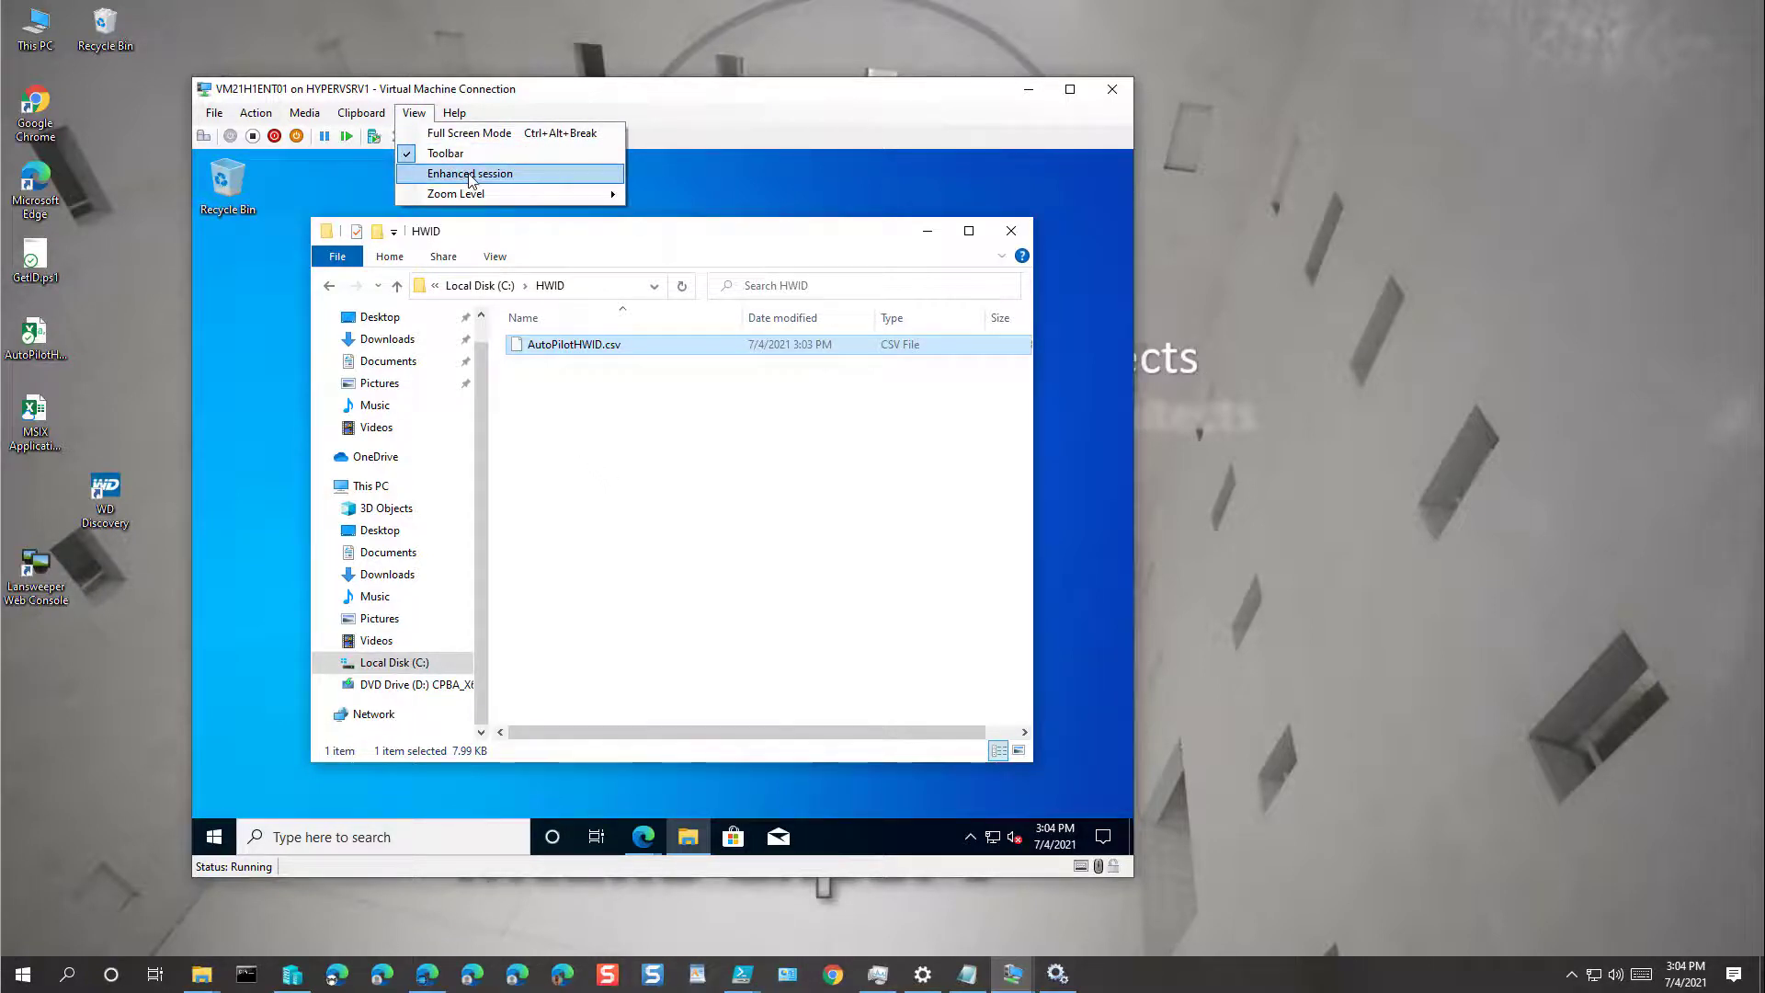
Step: Turn on enhanced session at the chosen display size and sign in with the account password
left_click(212, 836)
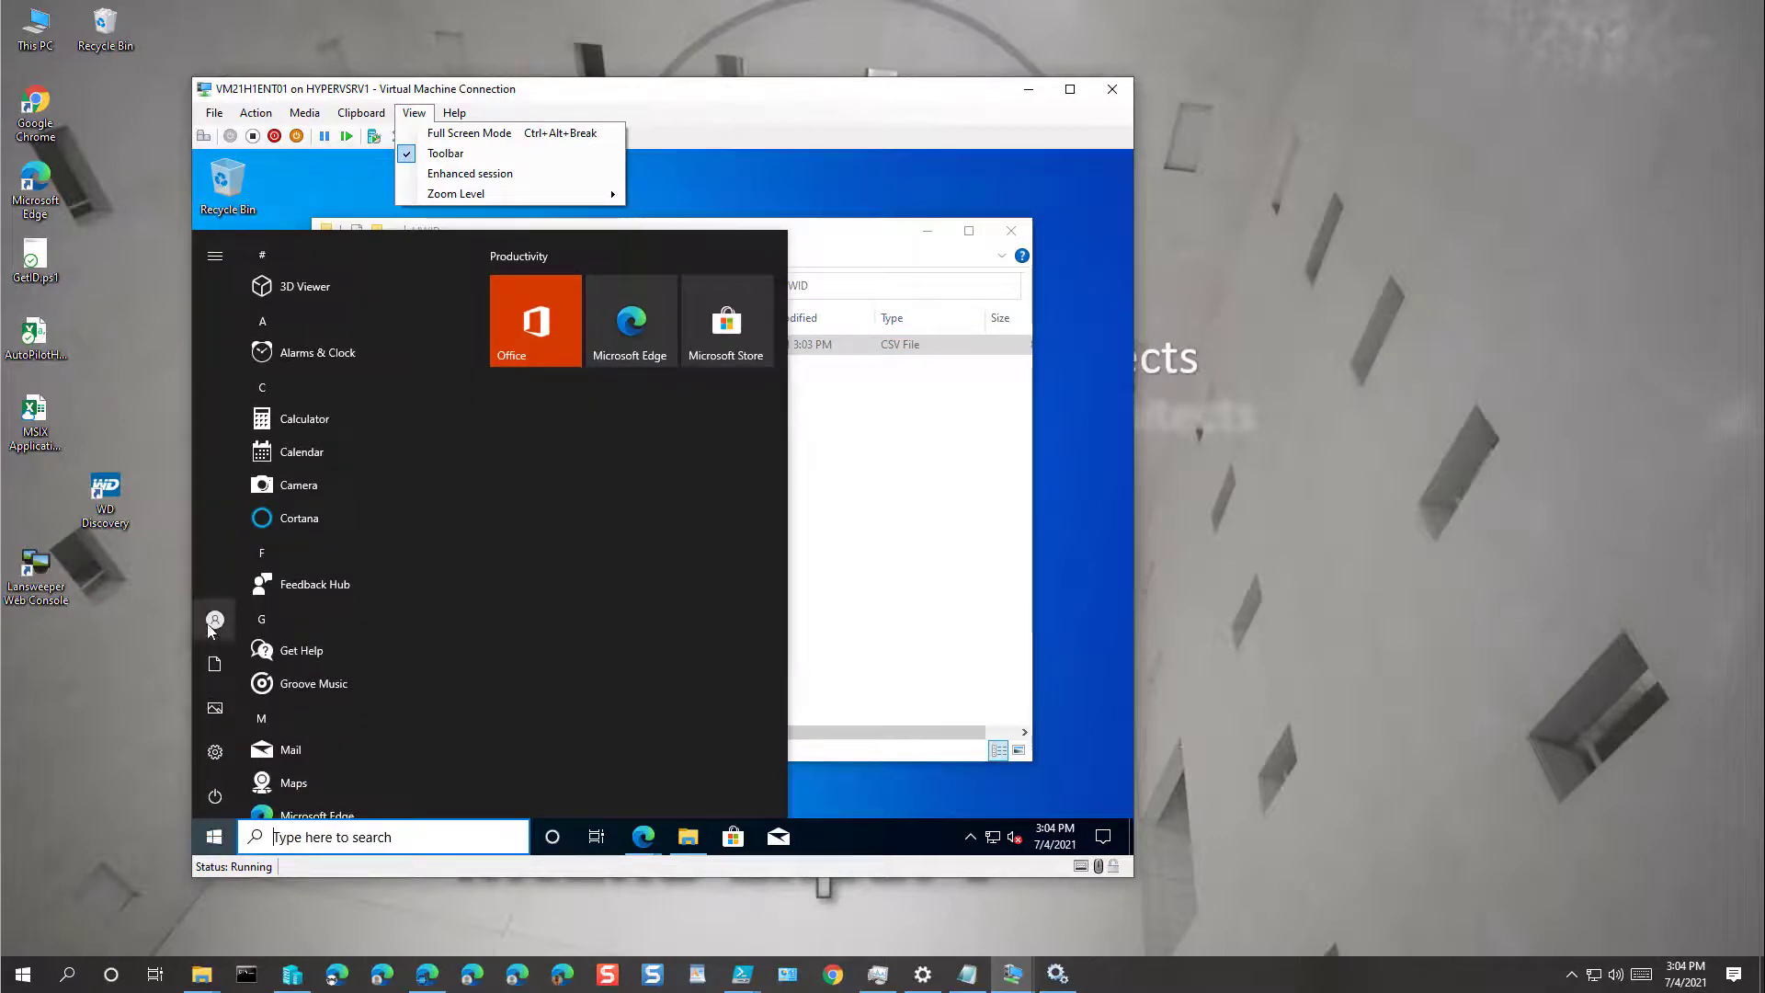
left_click(453, 113)
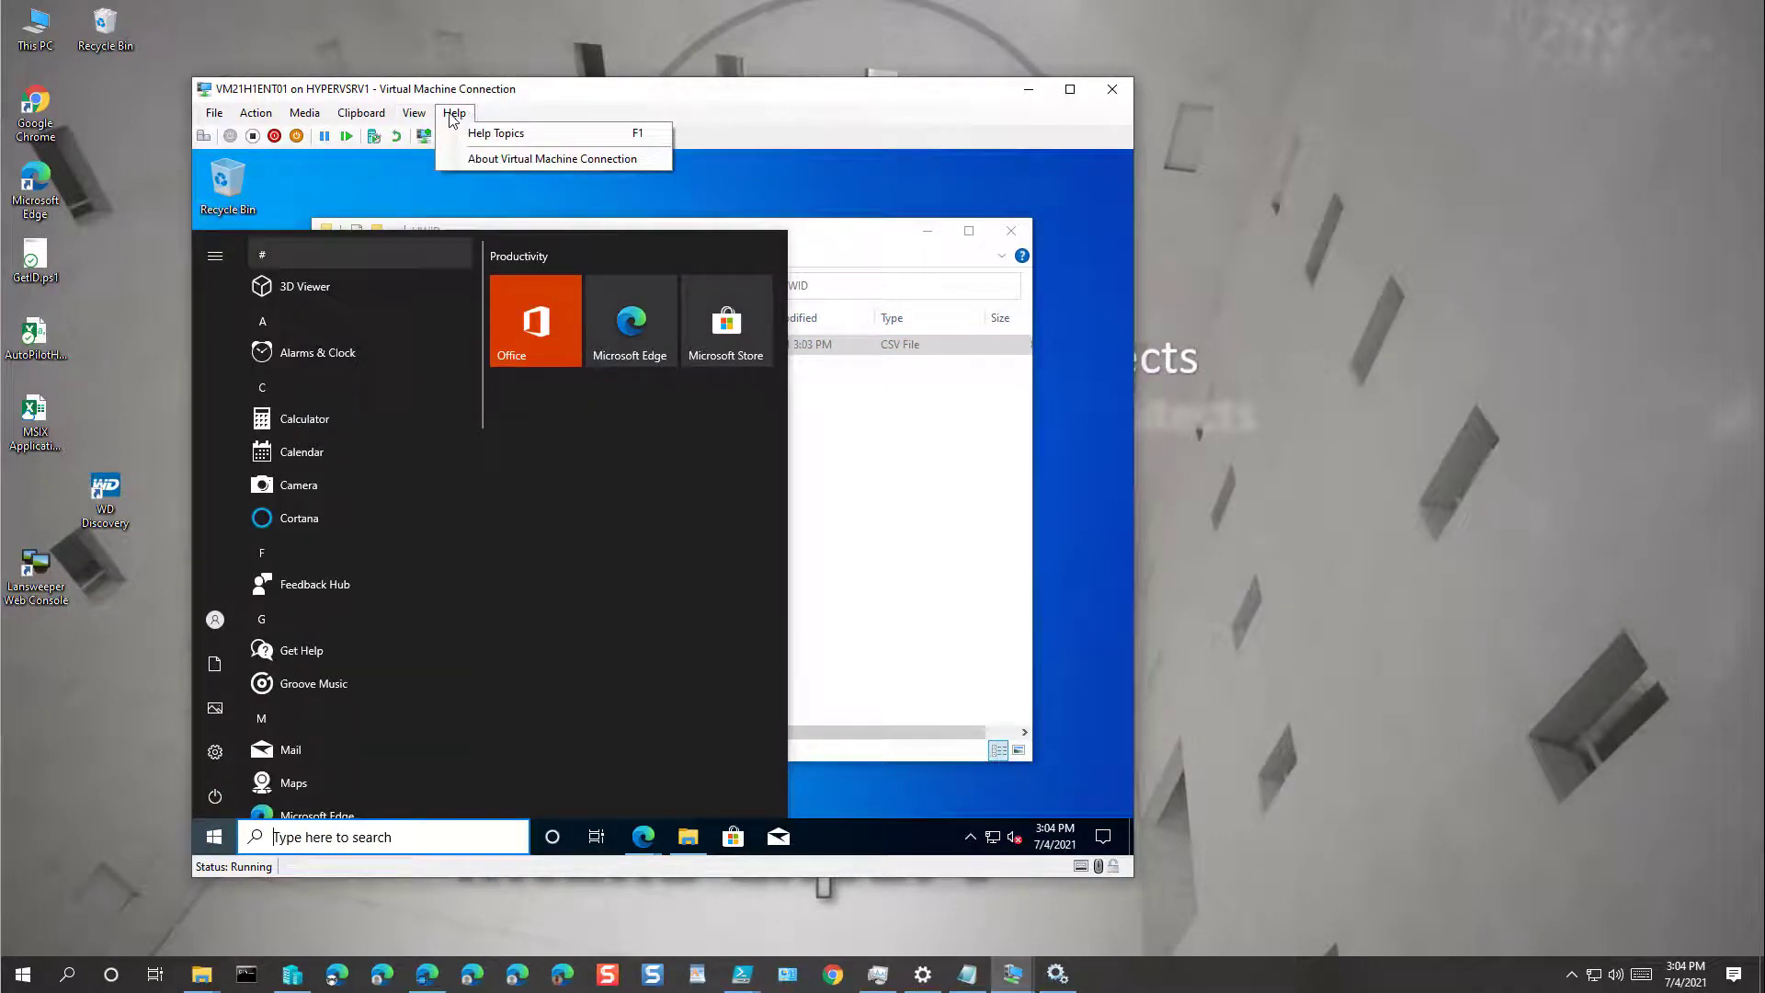
mouse_move(414, 113)
left_click(445, 173)
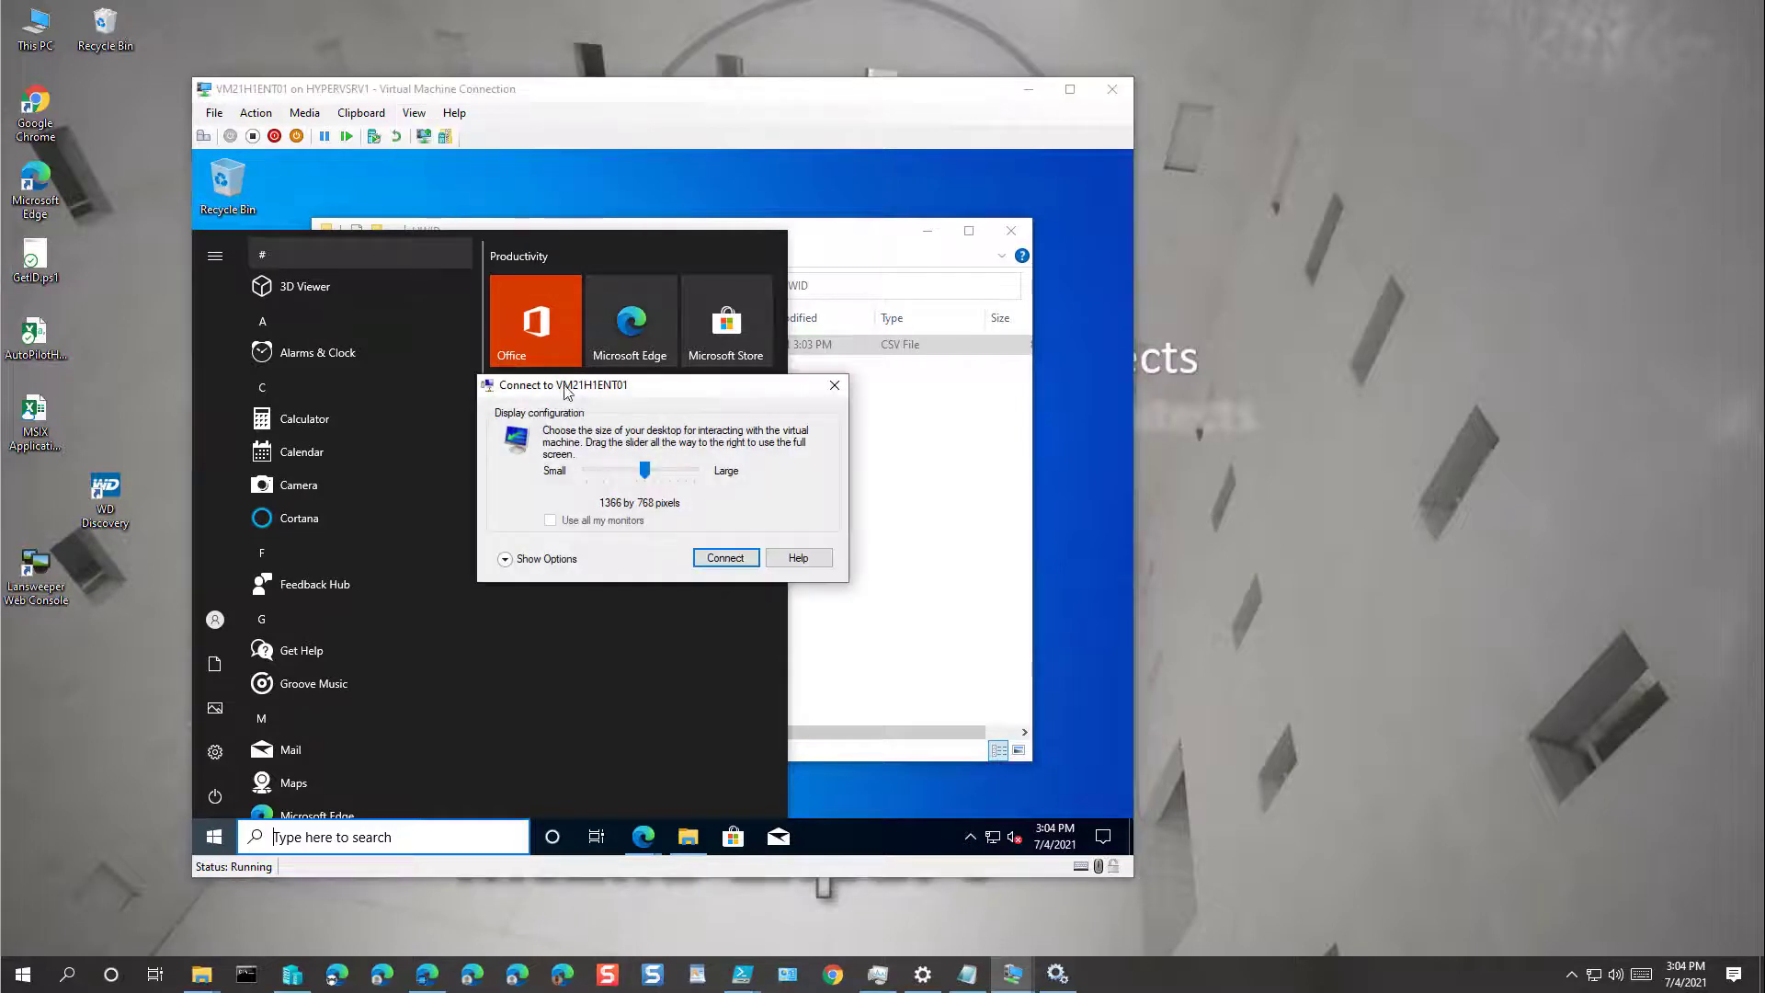
left_click(725, 558)
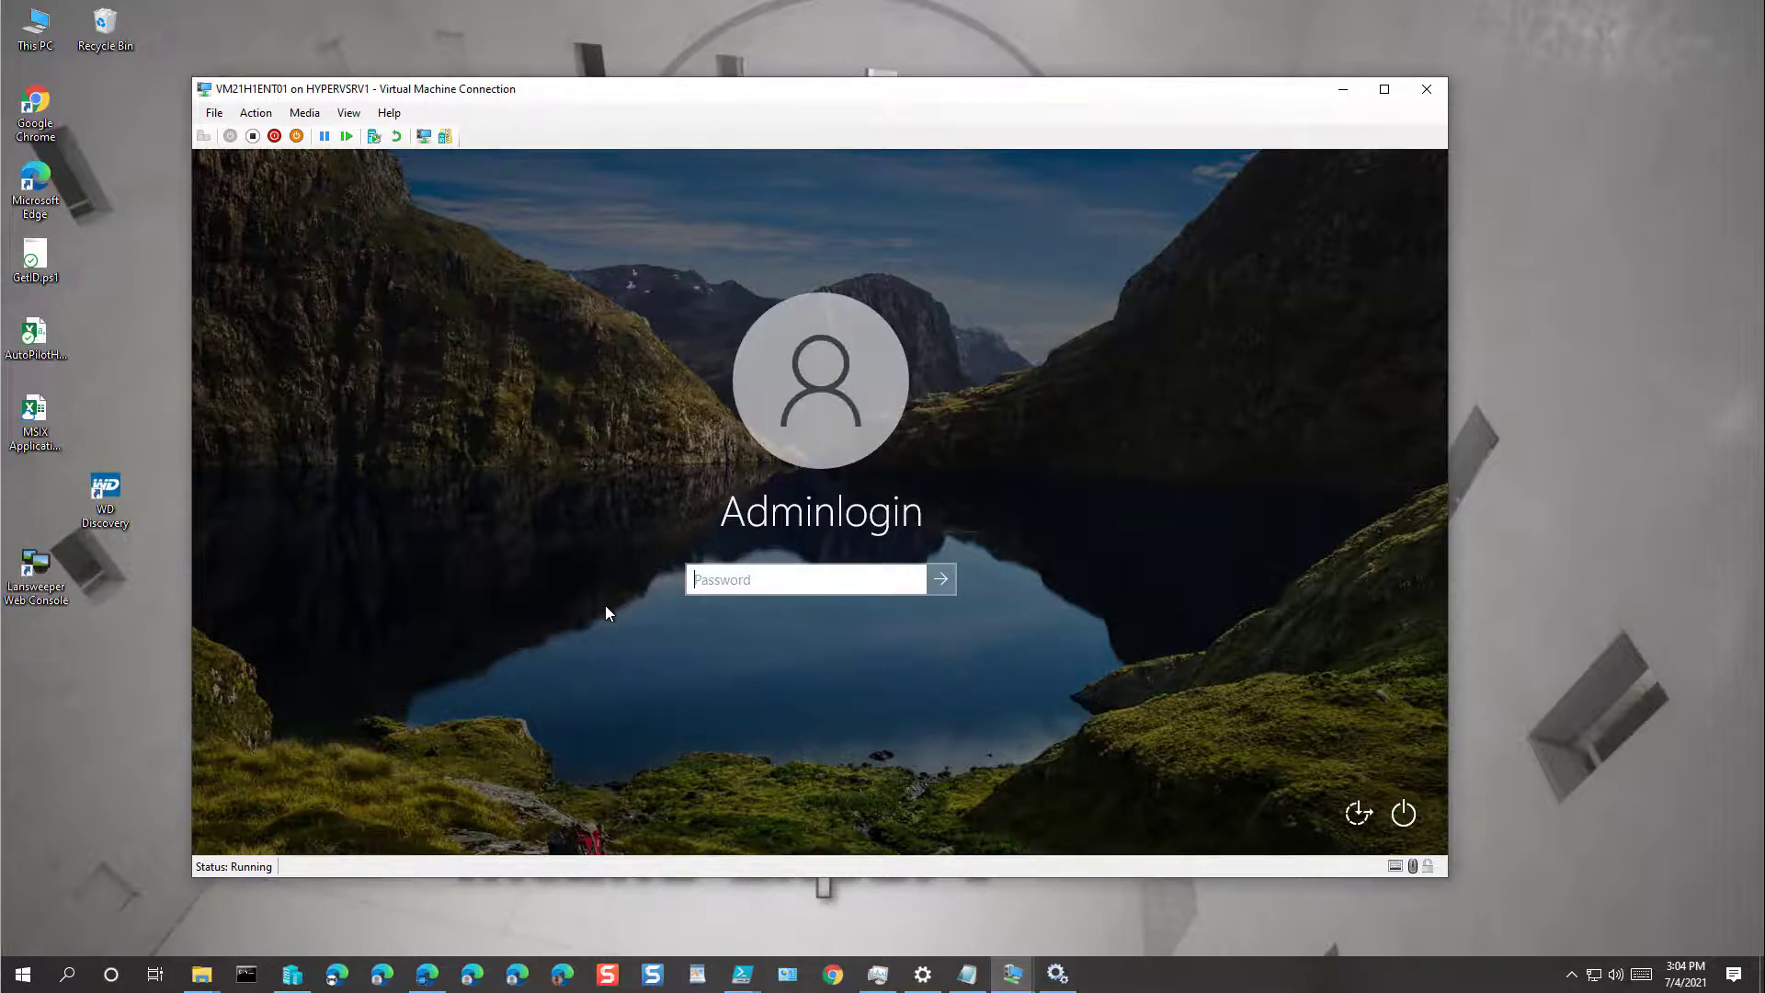
type("•••••••••••••••")
key("Return")
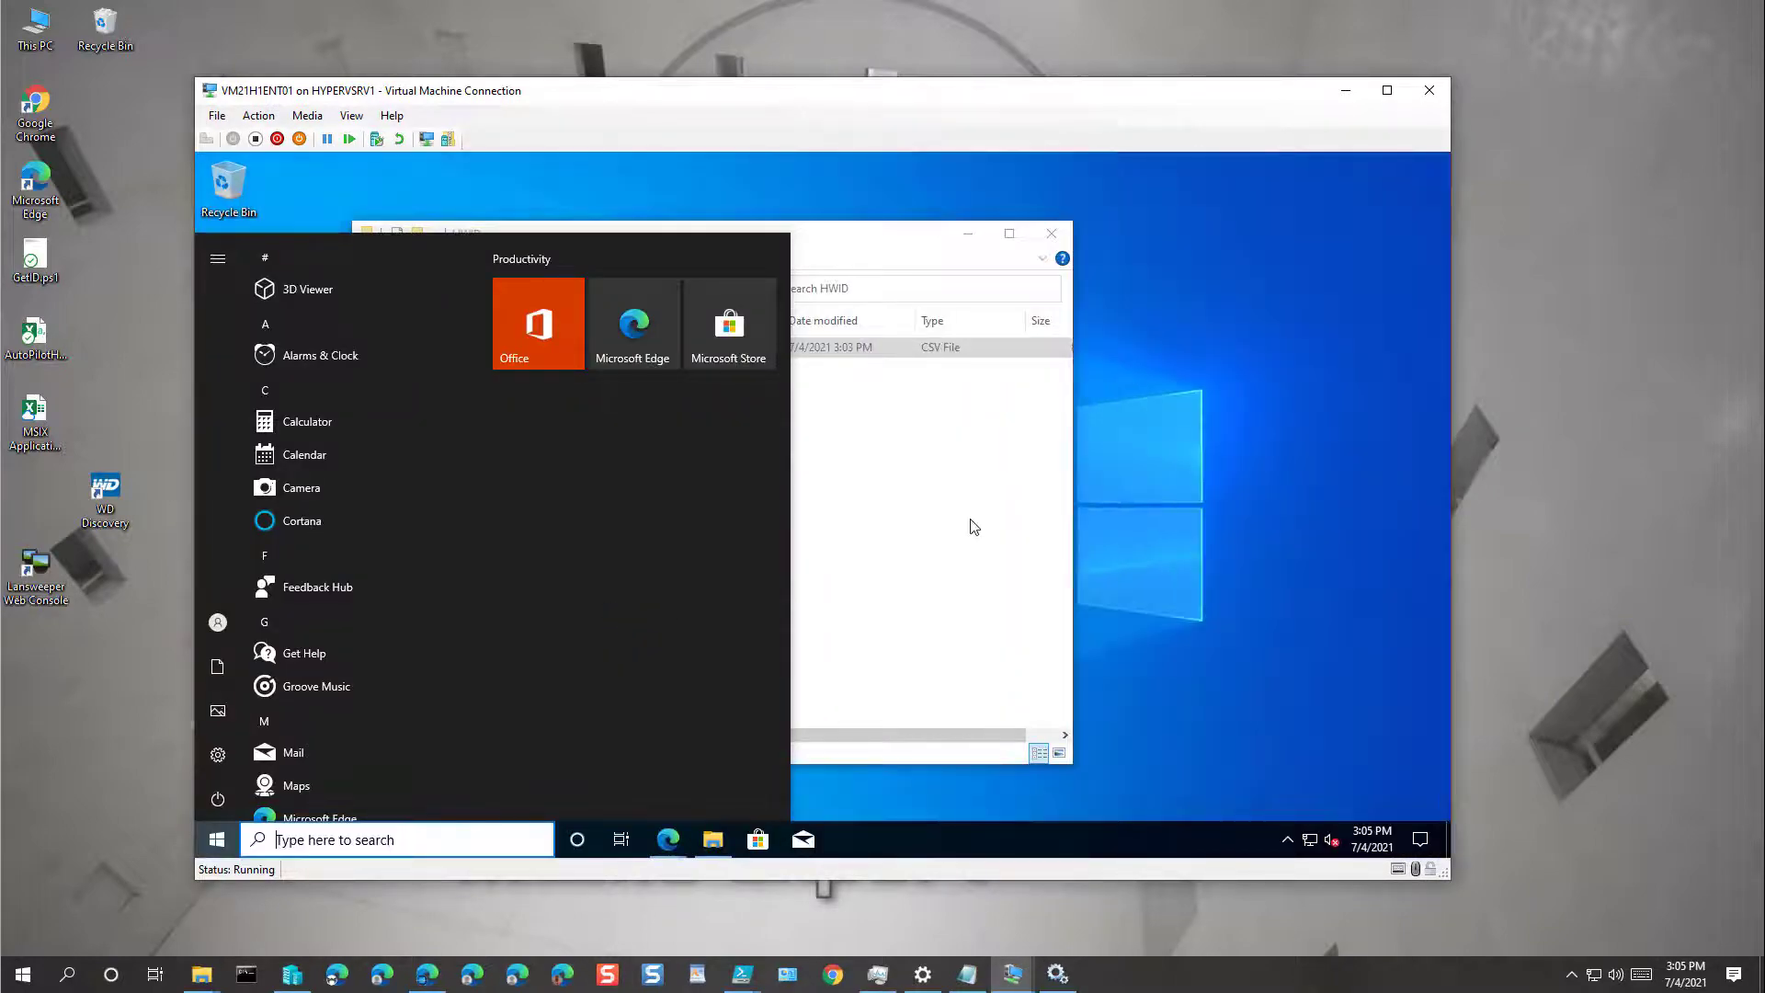
Step: Copy AutoPilotHWID.csv from the VM and paste it onto the host desktop, replacing the older copy
left_click(973, 528)
left_click(610, 352)
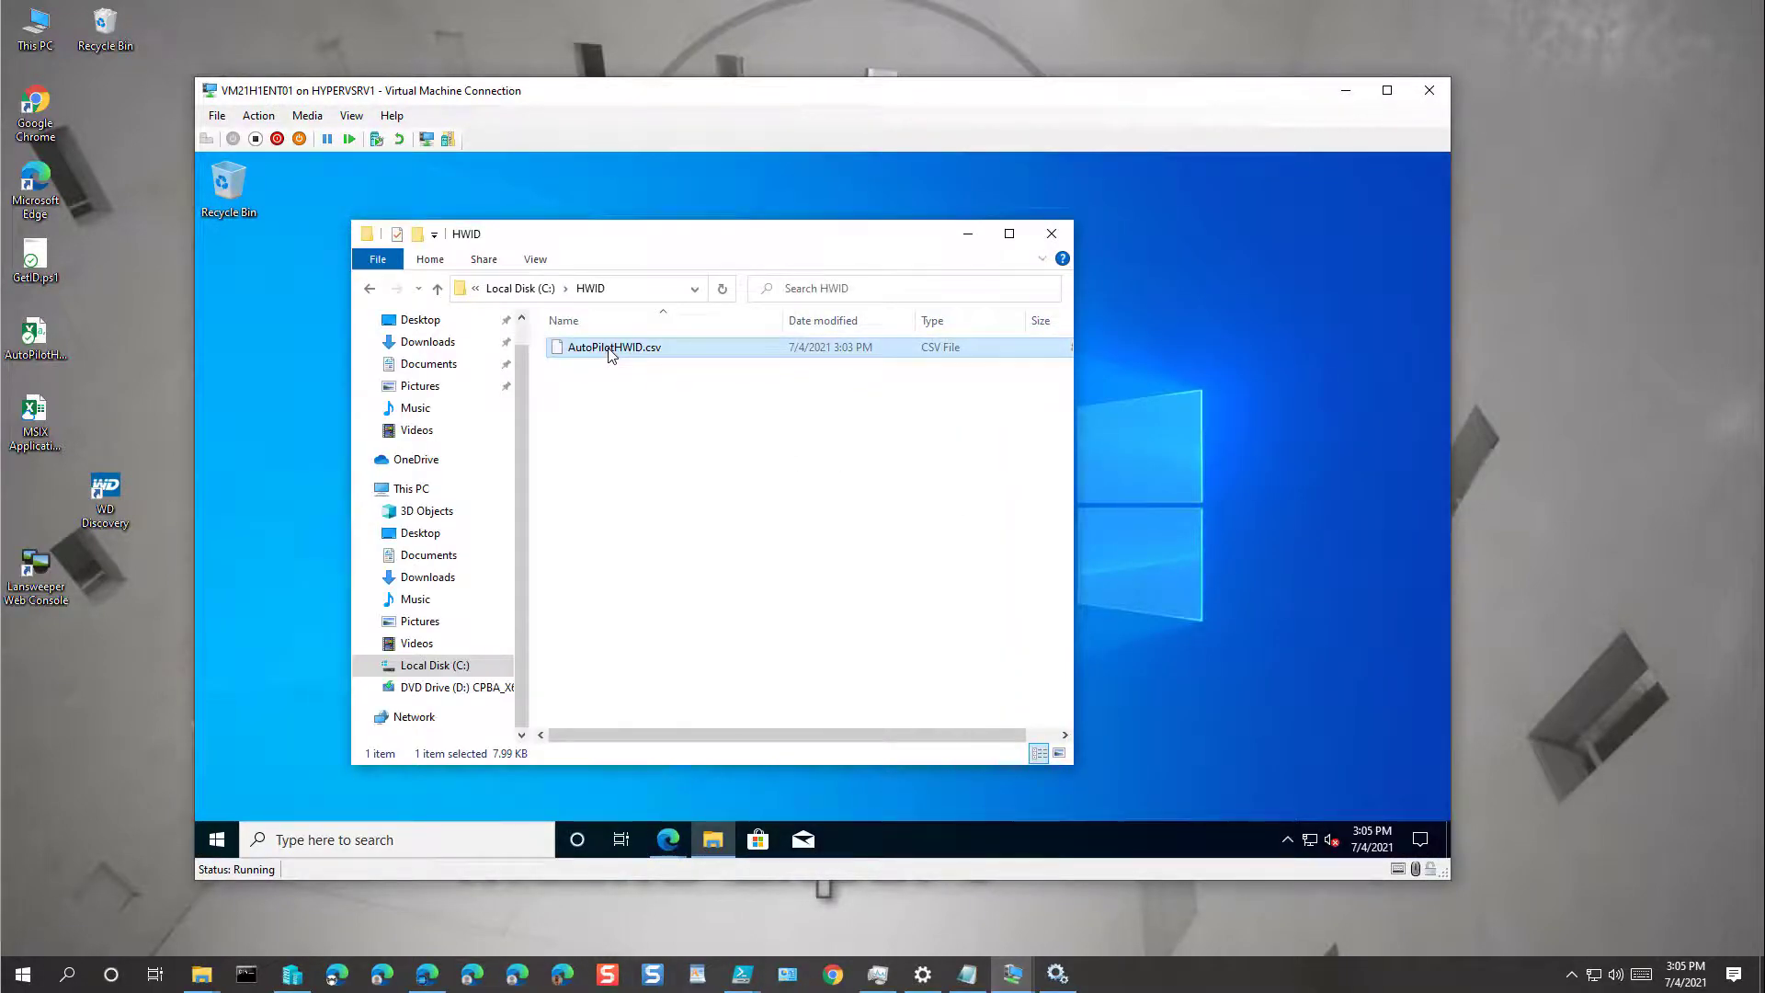
right_click(611, 353)
left_click(657, 539)
left_click(96, 688)
key("ctrl+v")
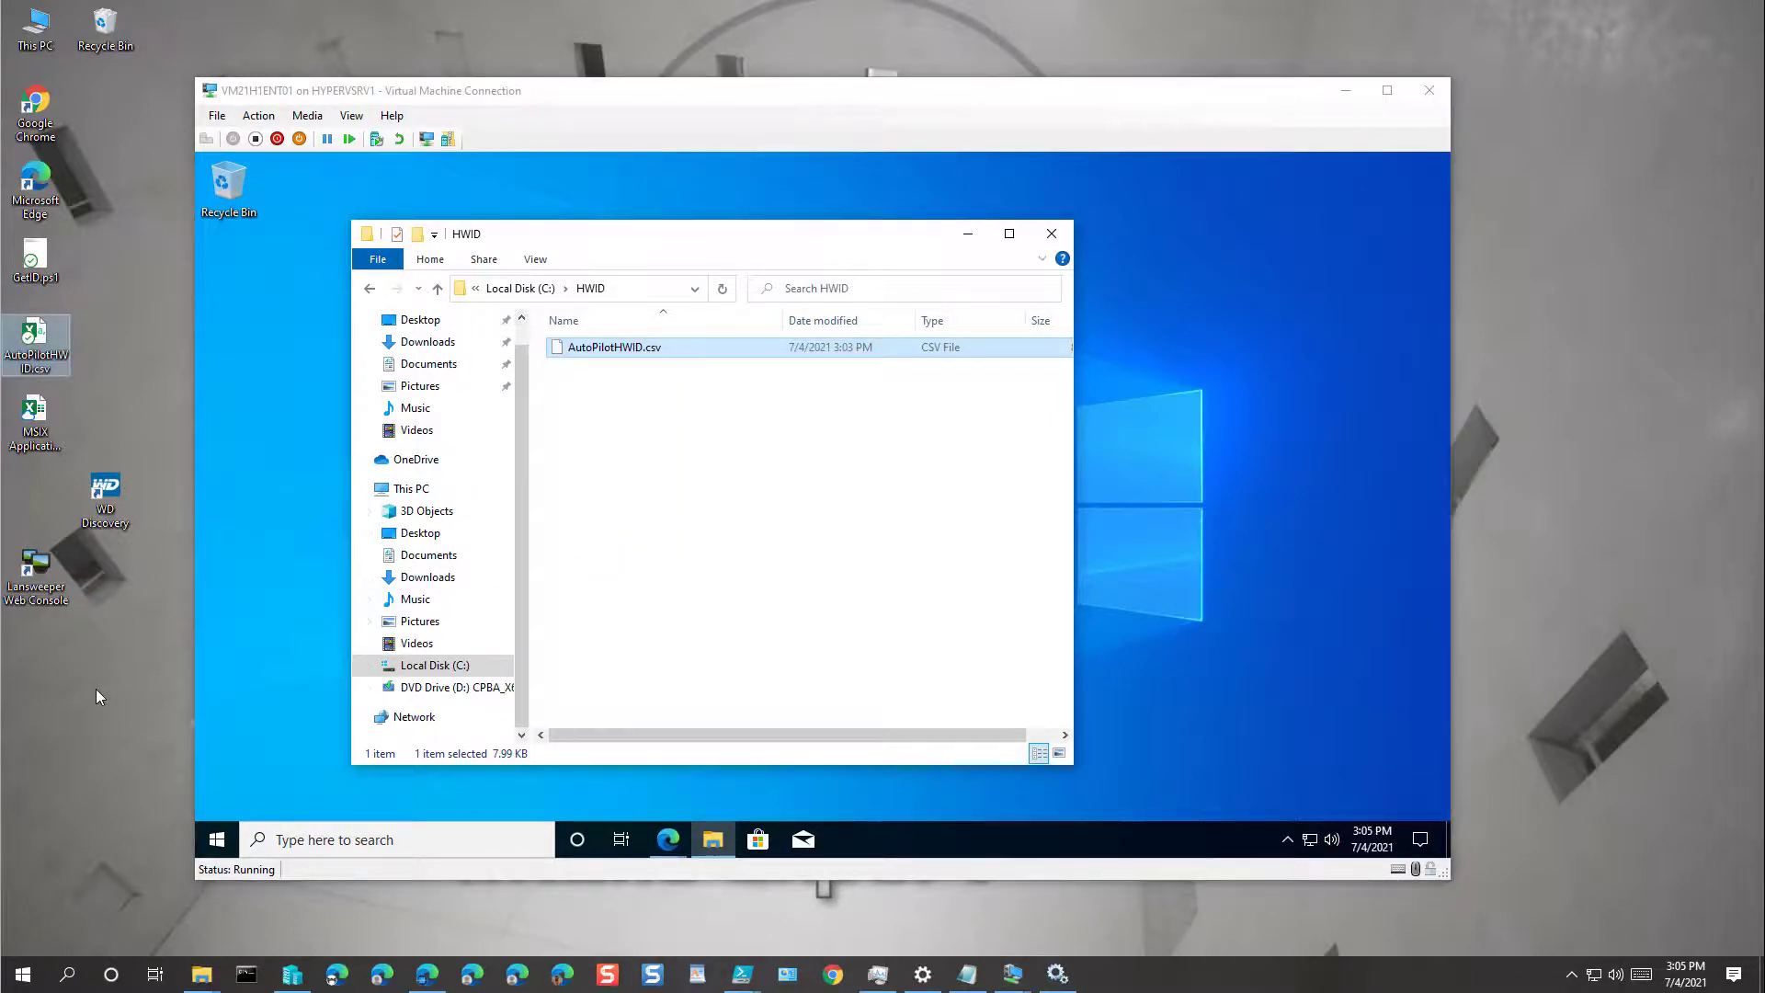
right_click(95, 688)
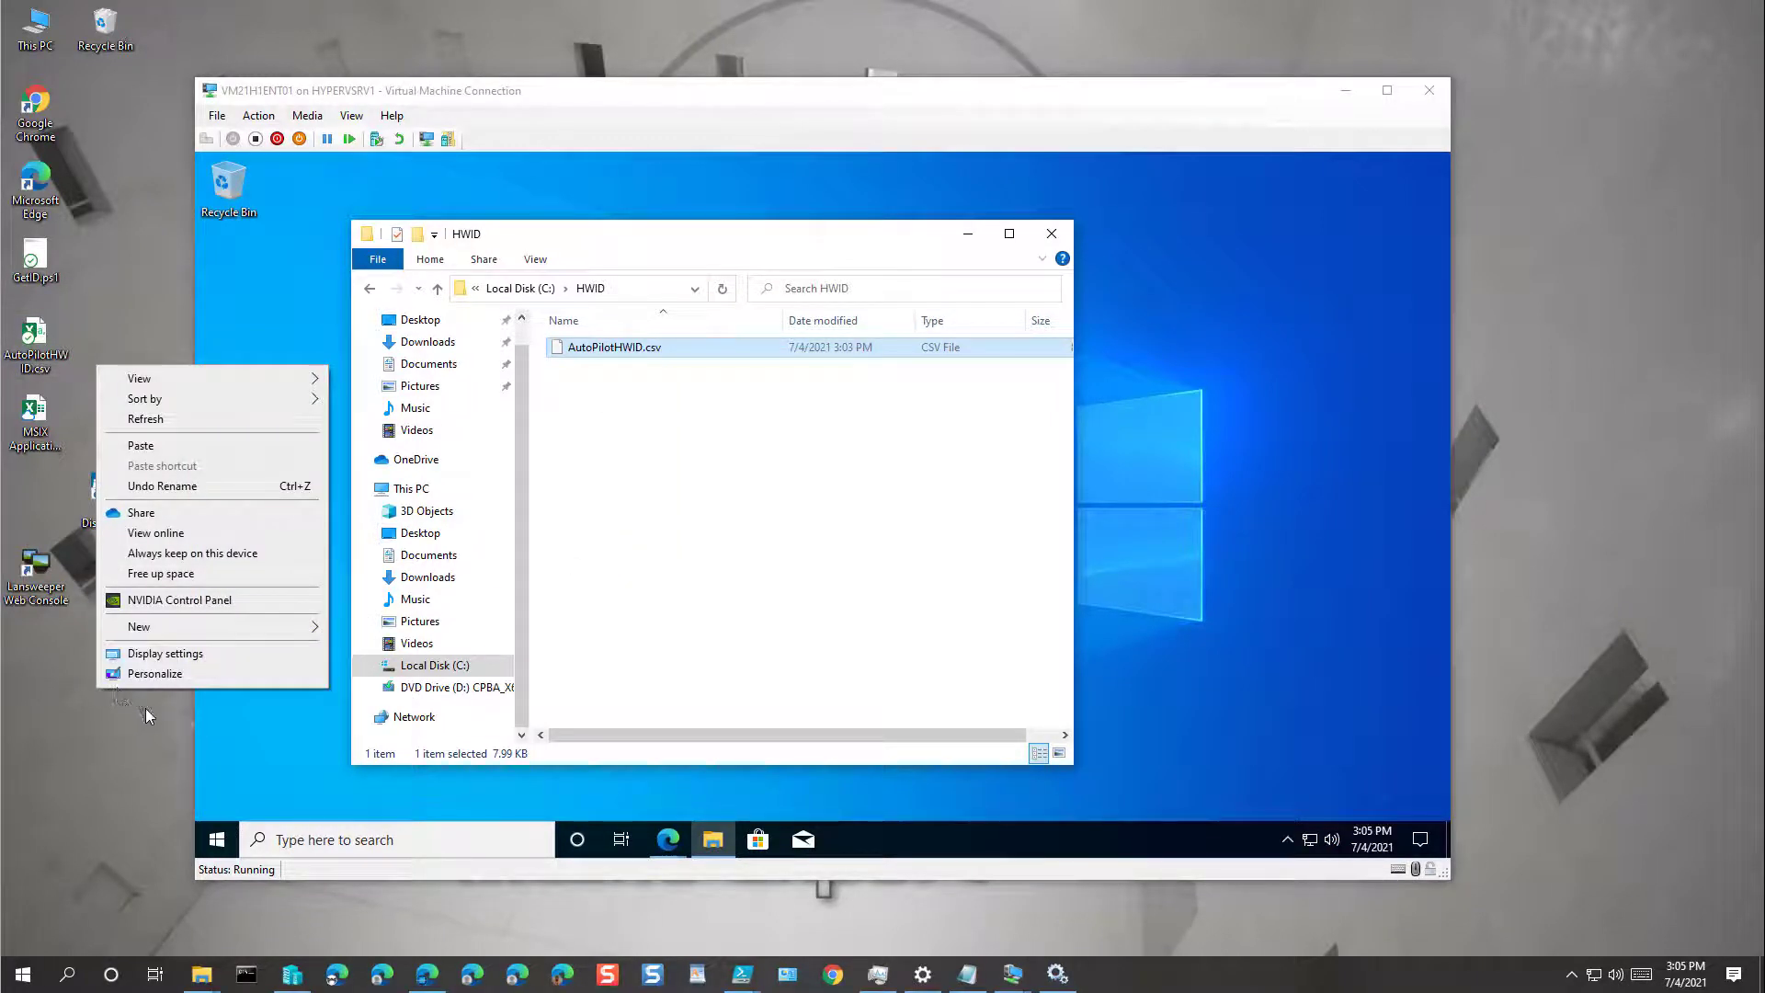
left_click(151, 445)
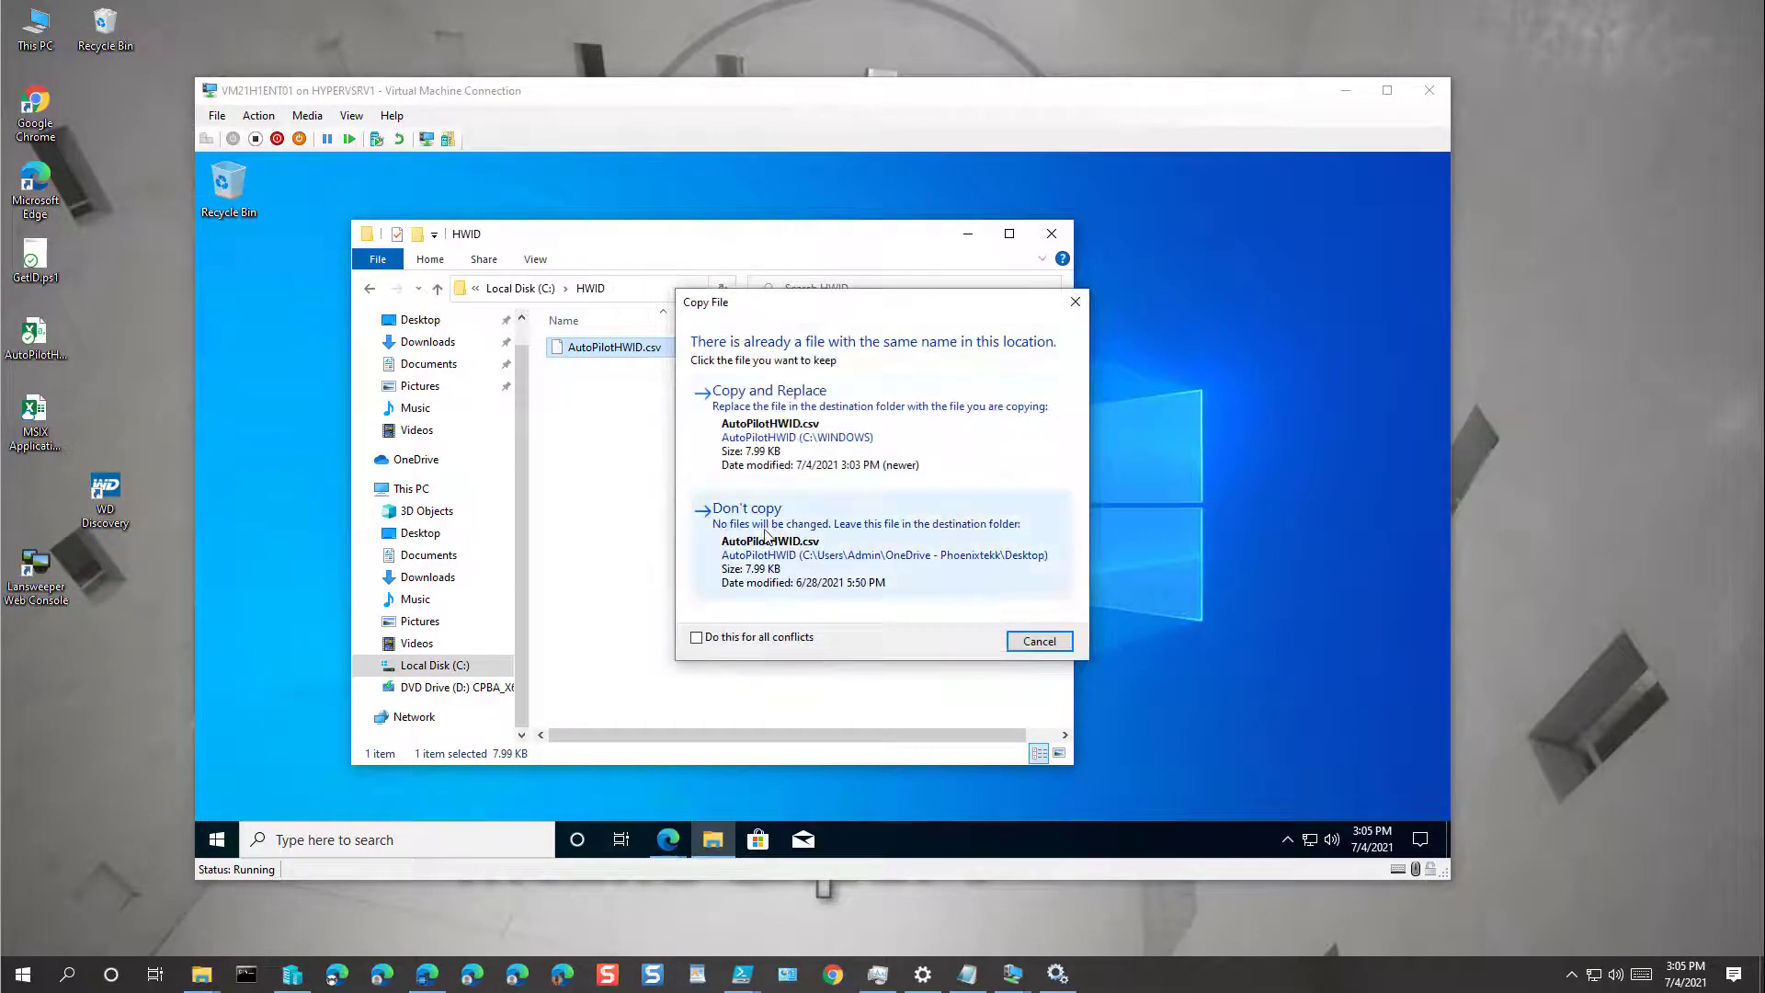
left_click(803, 401)
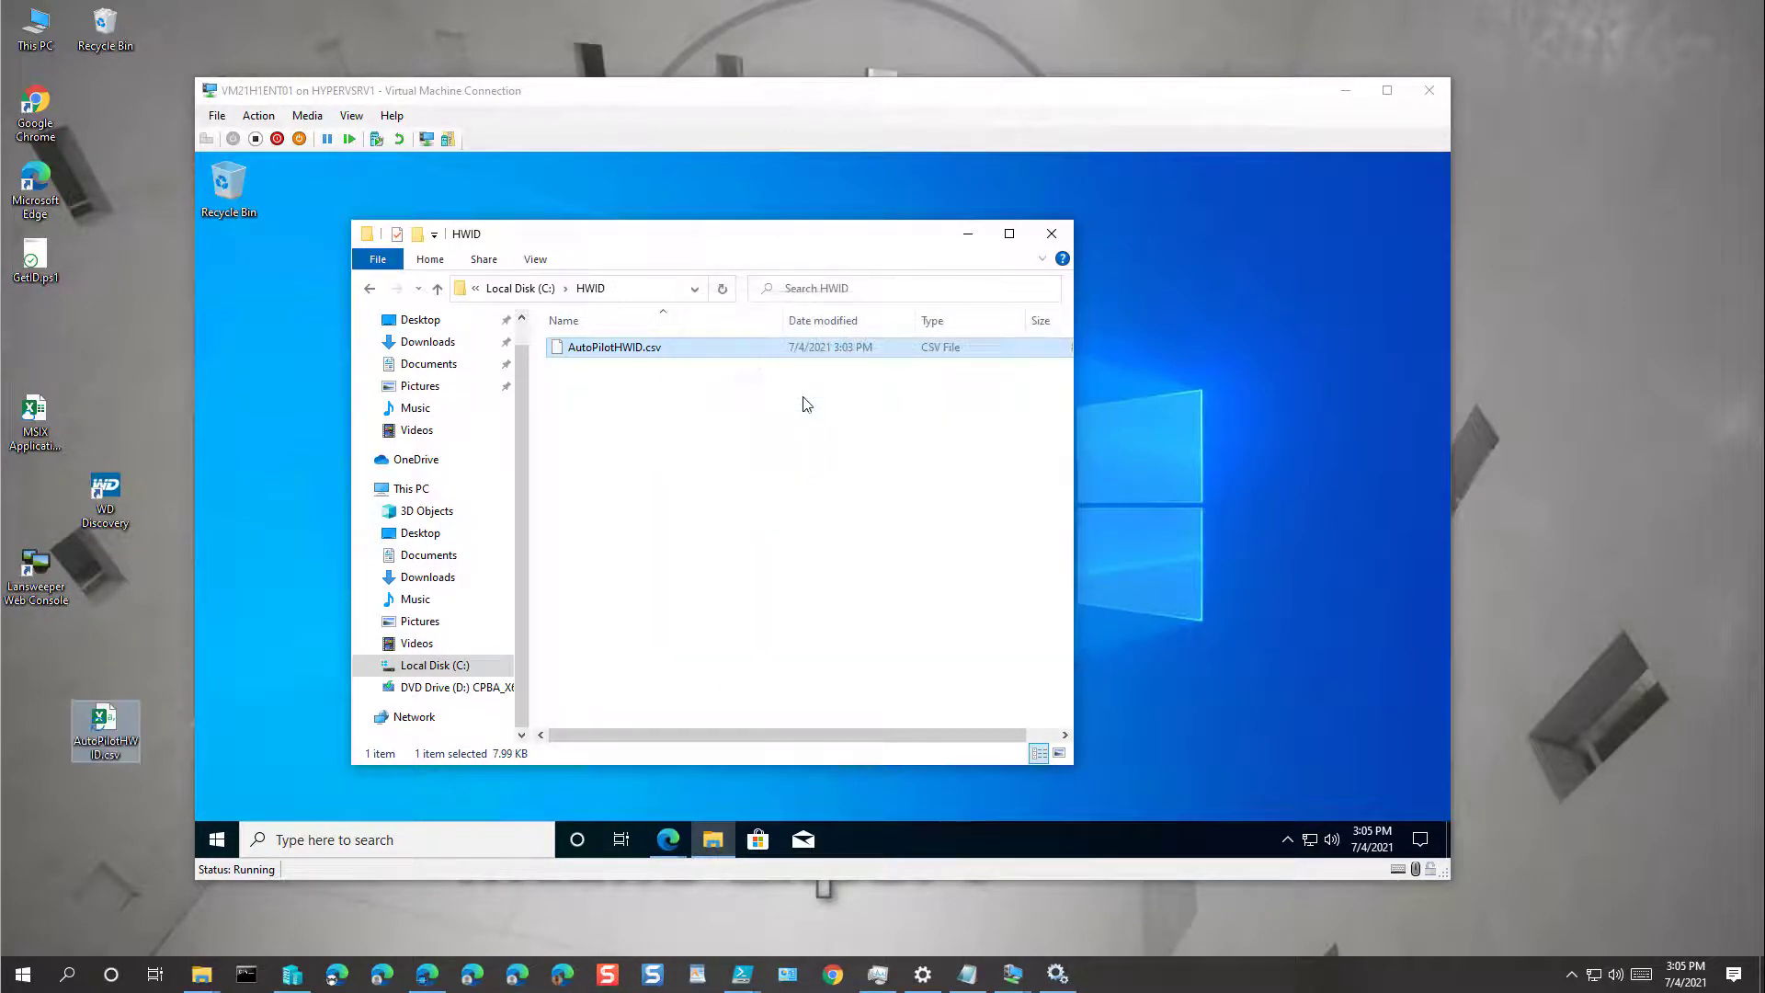
Step: Turn off enhanced session and sign back in with the account password
left_click(830, 505)
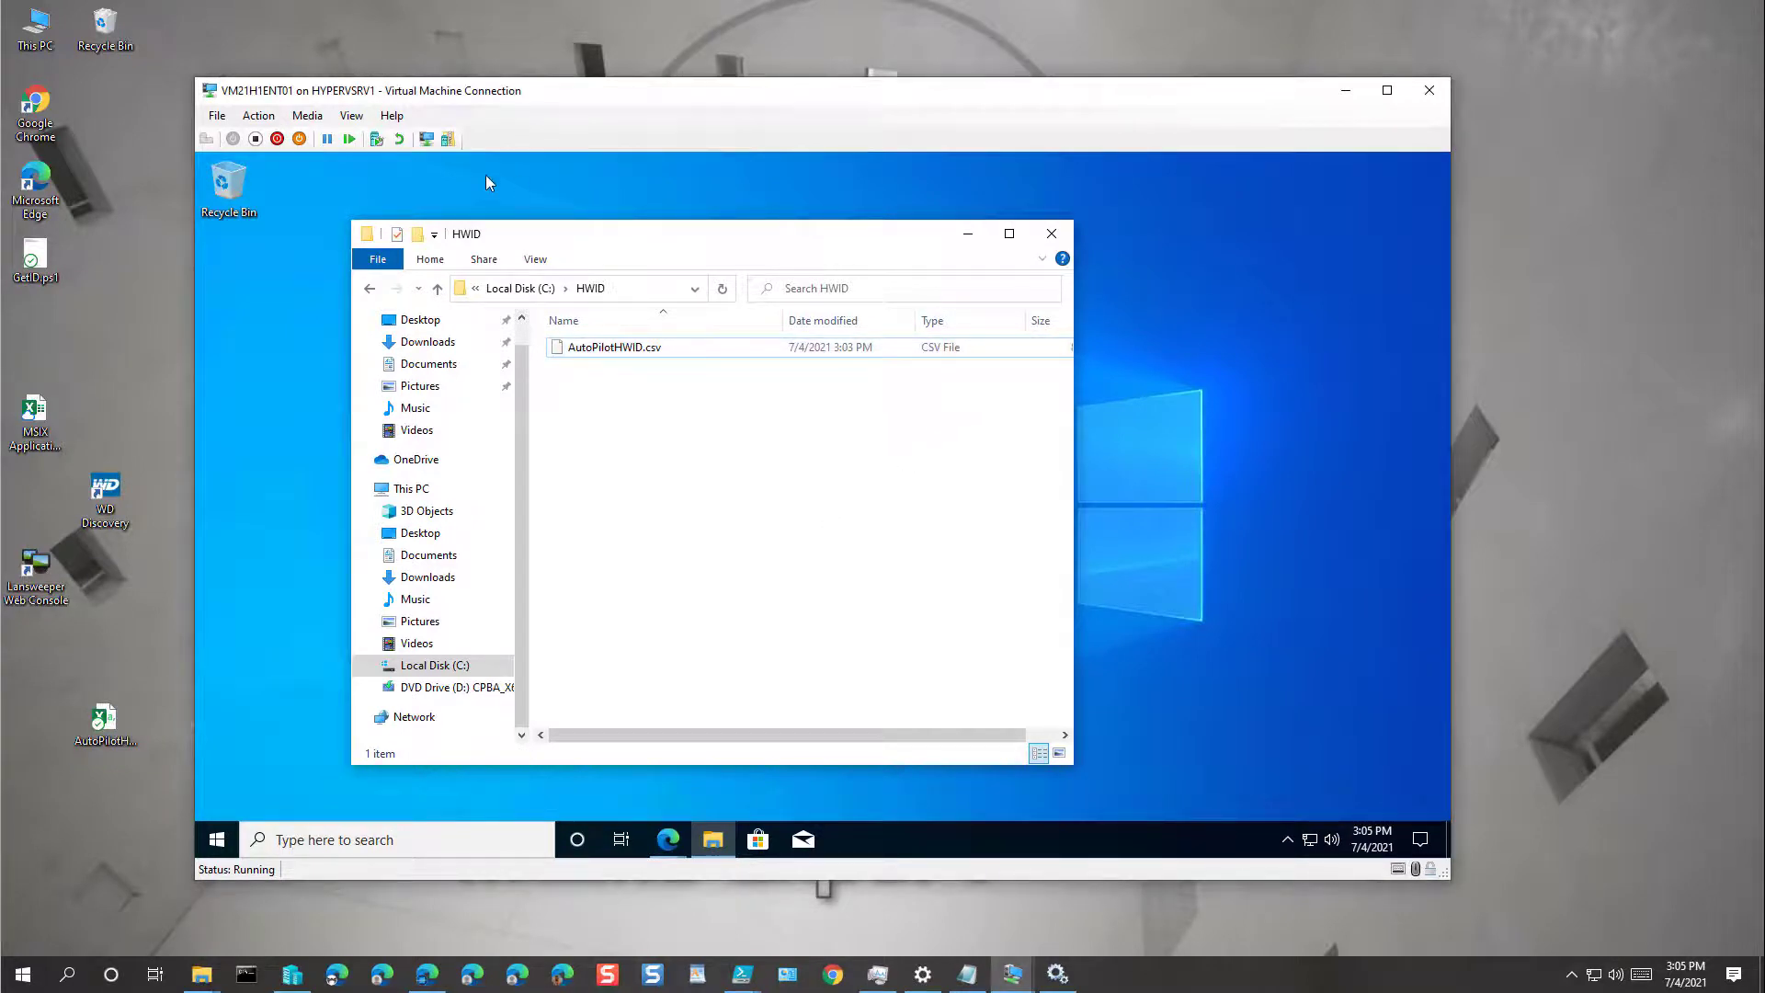
left_click(351, 116)
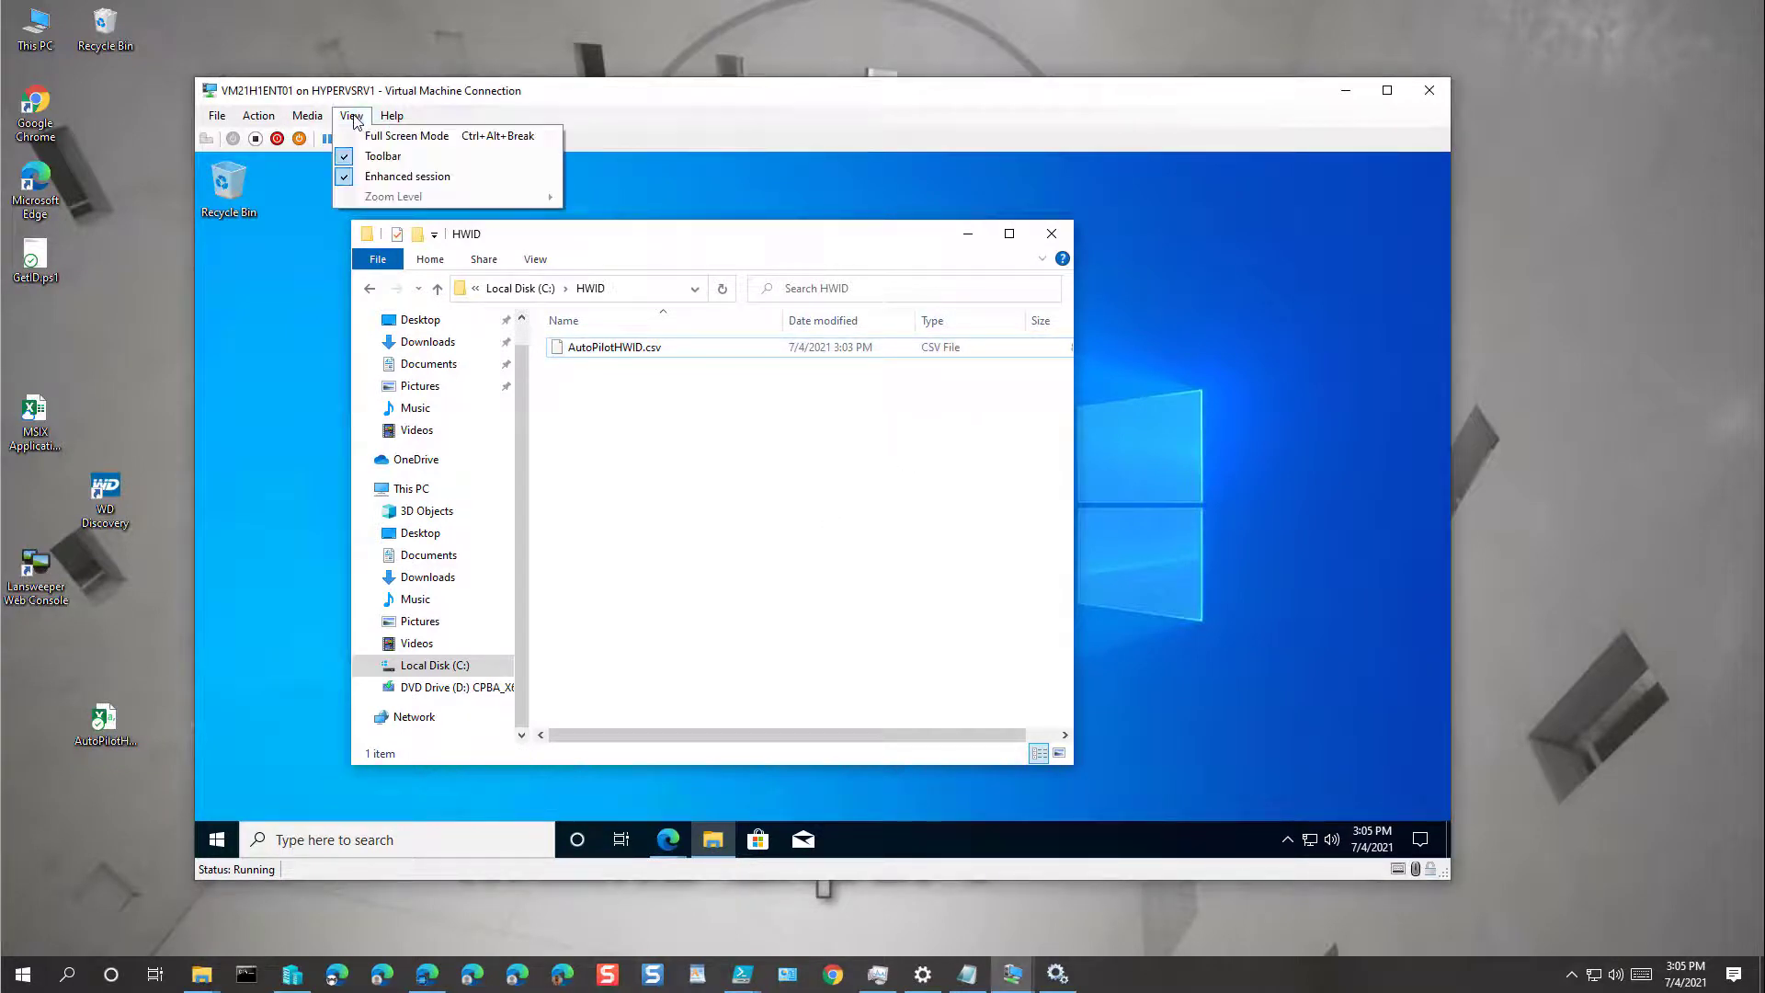
left_click(438, 178)
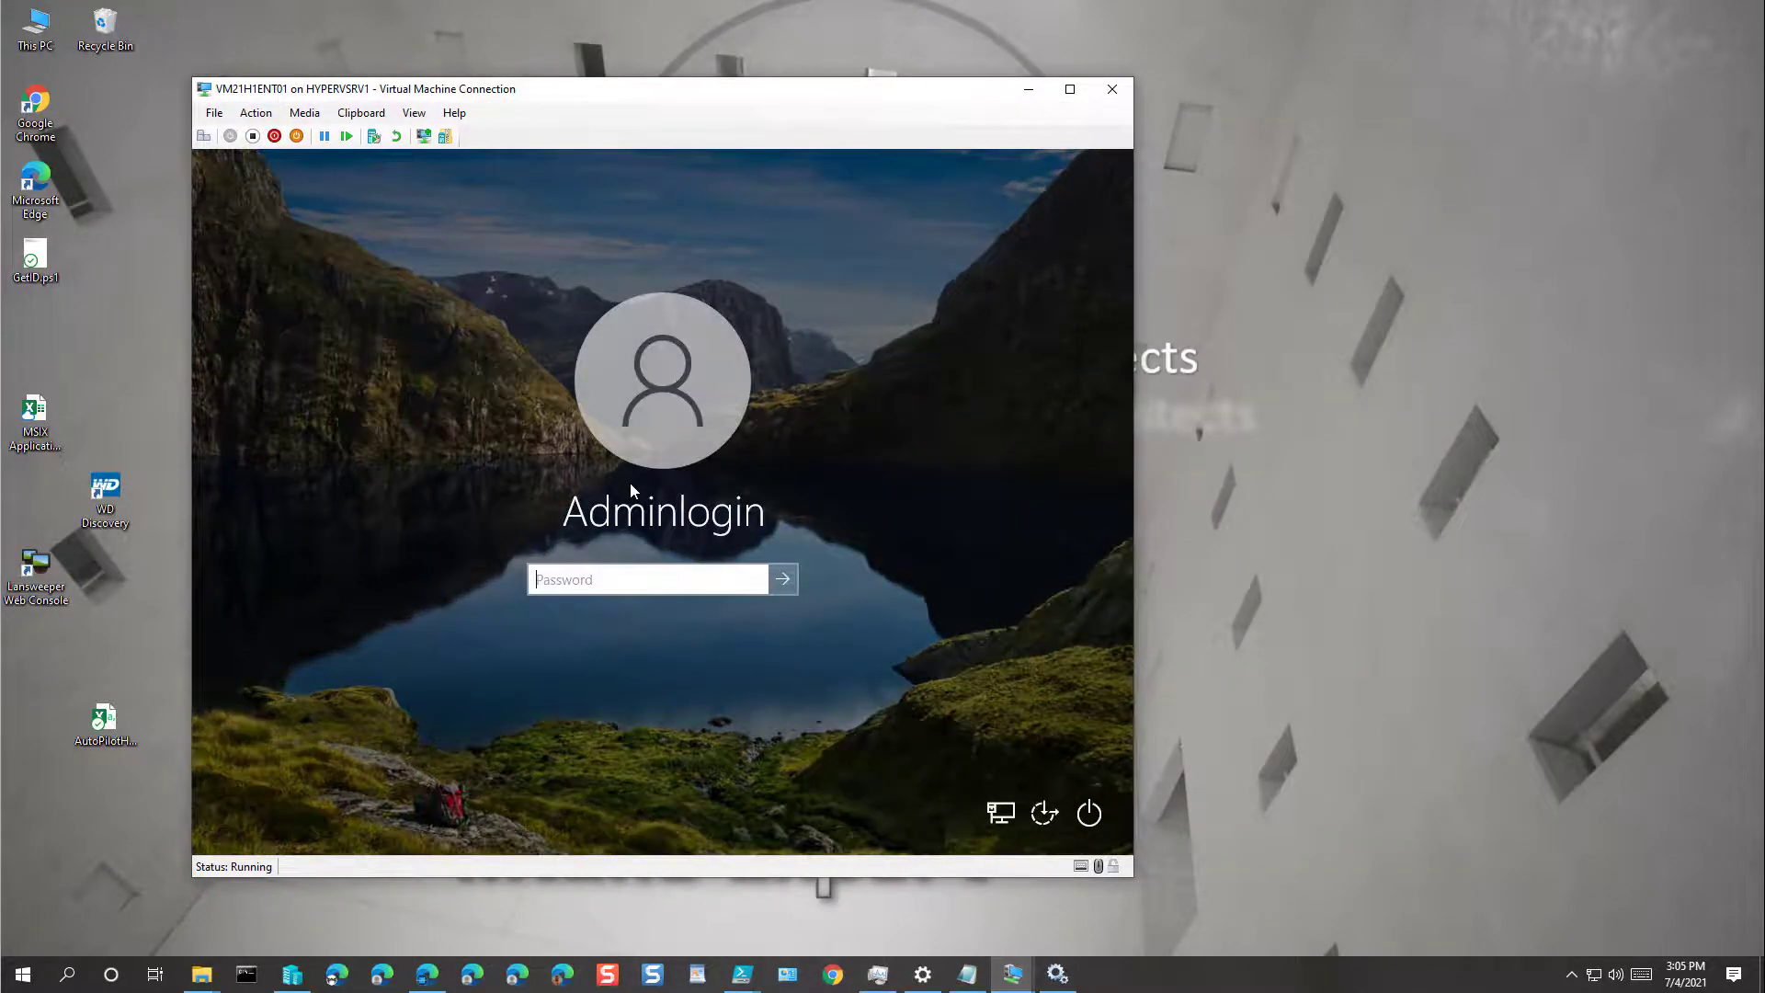
type("•••••••••••••")
key("Return")
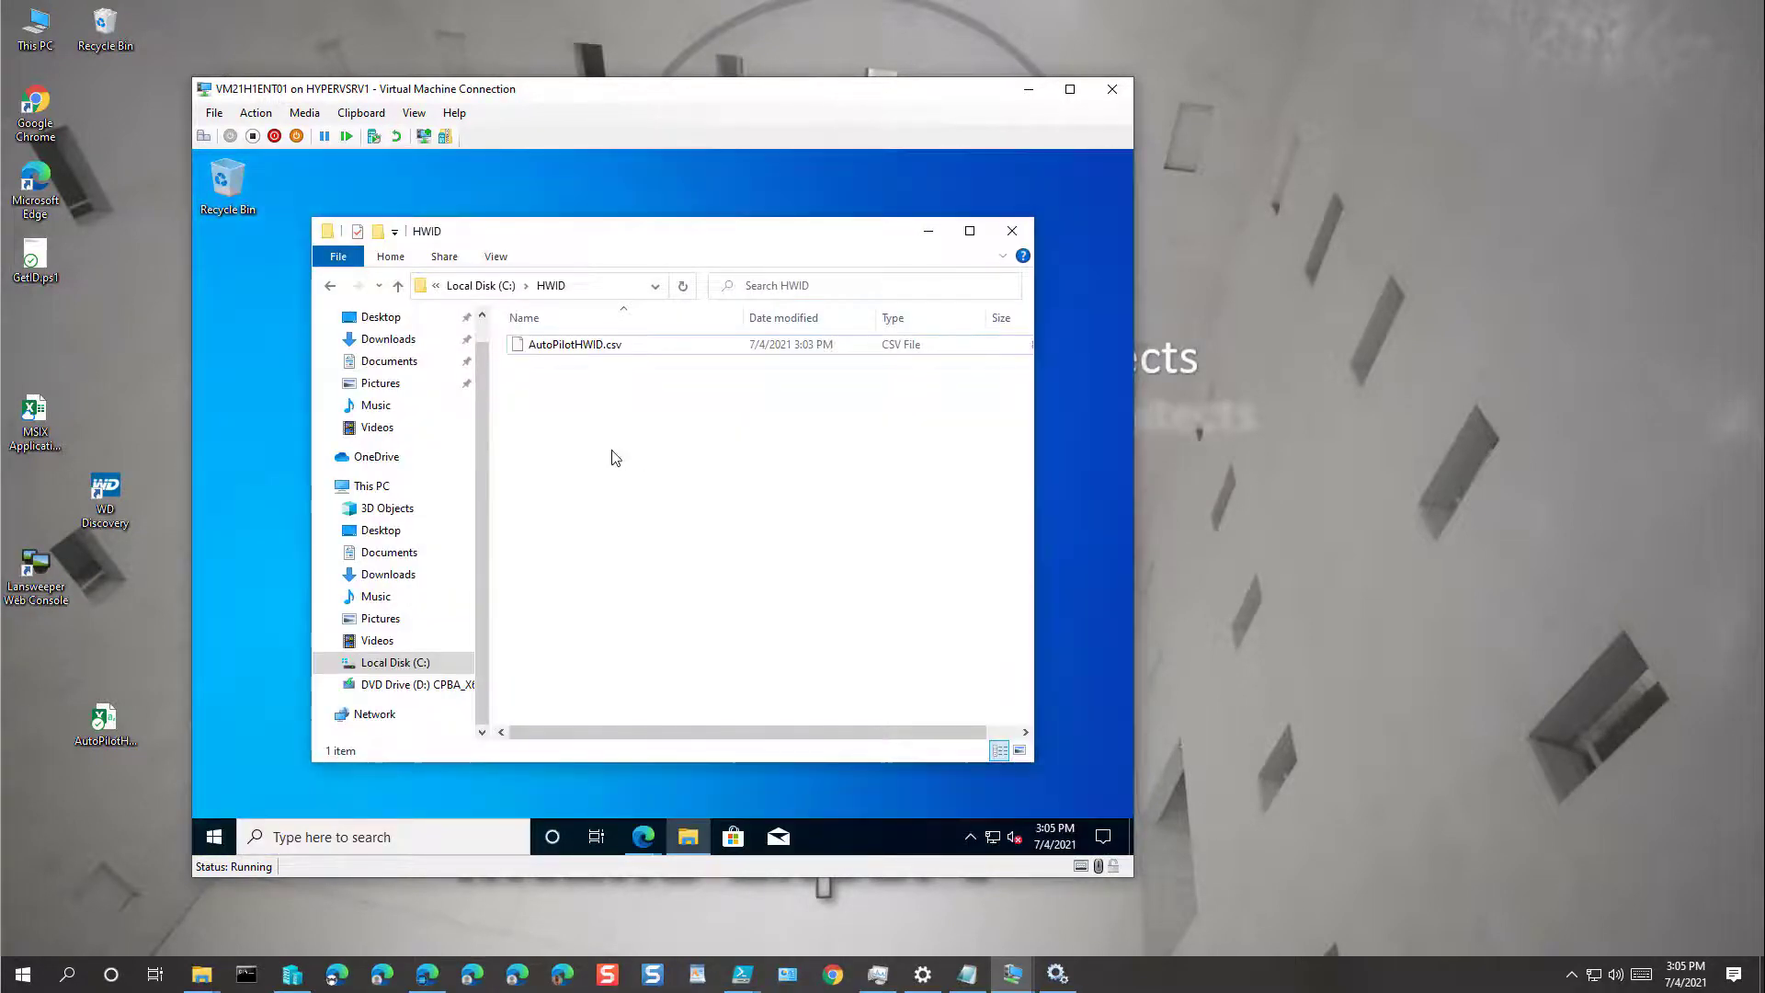
Step: Copy AutoPilotHWID.csv once more, then close the VM's HWID folder window
left_click(570, 345)
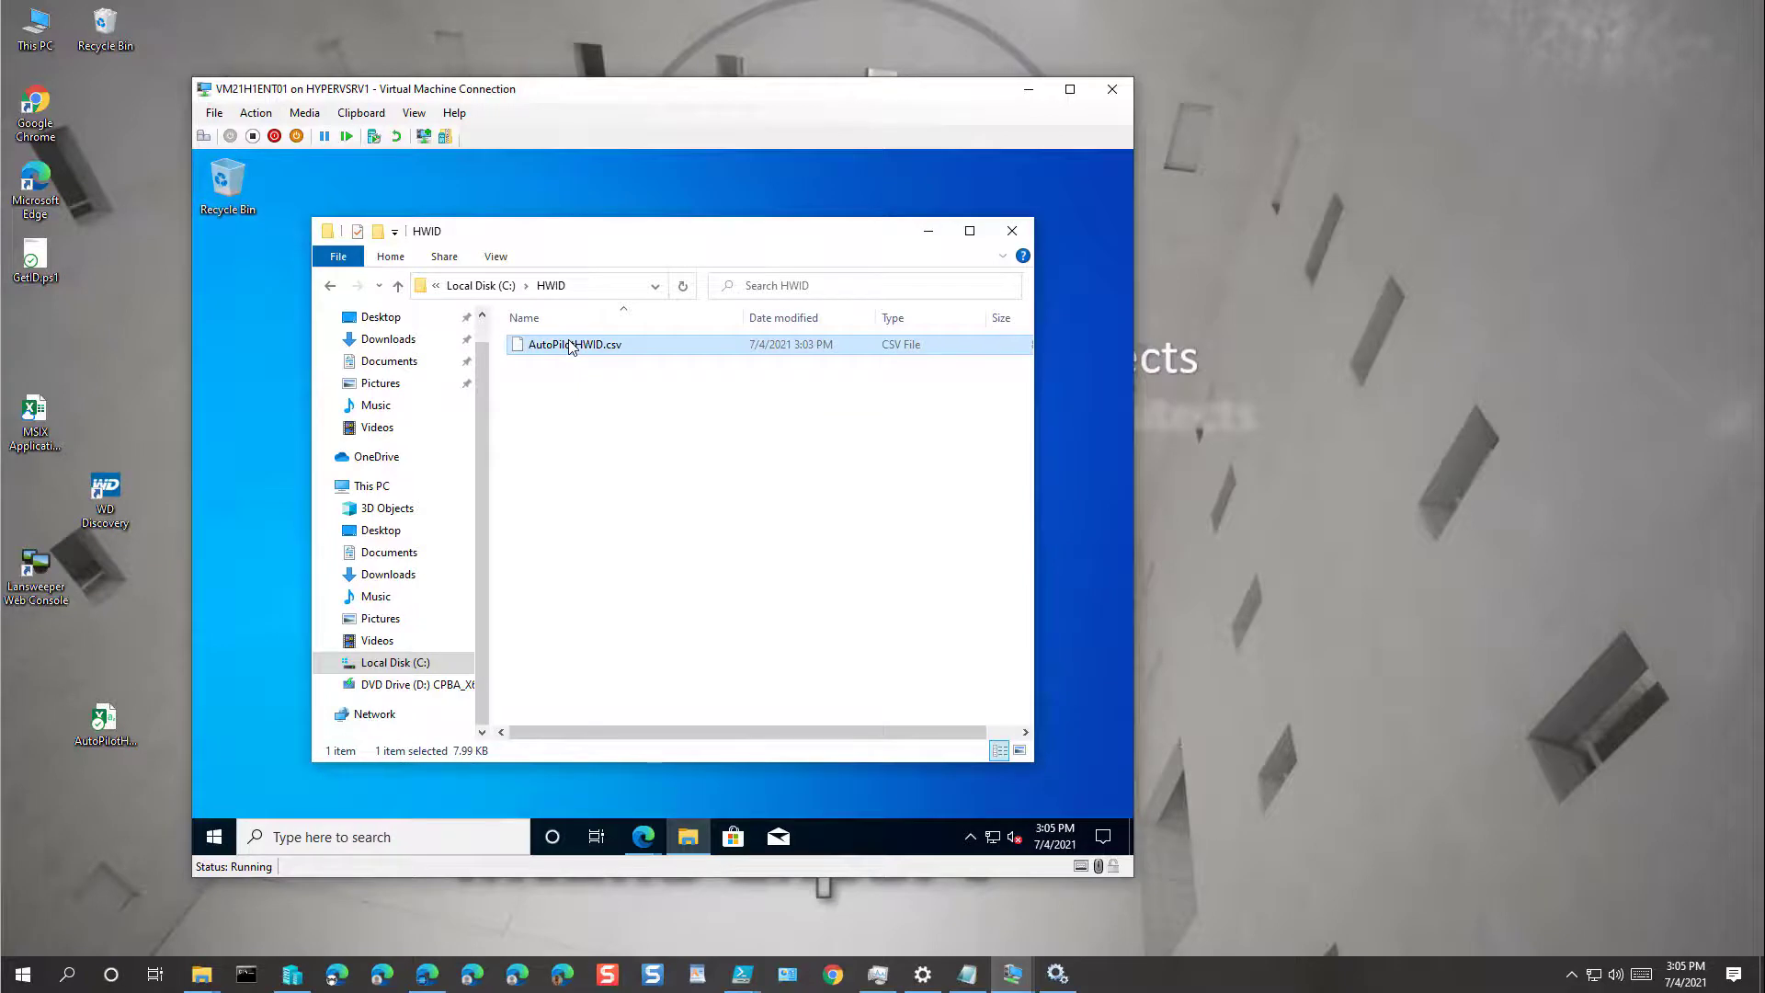
right_click(570, 346)
left_click(621, 533)
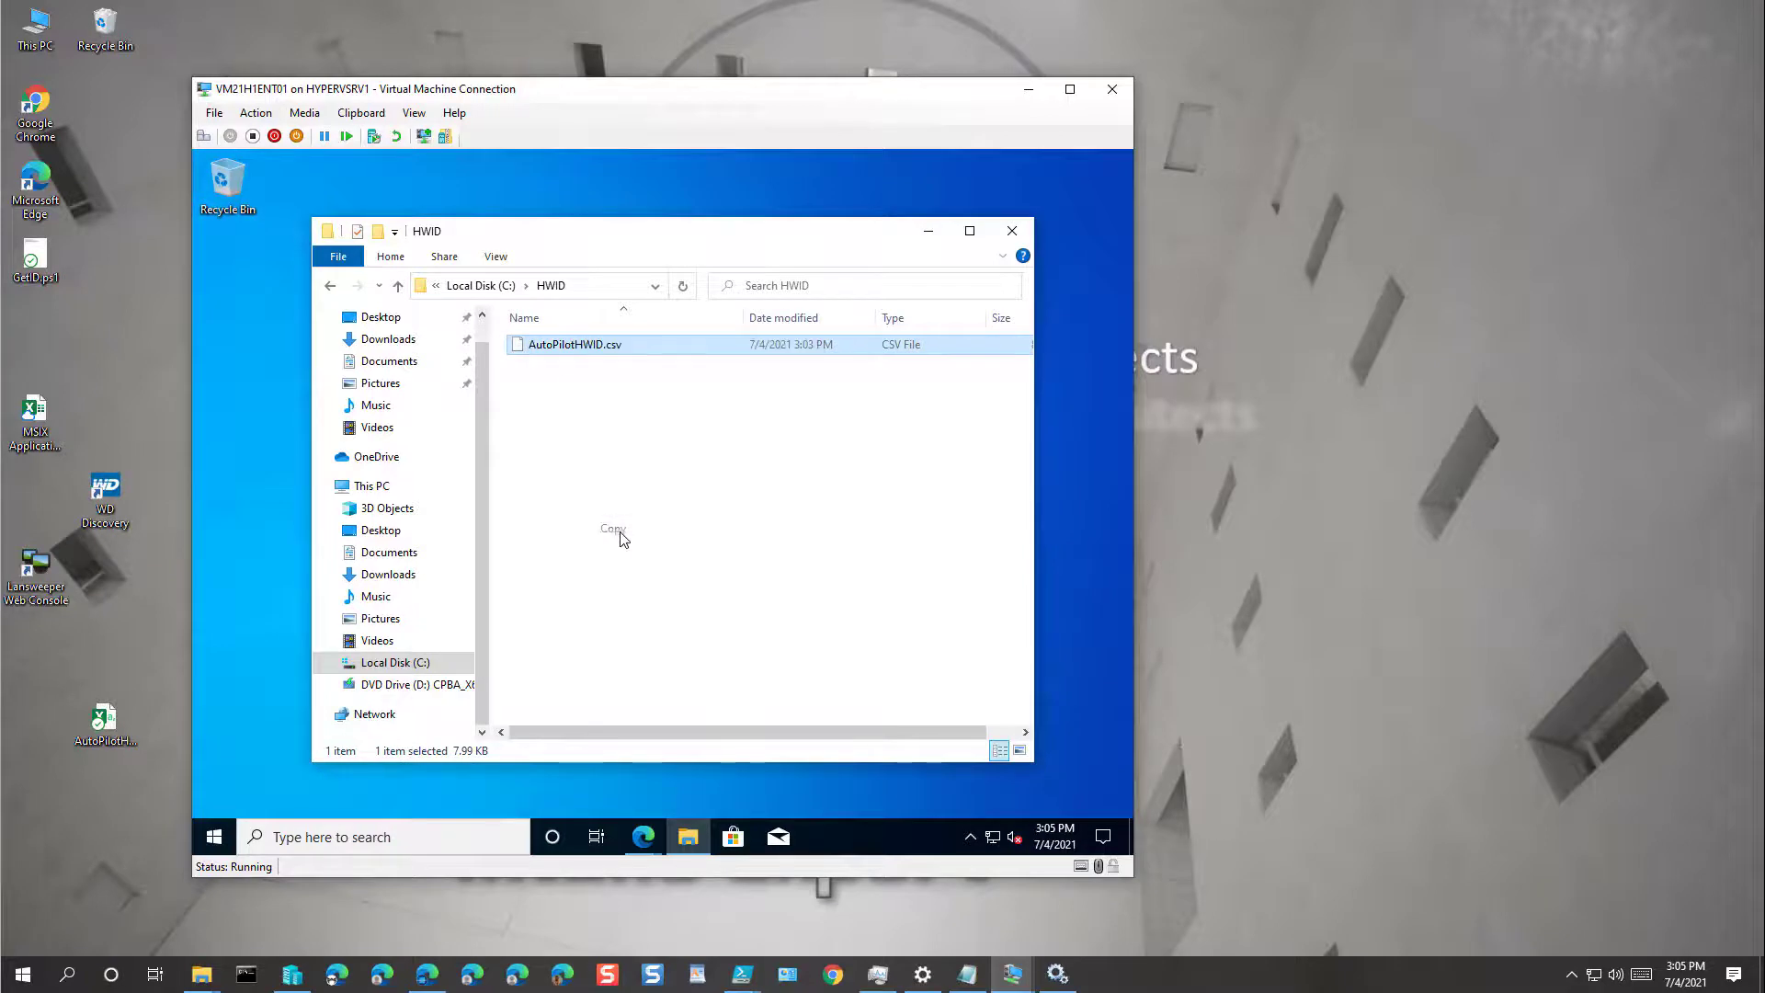
right_click(1488, 498)
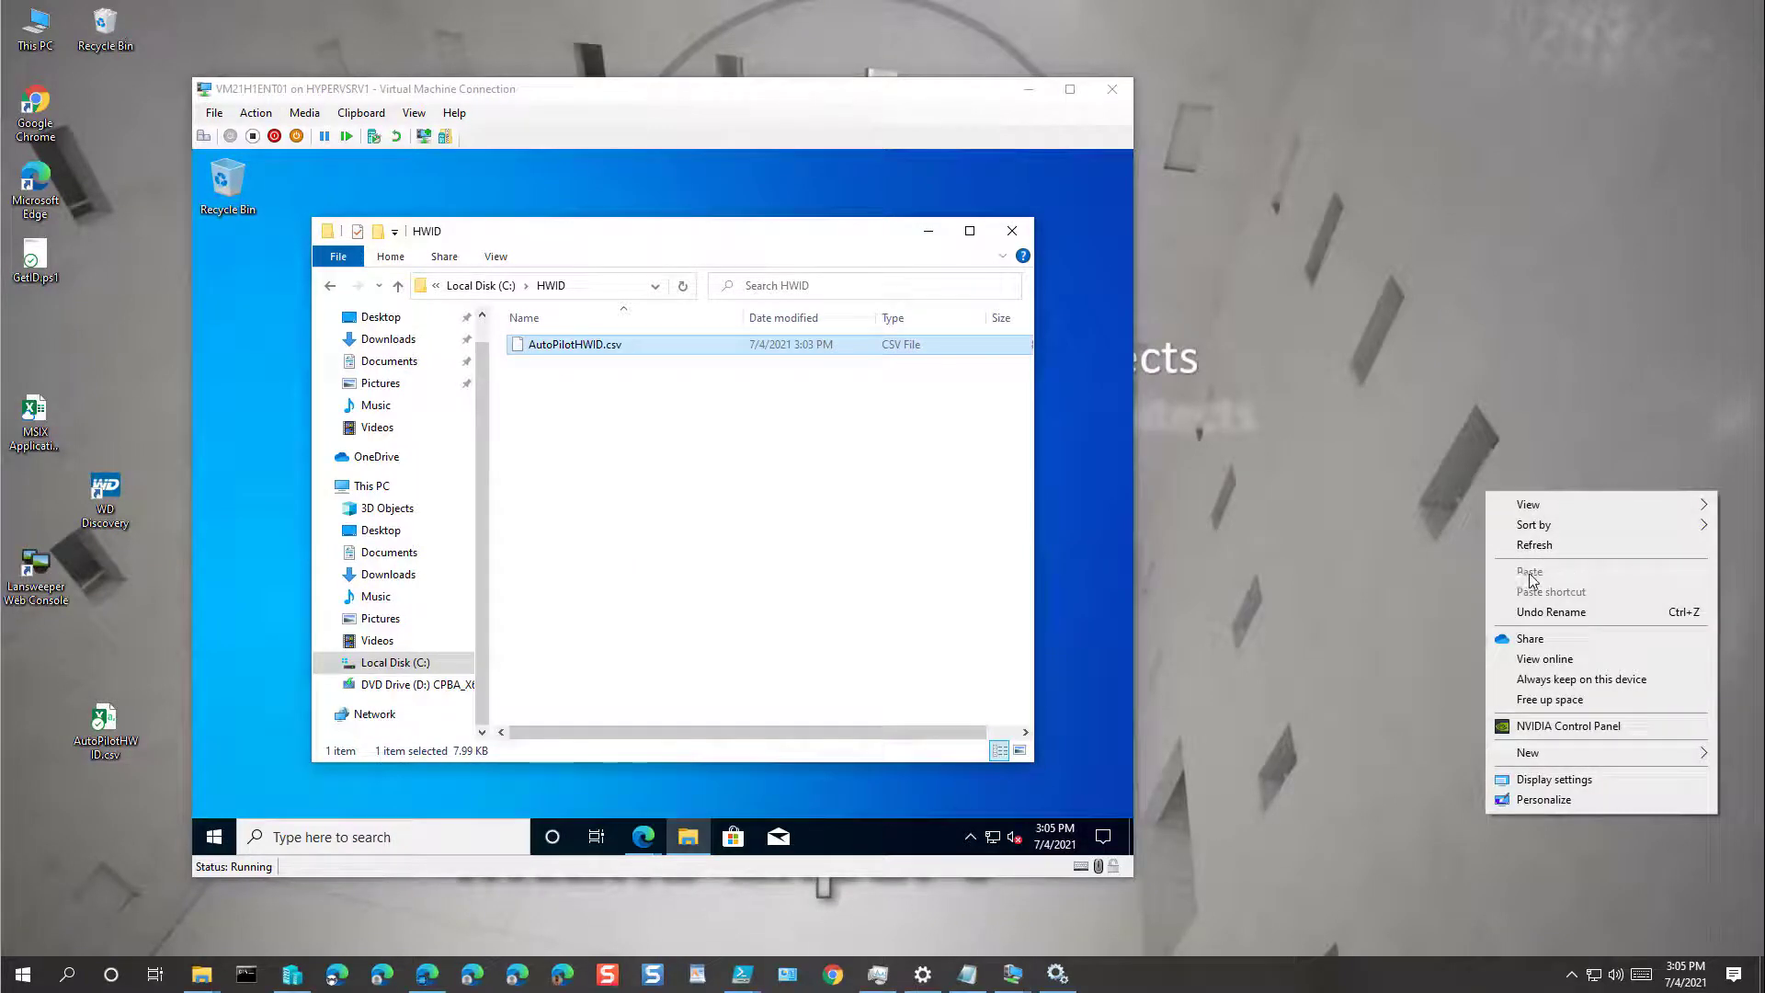
left_click(1012, 231)
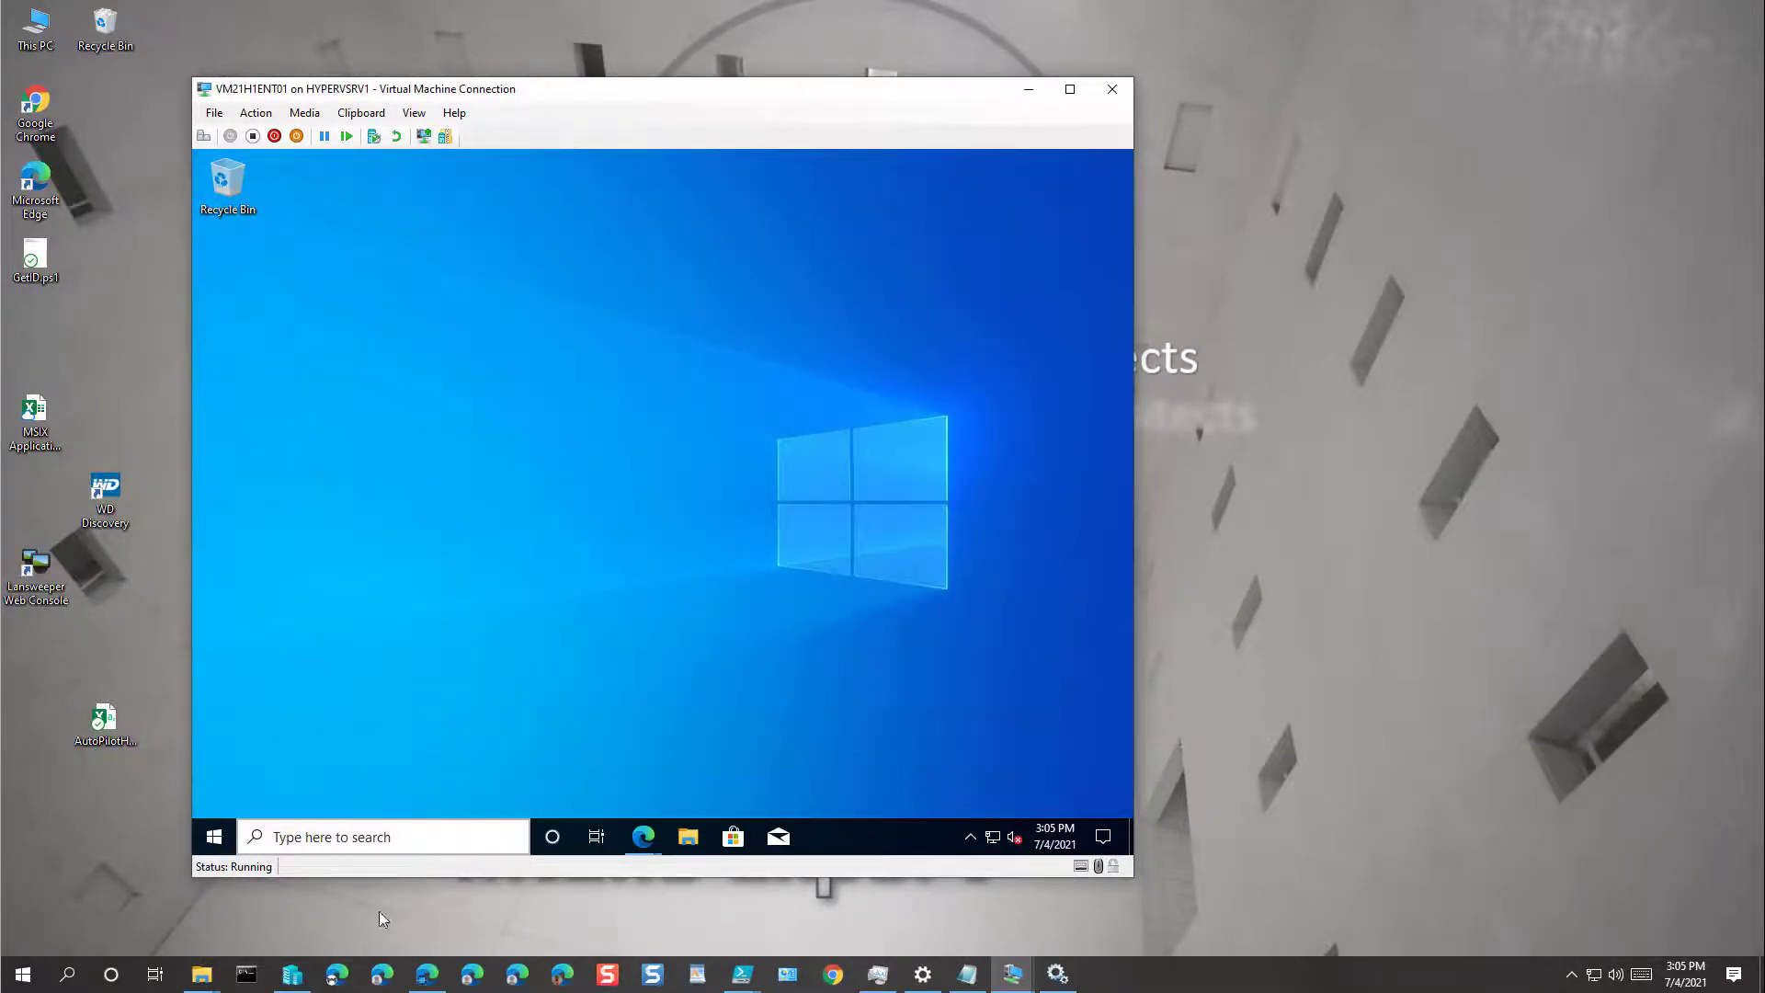
Step: Open AutoPilotHWID.csv in Excel, scroll across its hardware hash row, and close it
left_click(103, 720)
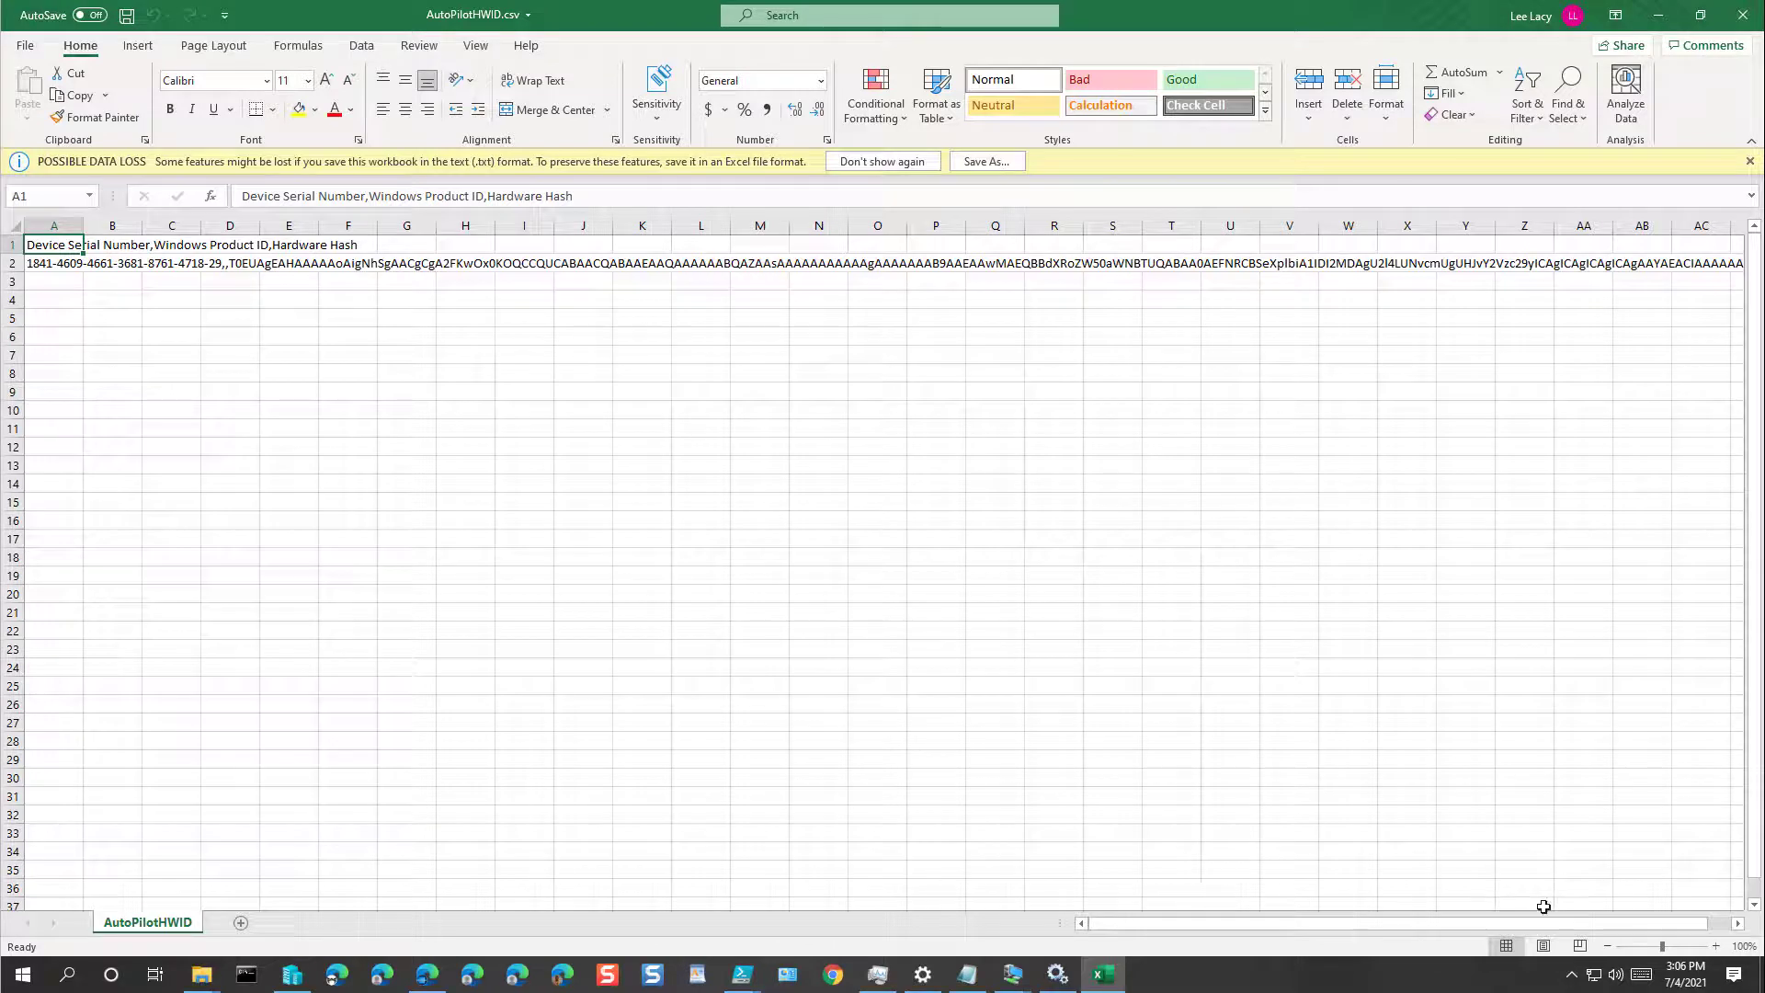
left_click(1717, 927)
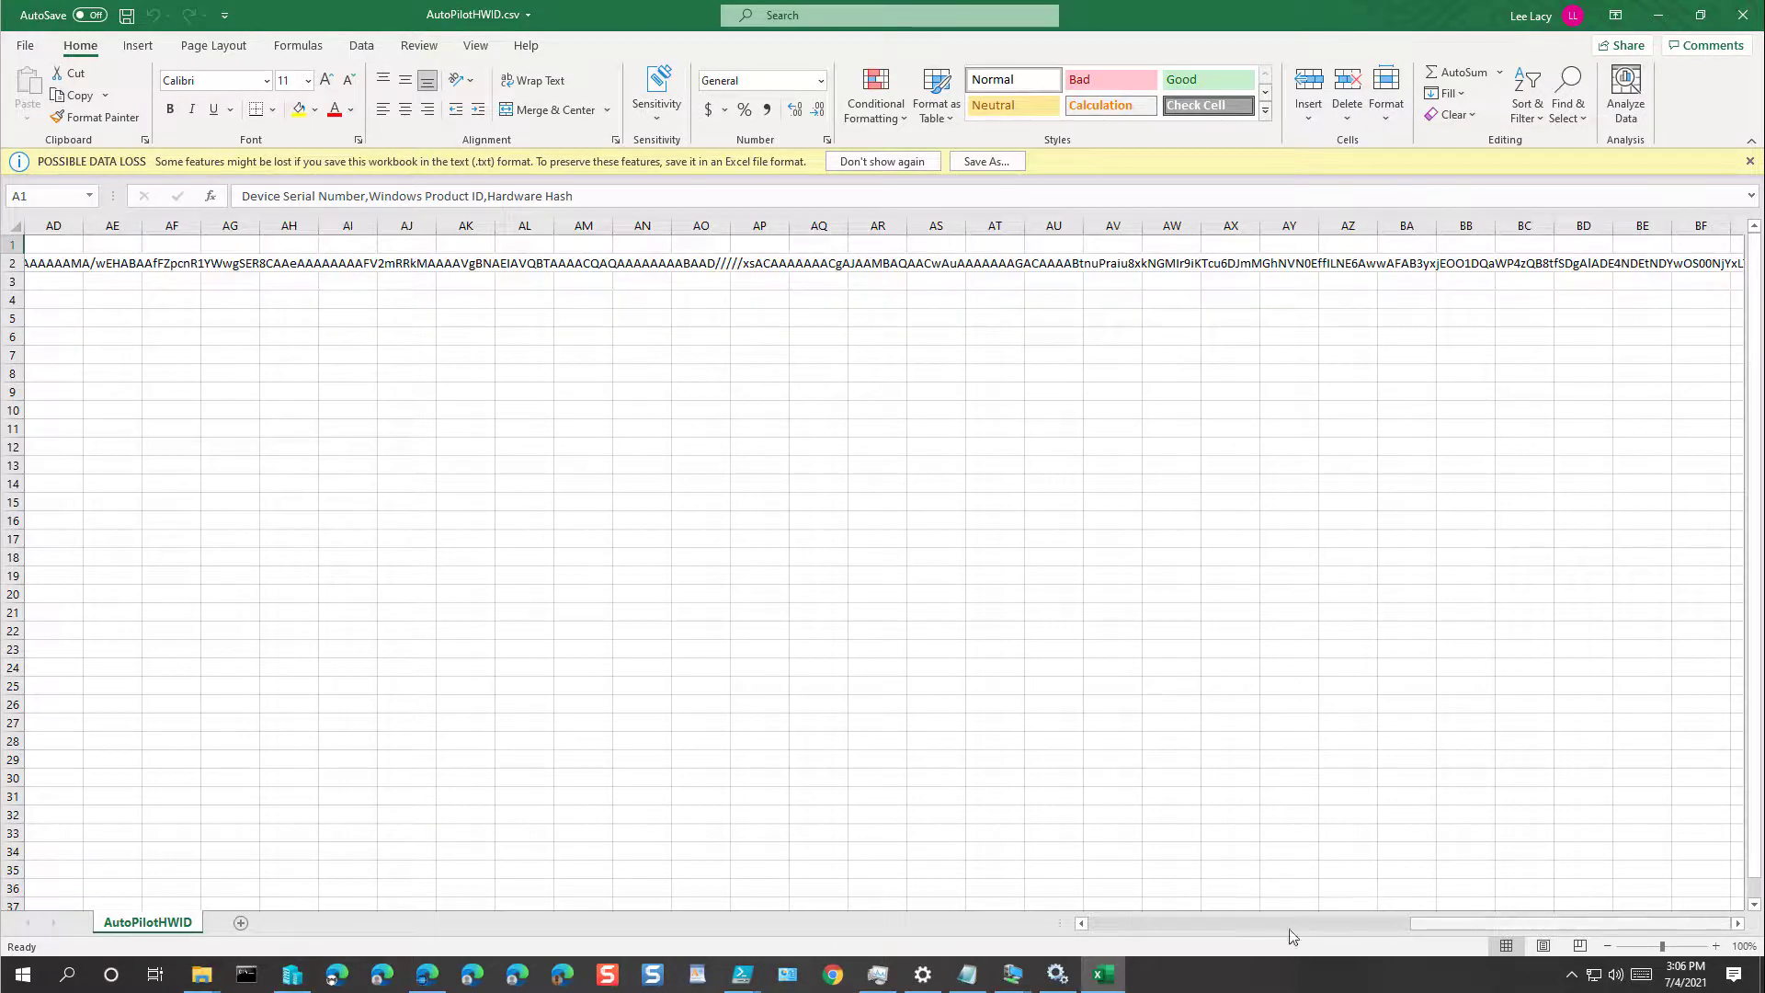
left_click_drag(1271, 931, 276, 888)
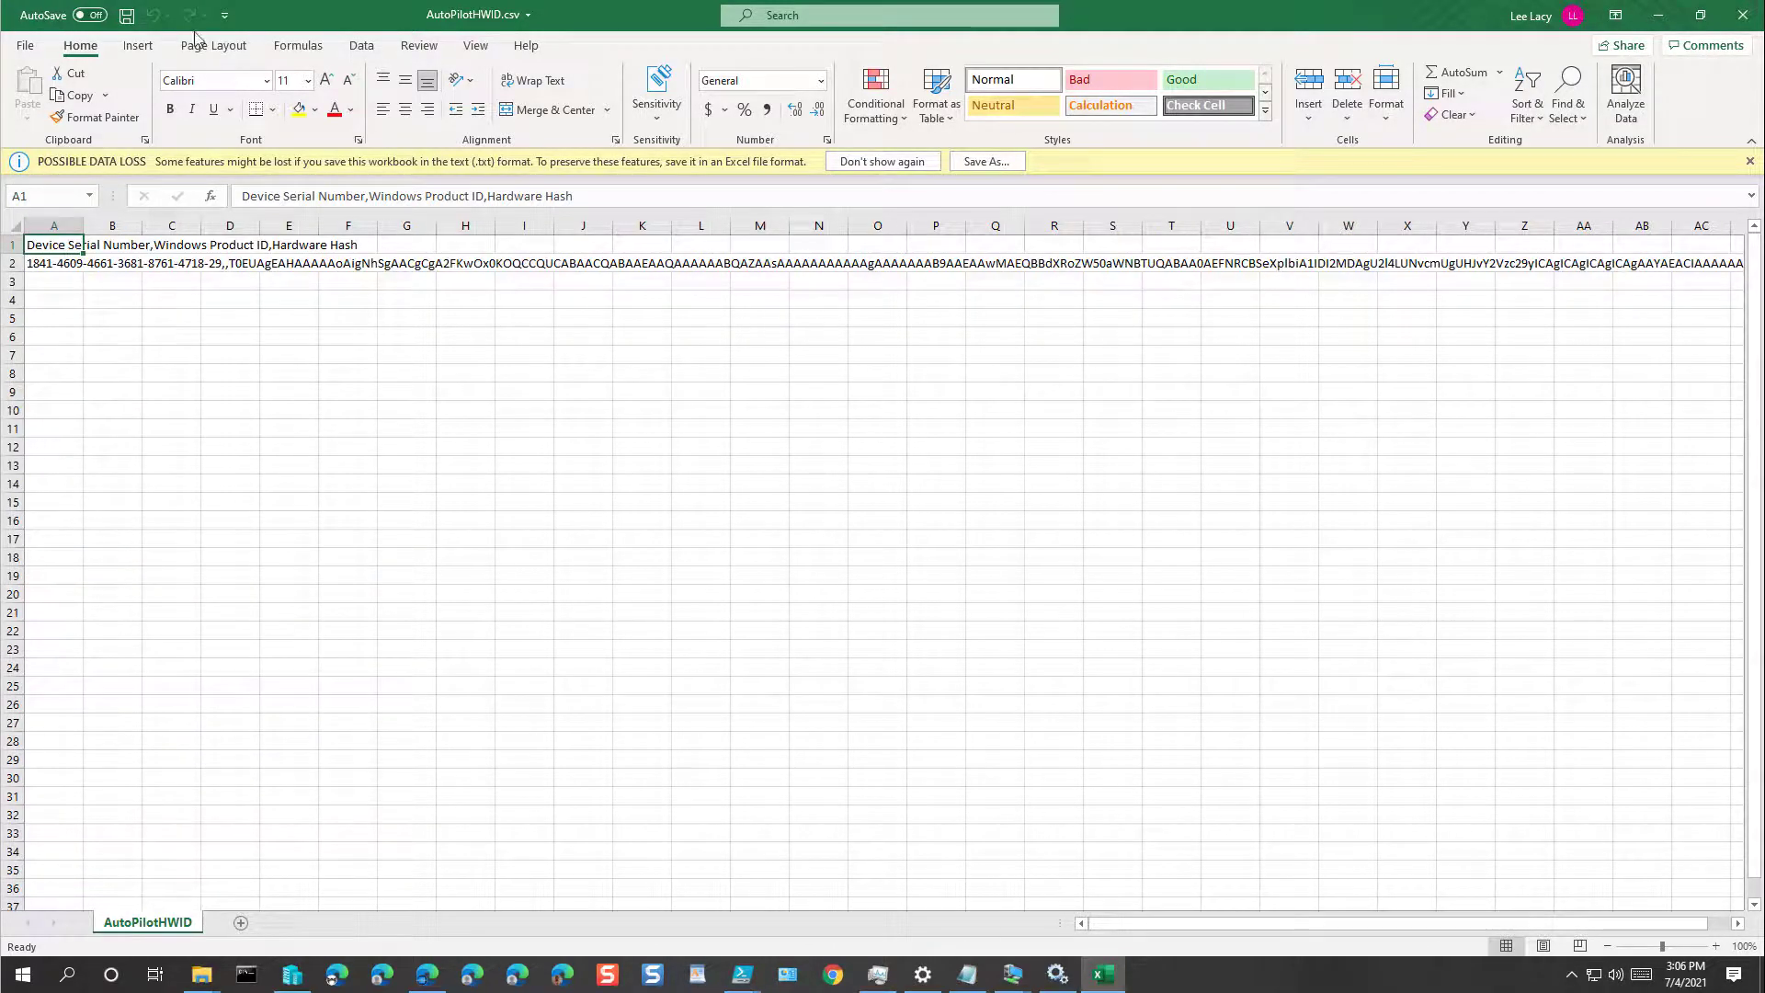
left_click(1742, 14)
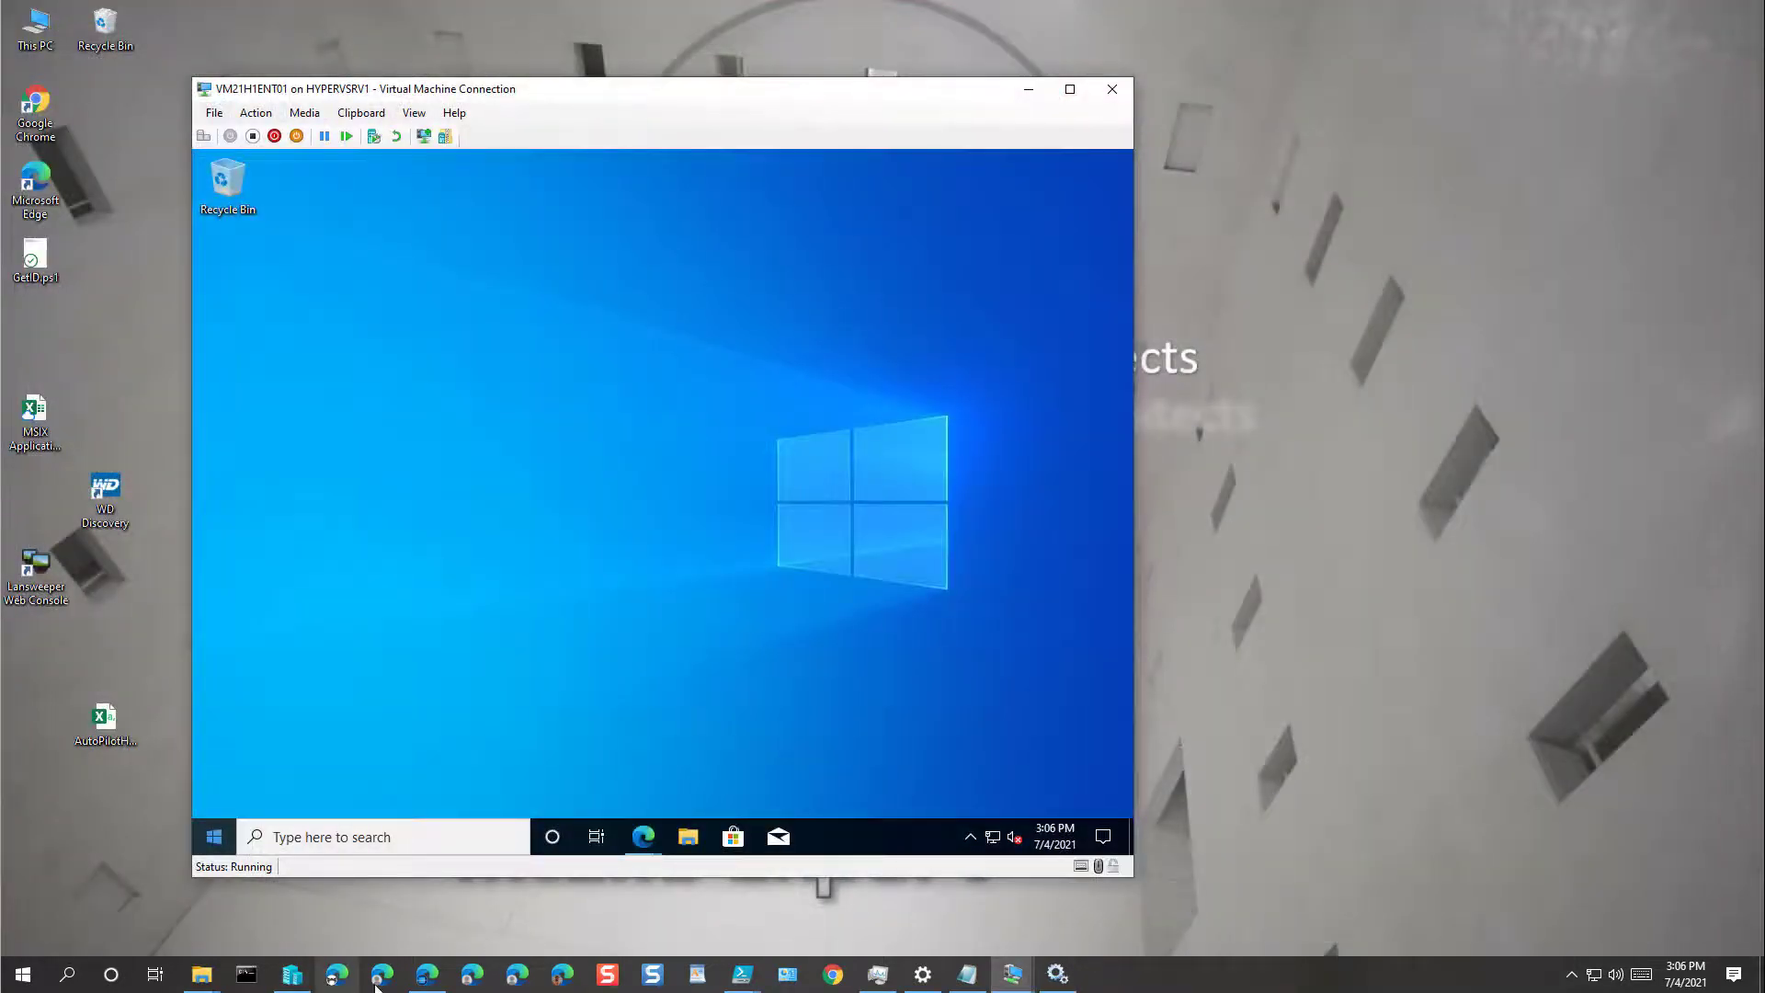
Step: Go to Devices > Enroll devices > Windows Autopilot devices and start an import
left_click(427, 974)
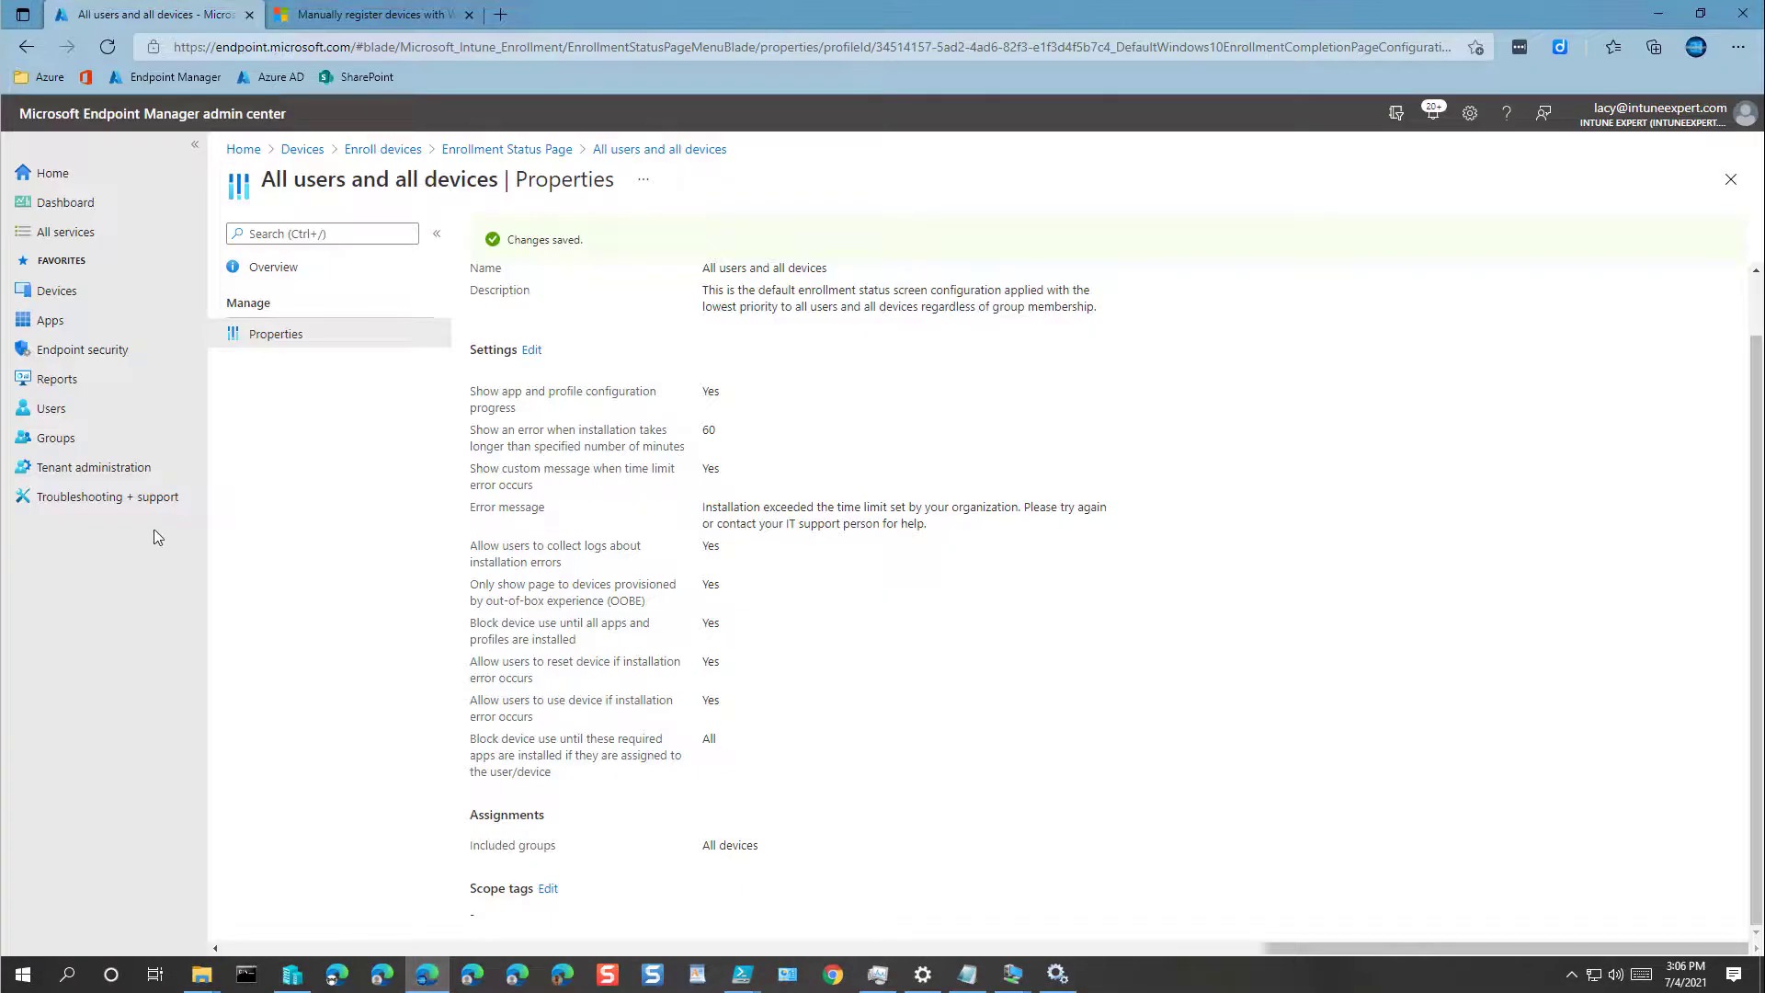
left_click(54, 179)
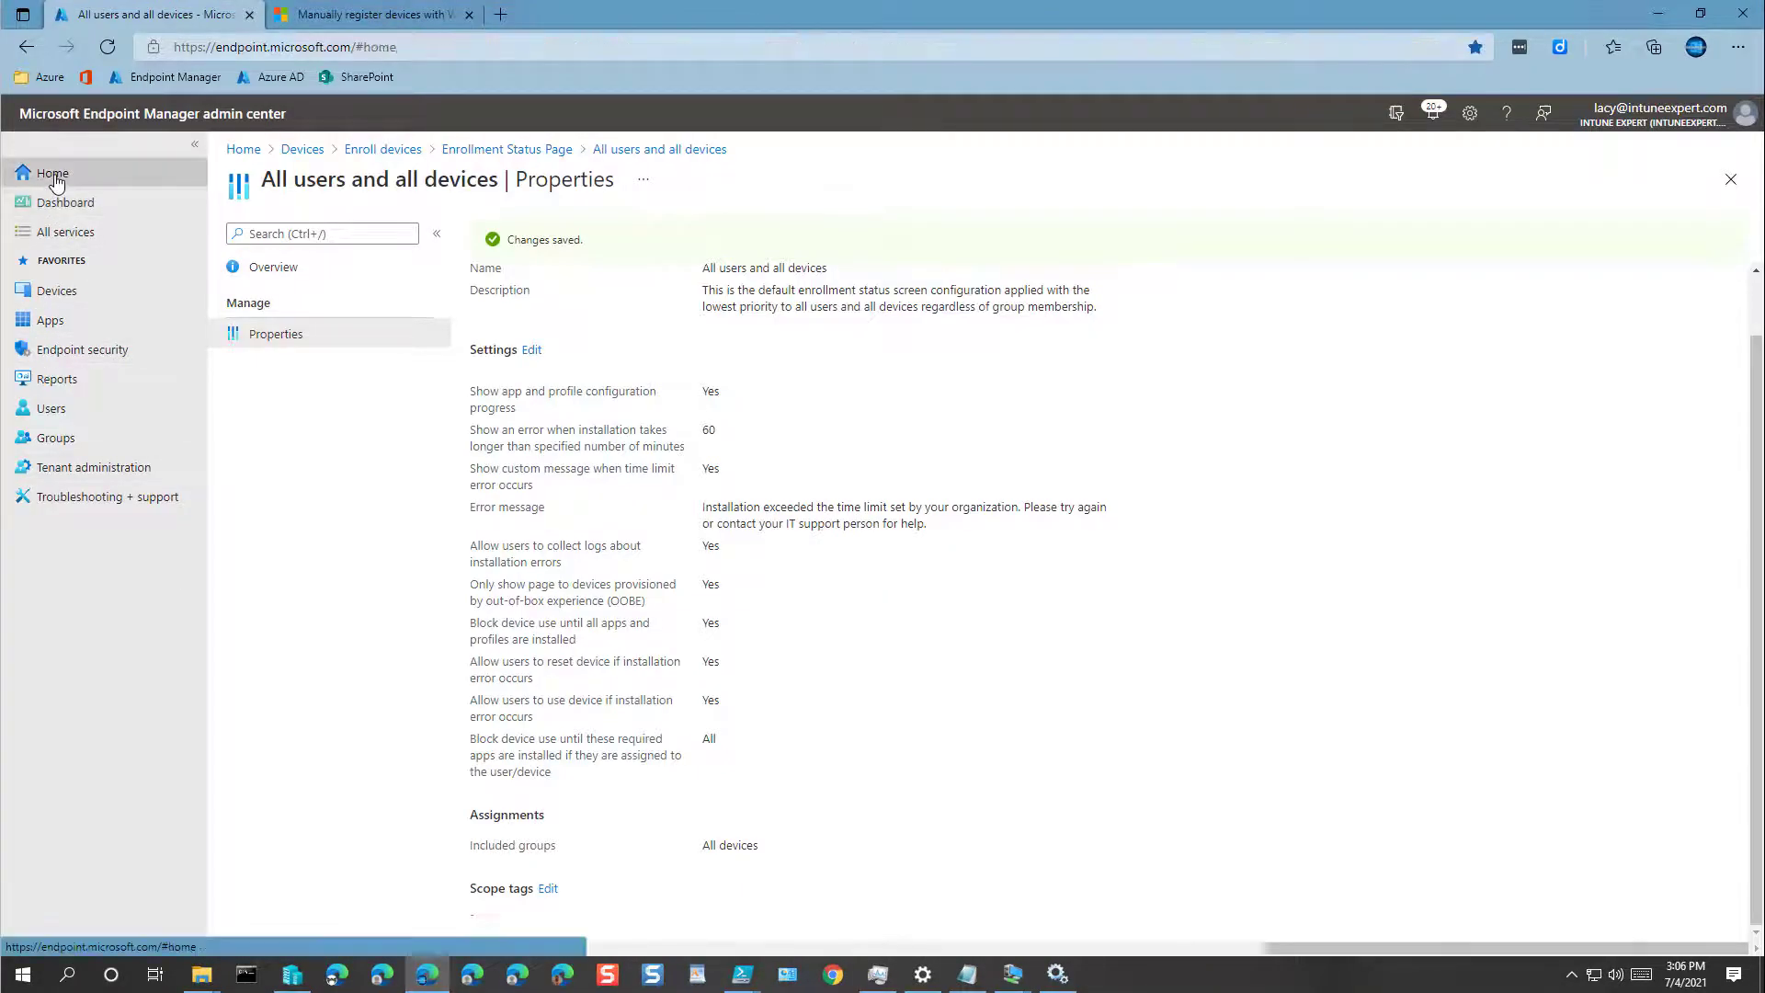
left_click(61, 295)
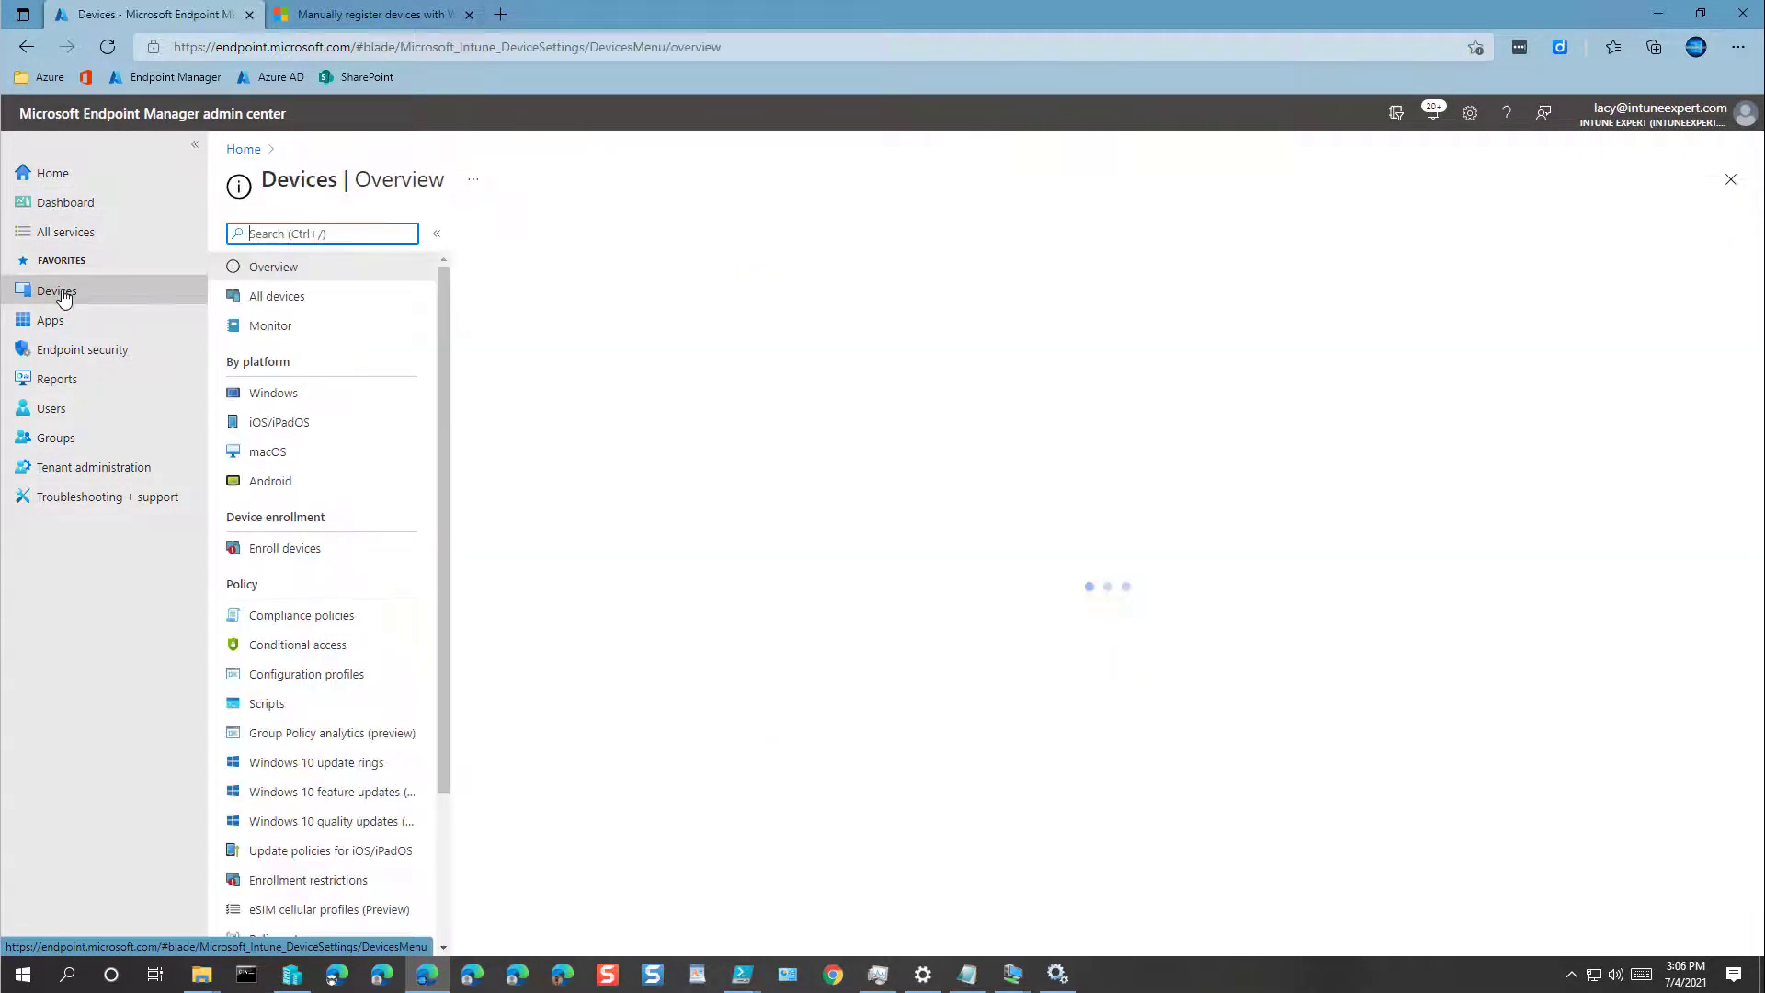
left_click(282, 550)
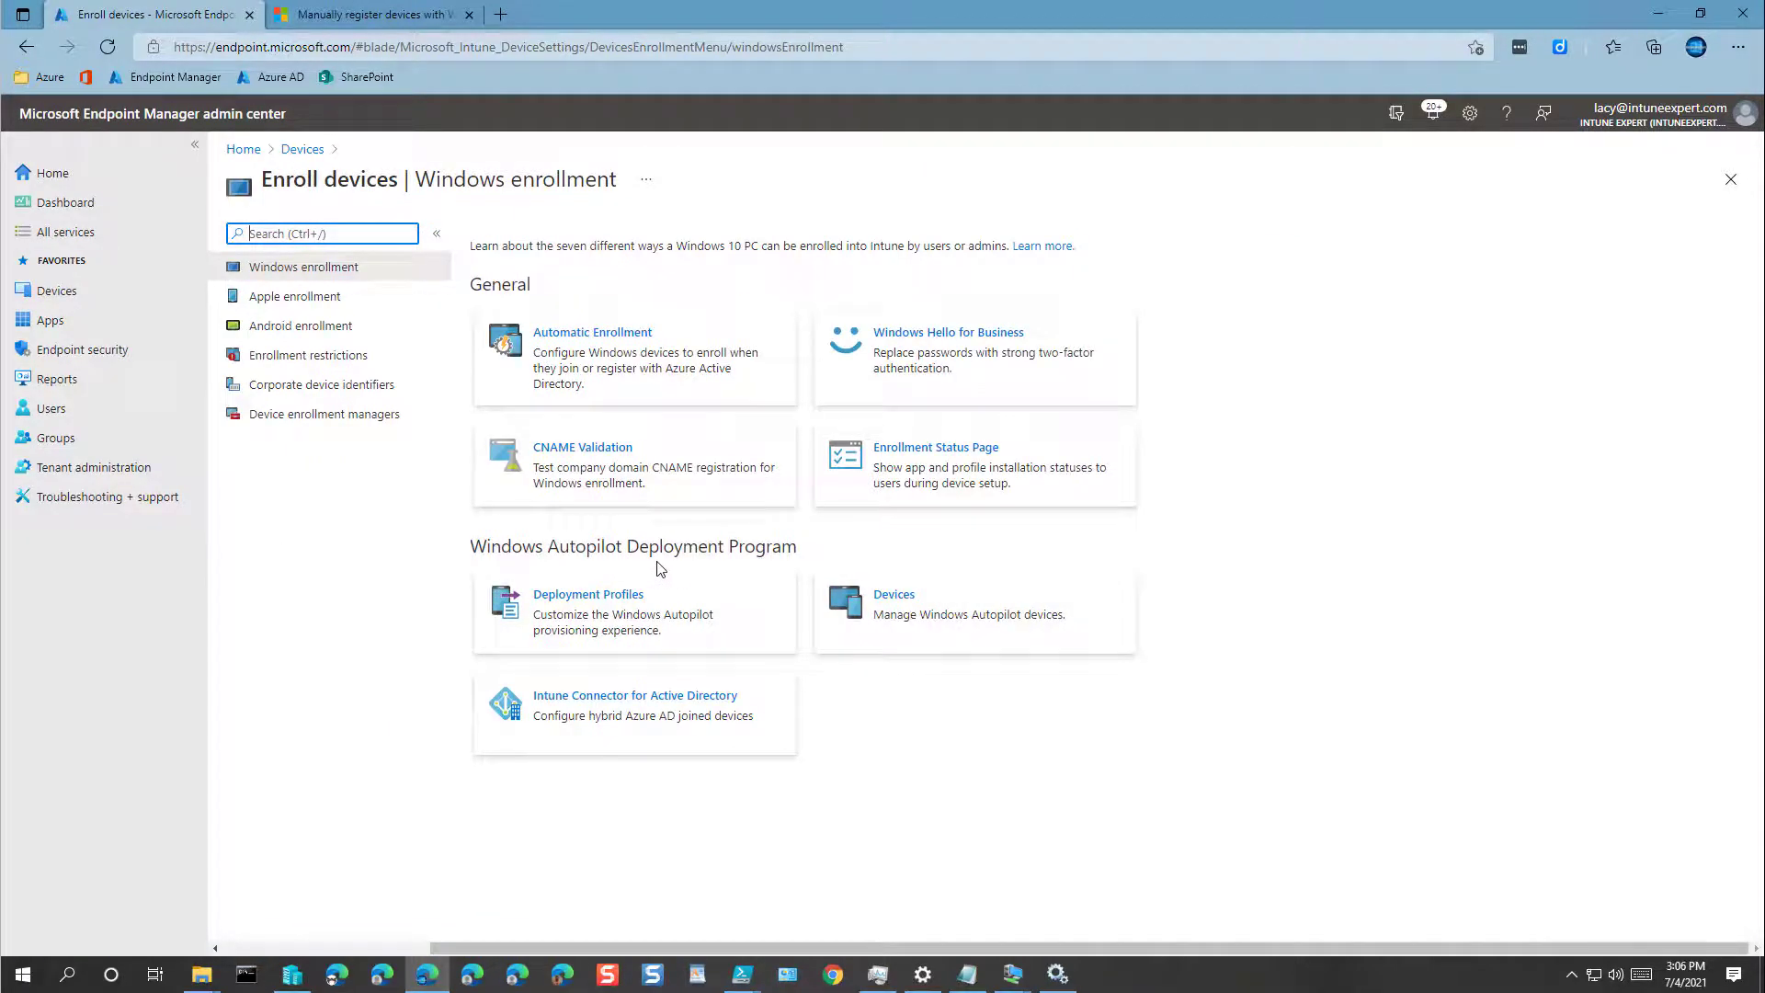
left_click(975, 613)
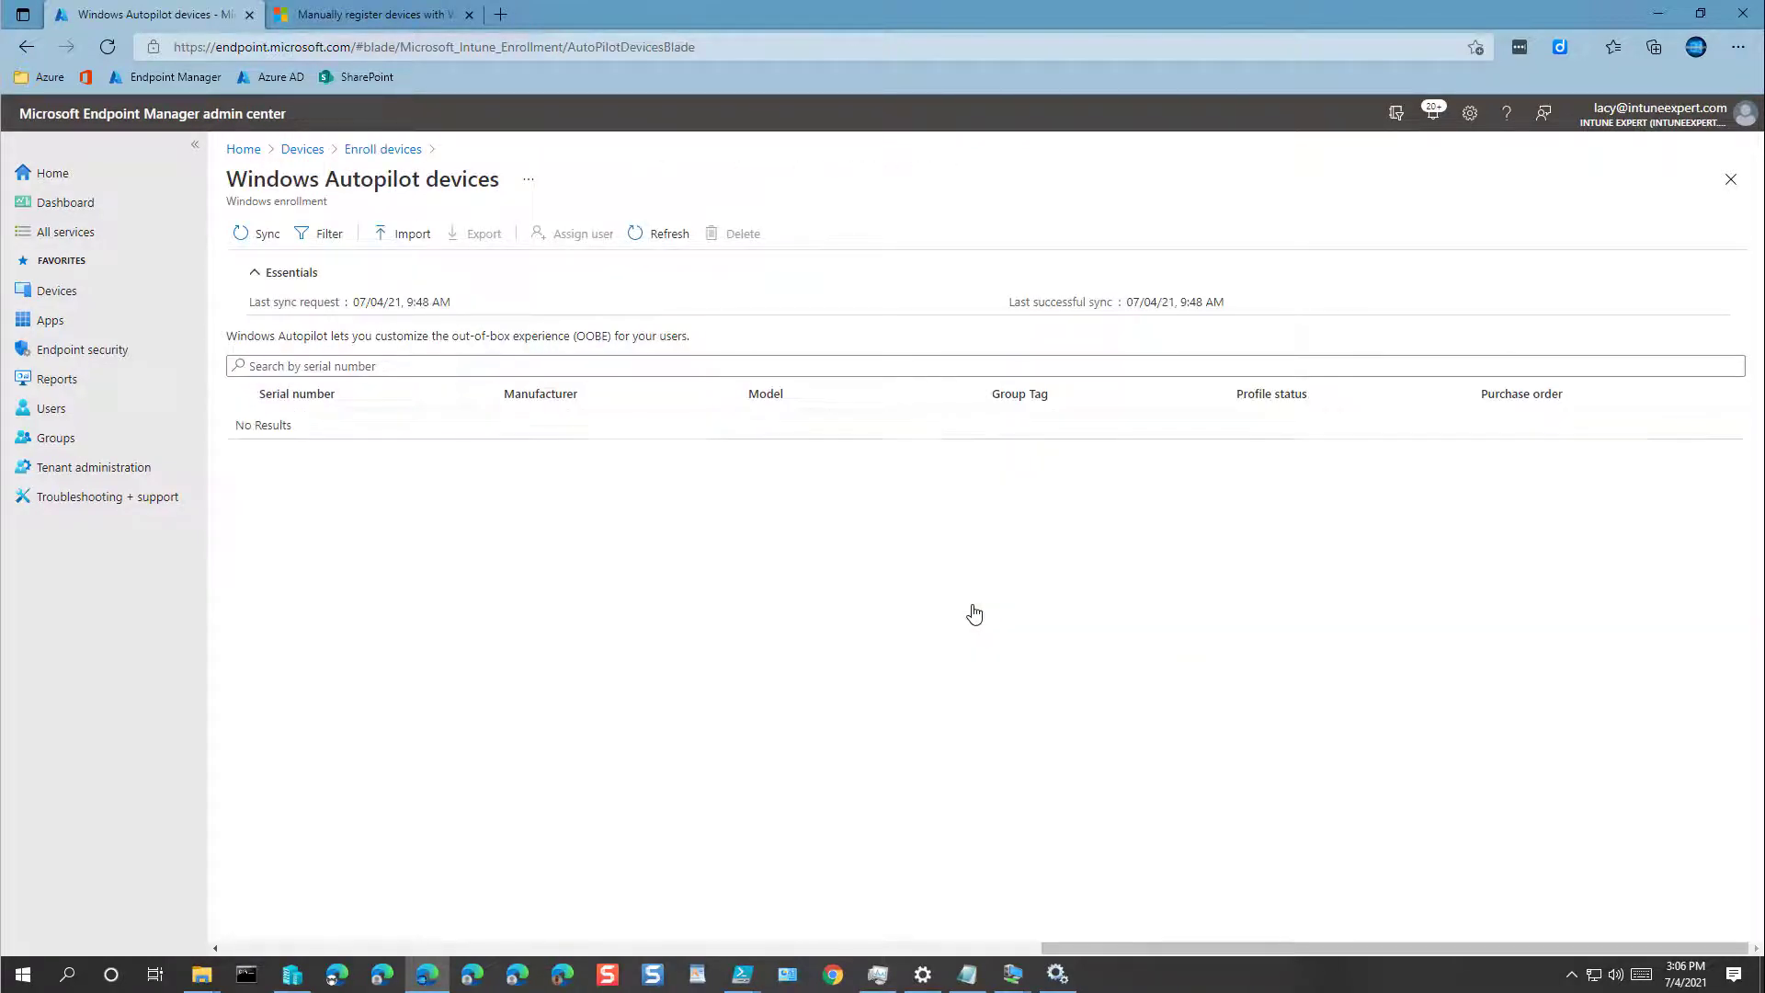
left_click(413, 235)
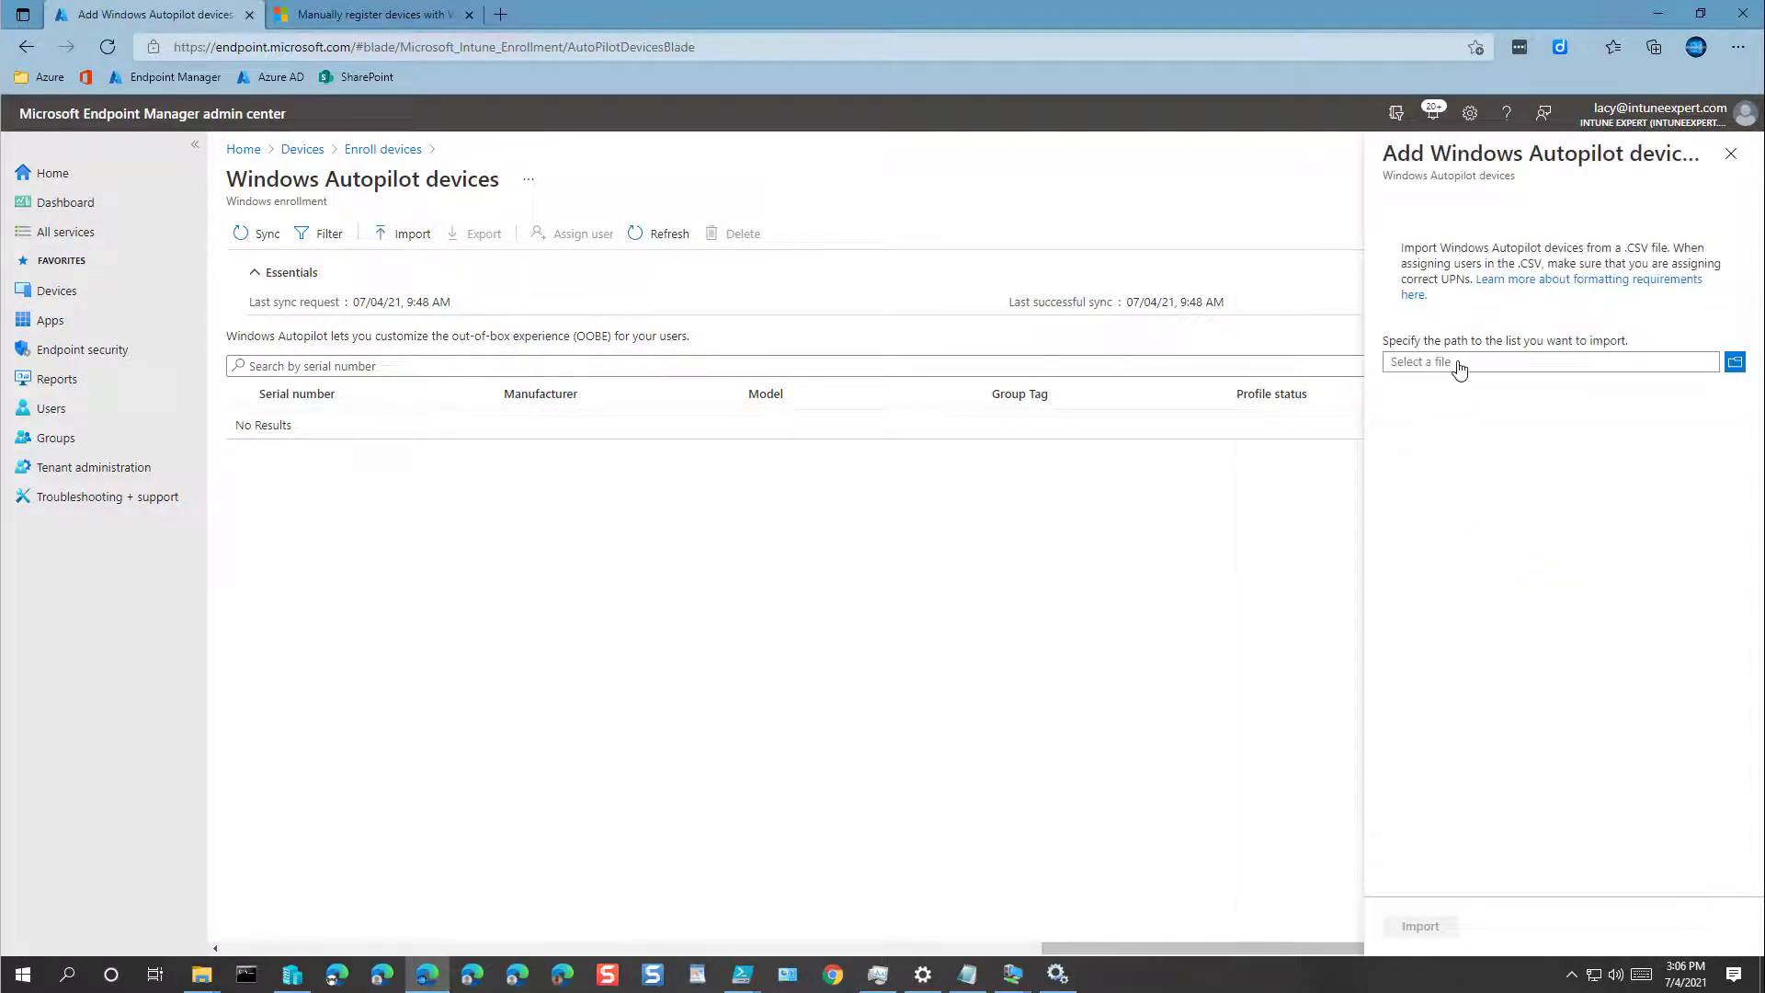
Step: Load AutoPilotHWID.csv from the Desktop into the Autopilot device import
left_click(1457, 366)
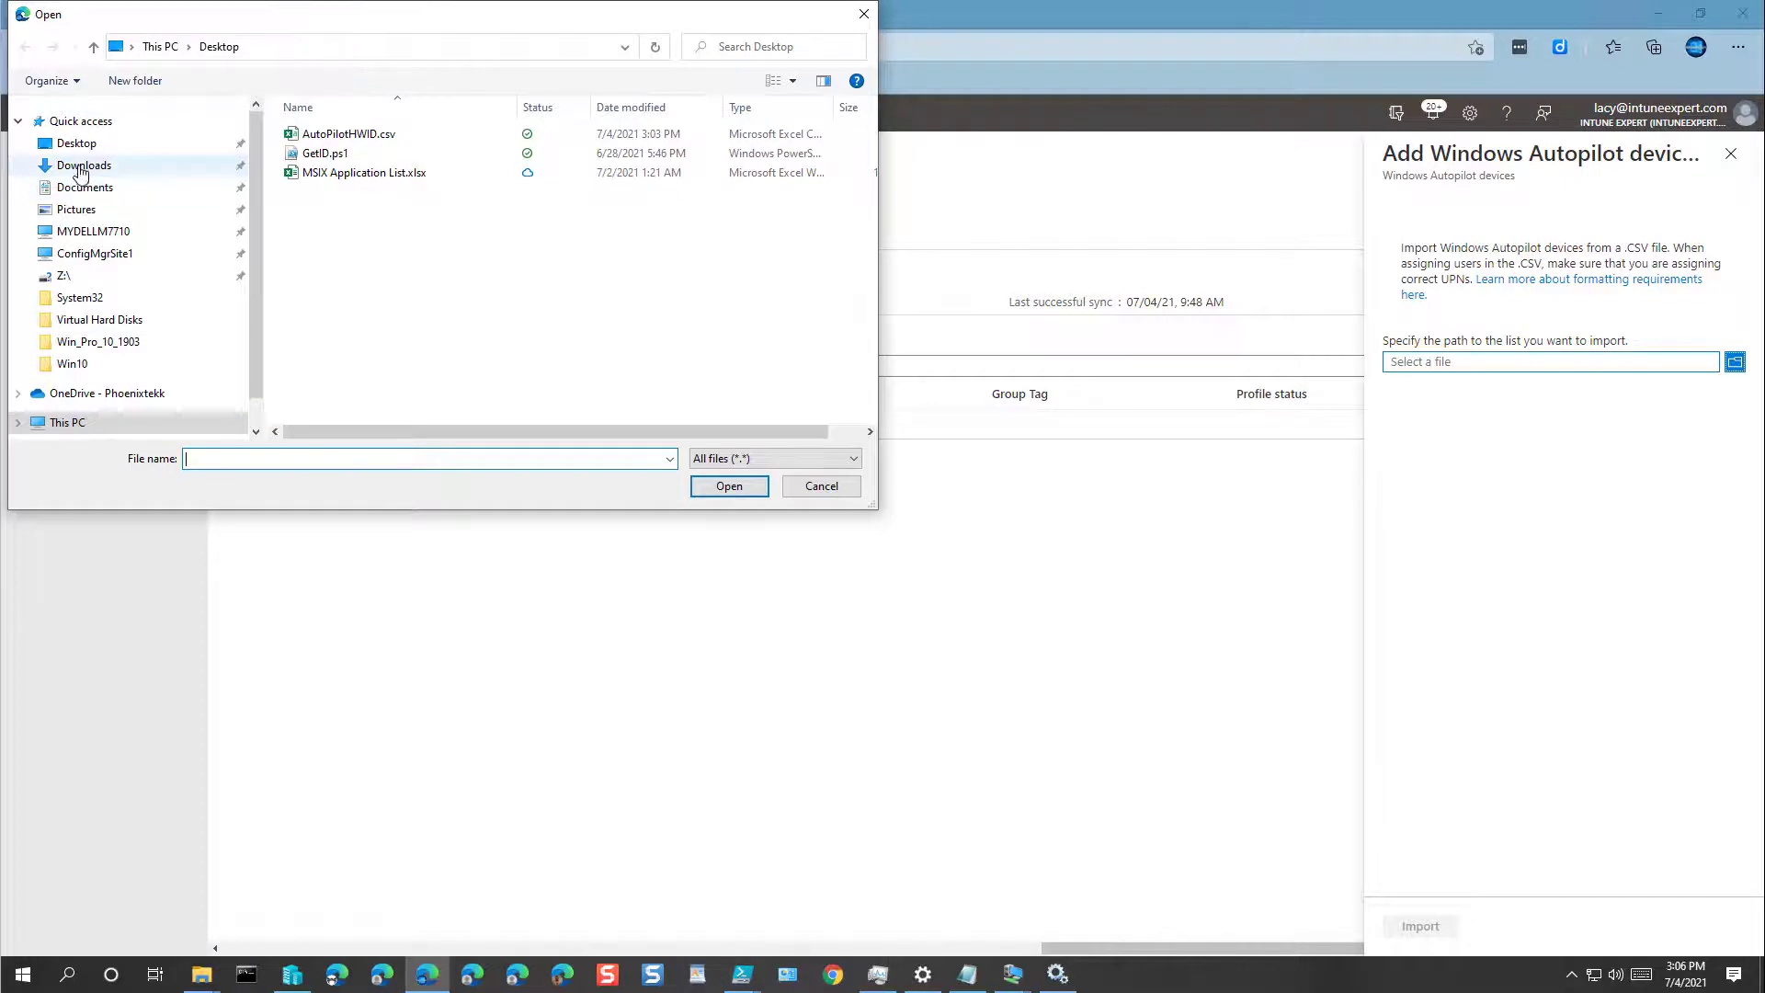
left_click(81, 167)
left_click(77, 144)
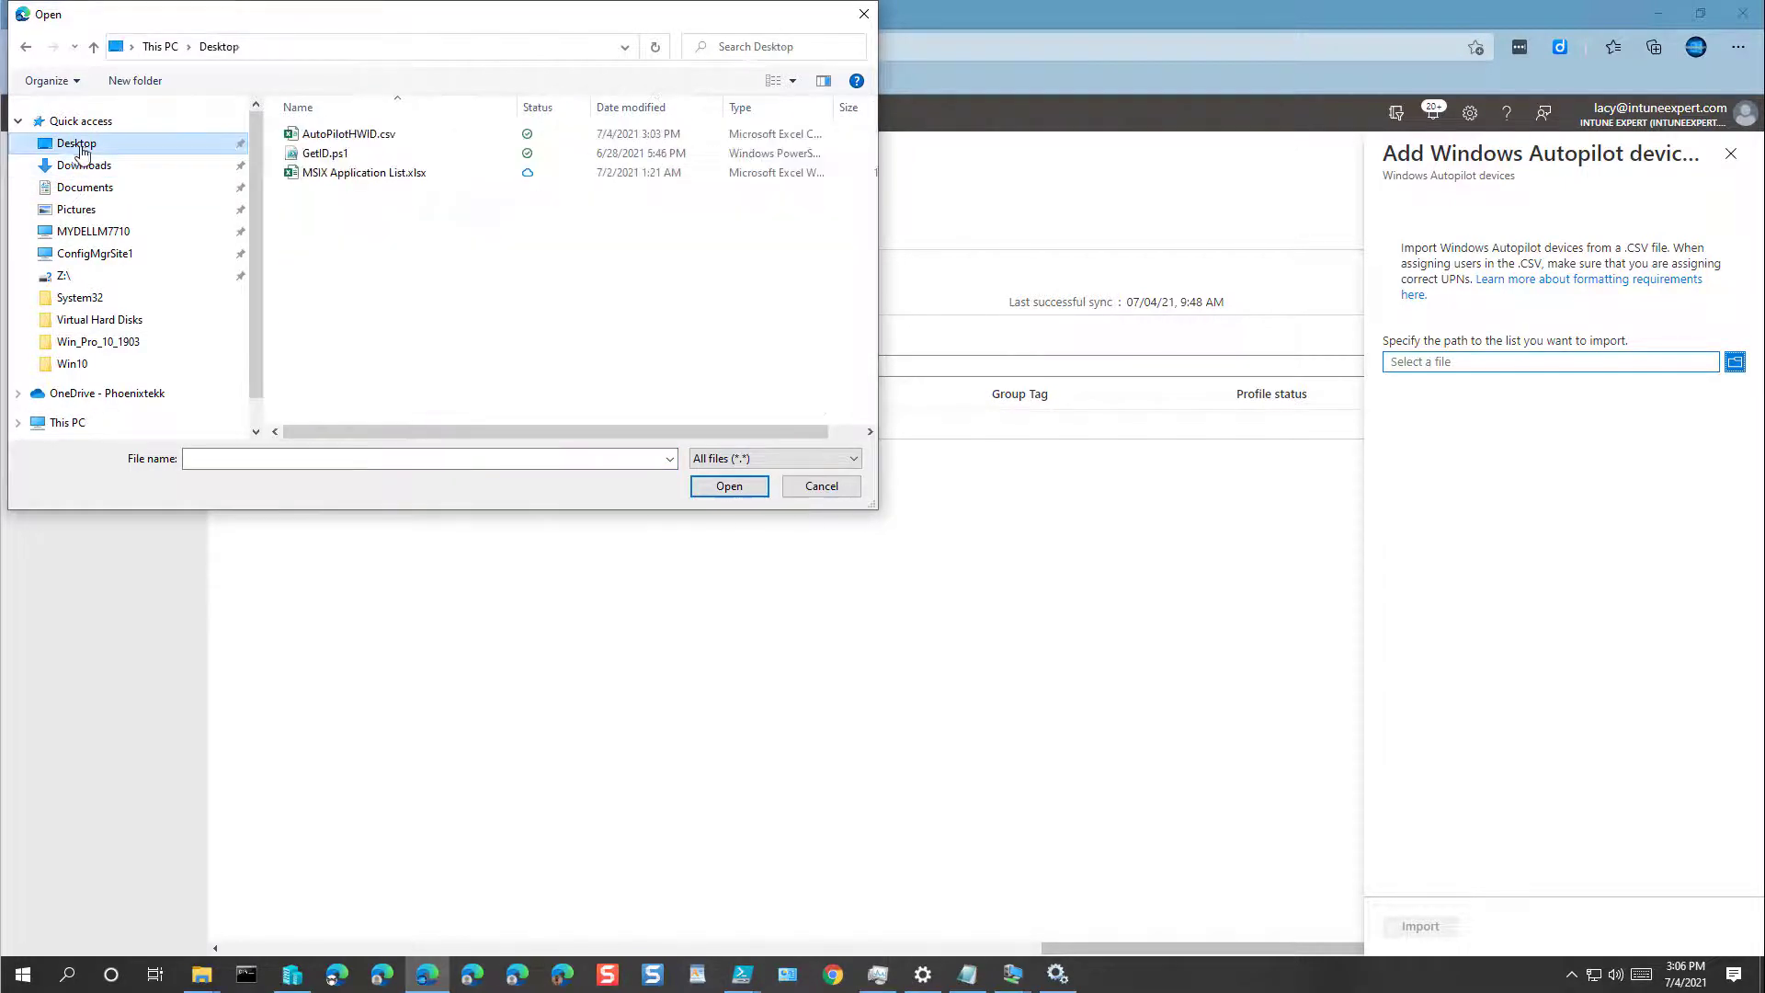
left_click(350, 136)
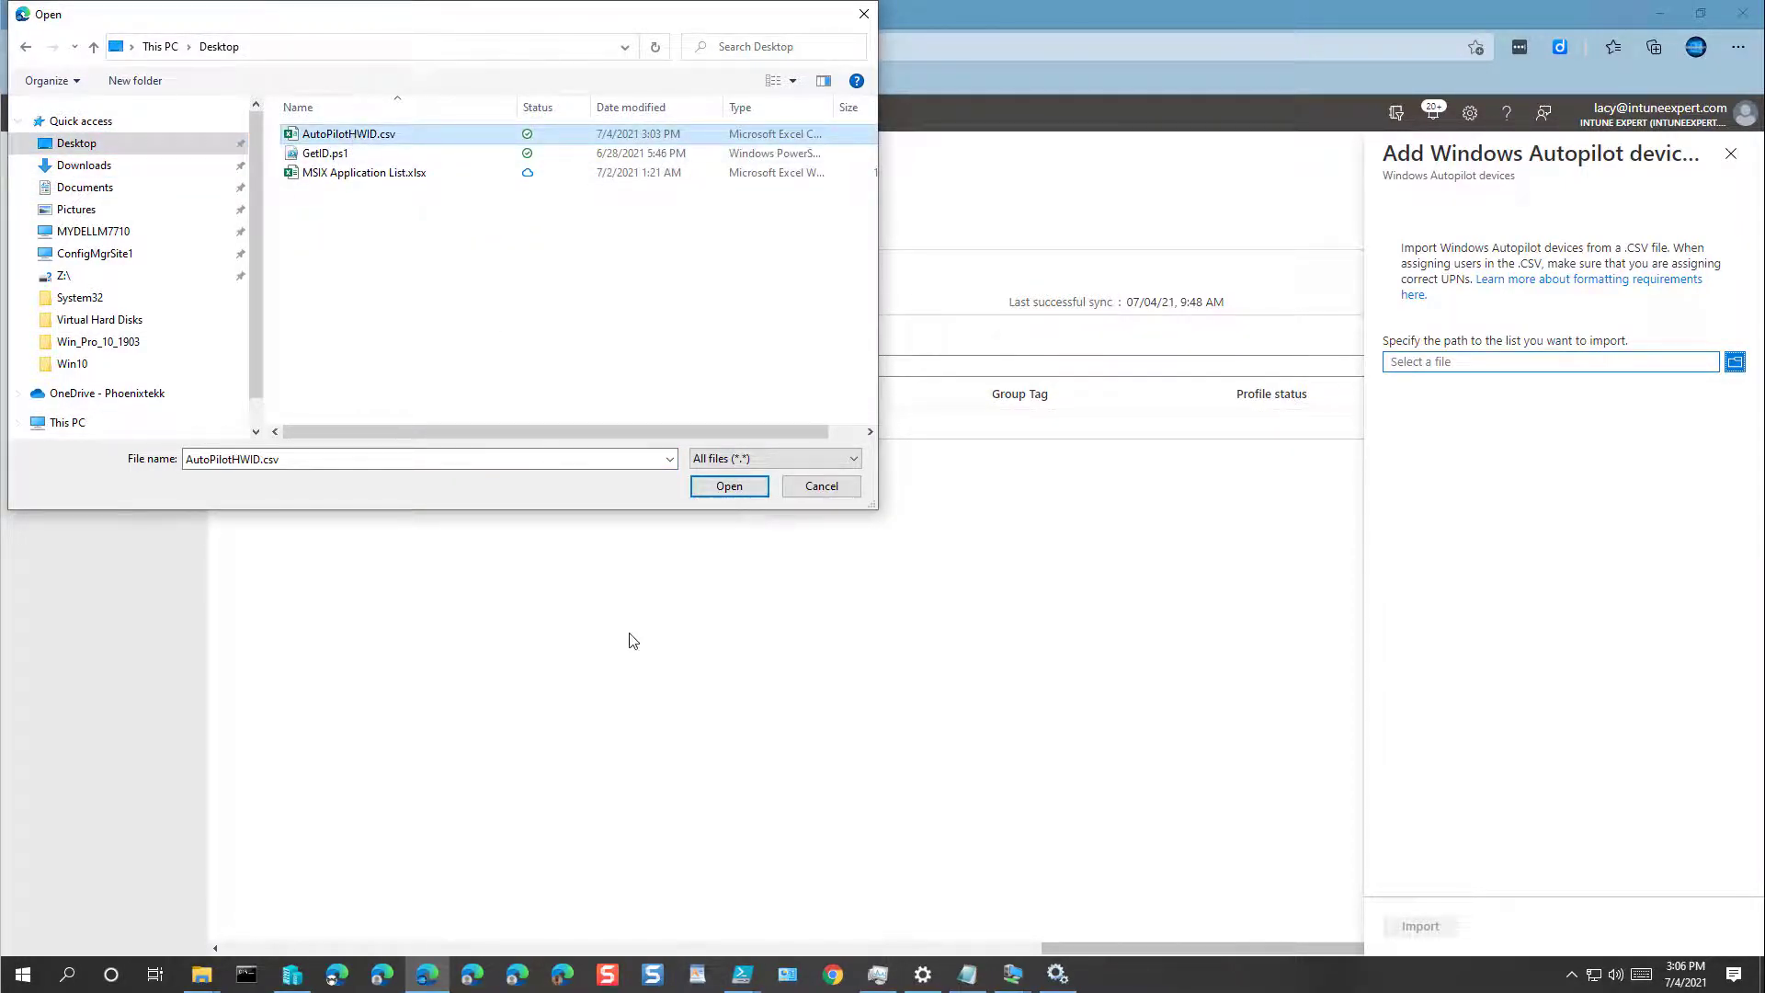
left_click(735, 490)
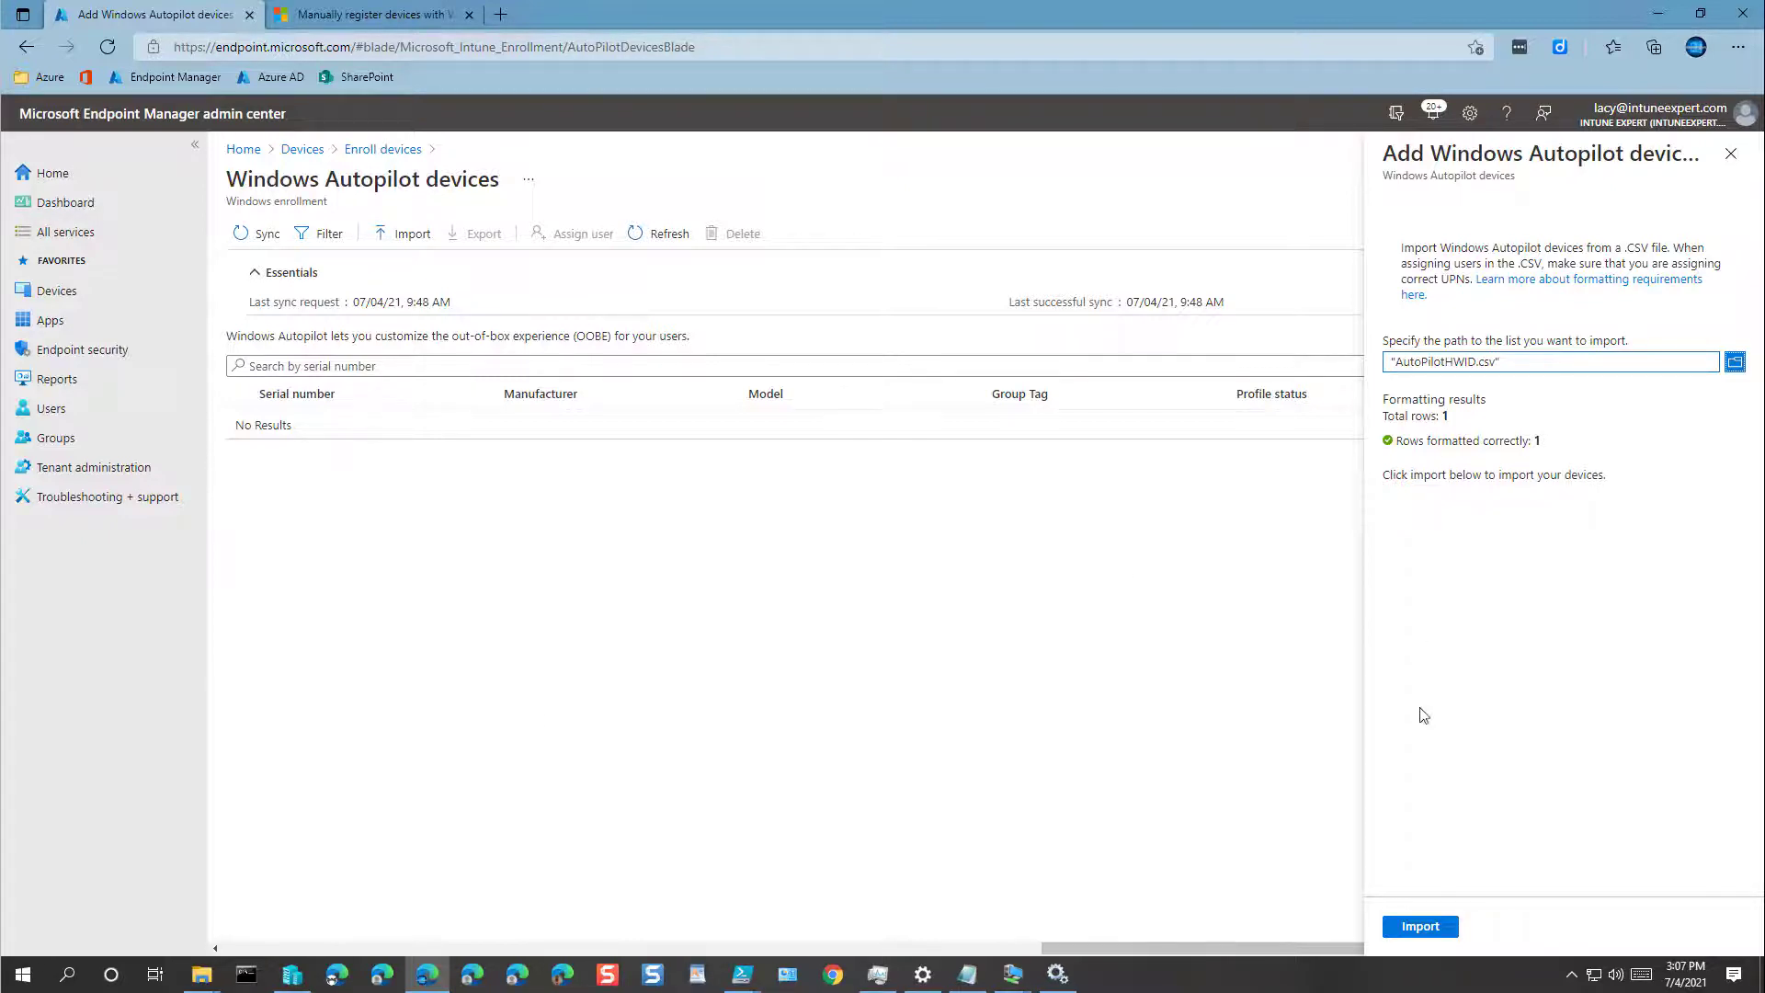
Step: Import the device, confirm completion in notifications, refresh the list, and select its serial number
left_click(1419, 929)
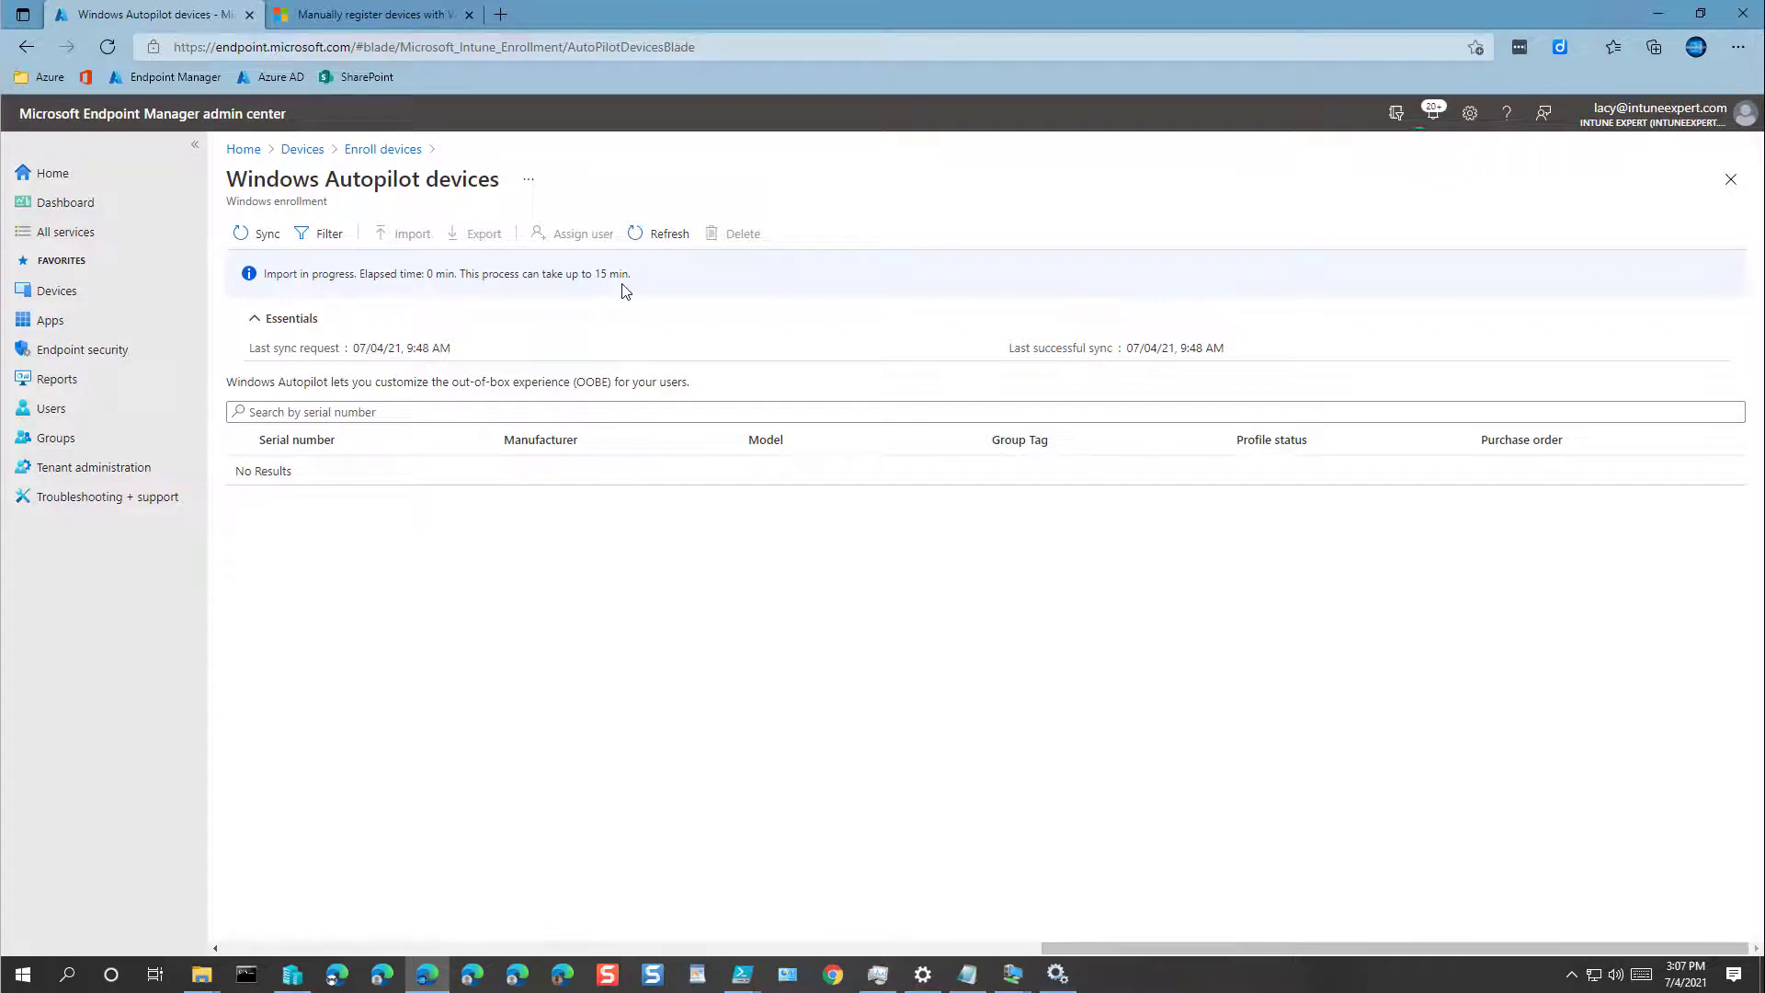
left_click(1433, 114)
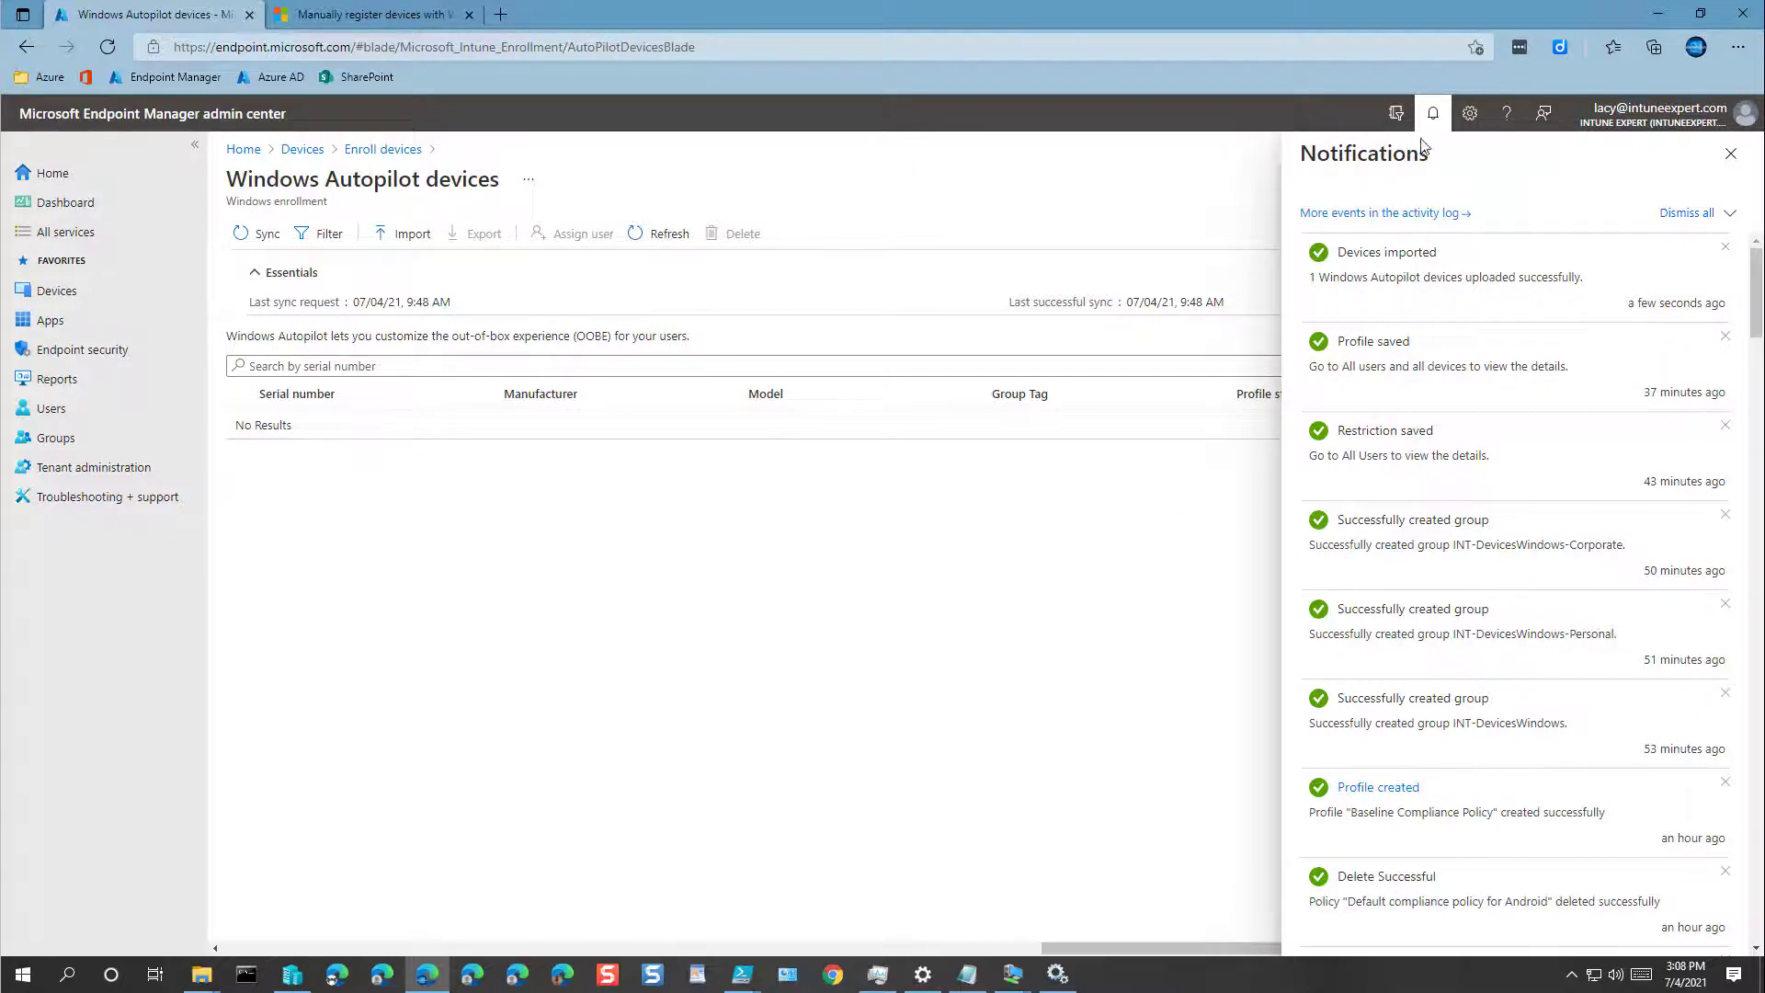
left_click(1732, 155)
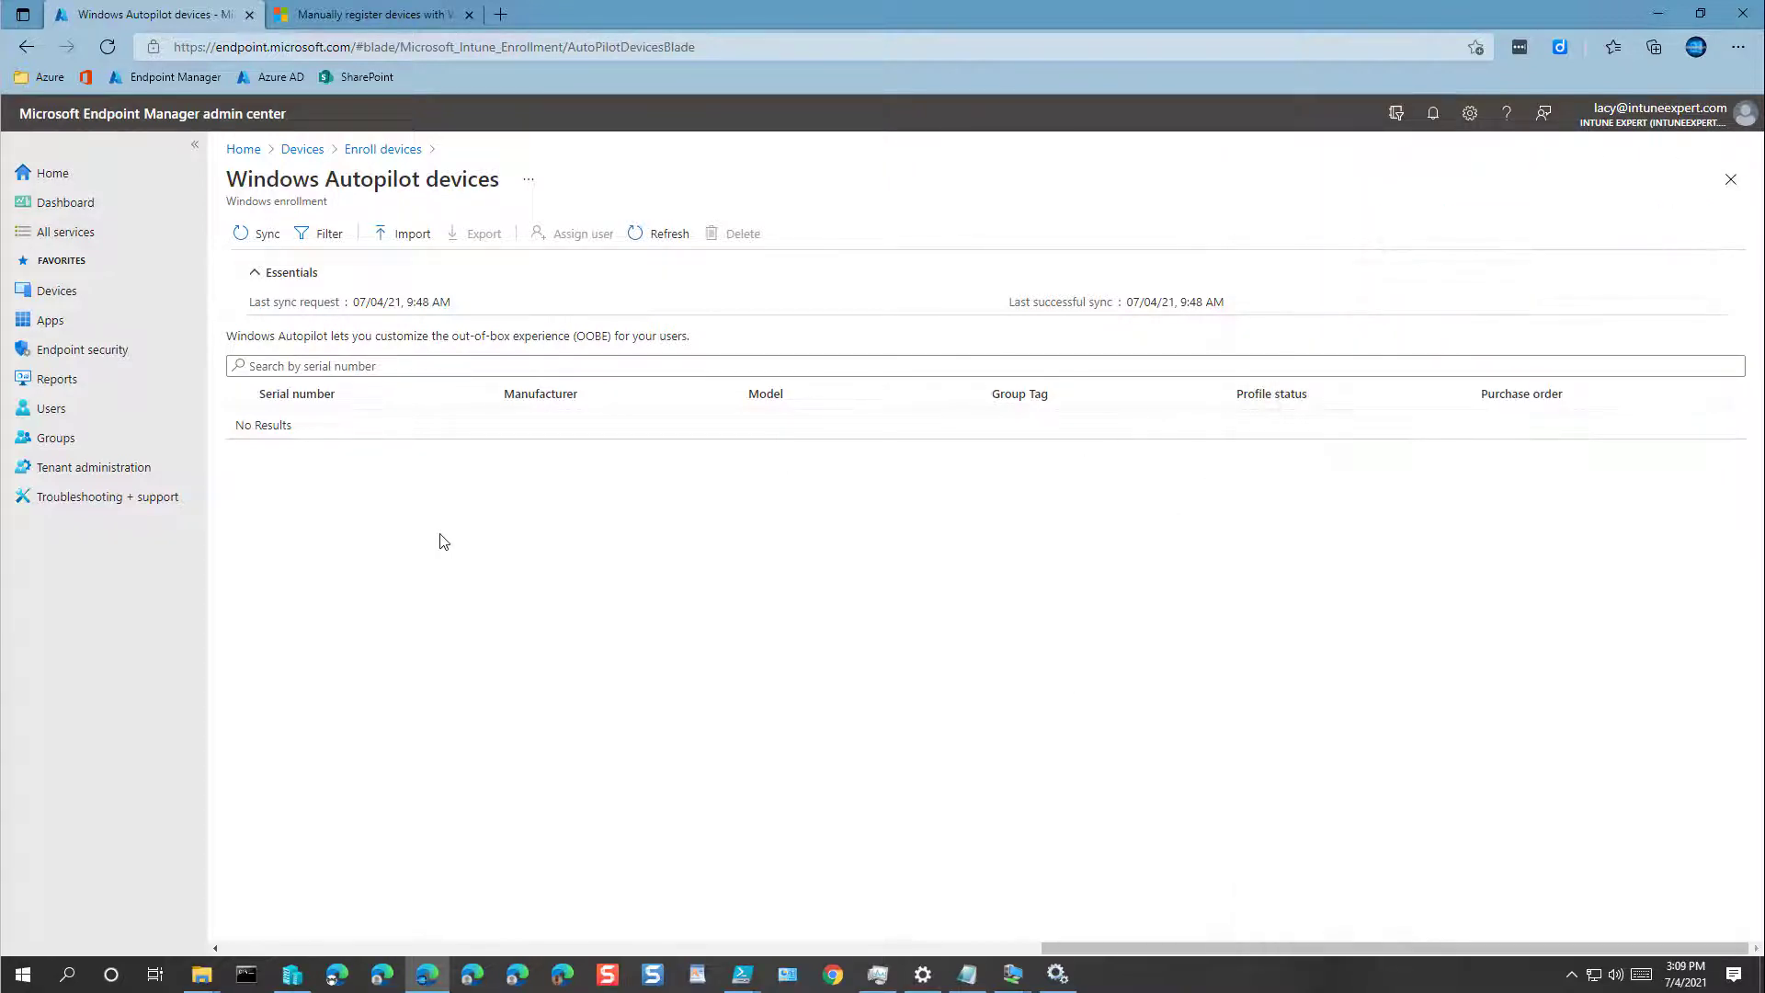
left_click(673, 243)
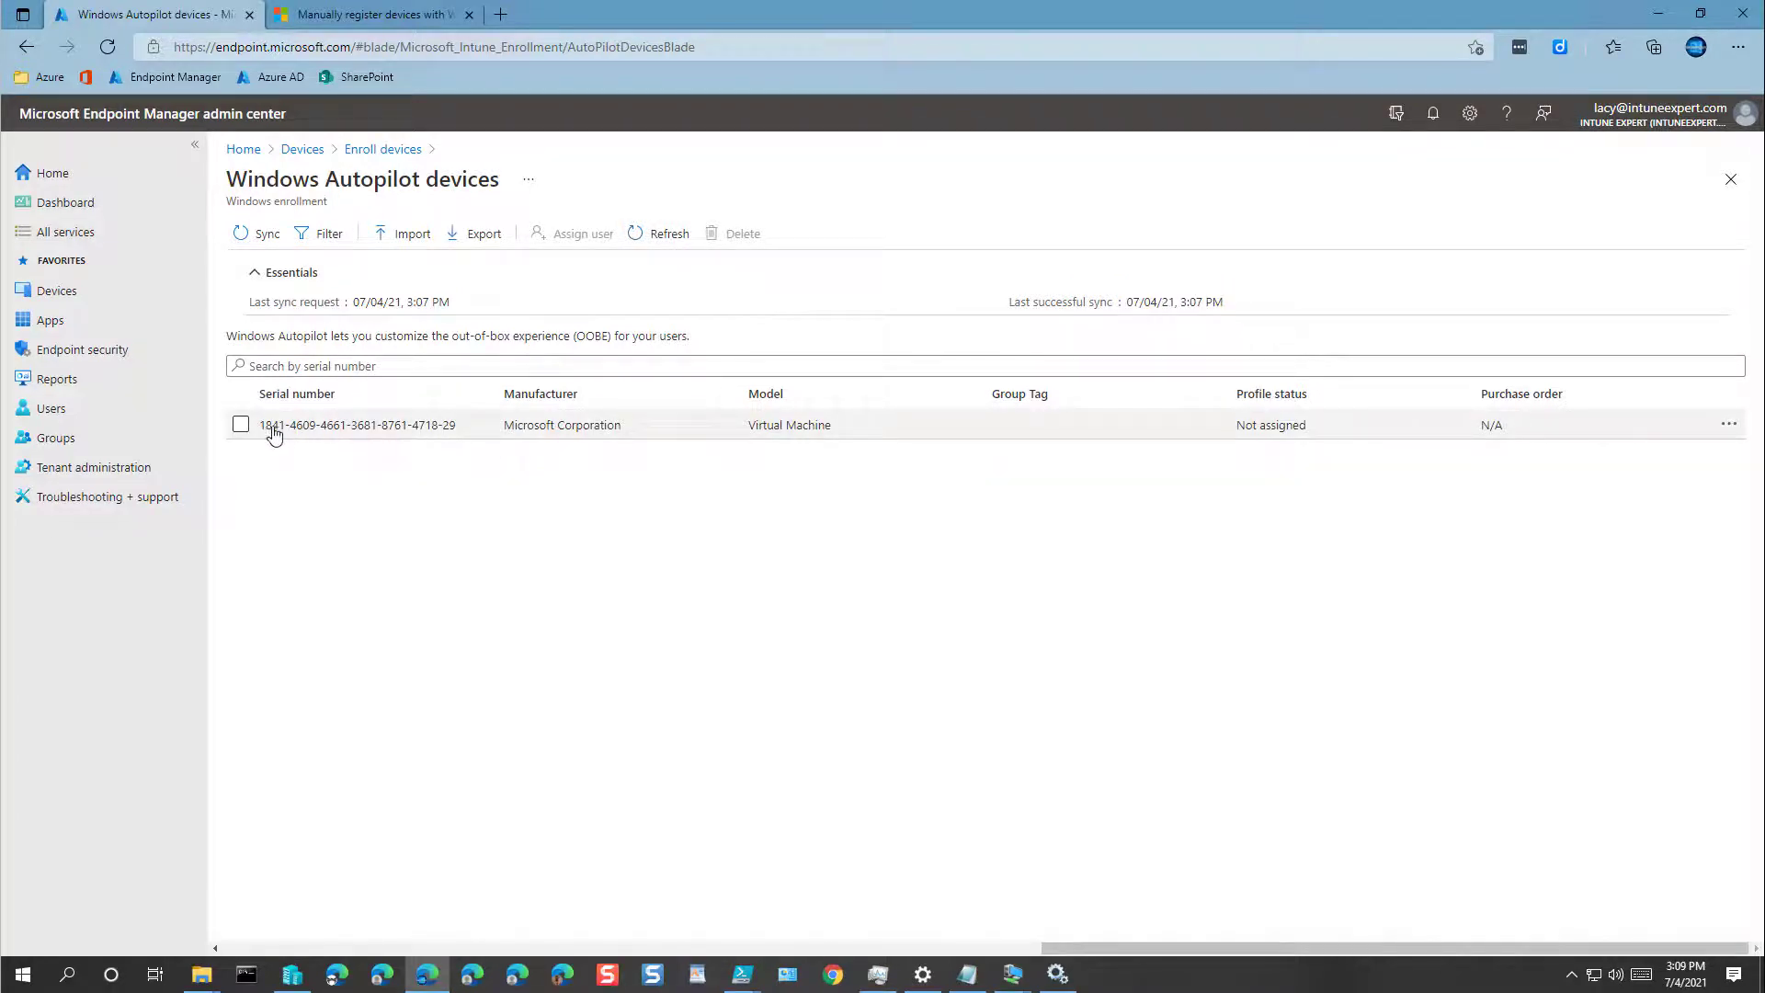
left_click_drag(459, 429, 263, 436)
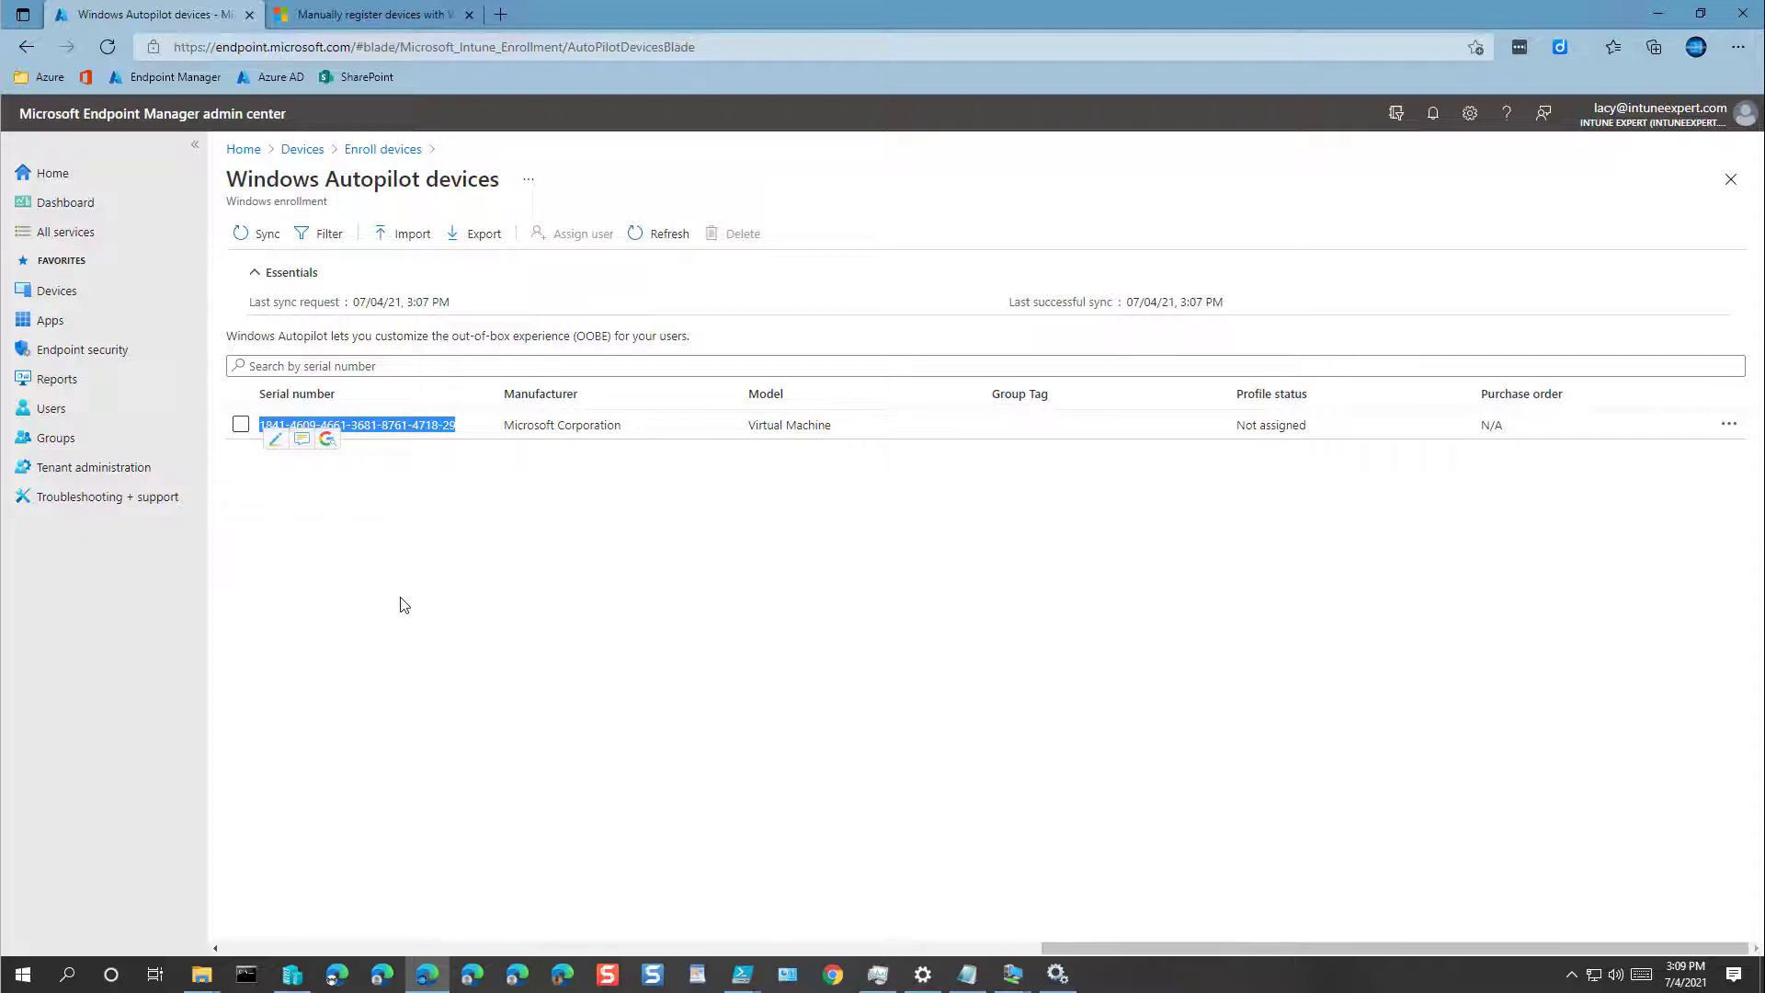
Step: Go to Autopilot Deployment Profiles and start creating a new profile
left_click(390, 153)
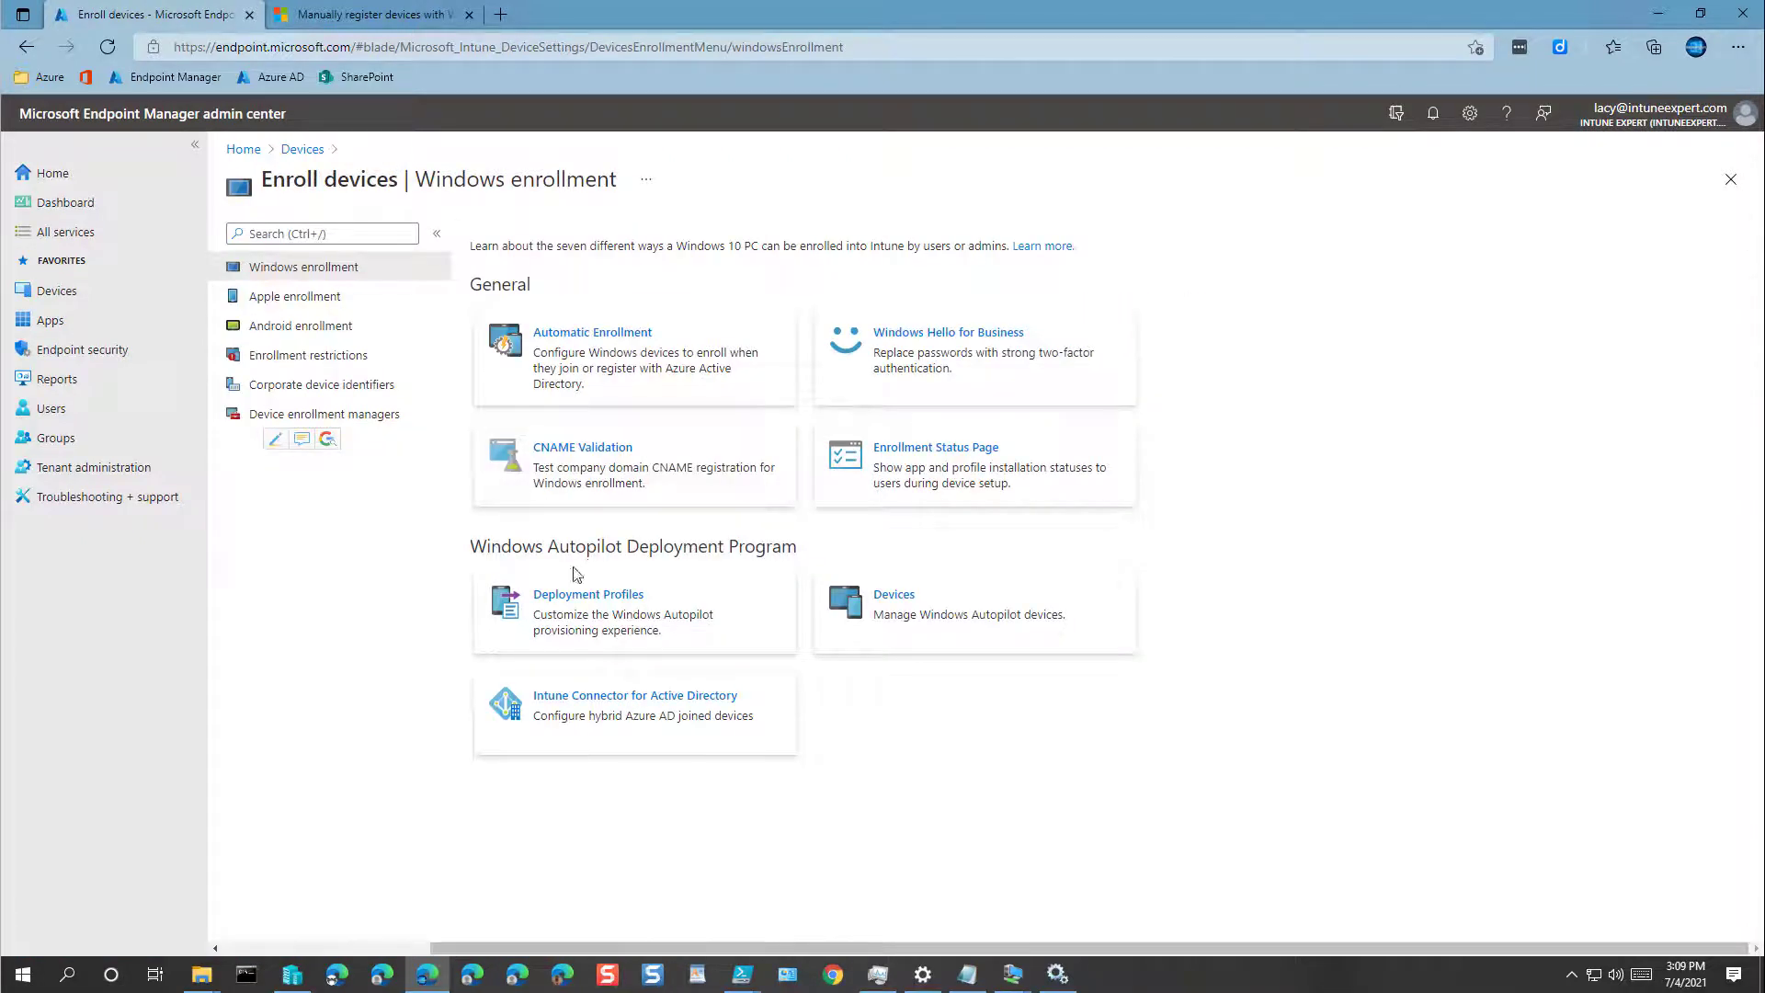
left_click(581, 616)
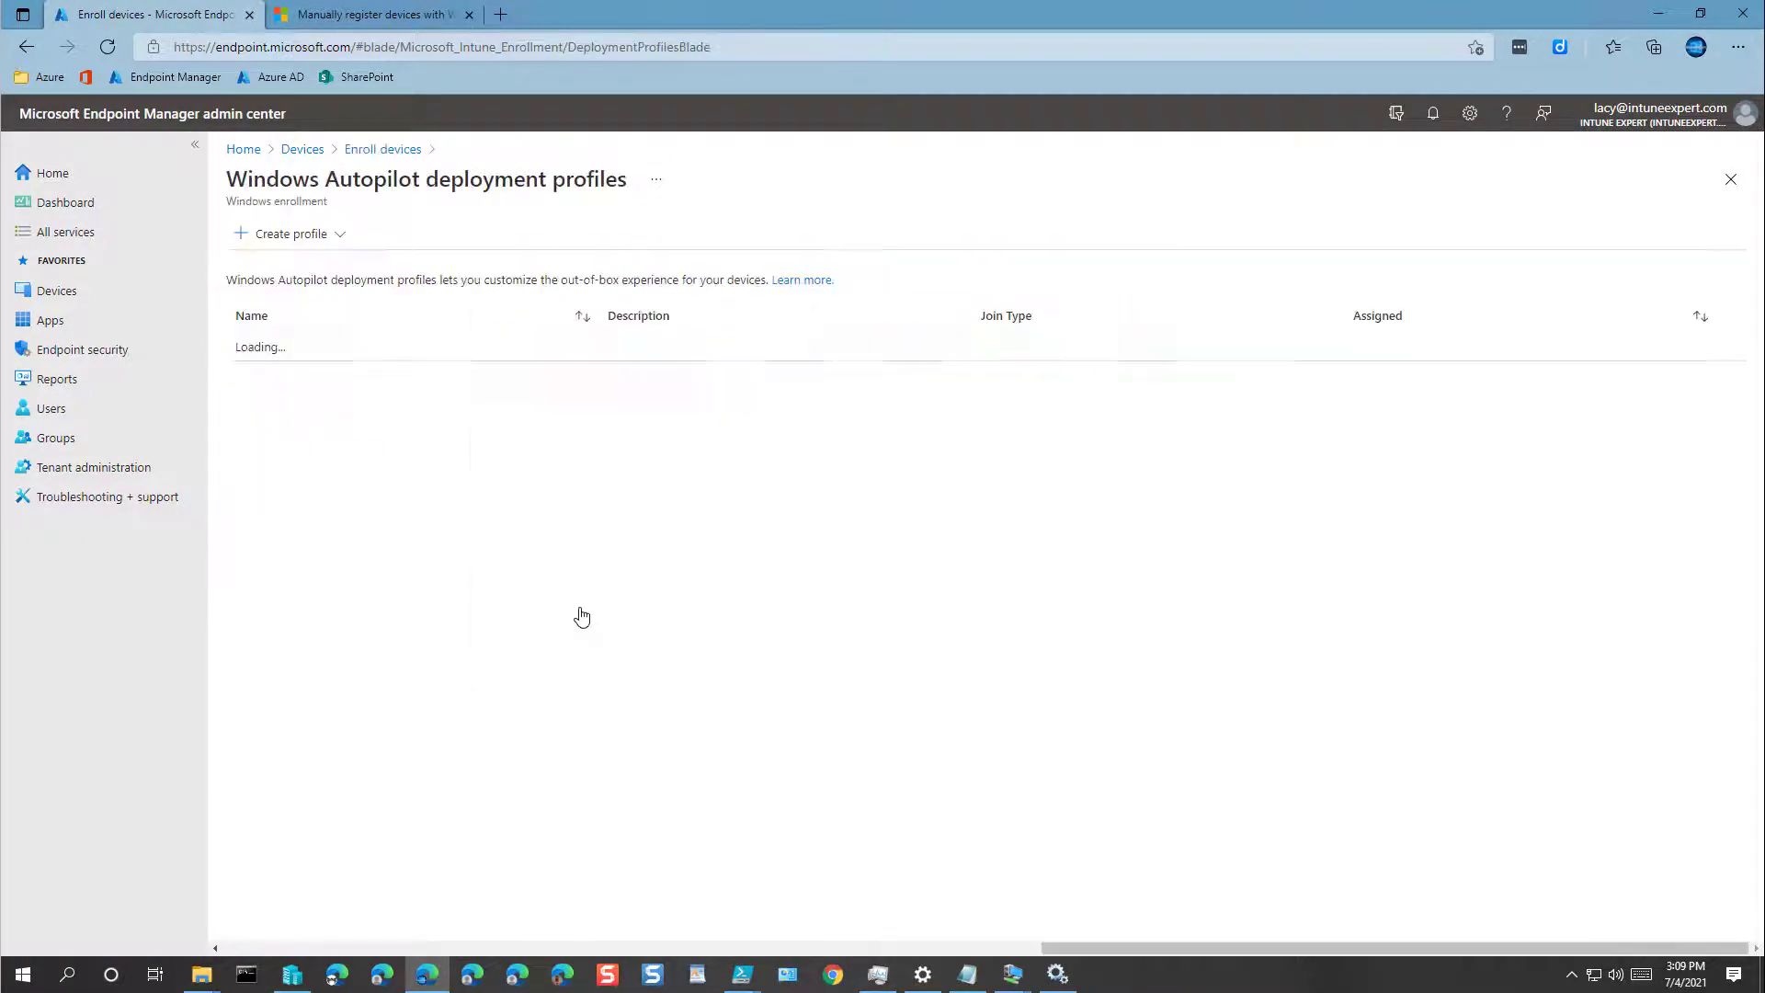
left_click(311, 235)
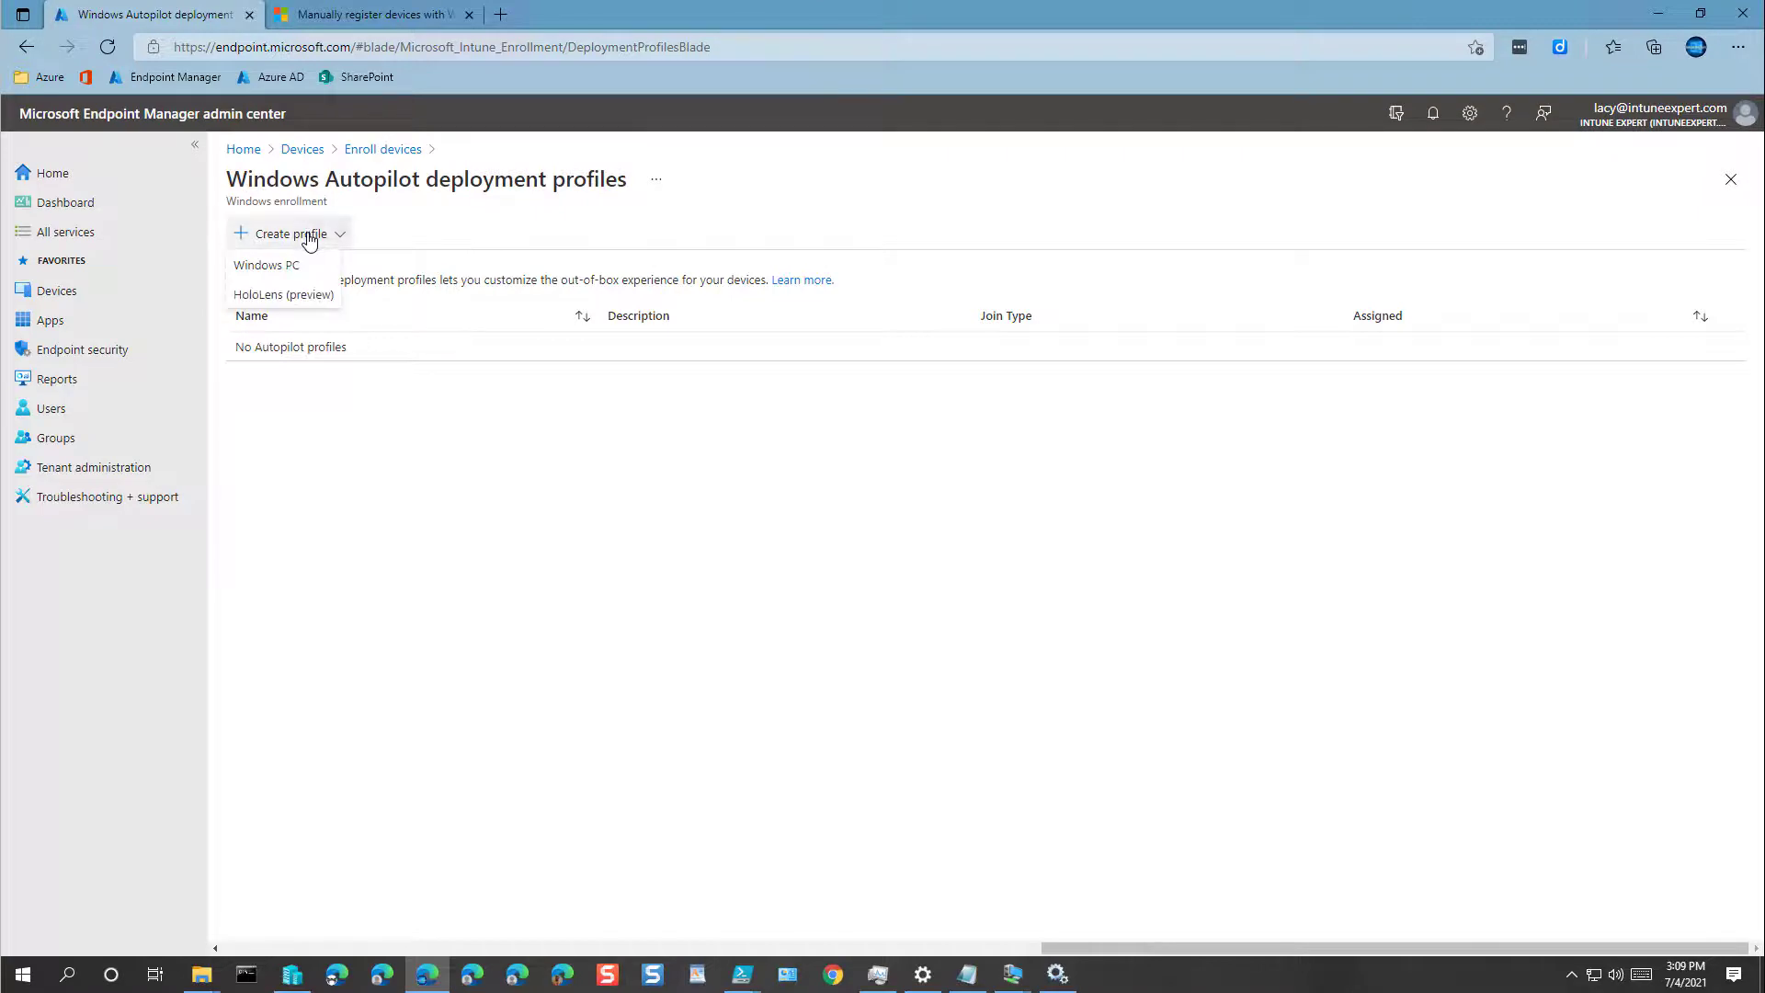
Step: Create a Windows PC profile named 'Azure AD Join Deployment', described 'Azure AD Join Deployment Settings'
left_click(266, 266)
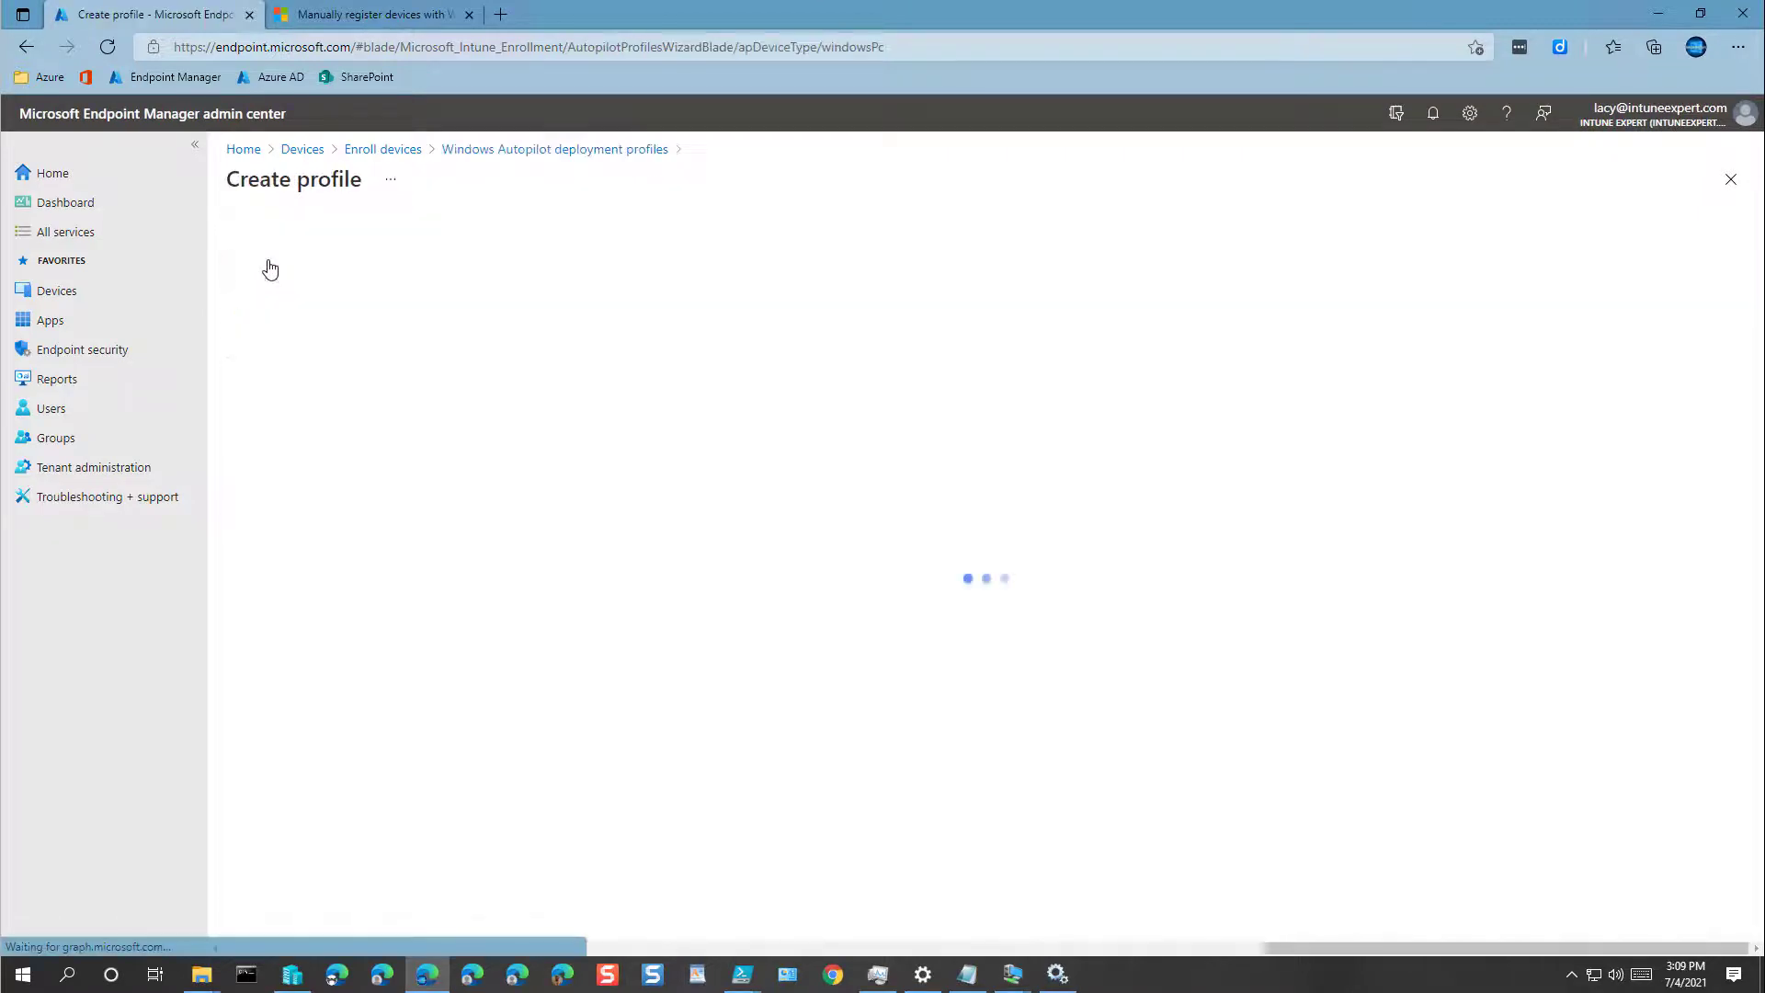
left_click(602, 288)
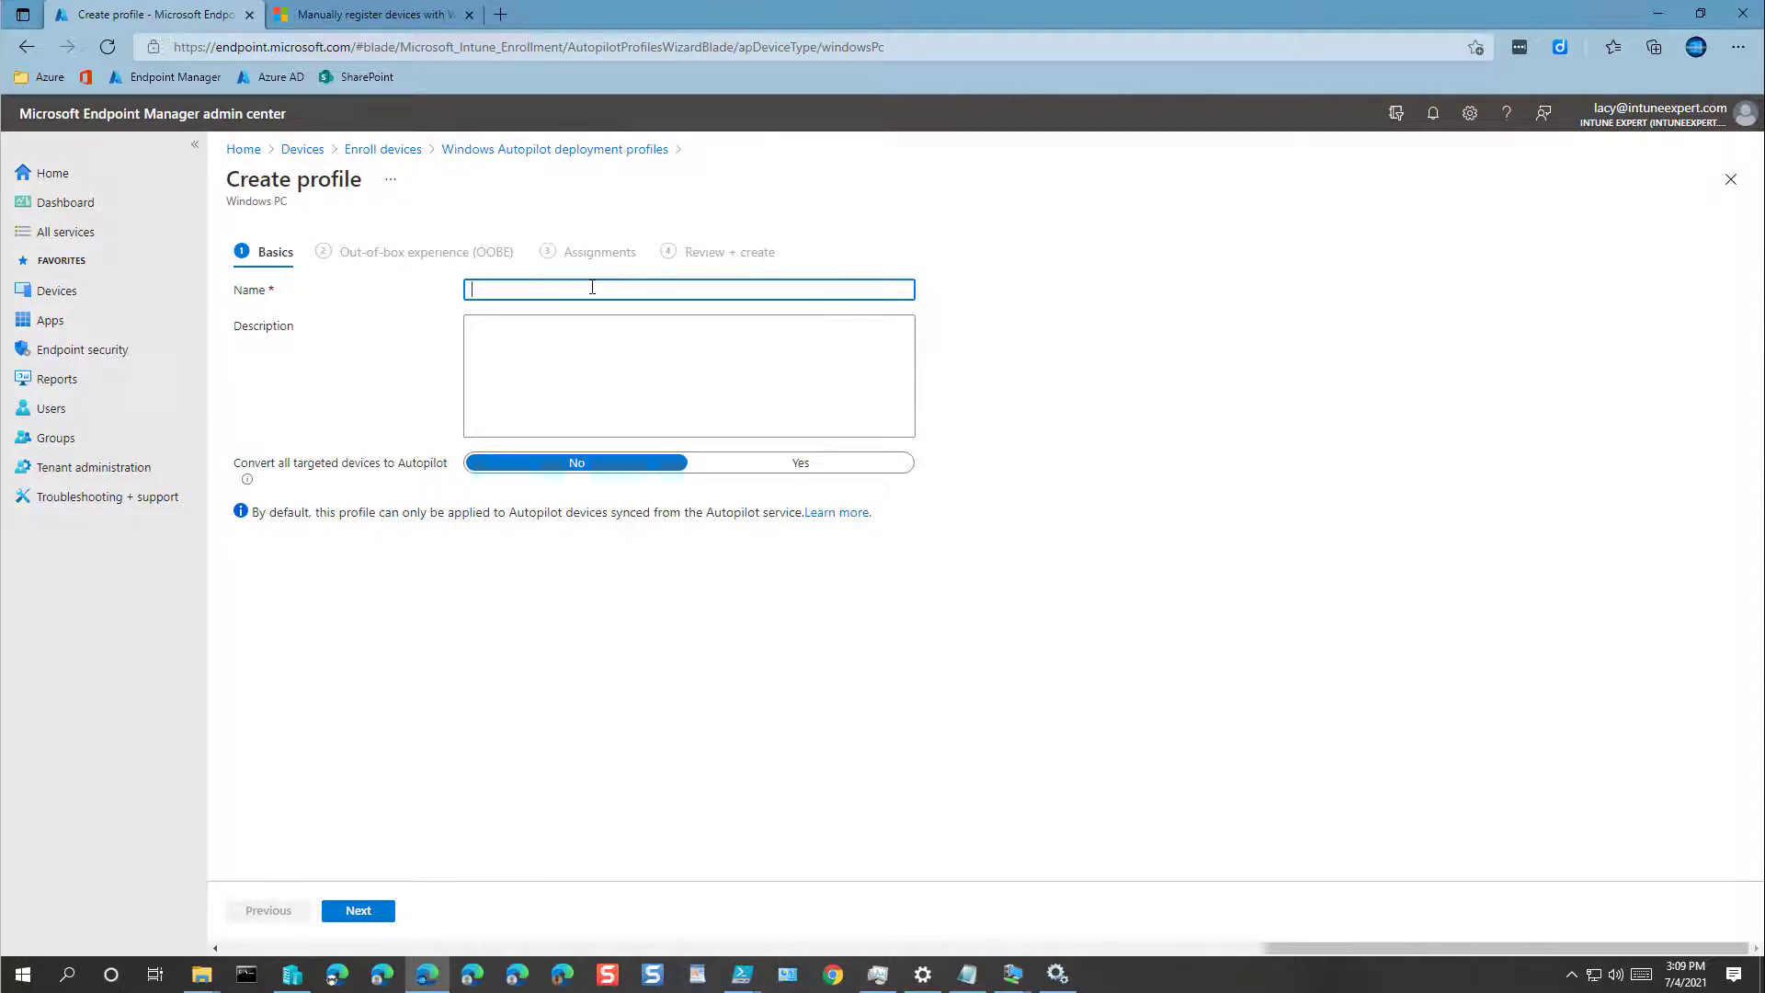
type("Azure AD Join Deployment")
left_click_drag(642, 294, 449, 301)
key("ctrl+c")
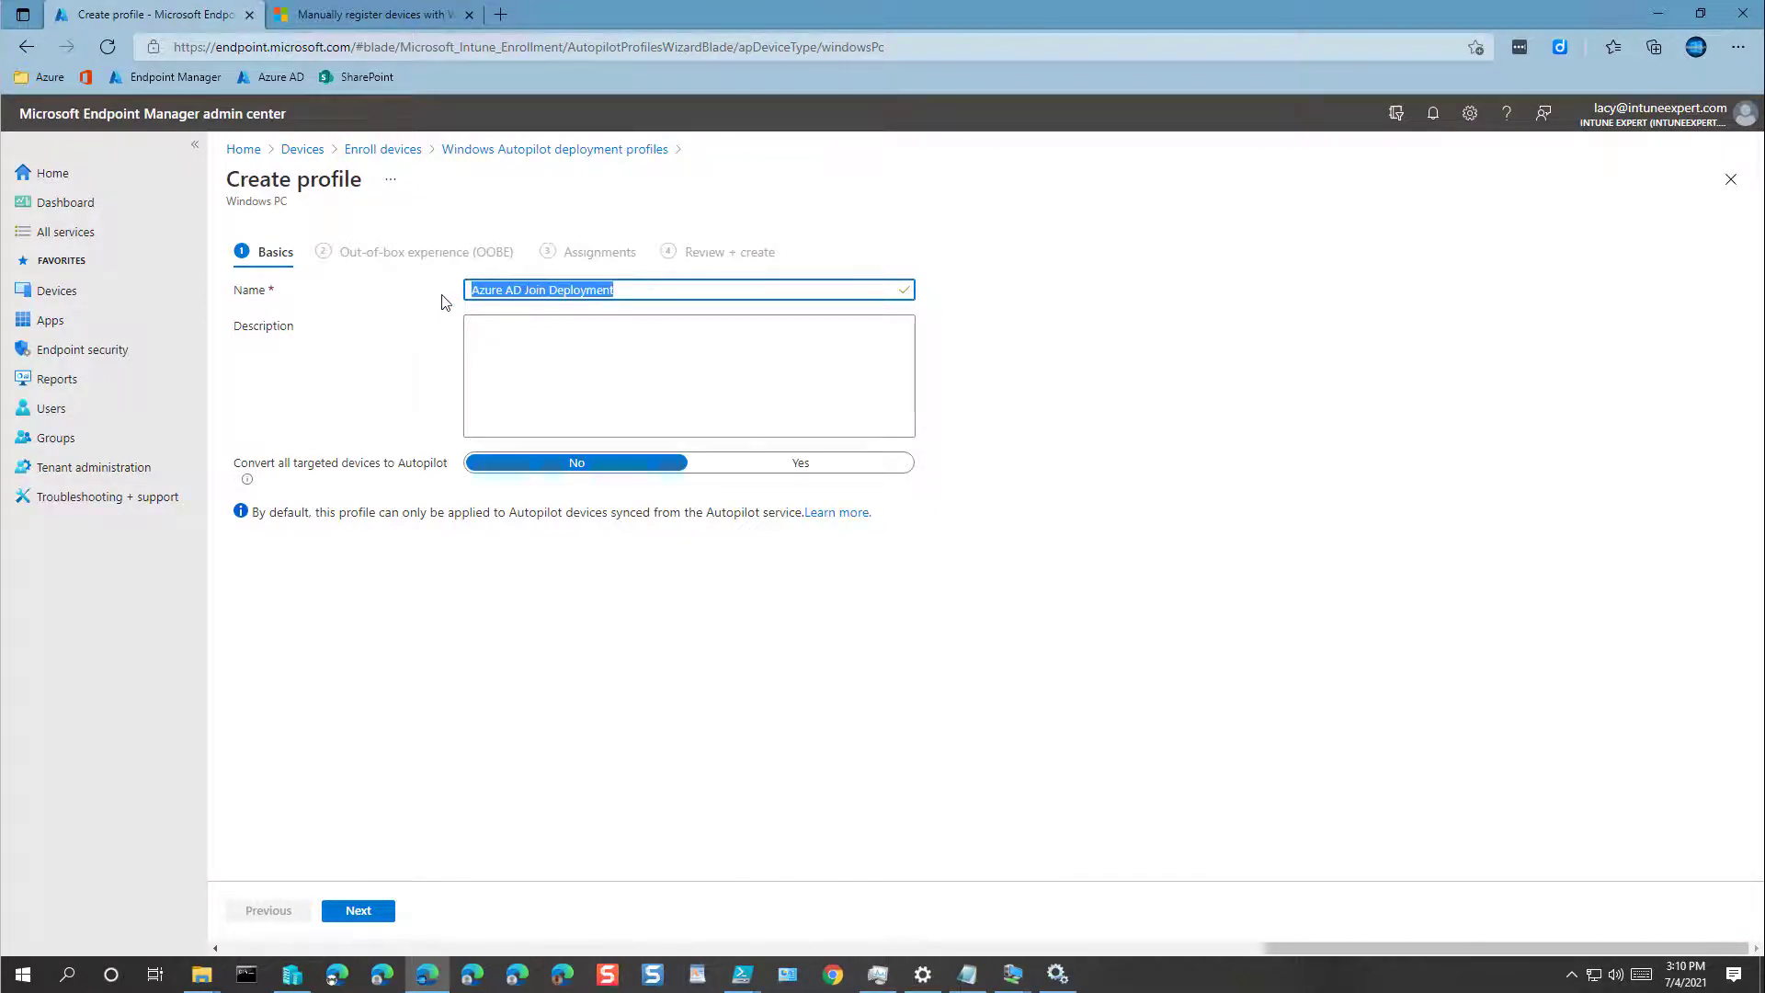
left_click(580, 350)
key("ctrl+v")
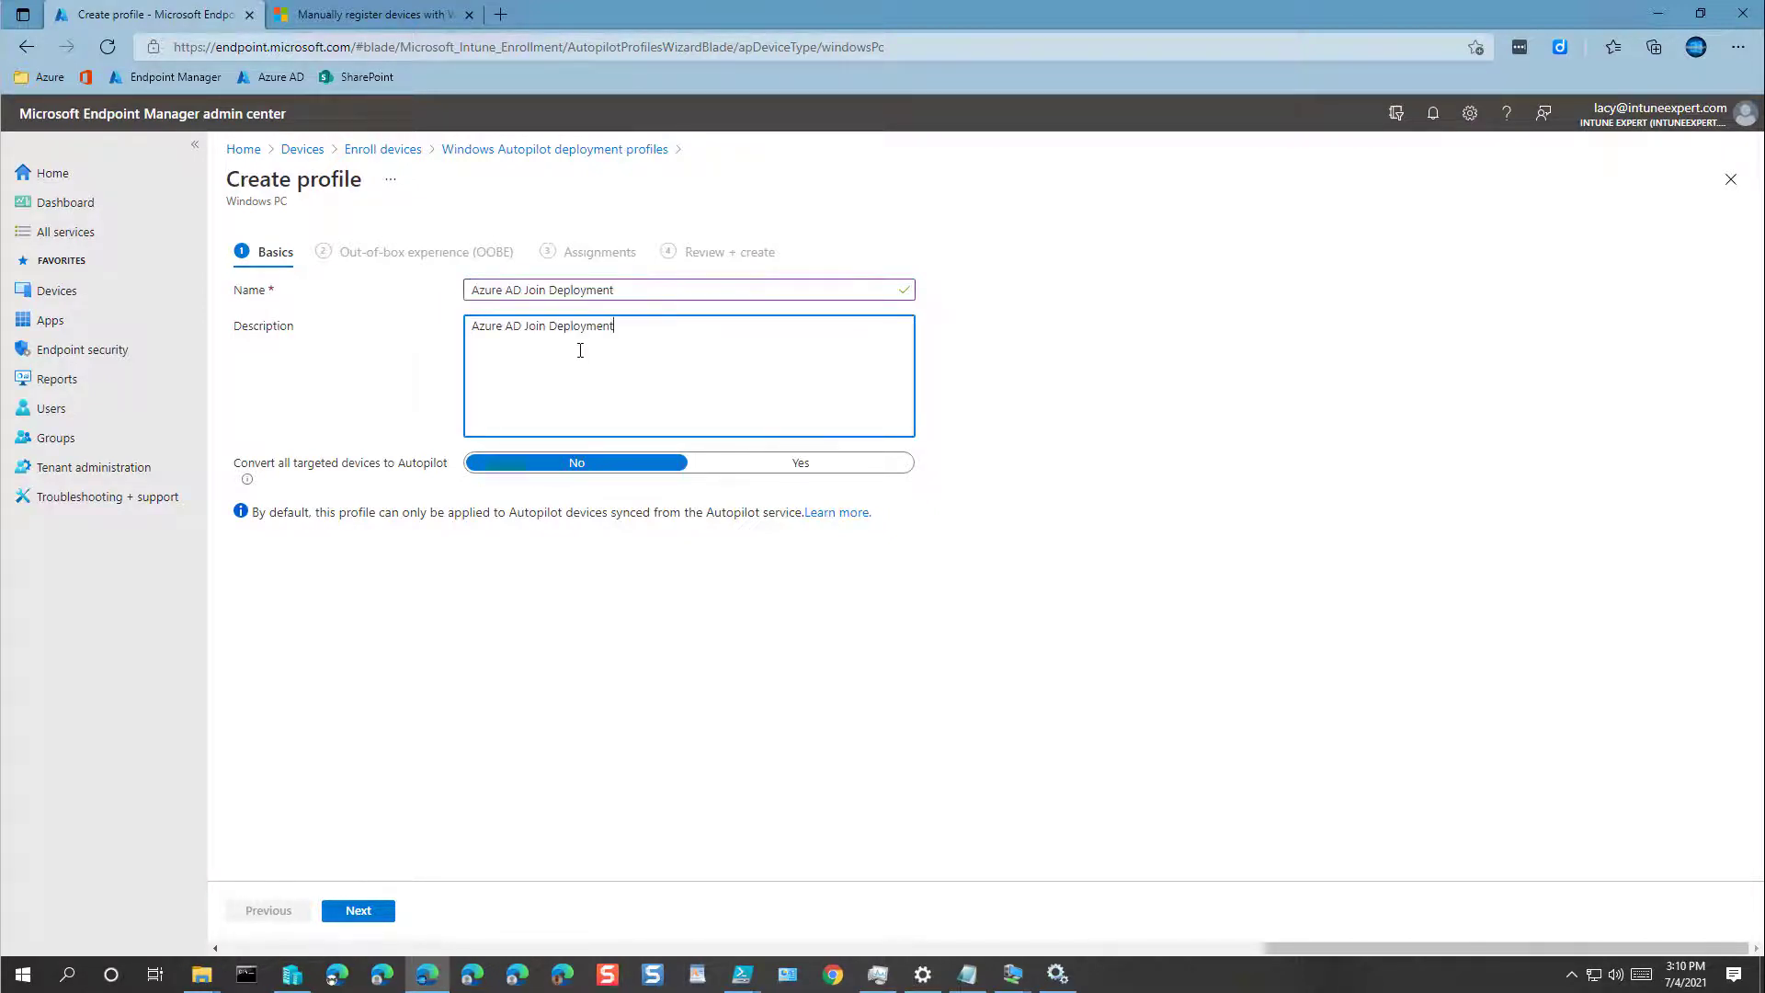
type("Settings")
left_click(361, 912)
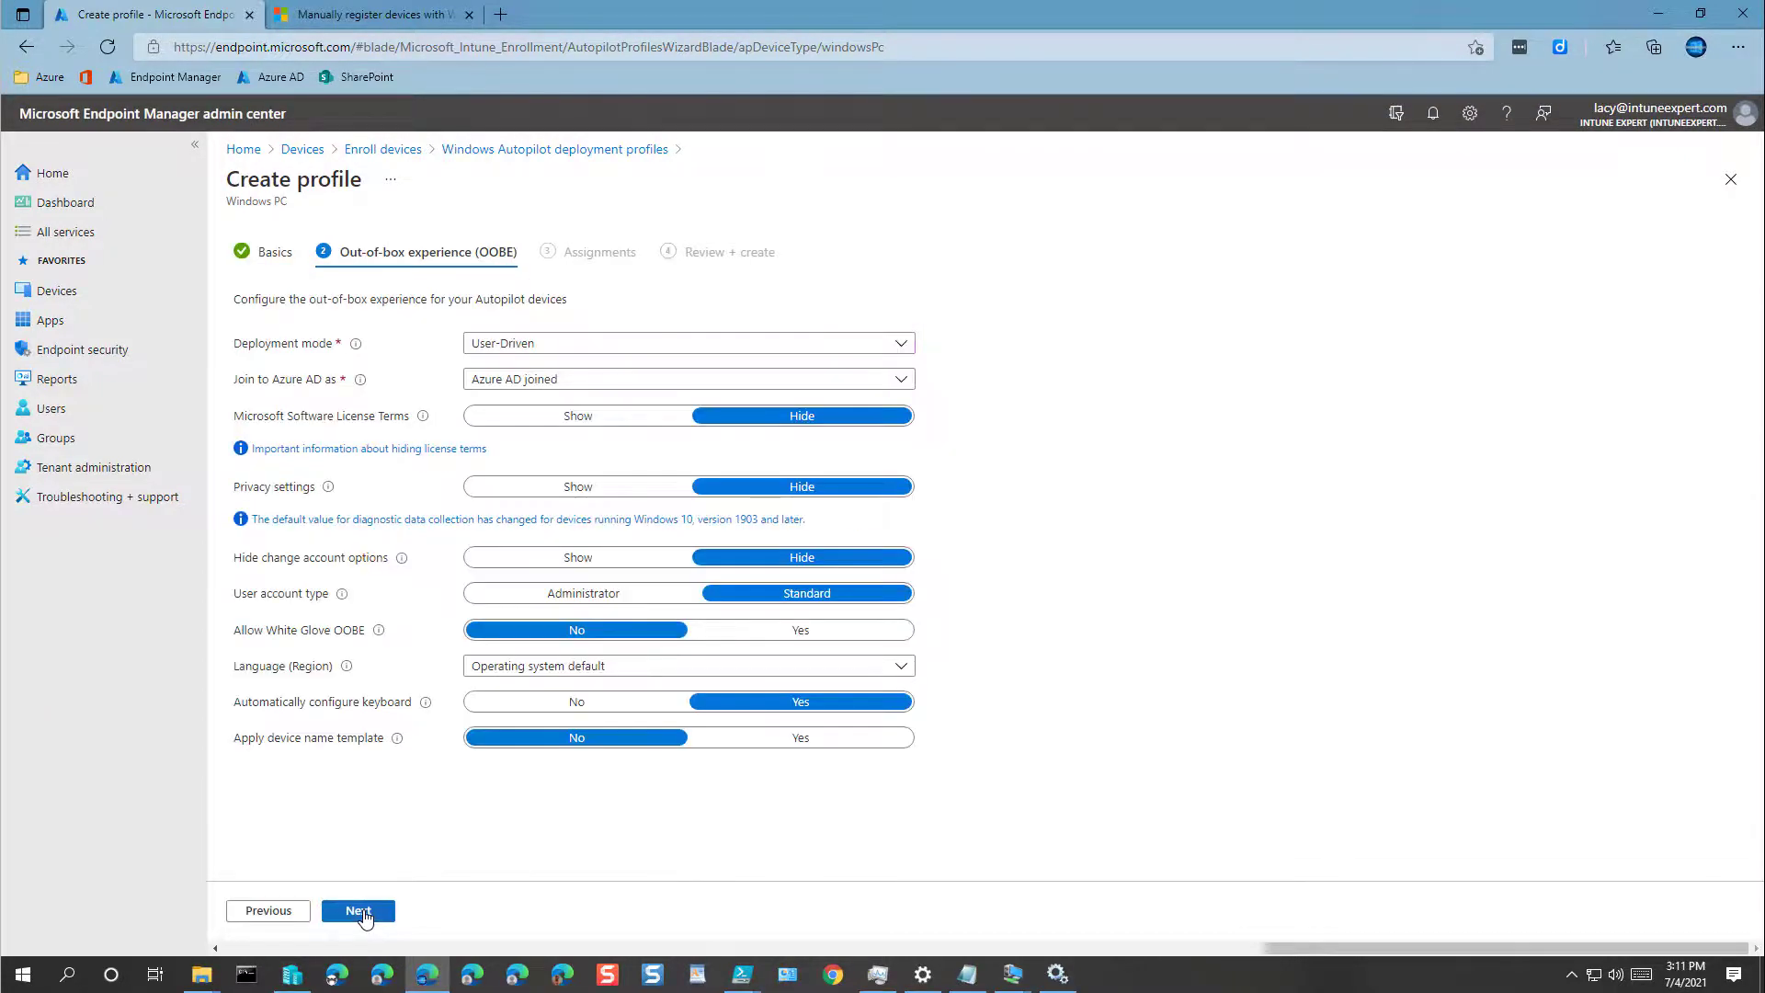
left_click(522, 345)
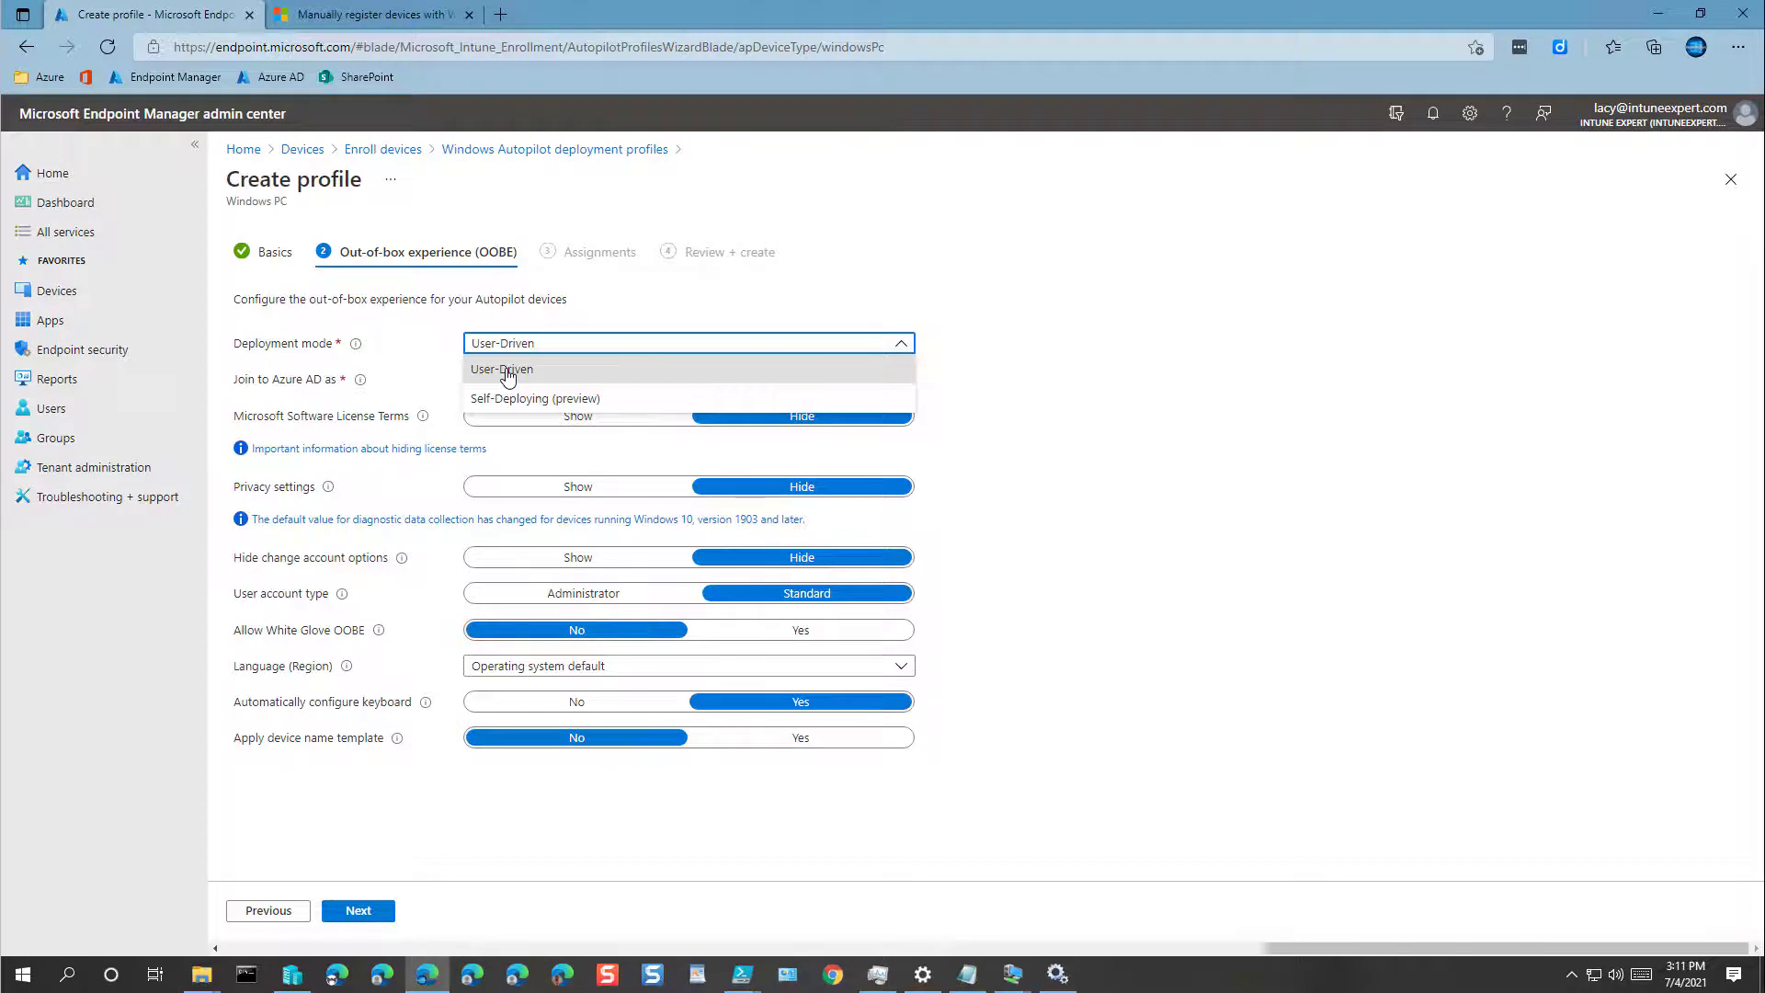
left_click(507, 373)
left_click(941, 346)
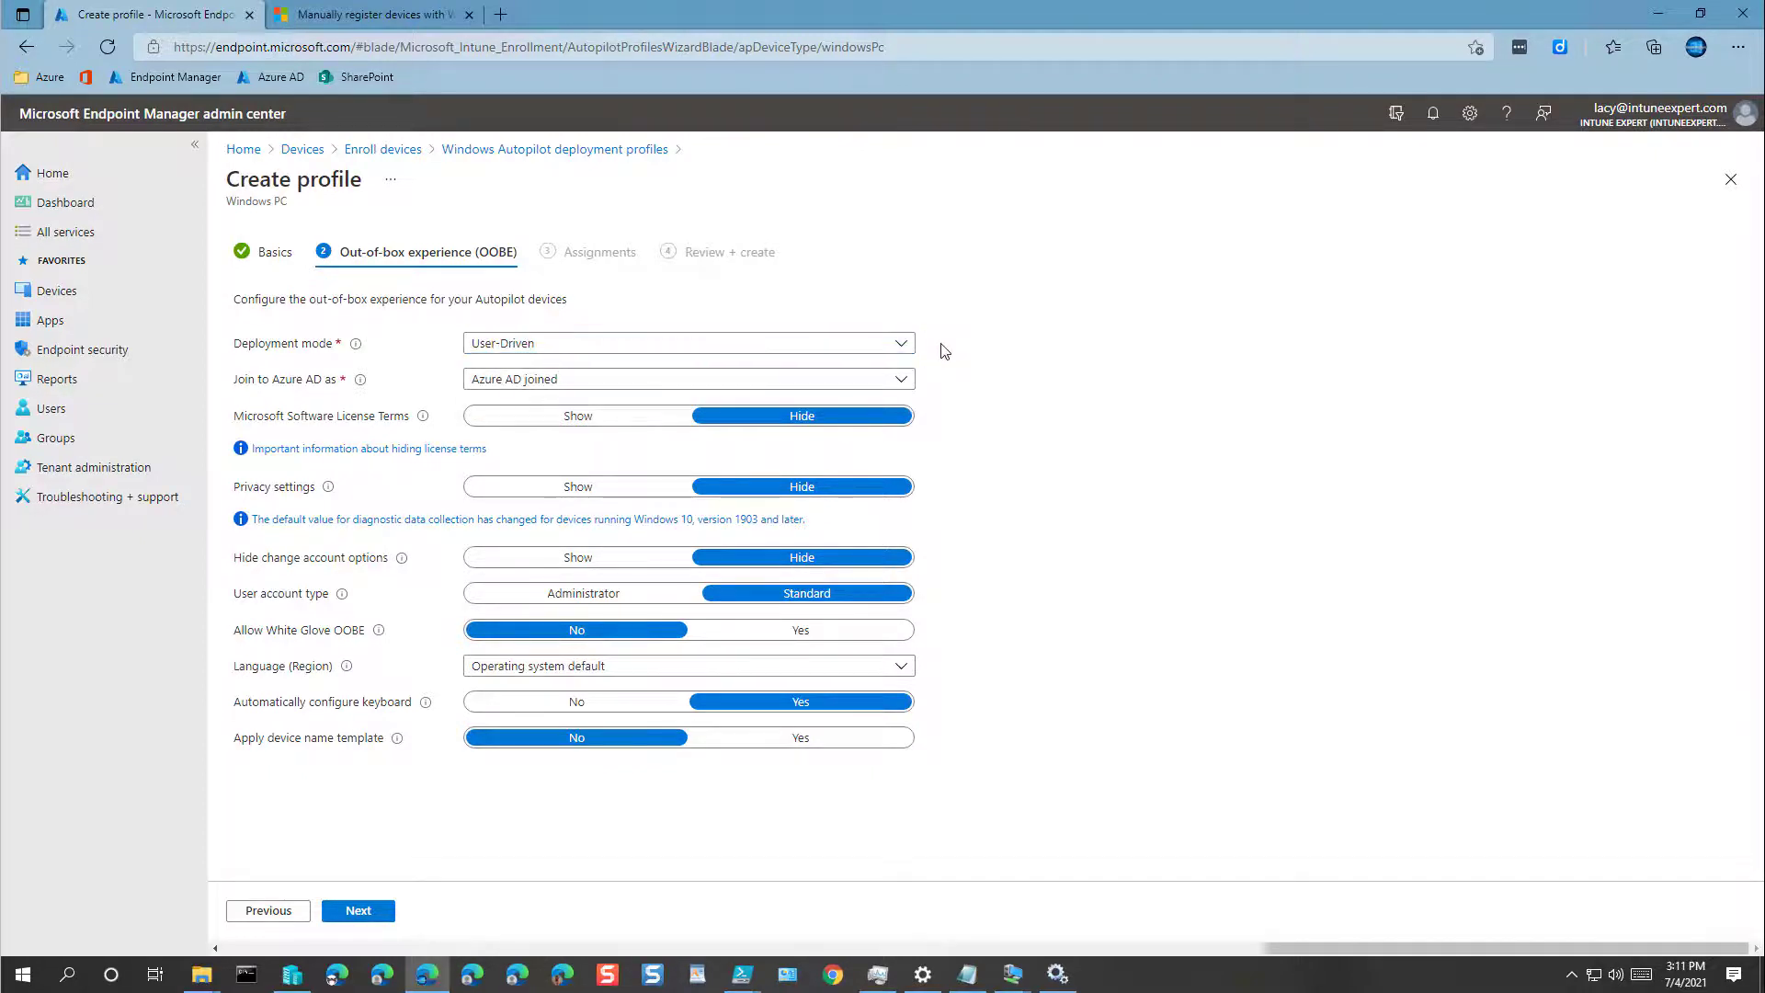
left_click(499, 384)
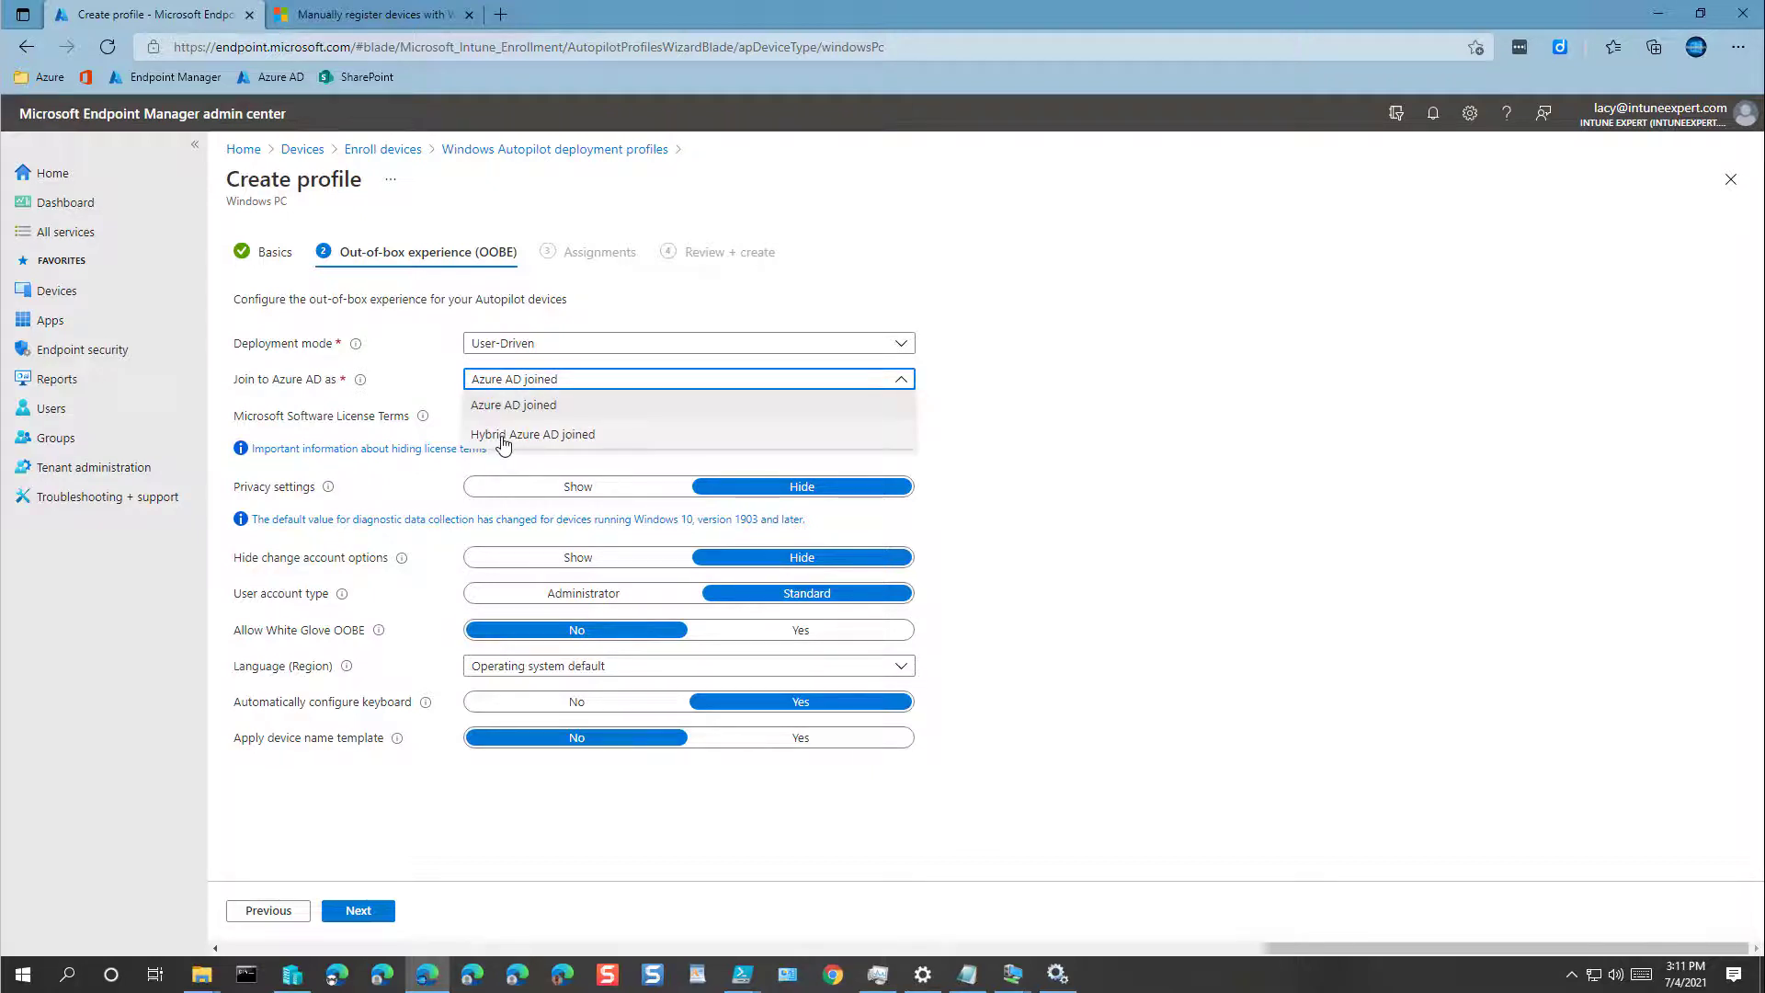
left_click(502, 405)
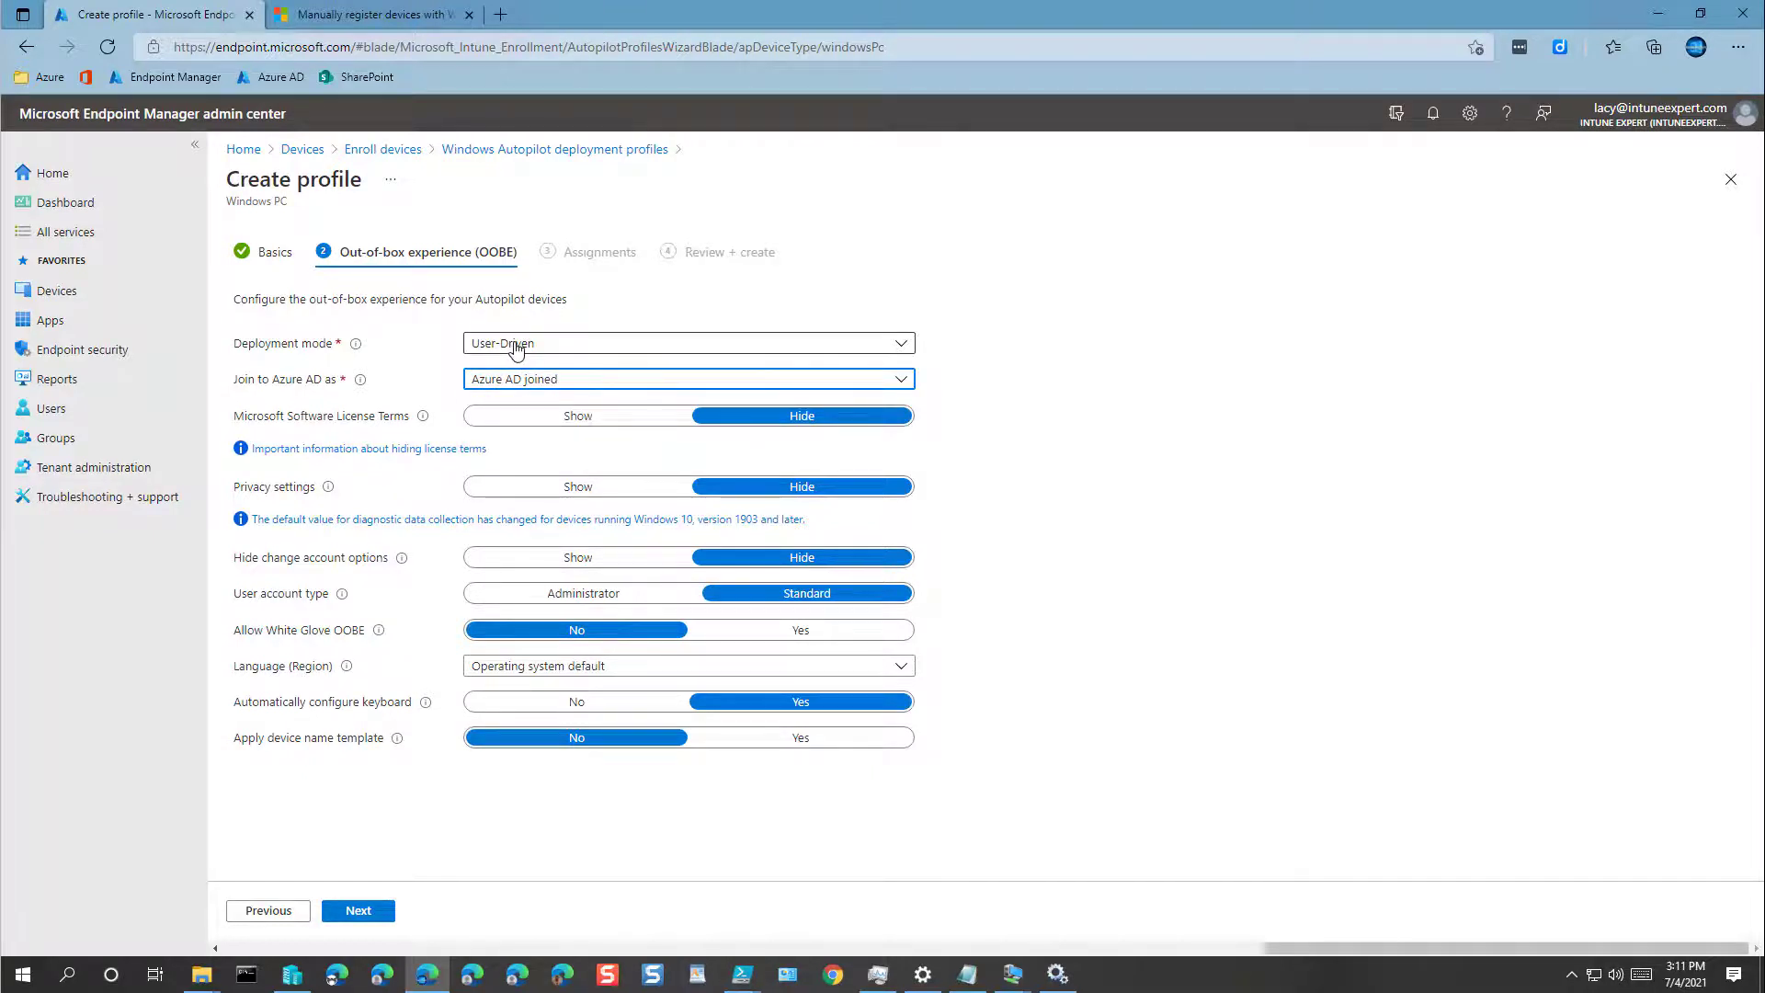
left_click(515, 346)
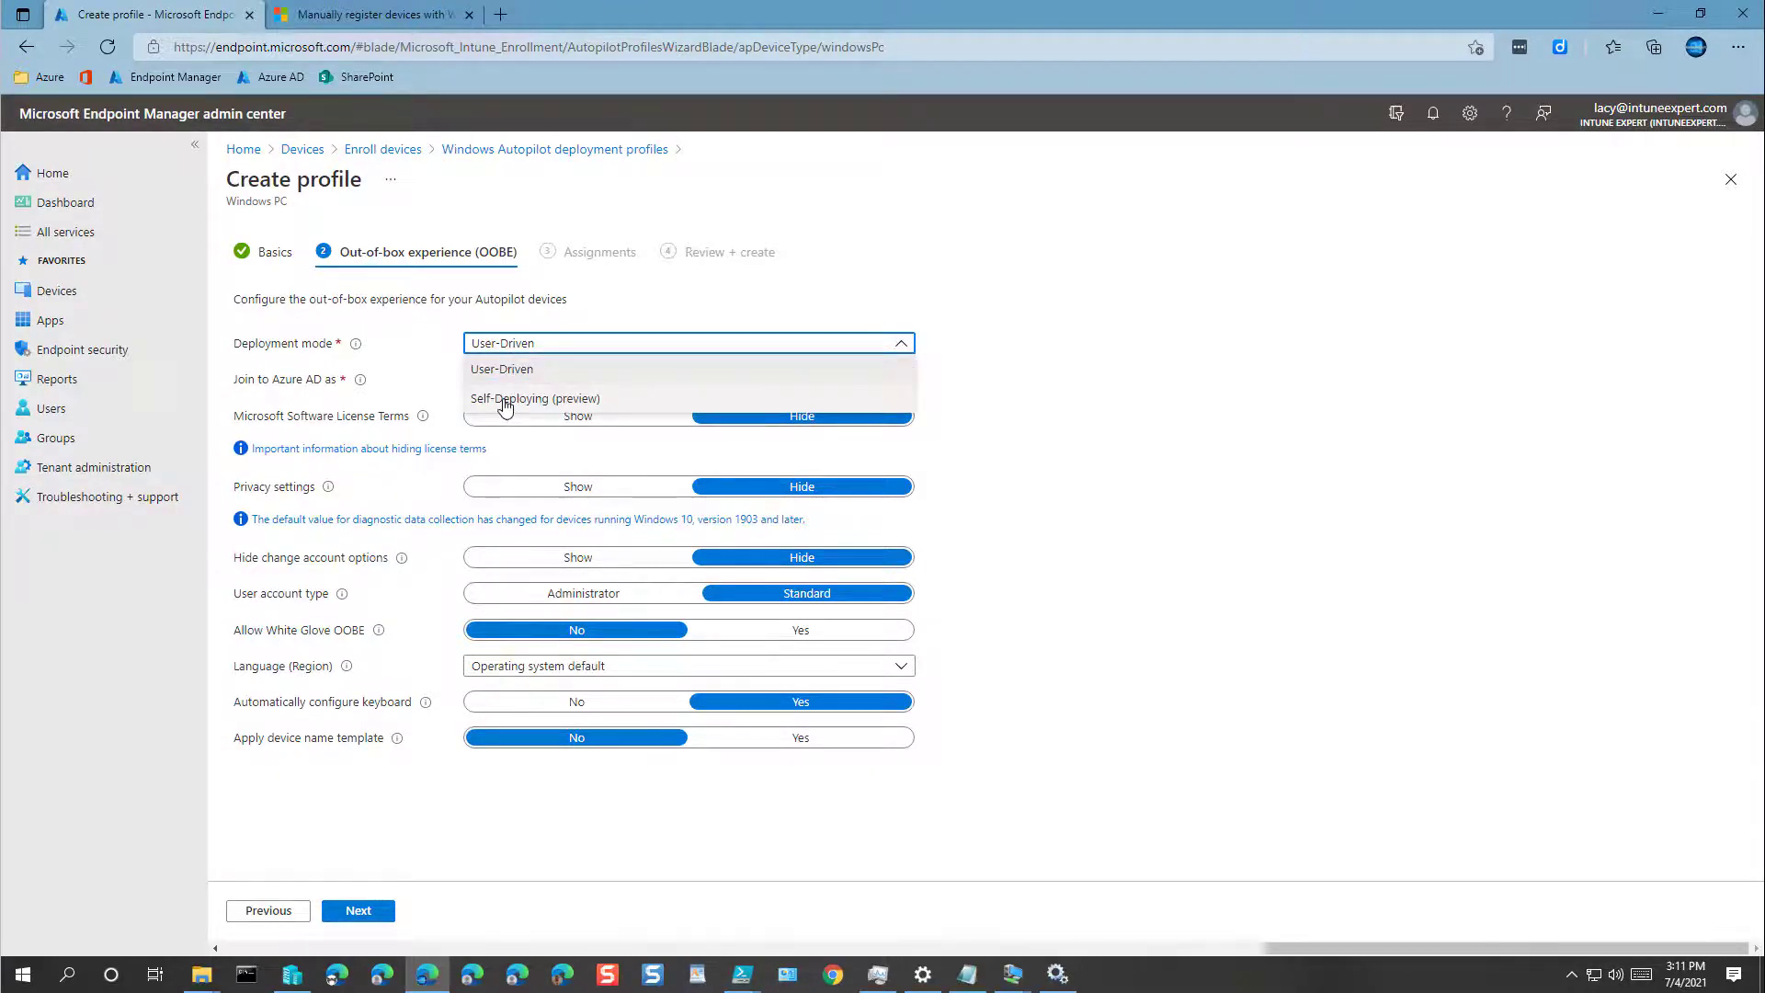
left_click(504, 401)
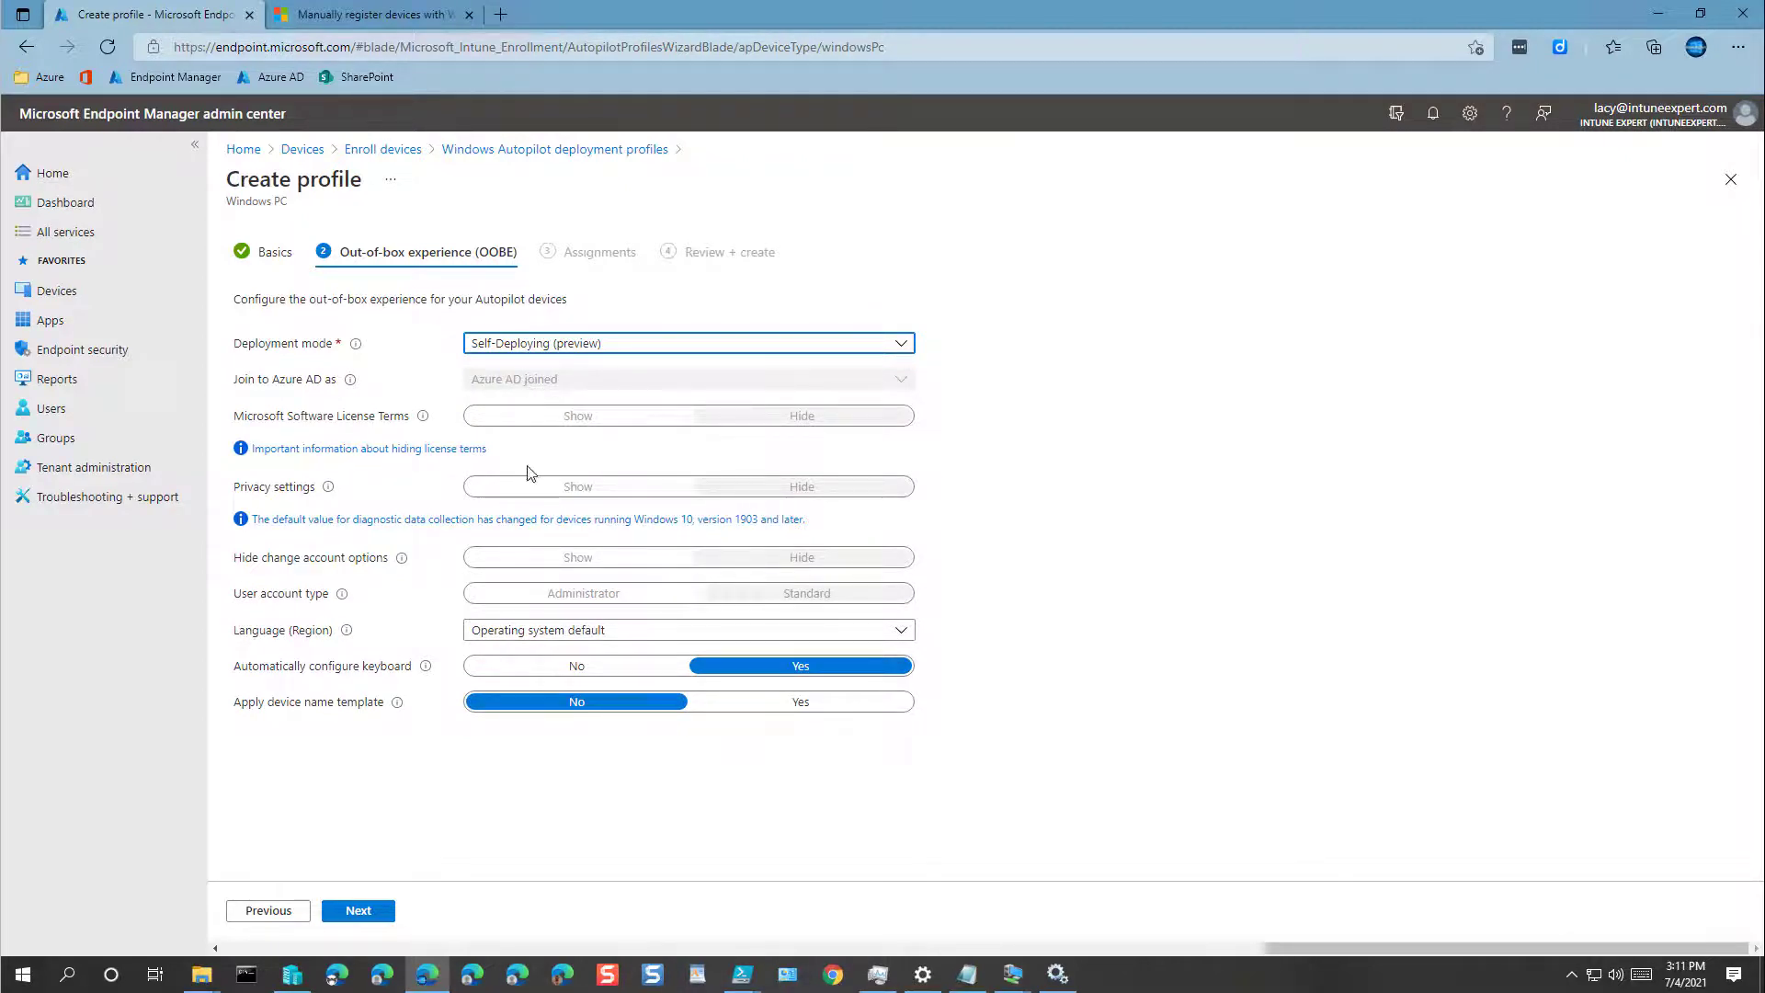
left_click(532, 344)
left_click(520, 363)
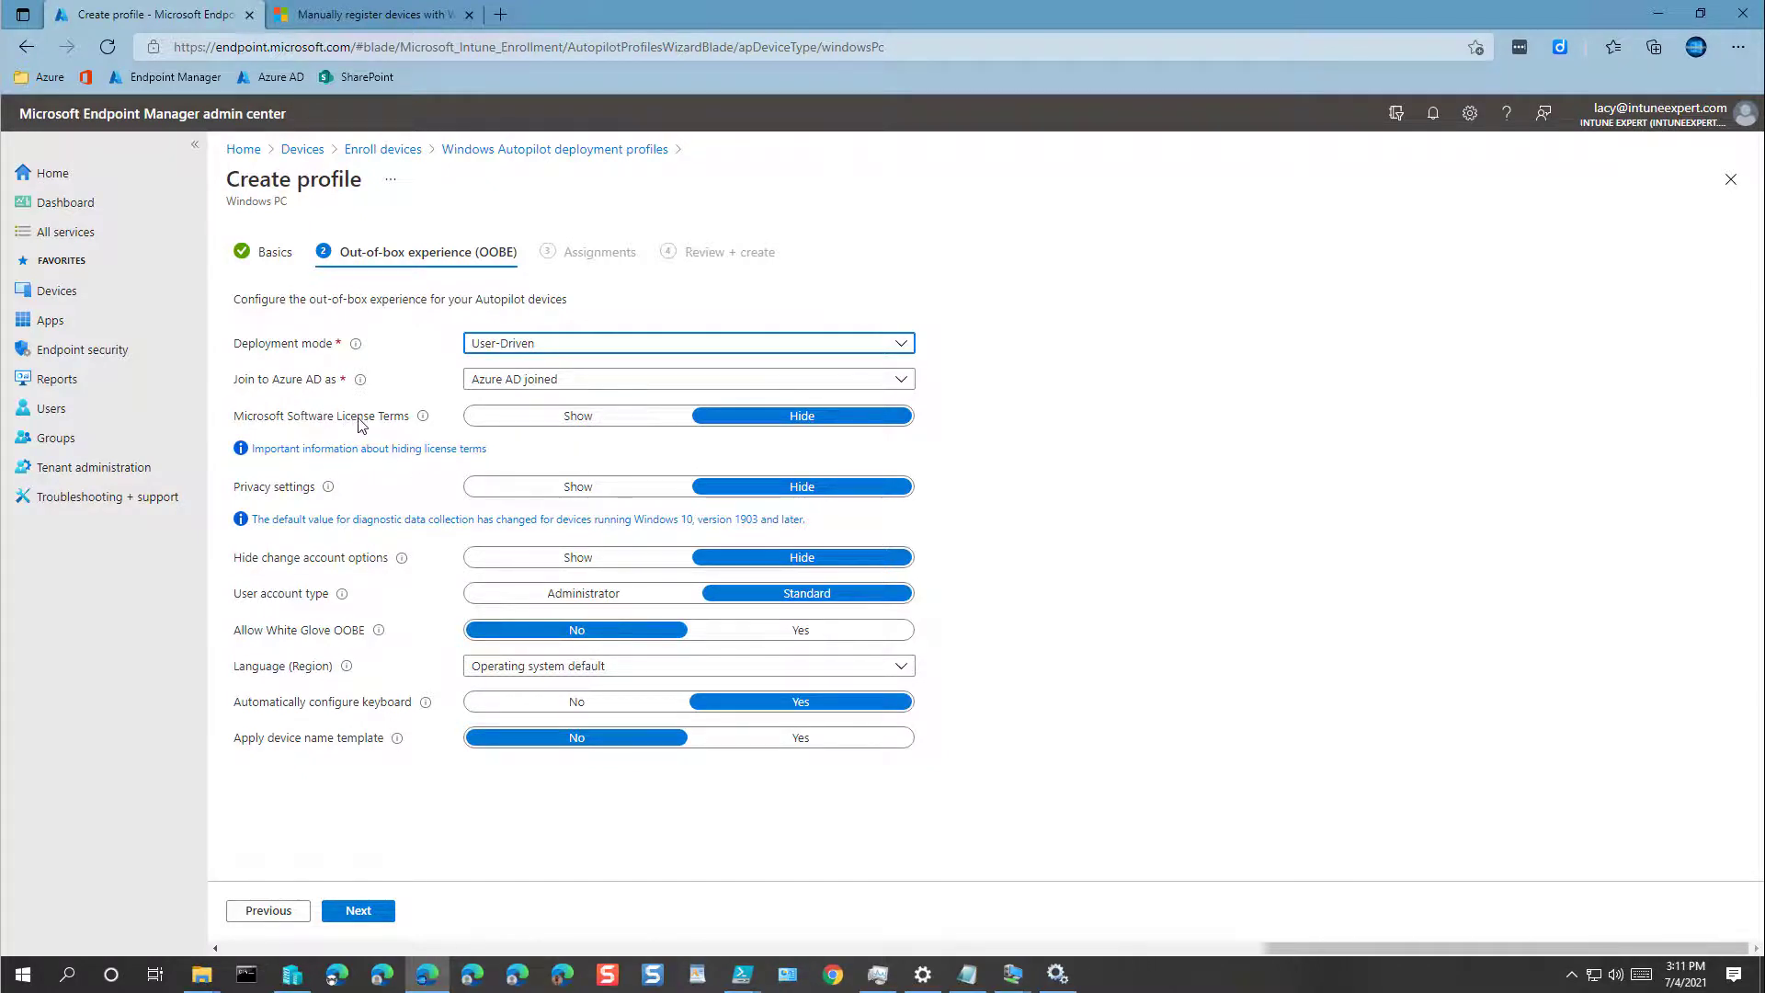
Step: Set License Terms, Privacy settings and change-account options to Show, and user account type to Administrator
left_click(582, 417)
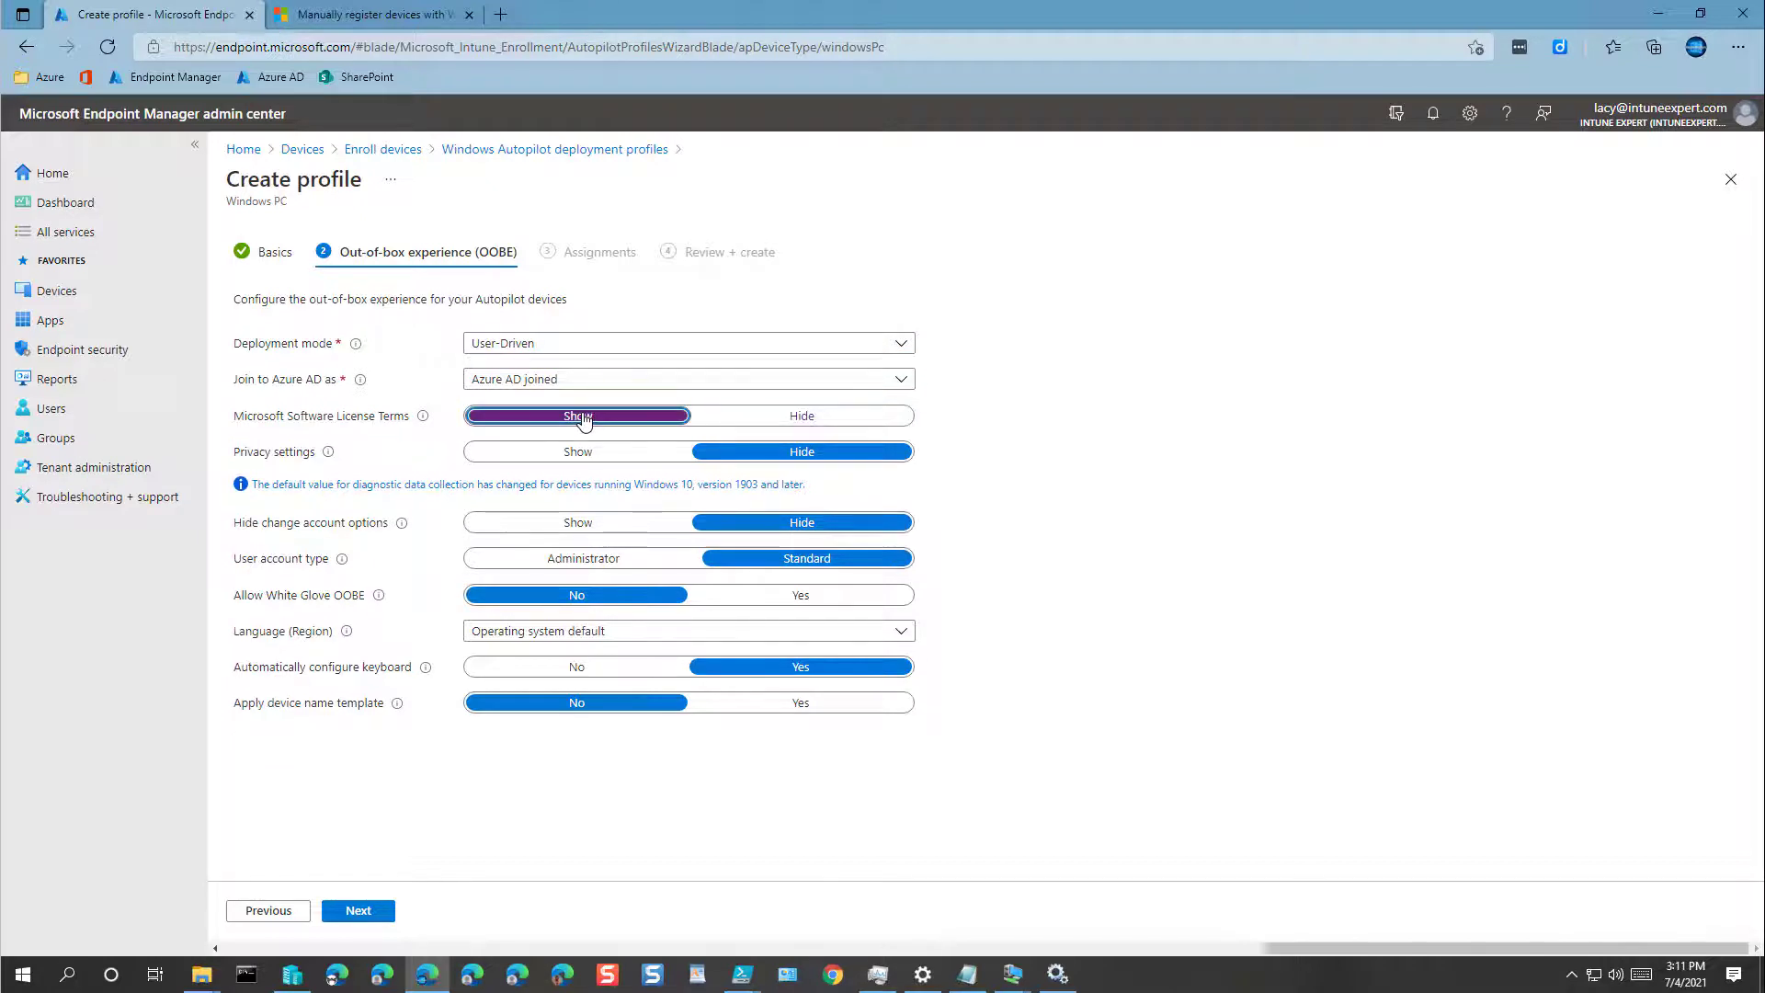
left_click(577, 453)
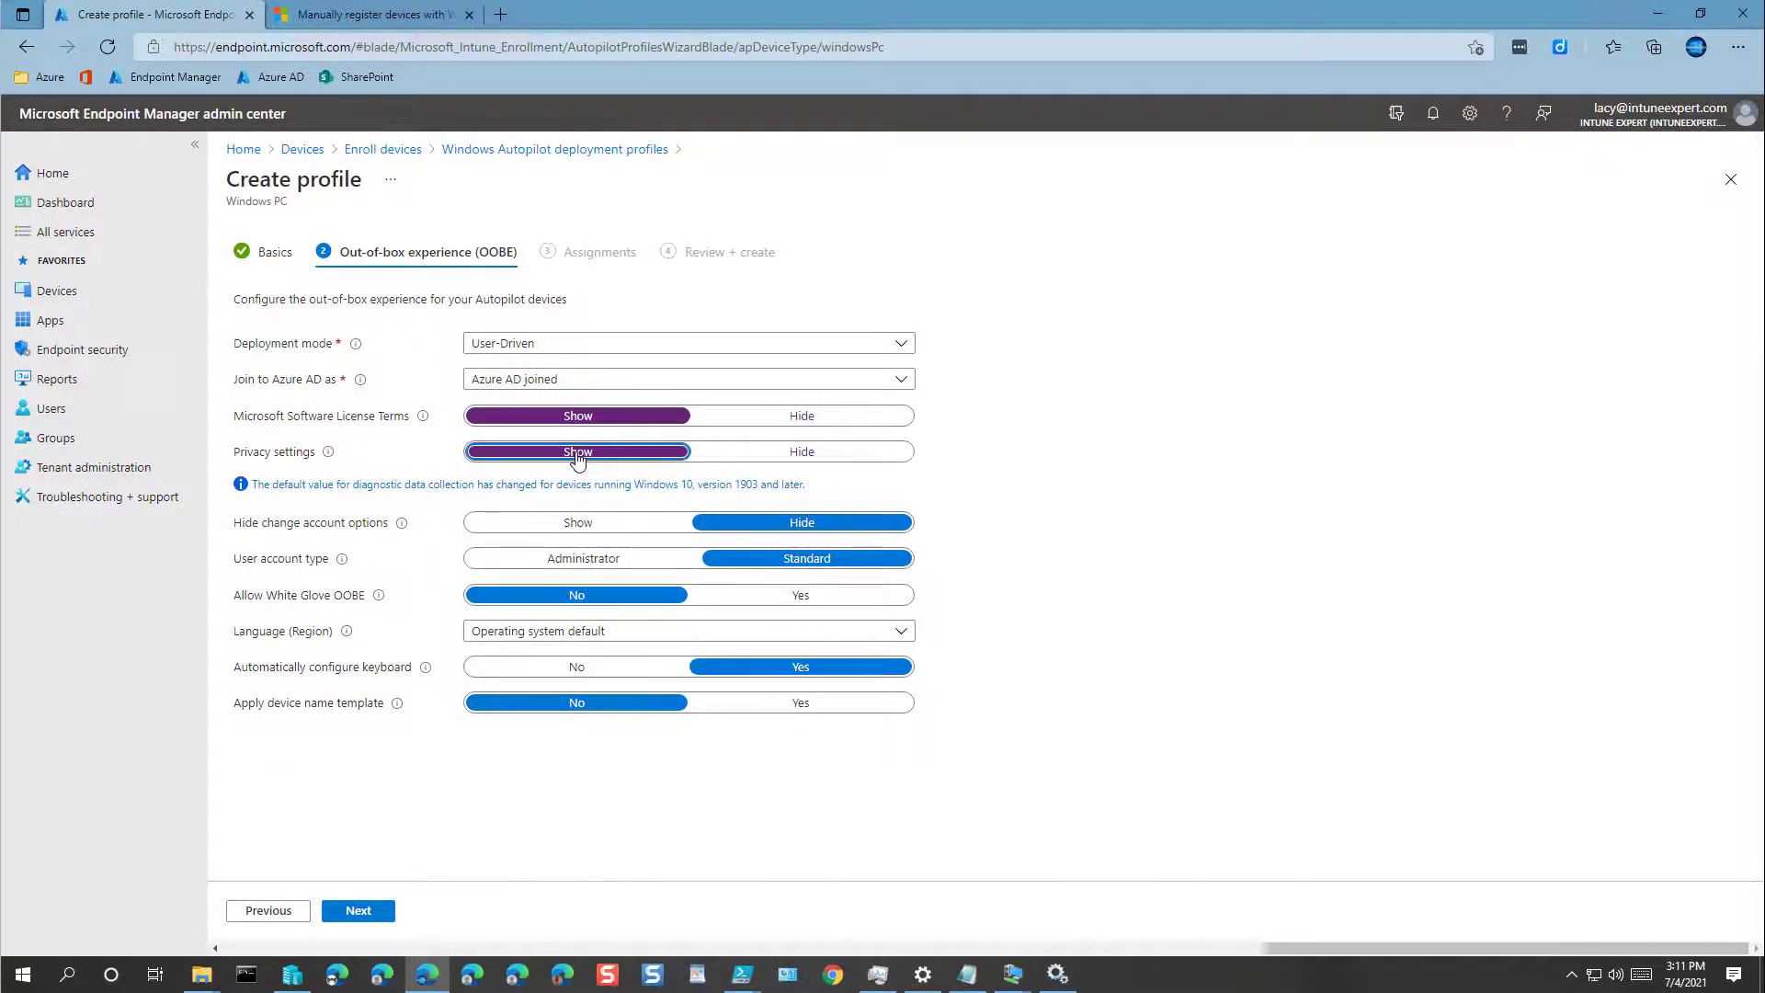
left_click(594, 527)
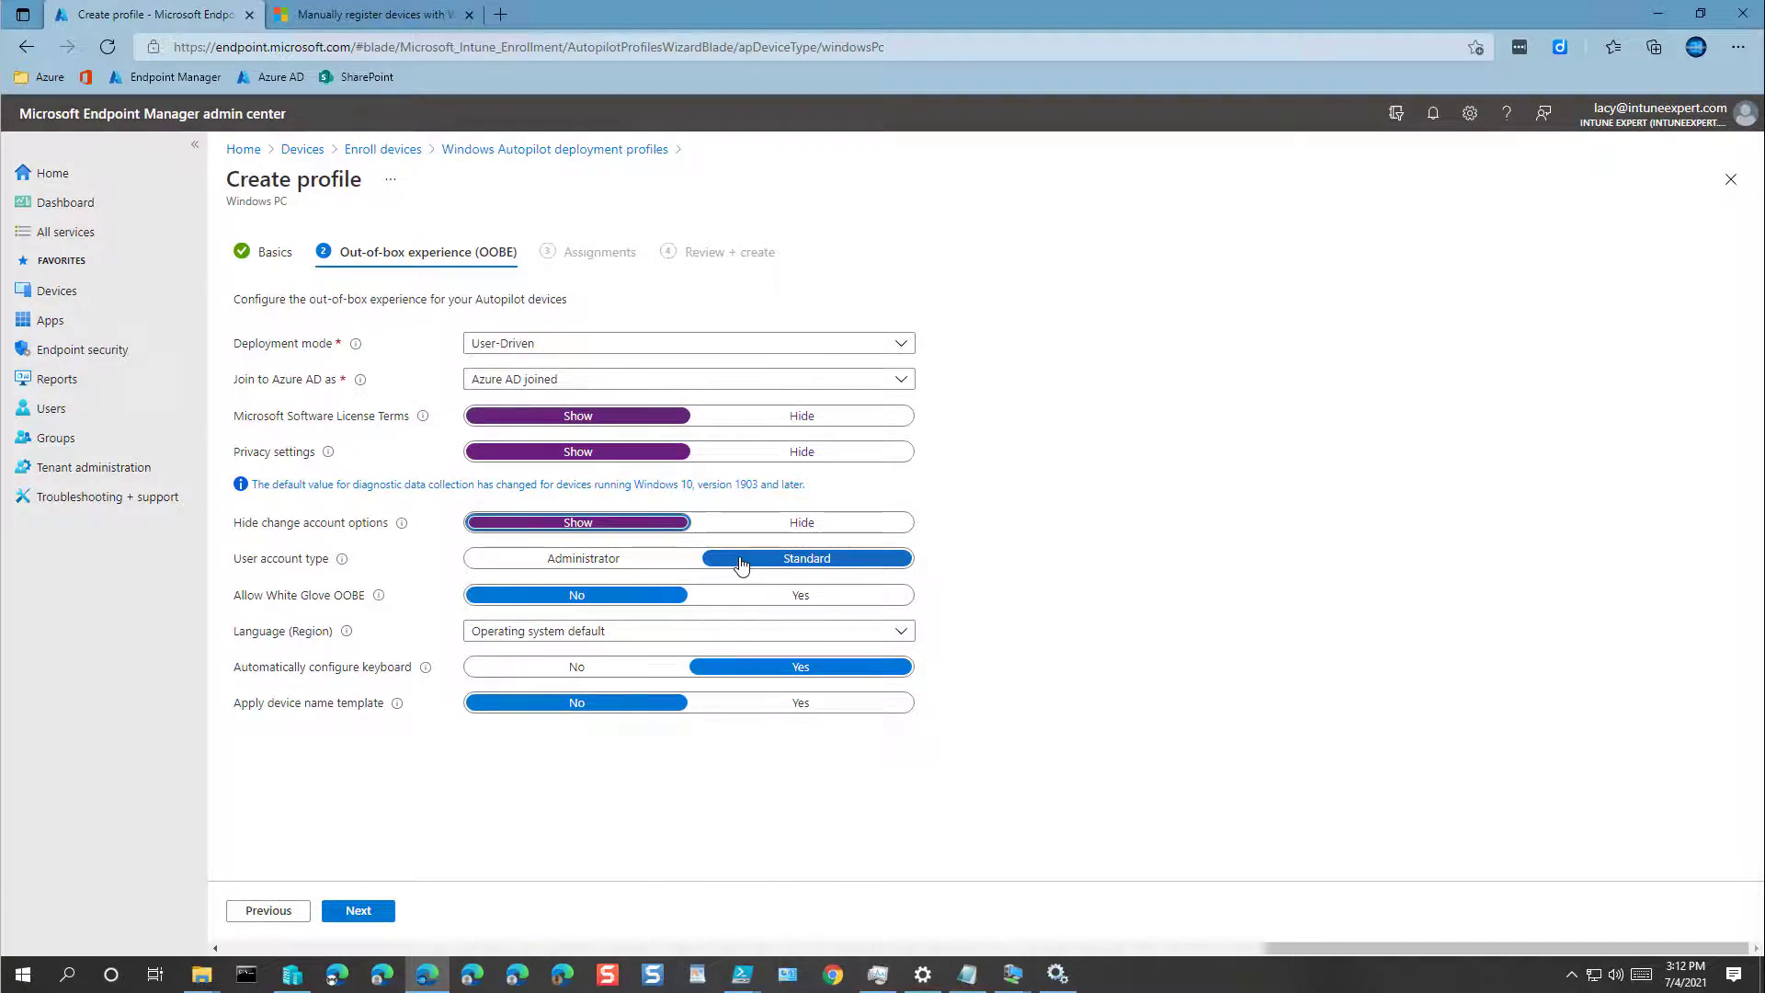
left_click(589, 564)
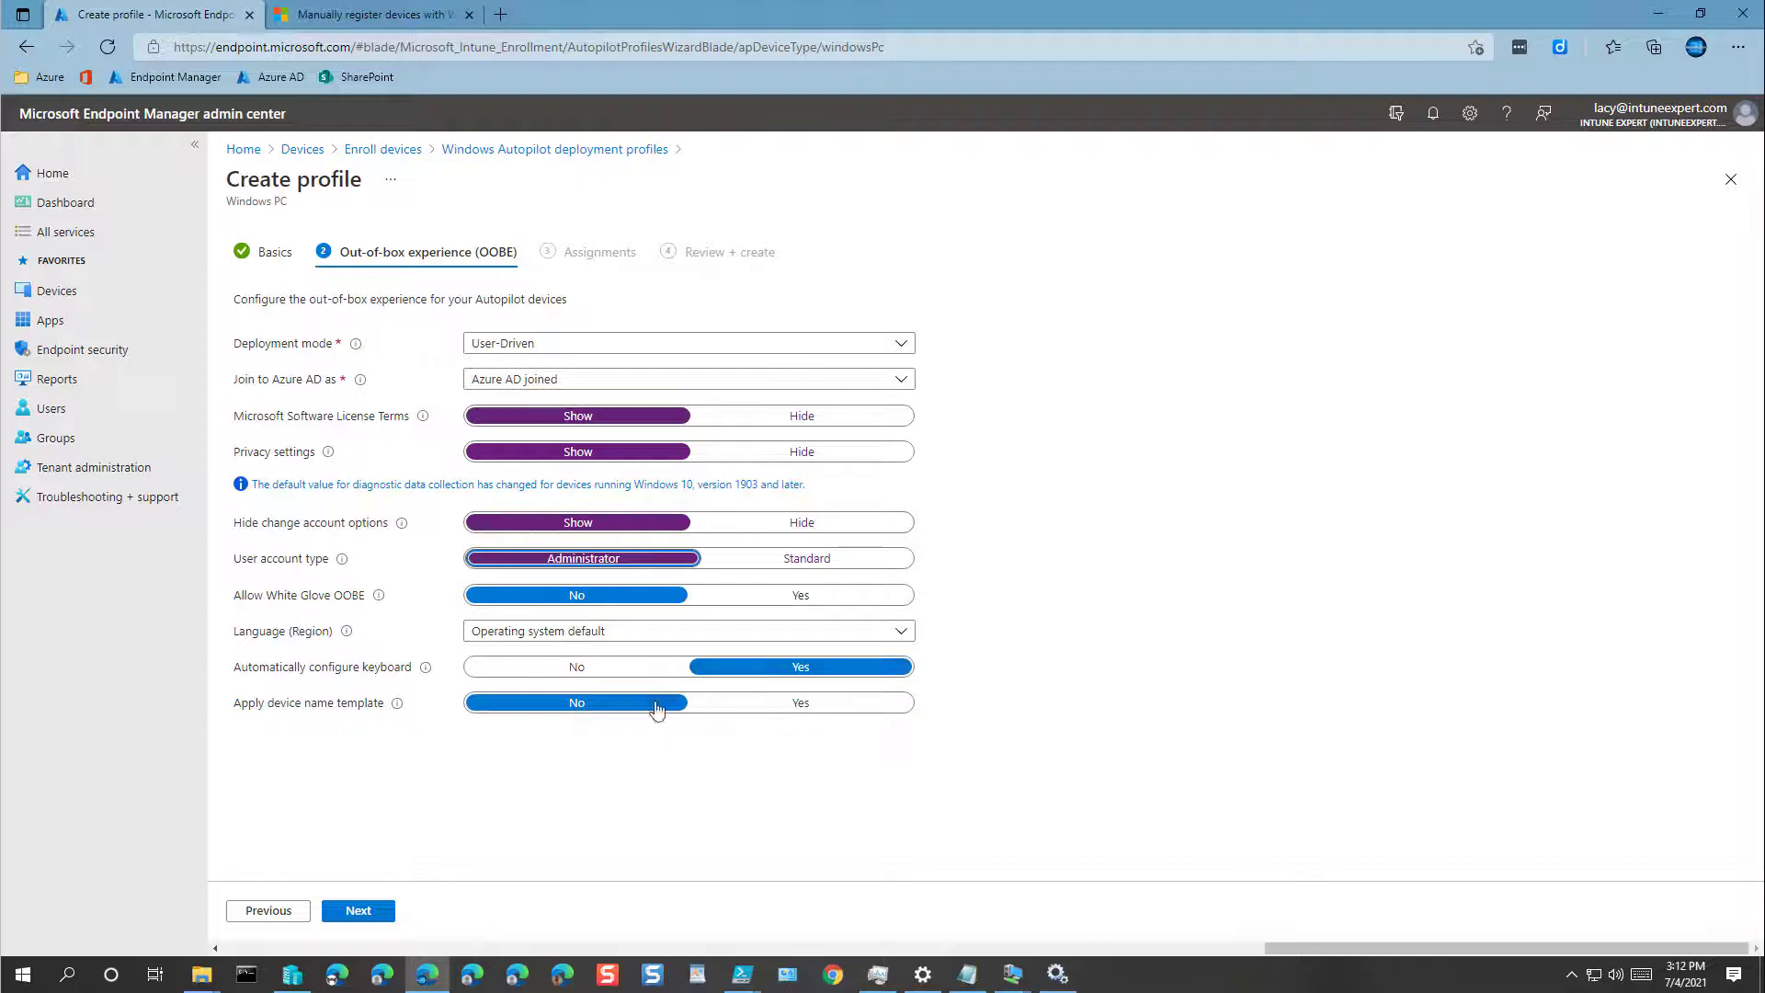
Step: Turn on the device name template and enter AUTO%RAND:4% as the name, using the help text's macro
left_click(802, 704)
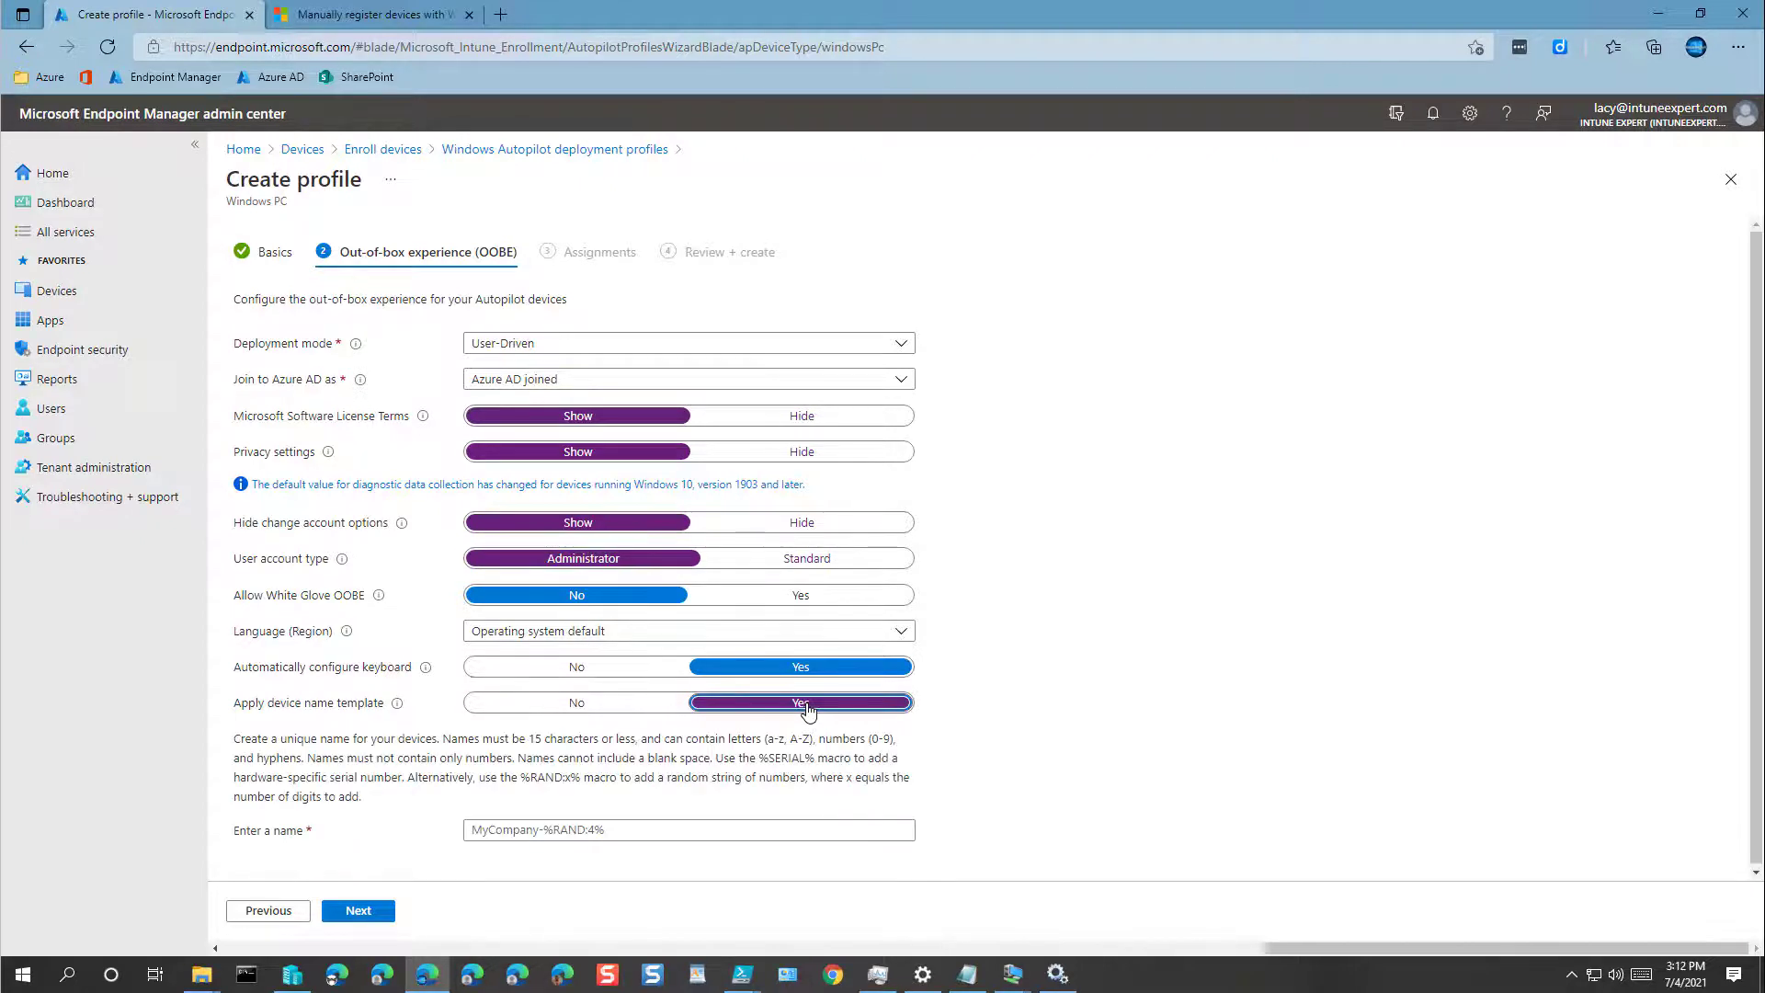
left_click(491, 832)
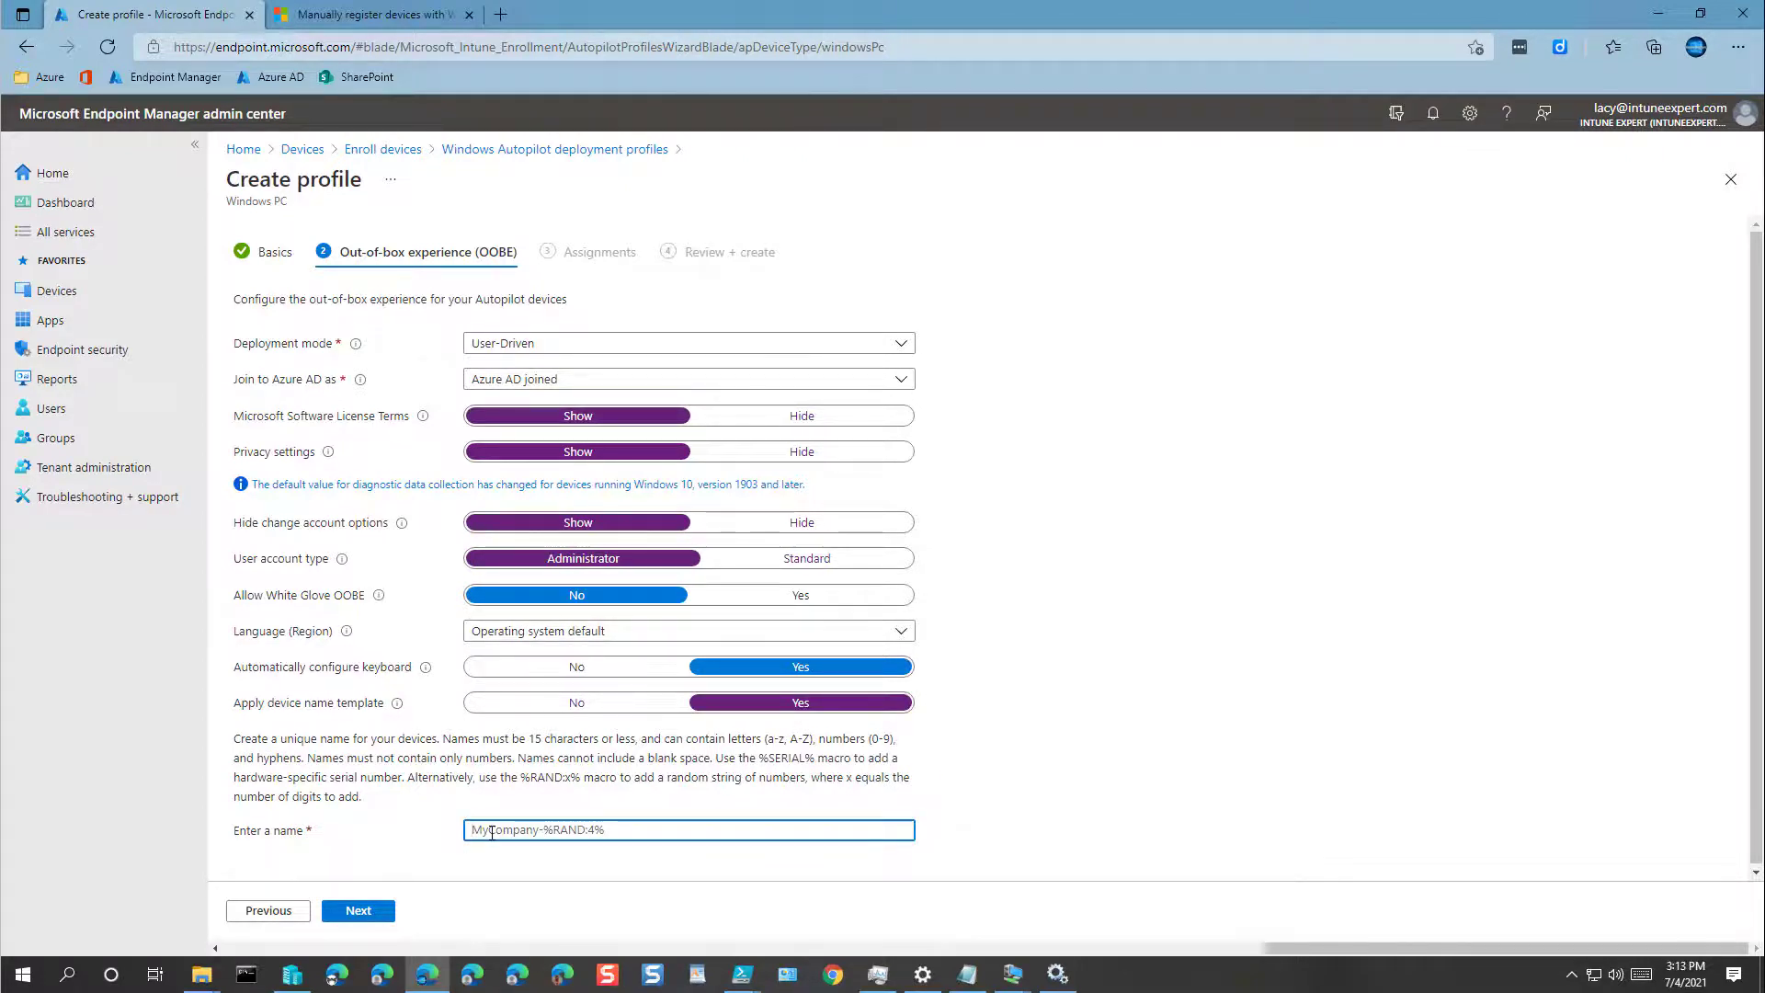
type("AUTO-")
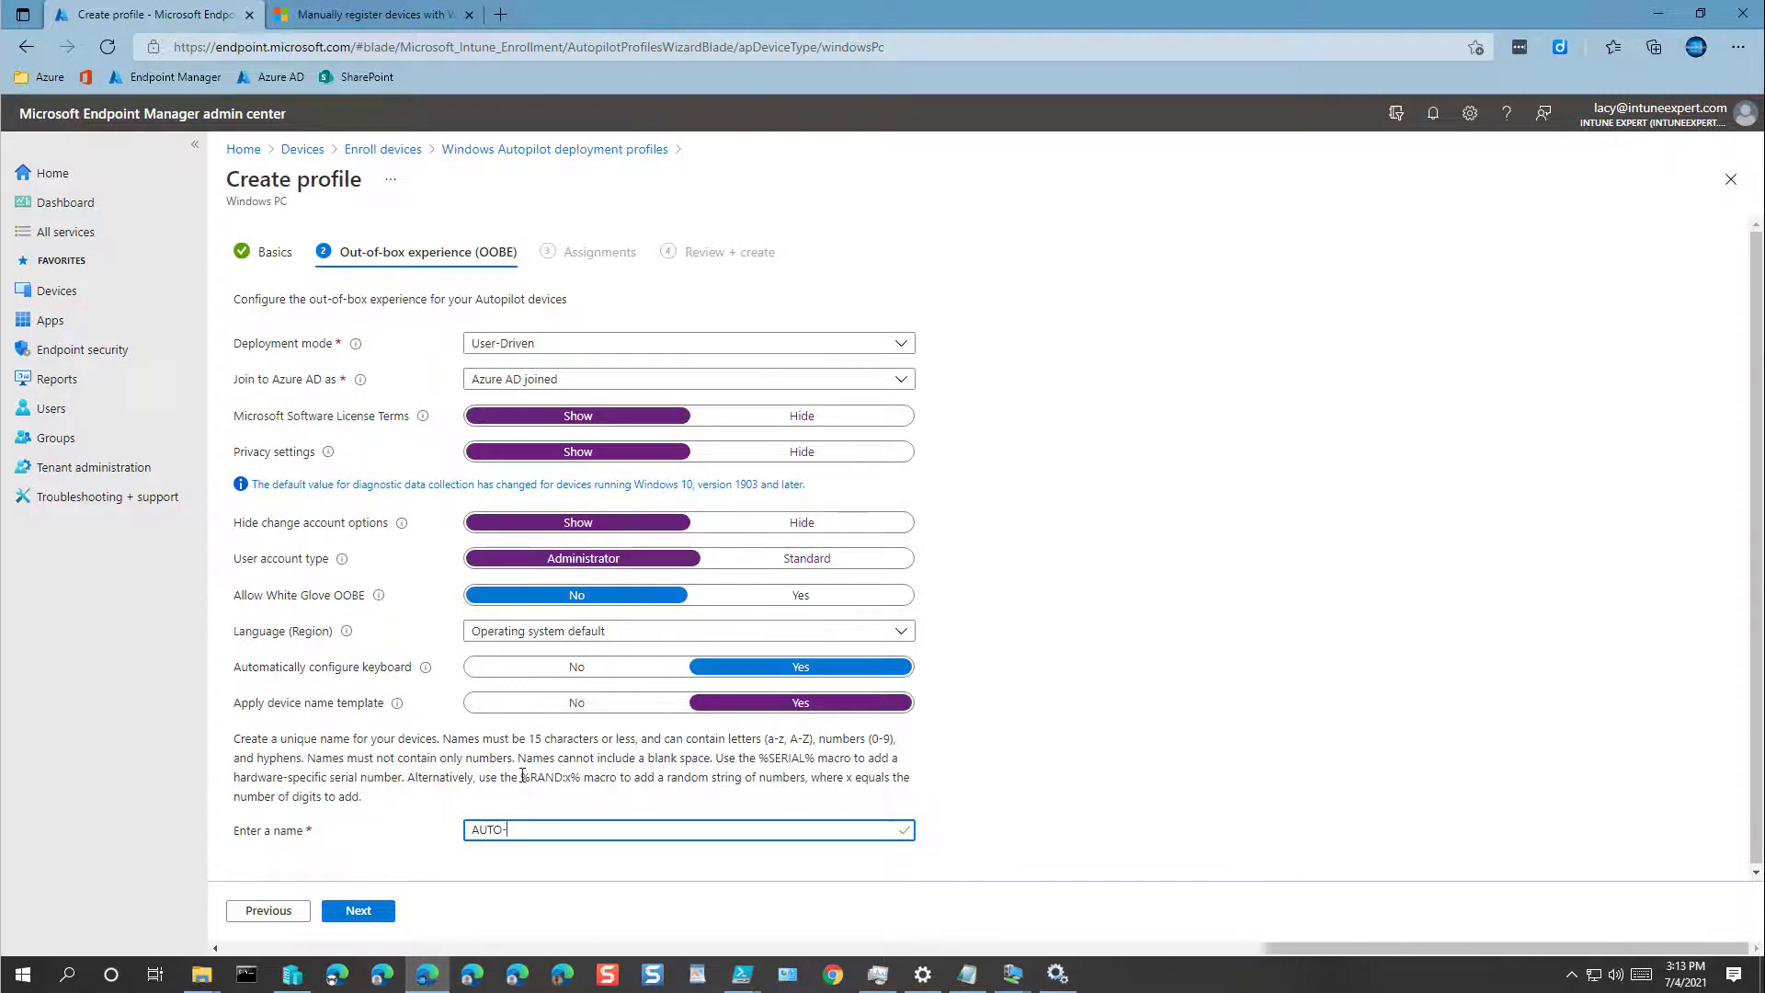
left_click_drag(520, 777, 581, 779)
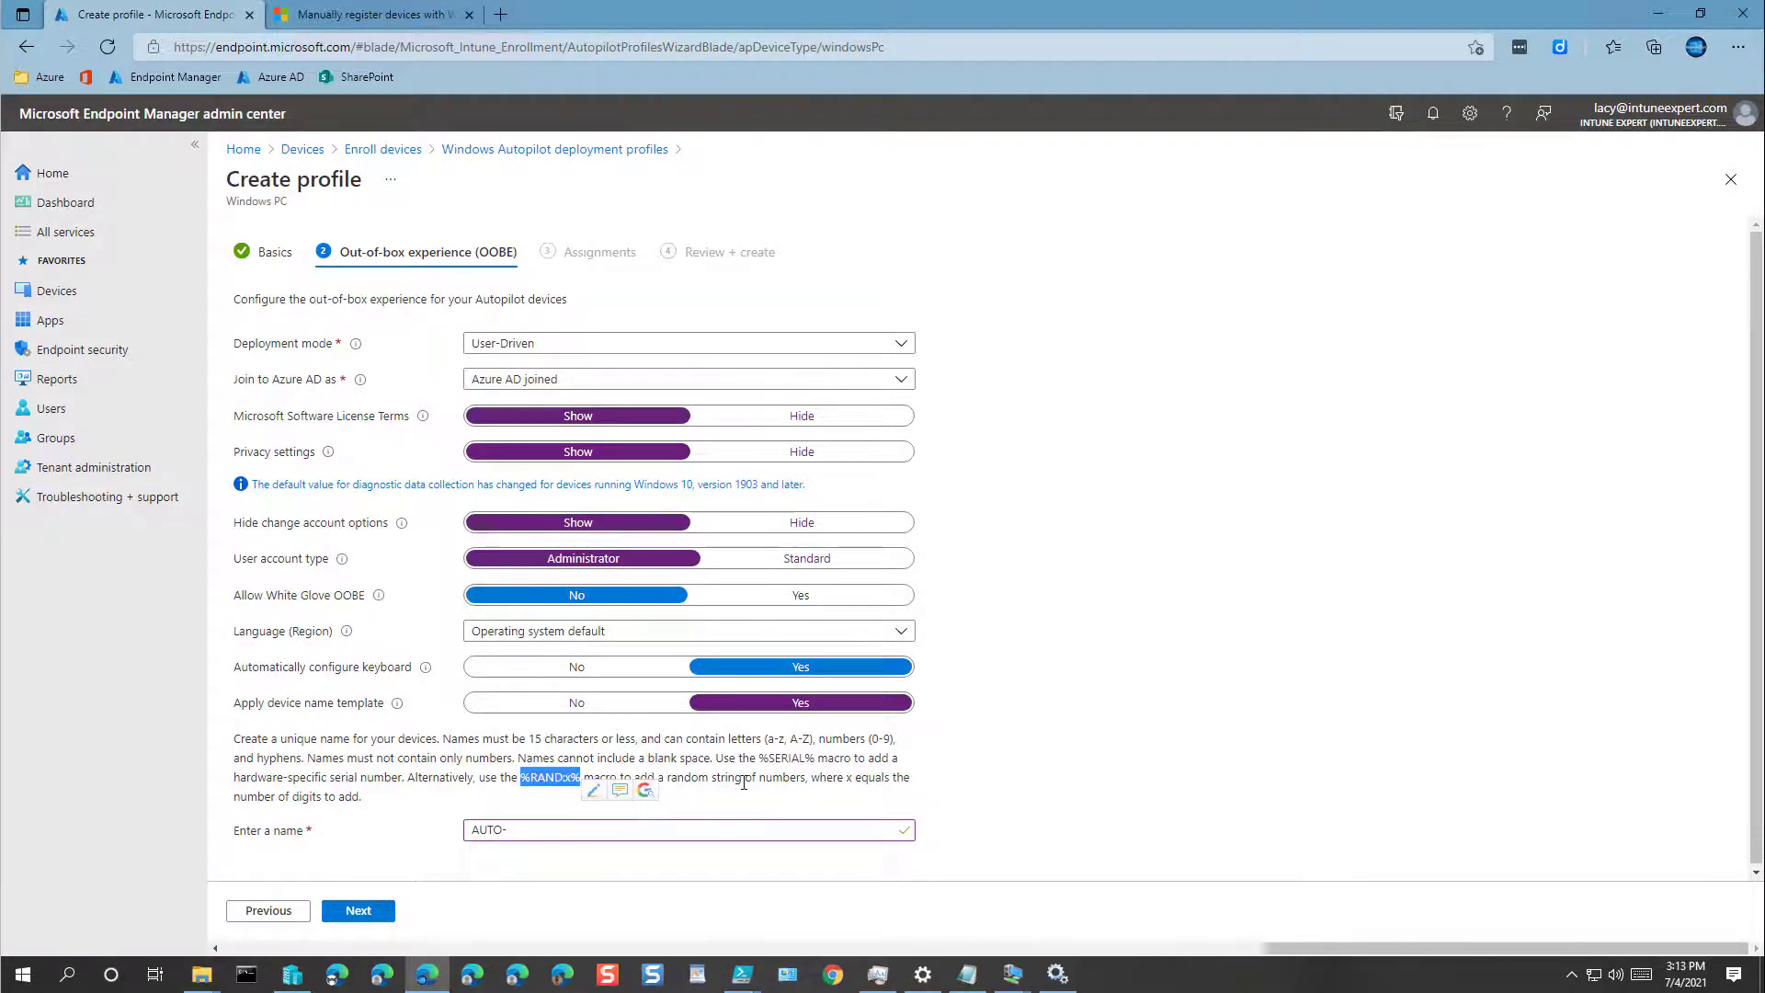
left_click(554, 830)
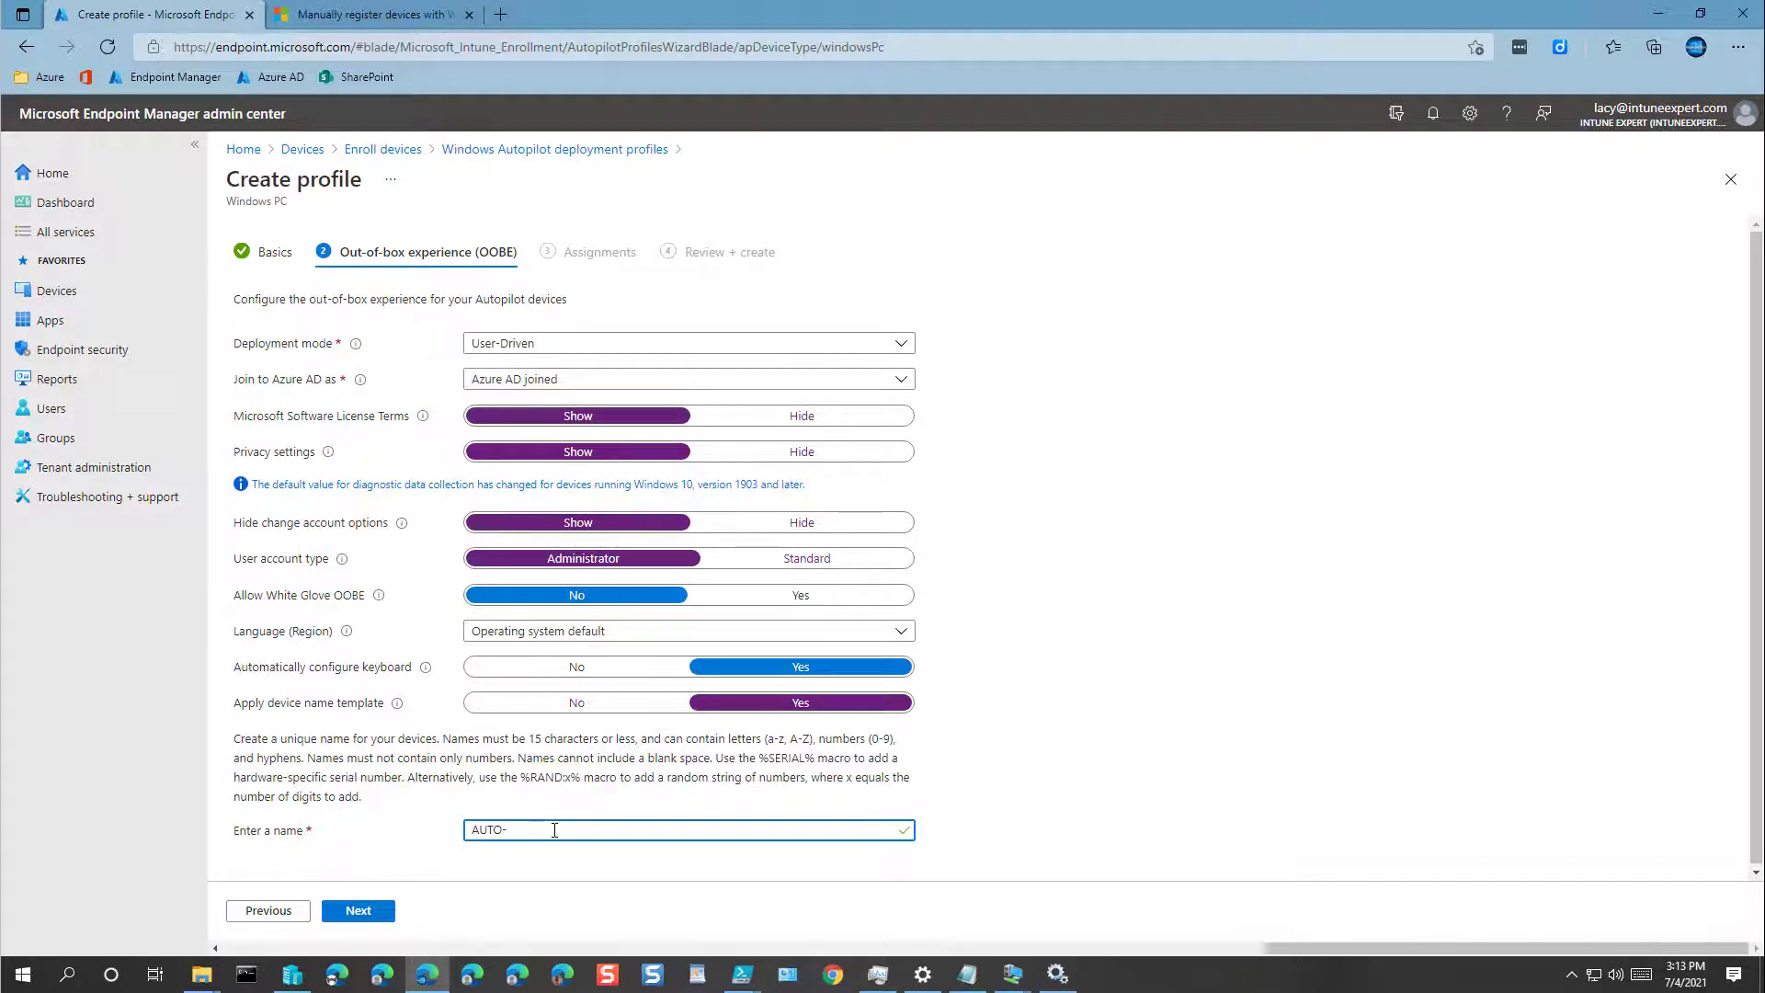
key("BackSpace")
type("%RAND:x%")
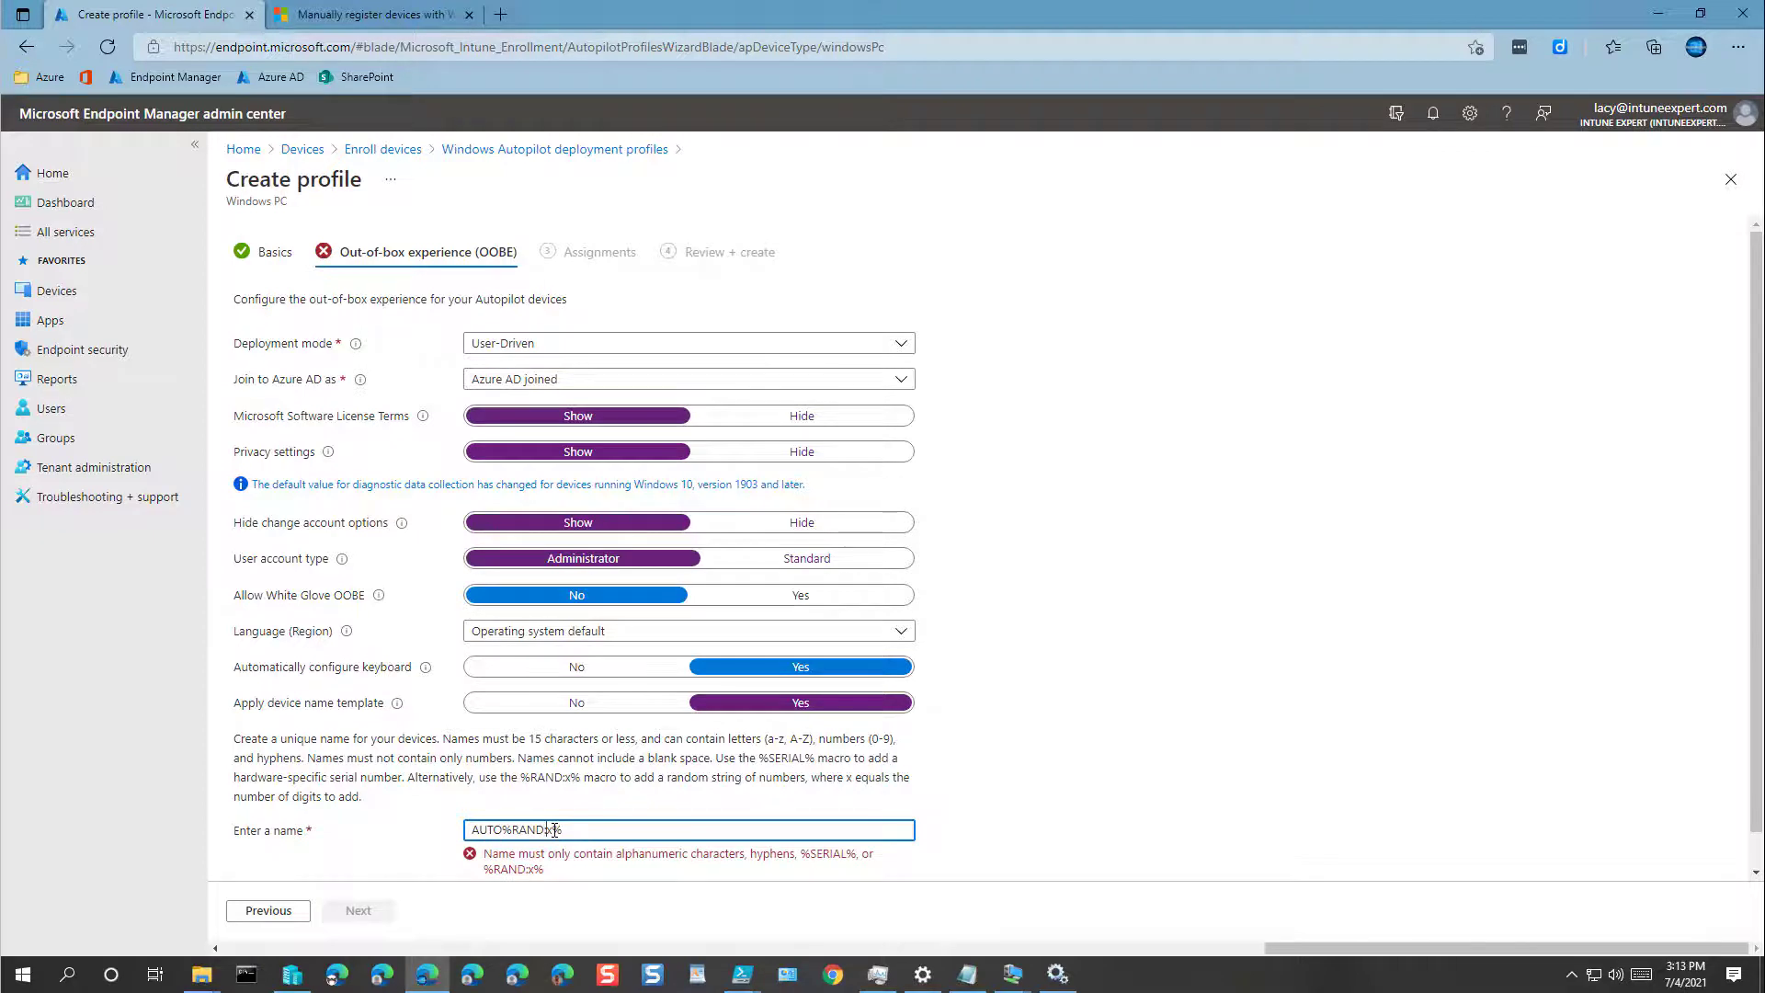
double_click(554, 831)
type("4")
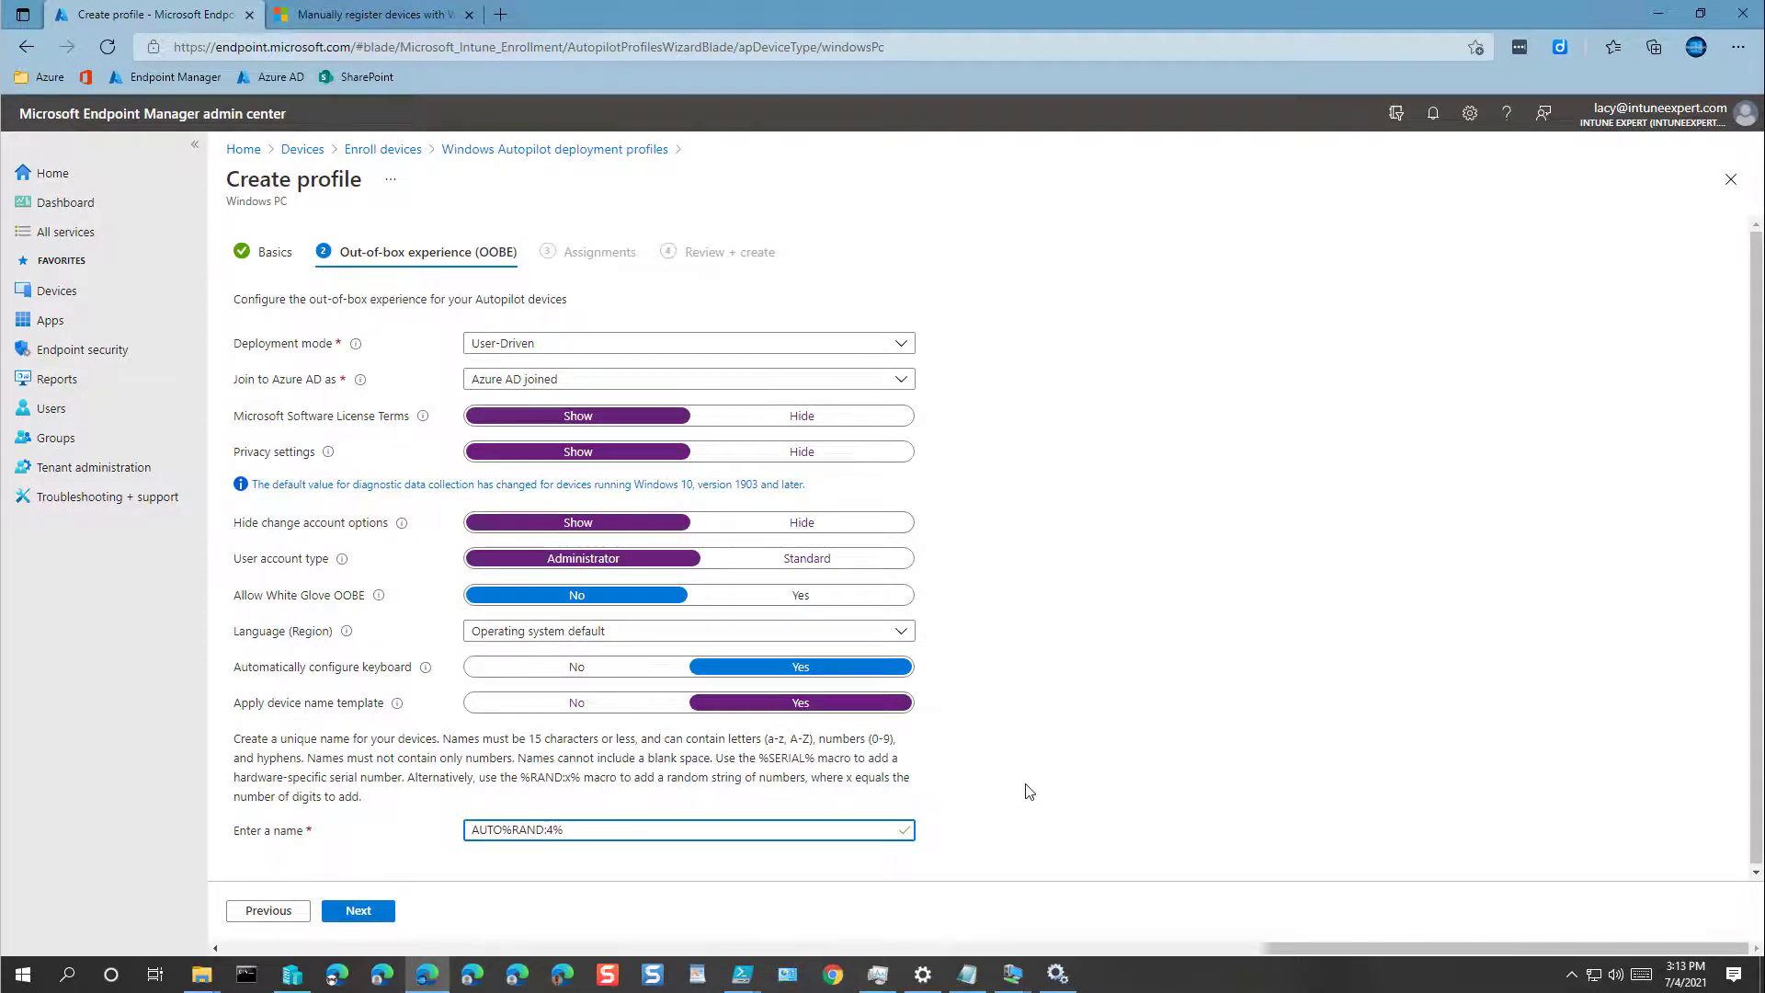
Step: Skip group assignments and create the Azure AD Join Deployment profile from the review page
left_click(370, 920)
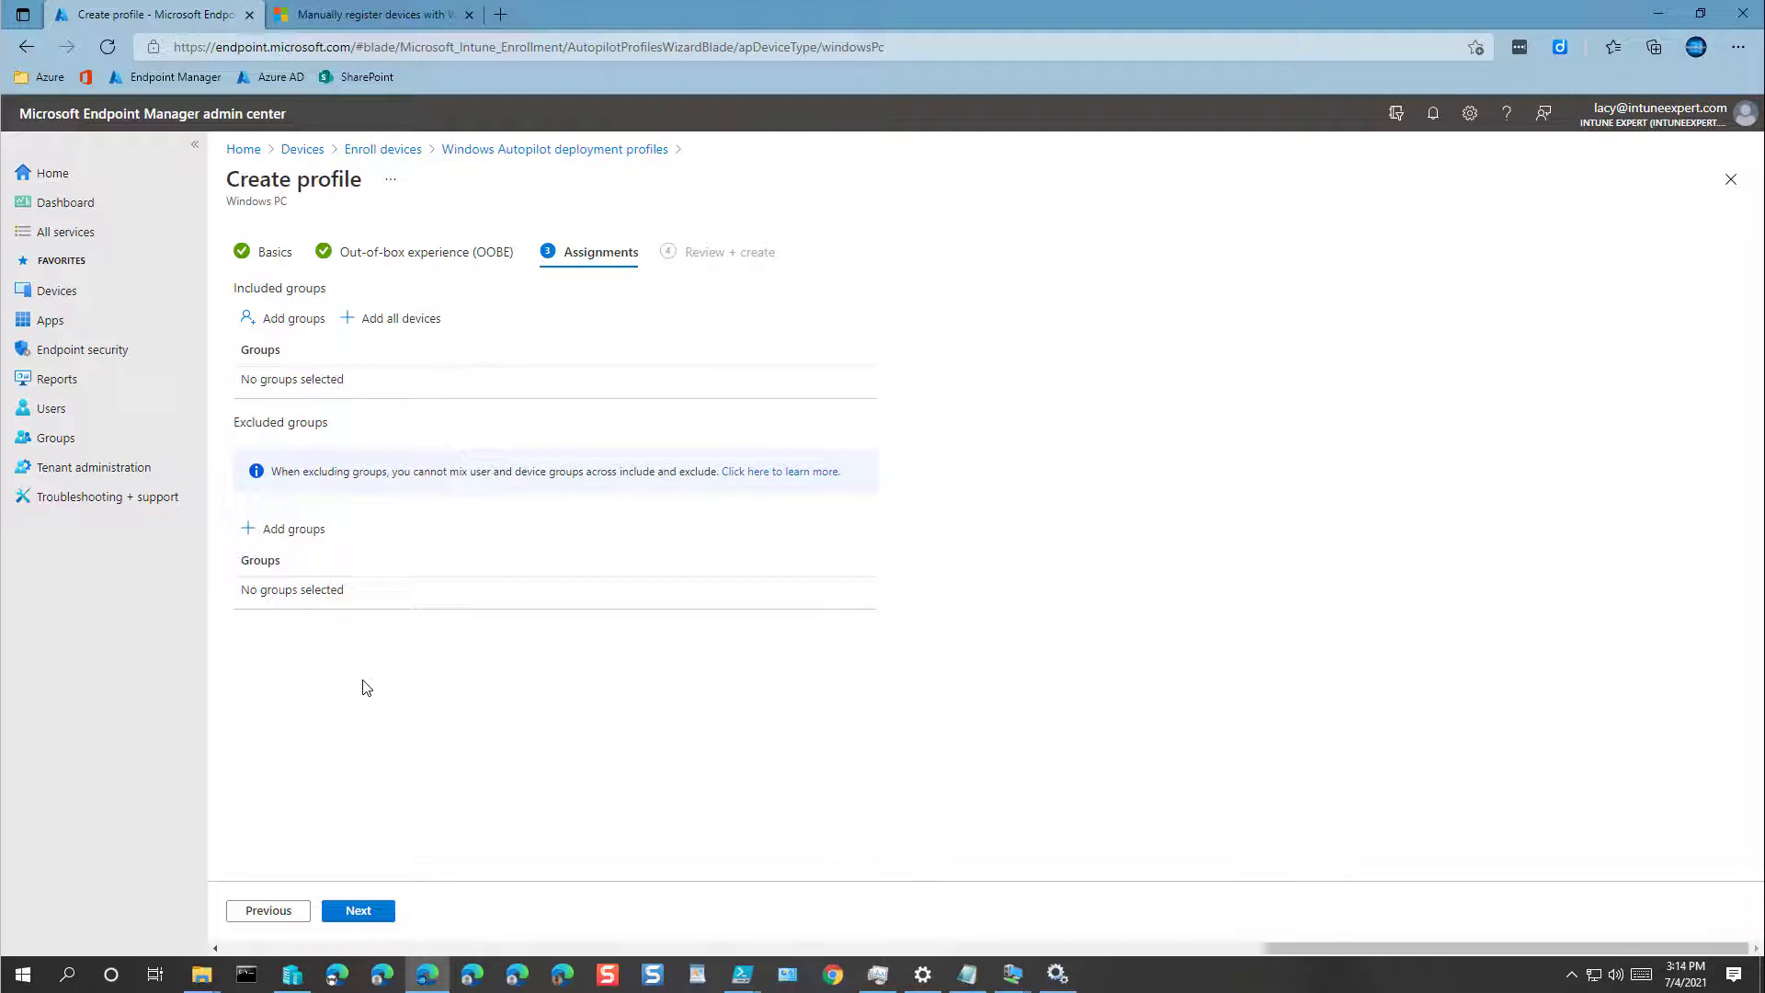
left_click(353, 913)
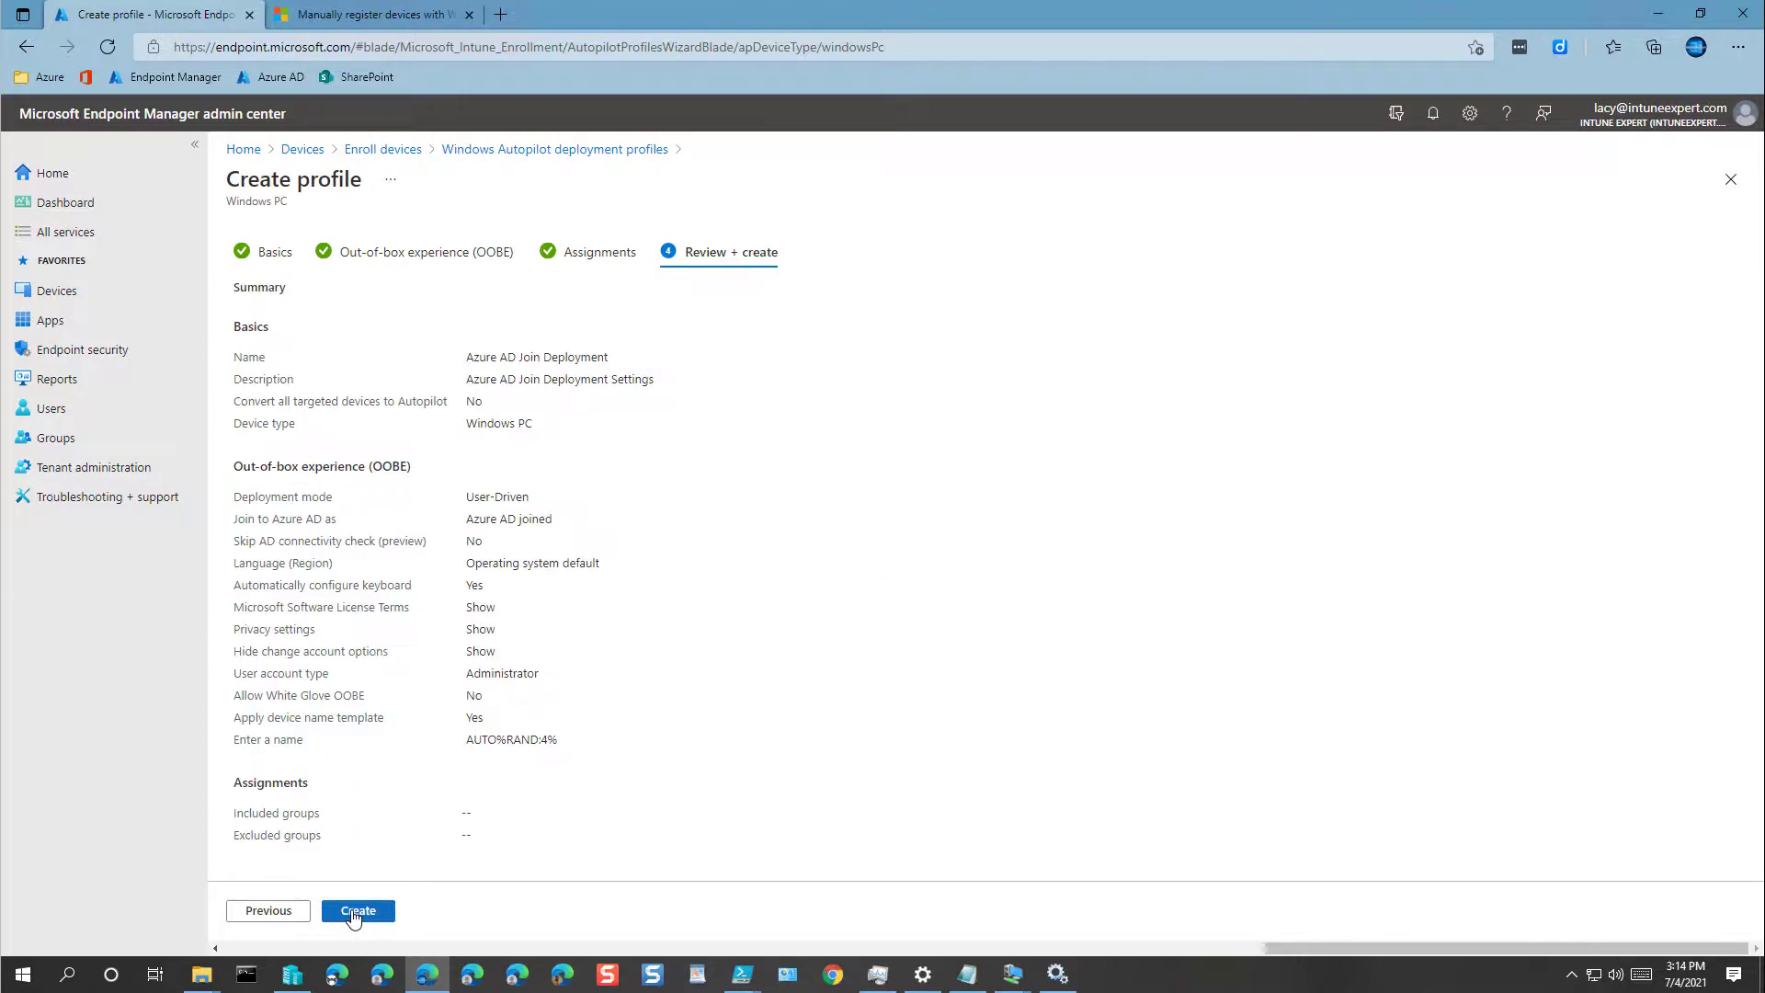
left_click(353, 913)
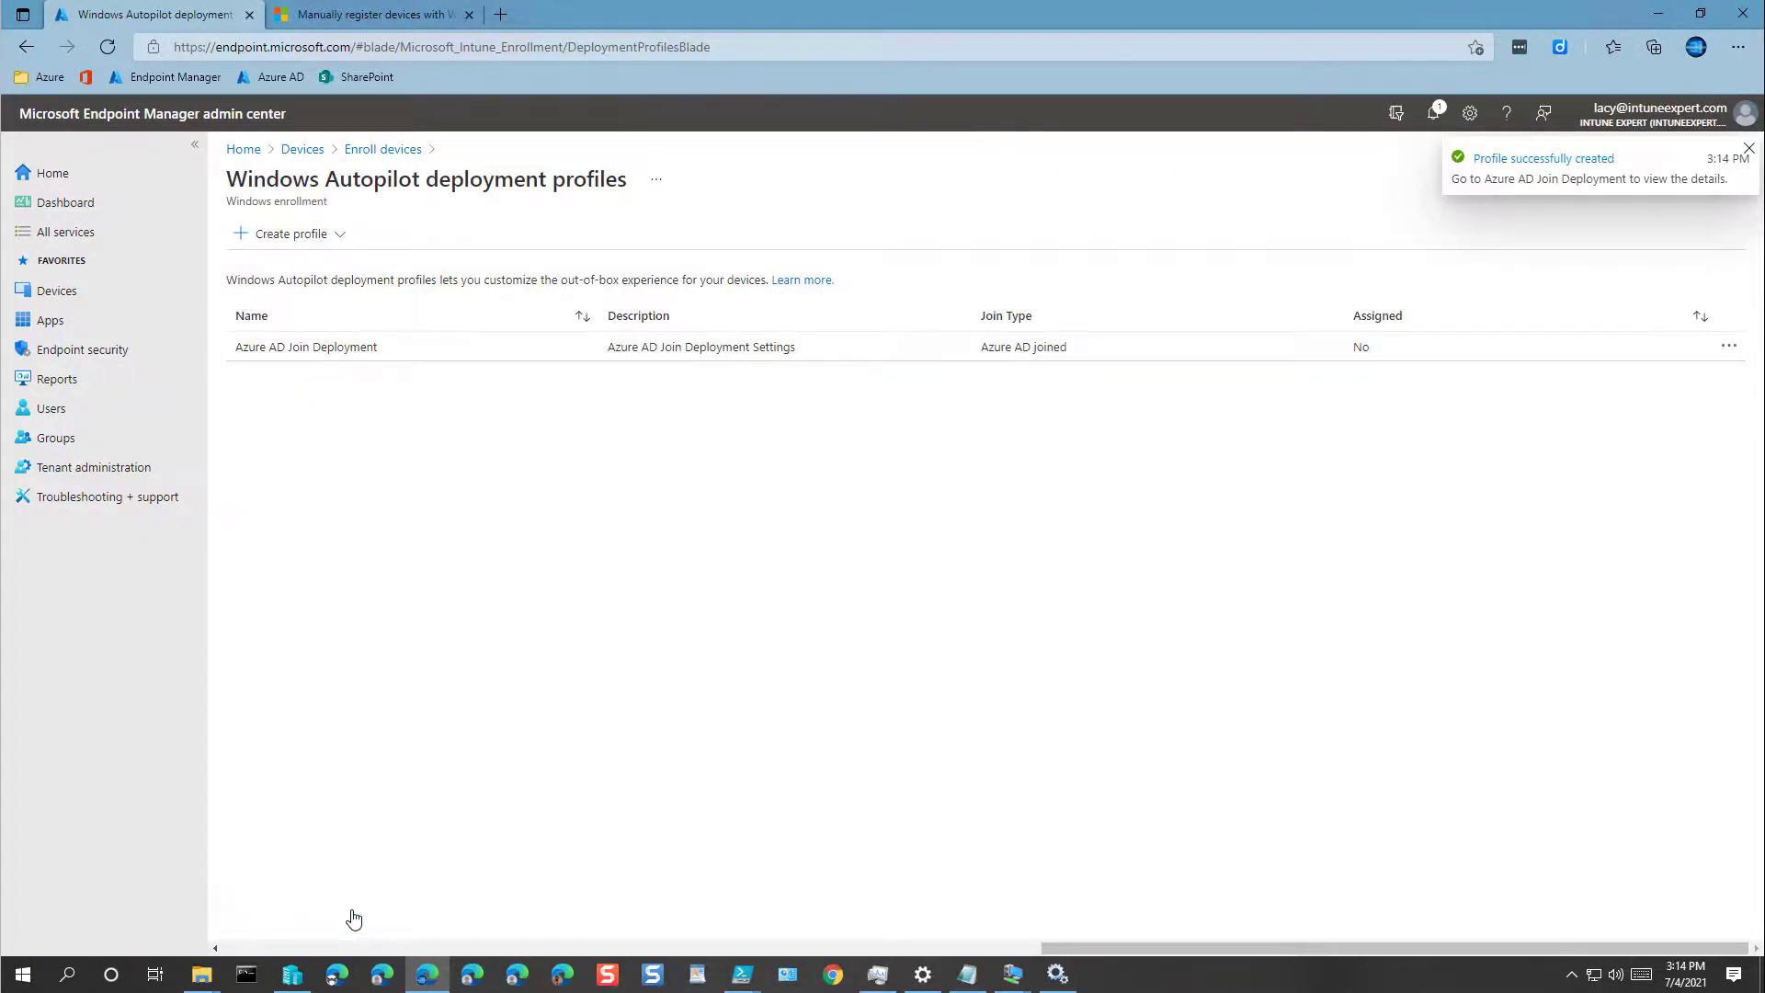
Step: Start a new group in Groups and enter the name INT-DeviceWindows-Autopilot
left_click(63, 441)
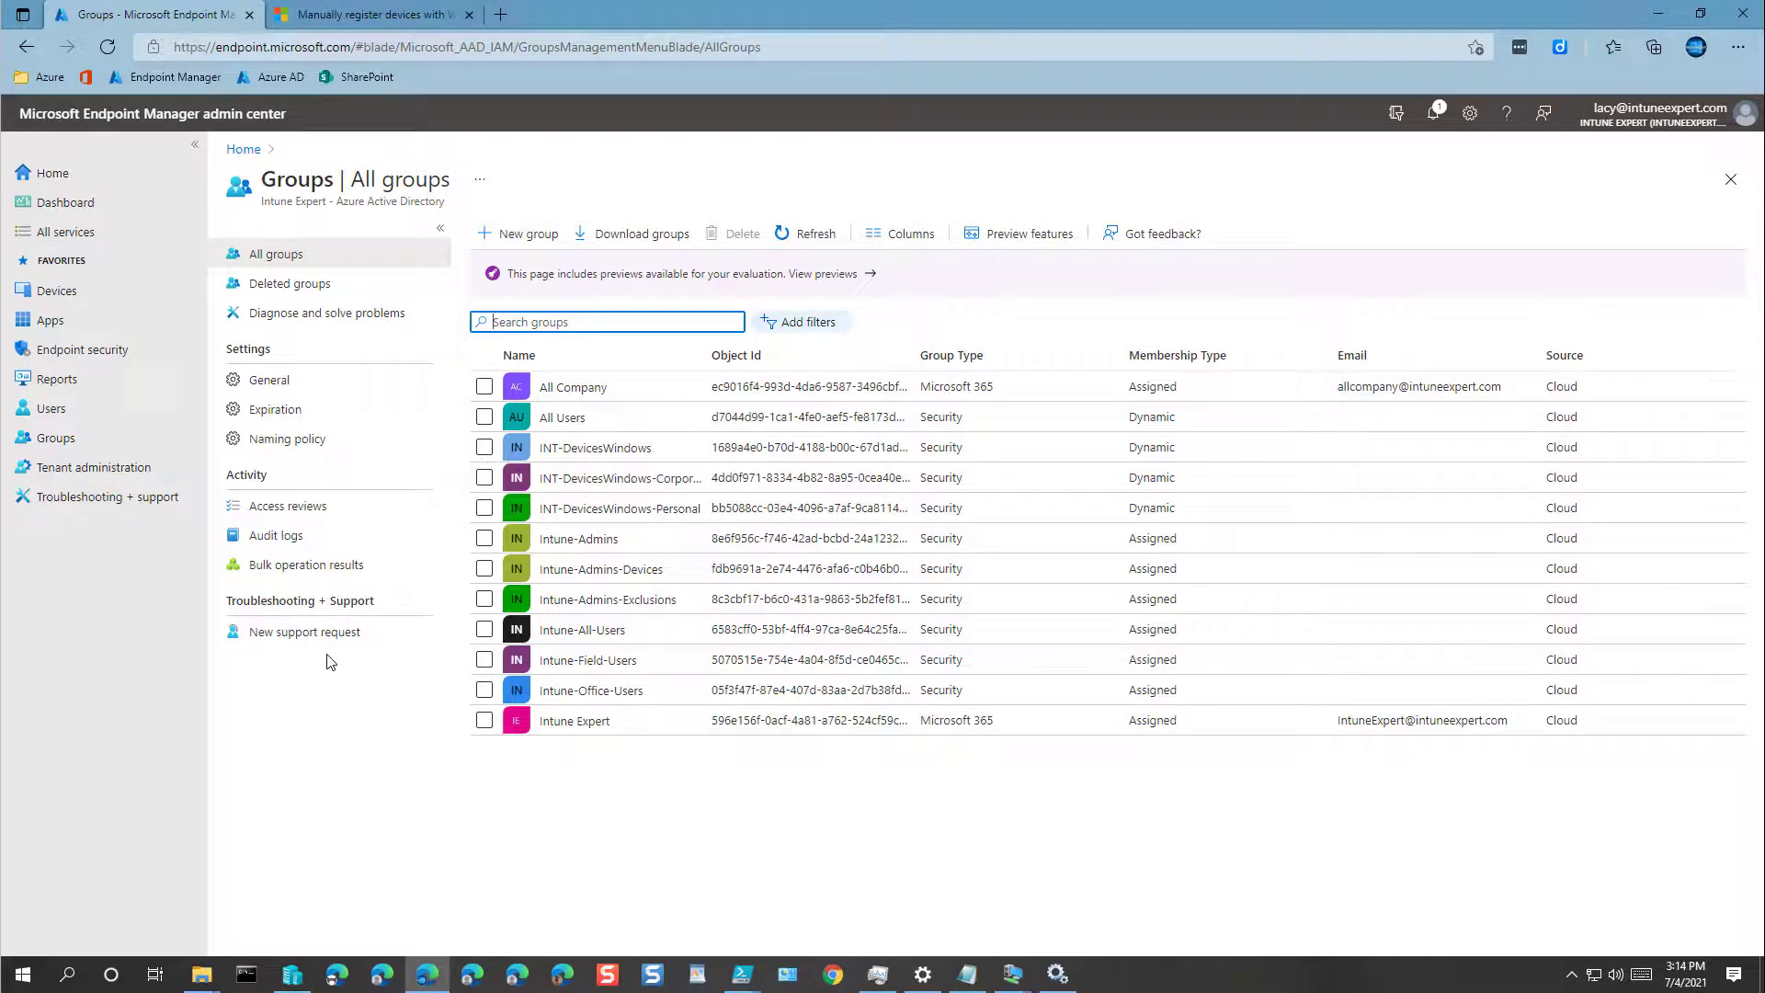
left_click(517, 233)
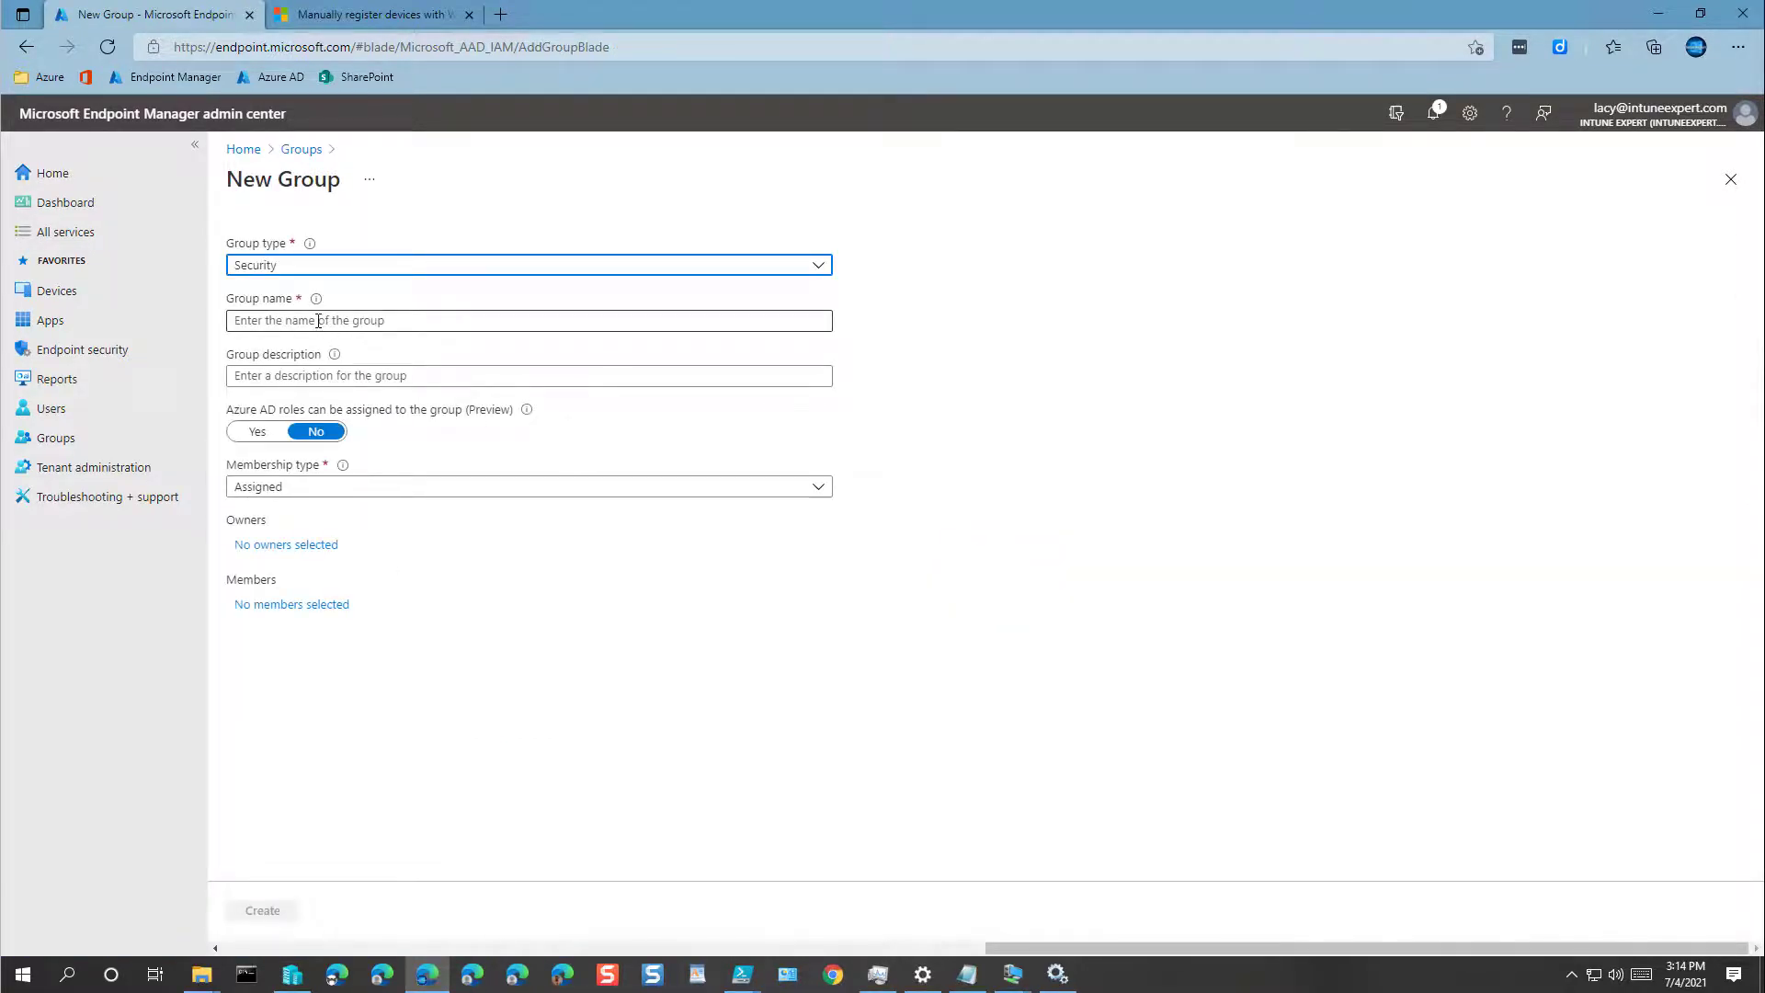
left_click(318, 321)
type("INT")
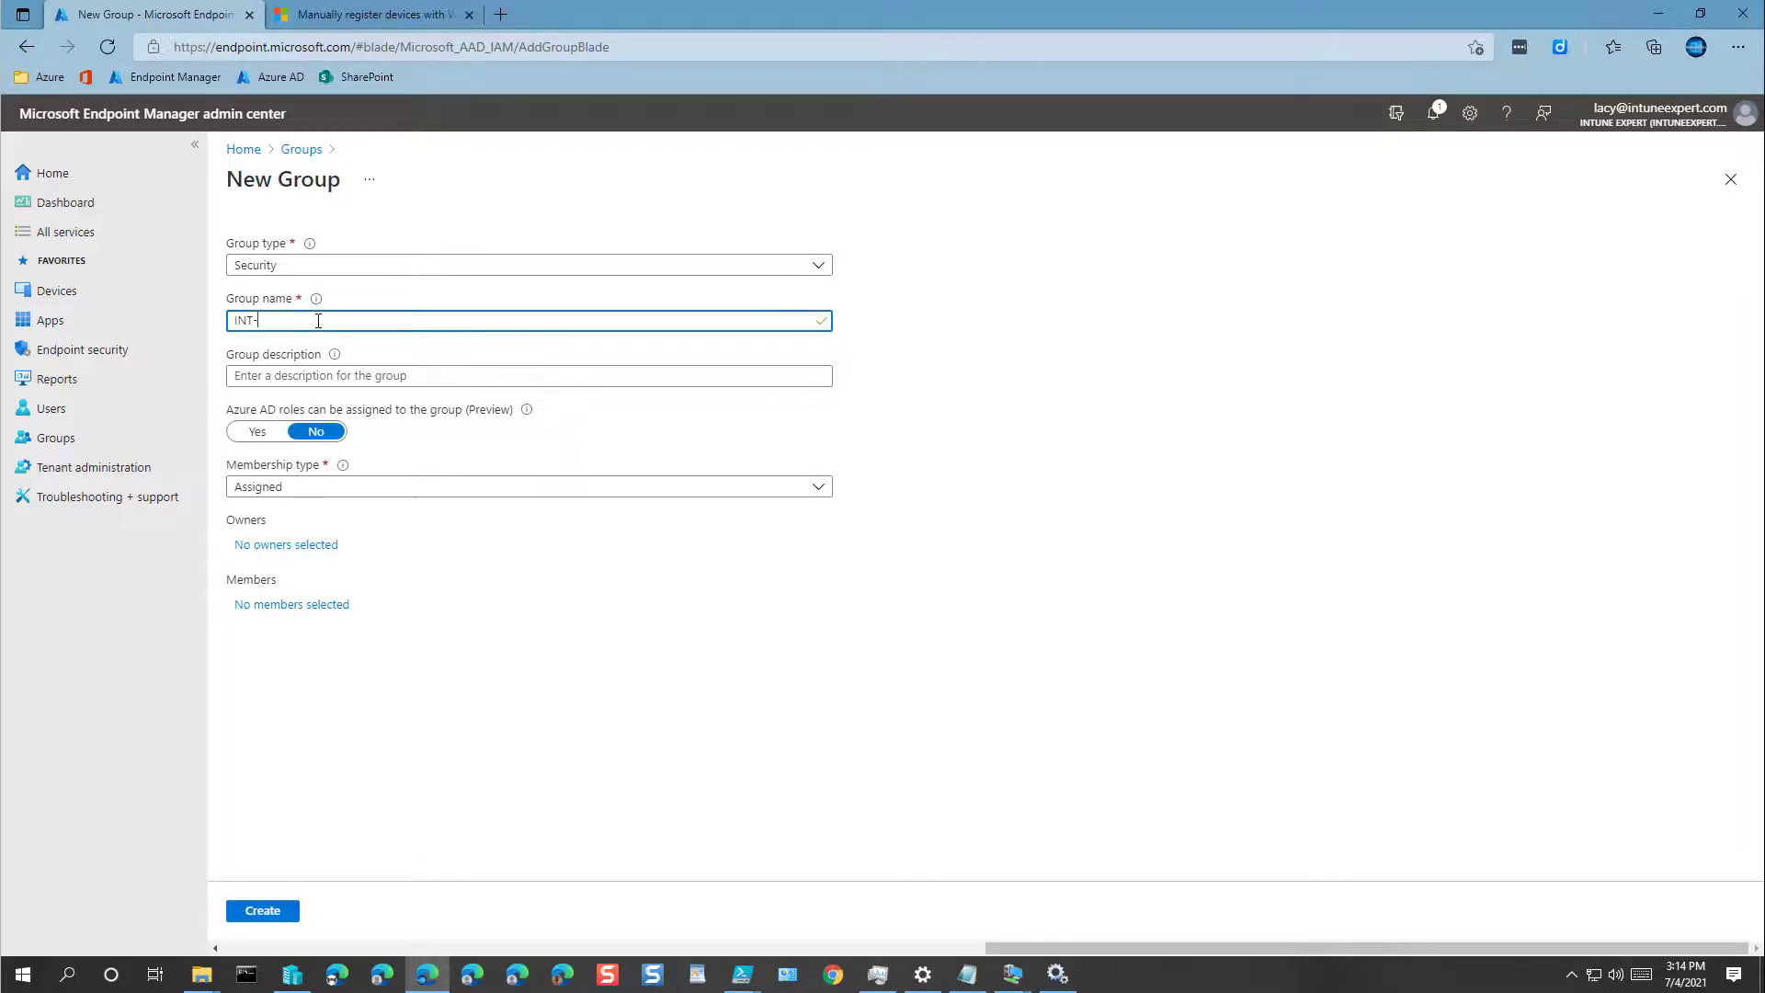
type("-DeviceWindows-A")
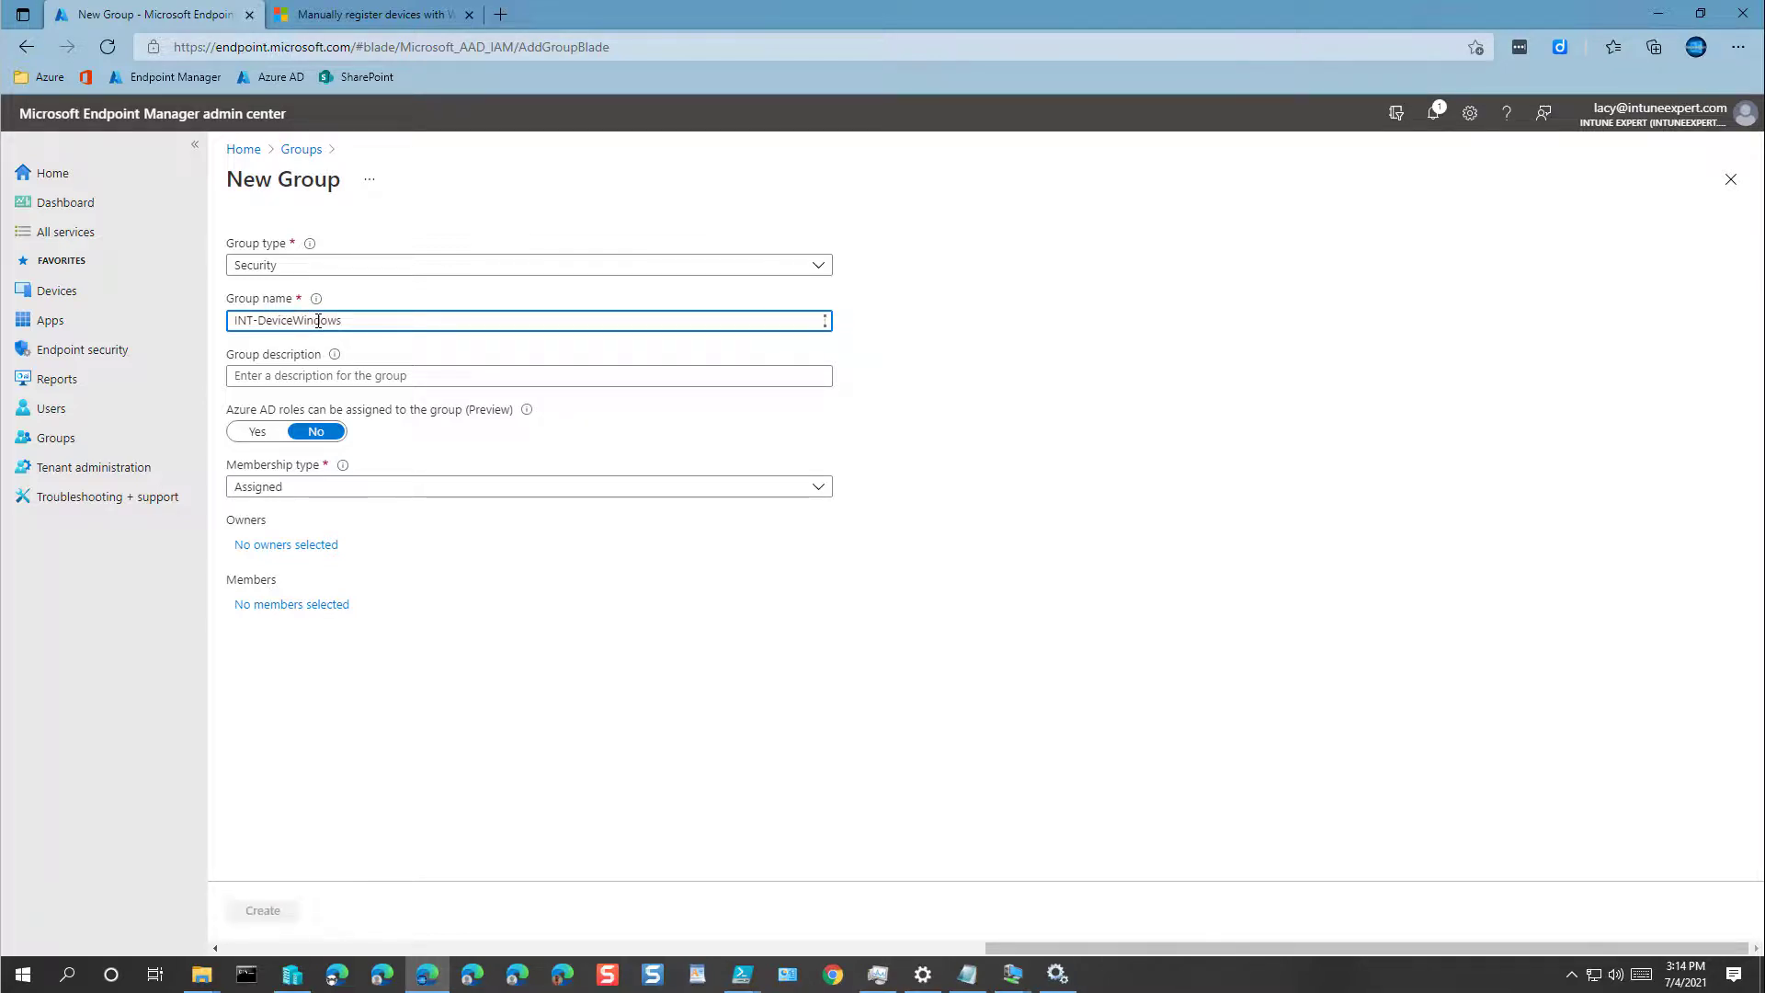
type("u")
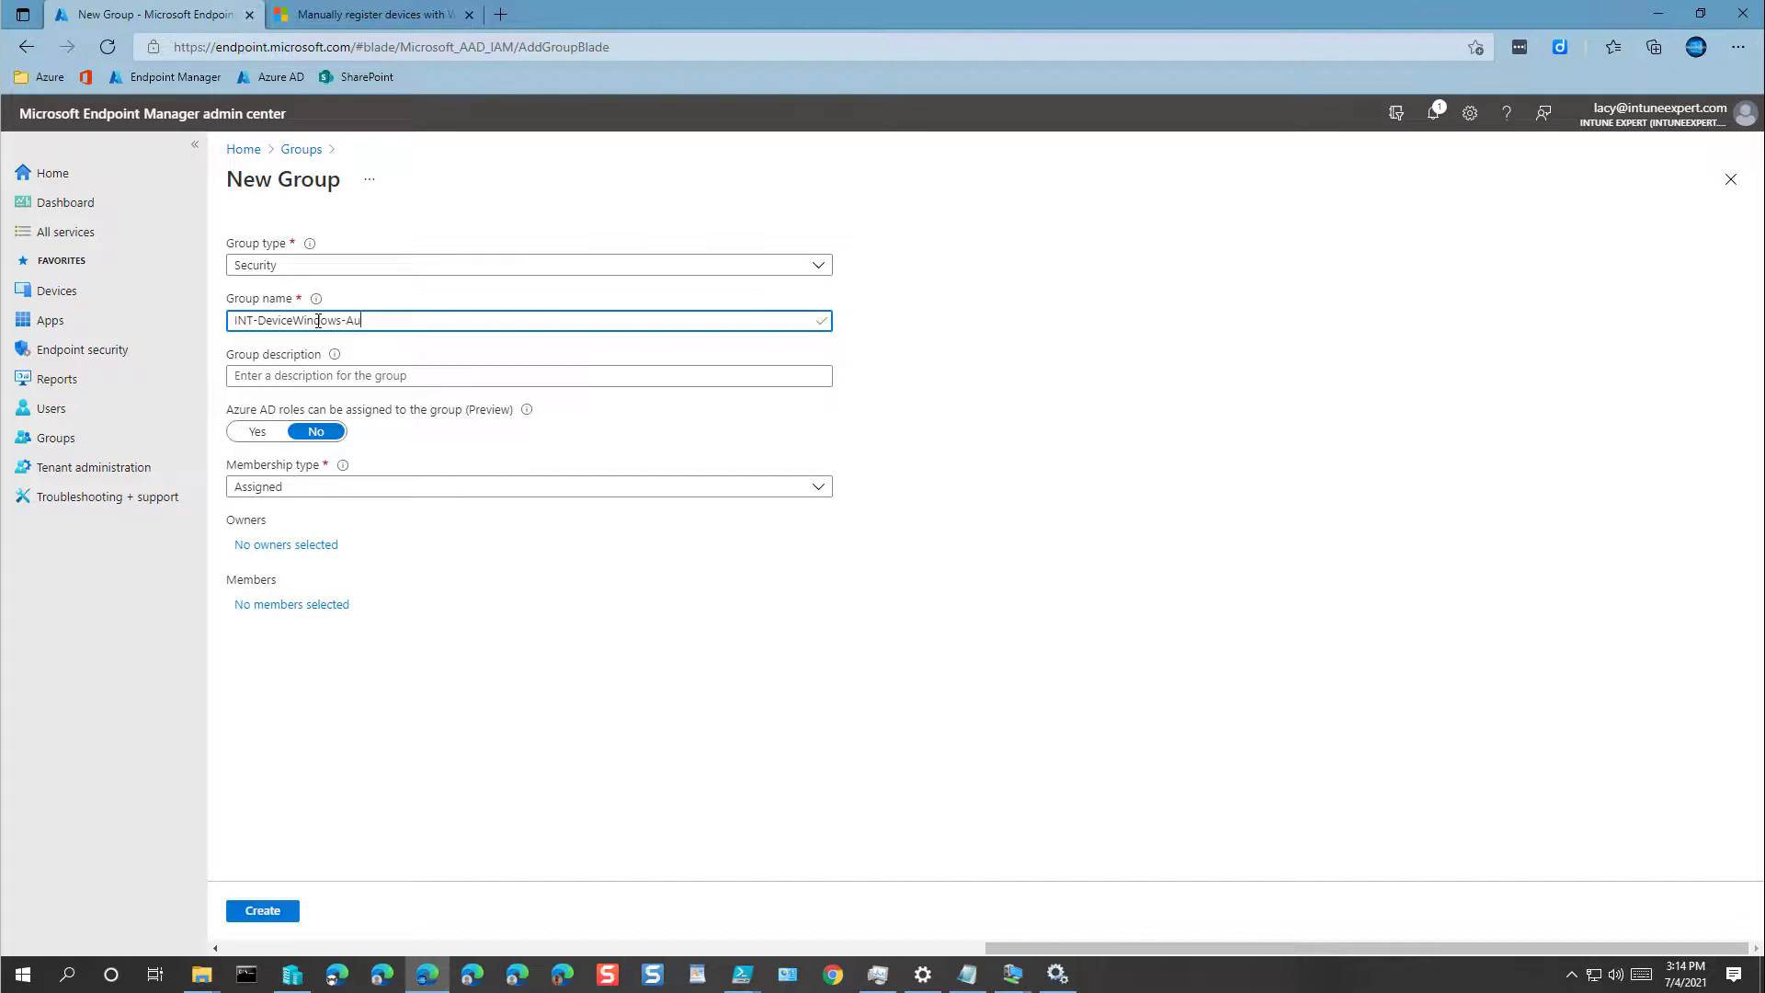
type("topilot")
Step: Copy the name into the description and correct both to INT-DevicesWindows-Autopilot
key("ctrl+a")
key("ctrl+c")
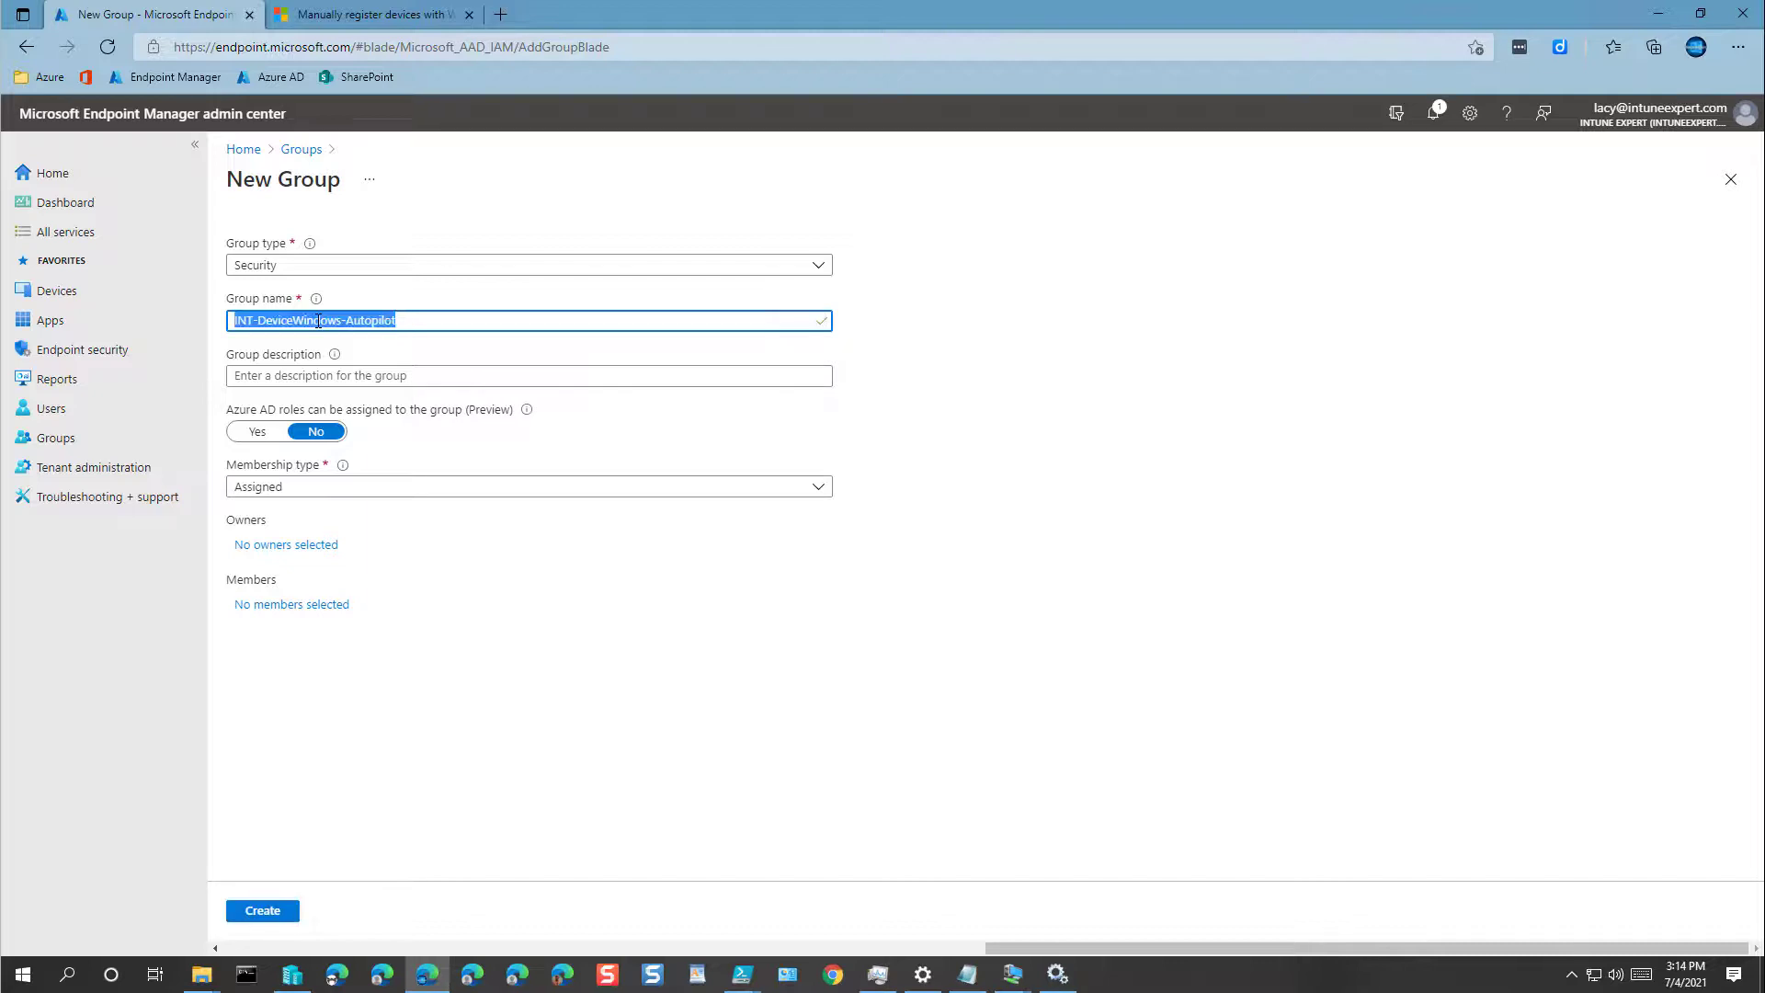
left_click(341, 376)
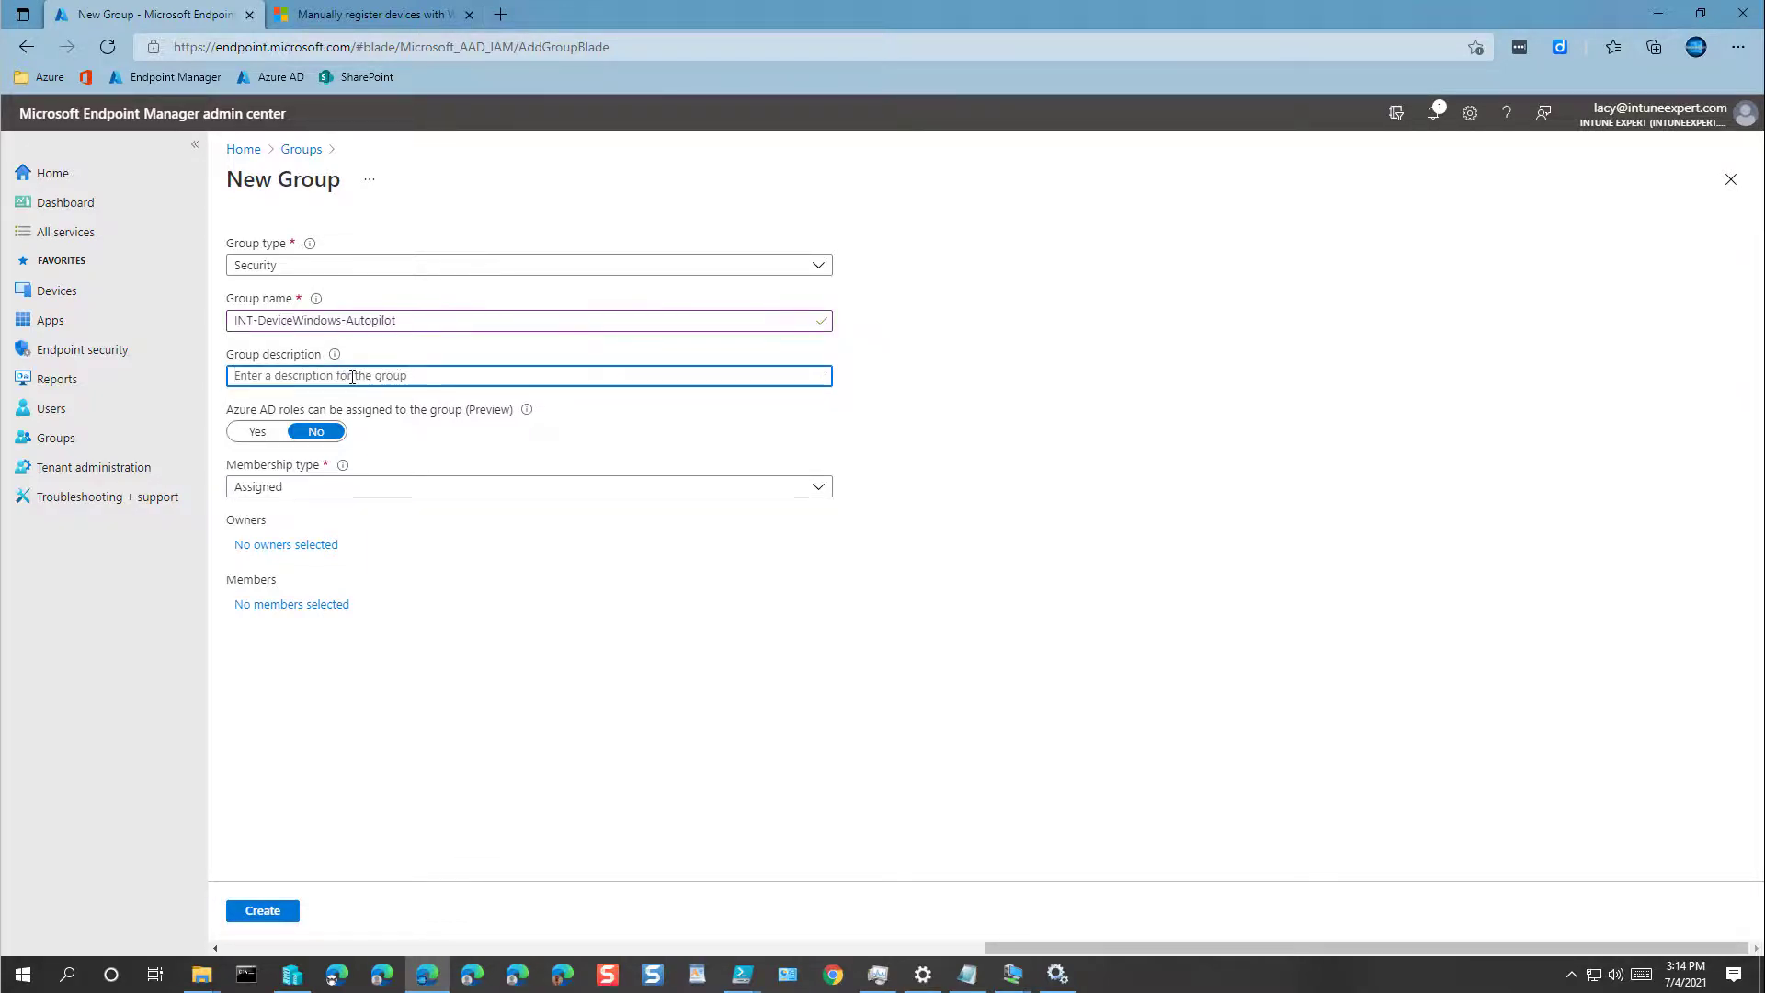
key("ctrl+v")
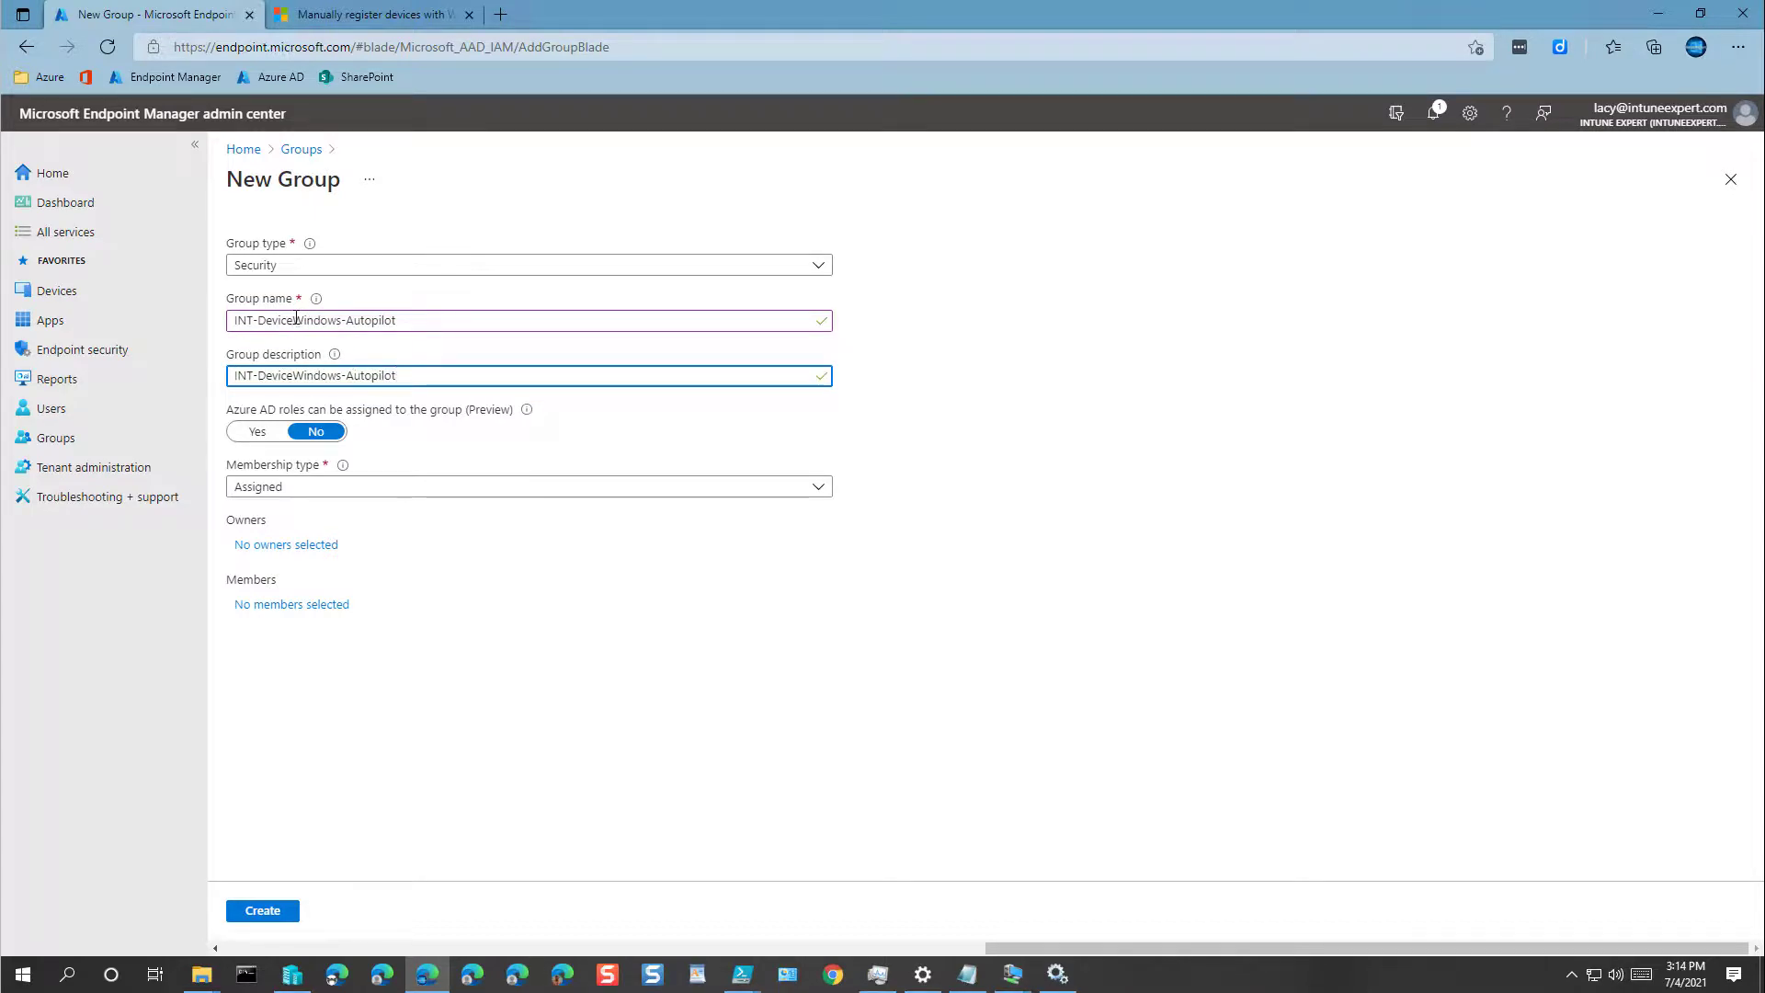
left_click(290, 318)
type("s")
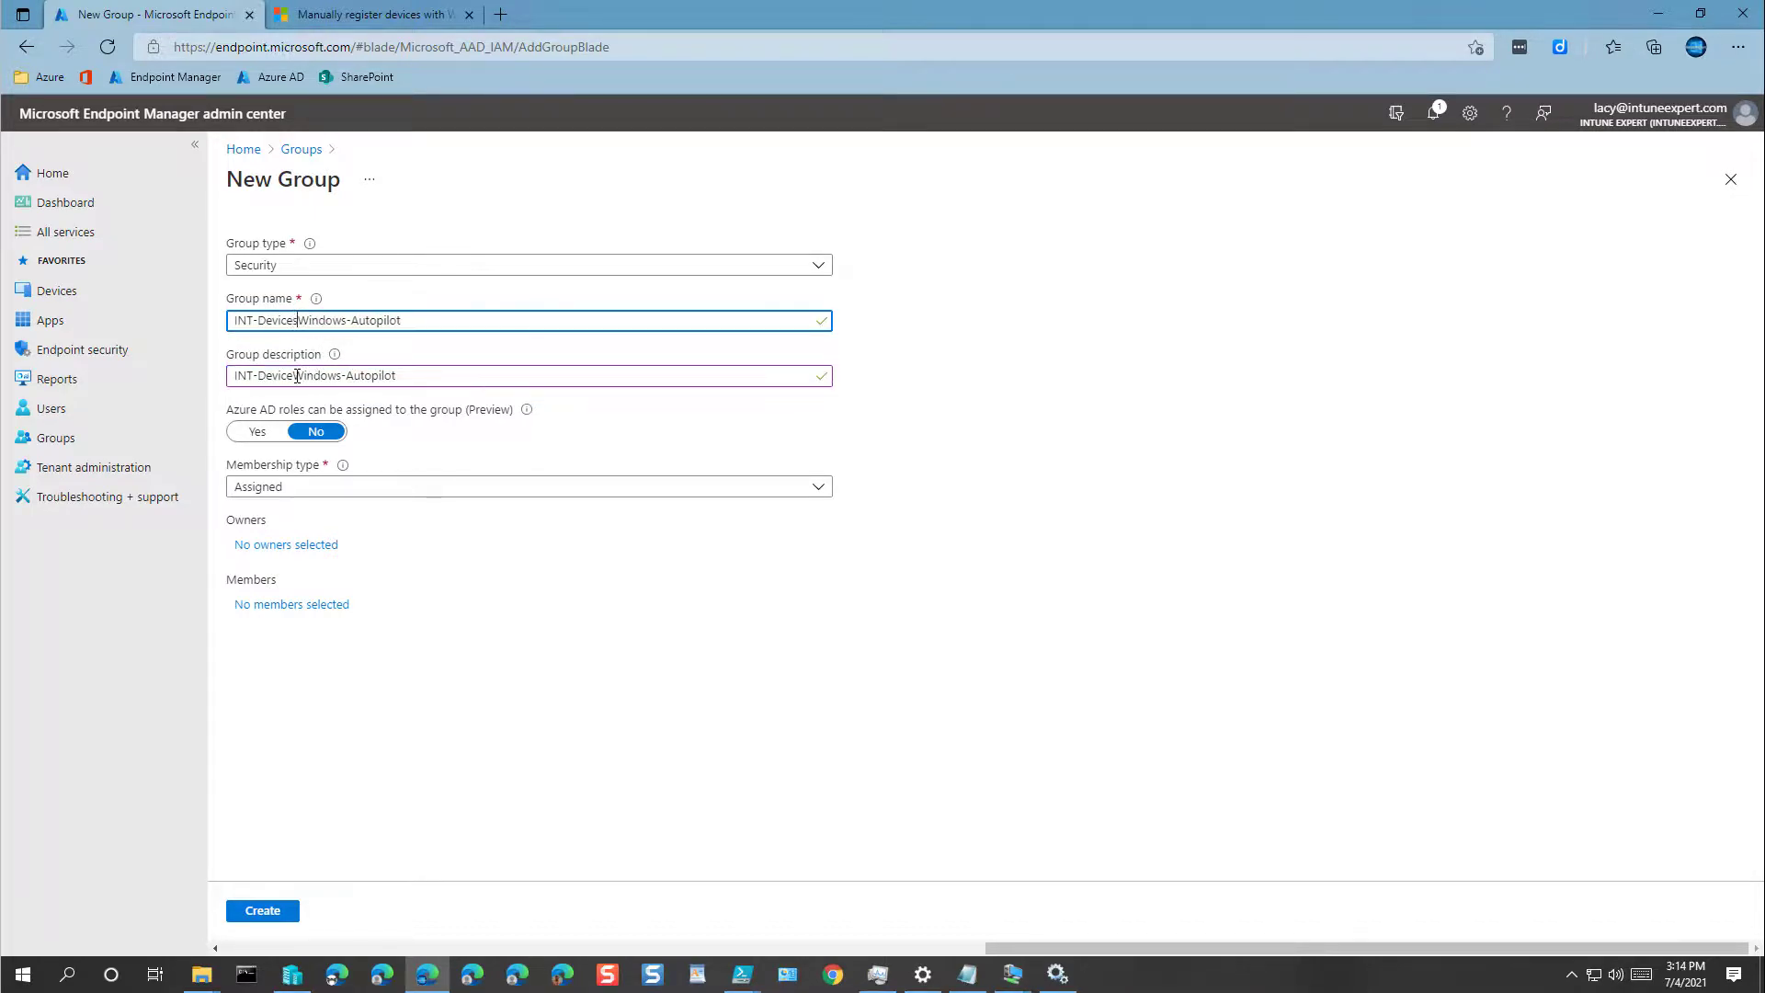
left_click(295, 376)
type("s")
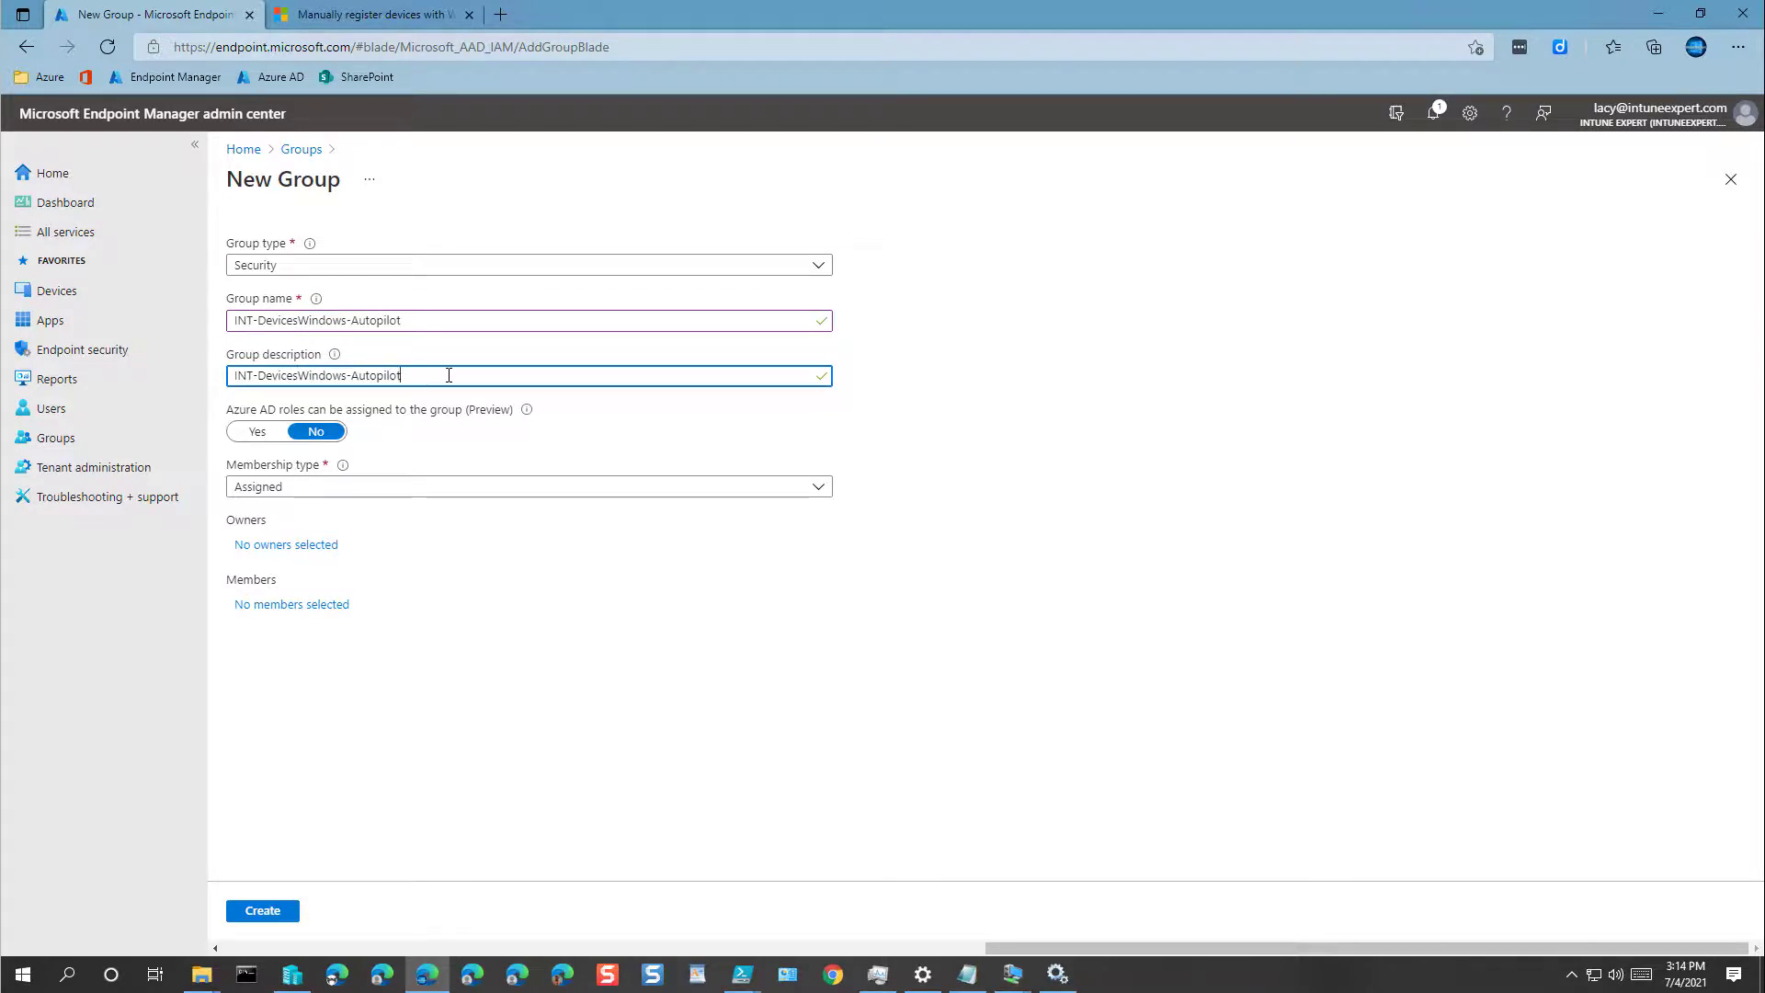
Step: Set membership type to Dynamic Device and add the signed-in admin as the group owner
left_click(283, 494)
left_click(296, 572)
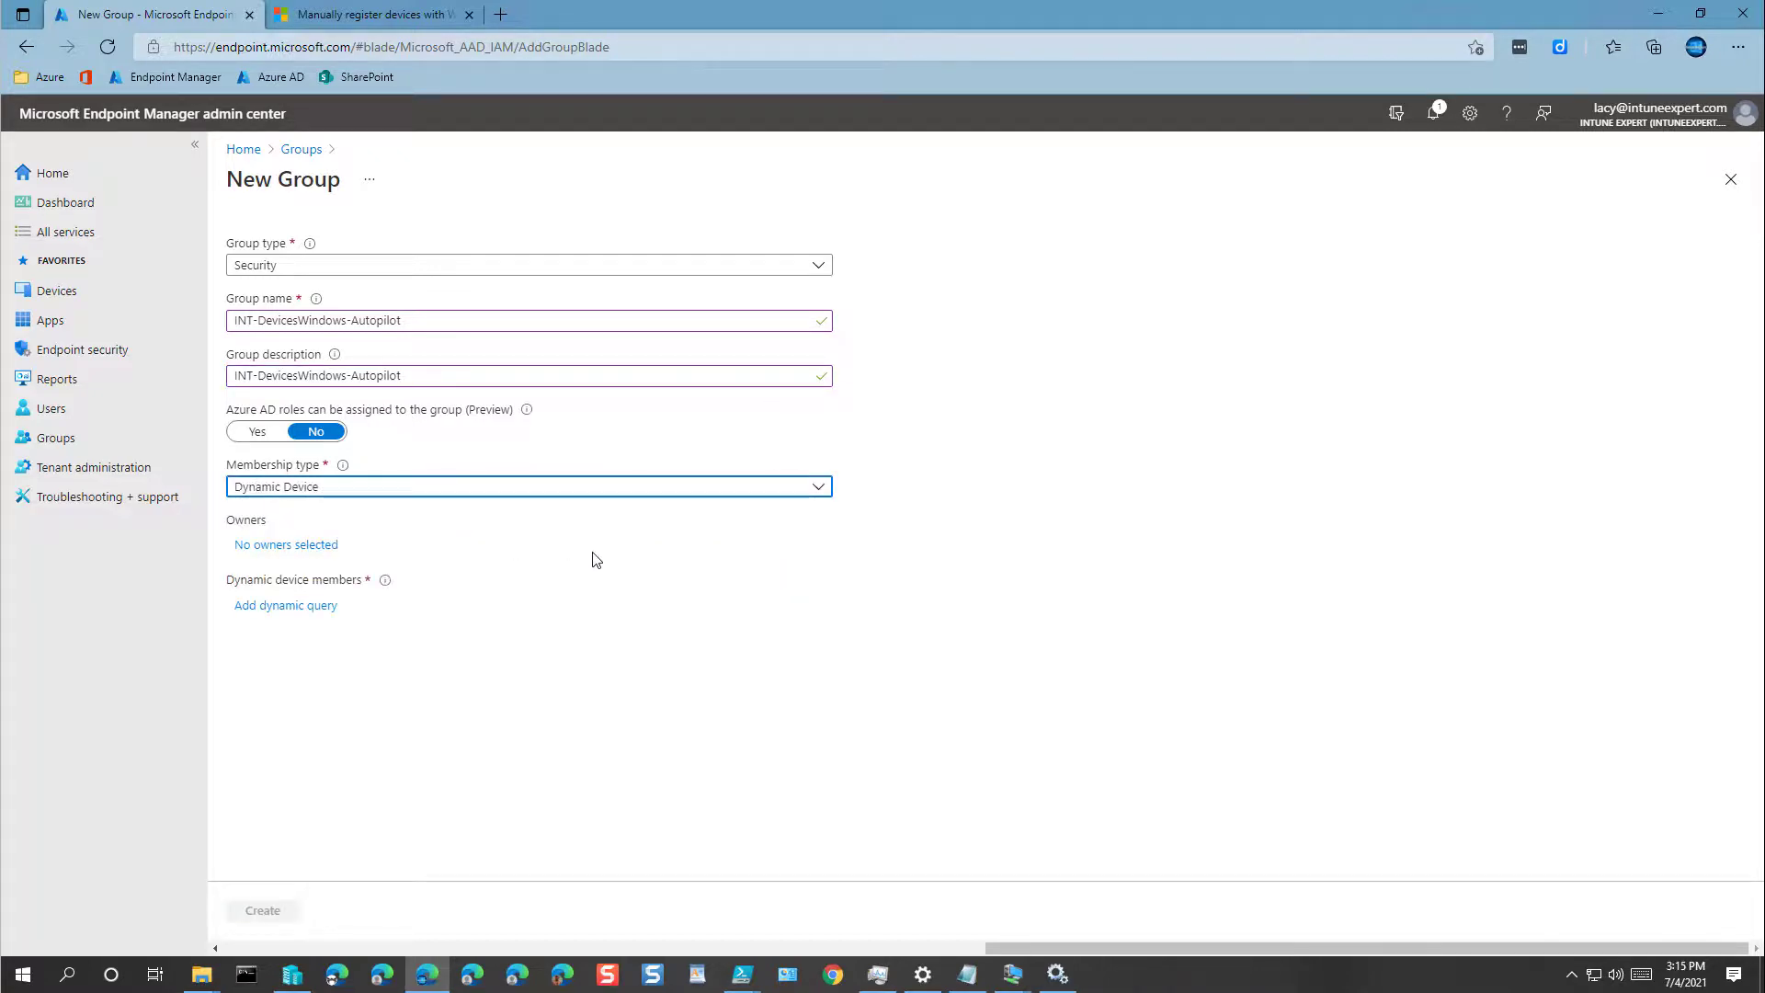
left_click(304, 549)
left_click(1360, 342)
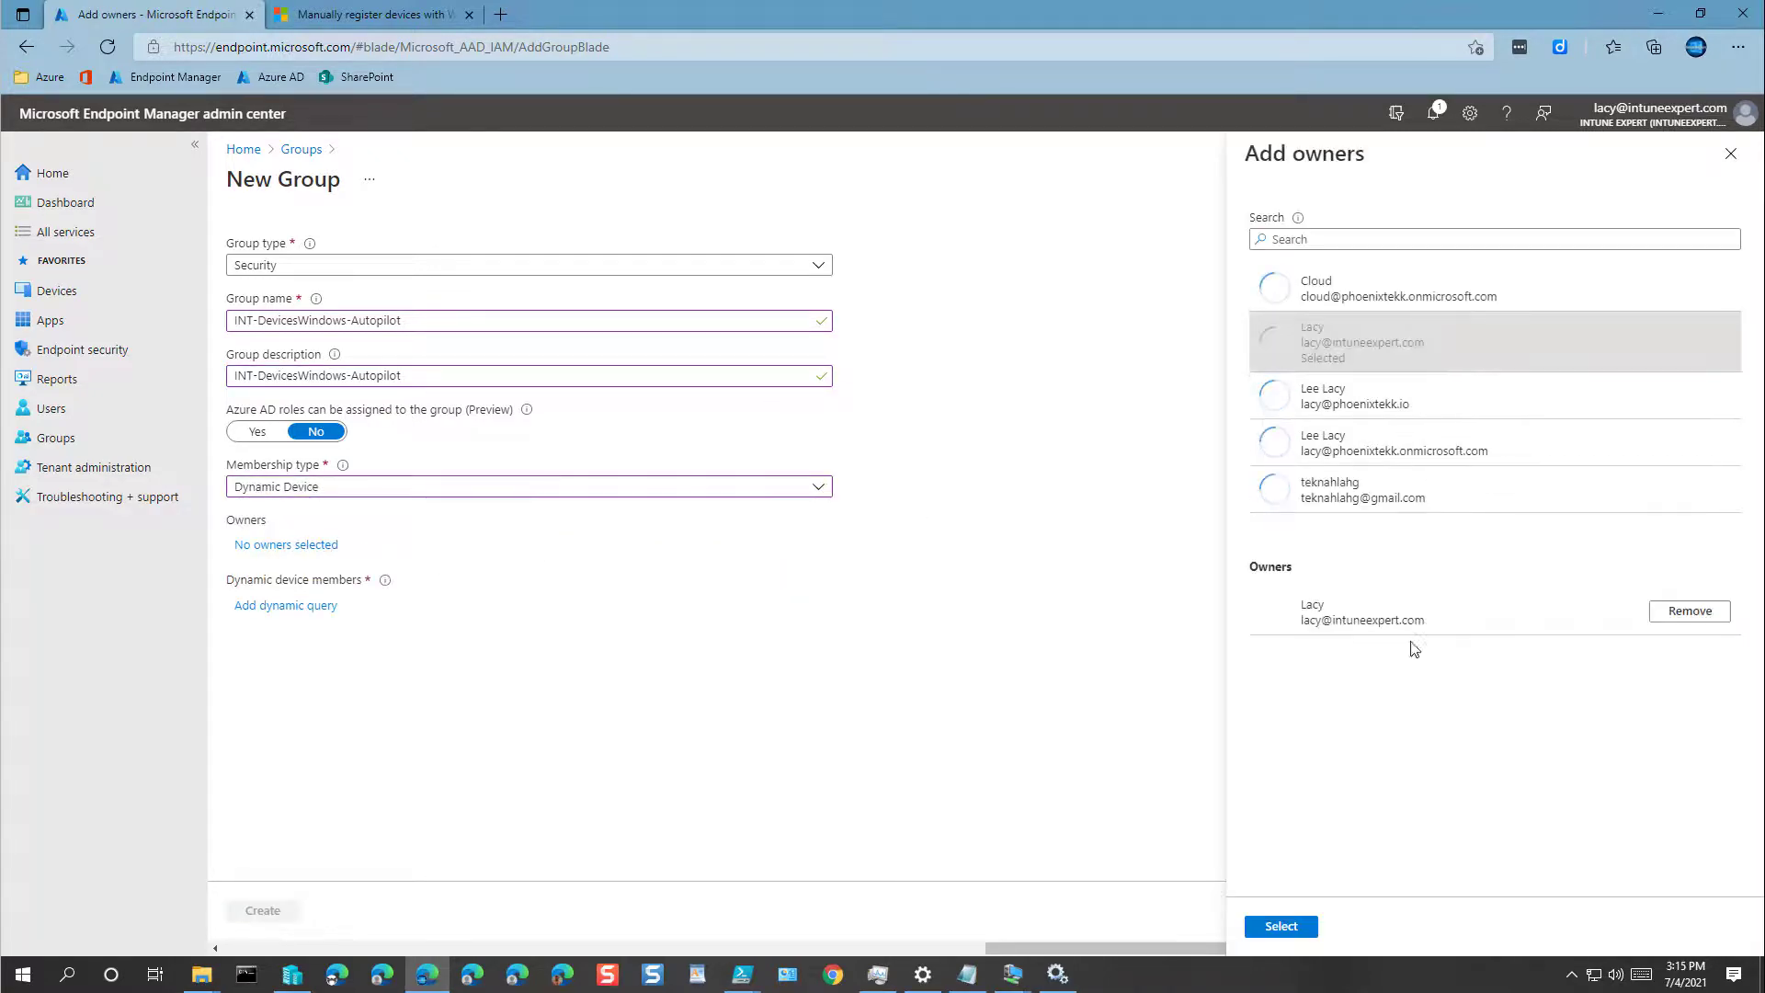
left_click(1280, 927)
Step: Paste the ZTDId rule as the dynamic query, save it, and create the group
left_click(284, 606)
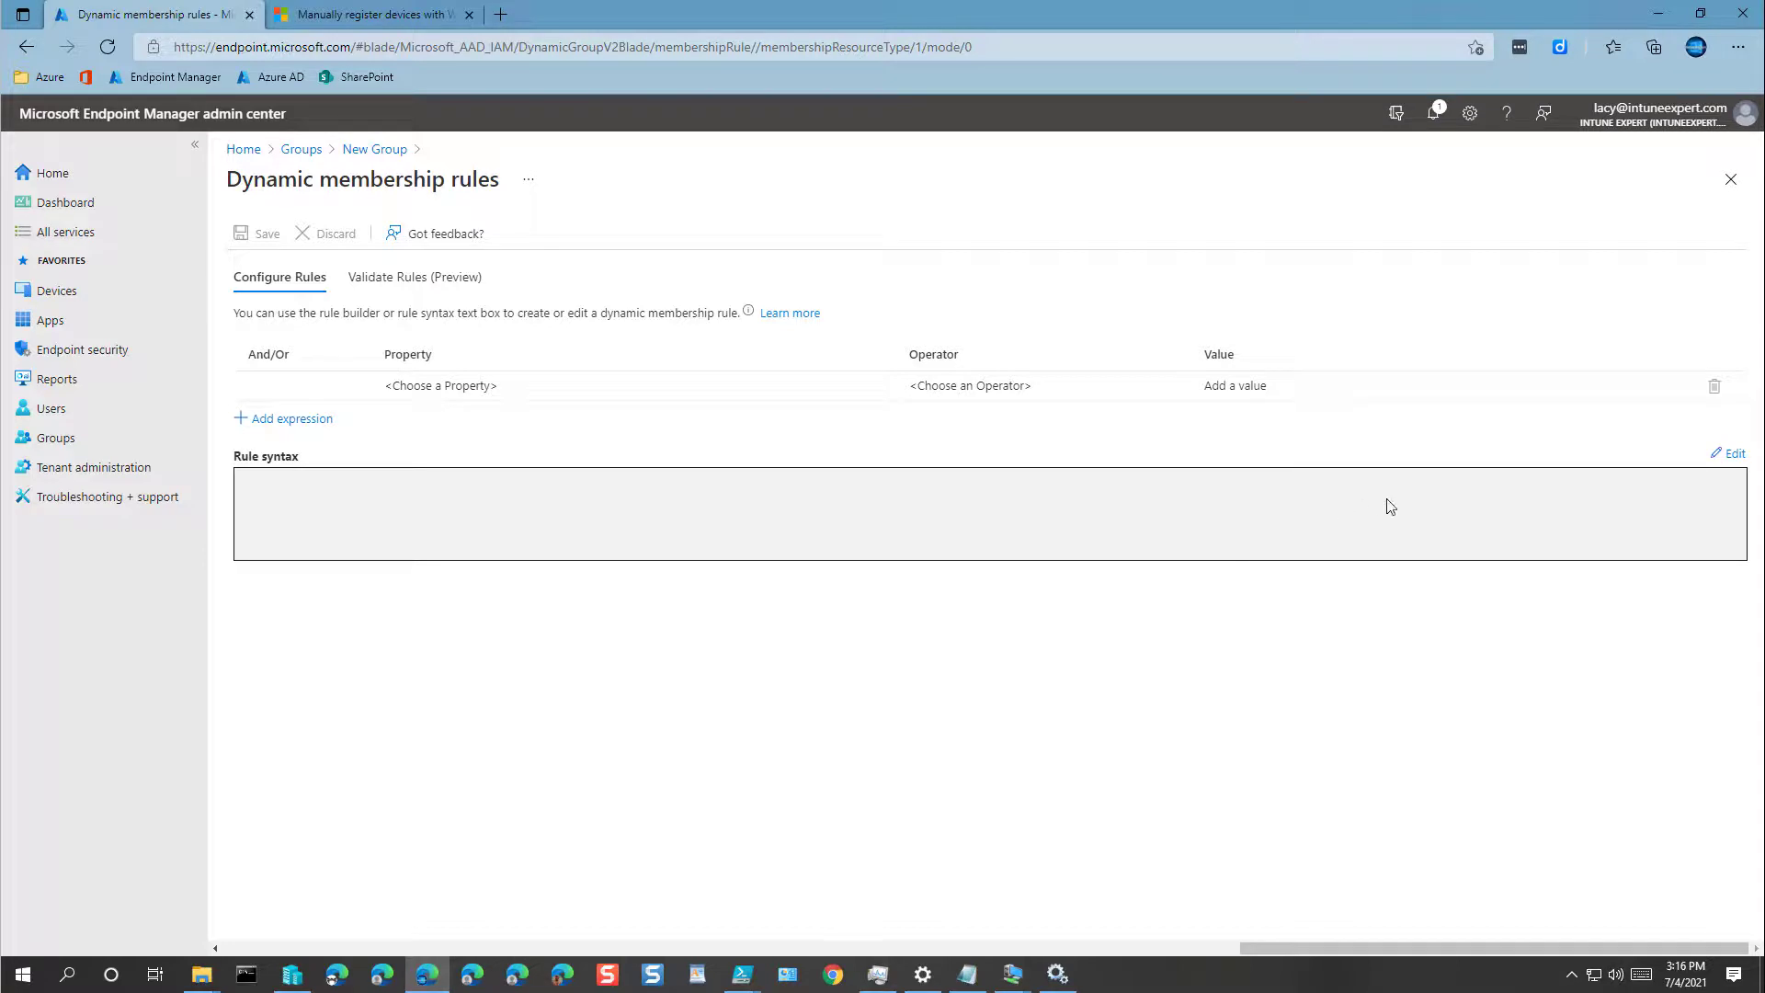
left_click(1735, 460)
left_click(1320, 295)
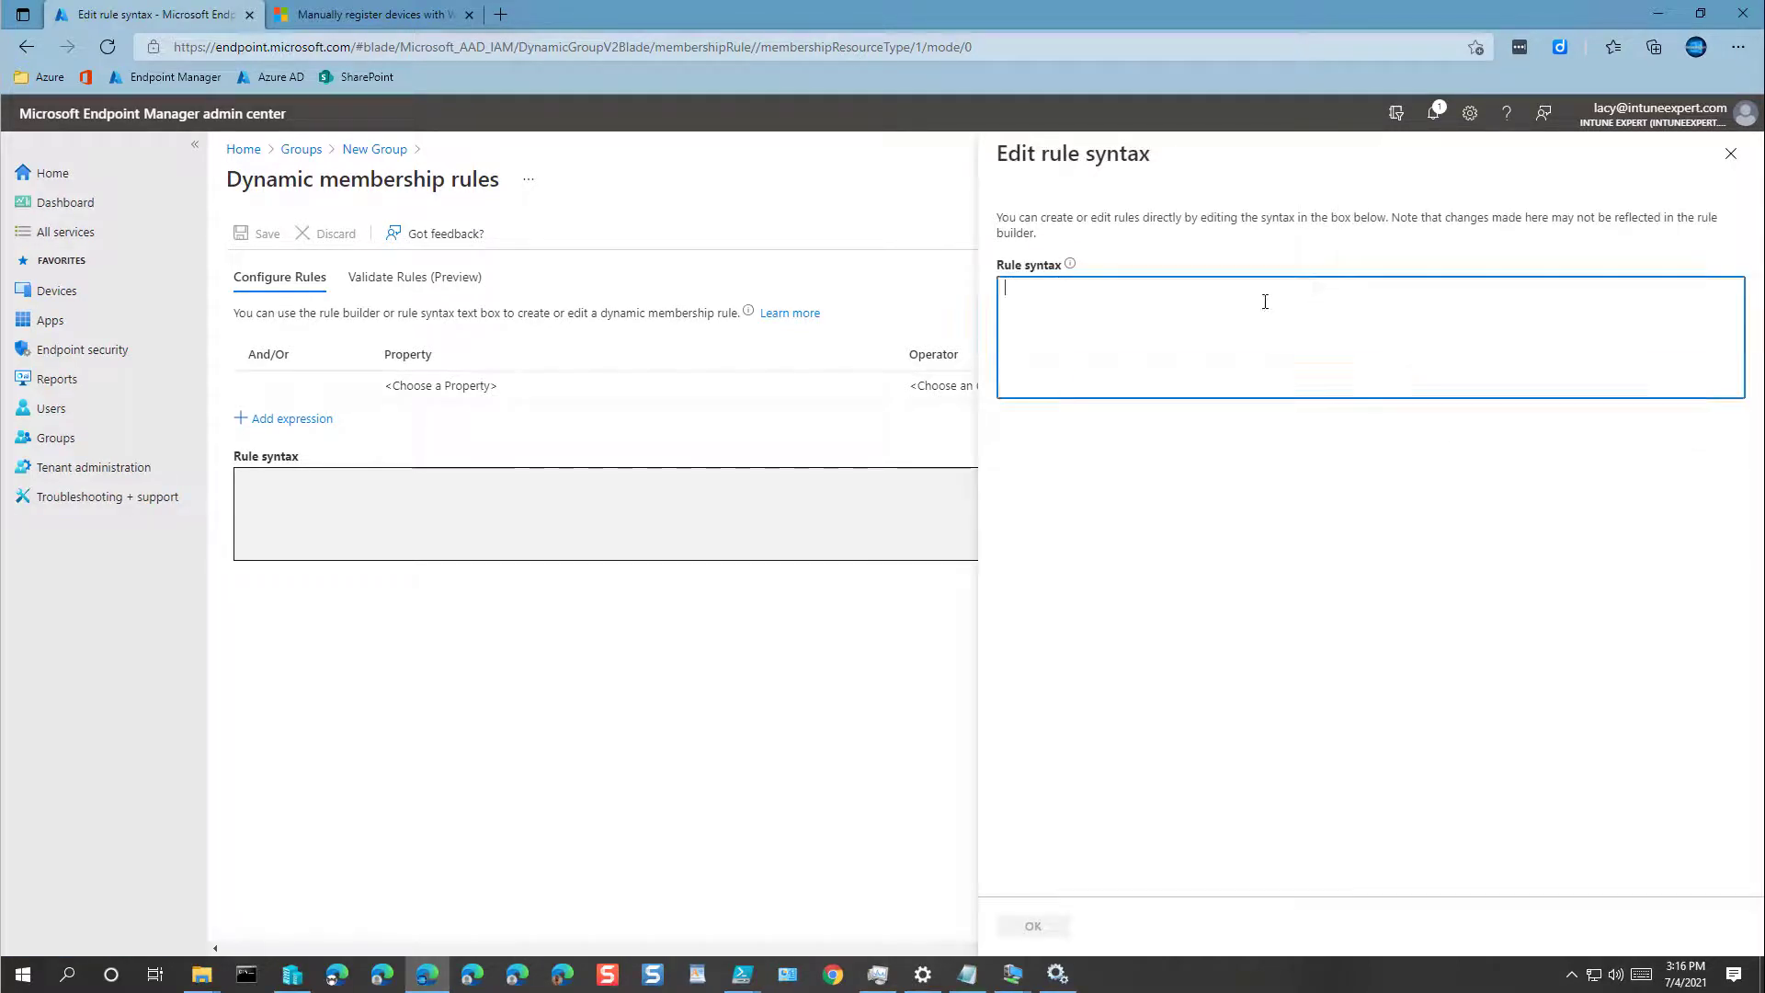
type("(device.devicePhysicalIDs -any (_ -contains \"[ZTDId]\"))")
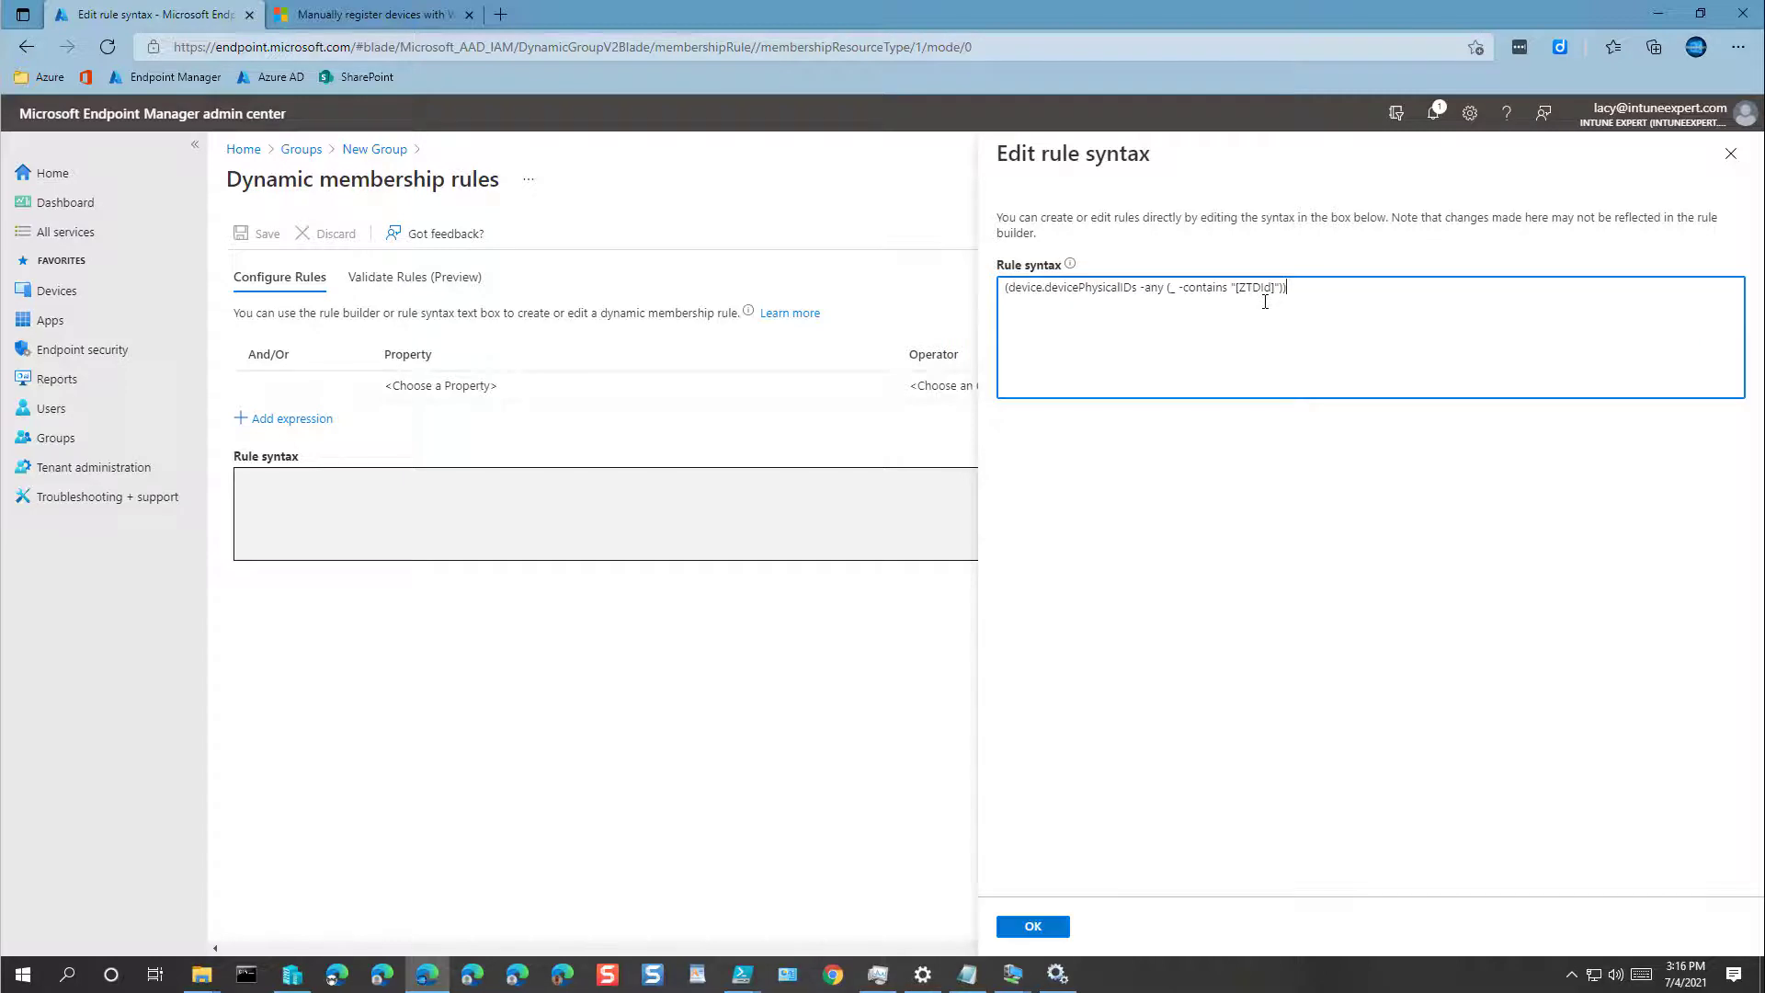
left_click(1033, 927)
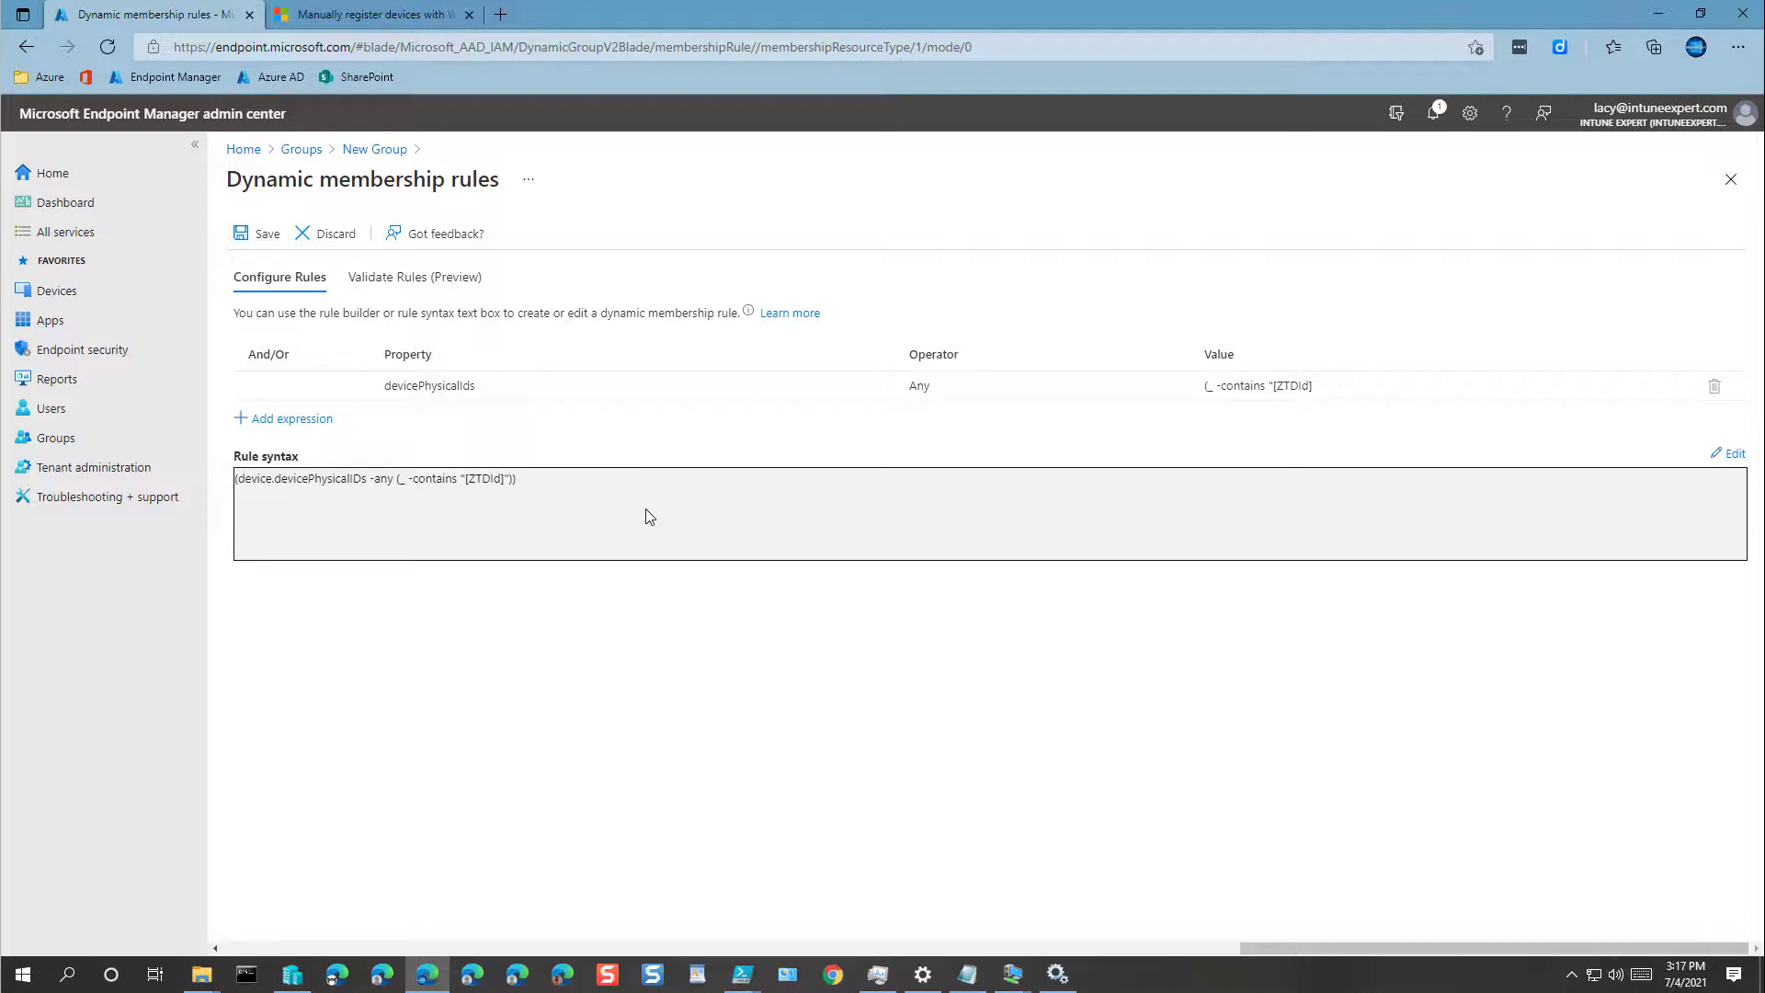
left_click(245, 234)
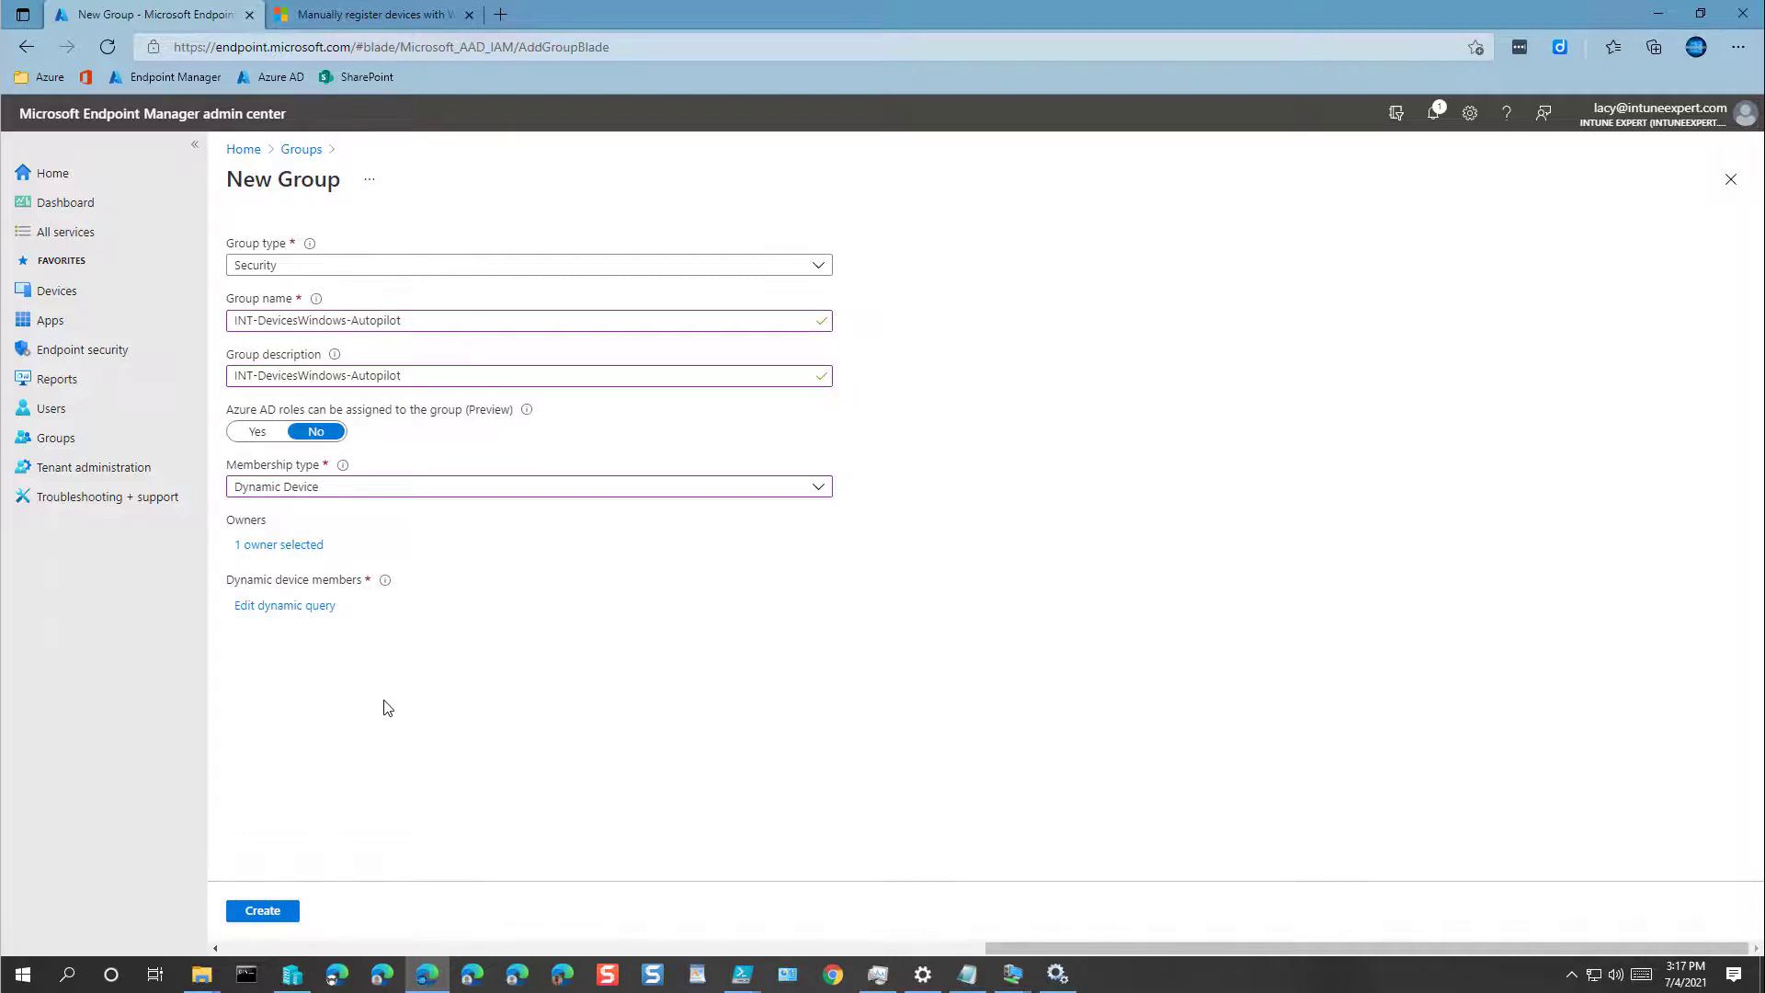
left_click(258, 914)
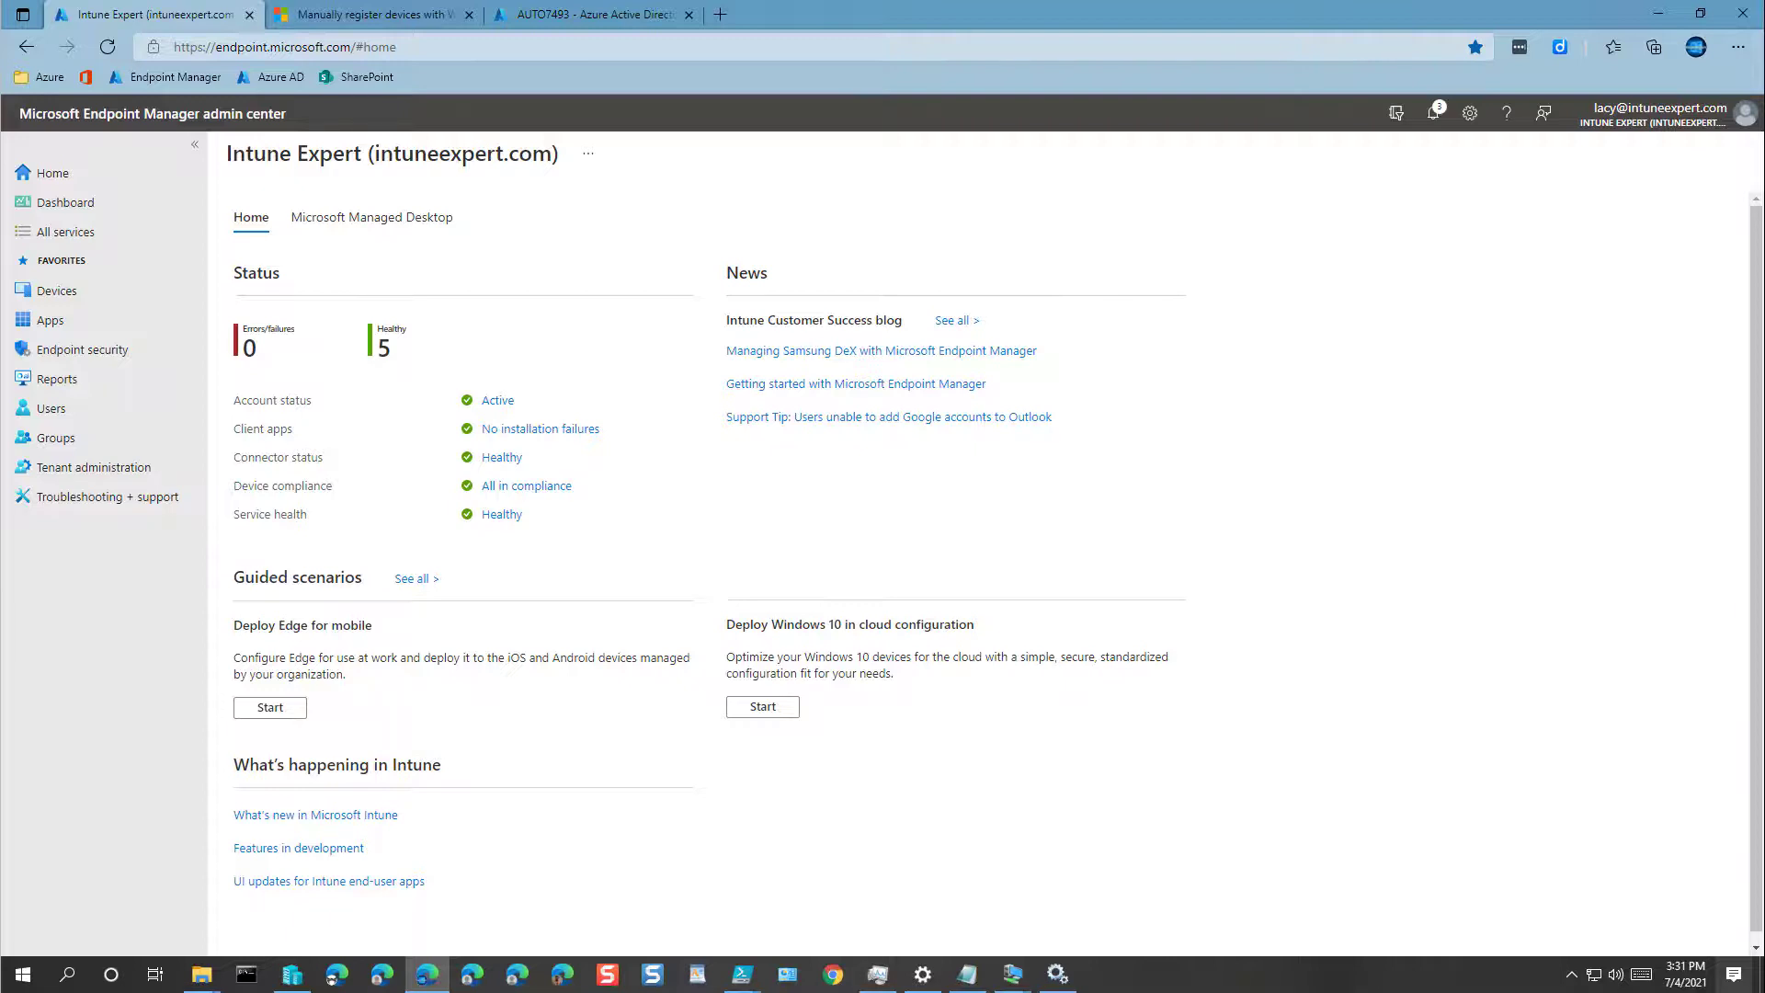
Step: Go to Devices > Compliance policies and open Baseline Compliance Policy
left_click(59, 292)
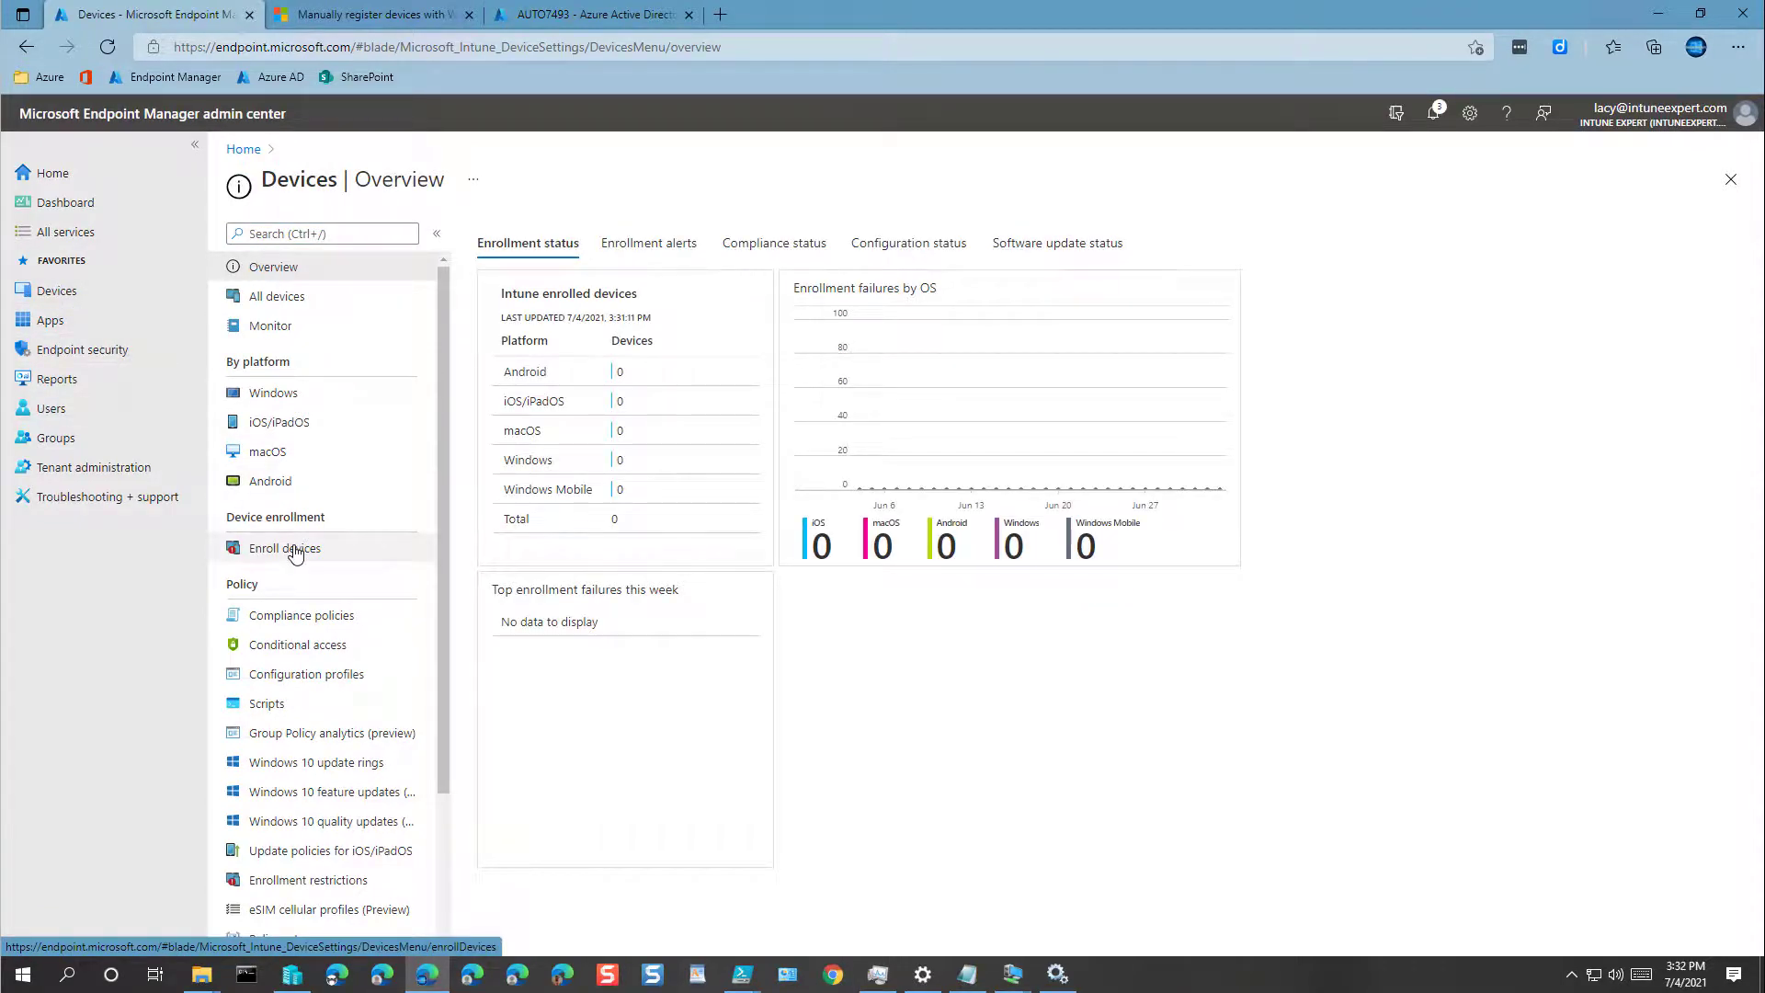
left_click(311, 622)
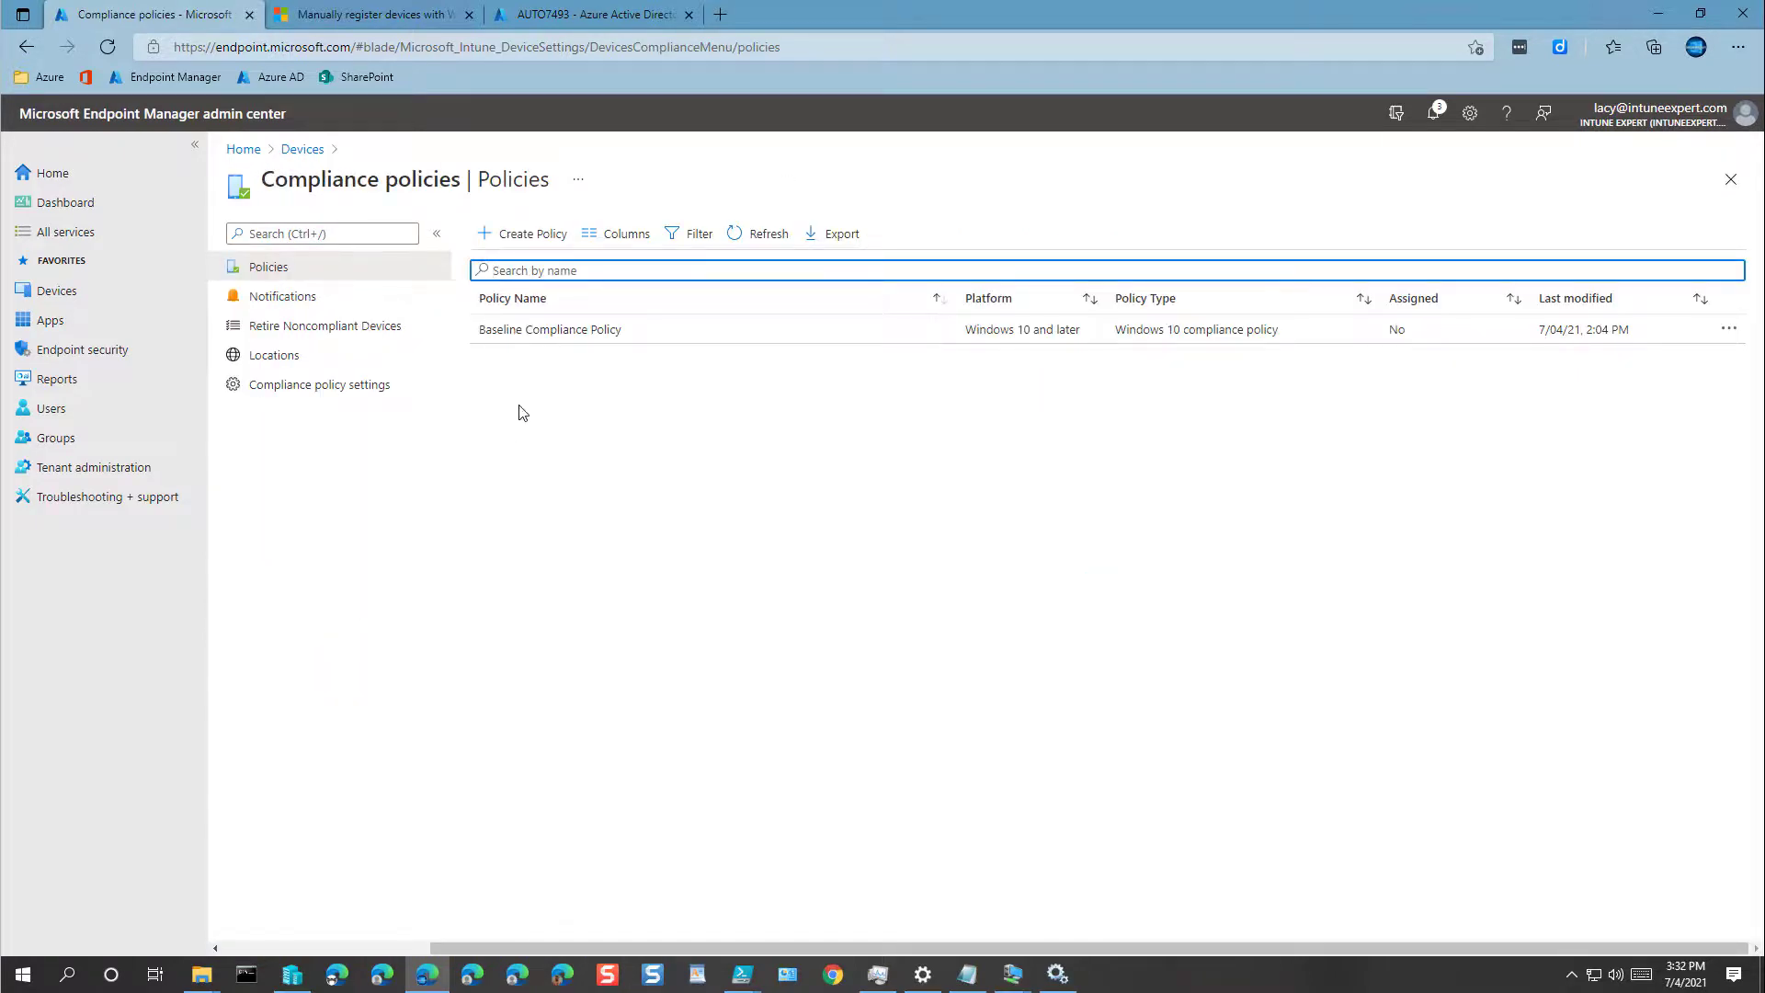
left_click(548, 331)
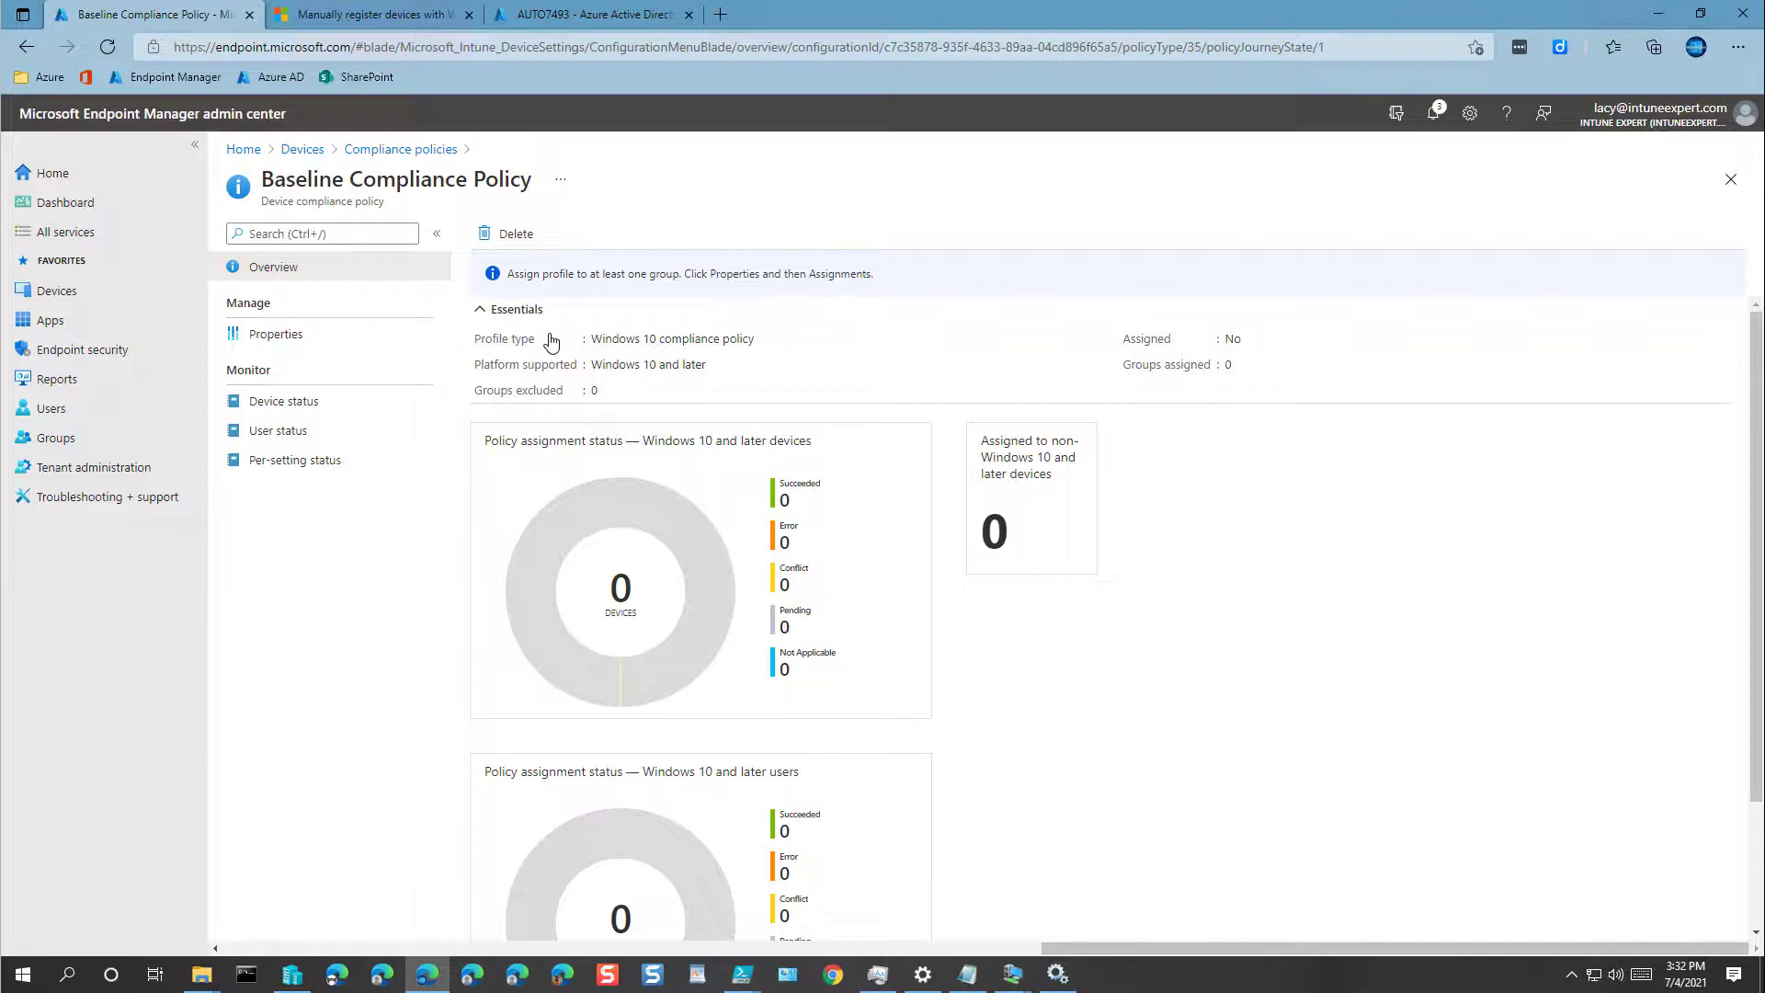
Step: Include INT-DevicesWindows-Corporate and INT-DevicesWindows-Personal in the policy's assignments and save
left_click(275, 336)
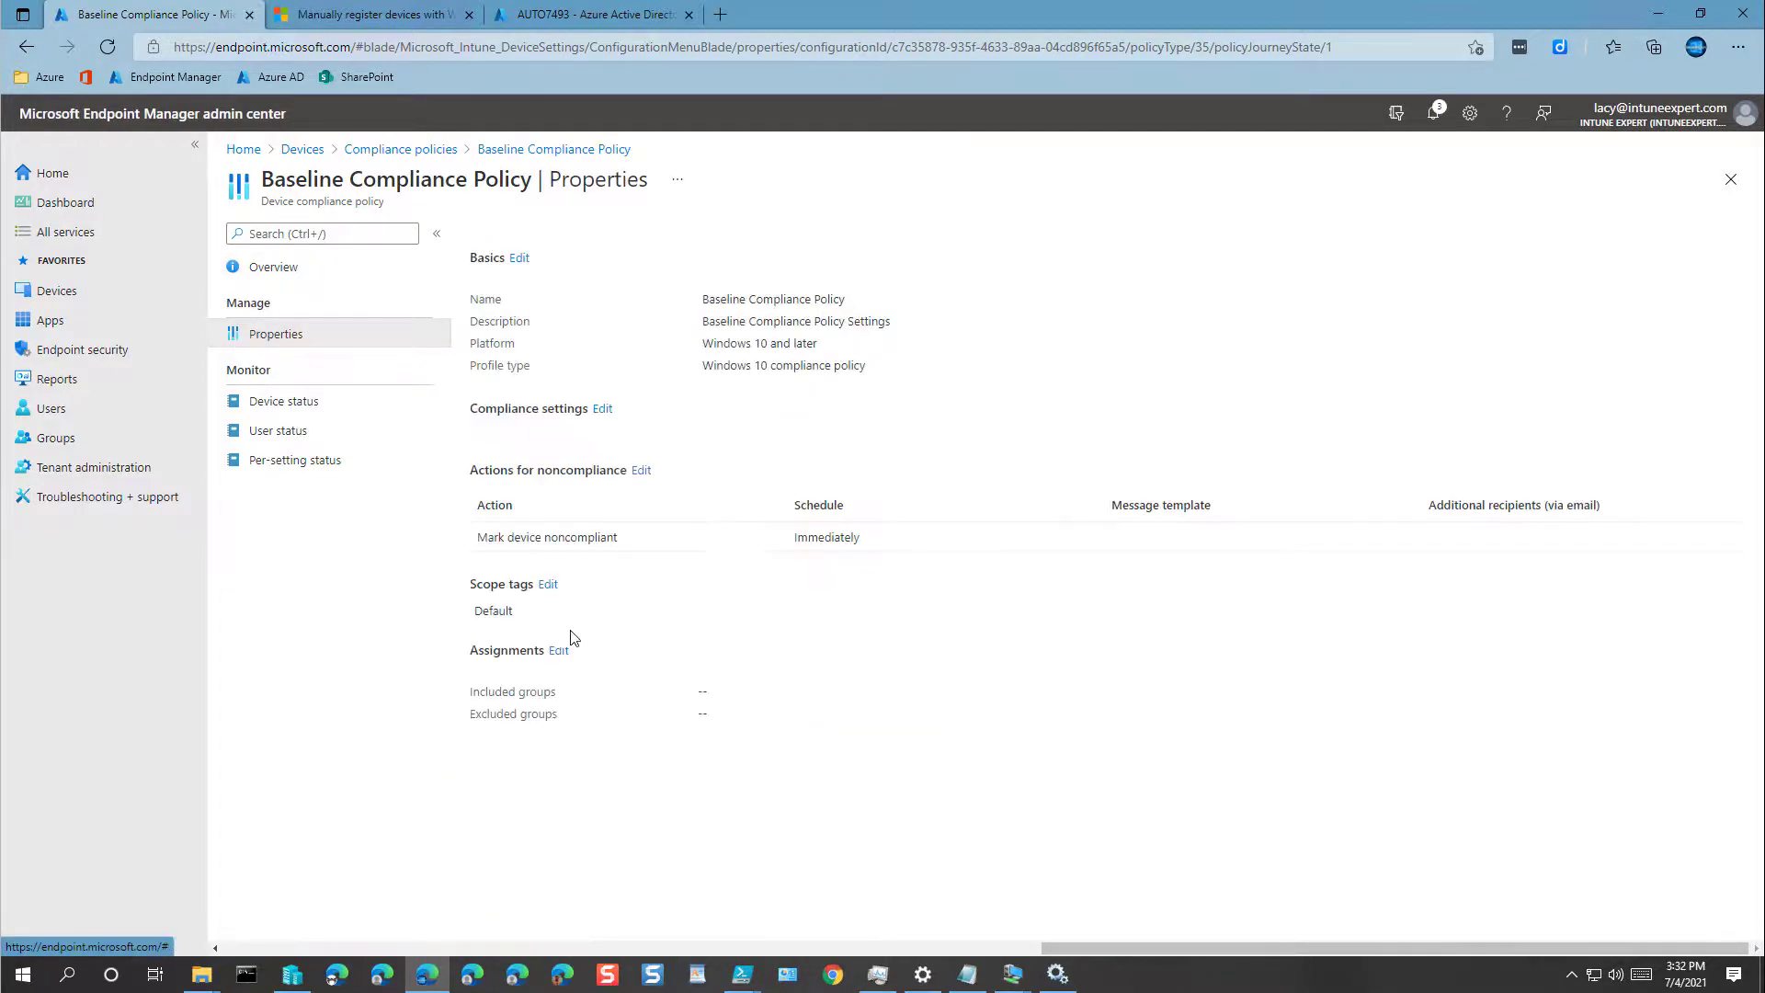
left_click(560, 651)
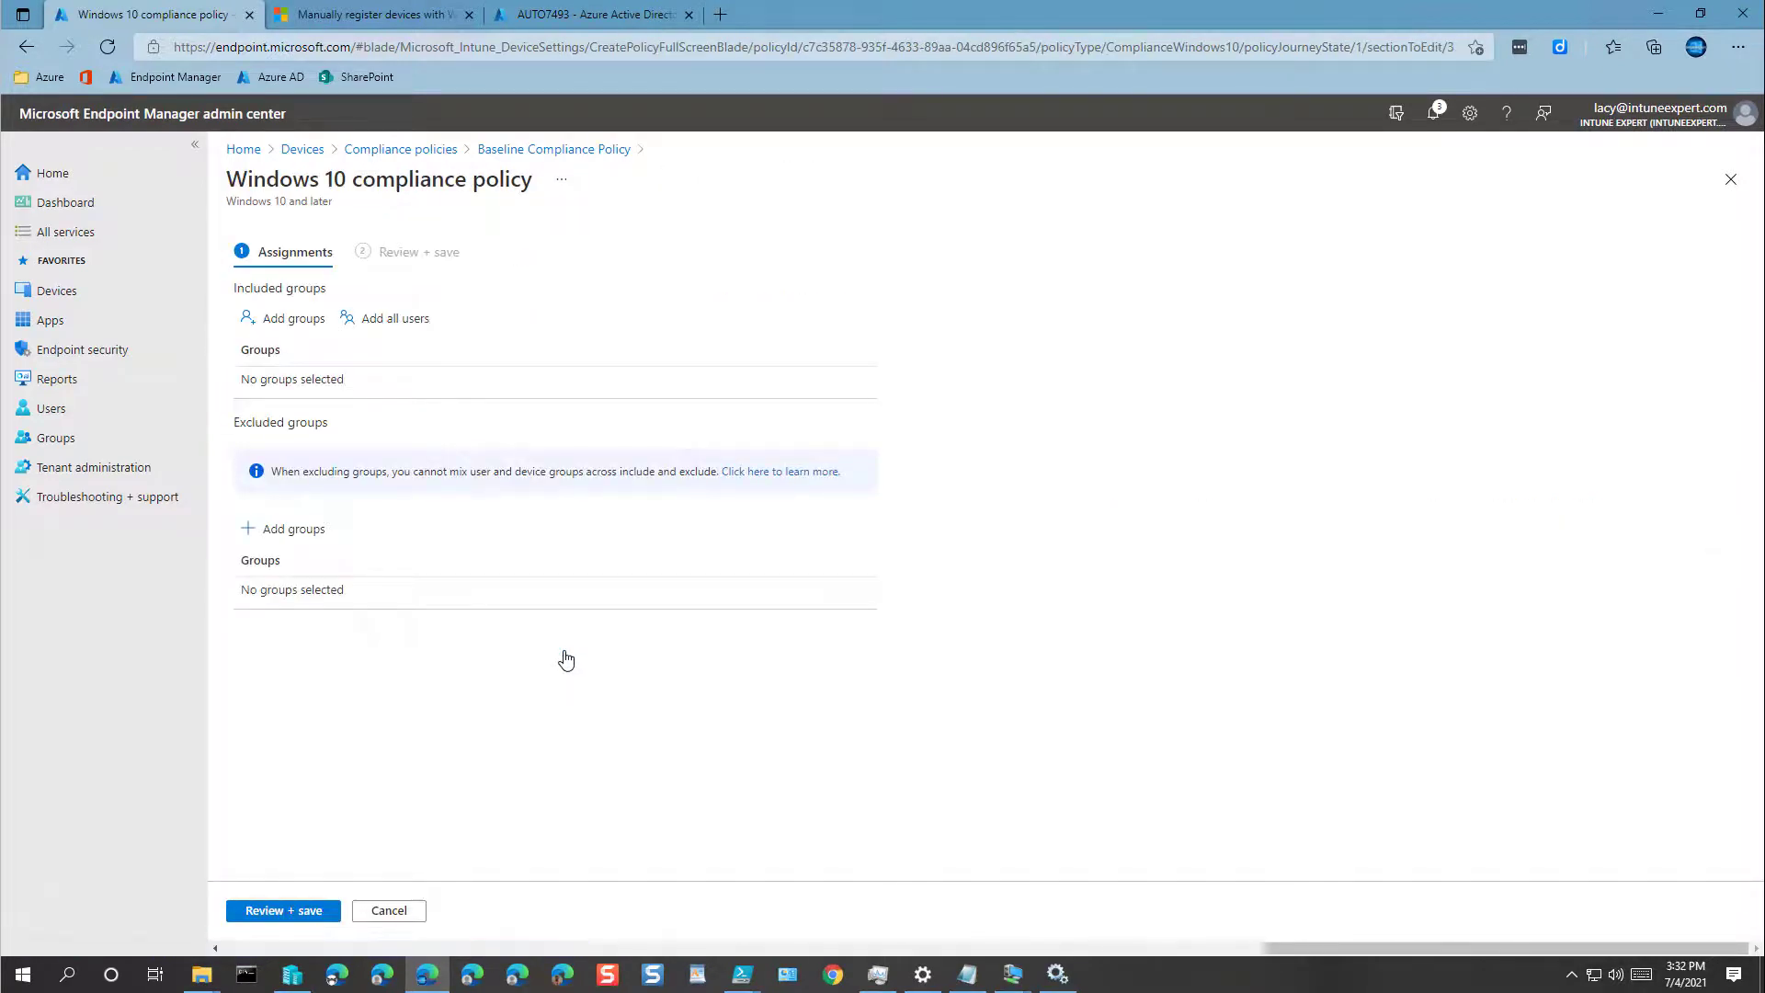
left_click(293, 329)
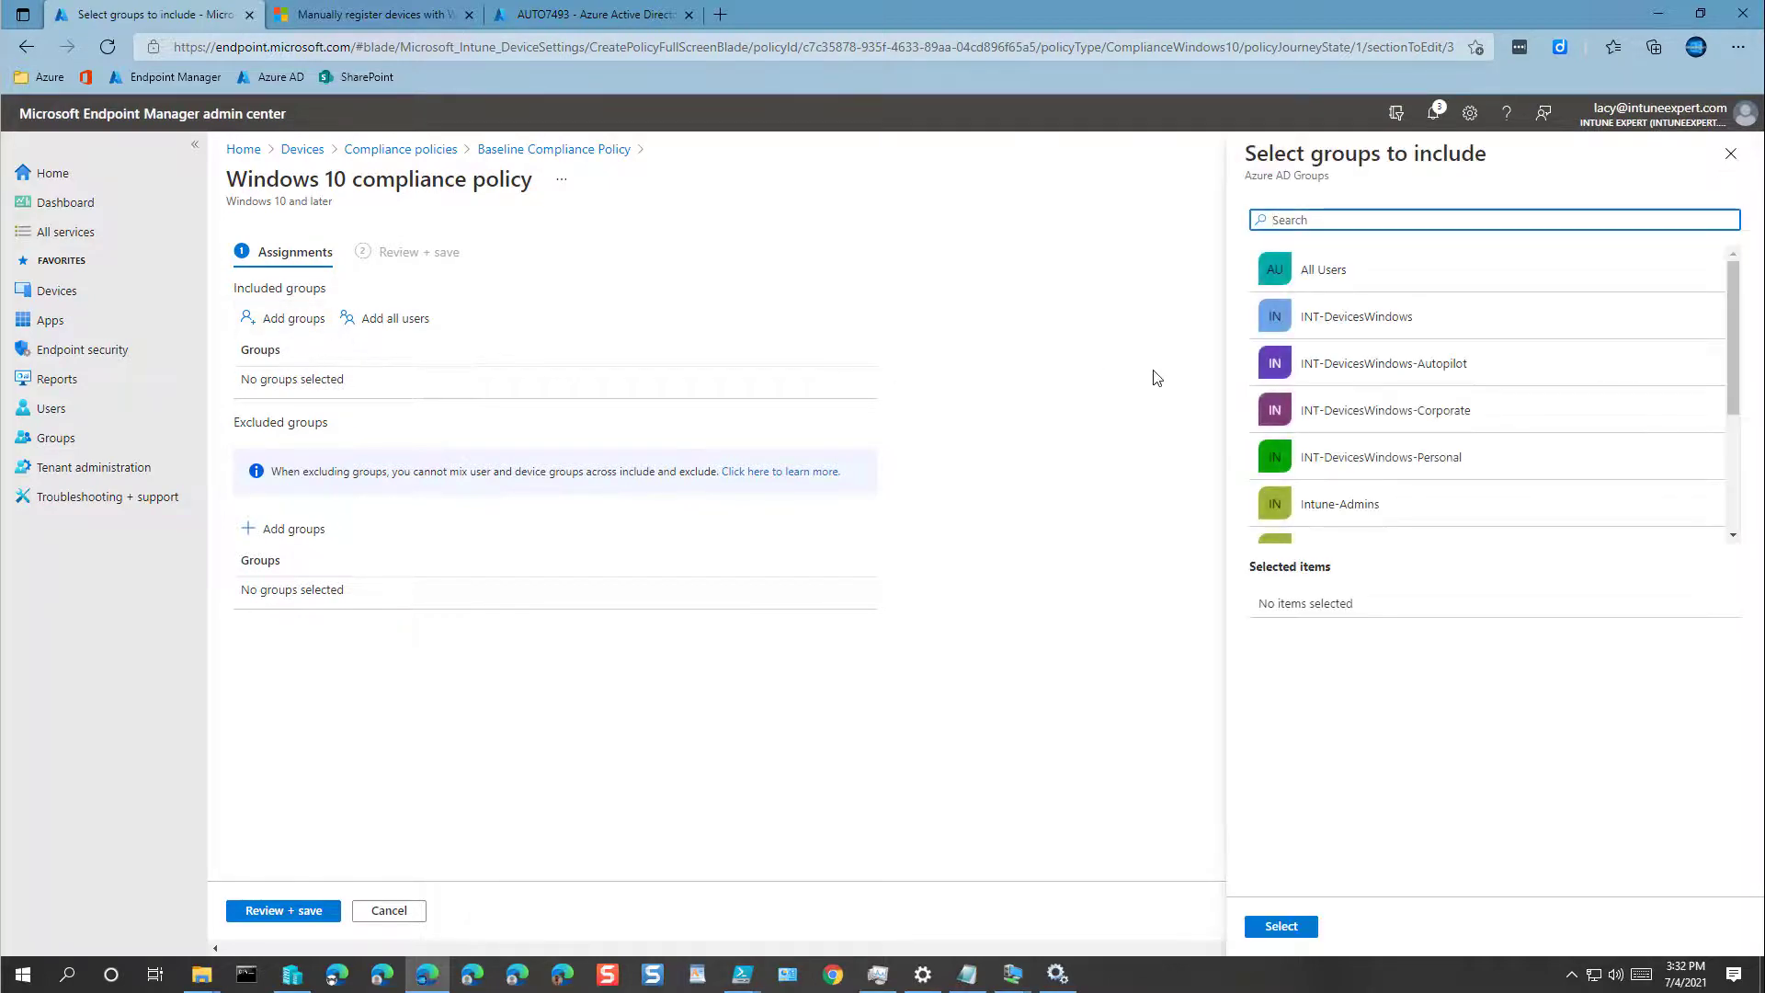
scroll(1454, 428, "down", 3)
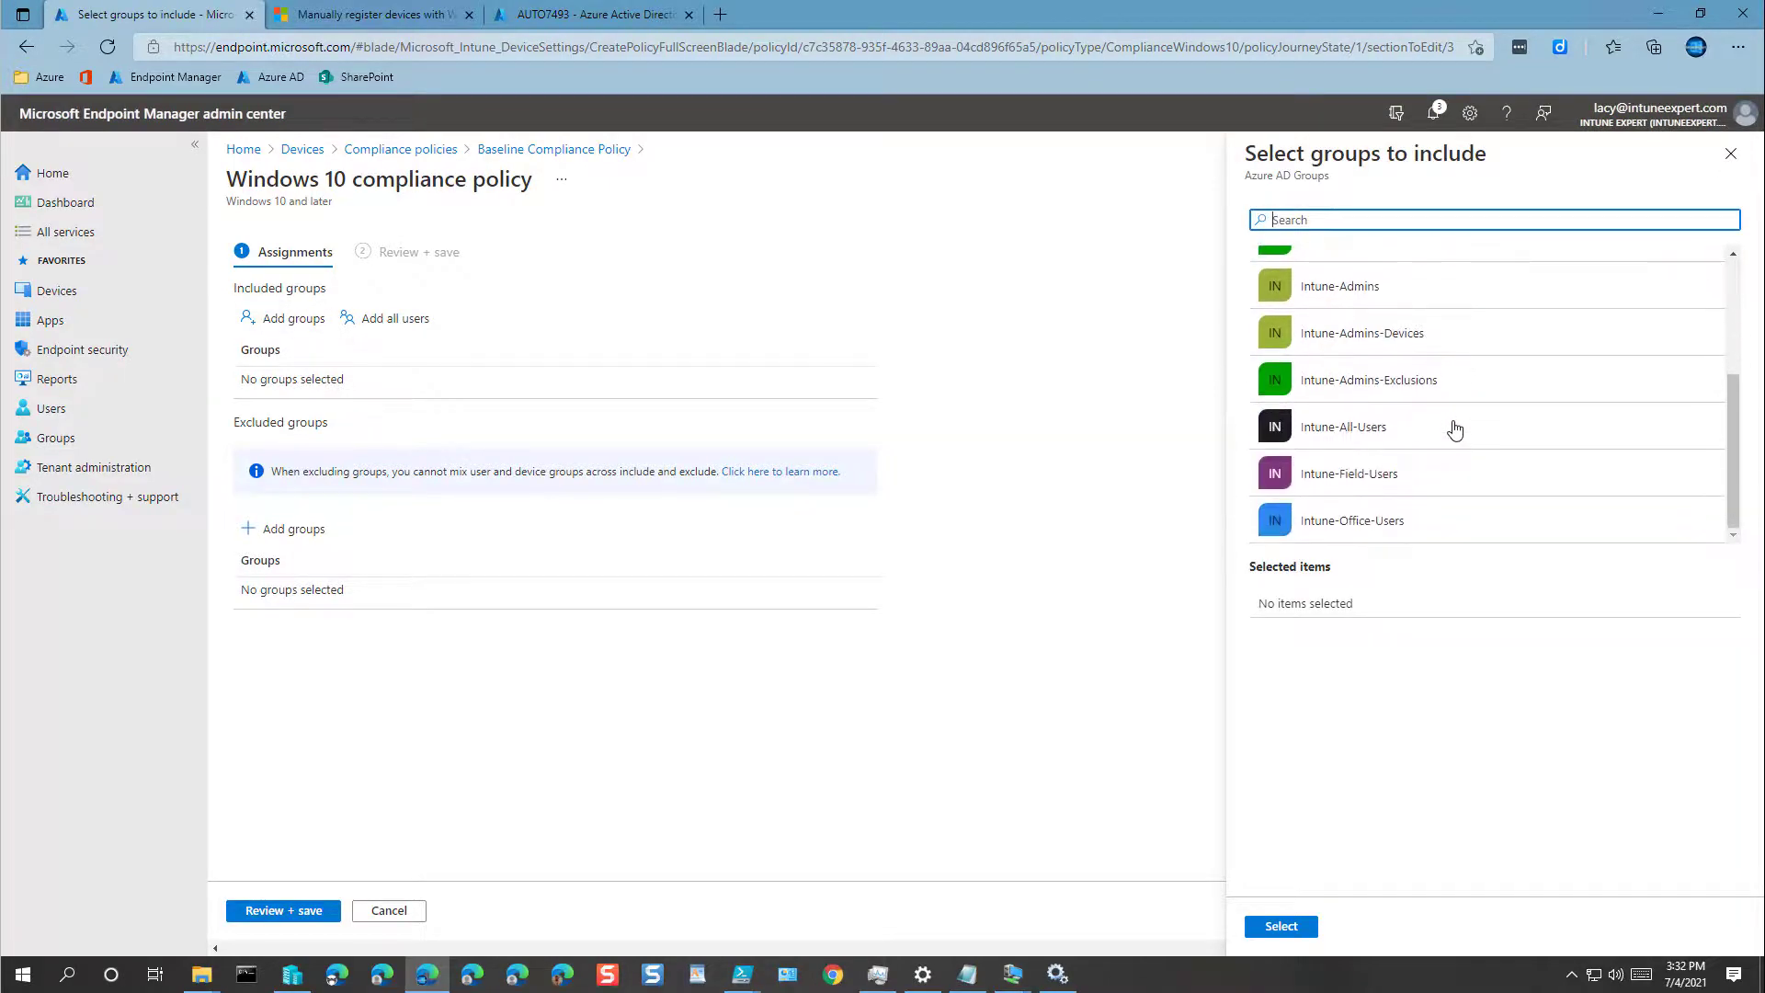
scroll(1455, 428, "up", 4)
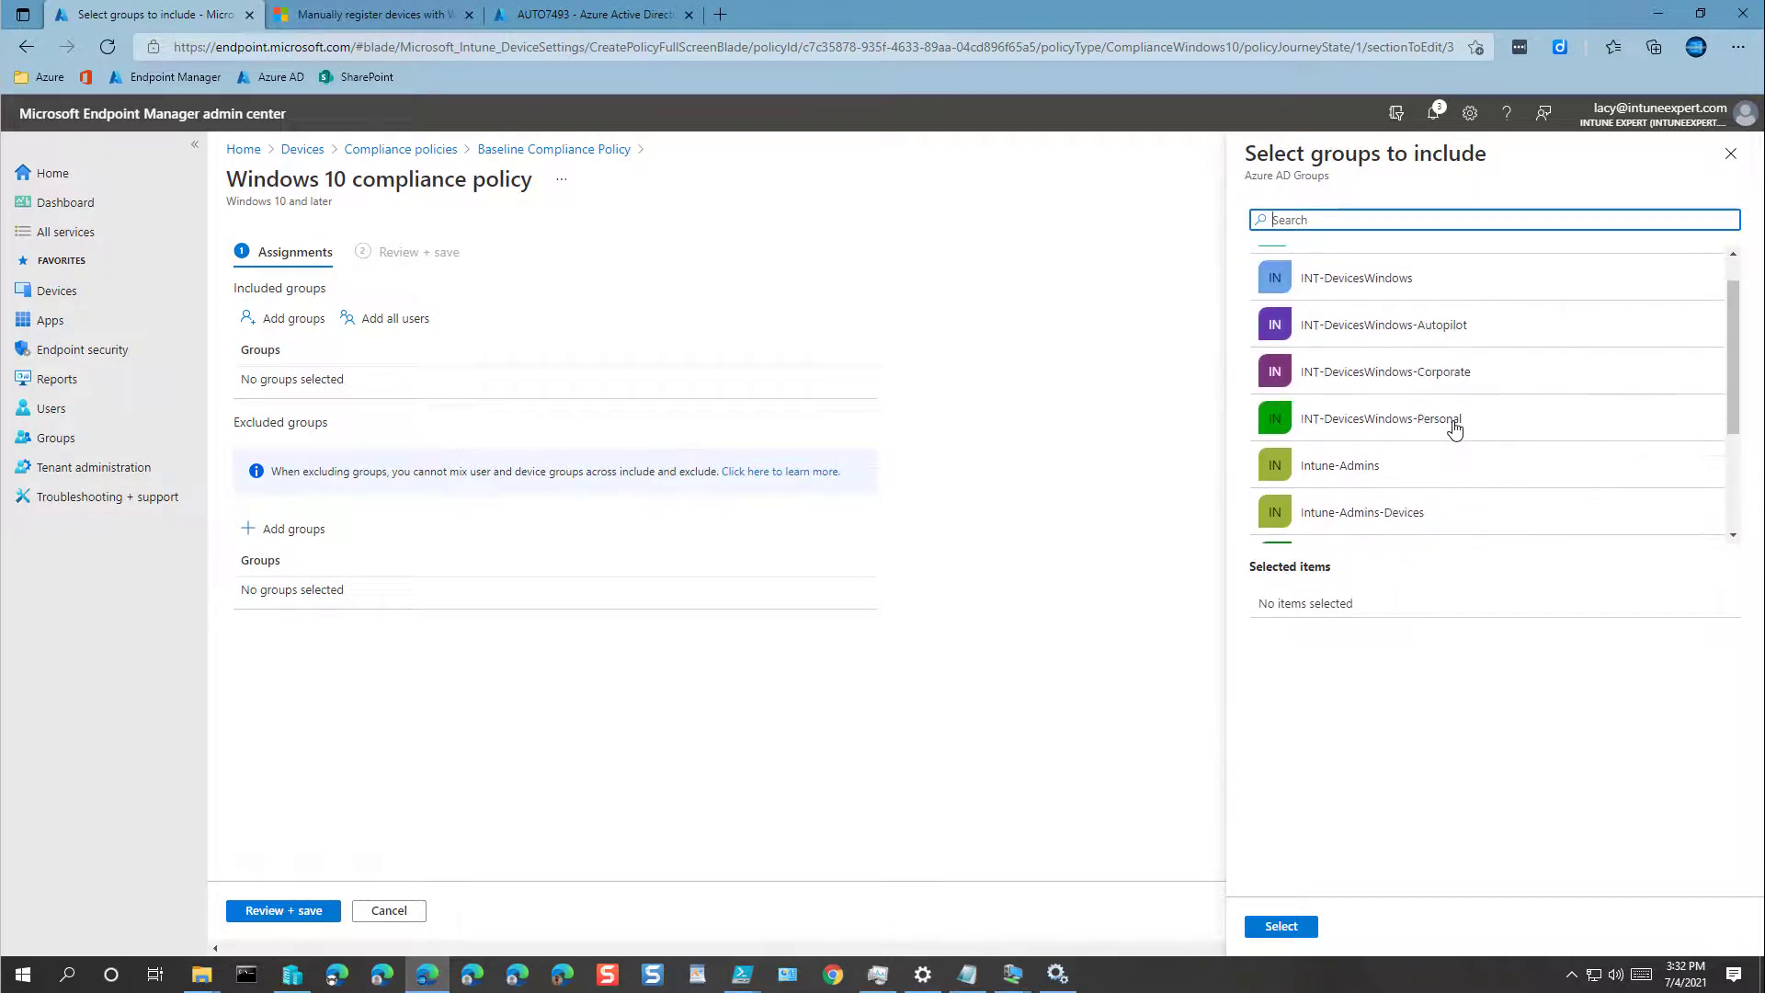
left_click(1388, 380)
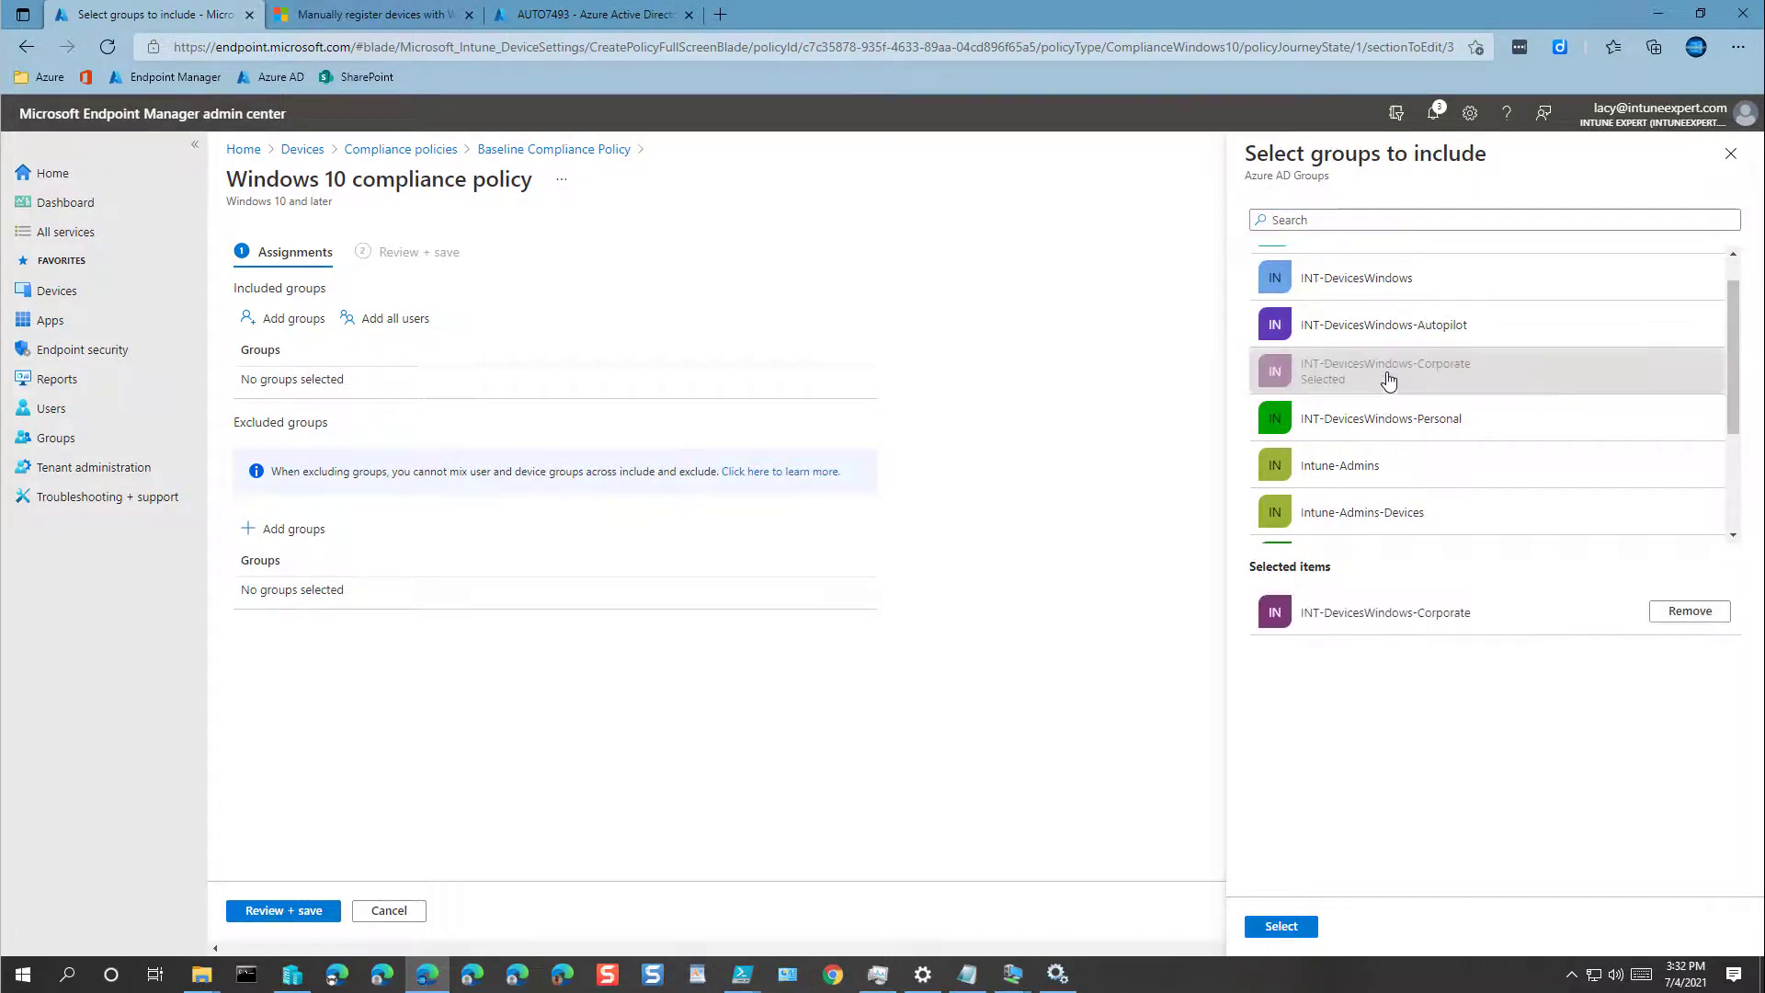
left_click(1419, 423)
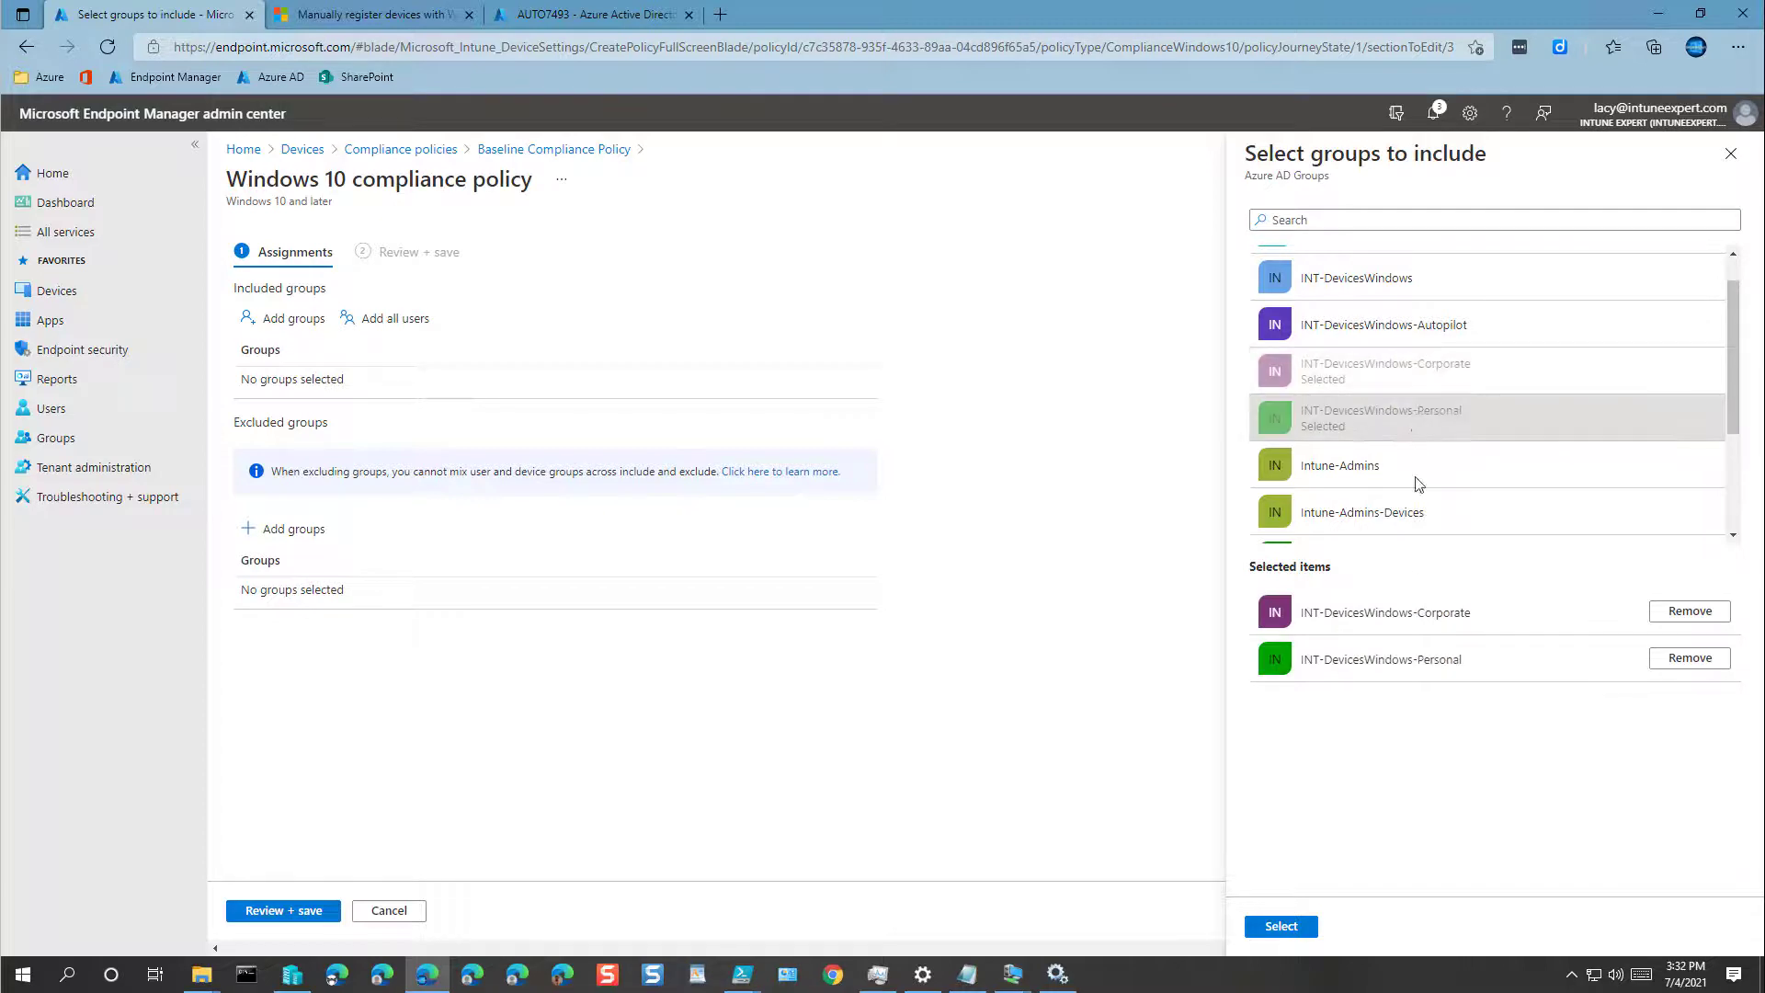
left_click(1287, 927)
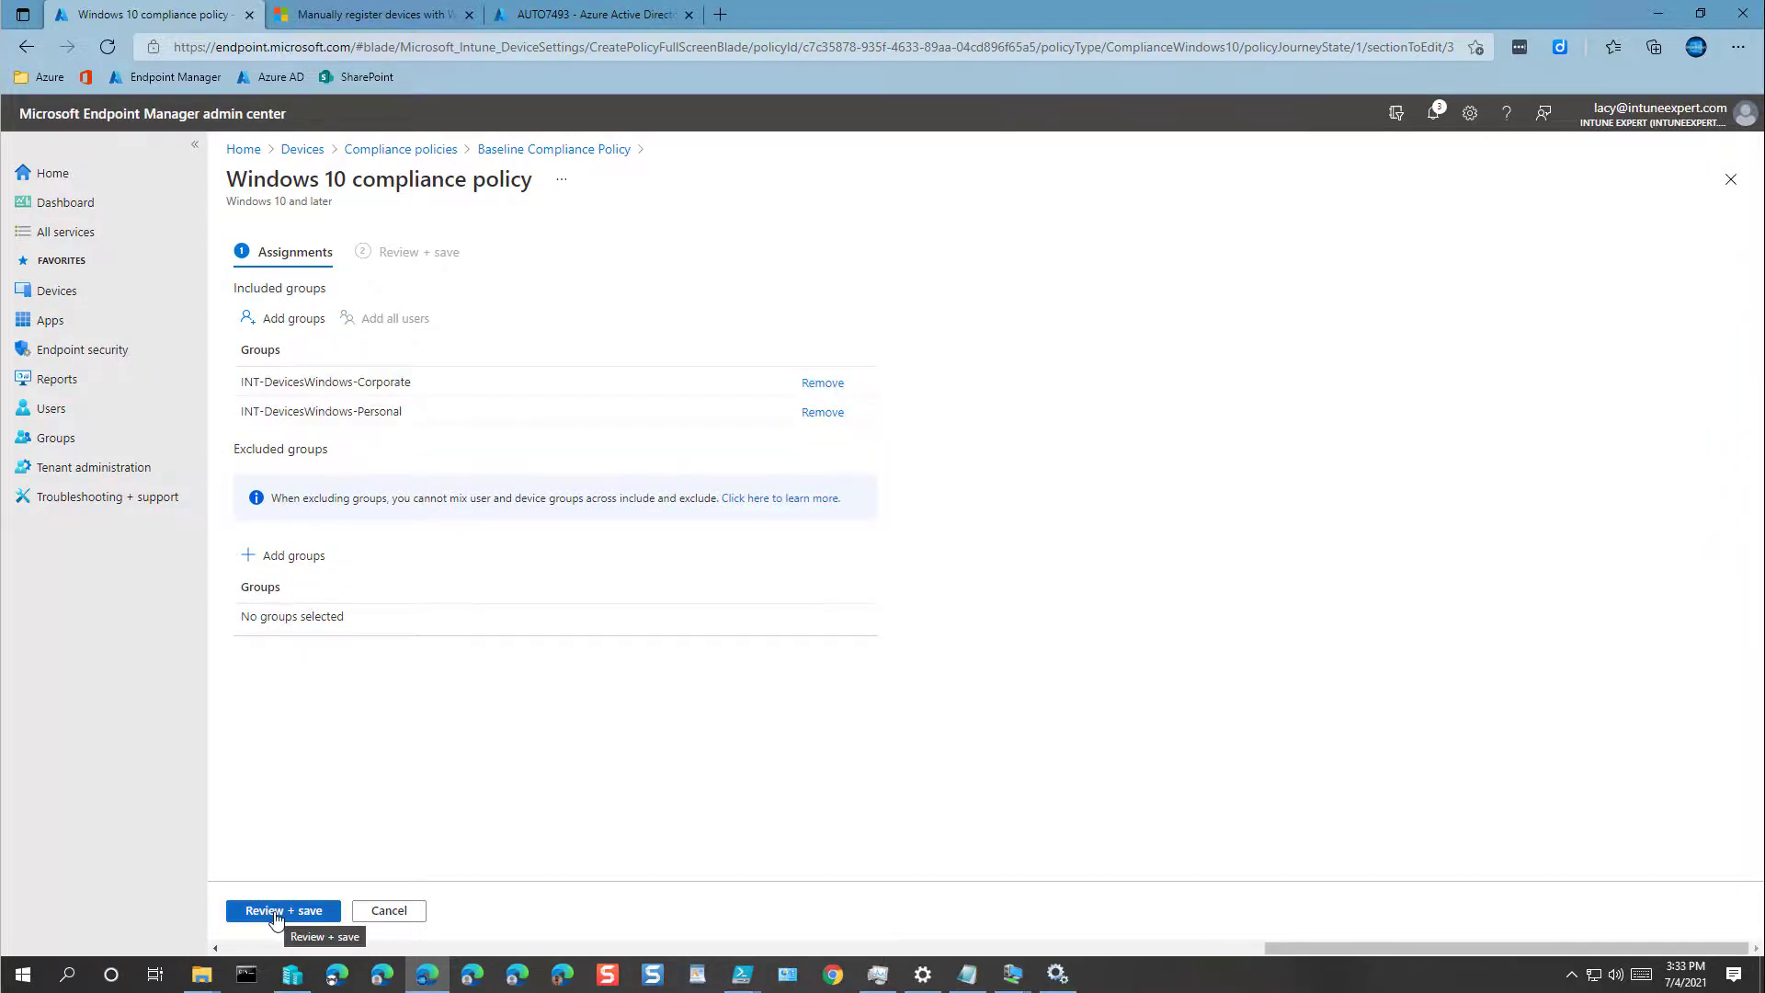
left_click(275, 910)
left_click(264, 911)
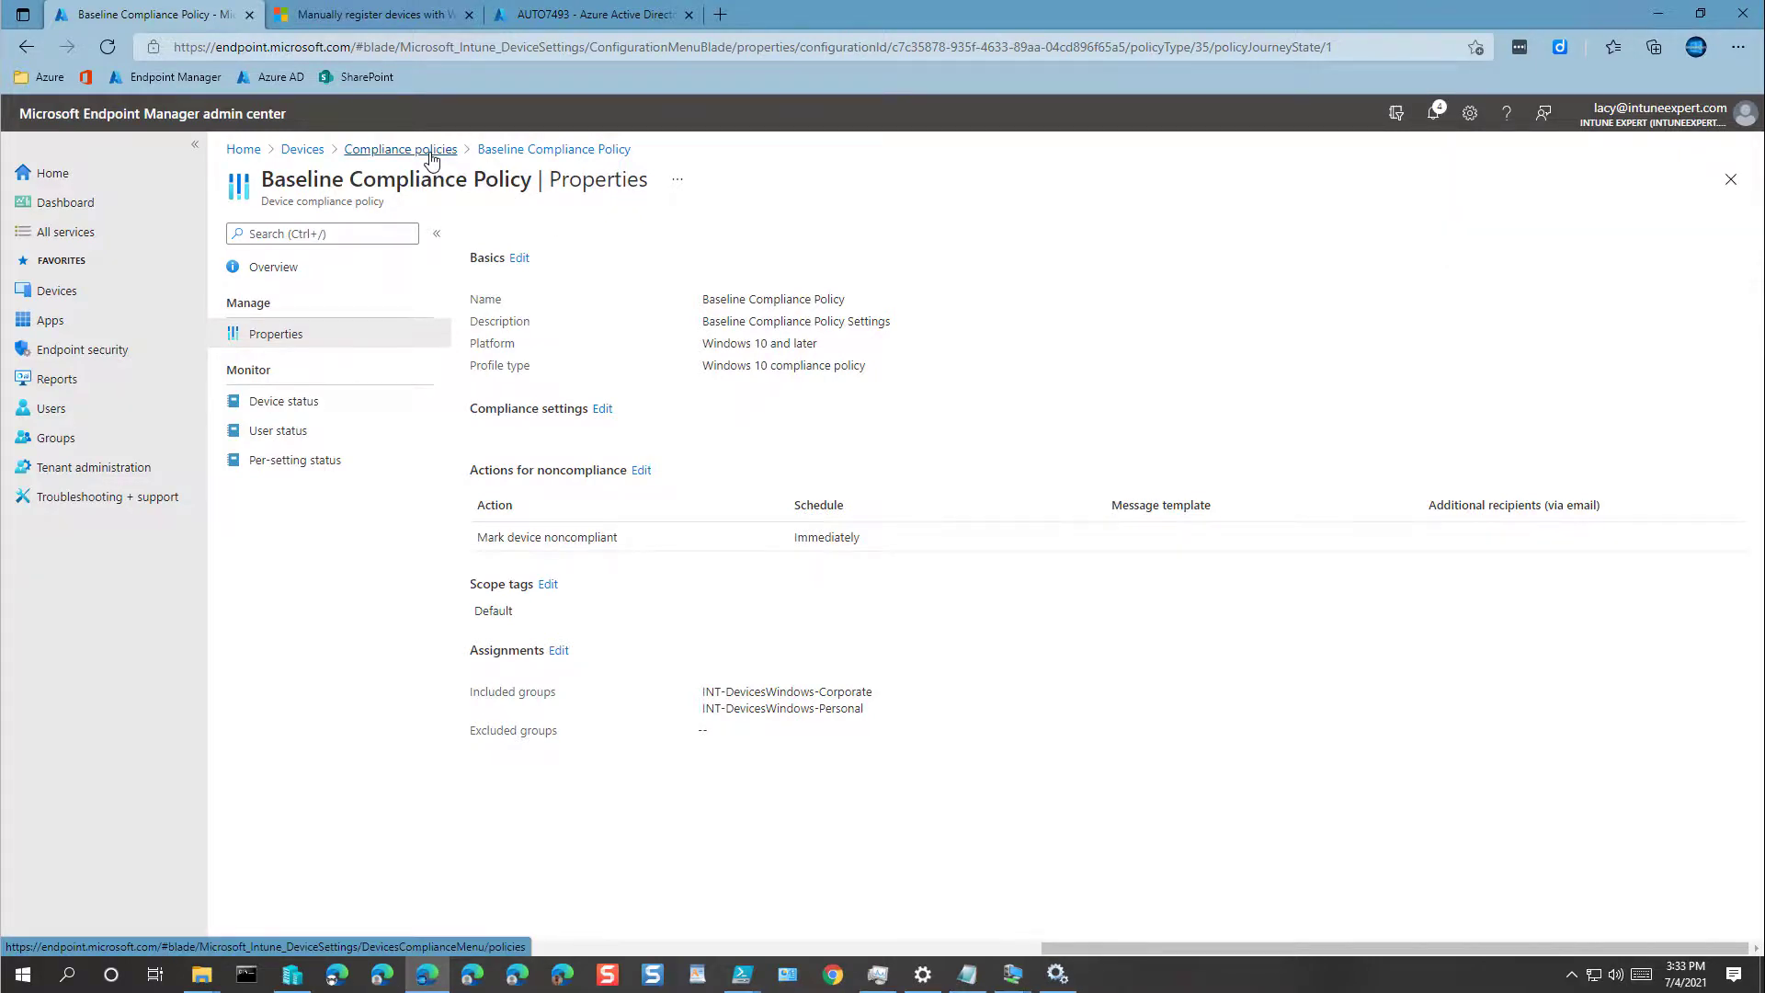
Step: Open the Azure AD Join Deployment profile's properties under Devices > Enrollment > Deployment profiles
left_click(57, 292)
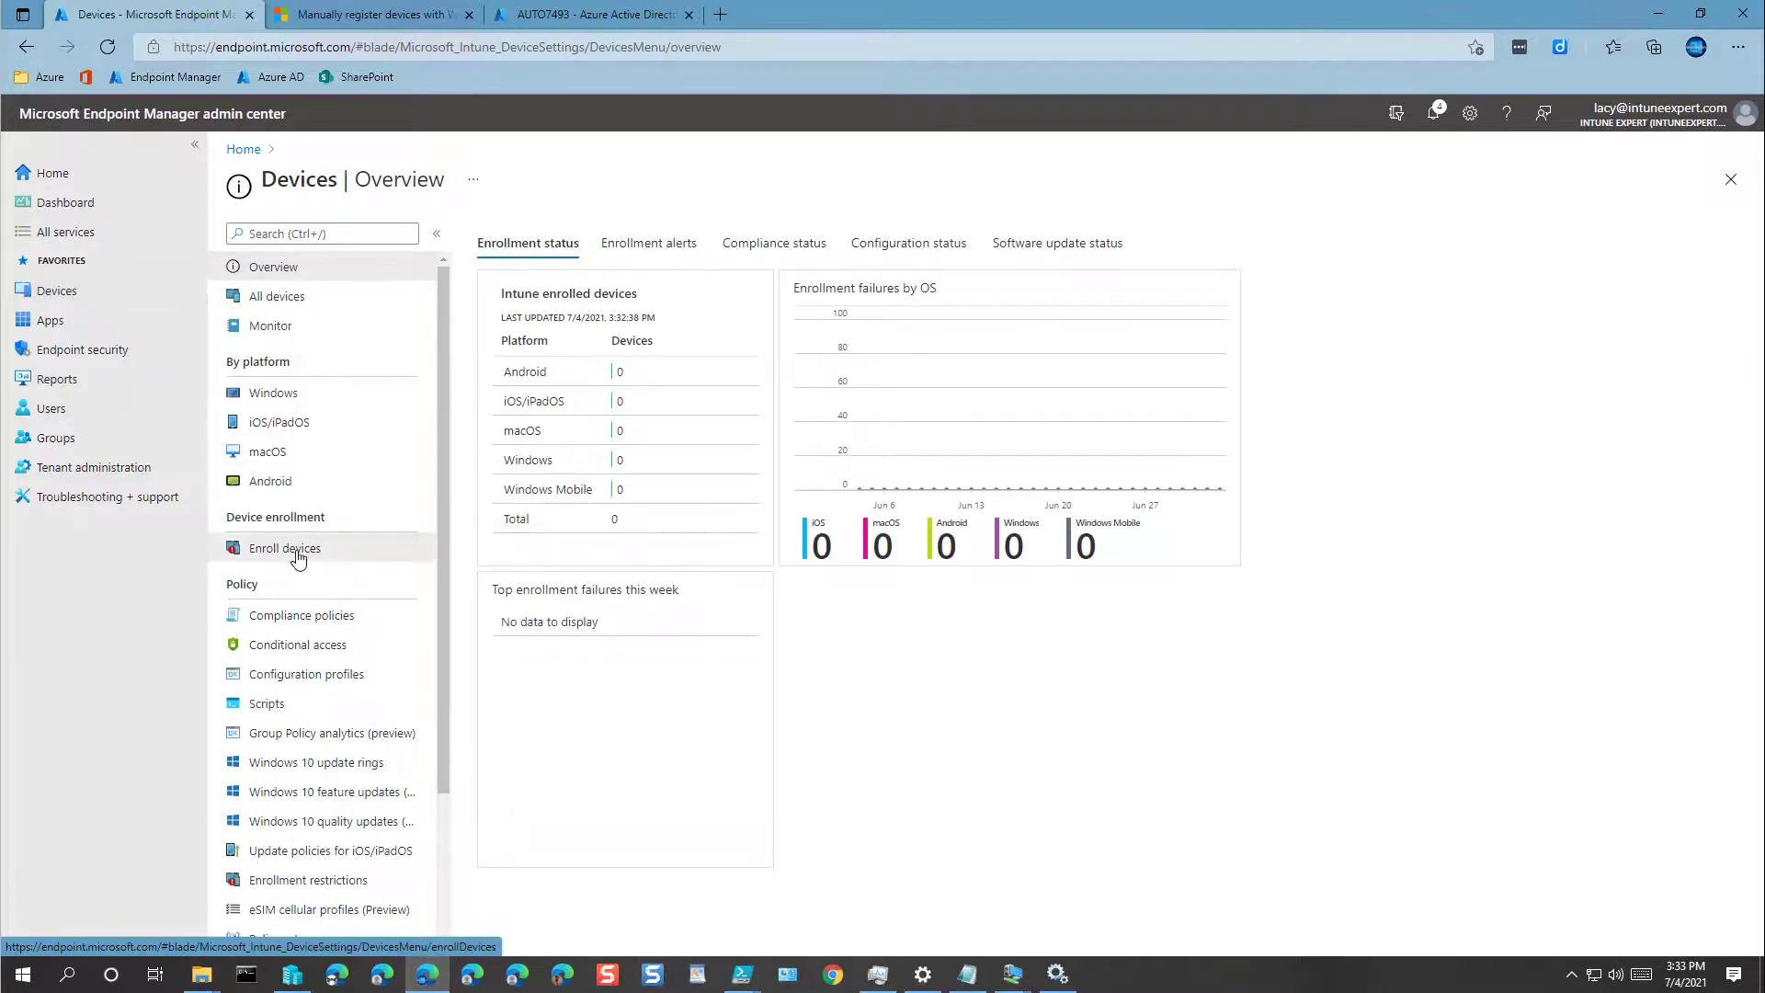
left_click(292, 550)
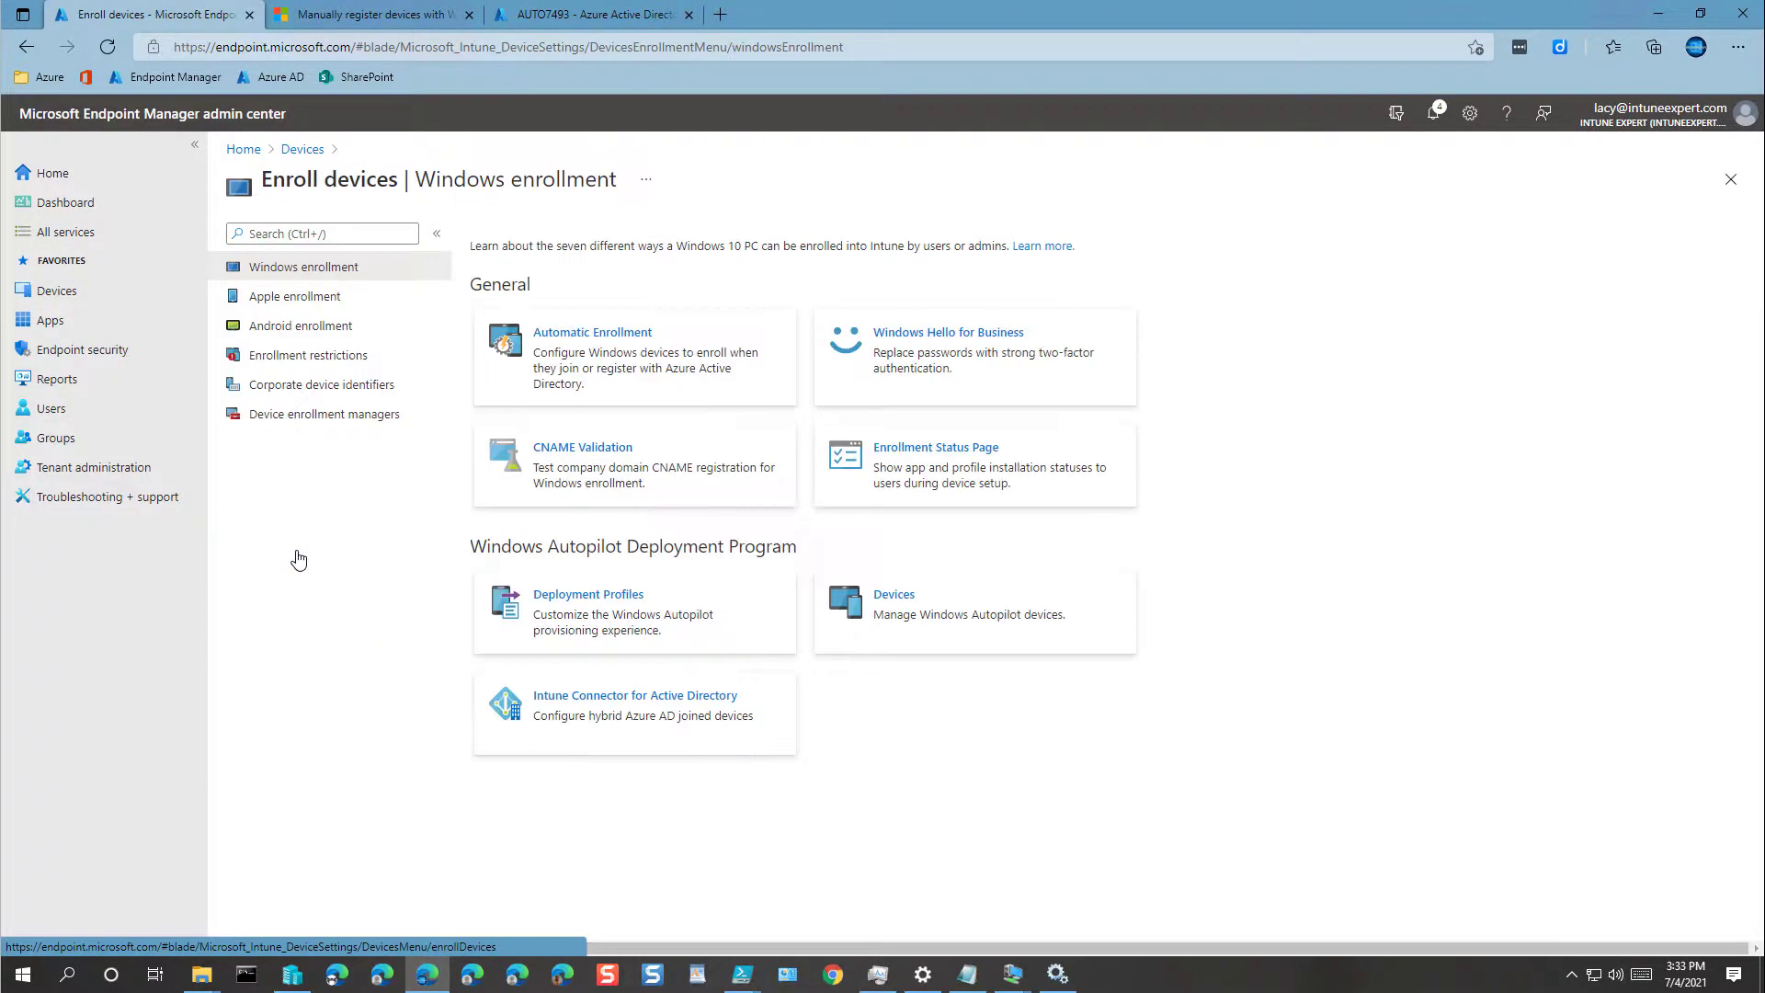
left_click(588, 614)
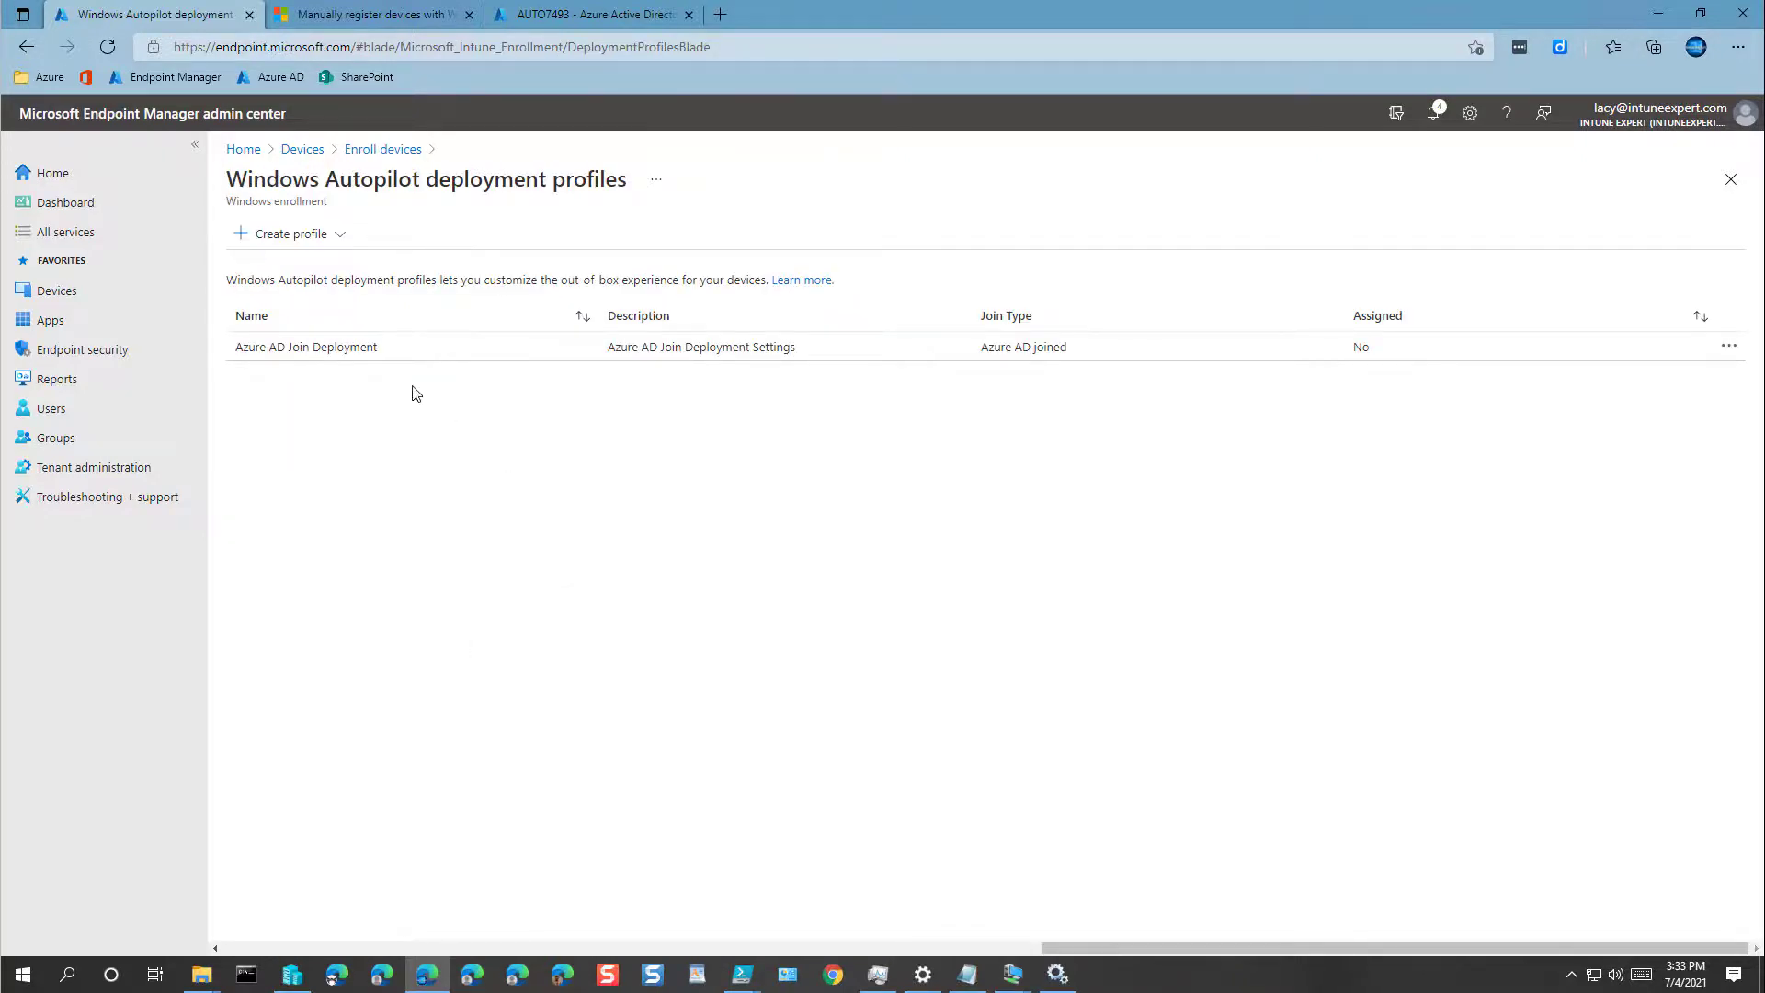
left_click(358, 351)
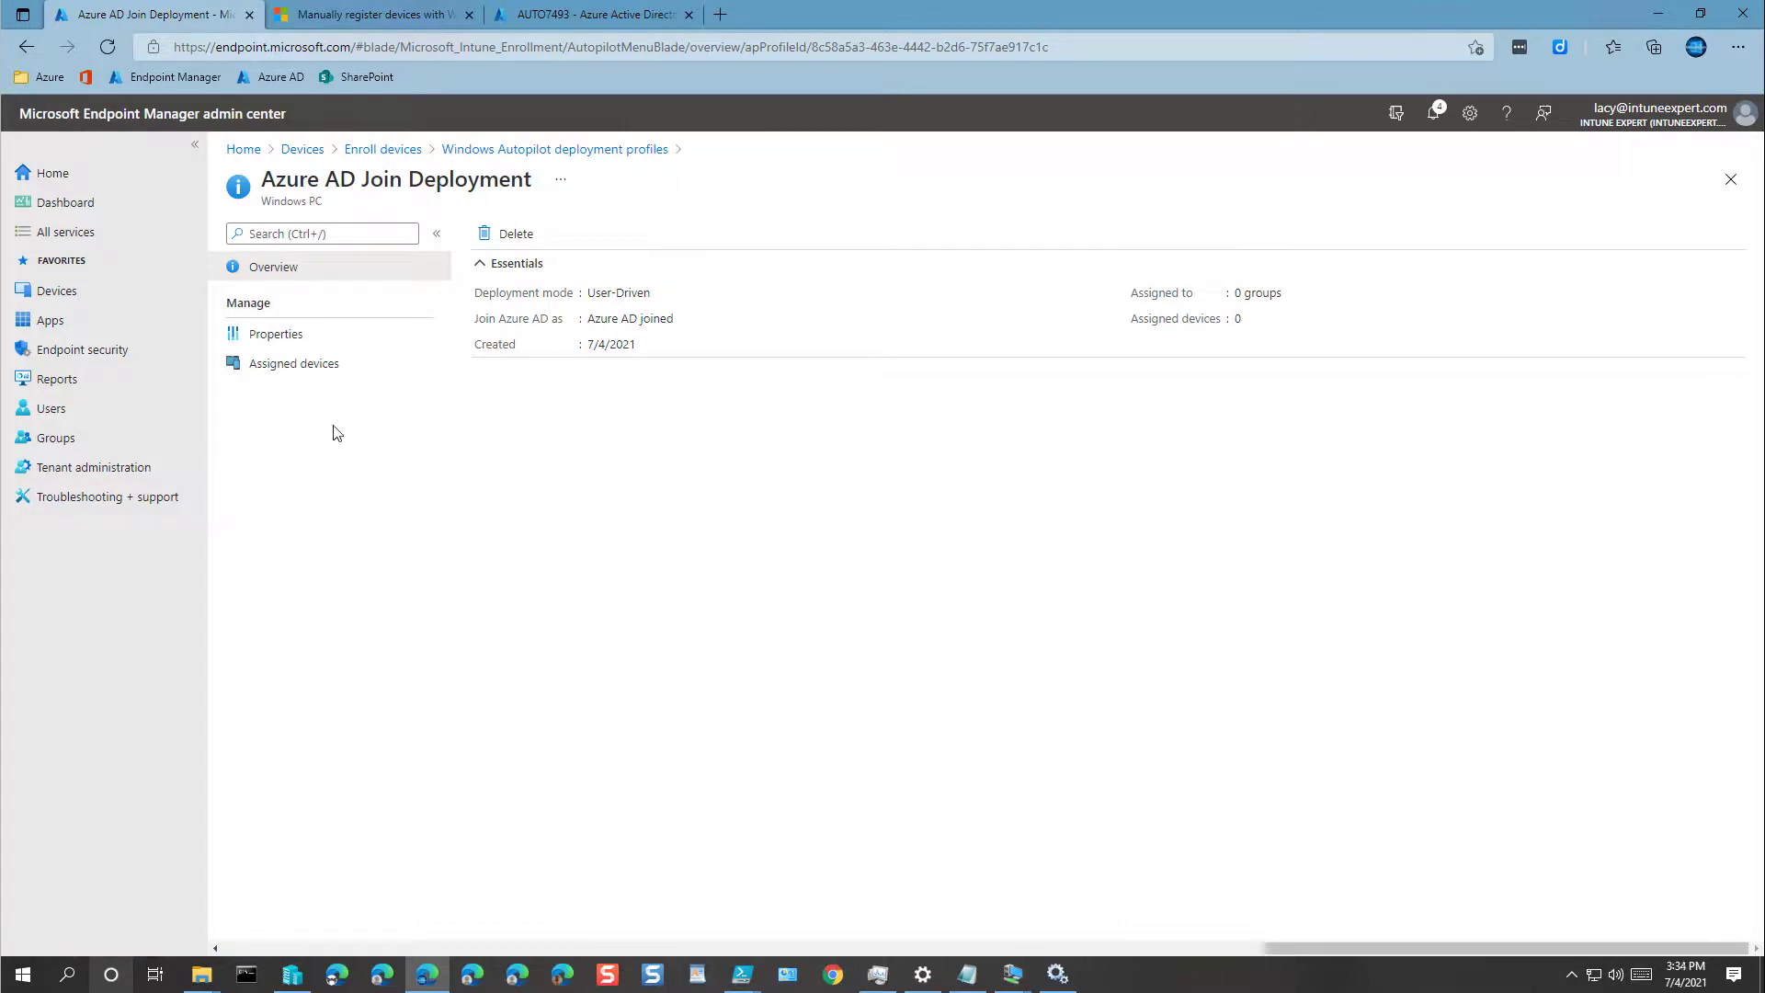
left_click(290, 340)
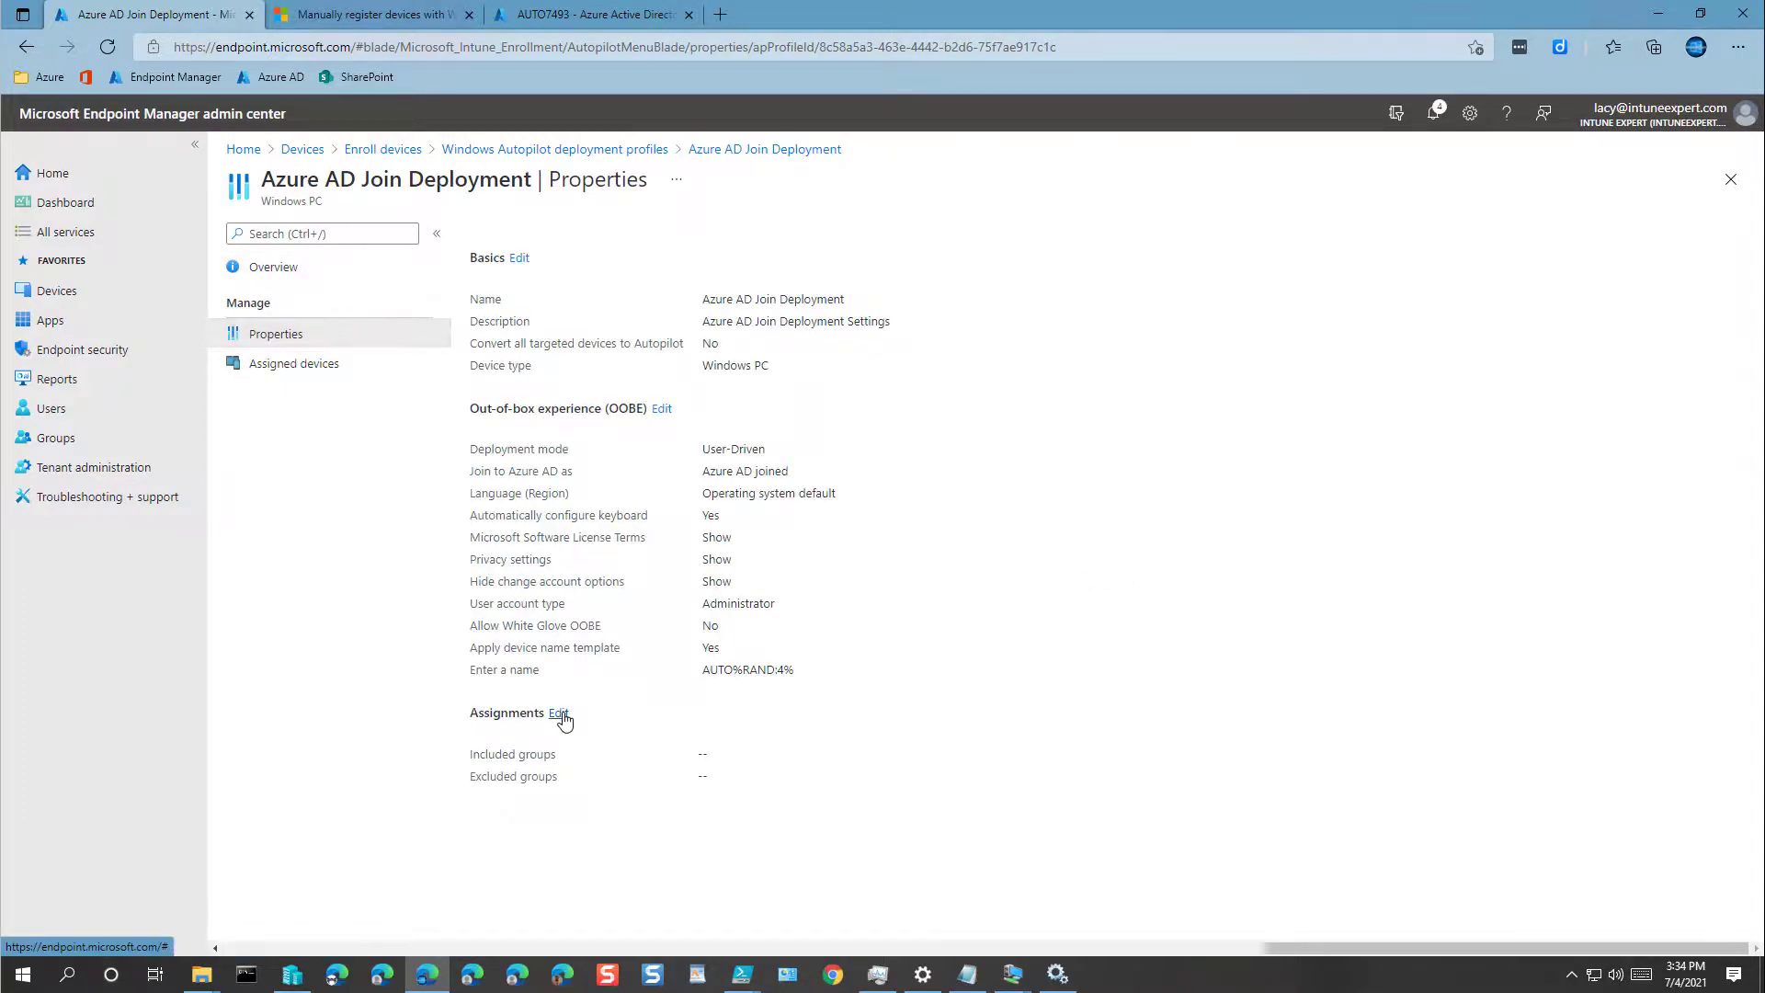
Step: Assign the profile to INT-DevicesWindows-Corporate only, then review and save
left_click(560, 714)
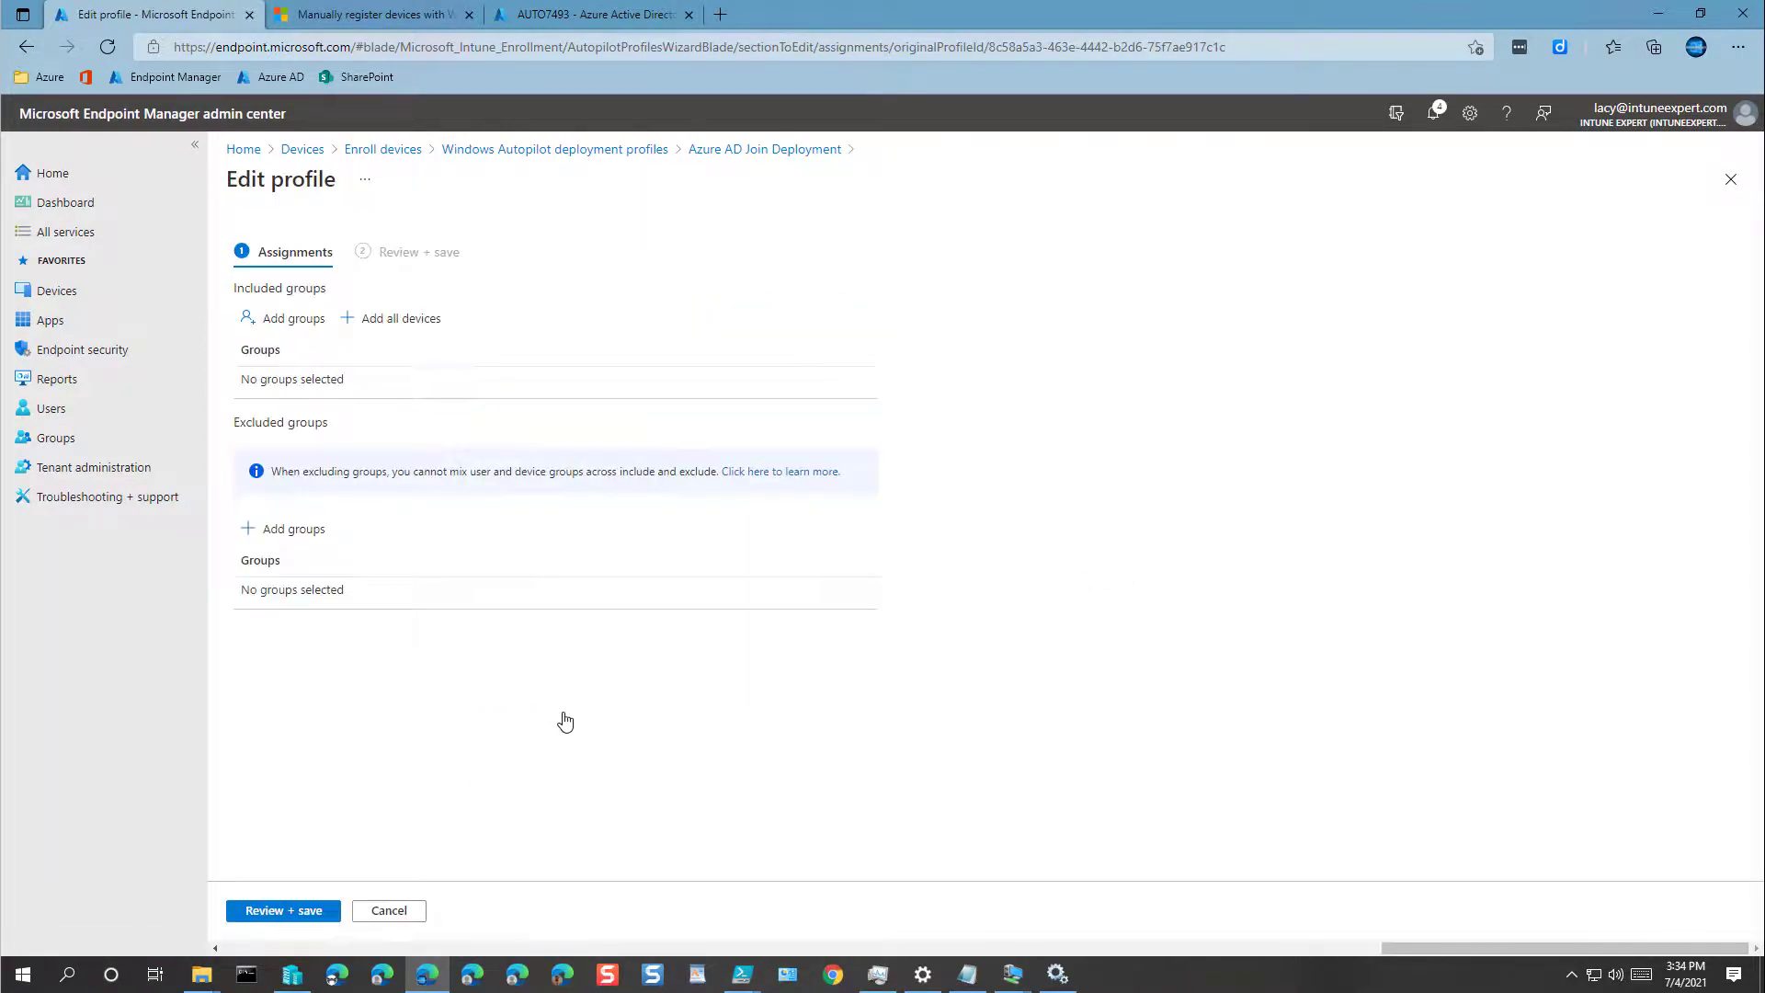
left_click(291, 322)
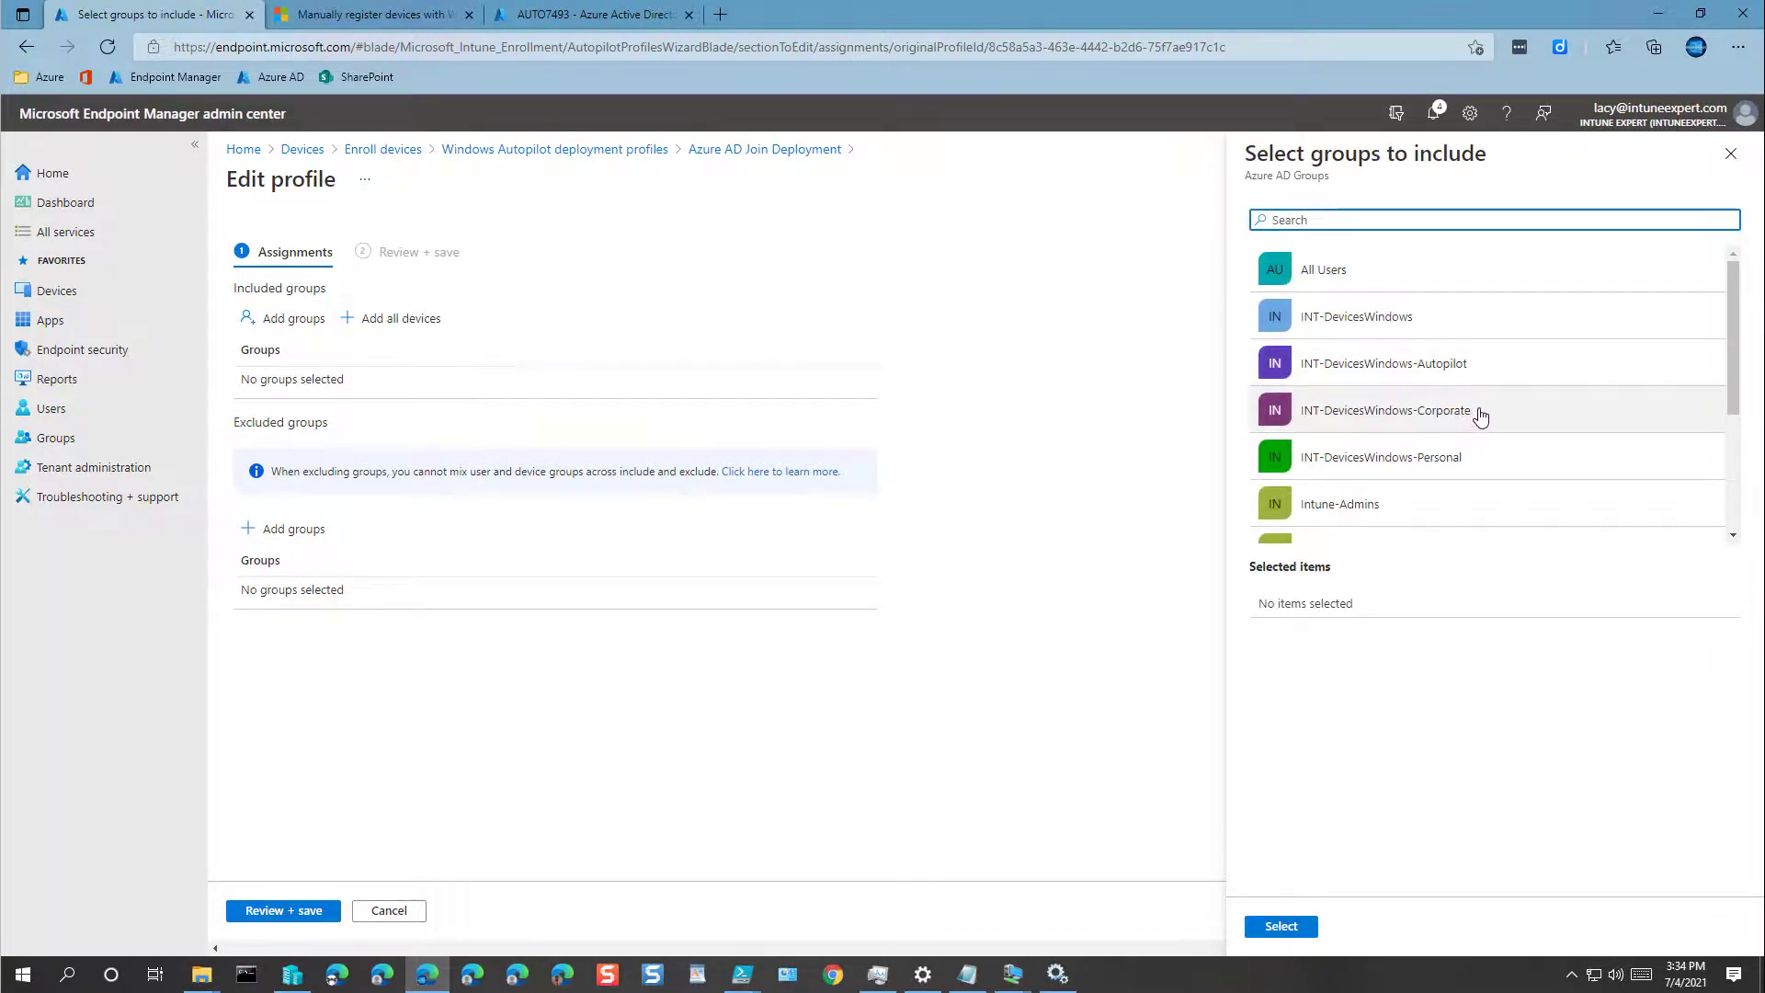
left_click(1478, 413)
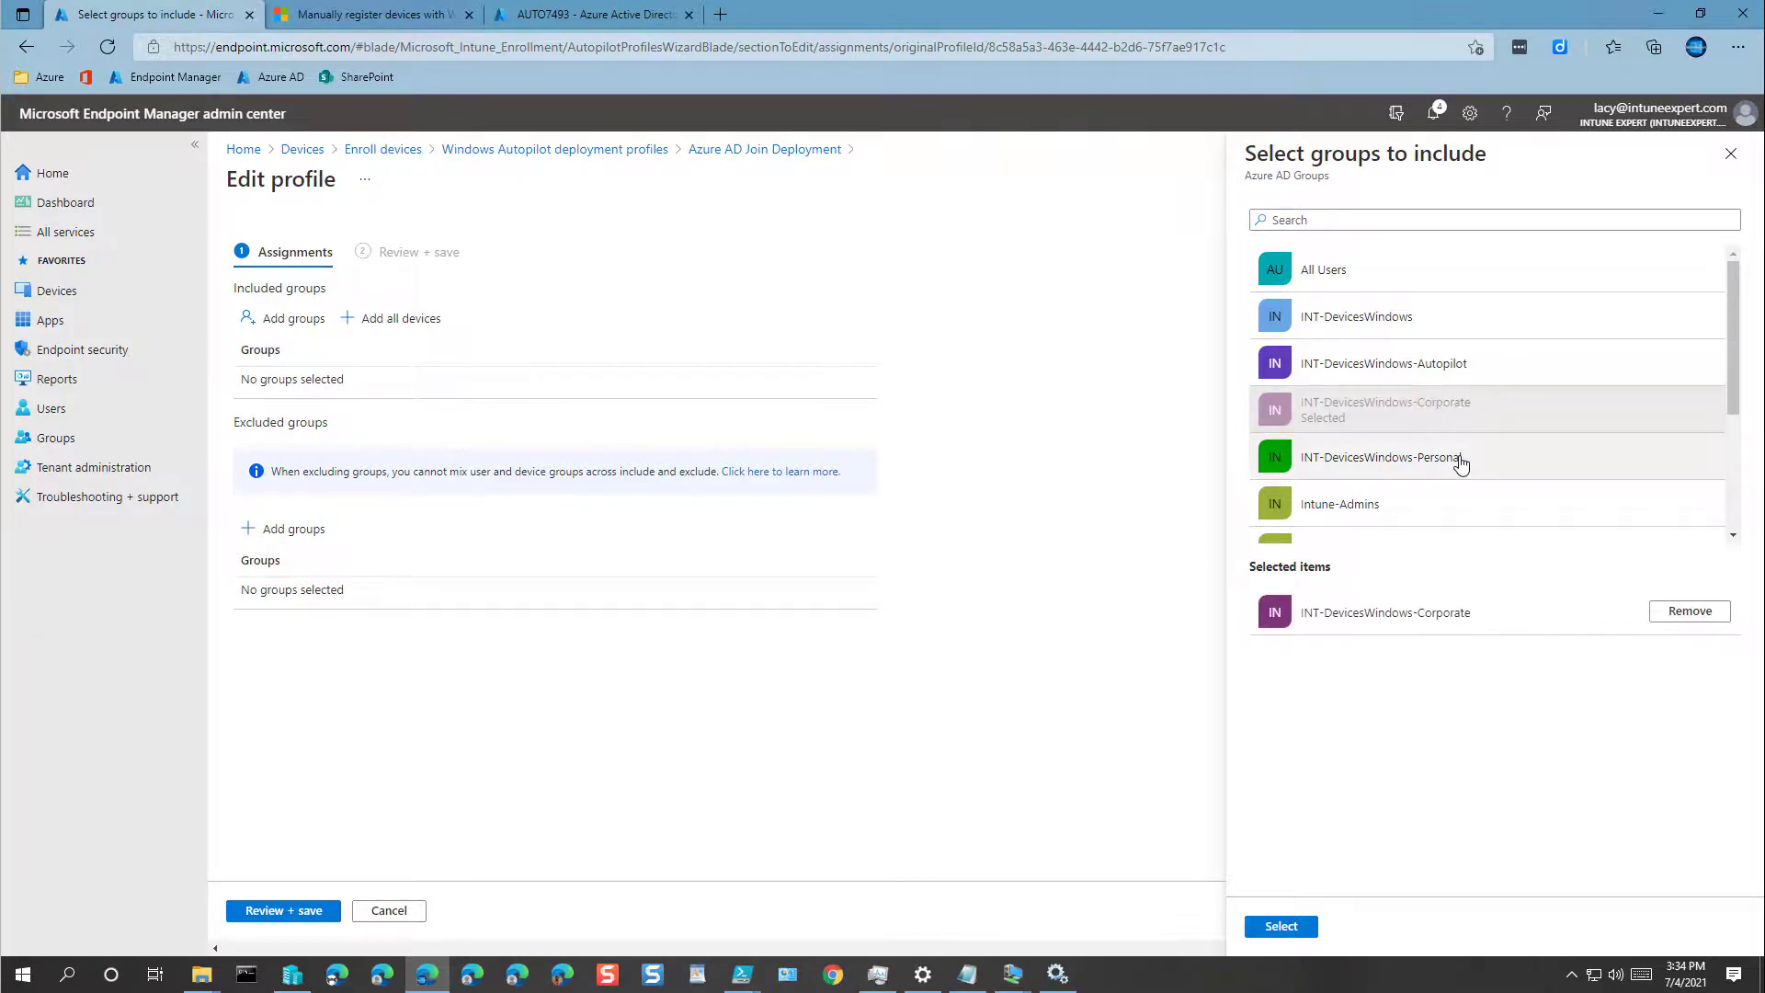
left_click(1461, 462)
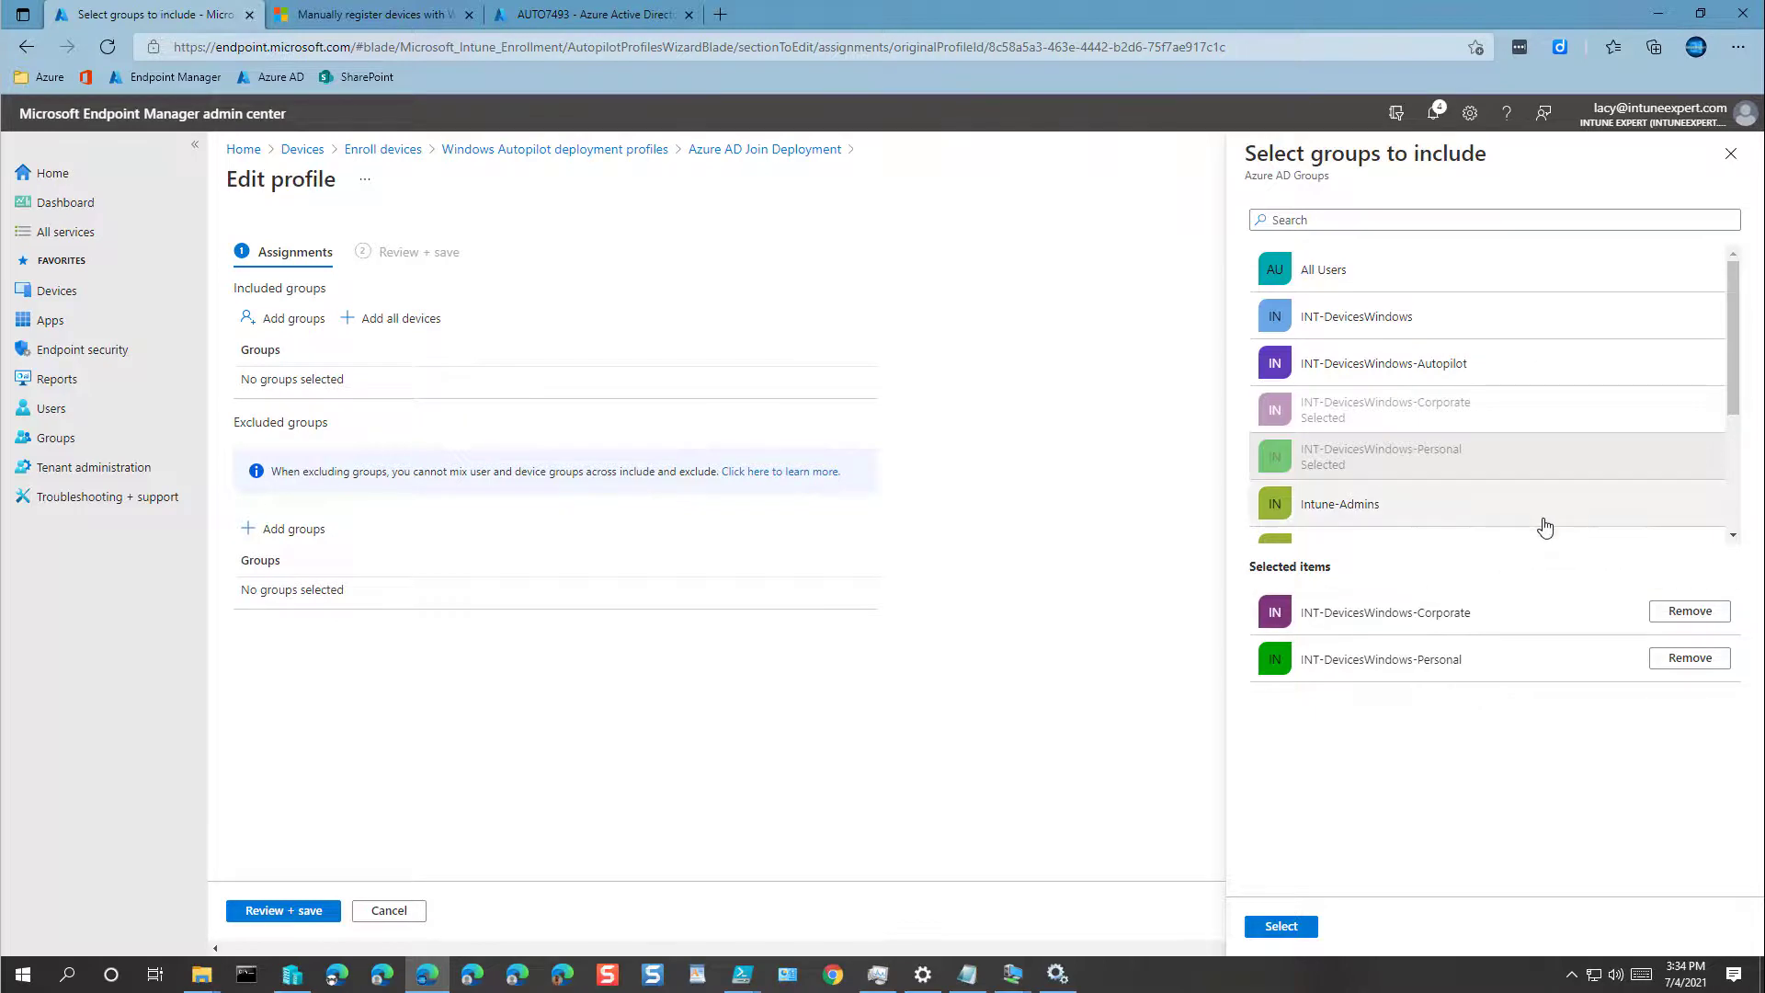
left_click(1691, 658)
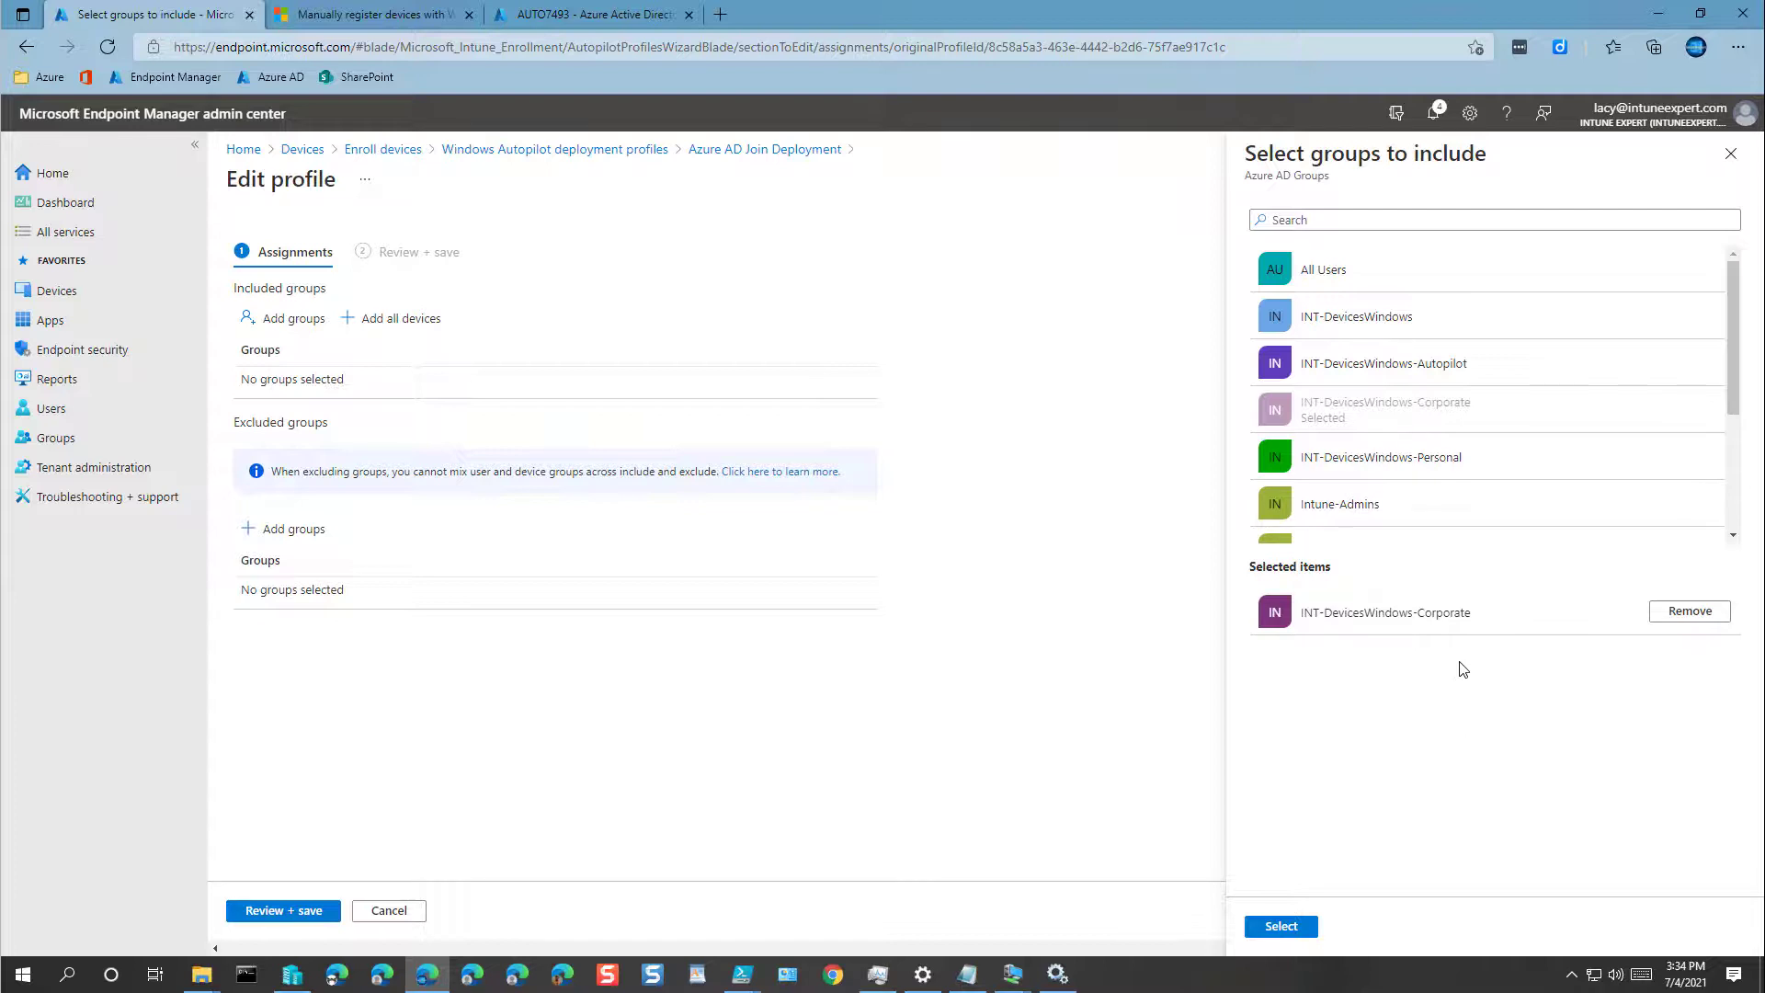
left_click(1276, 929)
left_click(283, 911)
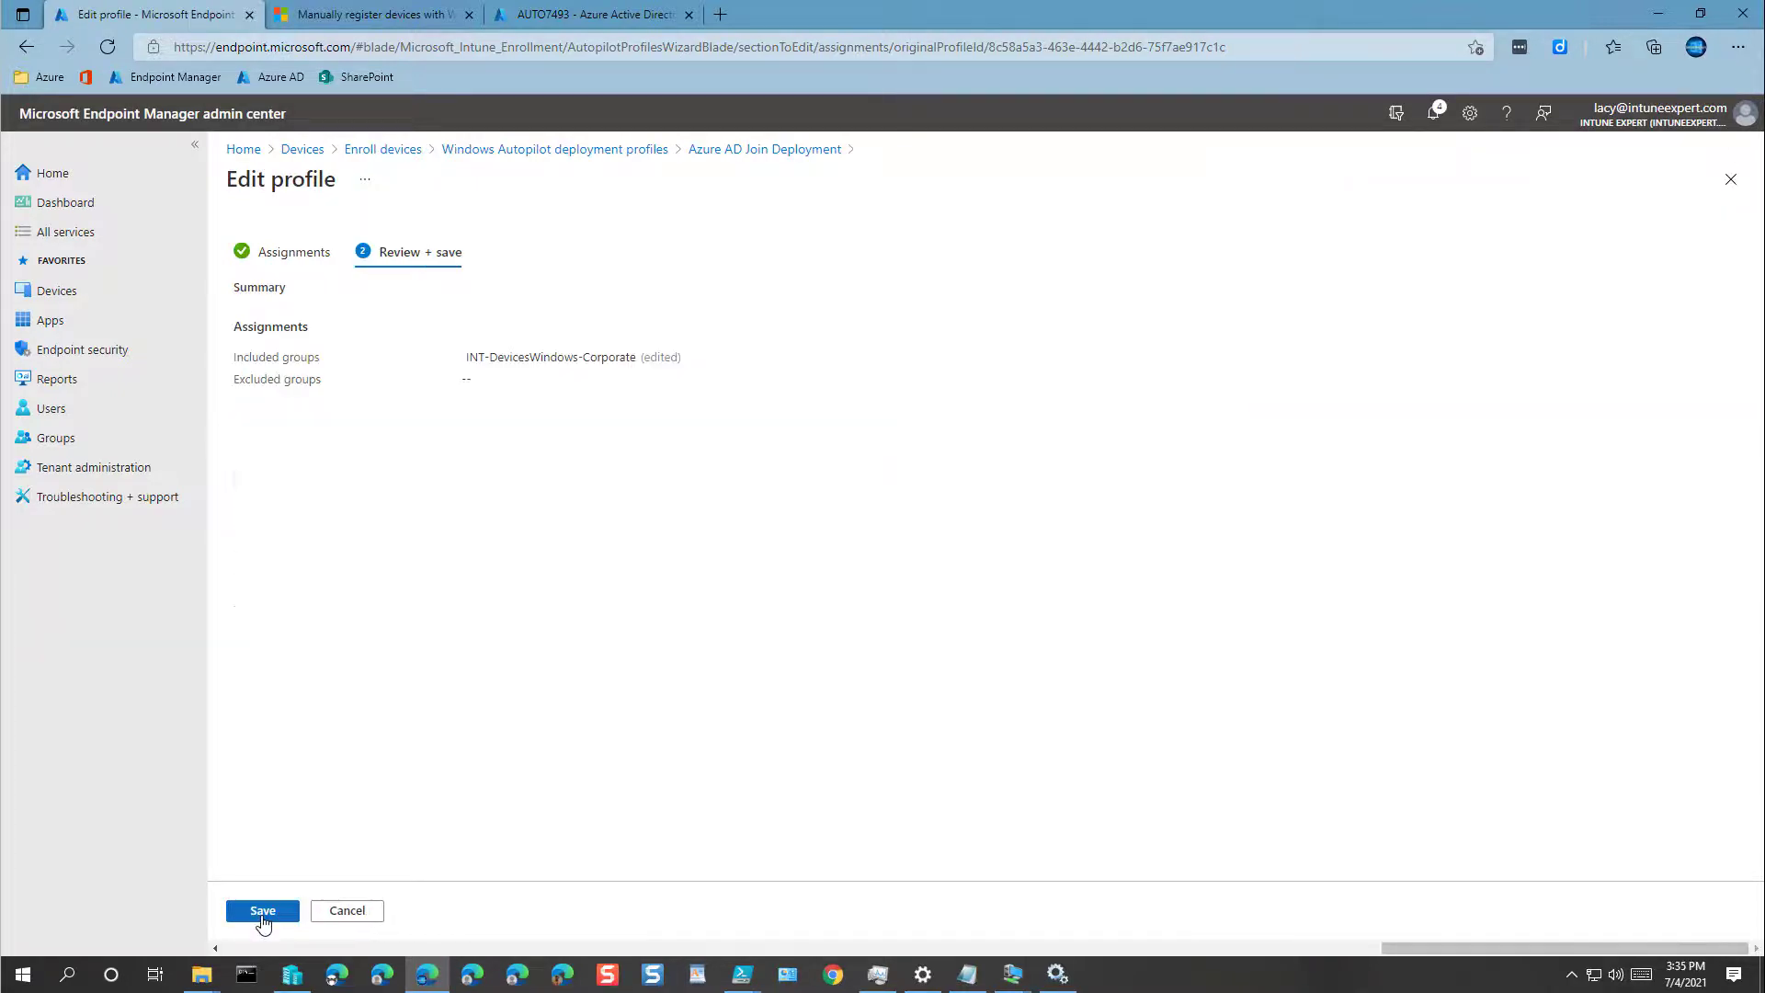
left_click(263, 917)
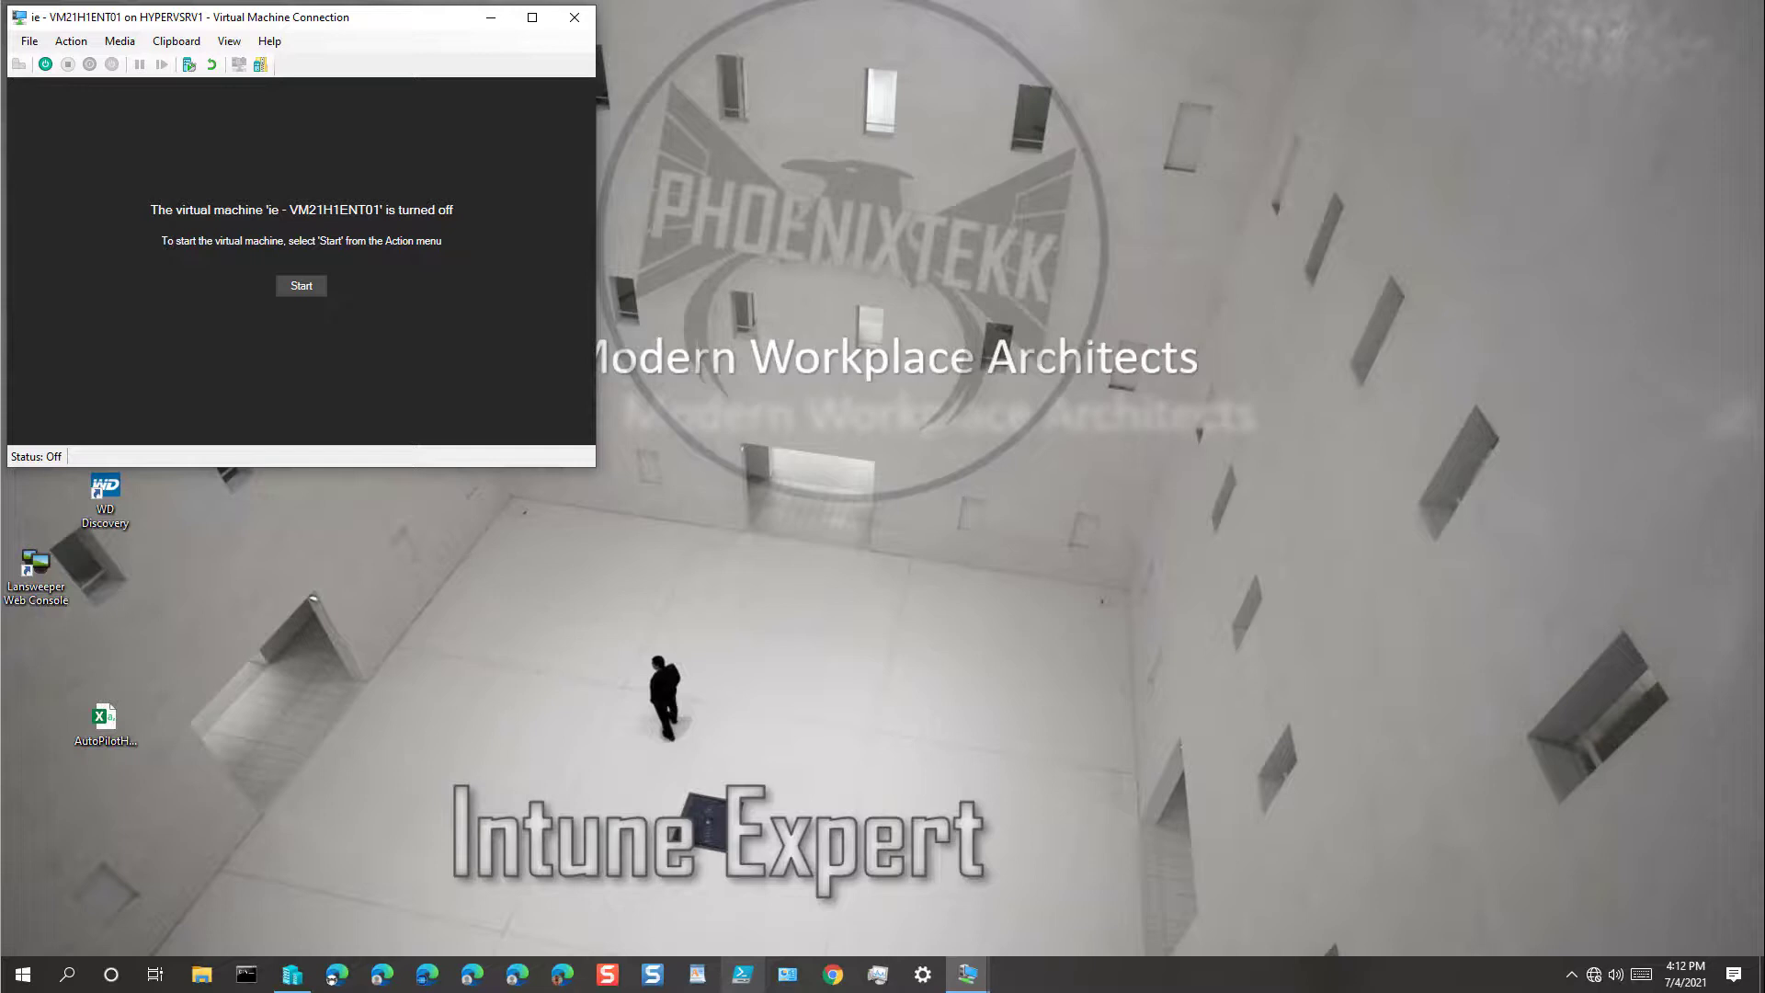
Step: Bring up Microsoft Edge from the taskbar over the Hyper-V window
left_click(428, 973)
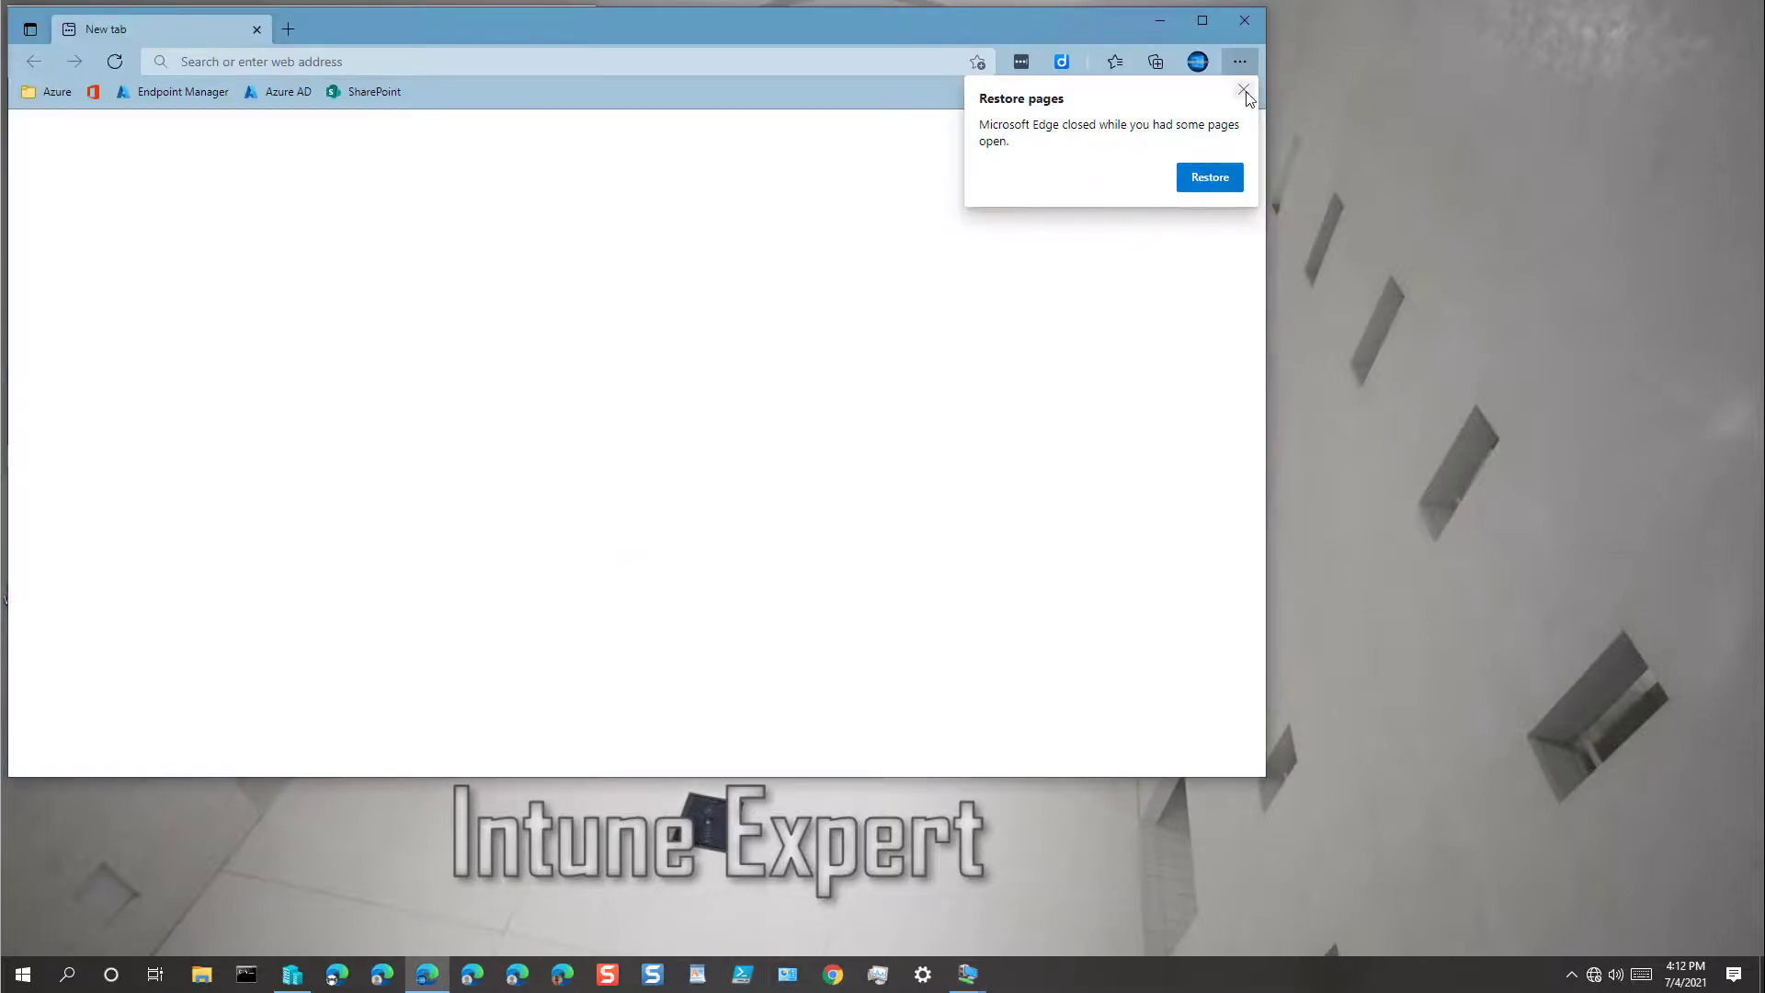
Step: Dismiss the restore prompt, maximize Edge, sign in to Endpoint Manager as admin and list all groups
left_click(1243, 89)
left_click(1207, 19)
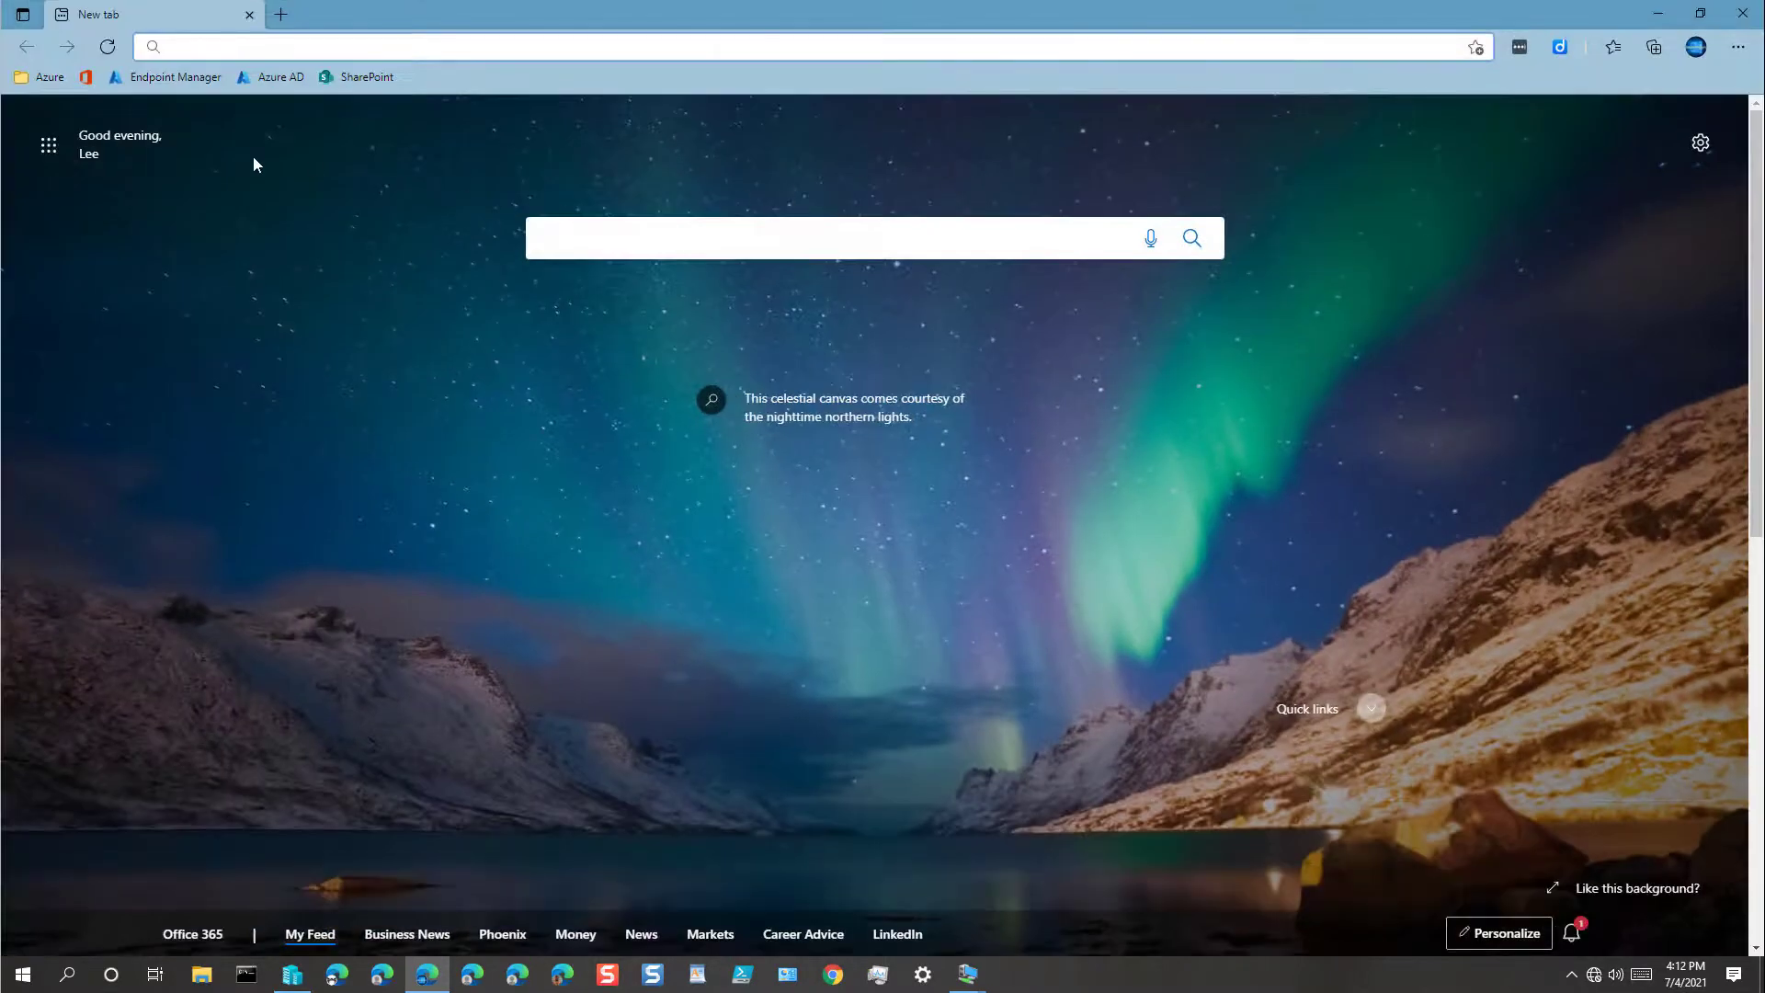
left_click(165, 79)
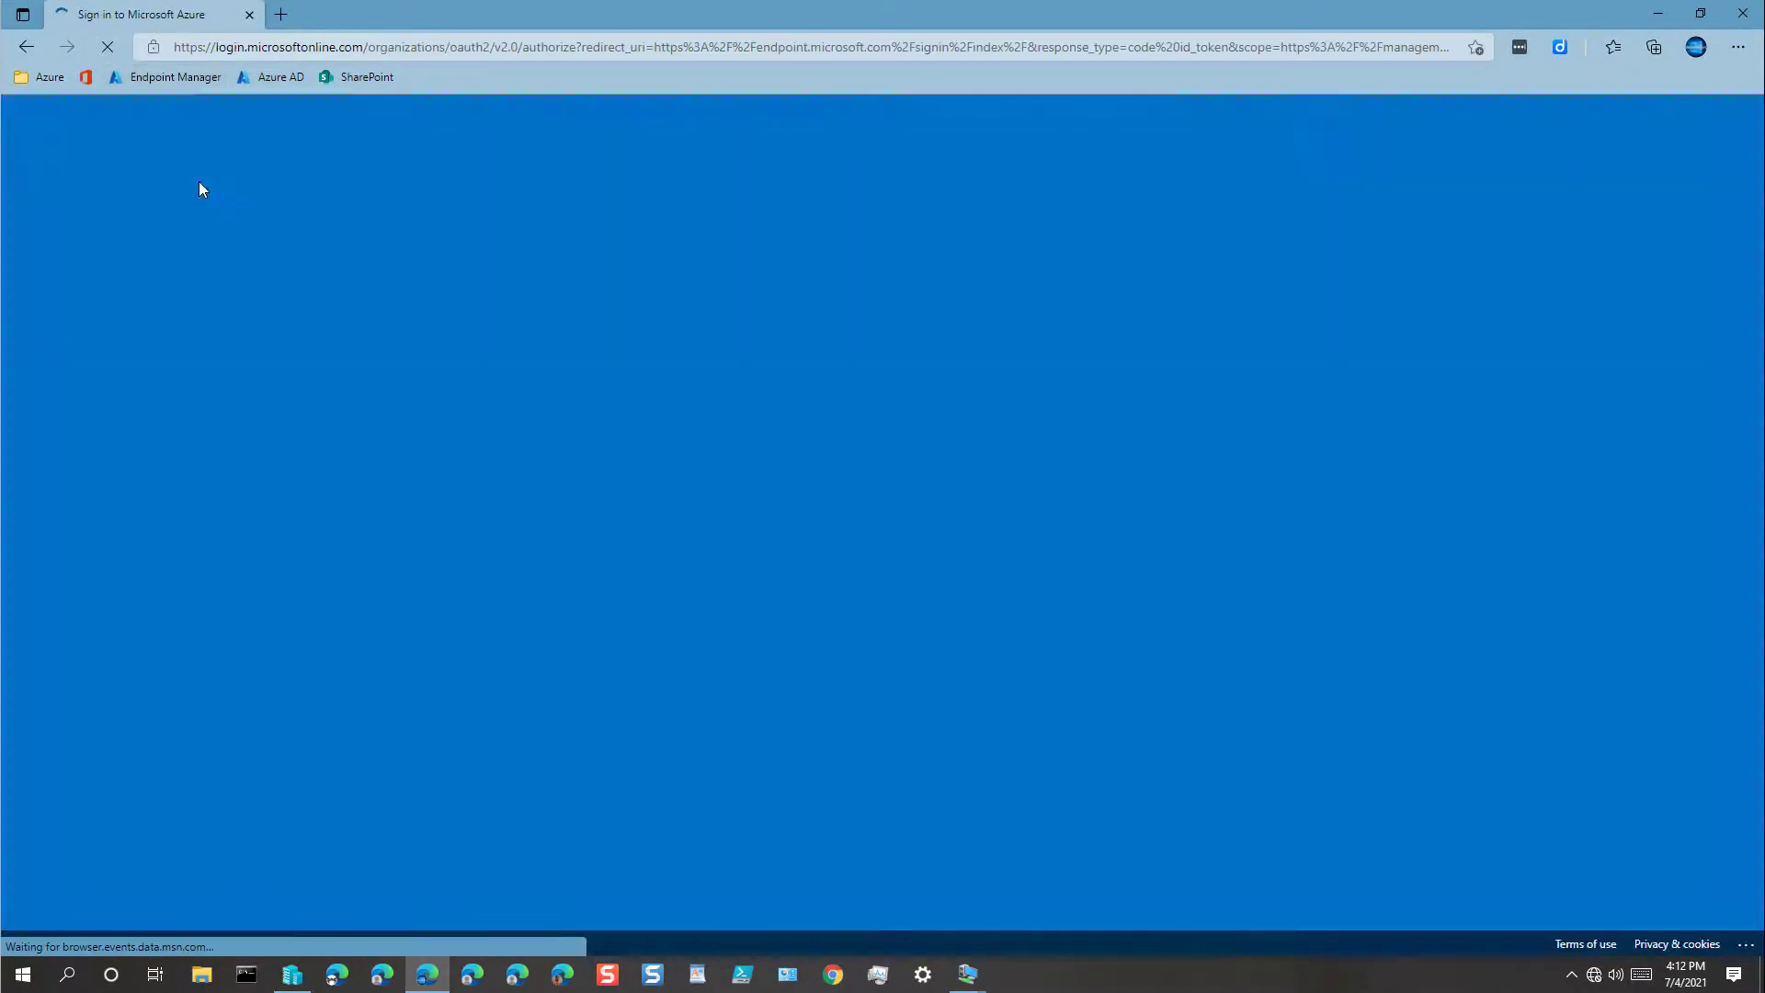
left_click(776, 501)
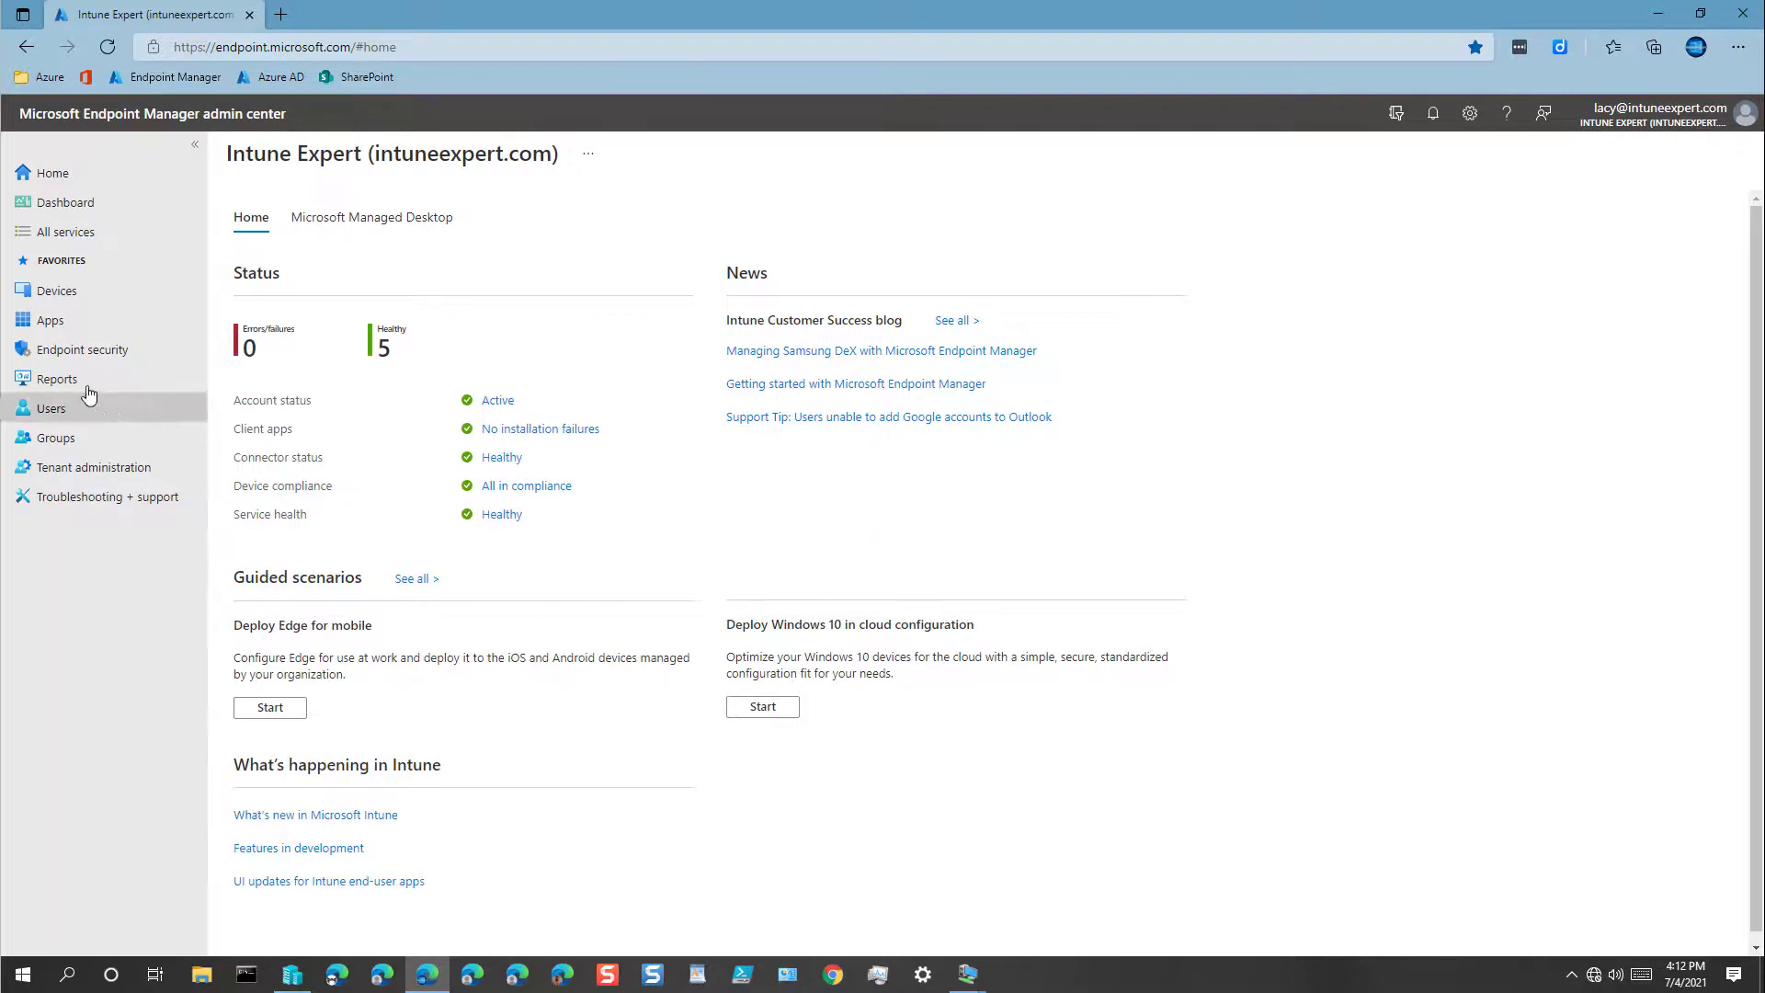
left_click(57, 437)
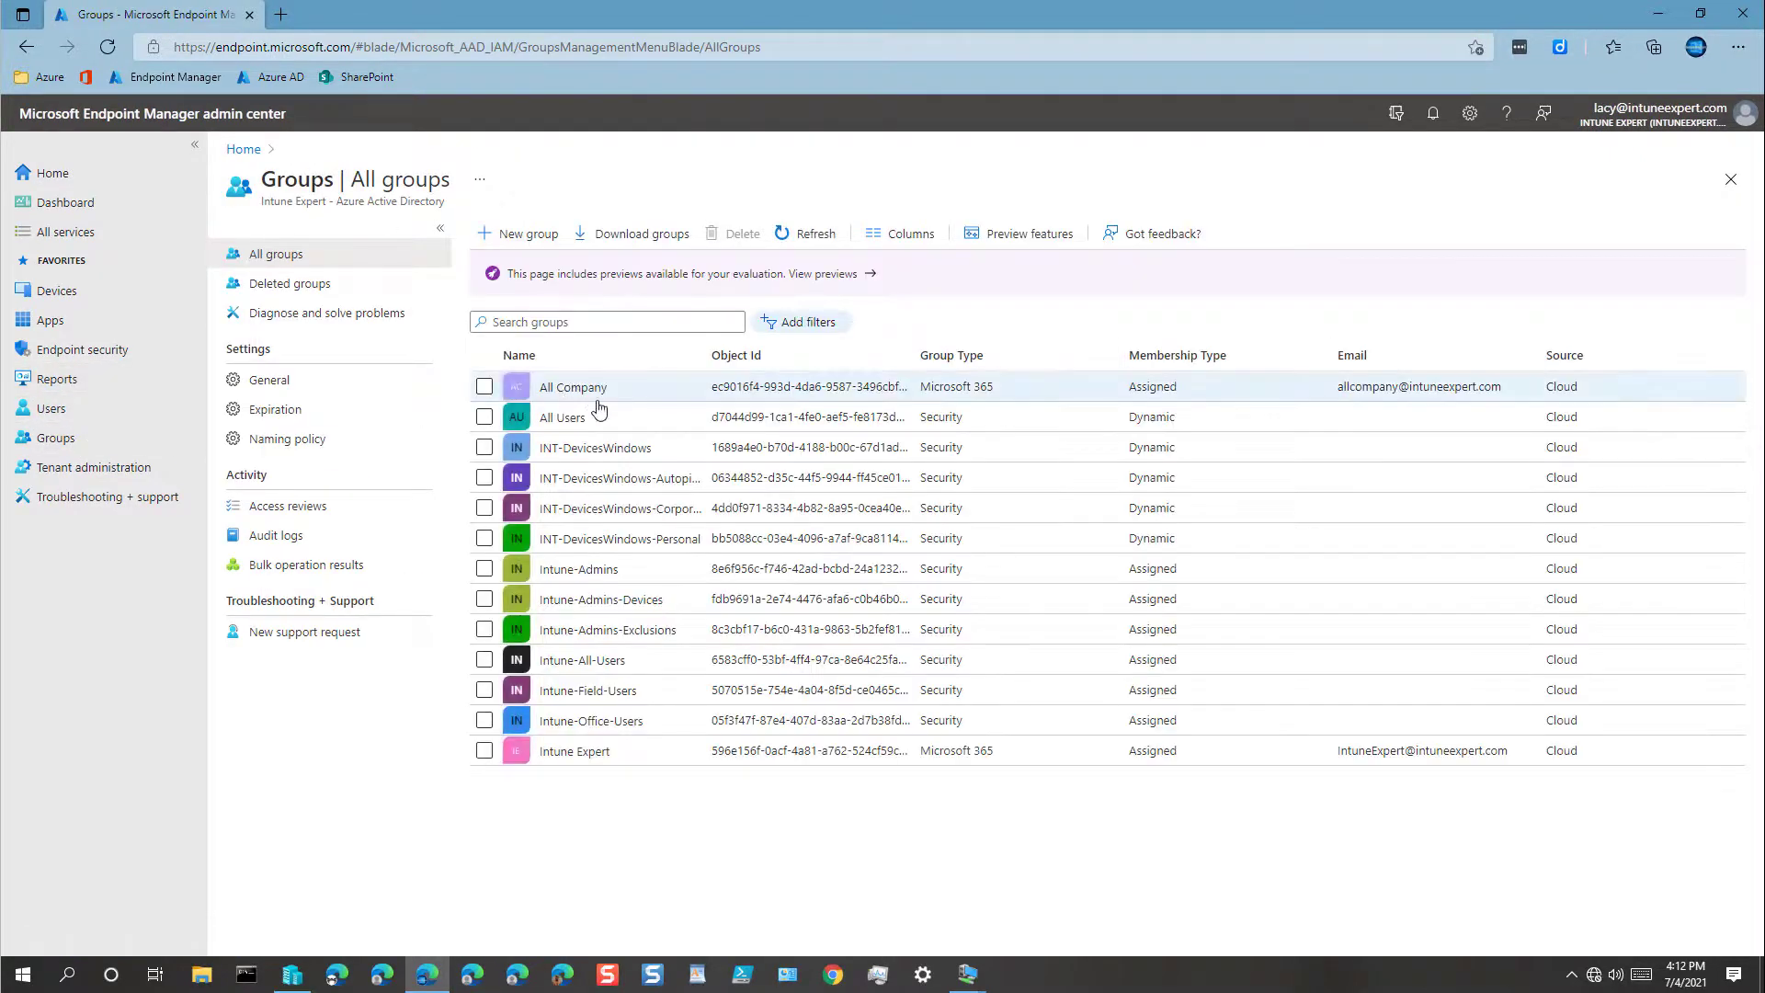
Step: Review the Microsoft 365 Business Premium licence on Intune-All-Users, toggling the Microsoft Intune service off and back on
left_click(596, 661)
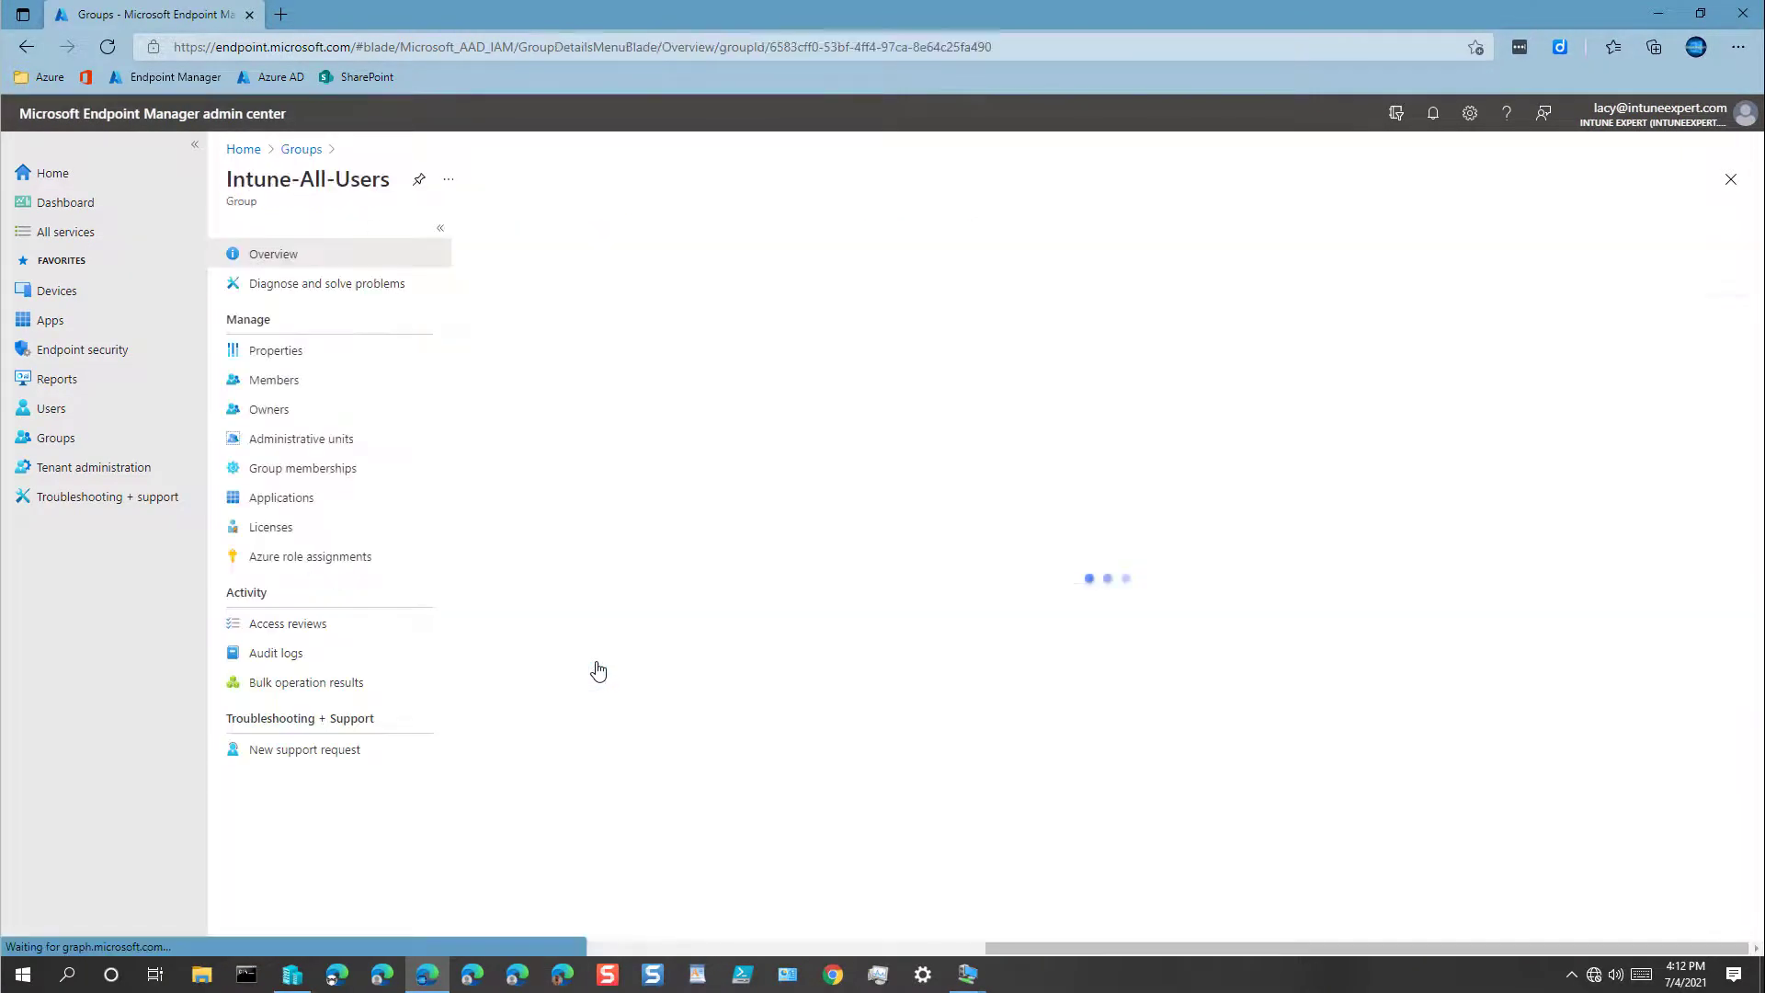
left_click(275, 529)
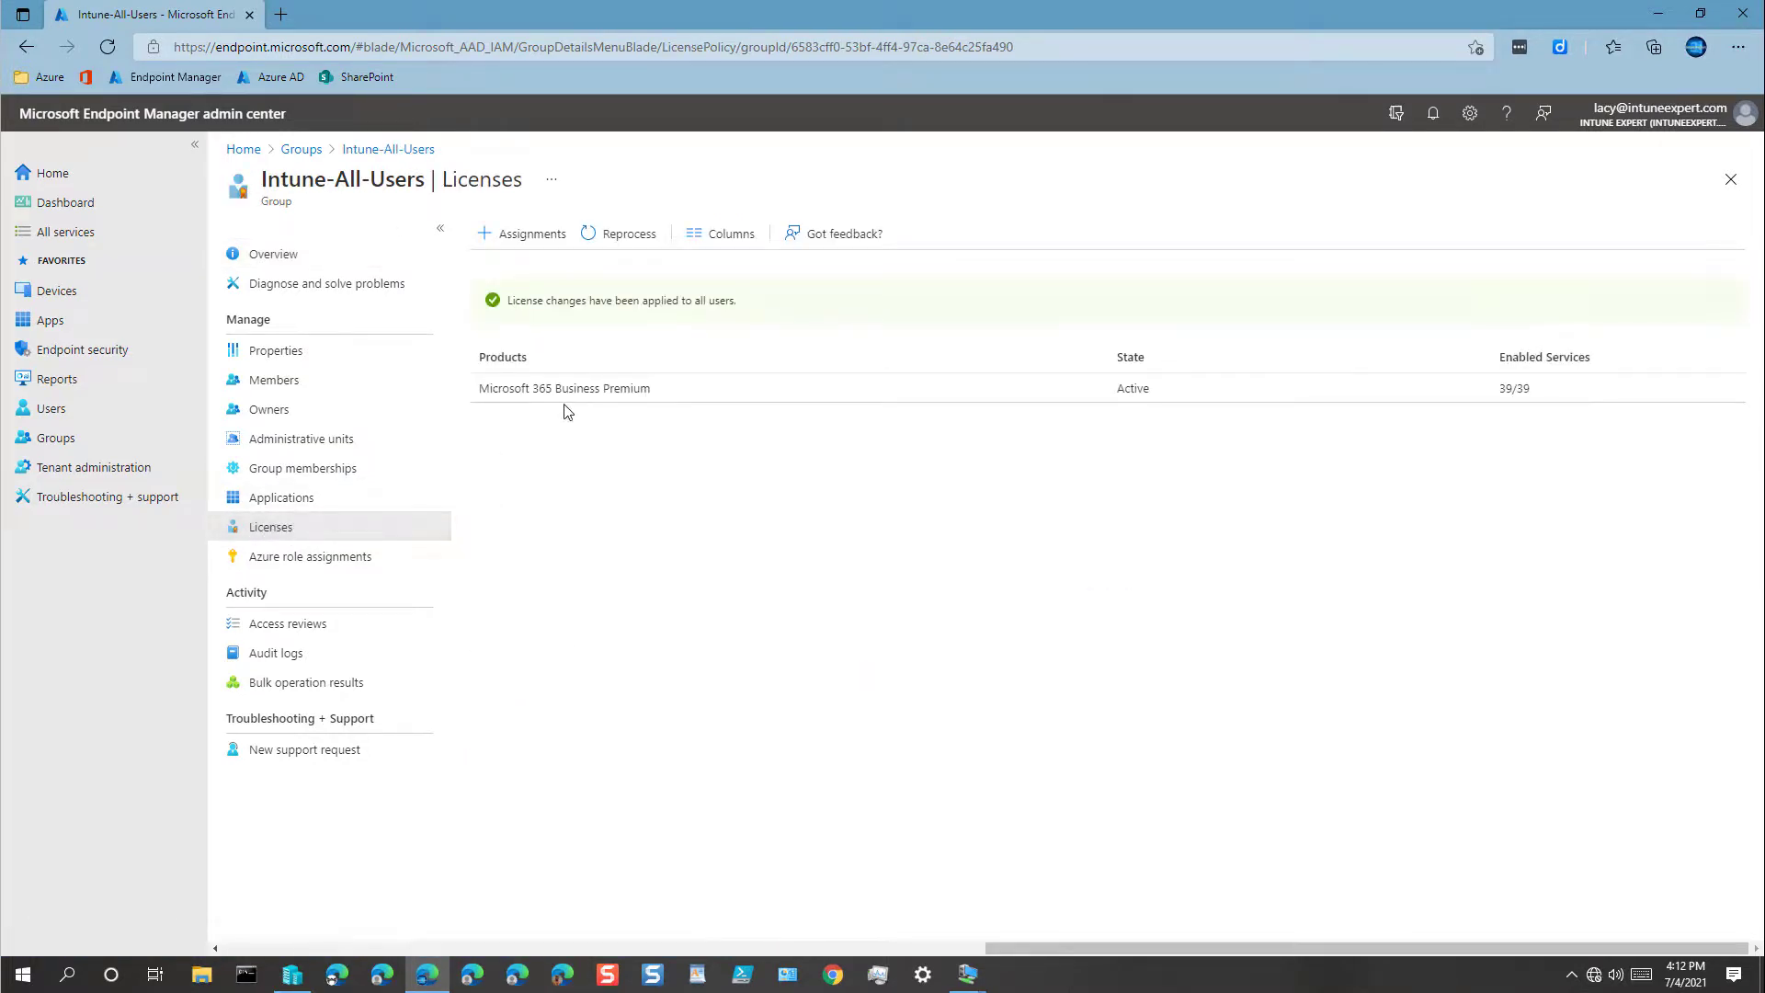
left_click(568, 393)
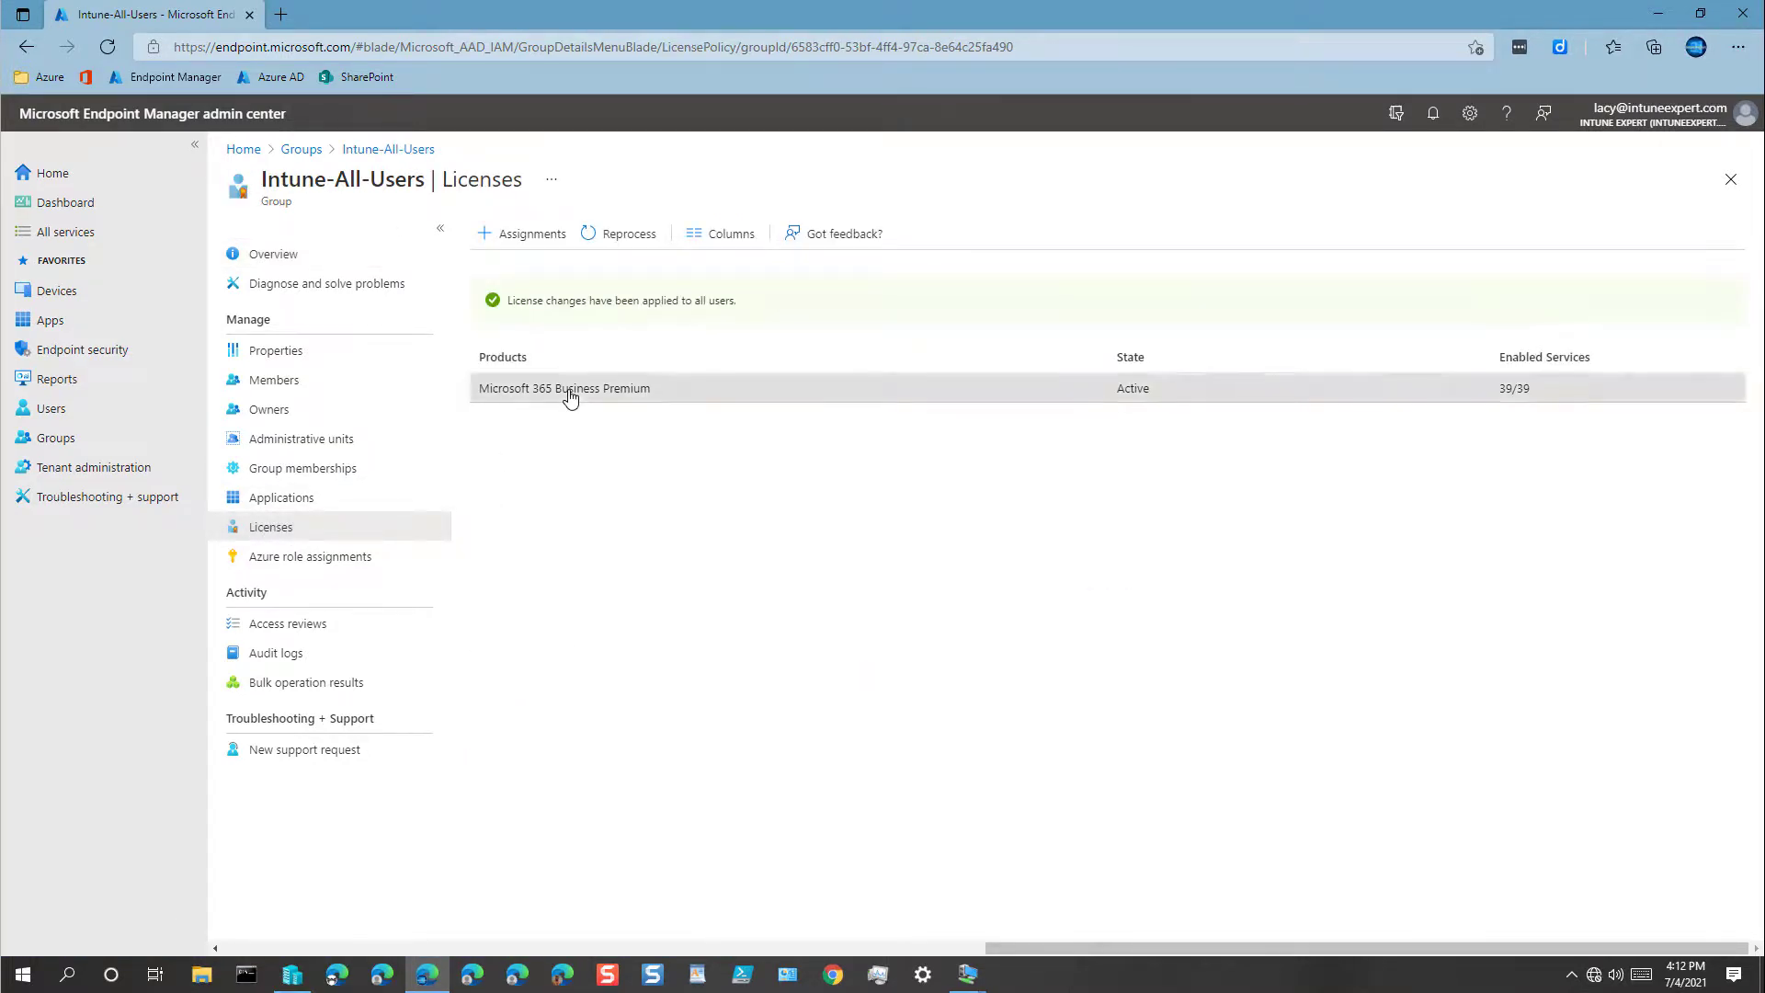
scroll(437, 569, "down", 1)
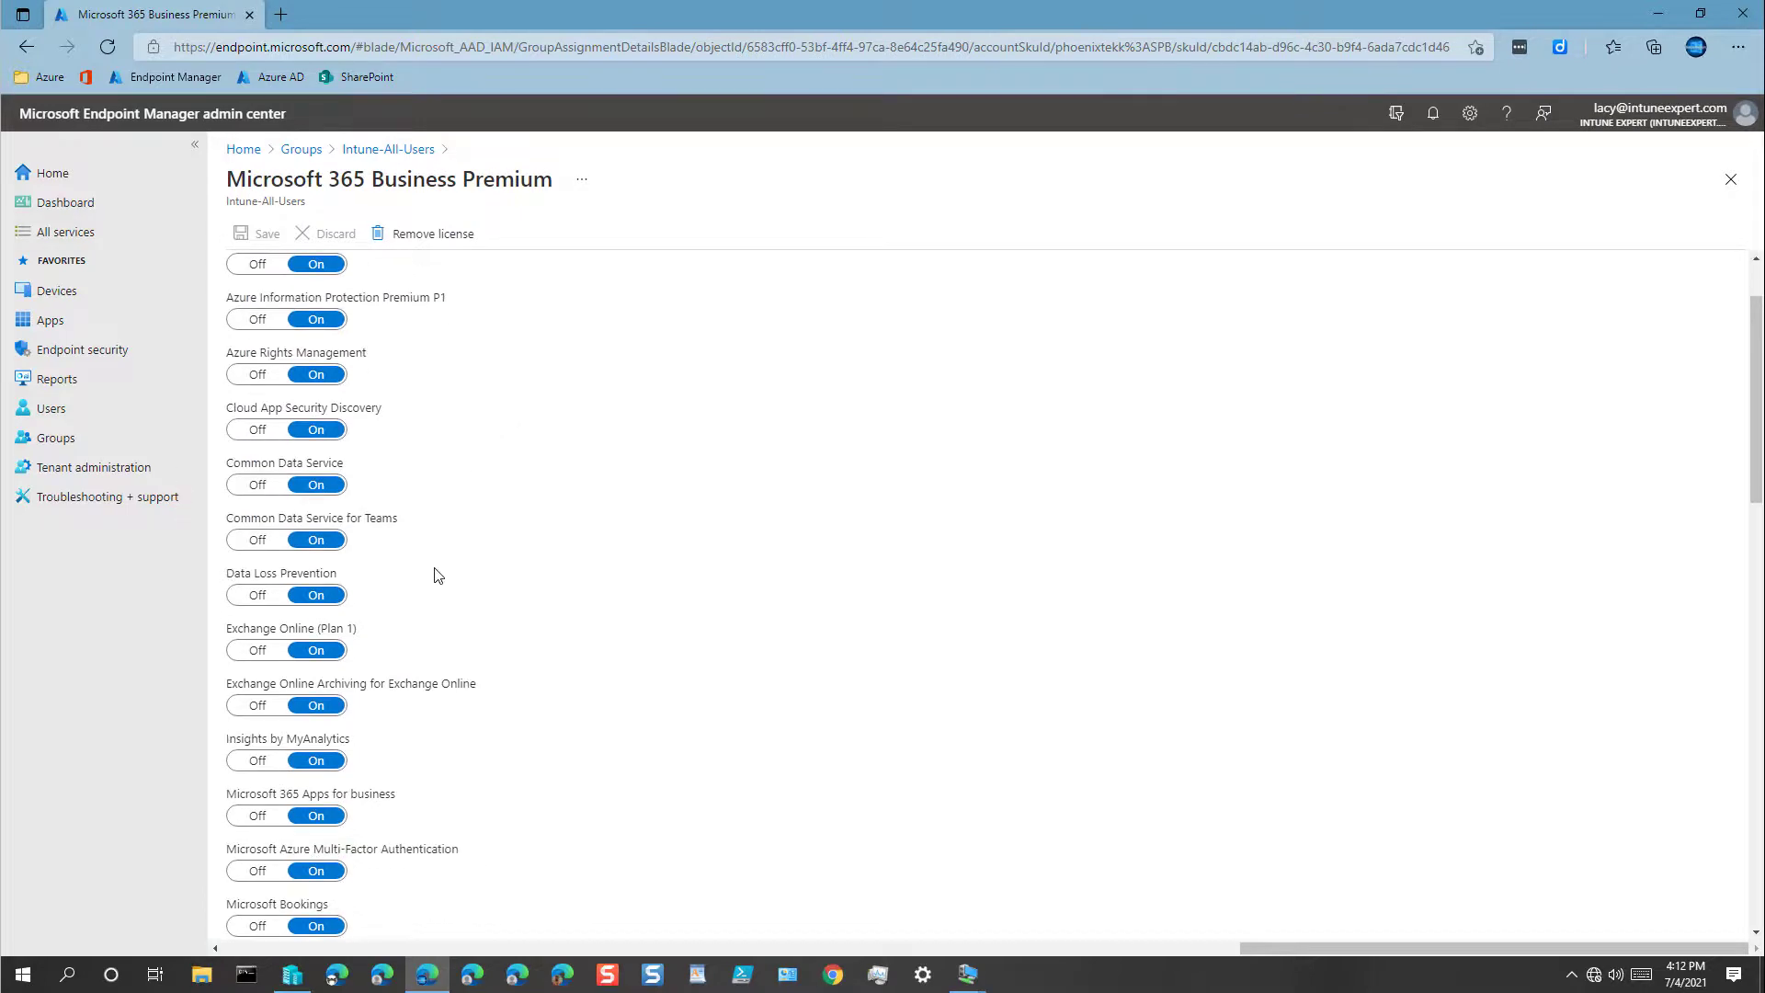
scroll(439, 575, "down", 3)
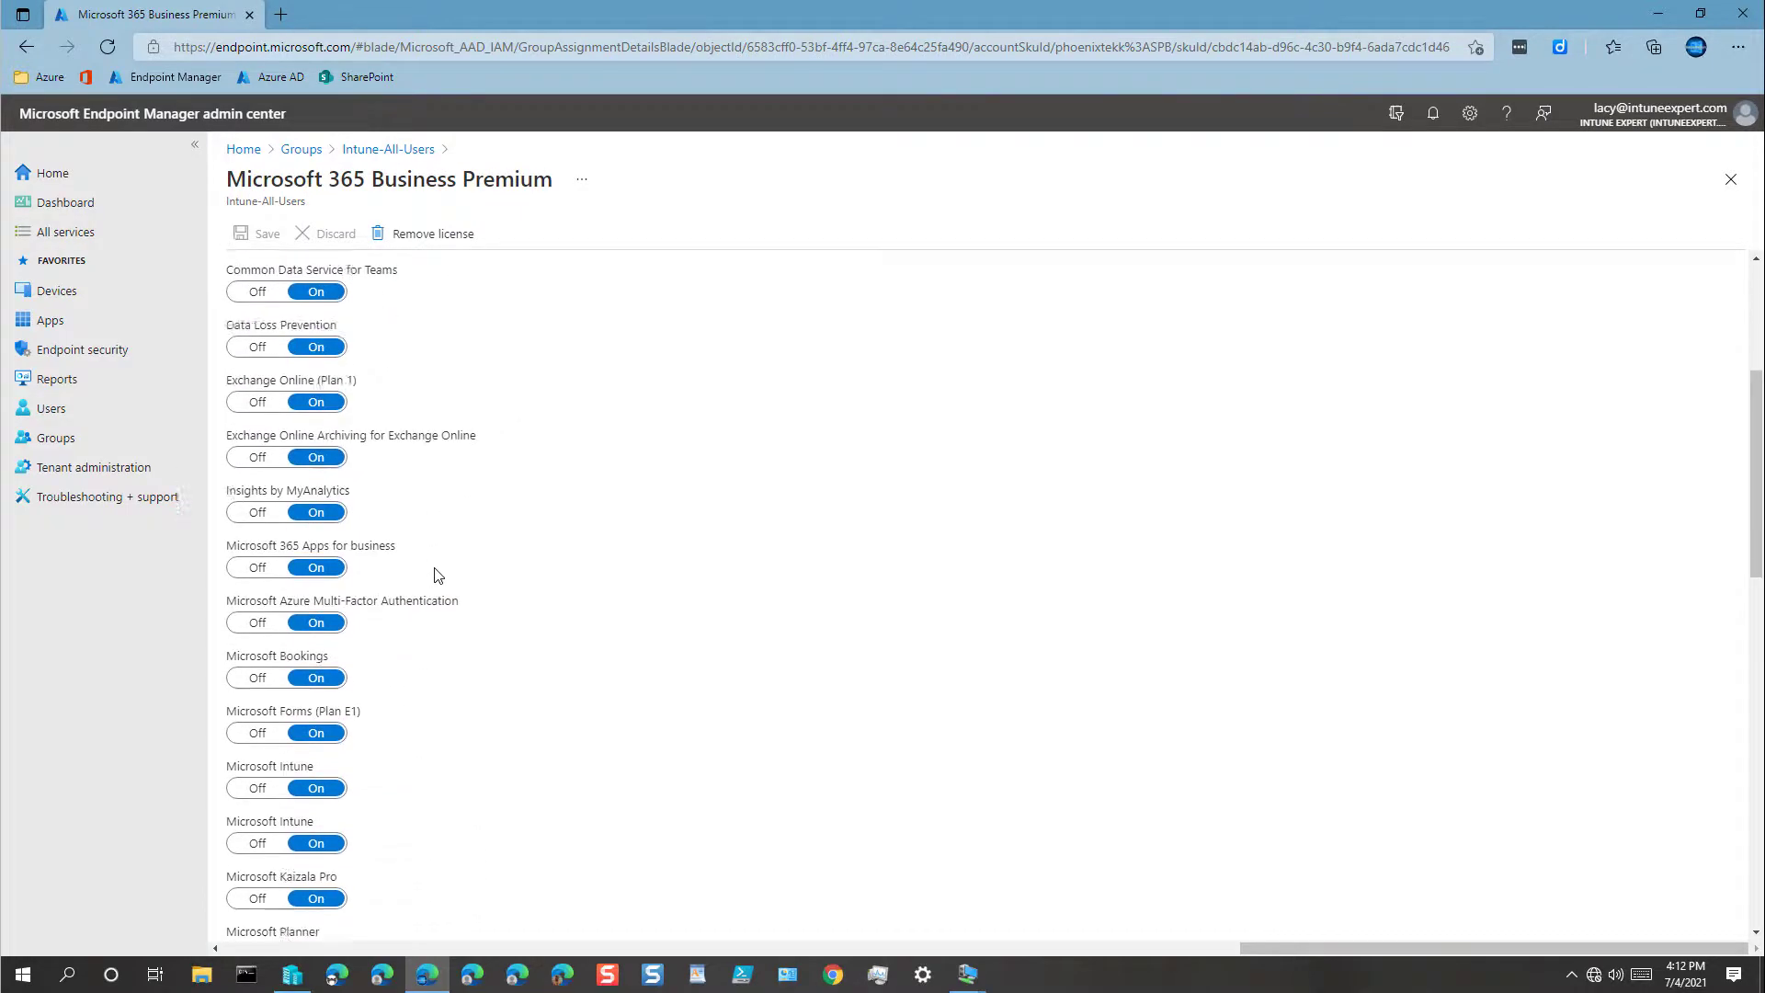
left_click(258, 782)
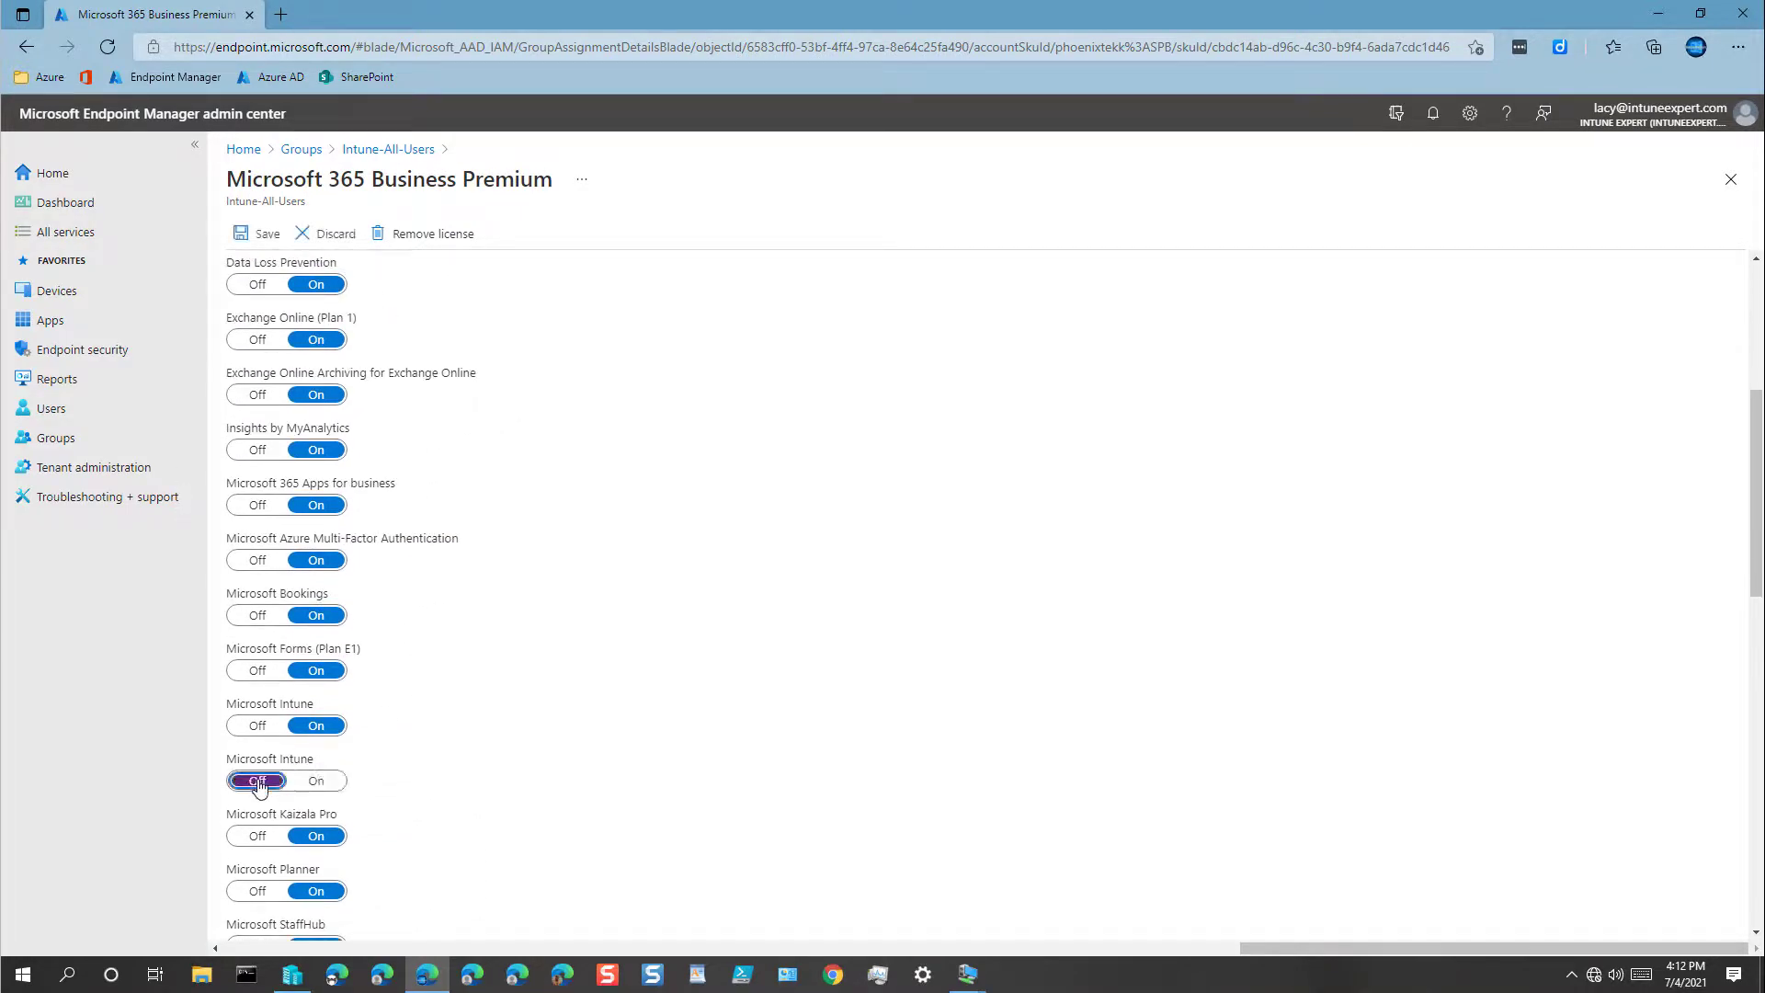
left_click(324, 782)
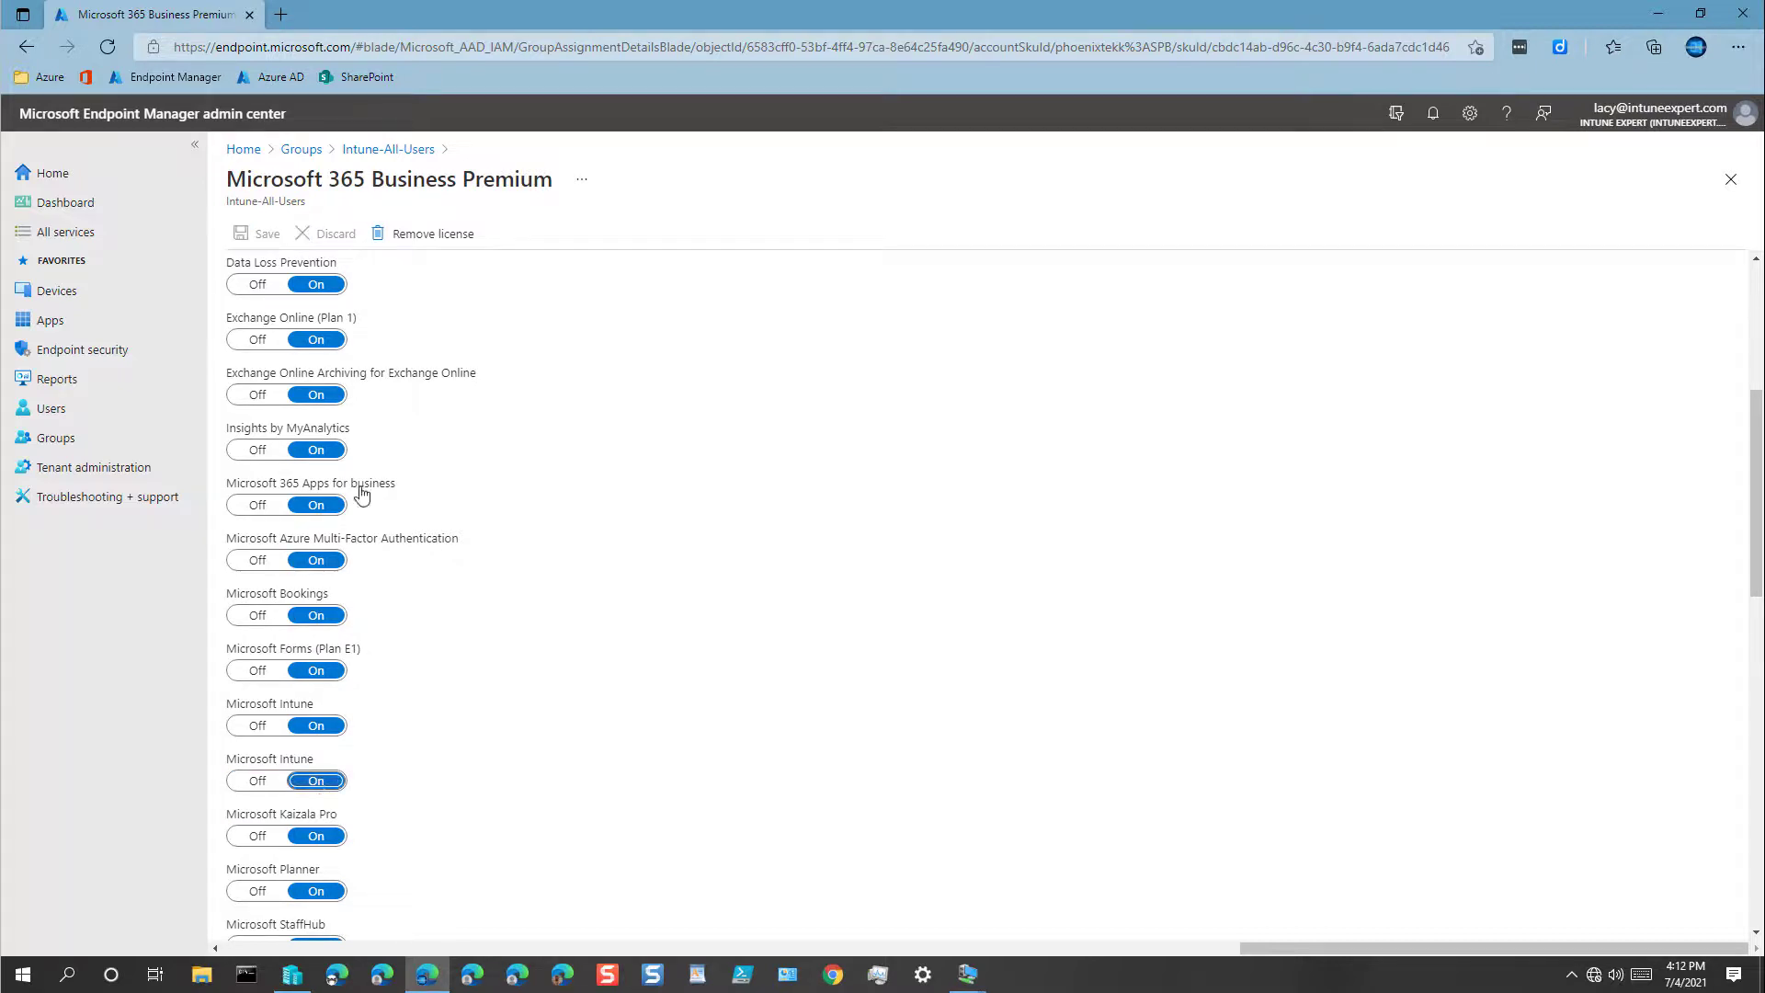
left_click(416, 151)
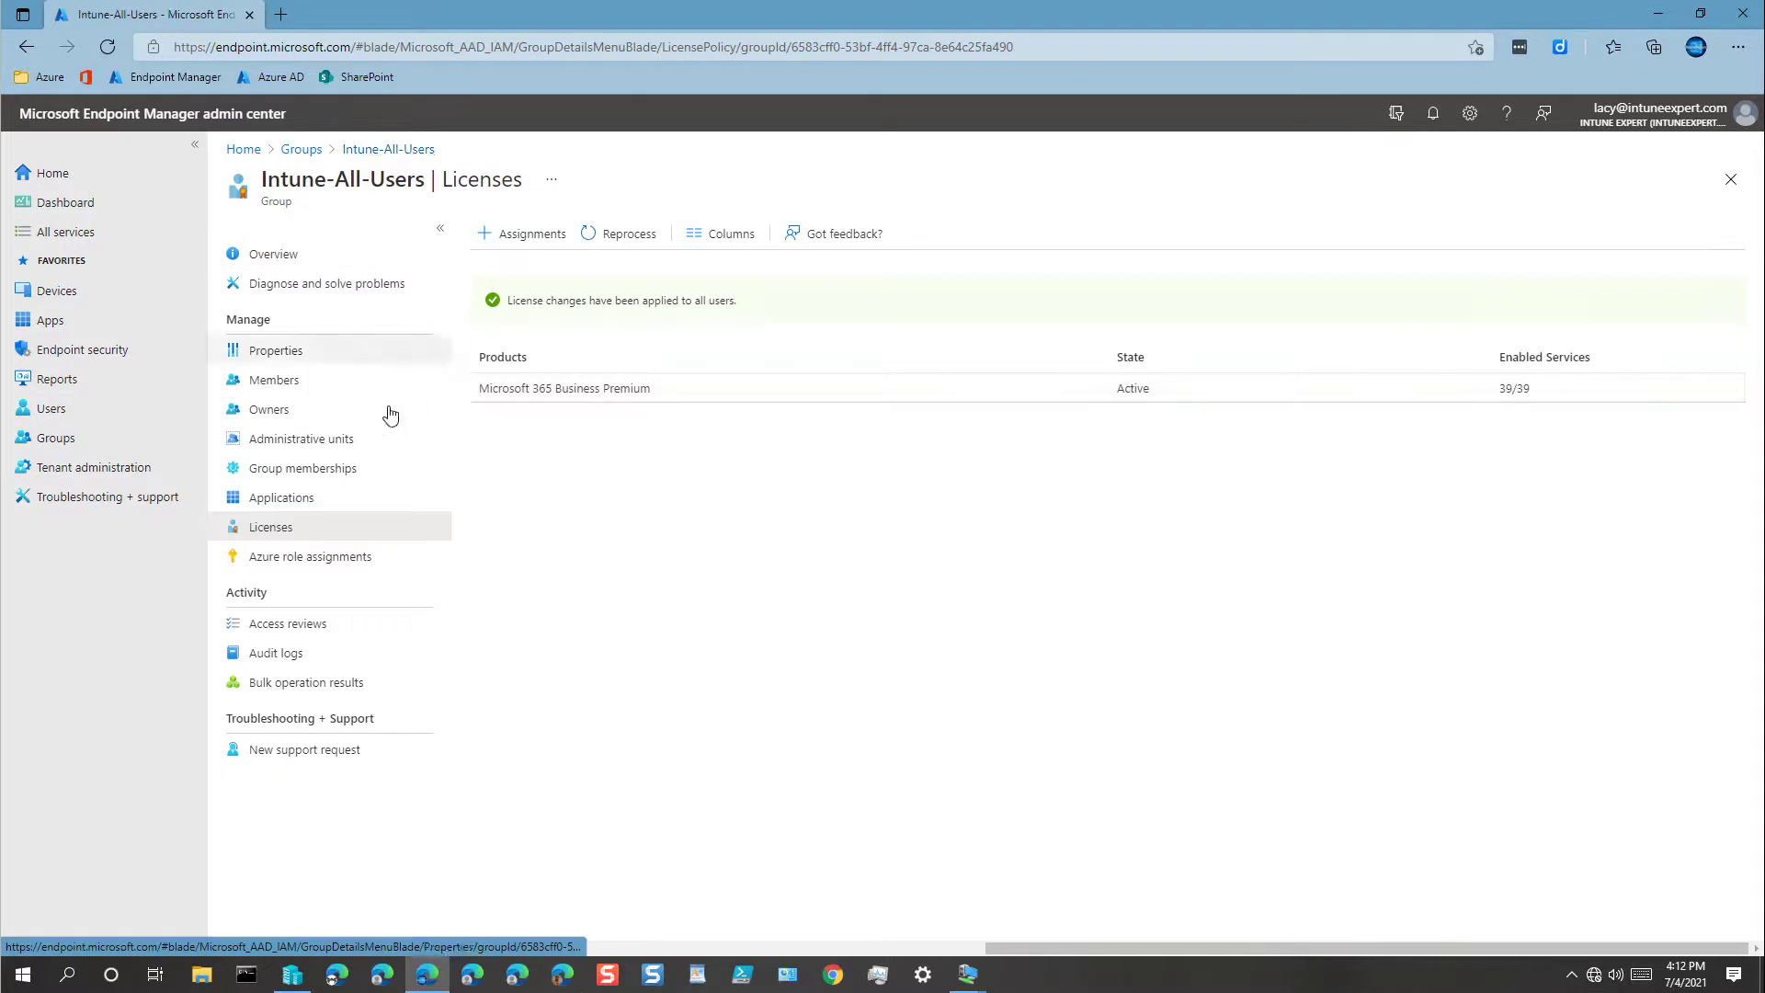
Step: Add the admin user account as a member of the group, then go back to the home dashboard
left_click(294, 389)
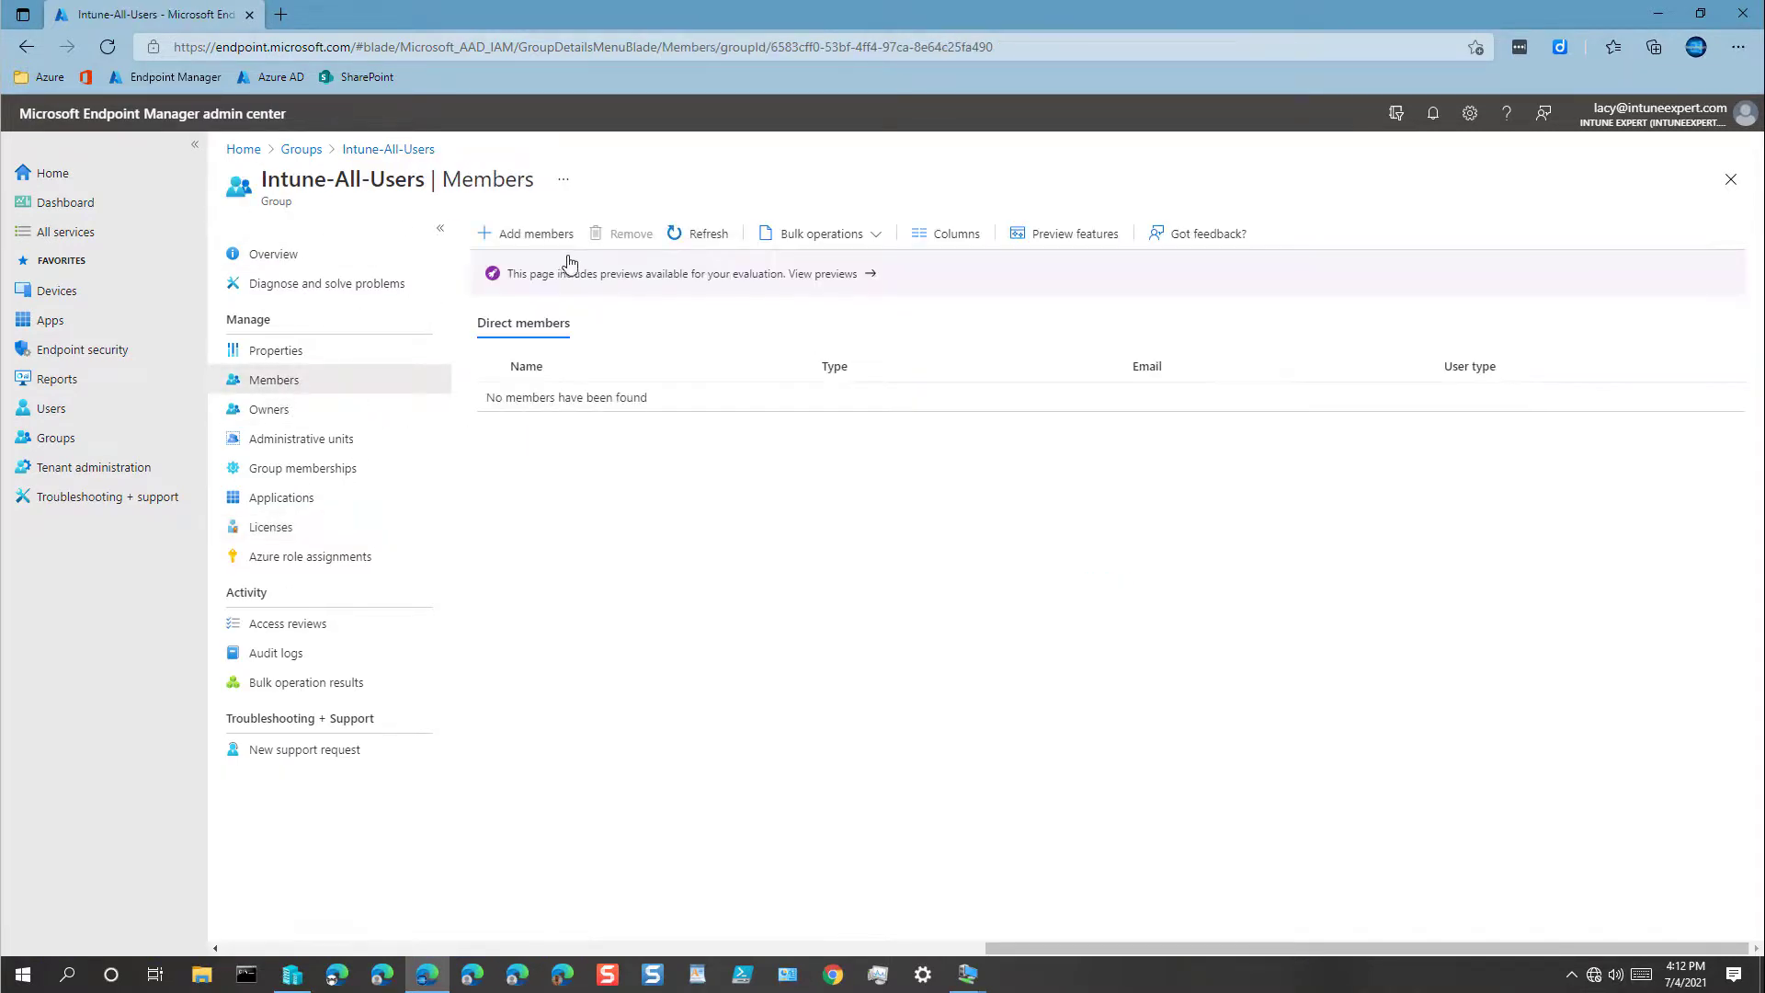
left_click(536, 233)
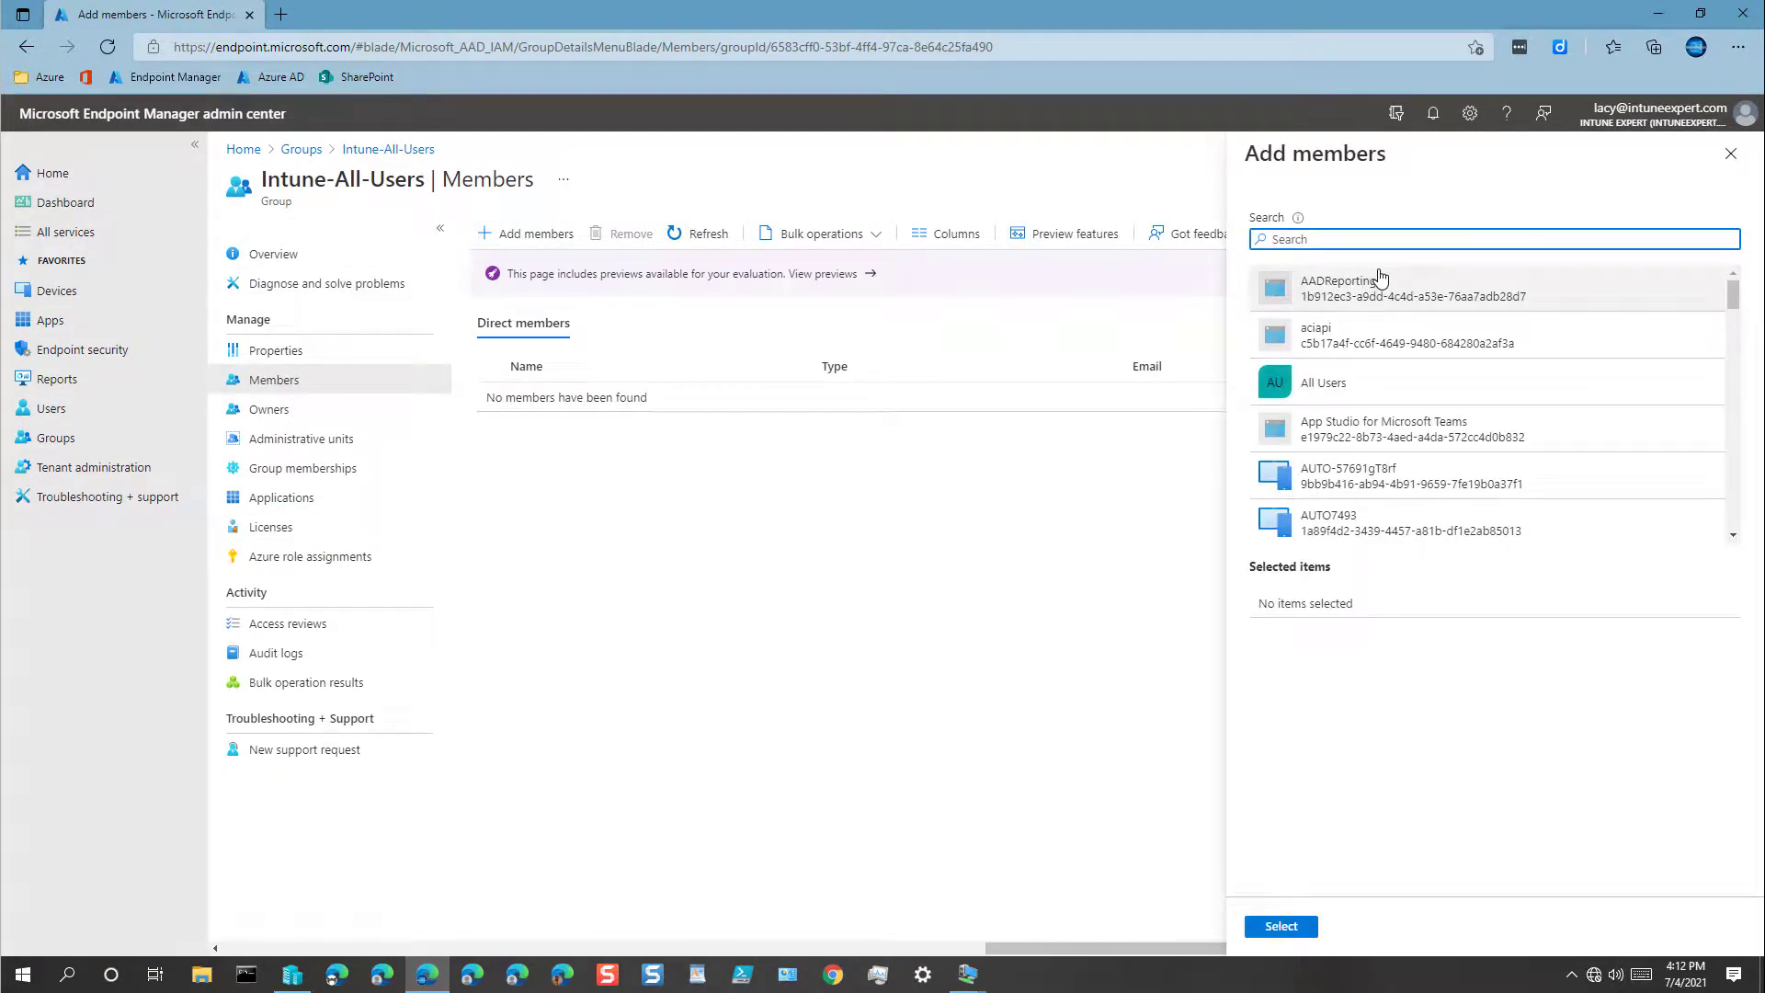
type("lacy")
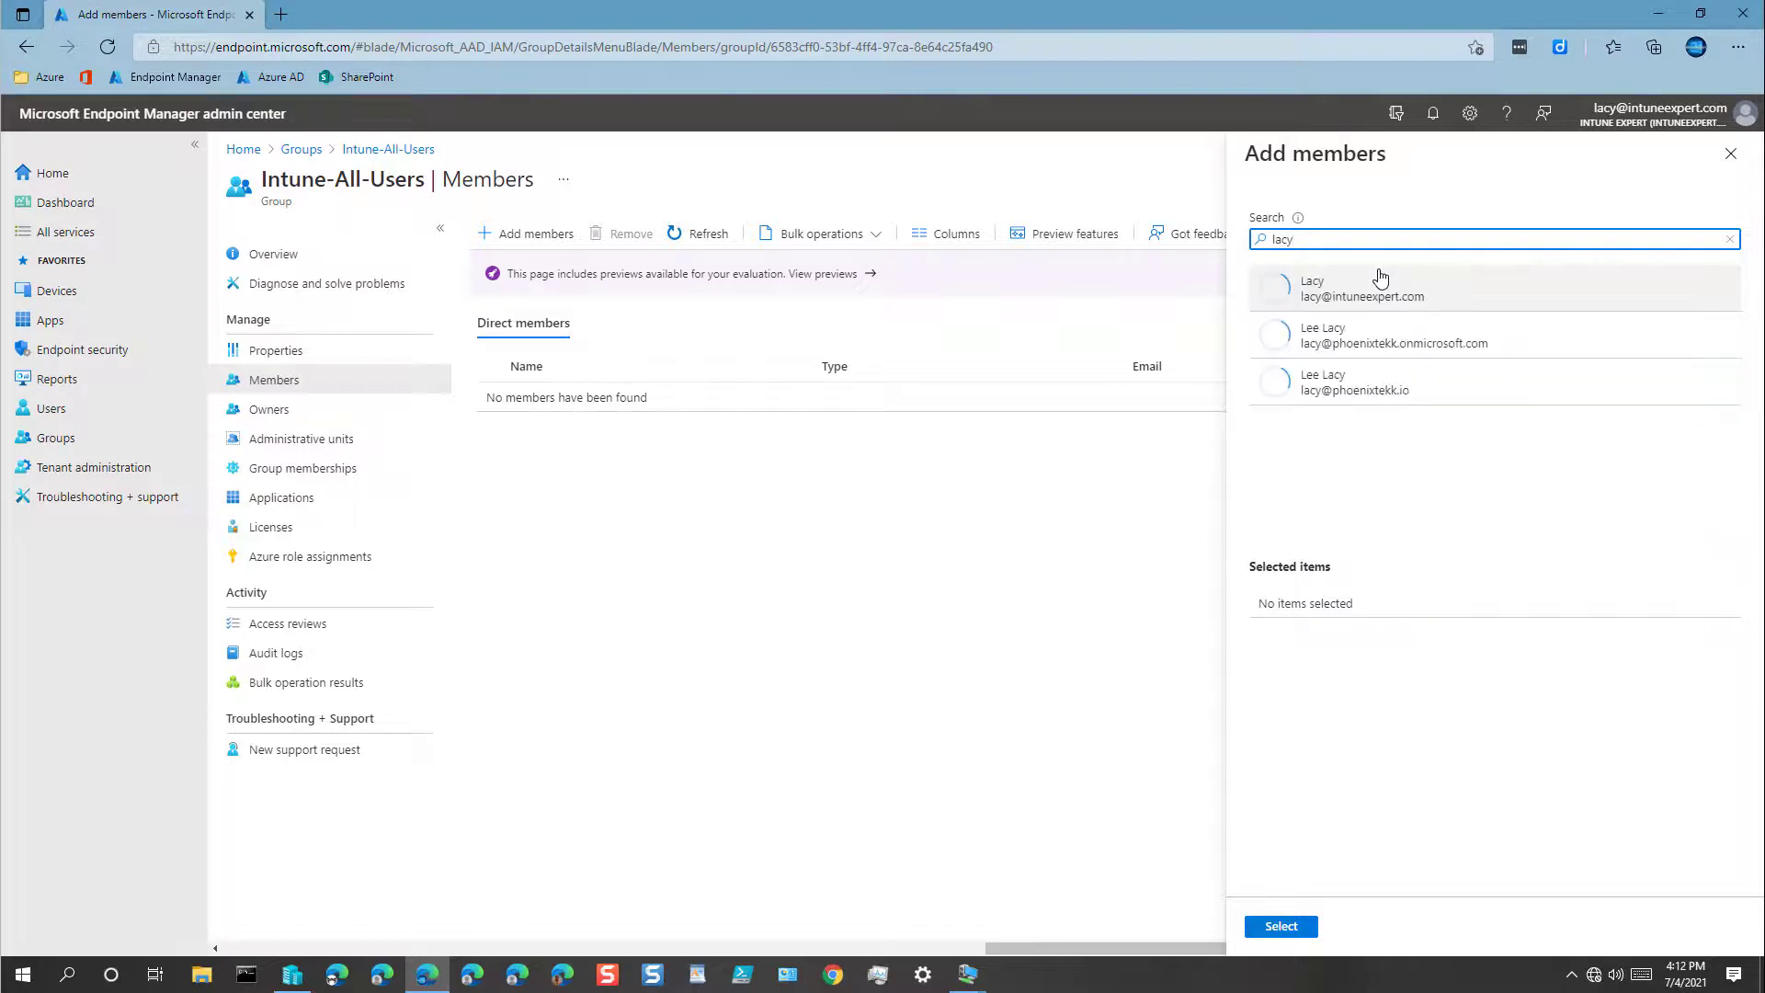
left_click(1379, 285)
left_click(1280, 927)
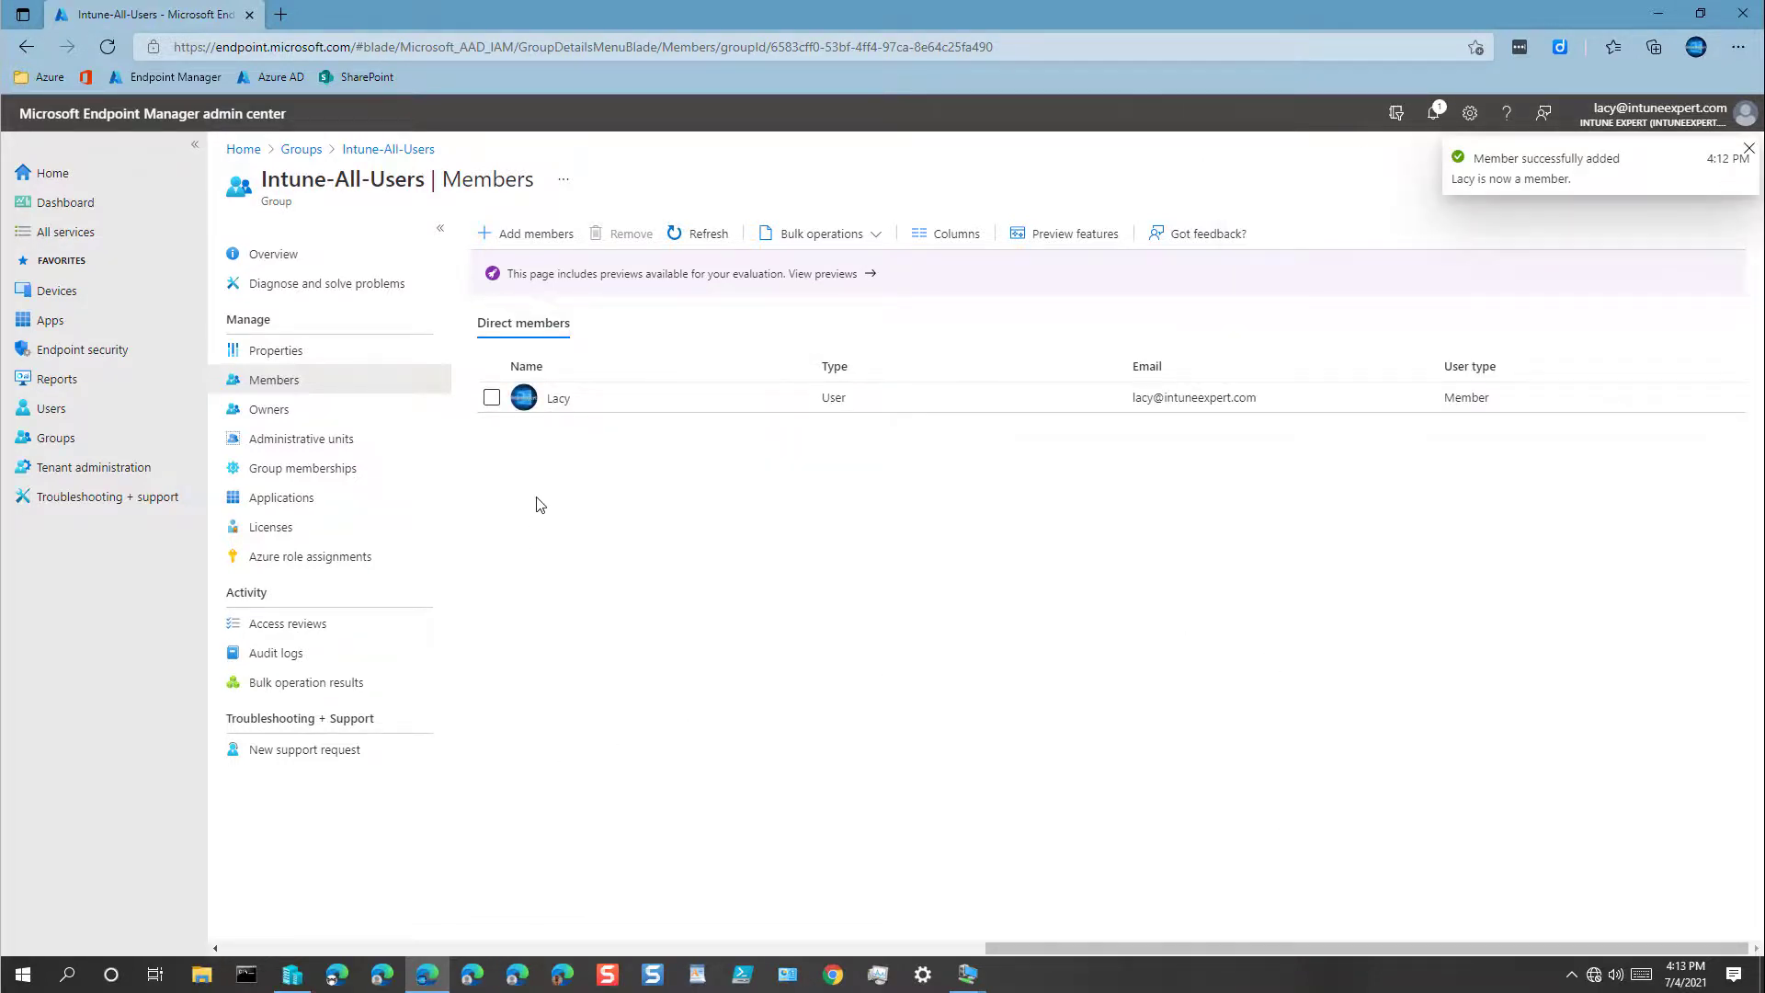
left_click(53, 174)
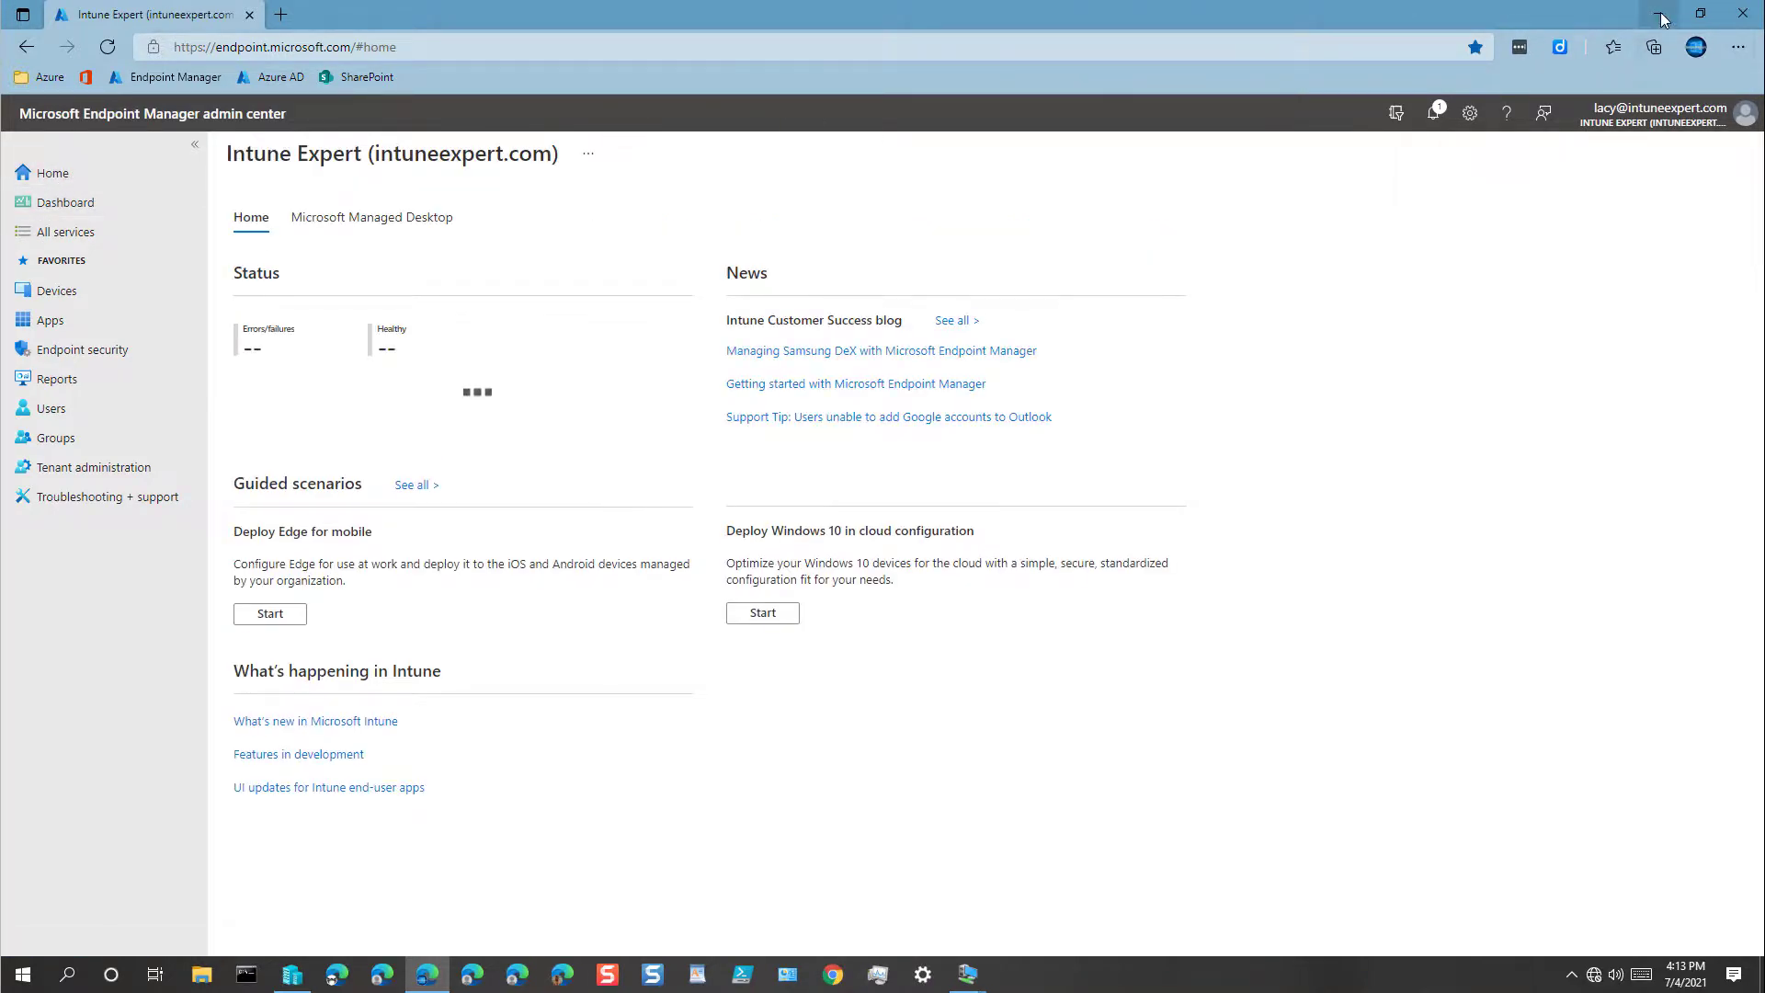
left_click(1660, 15)
Step: Start the VM21H1ENT01 virtual machine and decline the Toggle Keys prompt
left_click(297, 285)
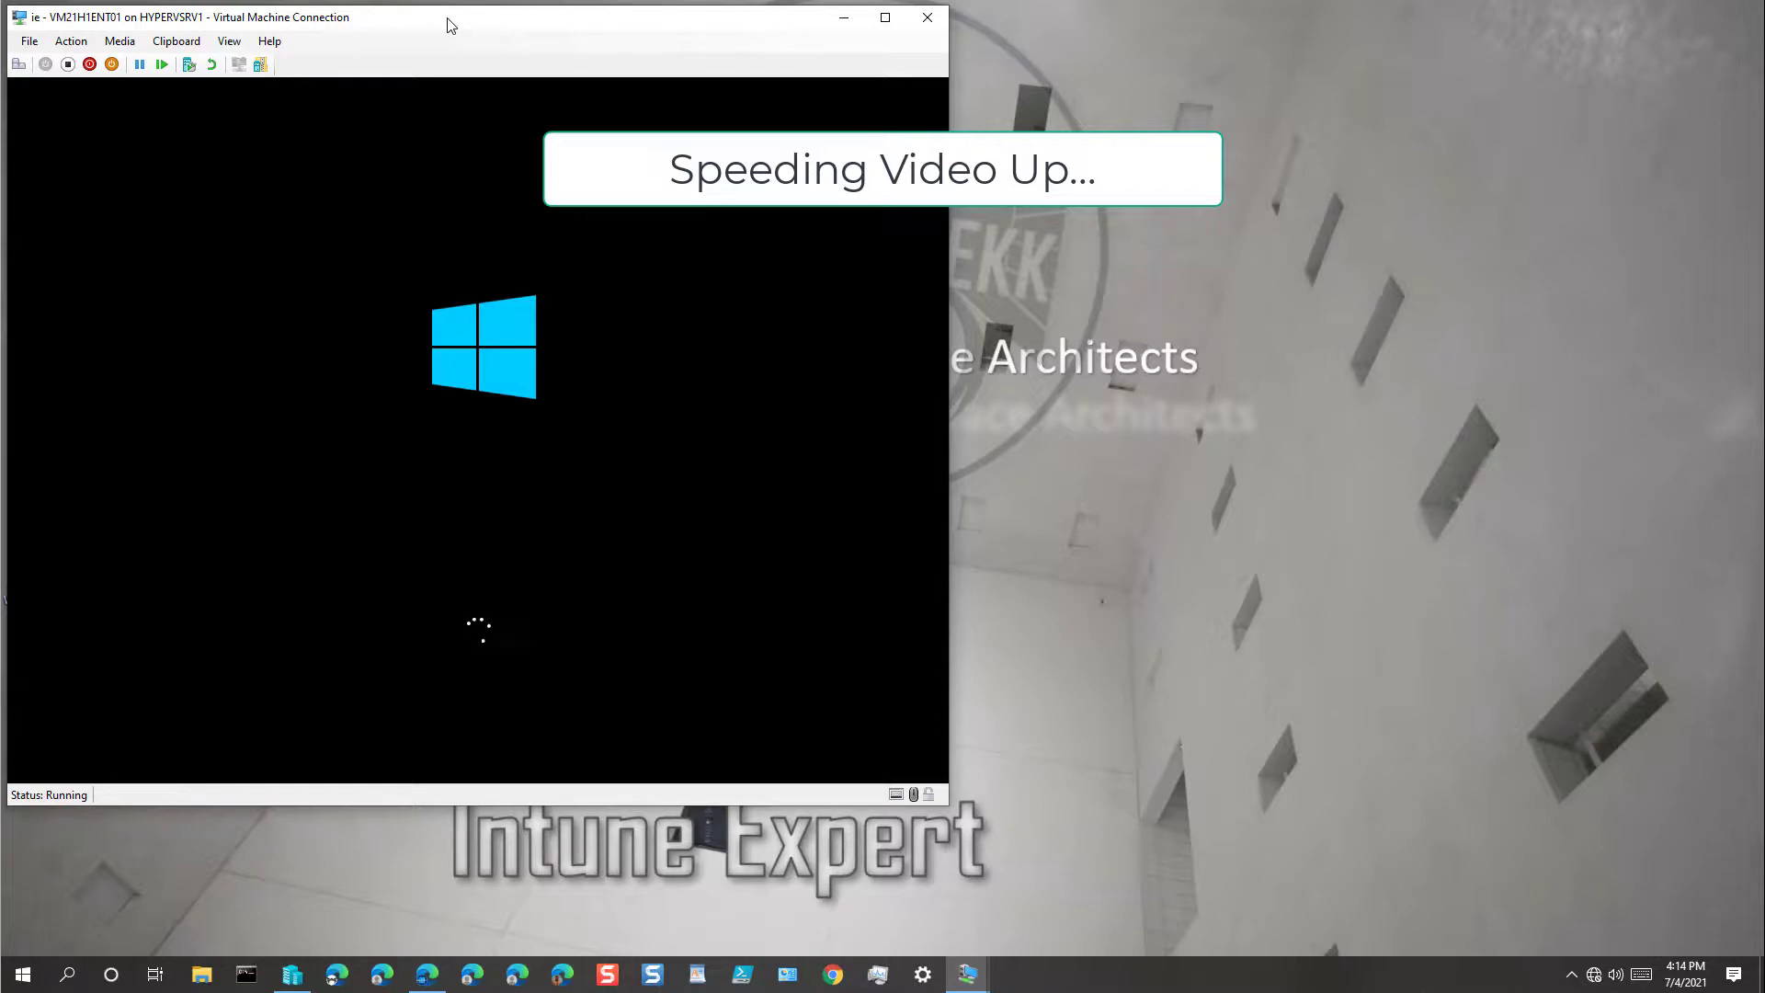
key("Num_Lock")
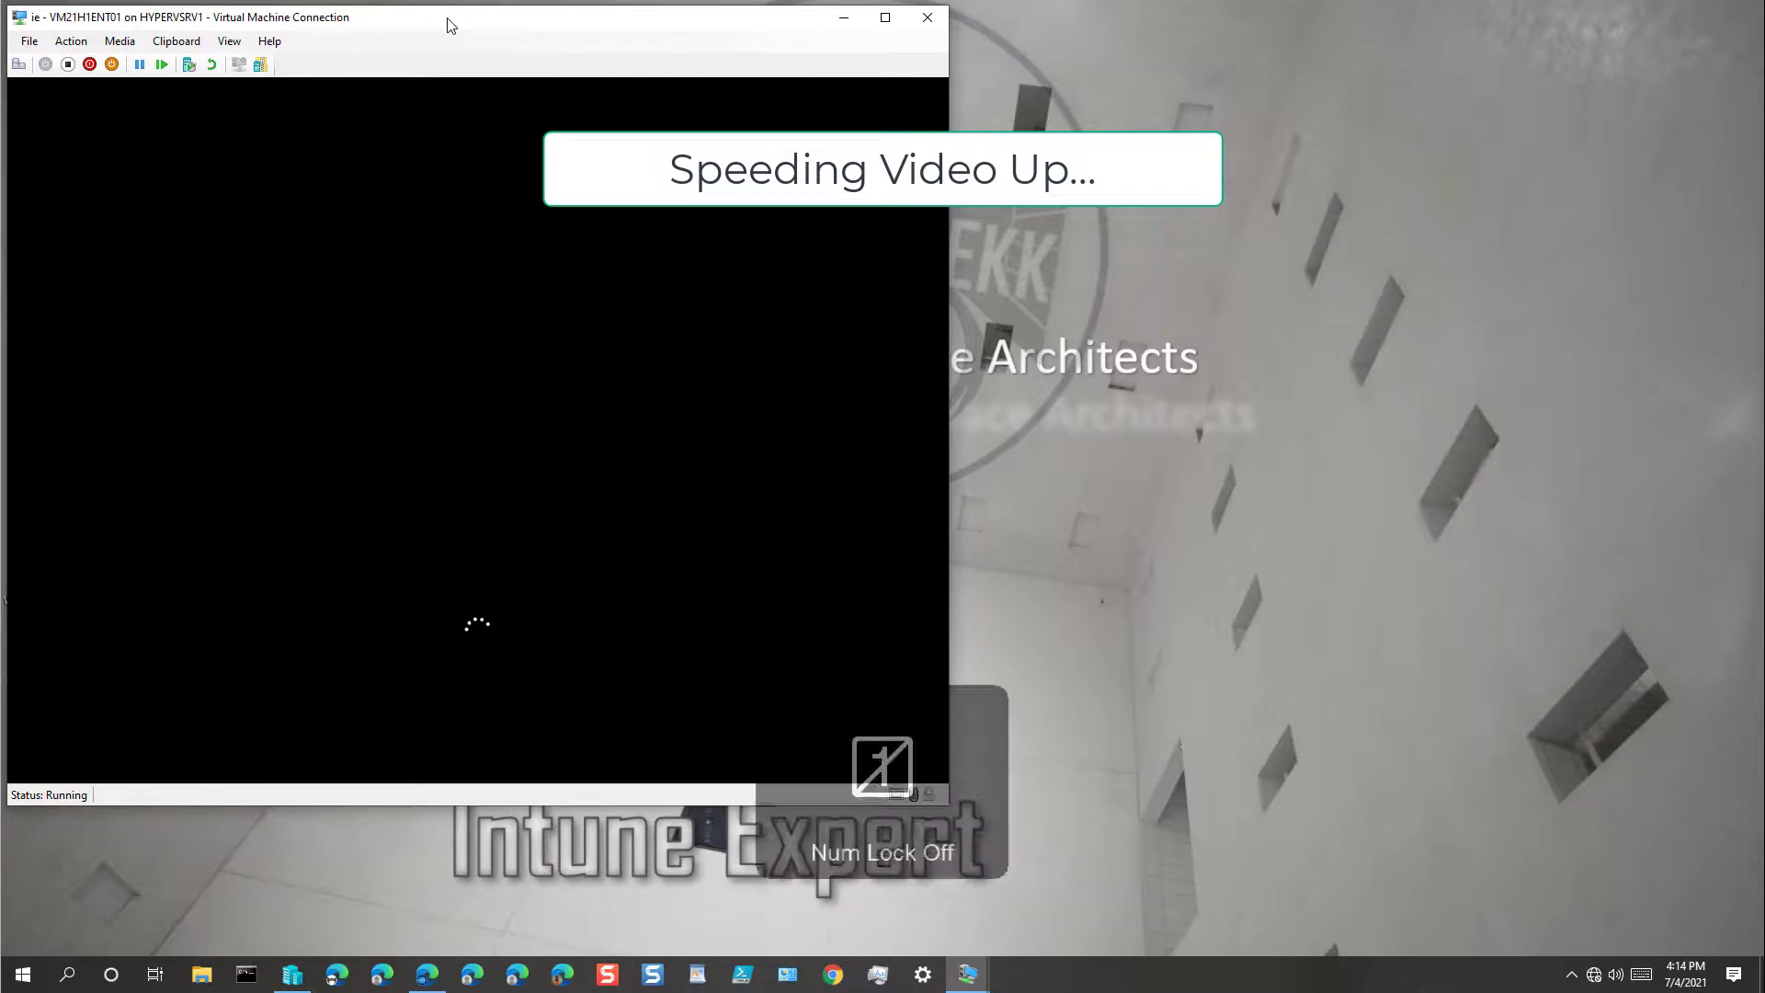
left_click(488, 261)
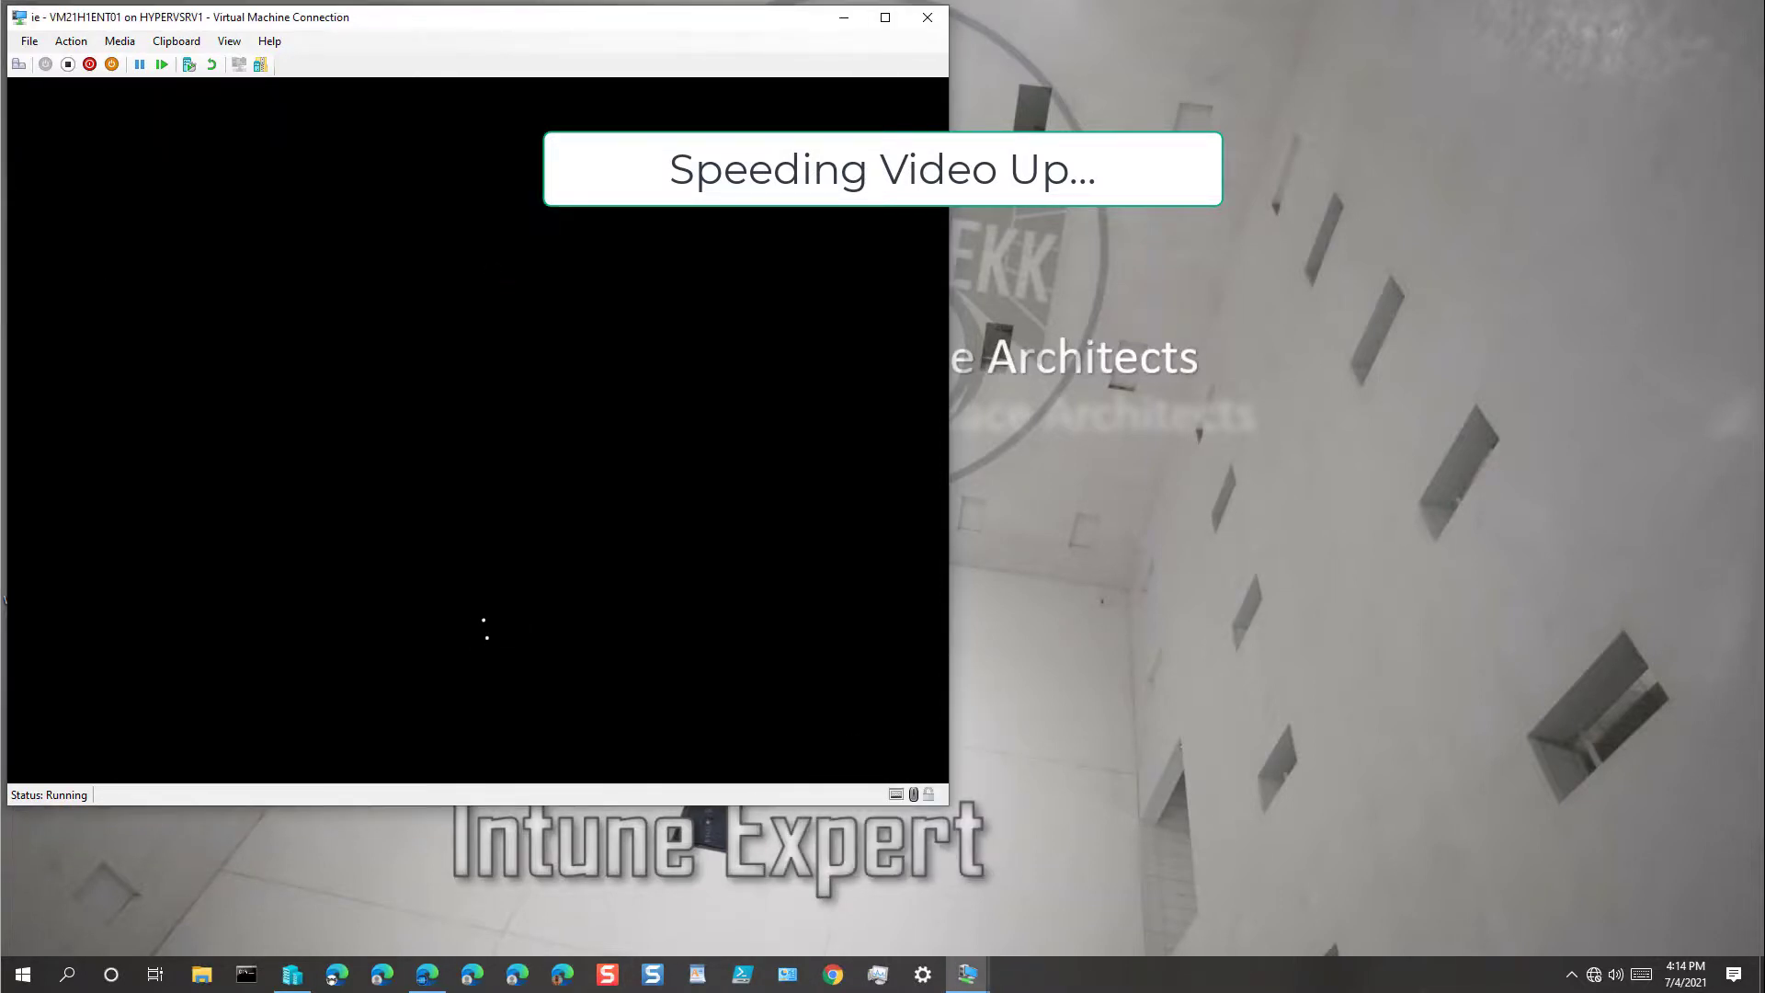
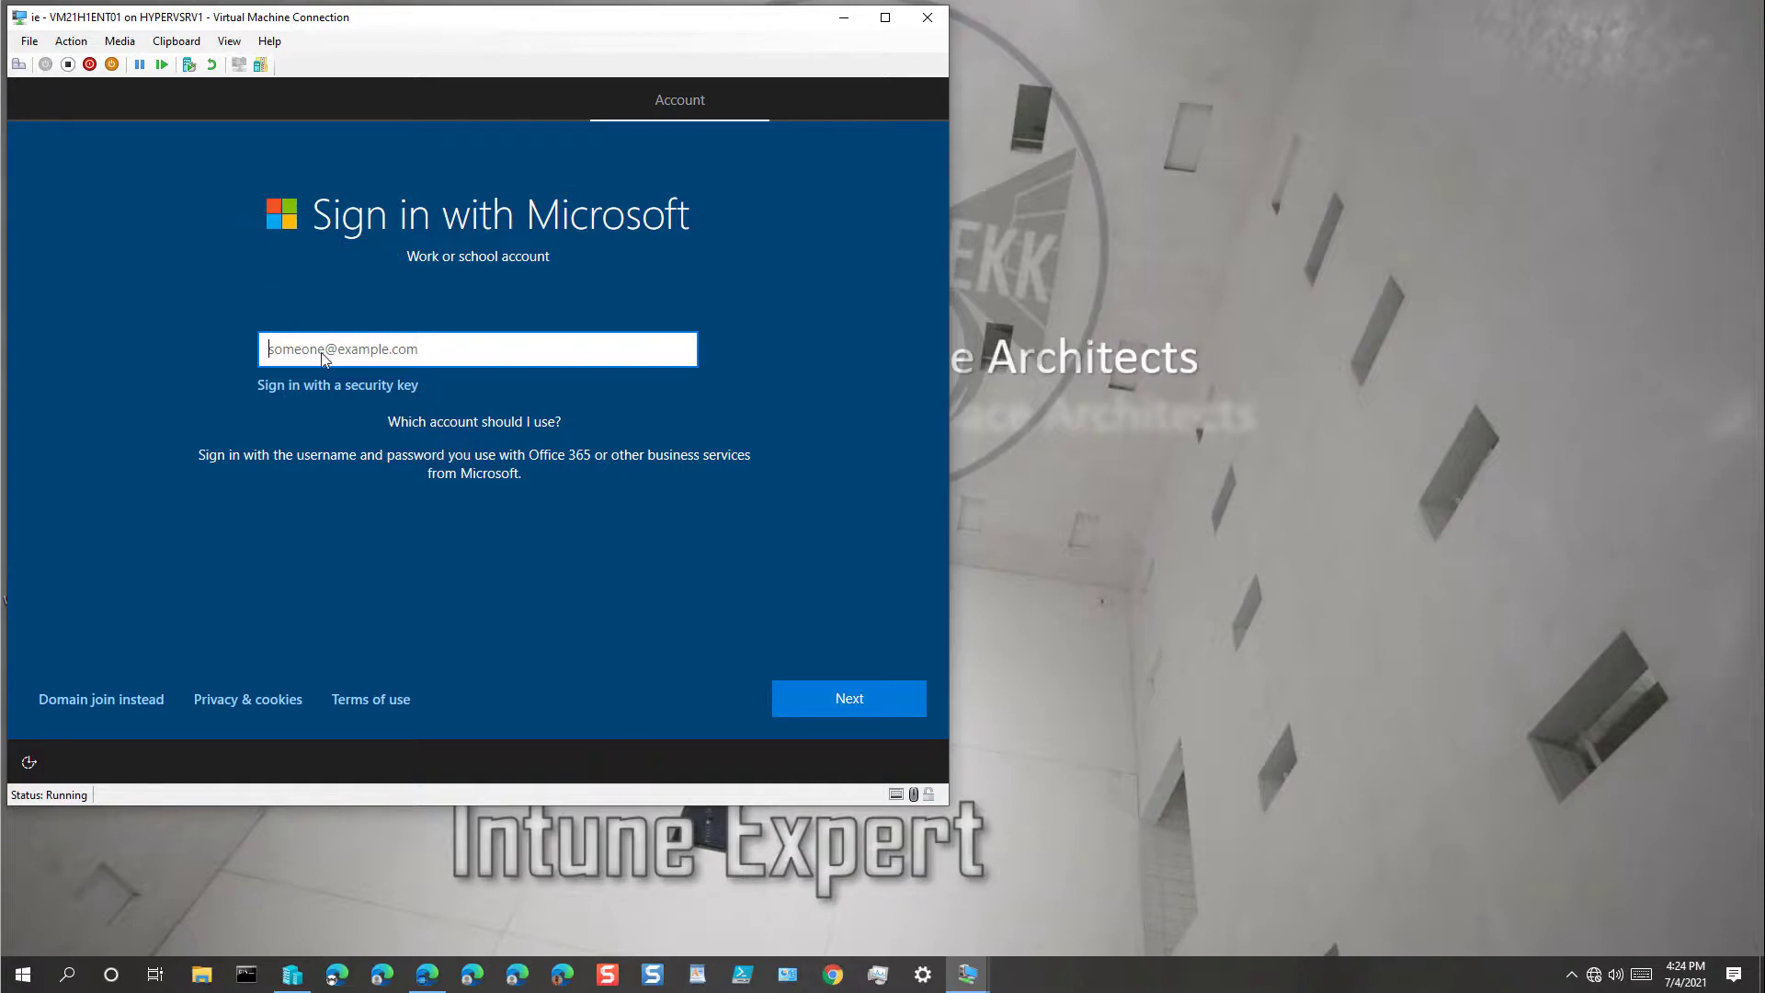
Step: Enter the work account's email address and password on the VM's Microsoft sign-in page
type("l")
key("BackSpace")
key("Return")
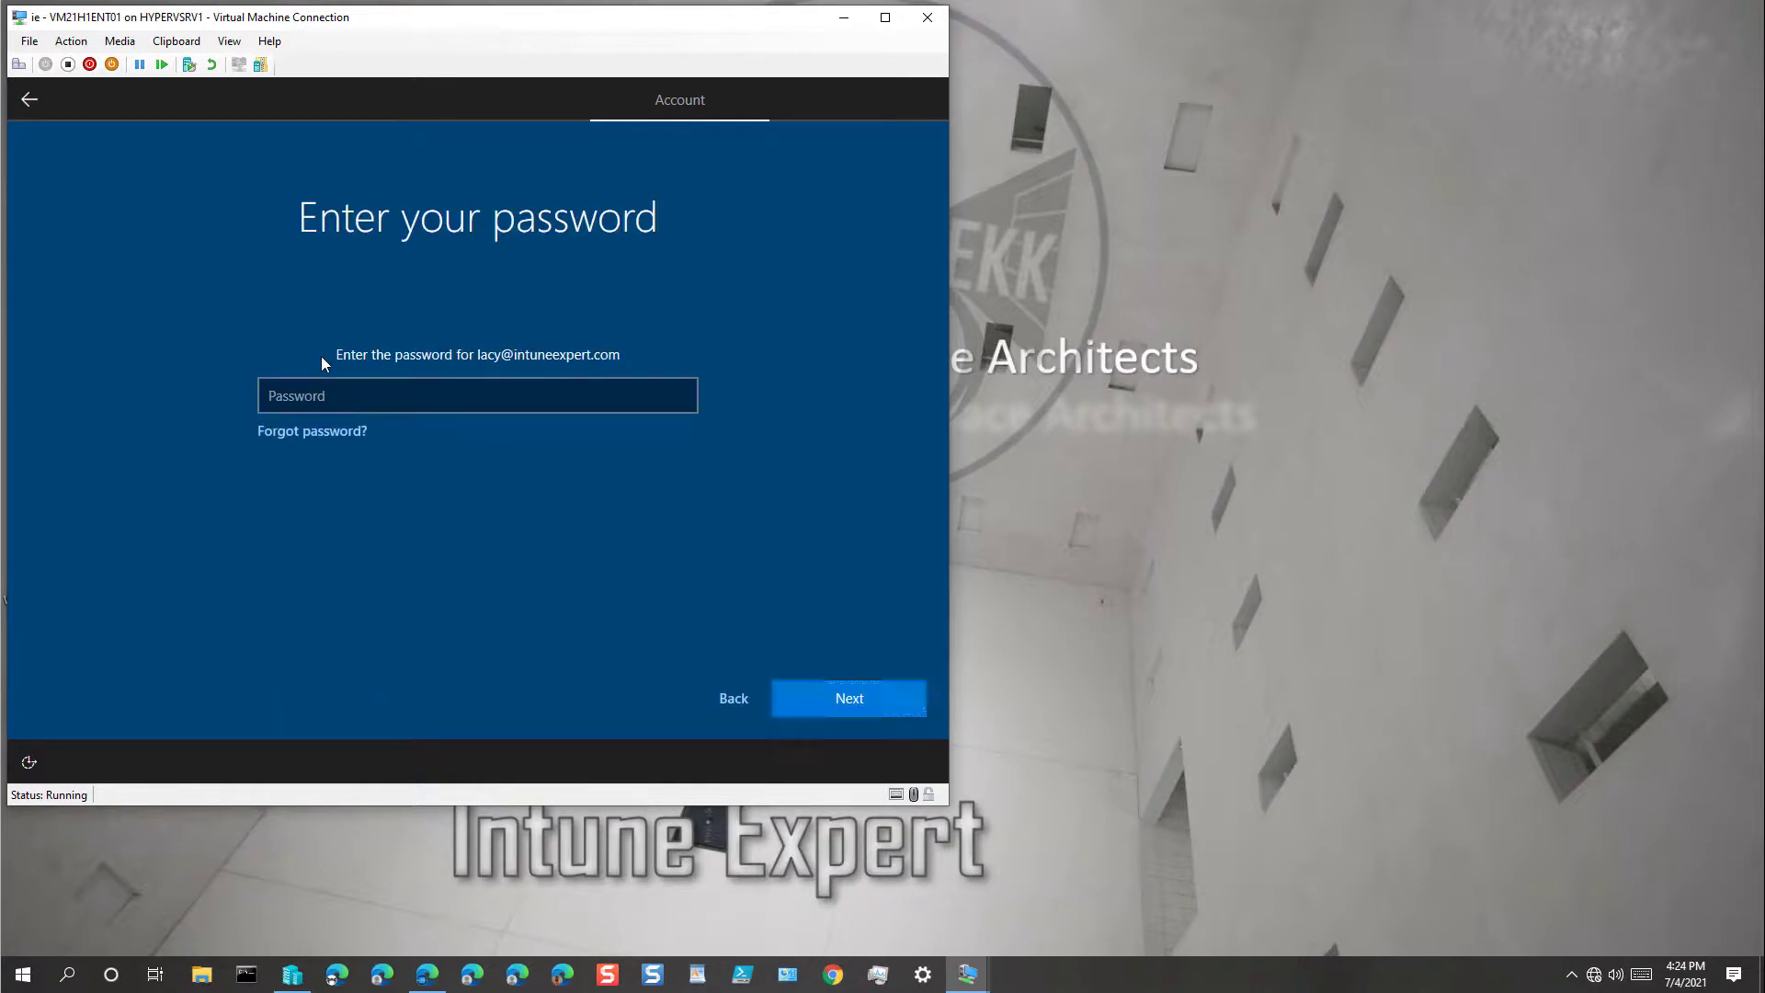
left_click(324, 393)
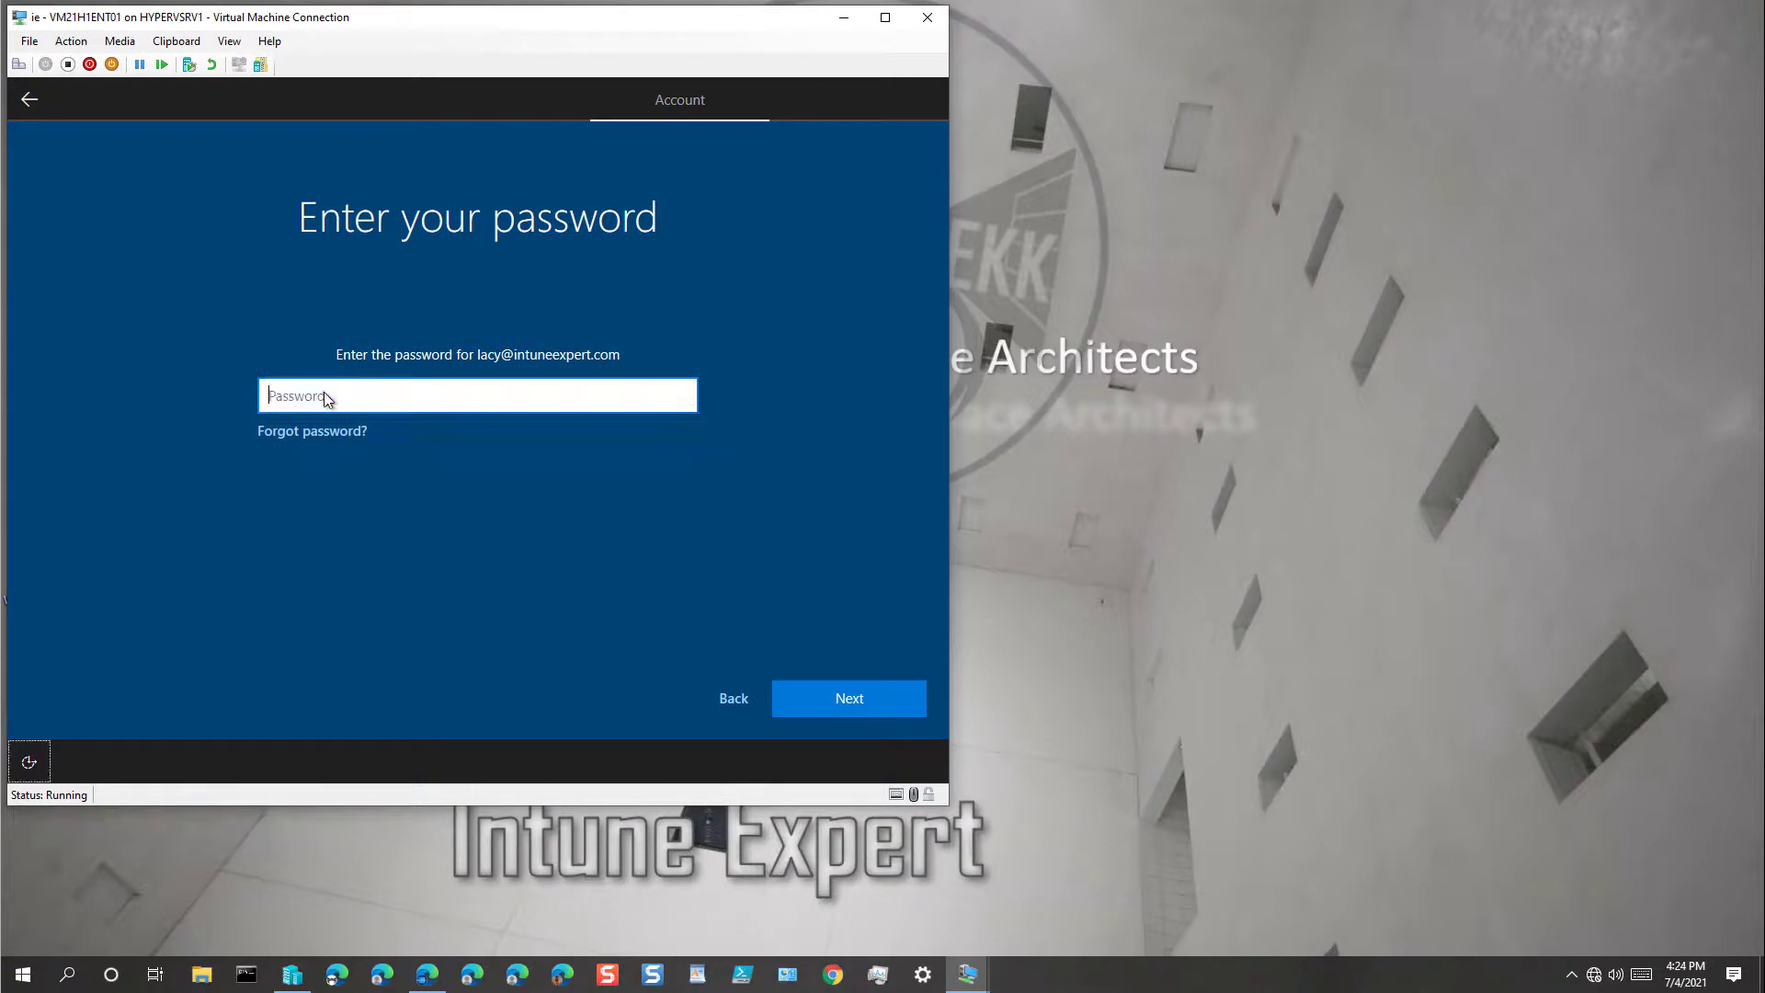
type("••••••••••••")
key("Return")
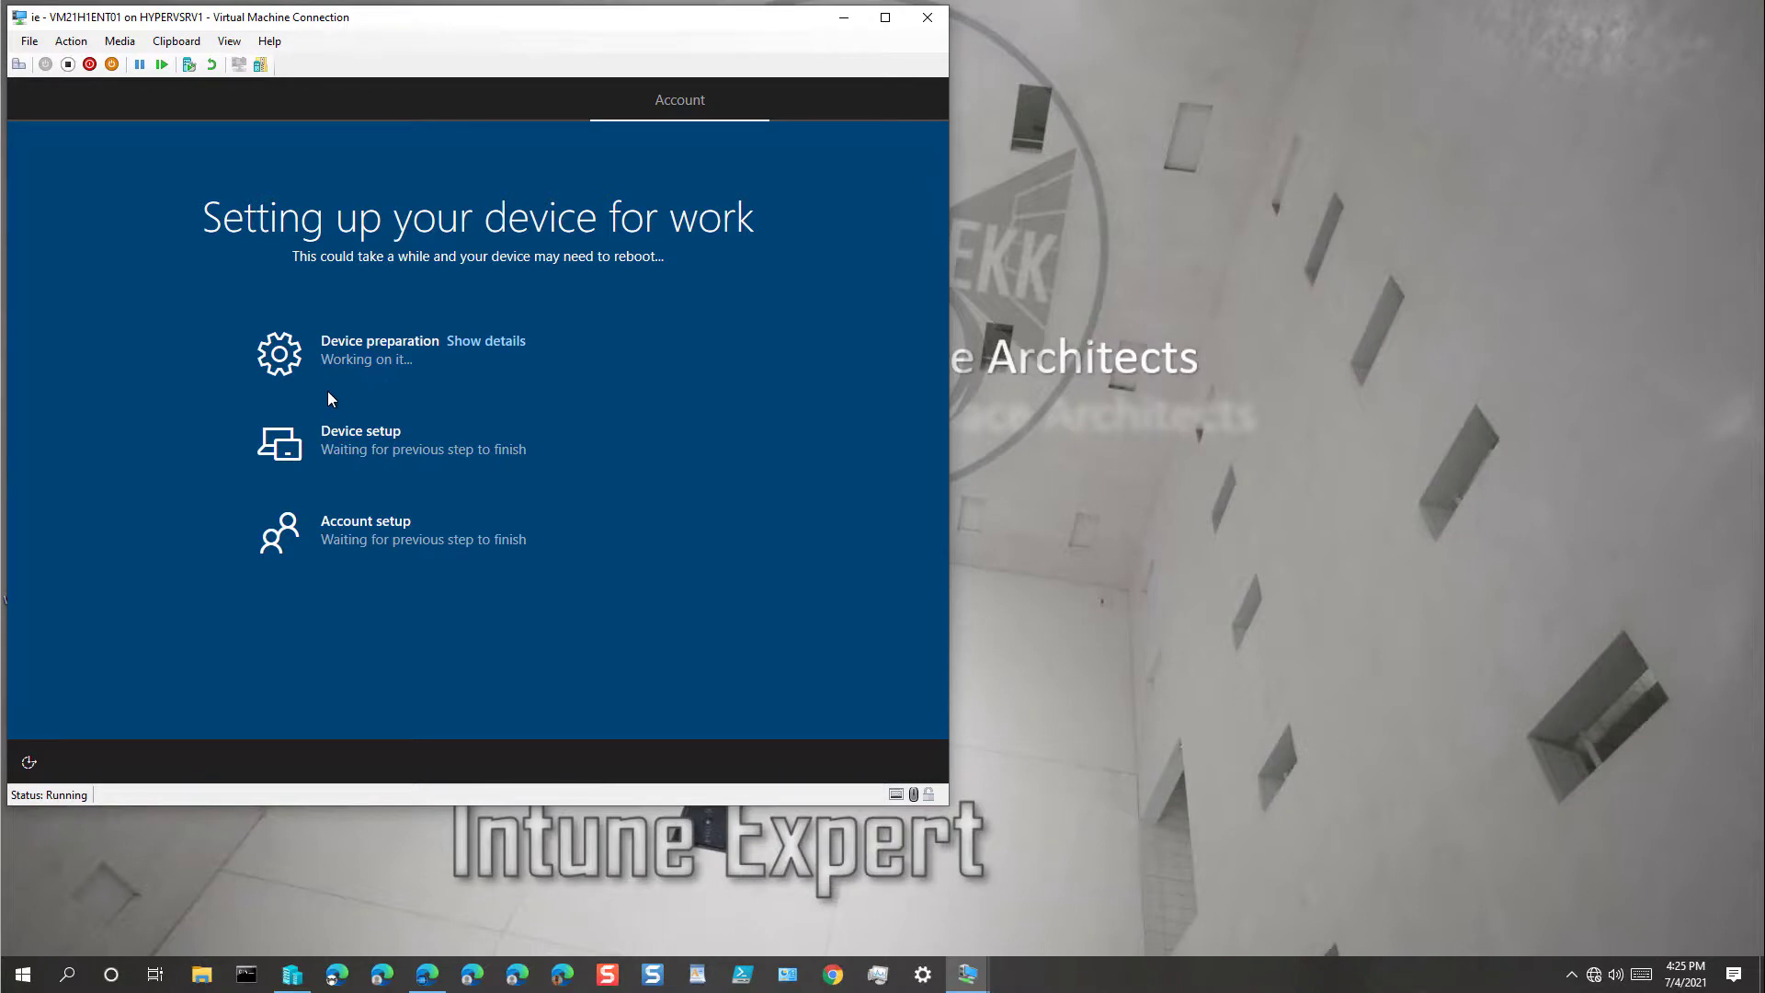
Step: Expand the Device preparation details to watch hardware securing, network join and MDM registration
left_click(487, 342)
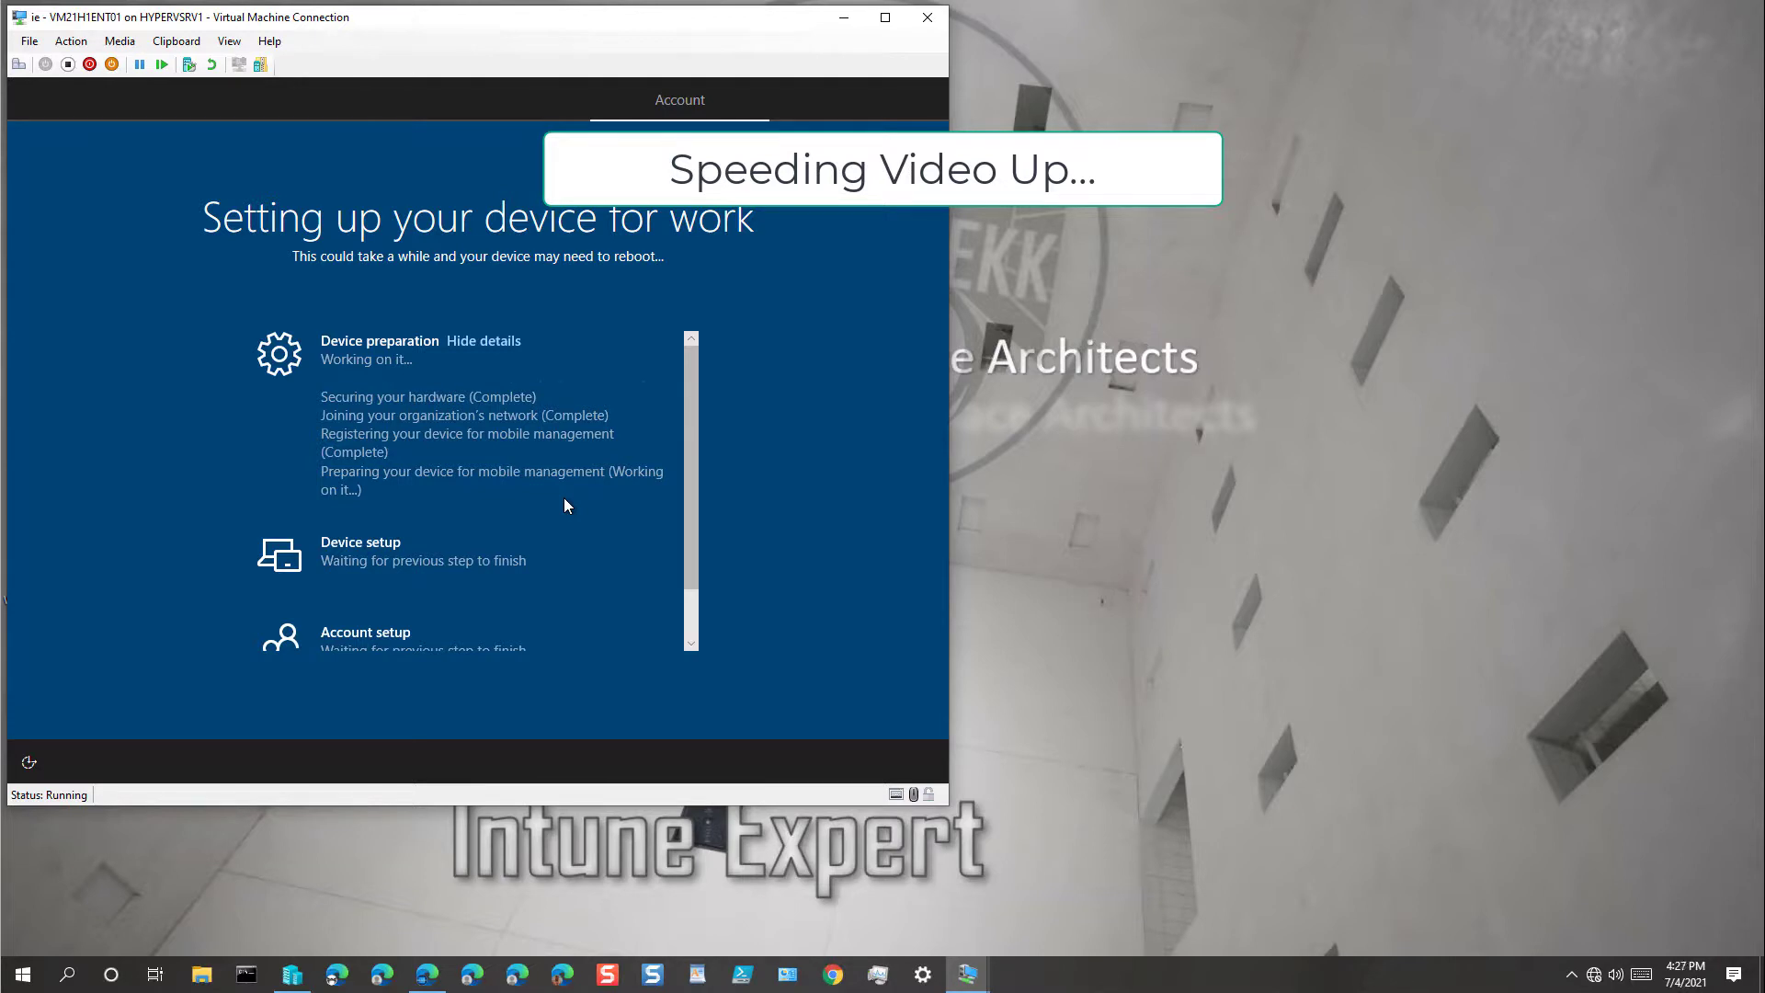
Step: Expand the Device setup details and follow its status list until the privacy page appears
scroll(692, 589, "down", 1)
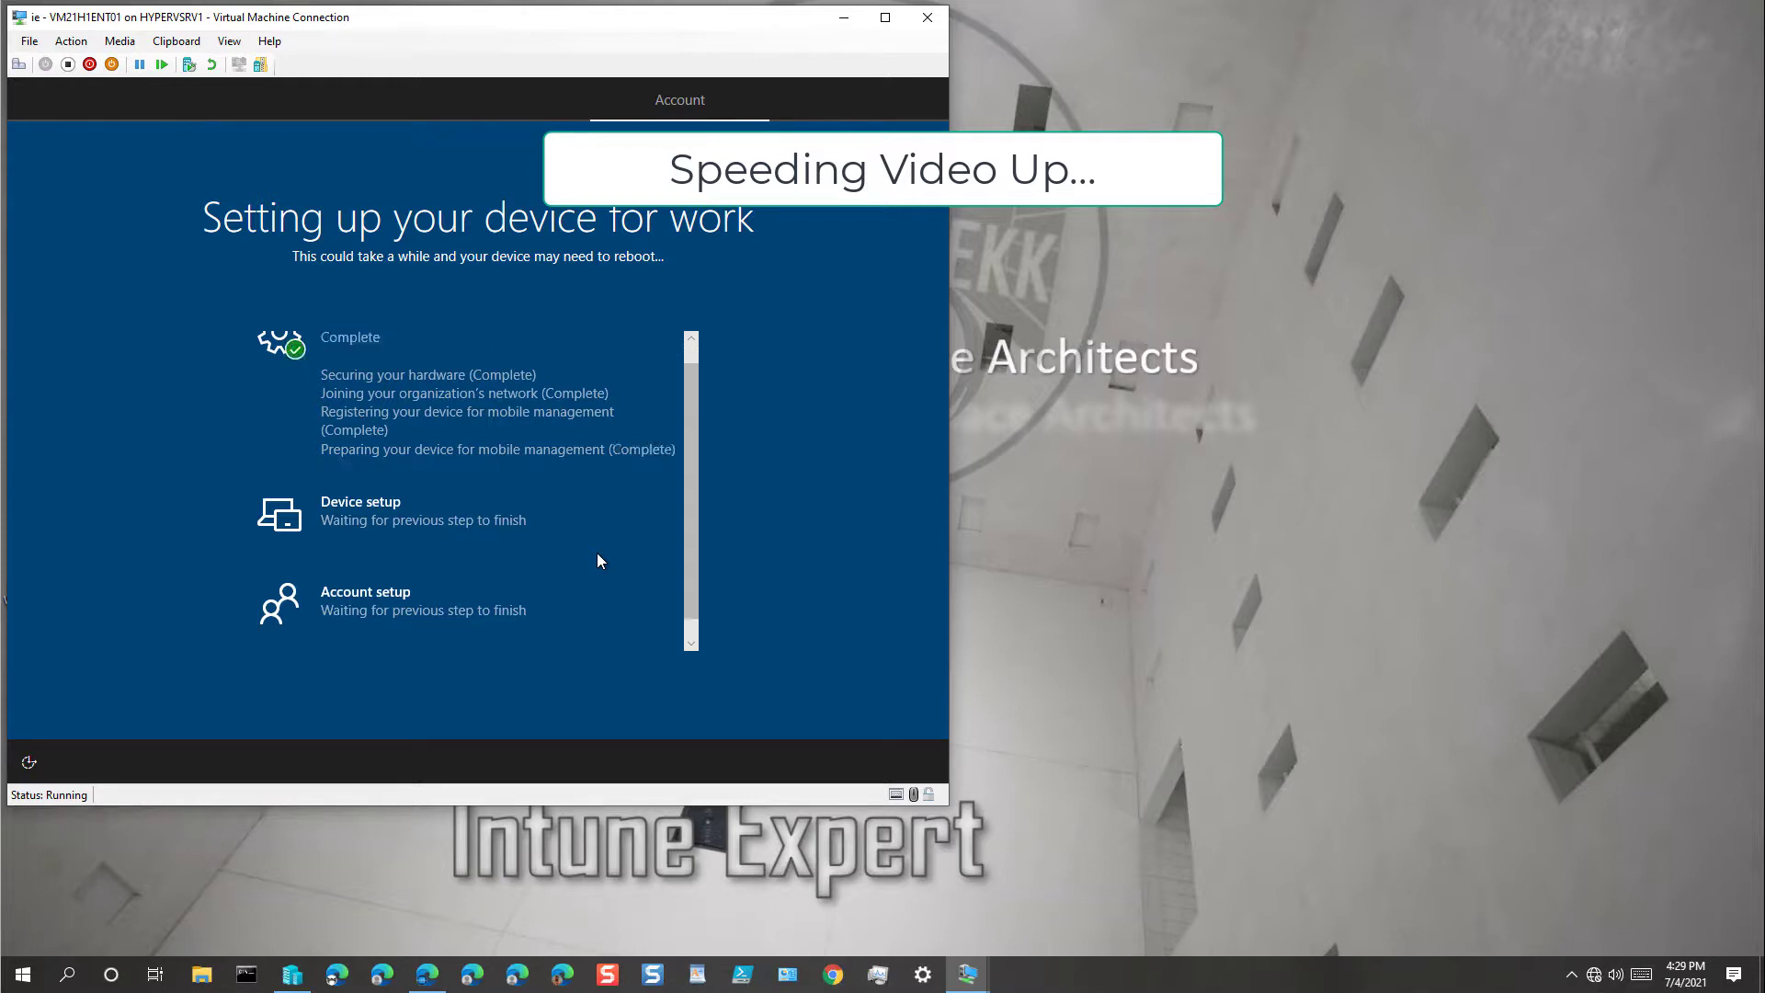
left_click(467, 503)
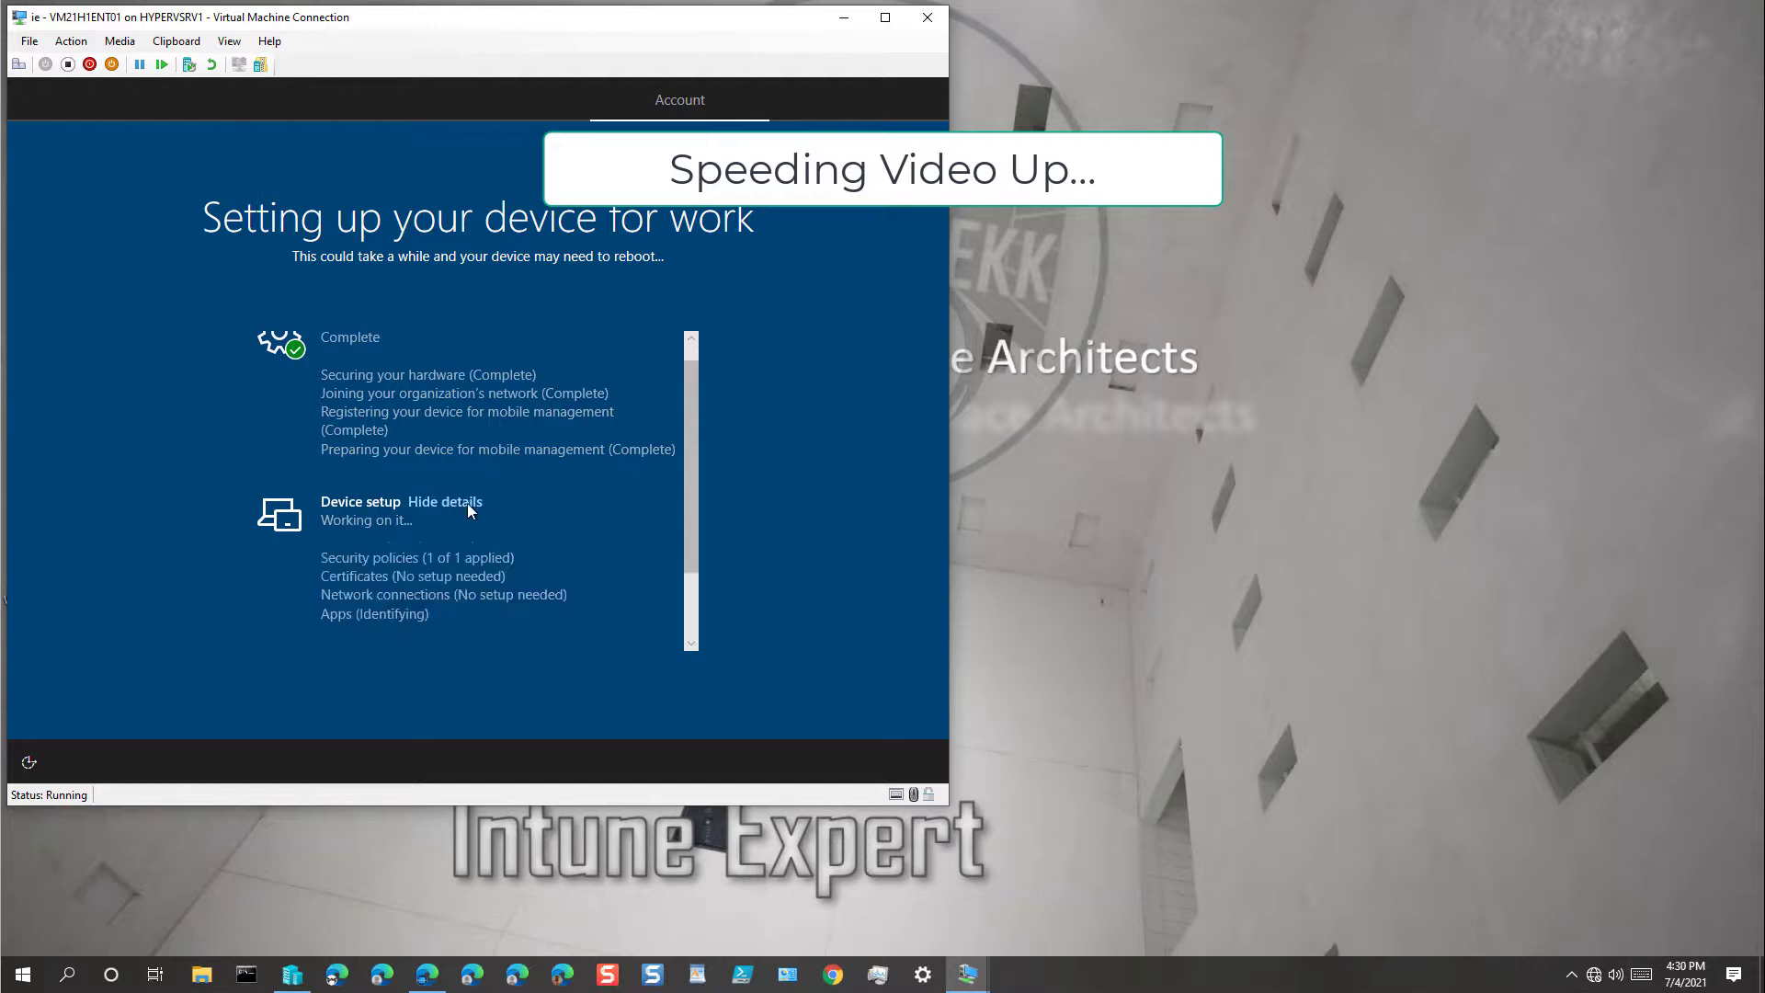
scroll(605, 541, "down", 1)
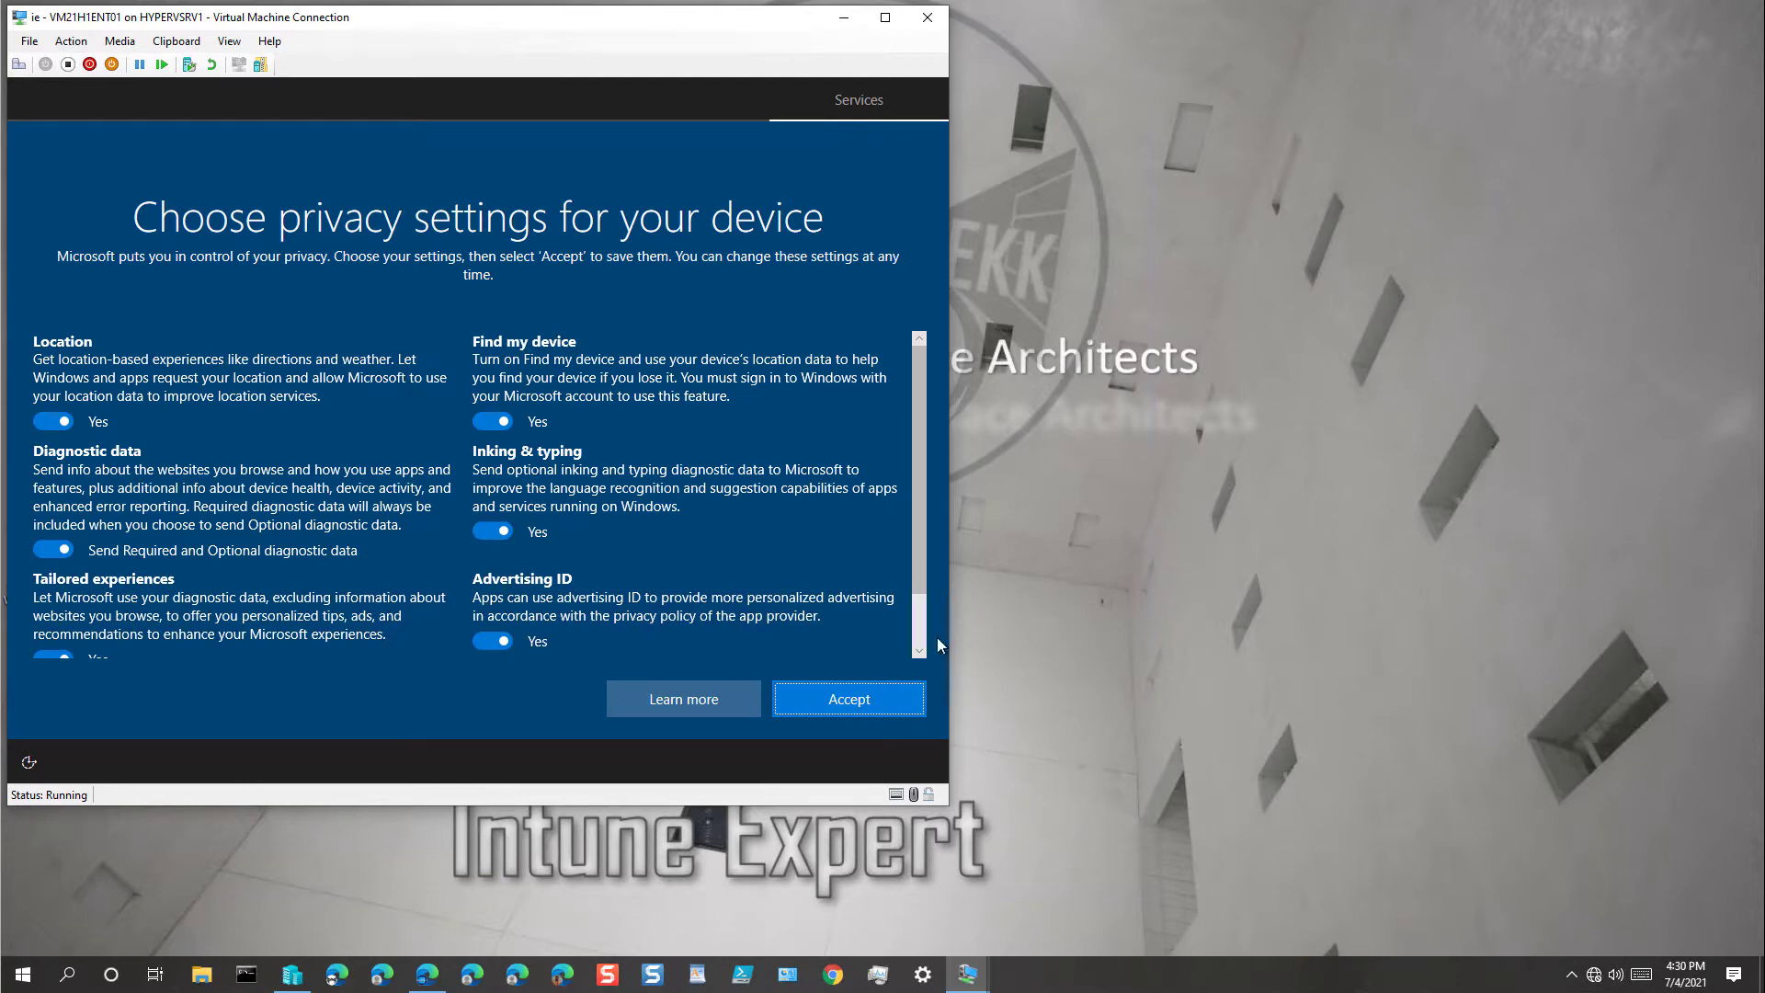
Step: Accept the default privacy settings for the device
left_click(871, 706)
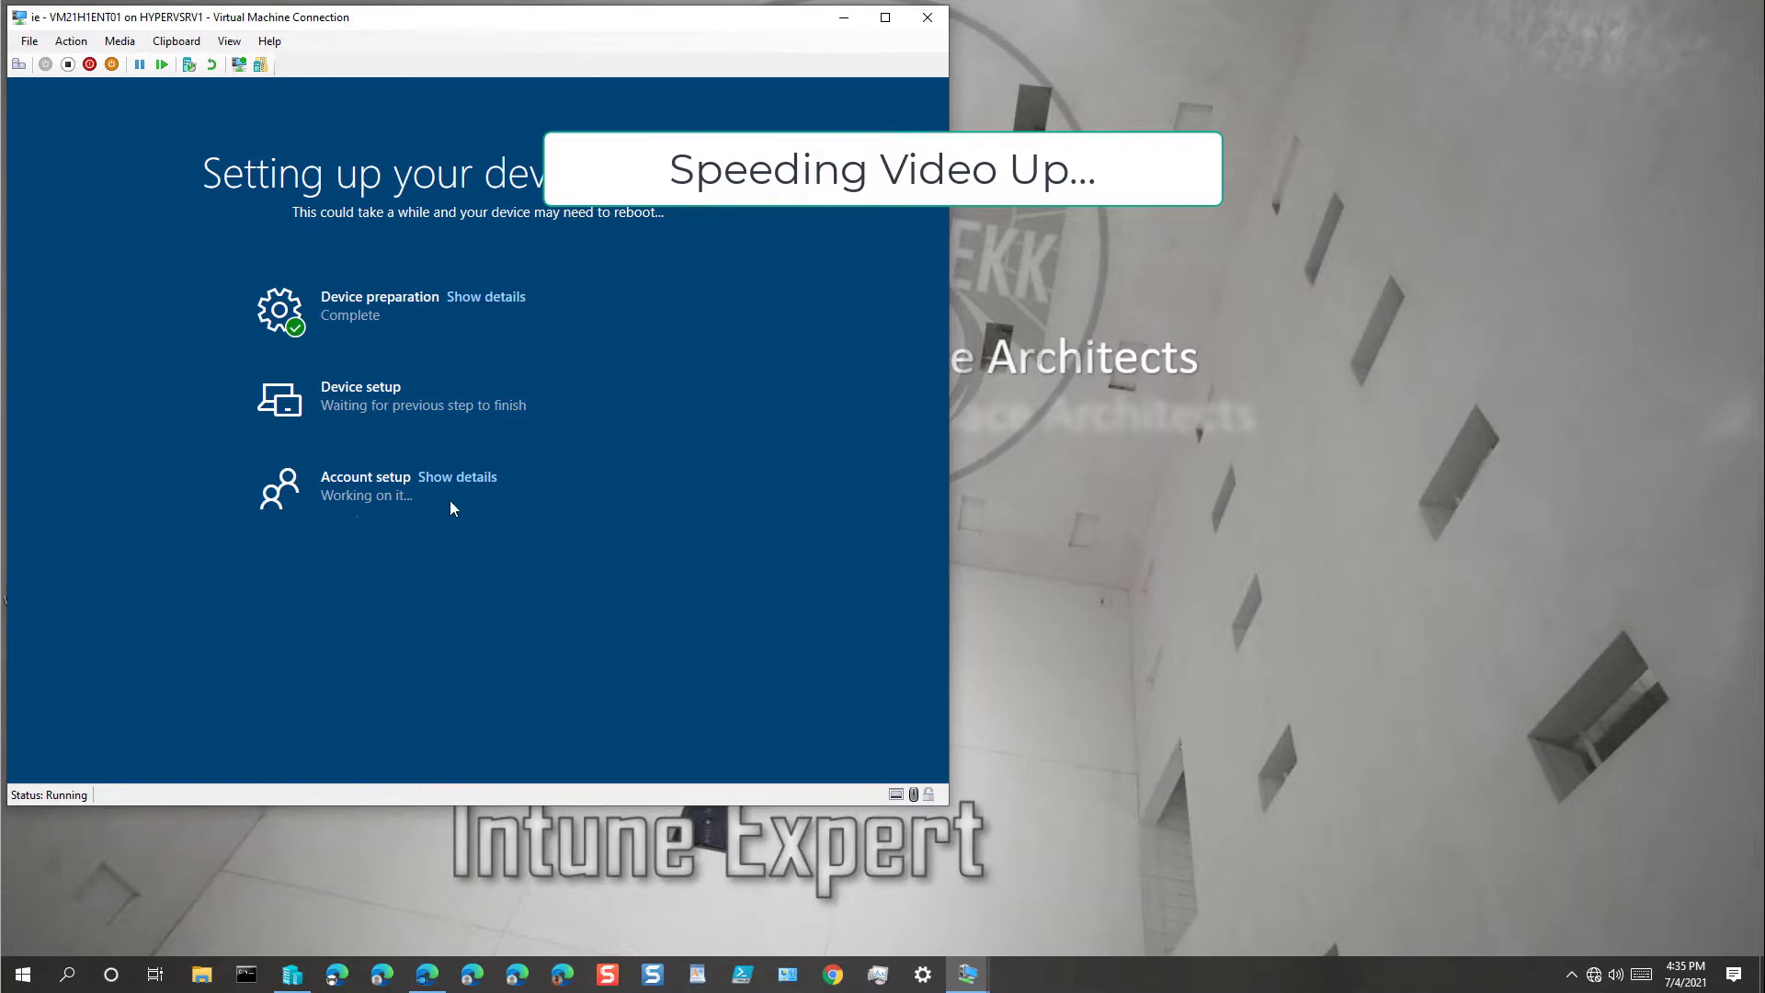
Step: Expand the Account setup details and acknowledge the 'Use Windows Hello with your account' notice
left_click(457, 477)
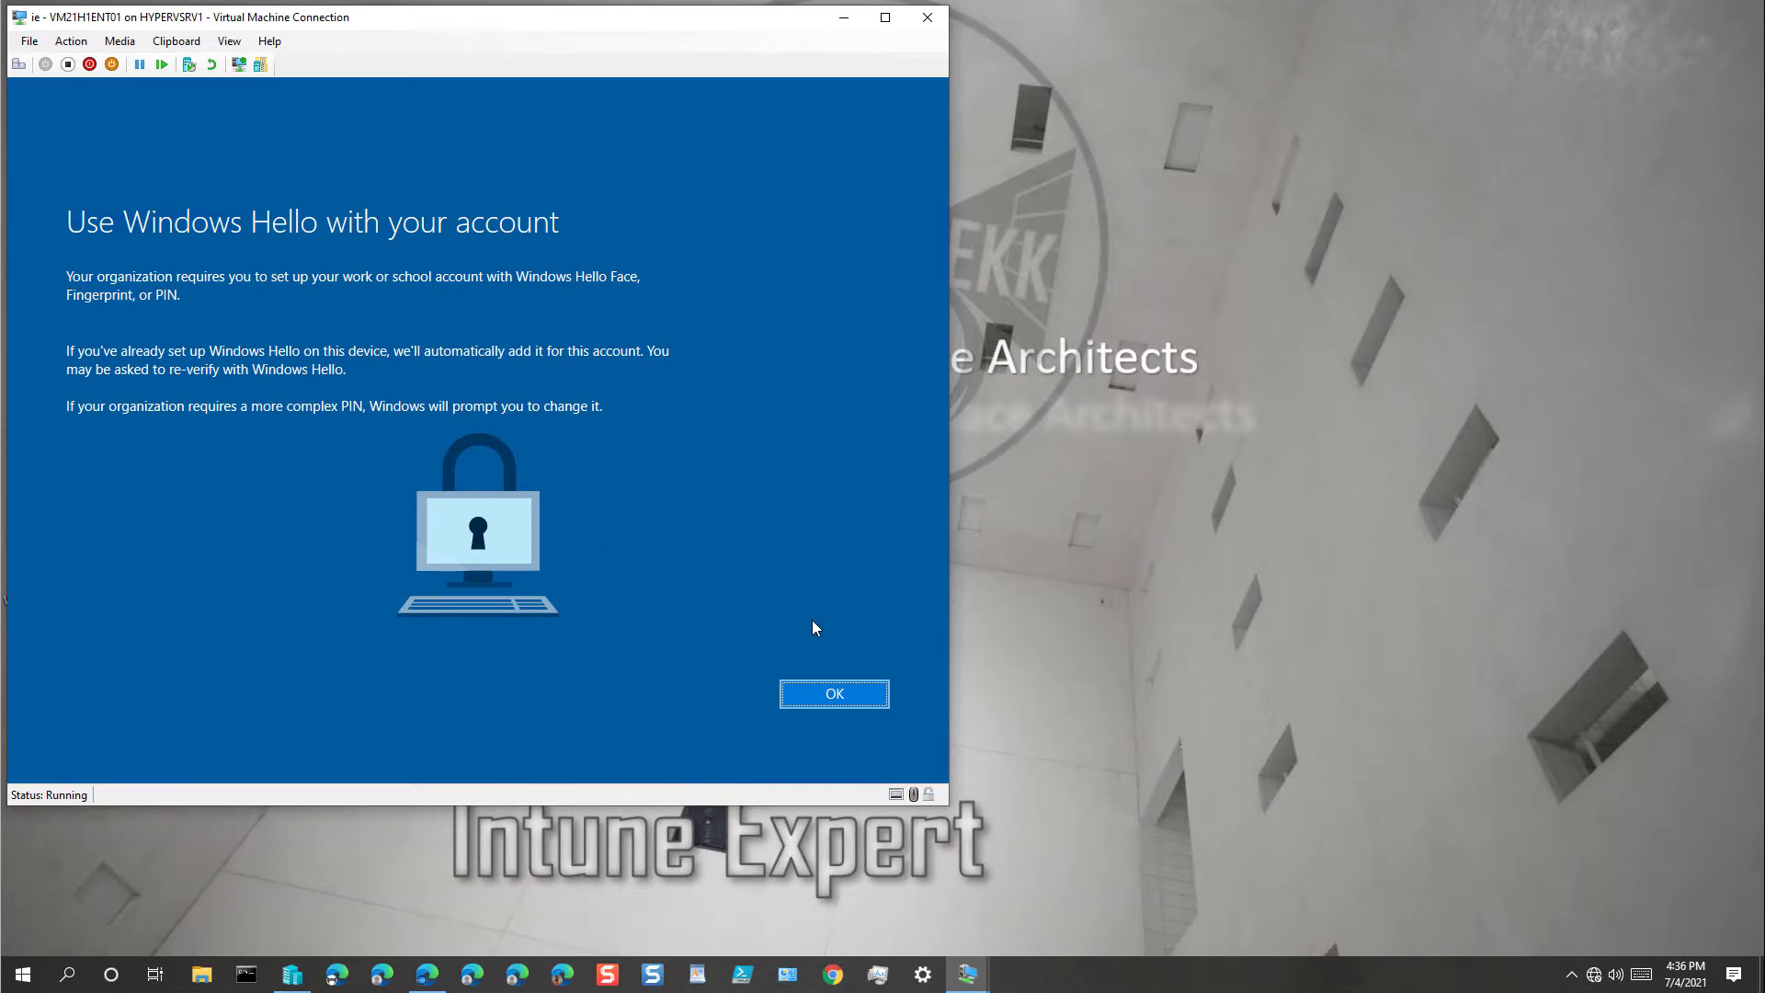
left_click(842, 694)
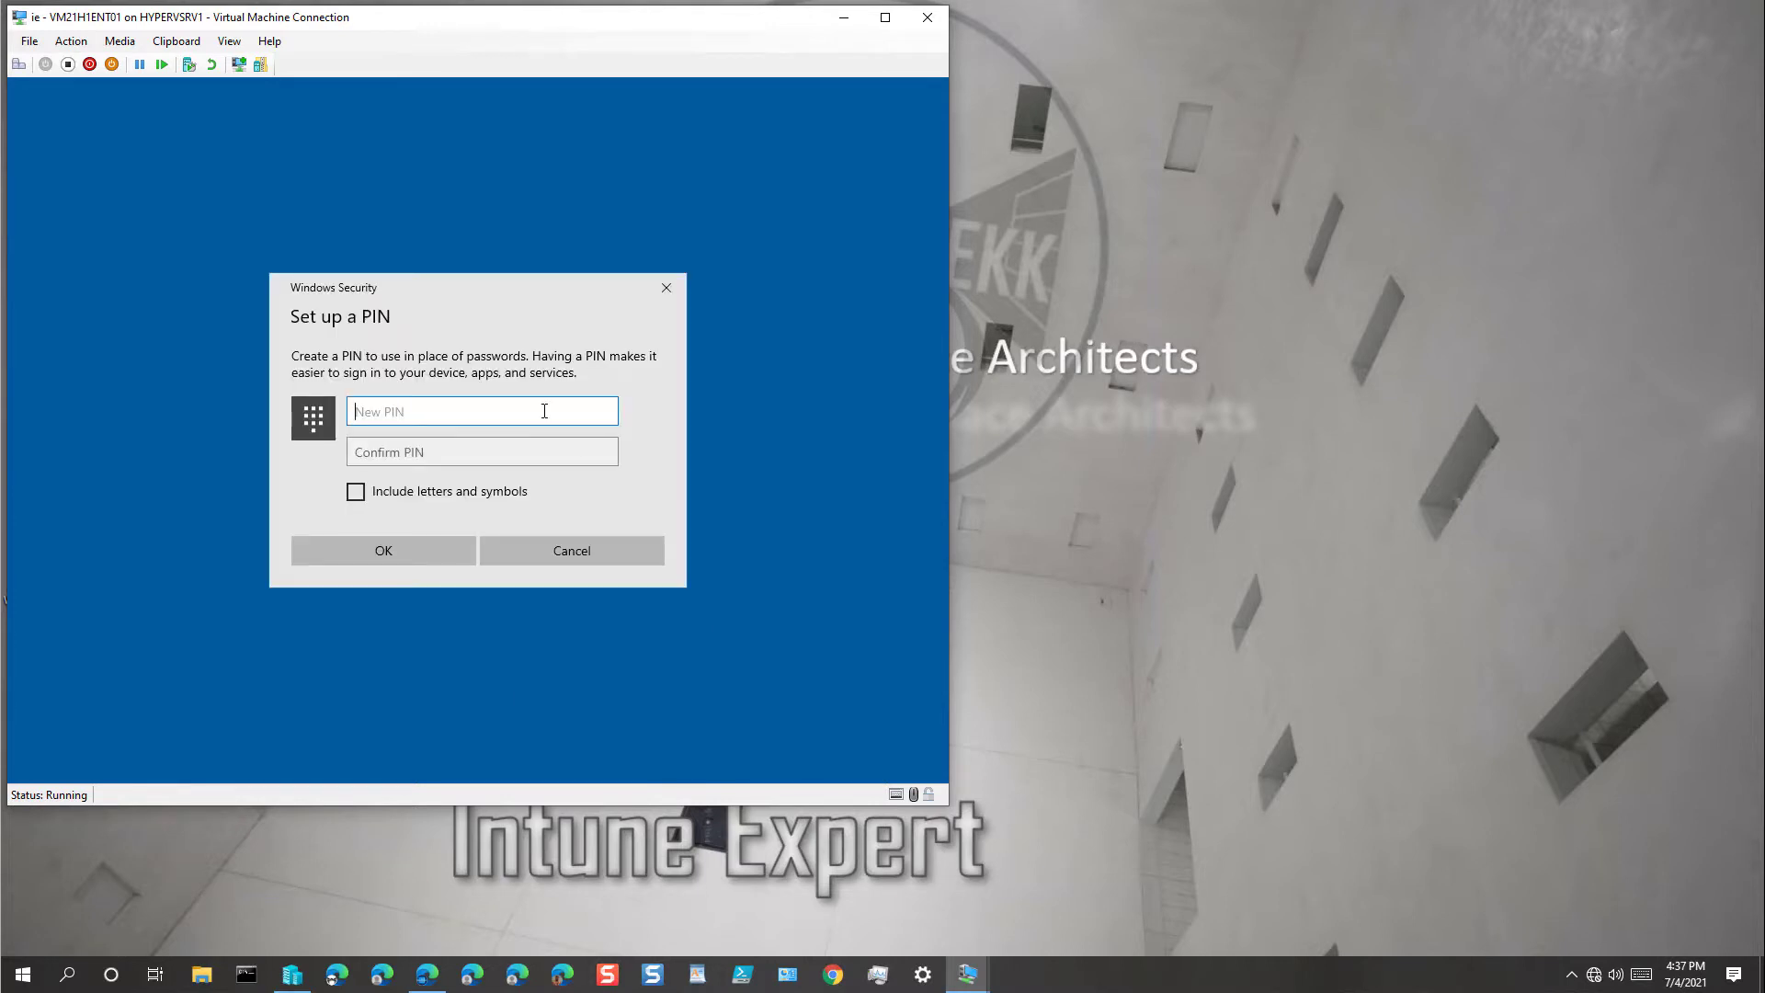
Step: Set and confirm a six-digit sign-in PIN, then dismiss the 'All set!' message
type("123456")
key("Tab")
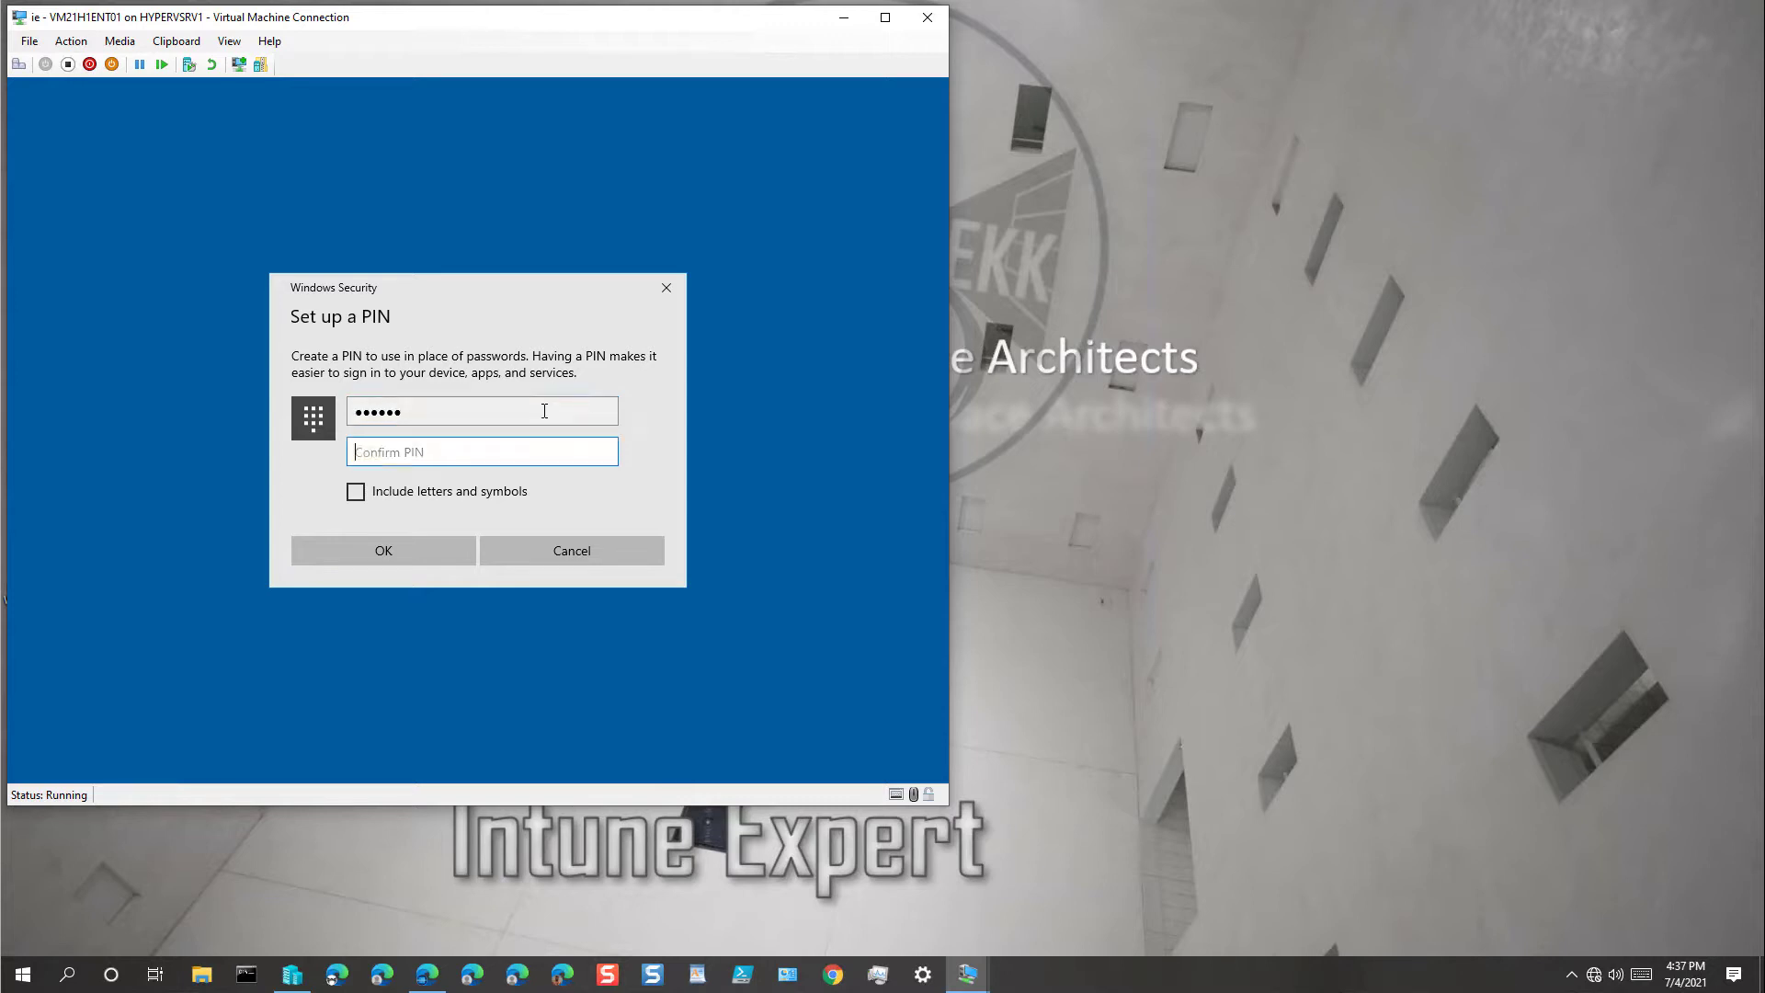
type("23456")
left_click(430, 563)
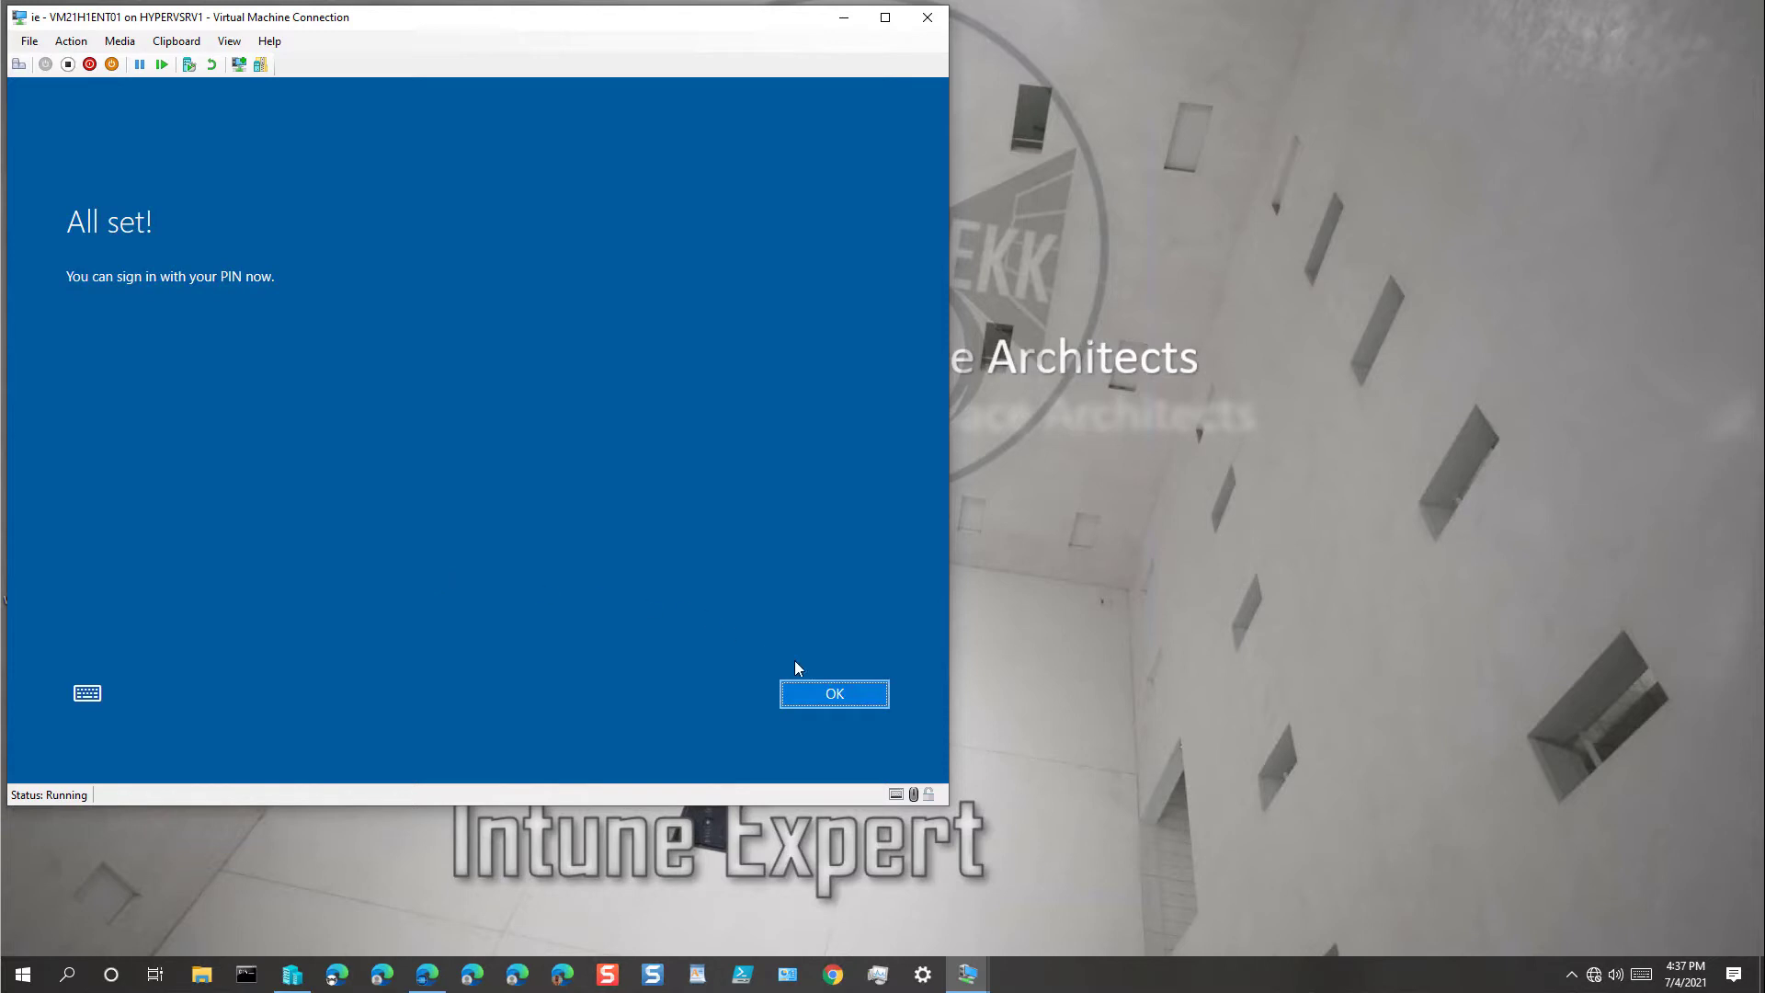
left_click(832, 693)
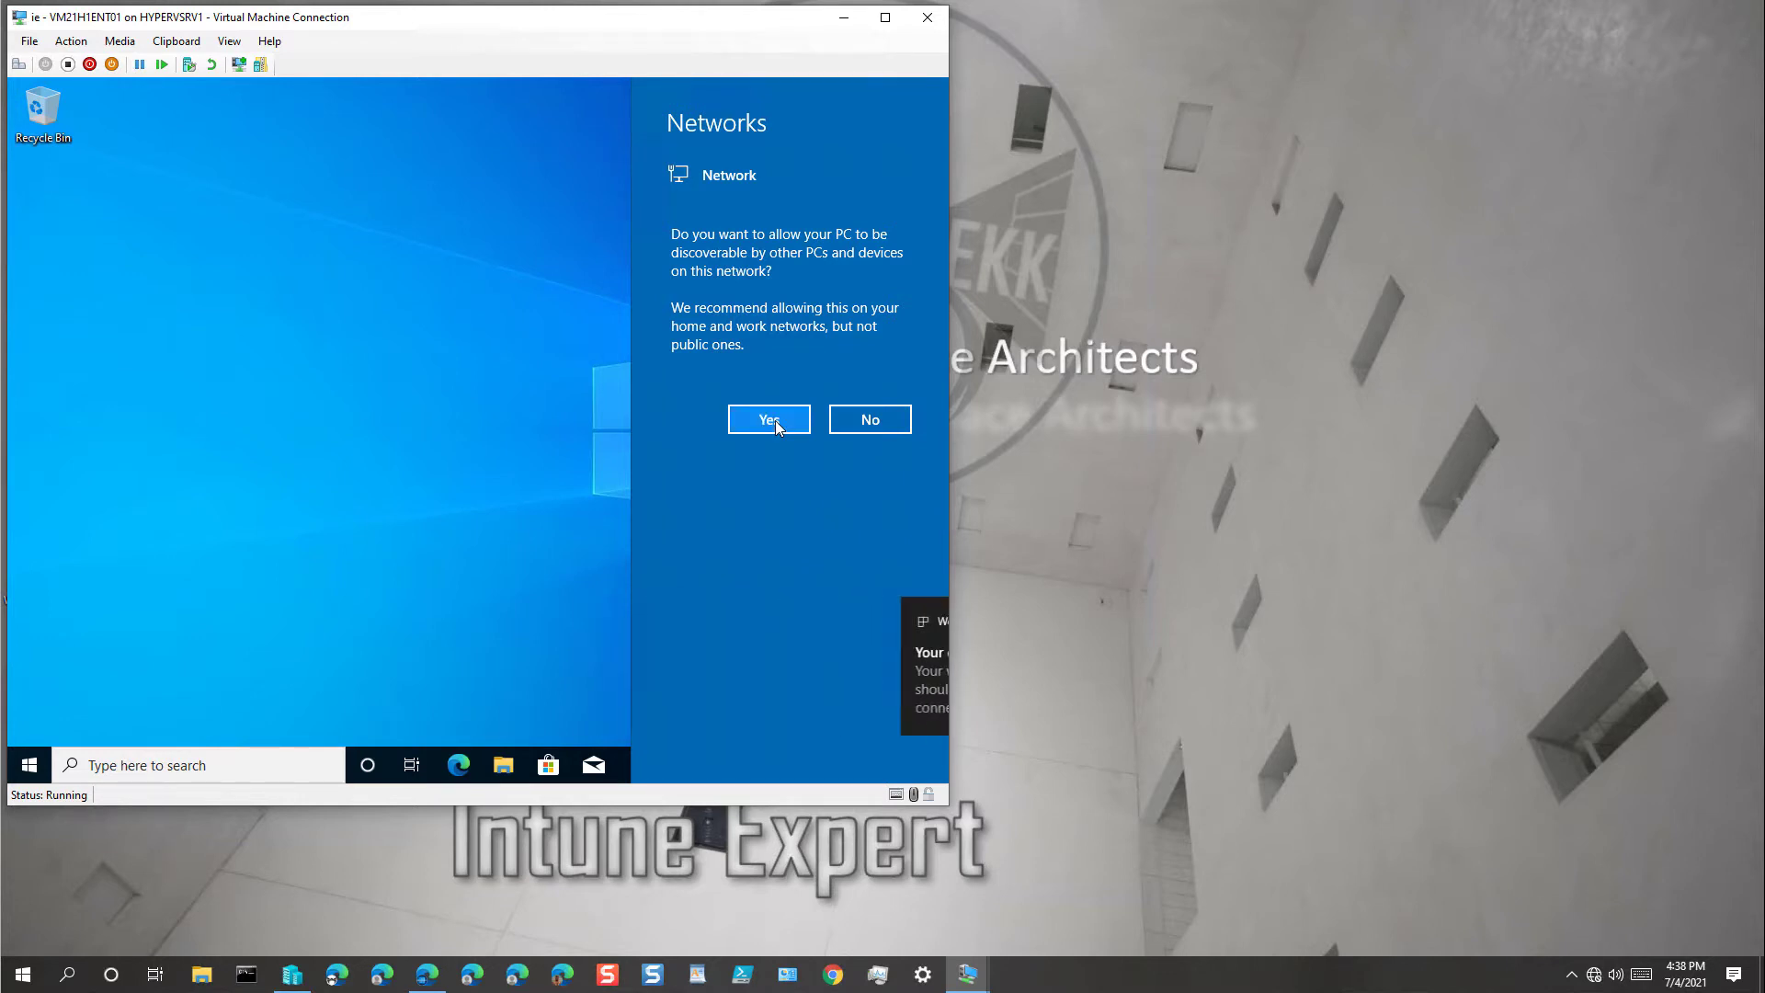
Step: Make the PC discoverable on the network, then open maximized Settings on the Accounts page
left_click(775, 421)
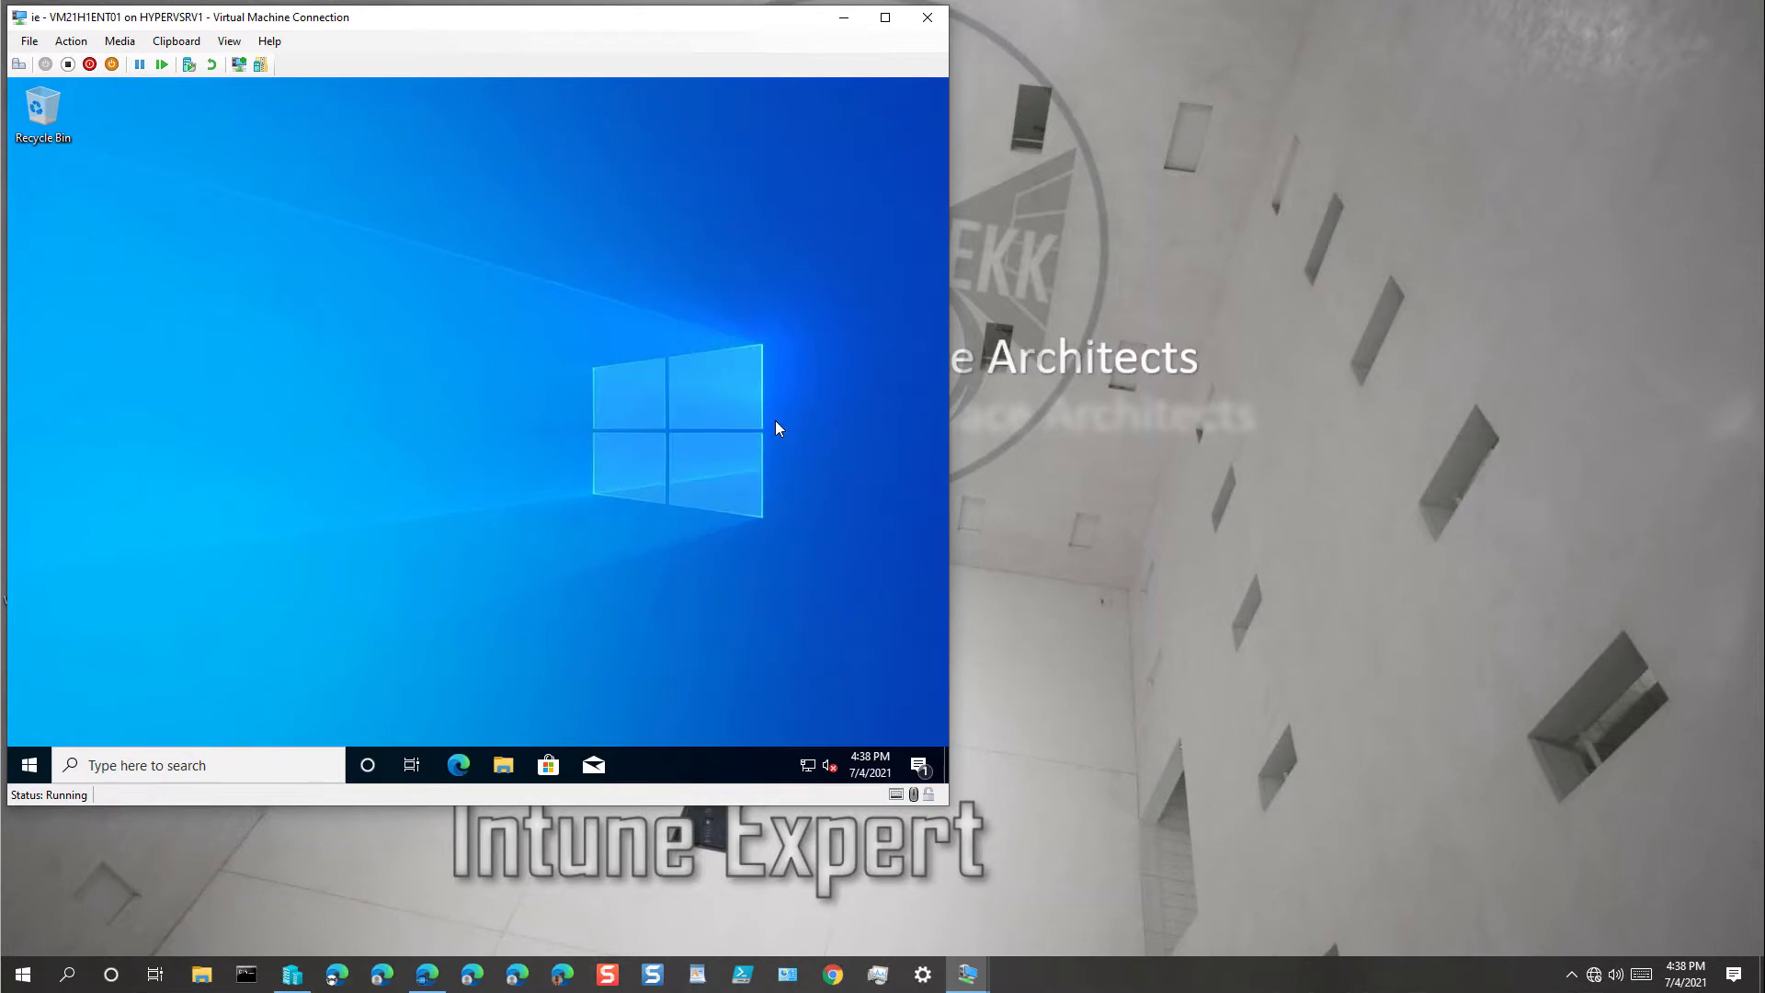
left_click(34, 768)
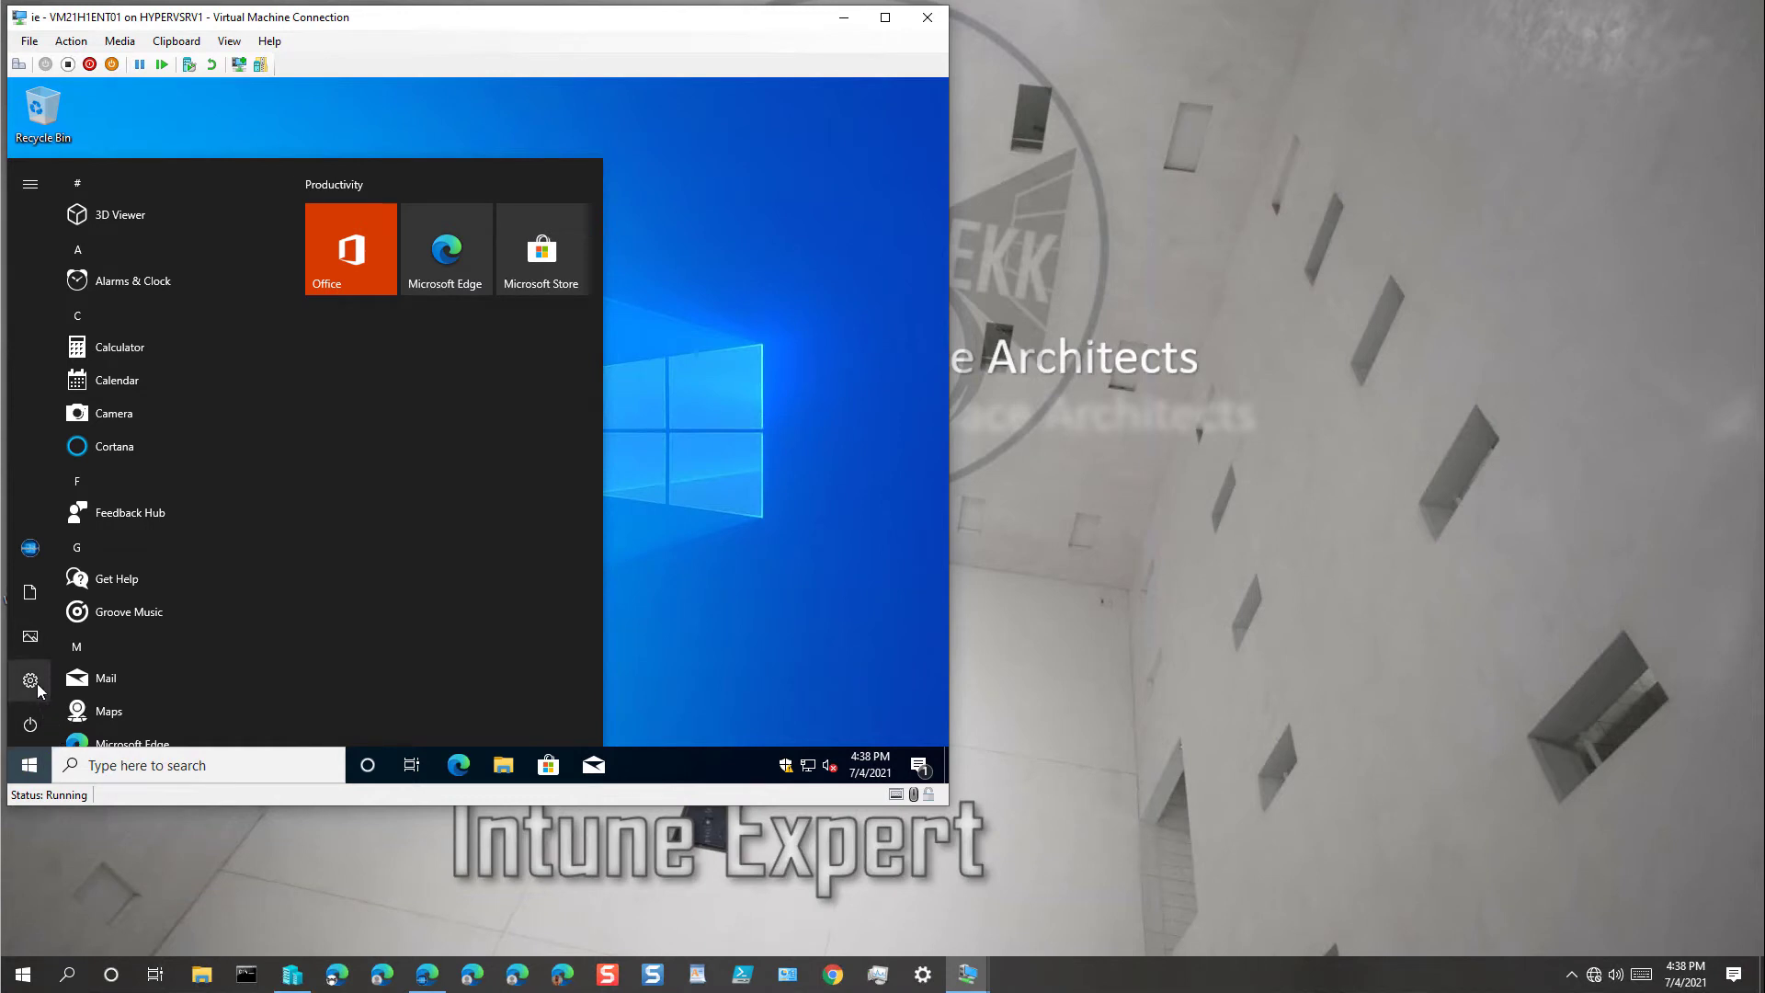
mouse_move(38, 690)
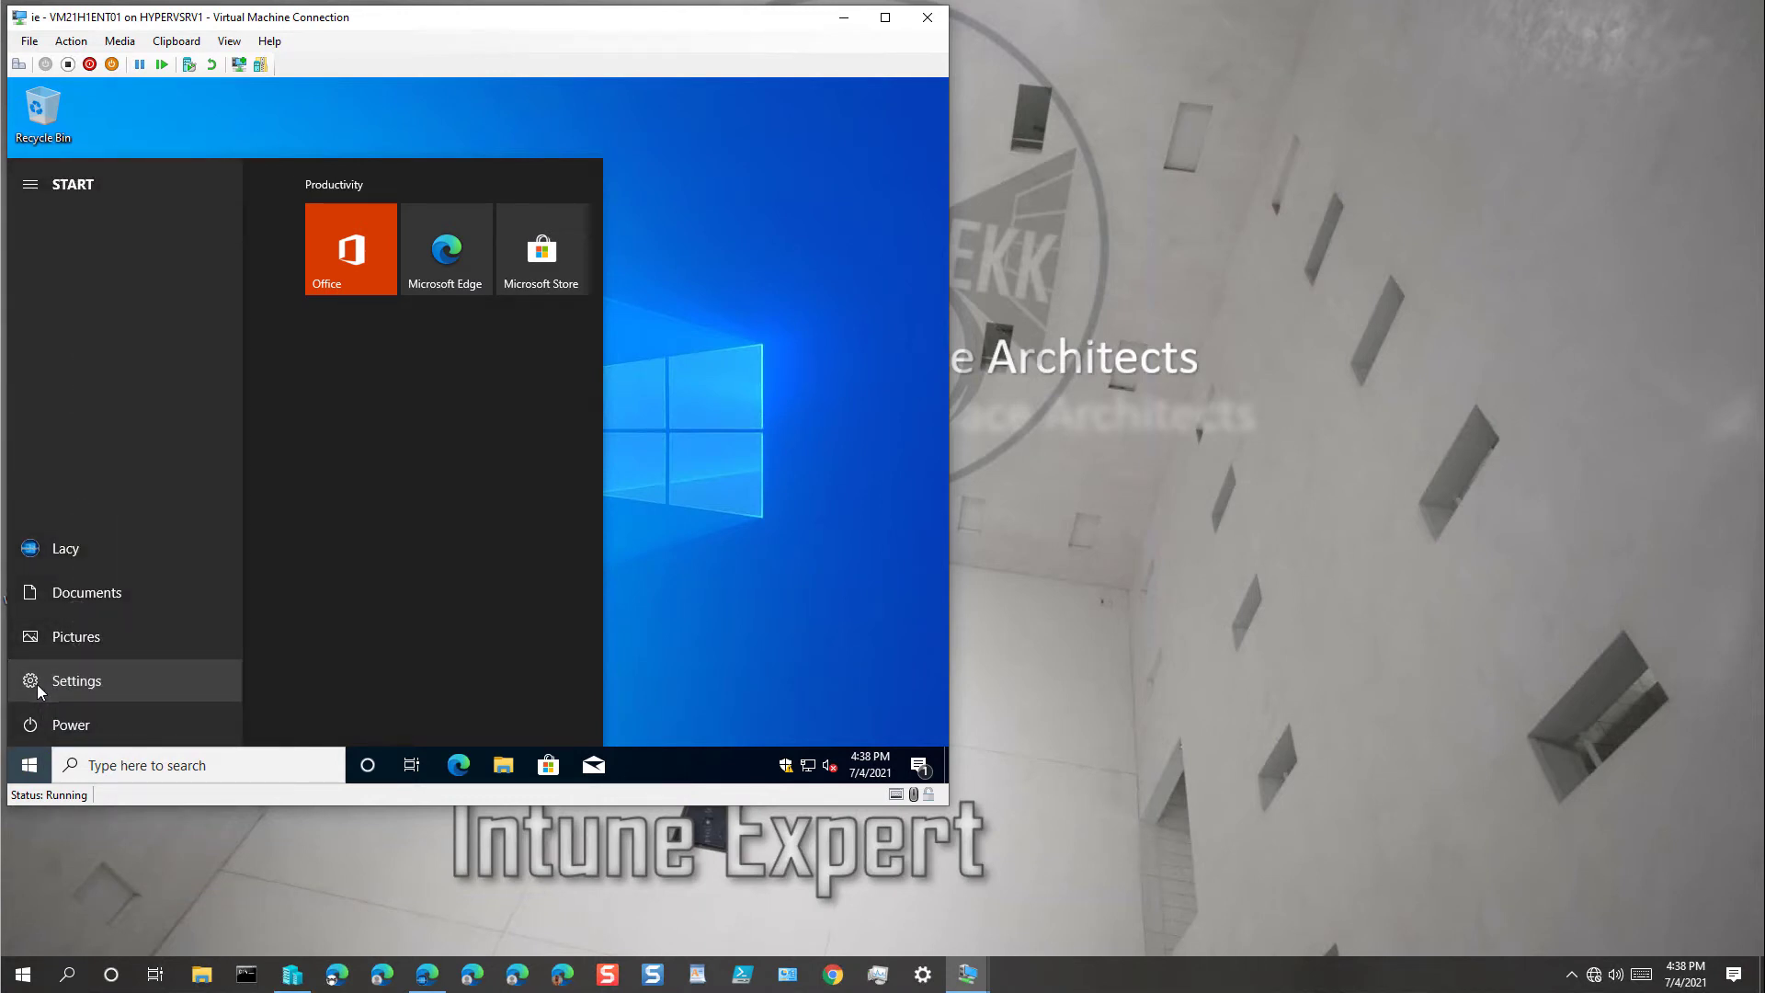
left_click(37, 684)
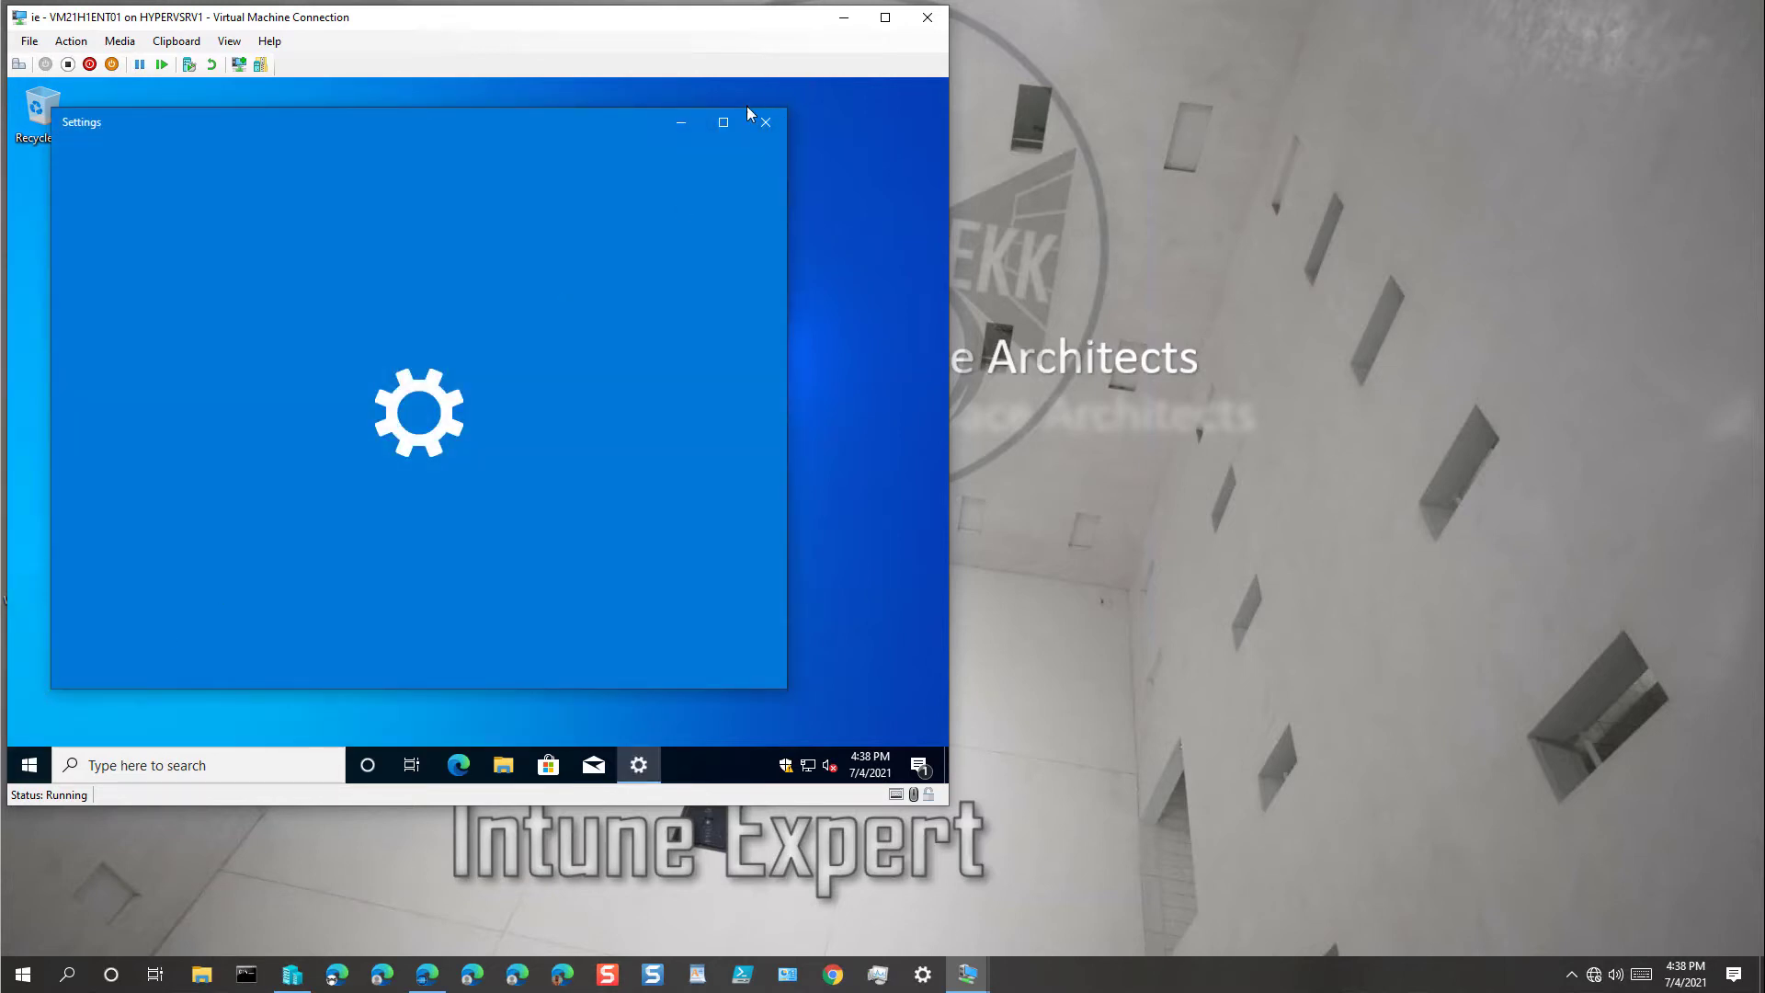
left_click(722, 129)
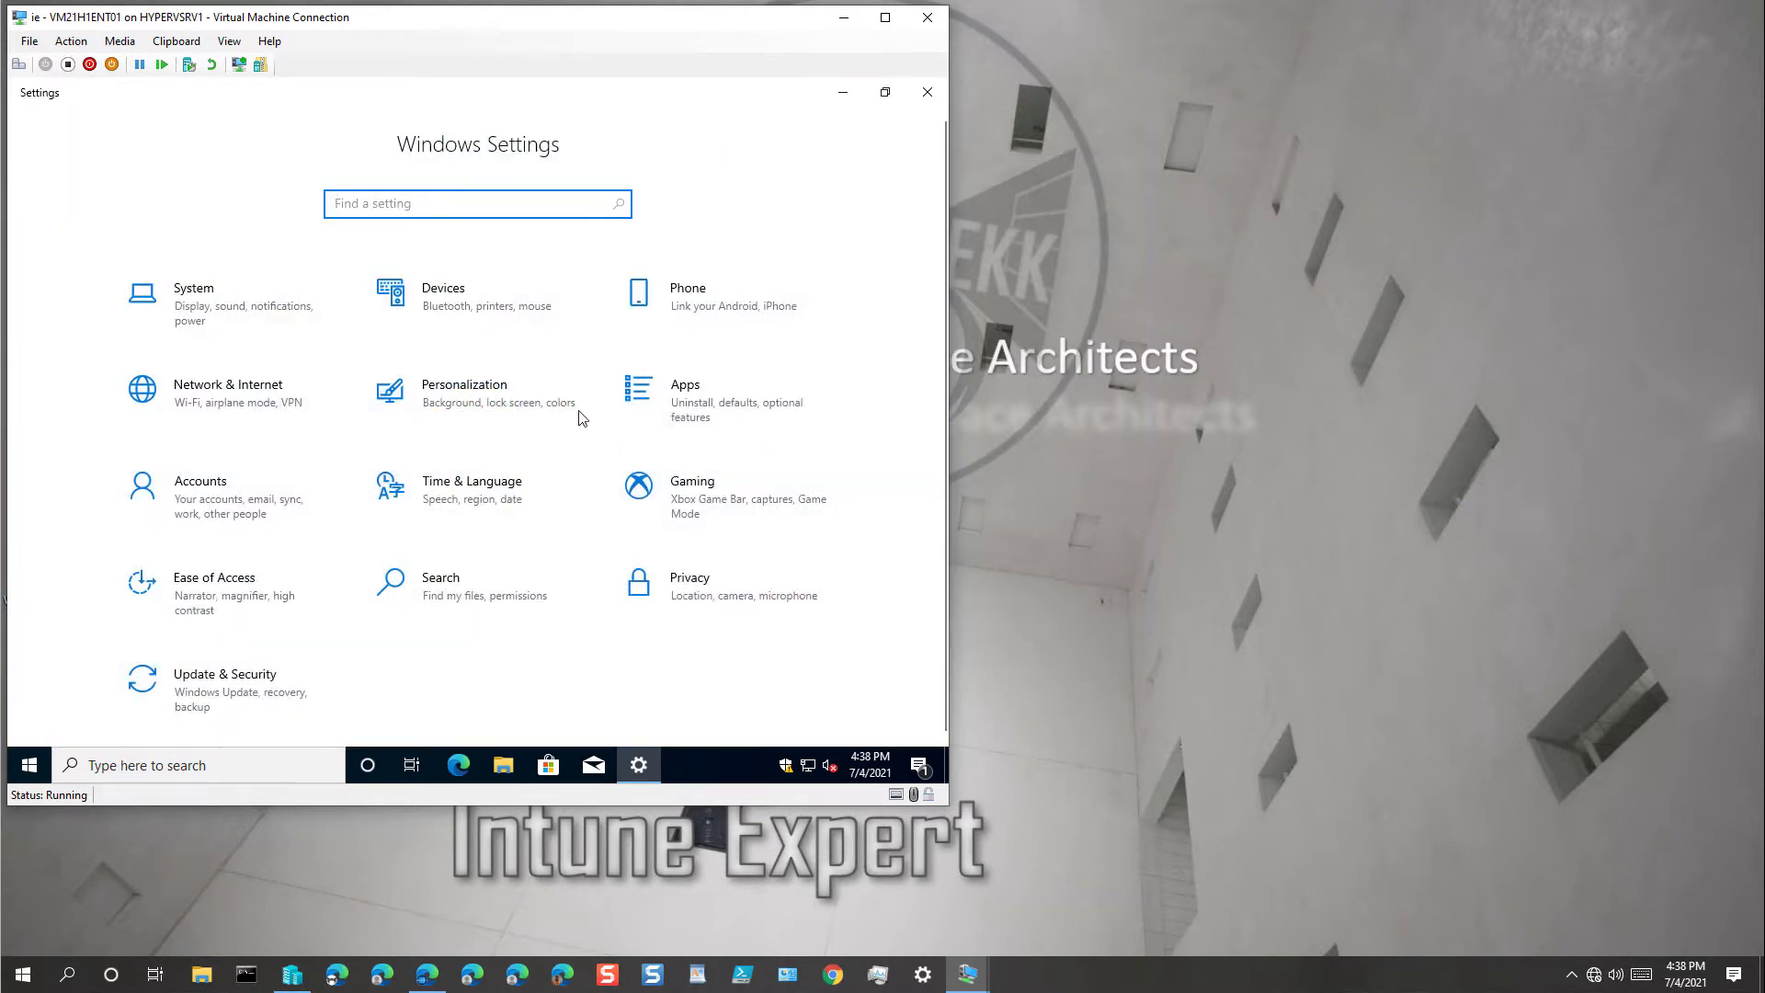
left_click(310, 519)
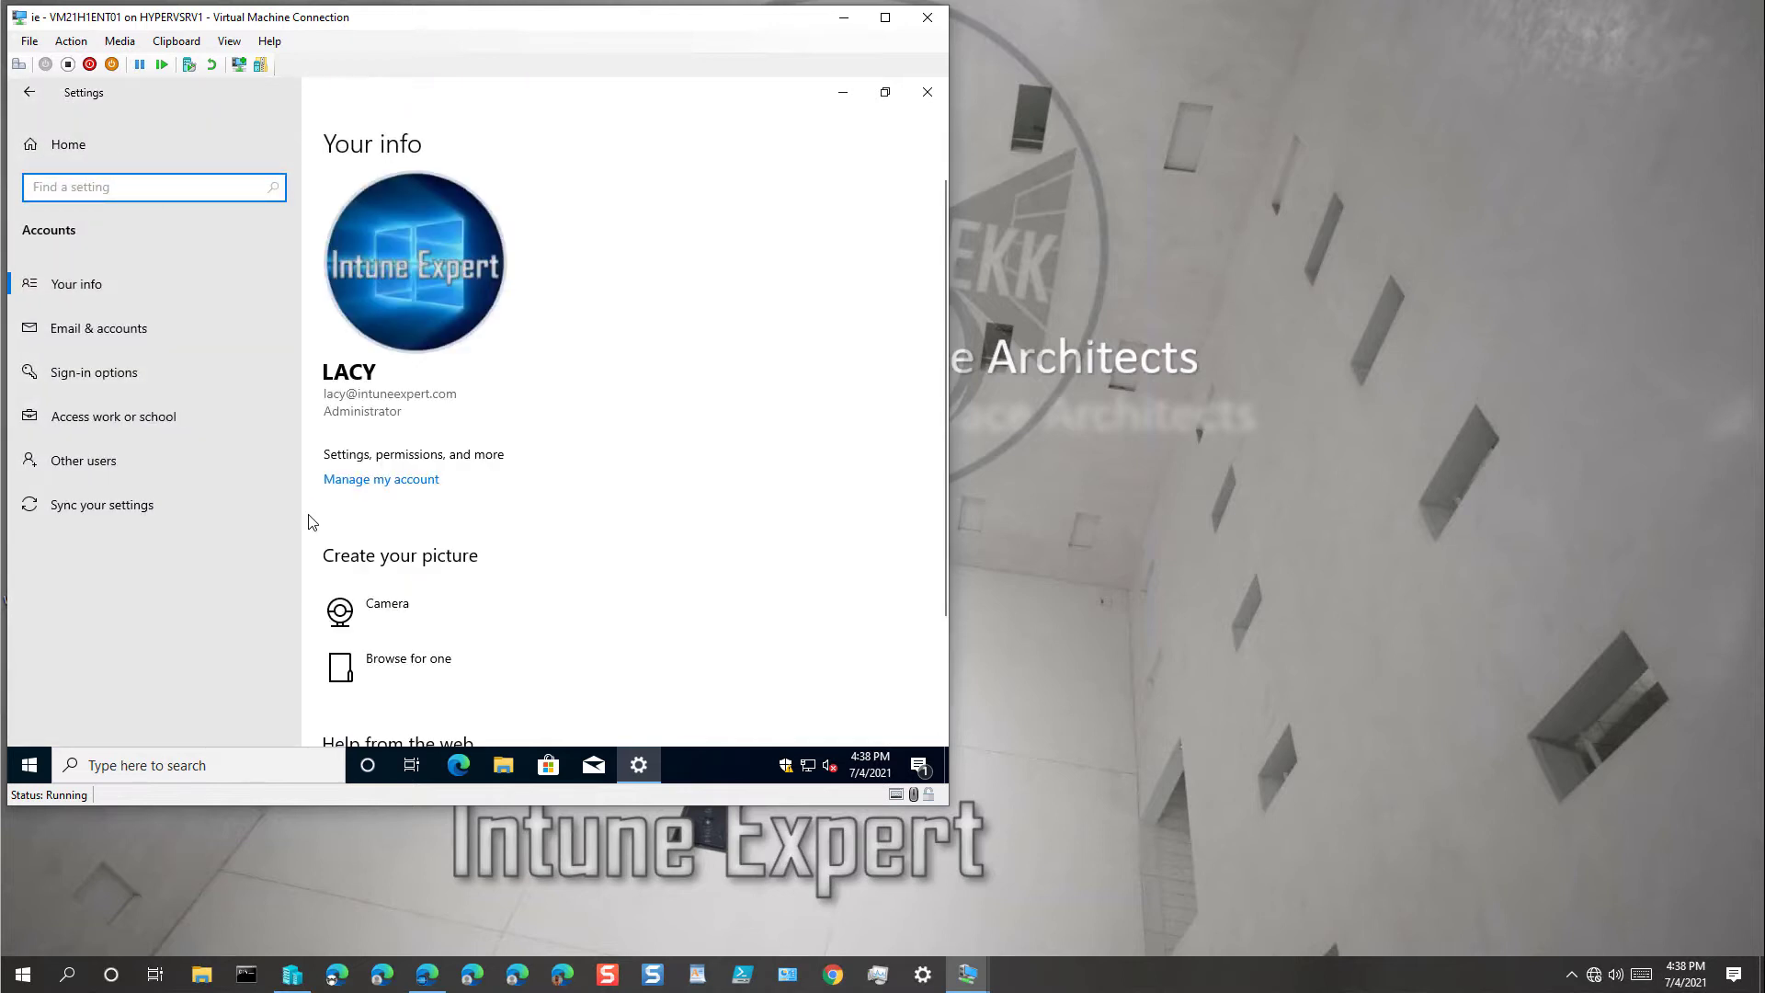
Step: Under Access work or school, expand the 'Connected to Intune Expert's Azure AD' entry
left_click(171, 418)
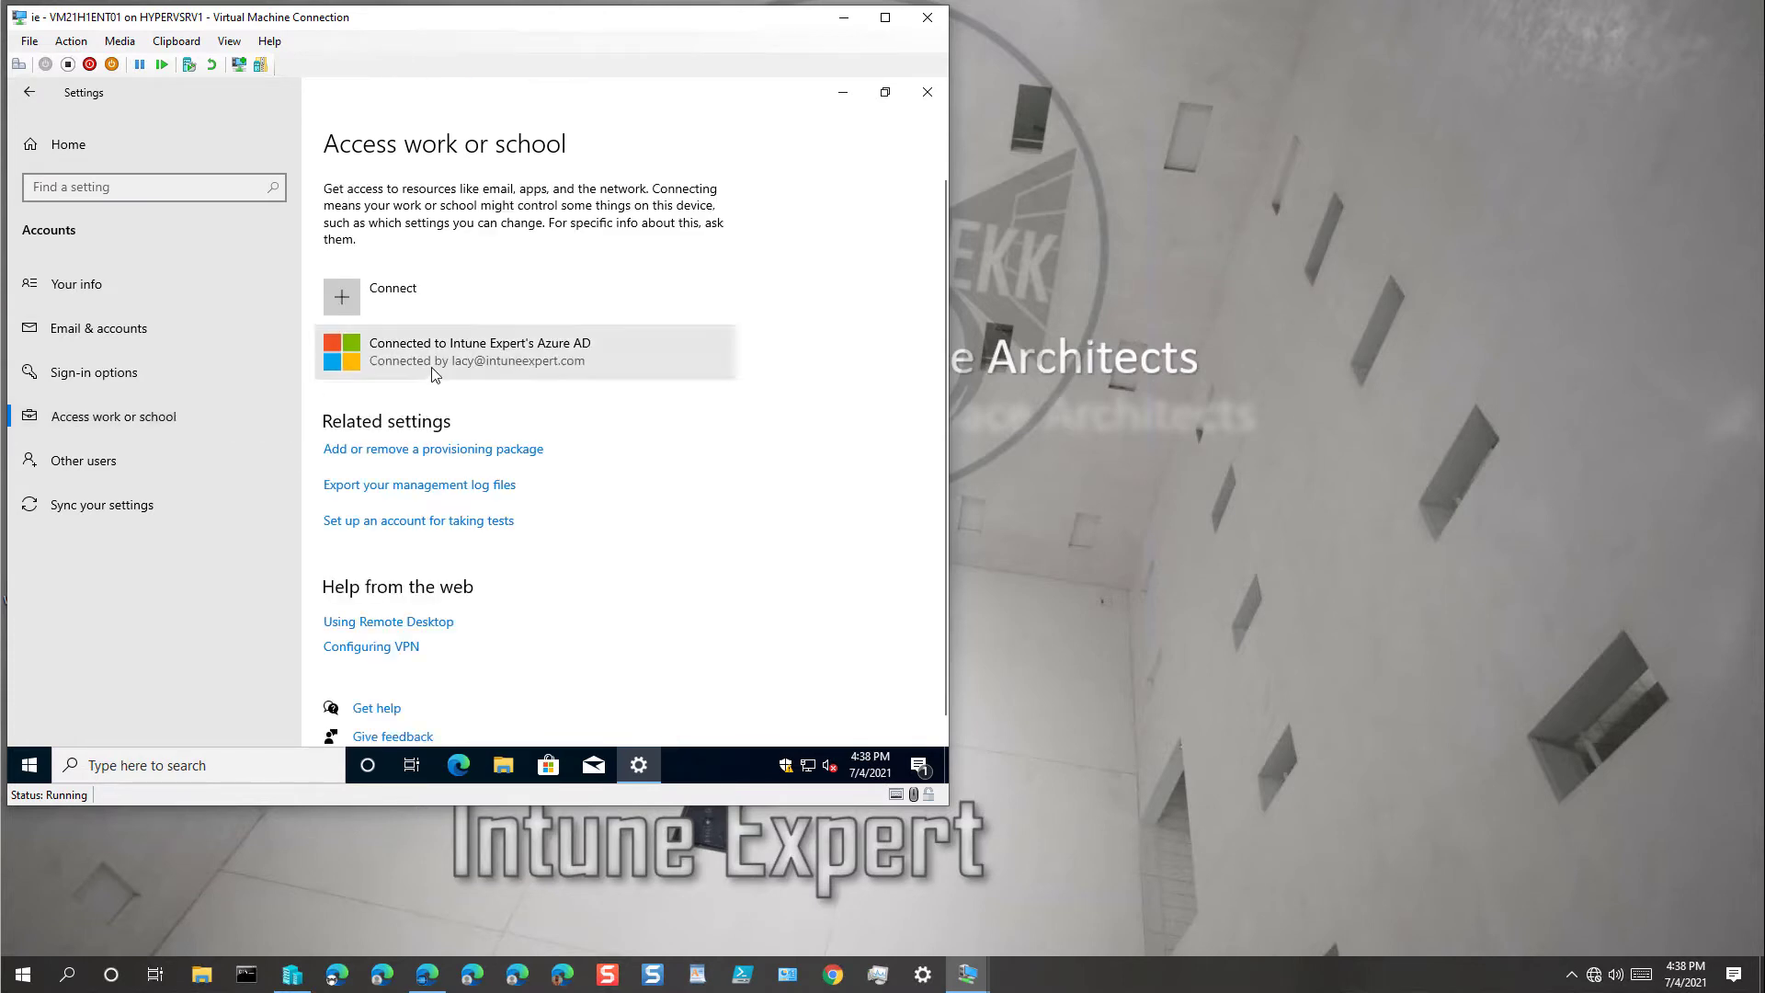
left_click(581, 364)
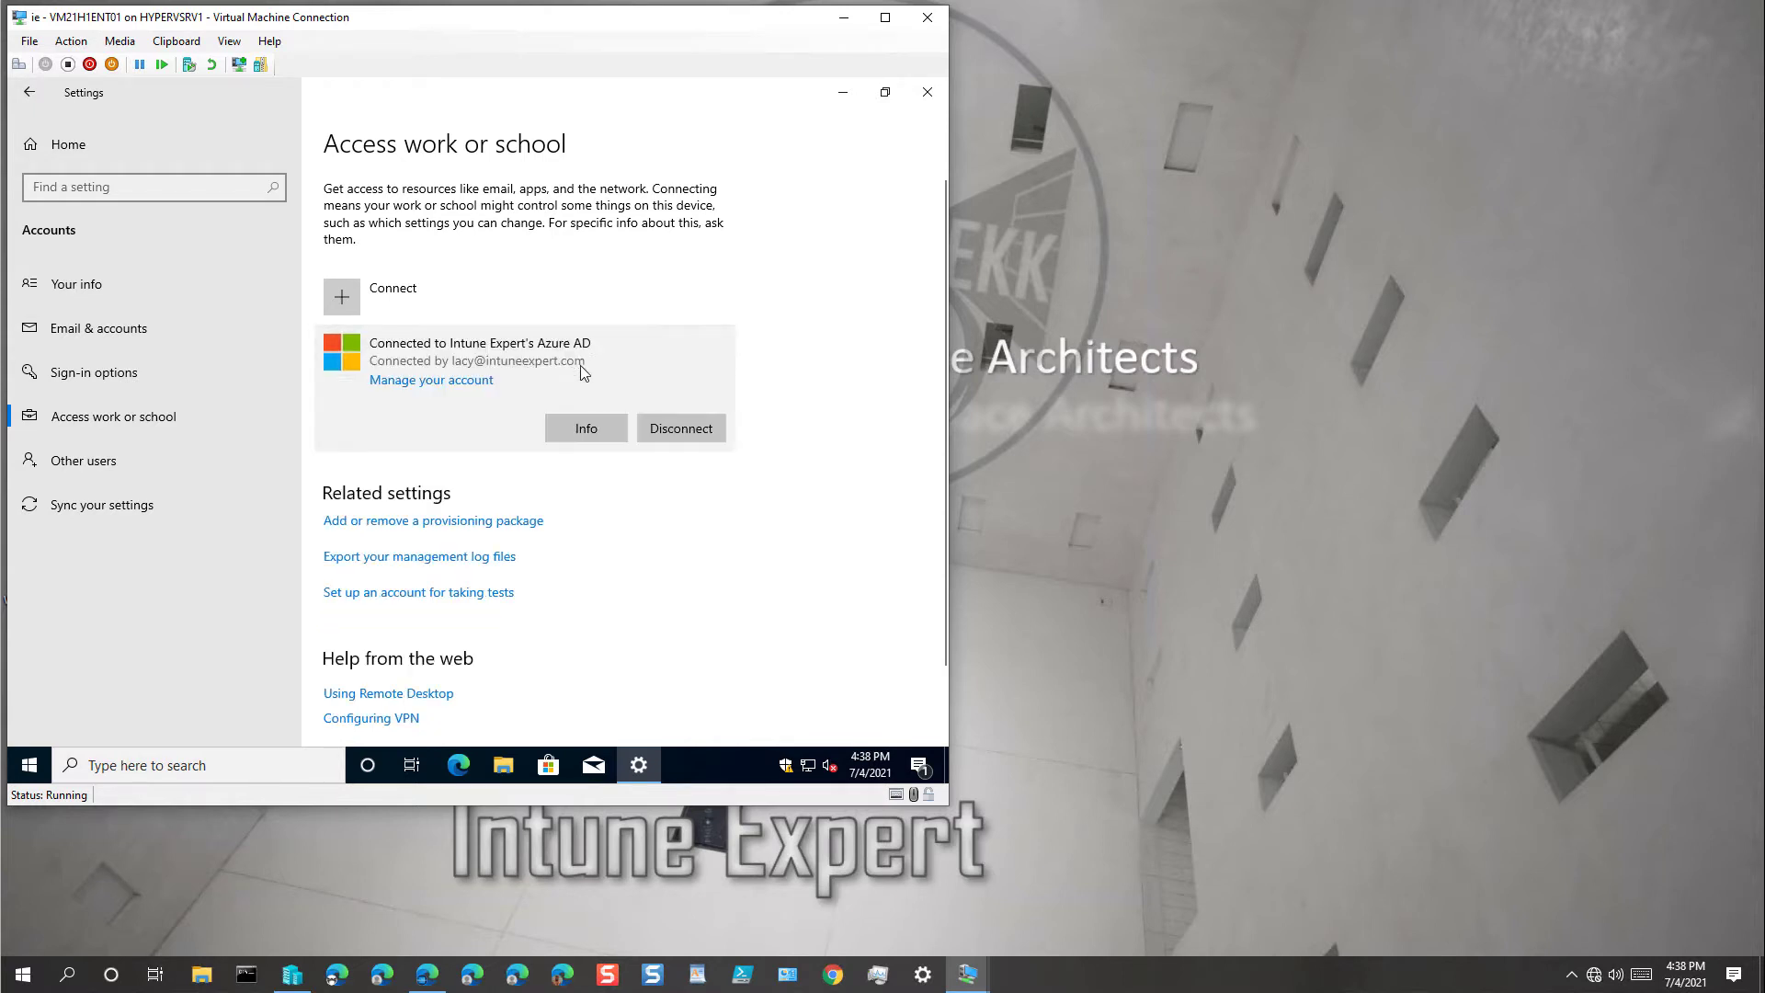
Step: Open Info on the Azure AD connection and check the successful 4:39:04 PM device sync
left_click(607, 430)
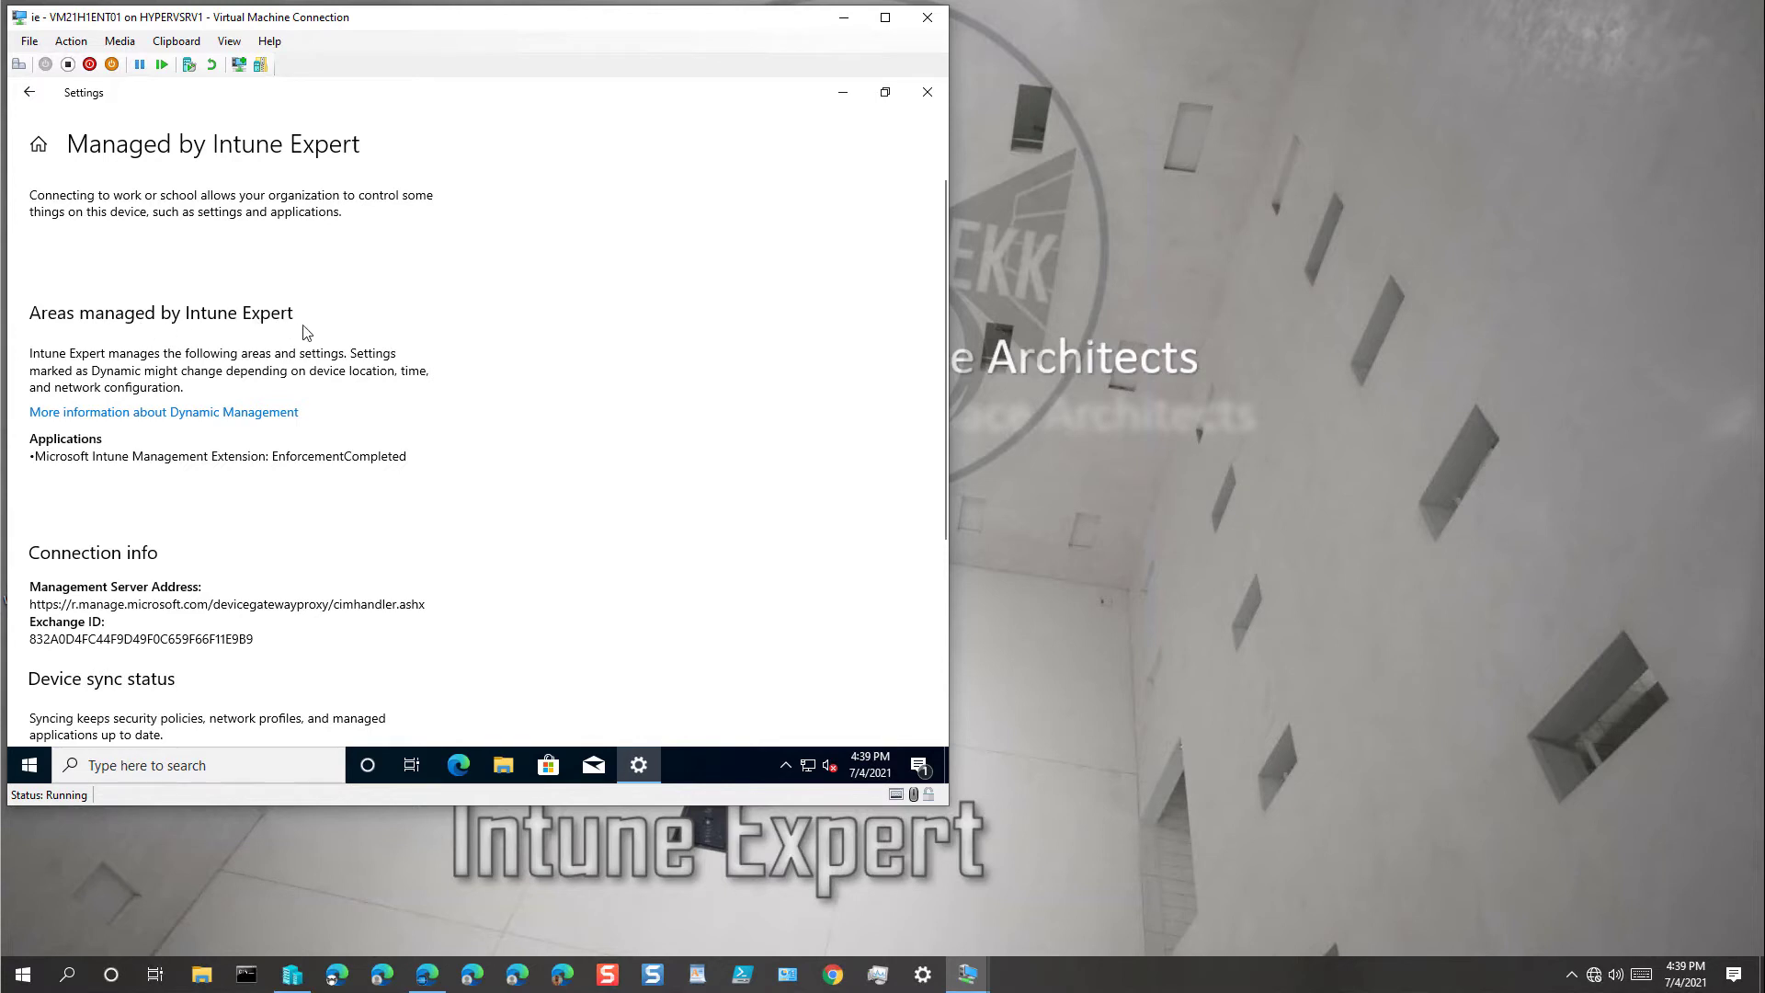
scroll(356, 354, "down", 2)
scroll(356, 354, "down", 2)
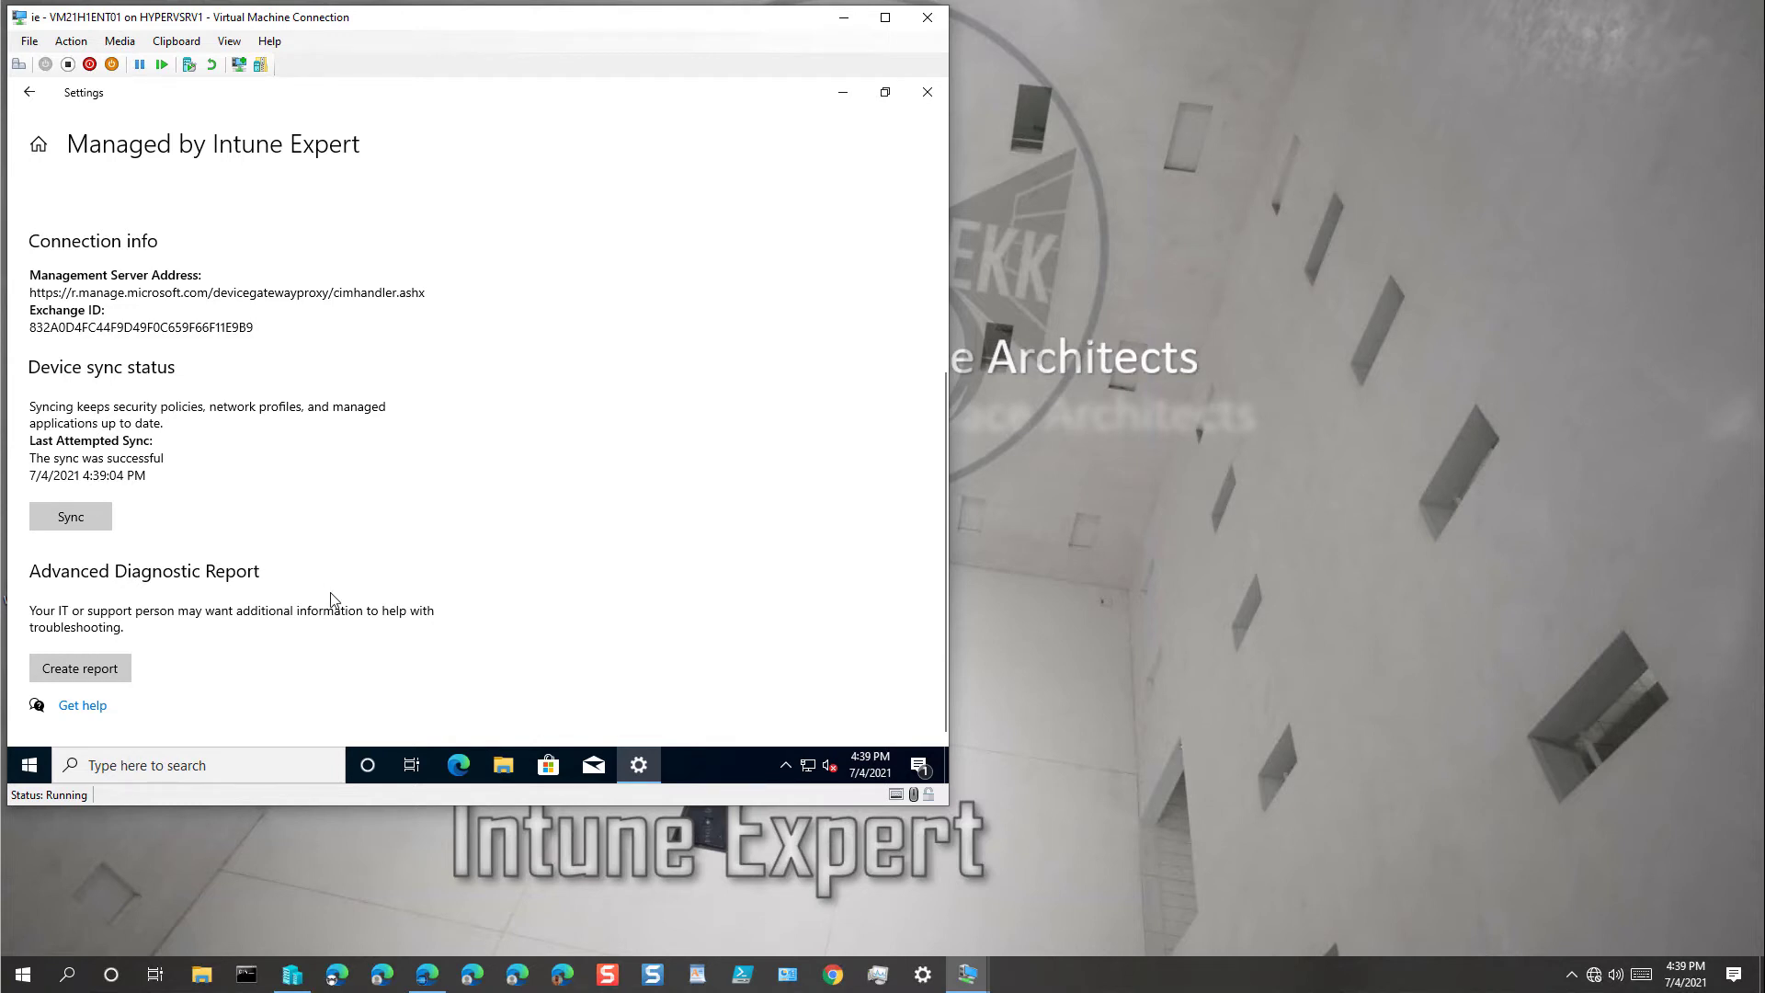
Step: Navigate to System > About to see the device's Windows 10 Enterprise 21H1 details
left_click(33, 94)
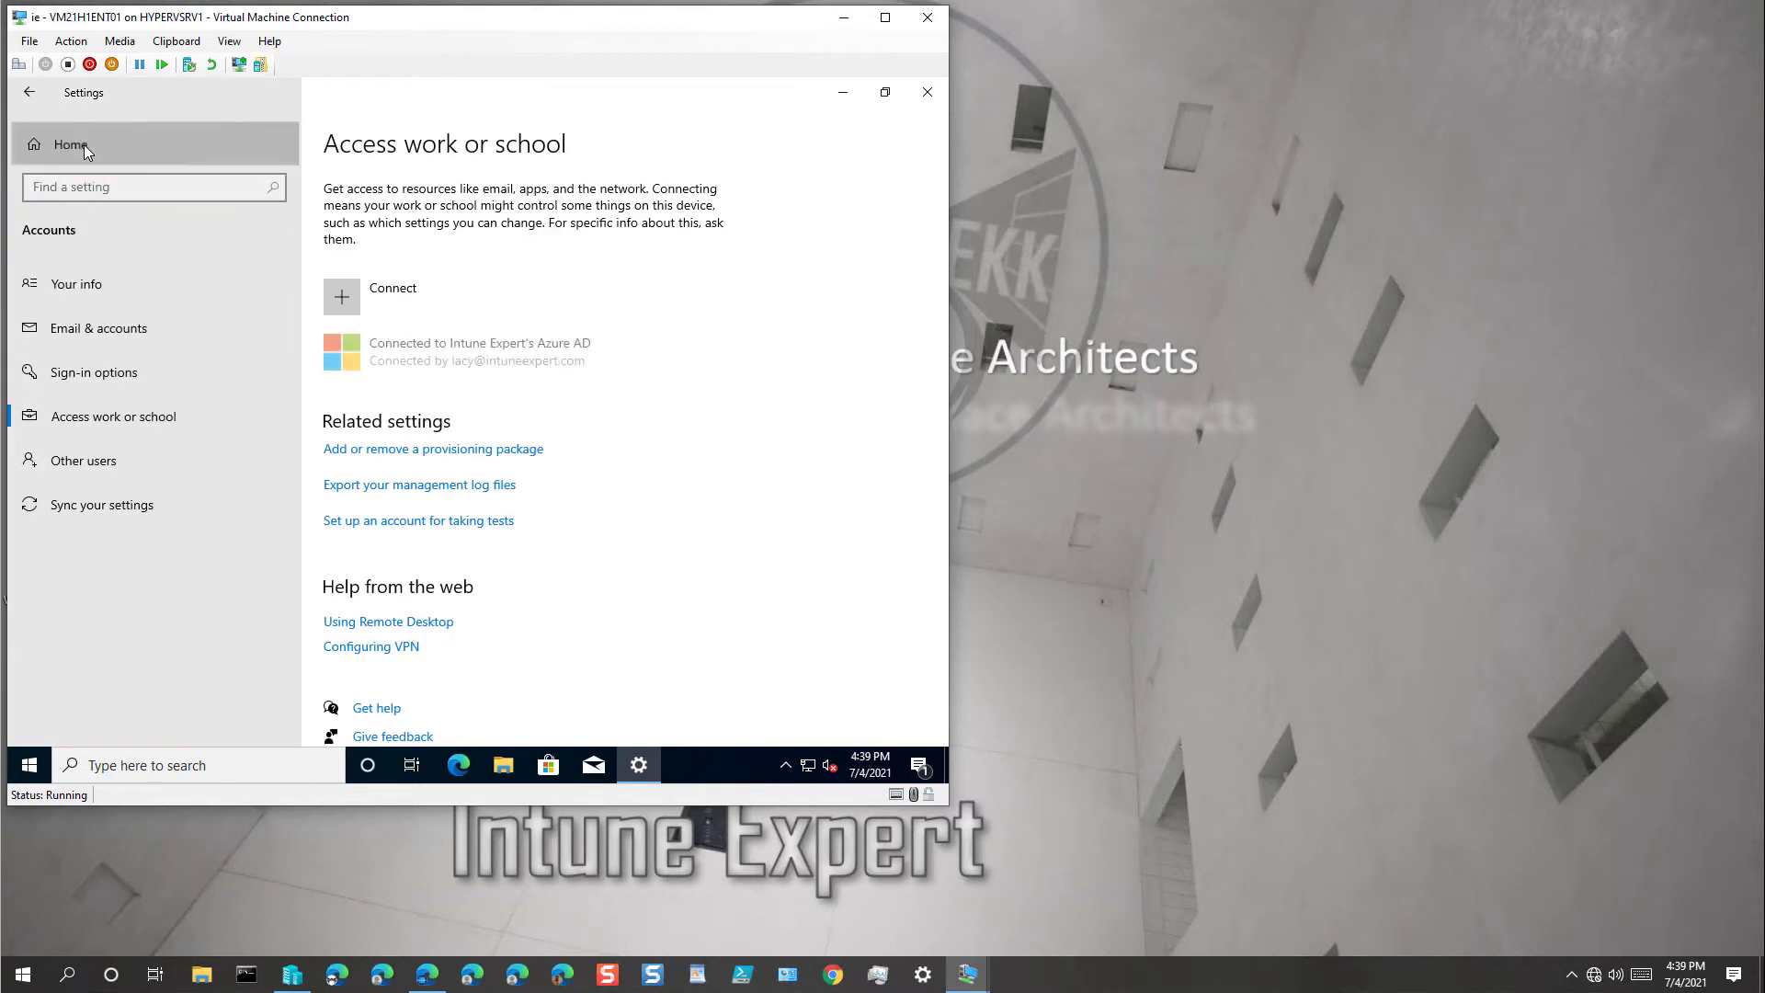
left_click(84, 145)
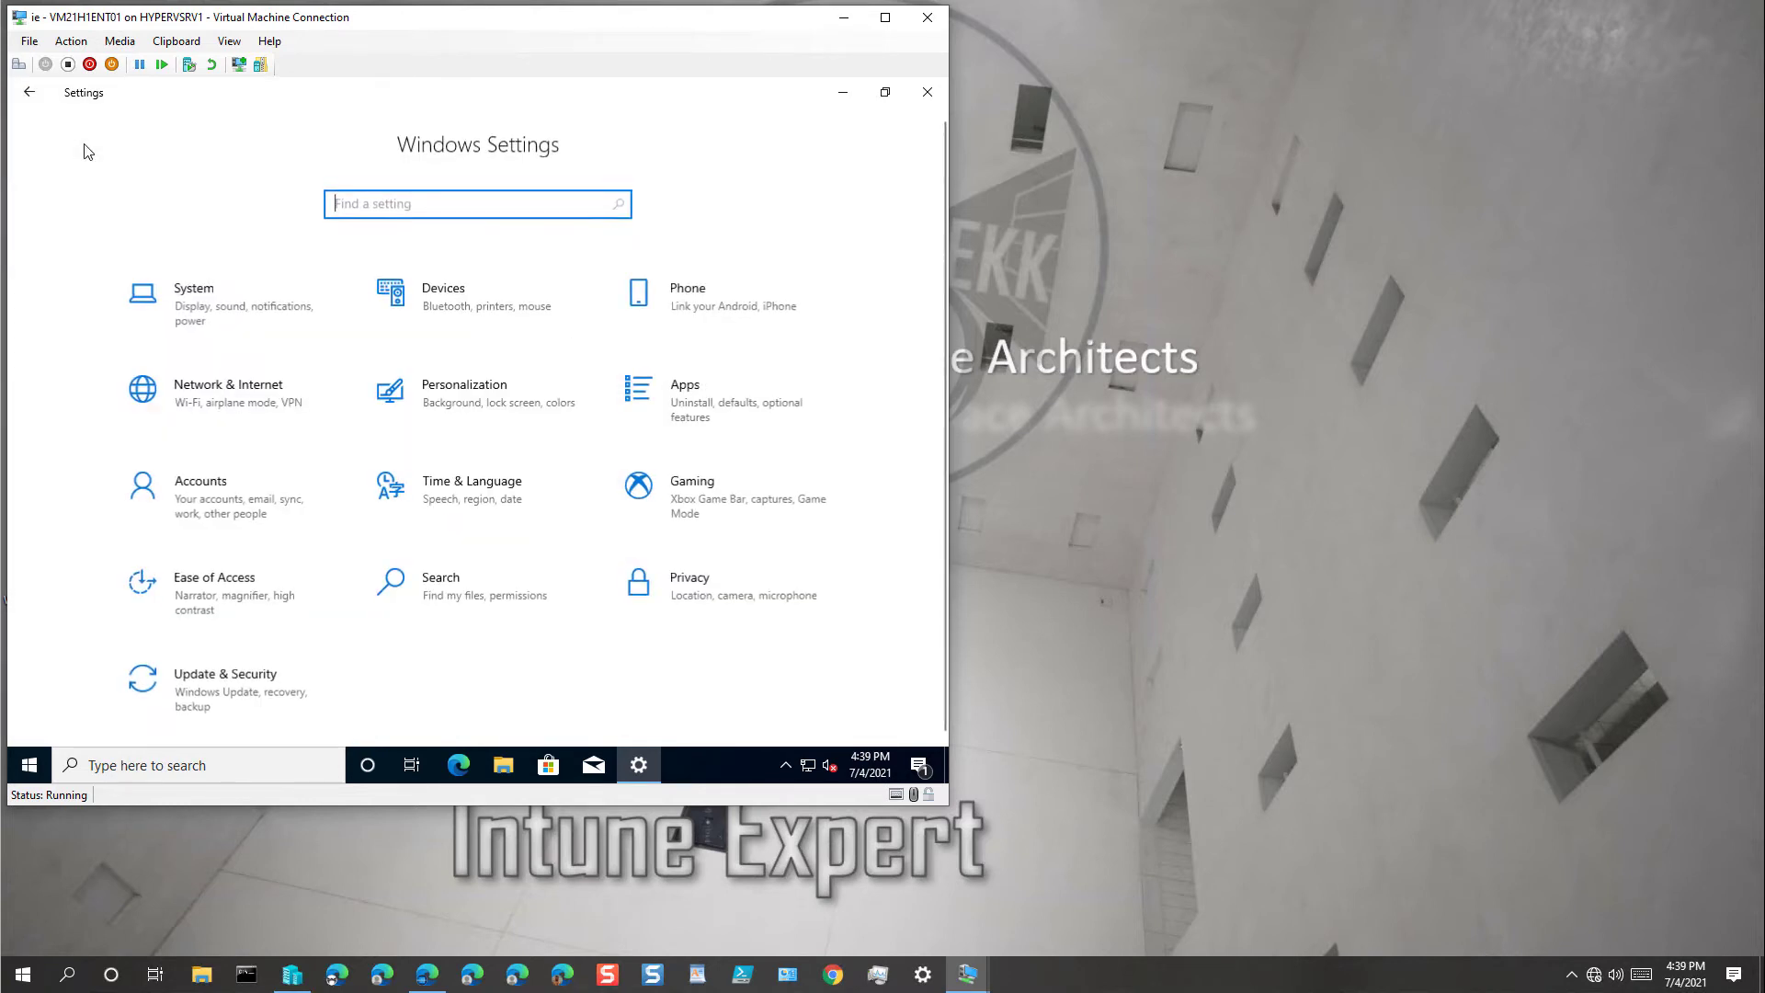
left_click(198, 302)
scroll(204, 367, "down", 2)
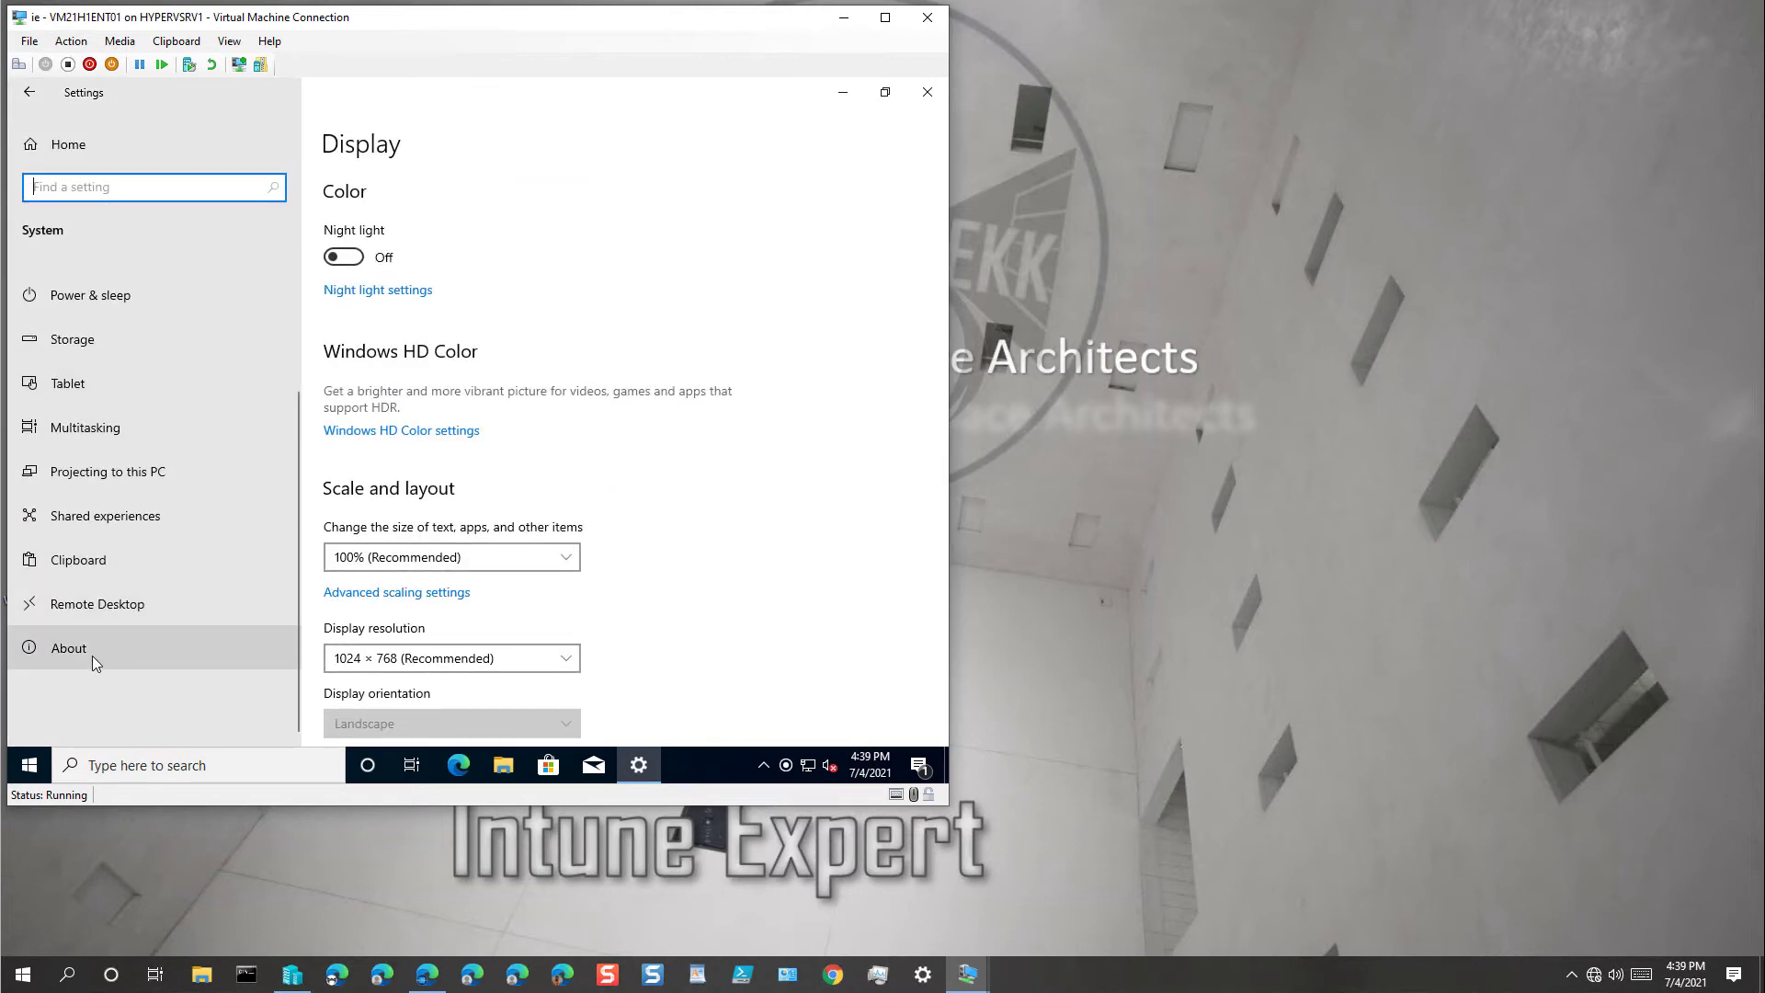
left_click(92, 654)
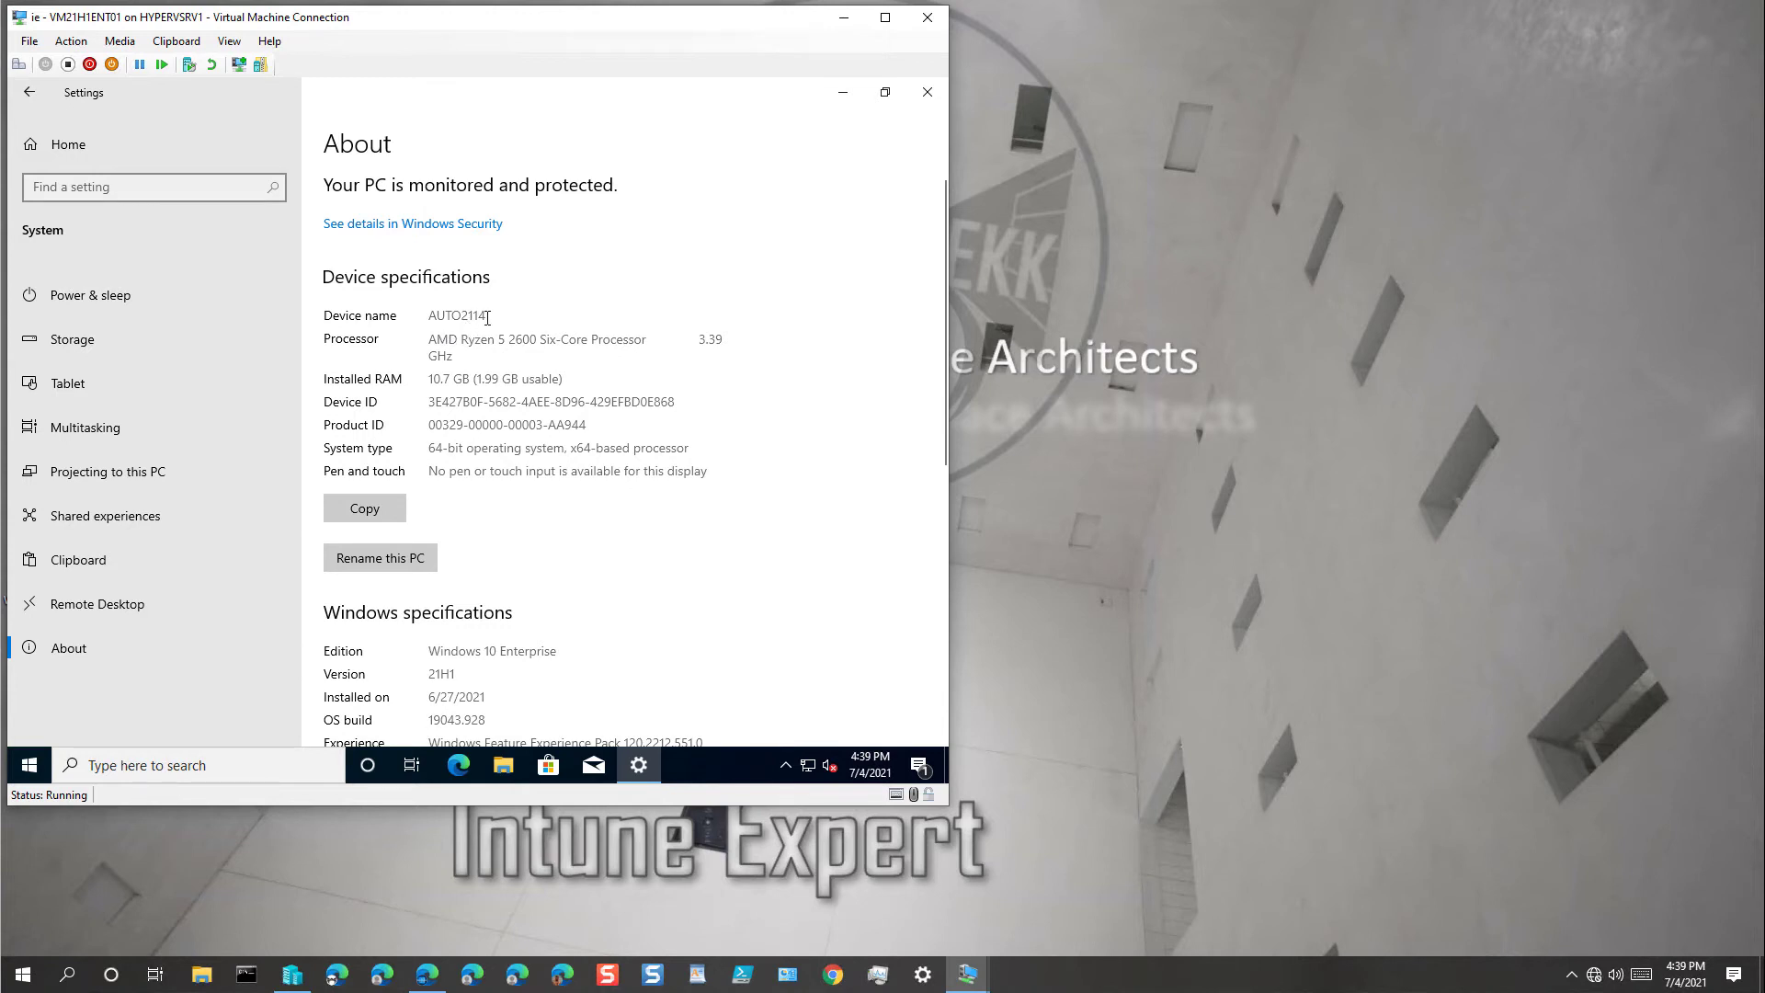
Step: Select and copy the device name AUTO2114
left_click_drag(487, 314, 426, 316)
right_click(457, 316)
left_click(504, 337)
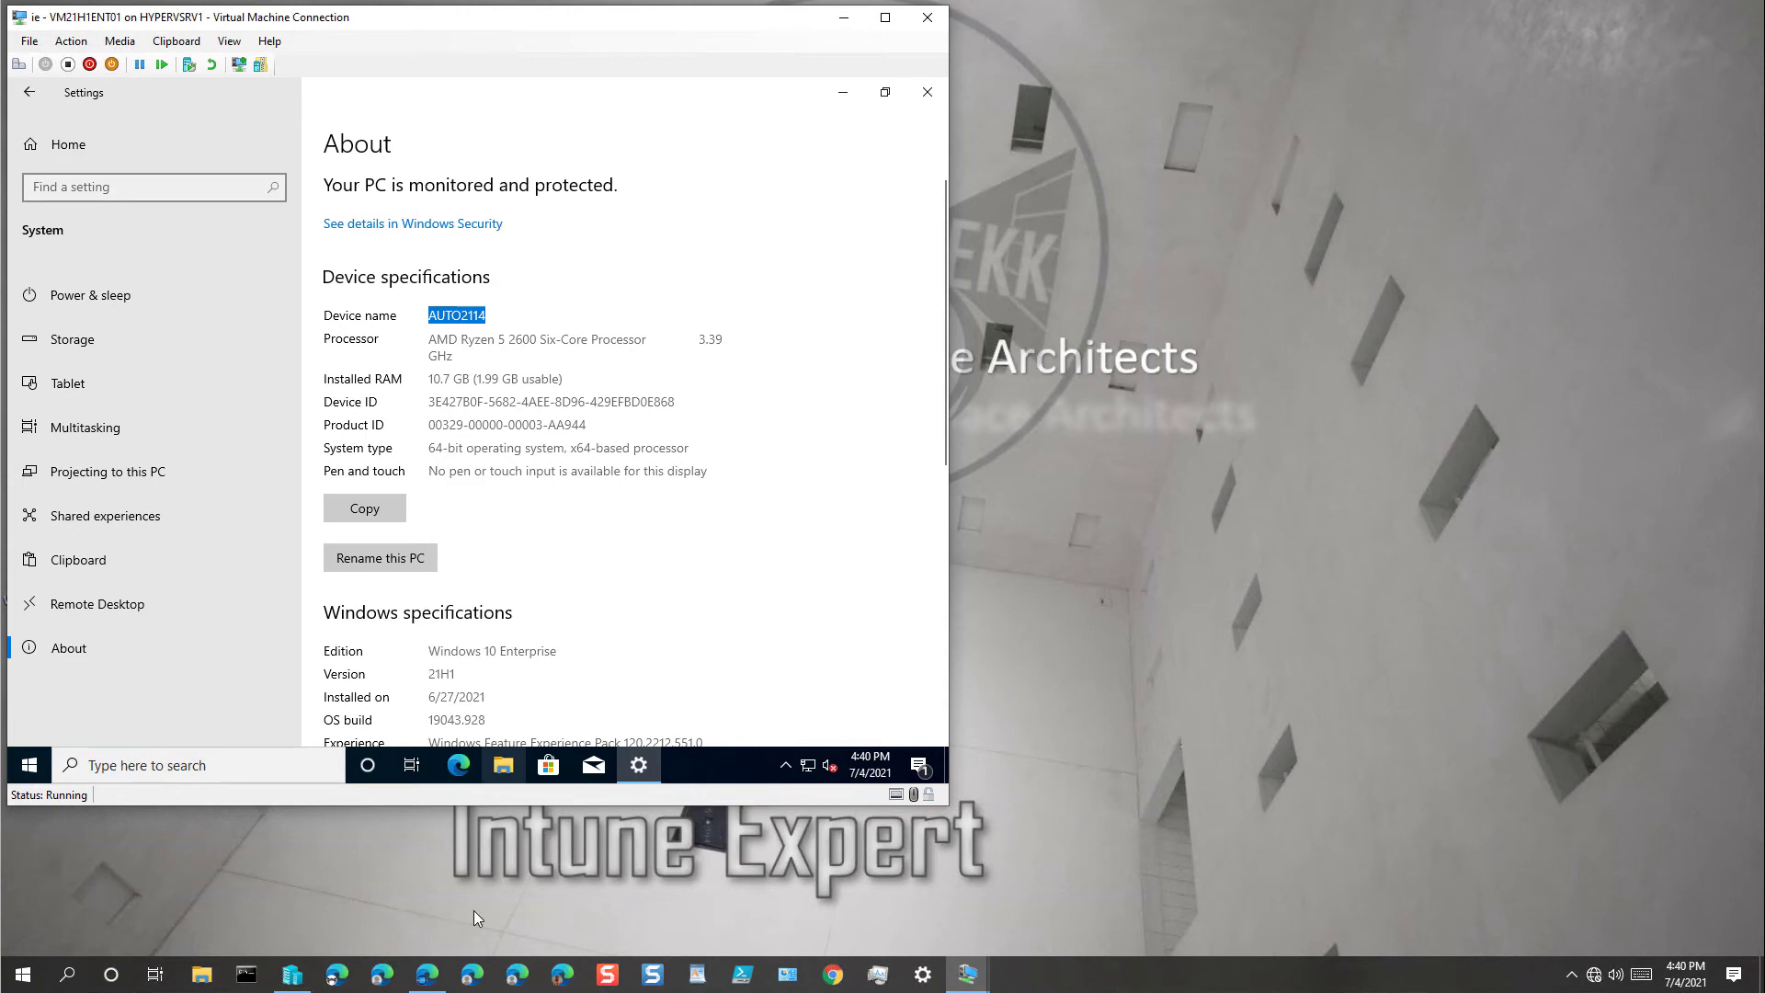
Step: In Endpoint Manager's Devices, list Windows devices: AUTO2114 shows Intune-managed, corporate-owned, Compliant, OS 10.0.19043.928
left_click(429, 976)
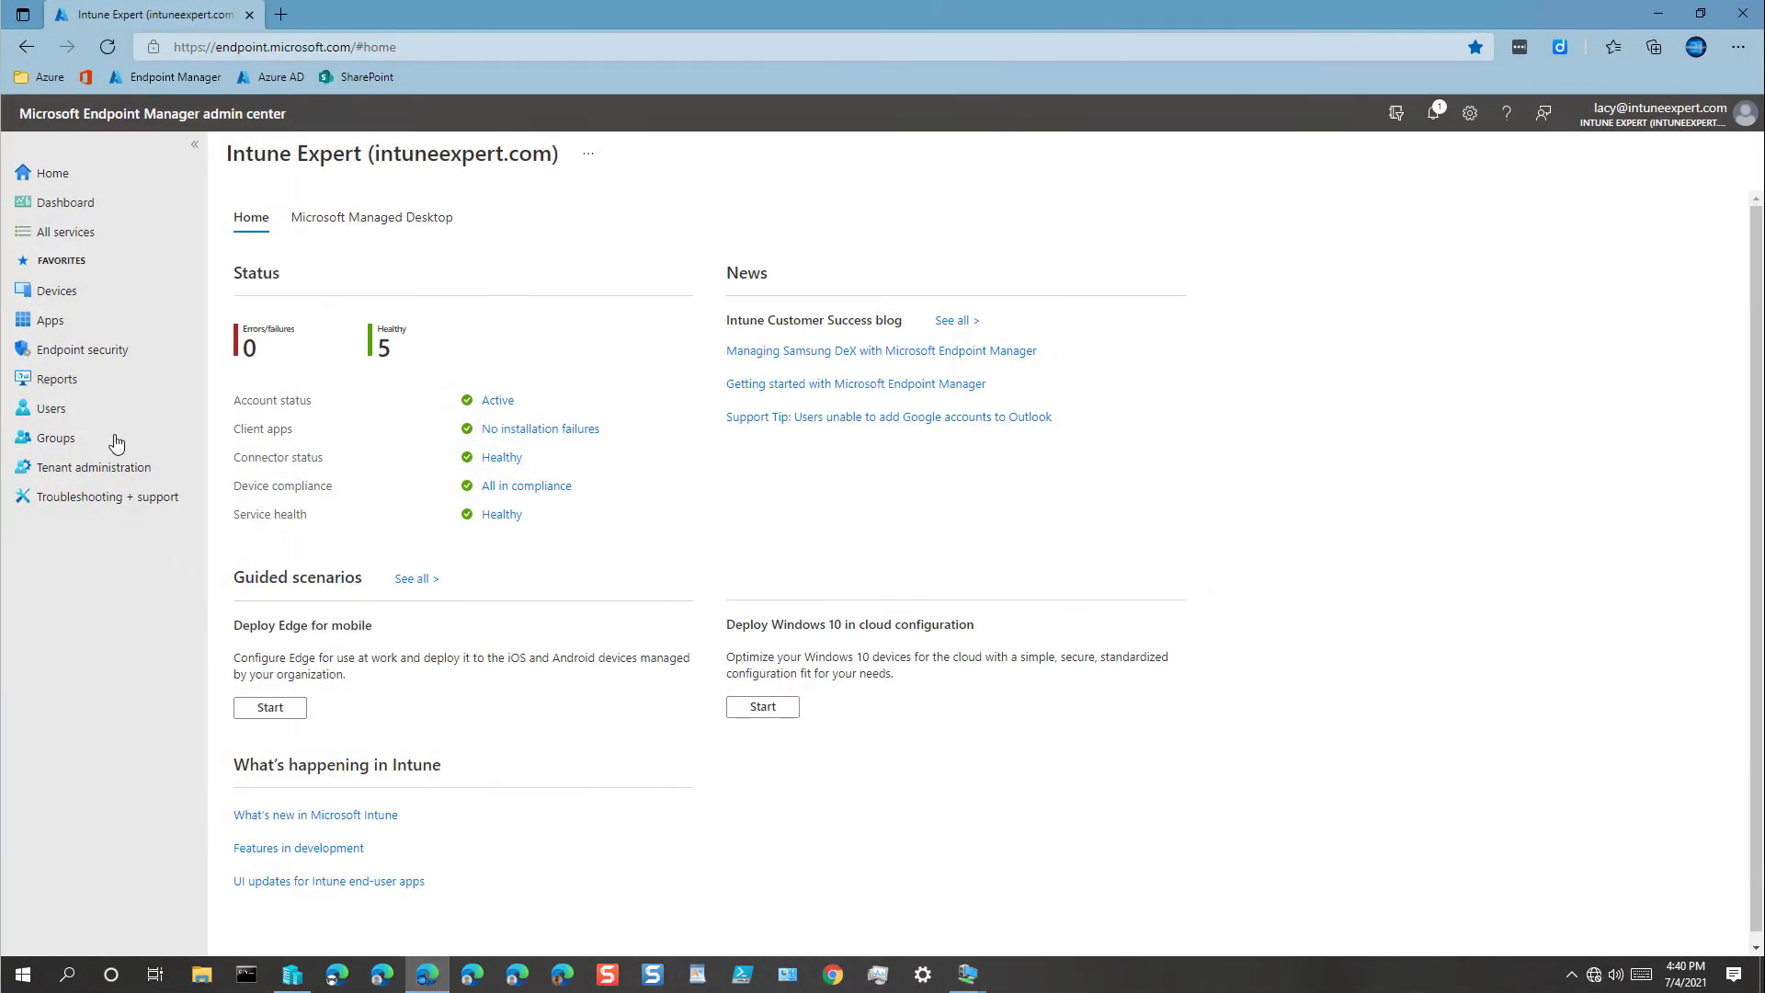
left_click(55, 295)
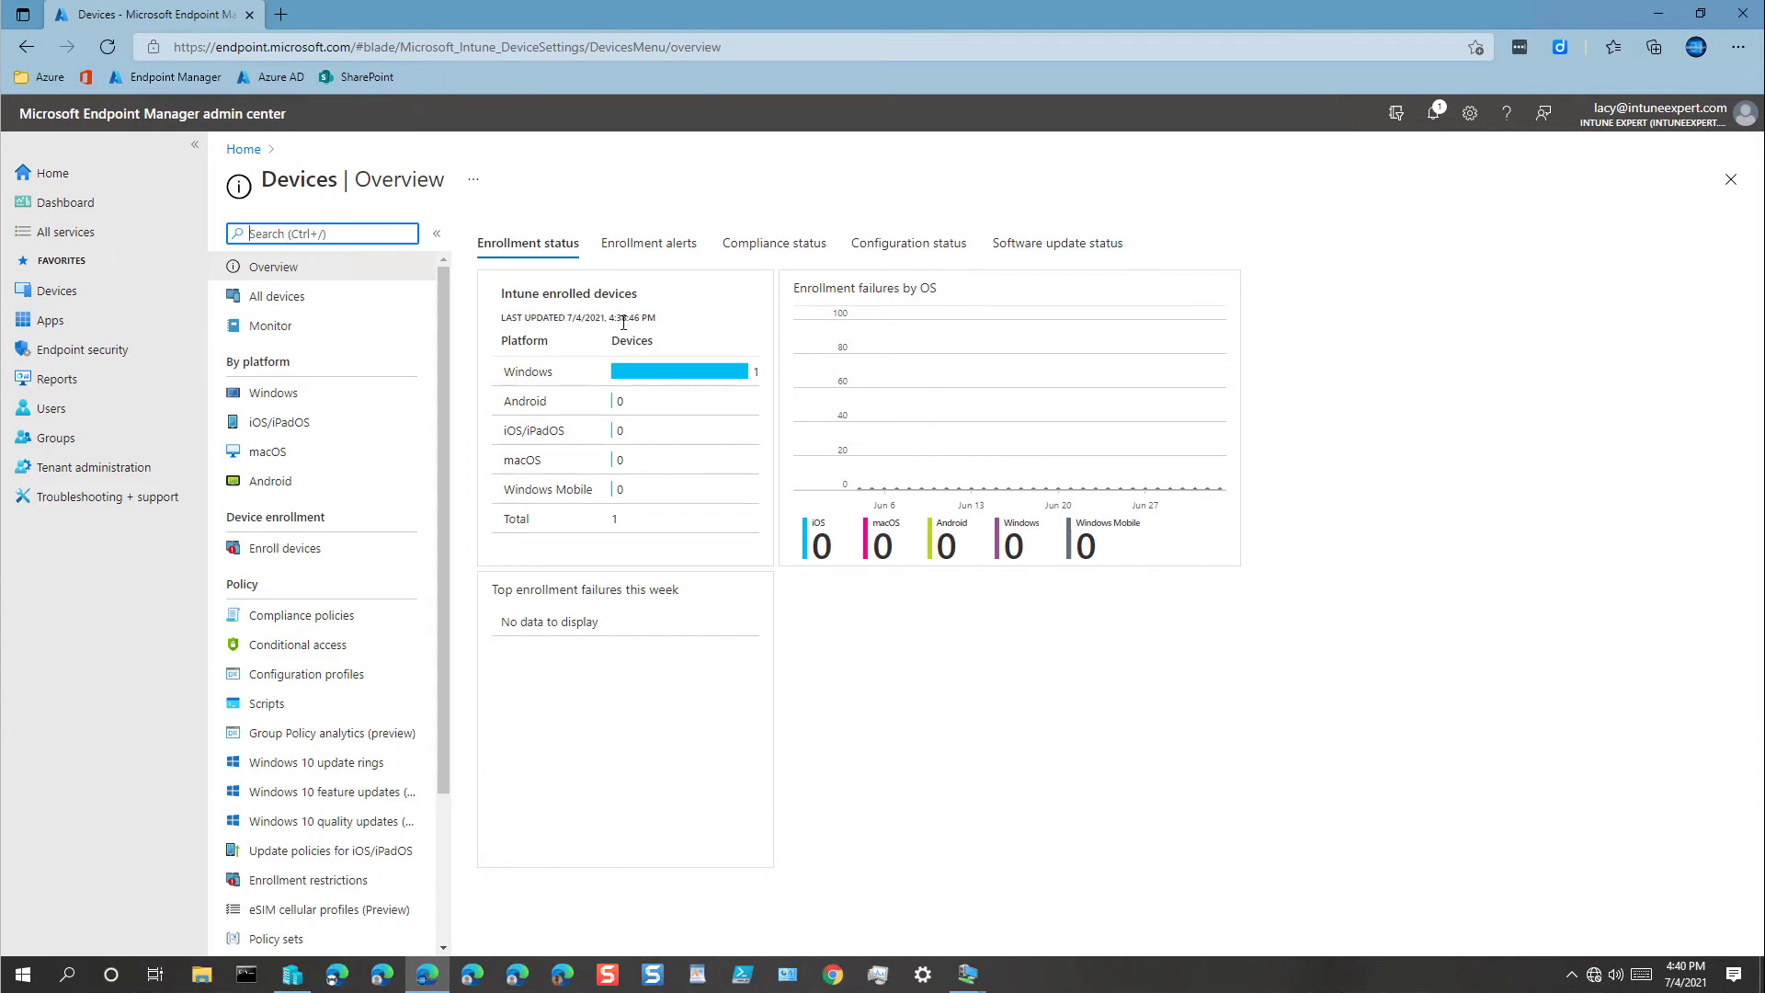
left_click_drag(608, 318, 659, 324)
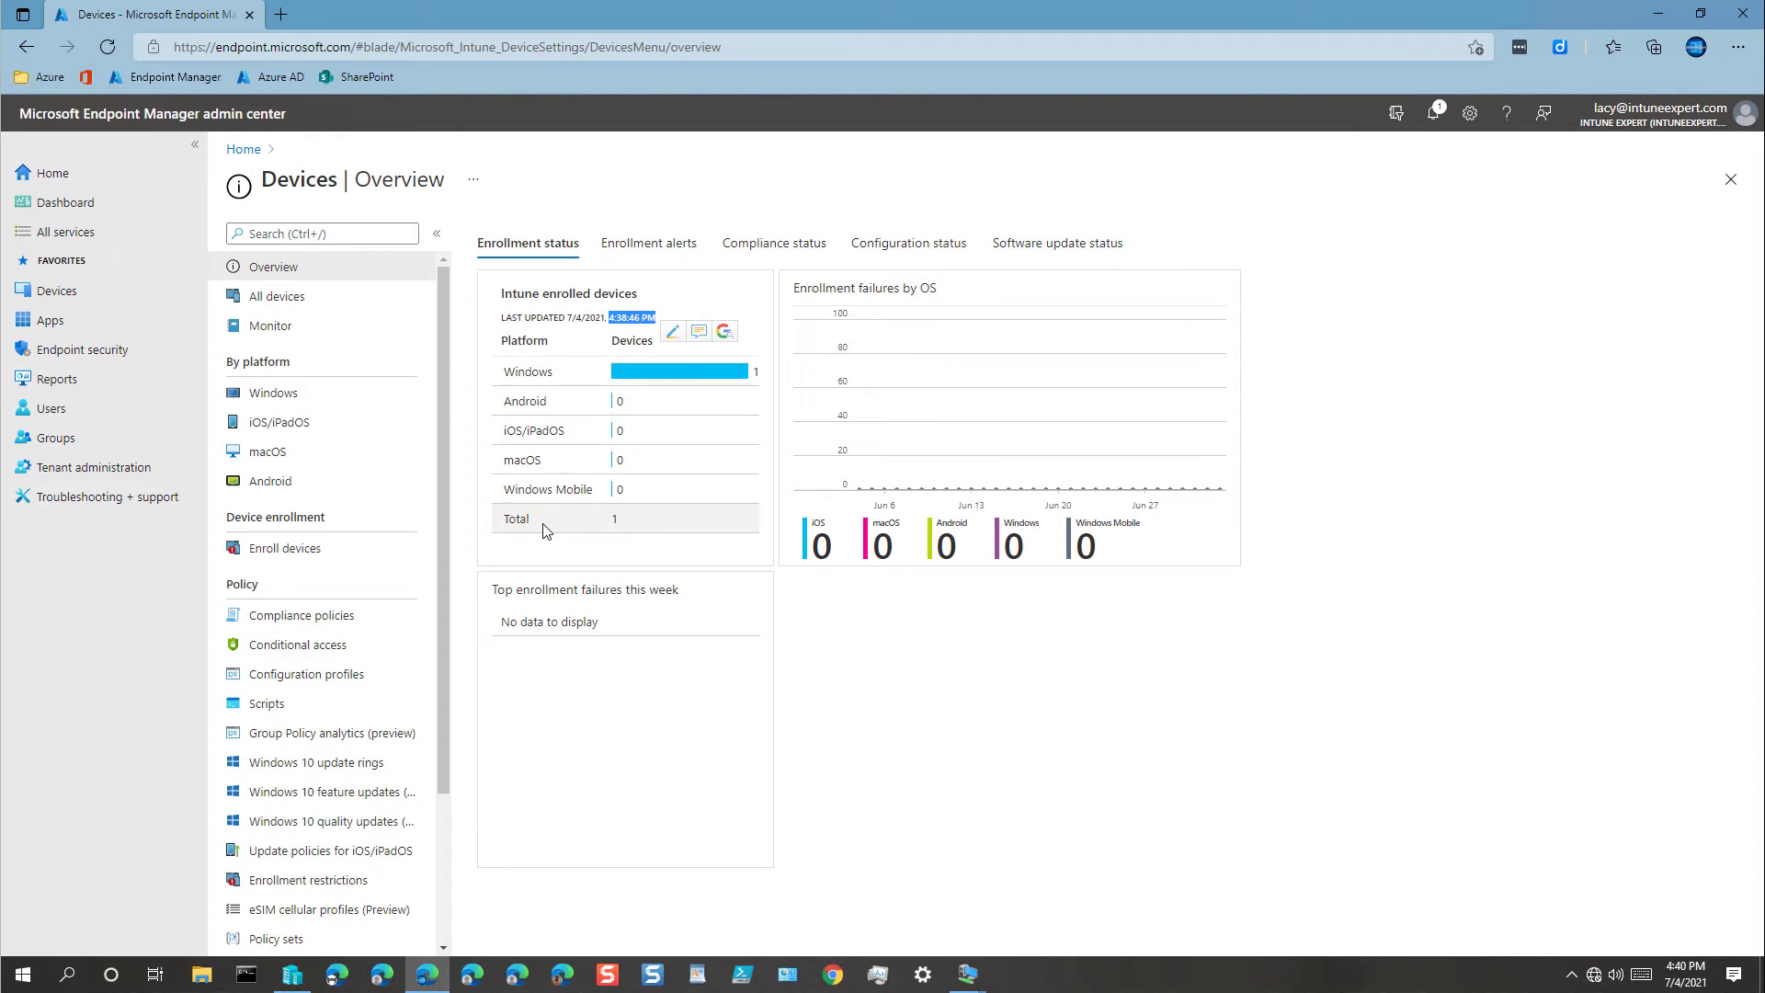
left_click(272, 397)
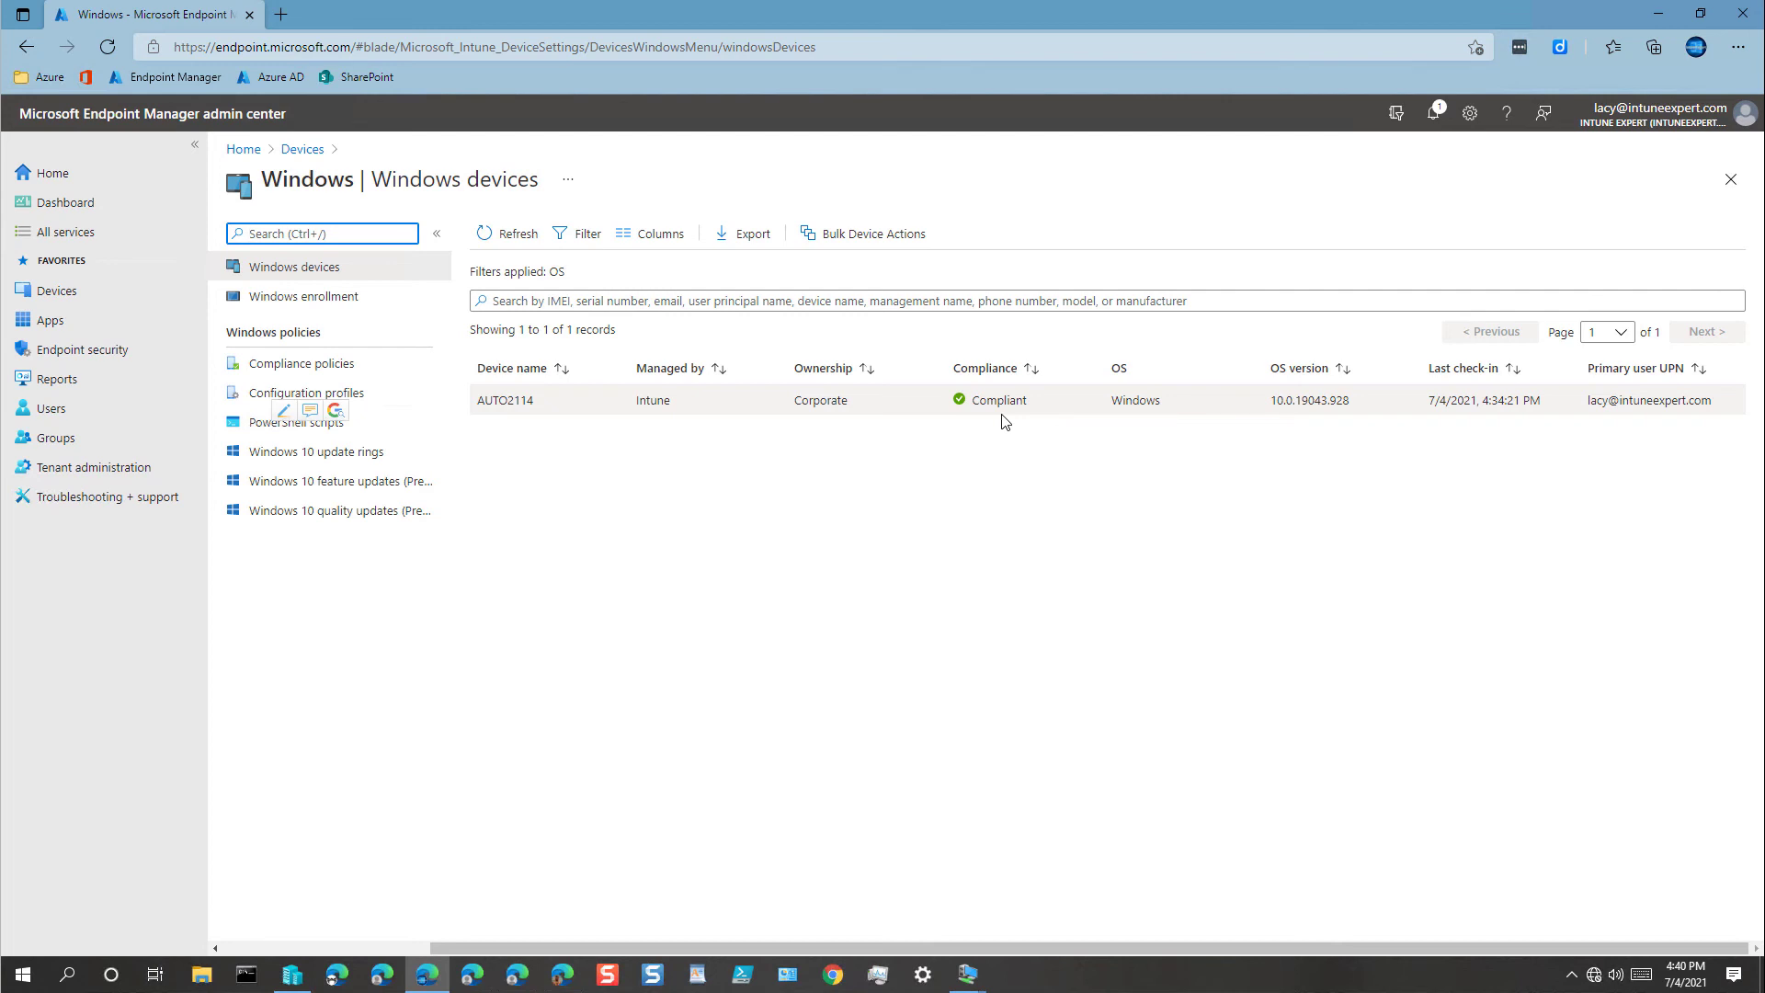
Step: Check Baseline Compliance Policy device status, showing AUTO2114 twice as Not applicable, then return to Windows policies
left_click(380, 579)
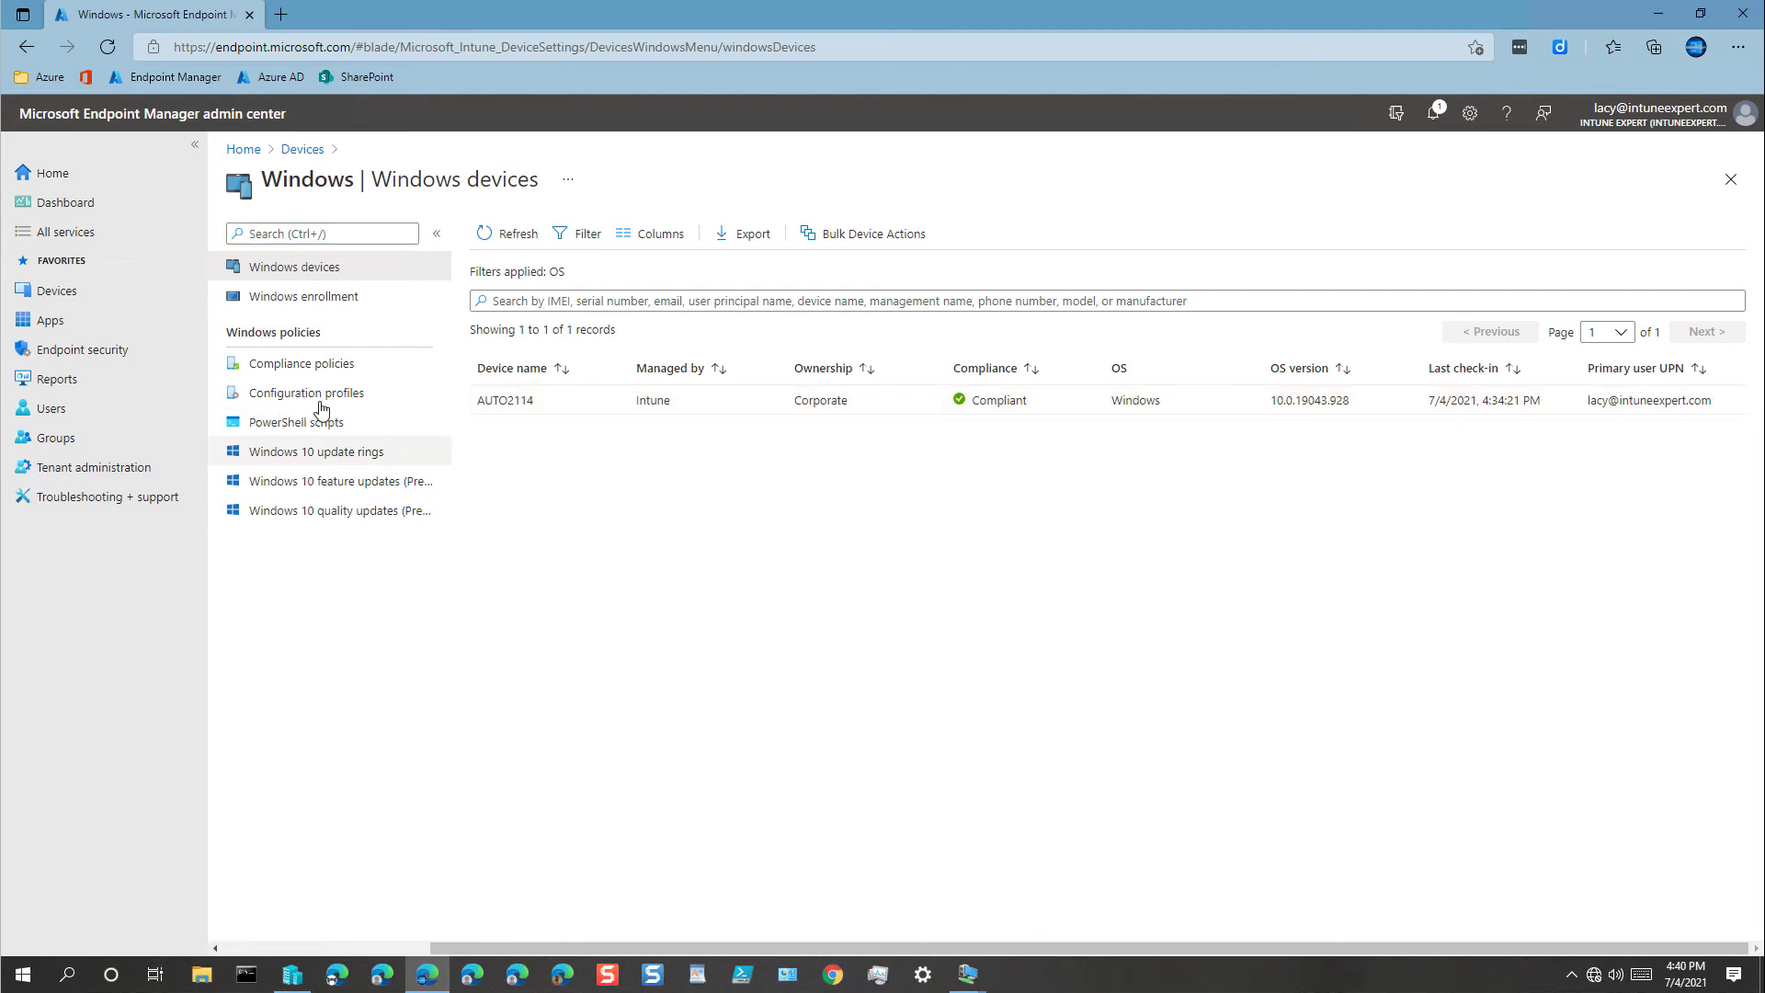
left_click(306, 366)
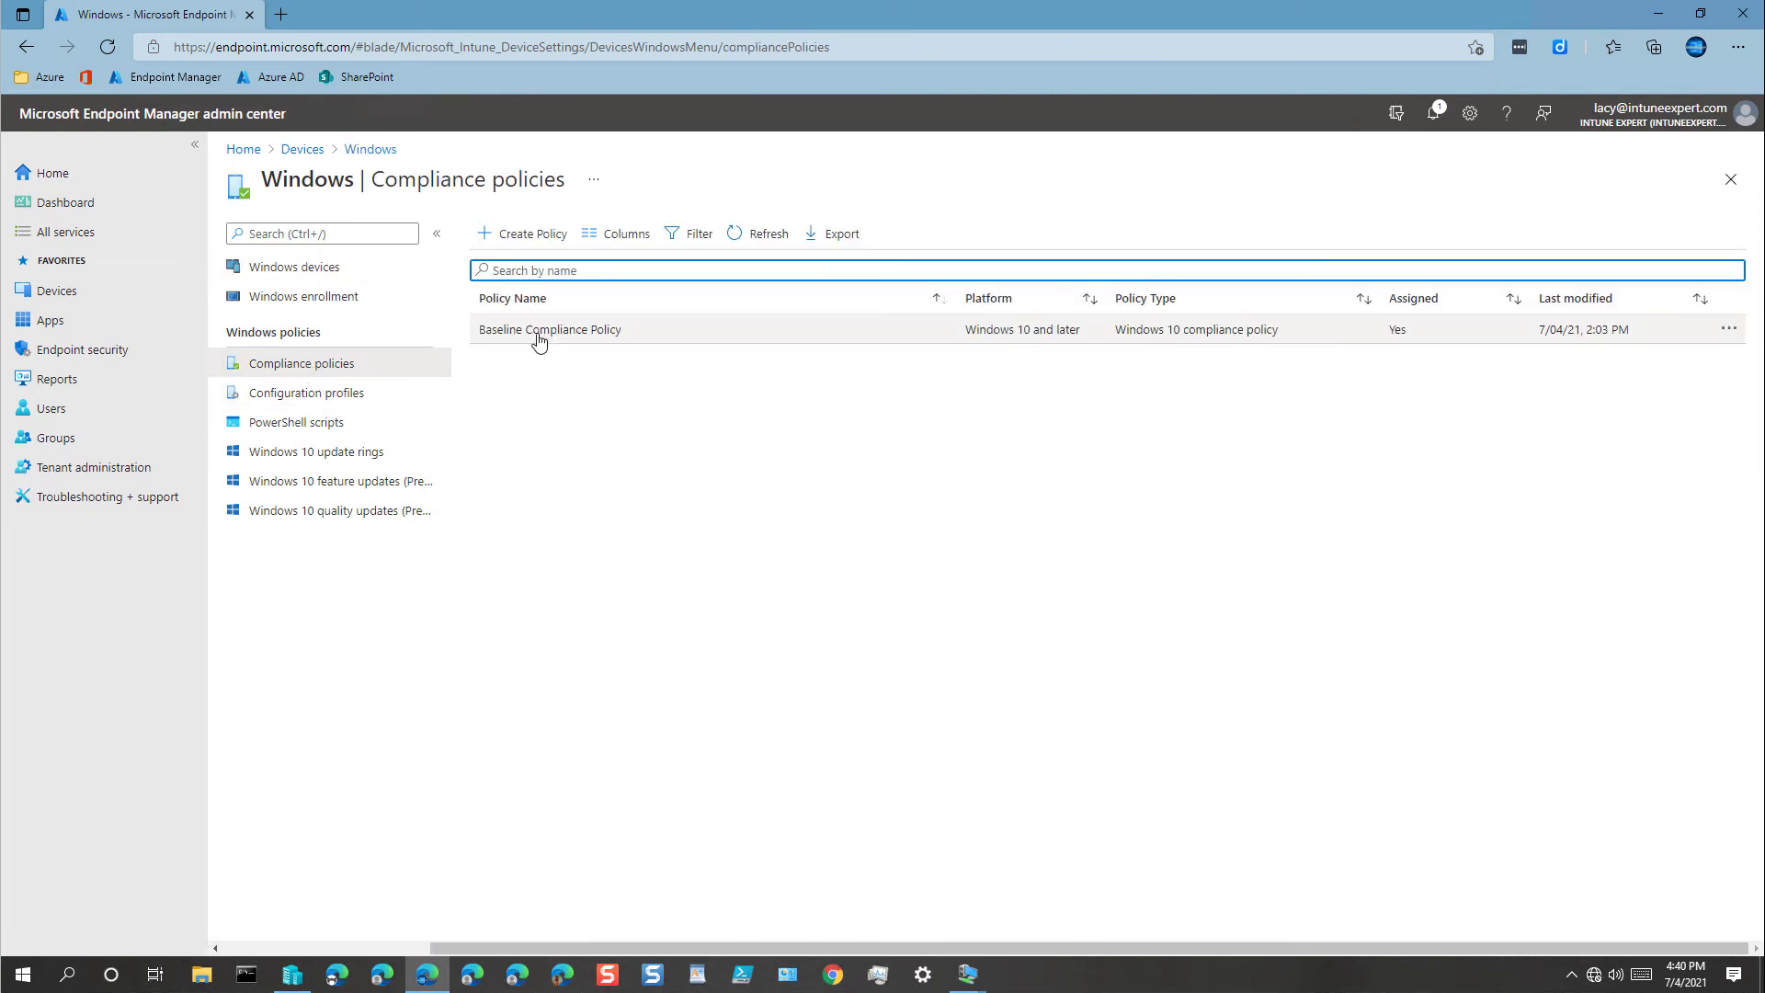
left_click(538, 333)
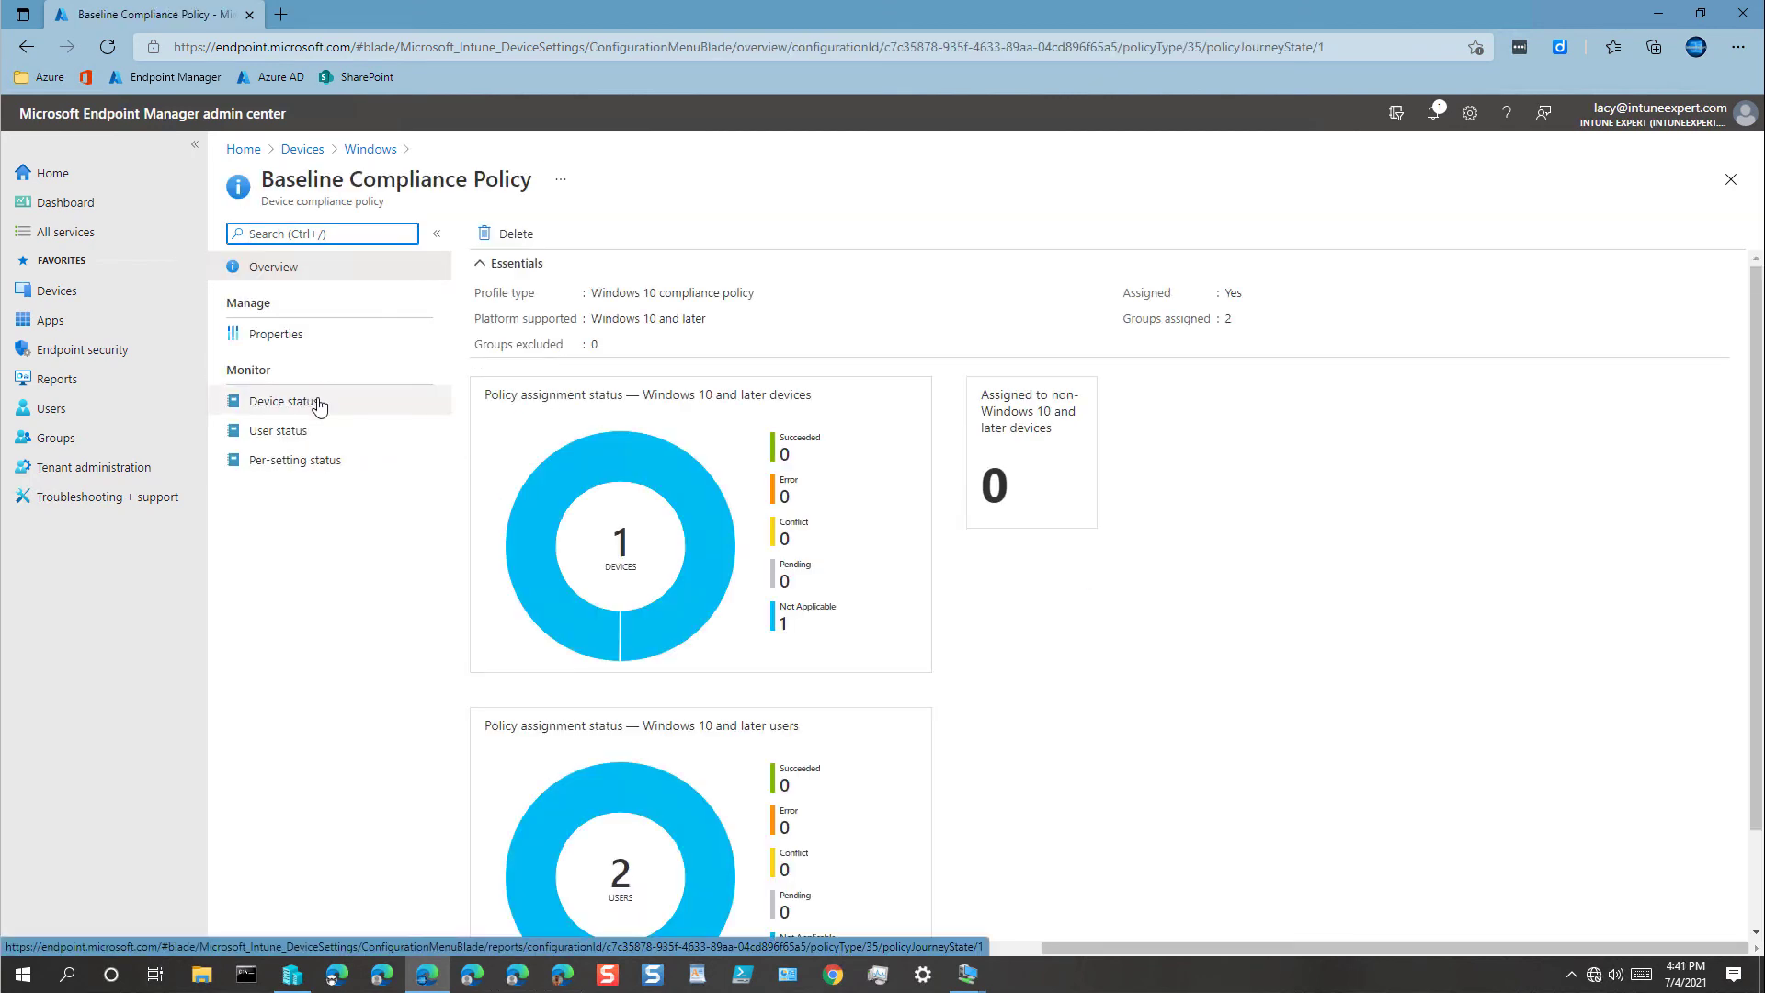
left_click(313, 401)
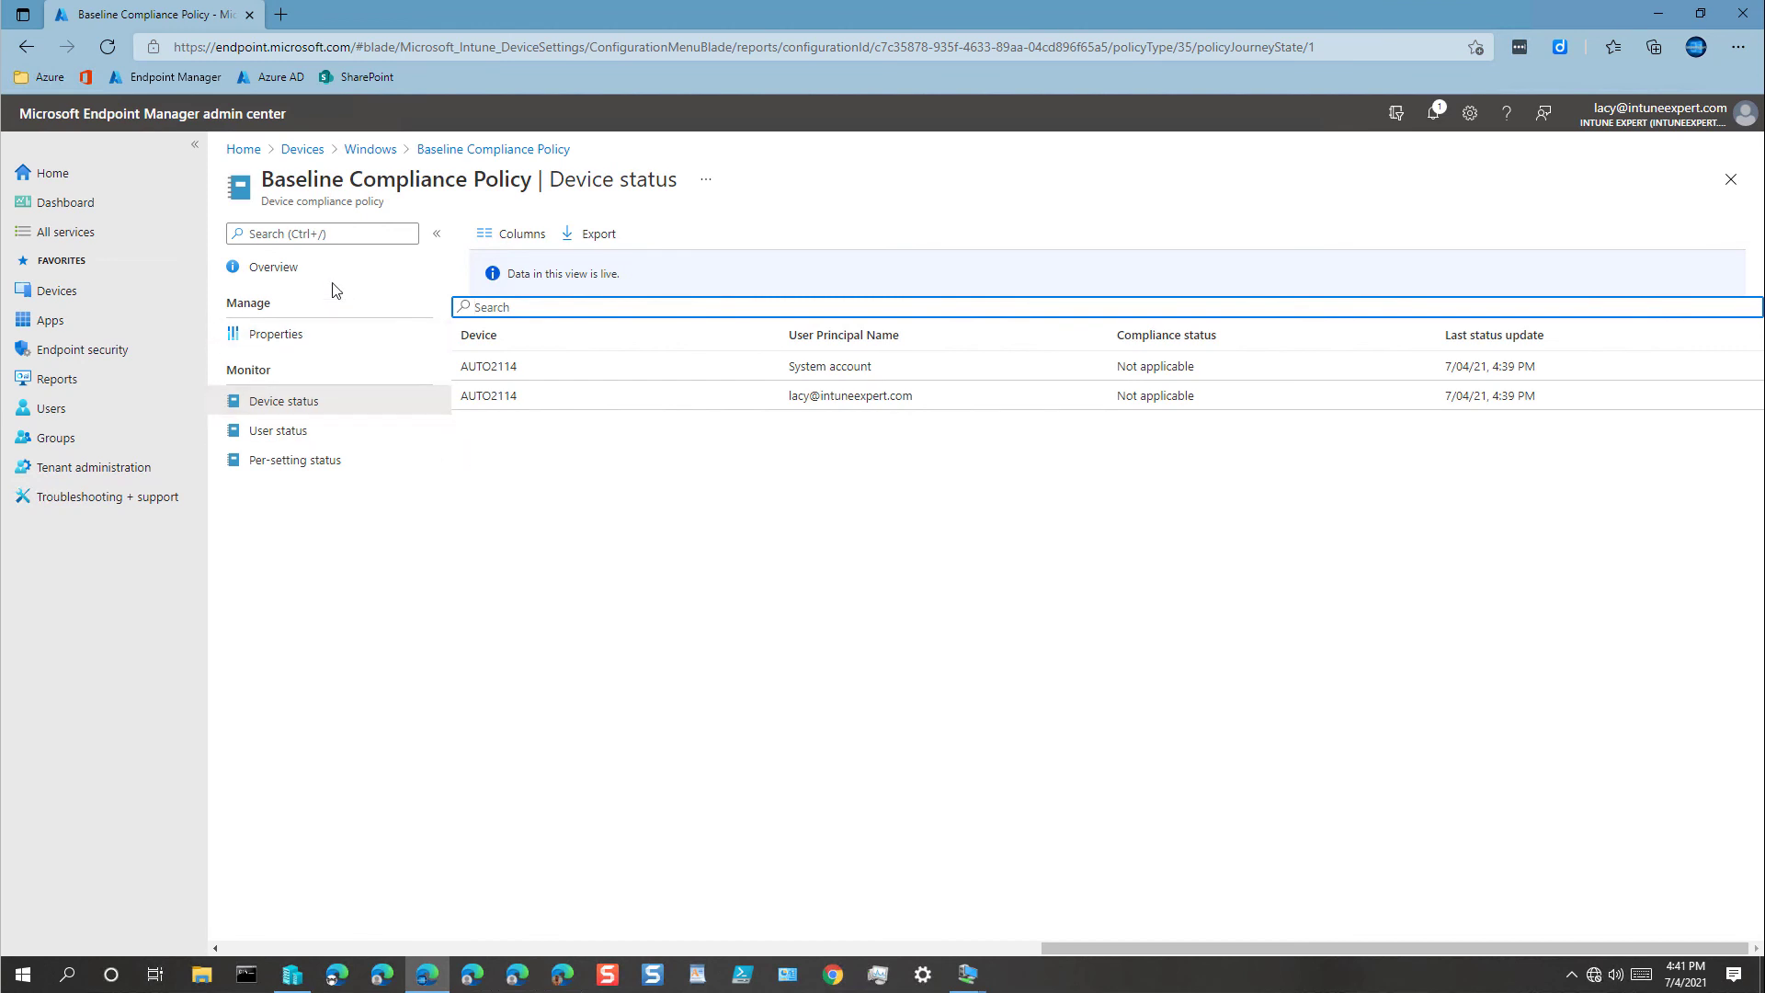
left_click(375, 153)
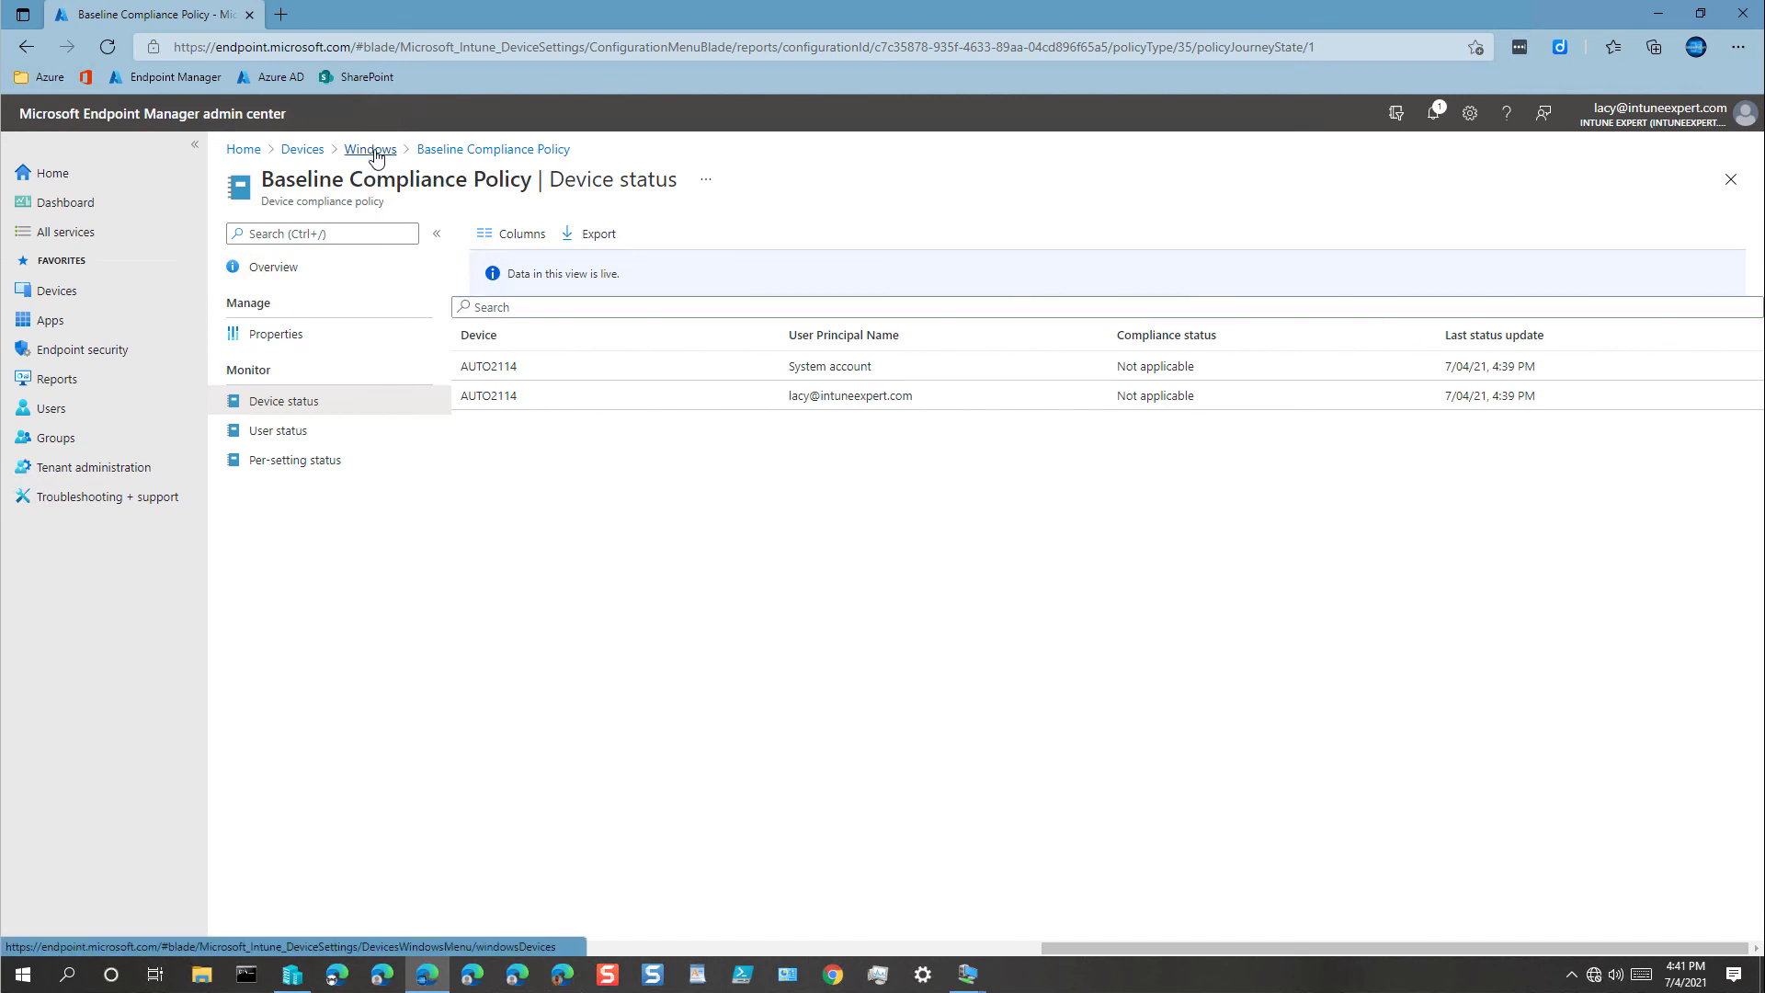